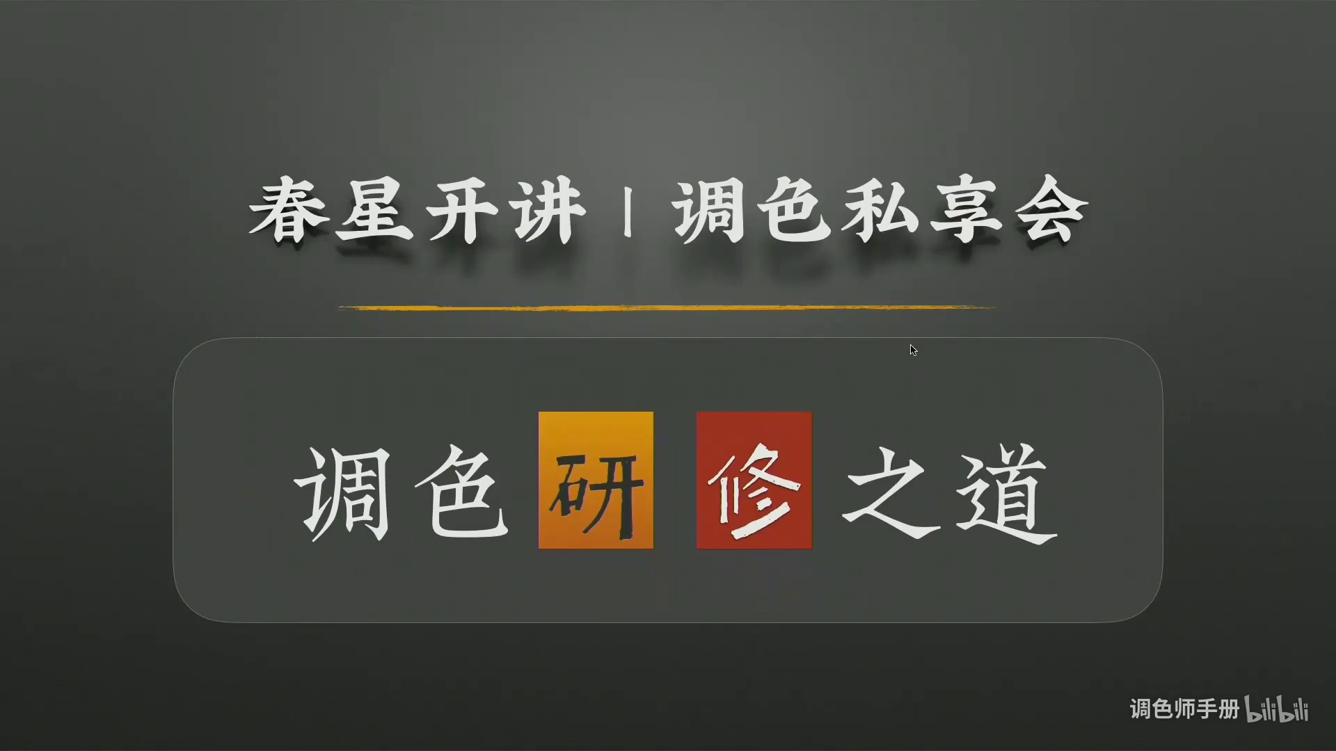
# Advance the slideshow from the title slide to slide 2, 难题01 on RAW, Log and 709.
pyautogui.press('Right')
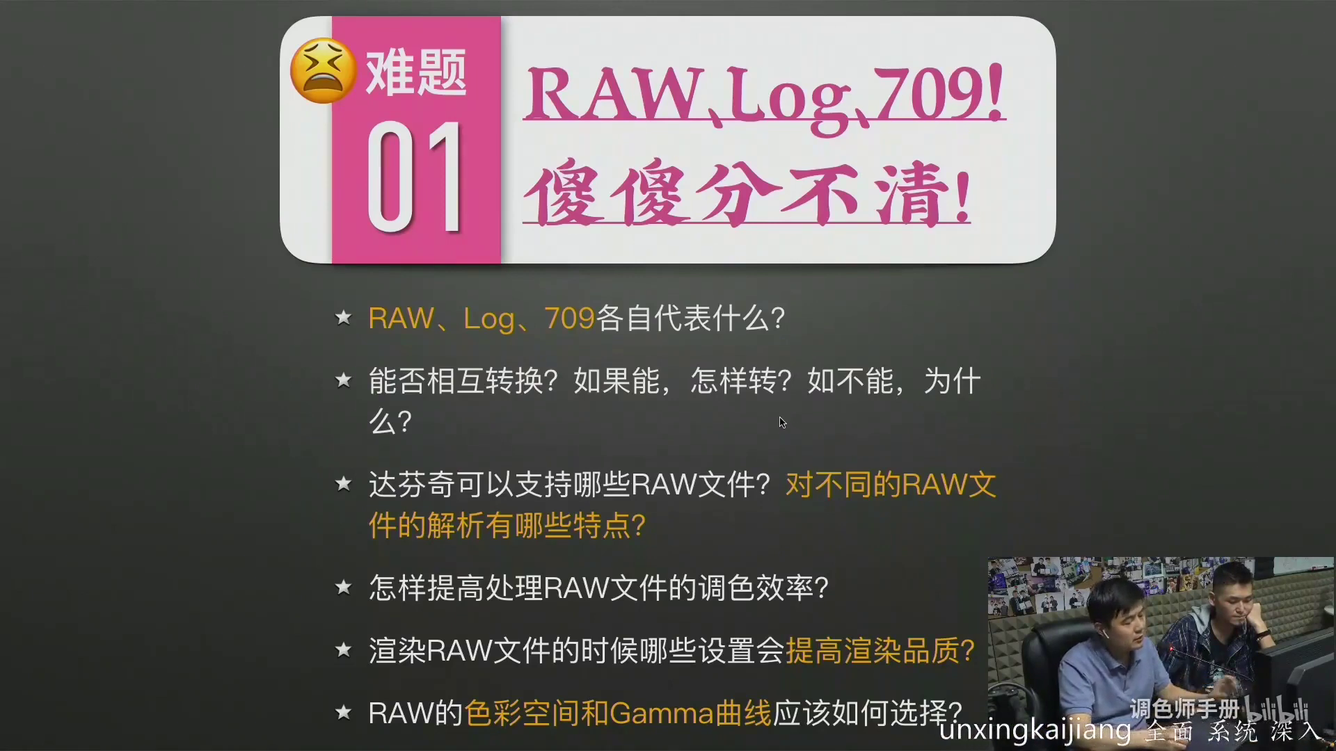
pyautogui.press('Escape')
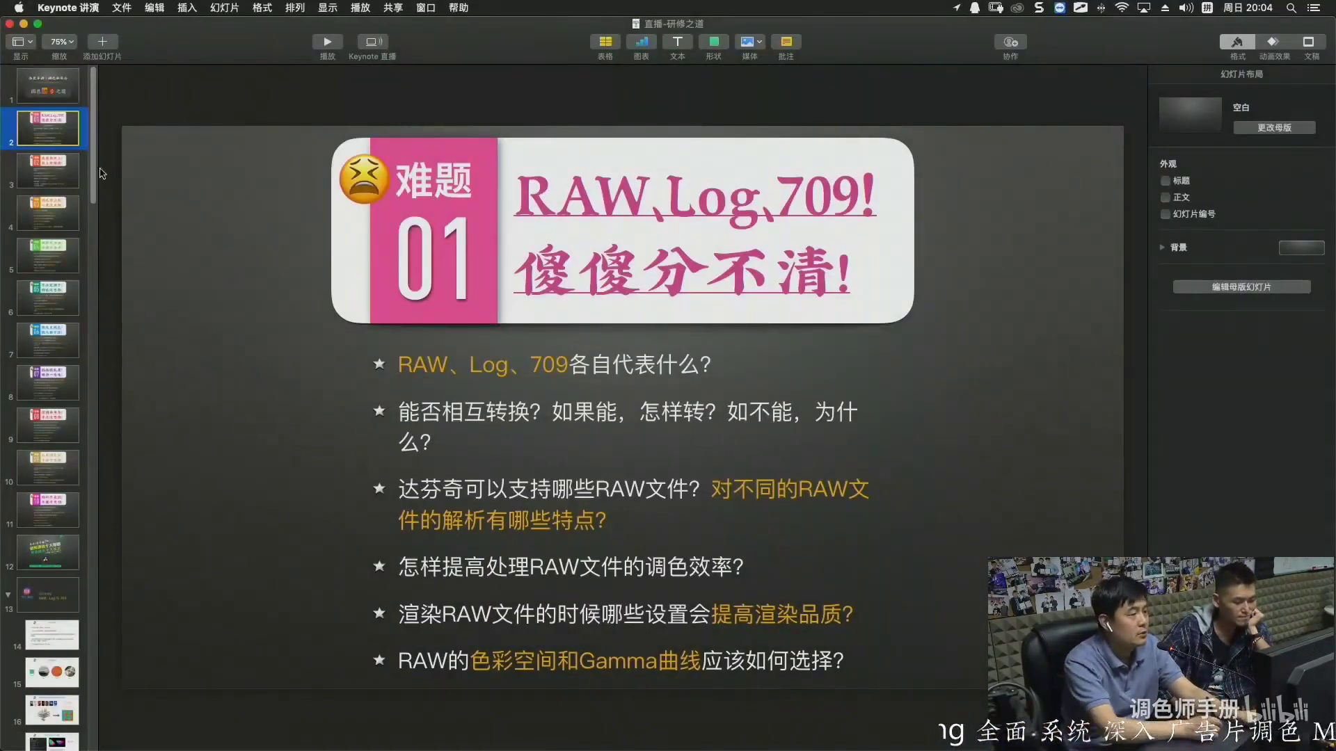
pyautogui.scroll(-2, 96, 192)
pyautogui.scroll(2, 96, 192)
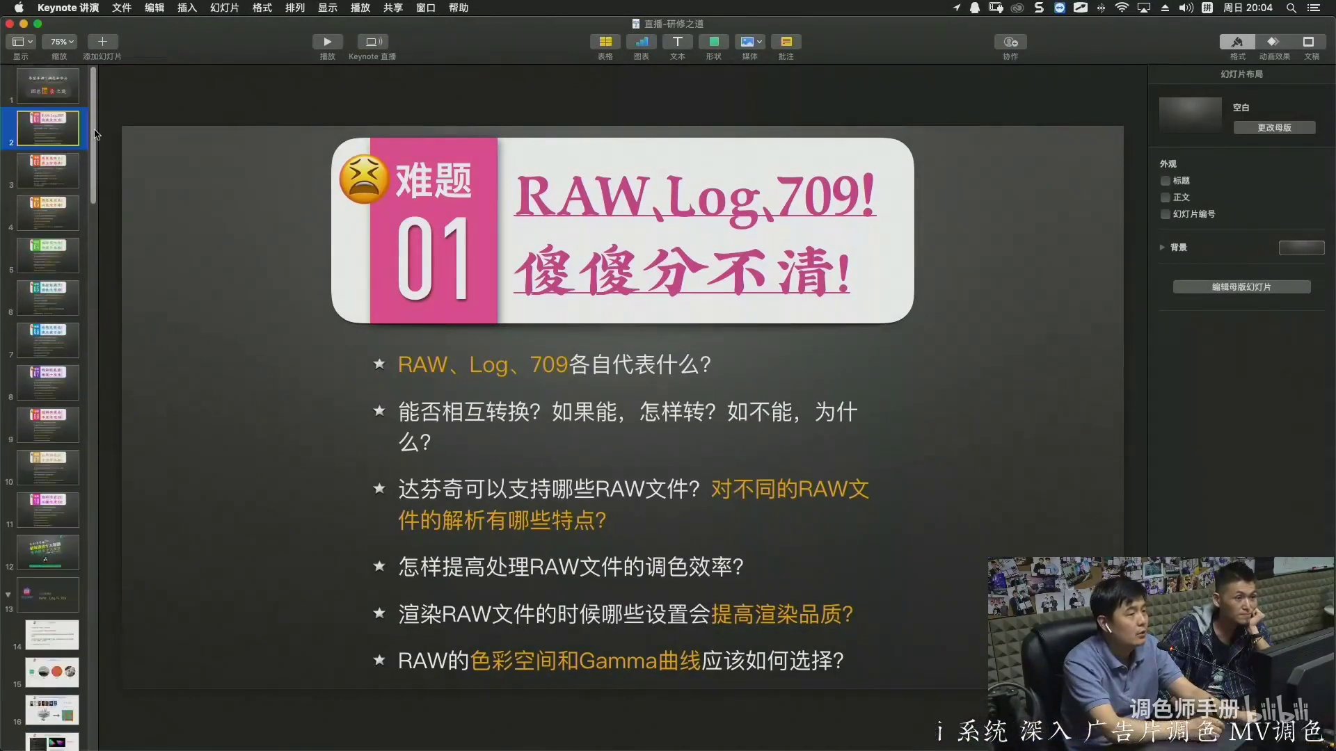
pyautogui.click(327, 44)
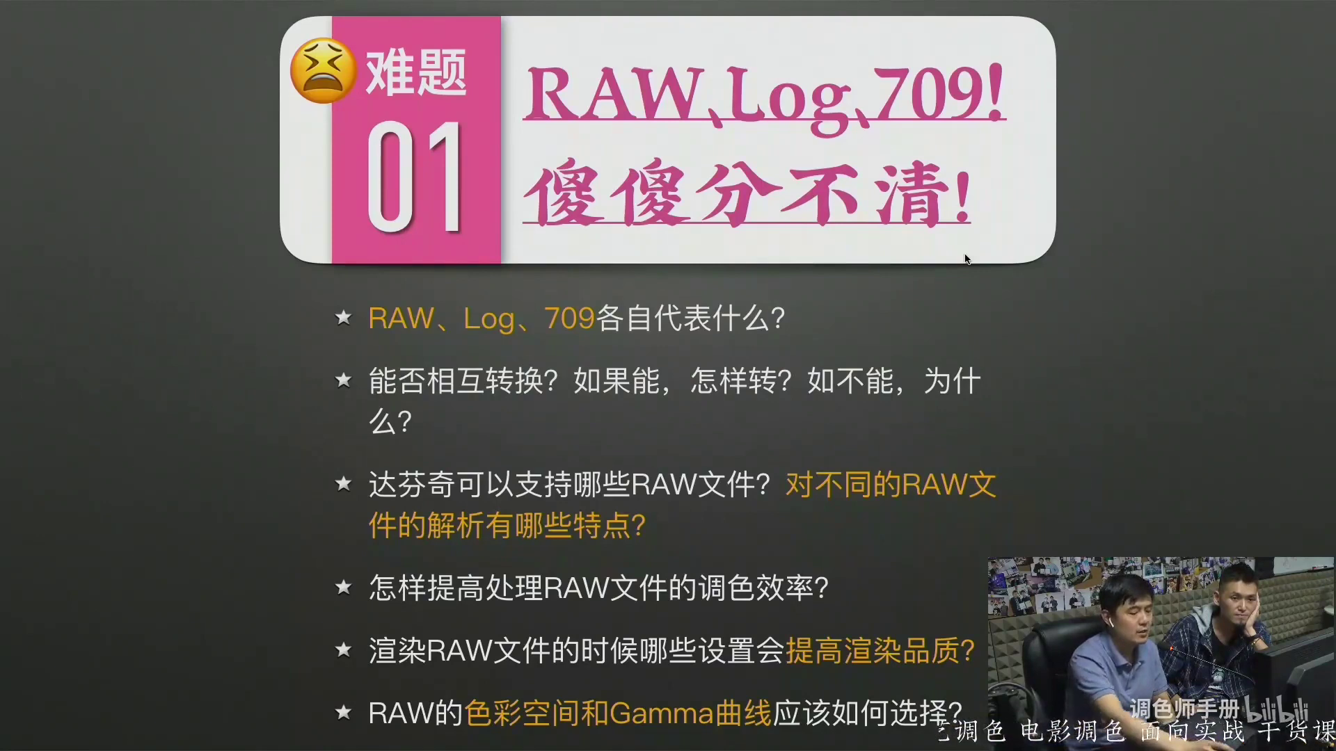
# Advance the slideshow to the 难题02 slide, 套底套不上.
pyautogui.press('Right')
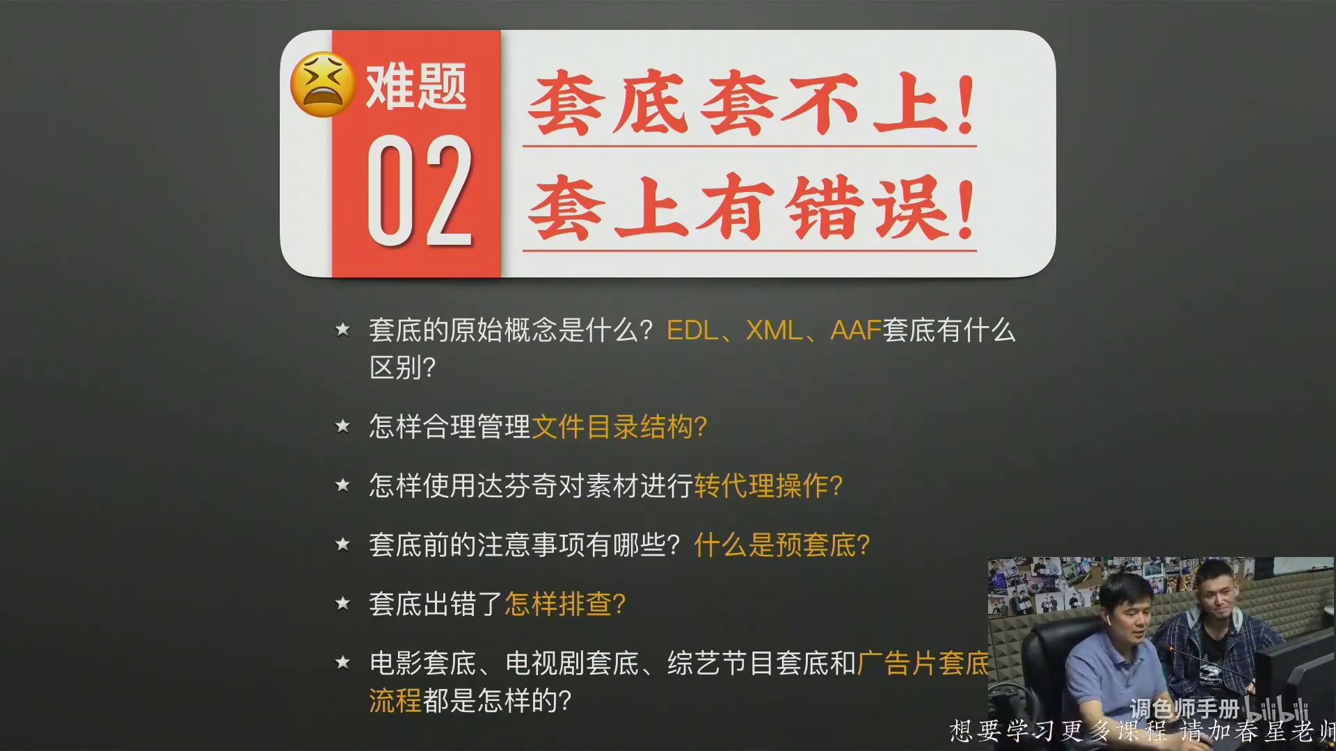
# Advance the slideshow past 难题03 and 04 to the 难题05 tone-setting slide.
pyautogui.press('Right')
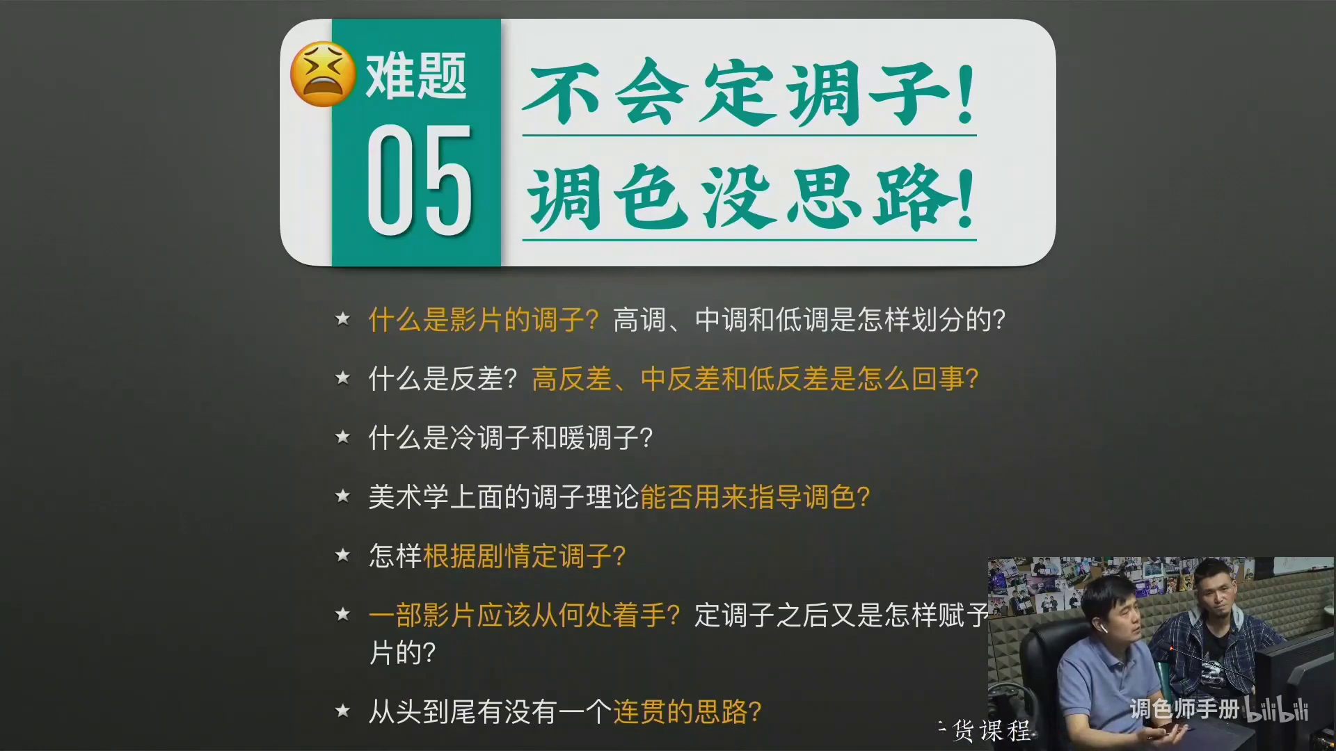
# Advance through 难题06 to the 难题07 slide on dirty, damaged images.
pyautogui.press('Right')
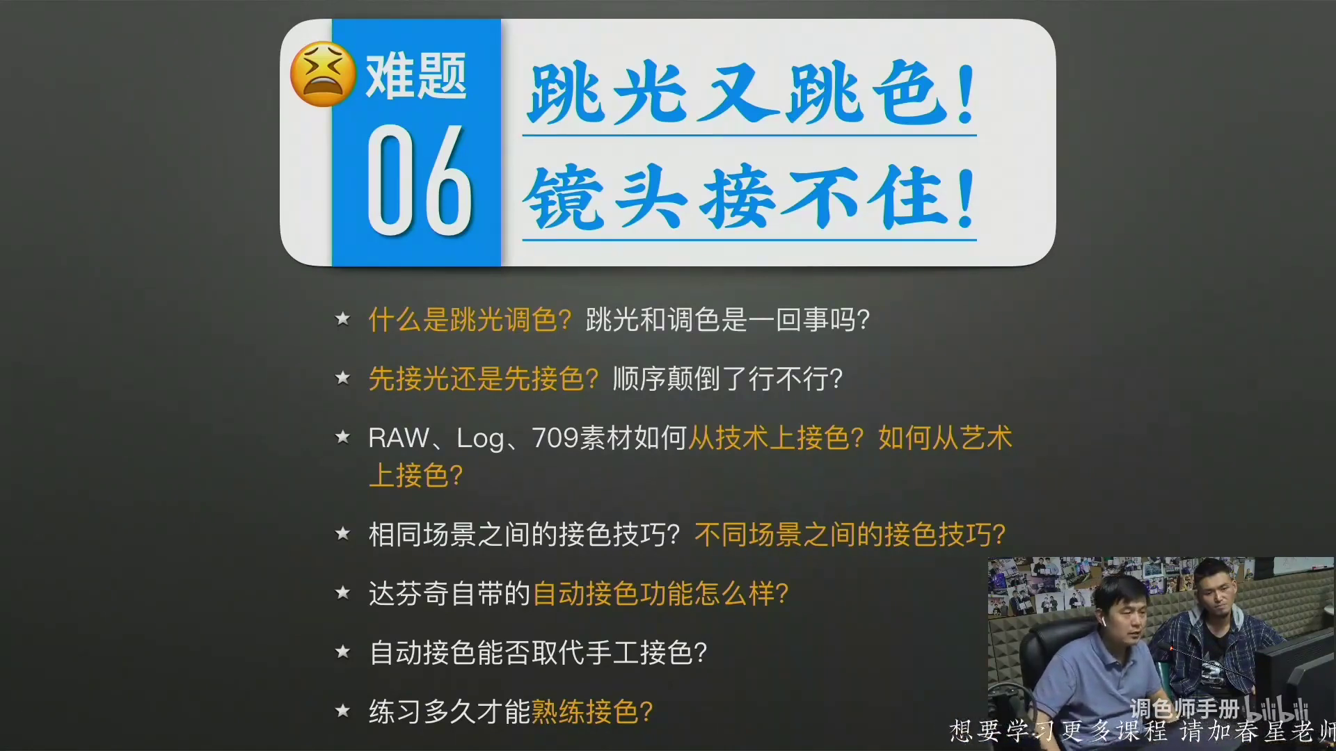
pyautogui.press('Right')
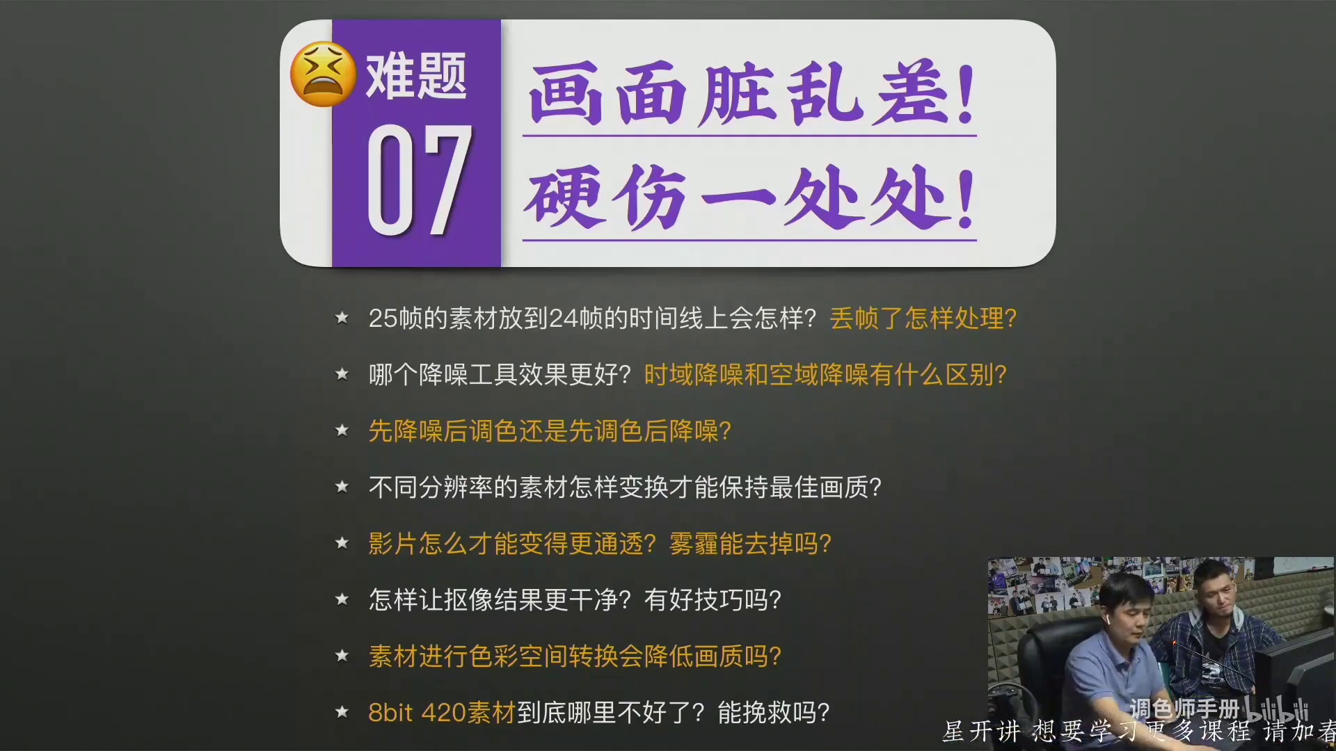
# Advance the slideshow from 难题07 to the 难题08 slide.
pyautogui.press('Right')
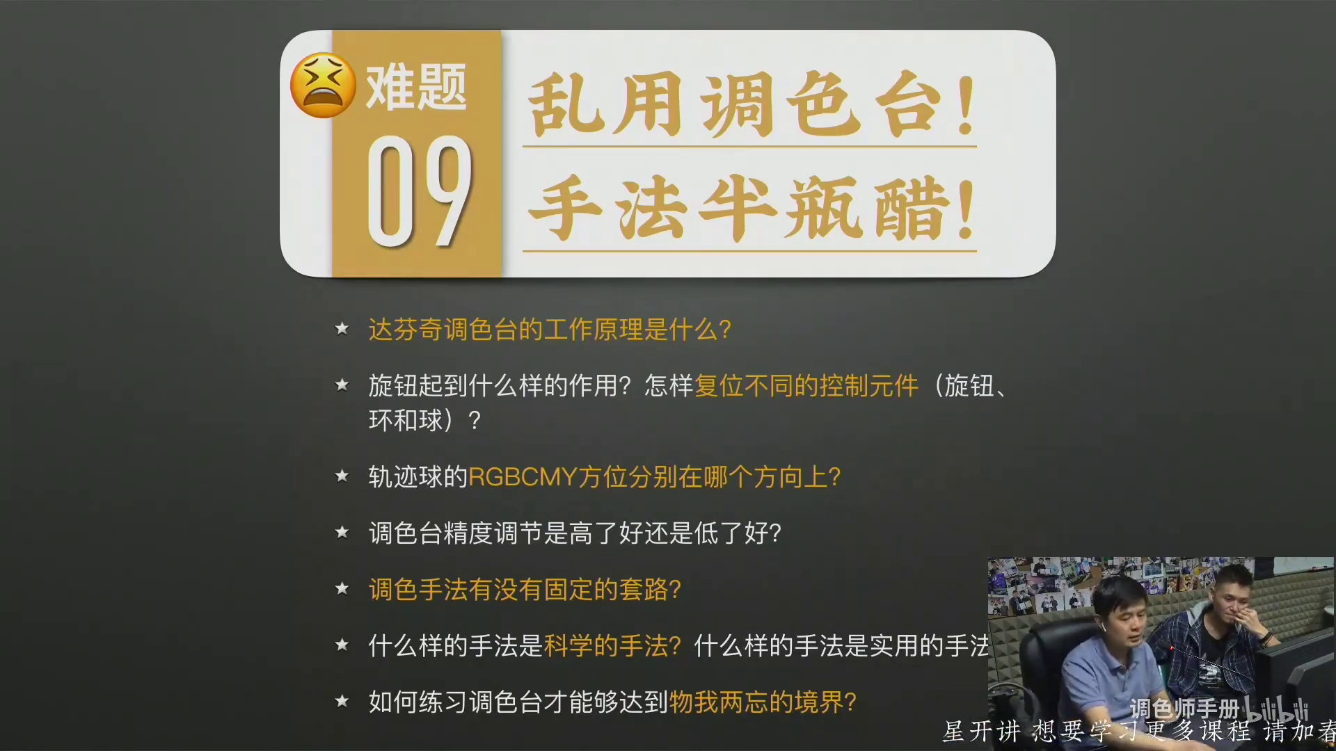
# Advance the slideshow to the 难题10 slide on deliverables and export.
pyautogui.press('Right')
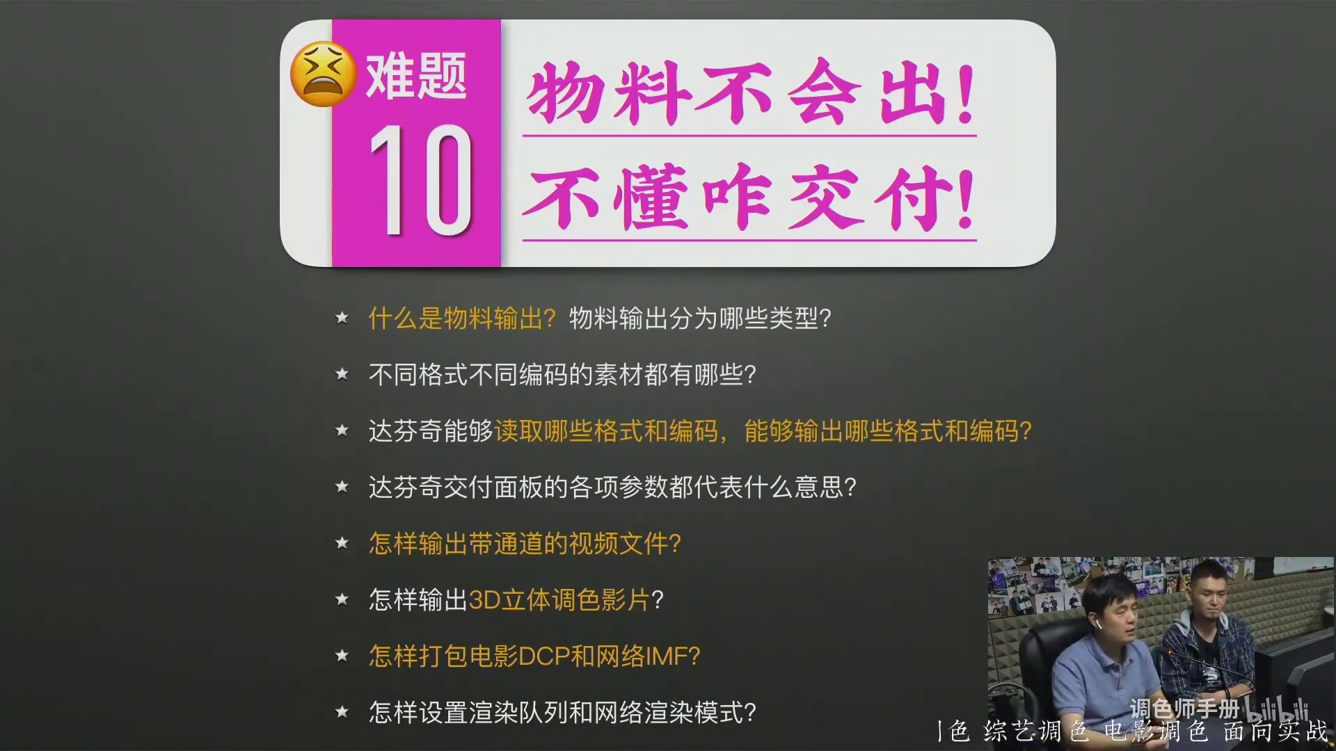
# Restart the slideshow from slide 2, the RAW, Log, 709 slide.
pyautogui.press('Escape')
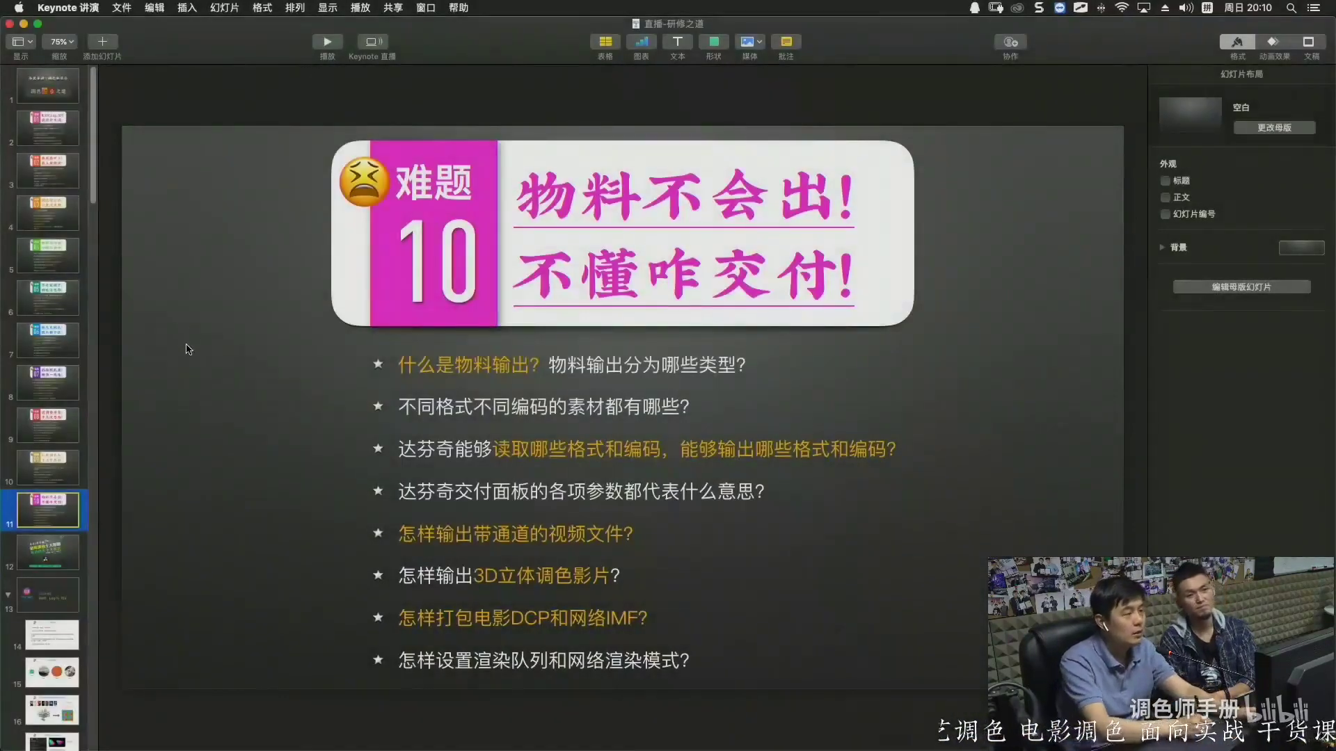
pyautogui.click(57, 132)
pyautogui.click(327, 43)
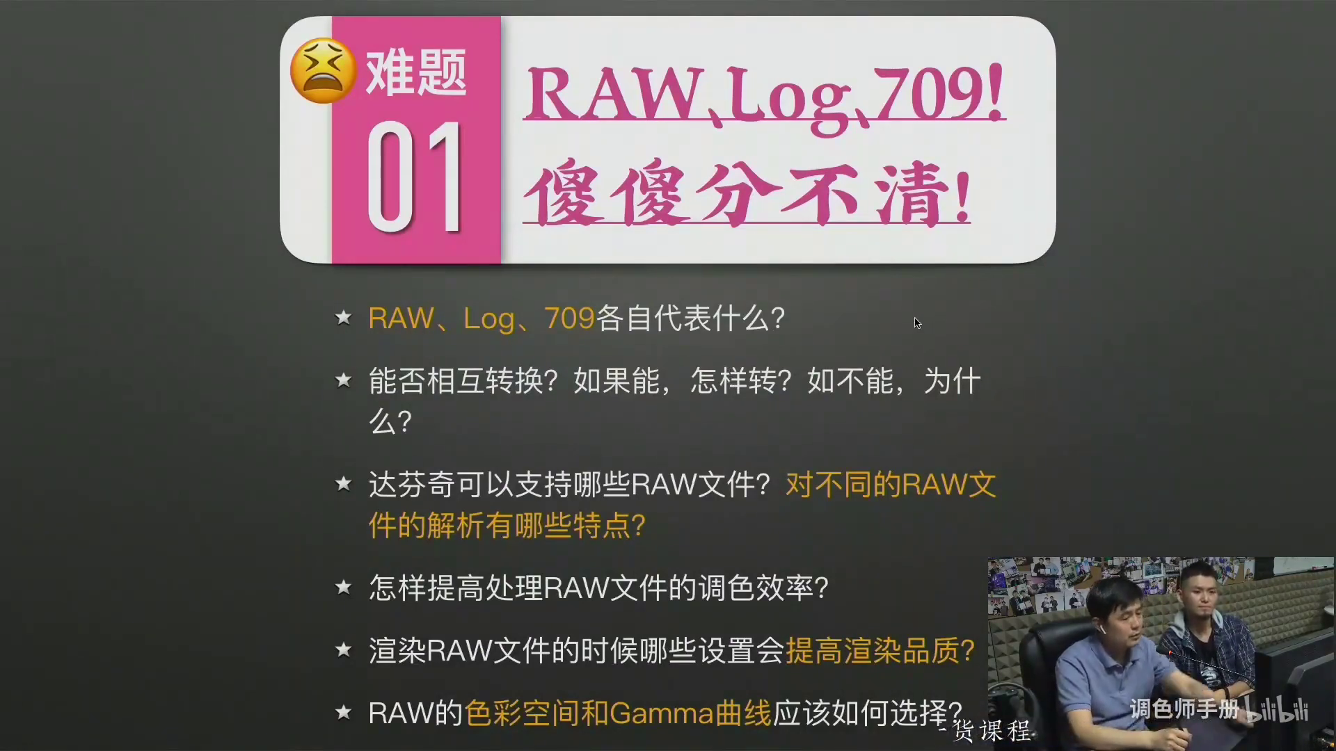
# Start presenting from slide 14, RAW的含义.
pyautogui.press('Escape')
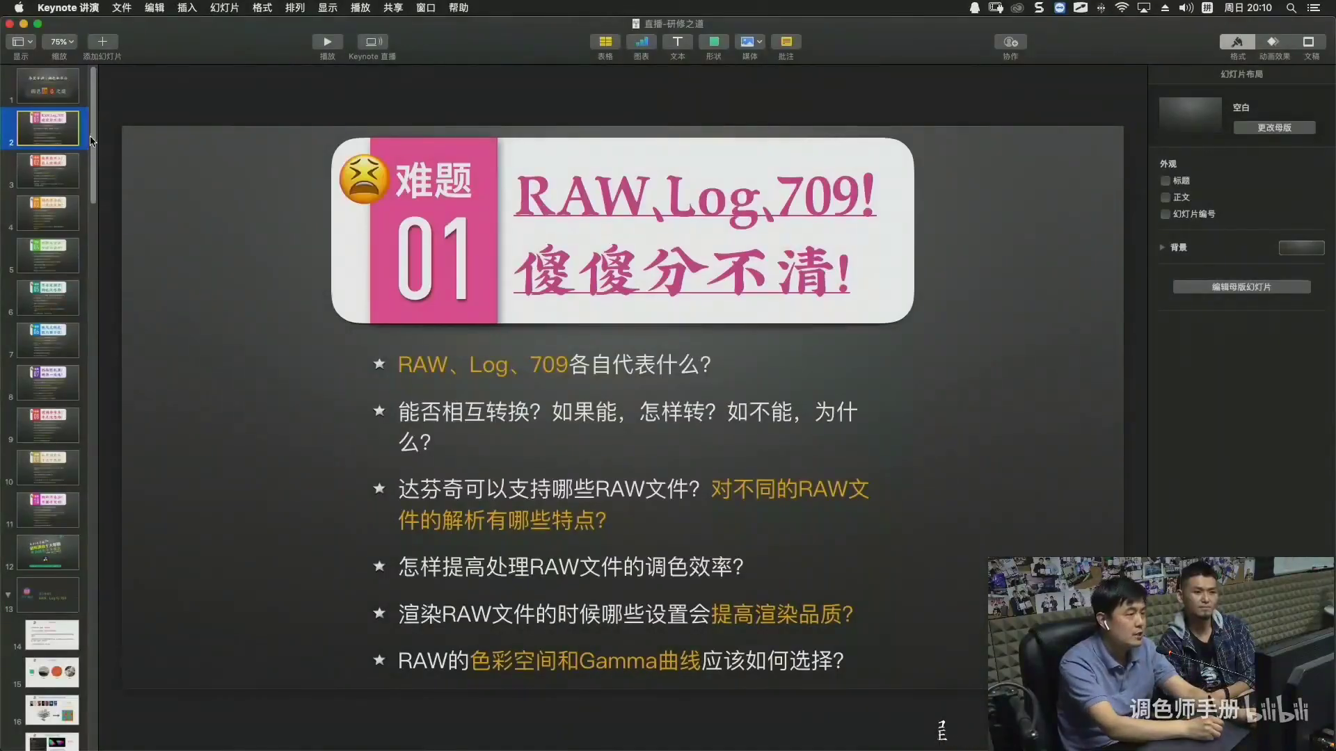
pyautogui.moveTo(97, 147); pyautogui.dragTo(101, 230)
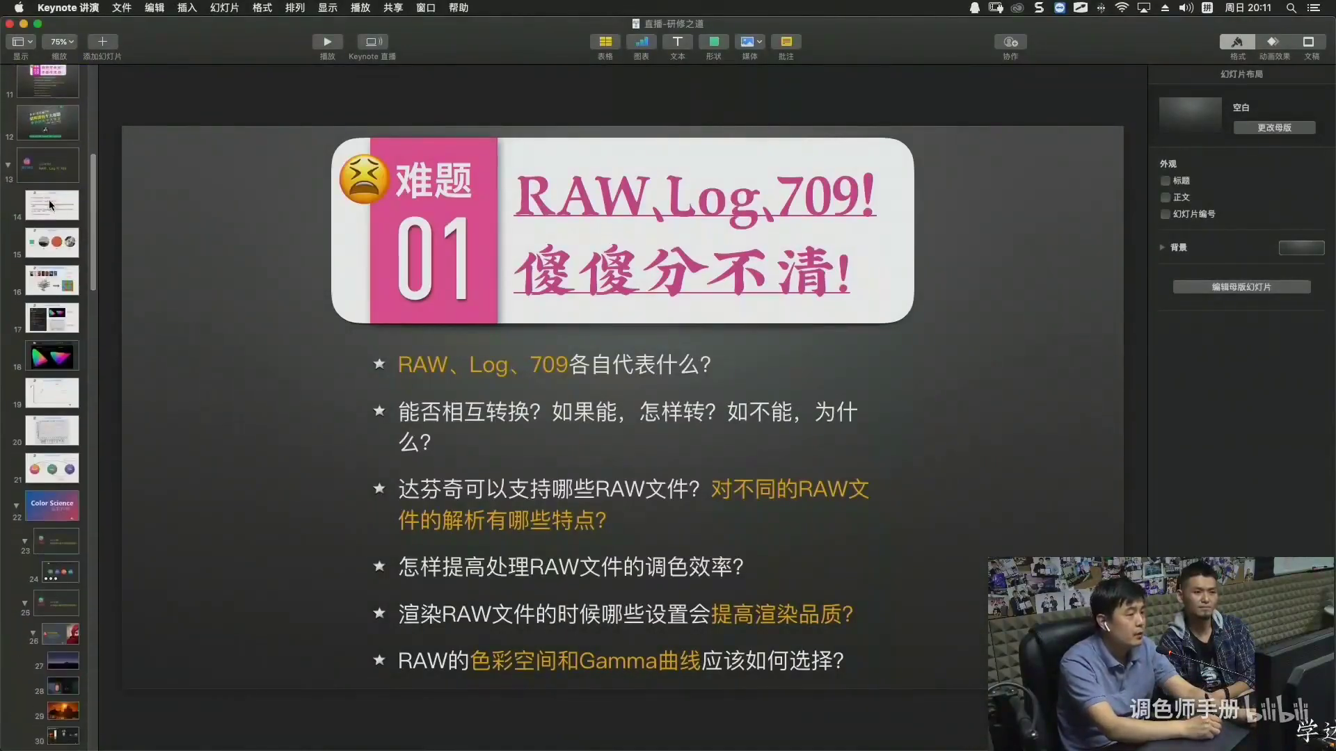
pyautogui.click(49, 199)
pyautogui.click(327, 42)
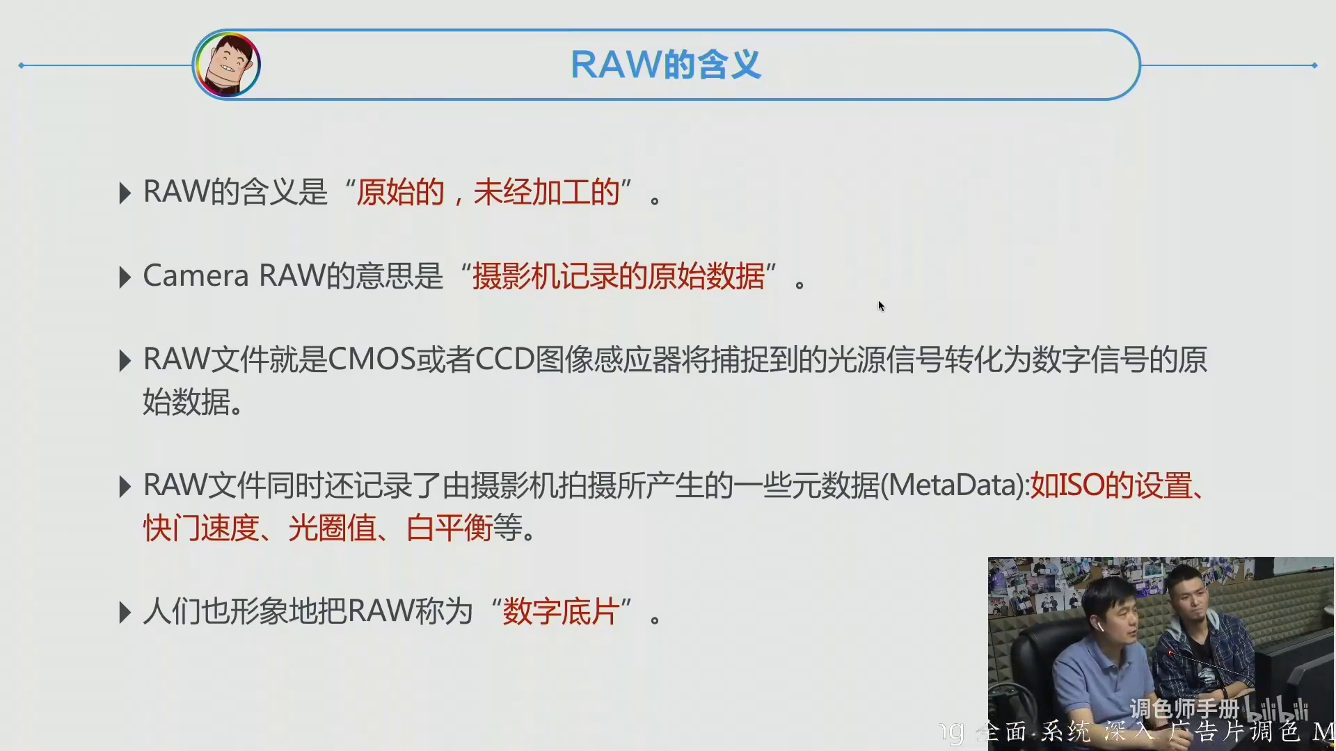
# Advance through Raw就是原料 to the RAW photoelectric-conversion slide.
pyautogui.press('pagedown')
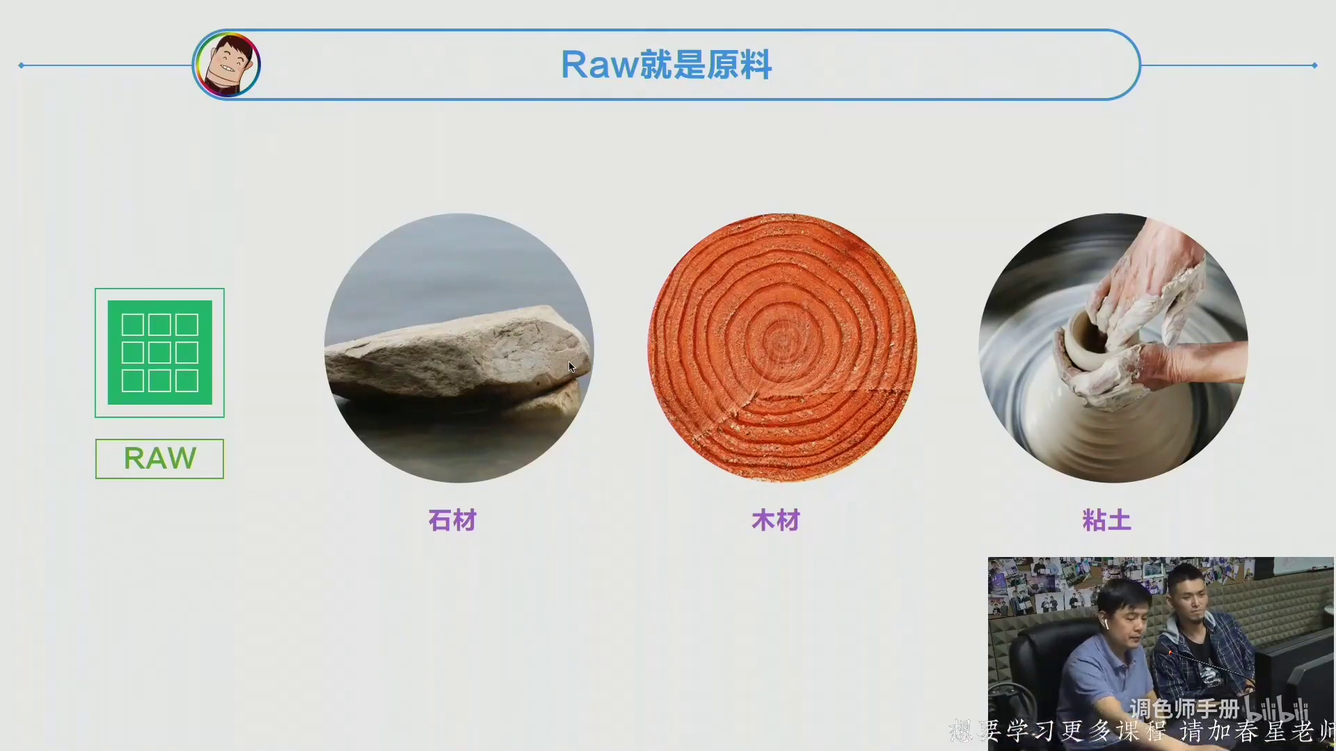
pyautogui.press('Right')
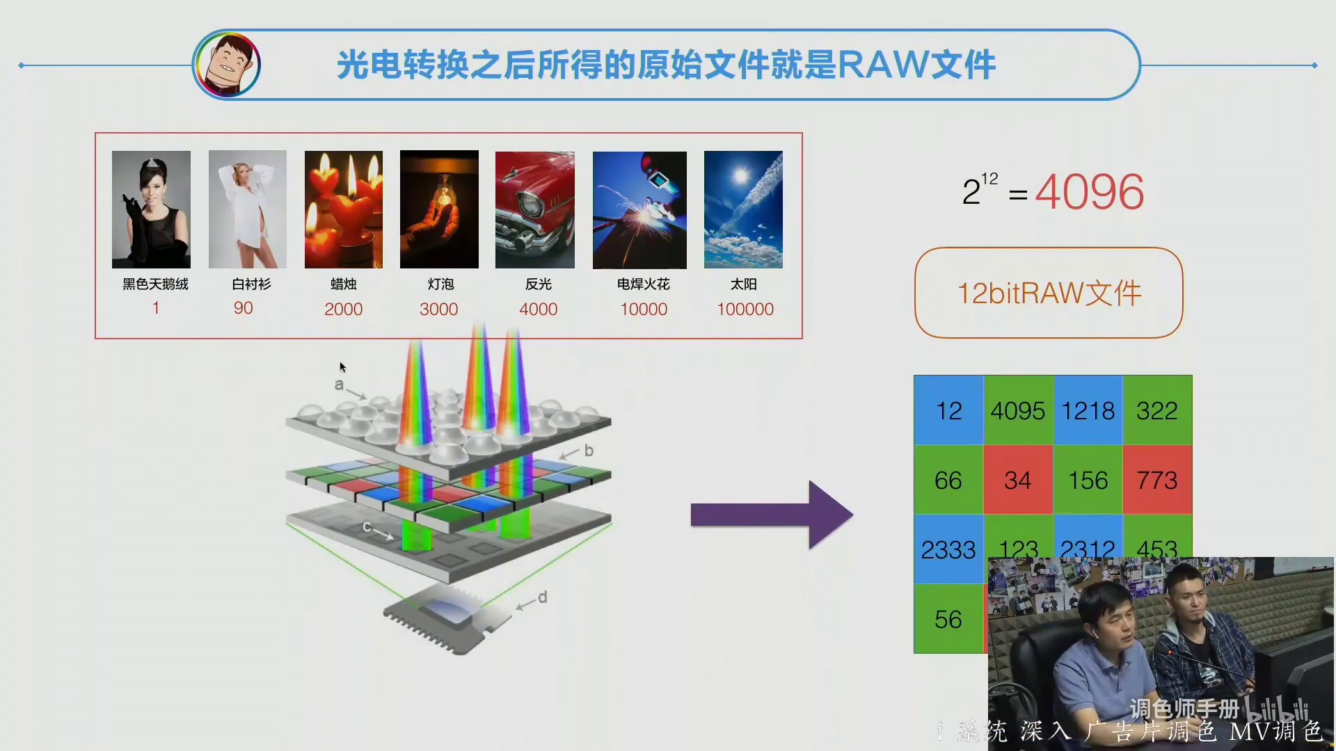
# With the annotation pen, mark the first photo, write 1% under value 1, underline 90.
pyautogui.press('super+shift+a')
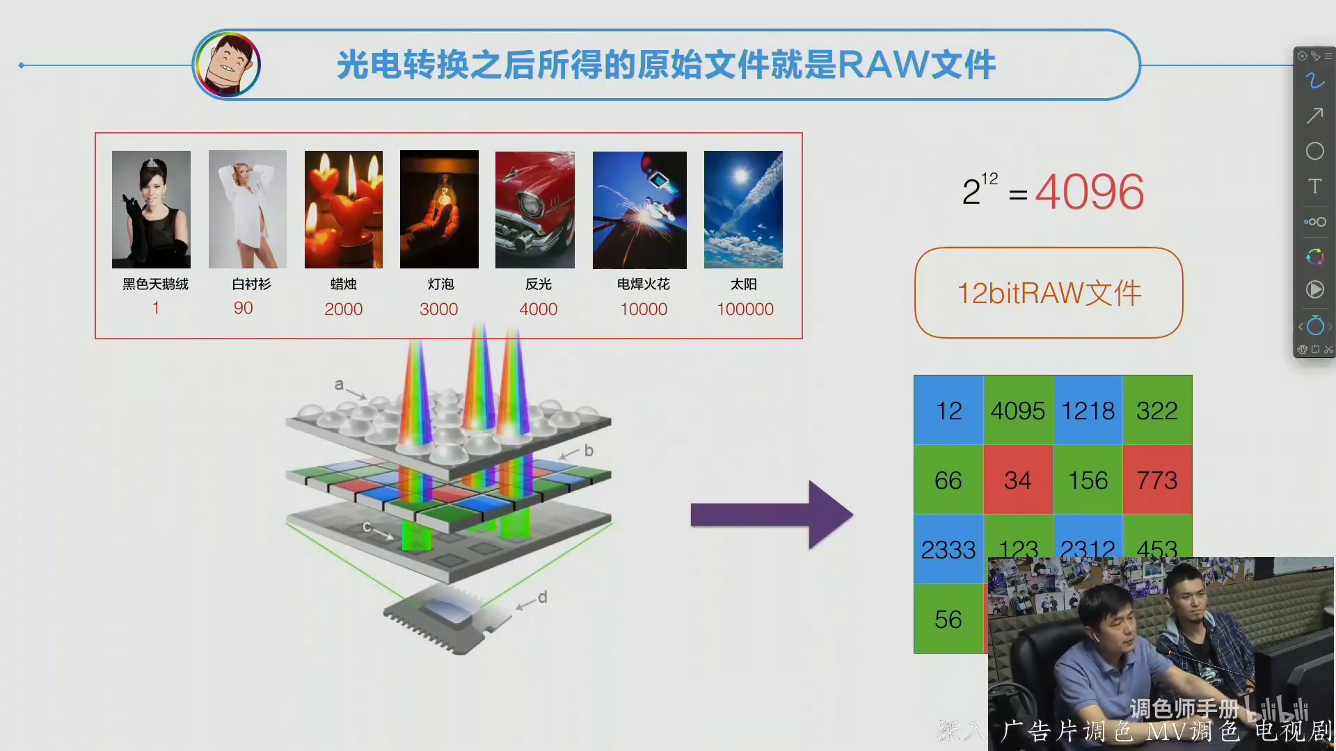
pyautogui.moveTo(146, 233)
pyautogui.mouseDown()
pyautogui.moveTo(155, 251)
pyautogui.moveTo(179, 226)
pyautogui.mouseUp()
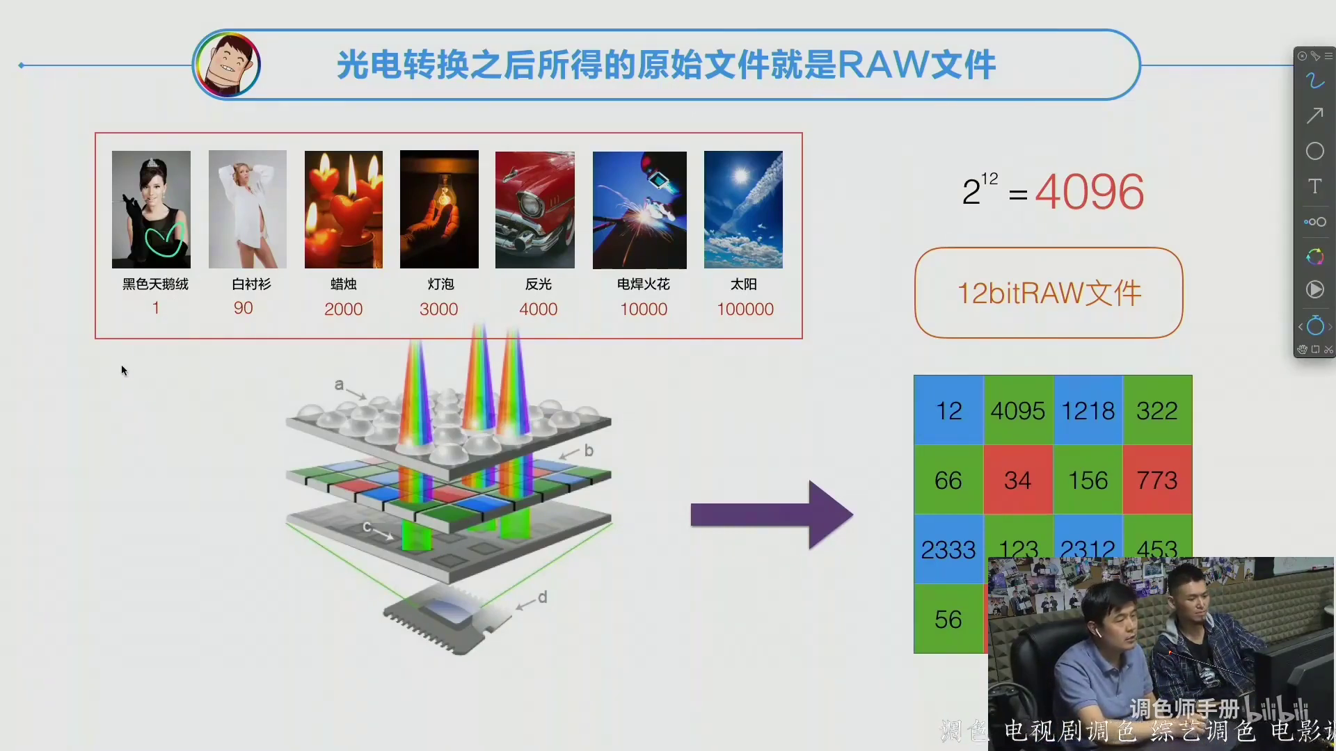
pyautogui.moveTo(152, 369); pyautogui.dragTo(144, 421)
pyautogui.moveTo(175, 377); pyautogui.dragTo(175, 387)
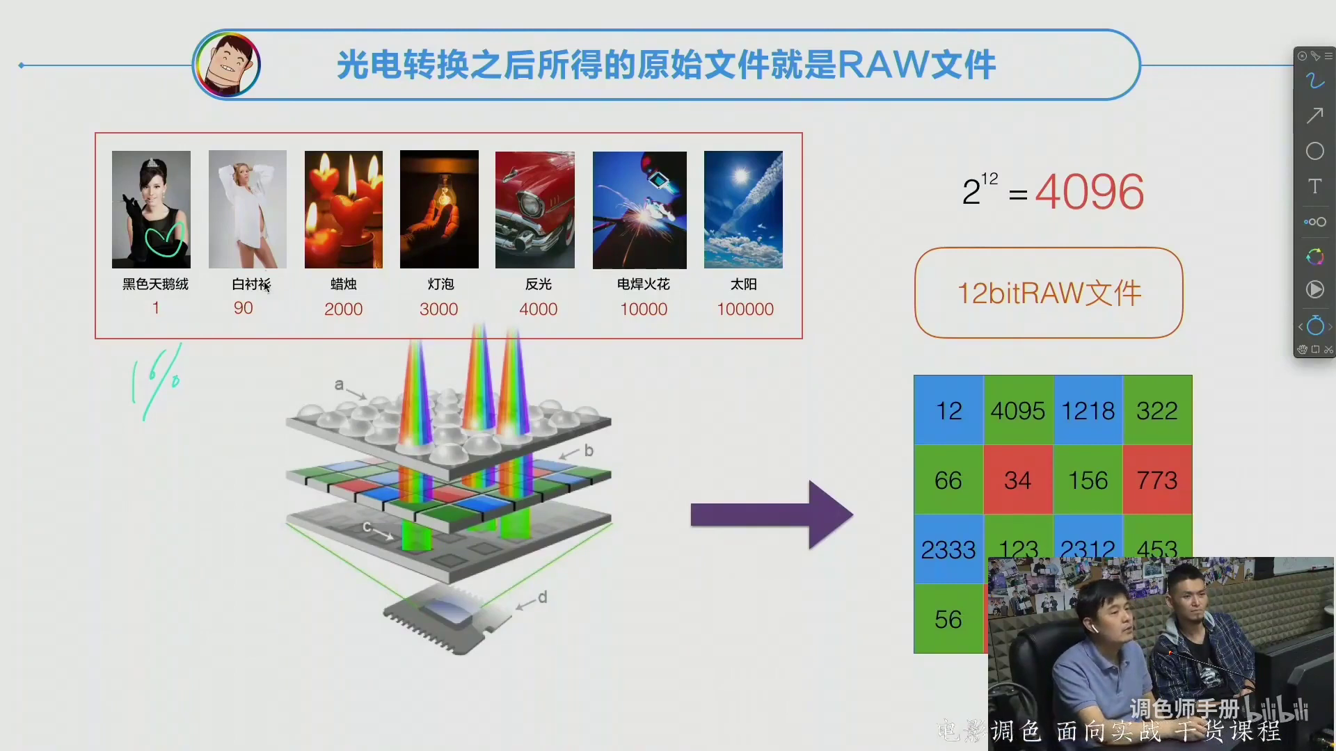
pyautogui.moveTo(218, 304)
pyautogui.mouseDown()
pyautogui.moveTo(256, 315)
pyautogui.moveTo(255, 334)
pyautogui.mouseUp()
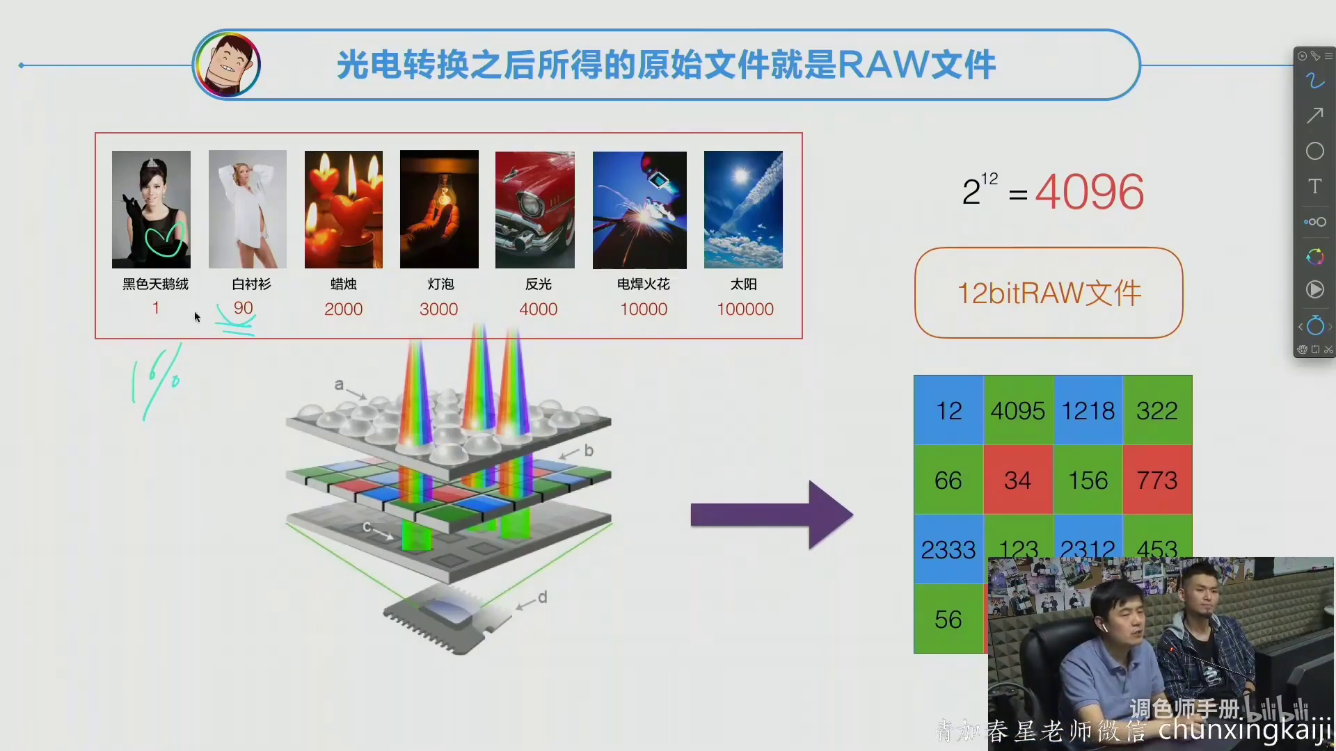
# Circle the first two photos, write 1% and 100% below, and add a wavy line.
pyautogui.moveTo(112, 217)
pyautogui.mouseDown()
pyautogui.moveTo(195, 454)
pyautogui.moveTo(121, 240)
pyautogui.mouseUp()
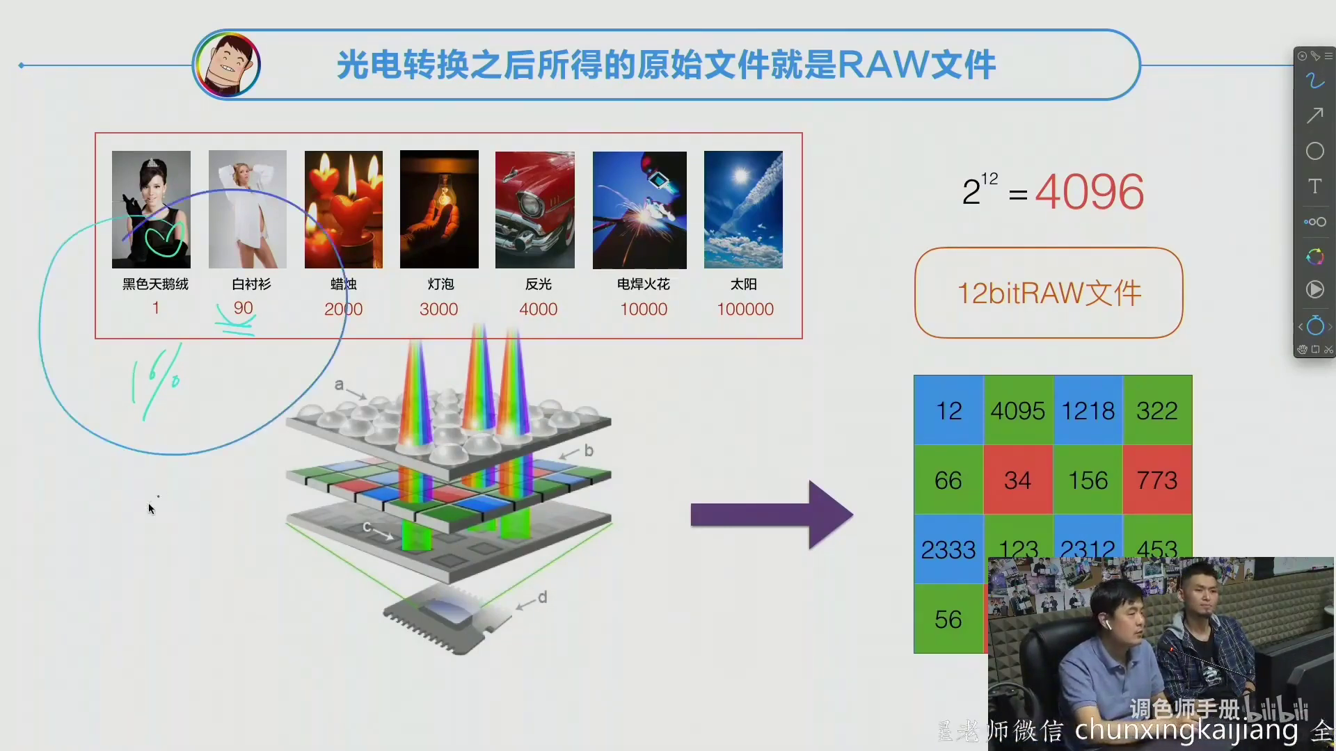
pyautogui.moveTo(106, 473)
pyautogui.mouseDown()
pyautogui.moveTo(108, 549)
pyautogui.moveTo(128, 506)
pyautogui.mouseUp()
pyautogui.moveTo(147, 480)
pyautogui.mouseDown()
pyautogui.moveTo(126, 554)
pyautogui.moveTo(146, 520)
pyautogui.mouseUp()
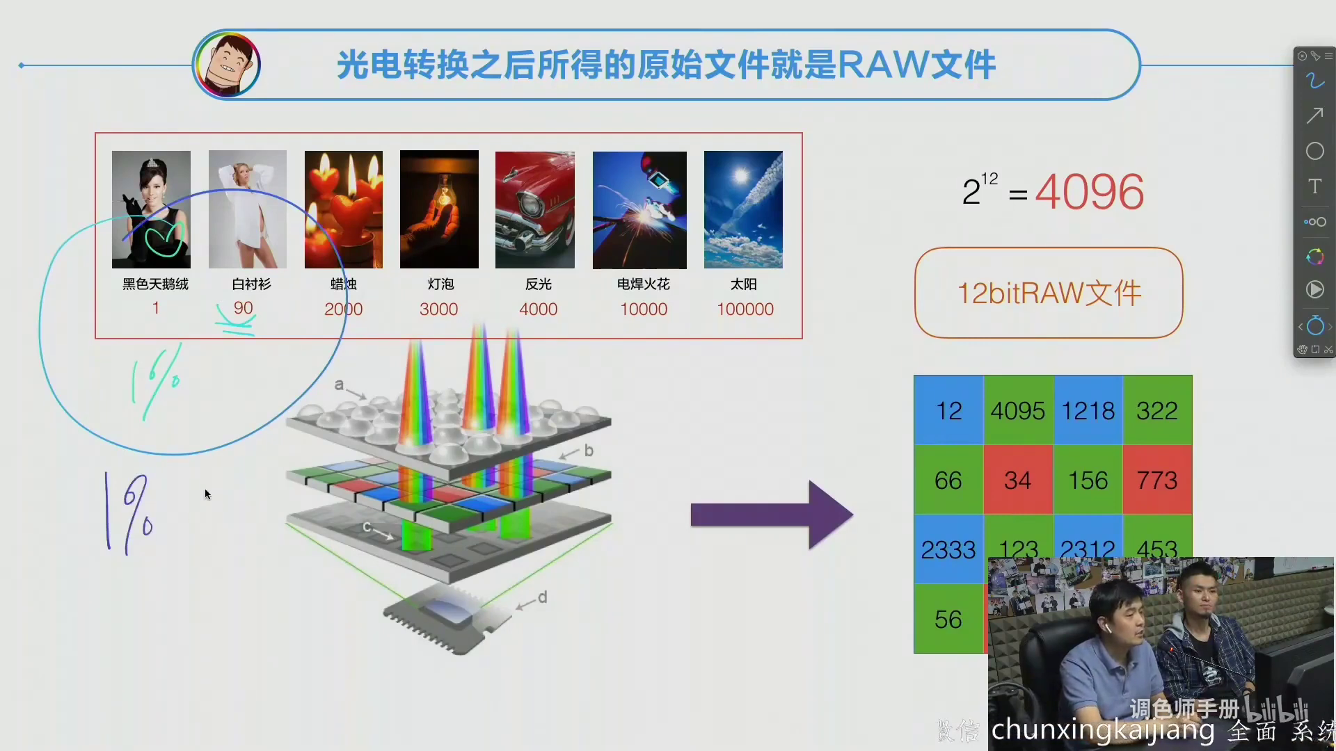
pyautogui.moveTo(208, 476)
pyautogui.mouseDown()
pyautogui.moveTo(206, 511)
pyautogui.moveTo(223, 488)
pyautogui.moveTo(260, 480)
pyautogui.mouseUp()
pyautogui.moveTo(276, 463); pyautogui.dragTo(241, 541)
pyautogui.moveTo(270, 503); pyautogui.dragTo(272, 508)
pyautogui.moveTo(43, 581); pyautogui.dragTo(304, 547)
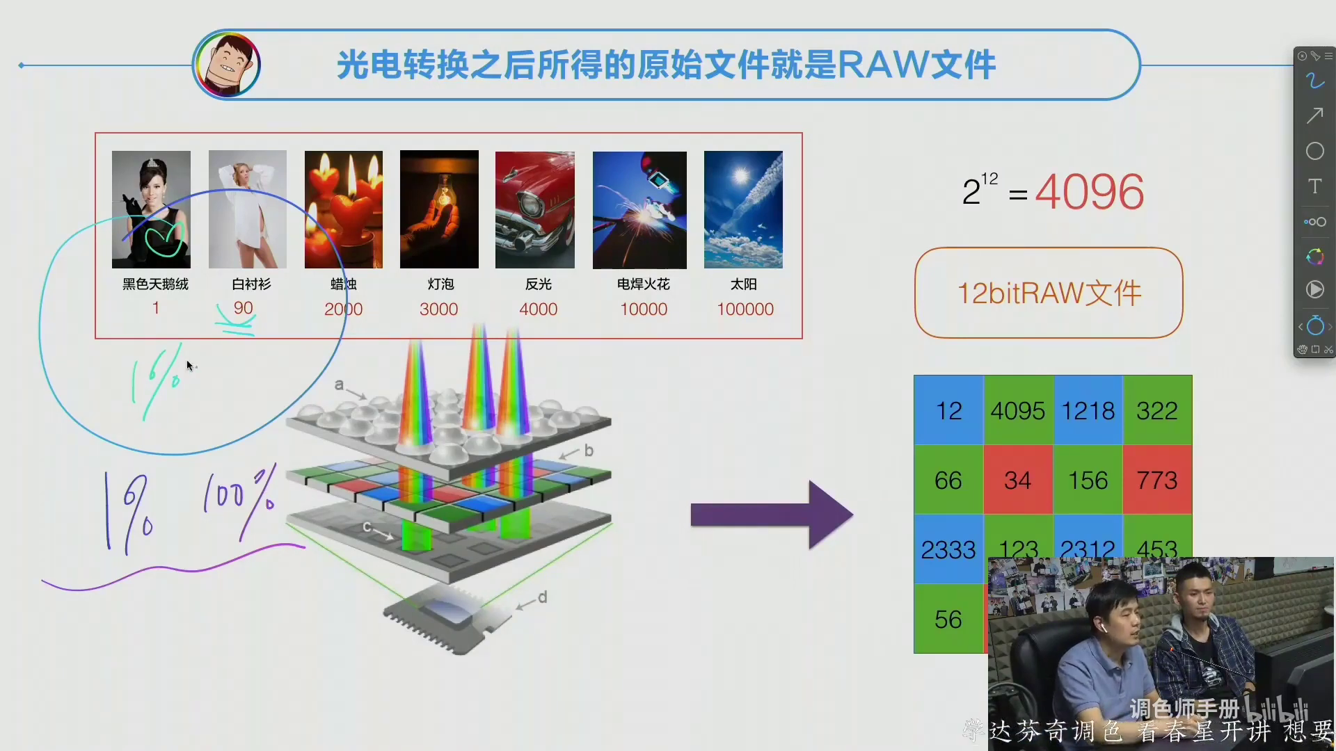
# Draw strokes across the low values and sensor diagram, then circle 4096.
pyautogui.moveTo(122, 304)
pyautogui.mouseDown()
pyautogui.moveTo(120, 380)
pyautogui.moveTo(295, 388)
pyautogui.moveTo(554, 327)
pyautogui.moveTo(536, 393)
pyautogui.mouseUp()
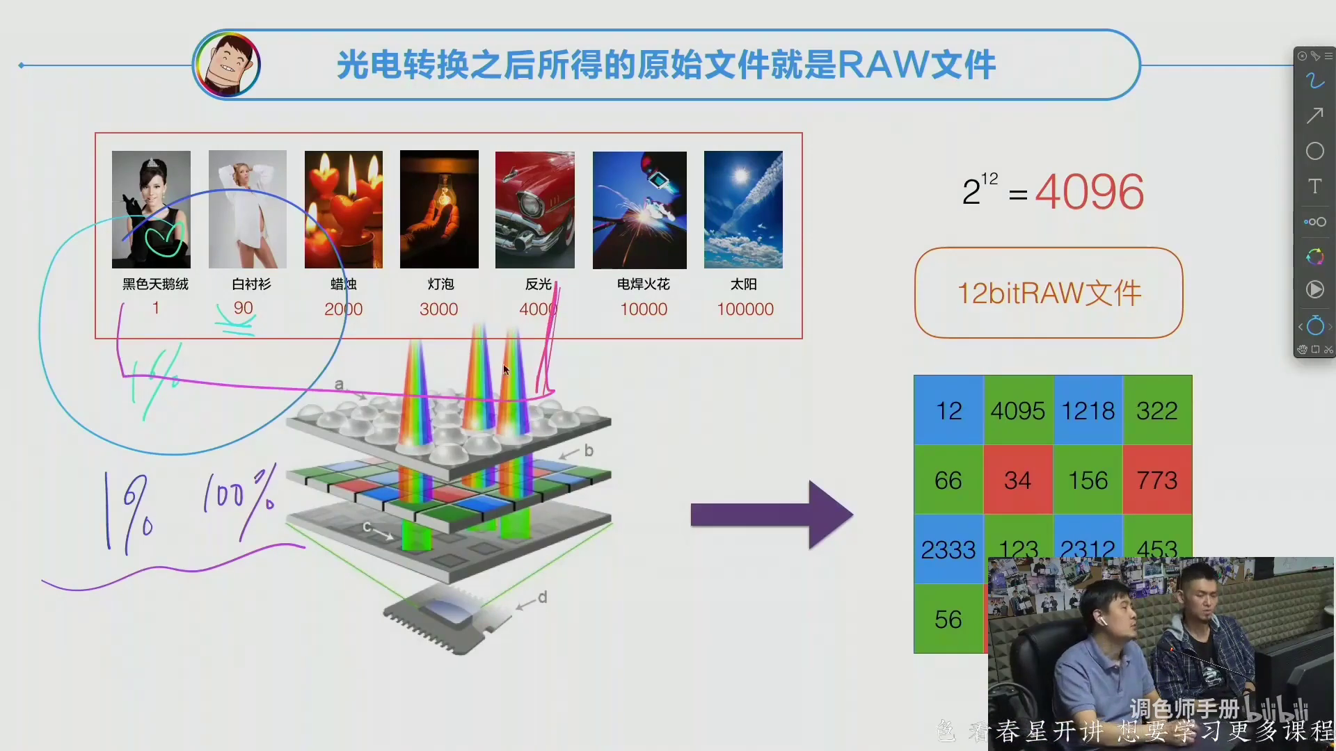
pyautogui.moveTo(62, 419)
pyautogui.mouseDown()
pyautogui.moveTo(418, 430)
pyautogui.moveTo(132, 424)
pyautogui.moveTo(492, 398)
pyautogui.mouseUp()
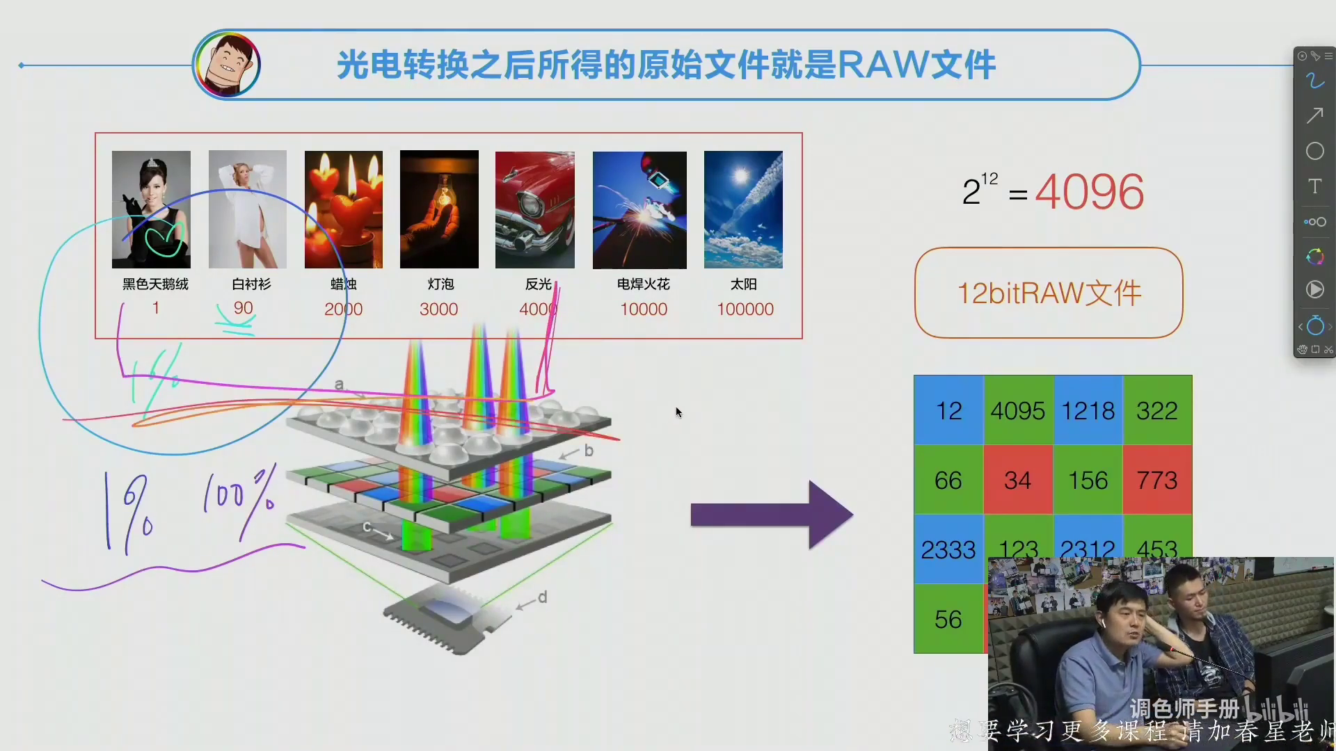
pyautogui.moveTo(1083, 148)
pyautogui.mouseDown()
pyautogui.moveTo(1183, 163)
pyautogui.moveTo(1082, 147)
pyautogui.mouseUp()
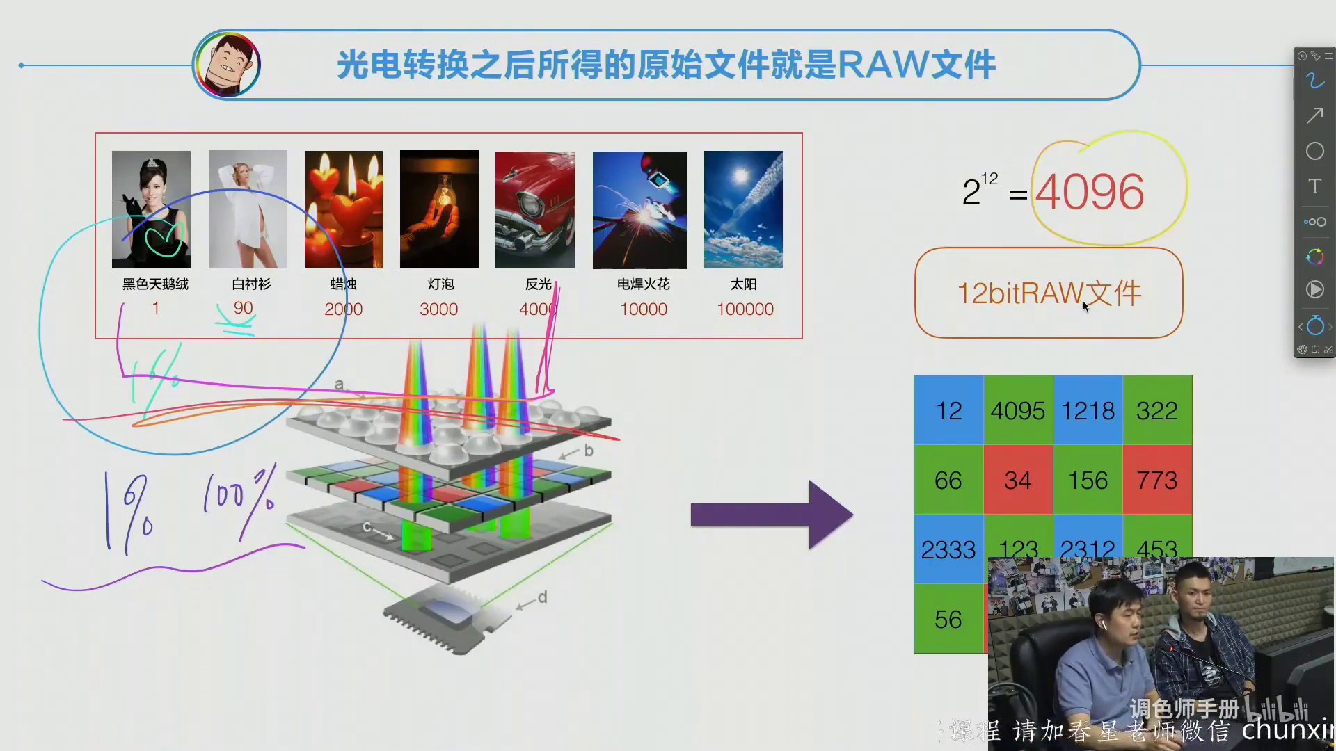
# Circle 4095, the 12 cell, 2^12 and 12bitRAW, and underline 2^12 = 4096.
pyautogui.moveTo(1017, 394)
pyautogui.mouseDown()
pyautogui.moveTo(1002, 412)
pyautogui.moveTo(1023, 379)
pyautogui.mouseUp()
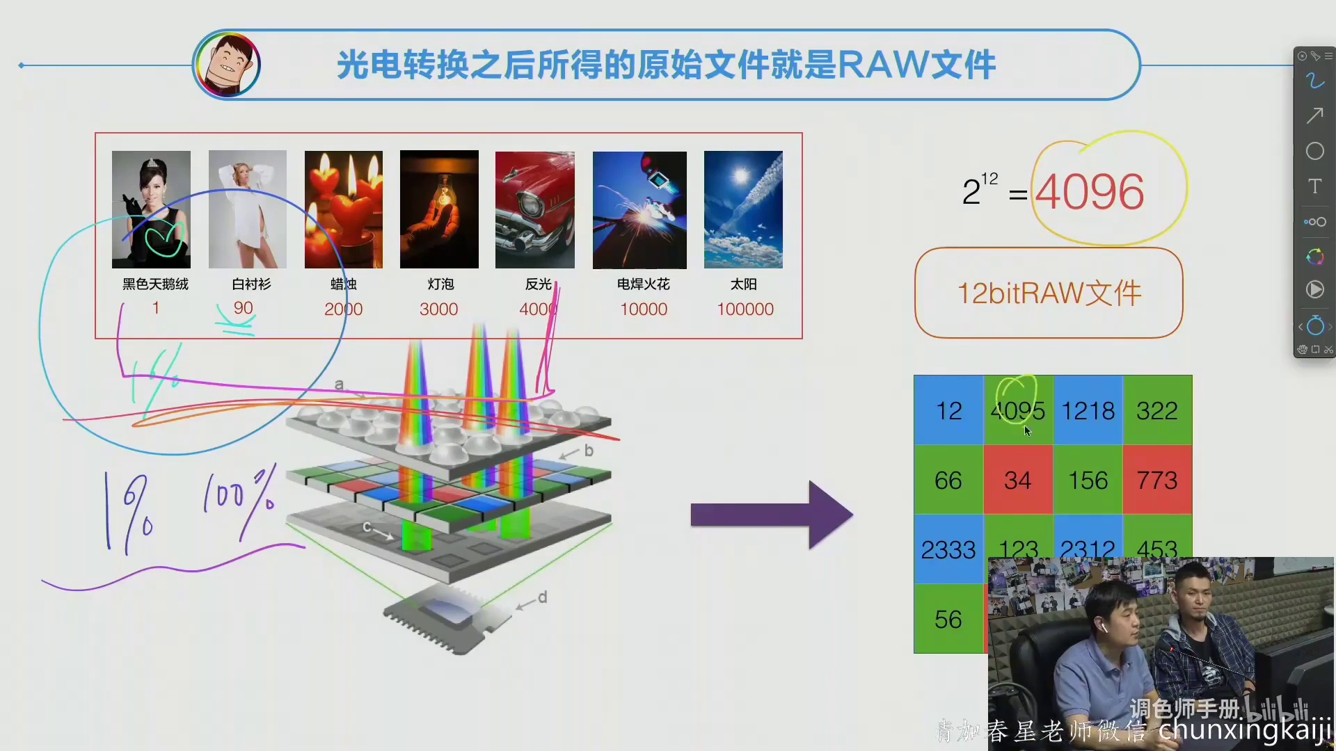
pyautogui.moveTo(948, 412); pyautogui.dragTo(1013, 431)
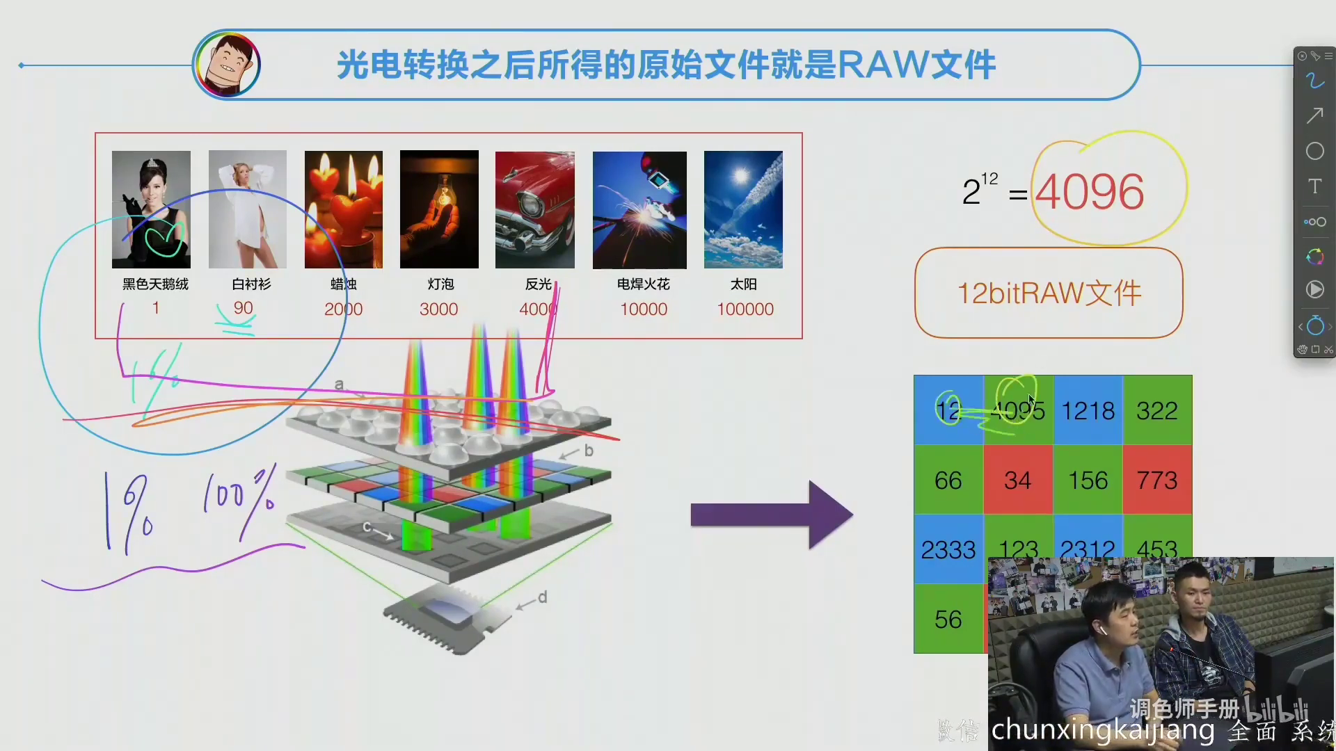
pyautogui.moveTo(1018, 179)
pyautogui.mouseDown()
pyautogui.moveTo(931, 180)
pyautogui.moveTo(1017, 157)
pyautogui.mouseUp()
pyautogui.moveTo(966, 273); pyautogui.dragTo(967, 299)
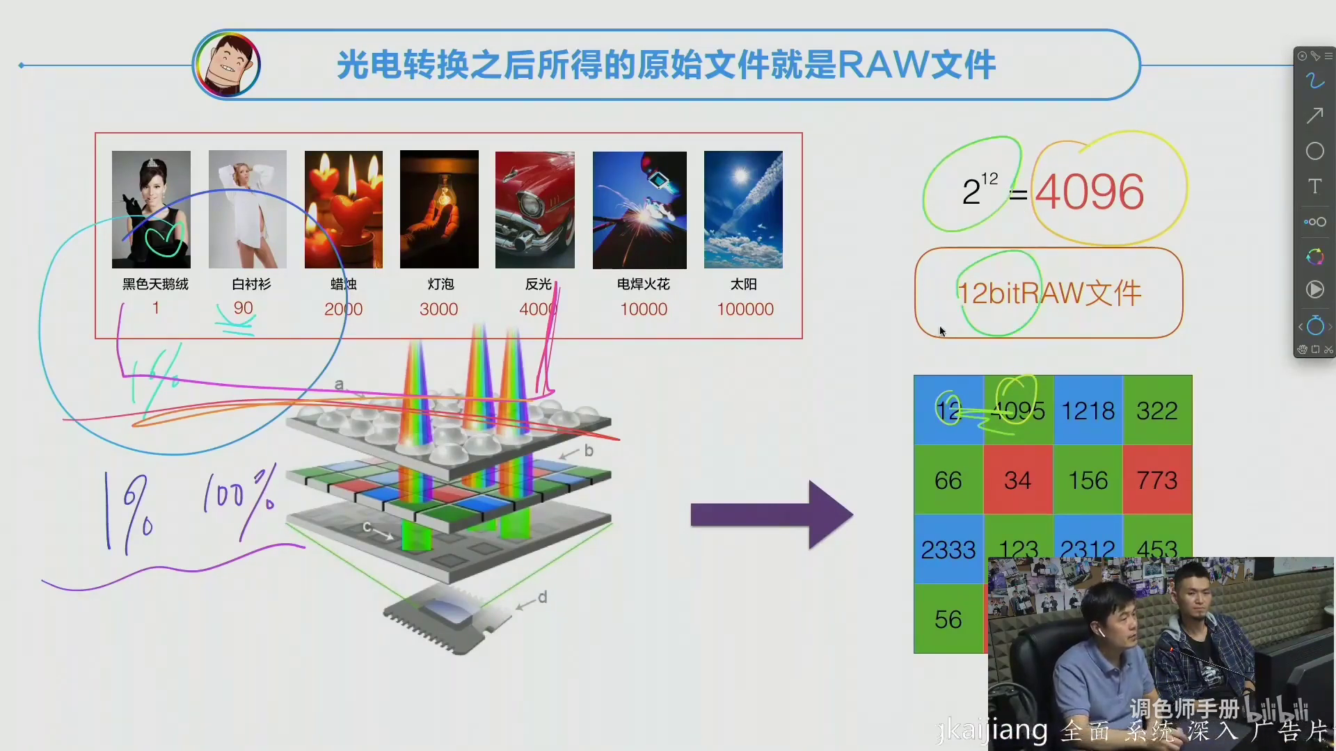
pyautogui.moveTo(949, 222); pyautogui.dragTo(1167, 220)
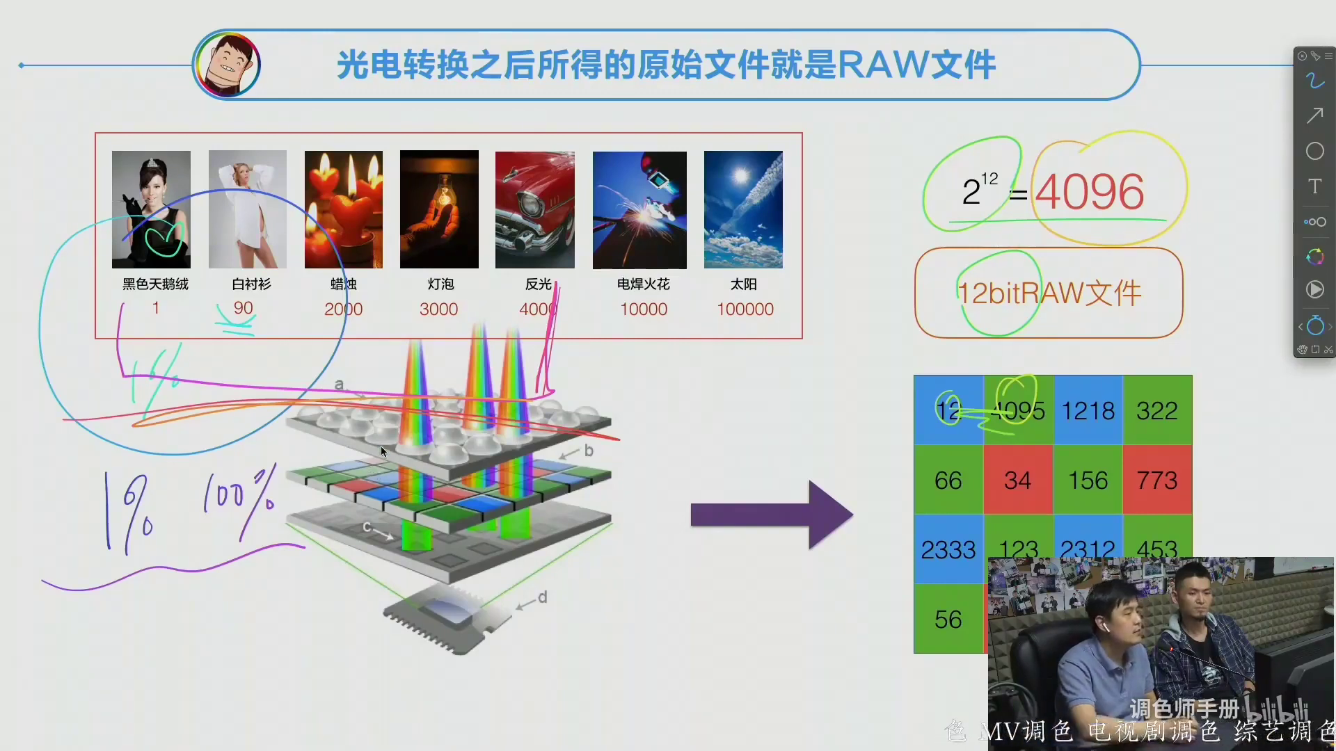
# Loop the sensor's colour-filter layer and circle grid values 66 and 34.
pyautogui.moveTo(373, 461)
pyautogui.mouseDown()
pyautogui.moveTo(410, 536)
pyautogui.moveTo(526, 480)
pyautogui.moveTo(561, 497)
pyautogui.moveTo(494, 490)
pyautogui.mouseUp()
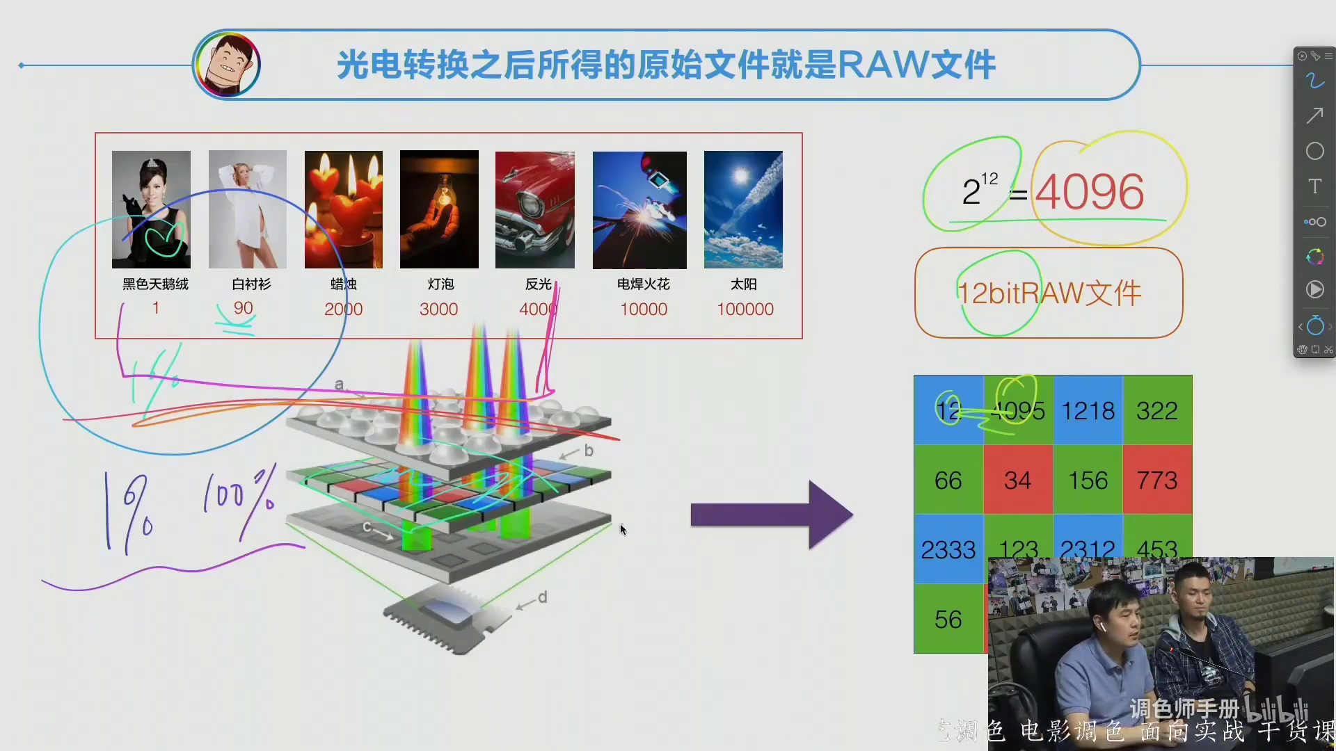
pyautogui.moveTo(956, 471); pyautogui.dragTo(952, 474)
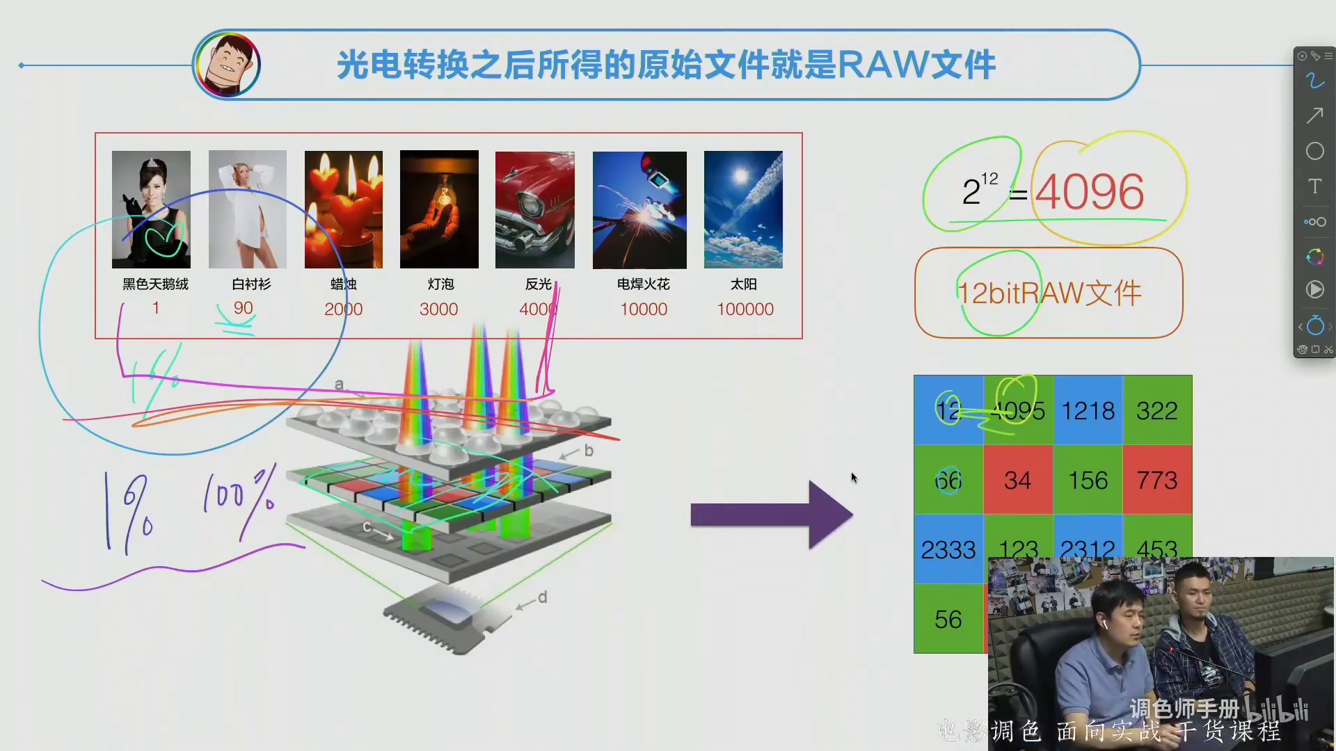
pyautogui.moveTo(851, 494); pyautogui.dragTo(926, 480)
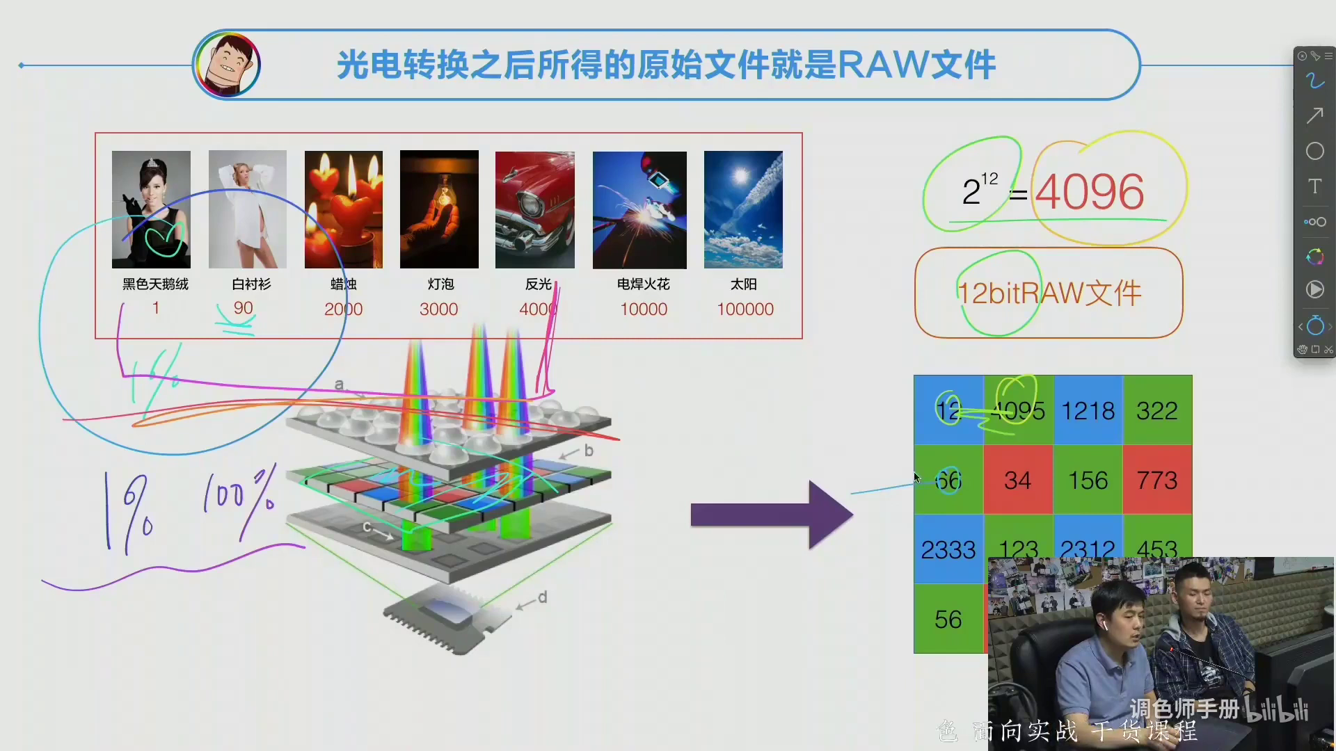
pyautogui.moveTo(1029, 480); pyautogui.dragTo(1012, 471)
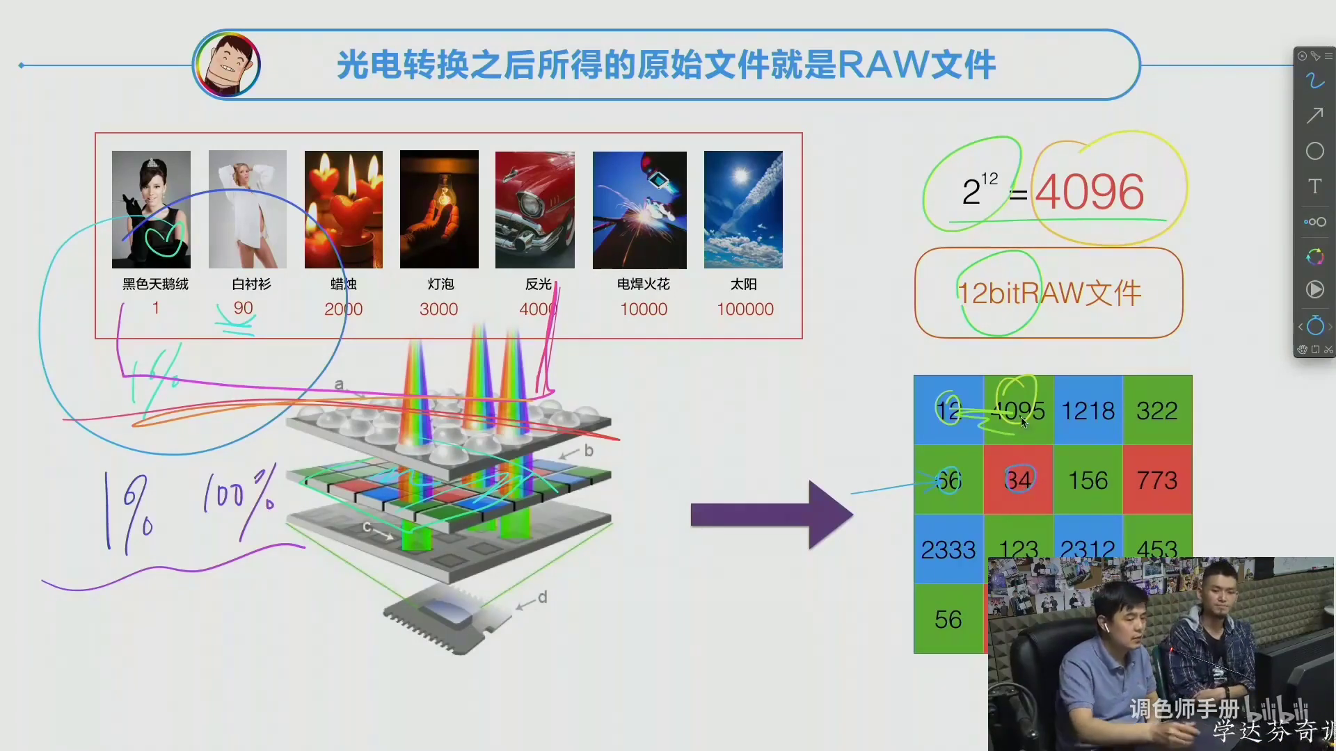
# Clear the slide, circle 34 with arrows from 4095, 66, 123 and 156, then wipe the marks.
pyautogui.press('Escape')
pyautogui.moveTo(1022, 462); pyautogui.dragTo(1031, 467)
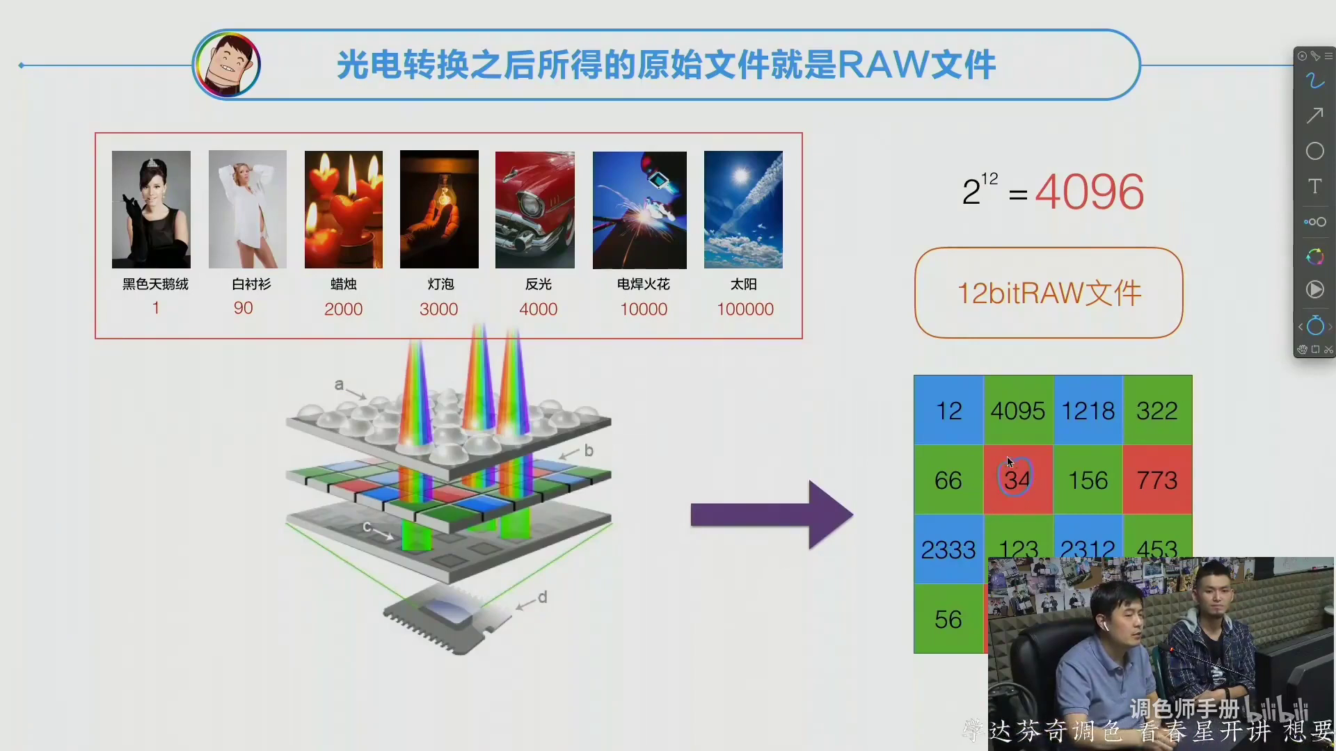
pyautogui.moveTo(1014, 407)
pyautogui.mouseDown()
pyautogui.moveTo(1017, 456)
pyautogui.moveTo(986, 468)
pyautogui.mouseUp()
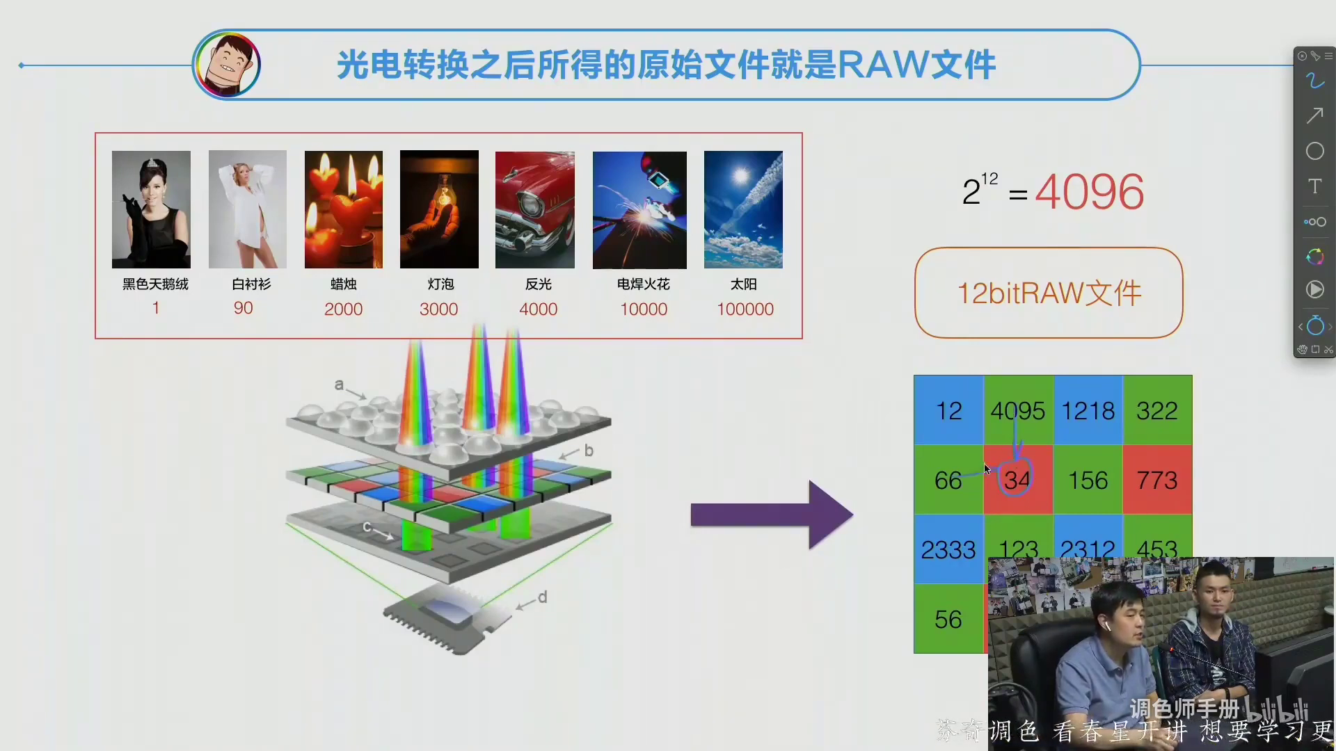
pyautogui.moveTo(1020, 549)
pyautogui.mouseDown()
pyautogui.moveTo(1016, 489)
pyautogui.moveTo(1028, 498)
pyautogui.mouseUp()
pyautogui.moveTo(1067, 503)
pyautogui.mouseDown()
pyautogui.moveTo(1071, 473)
pyautogui.moveTo(1038, 480)
pyautogui.moveTo(1052, 494)
pyautogui.moveTo(1008, 516)
pyautogui.mouseUp()
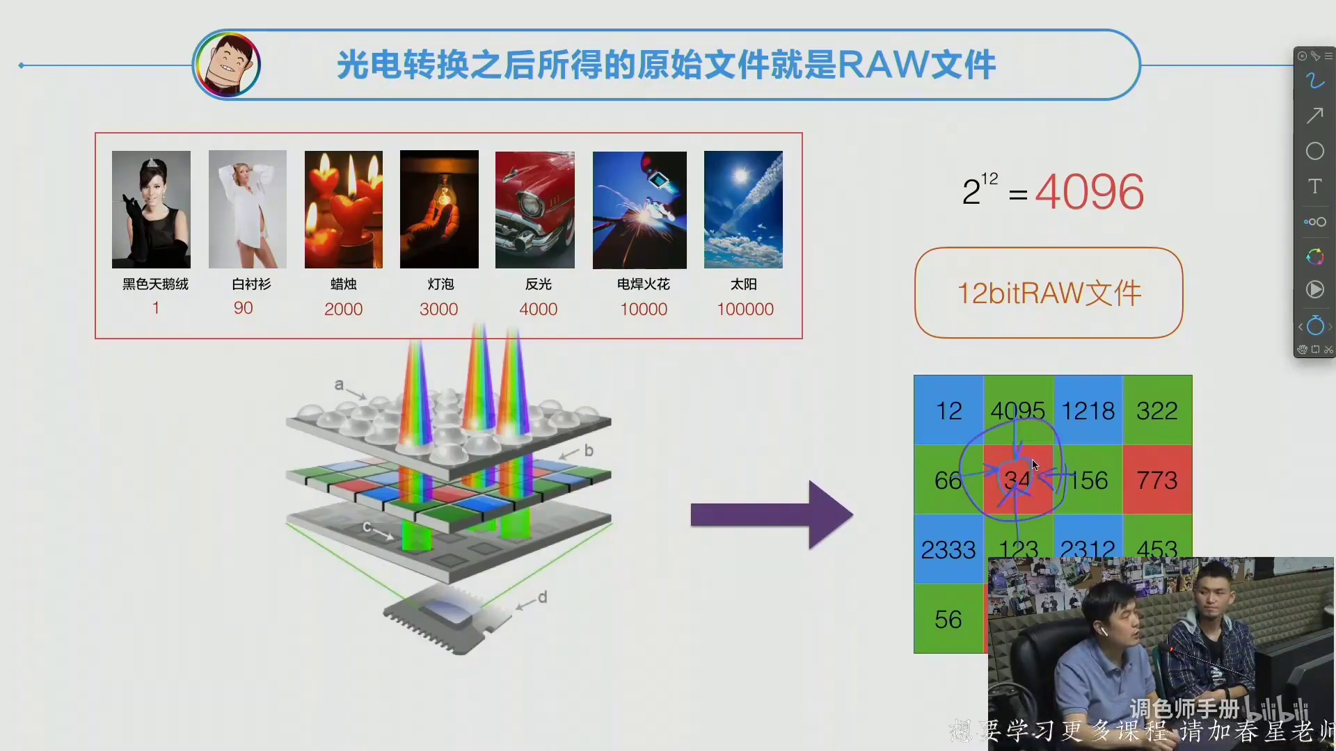
pyautogui.moveTo(931, 422); pyautogui.dragTo(1104, 522)
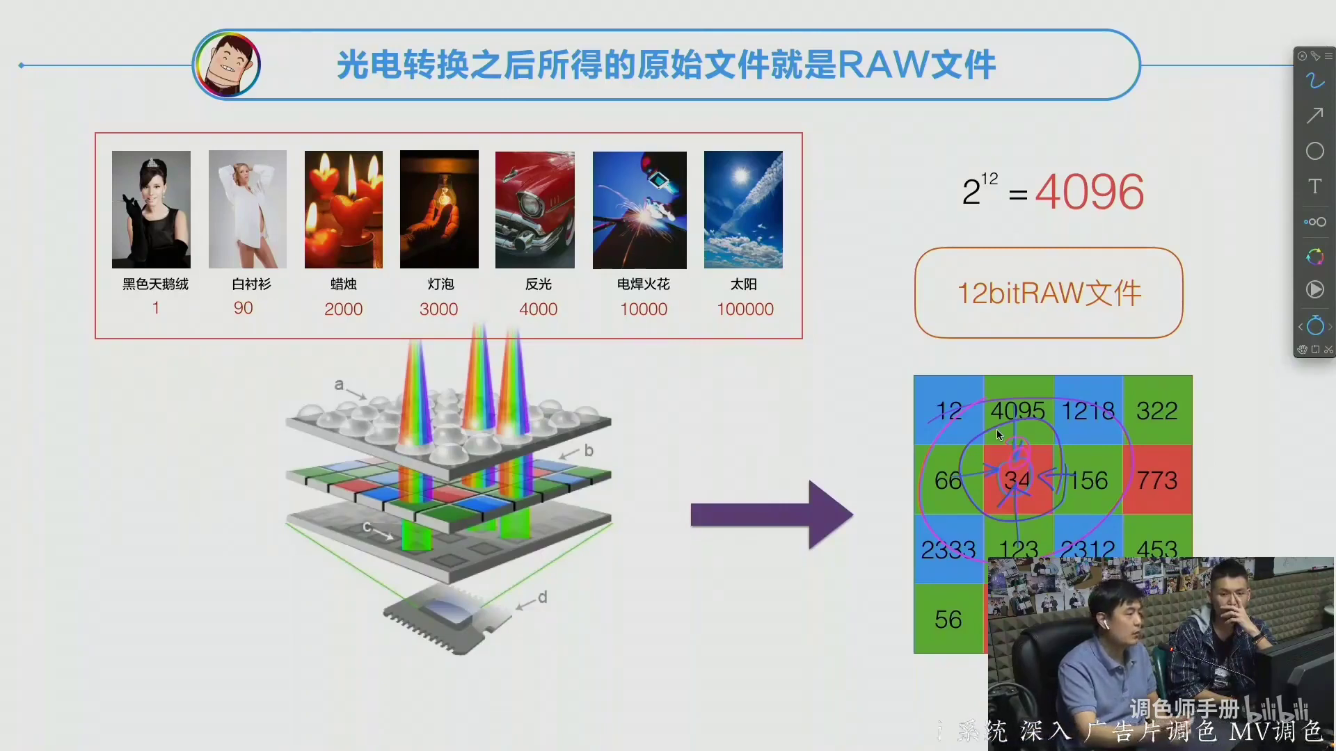
pyautogui.press('Escape')
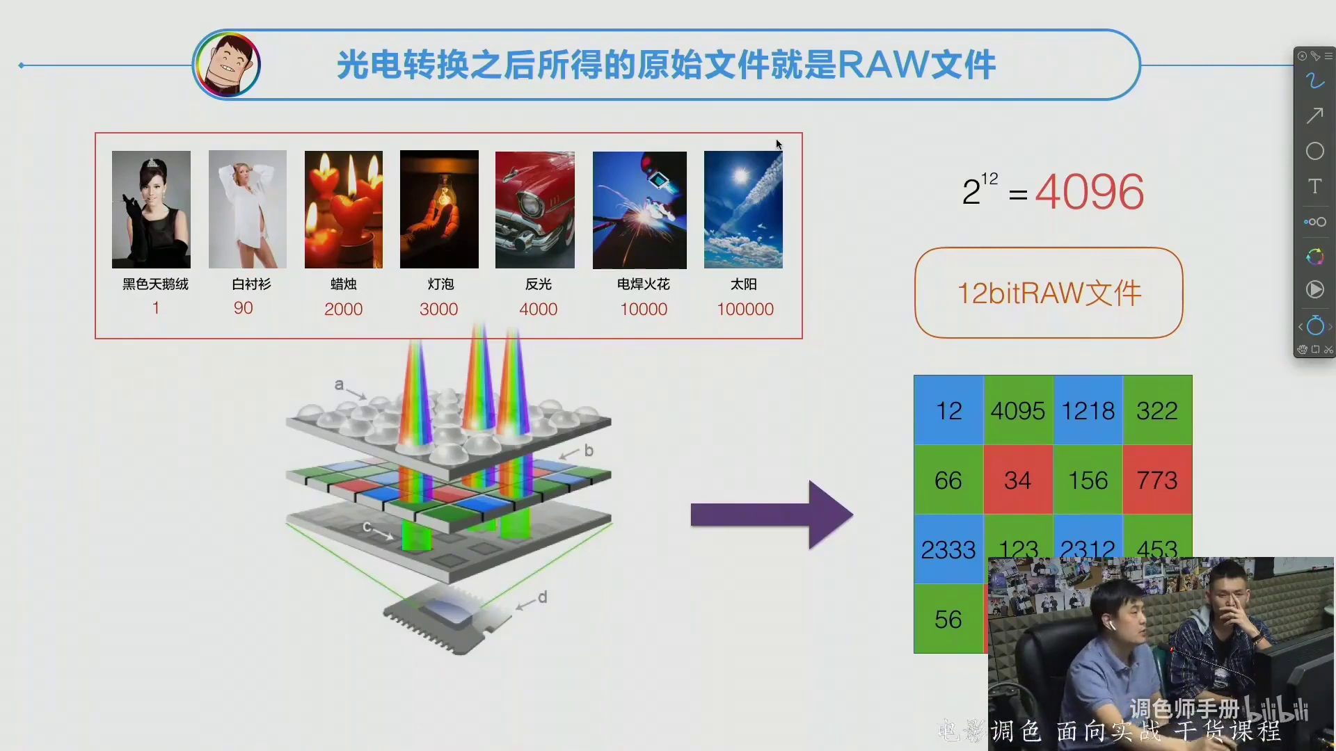
# On the colour space and Gamma slide, circle REDgamma3 and REDcolor3 and arrow them to their charts.
pyautogui.press('Right')
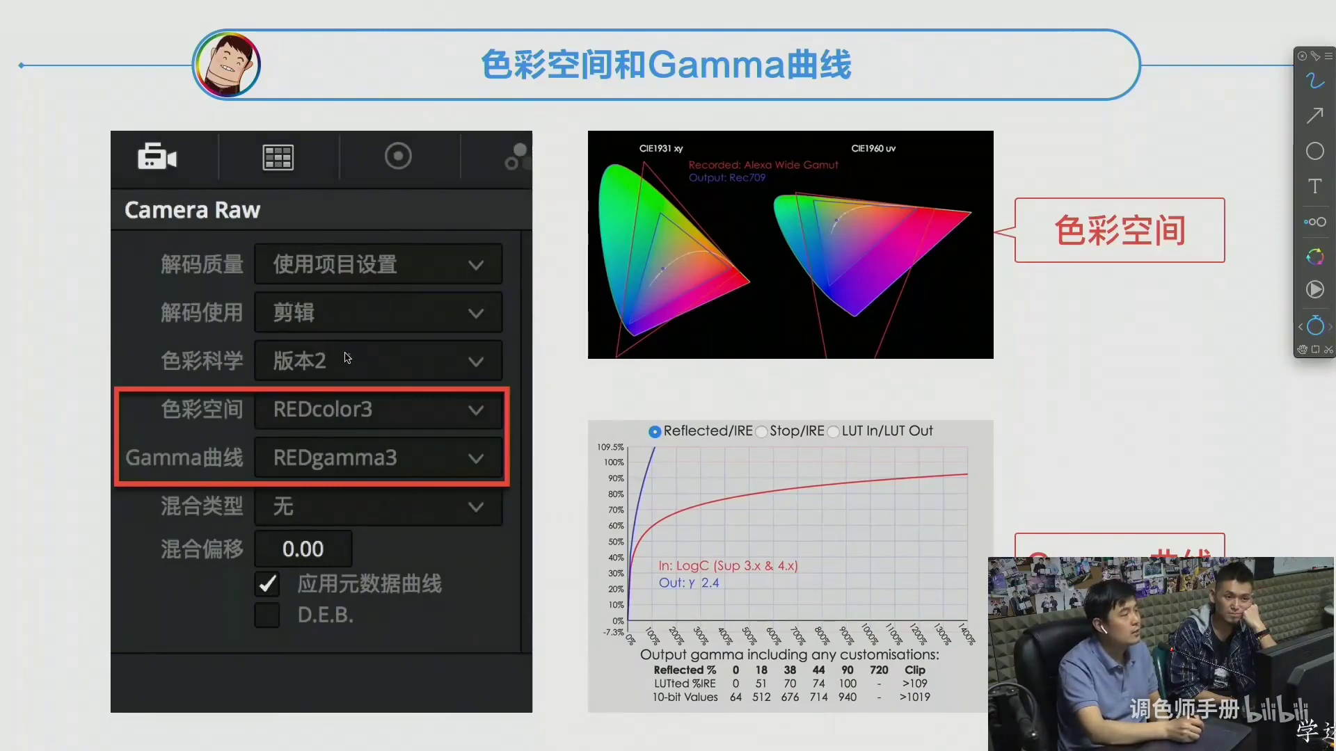
pyautogui.moveTo(304, 449)
pyautogui.mouseDown()
pyautogui.moveTo(305, 432)
pyautogui.moveTo(271, 461)
pyautogui.moveTo(403, 504)
pyautogui.moveTo(303, 476)
pyautogui.mouseUp()
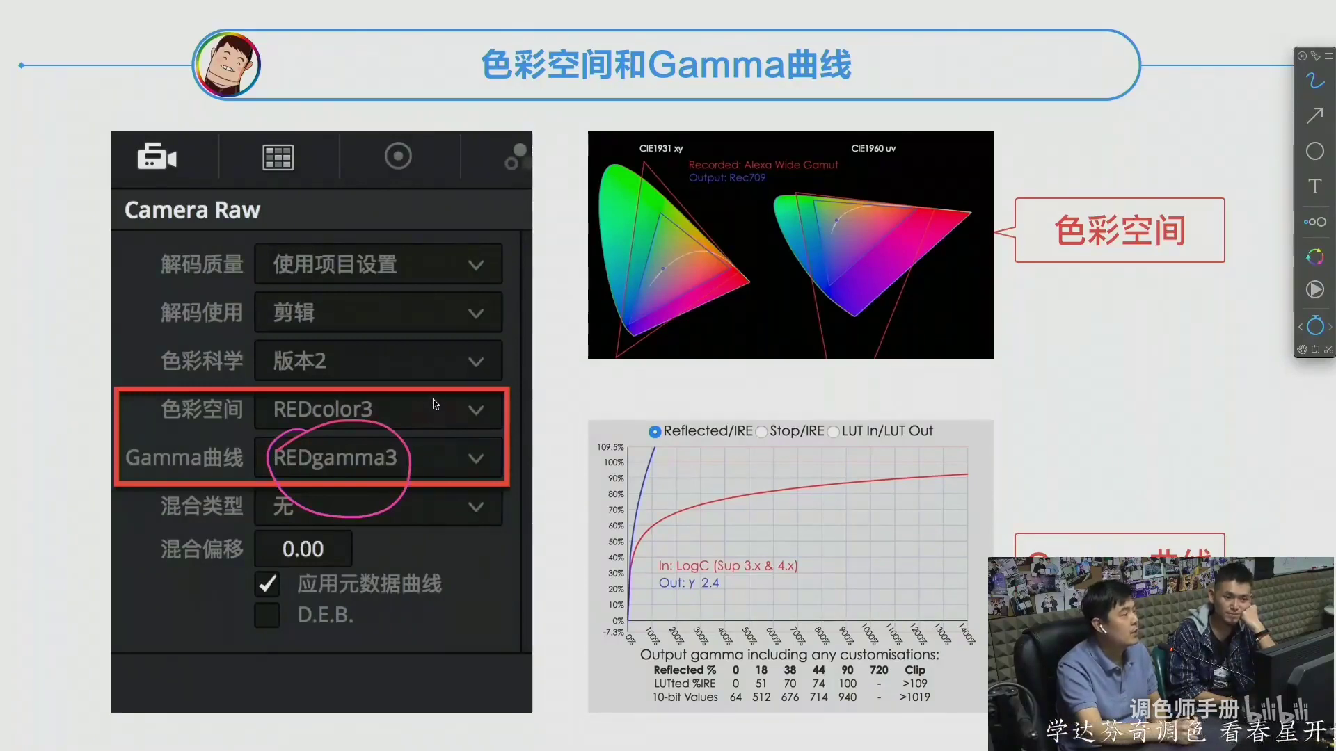
pyautogui.moveTo(297, 441)
pyautogui.mouseDown()
pyautogui.moveTo(254, 452)
pyautogui.moveTo(407, 487)
pyautogui.moveTo(348, 437)
pyautogui.mouseUp()
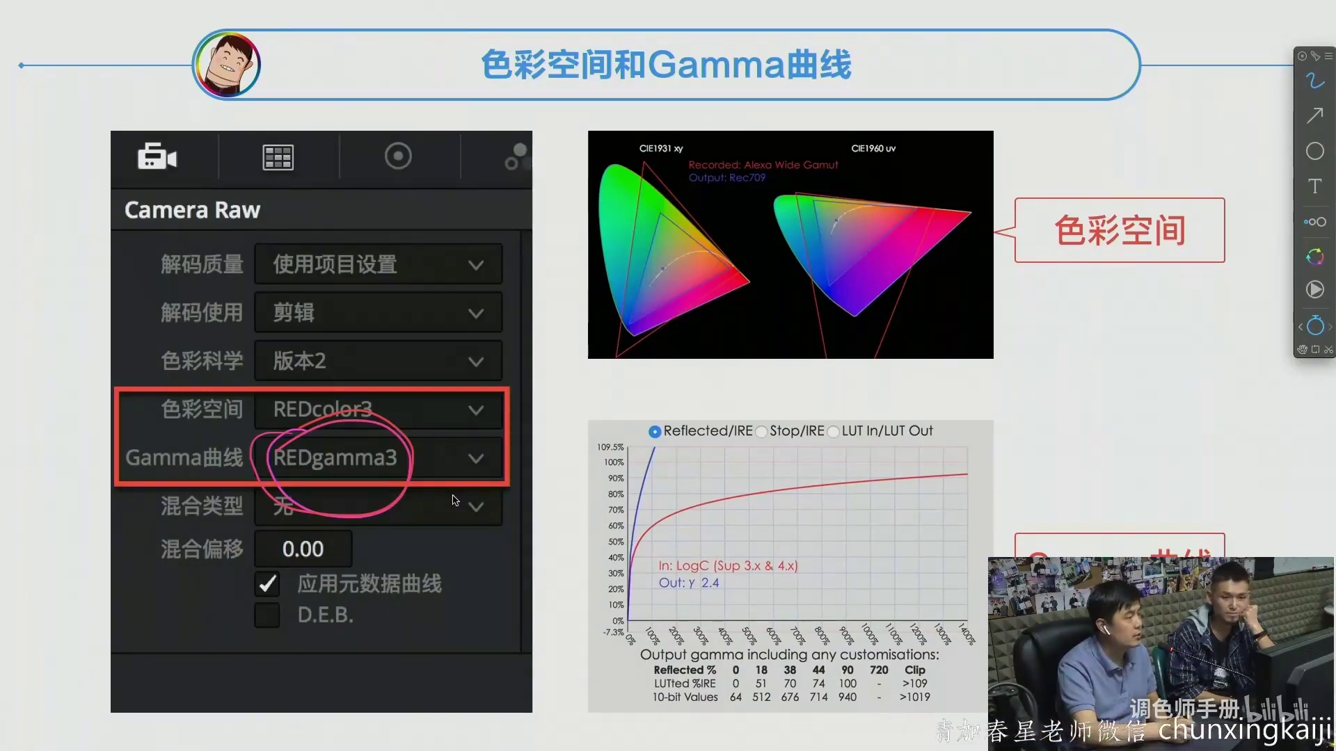
pyautogui.moveTo(277, 479)
pyautogui.mouseDown()
pyautogui.moveTo(367, 475)
pyautogui.moveTo(459, 497)
pyautogui.mouseUp()
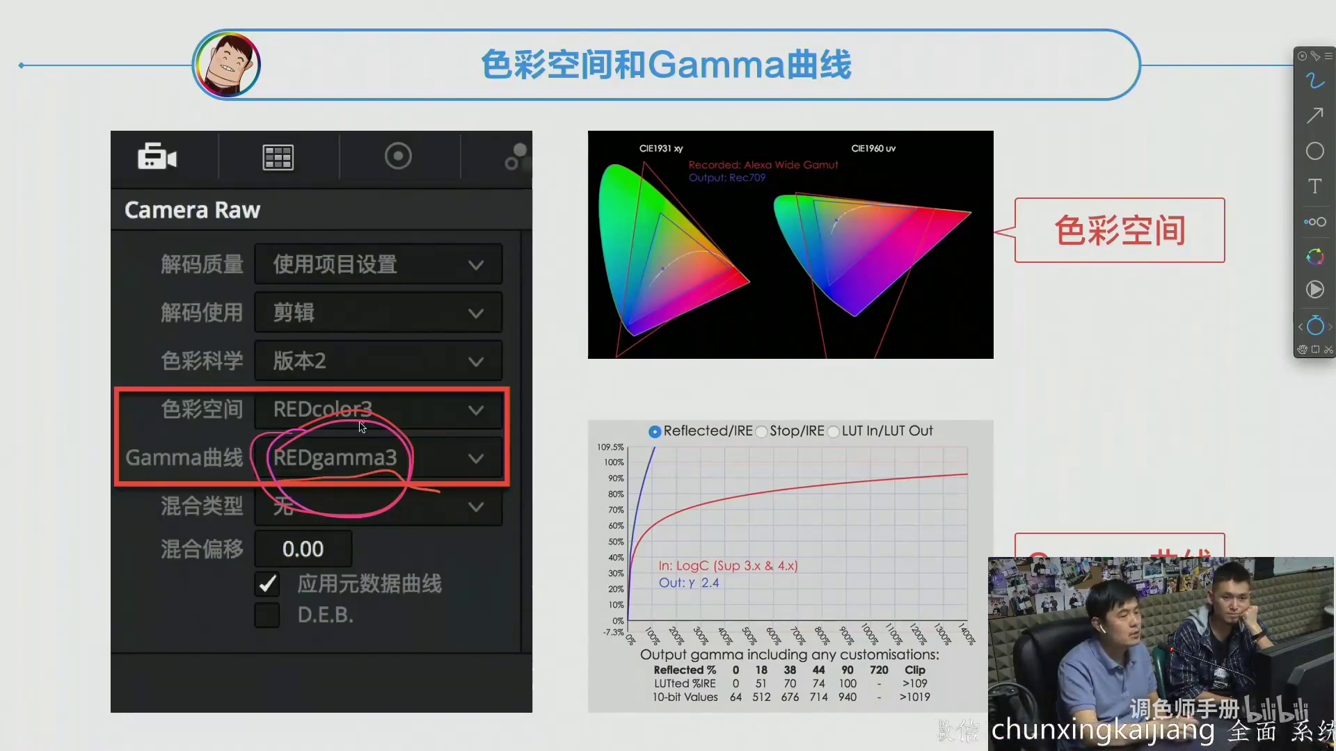
pyautogui.moveTo(394, 413); pyautogui.dragTo(389, 435)
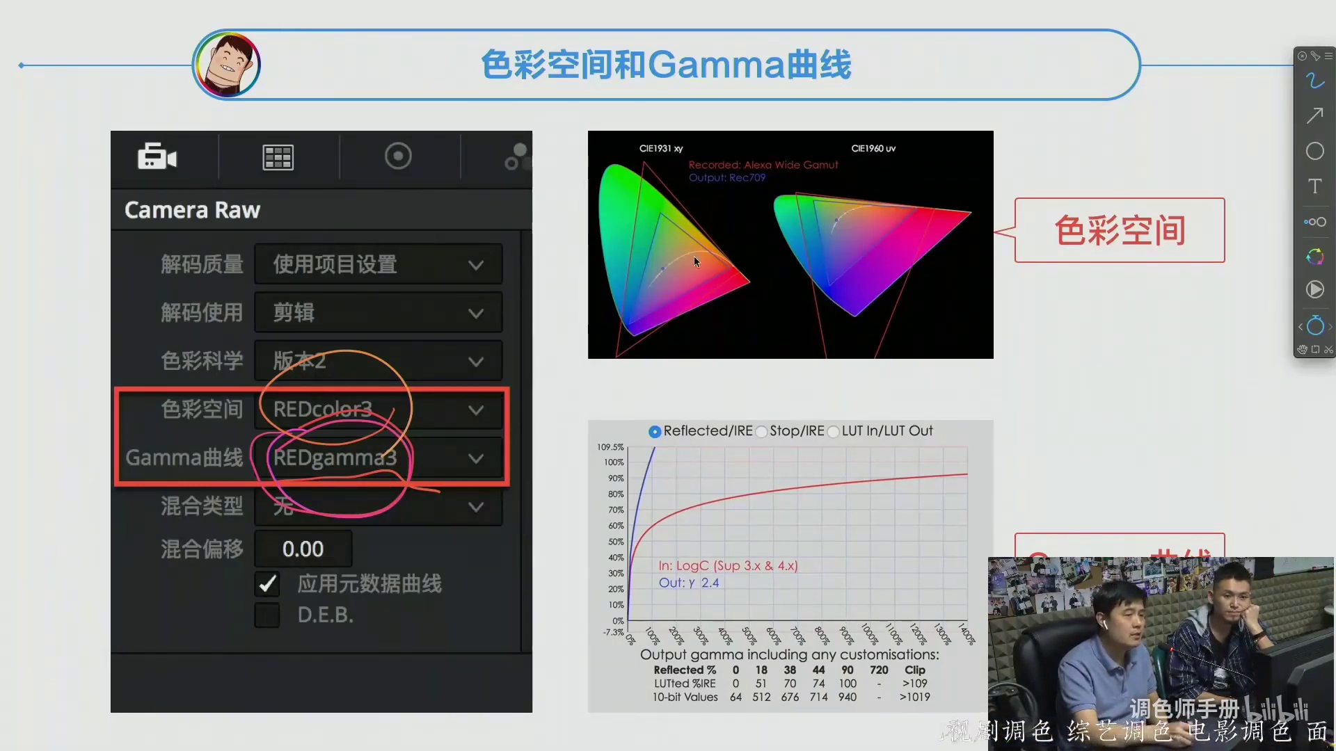
pyautogui.moveTo(547, 322); pyautogui.dragTo(605, 282)
pyautogui.moveTo(475, 434); pyautogui.dragTo(574, 526)
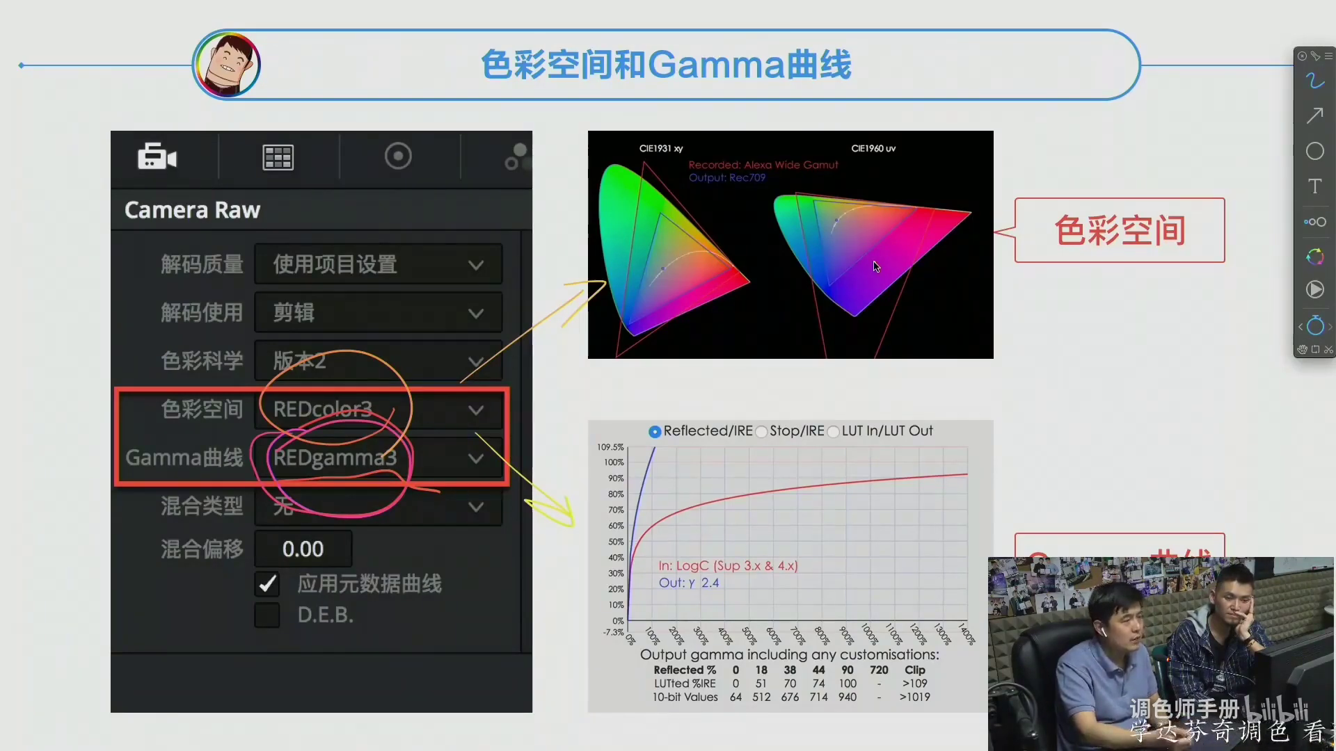
# Exit the slideshow, clear the pen marks, and switch over to DaVinci Resolve.
pyautogui.press('Escape')
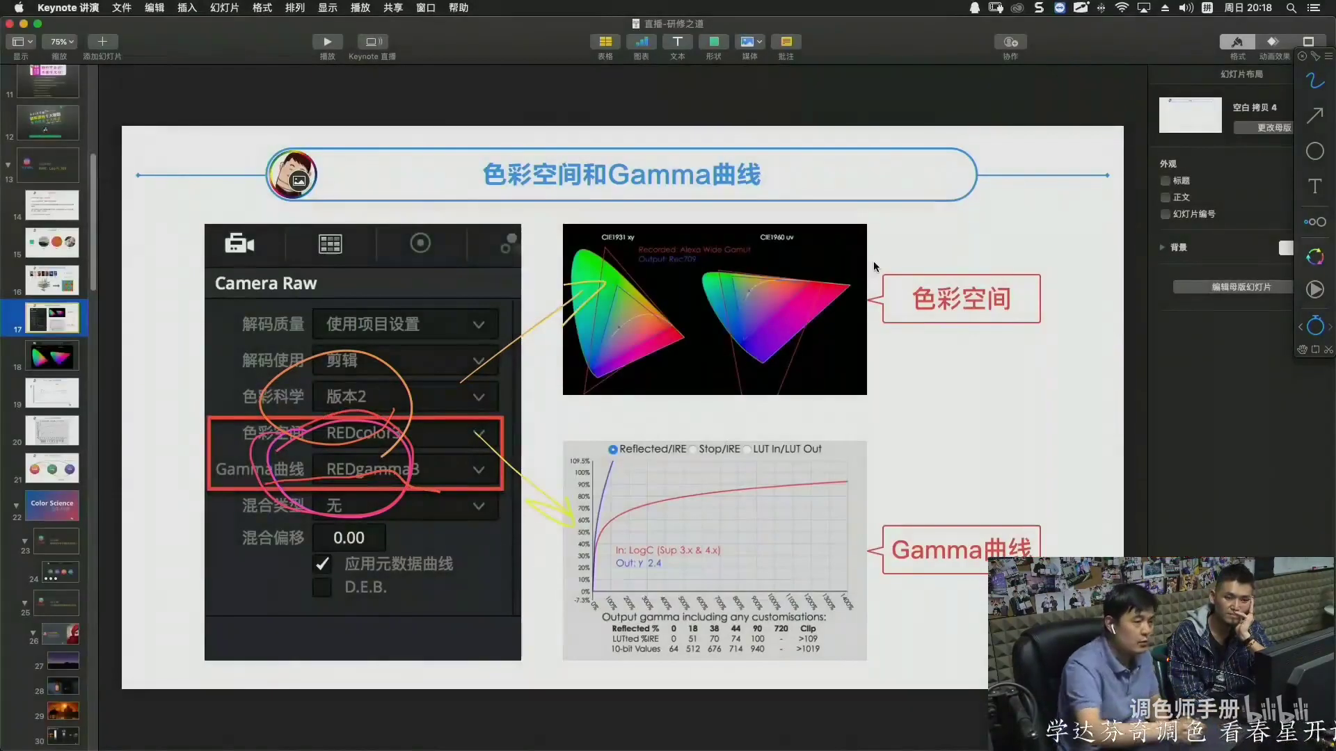
pyautogui.press('Escape')
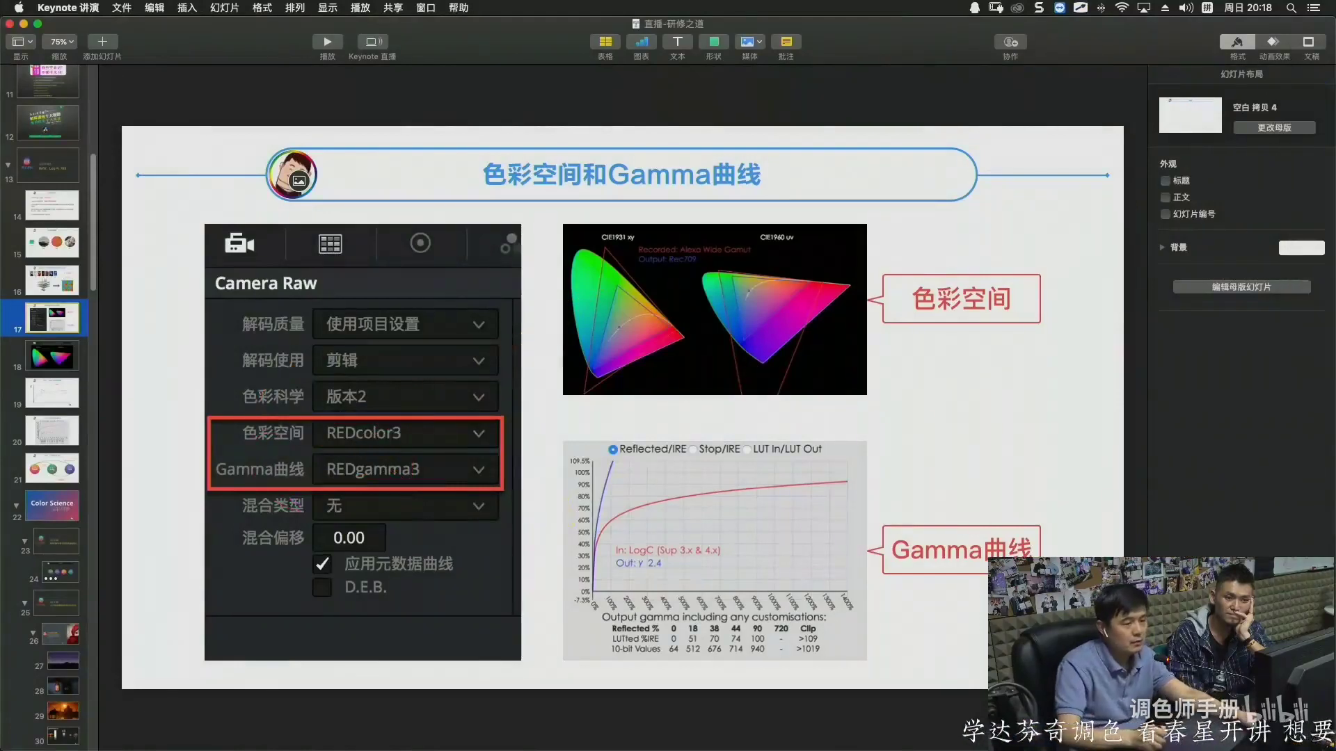
pyautogui.press('super+Tab')
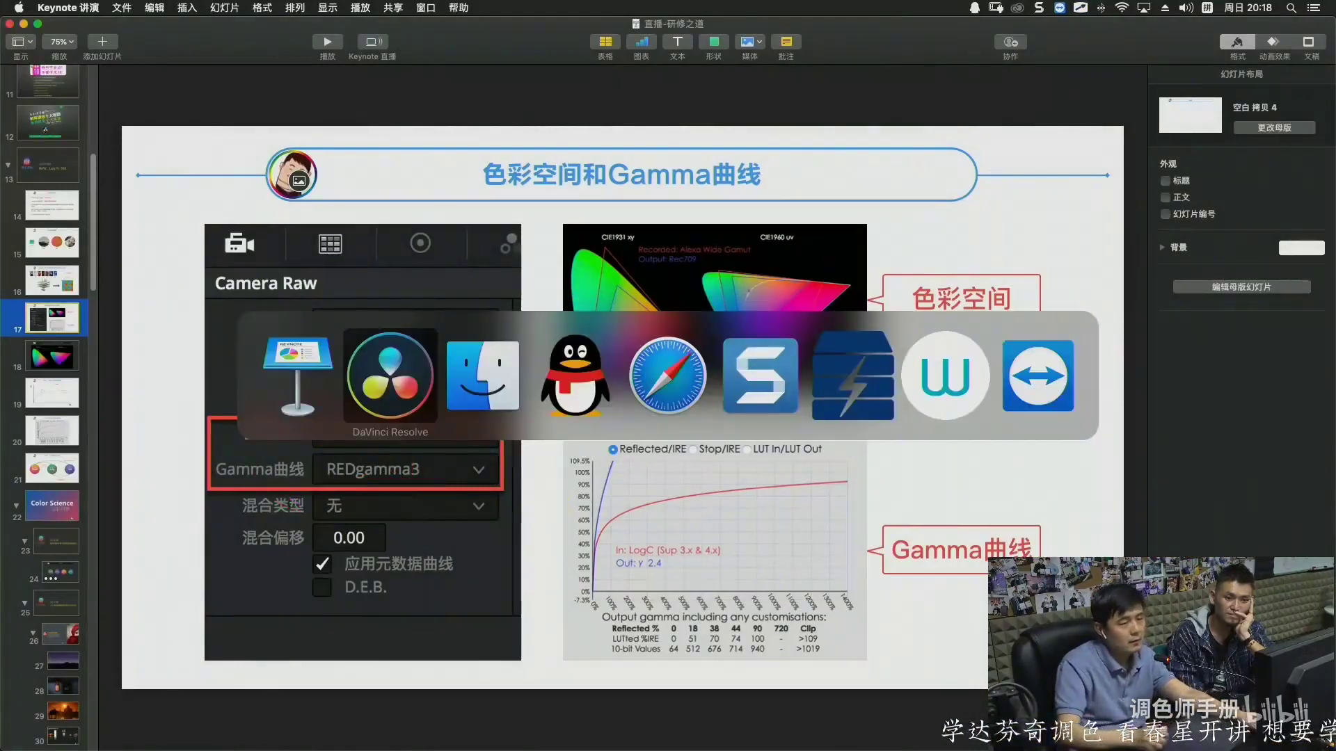
pyautogui.click(408, 377)
pyautogui.press('super+Tab')
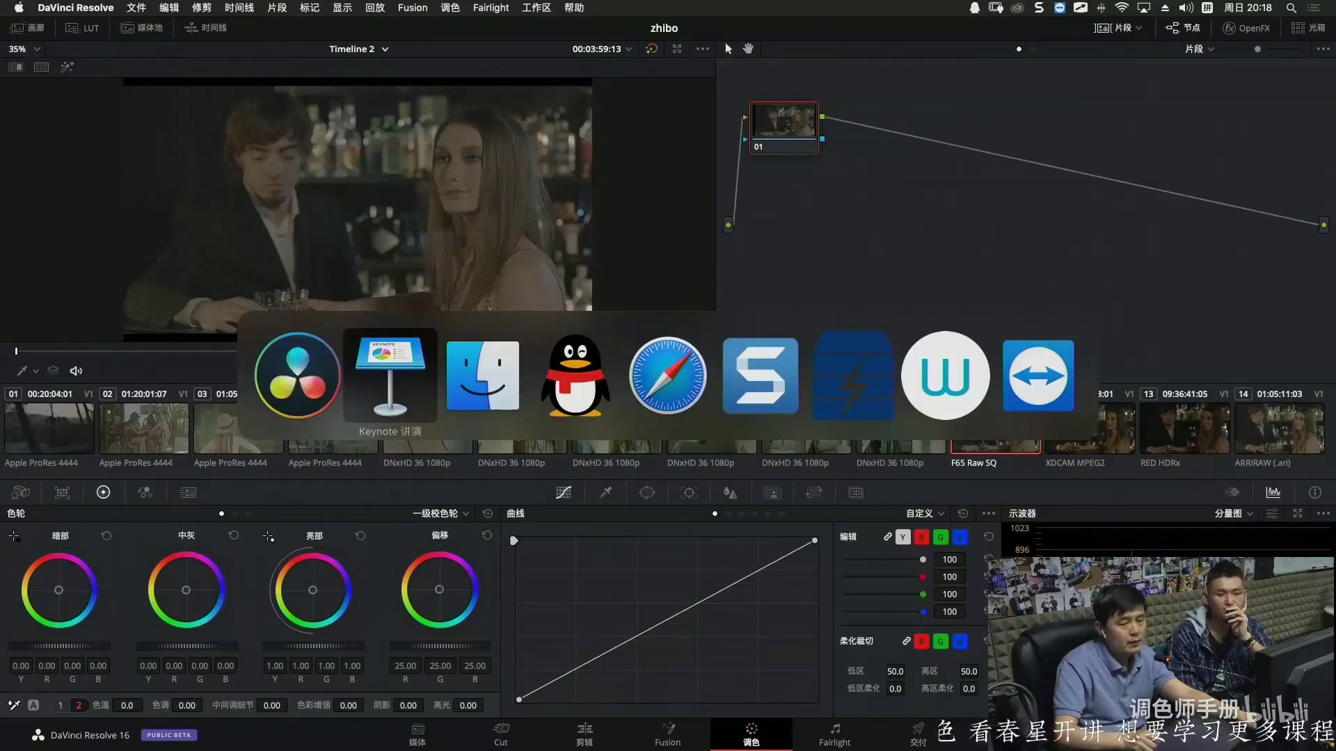
# Show Project Settings' Color Management page (DaVinci YRGB, Rec.709 Gamma 2.4), then return to Keynote.
pyautogui.press('Escape')
pyautogui.hotkey('shift', '9')
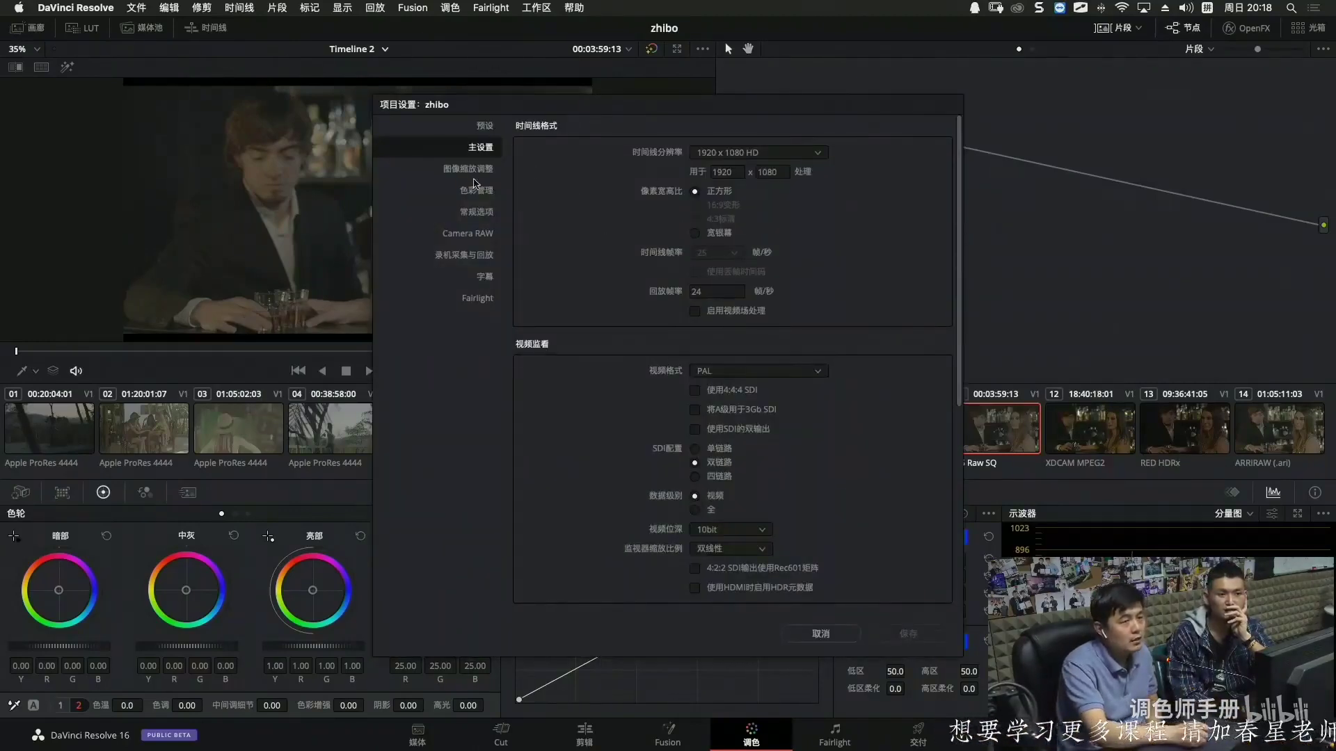
pyautogui.click(479, 190)
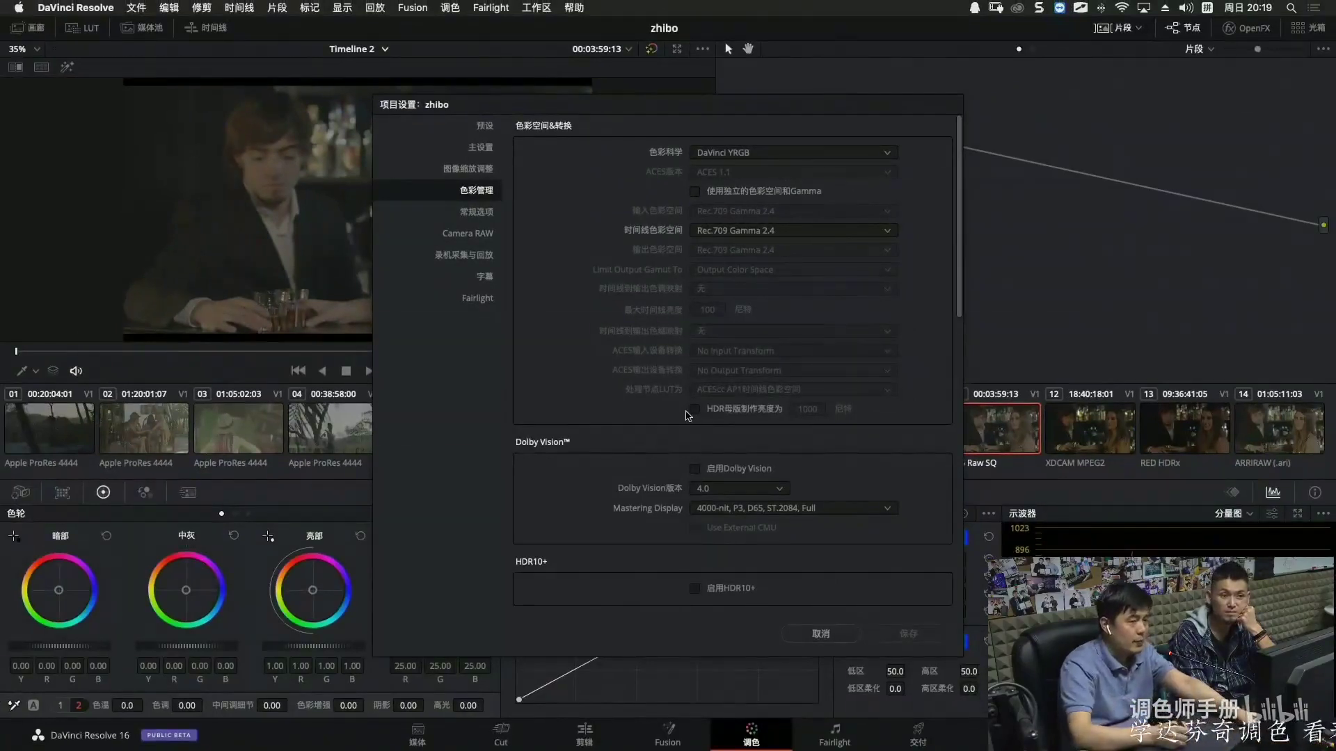
pyautogui.press('super+Tab')
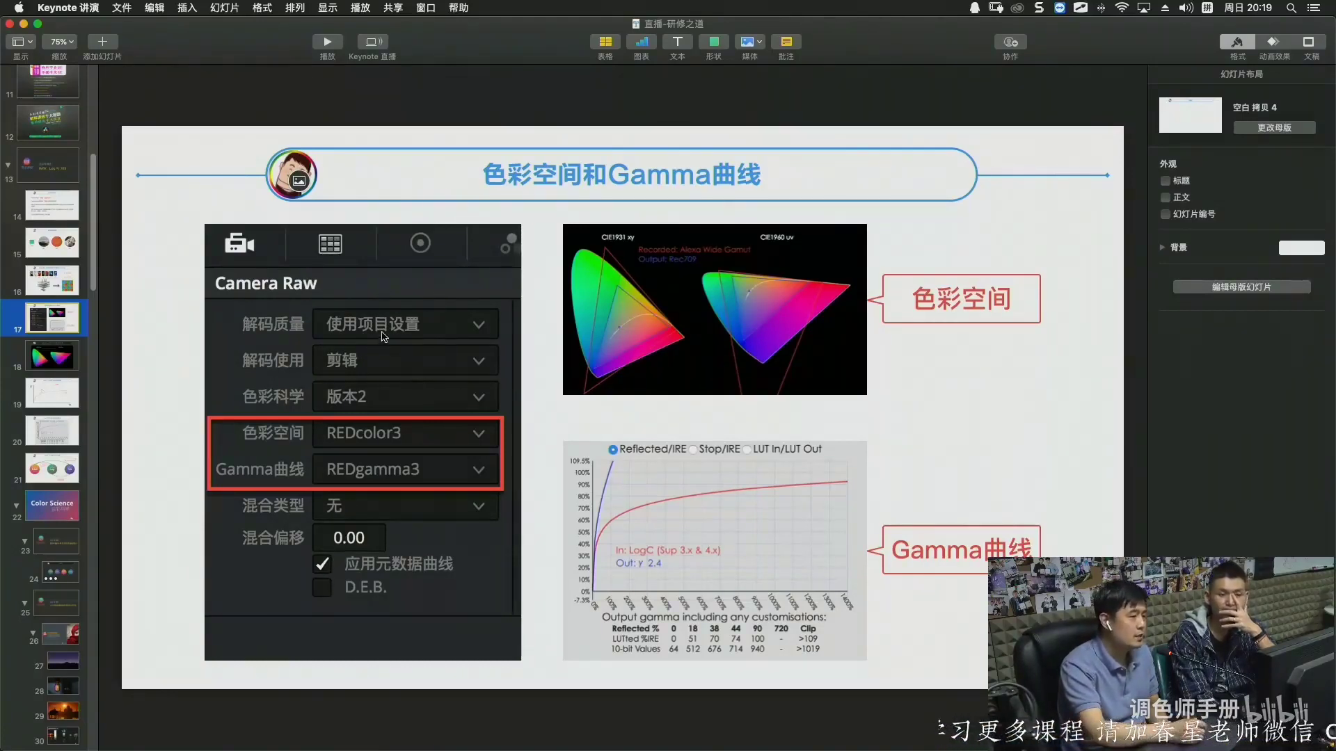
# Scroll the navigator to slide 67 on linear sensor gamma and play the slideshow from it.
pyautogui.moveTo(94, 278); pyautogui.dragTo(90, 349)
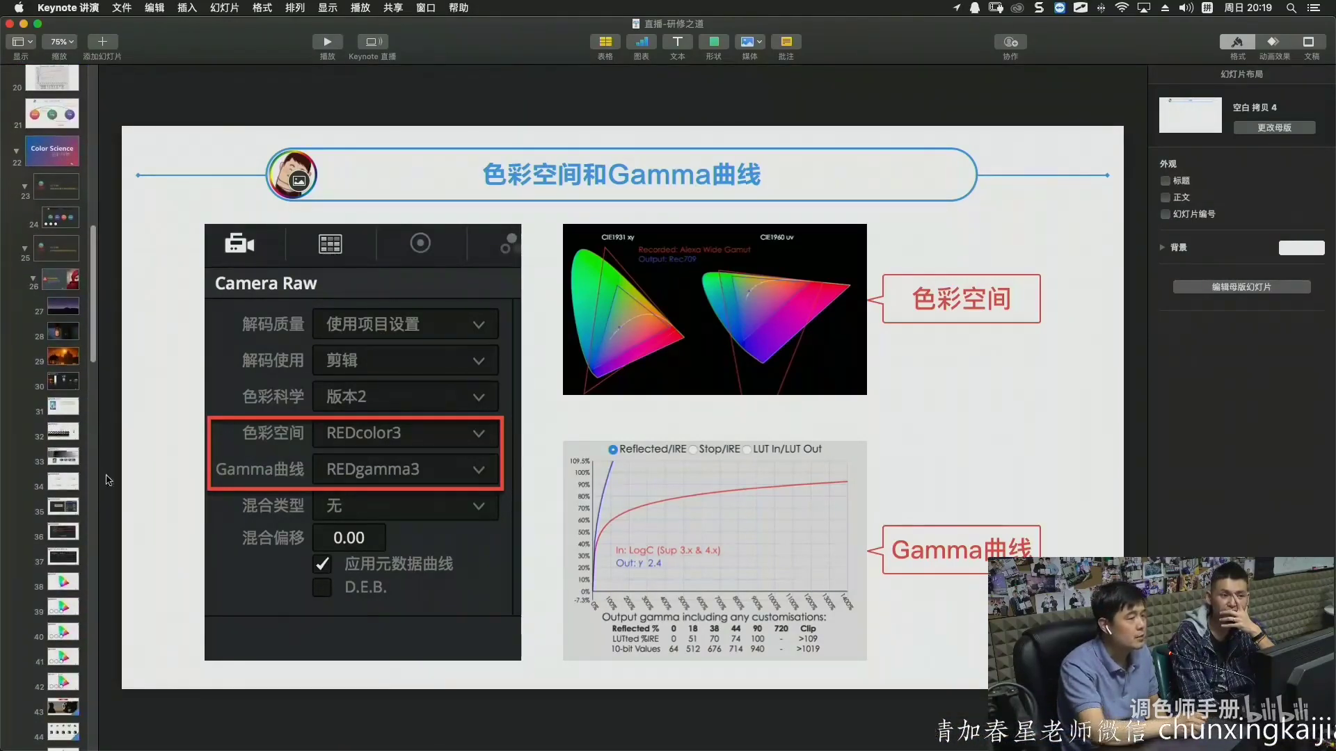
pyautogui.scroll(-10, 71, 382)
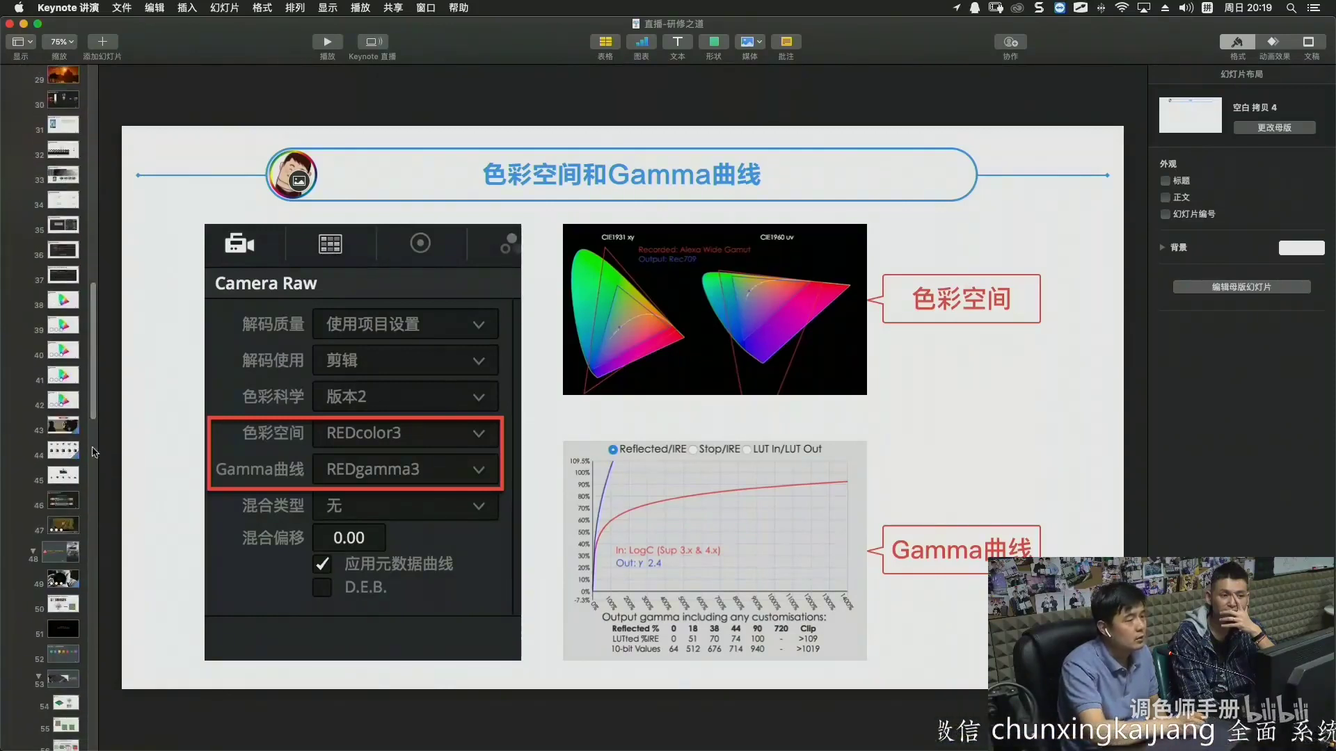
pyautogui.scroll(-10, 94, 452)
pyautogui.scroll(-7, 92, 477)
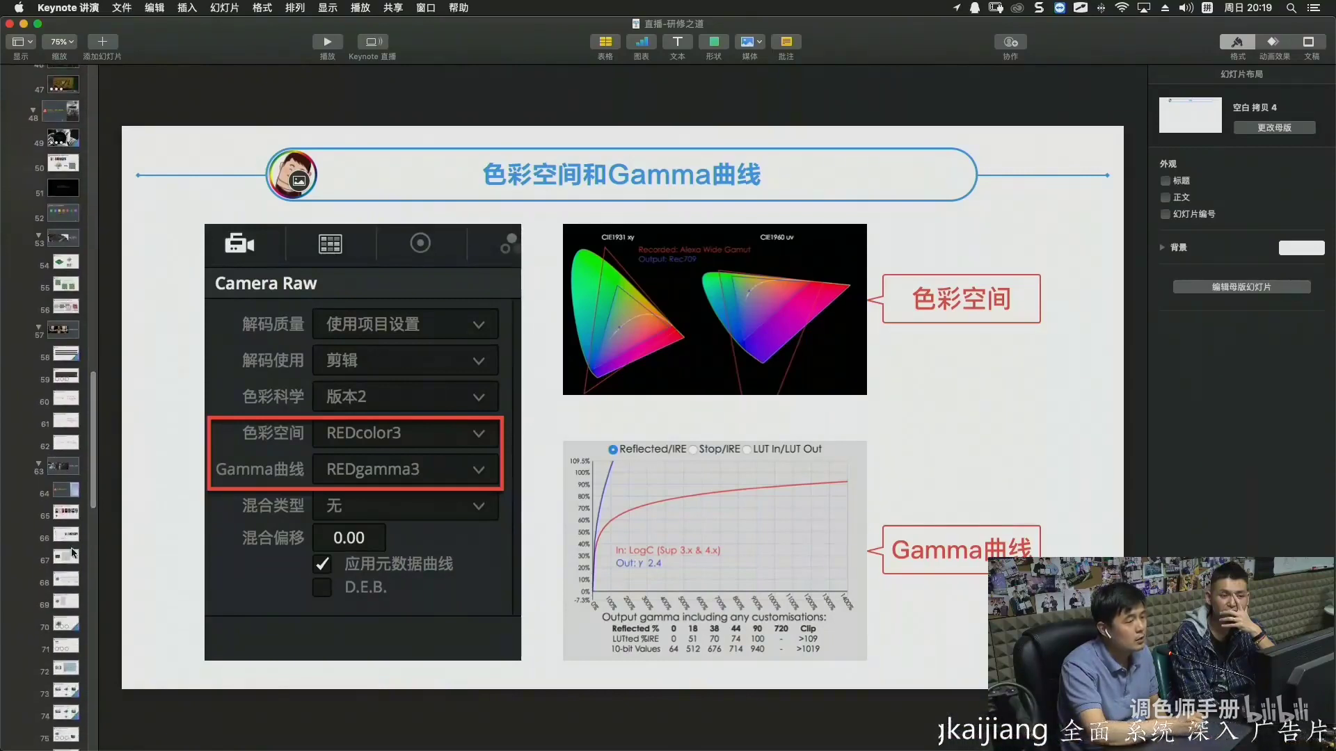
pyautogui.click(72, 553)
pyautogui.click(343, 41)
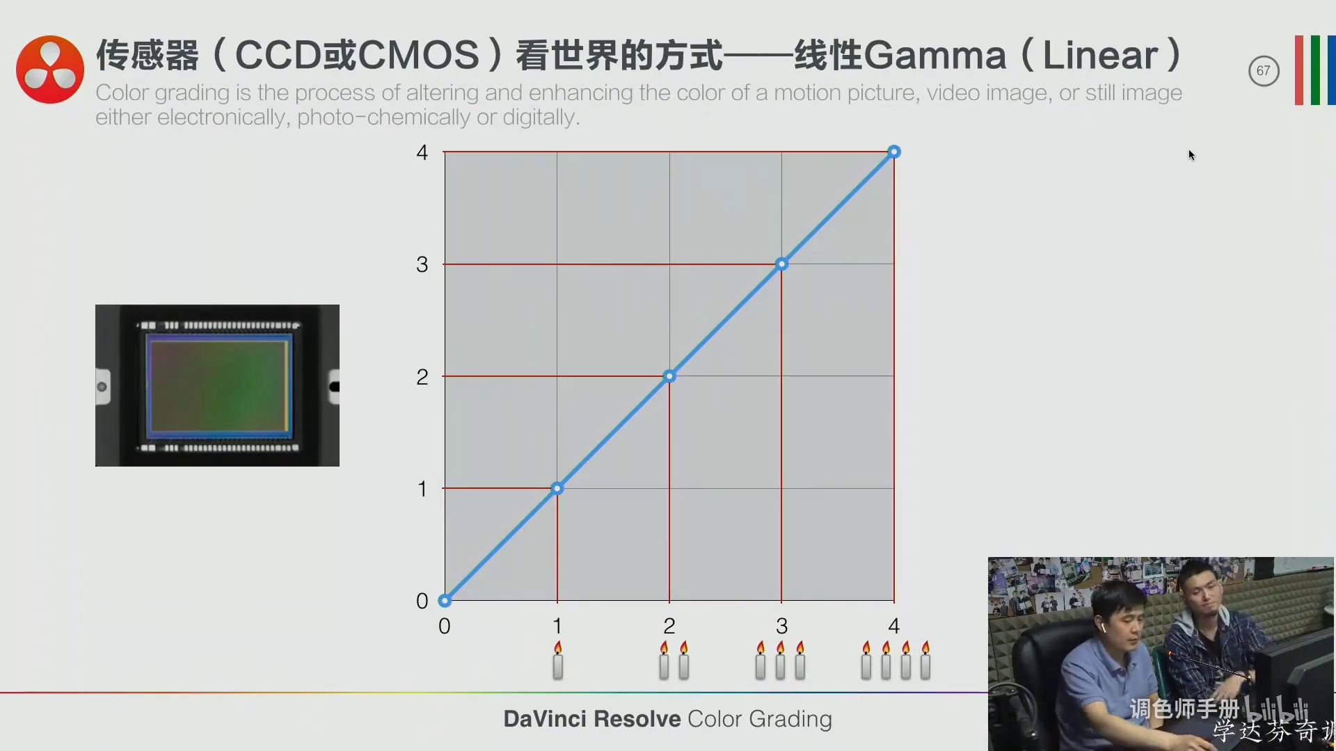
# Advance to slide 68 on the eye's log gamma and draw two green lines from the graph origin.
pyautogui.press('Right')
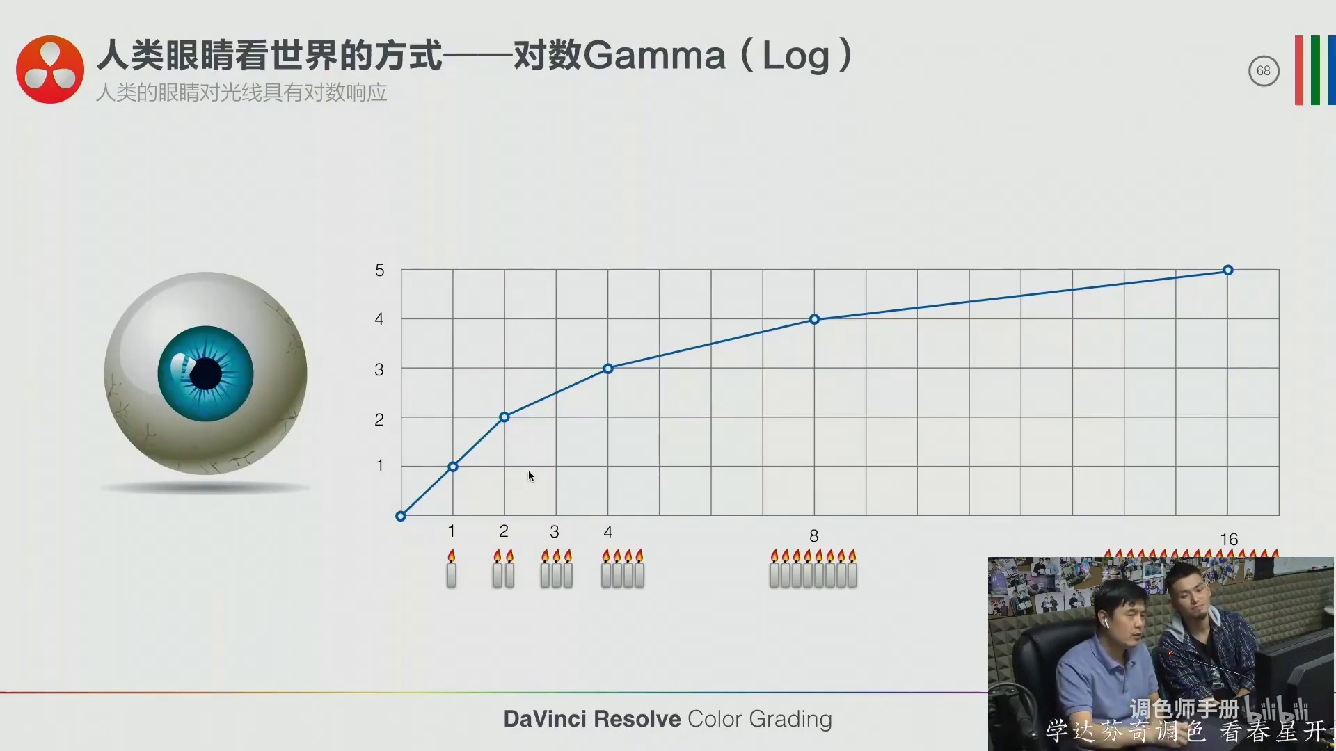
pyautogui.press('alt+super+d')
pyautogui.moveTo(401, 517); pyautogui.dragTo(985, 125)
pyautogui.moveTo(376, 515); pyautogui.dragTo(1061, 50)
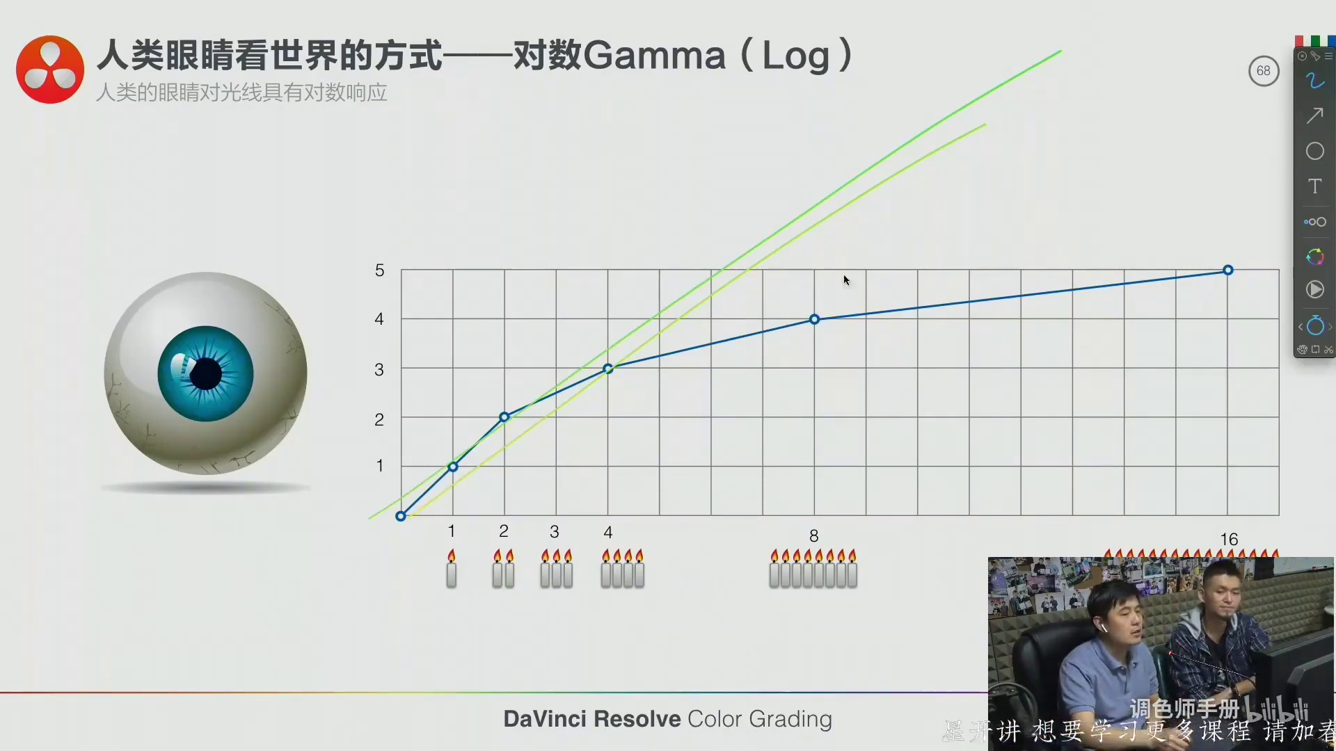
# Draw arrows down onto the blue curve and up over points 1 and 2, and handwrite a circled 'Log'.
pyautogui.moveTo(855, 201); pyautogui.dragTo(865, 276)
pyautogui.moveTo(941, 159)
pyautogui.mouseDown()
pyautogui.moveTo(937, 289)
pyautogui.moveTo(945, 270)
pyautogui.mouseUp()
pyautogui.moveTo(1018, 113); pyautogui.dragTo(1033, 235)
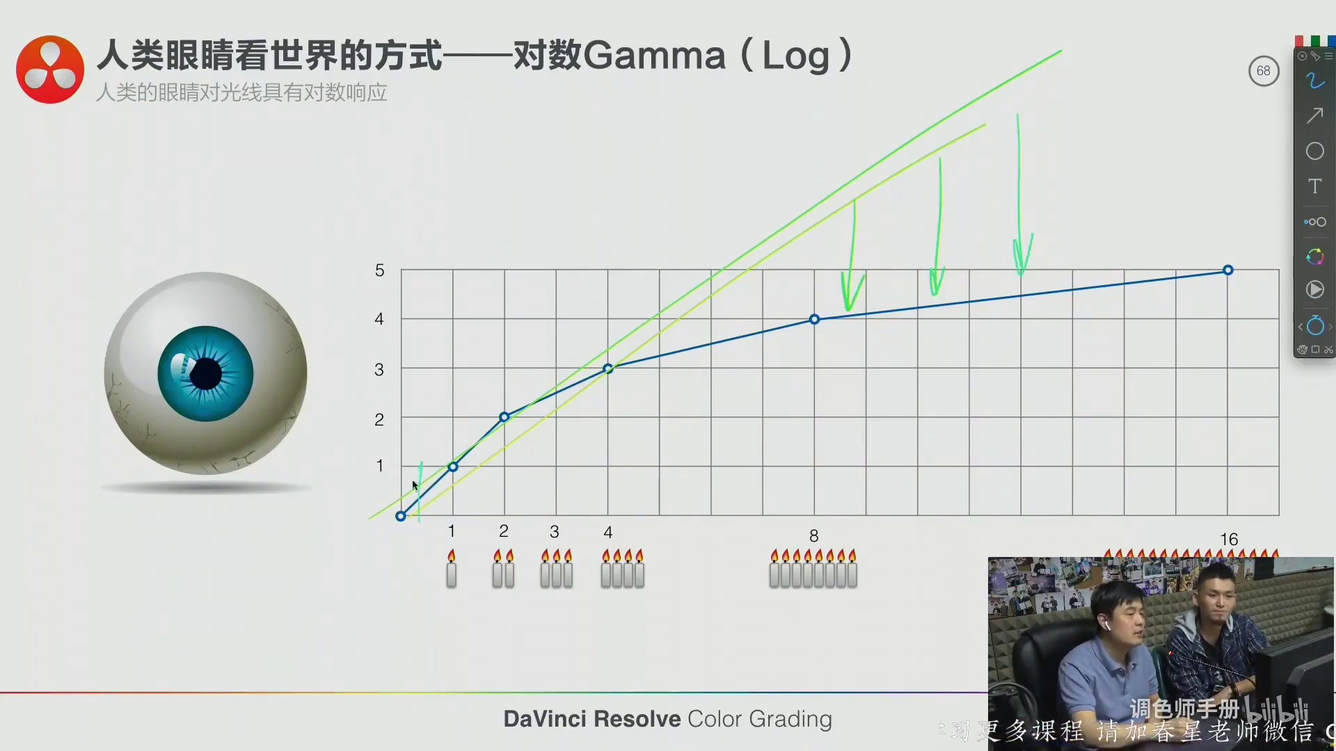
pyautogui.moveTo(456, 521)
pyautogui.mouseDown()
pyautogui.moveTo(456, 440)
pyautogui.moveTo(483, 434)
pyautogui.mouseUp()
pyautogui.moveTo(467, 487); pyautogui.dragTo(493, 456)
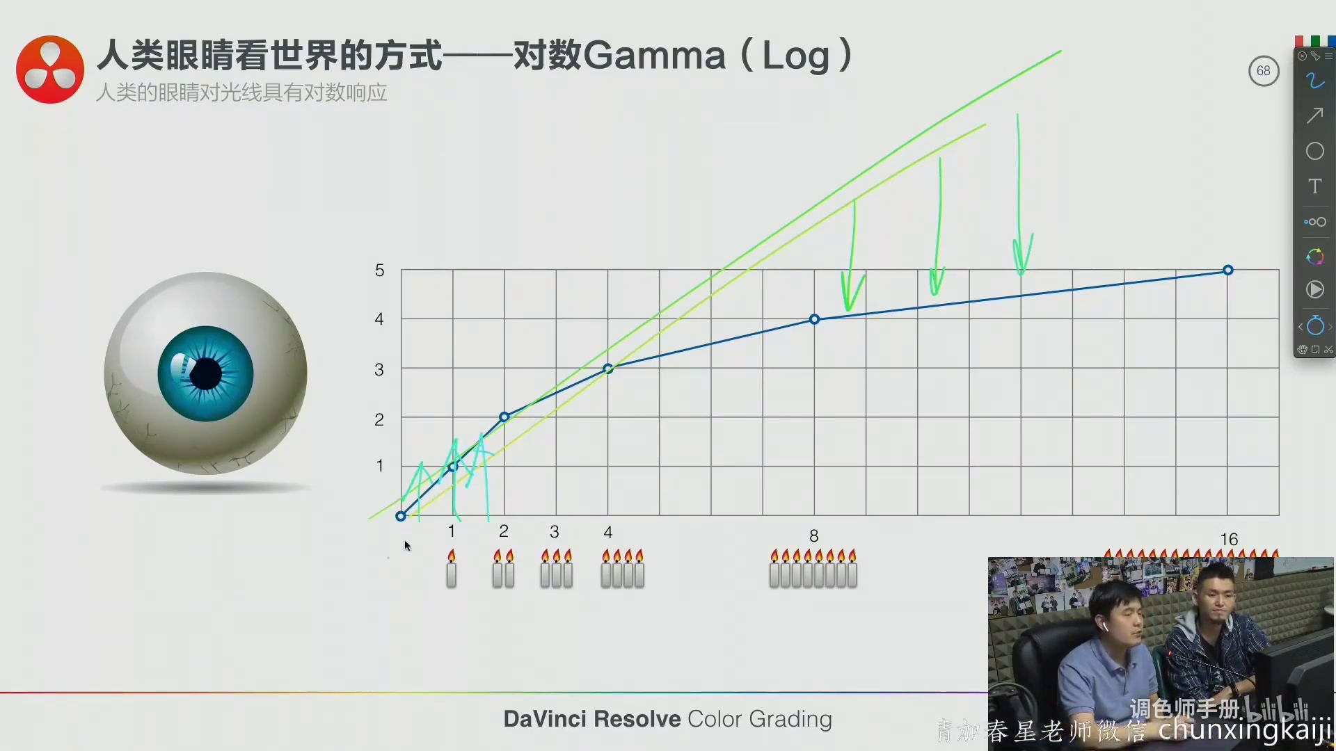
pyautogui.moveTo(253, 272)
pyautogui.mouseDown()
pyautogui.moveTo(291, 187)
pyautogui.moveTo(354, 235)
pyautogui.mouseUp()
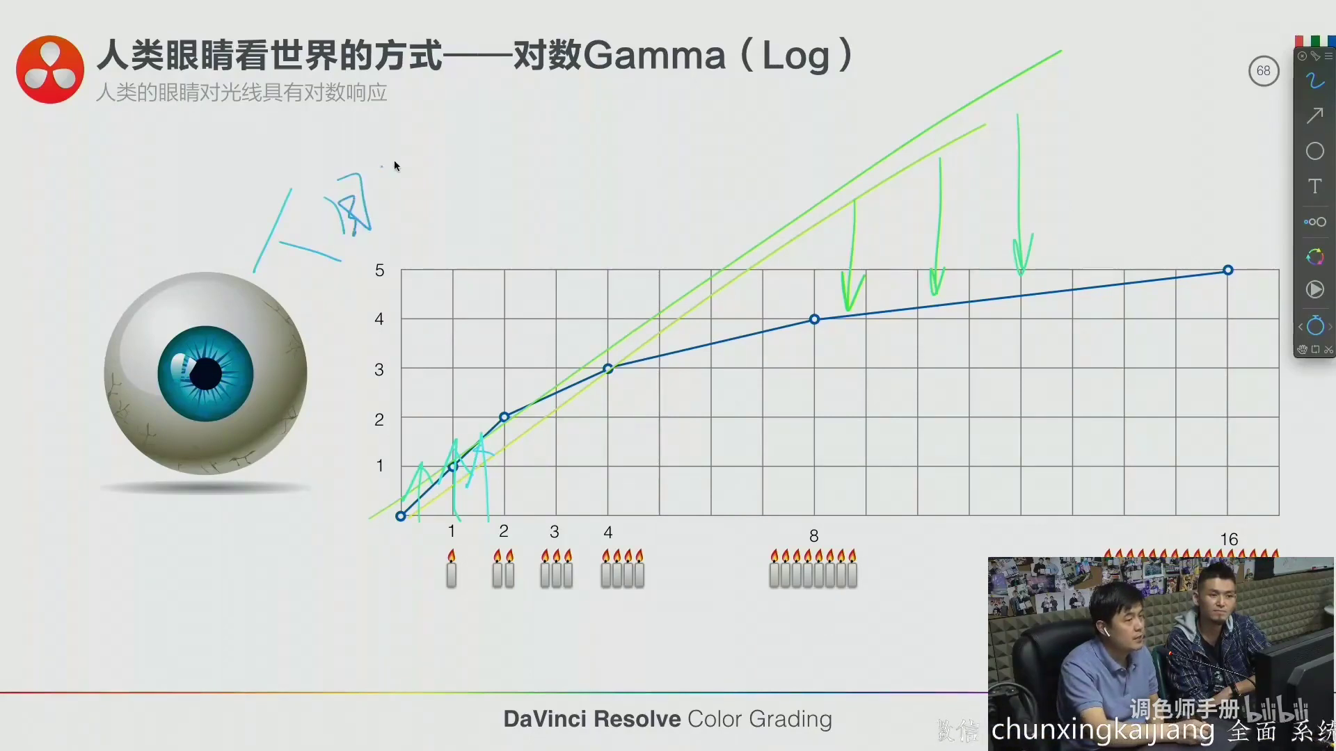
pyautogui.moveTo(391, 174); pyautogui.dragTo(495, 236)
pyautogui.moveTo(688, 83)
pyautogui.mouseDown()
pyautogui.moveTo(747, 133)
pyautogui.moveTo(765, 101)
pyautogui.mouseUp()
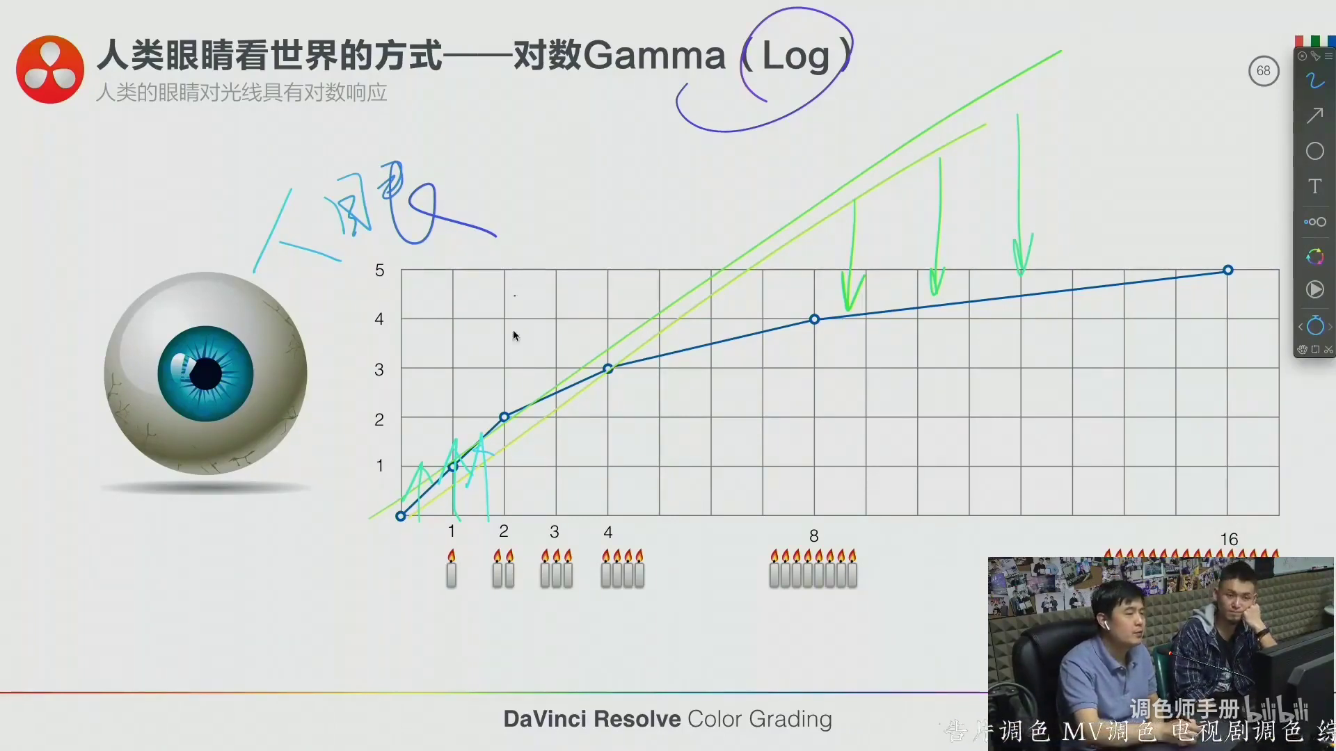
# Mark ticks beside axis labels 2 to 5 and draw a vertical axis with stacked ticks.
pyautogui.moveTo(366, 415)
pyautogui.mouseDown()
pyautogui.moveTo(404, 415)
pyautogui.moveTo(409, 377)
pyautogui.mouseUp()
pyautogui.moveTo(365, 352)
pyautogui.mouseDown()
pyautogui.moveTo(405, 350)
pyautogui.moveTo(412, 320)
pyautogui.mouseUp()
pyautogui.moveTo(374, 290)
pyautogui.mouseDown()
pyautogui.moveTo(416, 289)
pyautogui.moveTo(426, 249)
pyautogui.mouseUp()
pyautogui.moveTo(369, 212)
pyautogui.mouseDown()
pyautogui.moveTo(390, 210)
pyautogui.moveTo(409, 170)
pyautogui.mouseUp()
pyautogui.moveTo(372, 144)
pyautogui.mouseDown()
pyautogui.moveTo(405, 132)
pyautogui.moveTo(399, 120)
pyautogui.moveTo(386, 507)
pyautogui.mouseUp()
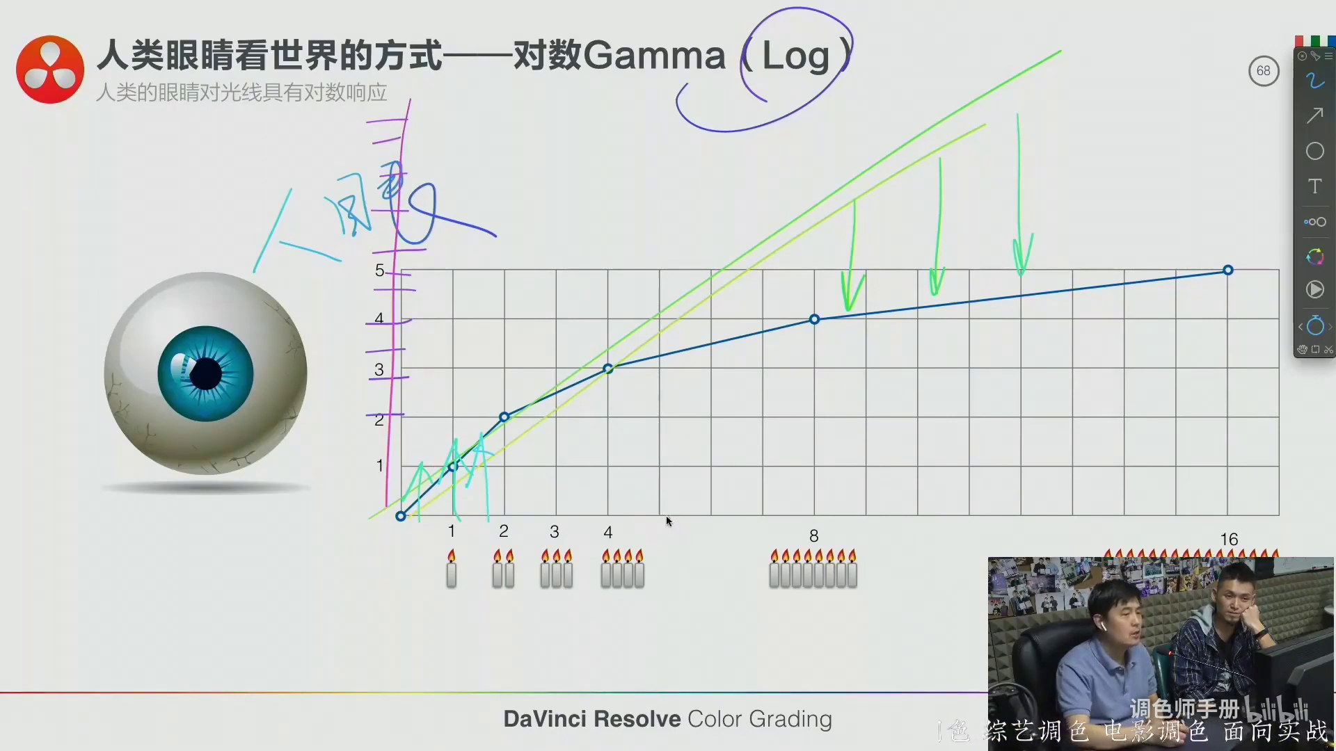
# Underline the 4–8 span below the x-axis, trace from point 3, and mark ticks 3–4.
pyautogui.moveTo(652, 510)
pyautogui.mouseDown()
pyautogui.moveTo(663, 530)
pyautogui.moveTo(759, 523)
pyautogui.mouseUp()
pyautogui.moveTo(792, 519); pyautogui.dragTo(798, 524)
pyautogui.moveTo(620, 517); pyautogui.dragTo(790, 529)
pyautogui.moveTo(613, 367); pyautogui.dragTo(775, 336)
pyautogui.moveTo(387, 321); pyautogui.dragTo(416, 321)
pyautogui.moveTo(395, 320); pyautogui.dragTo(394, 379)
pyautogui.moveTo(372, 376); pyautogui.dragTo(417, 375)
# Circle ticks 3–4, the 4–8 and 8–16 spans, and value 5 in red, then add final strokes.
pyautogui.moveTo(418, 321); pyautogui.dragTo(379, 322)
pyautogui.moveTo(628, 498)
pyautogui.mouseDown()
pyautogui.moveTo(623, 539)
pyautogui.moveTo(679, 482)
pyautogui.mouseUp()
pyautogui.moveTo(435, 362)
pyautogui.mouseDown()
pyautogui.moveTo(400, 317)
pyautogui.moveTo(441, 324)
pyautogui.moveTo(386, 306)
pyautogui.mouseUp()
pyautogui.moveTo(868, 491)
pyautogui.mouseDown()
pyautogui.moveTo(988, 577)
pyautogui.moveTo(811, 492)
pyautogui.mouseUp()
pyautogui.moveTo(411, 263)
pyautogui.mouseDown()
pyautogui.moveTo(396, 263)
pyautogui.moveTo(441, 300)
pyautogui.moveTo(361, 282)
pyautogui.mouseUp()
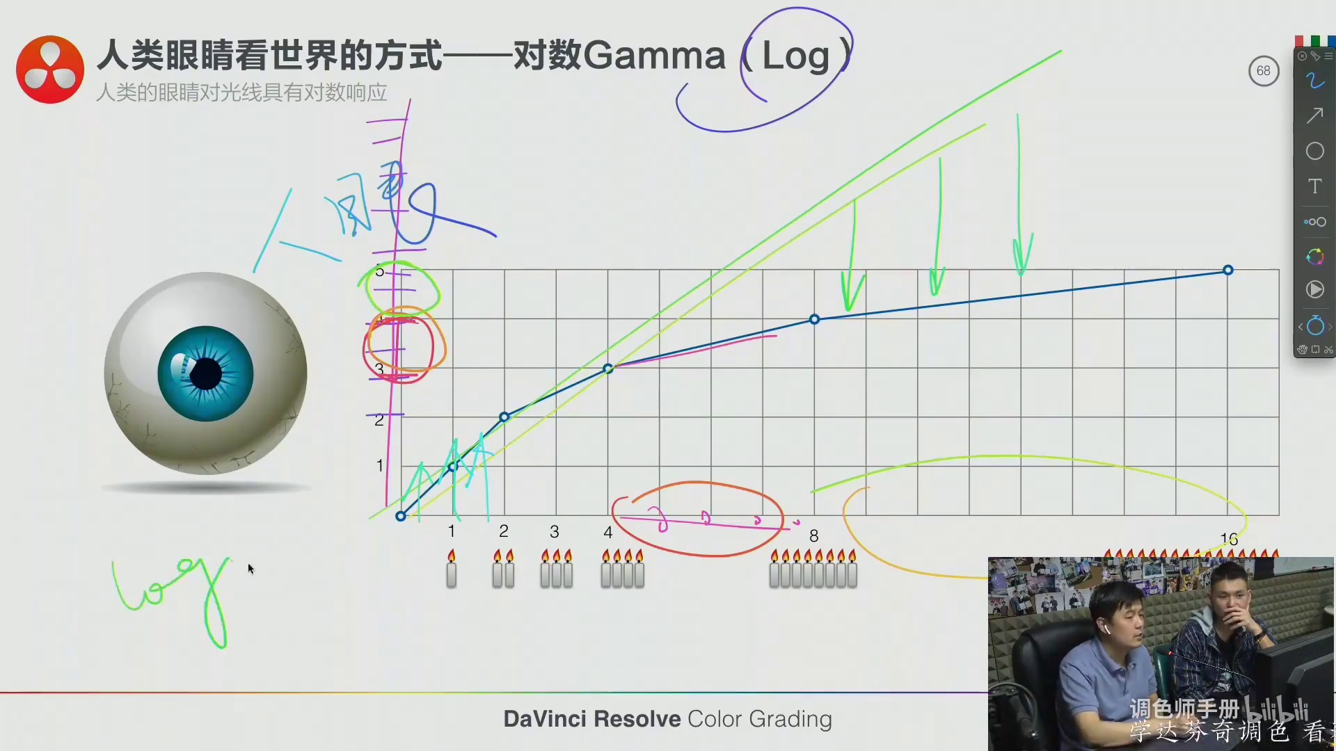
pyautogui.moveTo(285, 525)
pyautogui.mouseDown()
pyautogui.moveTo(302, 558)
pyautogui.moveTo(328, 541)
pyautogui.mouseUp()
pyautogui.moveTo(97, 665); pyautogui.dragTo(414, 533)
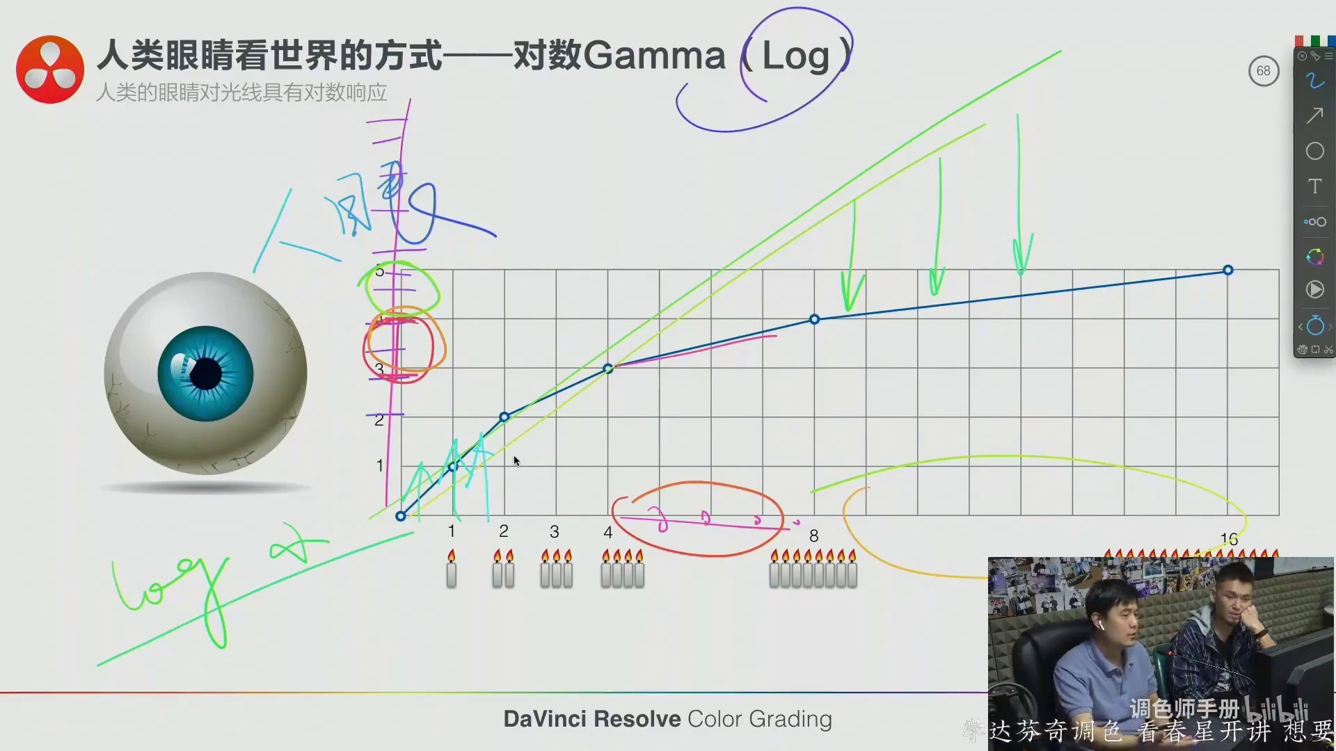
# Clear the Log slide's annotations and step forward to slide 74 on TV gamma (0.45 and 2.2).
pyautogui.press('Escape')
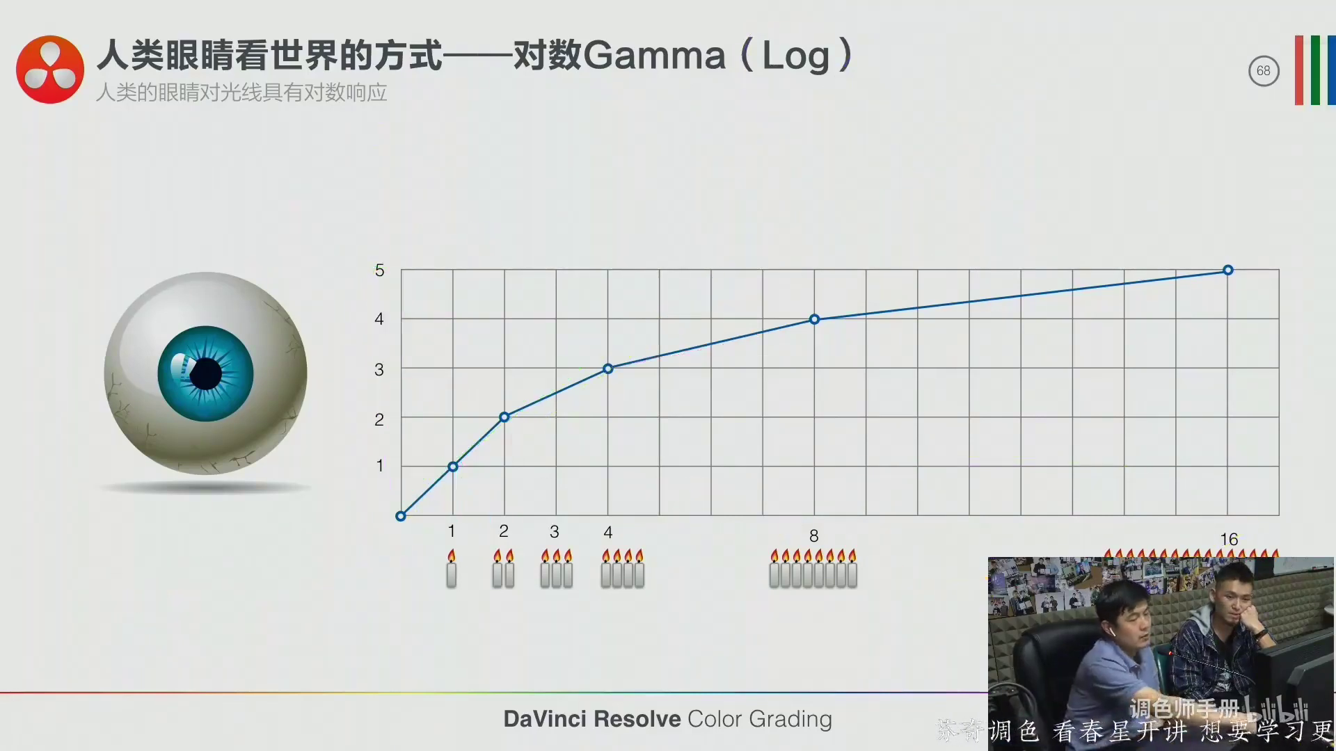
pyautogui.press('Right')
pyautogui.press('Right')
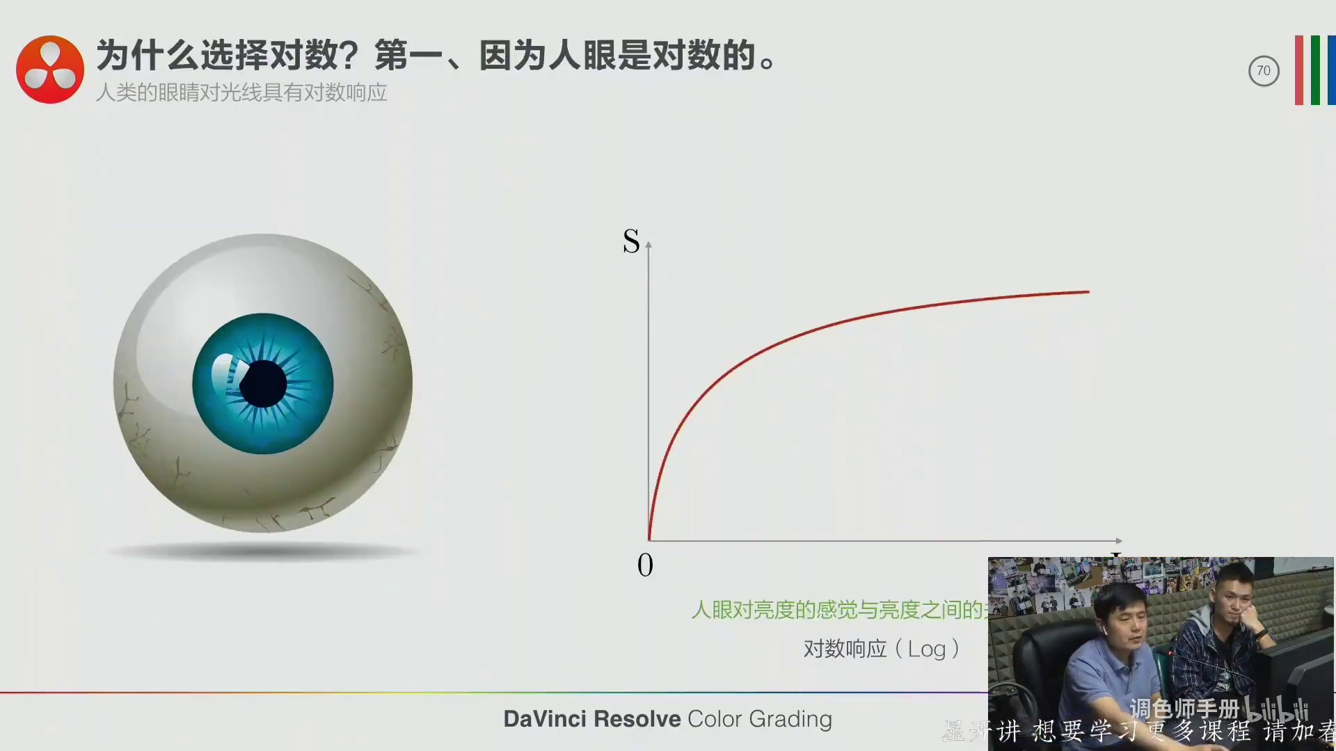
pyautogui.press('Right')
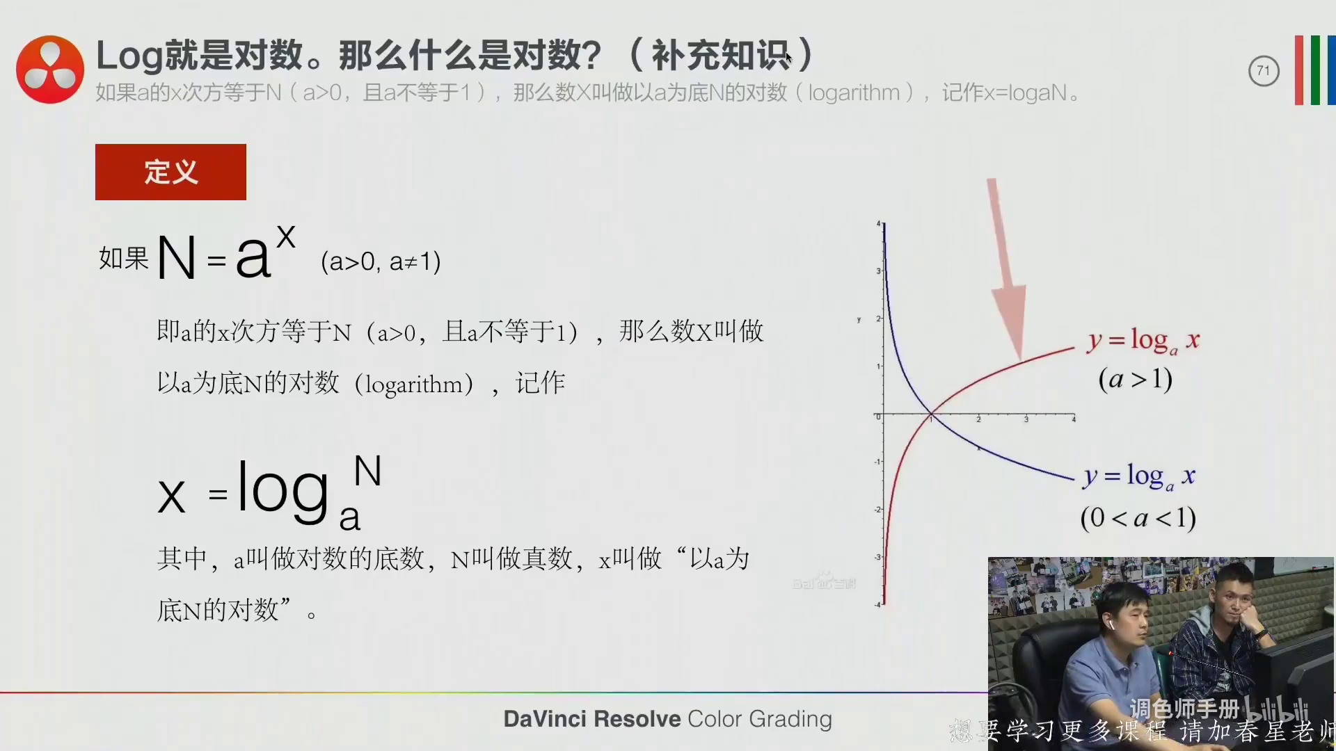
pyautogui.press('Right')
pyautogui.press('Right')
pyautogui.press('Right')
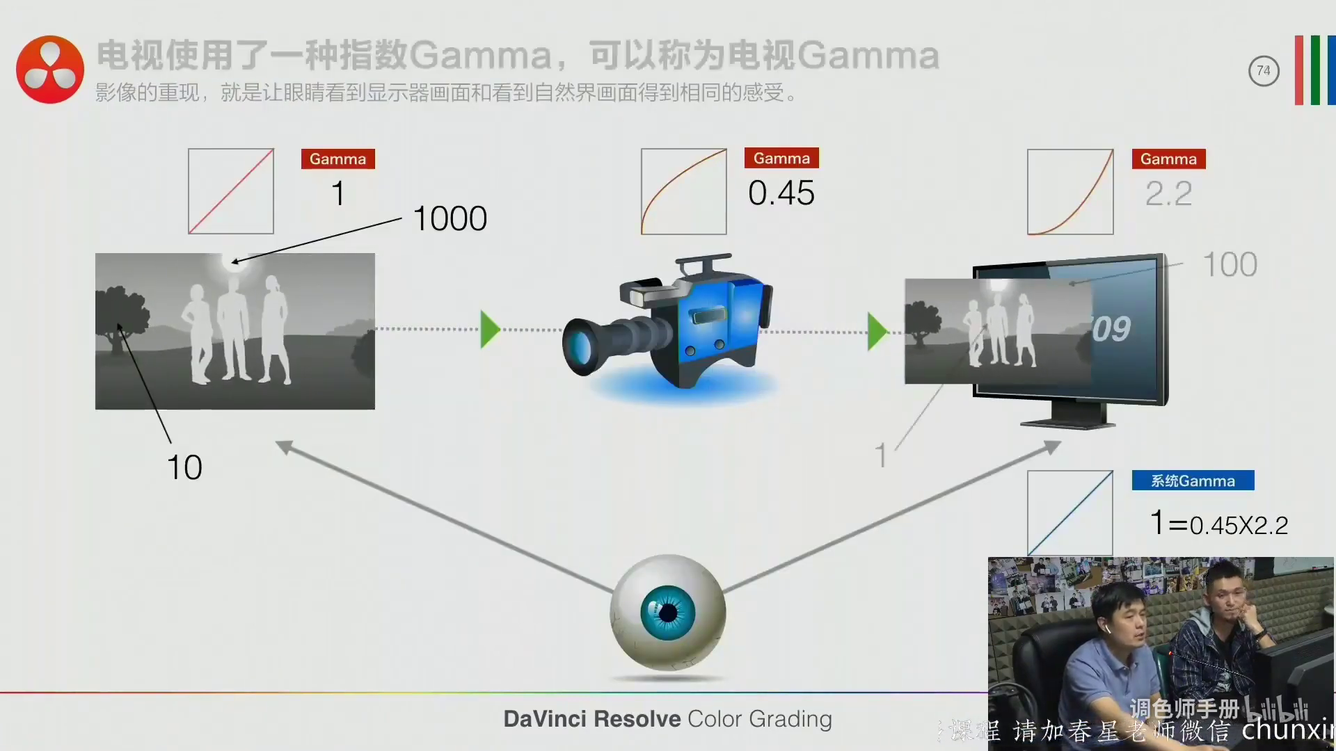
# Advance to slide 75 with y = x^(1/gamma) and its 1/2.2 = 0.45 curves.
pyautogui.press('Right')
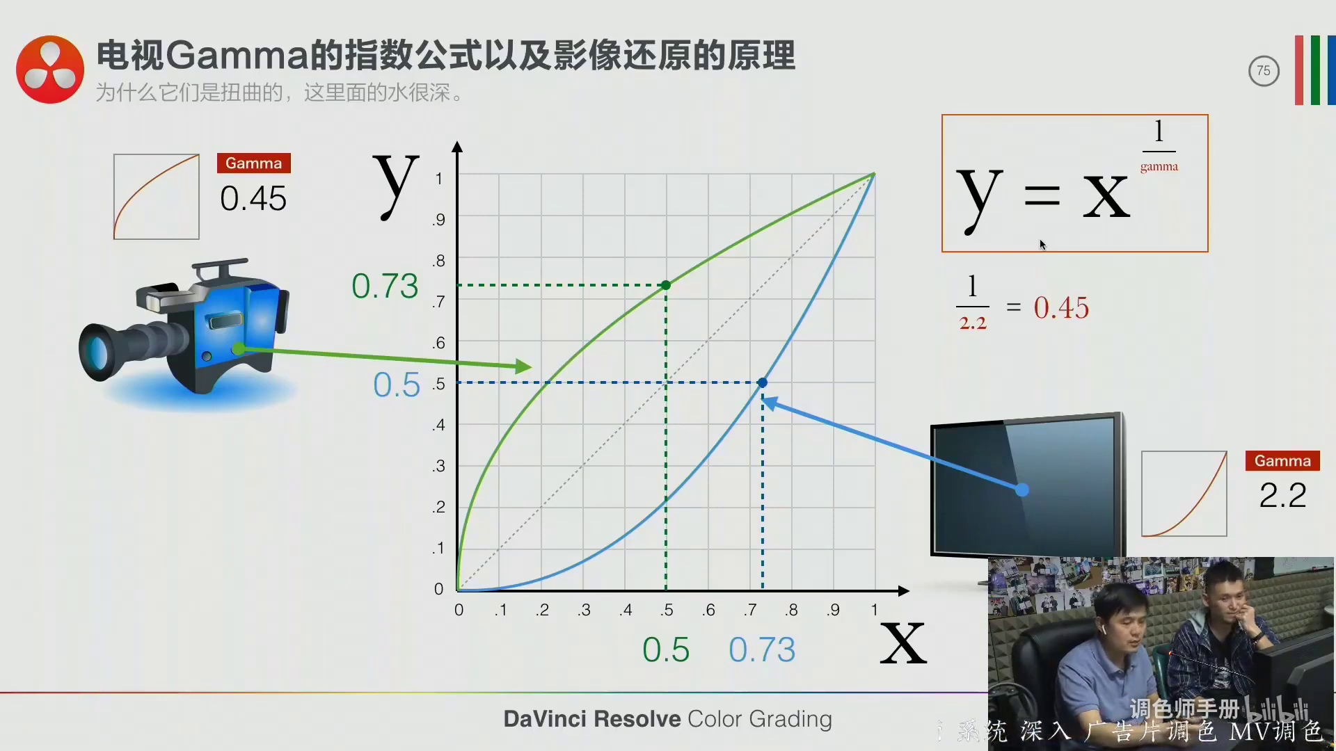
# Advance to slide 76, noting every display has a Gamma setting, Mac's being 2.2.
pyautogui.press('Right')
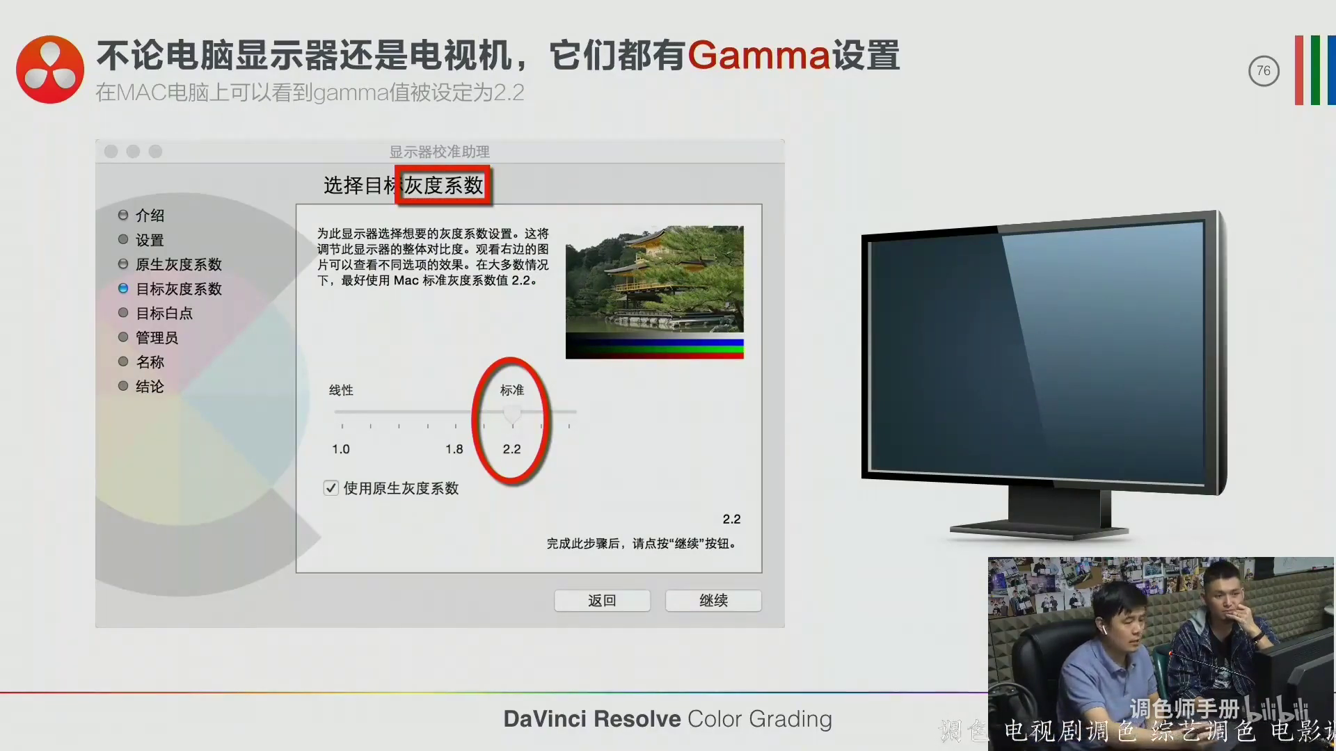
# Exit the slideshow, replay from slide 21 (RAW/Log/709), and advance to the LogC vs 709 chart.
pyautogui.press('Escape')
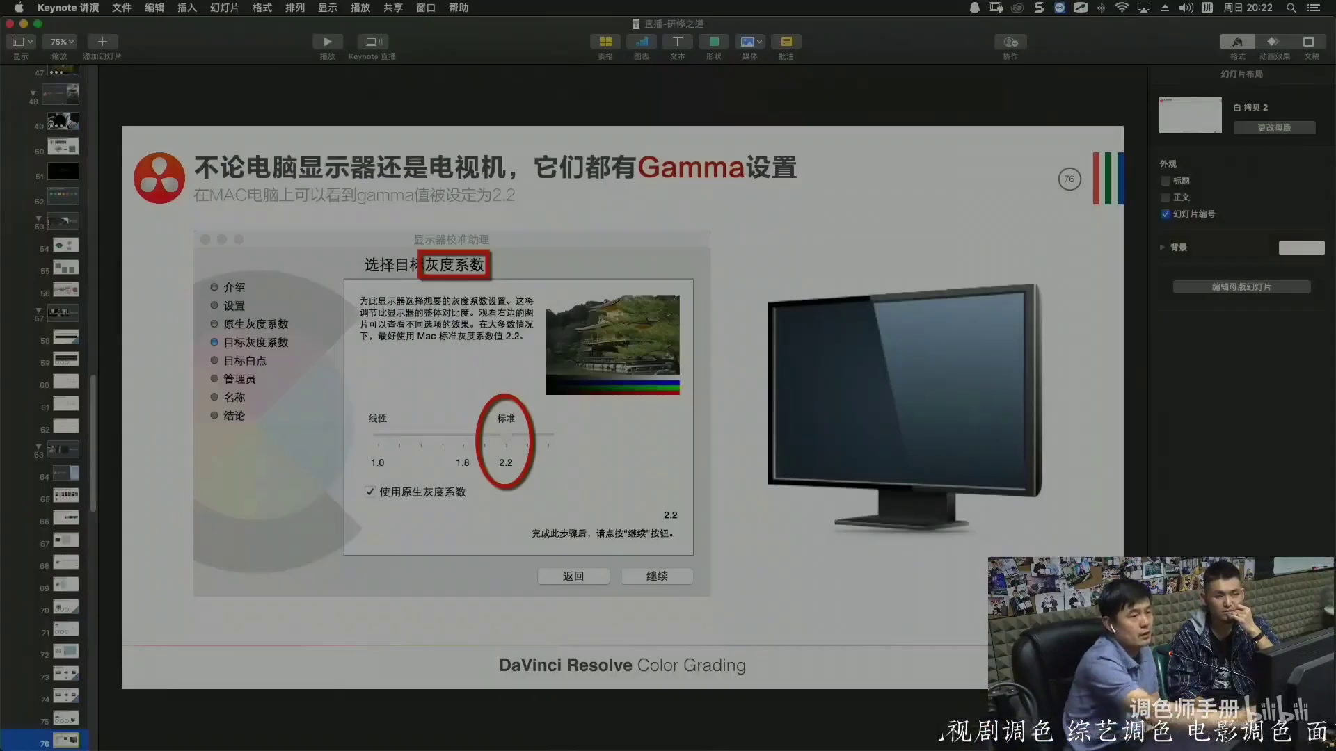
pyautogui.moveTo(95, 443); pyautogui.dragTo(75, 357)
pyautogui.scroll(10, 75, 356)
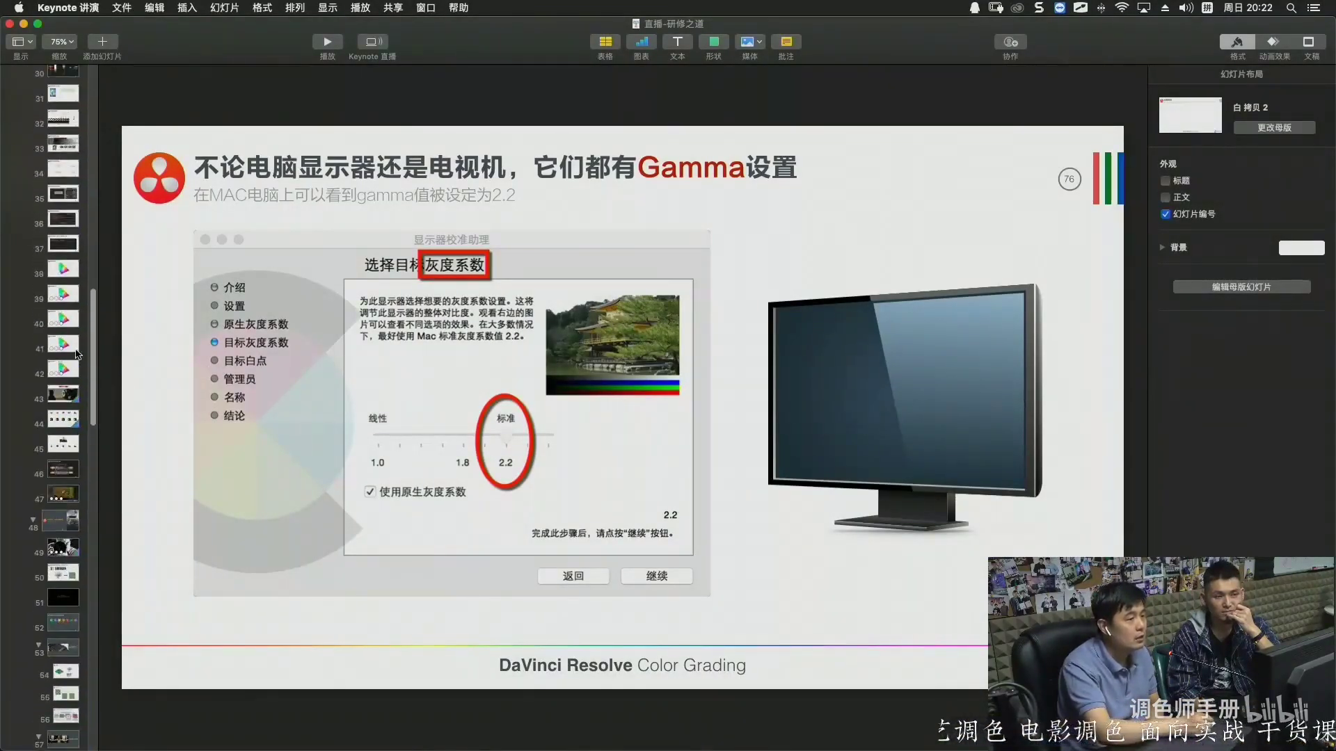
pyautogui.scroll(5, 95, 284)
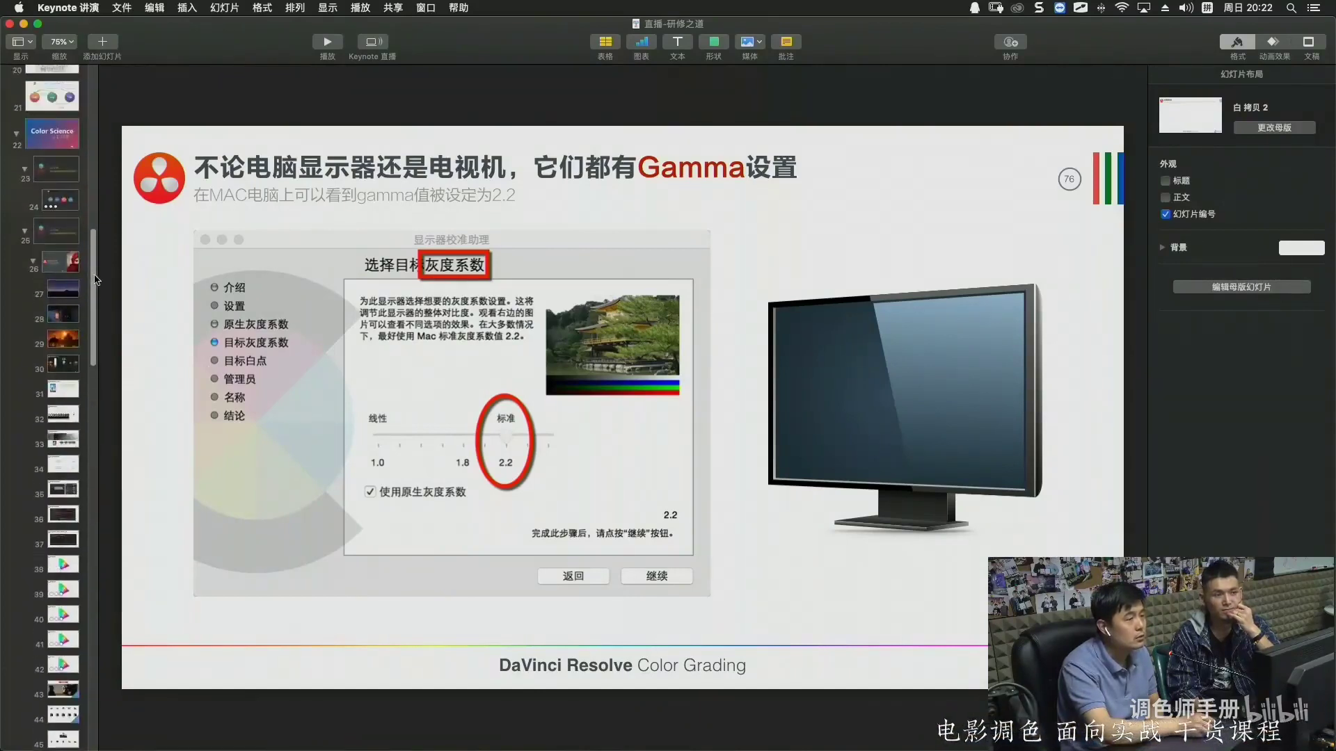
pyautogui.click(64, 293)
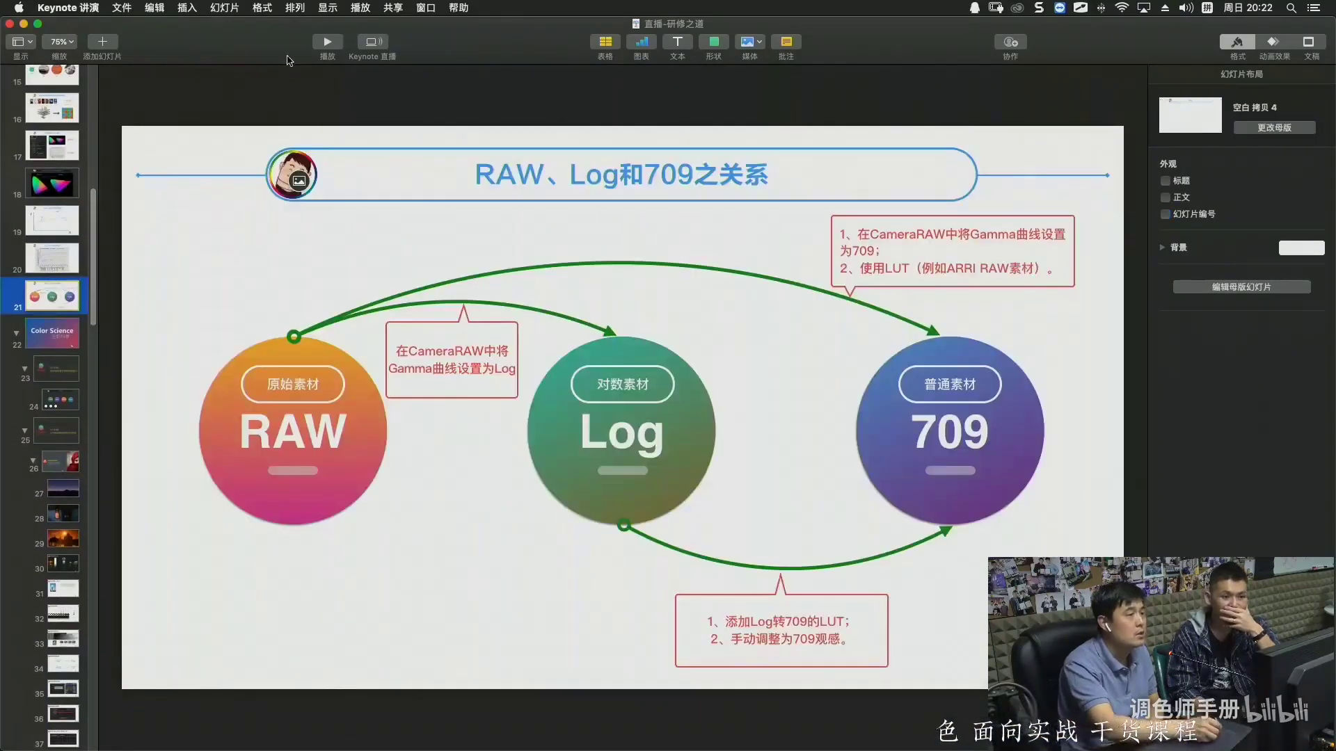
pyautogui.click(327, 42)
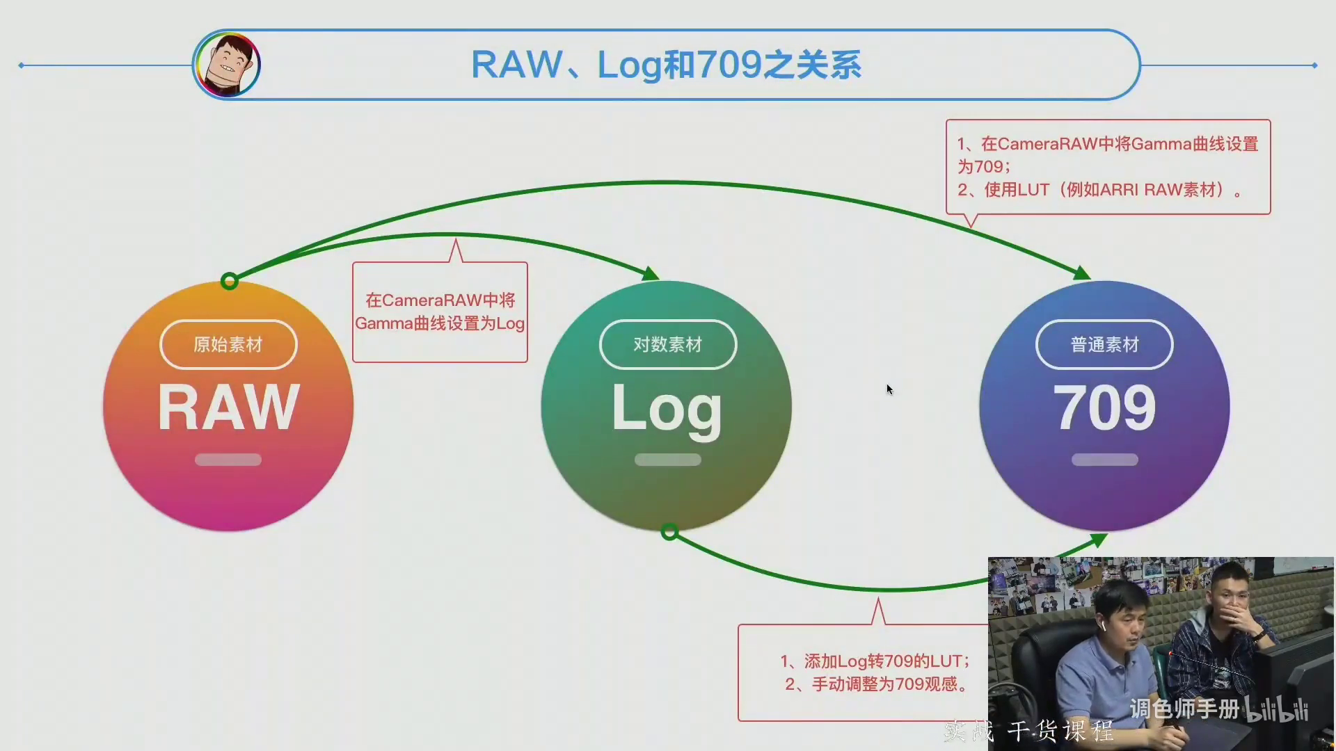
pyautogui.click(883, 369)
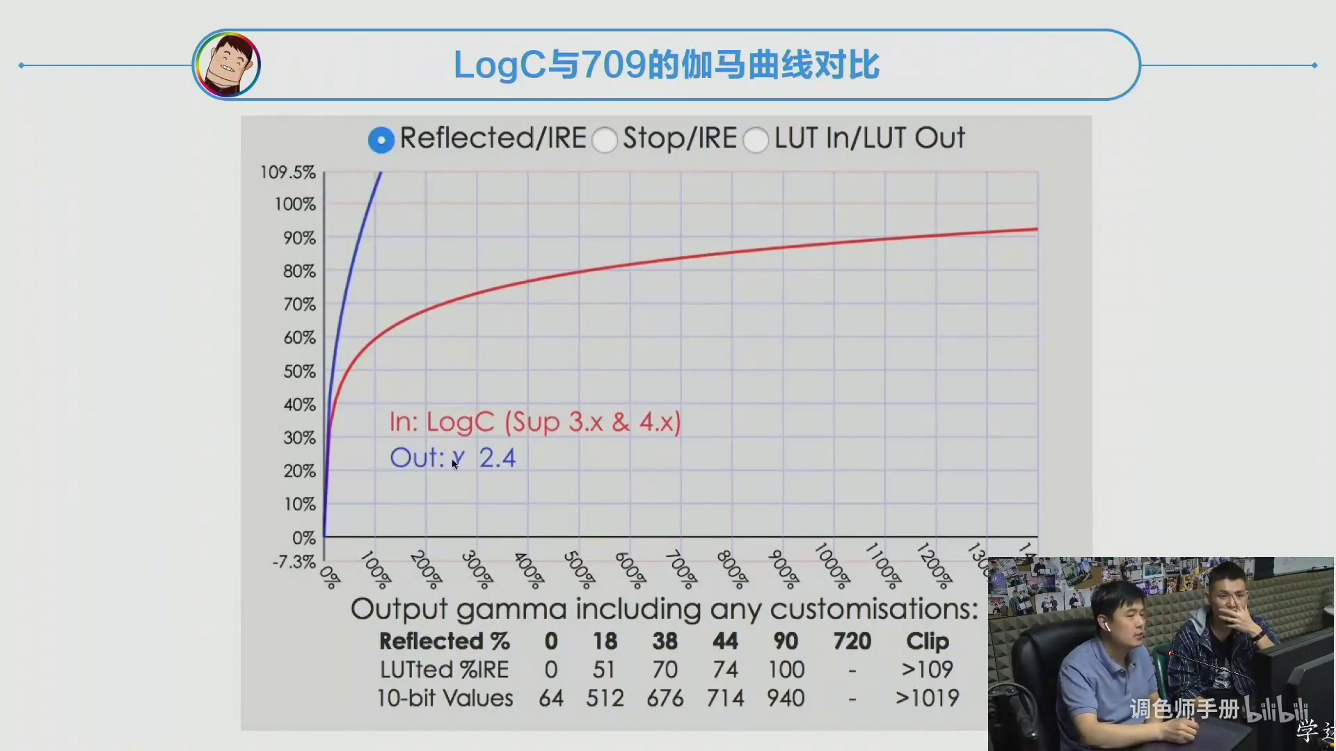
# With the pen on, mark the blue curve's 107% peak against the 100% gridline, then cross out scribbles.
pyautogui.press('super+shift+a')
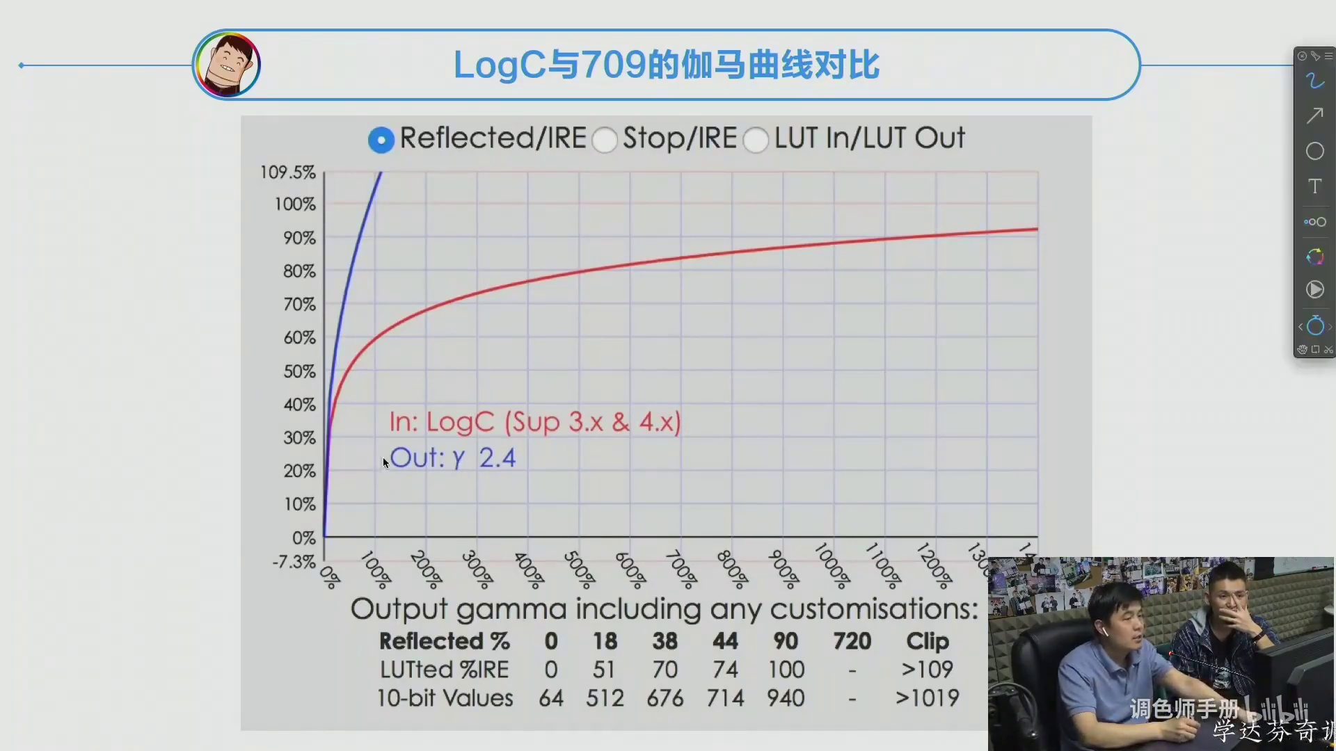
pyautogui.moveTo(382, 165); pyautogui.dragTo(379, 167)
pyautogui.moveTo(372, 540)
pyautogui.mouseDown()
pyautogui.moveTo(371, 526)
pyautogui.moveTo(371, 540)
pyautogui.moveTo(409, 518)
pyautogui.moveTo(437, 524)
pyautogui.mouseUp()
pyautogui.moveTo(376, 506)
pyautogui.mouseDown()
pyautogui.moveTo(376, 546)
pyautogui.moveTo(379, 515)
pyautogui.mouseUp()
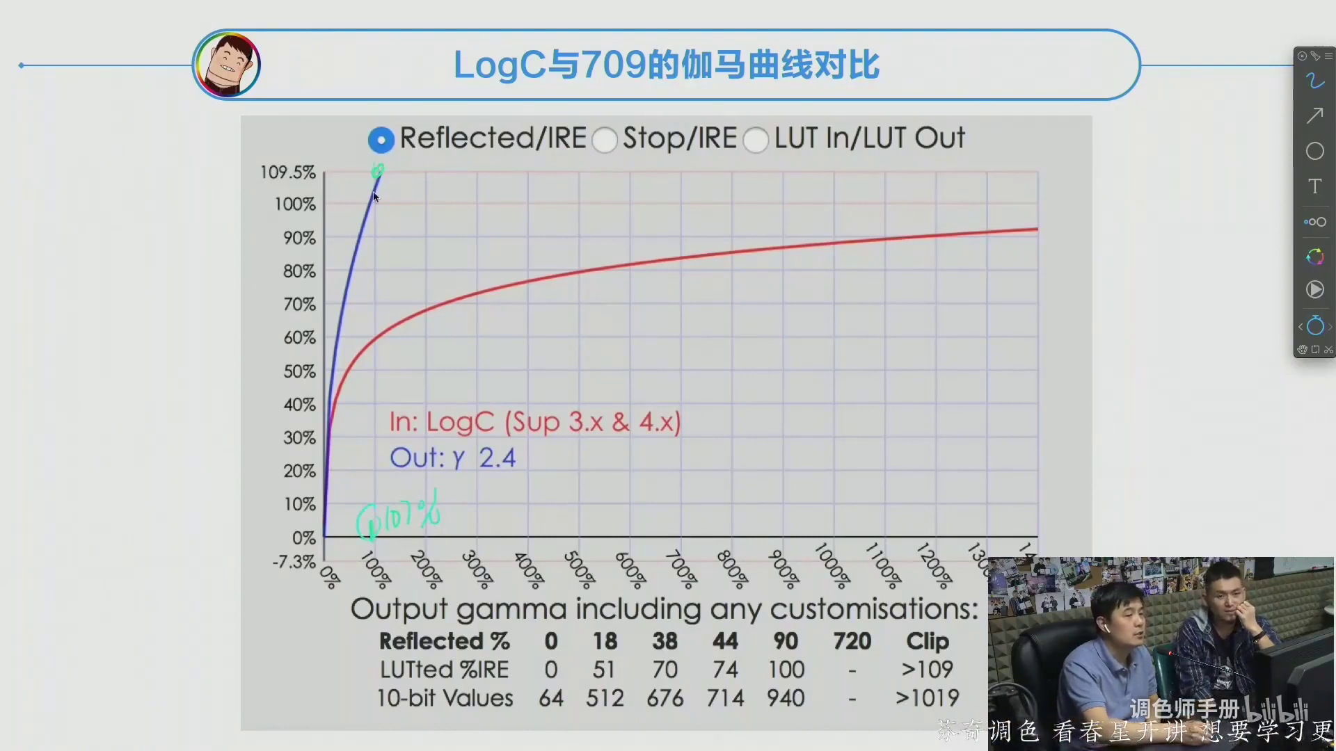
pyautogui.moveTo(376, 159)
pyautogui.mouseDown()
pyautogui.moveTo(375, 544)
pyautogui.moveTo(377, 467)
pyautogui.mouseUp()
pyautogui.moveTo(382, 186); pyautogui.dragTo(514, 183)
pyautogui.moveTo(391, 210); pyautogui.dragTo(491, 198)
pyautogui.moveTo(401, 222)
pyautogui.mouseDown()
pyautogui.moveTo(496, 209)
pyautogui.moveTo(539, 178)
pyautogui.mouseUp()
pyautogui.moveTo(460, 198)
pyautogui.mouseDown()
pyautogui.moveTo(550, 209)
pyautogui.moveTo(592, 186)
pyautogui.mouseUp()
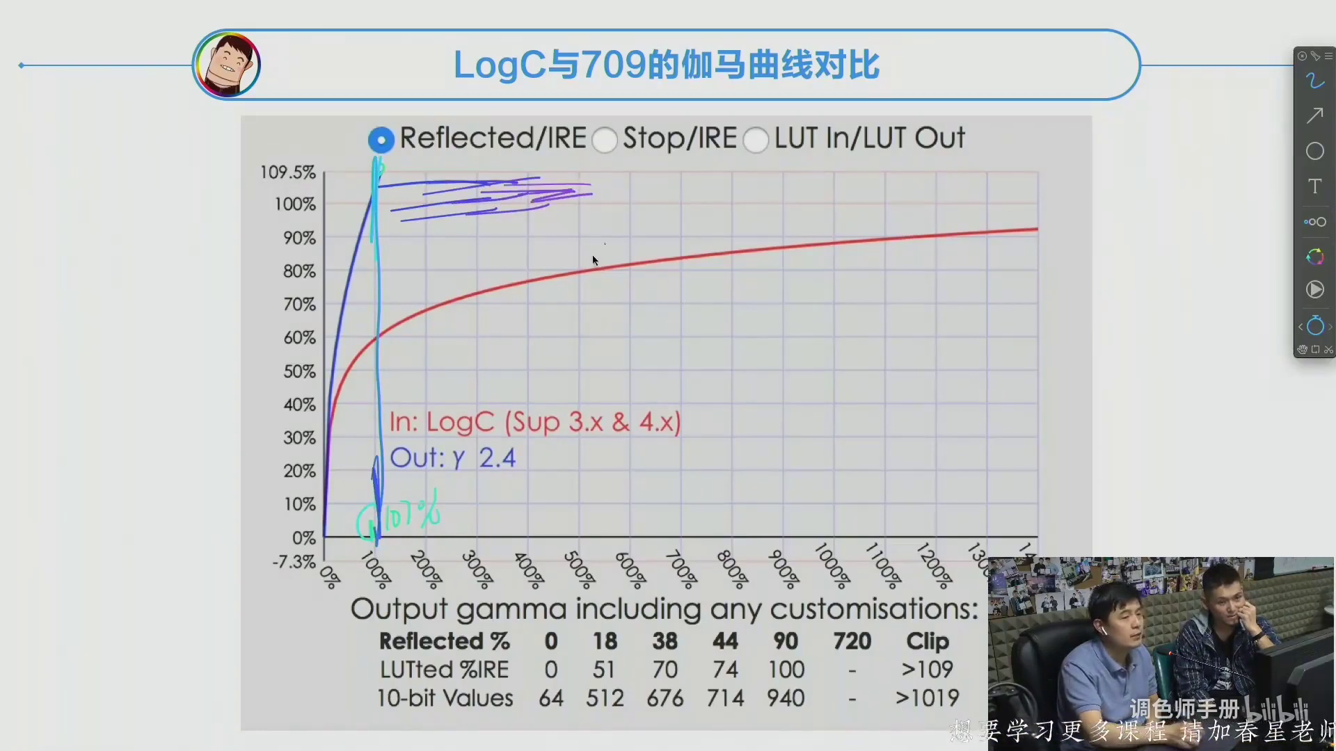
pyautogui.moveTo(424, 153); pyautogui.dragTo(545, 257)
pyautogui.moveTo(544, 132); pyautogui.dragTo(424, 280)
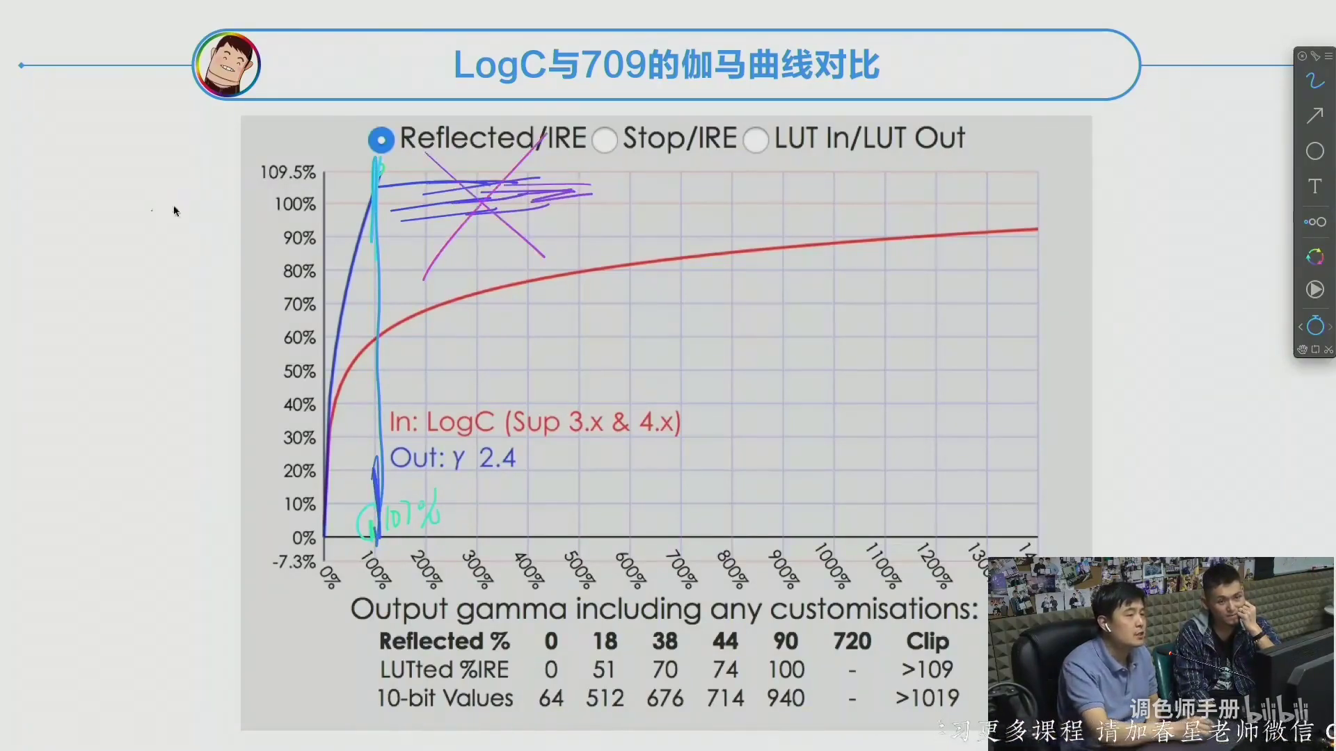
# Label the blue curve 709, circle LogC in the legend, and write 14挡 at the x-axis end.
pyautogui.moveTo(219, 204); pyautogui.dragTo(240, 203)
pyautogui.moveTo(278, 182); pyautogui.dragTo(282, 306)
pyautogui.moveTo(140, 332); pyautogui.dragTo(411, 237)
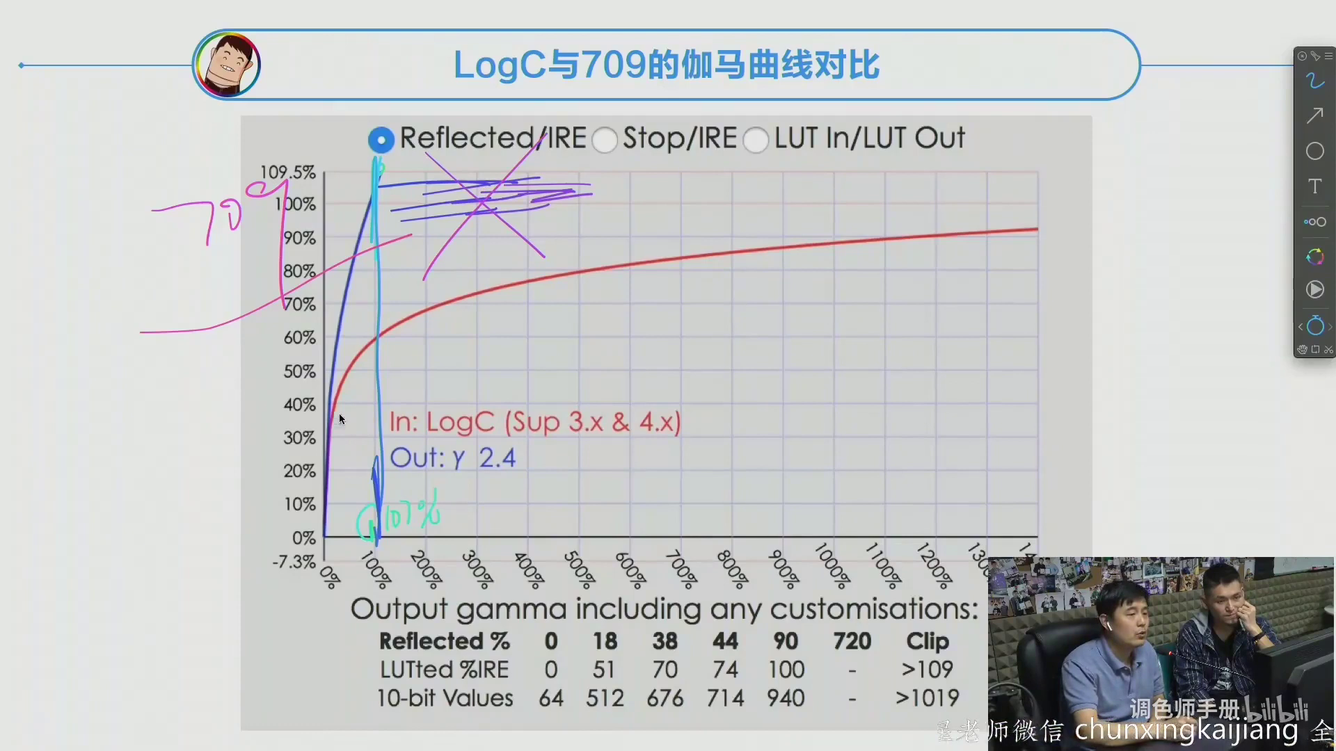
pyautogui.moveTo(449, 393); pyautogui.dragTo(453, 391)
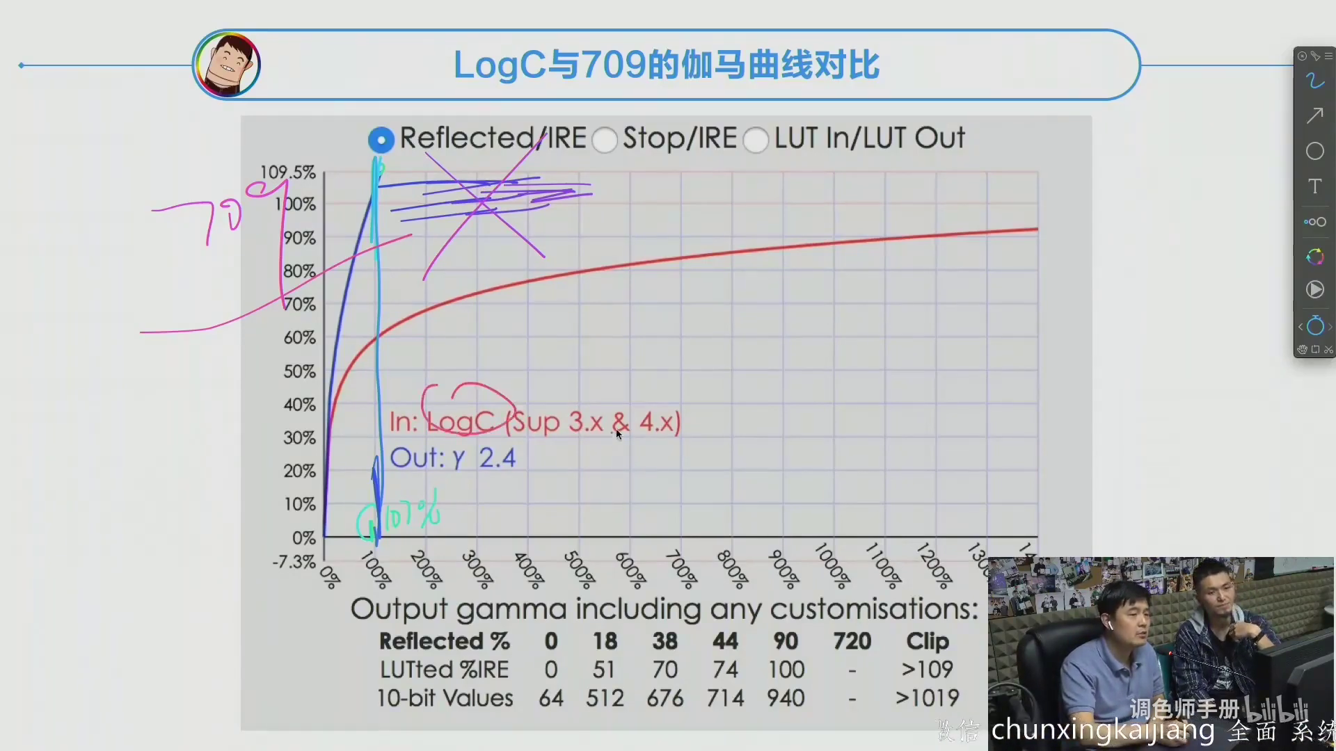
pyautogui.moveTo(1030, 554); pyautogui.dragTo(1040, 514)
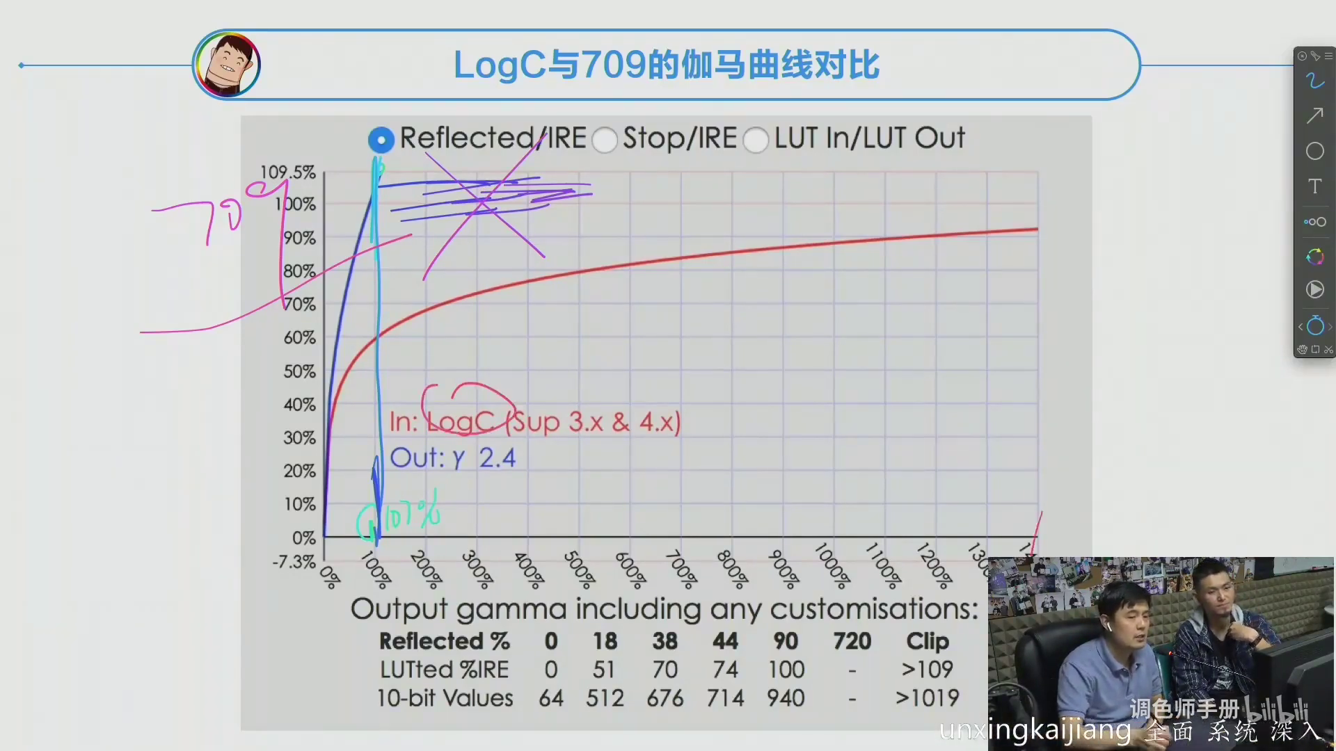
pyautogui.moveTo(1016, 448)
pyautogui.mouseDown()
pyautogui.moveTo(1033, 460)
pyautogui.moveTo(1099, 448)
pyautogui.moveTo(1122, 487)
pyautogui.mouseUp()
pyautogui.moveTo(973, 489); pyautogui.dragTo(1016, 486)
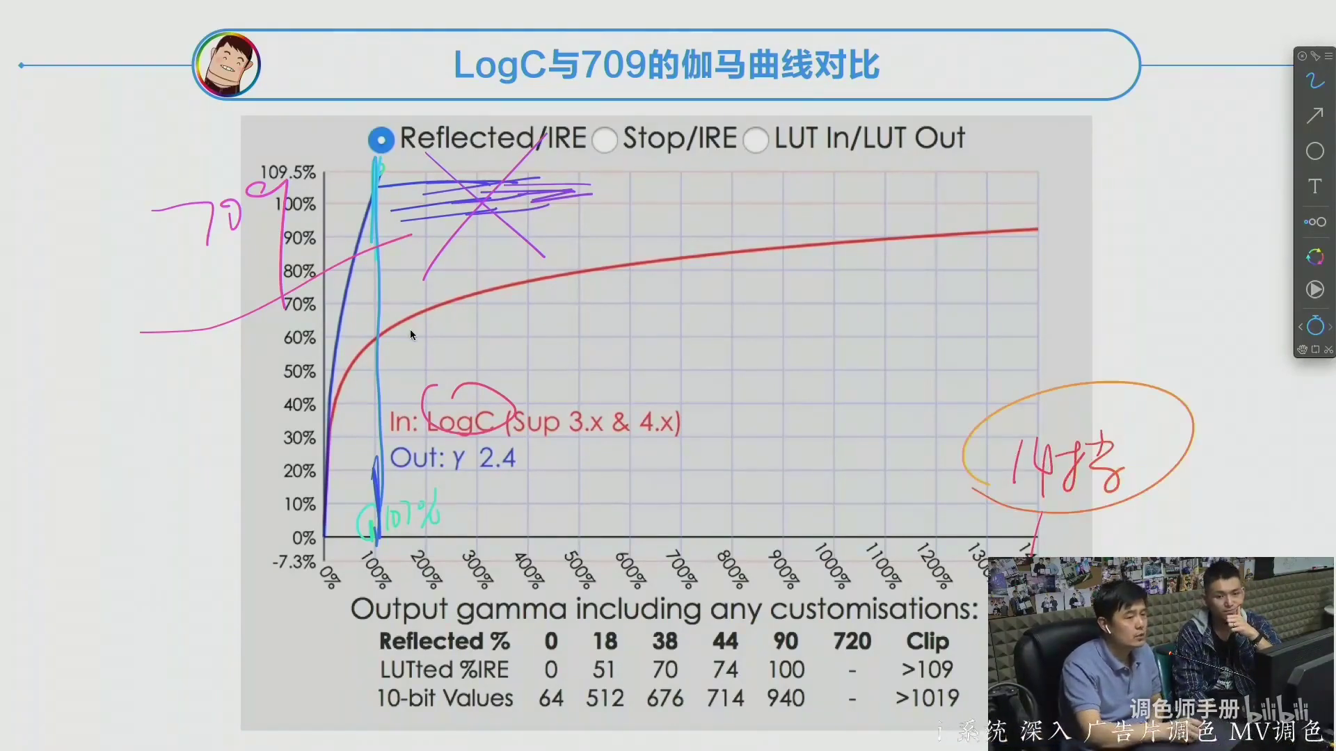
# Trace the red LogC curve in yellow and tick points along it to the right end.
pyautogui.moveTo(383, 340)
pyautogui.mouseDown()
pyautogui.moveTo(567, 272)
pyautogui.moveTo(1043, 226)
pyautogui.mouseUp()
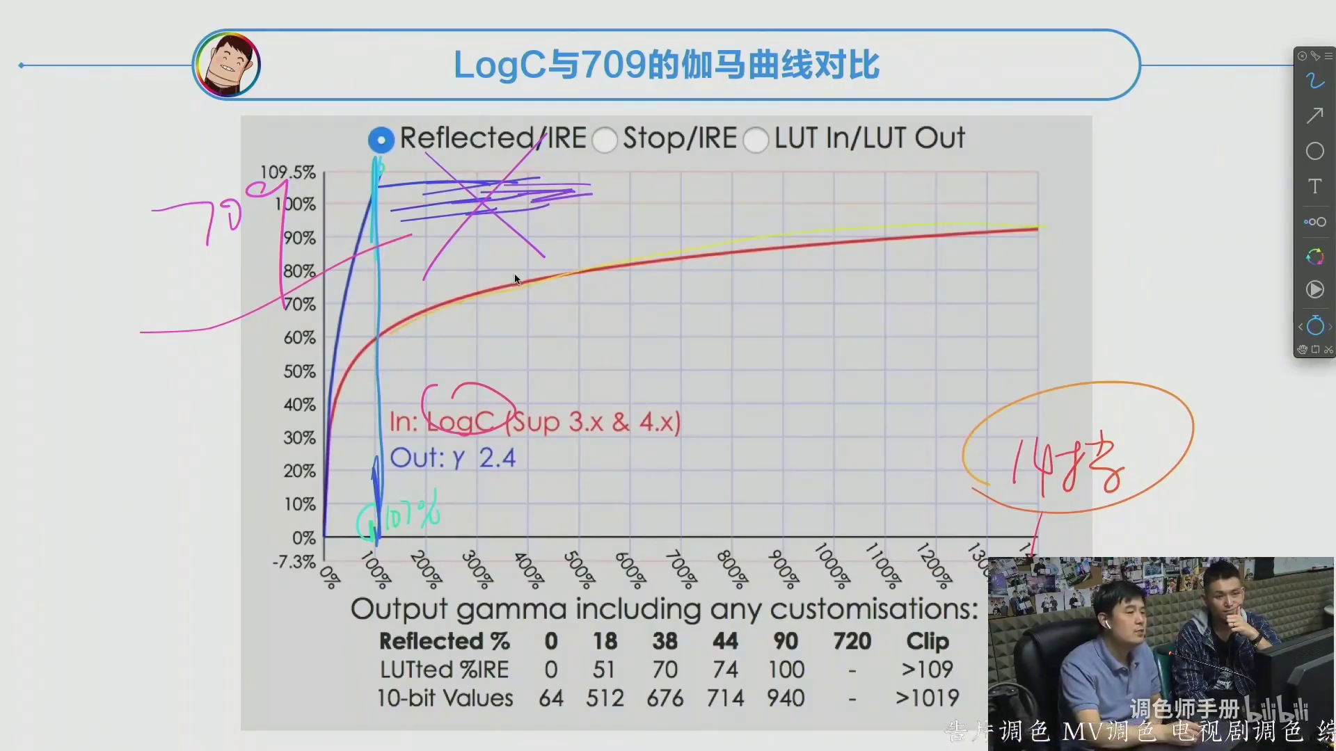
pyautogui.moveTo(533, 277); pyautogui.dragTo(532, 293)
pyautogui.moveTo(600, 258); pyautogui.dragTo(599, 282)
pyautogui.moveTo(679, 248); pyautogui.dragTo(679, 274)
pyautogui.moveTo(763, 231); pyautogui.dragTo(762, 259)
pyautogui.moveTo(933, 218); pyautogui.dragTo(931, 240)
pyautogui.moveTo(1006, 216)
pyautogui.mouseDown()
pyautogui.moveTo(1004, 235)
pyautogui.moveTo(1049, 242)
pyautogui.mouseUp()
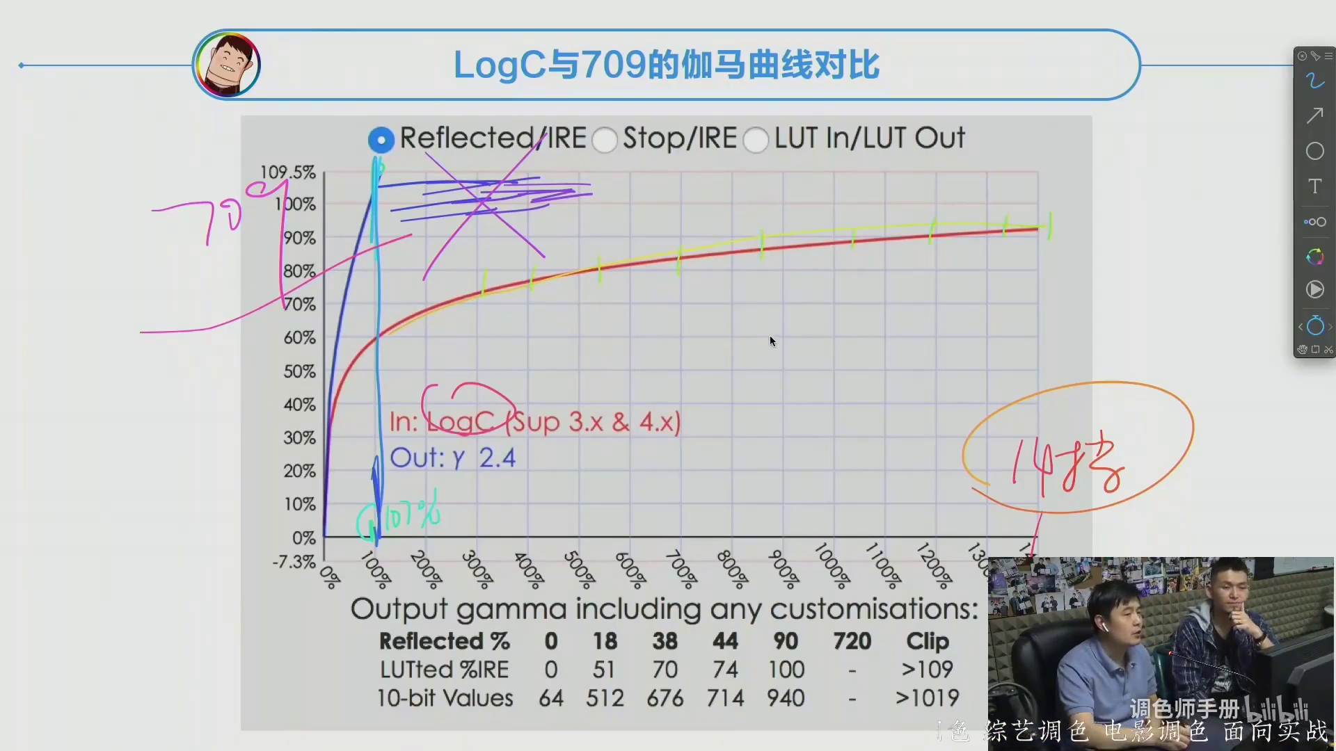
# Write Log > 709 and RAW with arrows down to Log and 709, then clear all ink.
pyautogui.moveTo(57, 192)
pyautogui.mouseDown()
pyautogui.moveTo(132, 209)
pyautogui.moveTo(162, 195)
pyautogui.moveTo(159, 265)
pyautogui.mouseUp()
pyautogui.moveTo(8, 395); pyautogui.dragTo(407, 197)
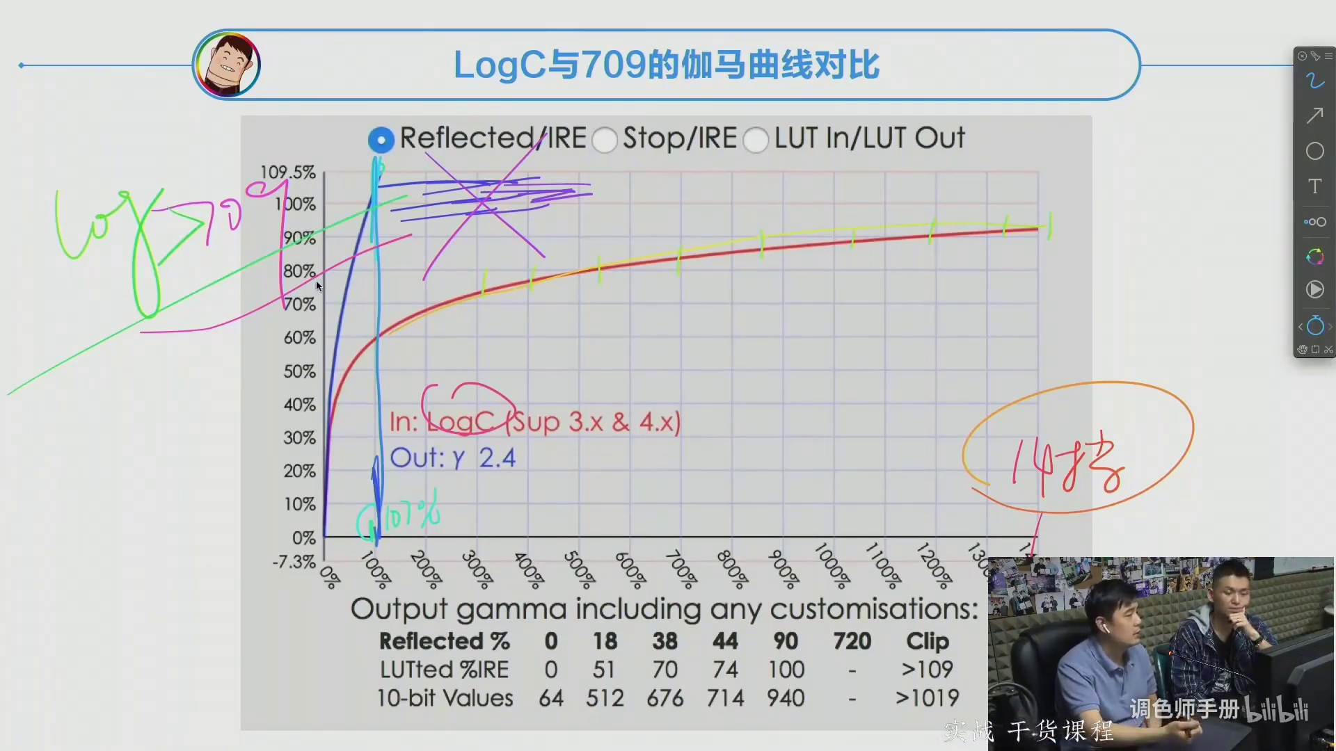
pyautogui.moveTo(69, 106)
pyautogui.mouseDown()
pyautogui.moveTo(101, 108)
pyautogui.moveTo(96, 135)
pyautogui.mouseUp()
pyautogui.moveTo(101, 113)
pyautogui.mouseDown()
pyautogui.moveTo(117, 132)
pyautogui.moveTo(157, 123)
pyautogui.mouseUp()
pyautogui.moveTo(159, 71); pyautogui.dragTo(221, 83)
pyautogui.moveTo(38, 183); pyautogui.dragTo(233, 104)
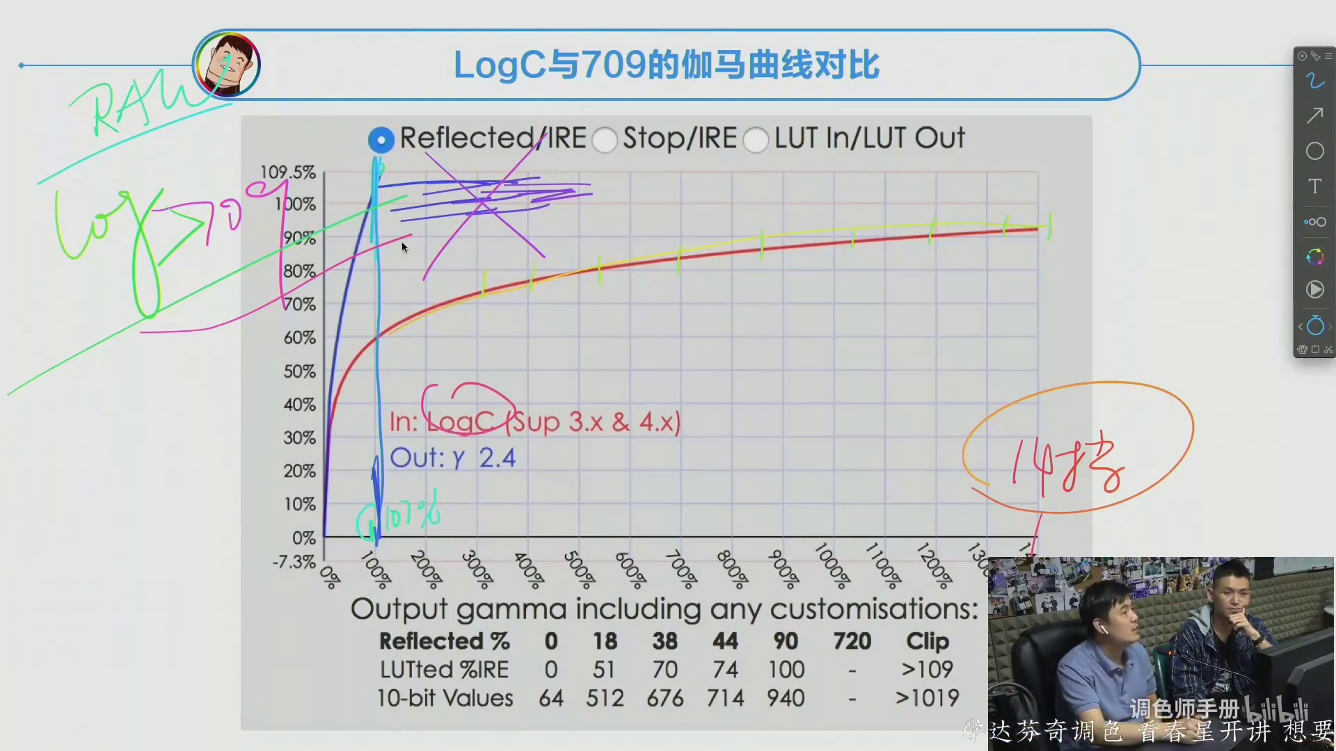
pyautogui.moveTo(80, 170); pyautogui.dragTo(236, 104)
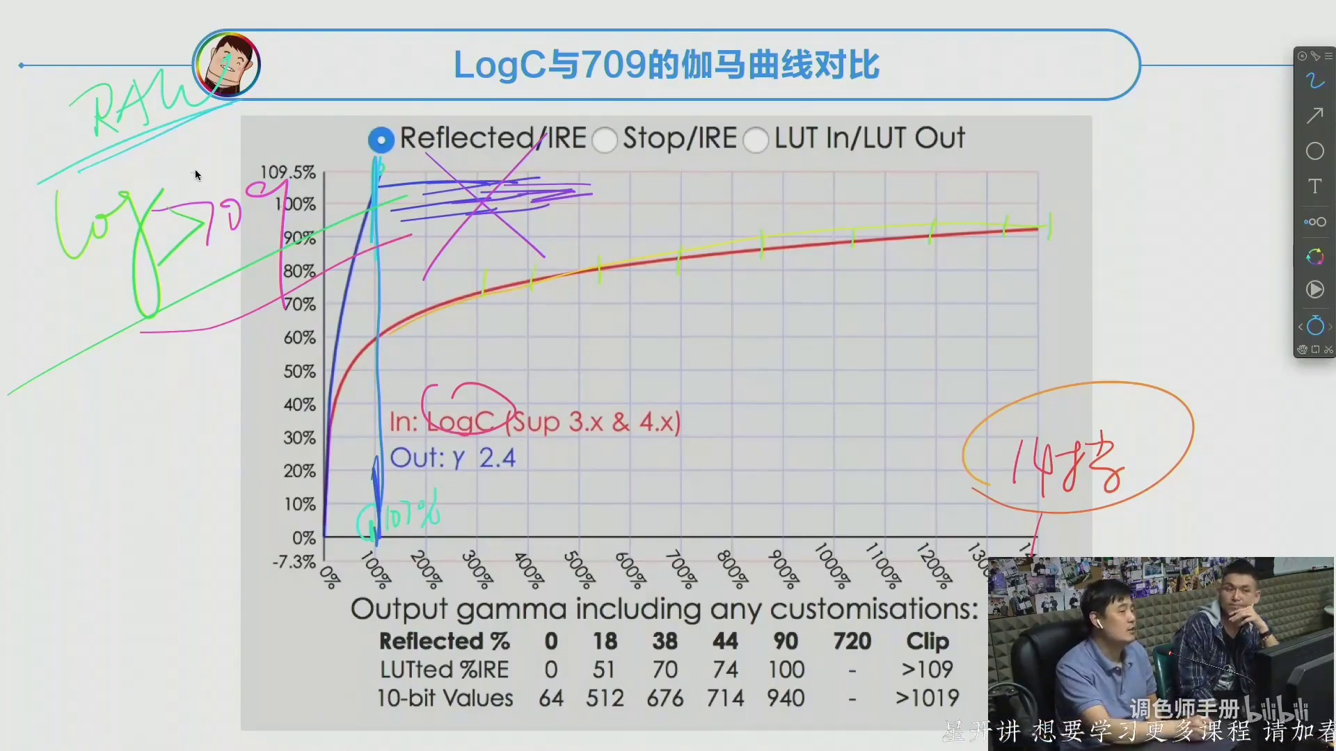
pyautogui.moveTo(149, 136); pyautogui.dragTo(112, 184)
pyautogui.moveTo(199, 119)
pyautogui.mouseDown()
pyautogui.moveTo(229, 169)
pyautogui.moveTo(234, 145)
pyautogui.mouseUp()
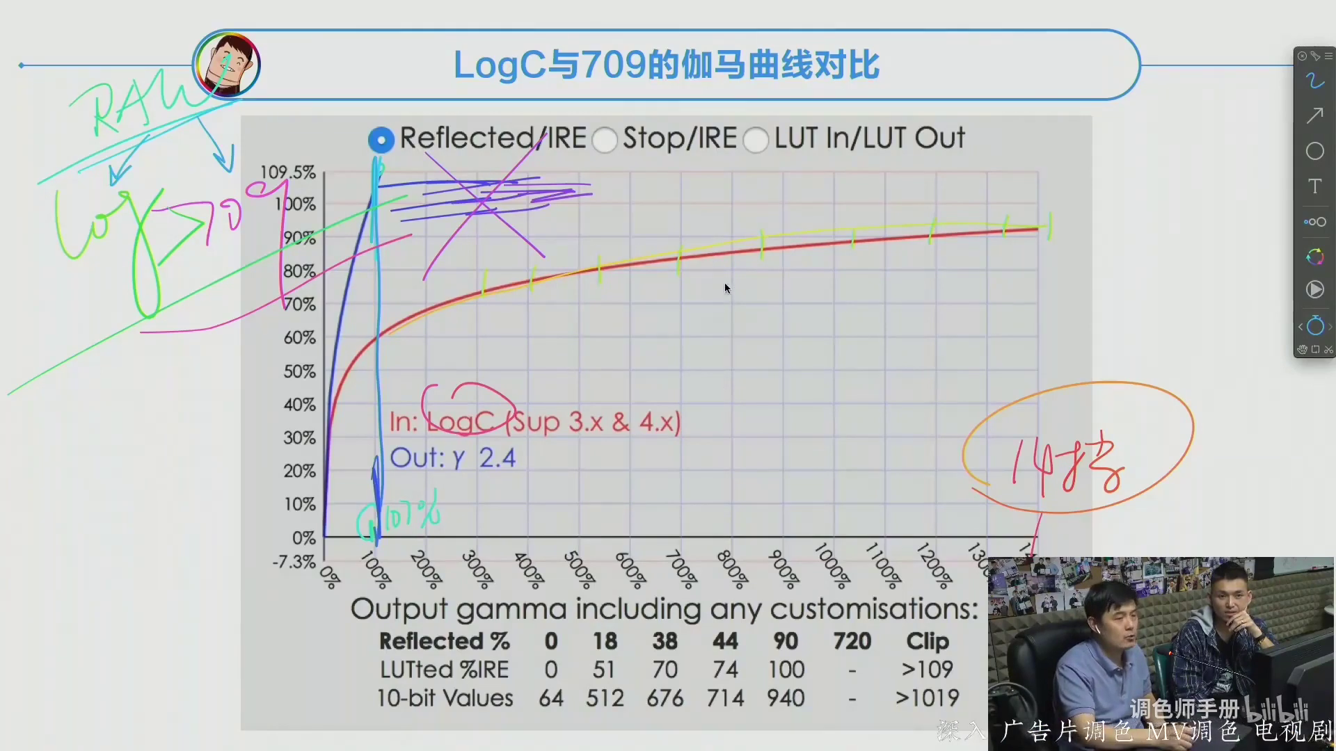
pyautogui.press('Escape')
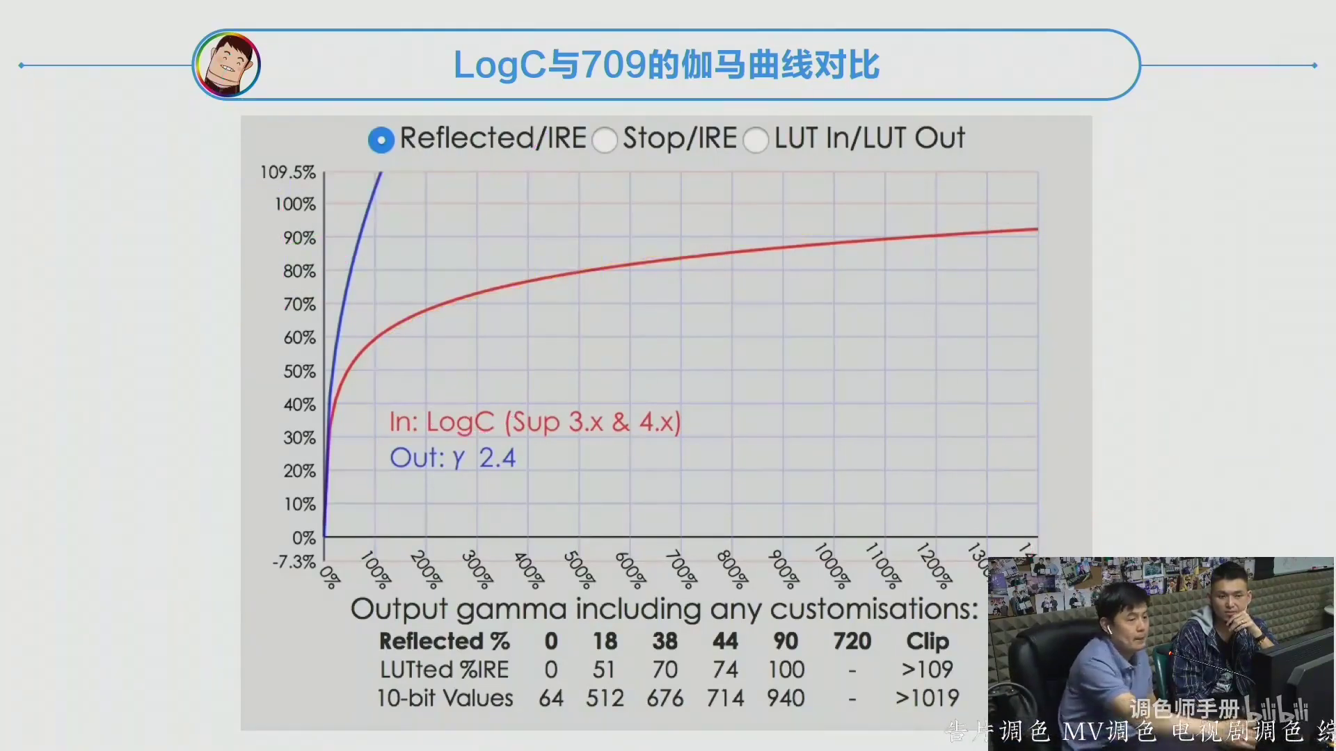
# Exit the slideshow and present slide 21, the RAW、Log和709之关系 diagram, full-screen.
pyautogui.press('Escape')
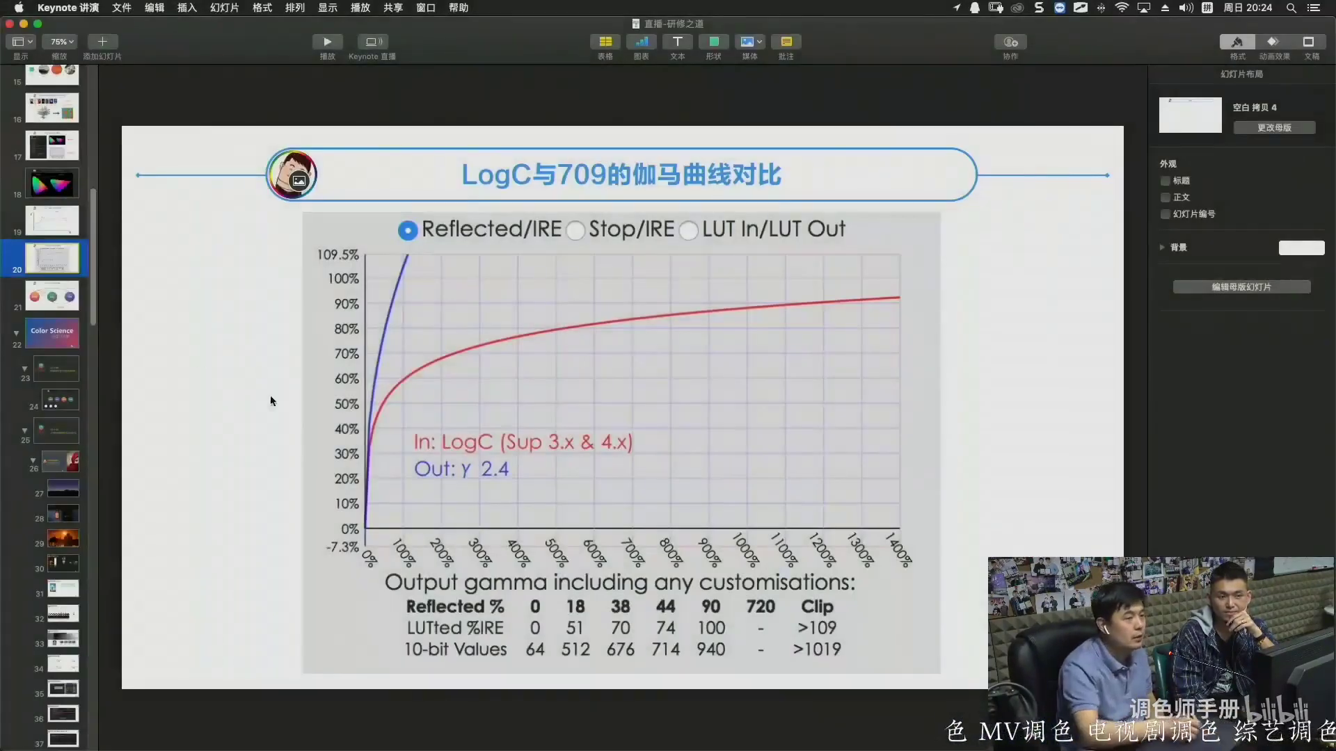
pyautogui.click(61, 305)
pyautogui.click(327, 44)
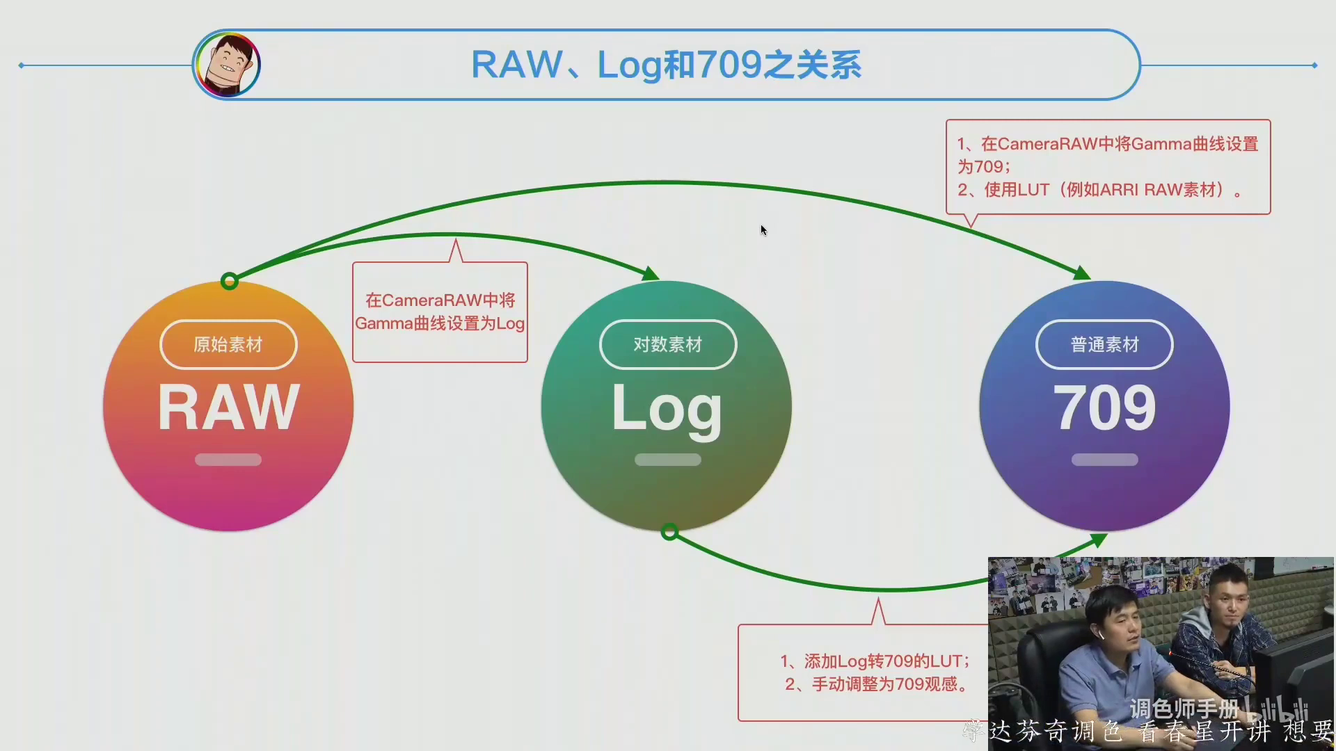
# Draw an arrowed arc from the 709 circle to the Log circle, undoing a stray dot.
pyautogui.hotkey('ctrl', 'shift', 'd')
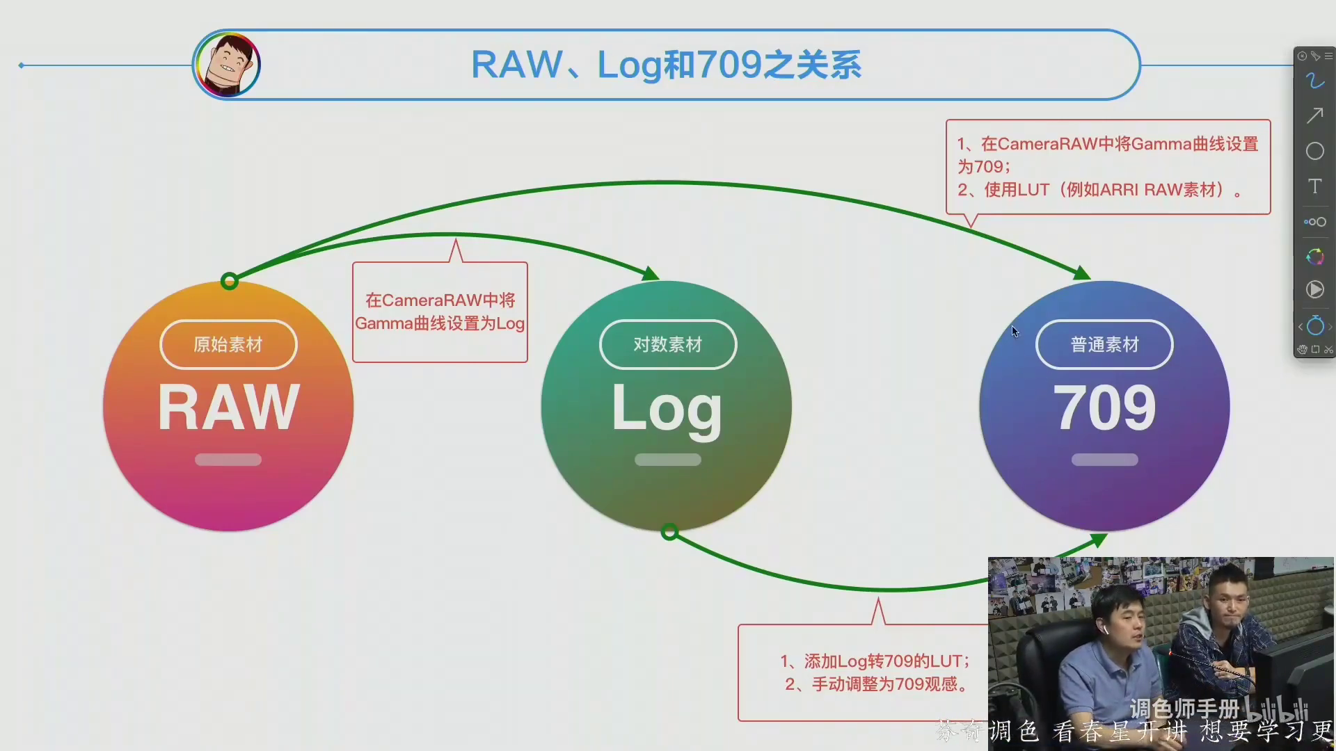
pyautogui.moveTo(1015, 353)
pyautogui.mouseDown()
pyautogui.moveTo(927, 296)
pyautogui.moveTo(774, 348)
pyautogui.mouseUp()
pyautogui.moveTo(774, 349); pyautogui.dragTo(823, 361)
pyautogui.click(859, 370)
pyautogui.hotkey('ctrl', 'z')
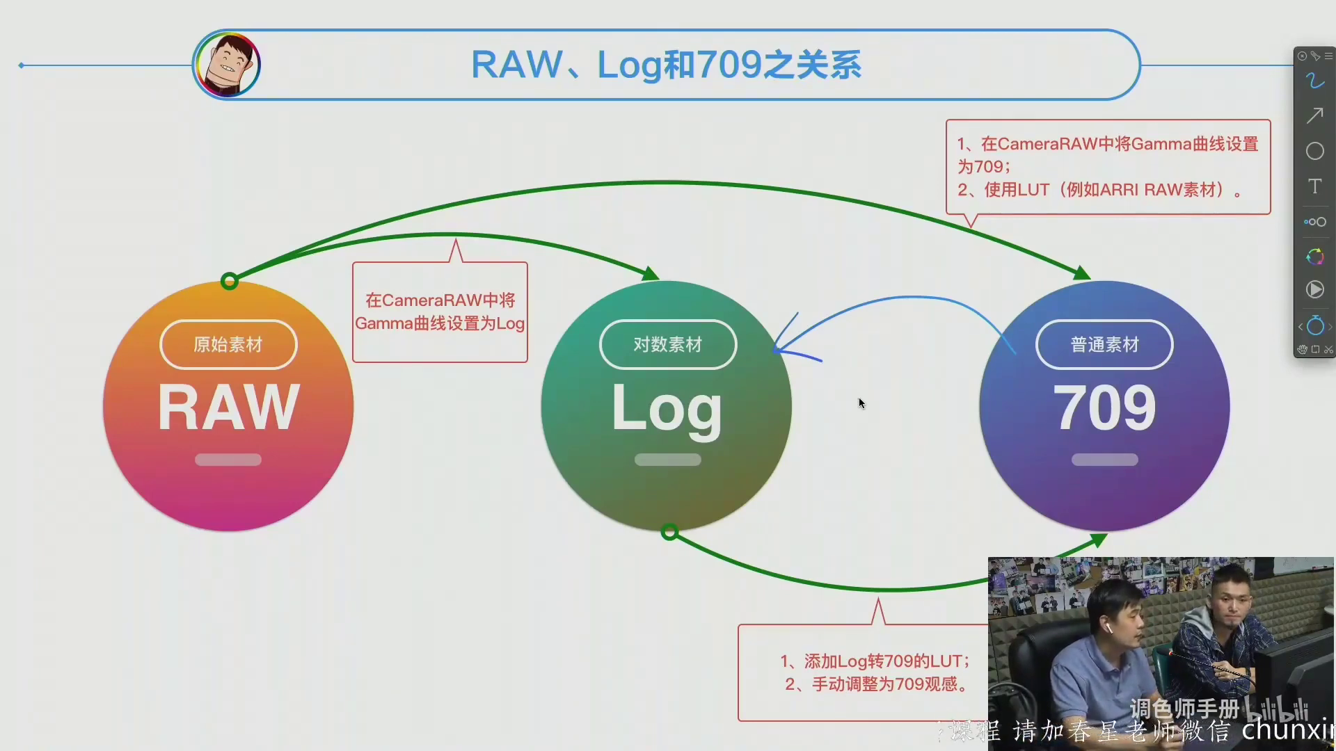
# Label the arrow lut and 色彩空间转换, draw a red arc from 709 to RAW, then clear the ink.
pyautogui.click(842, 297)
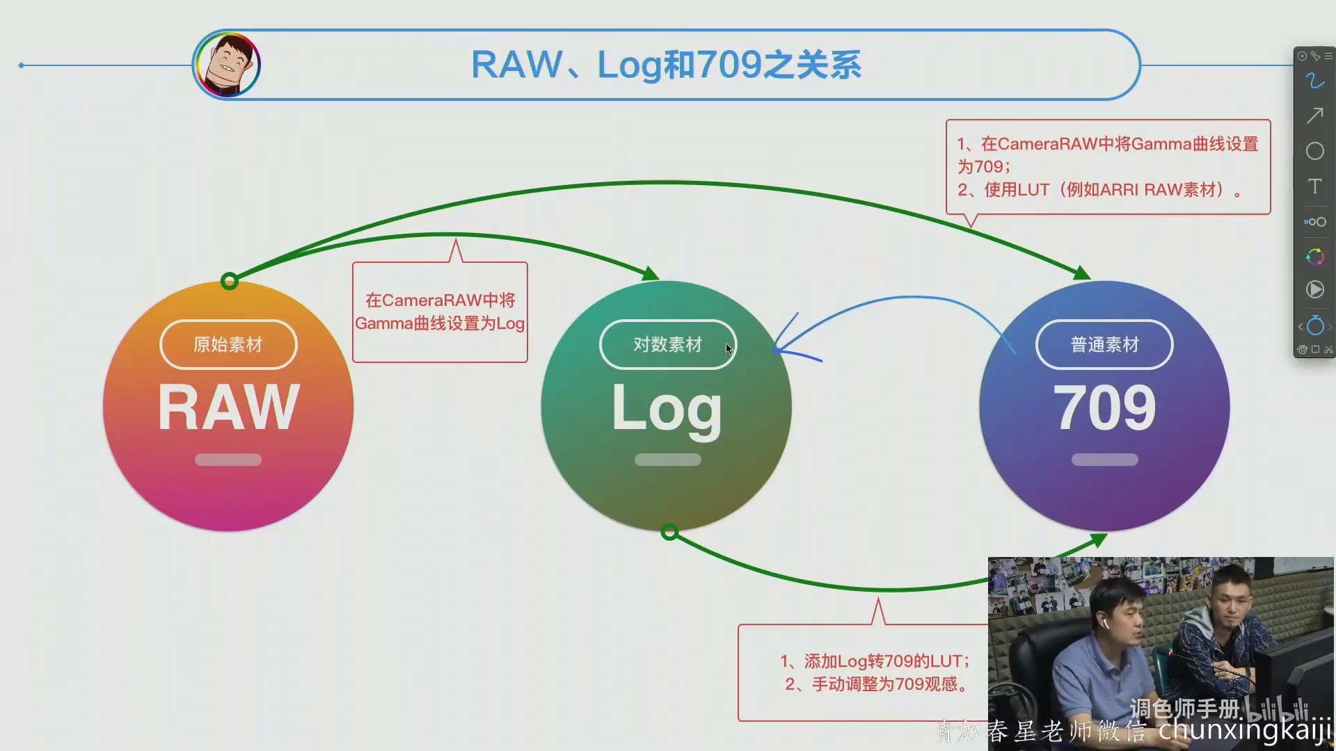
pyautogui.moveTo(843, 250); pyautogui.dragTo(863, 276)
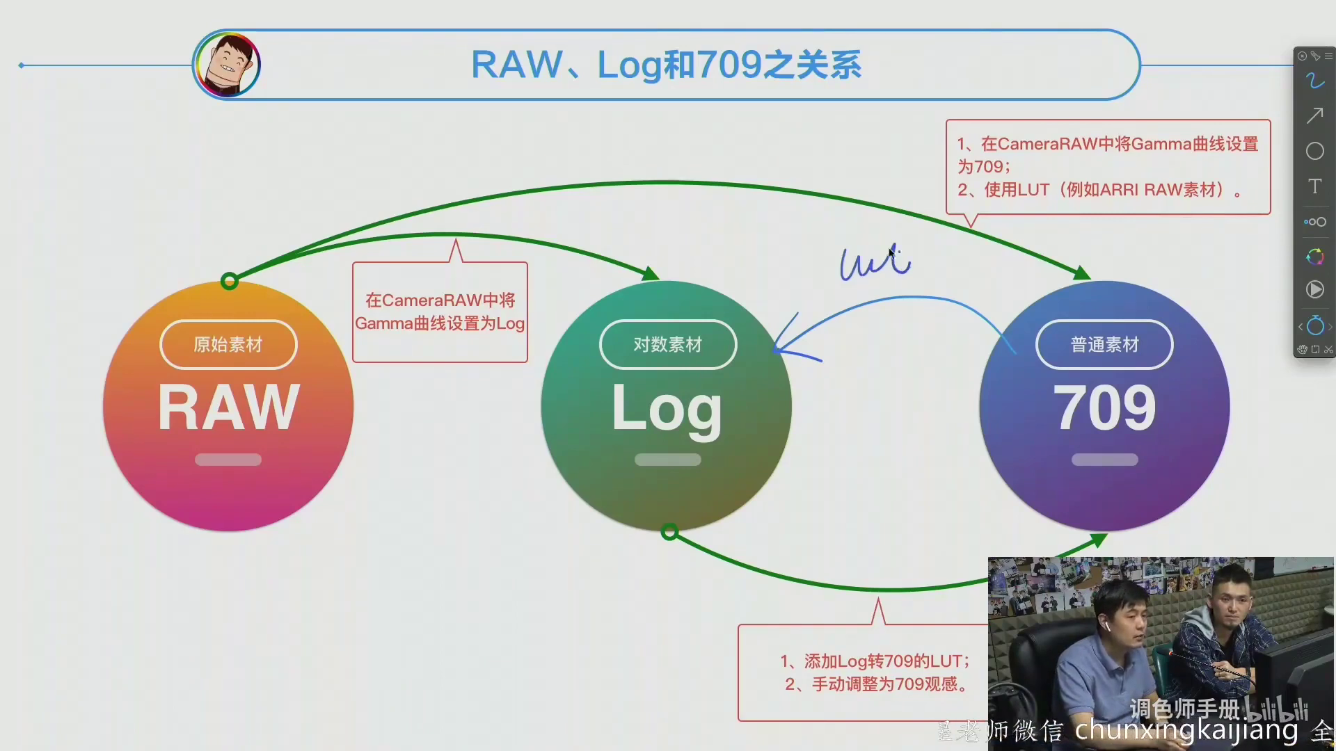
pyautogui.moveTo(878, 322); pyautogui.dragTo(884, 388)
pyautogui.moveTo(909, 327)
pyautogui.mouseDown()
pyautogui.moveTo(924, 326)
pyautogui.moveTo(910, 364)
pyautogui.mouseUp()
pyautogui.click(889, 423)
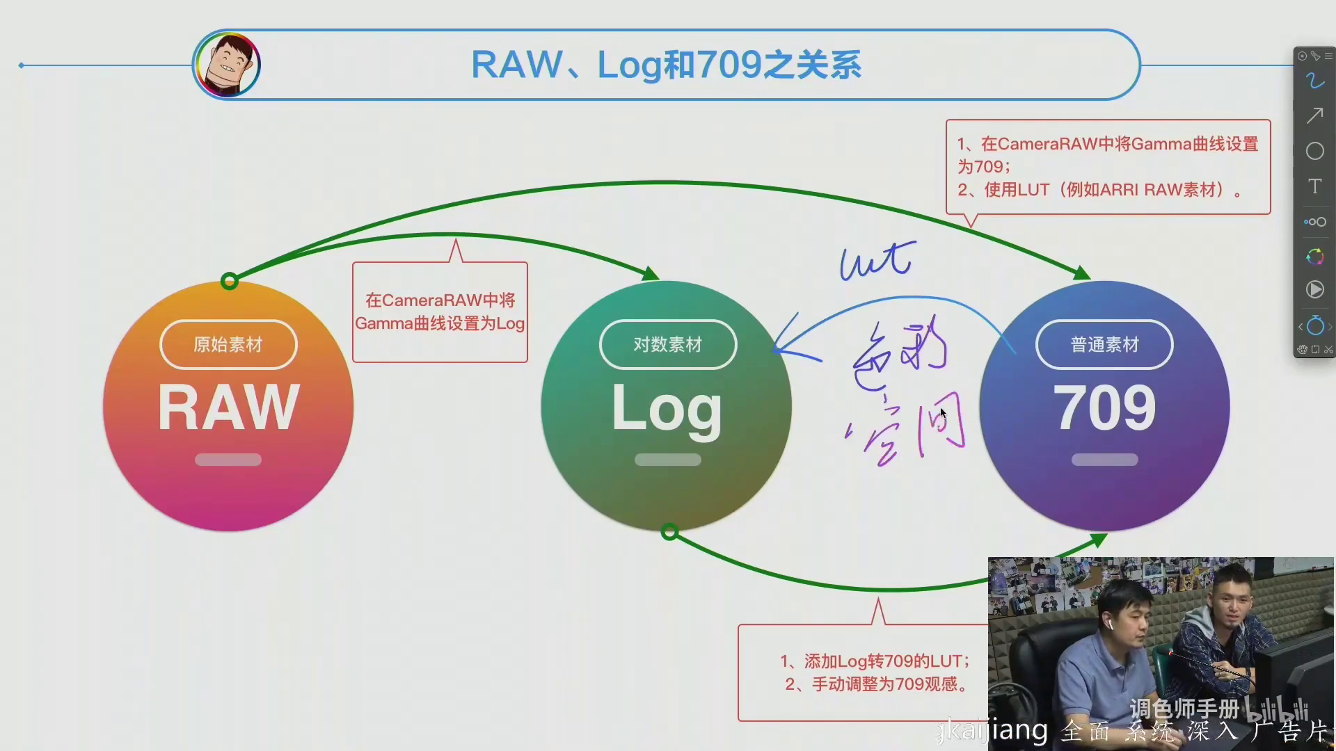
pyautogui.moveTo(882, 499)
pyautogui.mouseDown()
pyautogui.moveTo(899, 532)
pyautogui.moveTo(924, 494)
pyautogui.moveTo(958, 480)
pyautogui.moveTo(990, 534)
pyautogui.mouseUp()
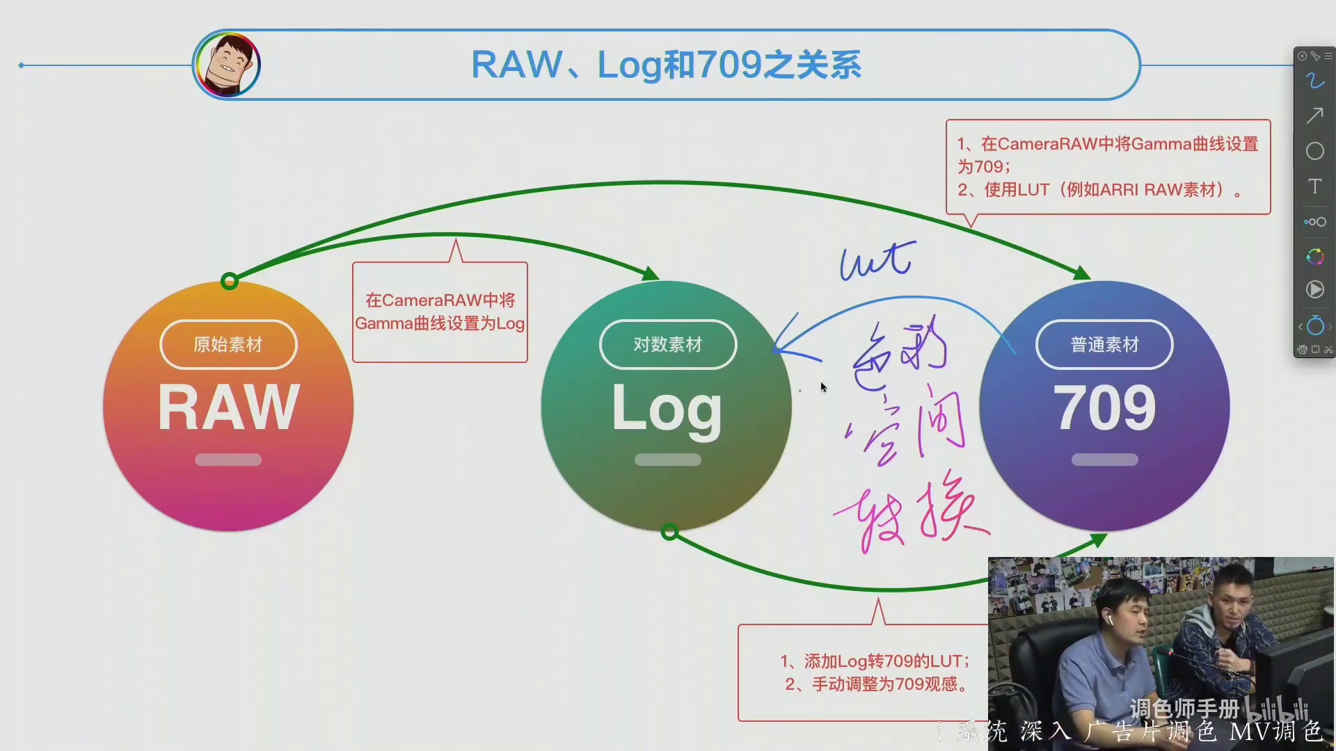
pyautogui.moveTo(1037, 296)
pyautogui.mouseDown()
pyautogui.moveTo(807, 169)
pyautogui.moveTo(378, 398)
pyautogui.moveTo(400, 387)
pyautogui.mouseUp()
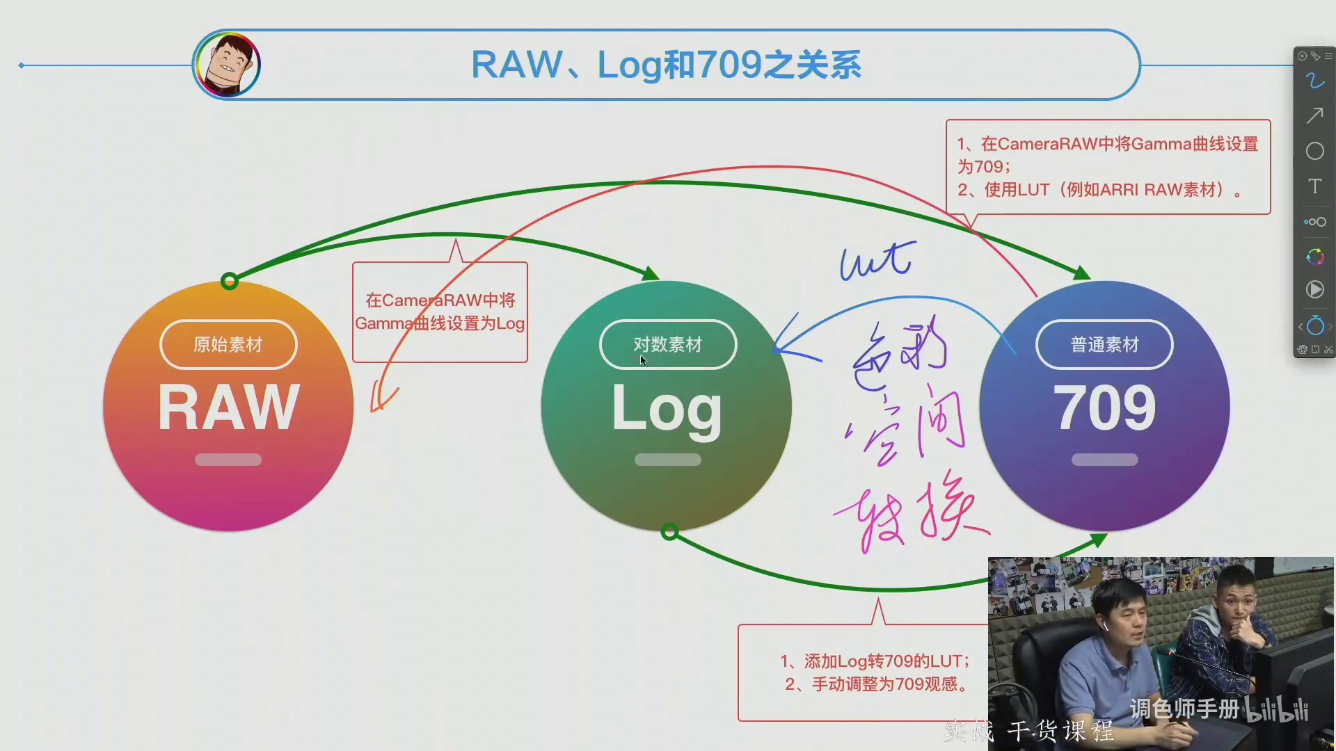
pyautogui.press('Escape')
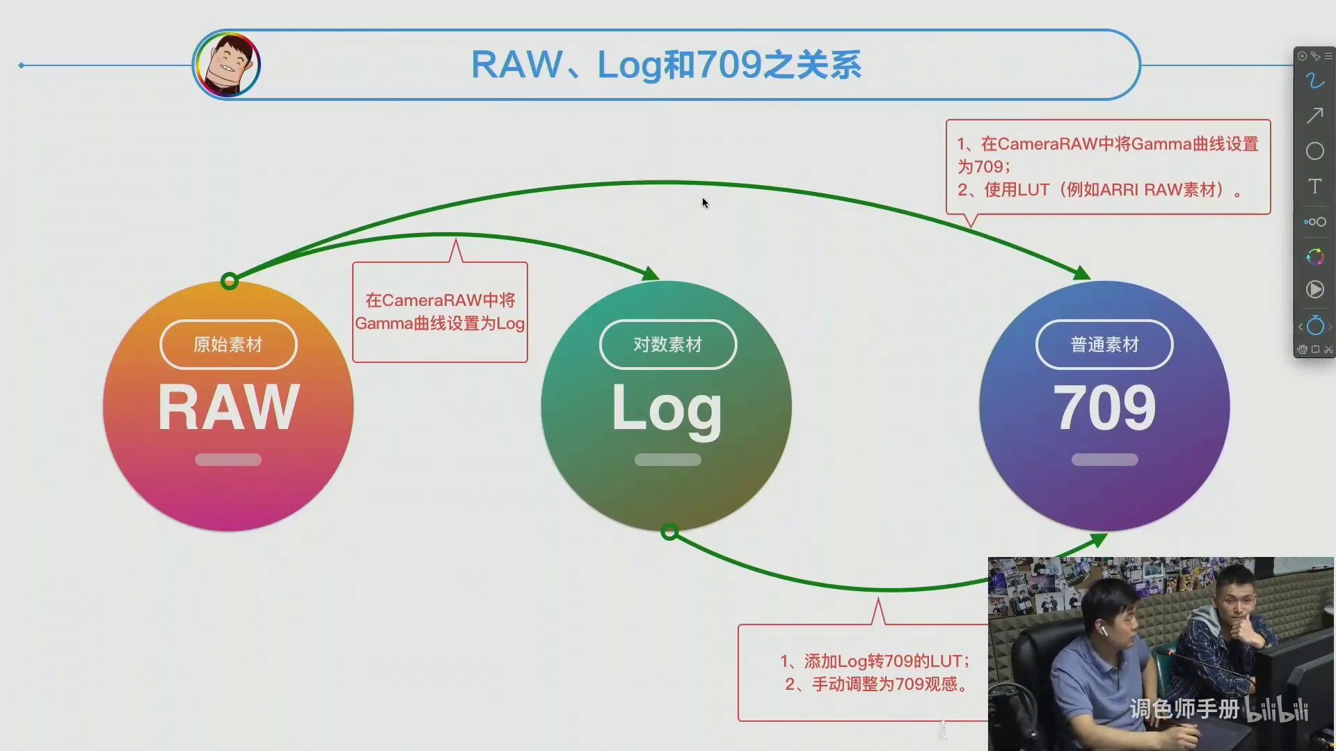
# Exit the slideshow and present slide 2, "RAW、Log、709! 傻傻分不清!", full-screen.
pyautogui.press('Escape')
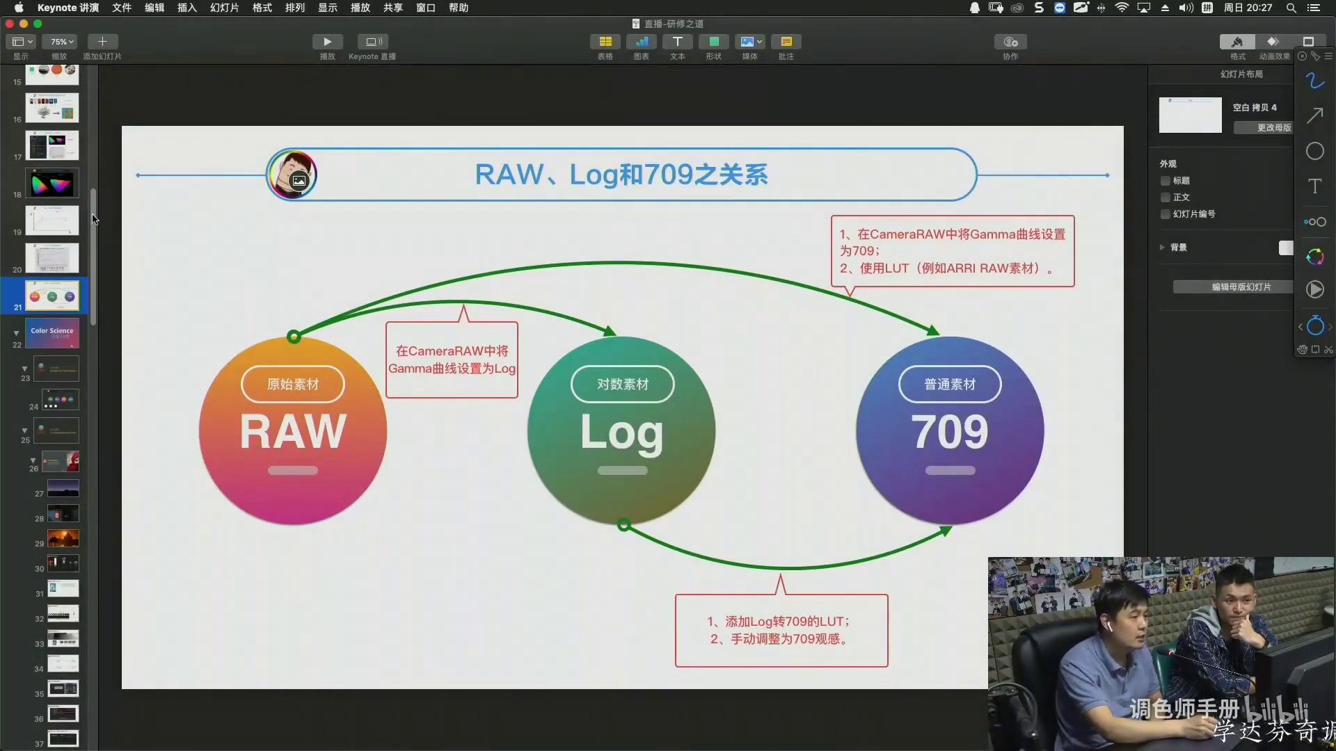
pyautogui.moveTo(96, 233); pyautogui.dragTo(92, 111)
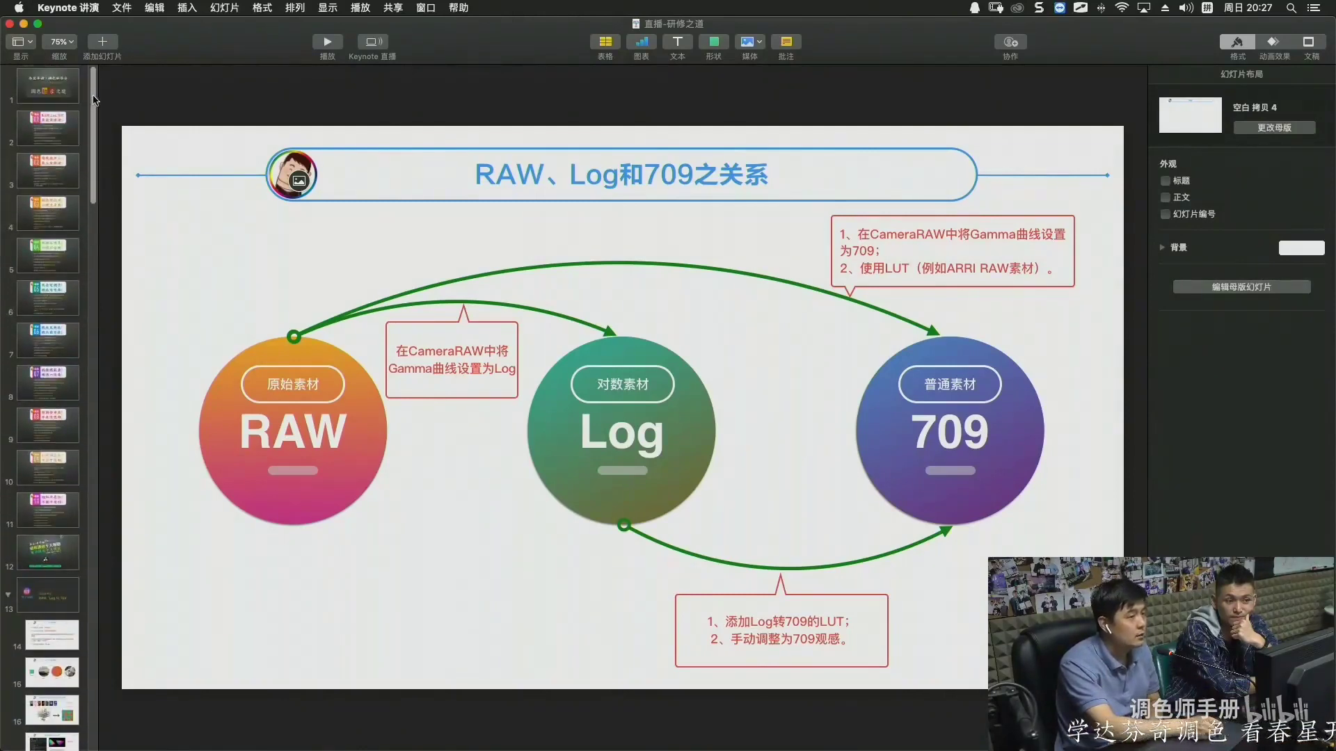
pyautogui.click(56, 125)
pyautogui.click(327, 41)
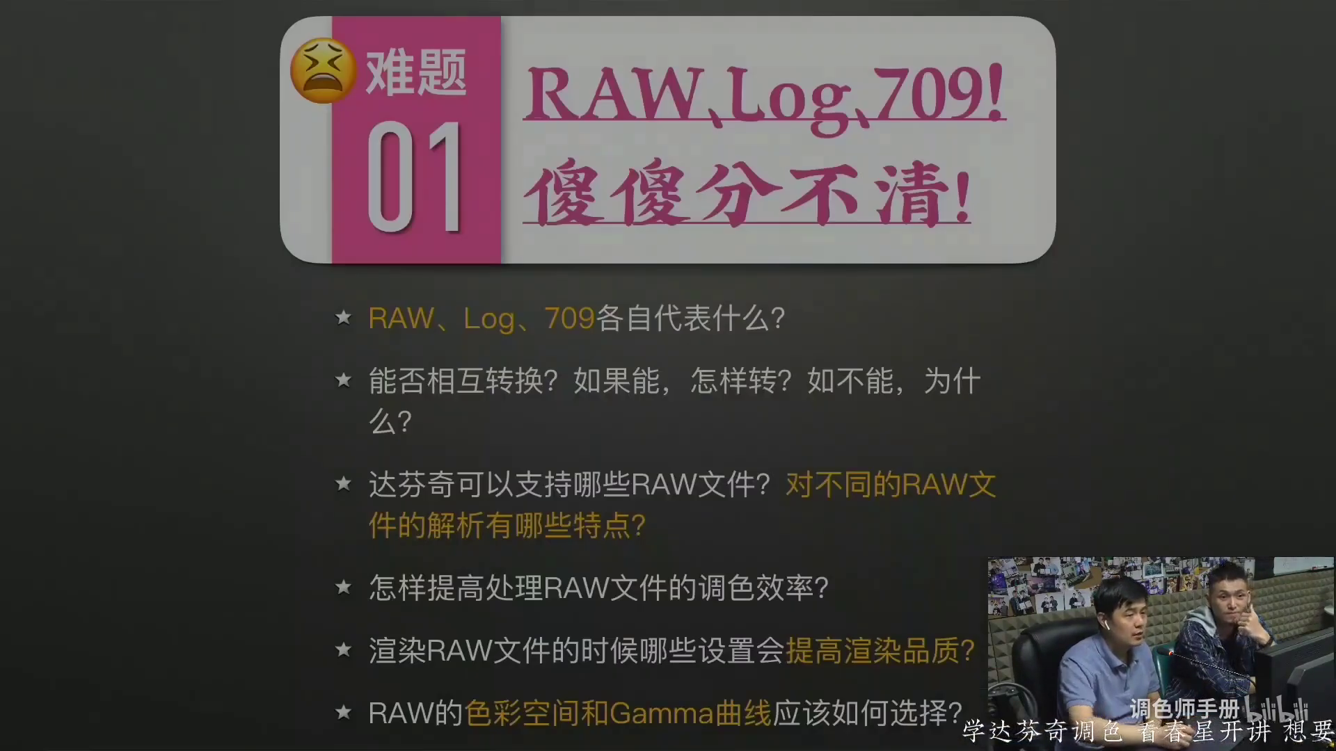
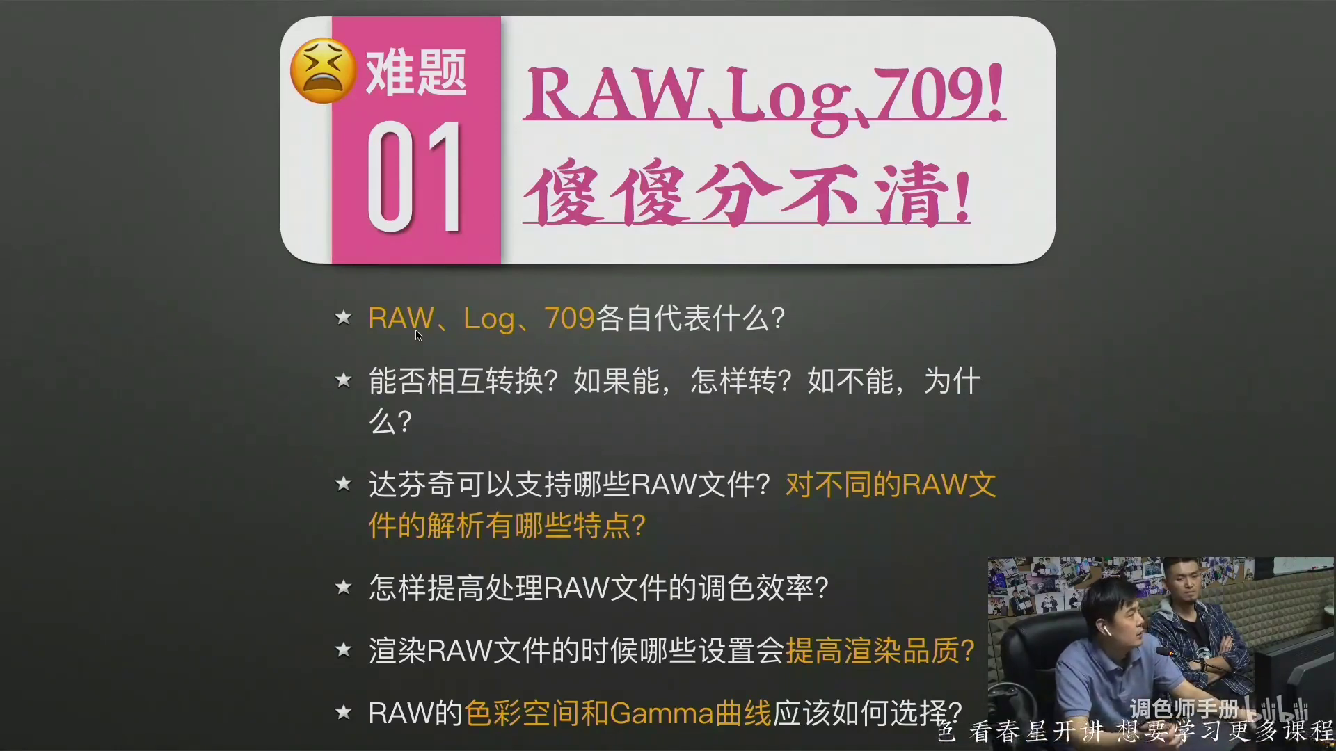
# Leave the Keynote slideshow for the slide editor and bring up the application switcher.
pyautogui.press('Escape')
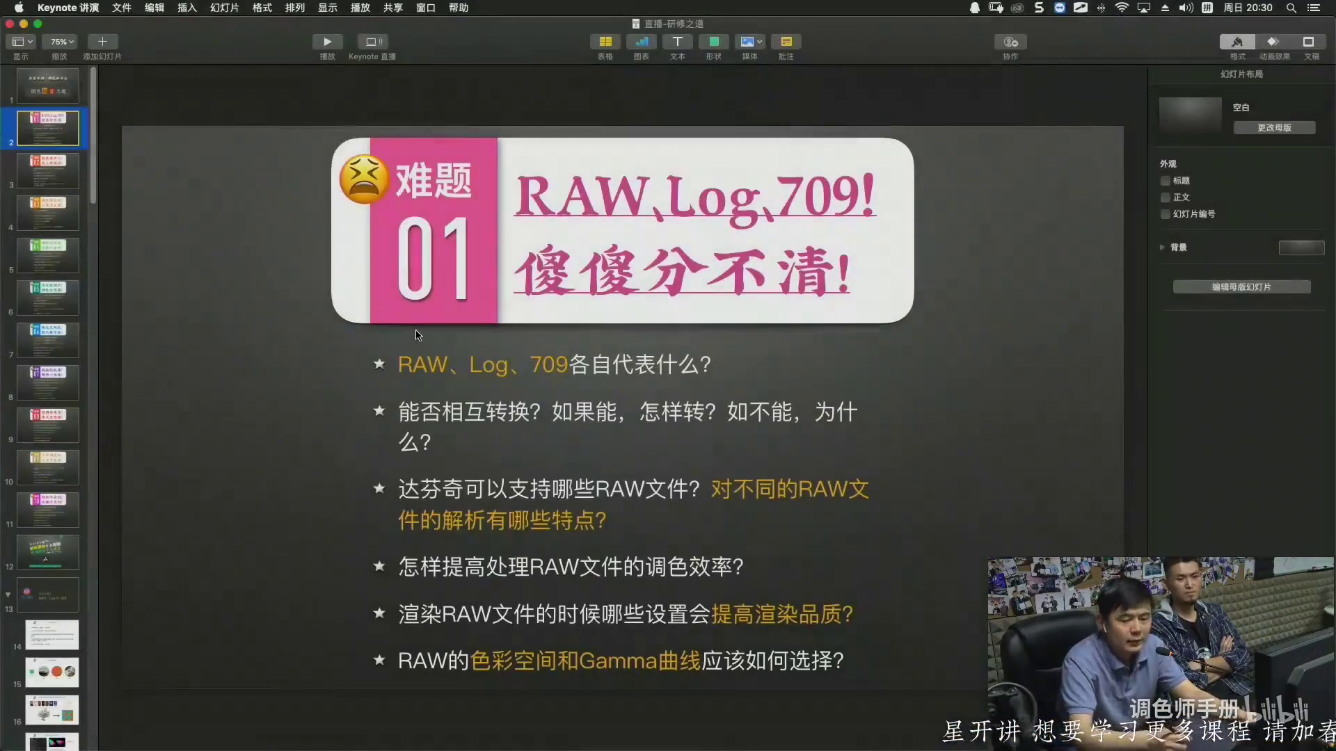
pyautogui.press('super+Tab')
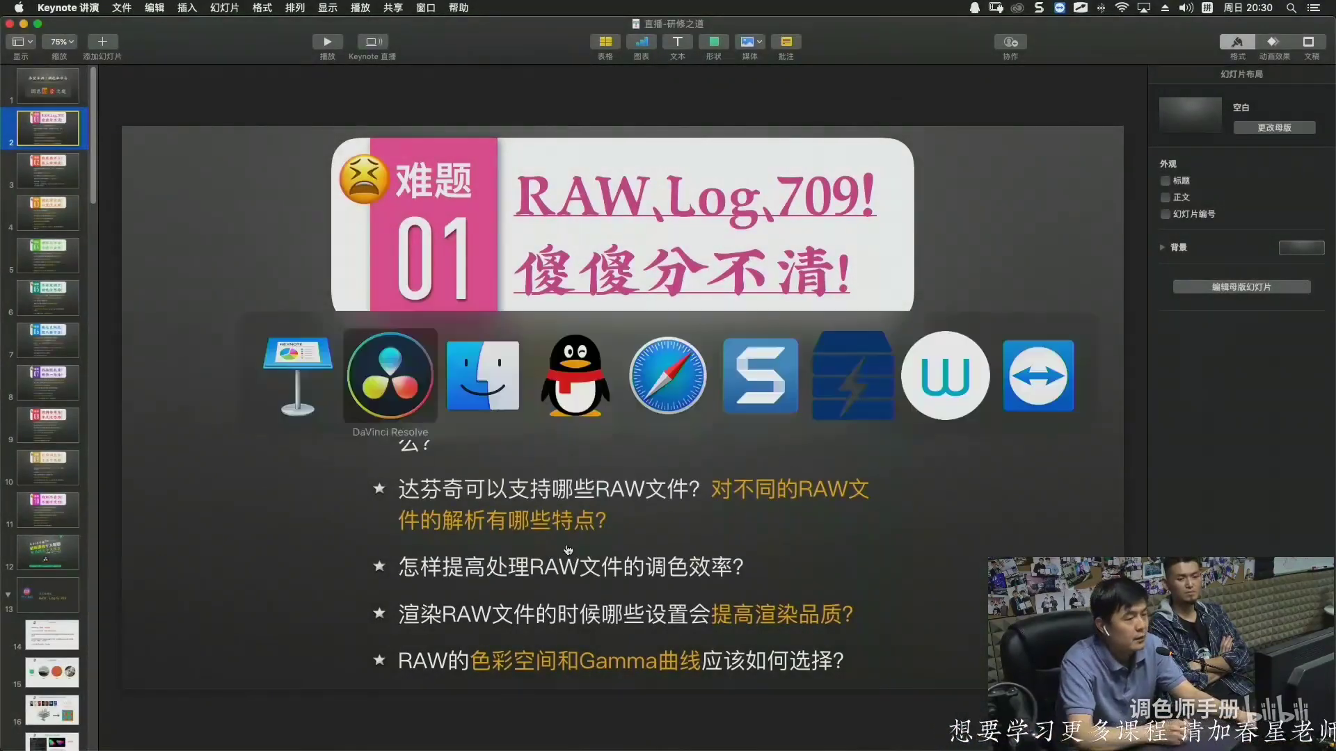
# Switch to DaVinci Resolve and move the Project Settings dialog up and to the left.
pyautogui.click(416, 383)
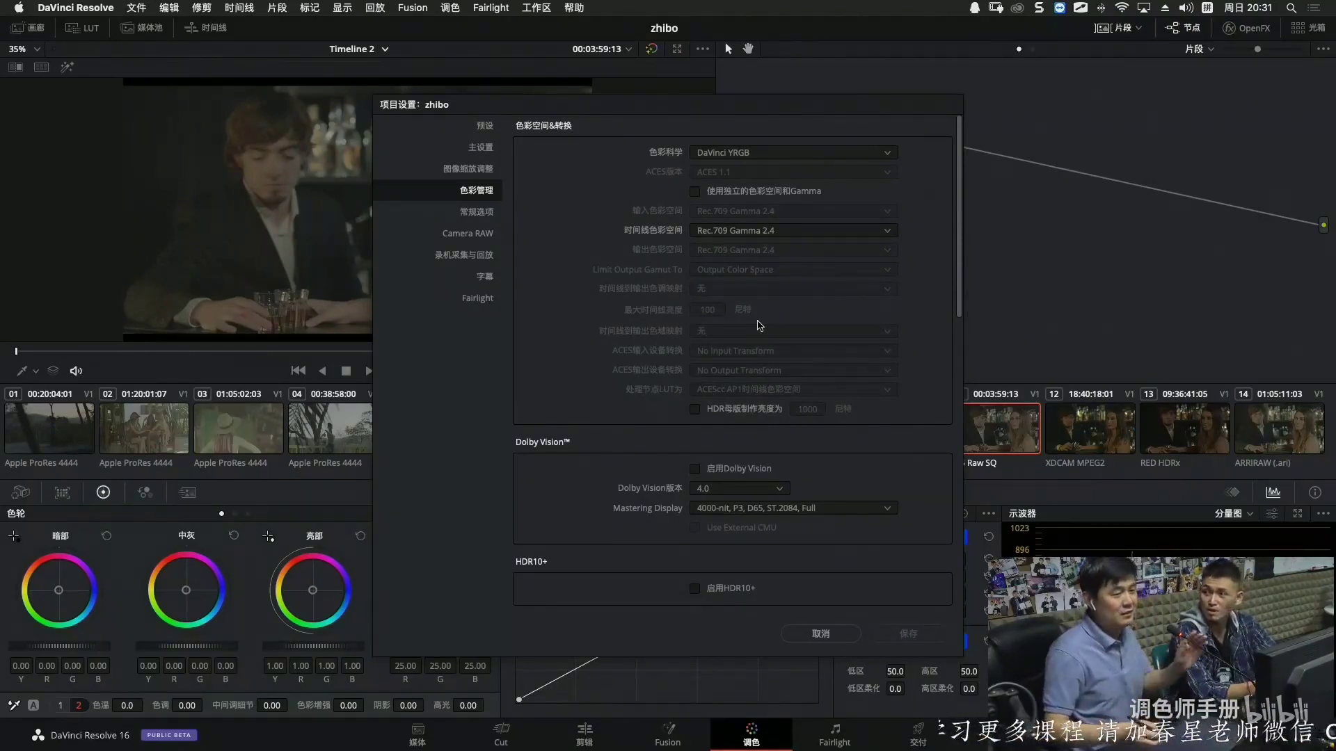
pyautogui.moveTo(776, 108); pyautogui.dragTo(748, 98)
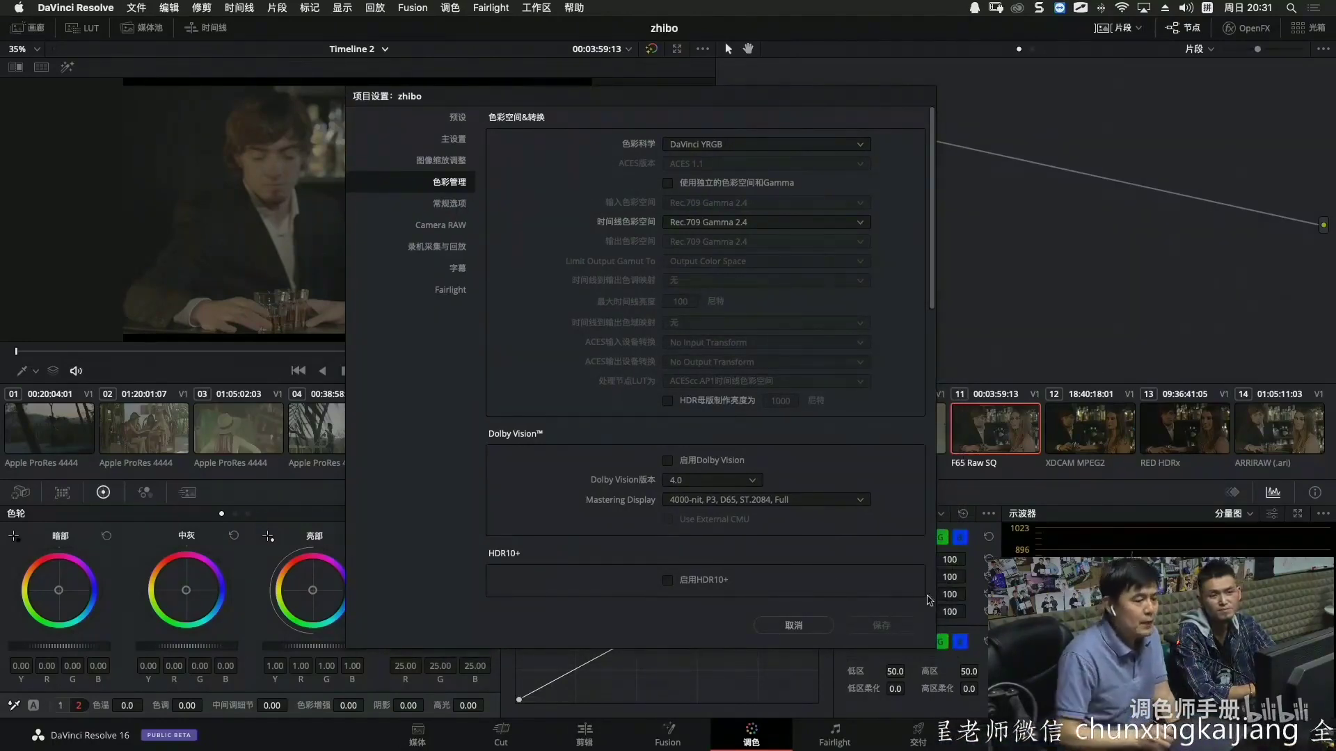
# Cancel the project settings and load Timeline 1.
pyautogui.click(793, 625)
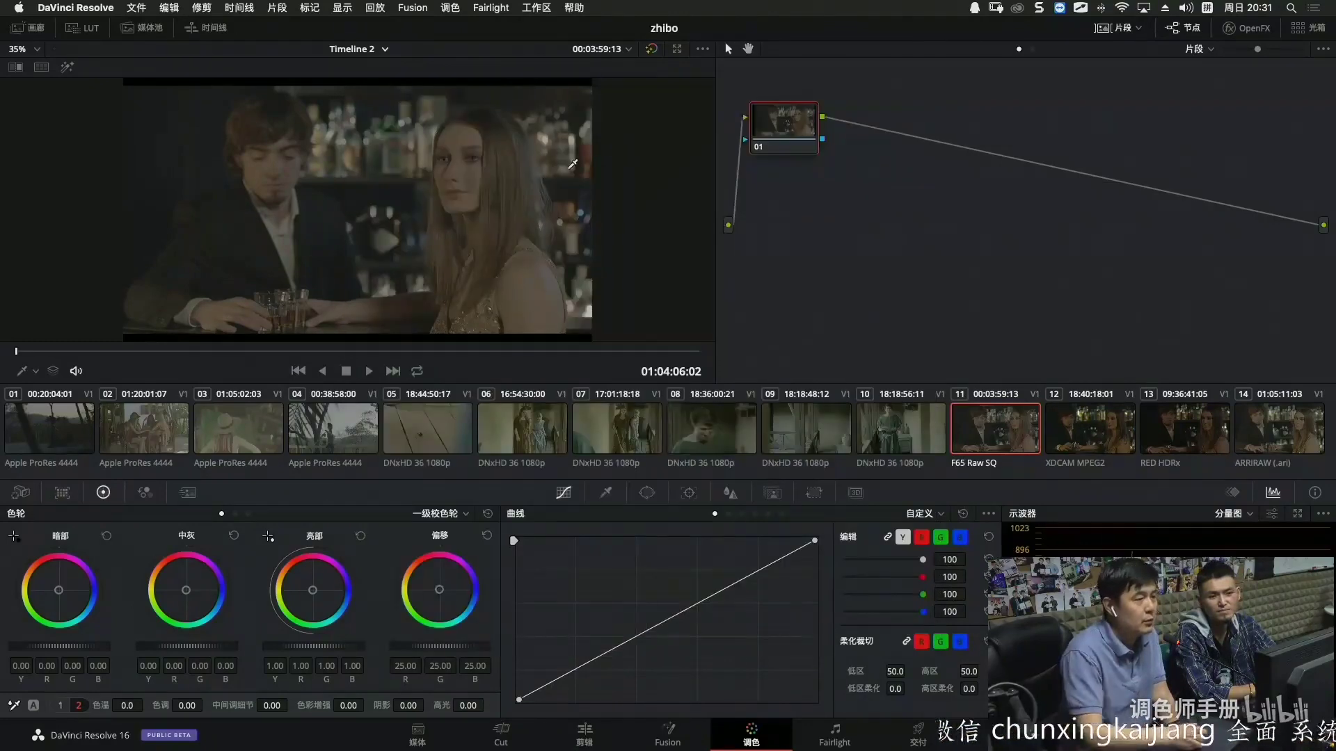
pyautogui.click(367, 56)
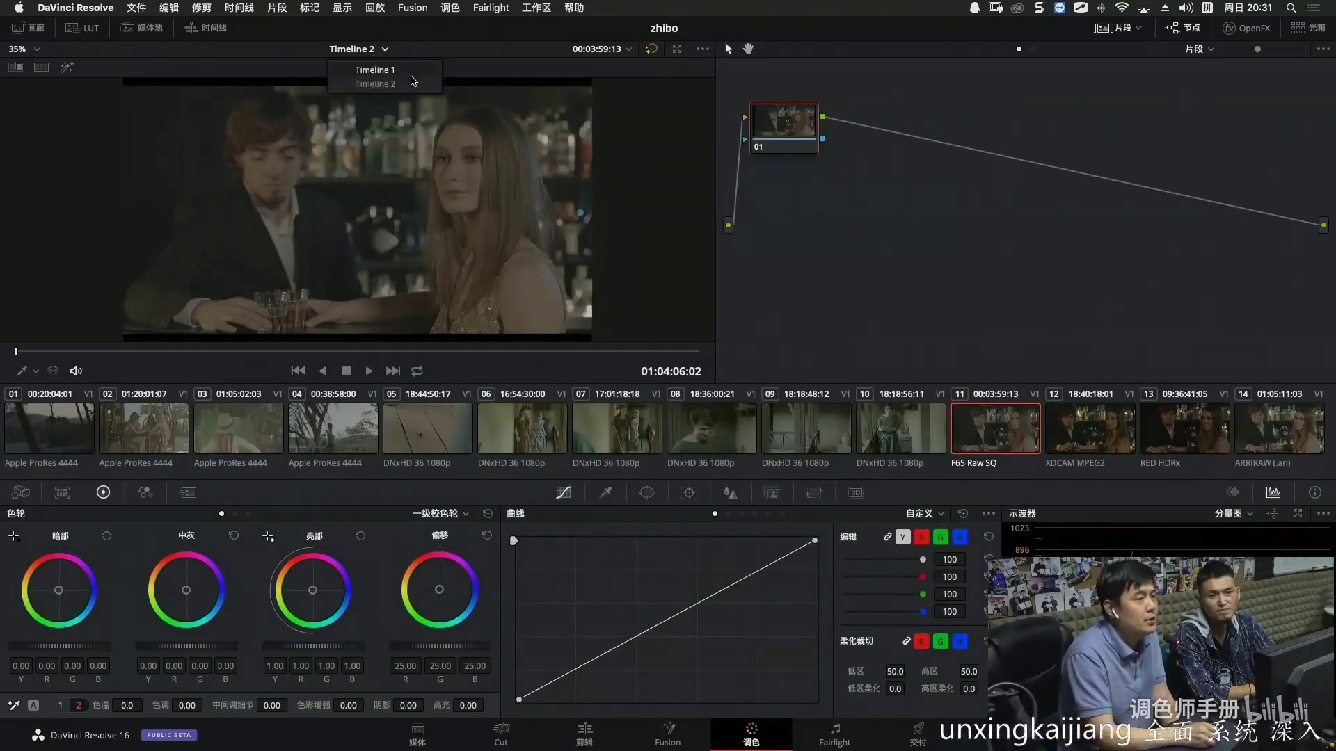
pyautogui.click(375, 69)
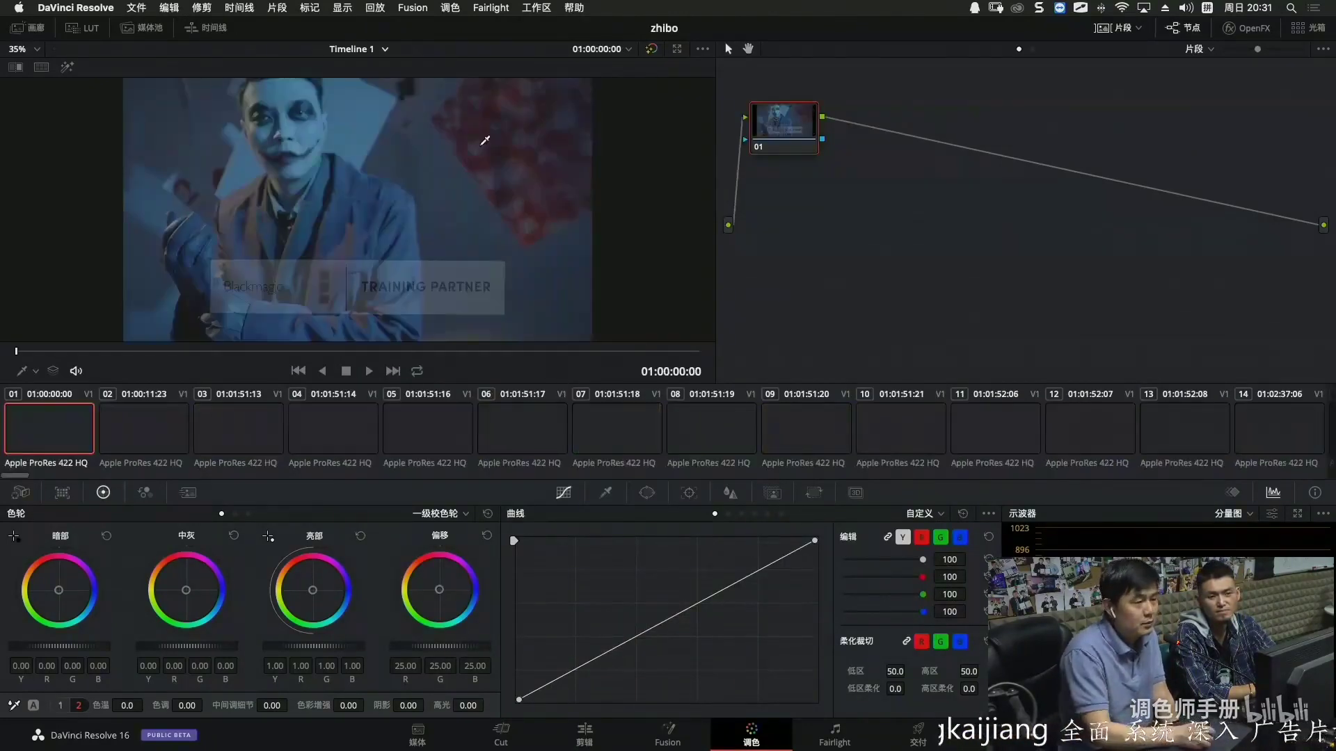
# Preview clips 02 through 08 in the viewer, then show all clips in the Lightbox grid.
pyautogui.click(260, 420)
pyautogui.click(154, 426)
pyautogui.click(264, 431)
pyautogui.click(334, 432)
pyautogui.click(416, 447)
pyautogui.click(522, 432)
pyautogui.click(616, 431)
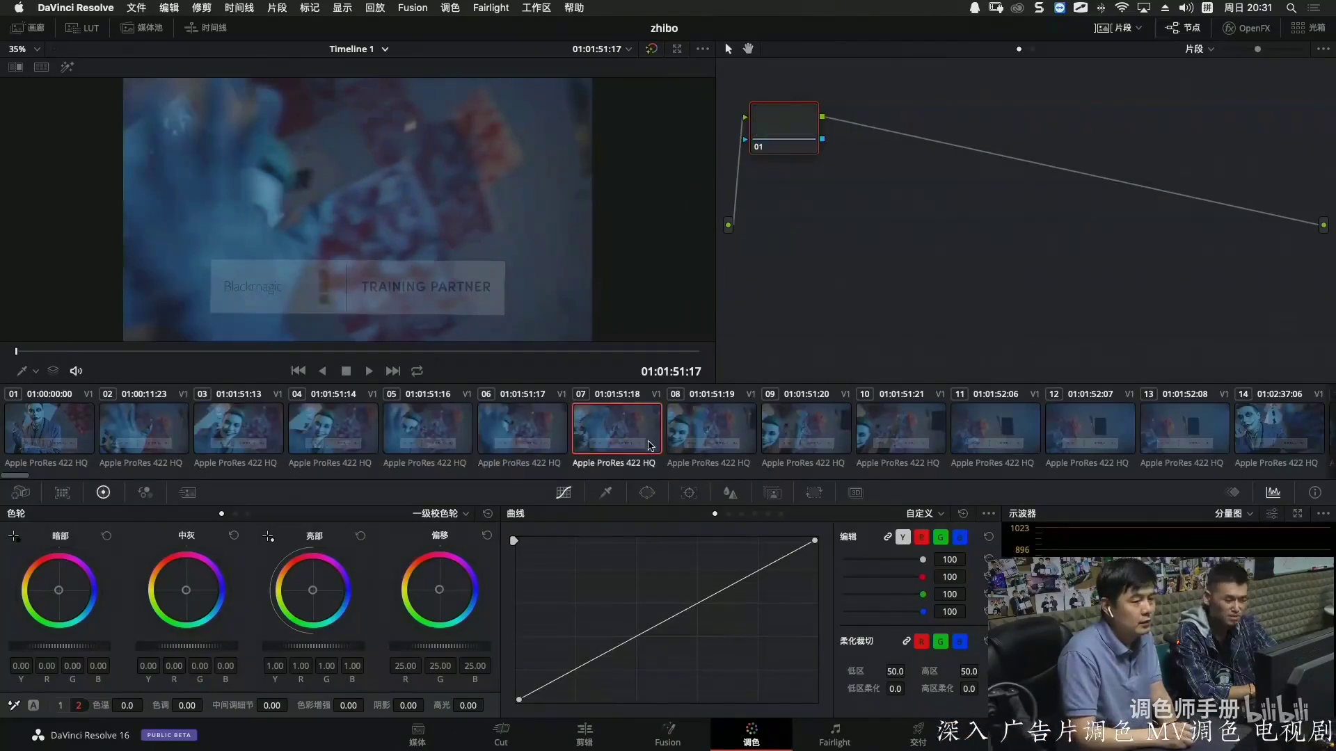
pyautogui.press('Down')
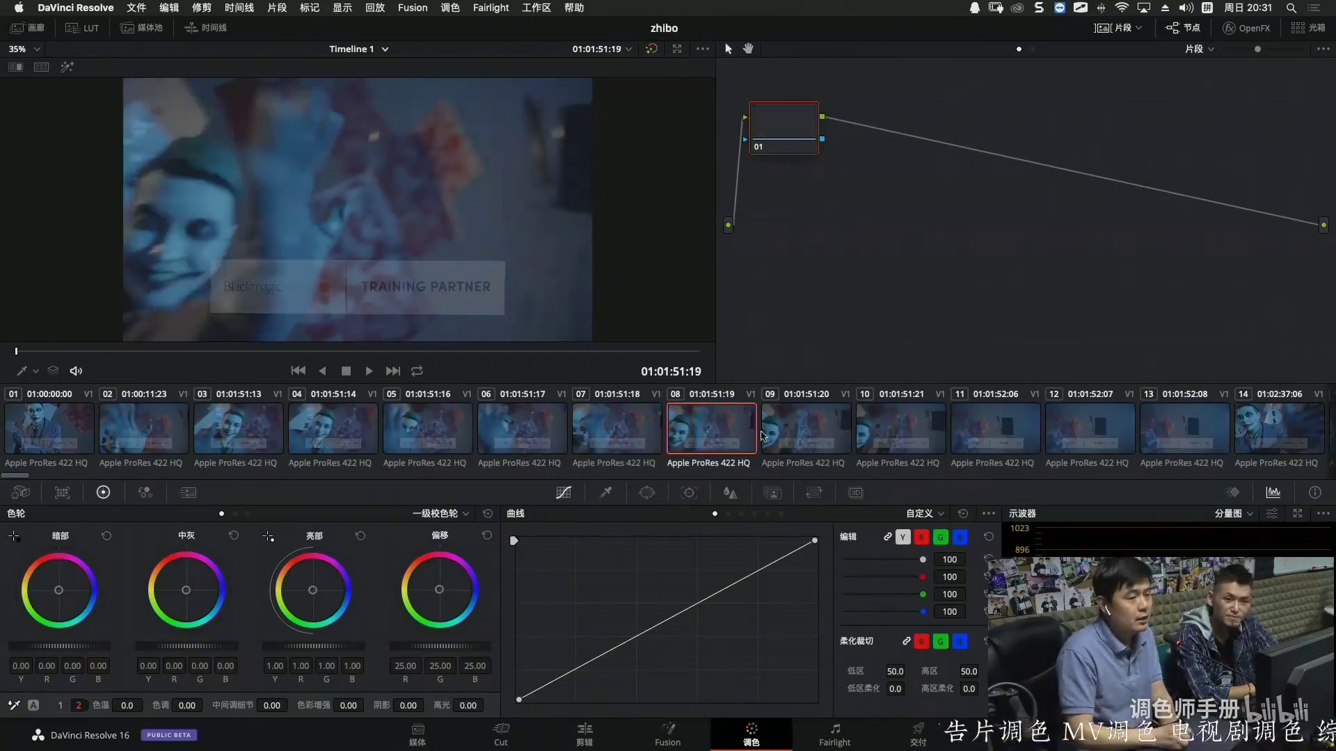
pyautogui.click(1307, 28)
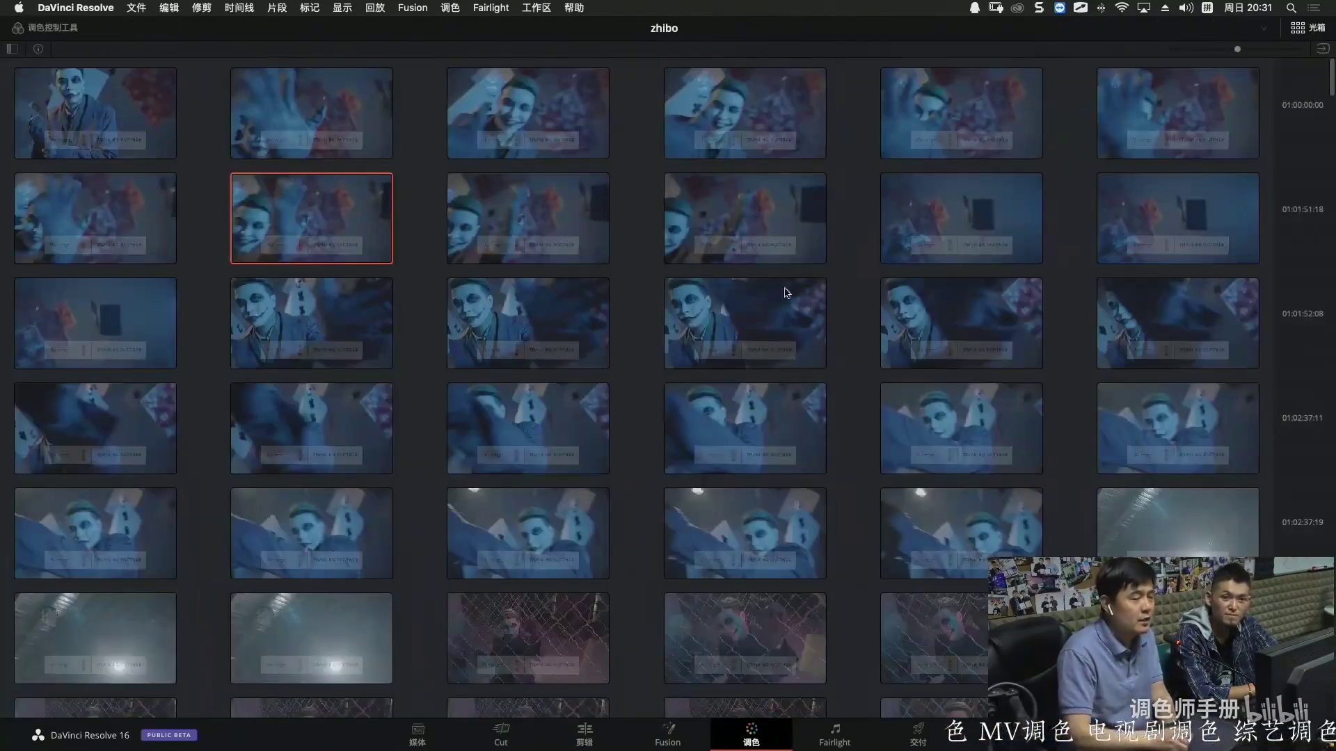
pyautogui.scroll(-10, 1322, 160)
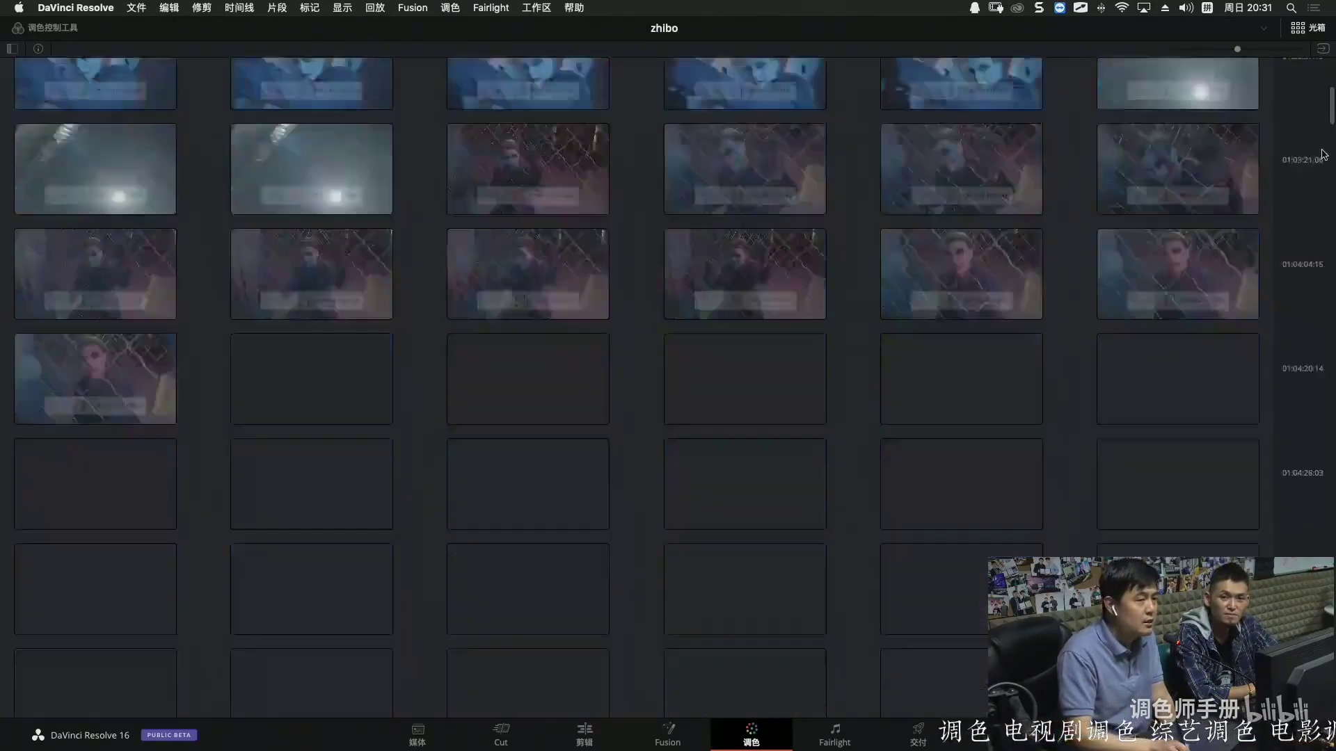
pyautogui.moveTo(1322, 202); pyautogui.dragTo(1306, 363)
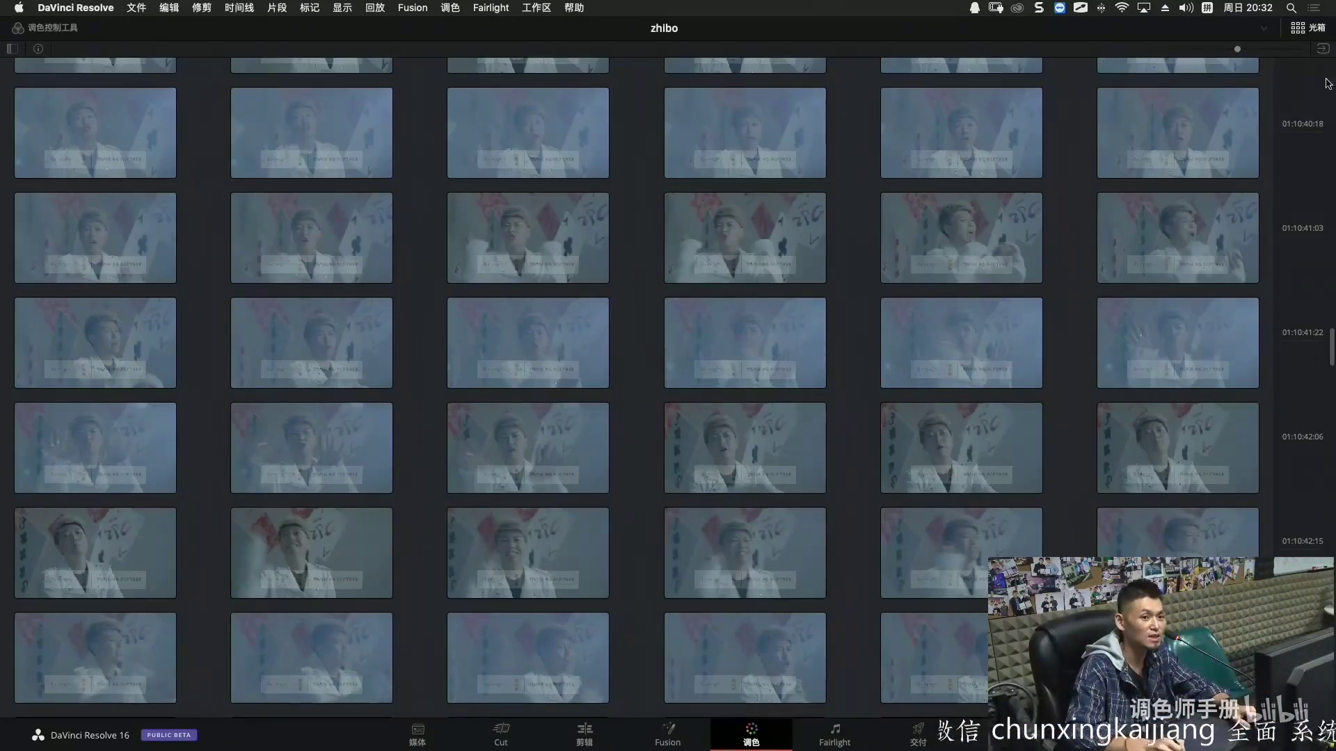
# Close the Lightbox, scroll the clip strip and view clip 48, the chain-link fence shot.
pyautogui.click(1309, 27)
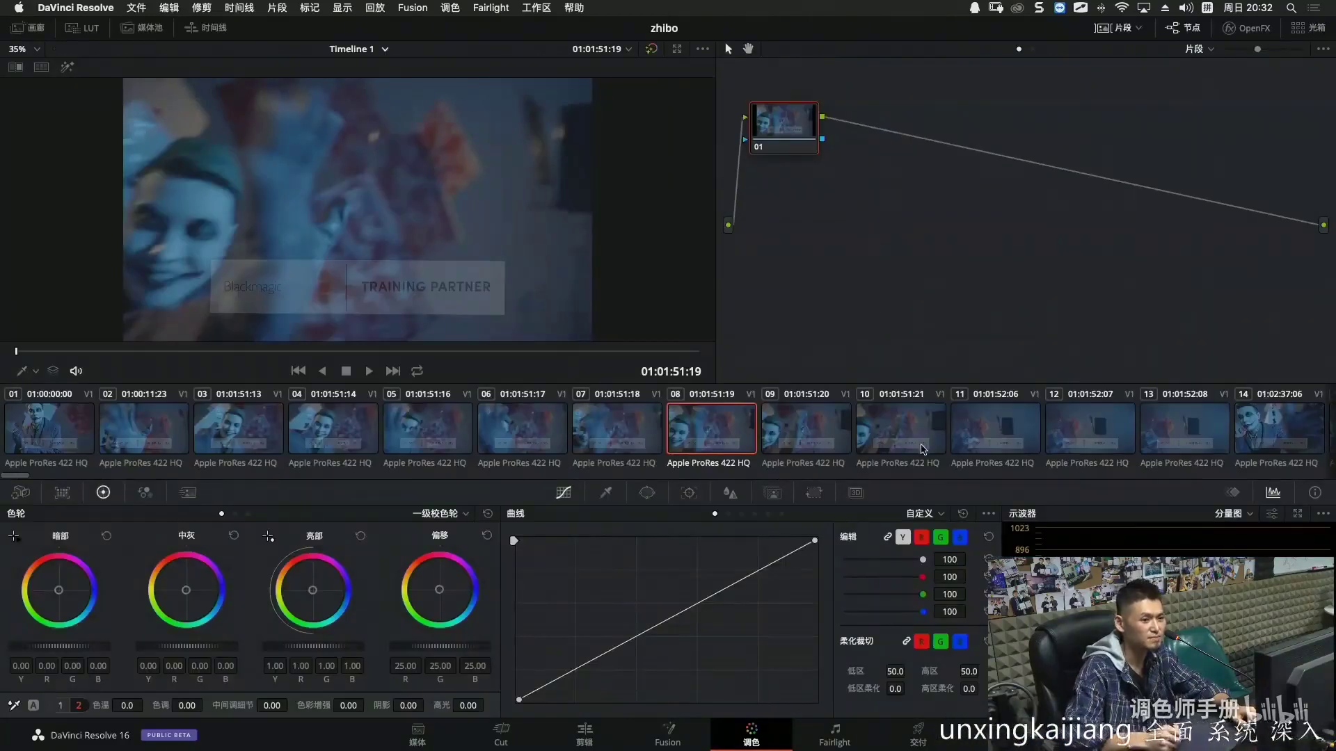
pyautogui.click(907, 437)
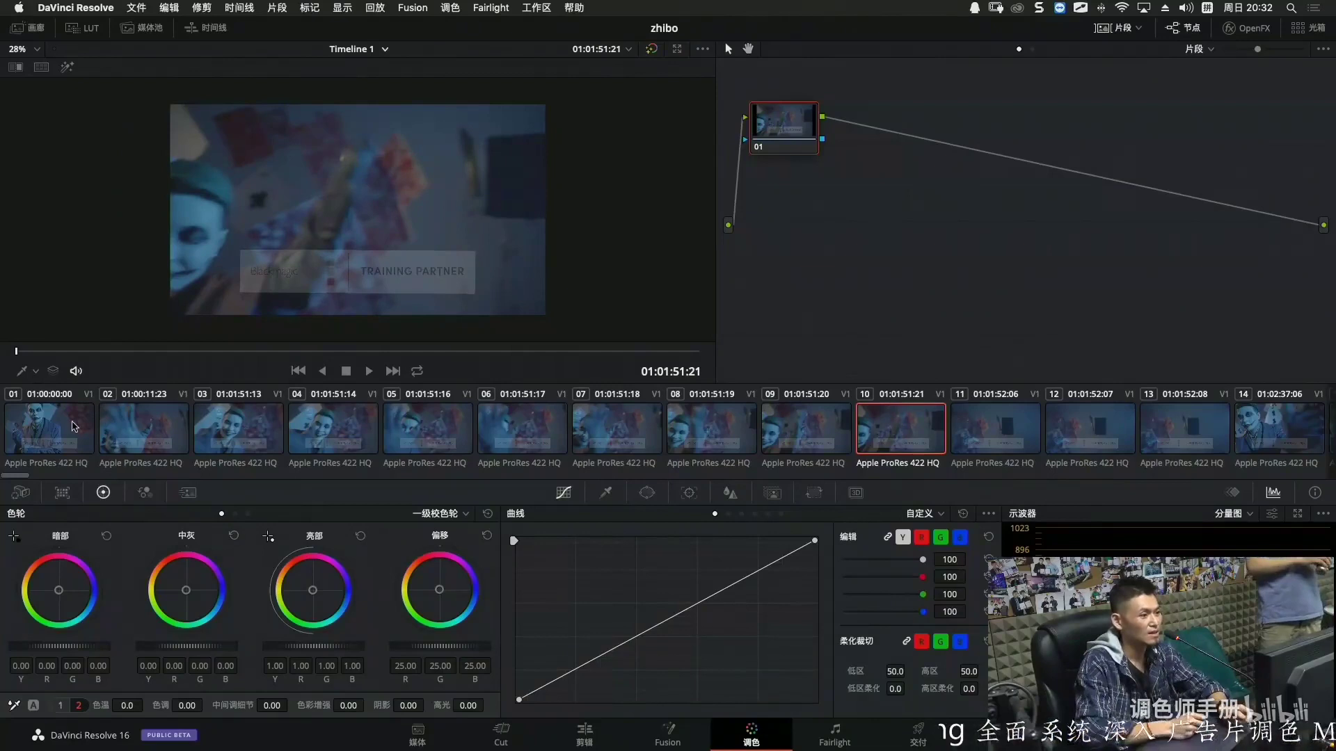
pyautogui.moveTo(19, 475); pyautogui.dragTo(103, 480)
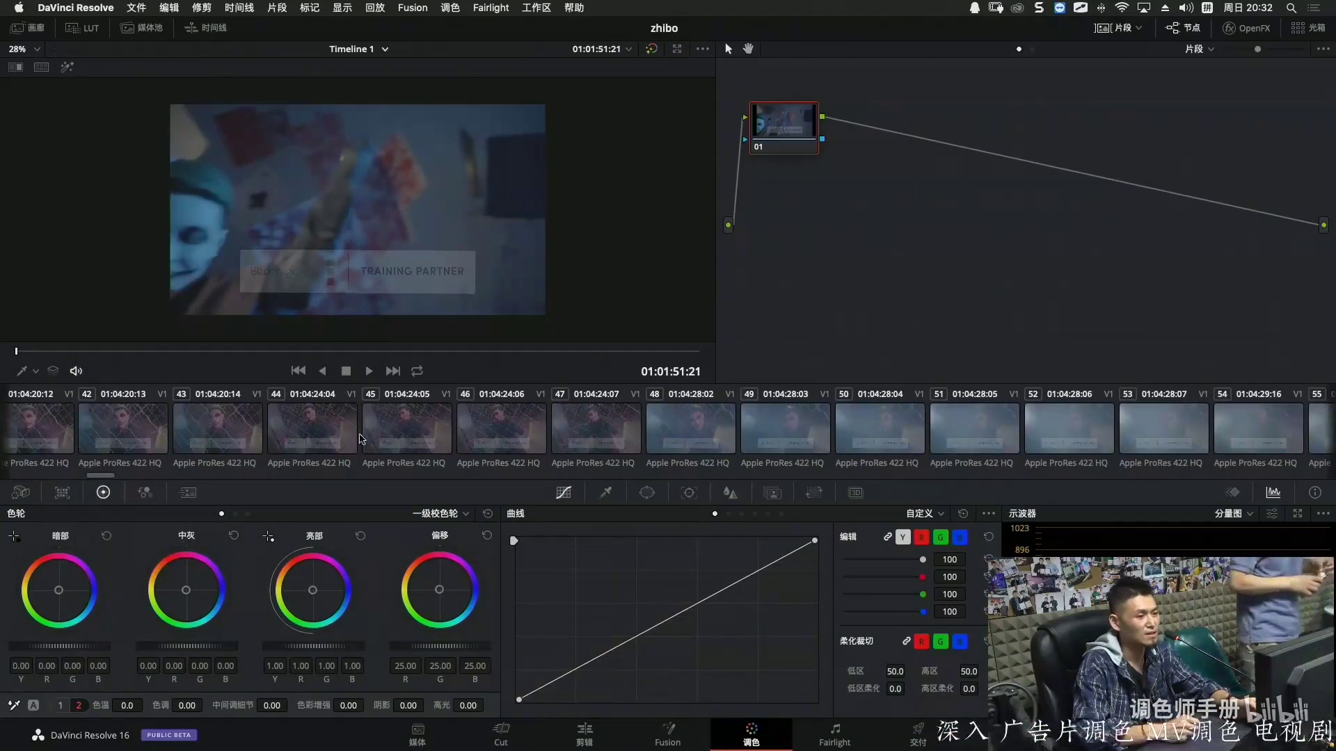
pyautogui.click(403, 426)
pyautogui.press('Down')
pyautogui.click(682, 421)
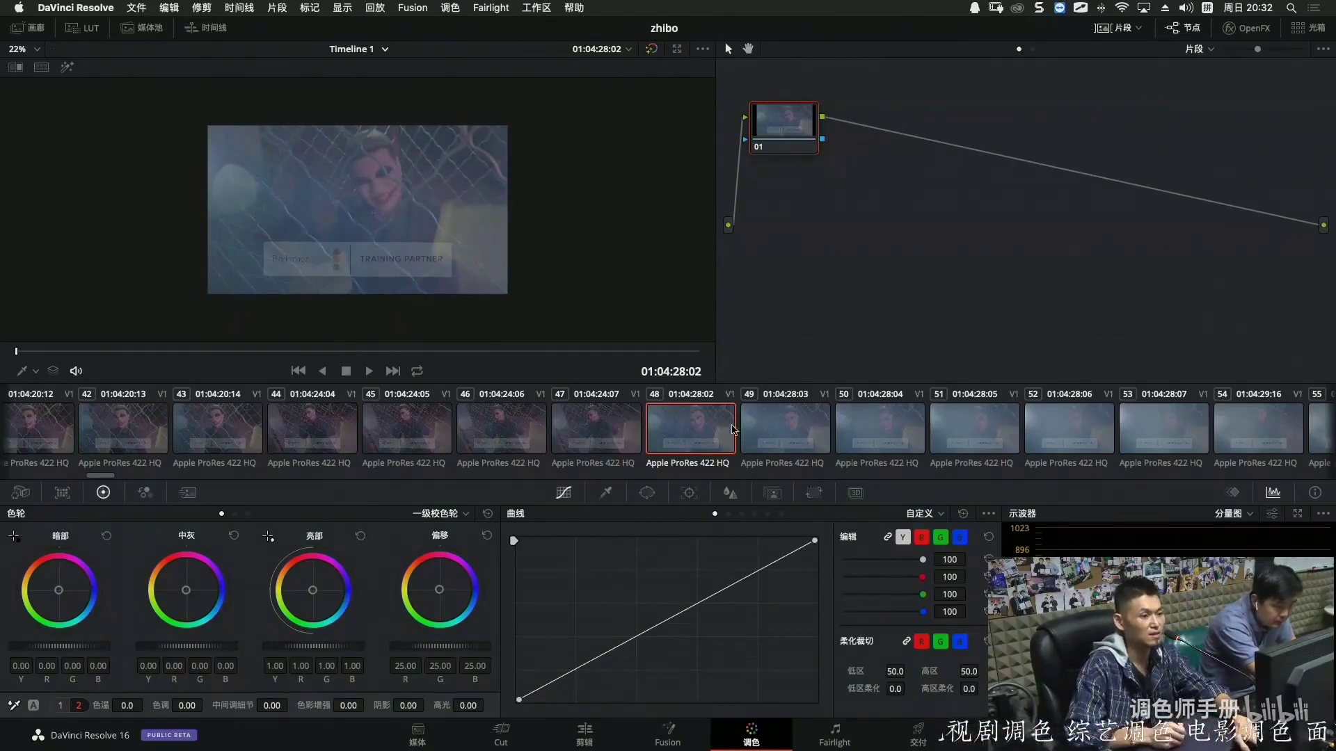
pyautogui.moveTo(95, 479); pyautogui.dragTo(593, 508)
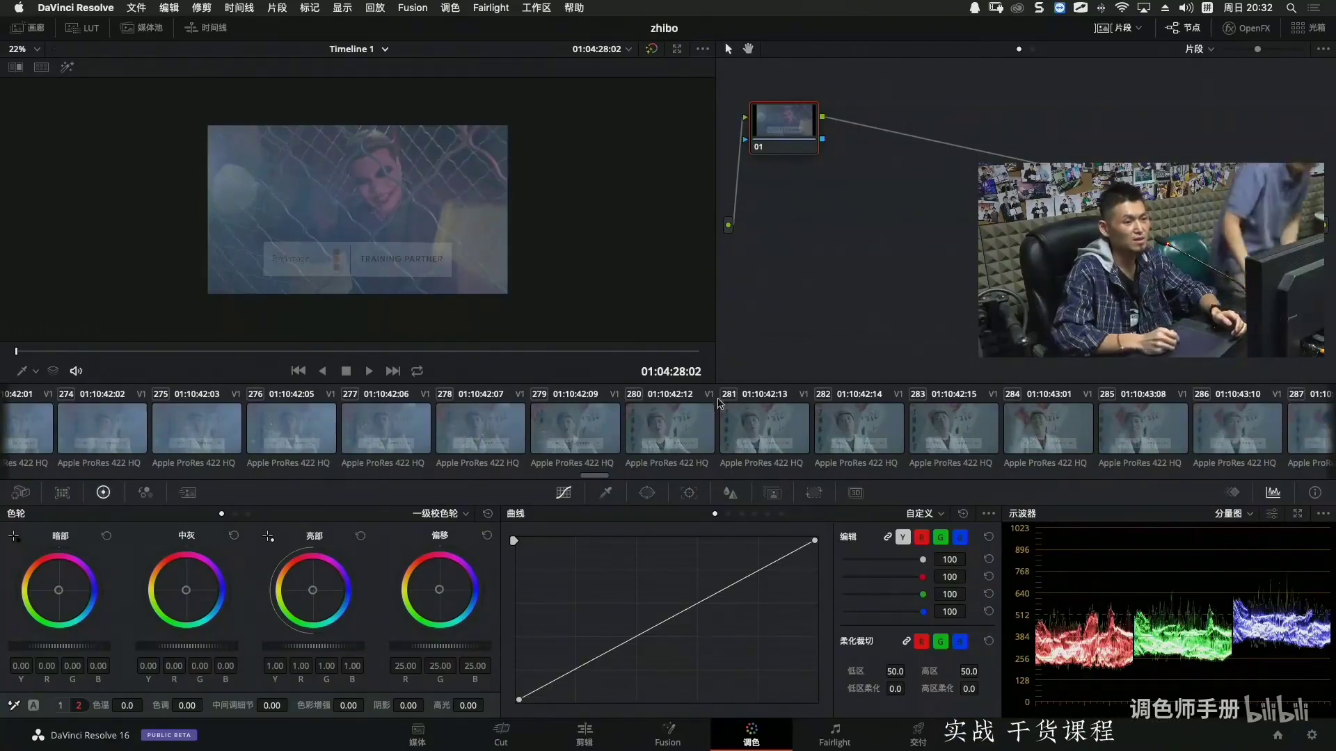
pyautogui.moveTo(593, 478); pyautogui.dragTo(842, 498)
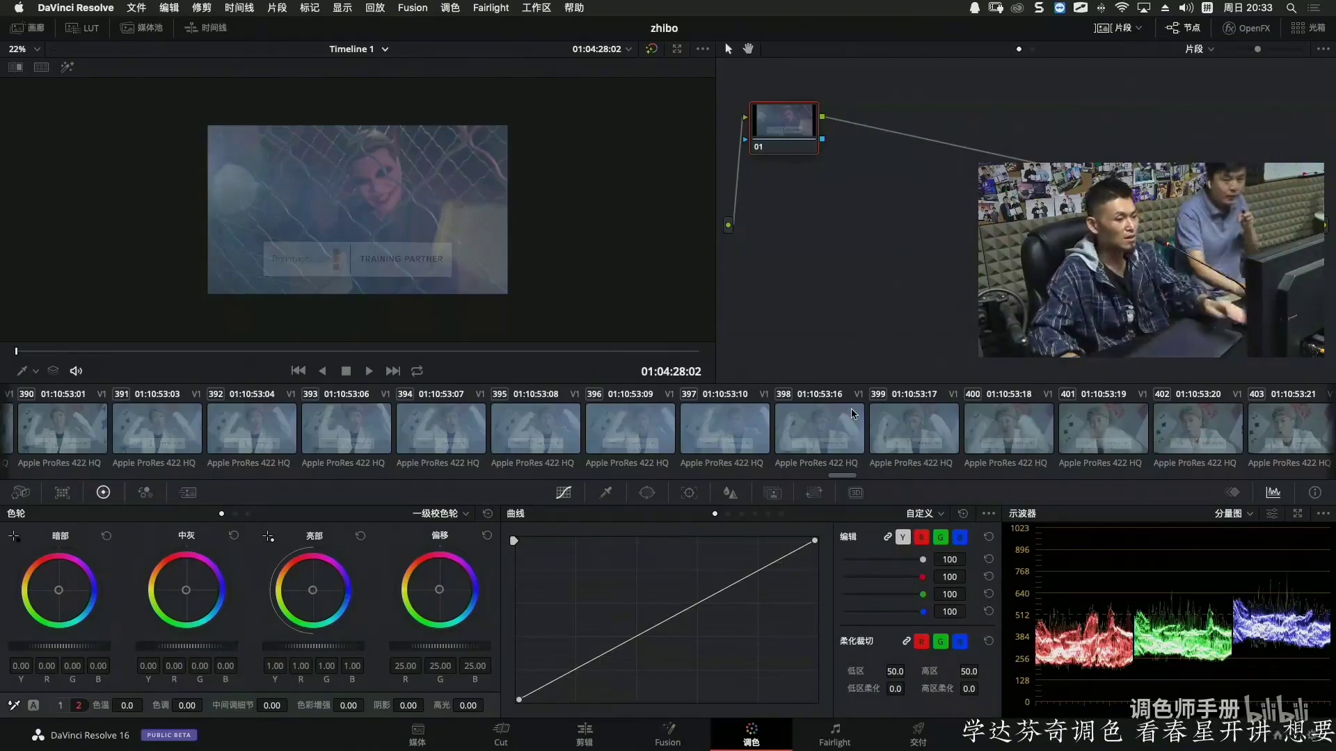
# On the Media page, remove all 629 zpc.mov subclips from Bin 1 and add the full zpc.mov.
pyautogui.click(417, 736)
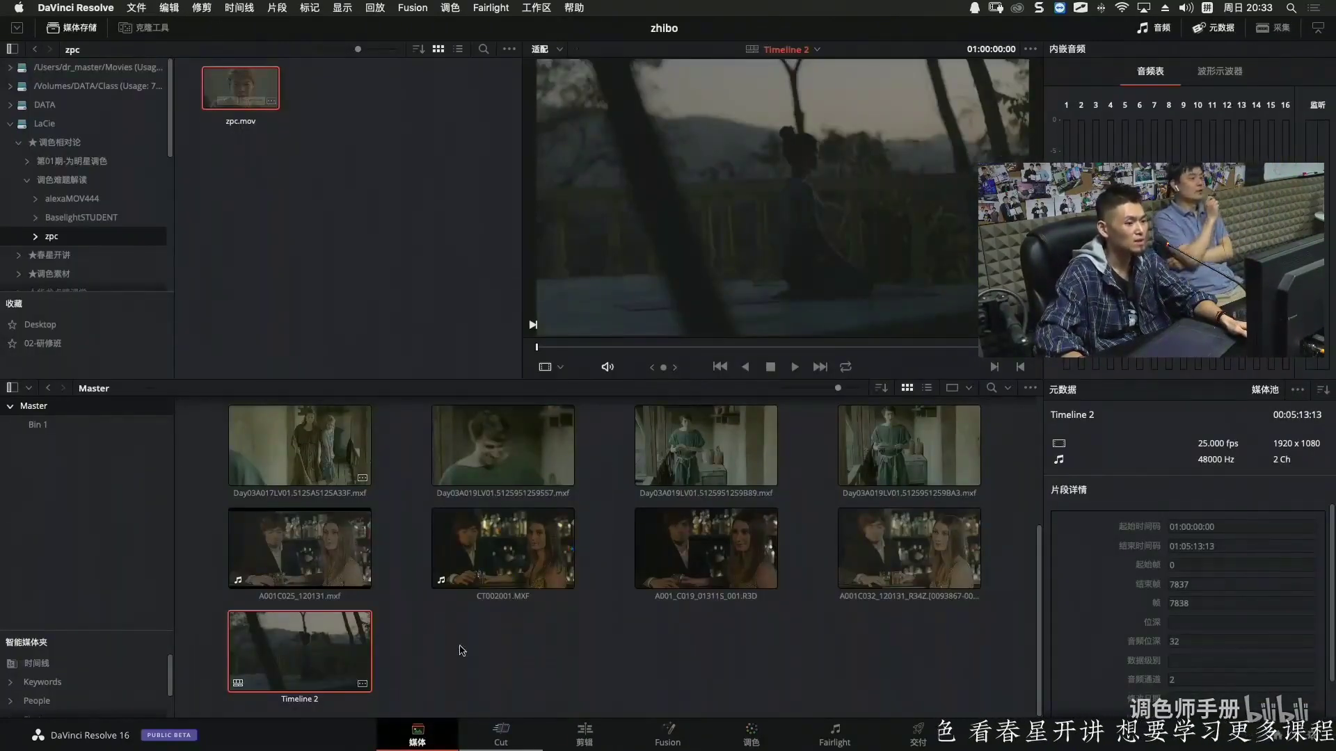
pyautogui.click(77, 428)
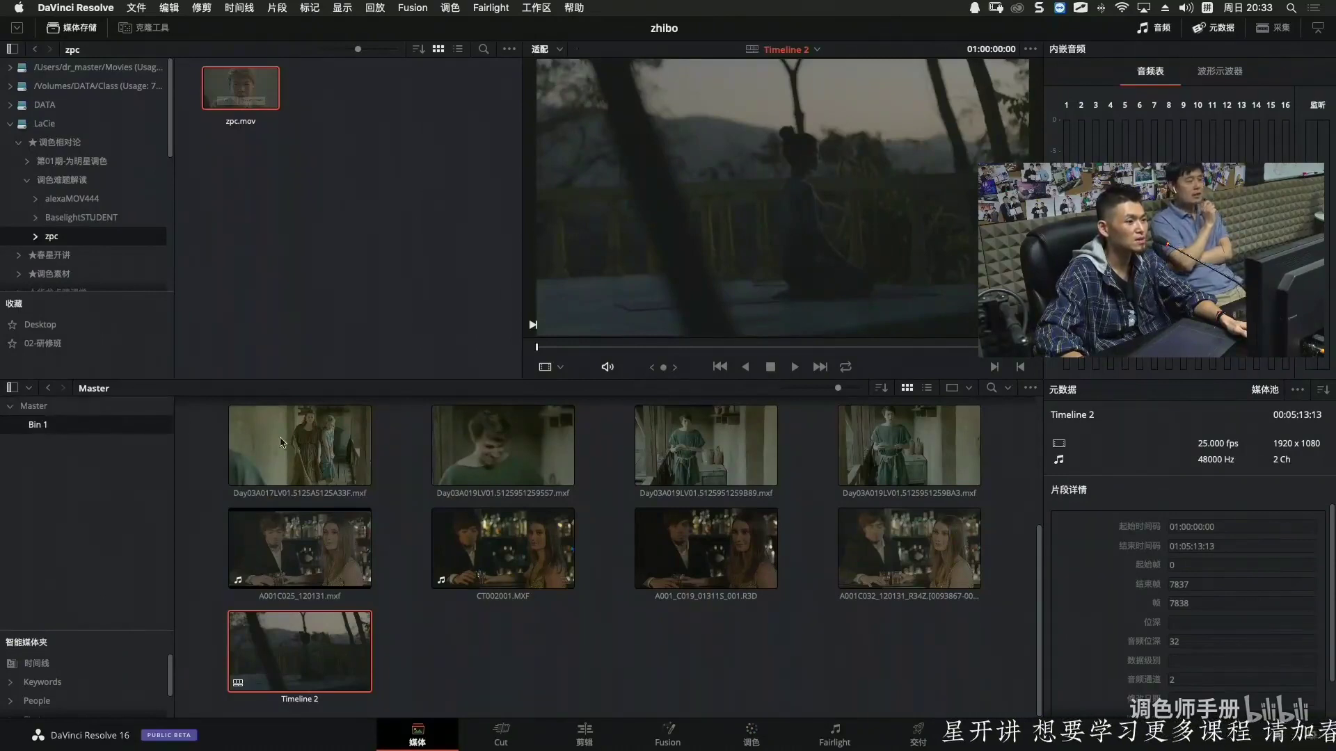
pyautogui.click(314, 426)
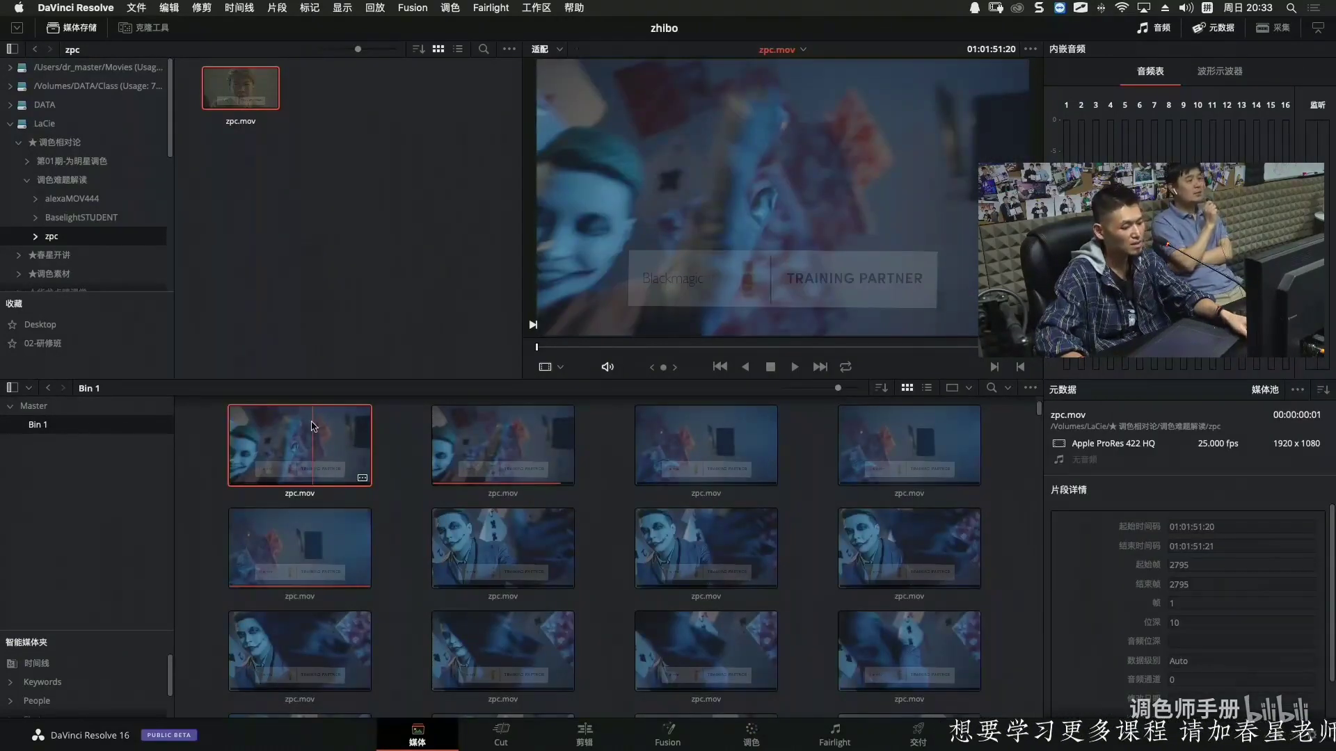
pyautogui.press('super+a')
pyautogui.press('BackSpace')
pyautogui.press('Return')
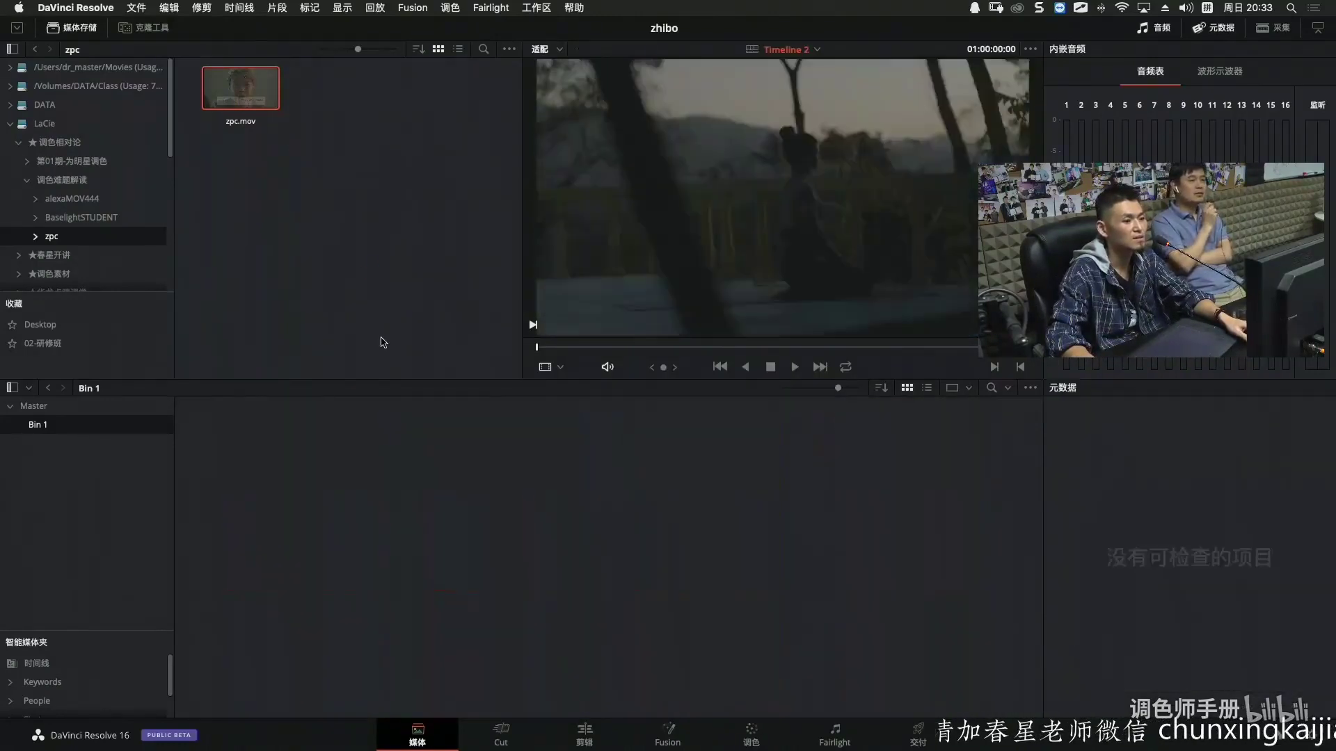
pyautogui.moveTo(238, 103); pyautogui.dragTo(292, 491)
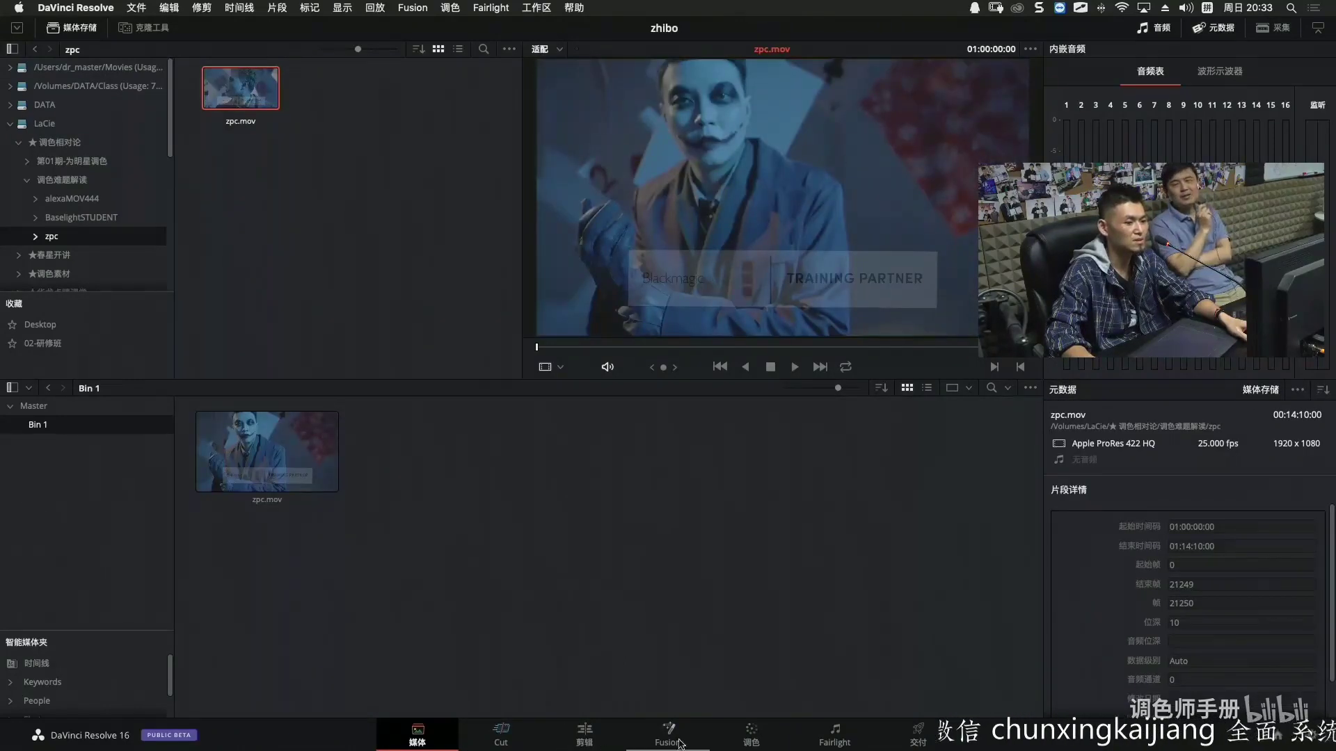
# Create Timeline 3 from zpc.mov and place the Edit page playhead near 01:00:28:02.
pyautogui.rightClick(299, 435)
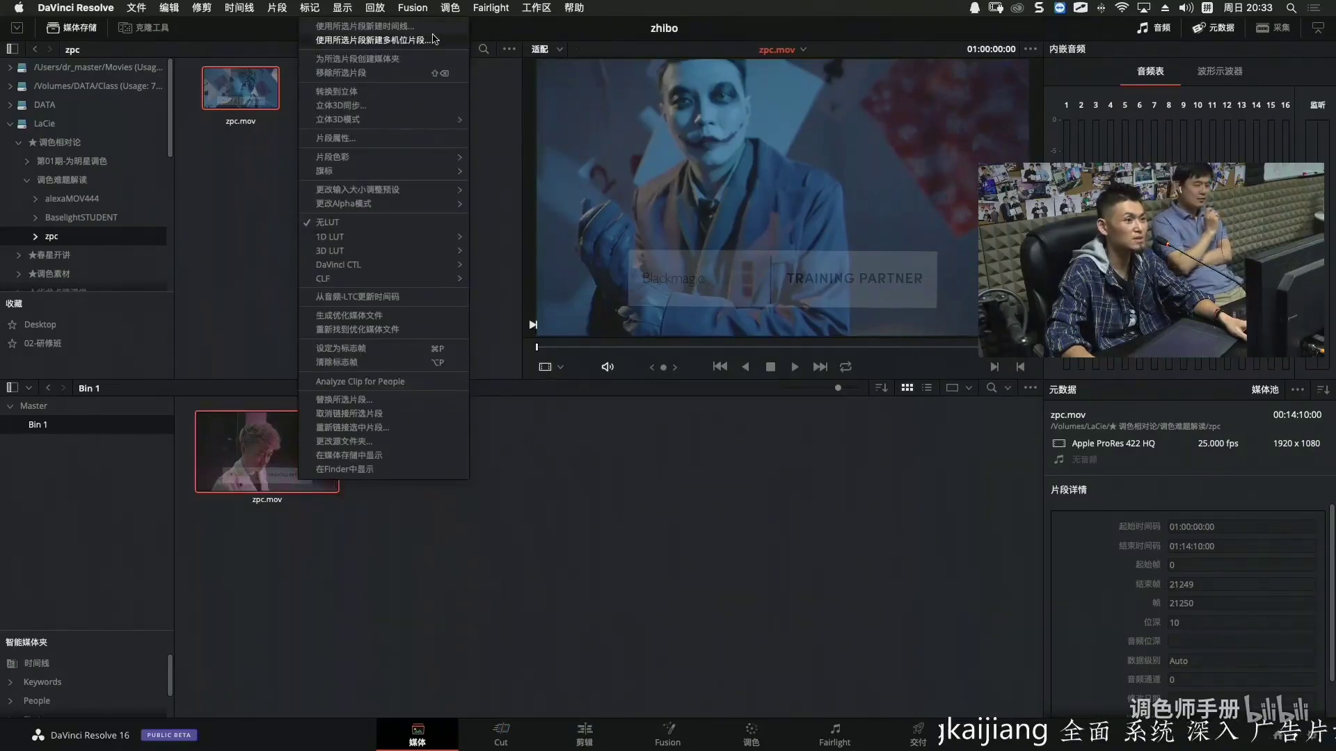
pyautogui.click(432, 38)
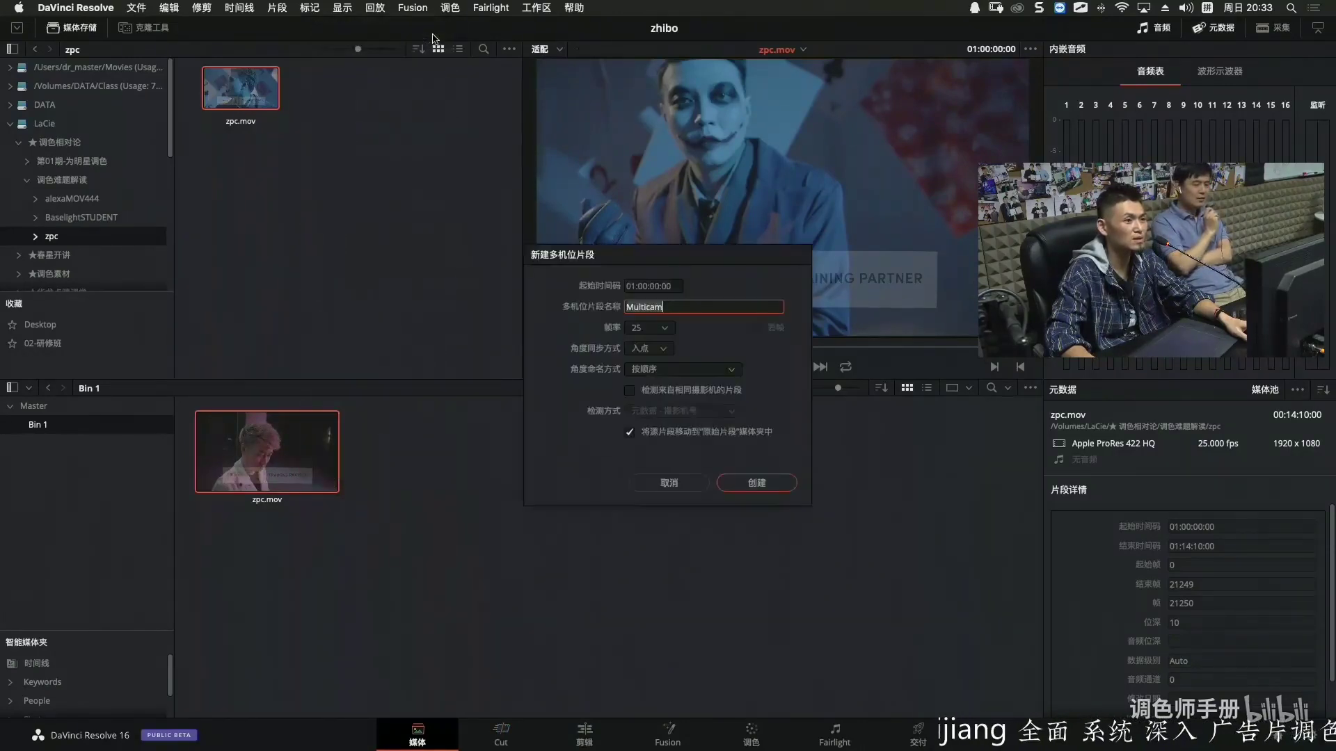
pyautogui.click(669, 483)
pyautogui.rightClick(288, 449)
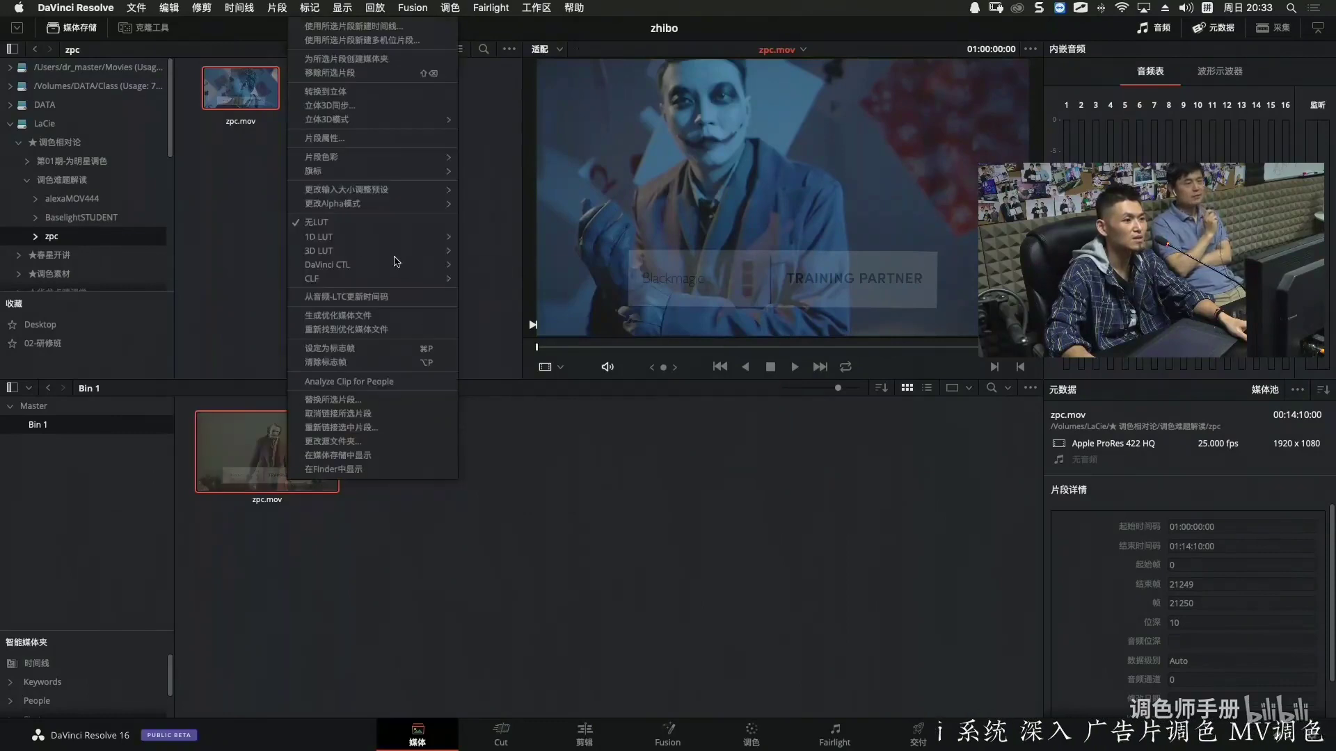
pyautogui.click(413, 27)
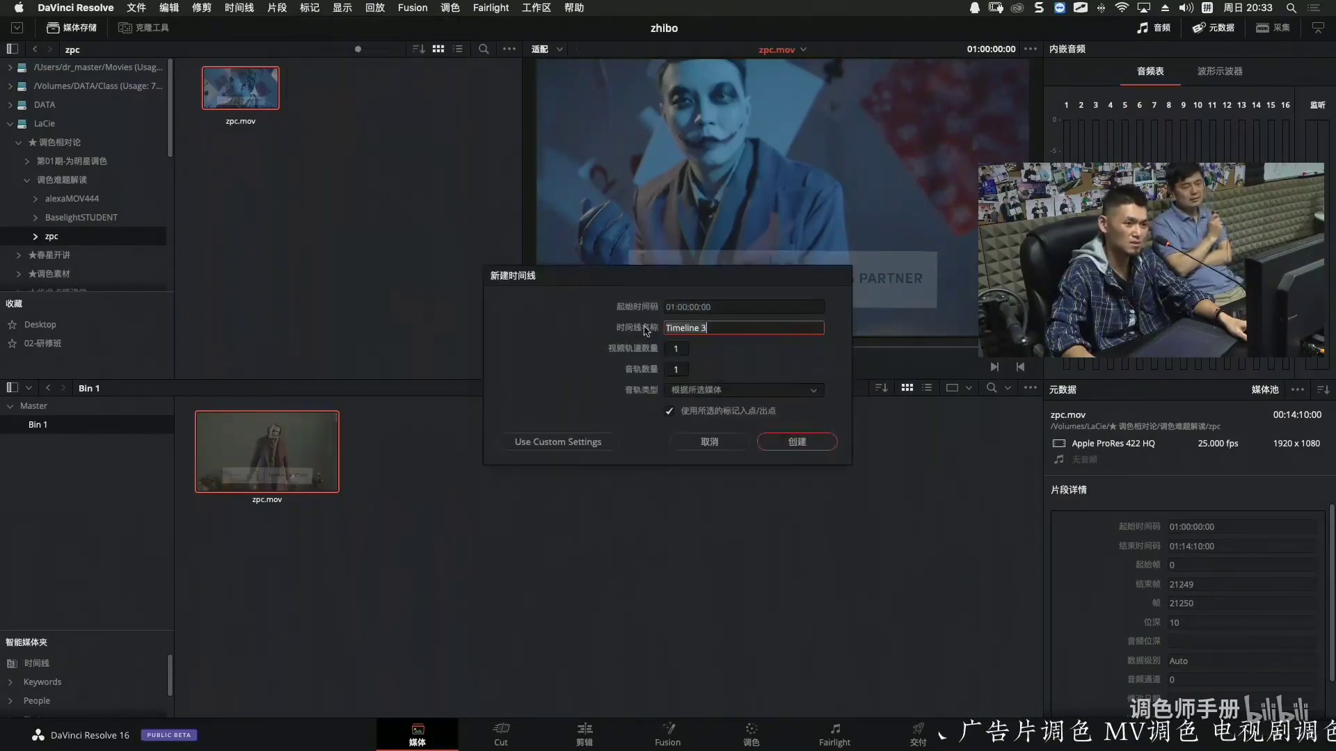
pyautogui.click(831, 441)
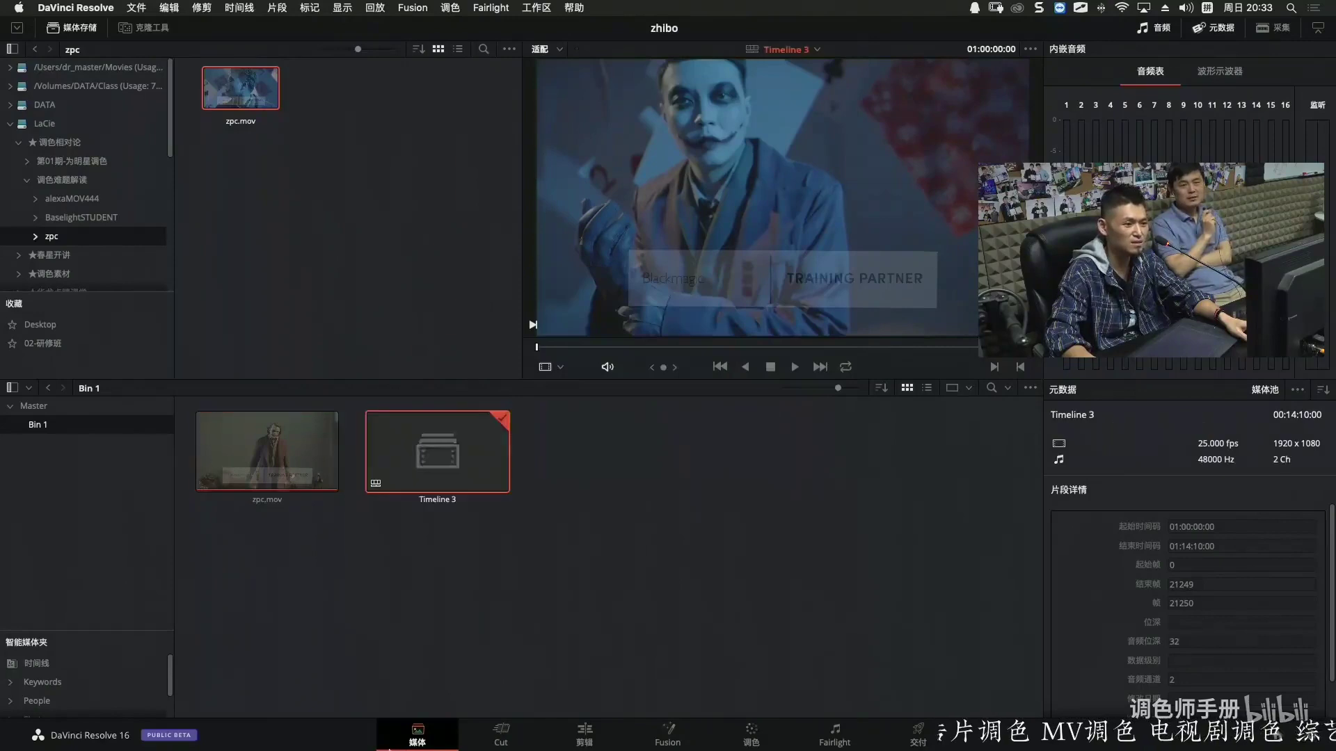
pyautogui.click(585, 737)
pyautogui.moveTo(523, 430); pyautogui.dragTo(1002, 440)
# Split zpc.mov at 01:00:28:02, 01:00:49:24 and the following shot change.
pyautogui.click(1142, 576)
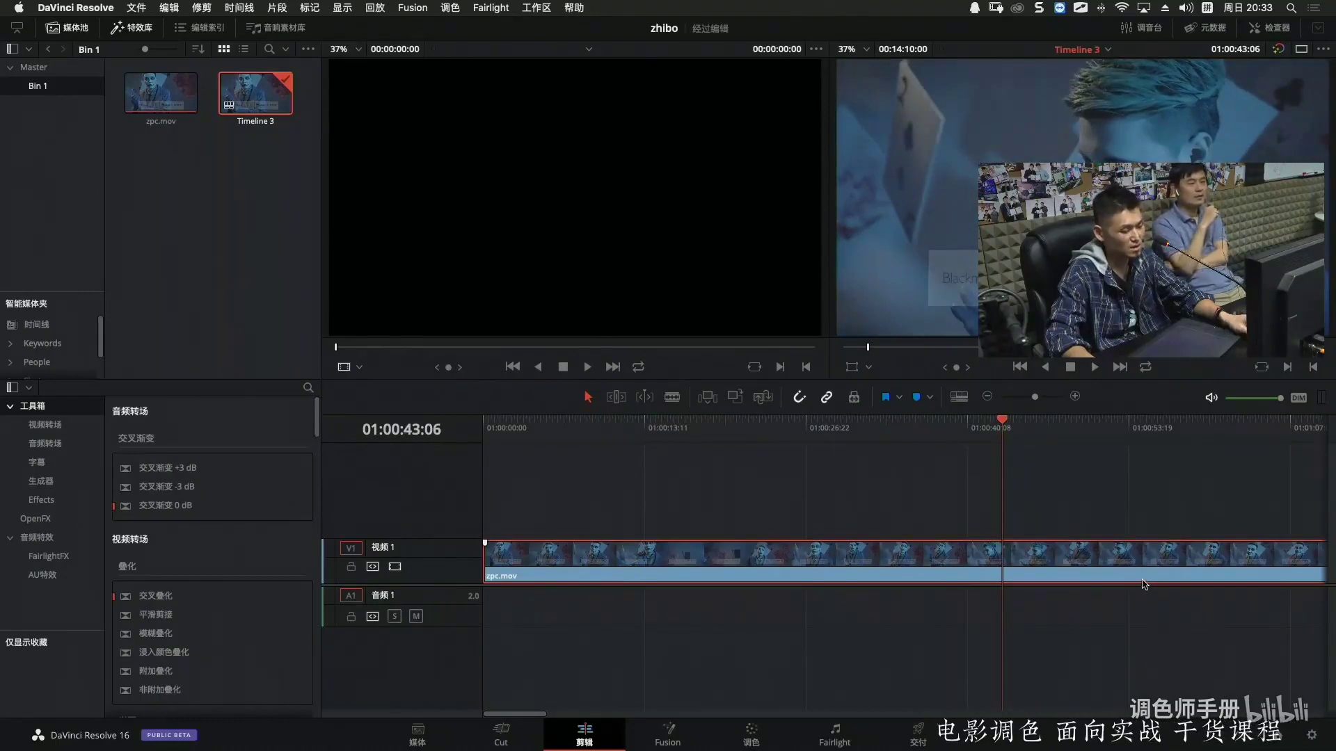
pyautogui.press('super+b')
pyautogui.moveTo(1015, 424); pyautogui.dragTo(1083, 444)
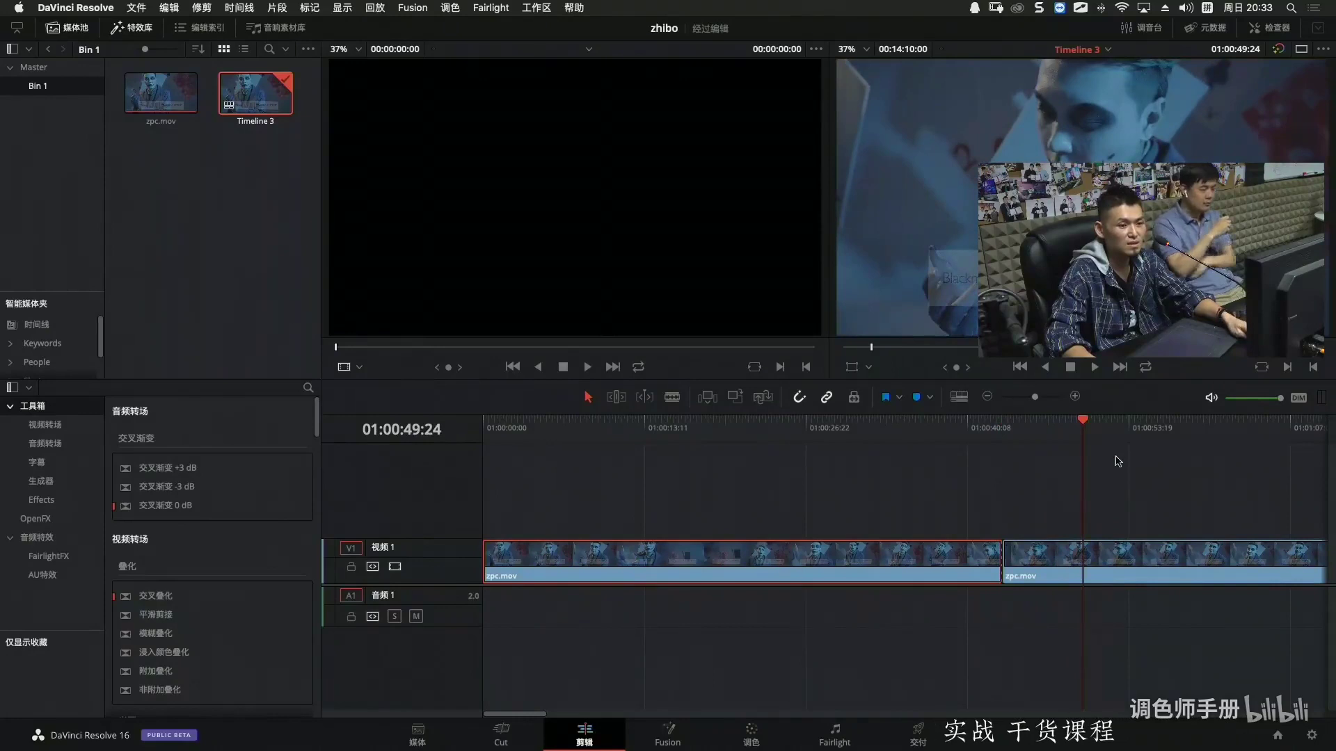
pyautogui.press('super+b')
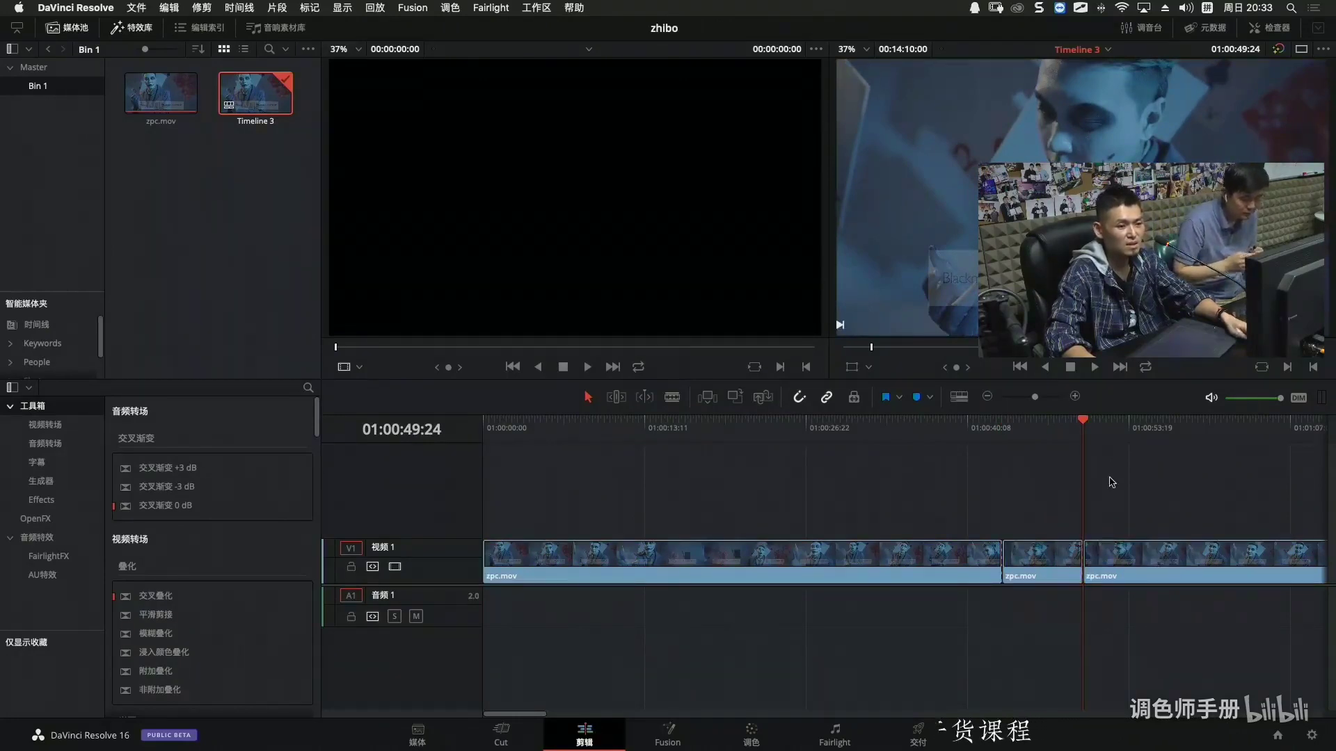
pyautogui.hotkey('shift', 'z')
pyautogui.moveTo(716, 426); pyautogui.dragTo(1084, 452)
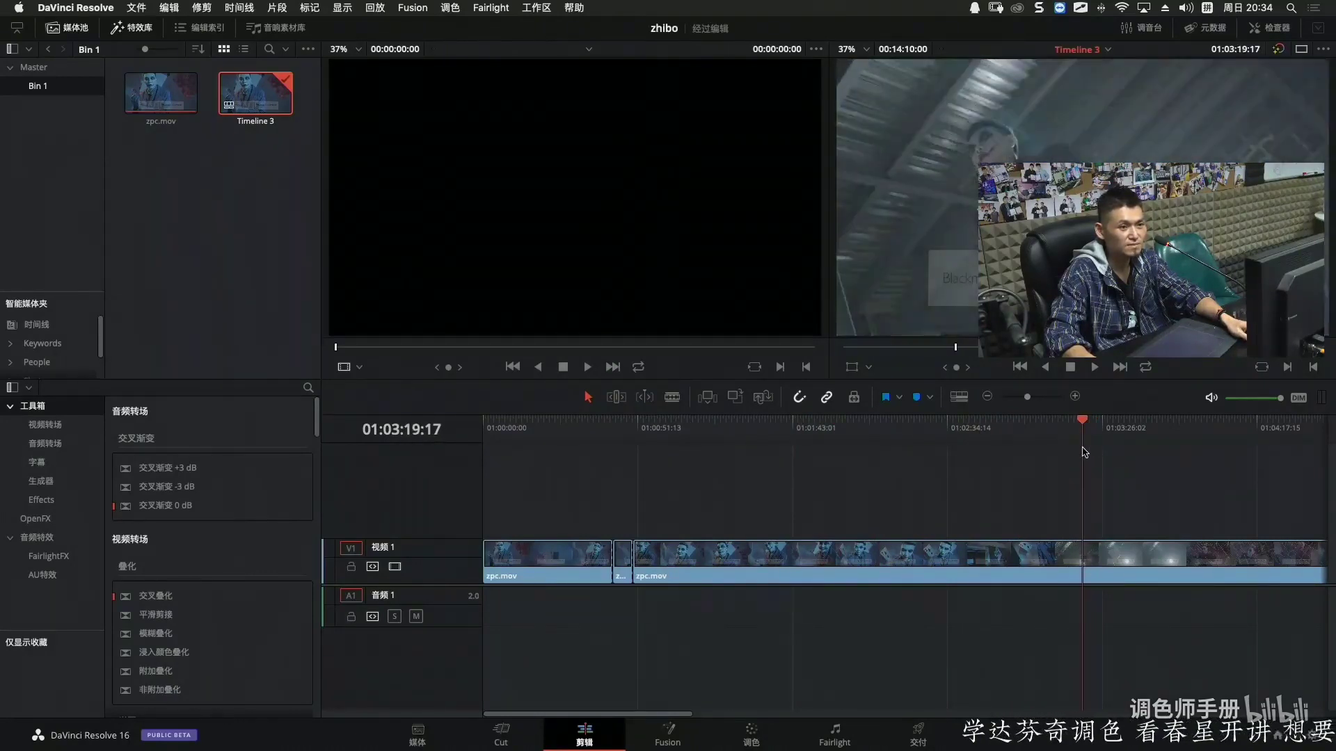
pyautogui.click(1134, 563)
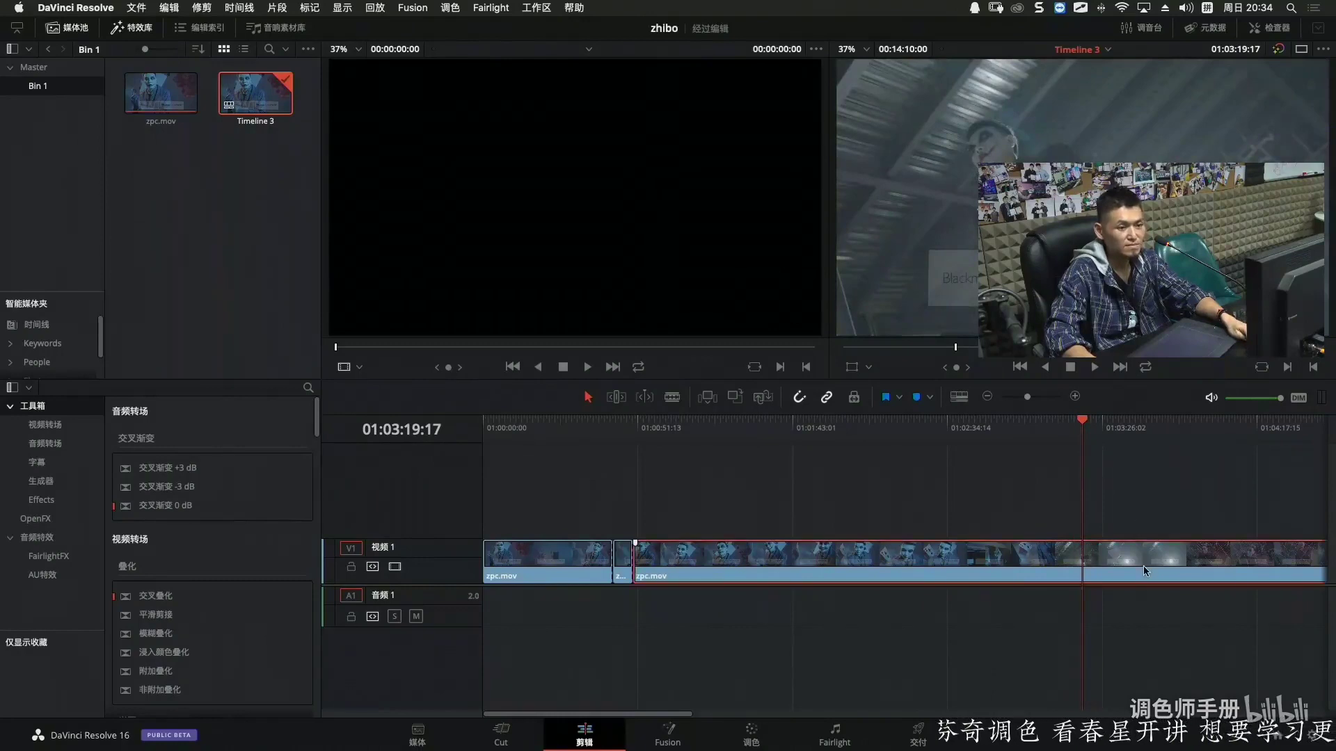
pyautogui.press('super+backslash')
# Cut zpc.mov at the next three shot changes, playing back to check one cut point.
pyautogui.moveTo(1094, 426)
pyautogui.mouseDown()
pyautogui.moveTo(1136, 427)
pyautogui.moveTo(1100, 442)
pyautogui.mouseUp()
pyautogui.click(1142, 548)
pyautogui.press('super+backslash')
pyautogui.moveTo(1109, 427); pyautogui.dragTo(1161, 433)
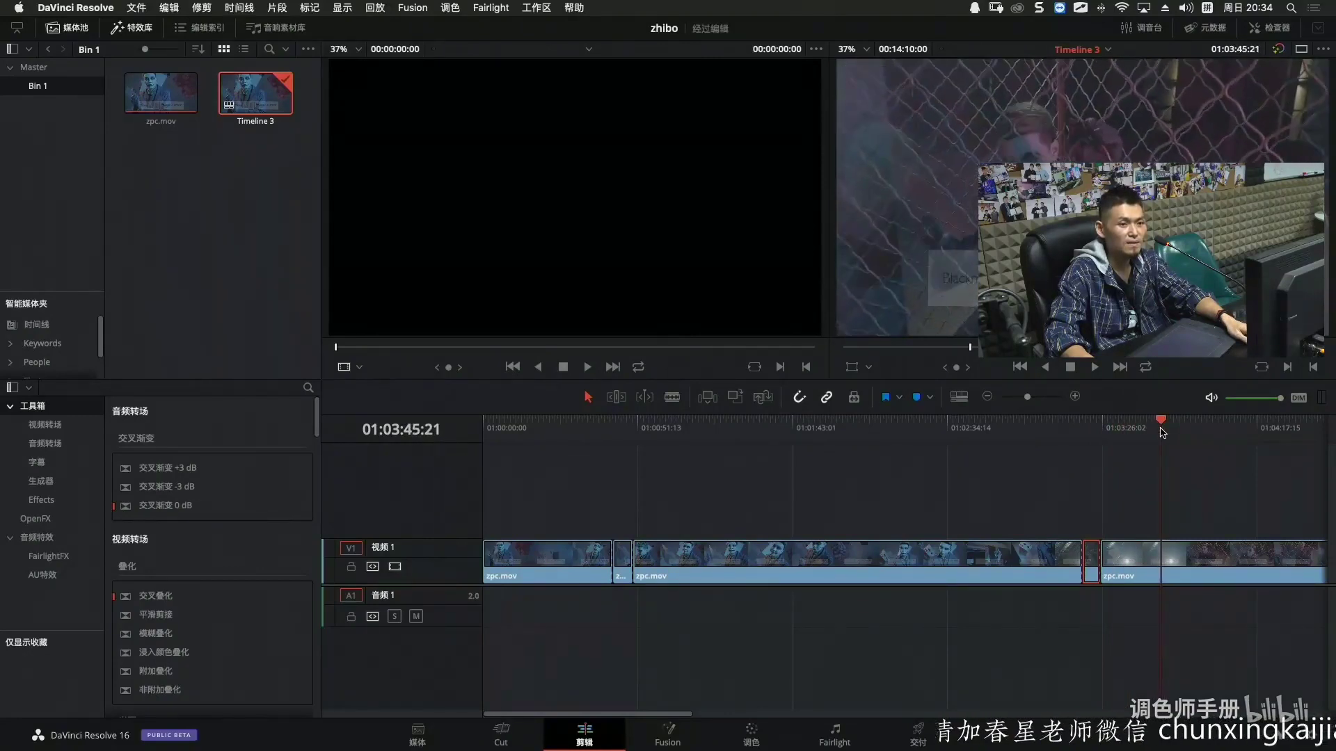
pyautogui.click(1222, 581)
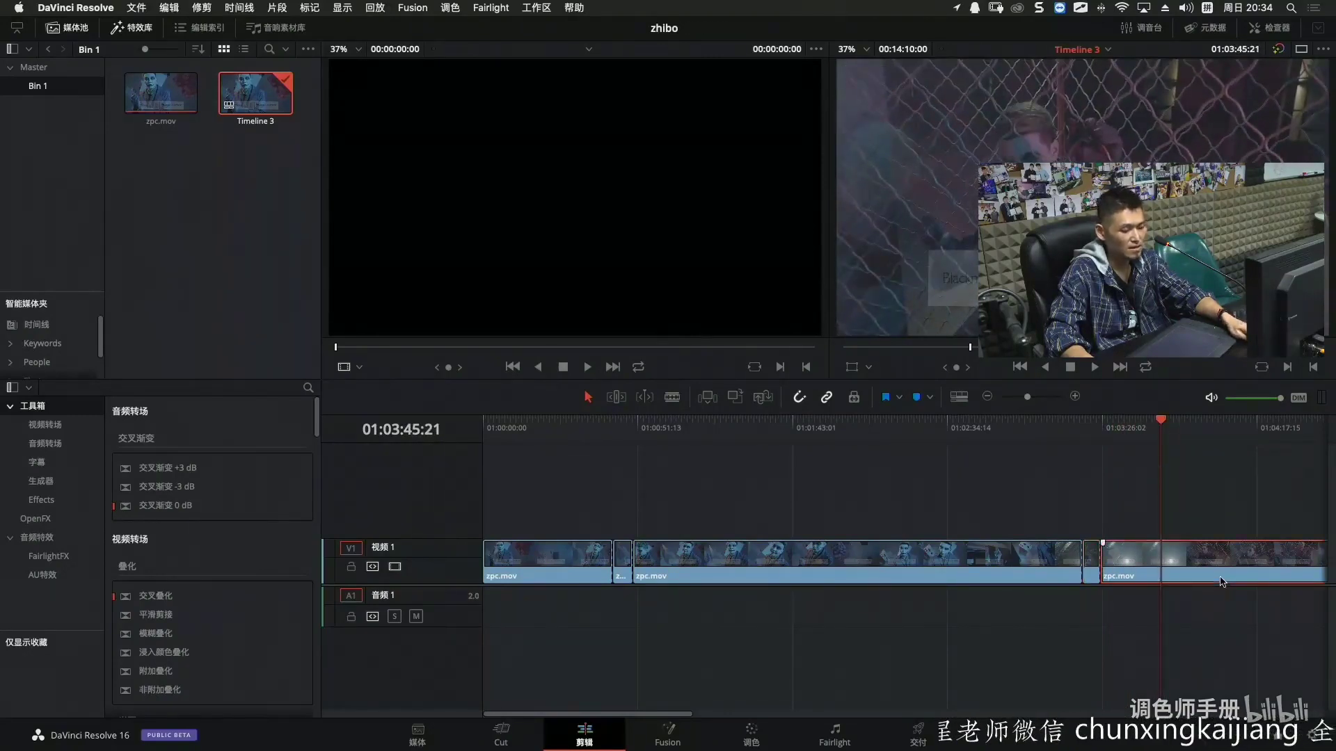
pyautogui.press('super+b')
pyautogui.moveTo(1171, 434); pyautogui.dragTo(1217, 438)
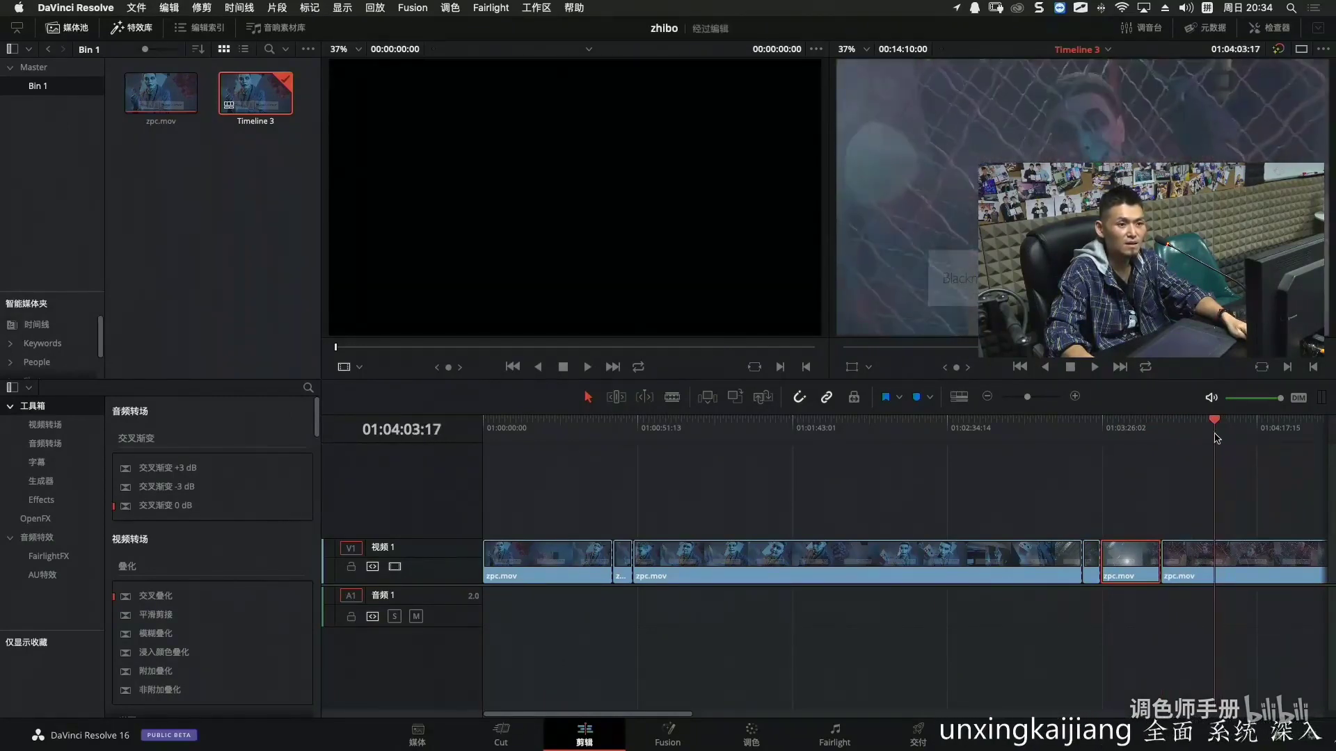
pyautogui.press('space')
pyautogui.press('space')
pyautogui.click(1258, 568)
pyautogui.press('super+backslash')
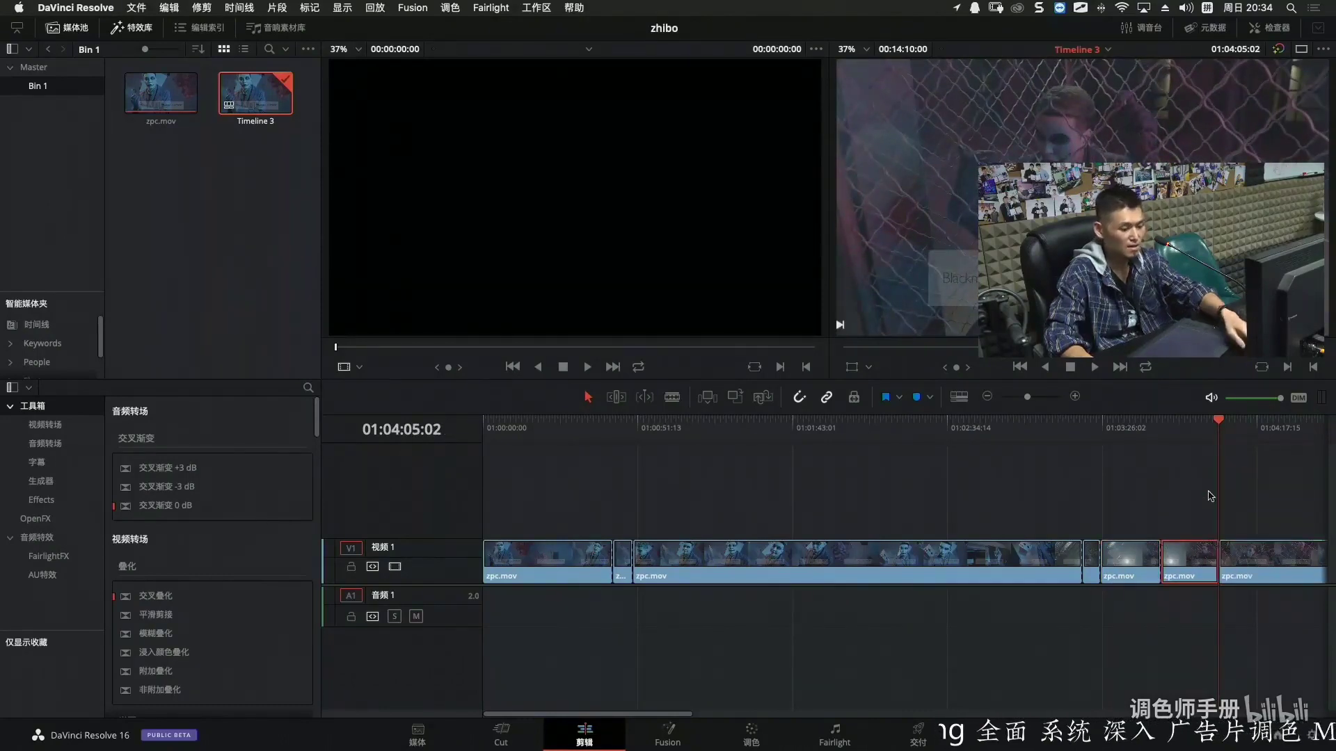
# Zoom the timeline out and cut at further shot changes, including 01:06:25:00 and 01:08:04:04.
pyautogui.press('super+minus')
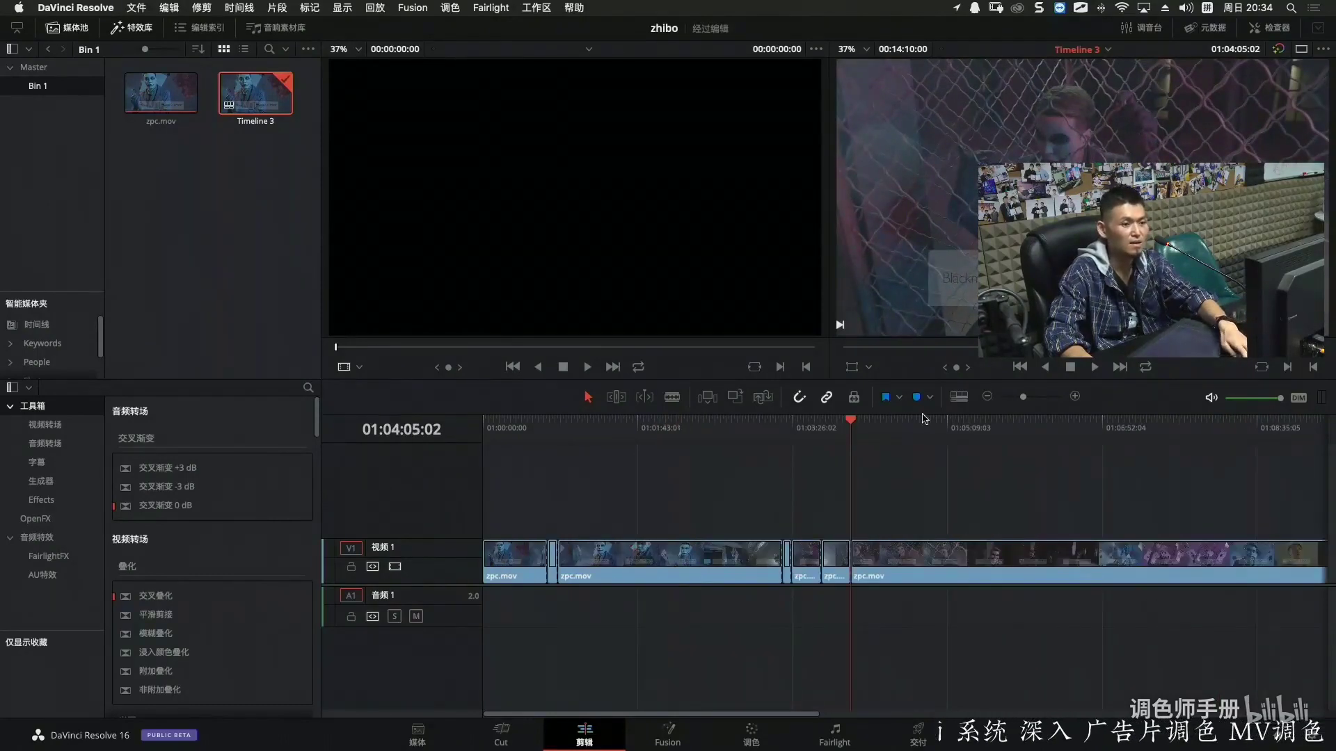
pyautogui.moveTo(983, 420); pyautogui.dragTo(1041, 426)
pyautogui.click(1127, 569)
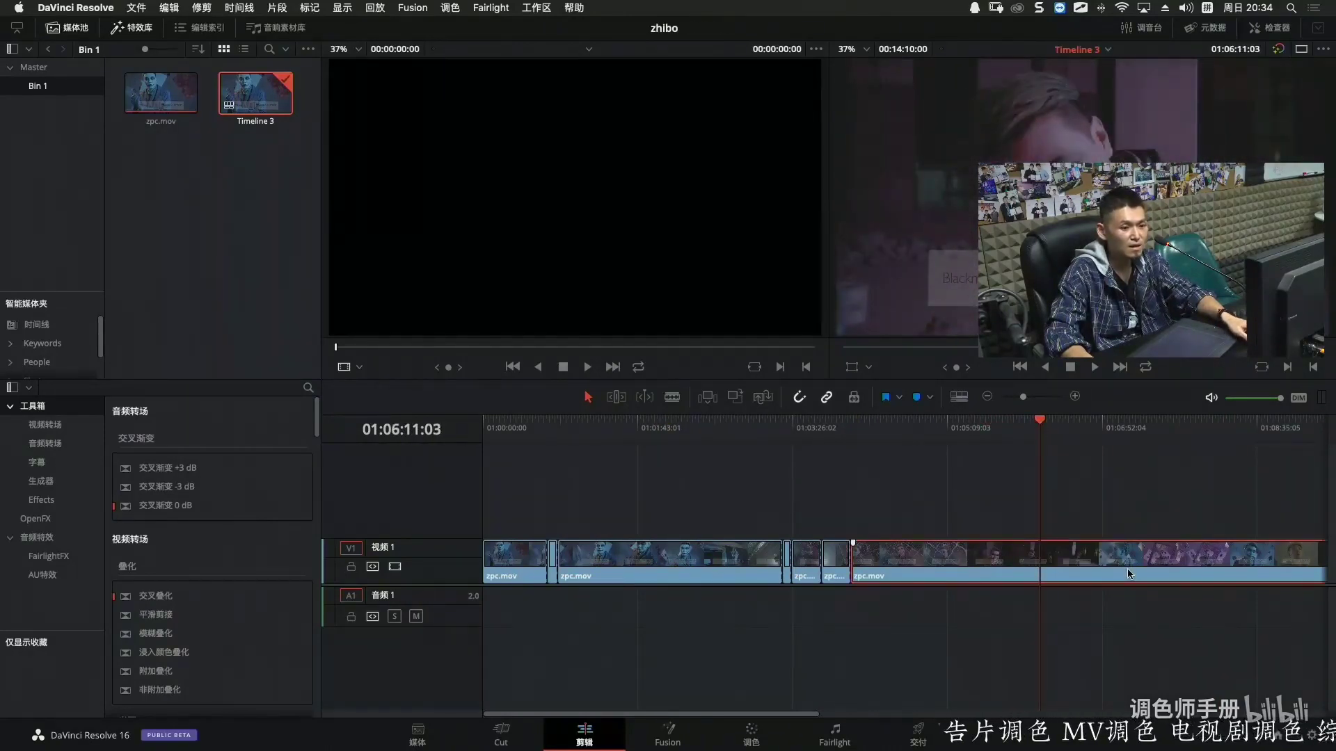
pyautogui.press('super+backslash')
pyautogui.moveTo(1057, 425); pyautogui.dragTo(1064, 425)
pyautogui.click(1139, 565)
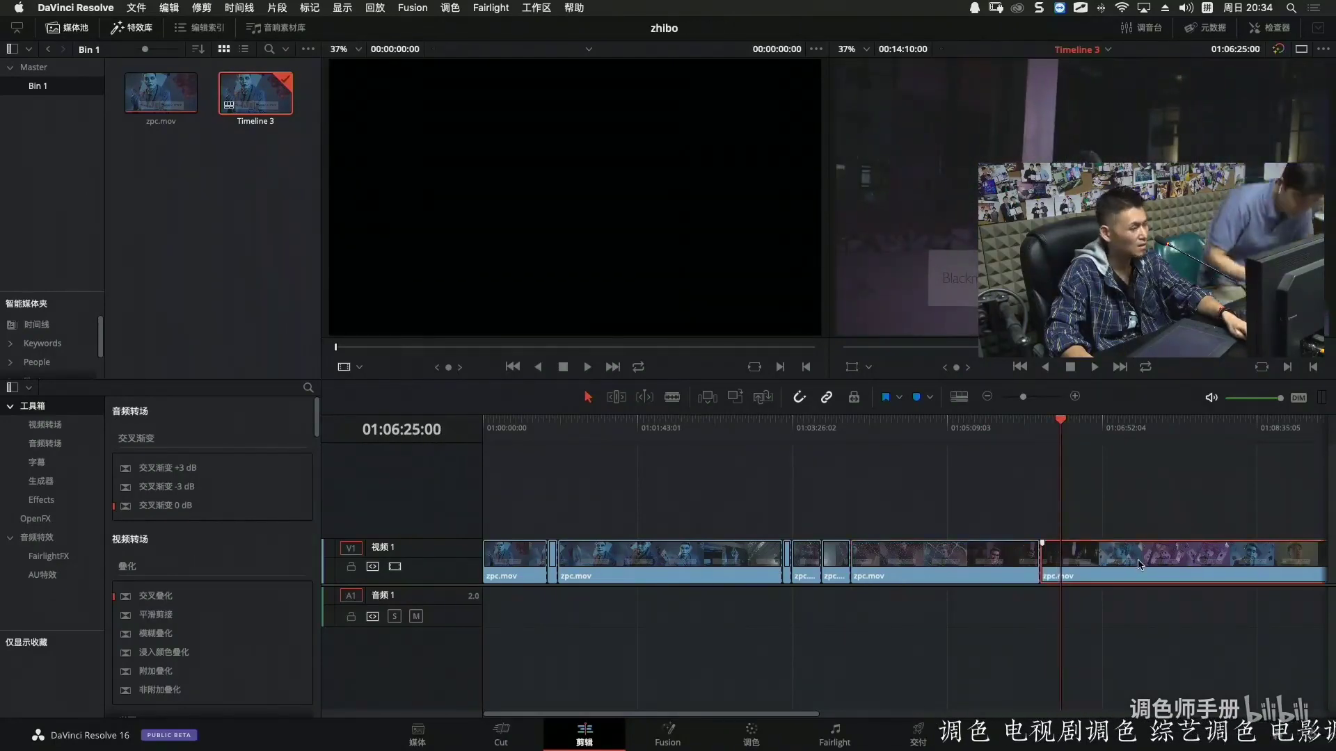
pyautogui.press('super+backslash')
pyautogui.moveTo(1108, 426); pyautogui.dragTo(1210, 435)
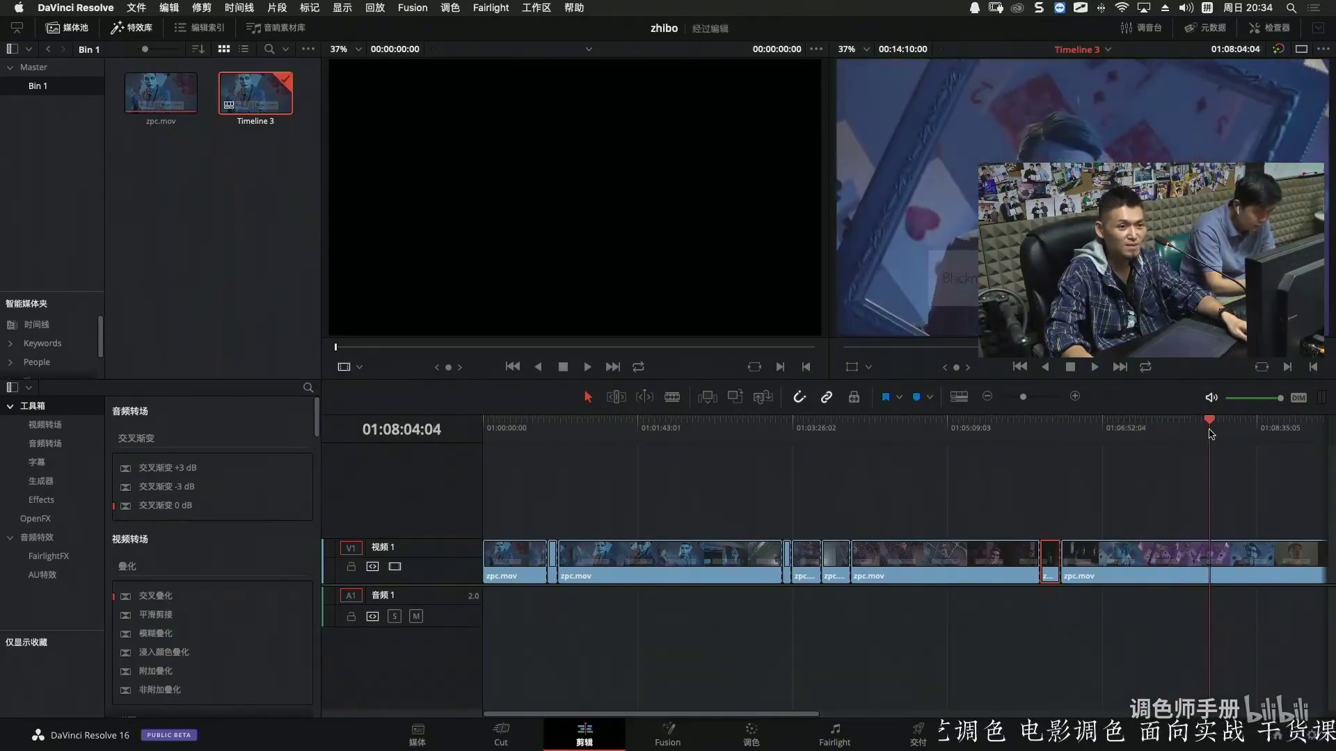
pyautogui.click(1275, 559)
pyautogui.press('super+backslash')
# Cut the clip at 01:08:27:20 and at the shot change near 01:09:03.
pyautogui.click(1227, 423)
pyautogui.moveTo(1229, 424); pyautogui.dragTo(1249, 426)
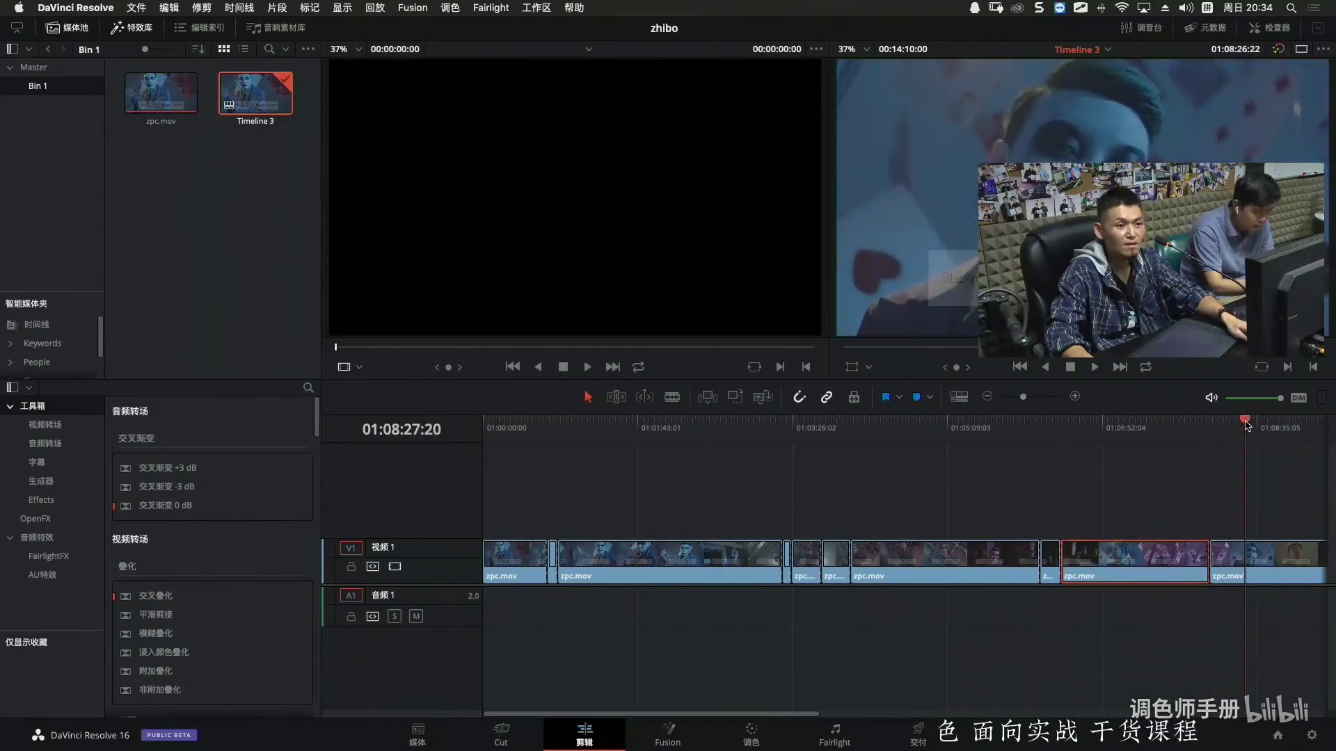
pyautogui.click(1292, 562)
pyautogui.press('super+backslash')
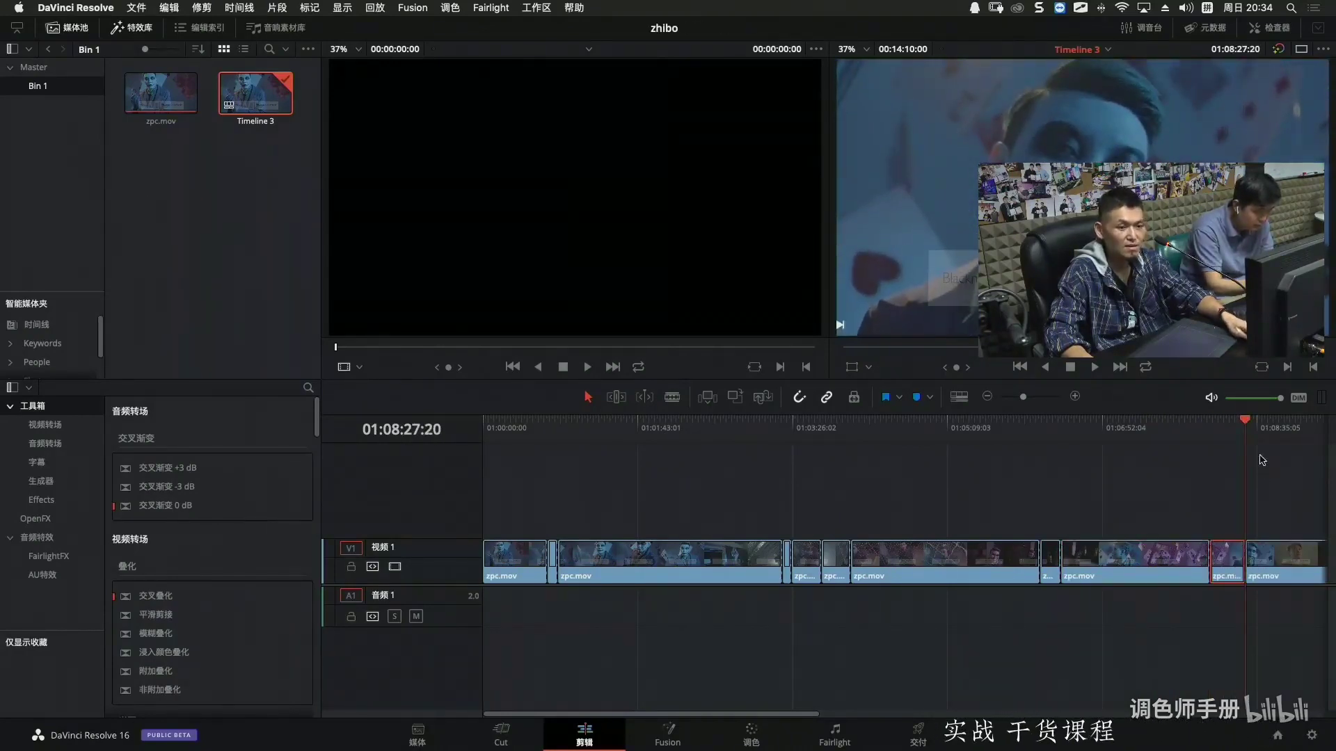
pyautogui.moveTo(1256, 435); pyautogui.dragTo(1287, 421)
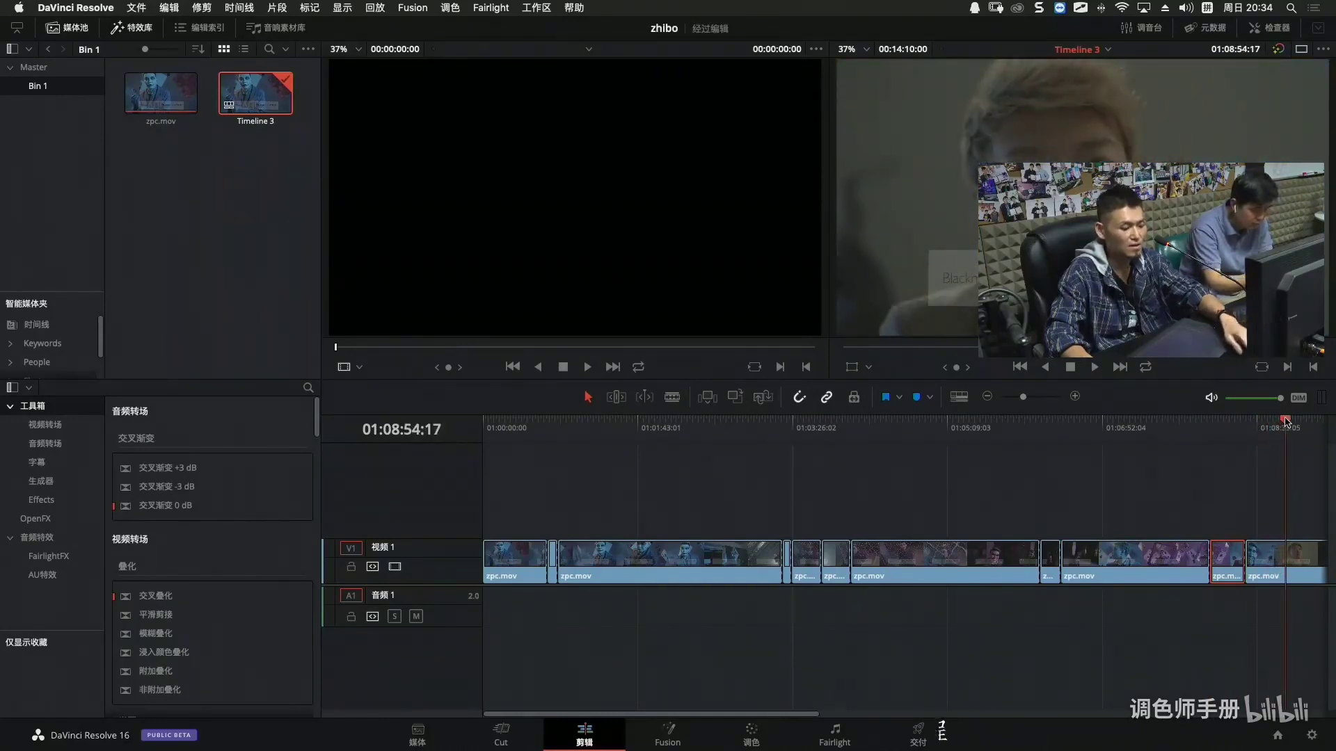
pyautogui.press('super+minus')
pyautogui.moveTo(882, 421); pyautogui.dragTo(892, 426)
pyautogui.click(977, 561)
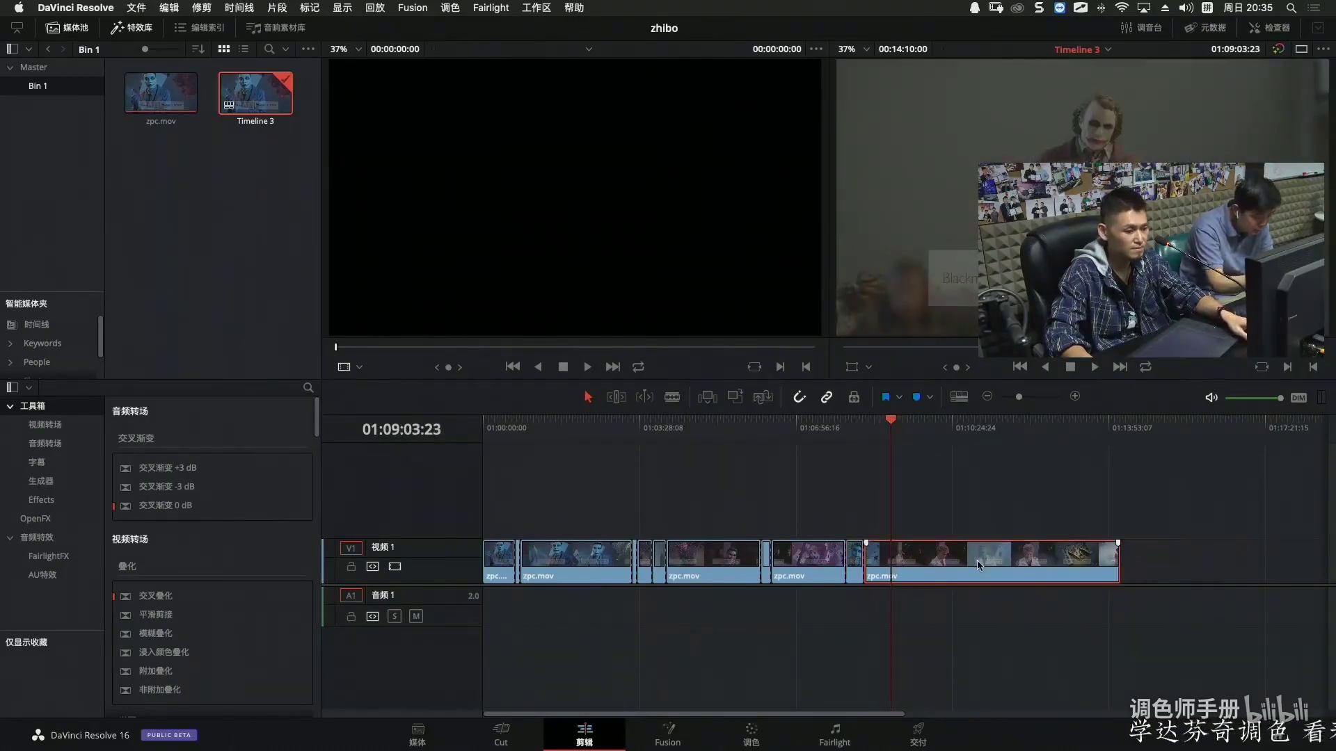
pyautogui.press('super+b')
# Review the footage around 01:09 frame by frame to locate the next shot change.
pyautogui.moveTo(894, 423); pyautogui.dragTo(906, 426)
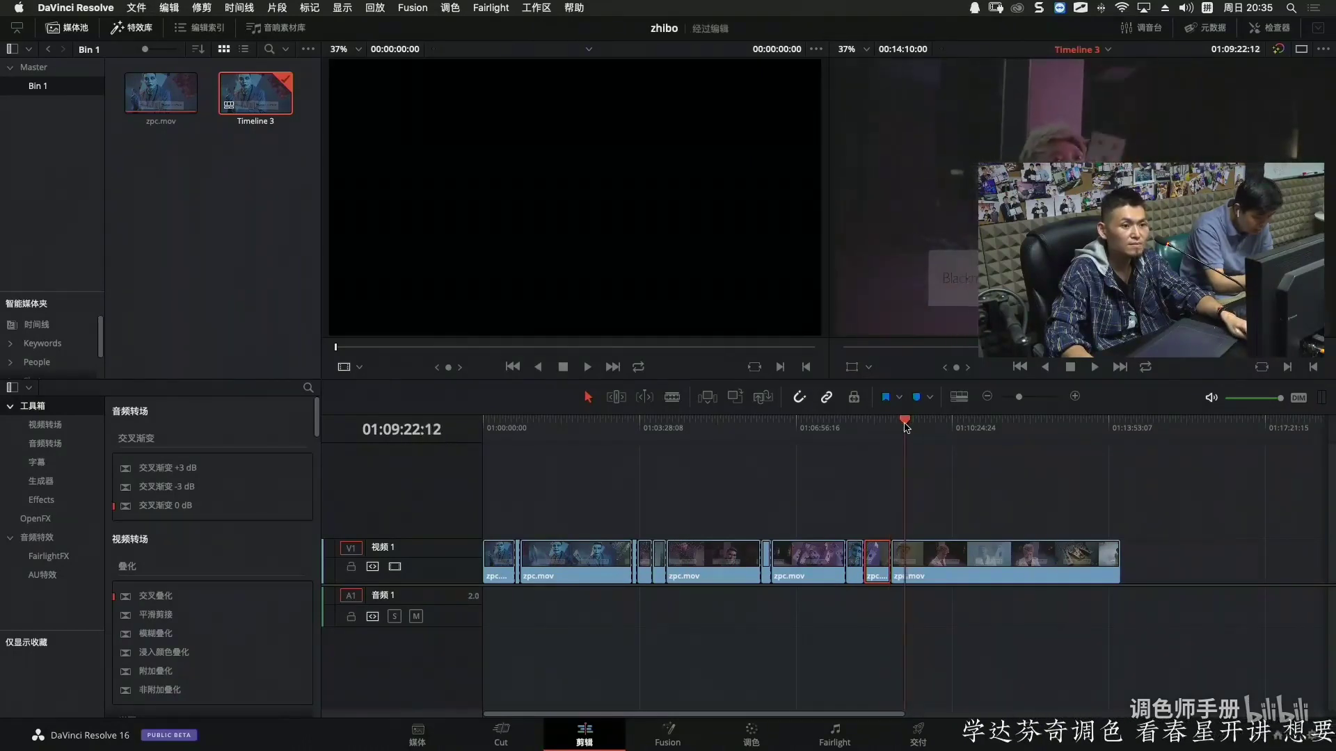
pyautogui.press('Up')
pyautogui.press('space')
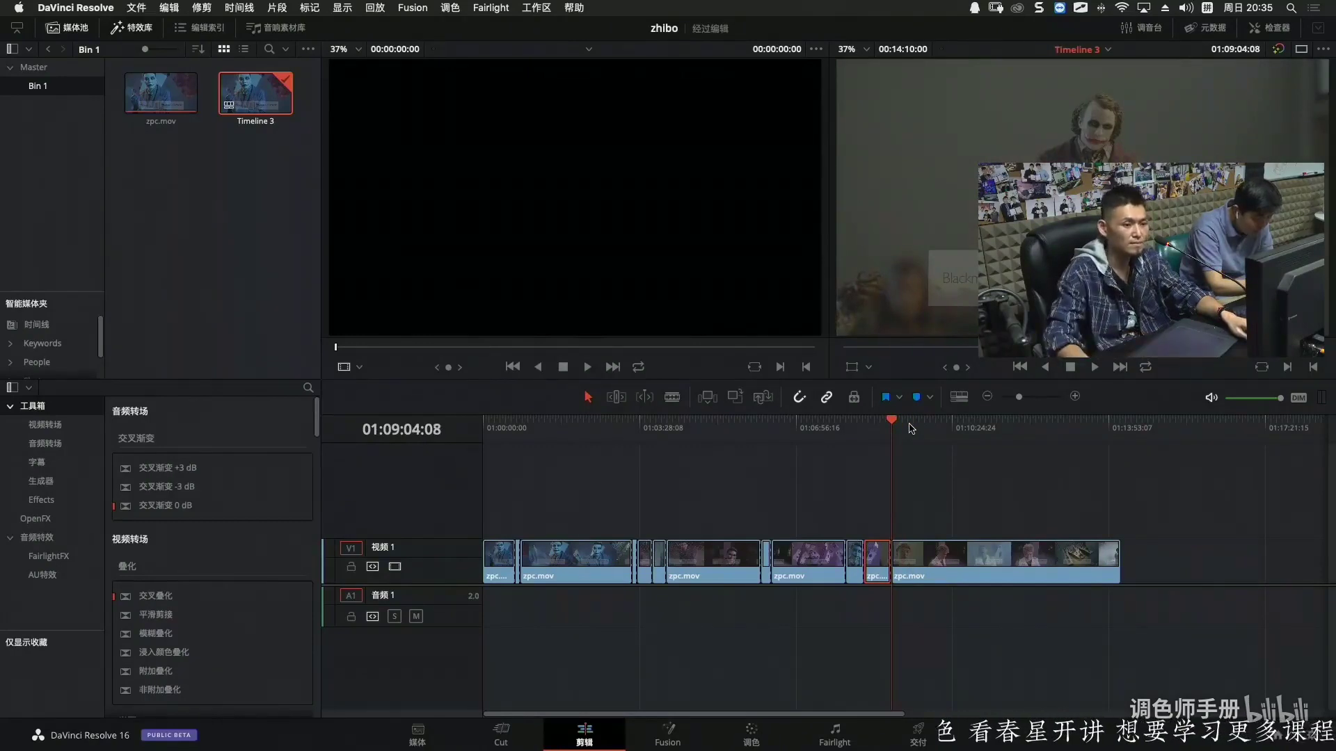
pyautogui.click(969, 580)
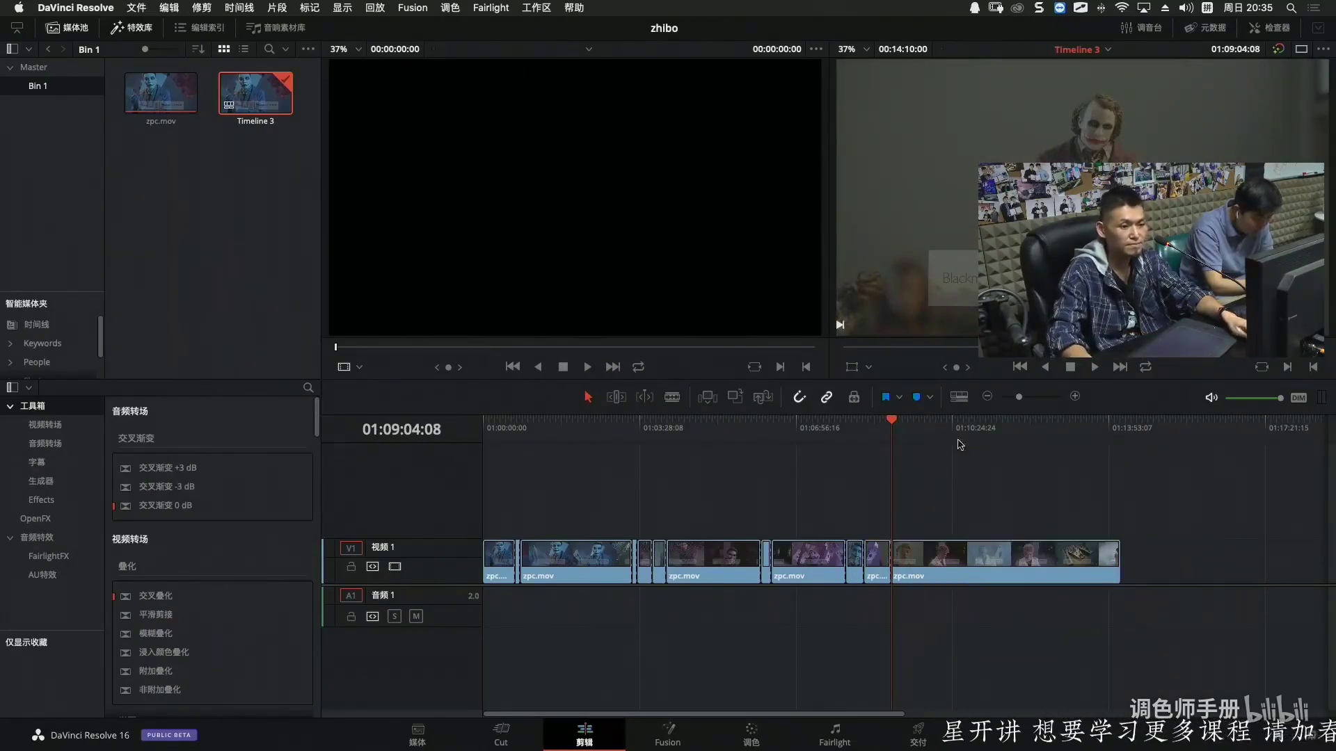
pyautogui.click(933, 422)
pyautogui.moveTo(933, 423); pyautogui.dragTo(905, 430)
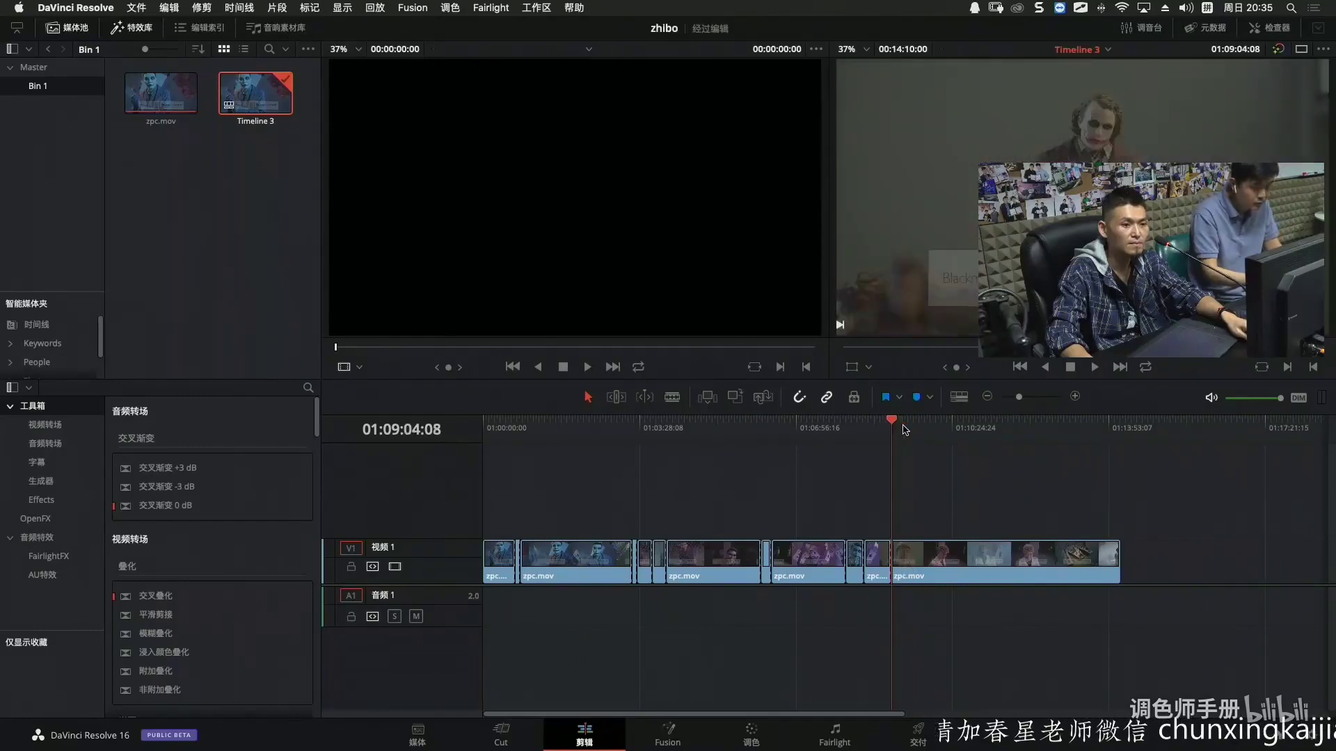
pyautogui.press('Right')
pyautogui.press('Right')
pyautogui.press('Right')
pyautogui.hotkey('shift', 'Right')
pyautogui.hotkey('shift', 'Right')
pyautogui.hotkey('shift', 'Right')
pyautogui.hotkey('shift', 'Right')
pyautogui.hotkey('shift', 'Right')
pyautogui.hotkey('shift', 'Right')
pyautogui.hotkey('shift', 'Right')
pyautogui.click(962, 500)
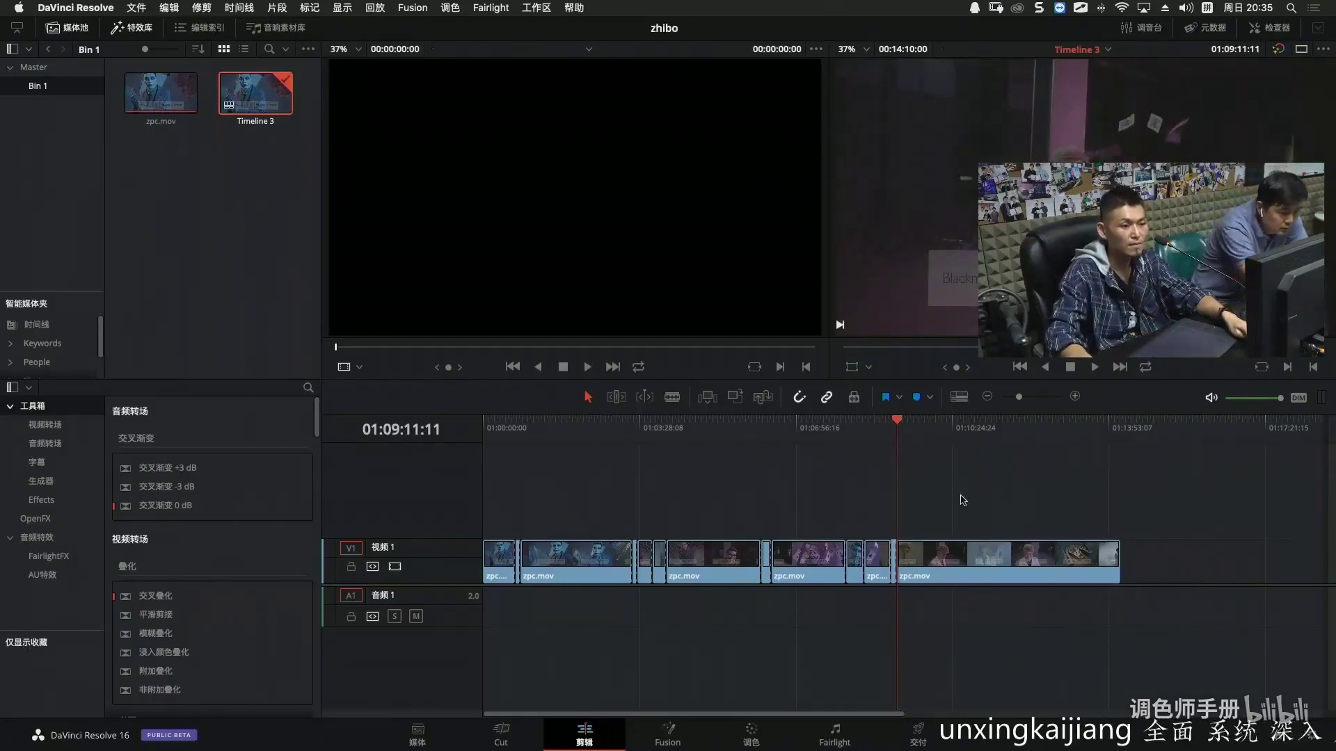
# Cut the clip at 01:09:36:09, then move ahead to 01:12:42:16 for the next cut.
pyautogui.click(913, 421)
pyautogui.moveTo(913, 422); pyautogui.dragTo(915, 422)
pyautogui.click(945, 562)
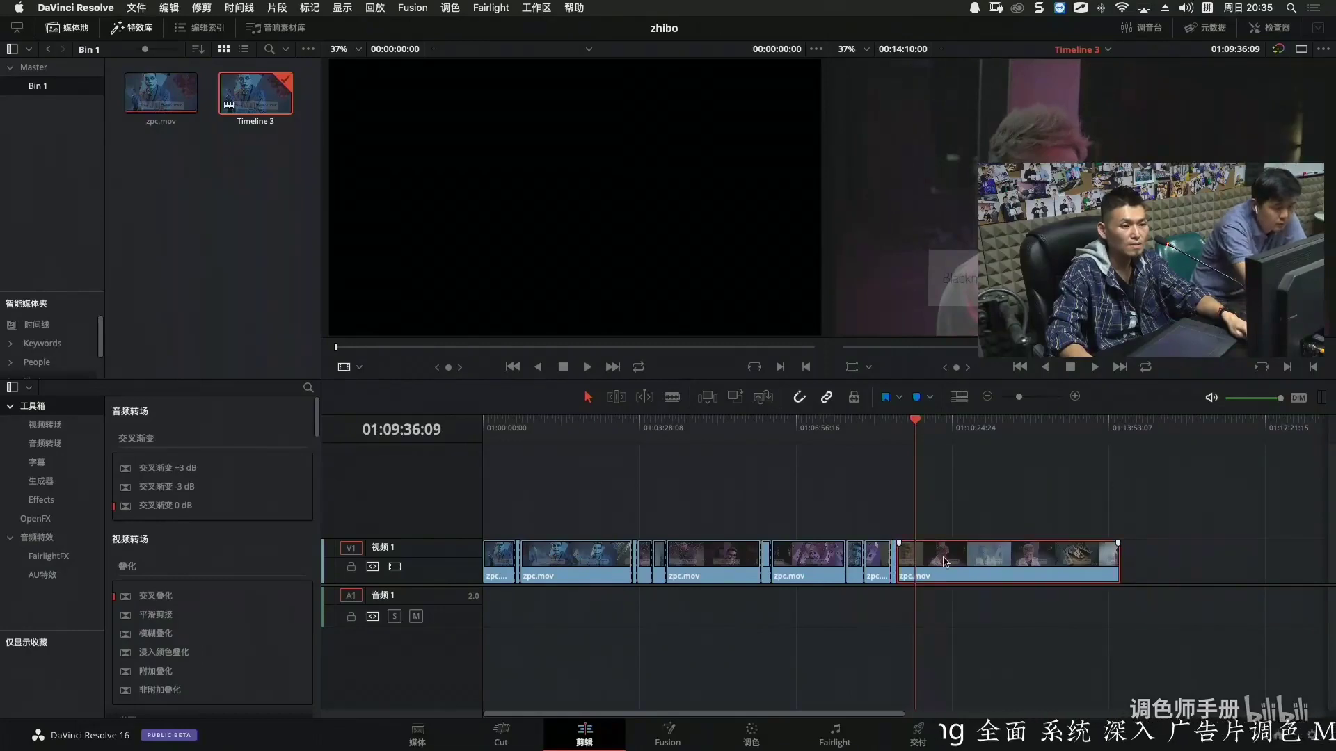
pyautogui.press('super+b')
pyautogui.click(1055, 421)
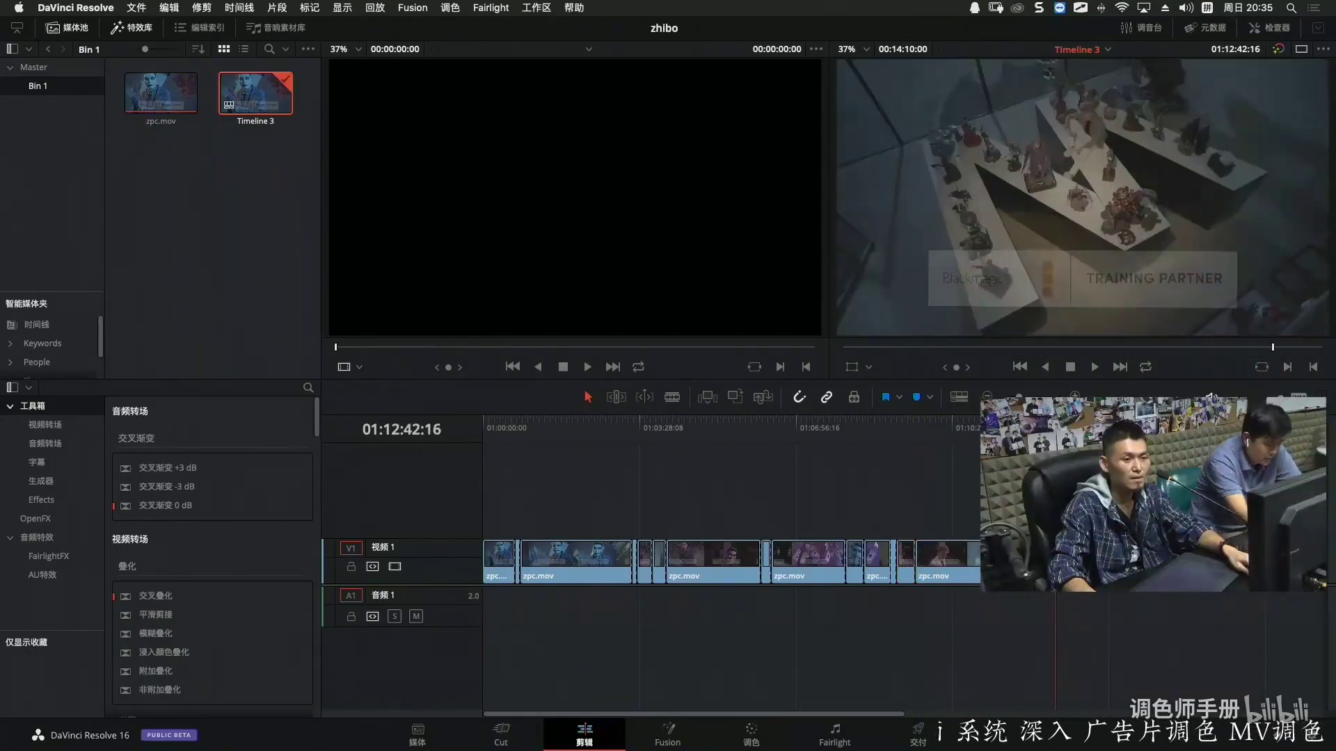
pyautogui.click(946, 562)
pyautogui.moveTo(1054, 421)
pyautogui.mouseDown()
pyautogui.moveTo(1086, 422)
pyautogui.moveTo(1055, 422)
pyautogui.mouseUp()
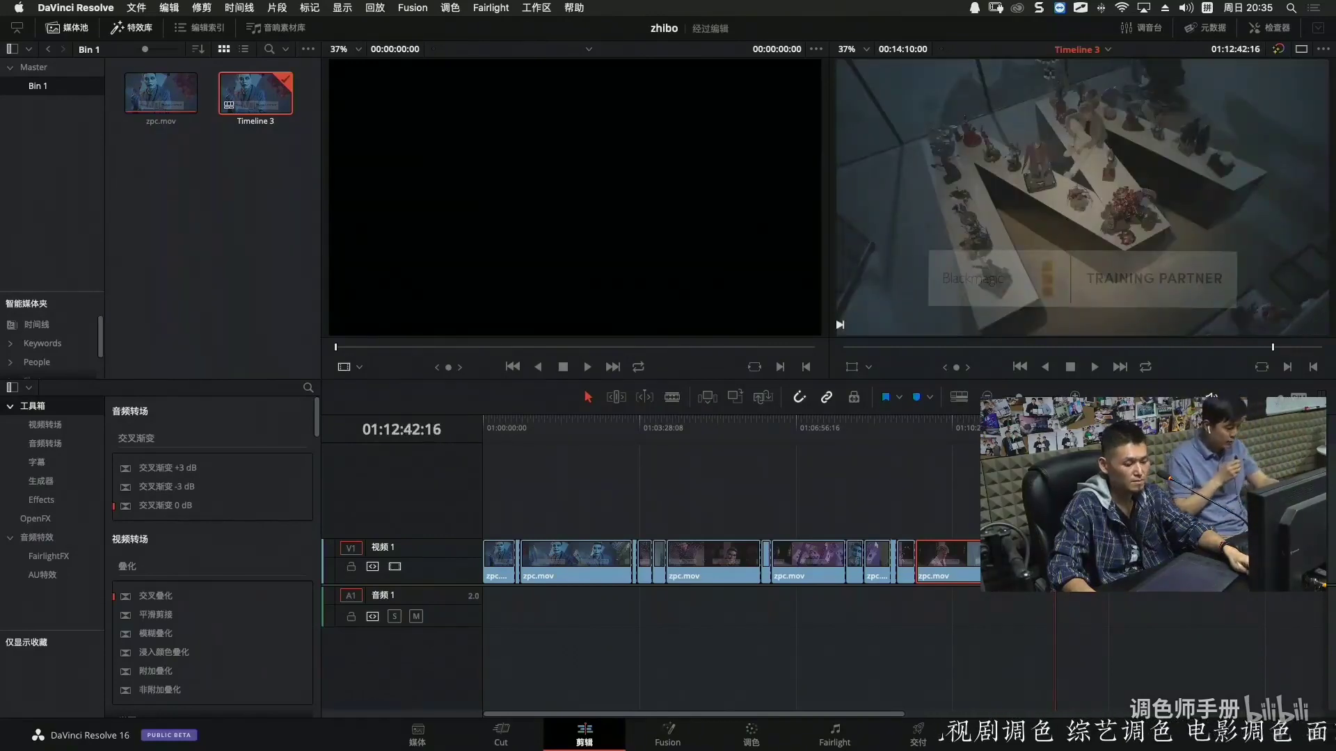
pyautogui.scroll(5, 951, 431)
pyautogui.click(951, 421)
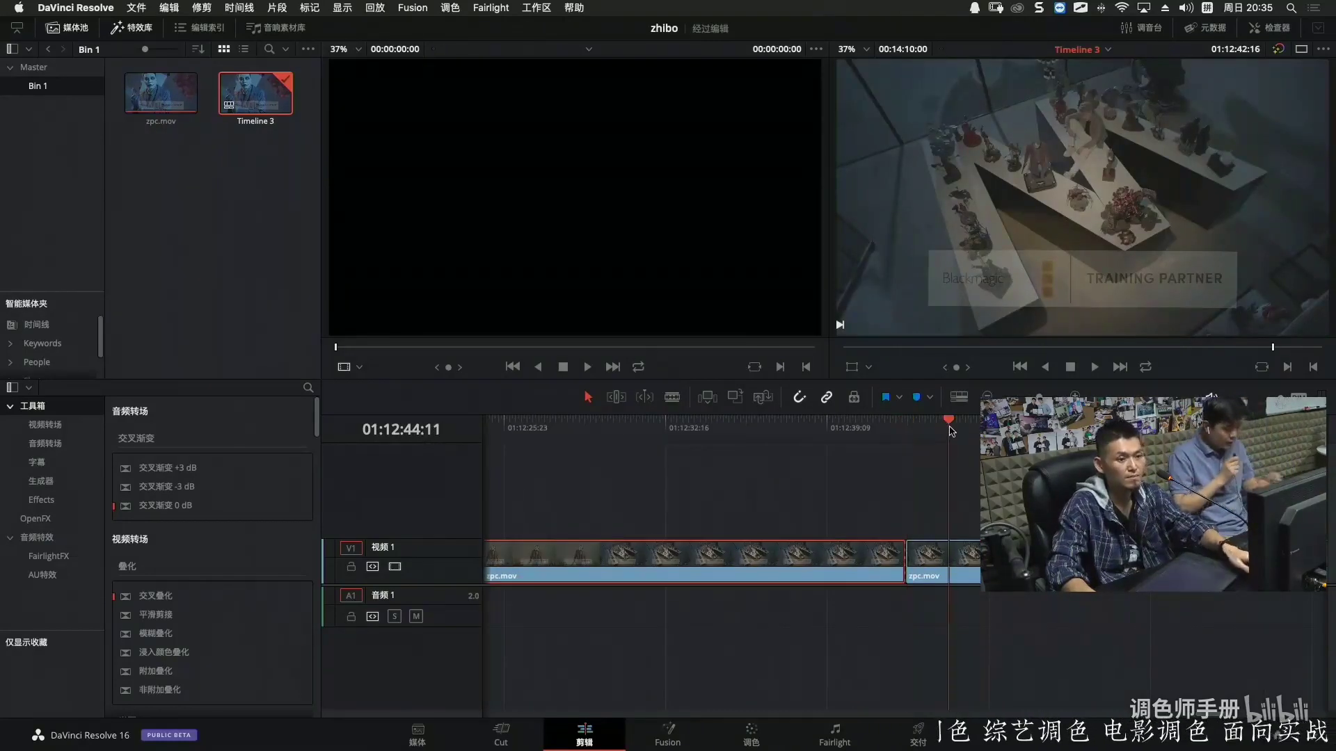
pyautogui.click(974, 577)
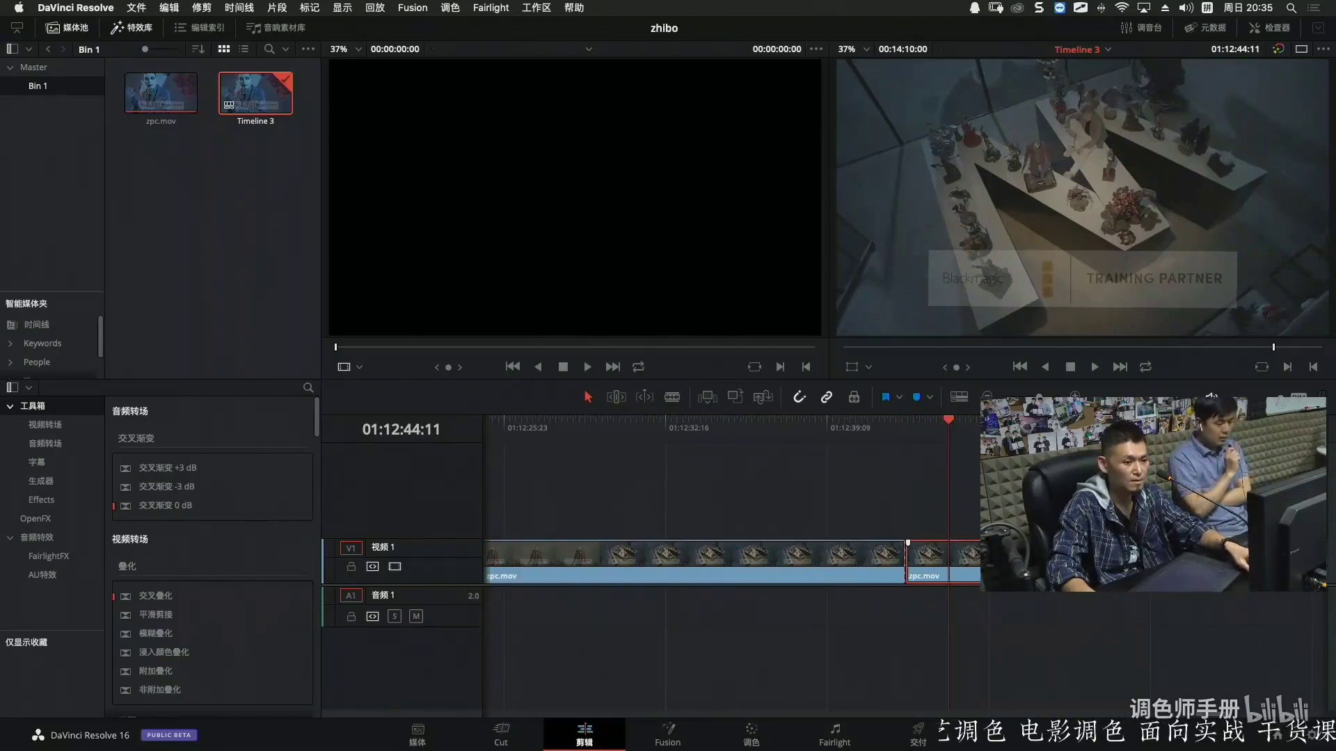
pyautogui.press('super+b')
pyautogui.click(1070, 422)
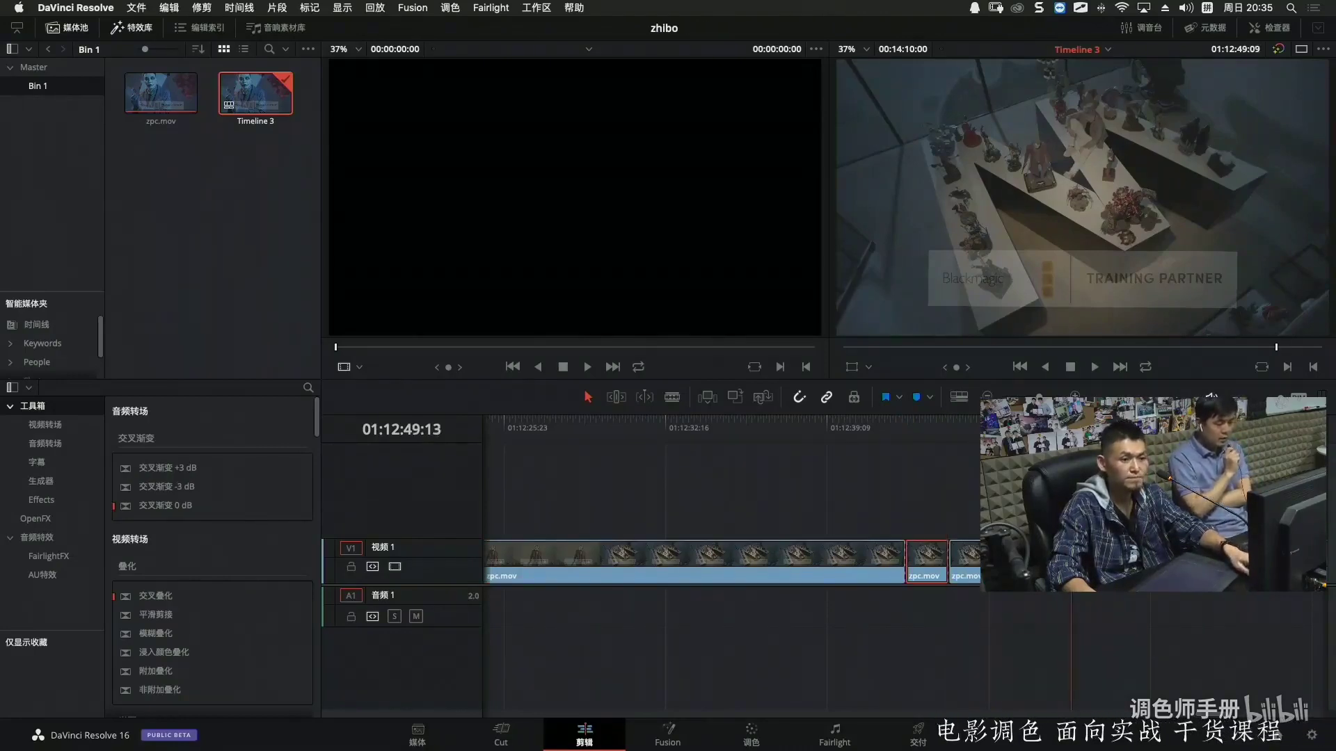
pyautogui.press('super+minus')
pyautogui.moveTo(909, 422); pyautogui.dragTo(1119, 422)
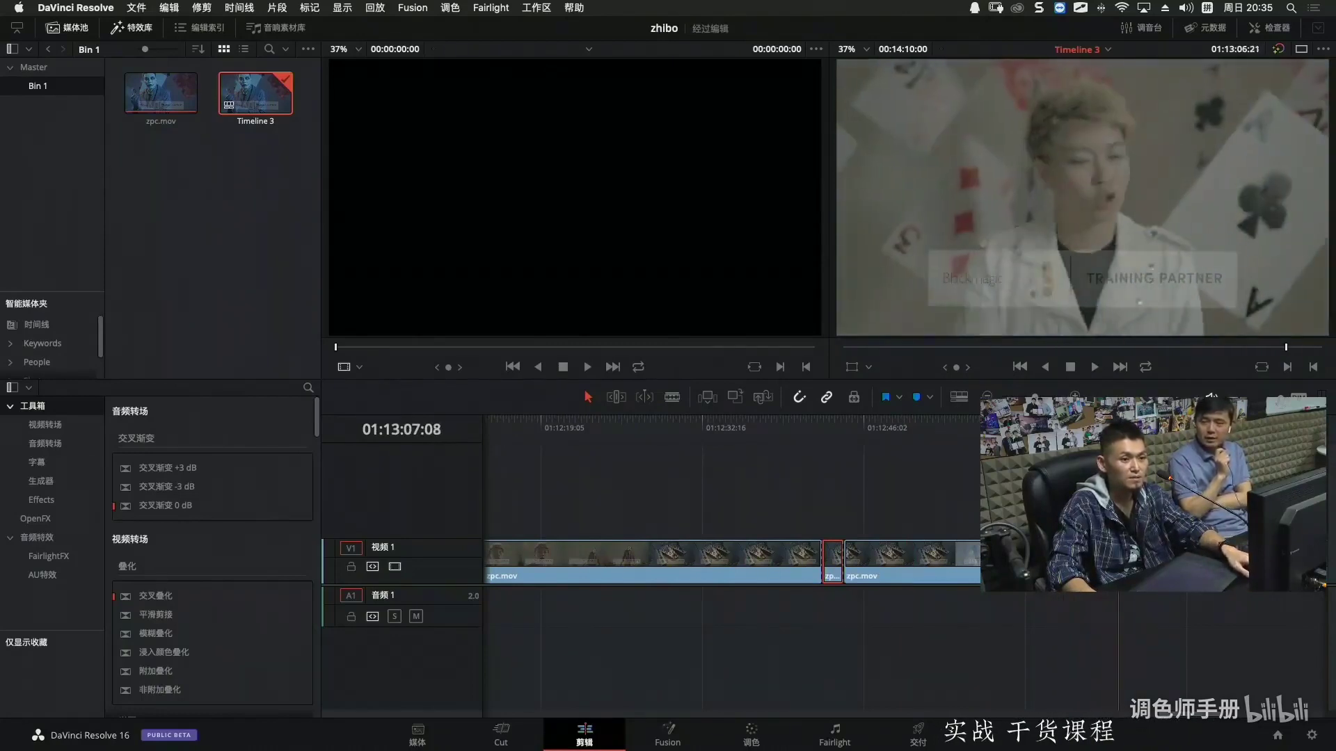
pyautogui.press('super+minus')
pyautogui.click(999, 422)
pyautogui.moveTo(999, 422); pyautogui.dragTo(966, 449)
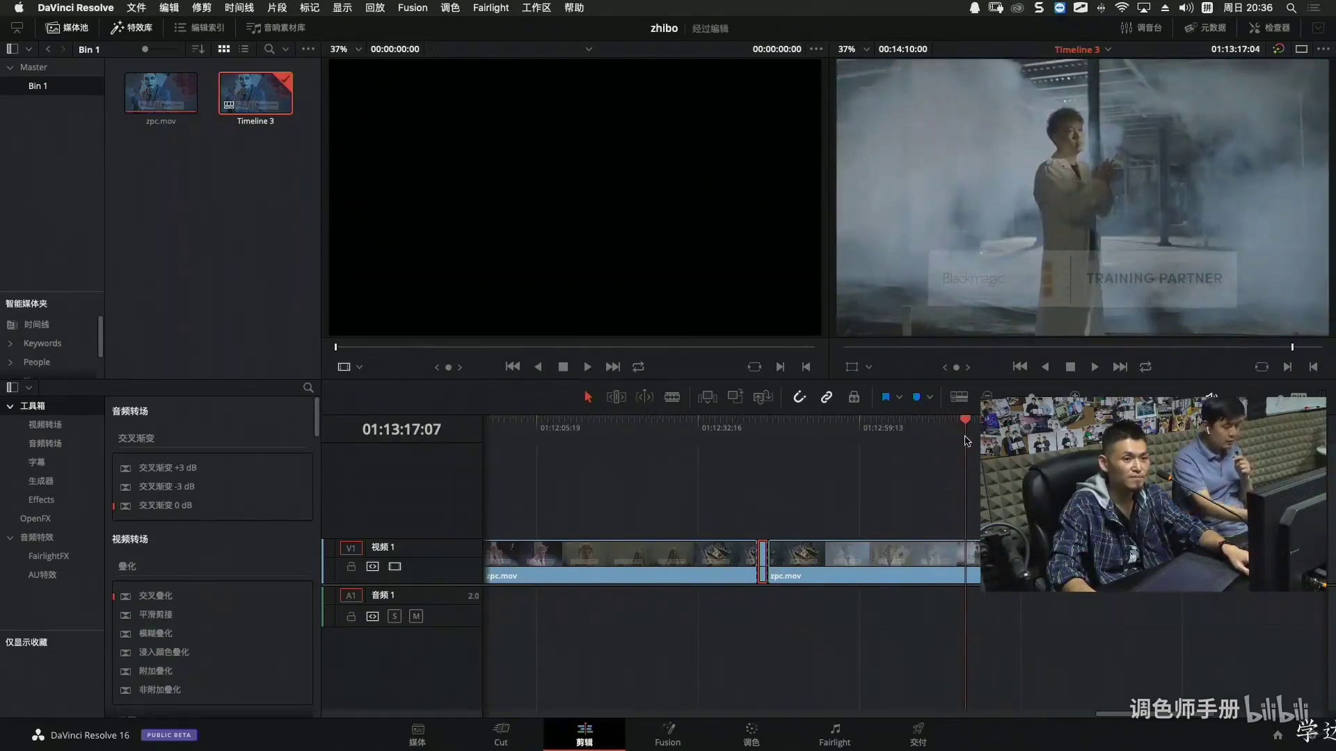
pyautogui.click(870, 562)
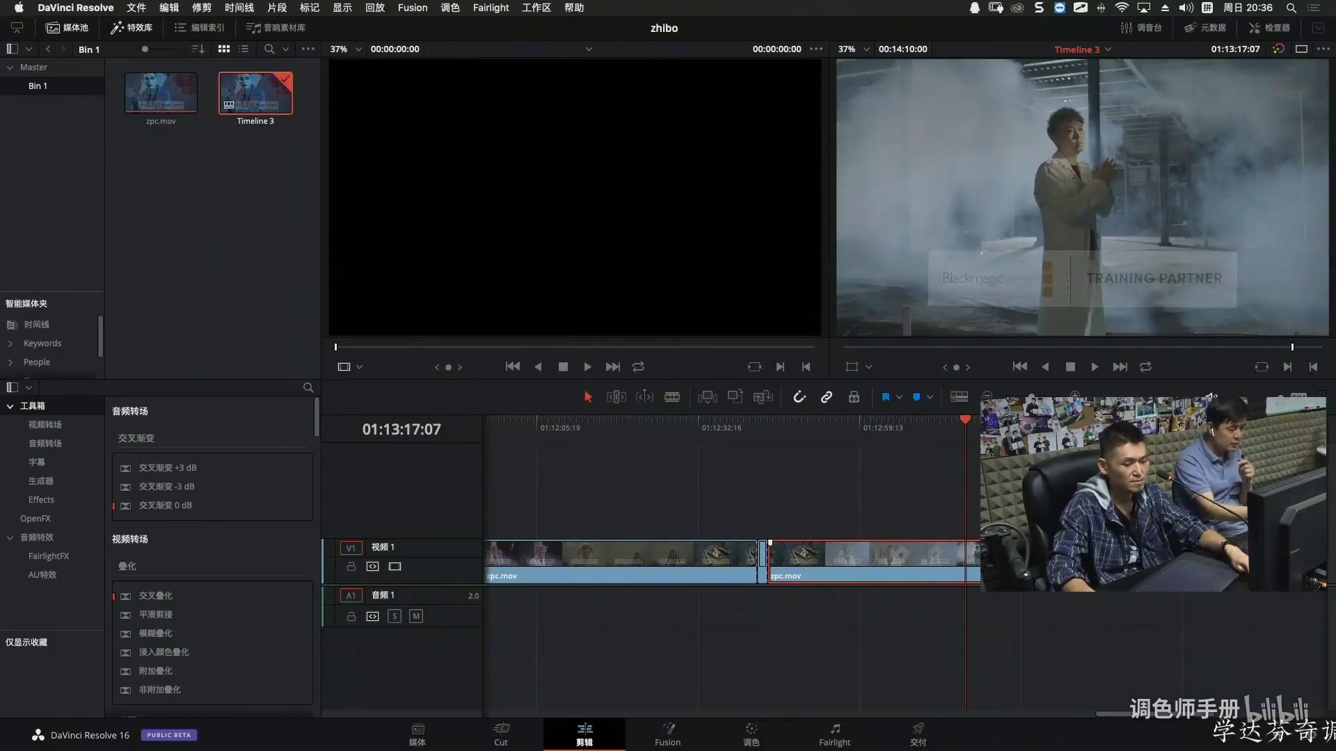
pyautogui.hotkey('ctrl', 'b')
pyautogui.moveTo(966, 423); pyautogui.dragTo(988, 425)
pyautogui.click(972, 563)
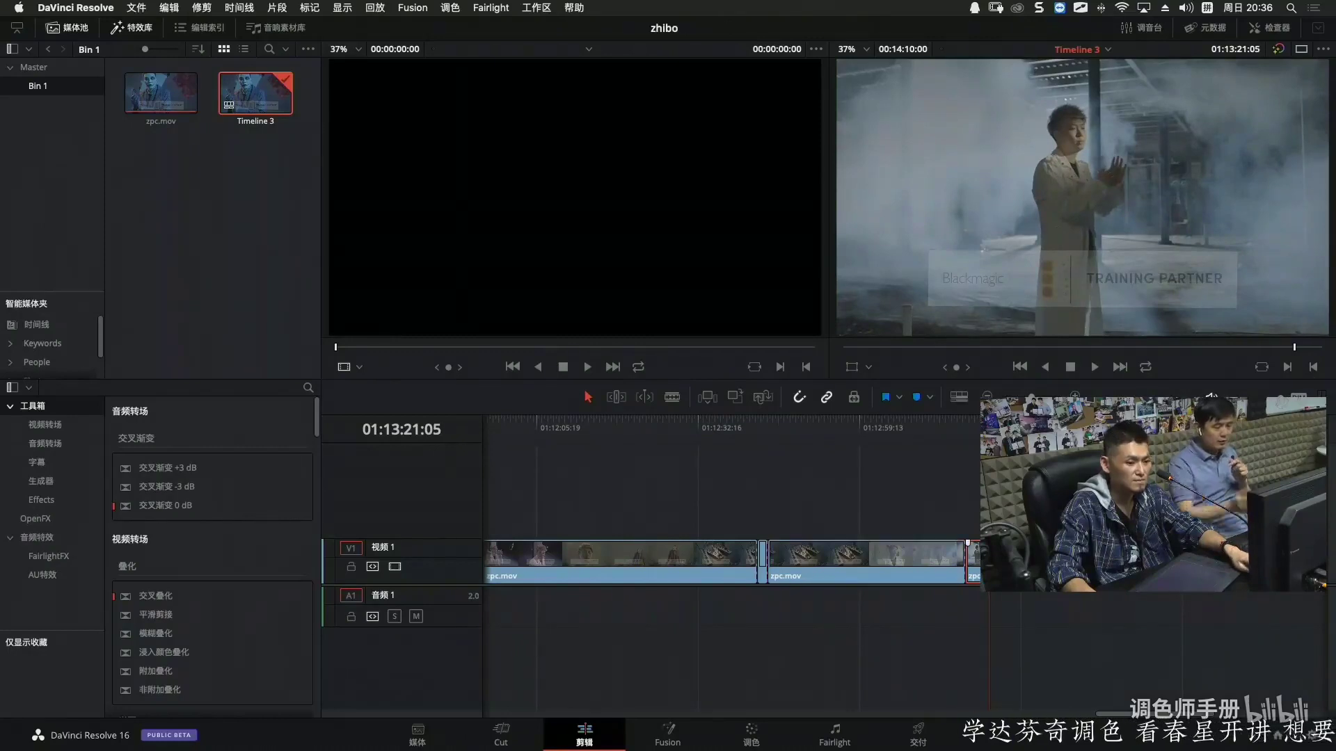
pyautogui.press('super+shift+a')
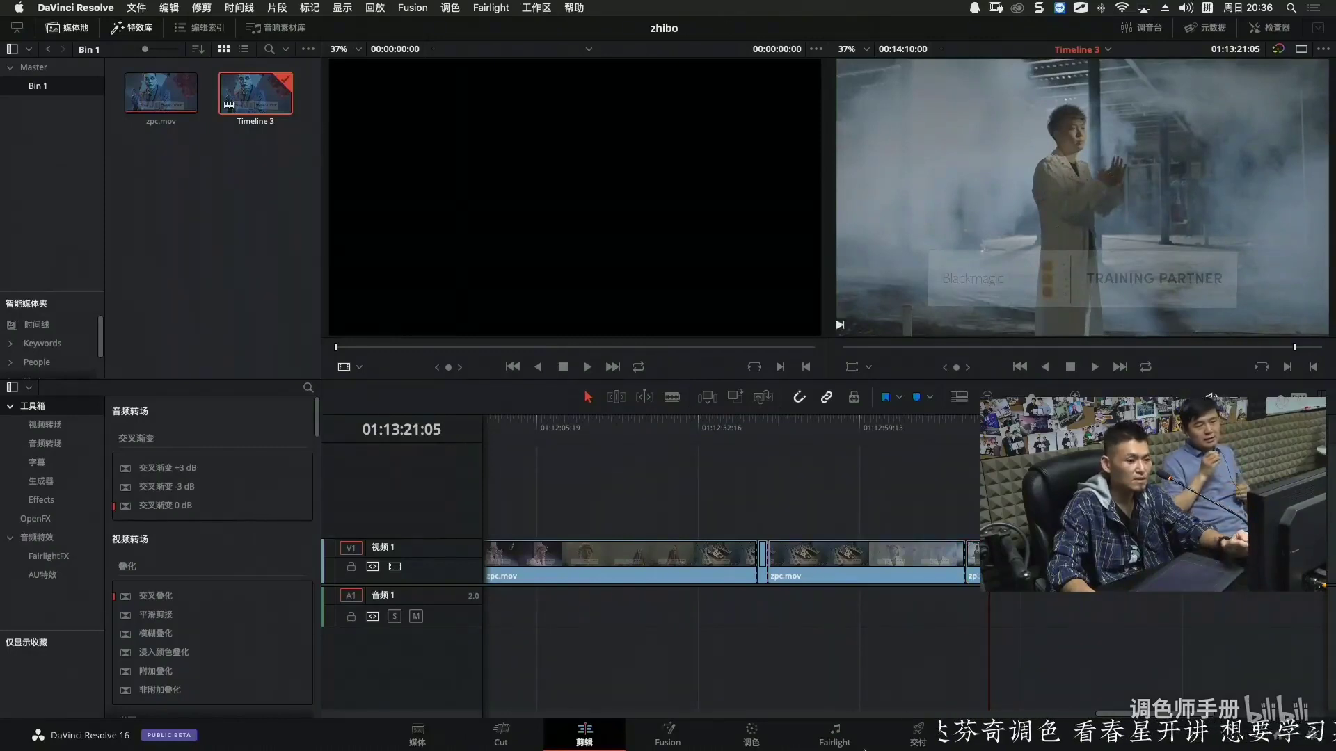
# Open the Color page and scroll through Timeline 3's numbered zpc.mov clips.
pyautogui.click(751, 734)
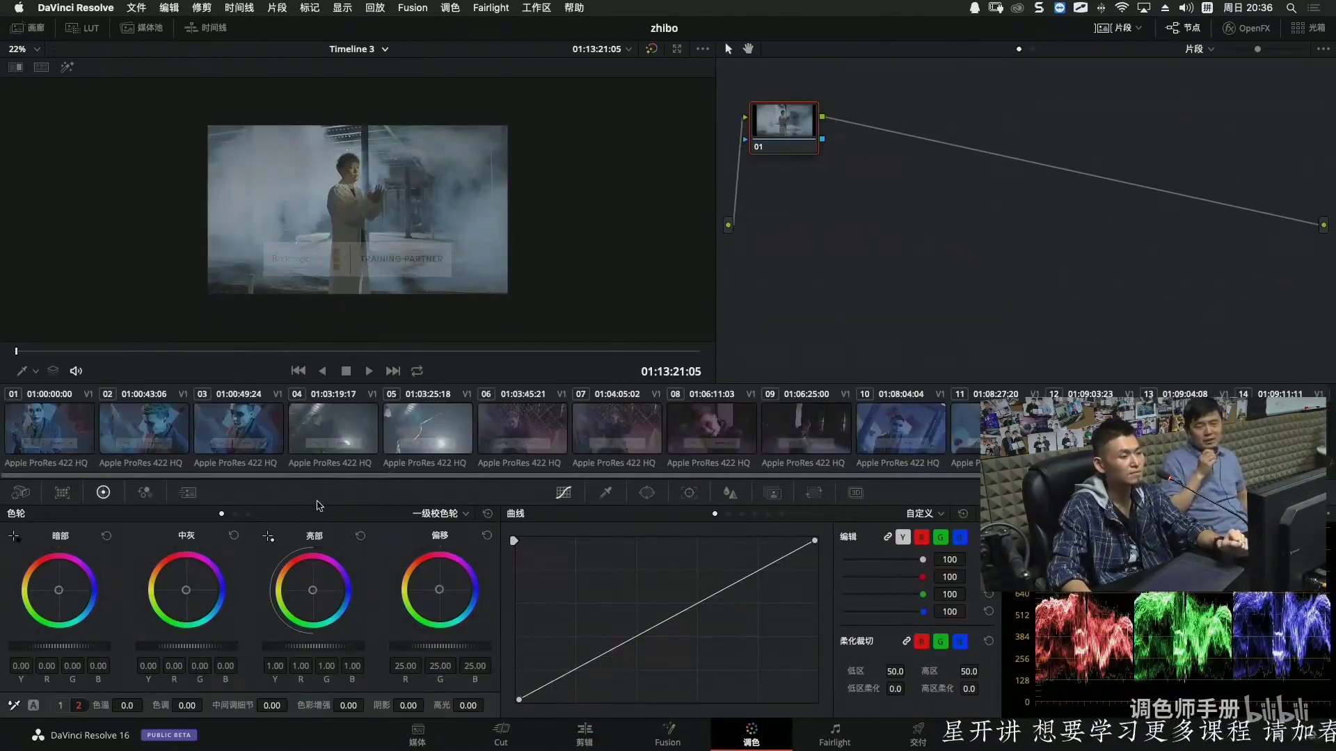
pyautogui.scroll(-5, 386, 425)
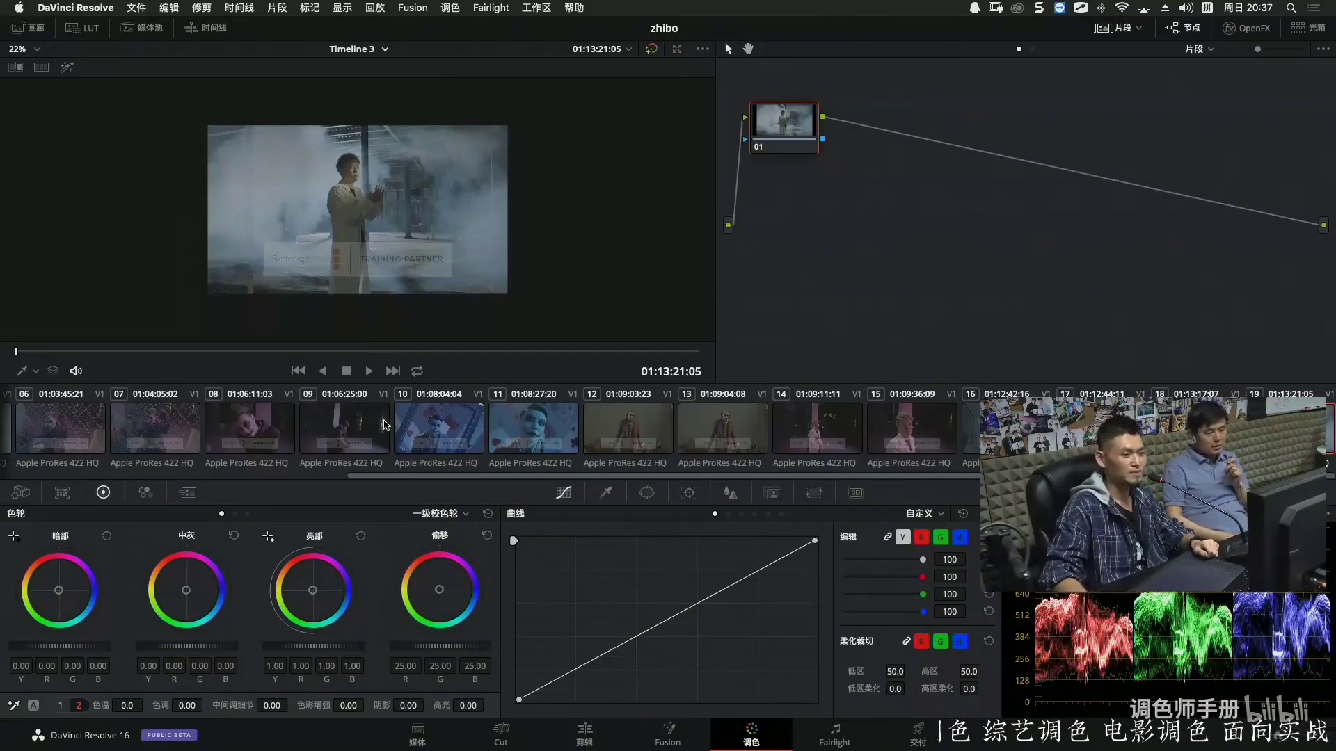
# Open Project Settings at Color Management and drag the dialog over to the right.
pyautogui.click(1313, 736)
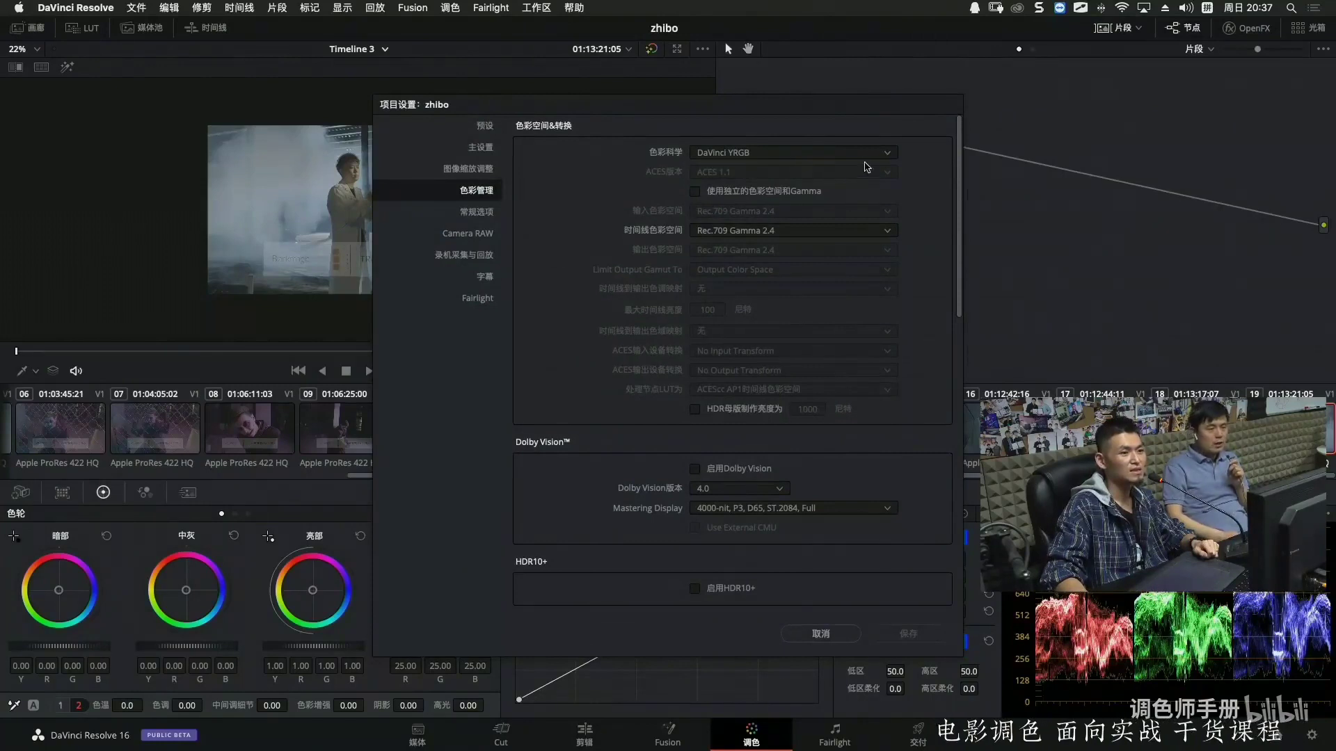
pyautogui.moveTo(905, 106); pyautogui.dragTo(1118, 73)
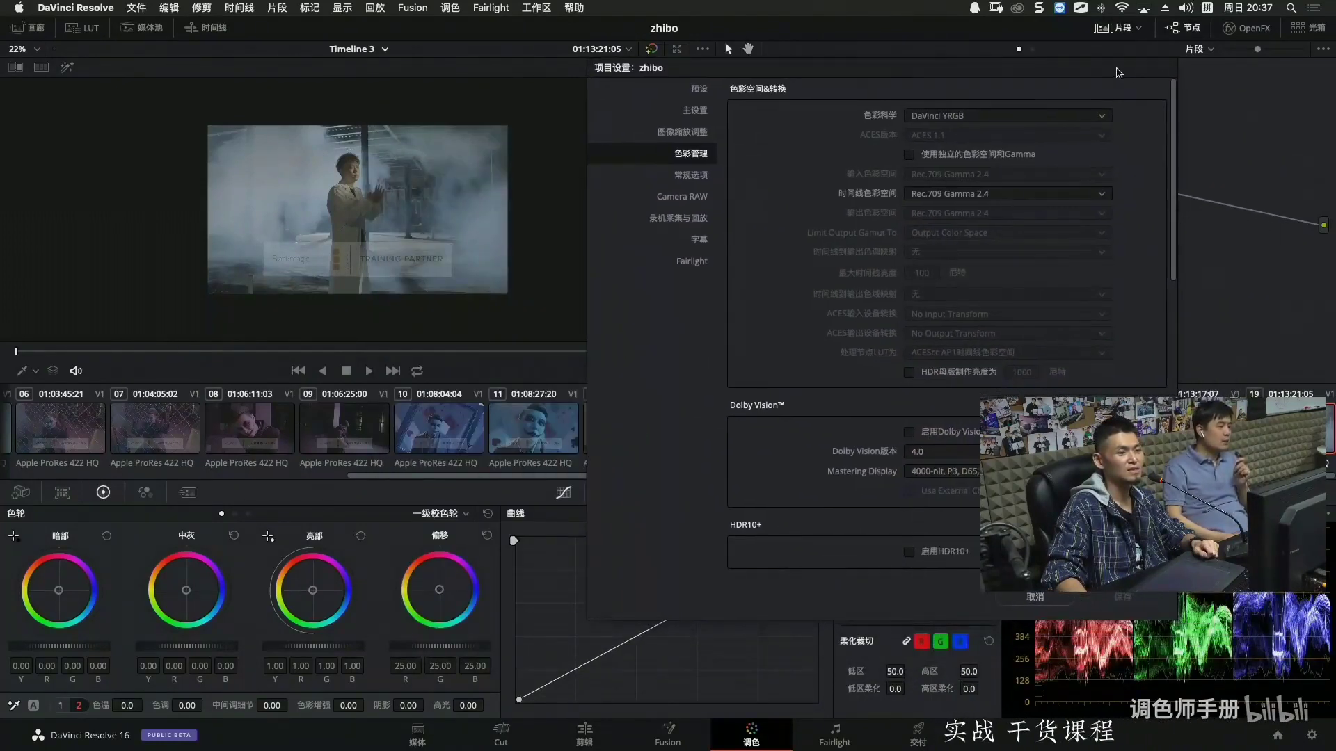
pyautogui.moveTo(1176, 164); pyautogui.dragTo(1181, 108)
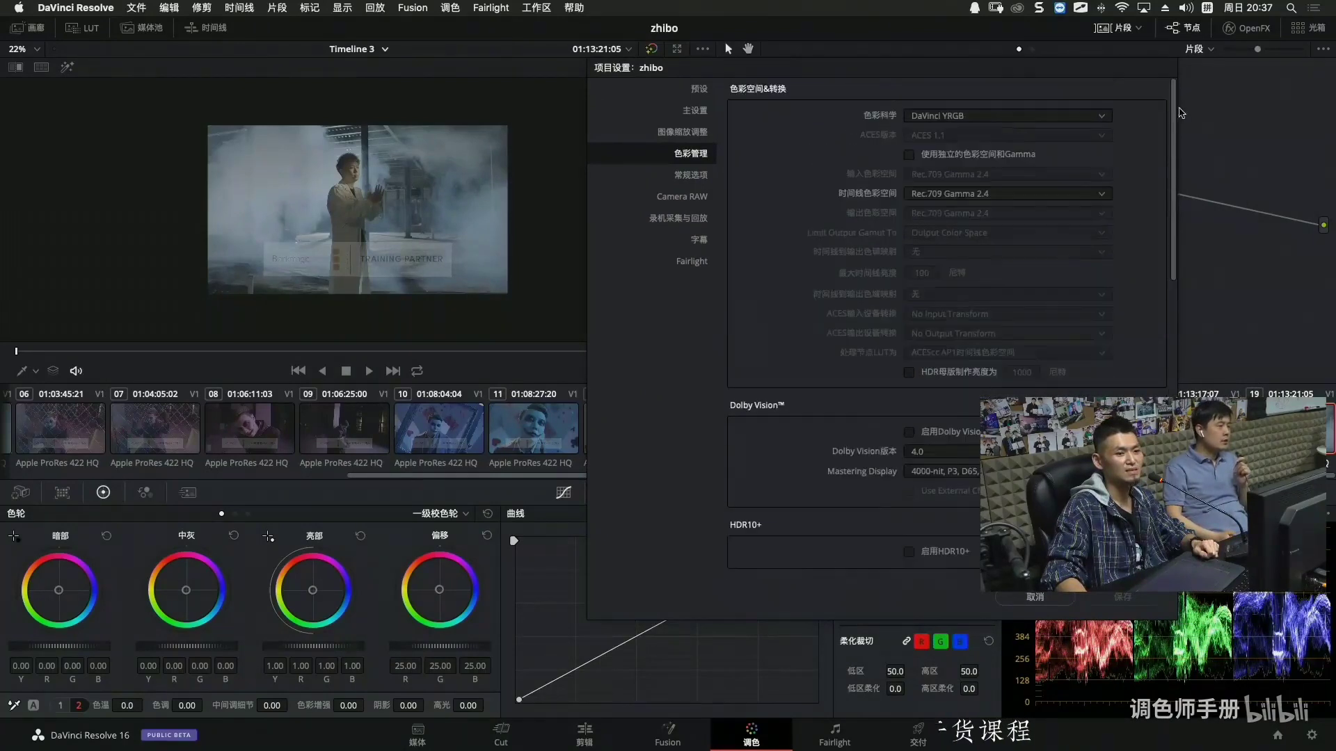
pyautogui.moveTo(1108, 74); pyautogui.dragTo(1090, 73)
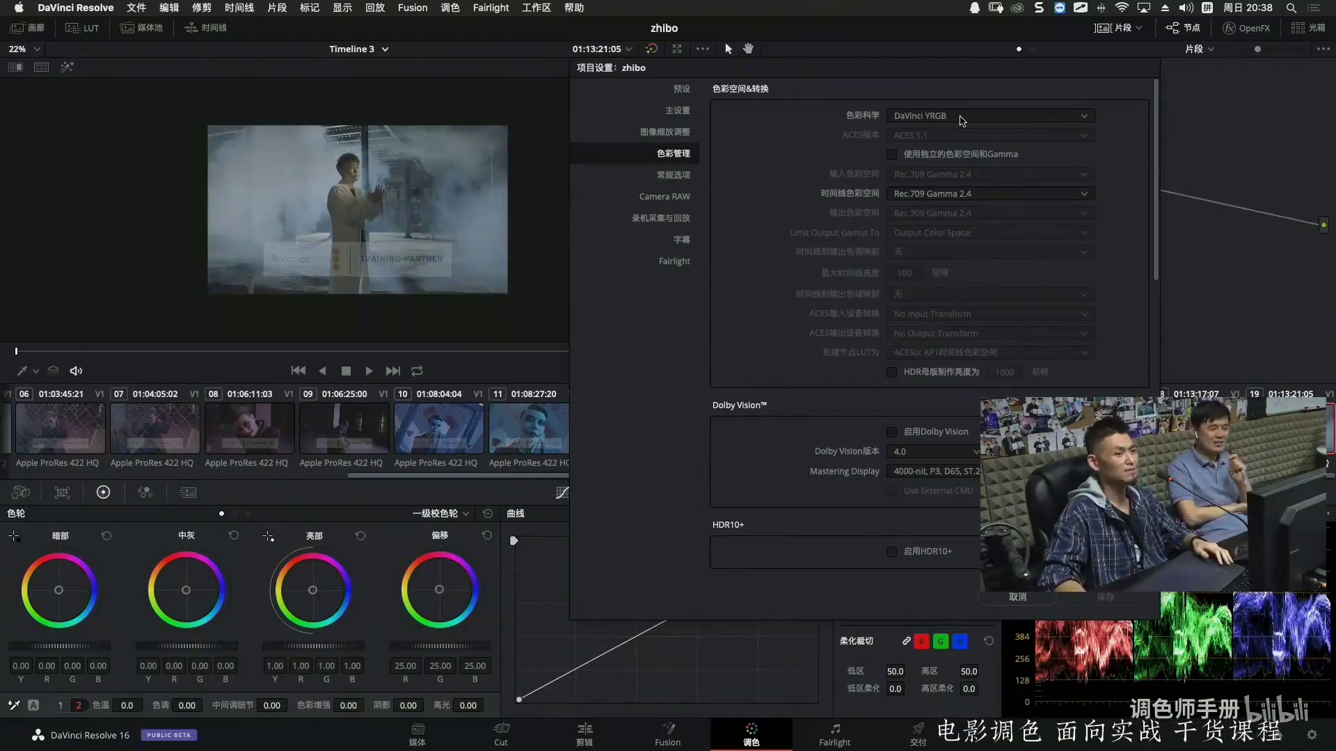
# After checking the main settings page, choose ACEScct colour science and ACES version 1.1.
pyautogui.click(679, 110)
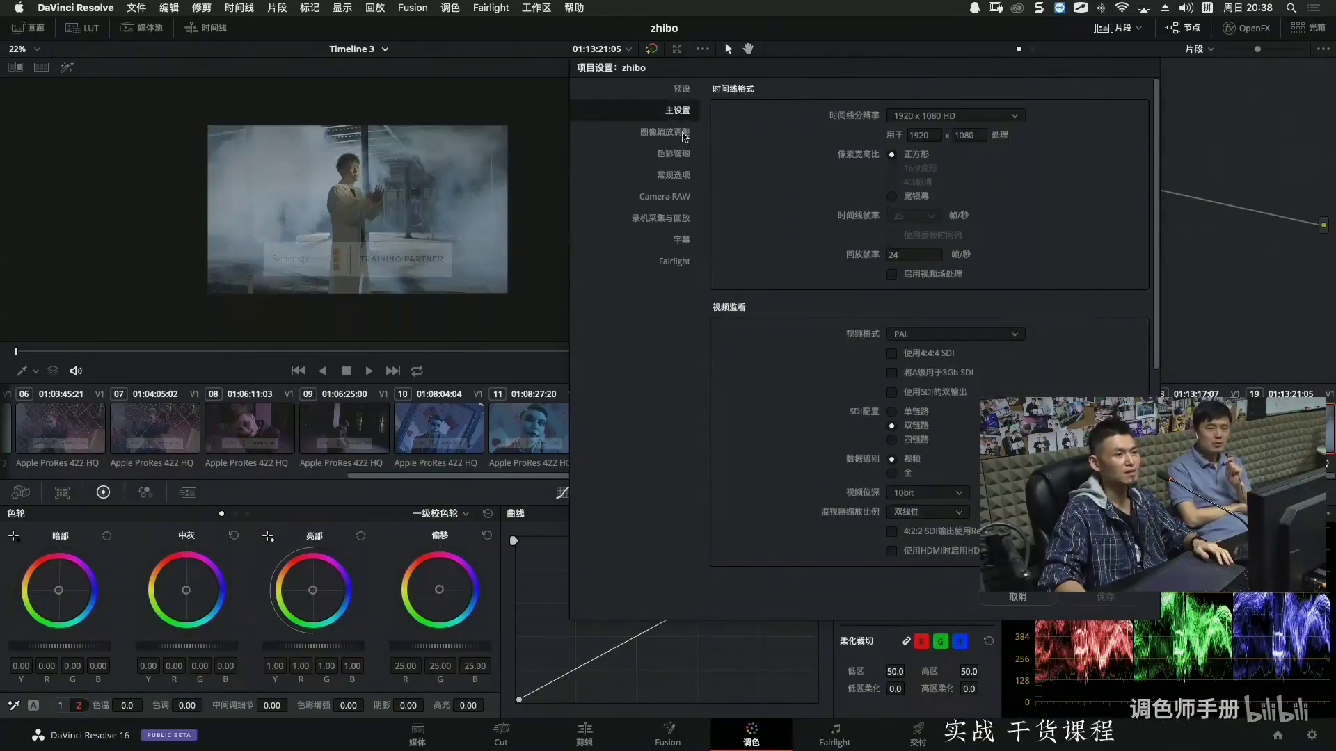
pyautogui.click(683, 153)
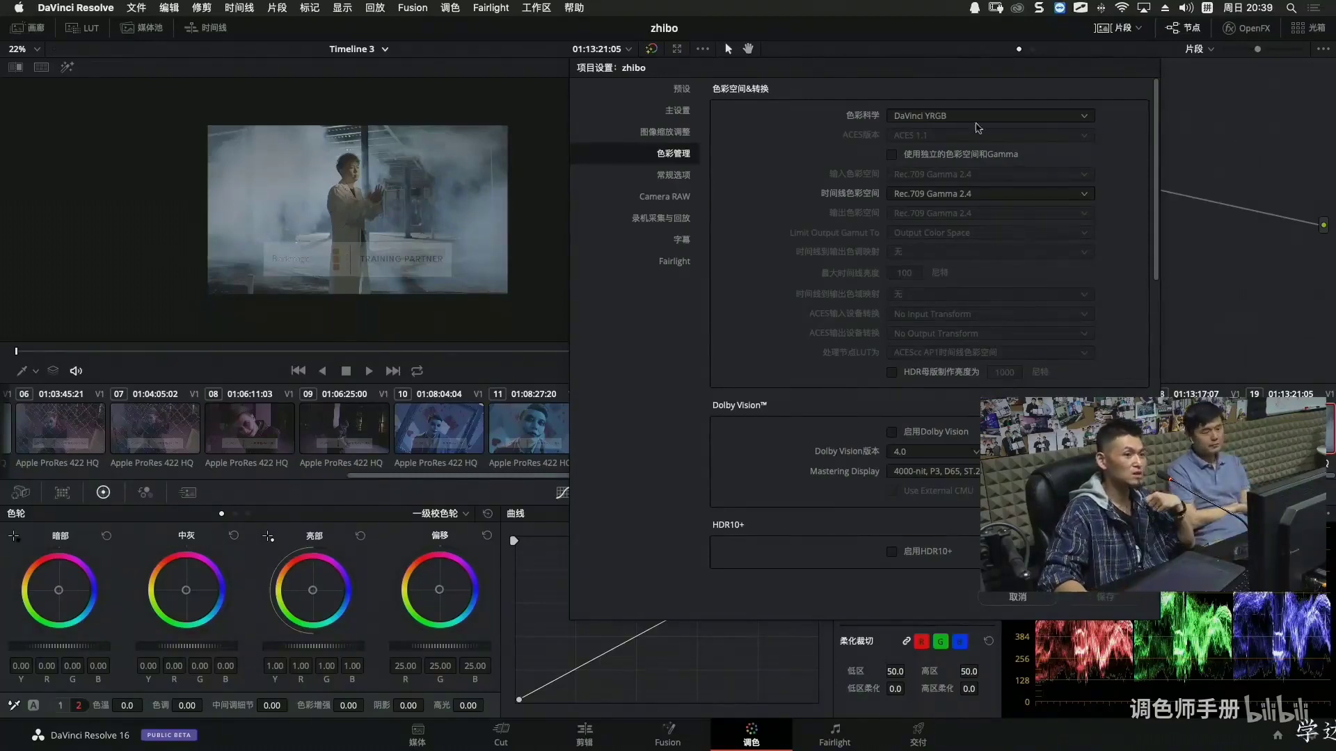
pyautogui.click(692, 113)
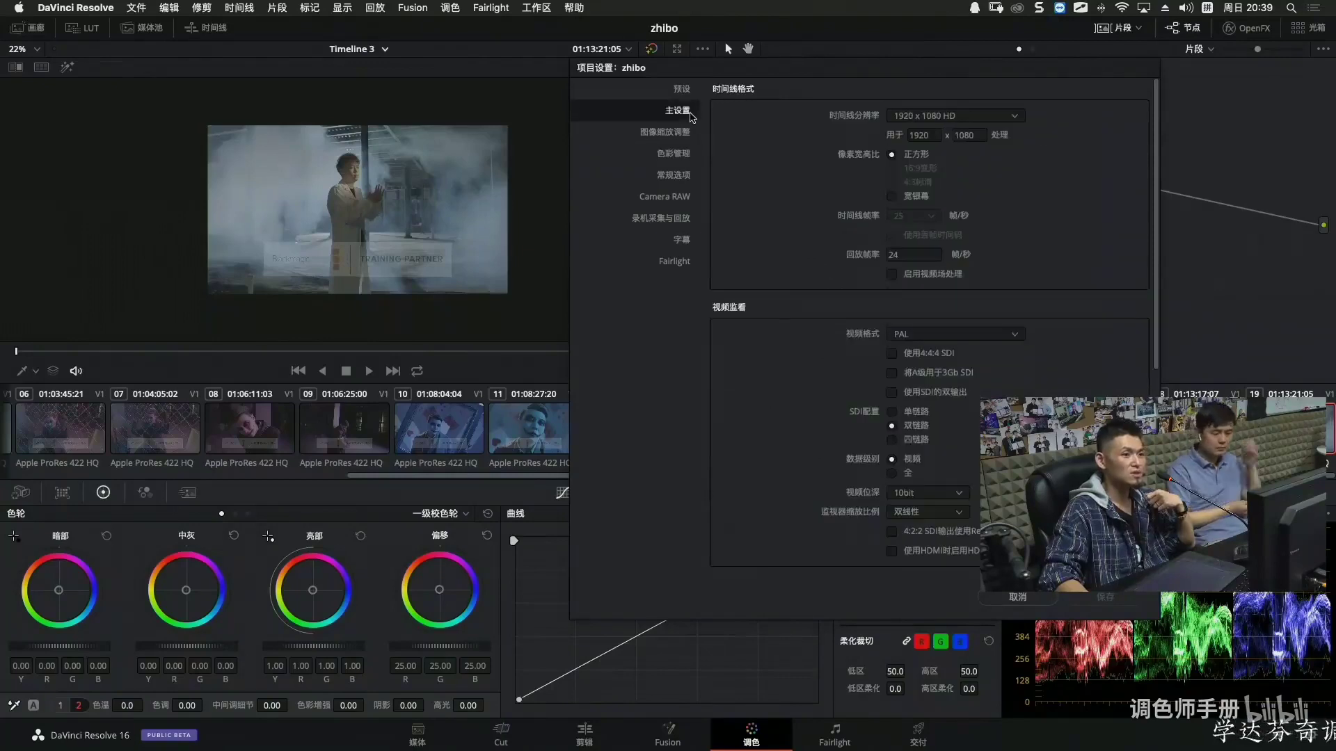
pyautogui.click(682, 157)
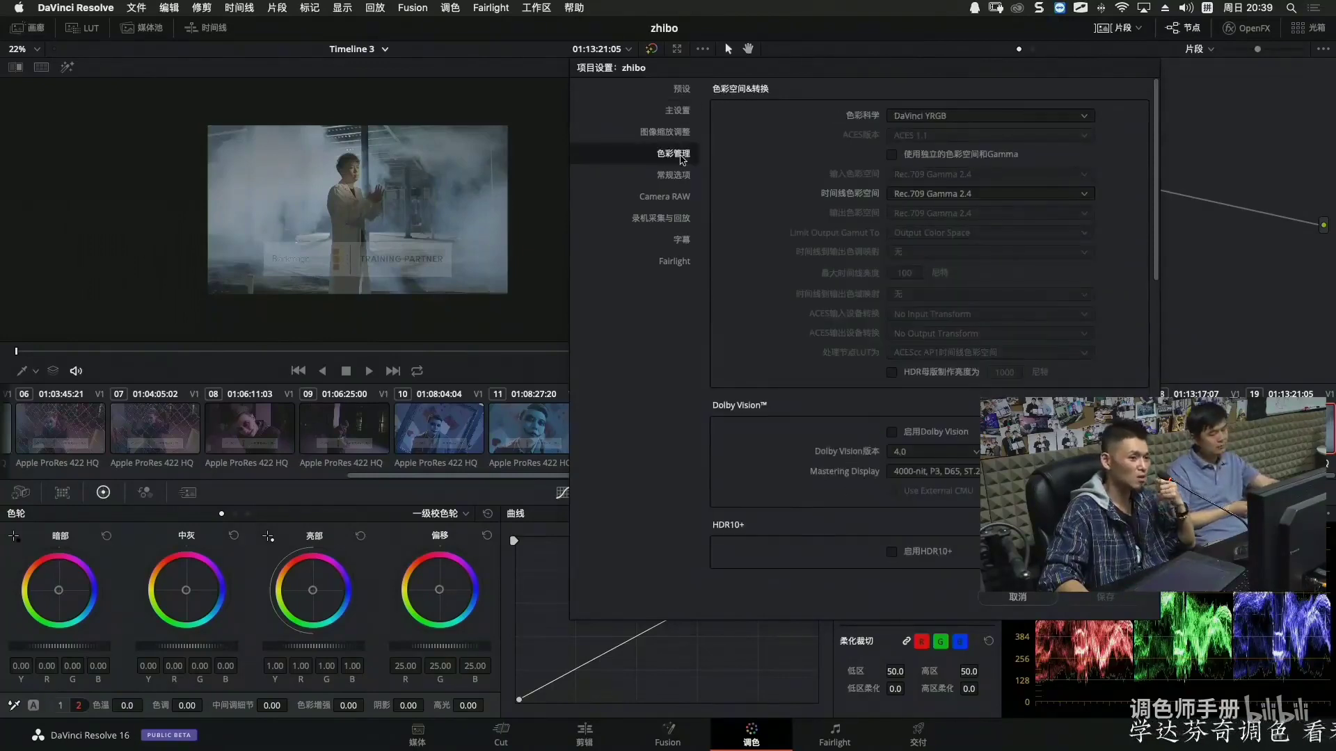
pyautogui.click(966, 118)
pyautogui.click(947, 180)
pyautogui.click(961, 138)
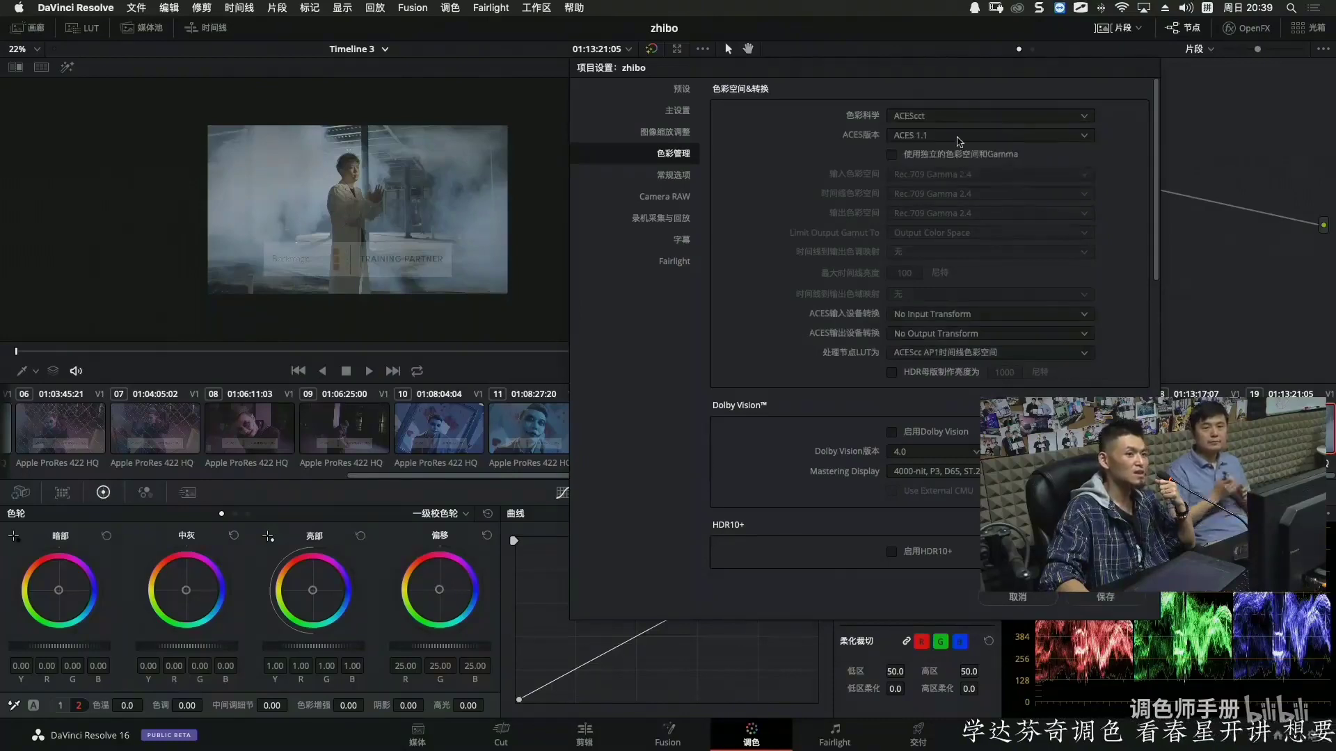
pyautogui.click(942, 172)
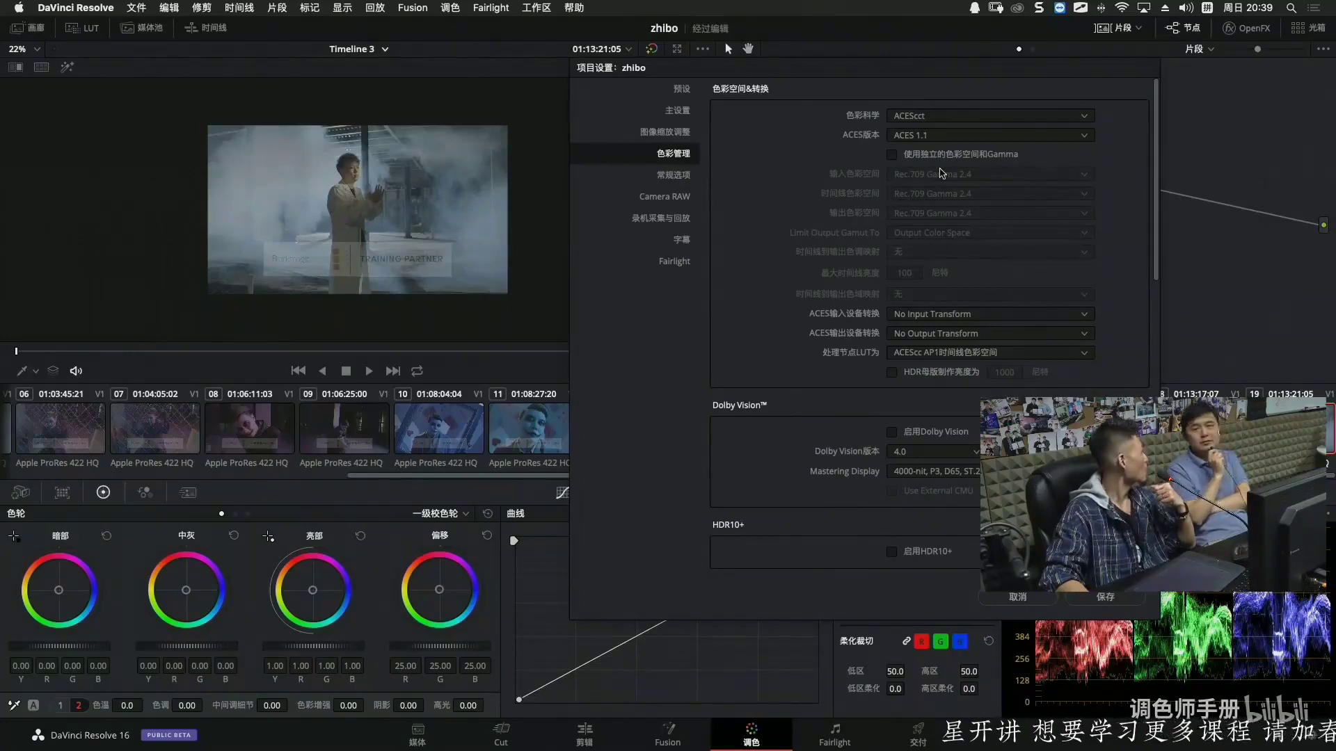
pyautogui.click(948, 120)
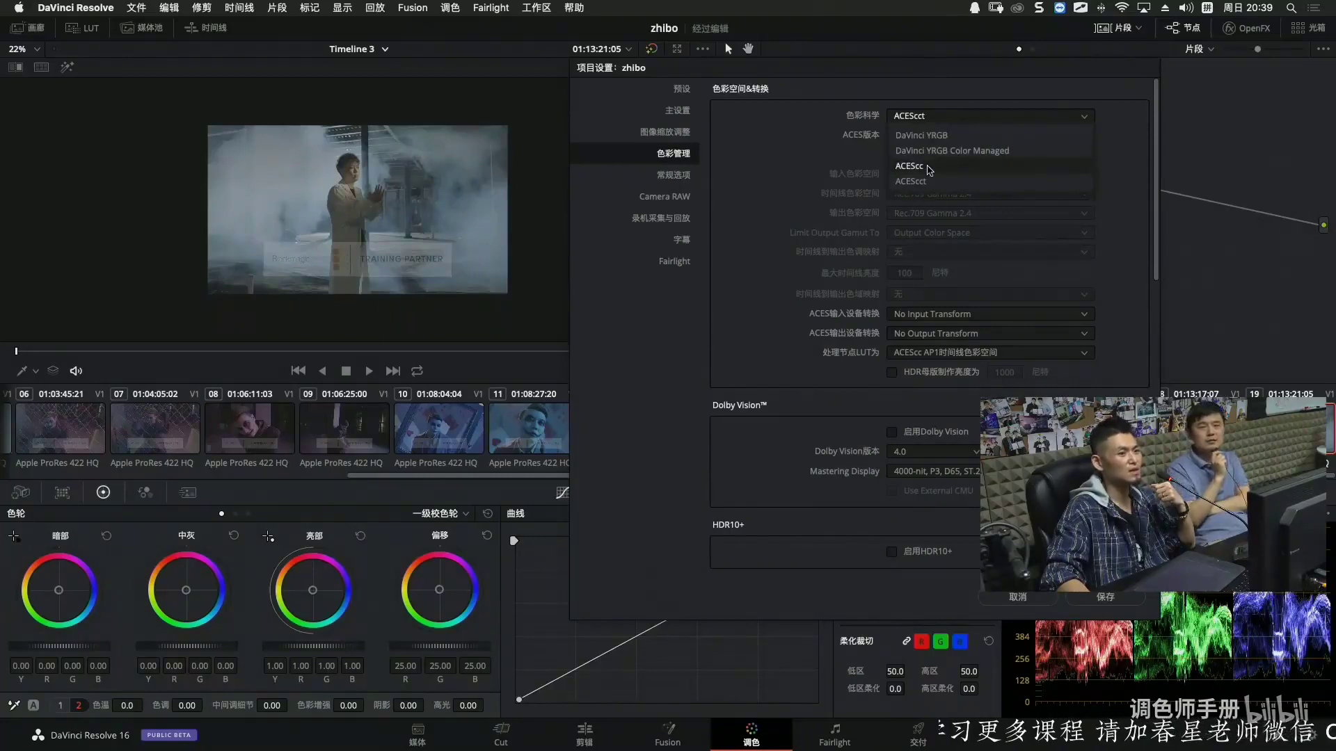
pyautogui.click(924, 182)
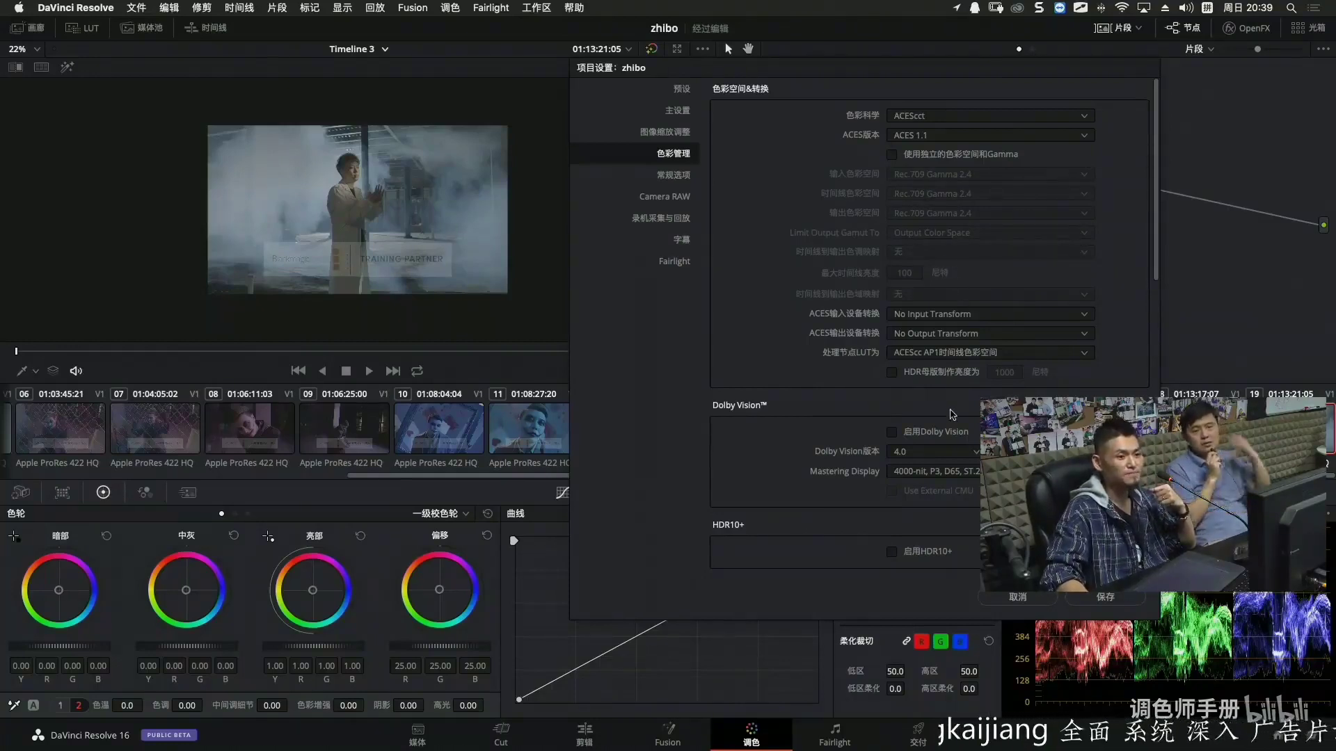
# Set the ACES Input Device Transform to Alexa.
pyautogui.click(1011, 314)
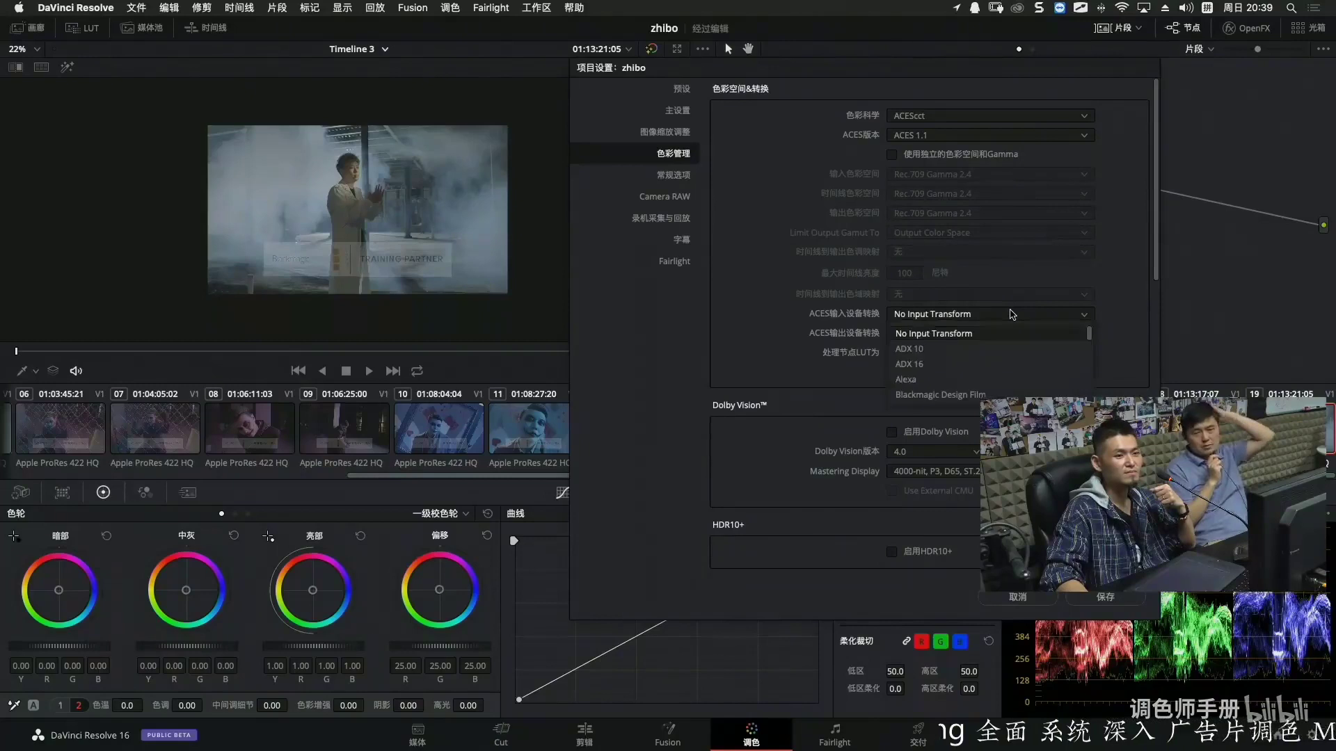
pyautogui.click(1011, 315)
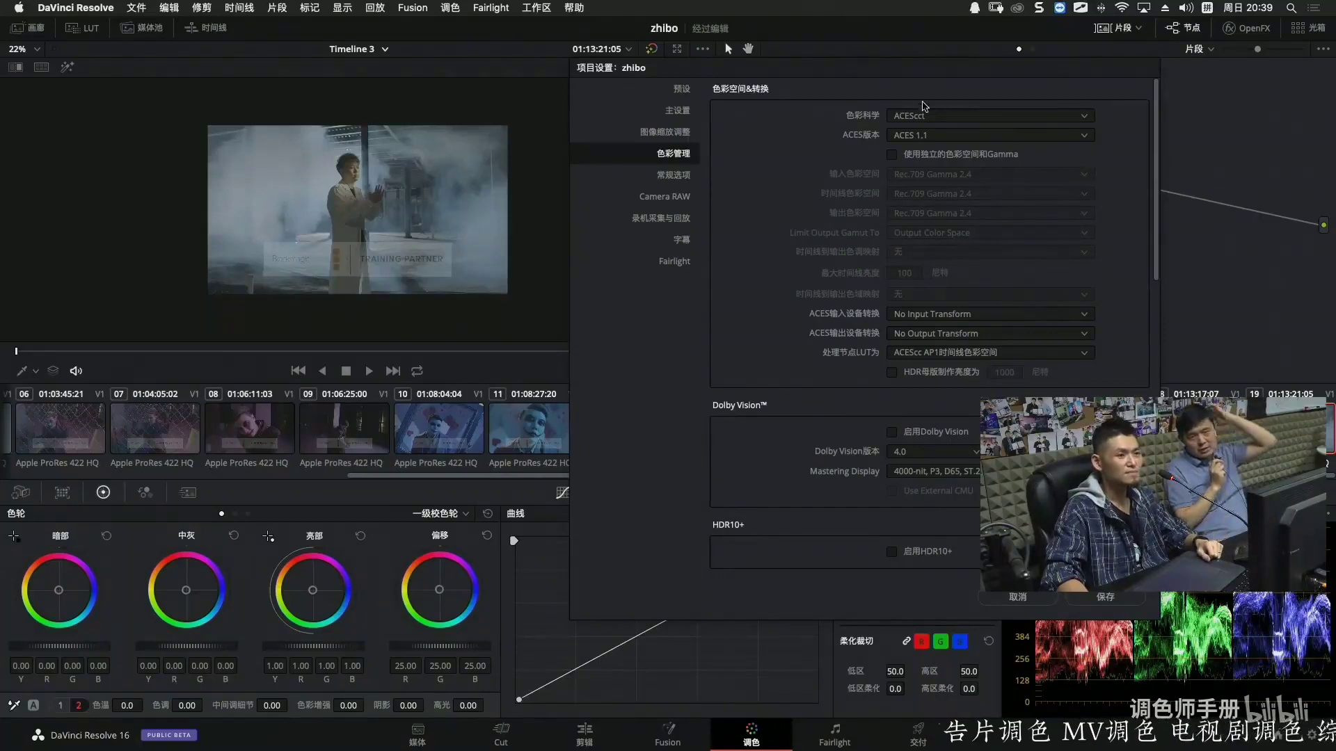
pyautogui.moveTo(887, 77); pyautogui.dragTo(893, 88)
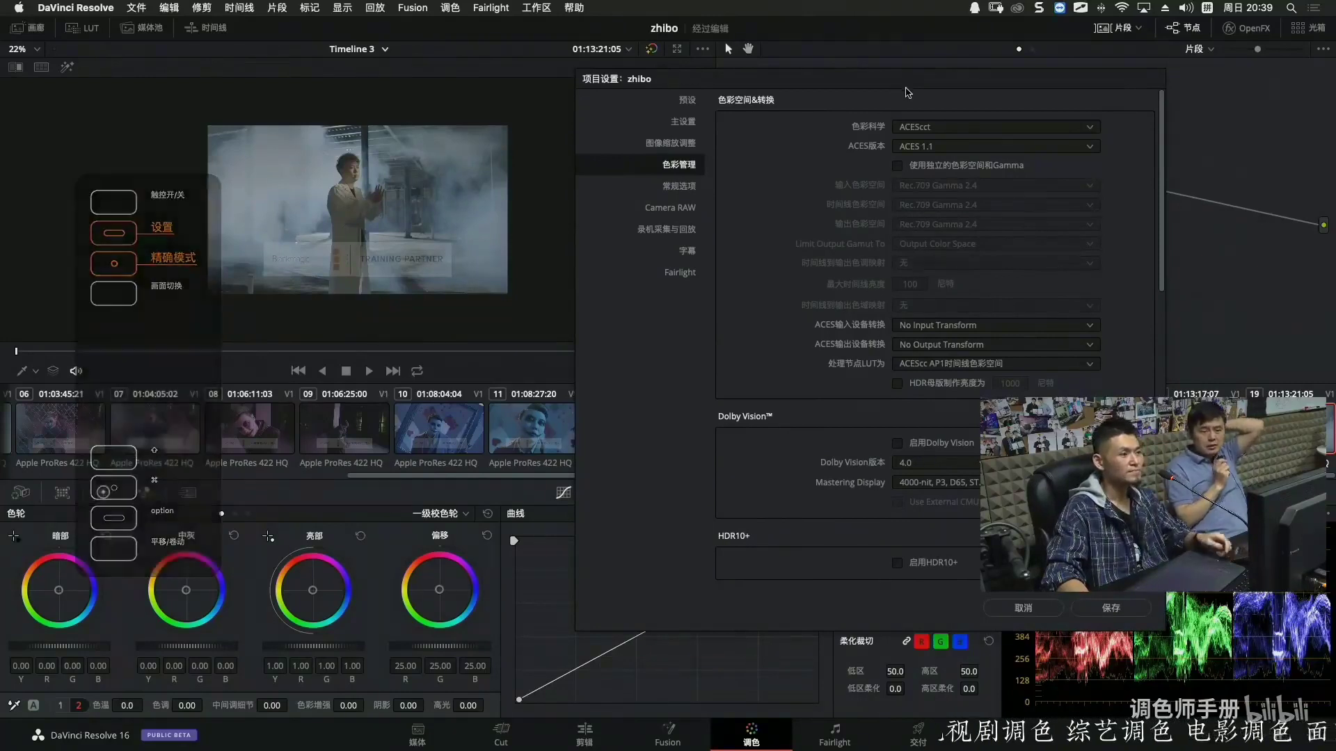
pyautogui.moveTo(908, 93); pyautogui.dragTo(894, 78)
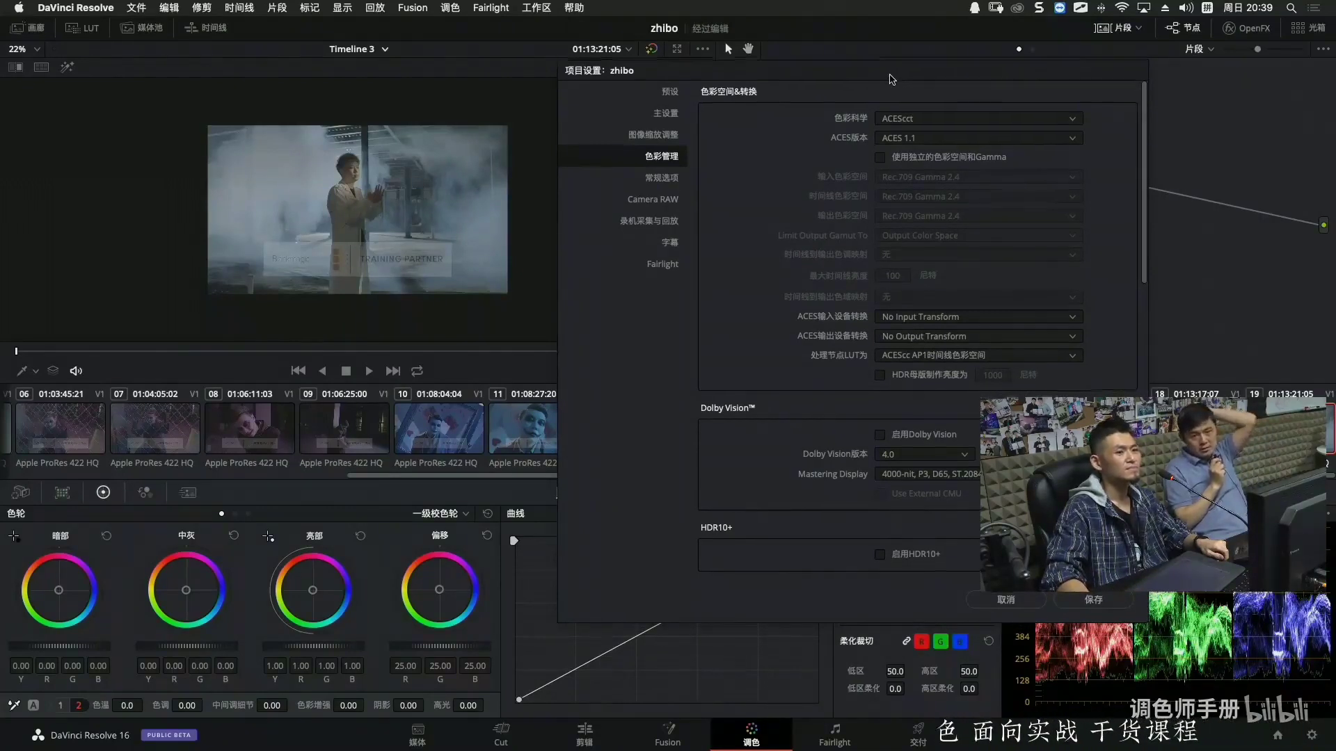
pyautogui.moveTo(895, 78); pyautogui.dragTo(891, 59)
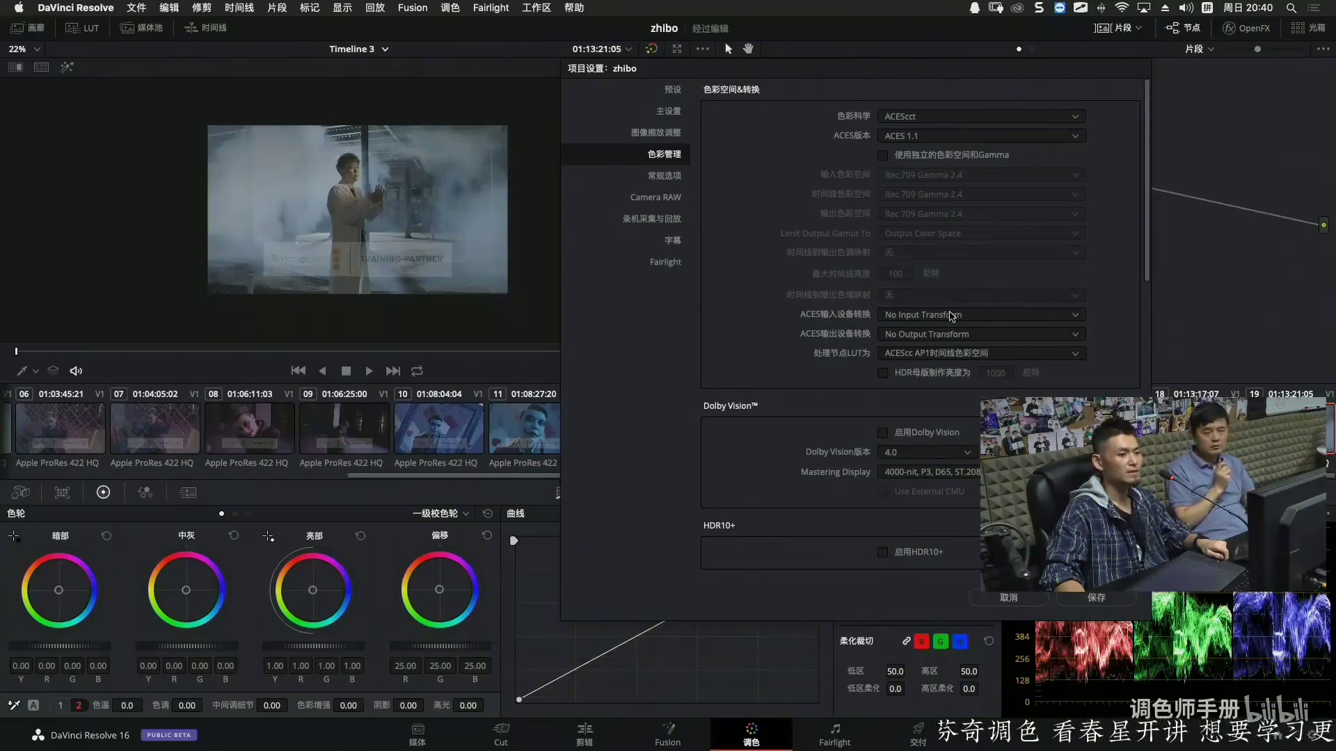
pyautogui.click(951, 316)
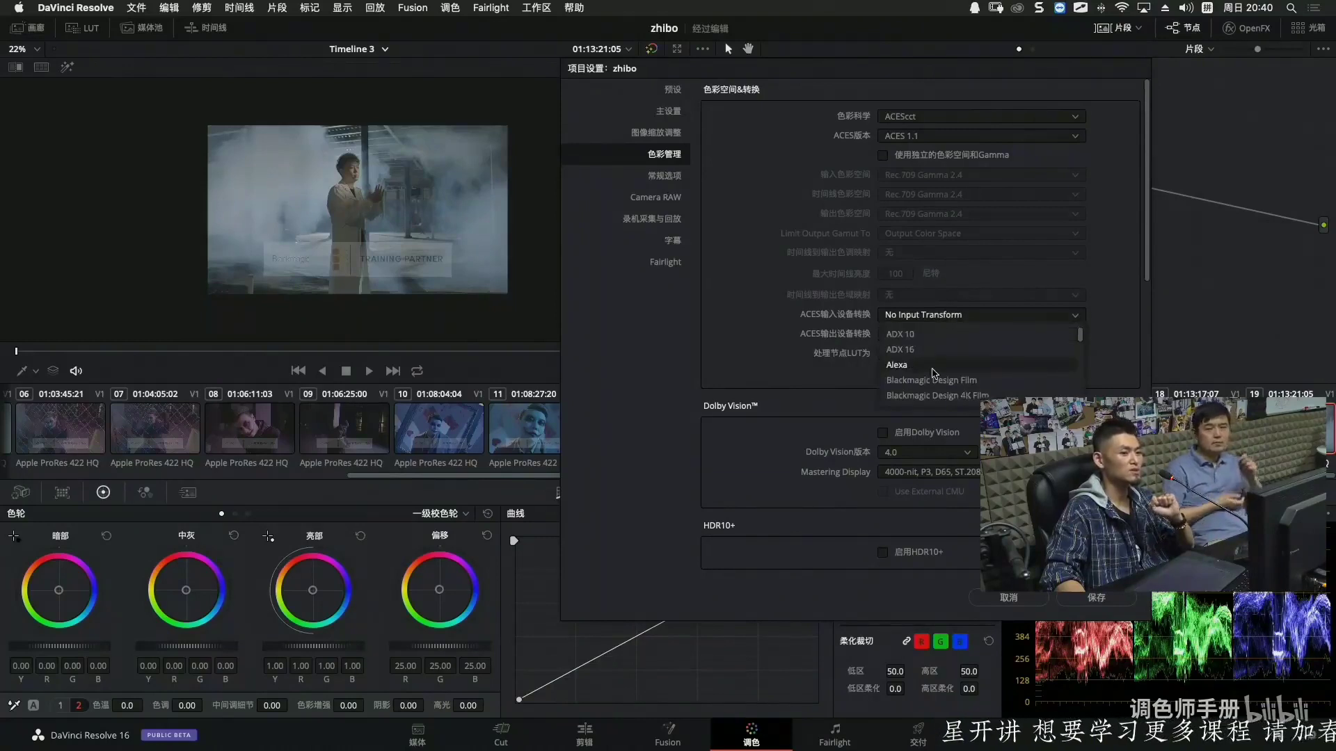
pyautogui.click(935, 368)
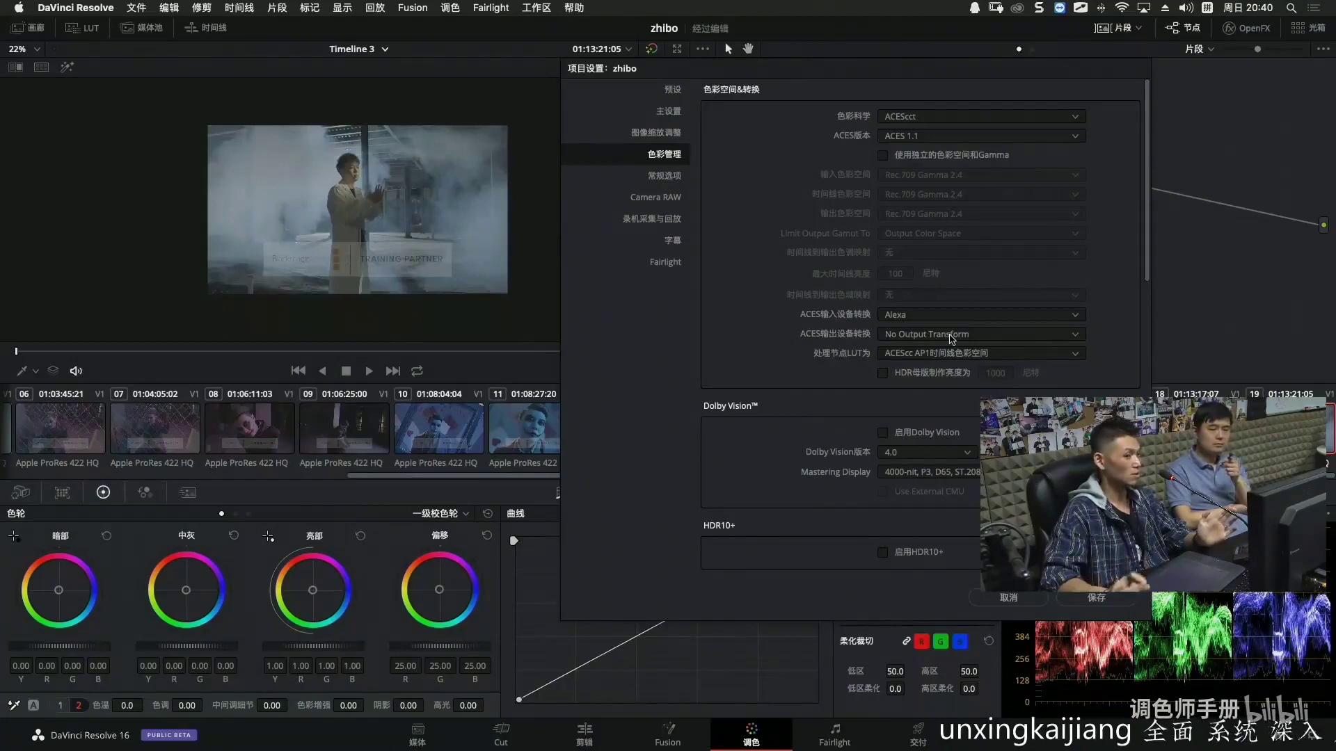
# Set the ACES Output Device Transform to Rec.709.
pyautogui.click(952, 337)
pyautogui.scroll(-2, 938, 379)
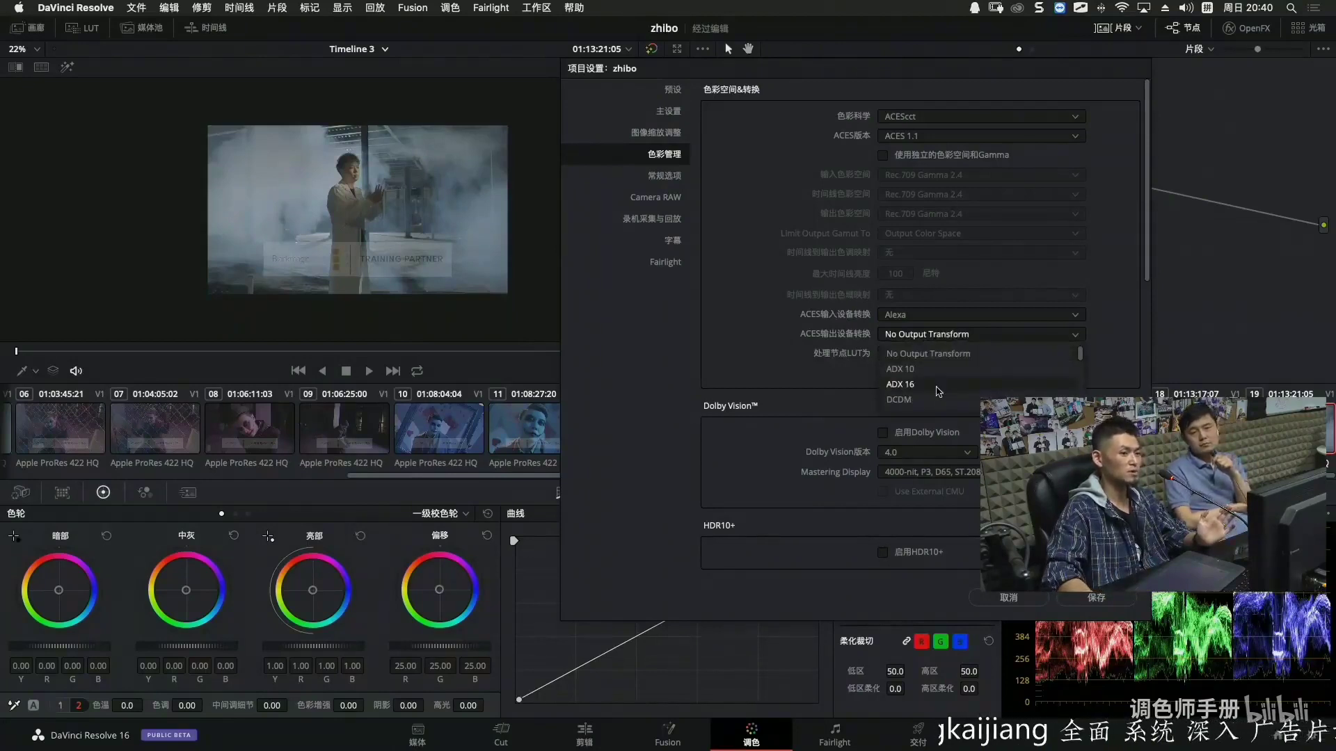
pyautogui.scroll(-5, 939, 391)
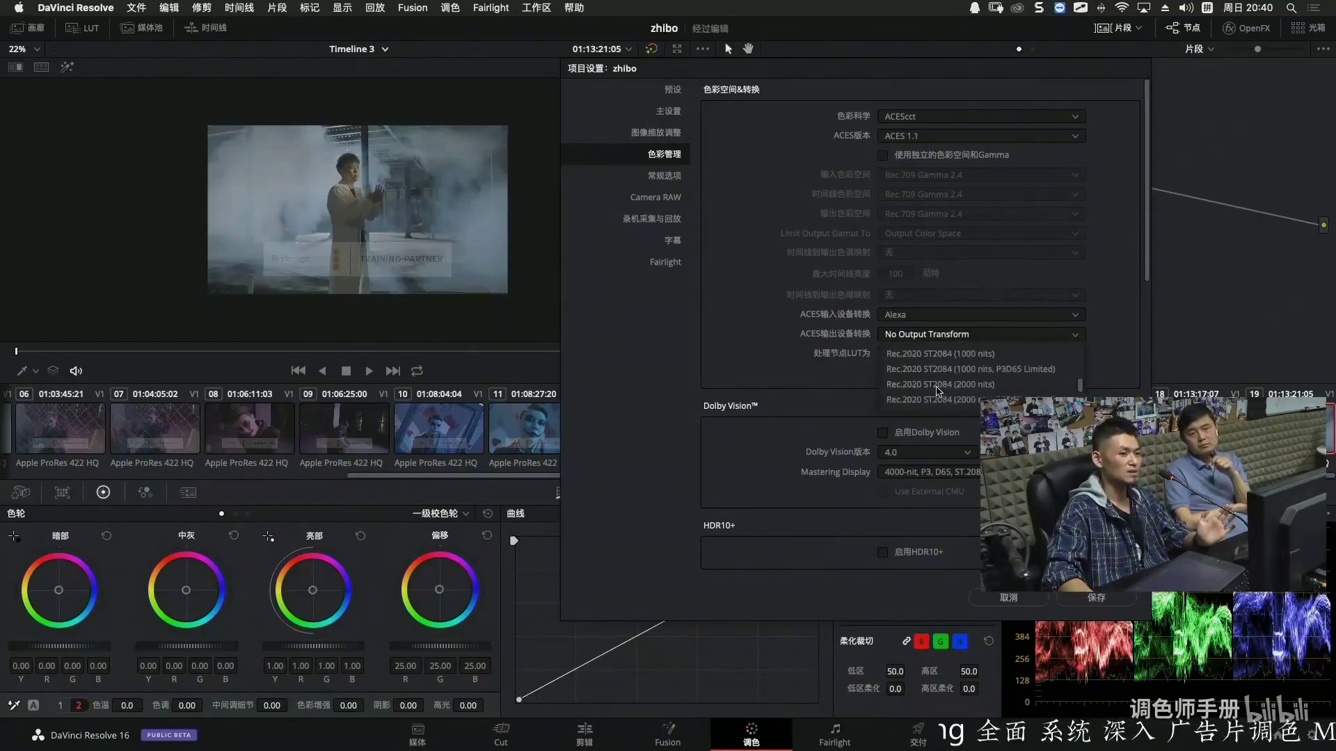
pyautogui.scroll(3, 938, 386)
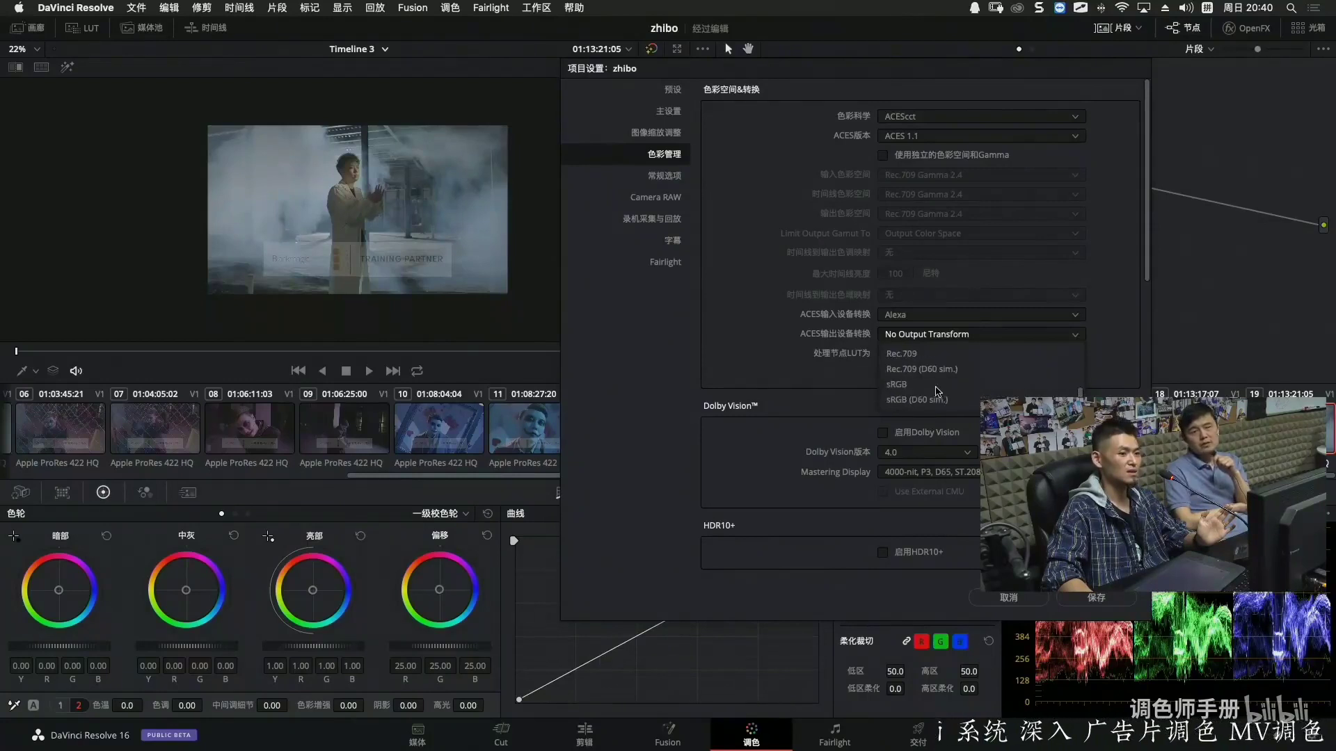
pyautogui.click(923, 354)
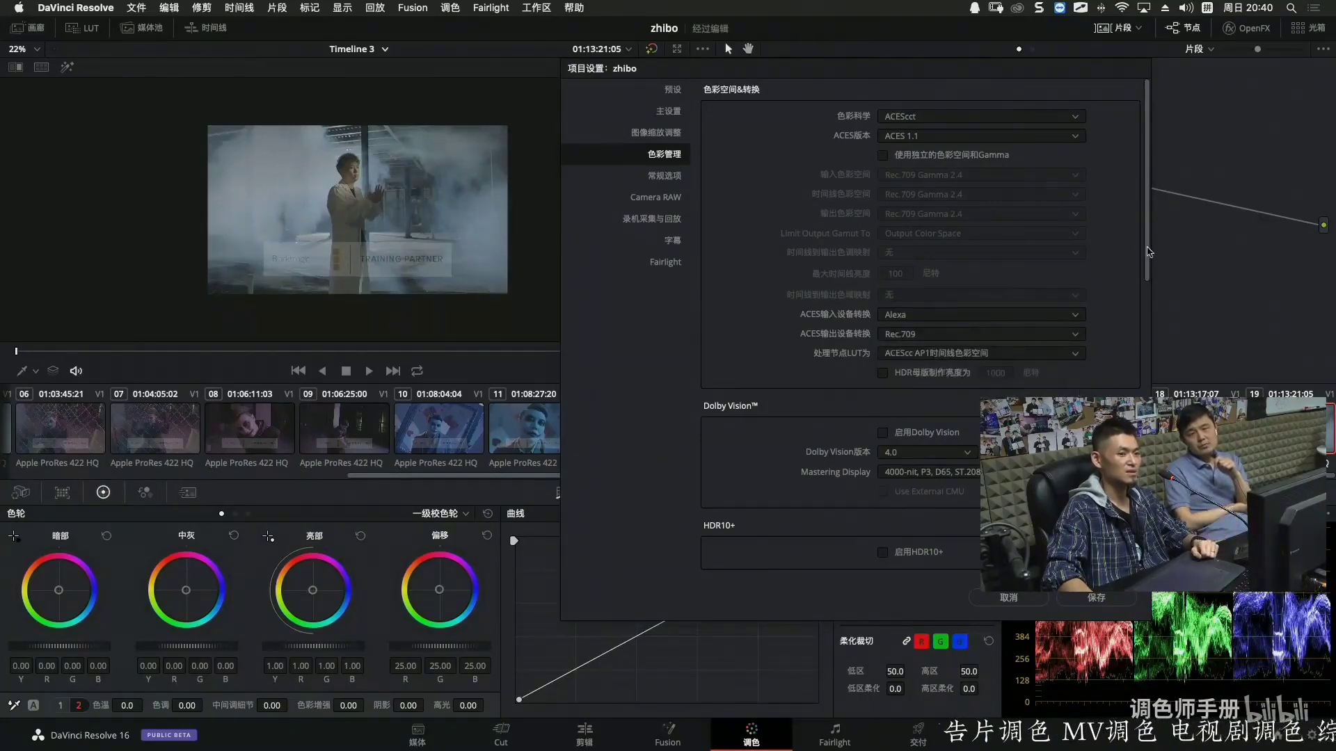
pyautogui.moveTo(1147, 256)
pyautogui.mouseDown()
pyautogui.moveTo(1146, 306)
pyautogui.moveTo(1143, 270)
pyautogui.mouseUp()
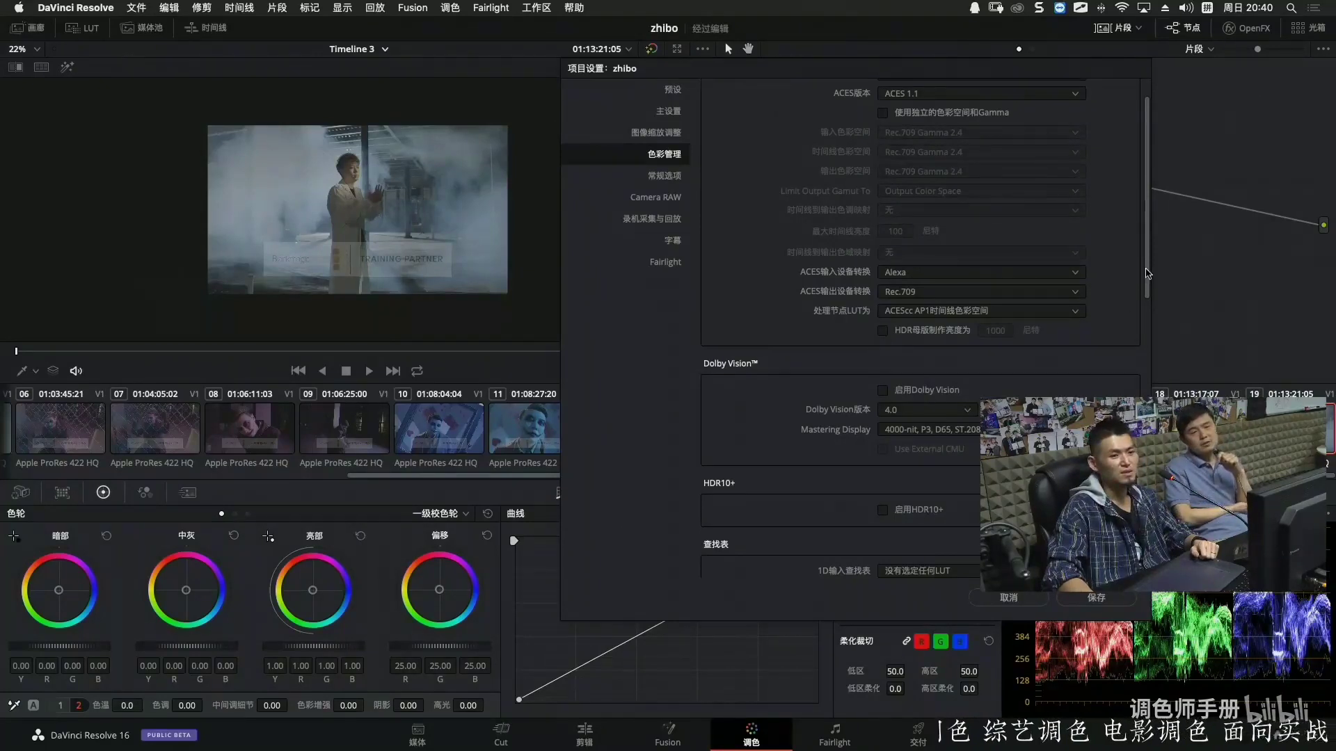
pyautogui.scroll(-1, 1148, 279)
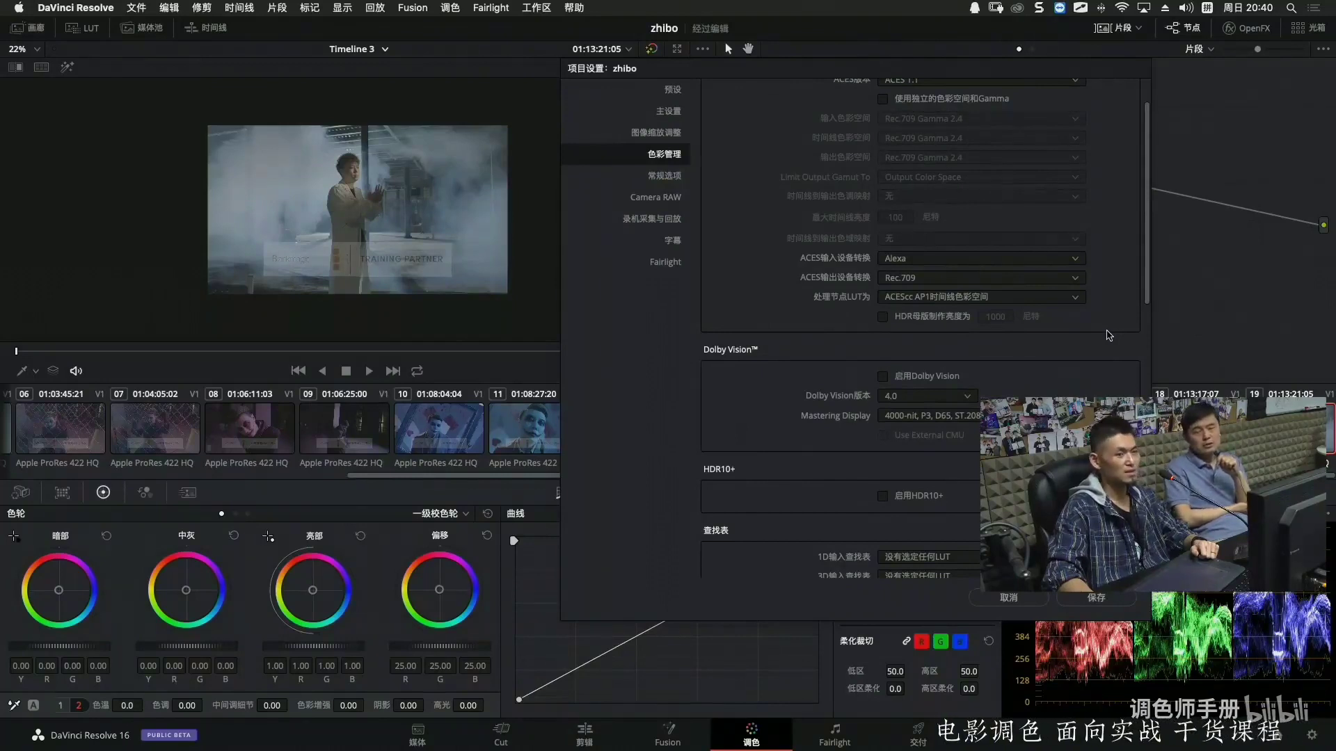
pyautogui.moveTo(1147, 275); pyautogui.dragTo(1148, 296)
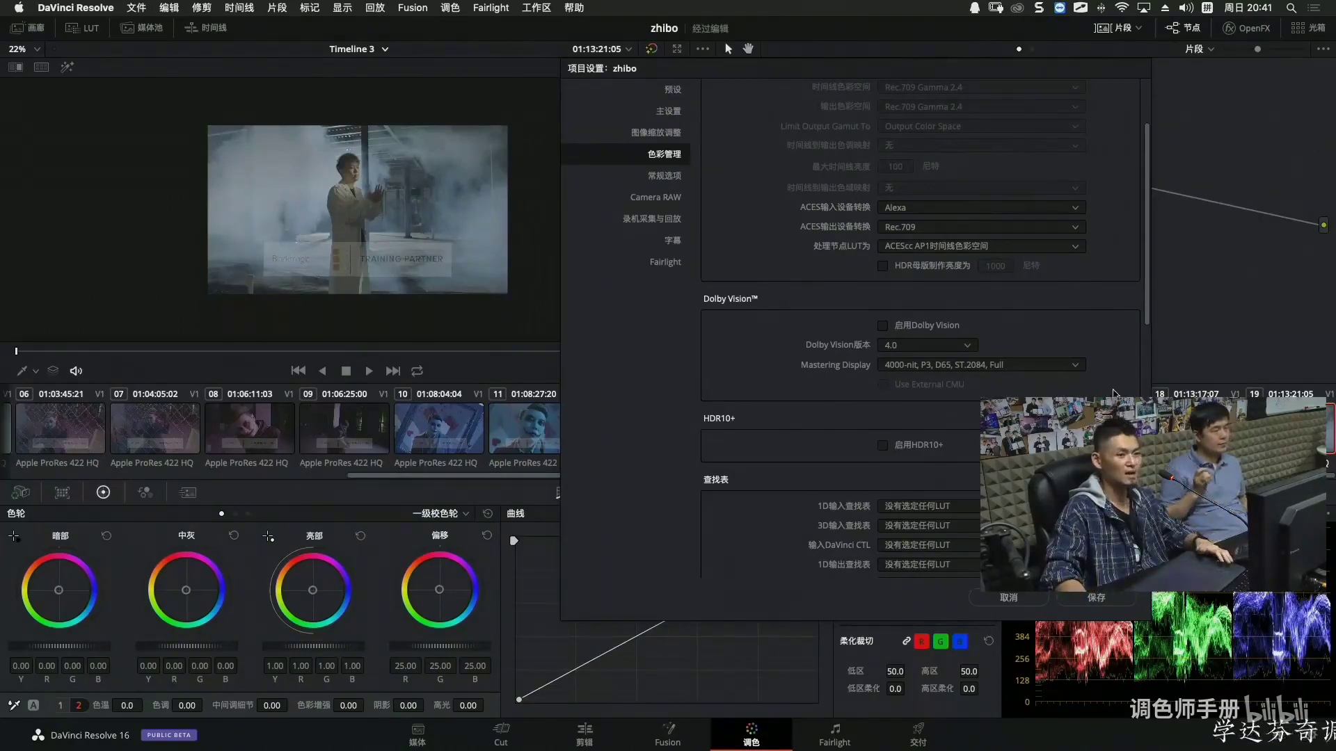
# Save the colour management settings, preview clips 07, 11, 15 and 16, then load clip 01.
pyautogui.click(1106, 597)
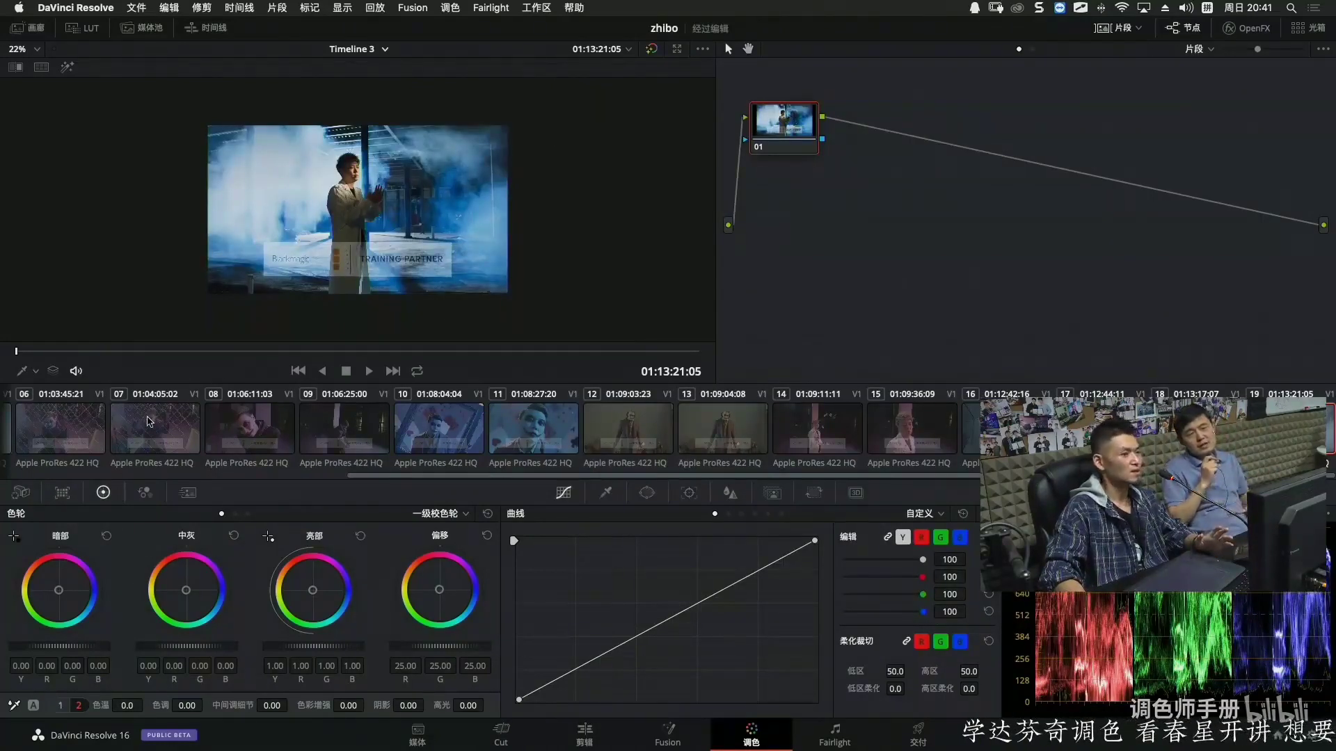
pyautogui.click(150, 421)
pyautogui.click(491, 415)
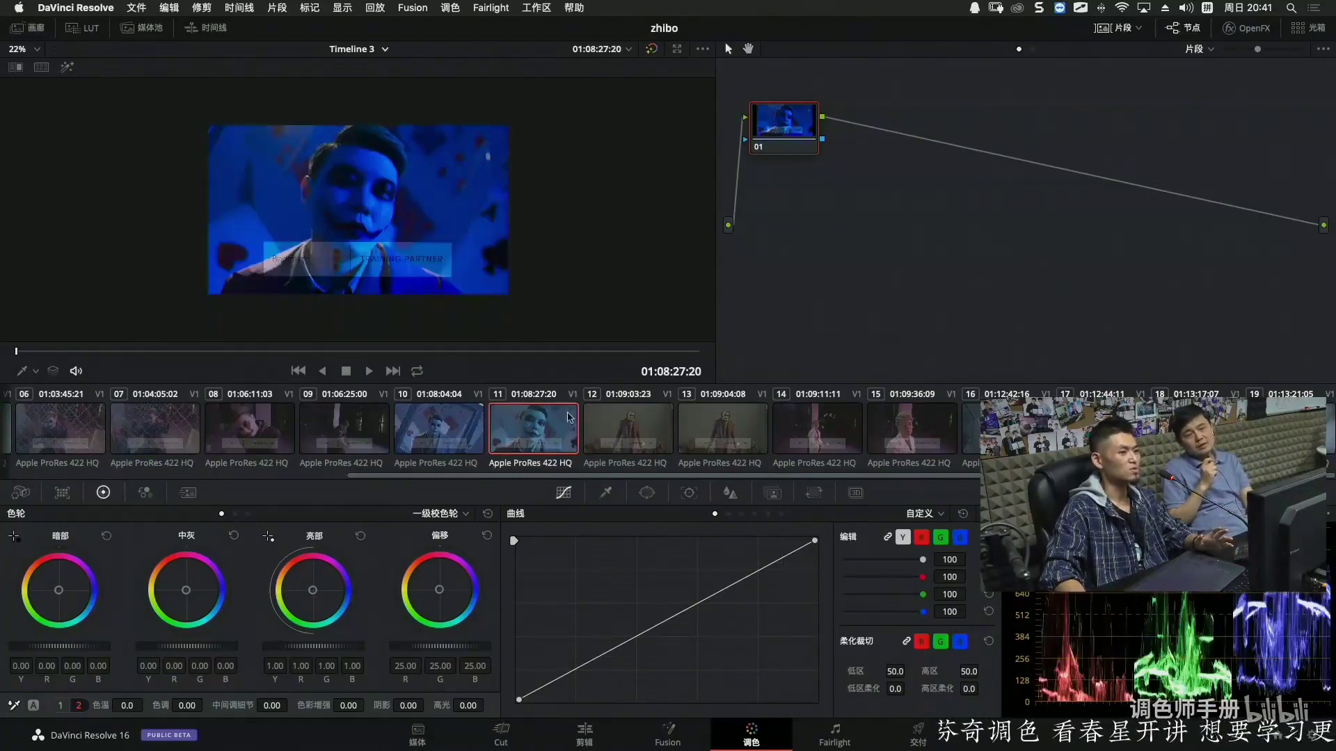
pyautogui.click(894, 419)
pyautogui.click(971, 425)
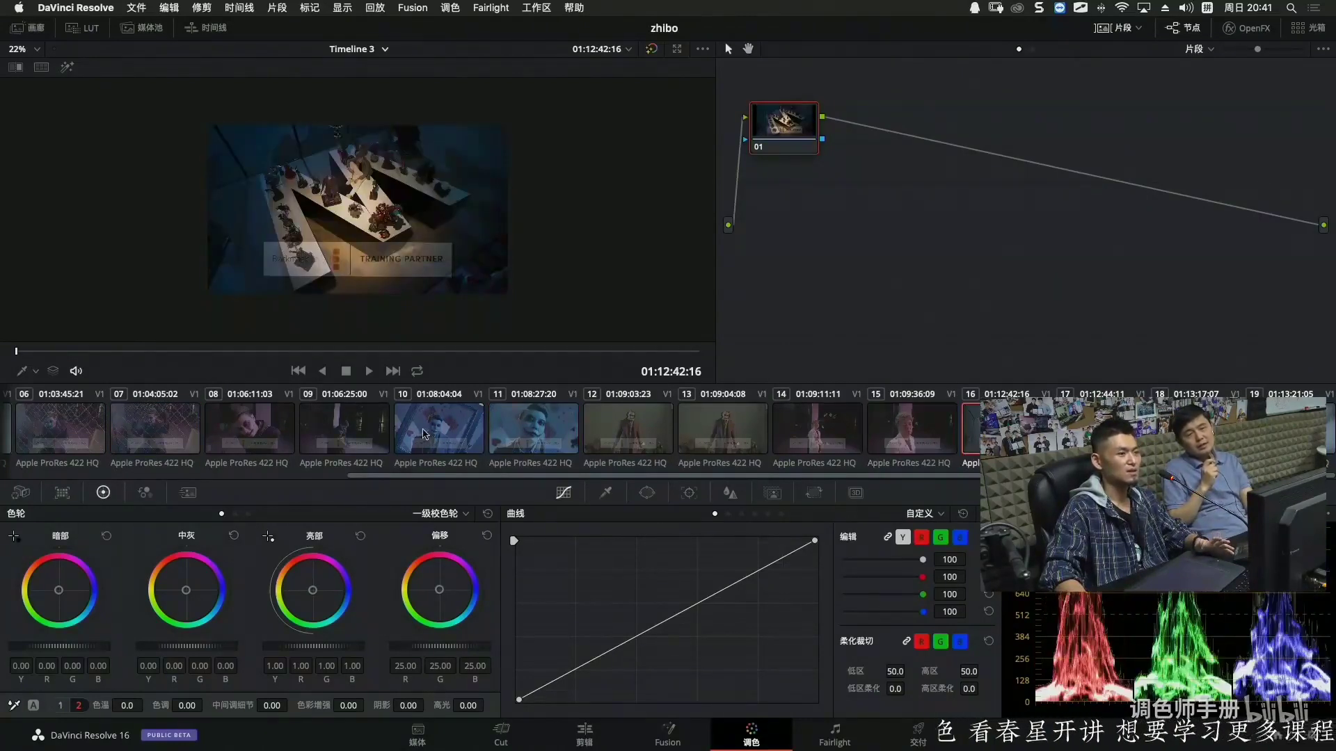
pyautogui.hscroll(-5, 55, 426)
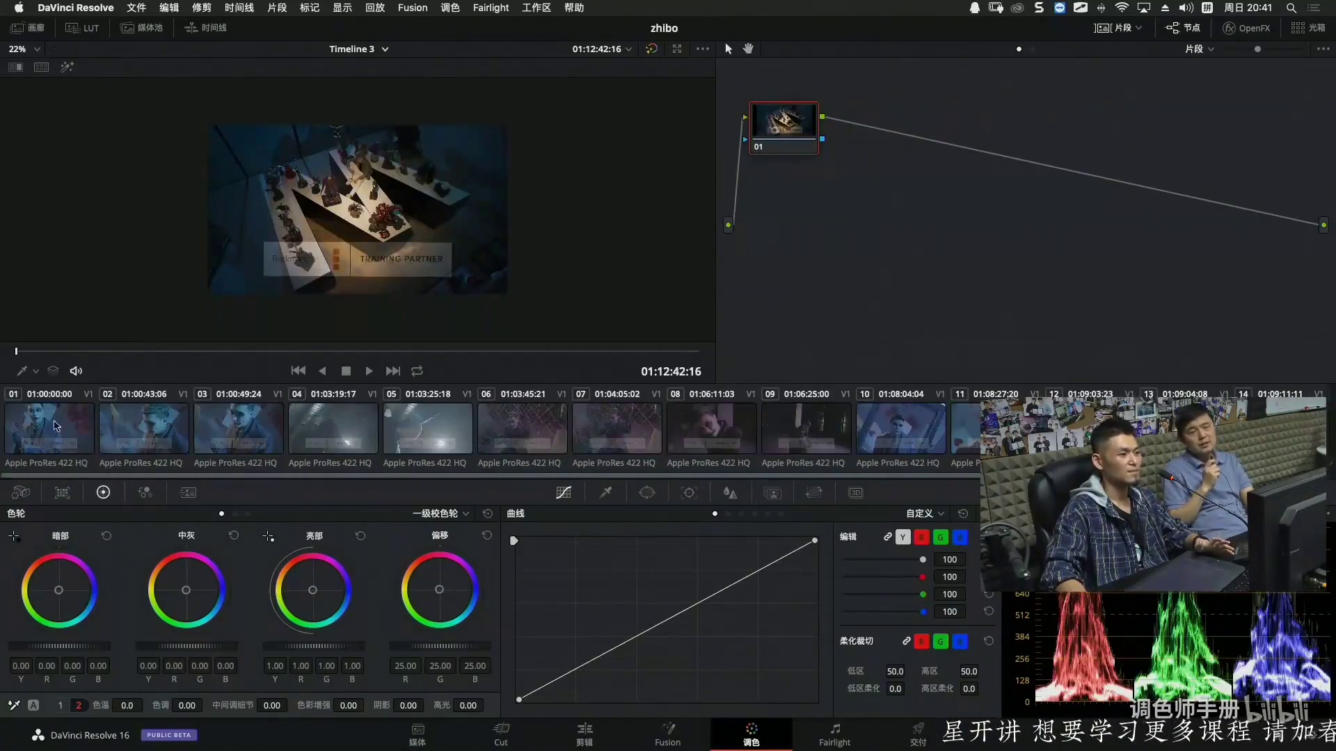
pyautogui.click(25, 437)
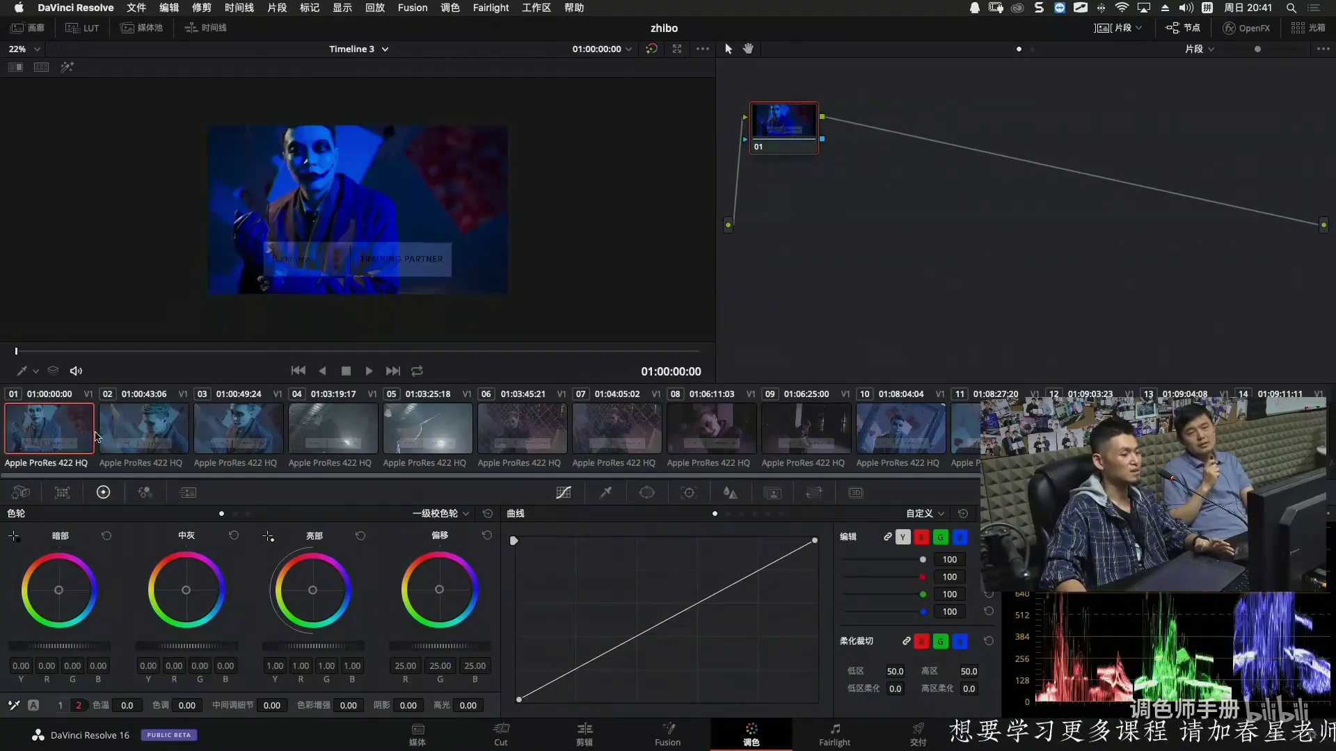
# Refresh all clip thumbnails with 更新所有缩略图 from clip 01's context menu.
pyautogui.rightClick(46, 421)
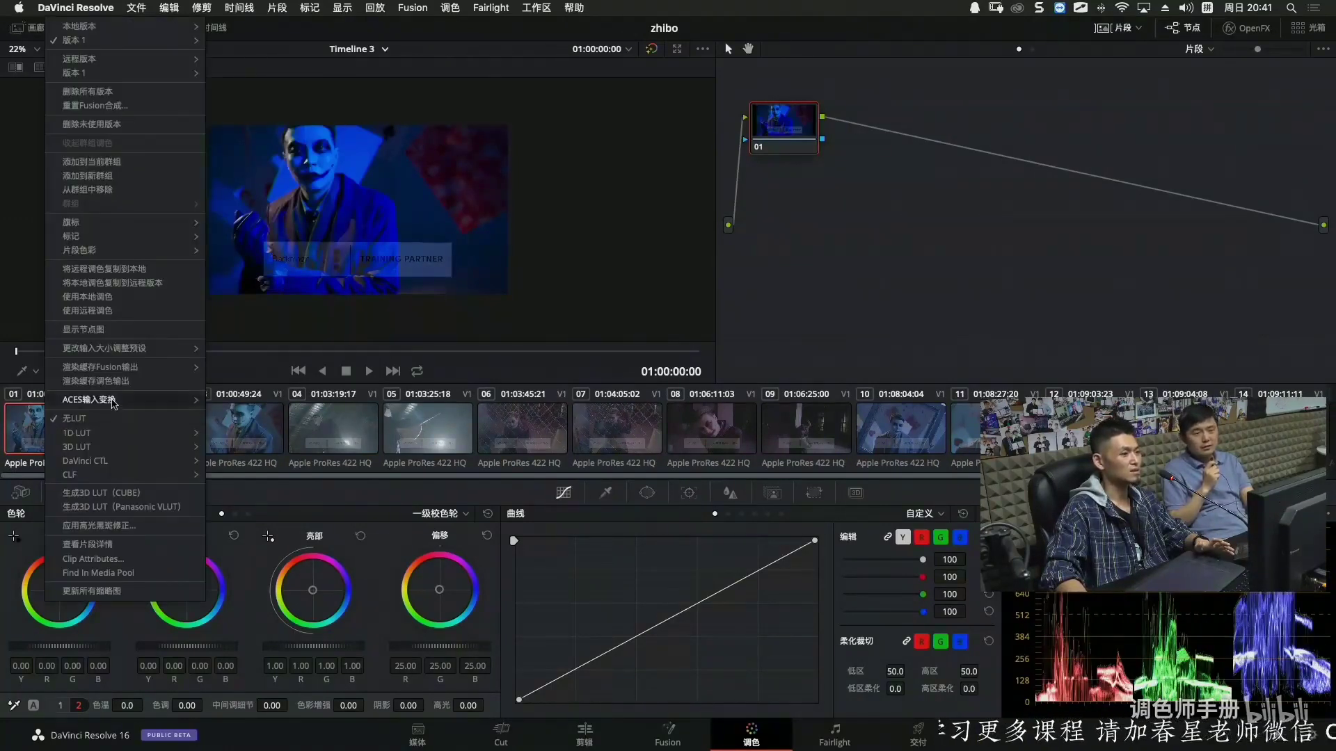
pyautogui.moveTo(113, 402)
pyautogui.scroll(-2, 313, 412)
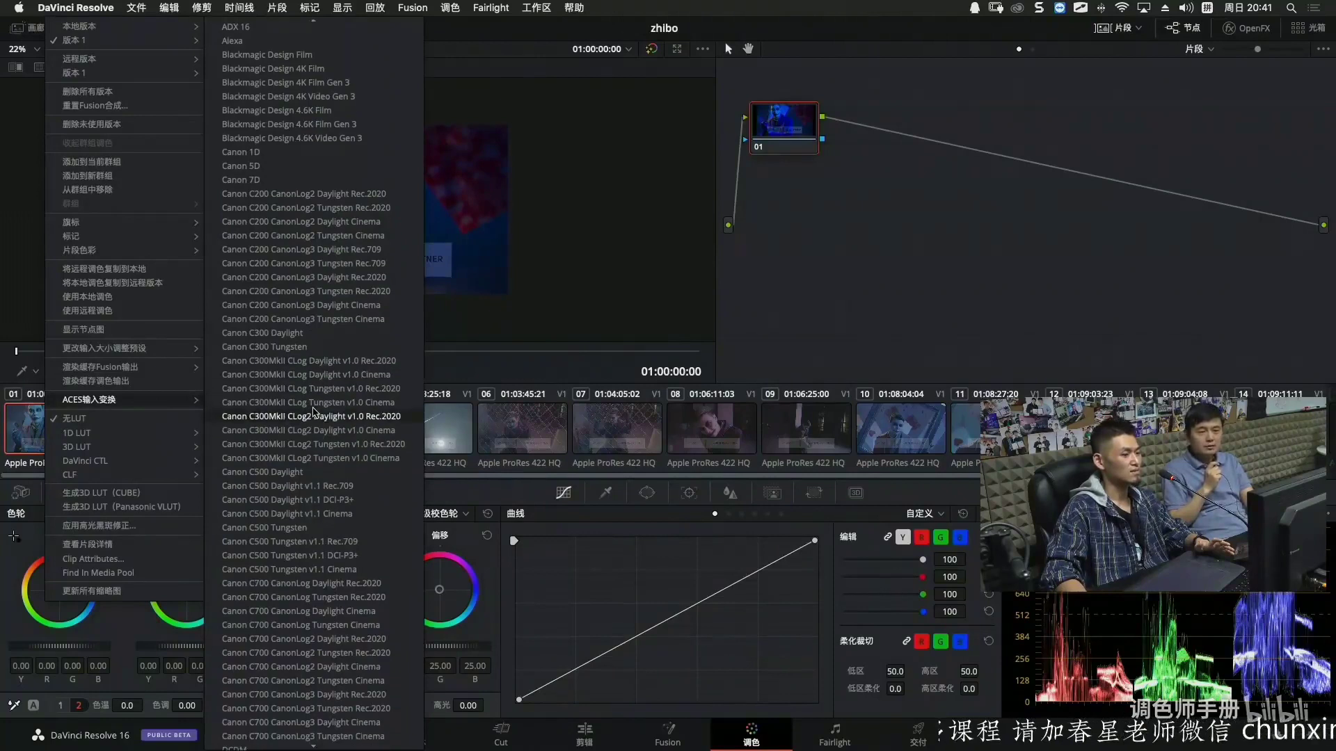
pyautogui.scroll(-15, 314, 412)
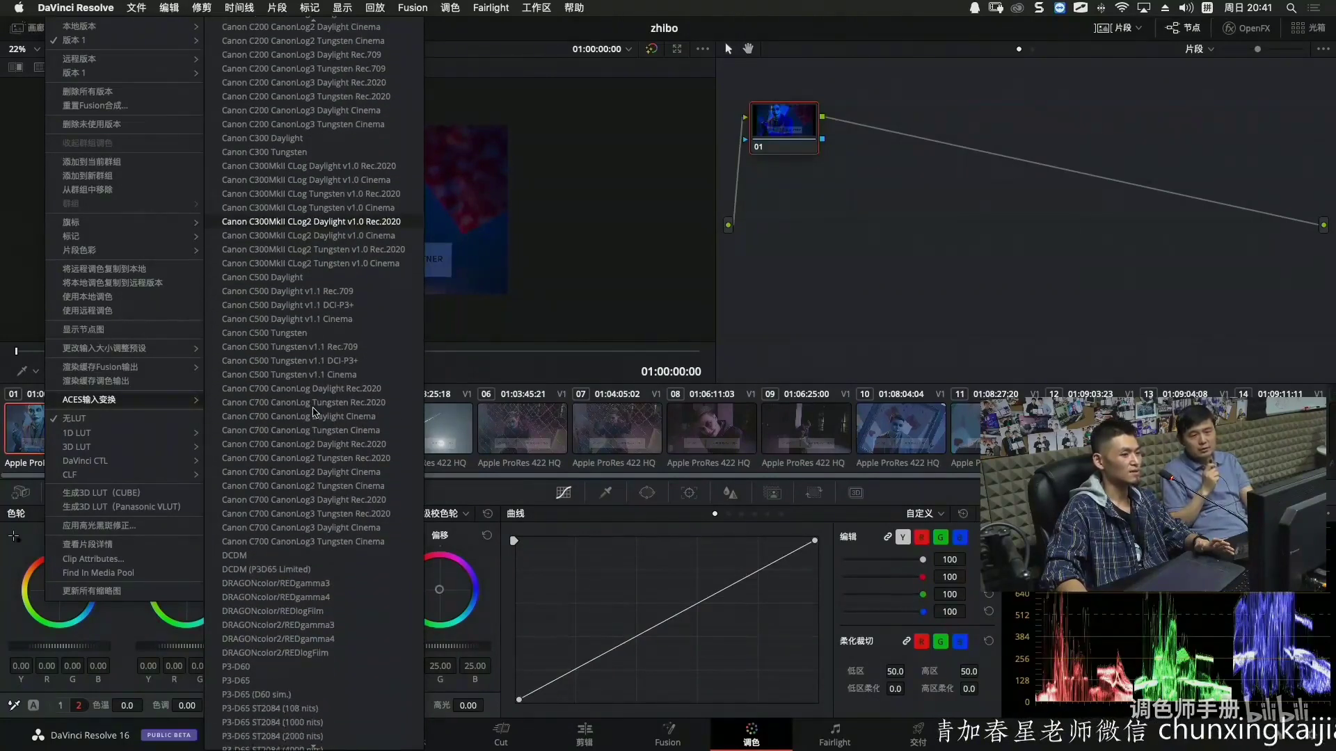
pyautogui.click(108, 592)
# Preview clips 03 and 05, returning each time to clip 01 at 01:00:00:00.
pyautogui.click(228, 425)
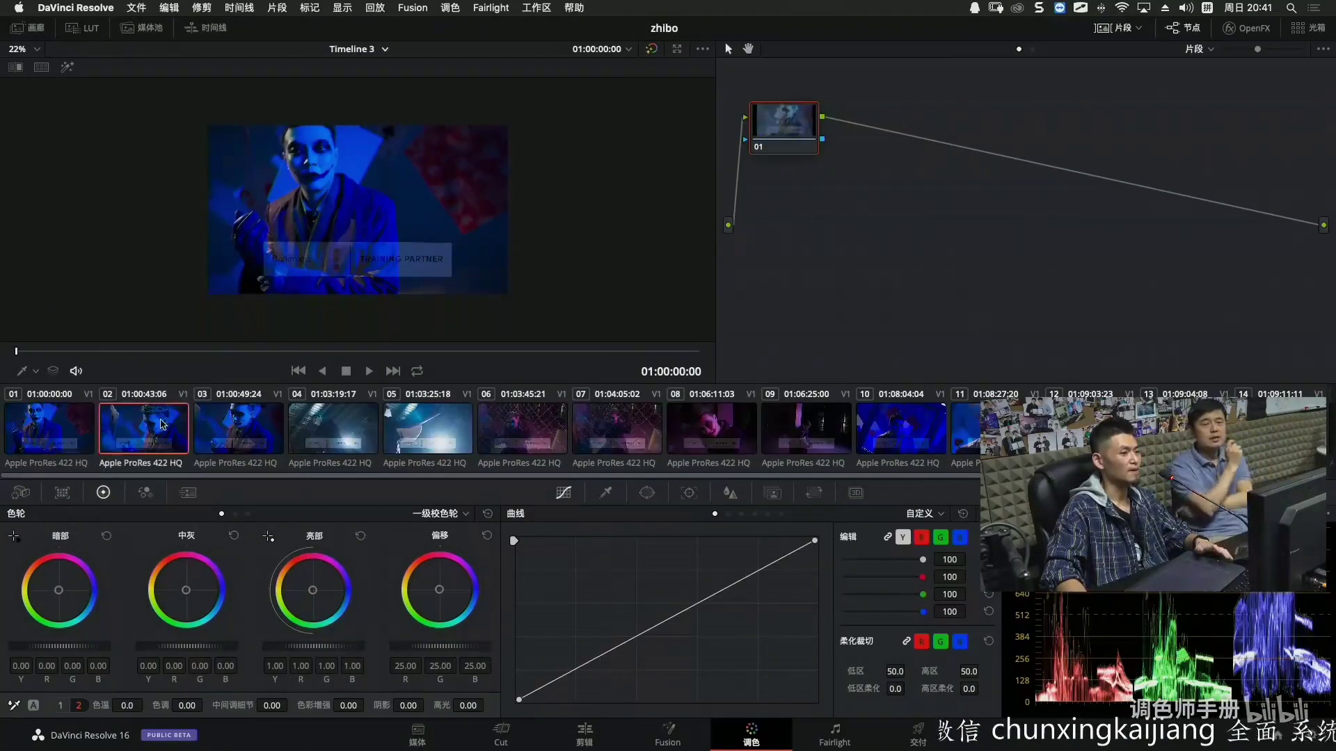
pyautogui.click(51, 437)
pyautogui.click(386, 423)
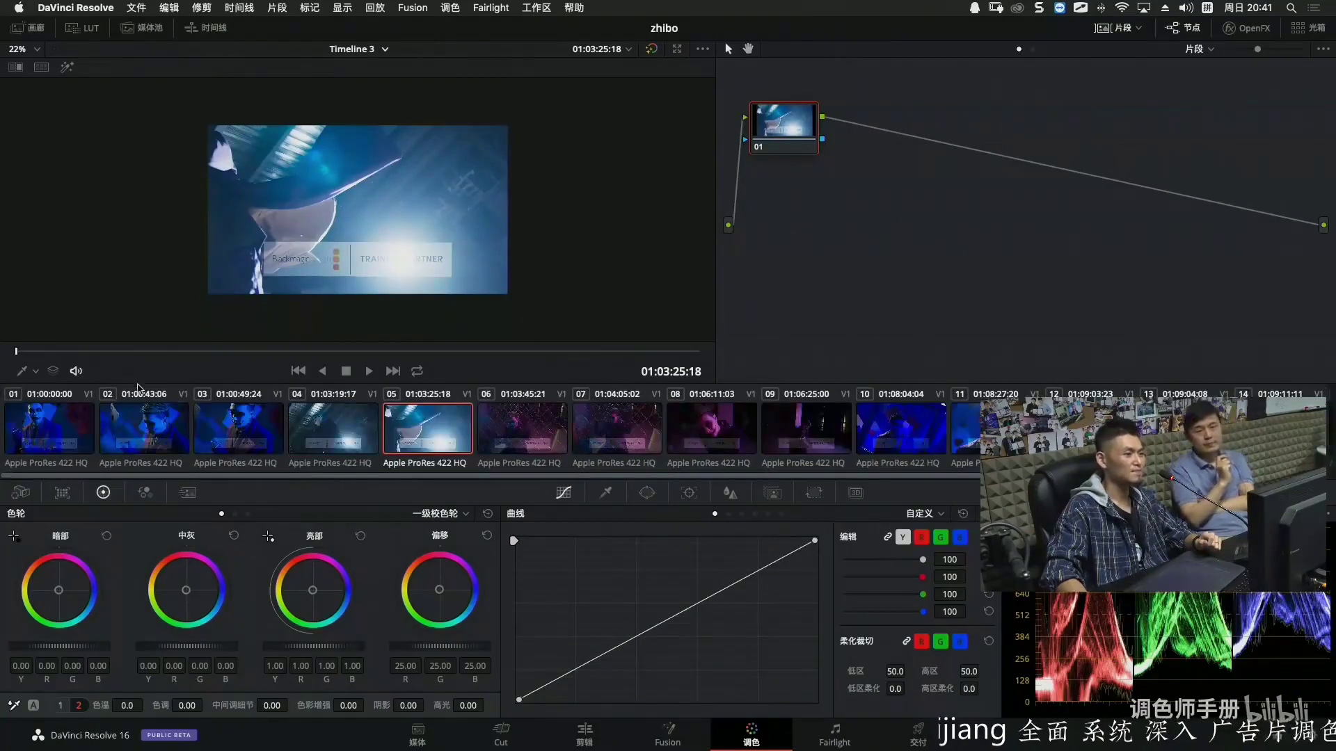
pyautogui.click(69, 425)
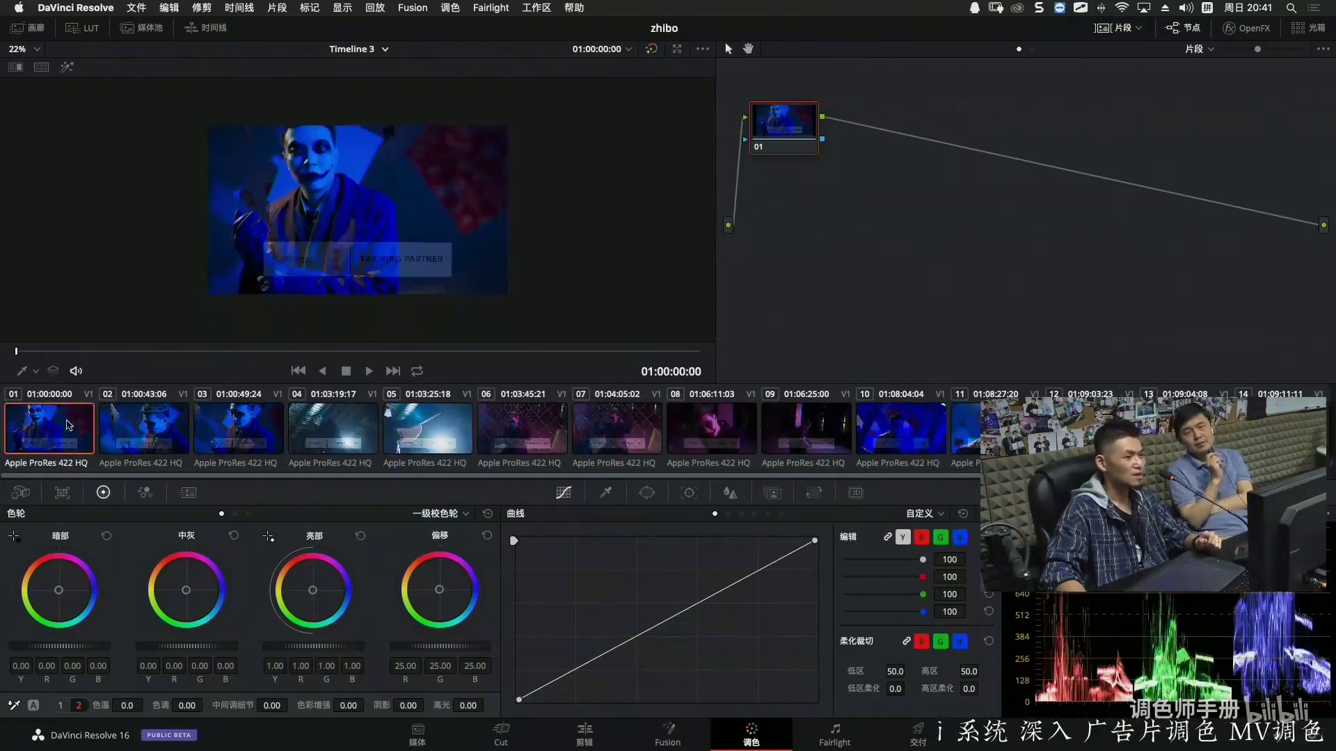
pyautogui.click(1301, 28)
# Enlarge the Lightbox thumbnails so the clips fill the screen five per row.
pyautogui.moveTo(1238, 49); pyautogui.dragTo(1276, 51)
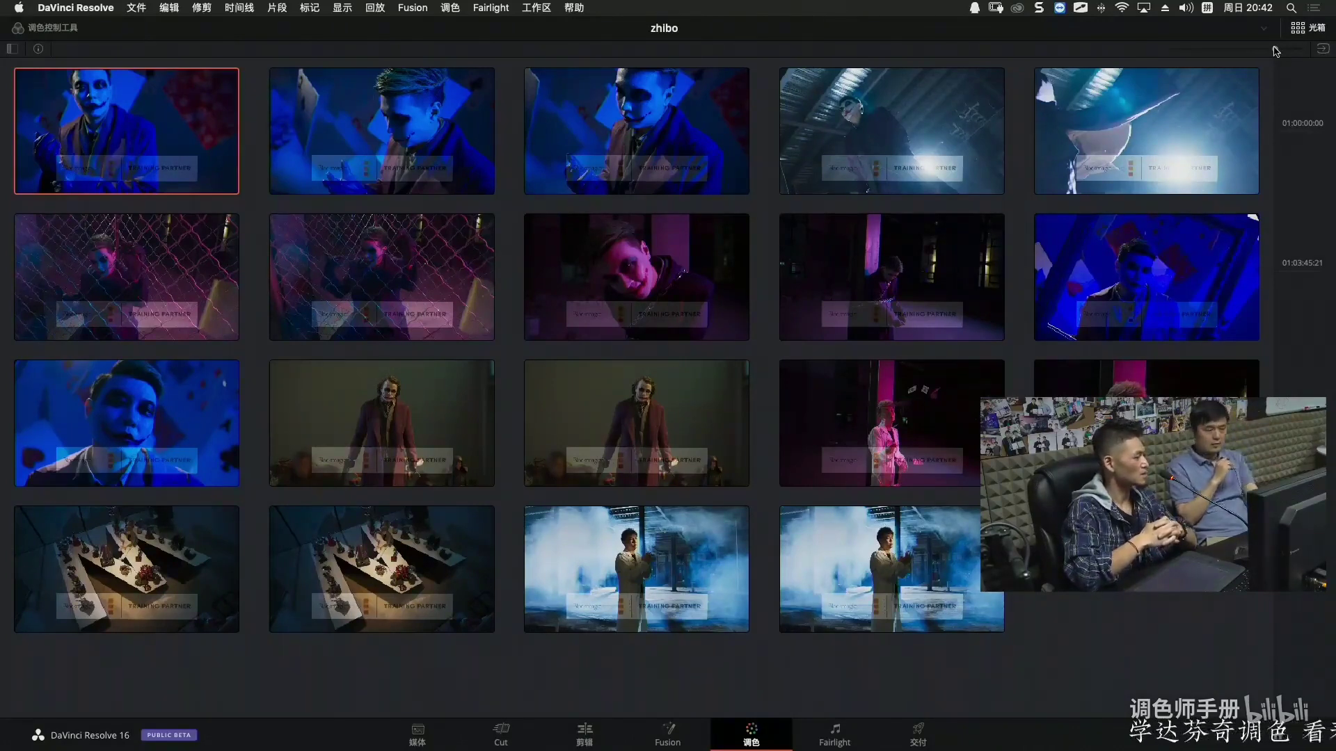
# Close the Lightbox and load clip 02 at its first frame.
pyautogui.click(1308, 28)
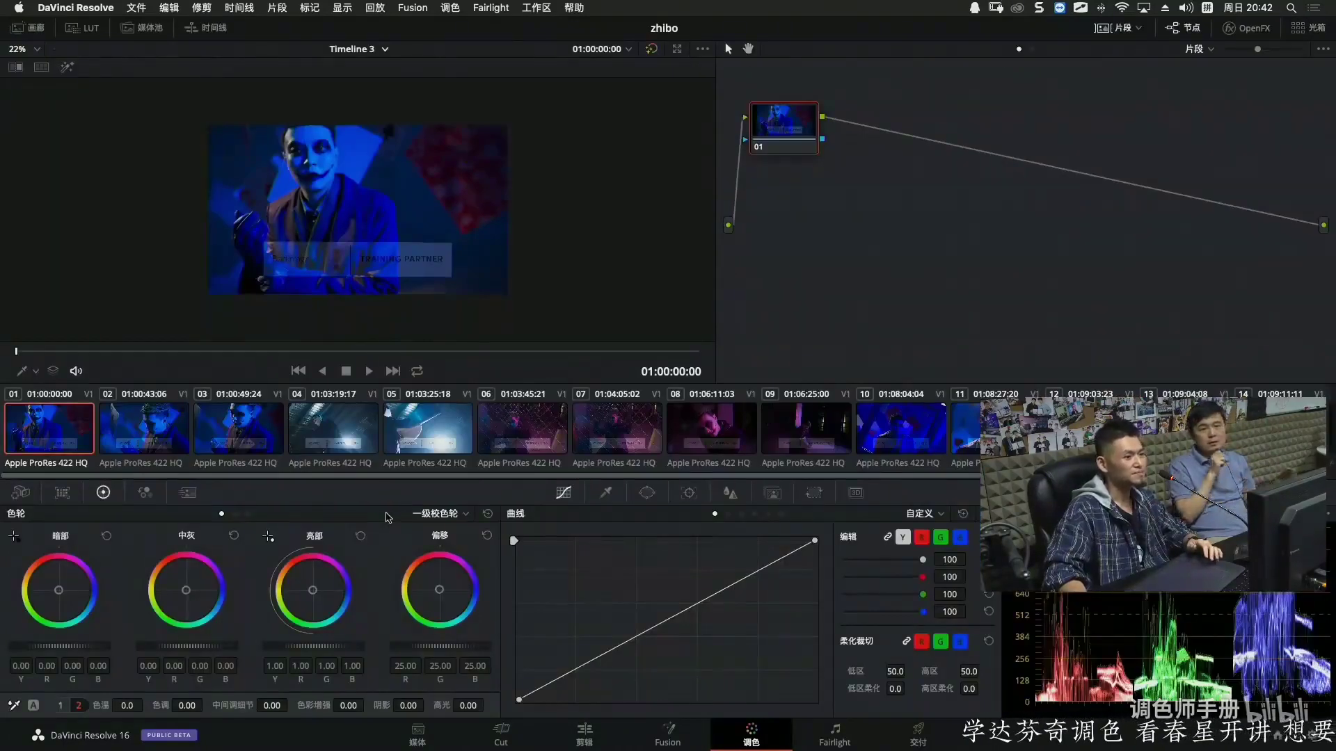
pyautogui.hscroll(3, 583, 426)
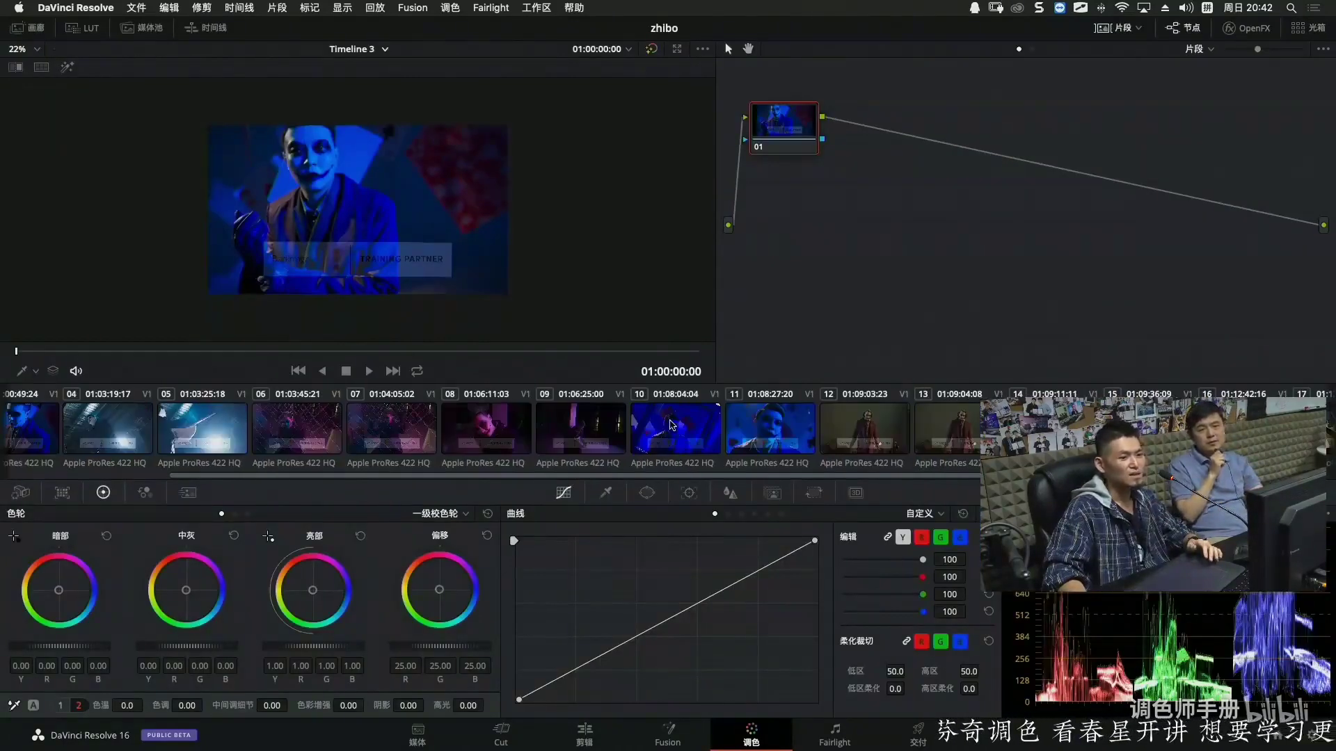
pyautogui.hscroll(-3, 724, 426)
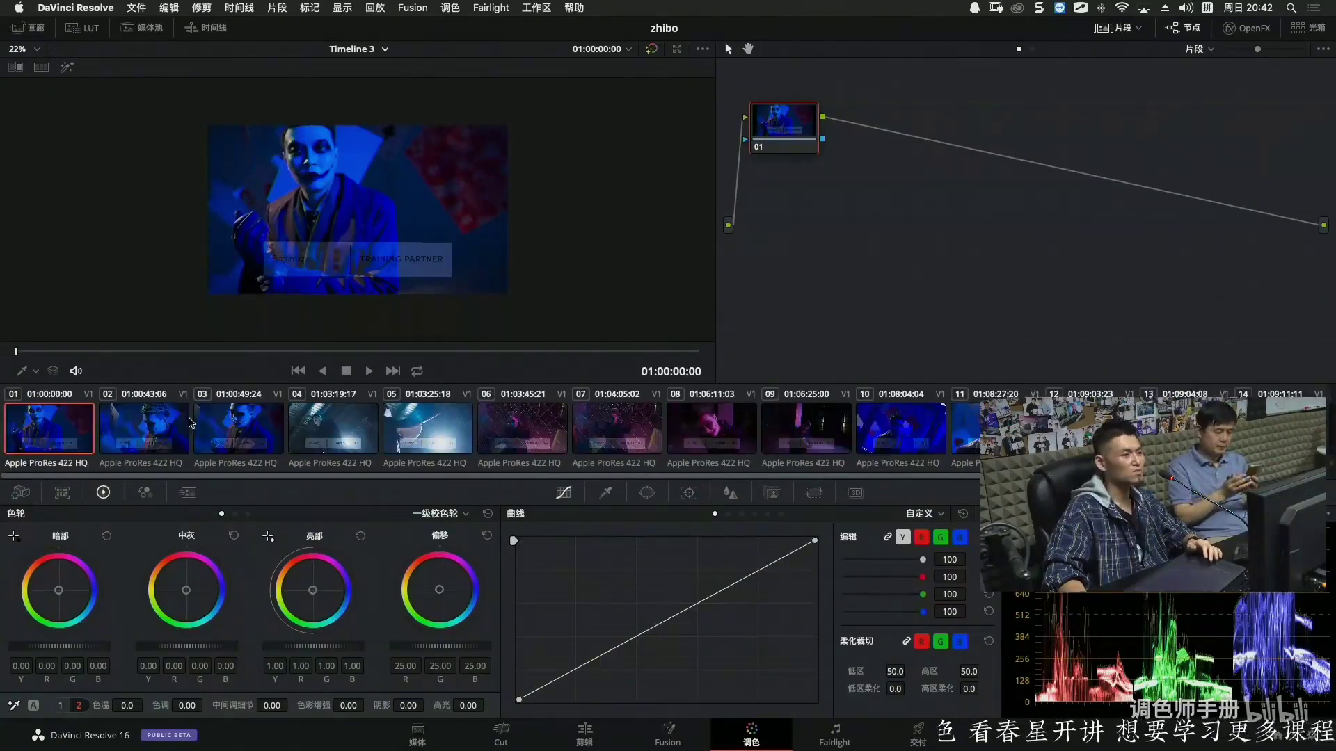
pyautogui.click(169, 422)
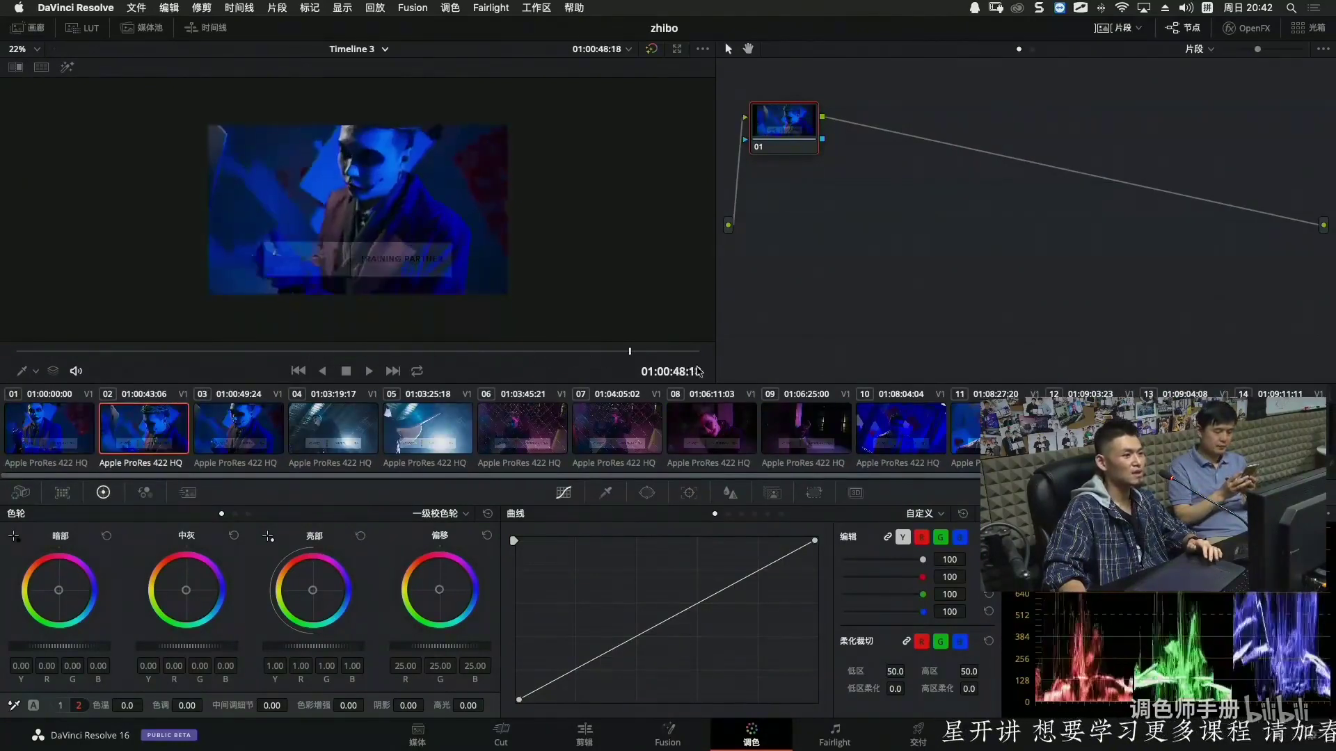
pyautogui.press('Up')
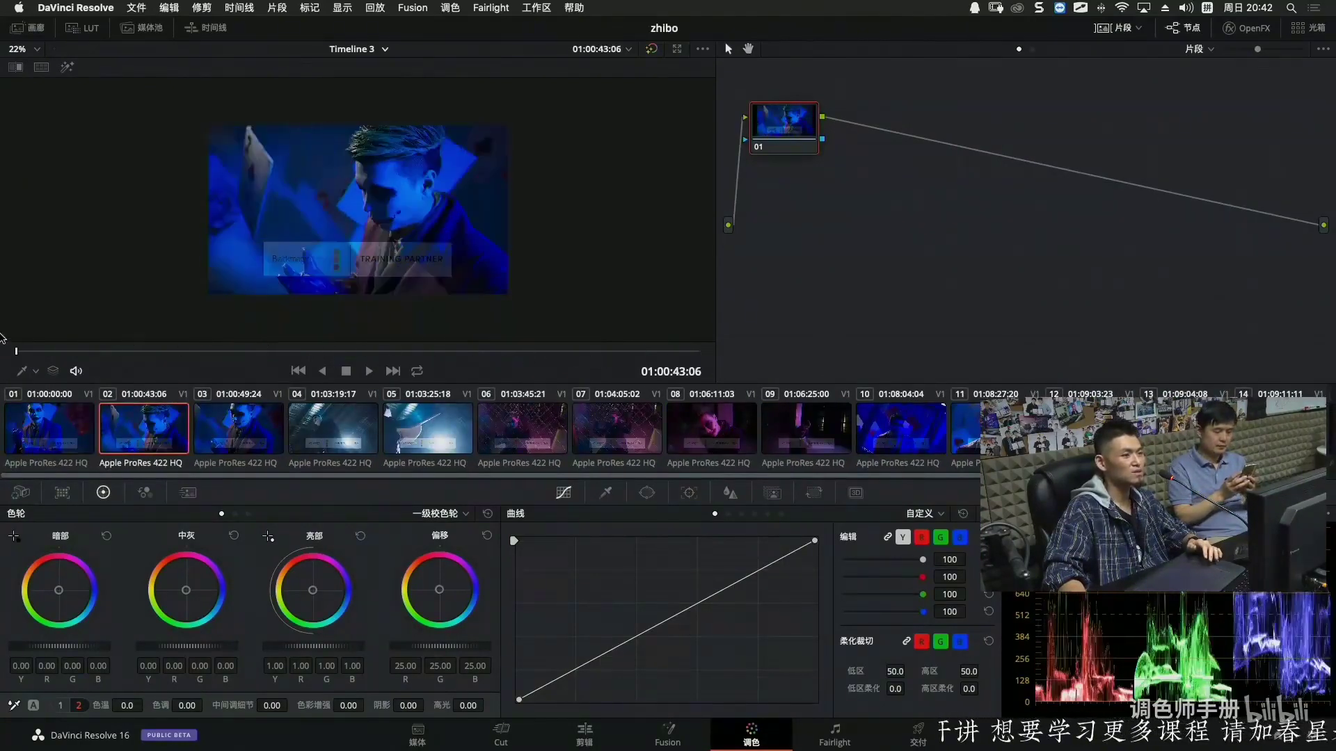
# Review clips 03 and 02 from their starts and reposition node 01 in the node graph.
pyautogui.click(267, 426)
pyautogui.moveTo(316, 353); pyautogui.dragTo(782, 359)
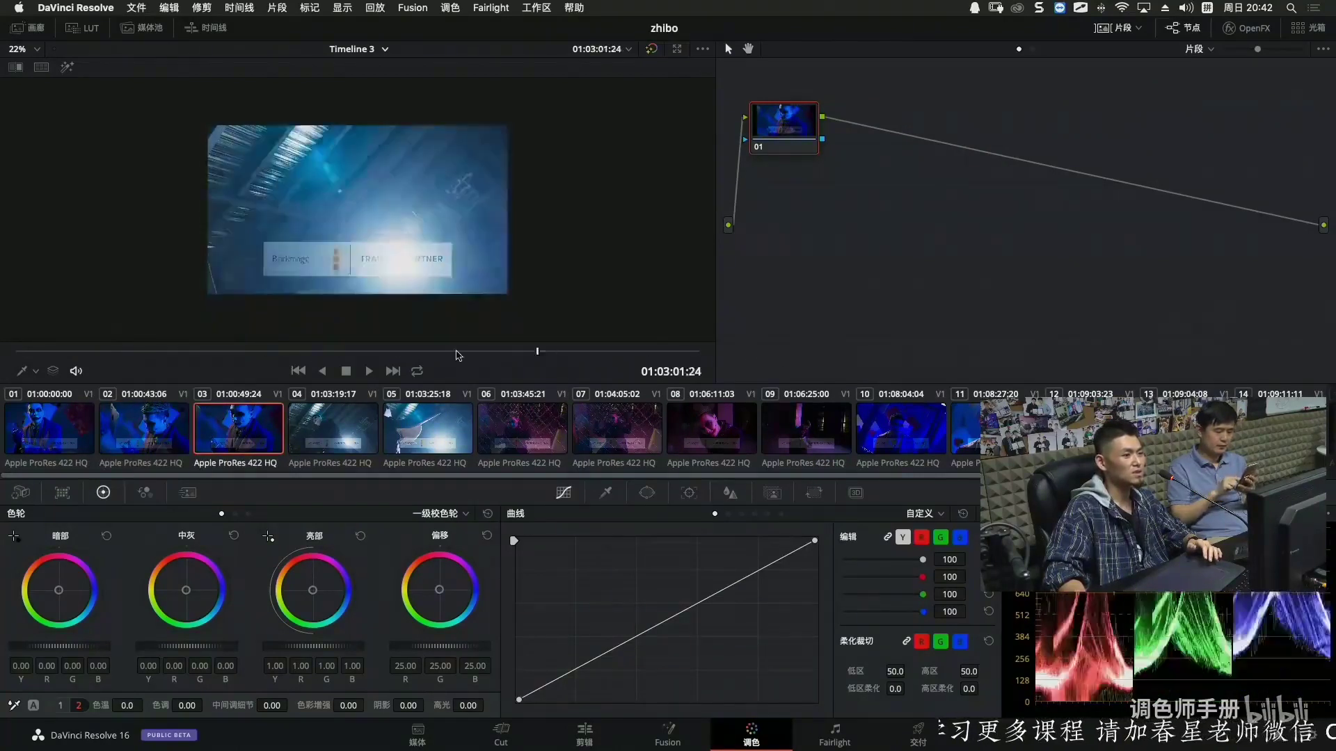
pyautogui.press('Up')
pyautogui.press('Up')
pyautogui.click(369, 371)
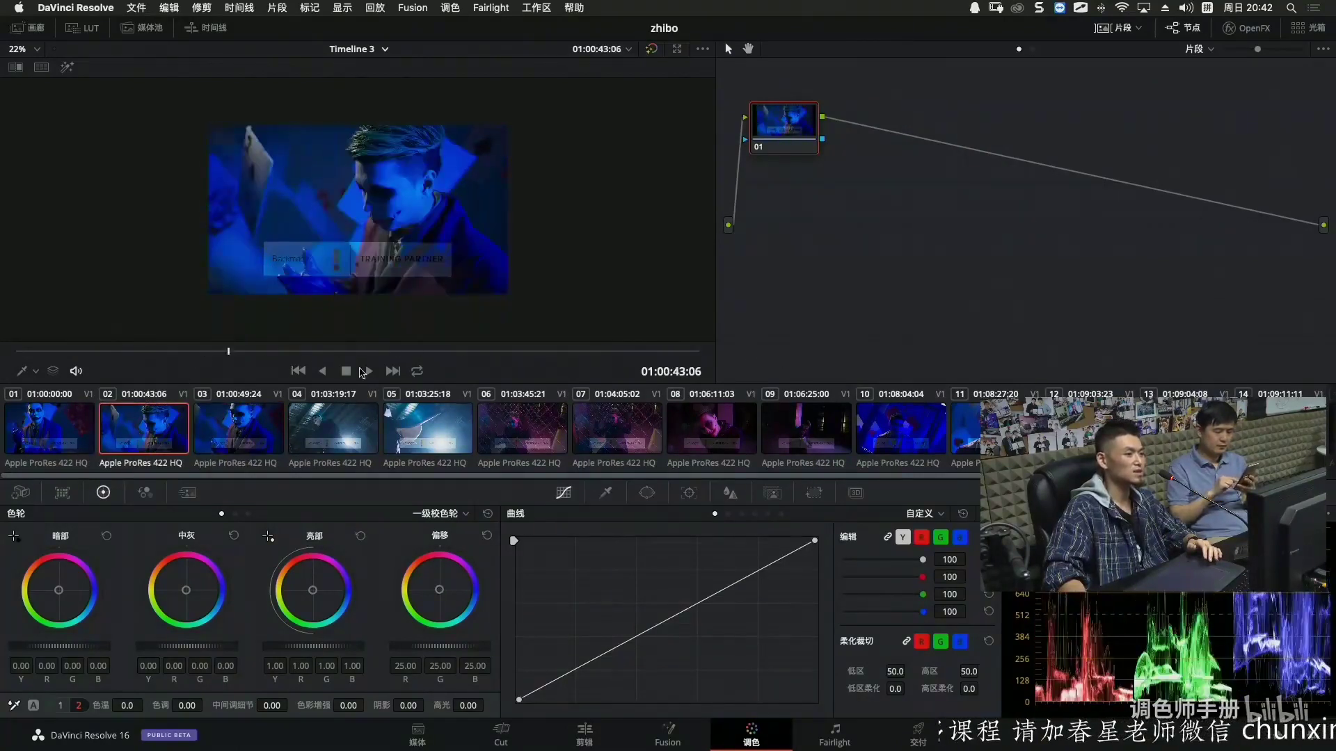
pyautogui.press('Up')
pyautogui.click(65, 351)
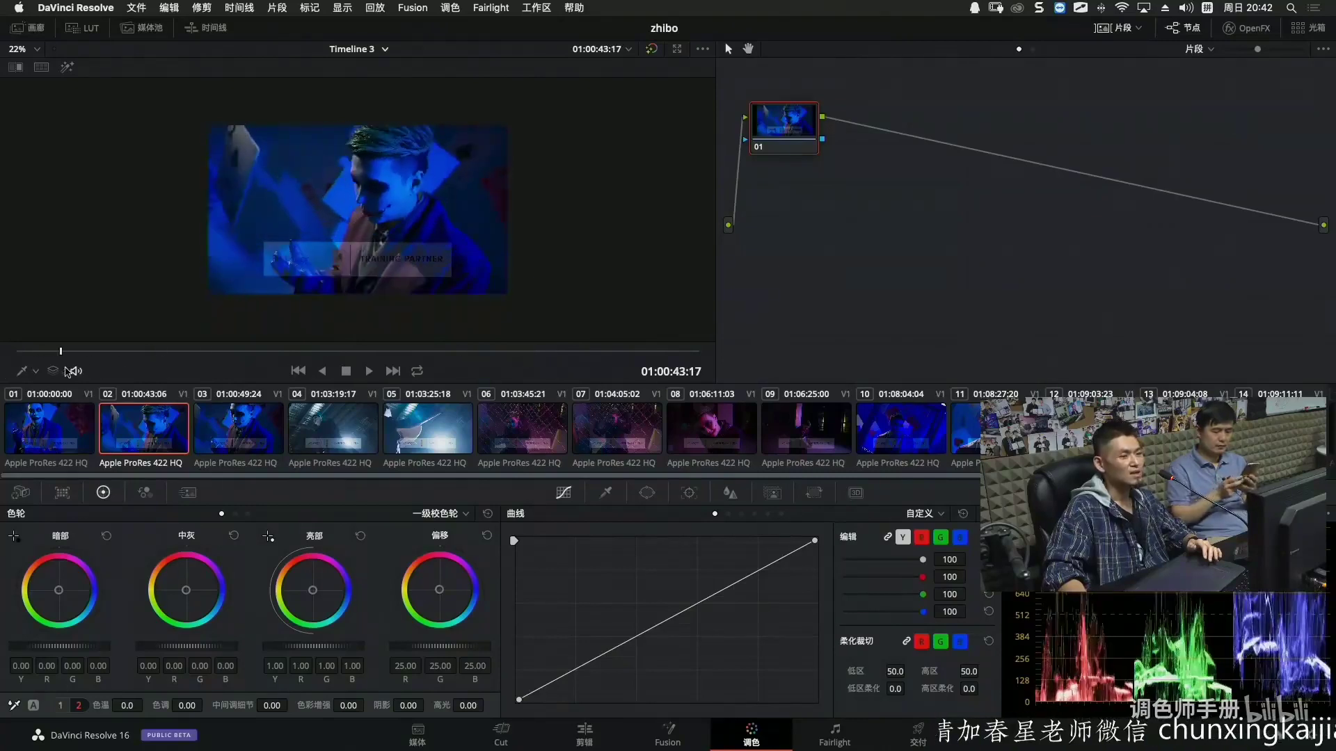
pyautogui.moveTo(797, 130); pyautogui.dragTo(834, 236)
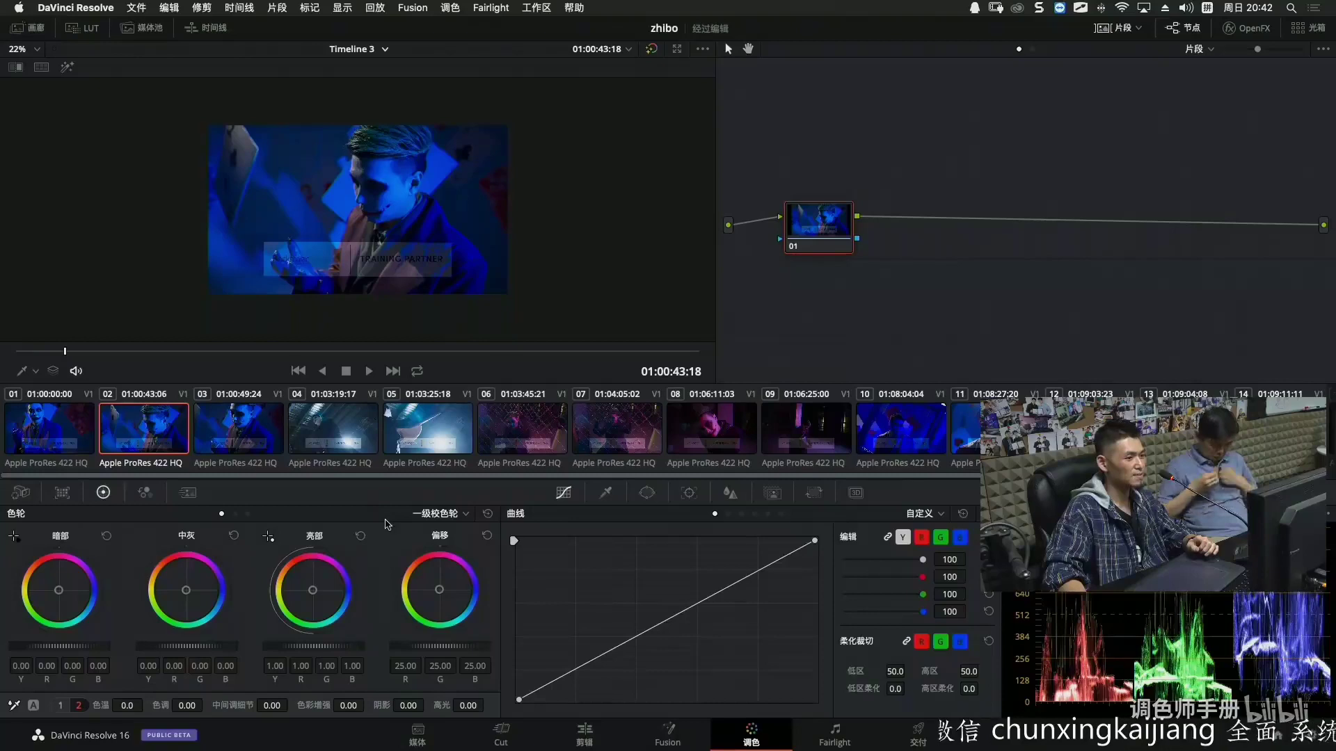
# In Primaries Bars, raise Lift to 0.08 and lower Gain to 0.88, then bypass-compare the grade.
pyautogui.click(235, 515)
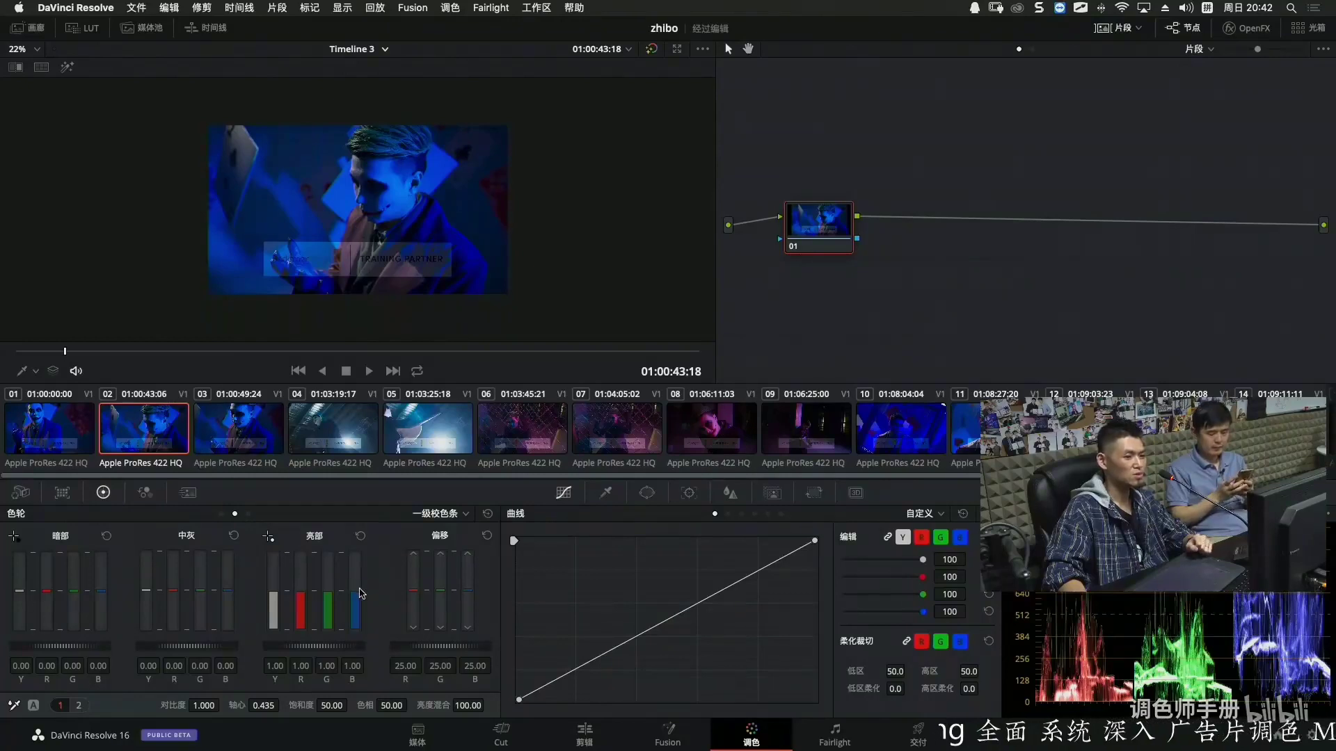
pyautogui.moveTo(60, 645); pyautogui.dragTo(84, 645)
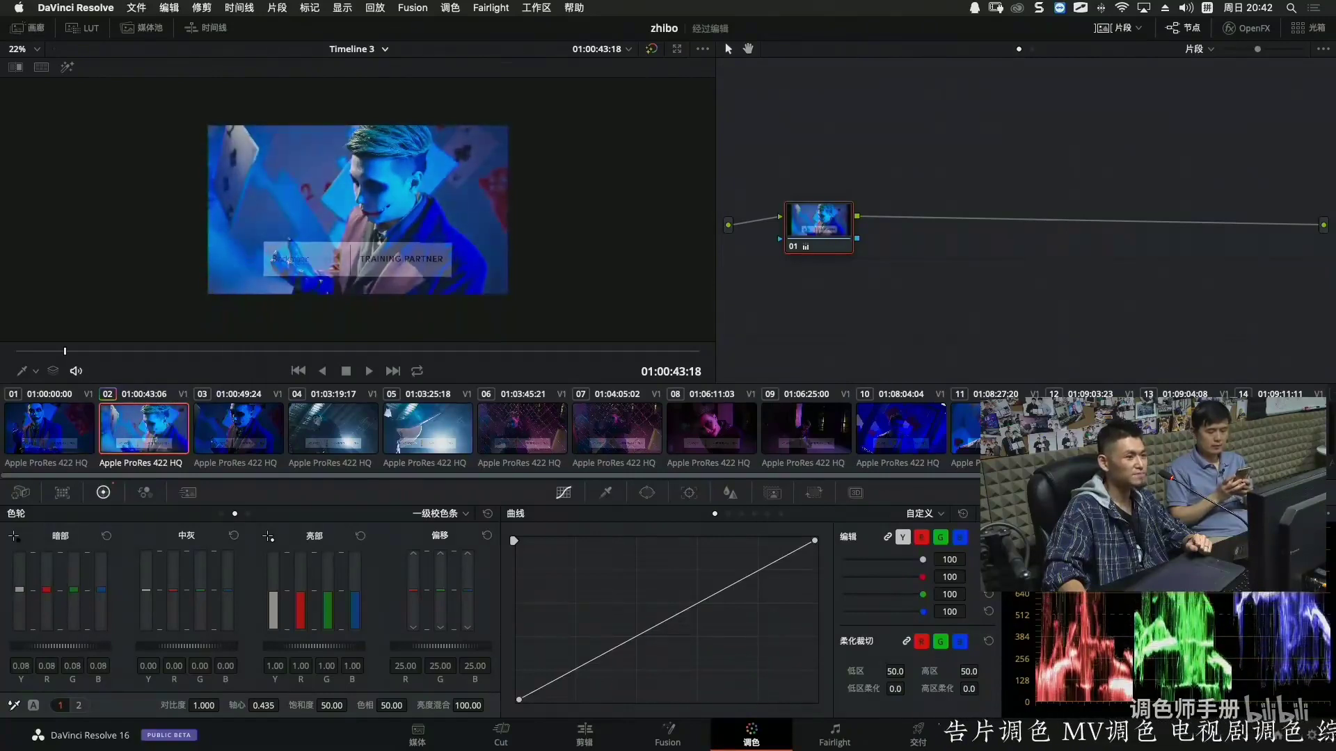
pyautogui.moveTo(84, 646); pyautogui.dragTo(81, 646)
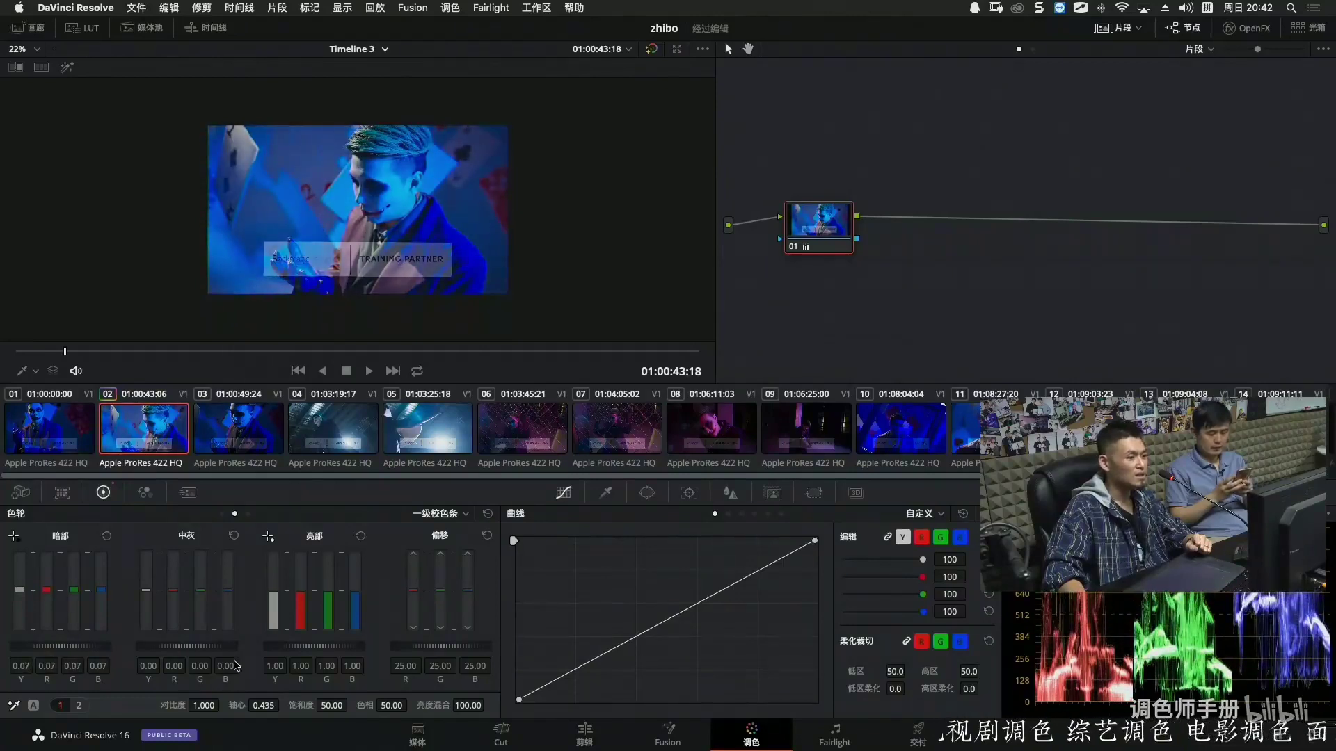
pyautogui.moveTo(359, 650); pyautogui.dragTo(321, 652)
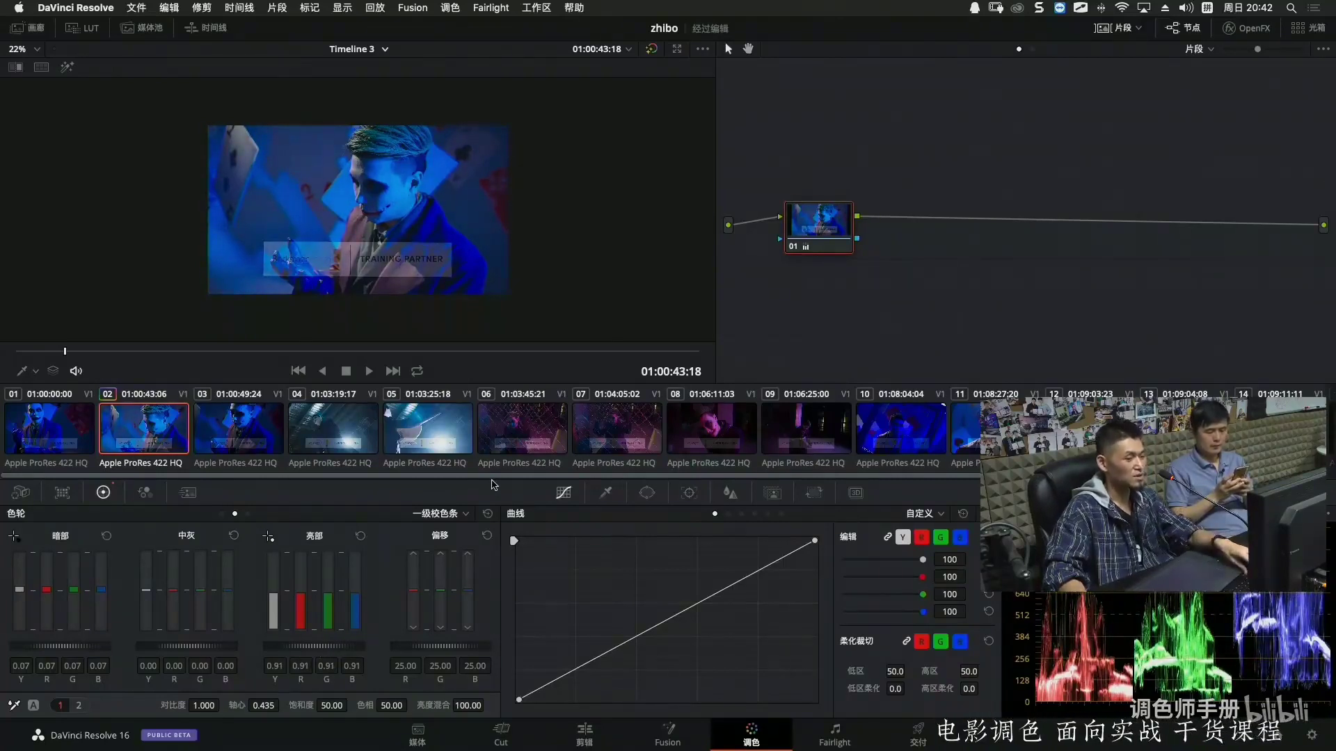
pyautogui.press('super+z')
pyautogui.press('super+z')
pyautogui.press('super+z')
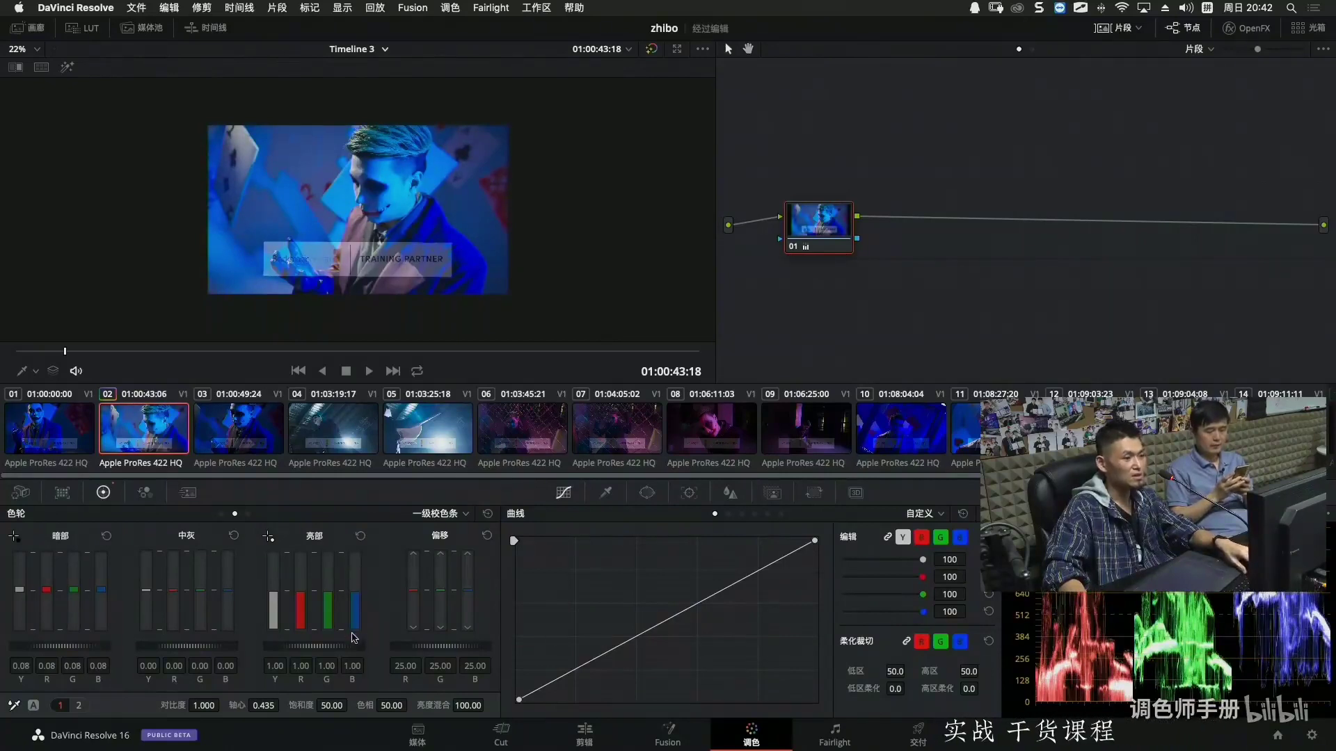
pyautogui.moveTo(354, 645); pyautogui.dragTo(327, 645)
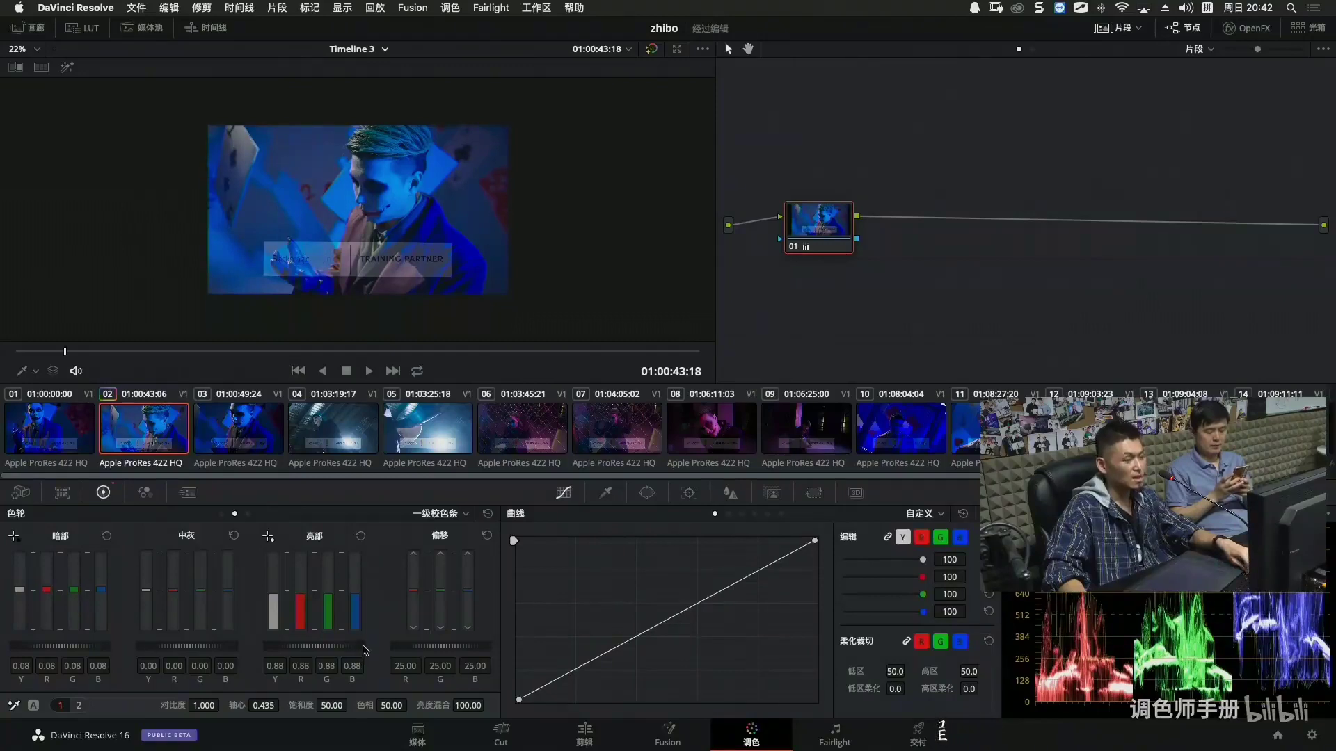
pyautogui.hotkey('shift', 'd')
pyautogui.hotkey('shift', 'd')
pyautogui.hotkey('shift', 'd')
pyautogui.hotkey('shift', 'd')
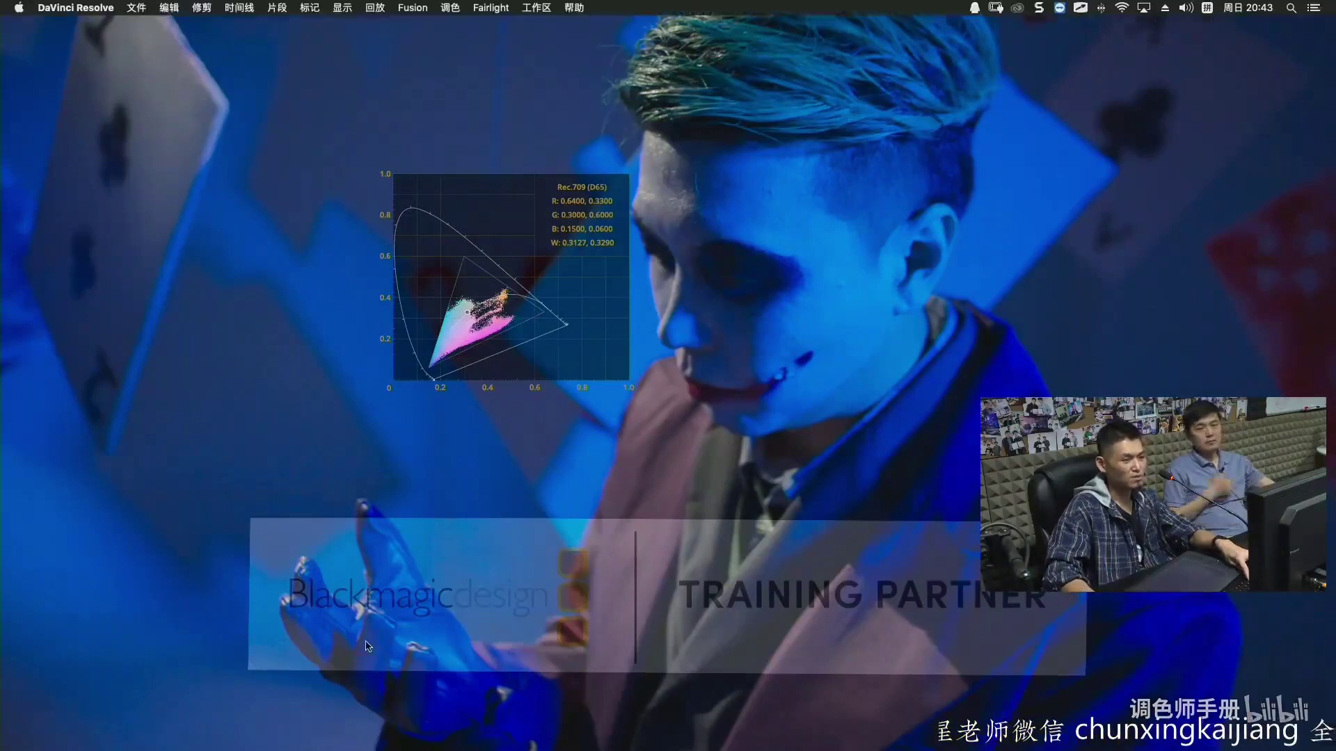
# Exit the full-screen viewer of graded clip 02 with Esc.
pyautogui.press('Escape')
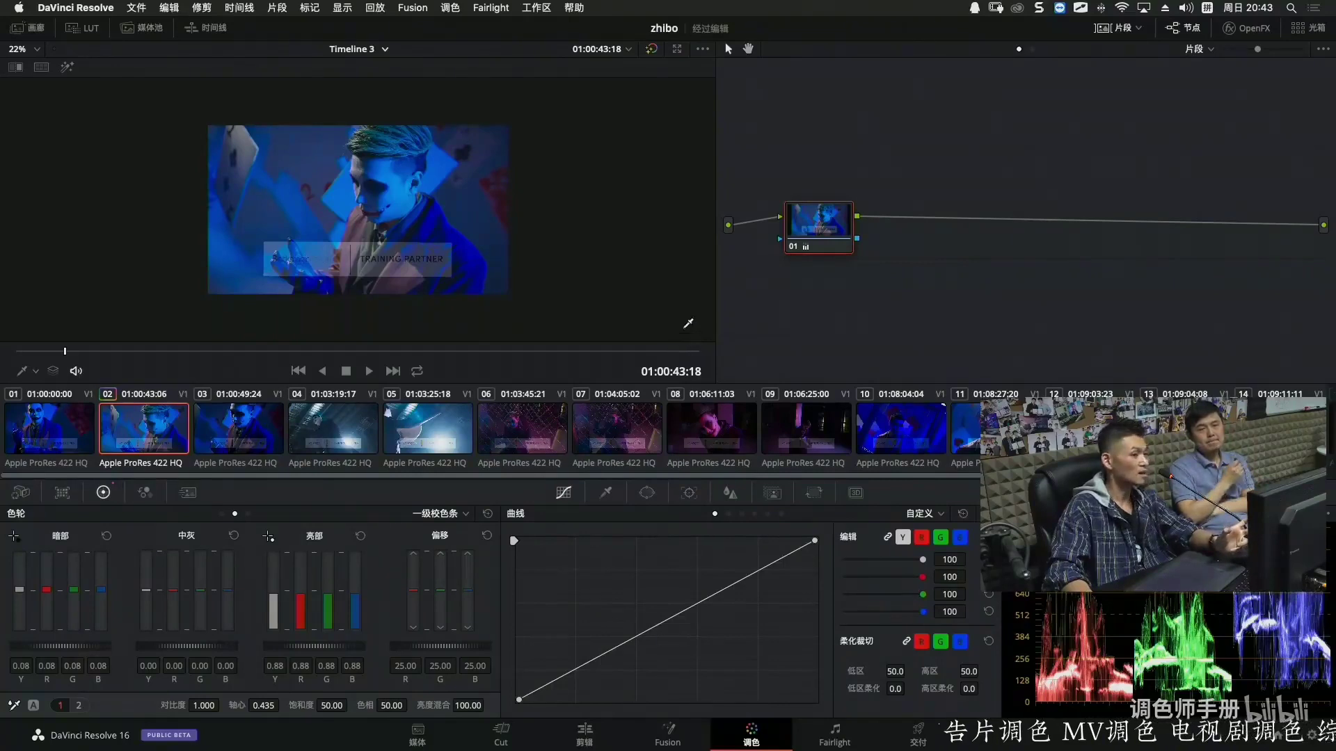
# At 01:00:48:09, set node 01's Lift to 0.10 and Gain to 0.87, then view full screen.
pyautogui.moveTo(813, 228); pyautogui.dragTo(811, 233)
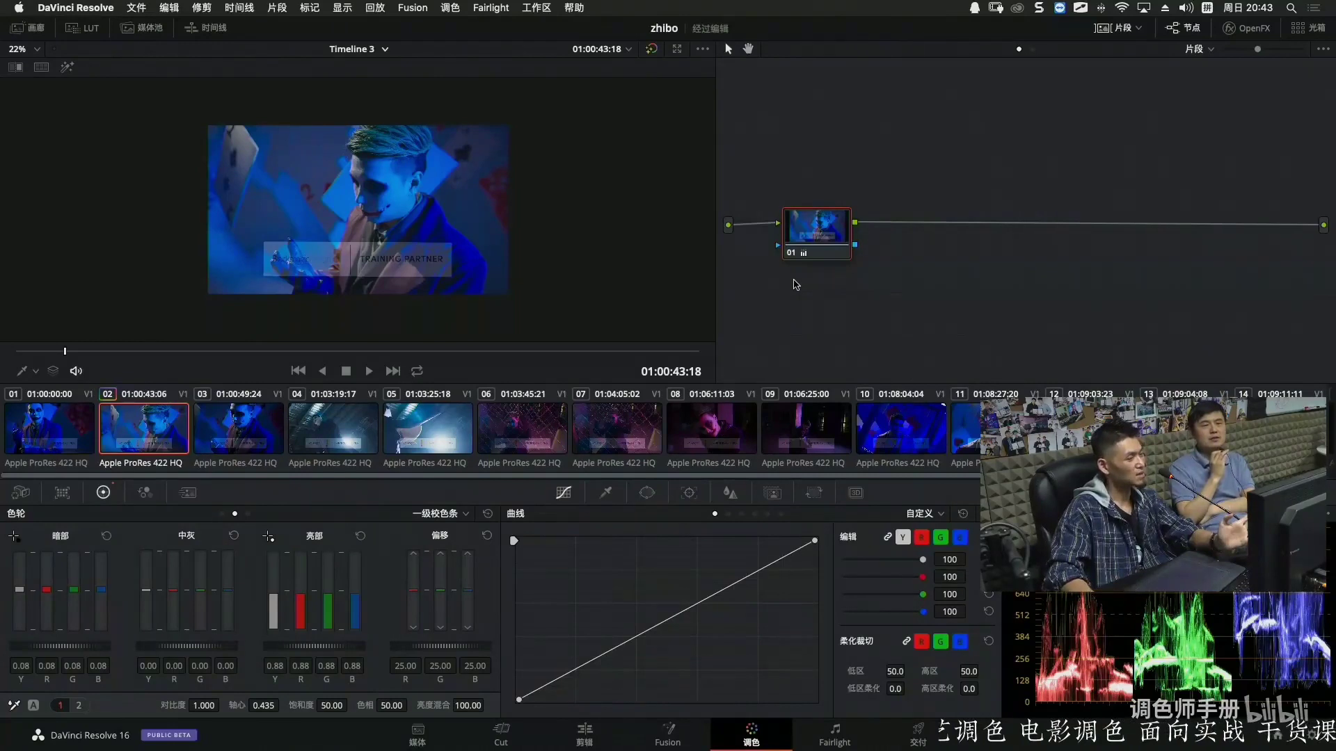
pyautogui.moveTo(581, 352); pyautogui.dragTo(630, 352)
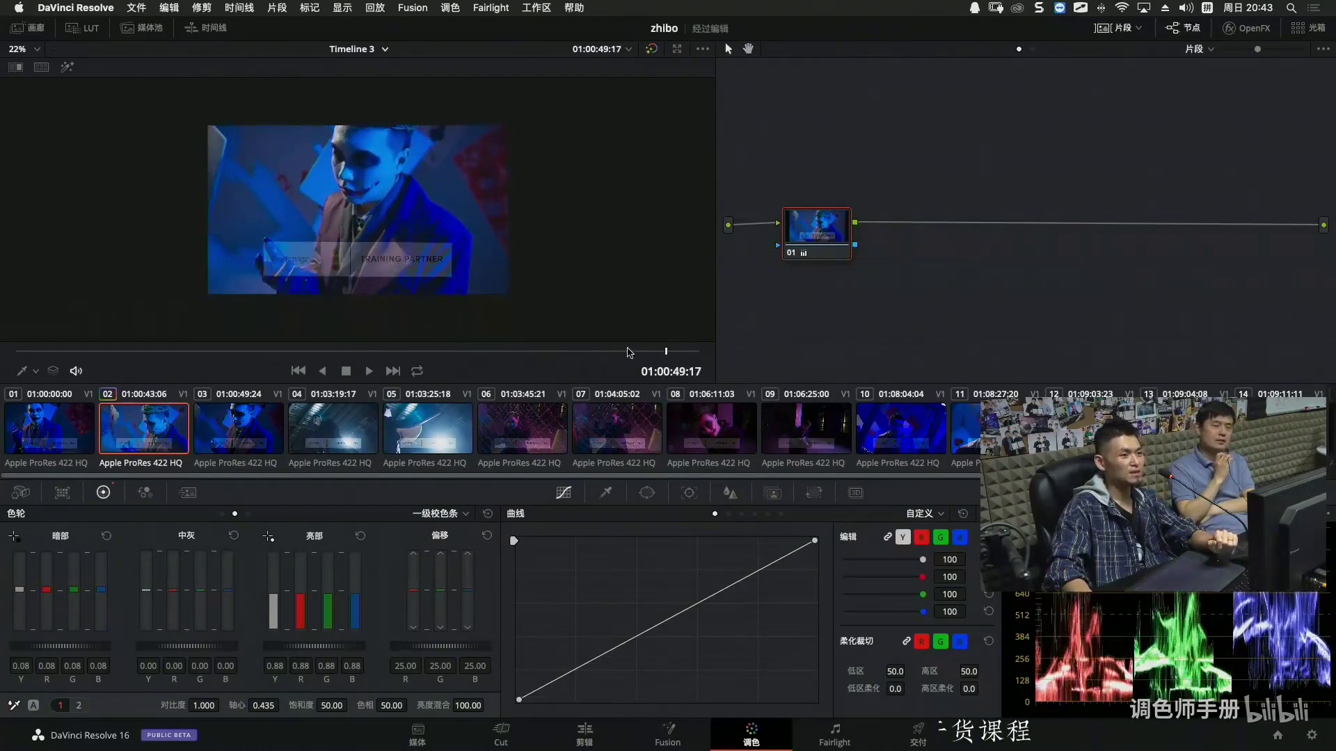
pyautogui.moveTo(40, 647); pyautogui.dragTo(49, 646)
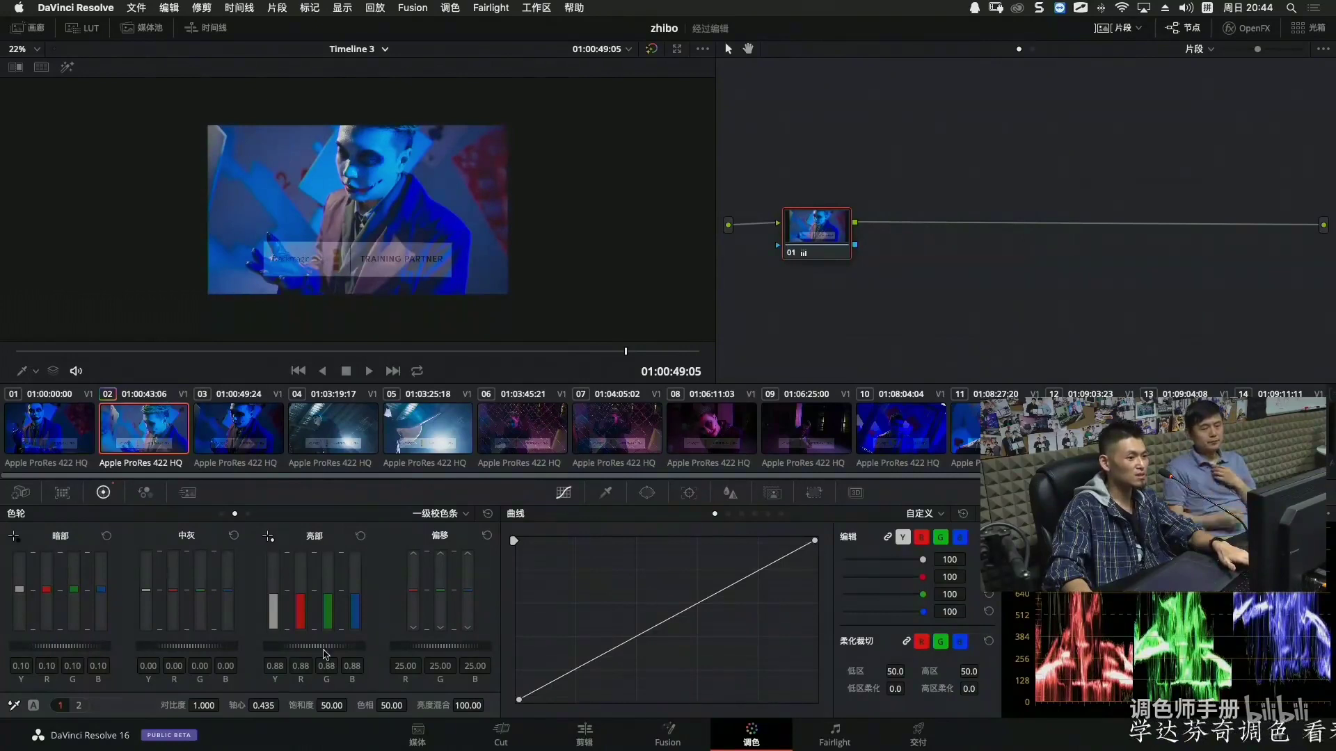
pyautogui.moveTo(314, 647); pyautogui.dragTo(312, 646)
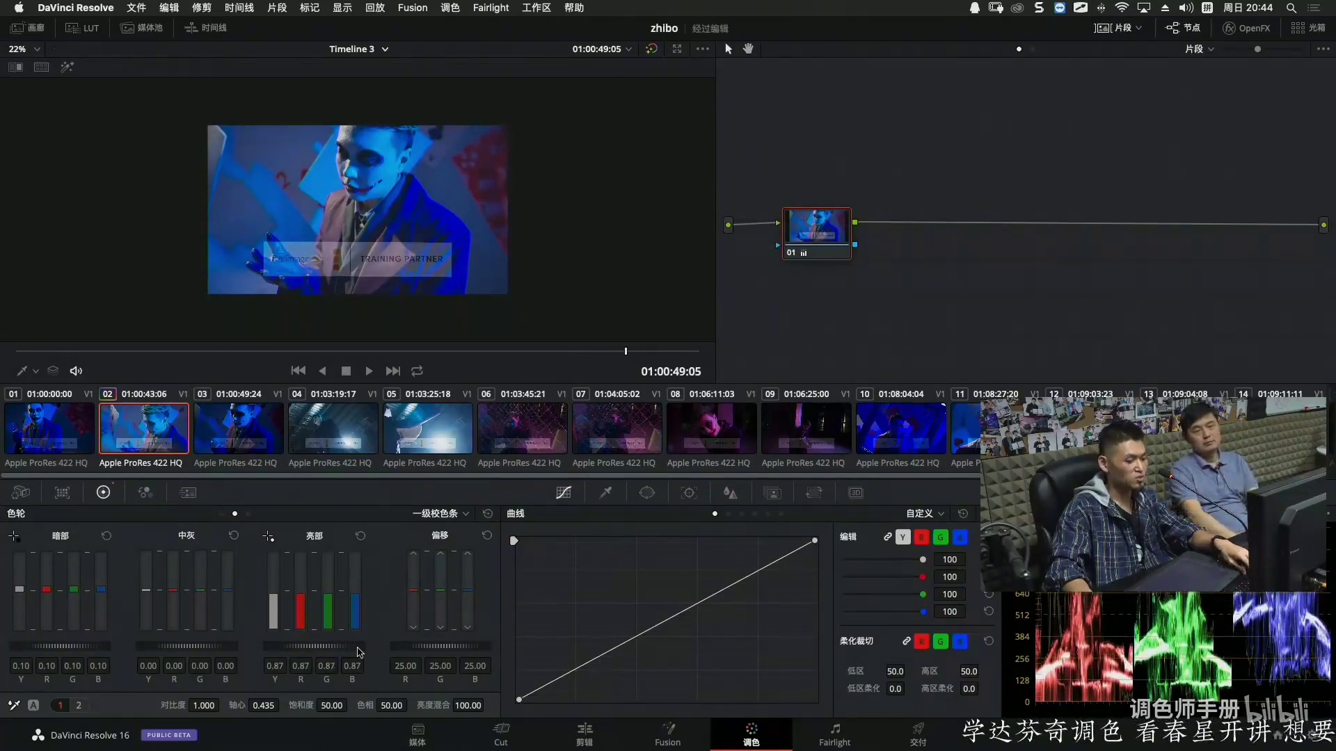
pyautogui.press('super+f')
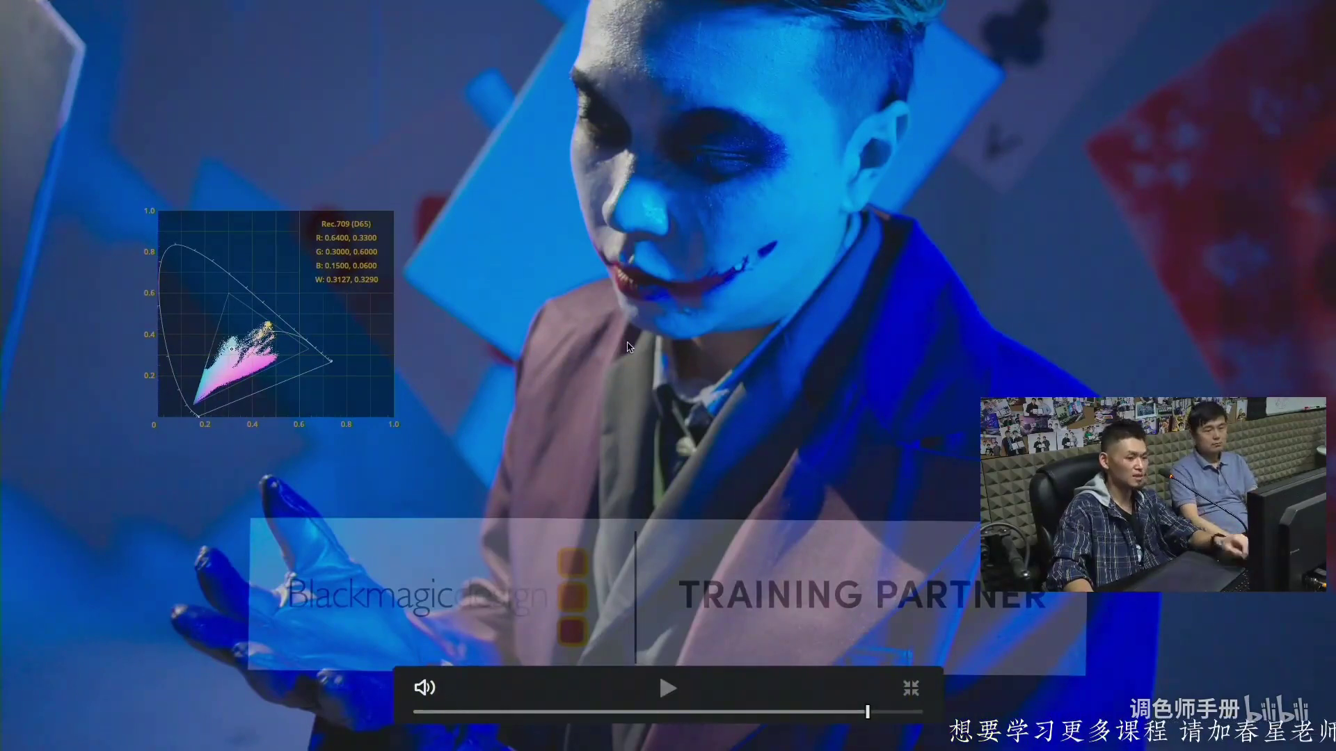
# Exit the cinema viewer back to the Color page node graph with Esc.
pyautogui.press('Escape')
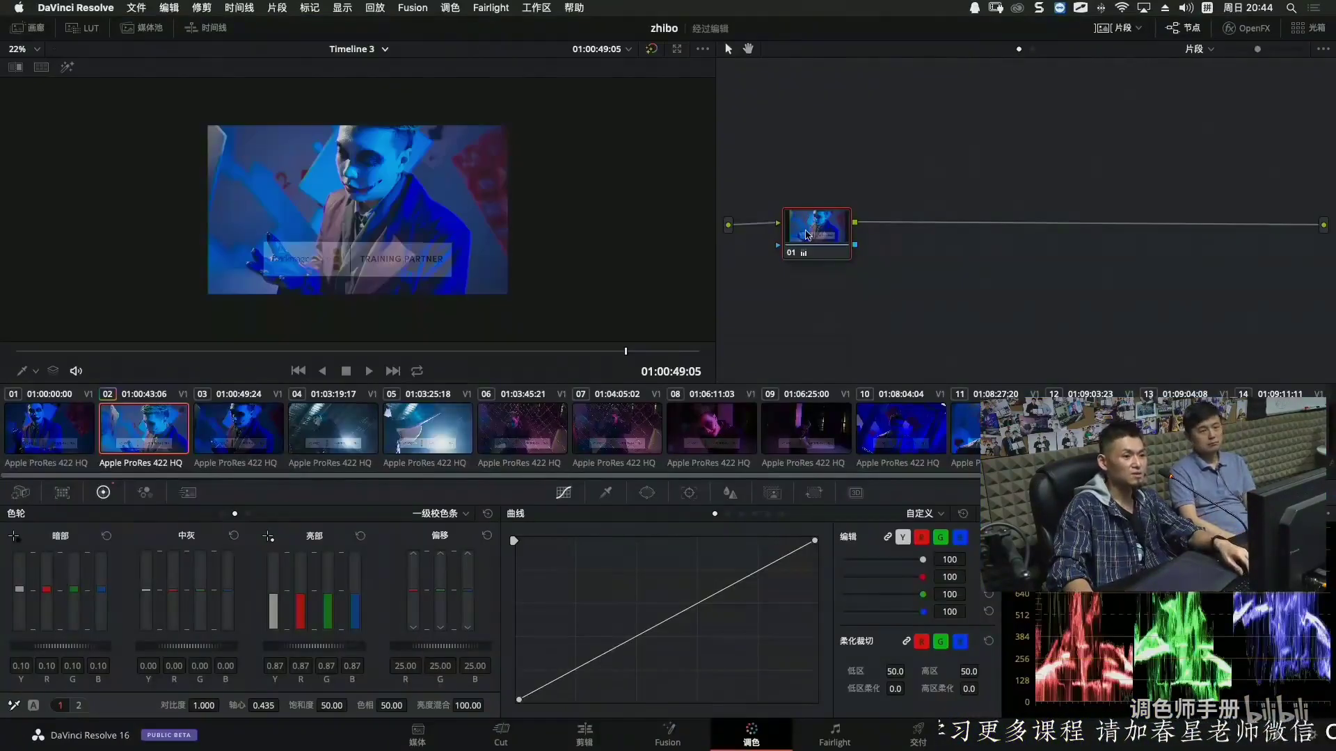
# Add serial node 02 and lower its Gain blue bar to about 0.86 to warm the highlights.
pyautogui.hotkey('alt', 's')
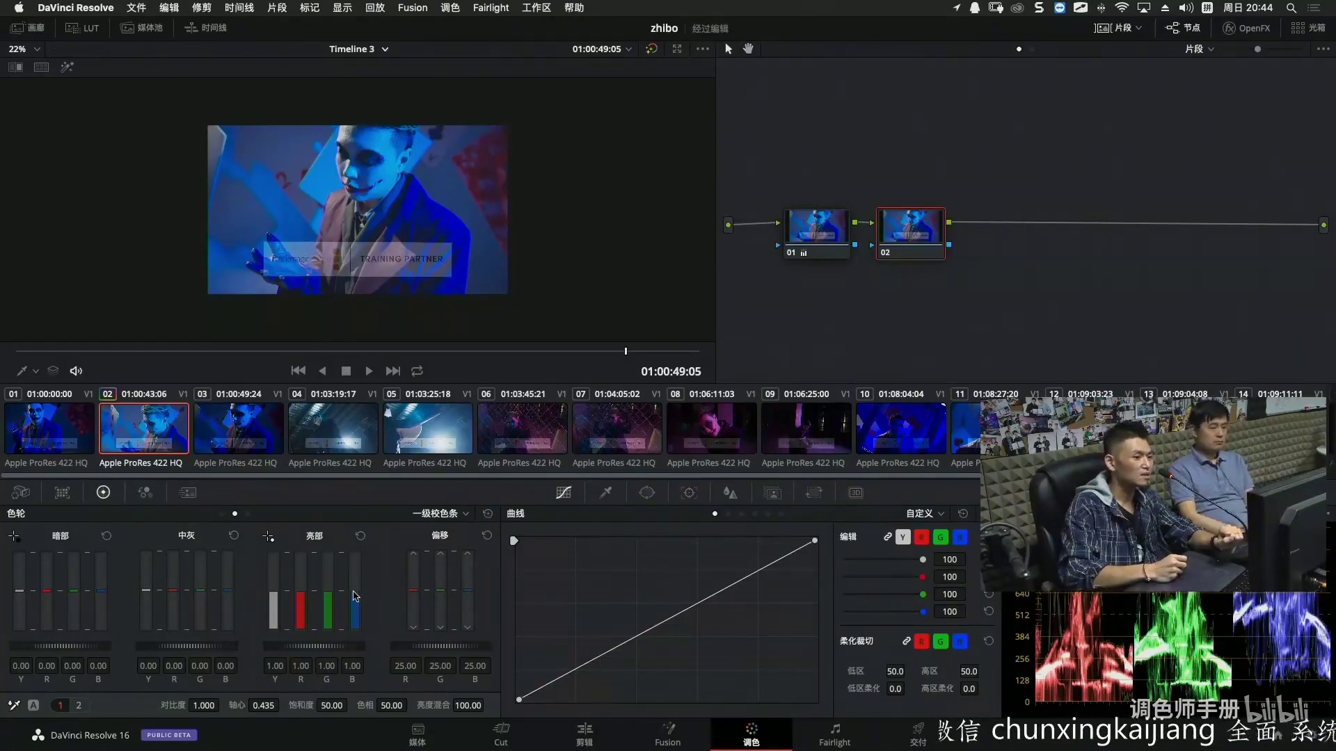
pyautogui.moveTo(355, 599); pyautogui.dragTo(355, 614)
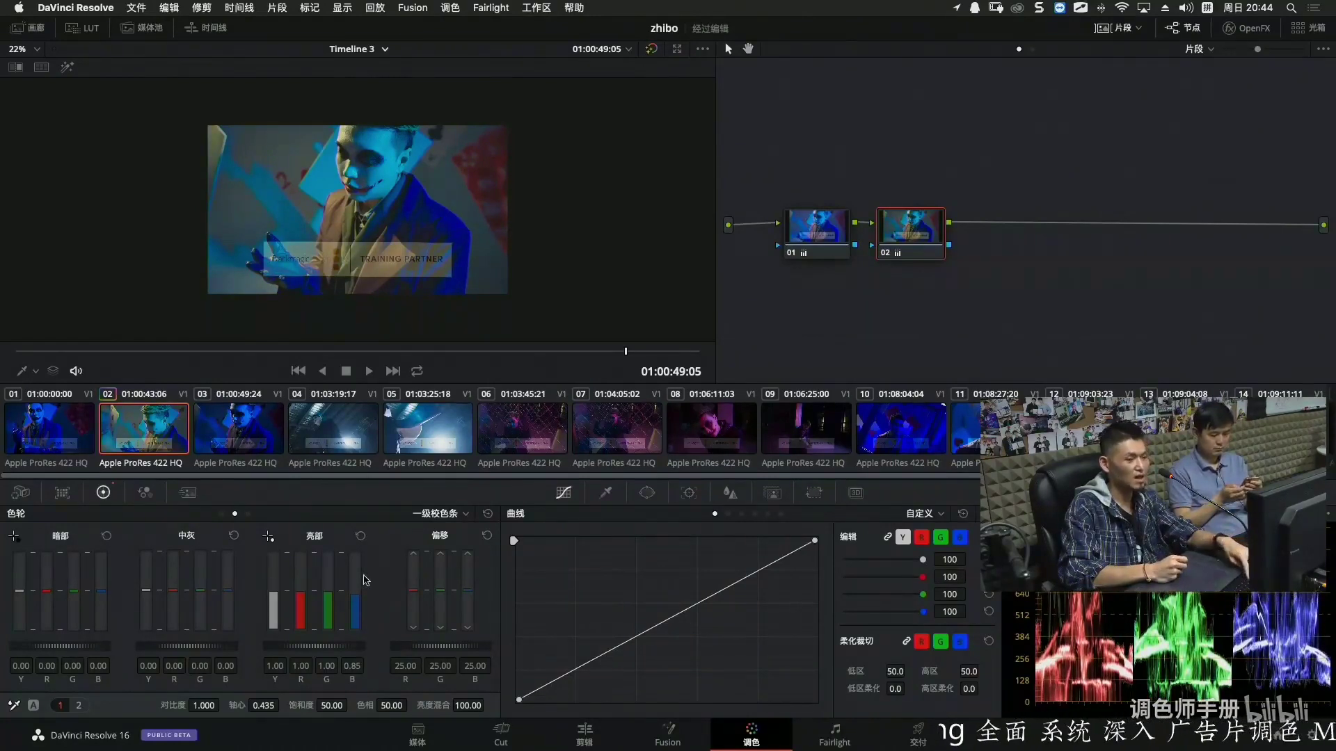
pyautogui.press('super+f')
pyautogui.press('super+f')
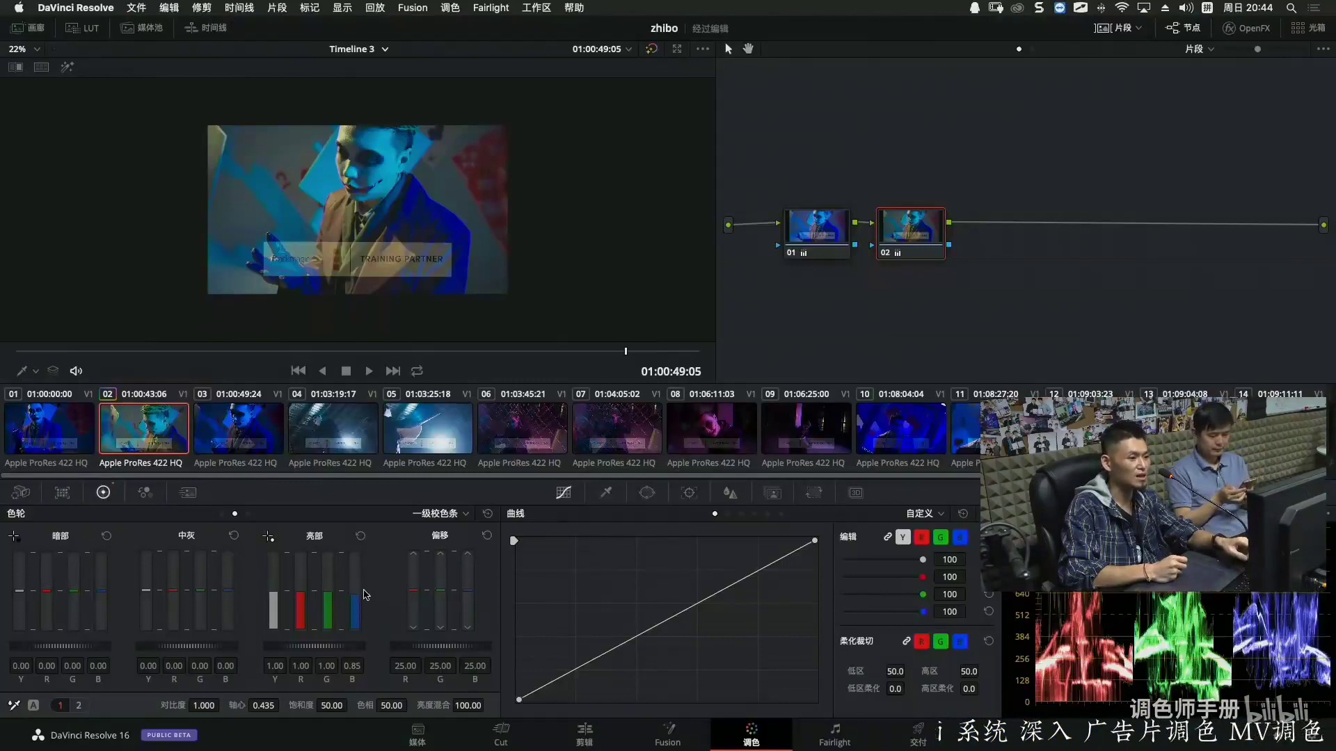
pyautogui.moveTo(358, 602); pyautogui.dragTo(357, 578)
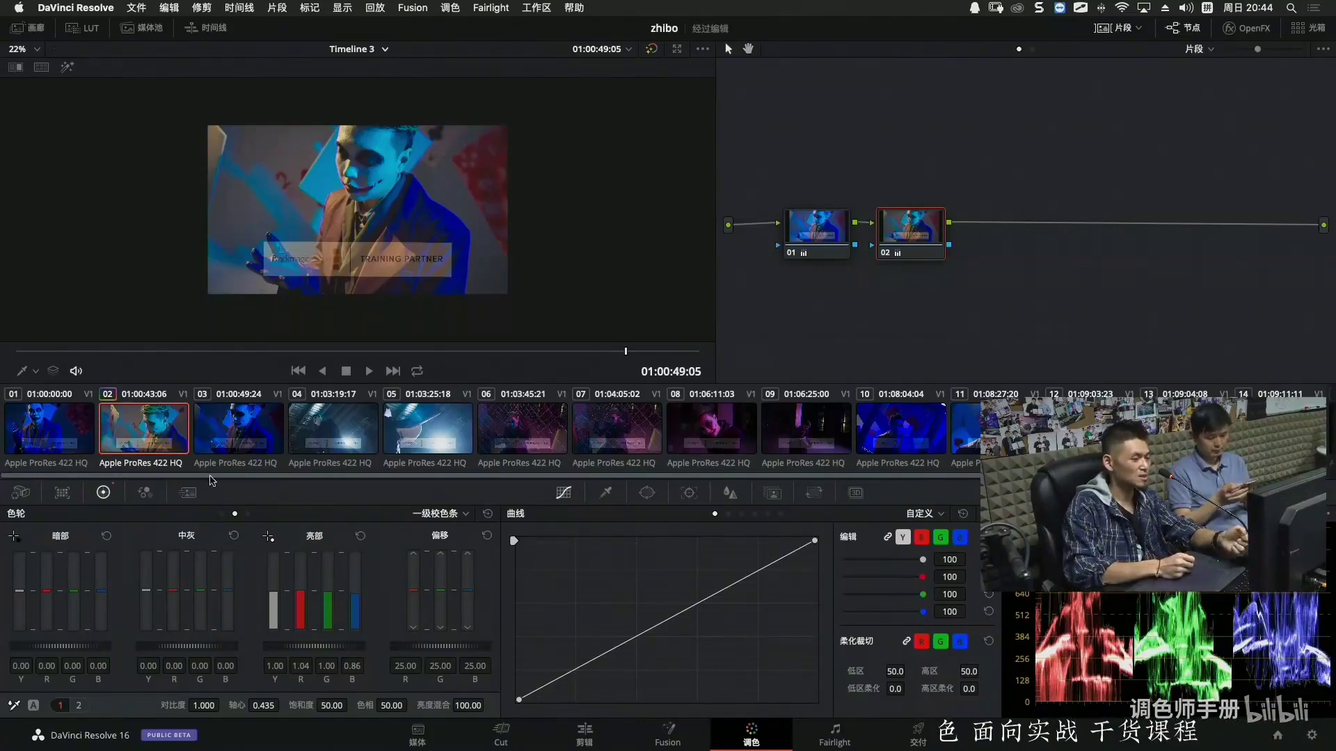
pyautogui.click(221, 515)
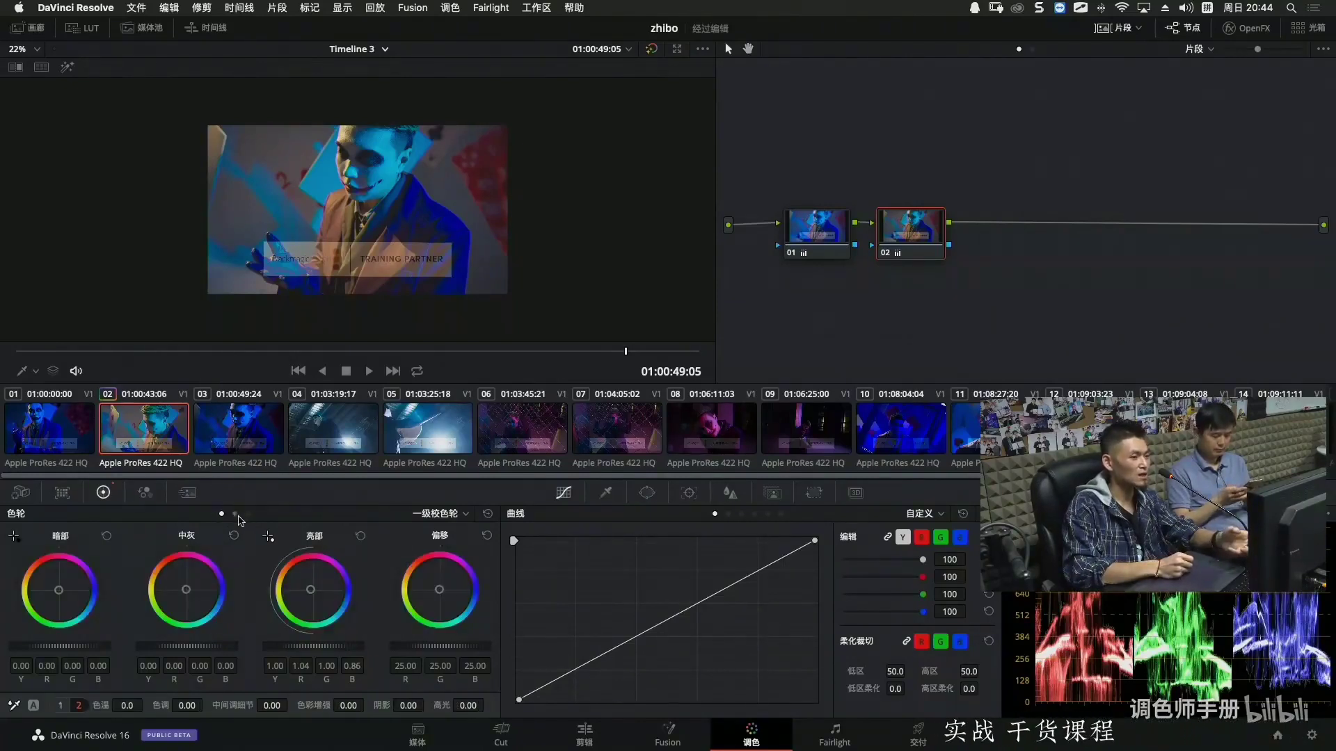
pyautogui.click(236, 515)
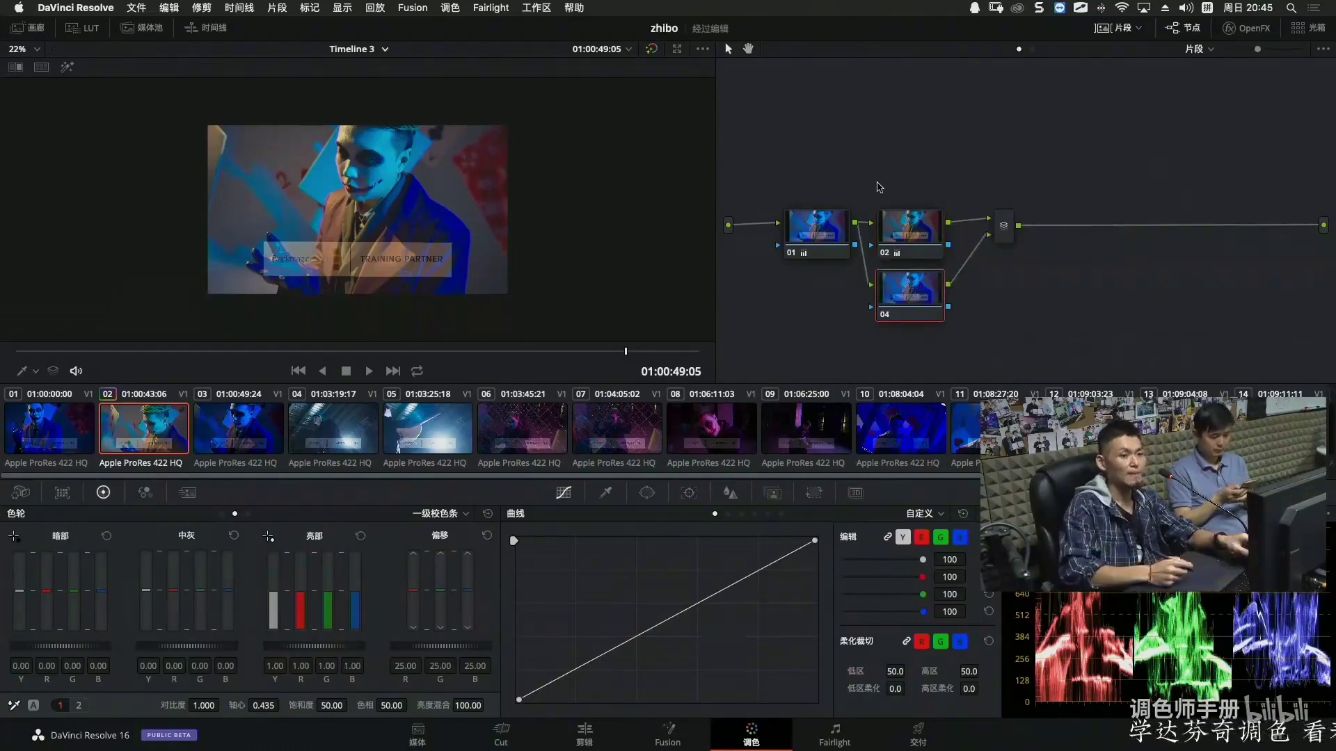
# Add a large, softened oval Circle window around the subject on node 04.
pyautogui.moveTo(886, 306); pyautogui.dragTo(883, 312)
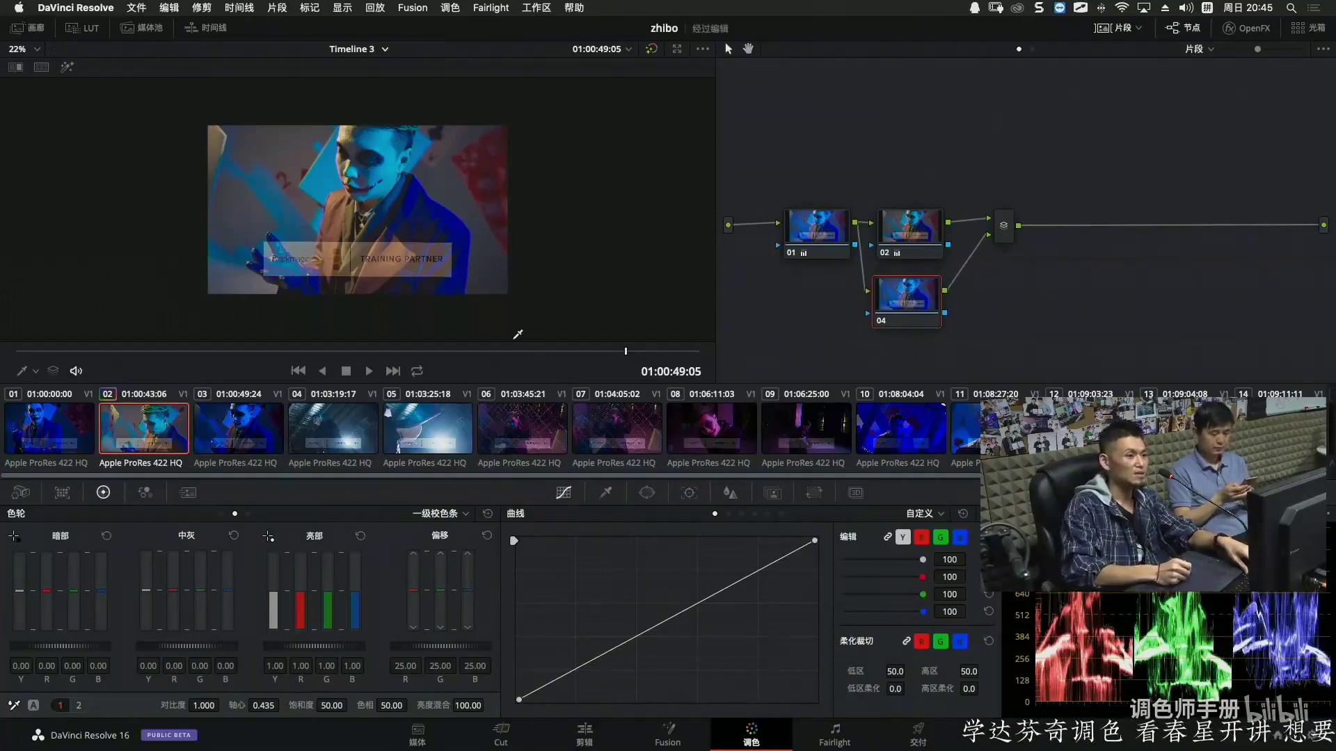
pyautogui.moveTo(503, 352)
pyautogui.mouseDown()
pyautogui.moveTo(426, 351)
pyautogui.moveTo(474, 351)
pyautogui.mouseUp()
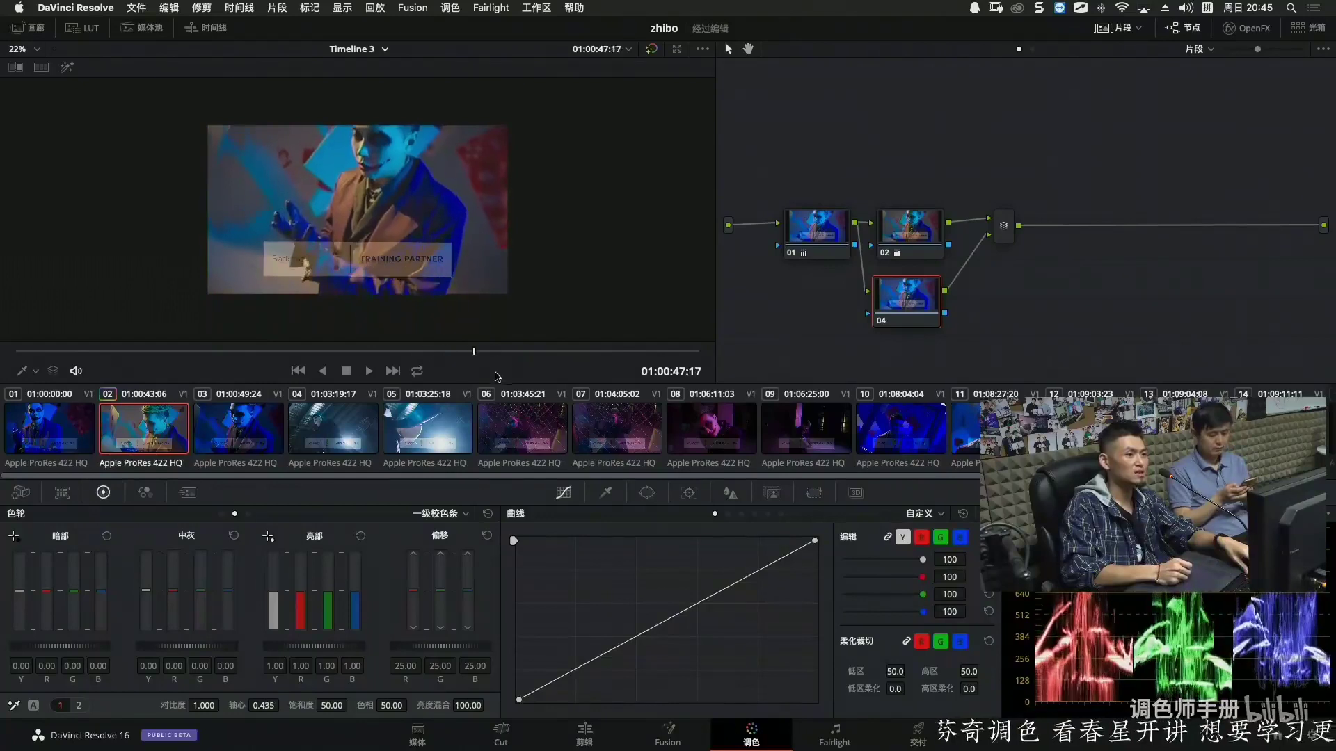
pyautogui.press('space')
pyautogui.press('space')
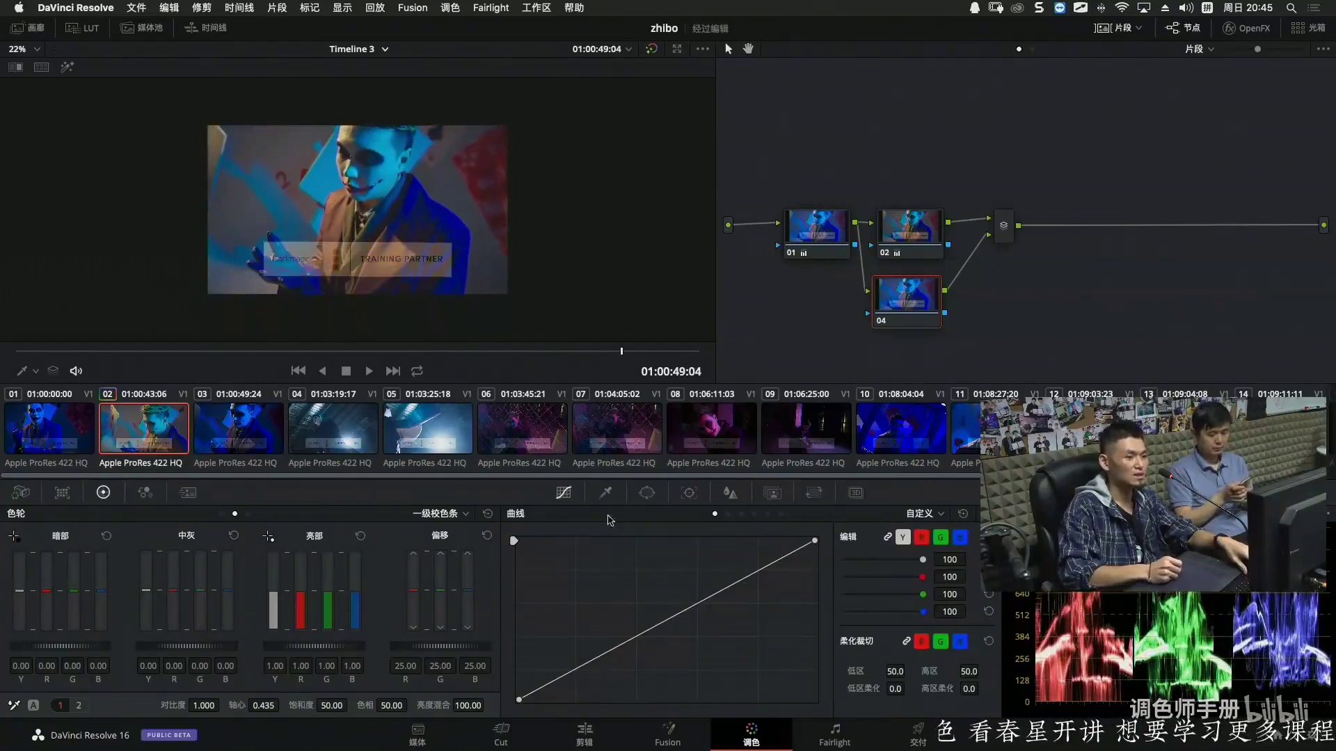
pyautogui.click(647, 493)
pyautogui.click(532, 583)
pyautogui.moveTo(408, 208); pyautogui.dragTo(465, 209)
pyautogui.moveTo(355, 262)
pyautogui.mouseDown()
pyautogui.moveTo(362, 302)
pyautogui.moveTo(362, 281)
pyautogui.mouseUp()
pyautogui.moveTo(491, 205); pyautogui.dragTo(455, 221)
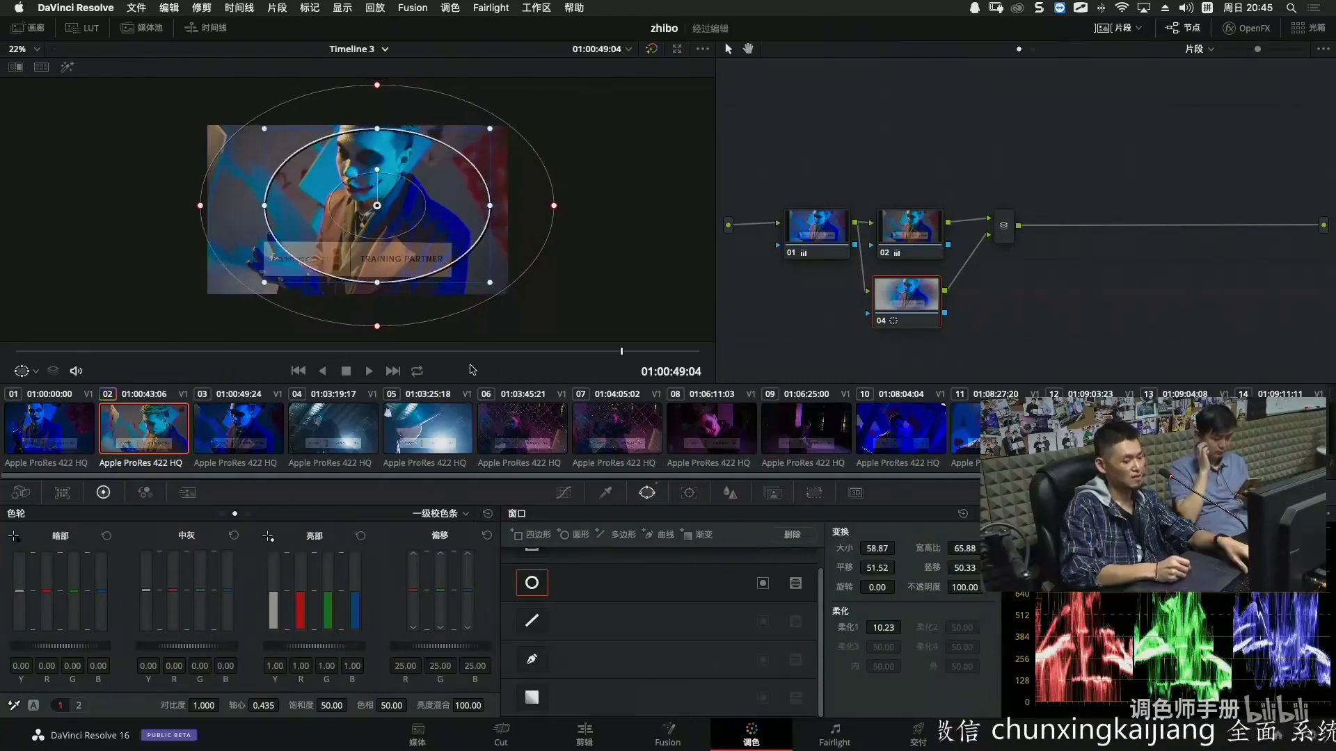
pyautogui.press('super+f')
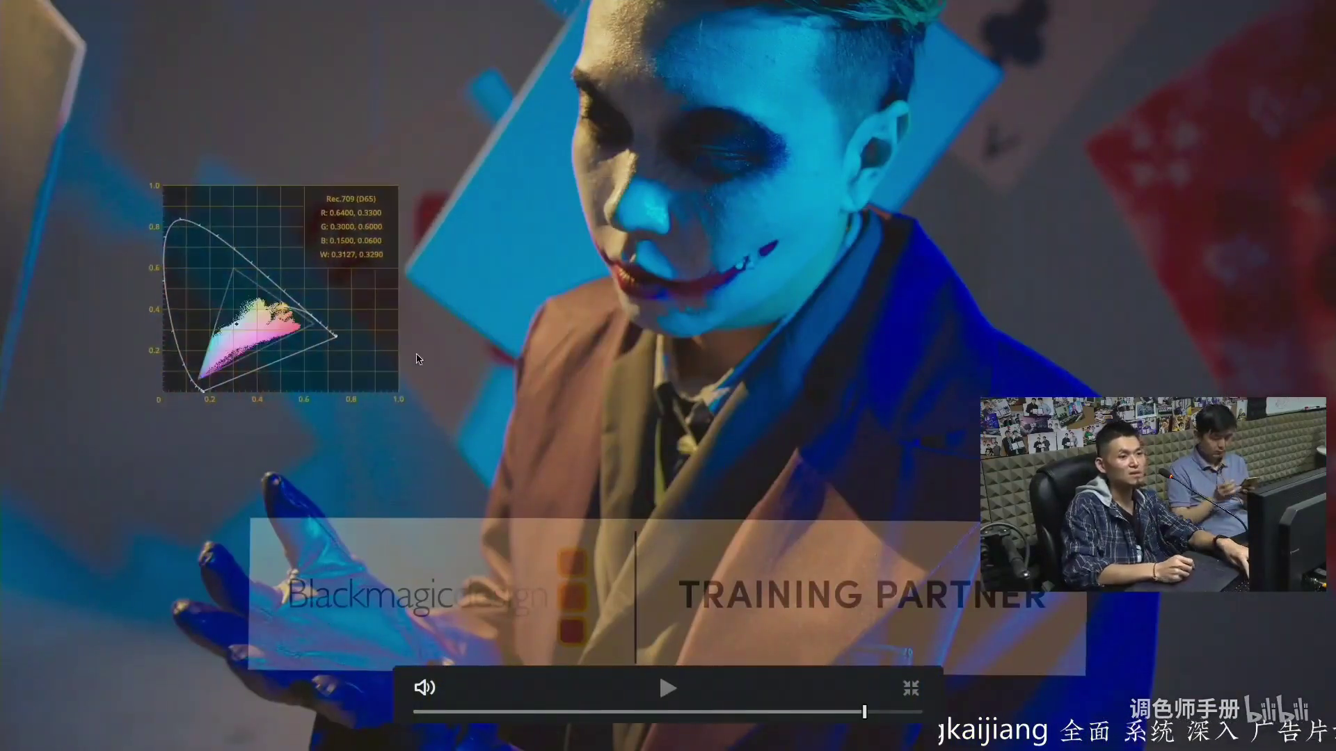
pyautogui.press('super+f')
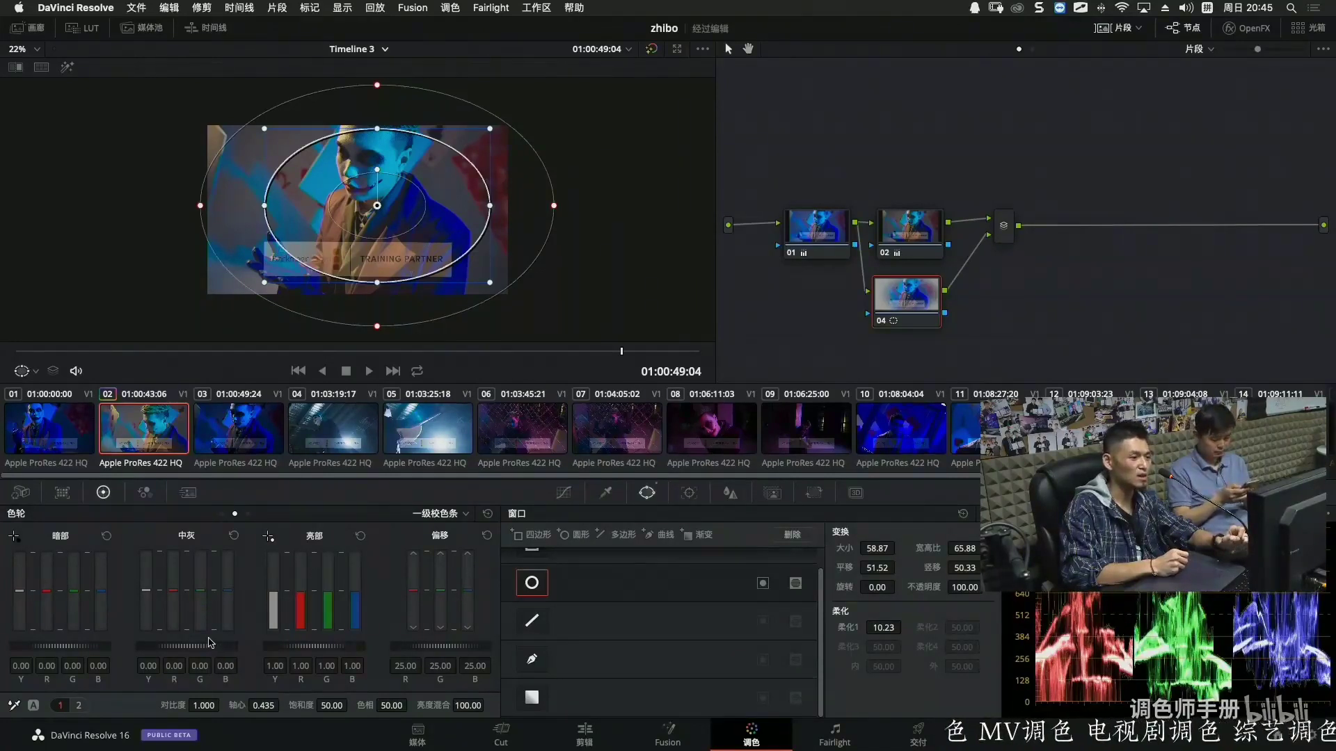
# Raise Gamma and Lift to 0.01 inside the window, then add parallel node 05.
pyautogui.moveTo(185, 646); pyautogui.dragTo(197, 646)
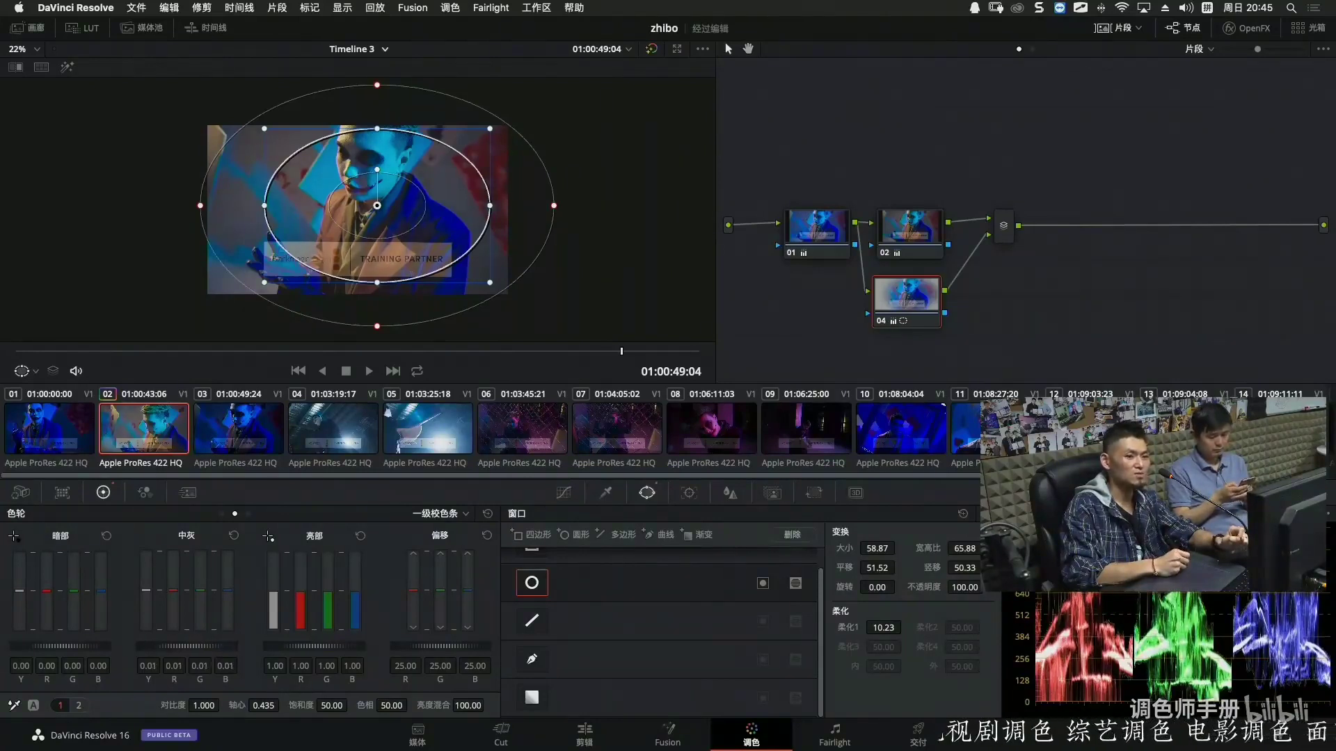
pyautogui.moveTo(56, 647); pyautogui.dragTo(60, 646)
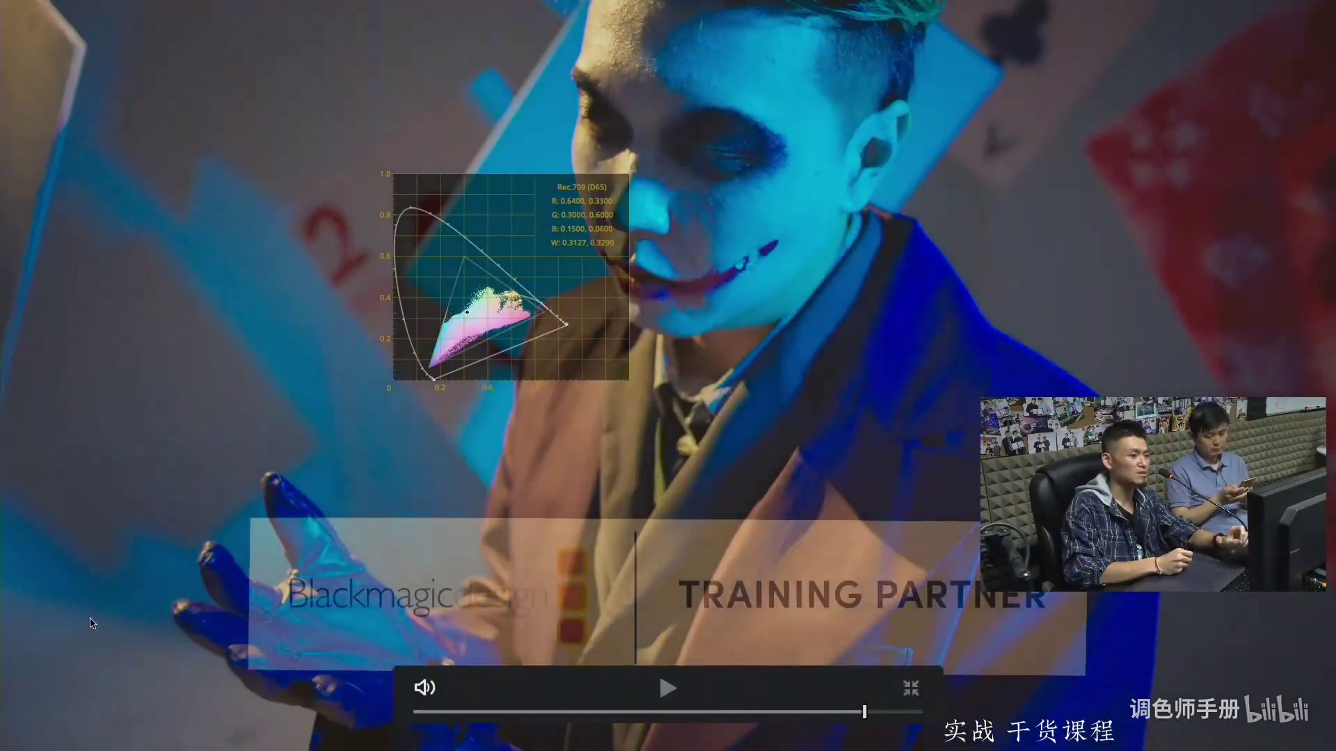
pyautogui.press('Escape')
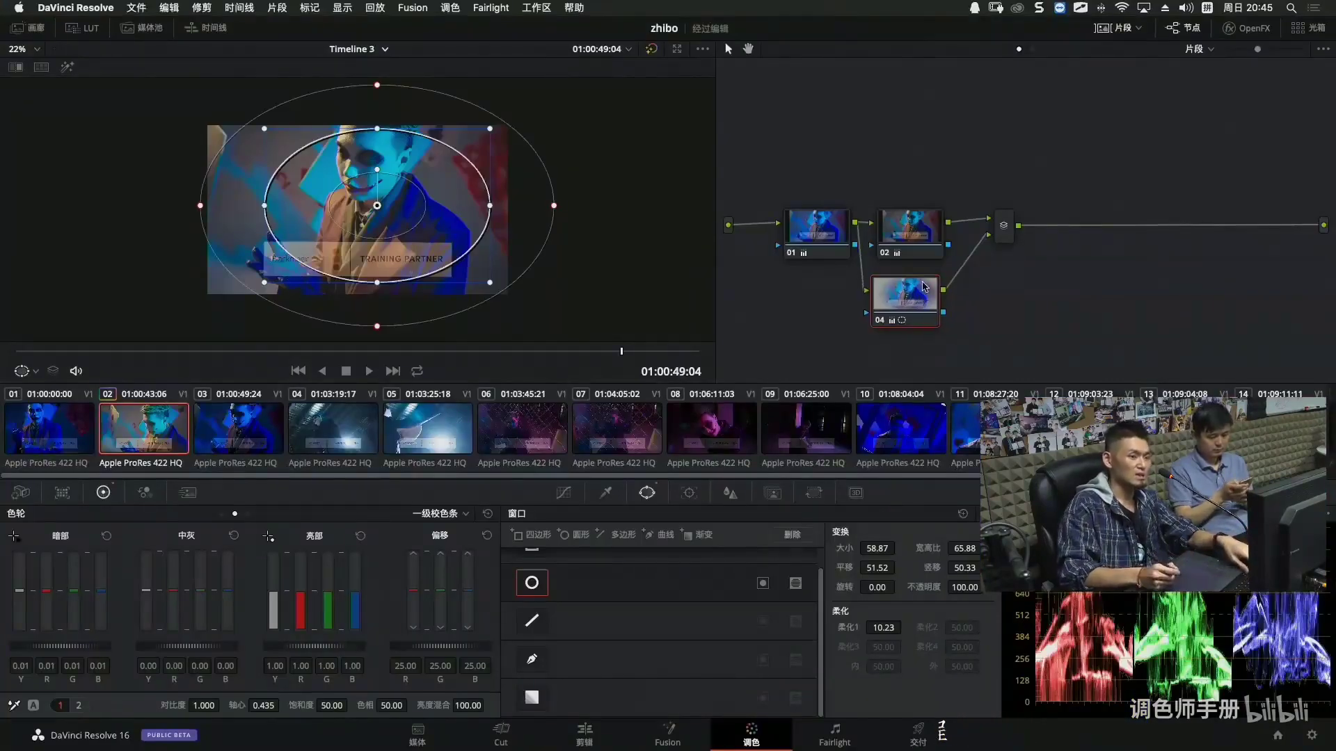
pyautogui.hotkey('alt', 'p')
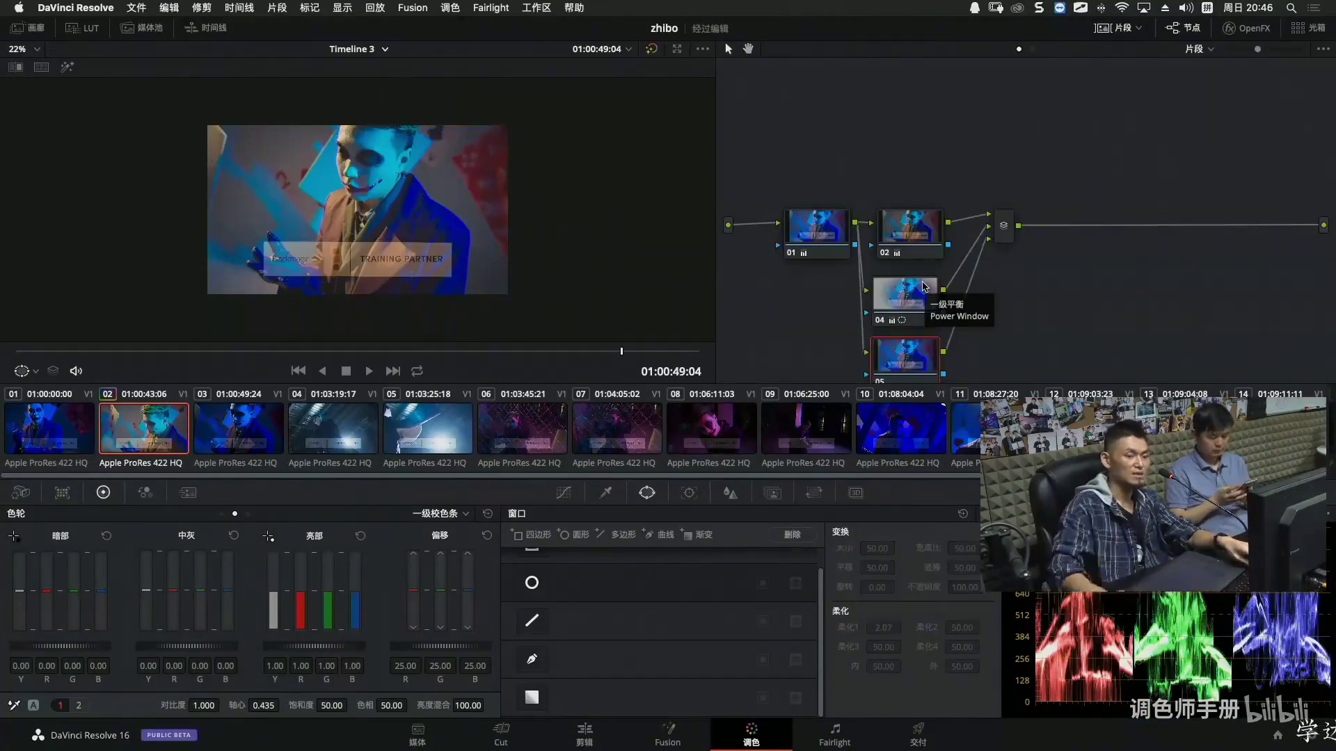
# Add control points across node 05's Hue vs Sat curve and lower saturation on the blue point.
pyautogui.scroll(-2, 1174, 310)
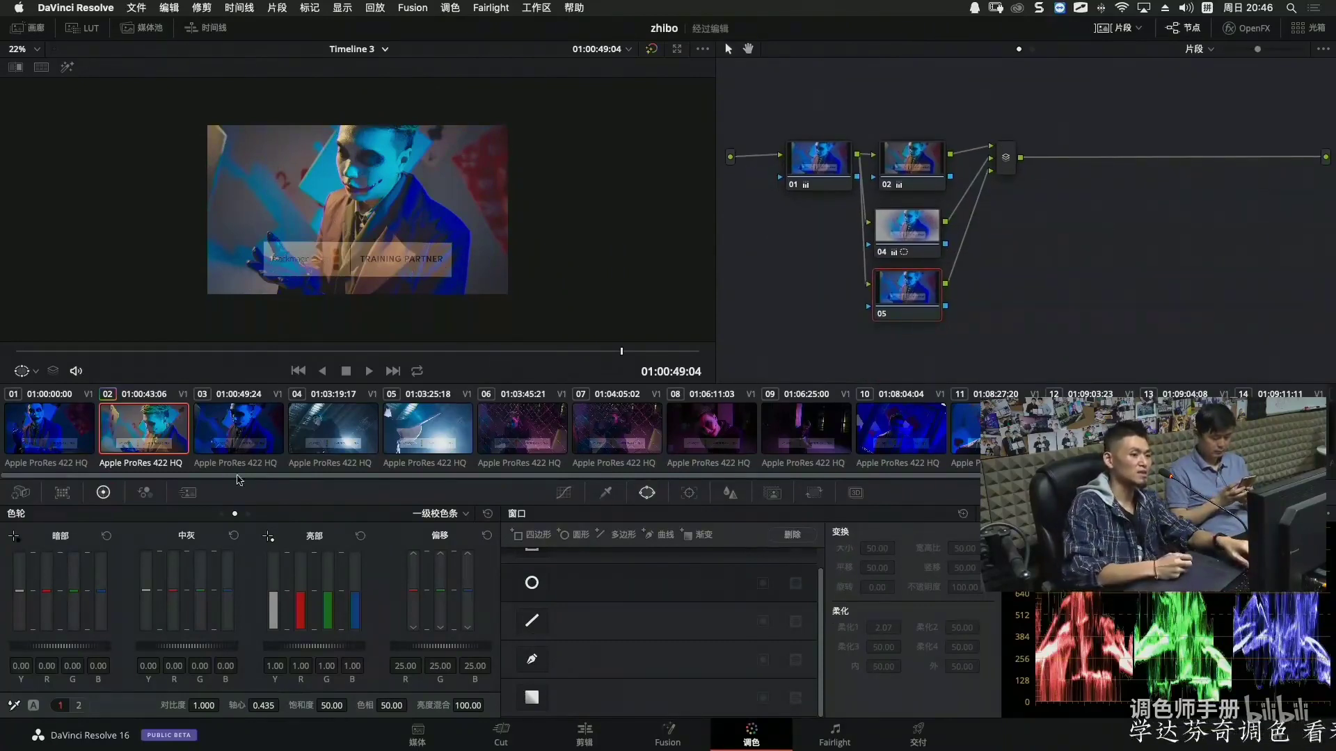
pyautogui.click(561, 494)
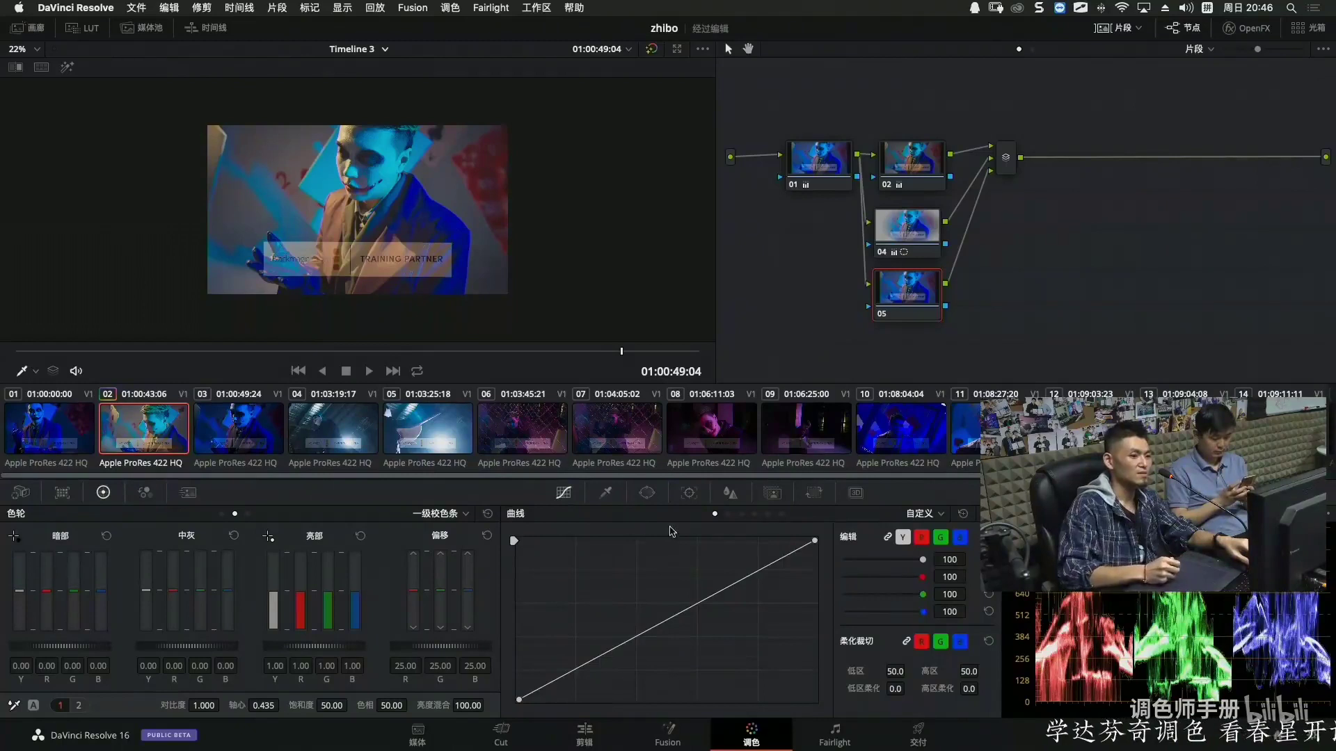
pyautogui.click(740, 515)
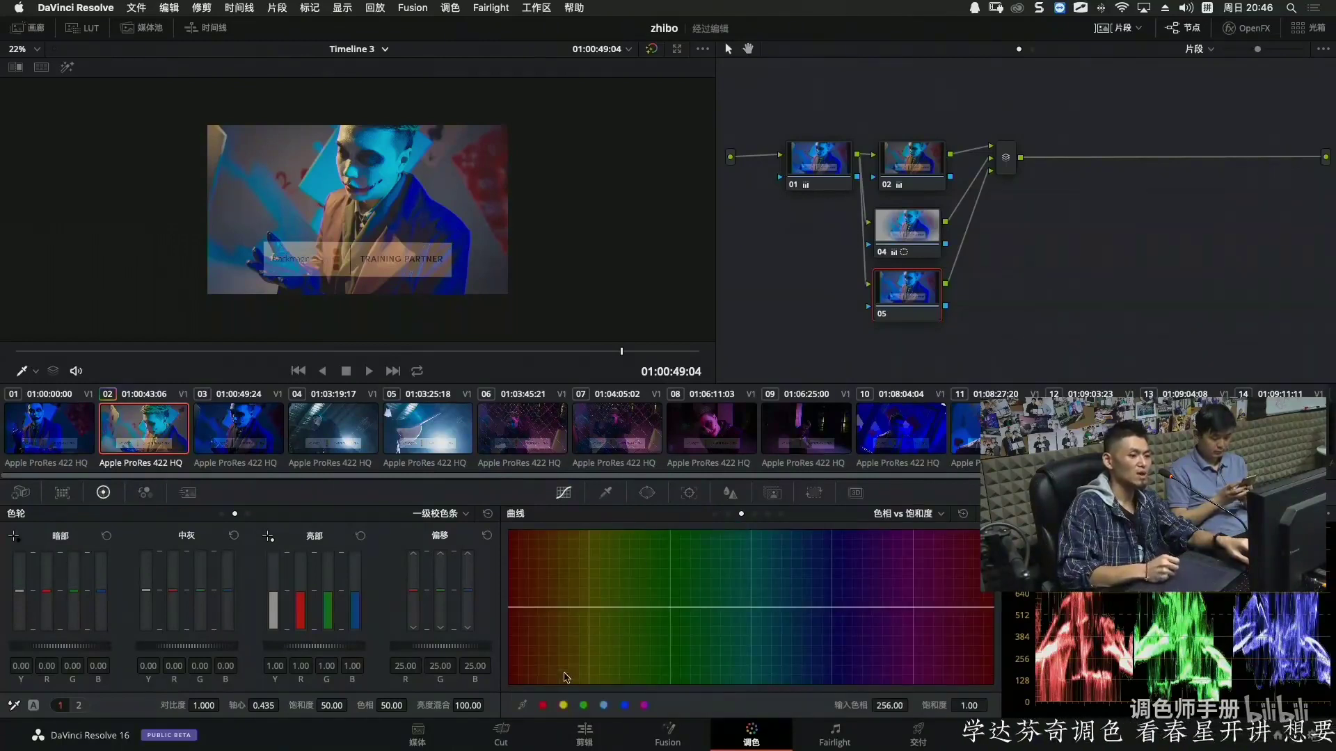
pyautogui.click(563, 704)
pyautogui.click(583, 705)
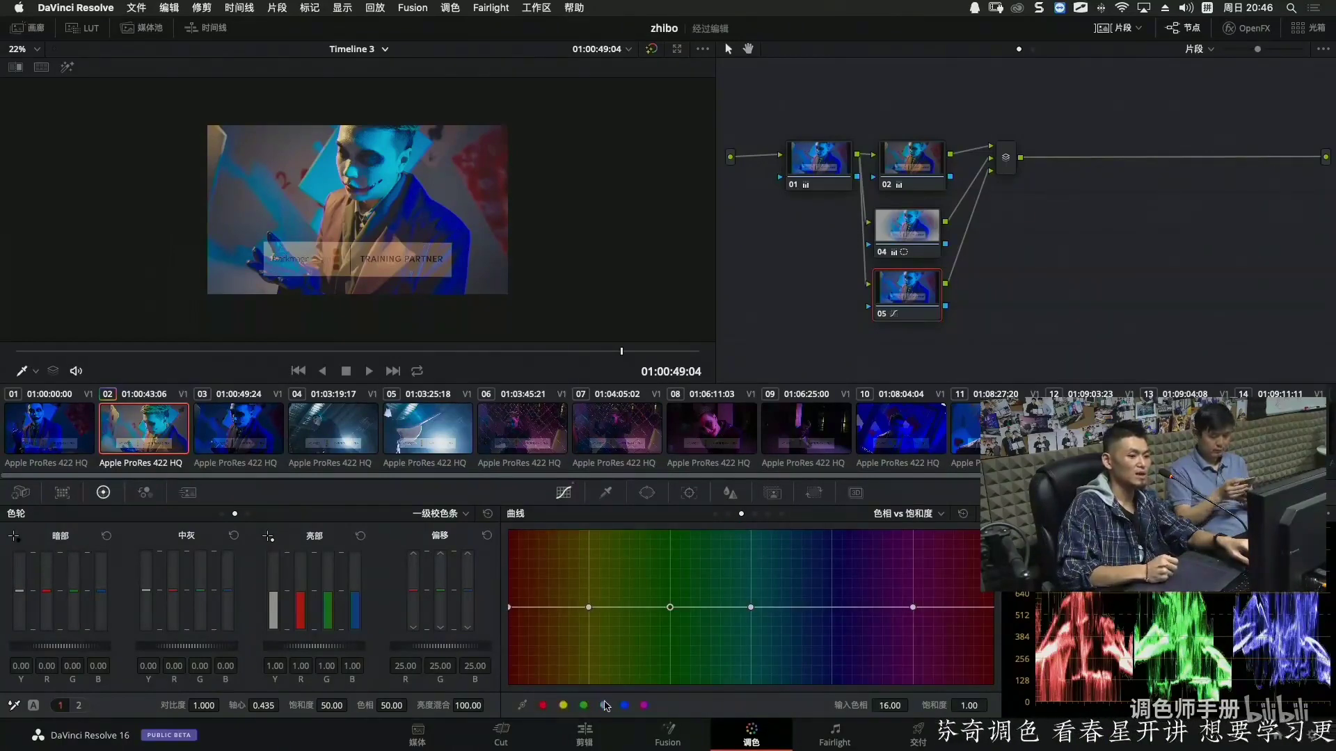
pyautogui.click(624, 705)
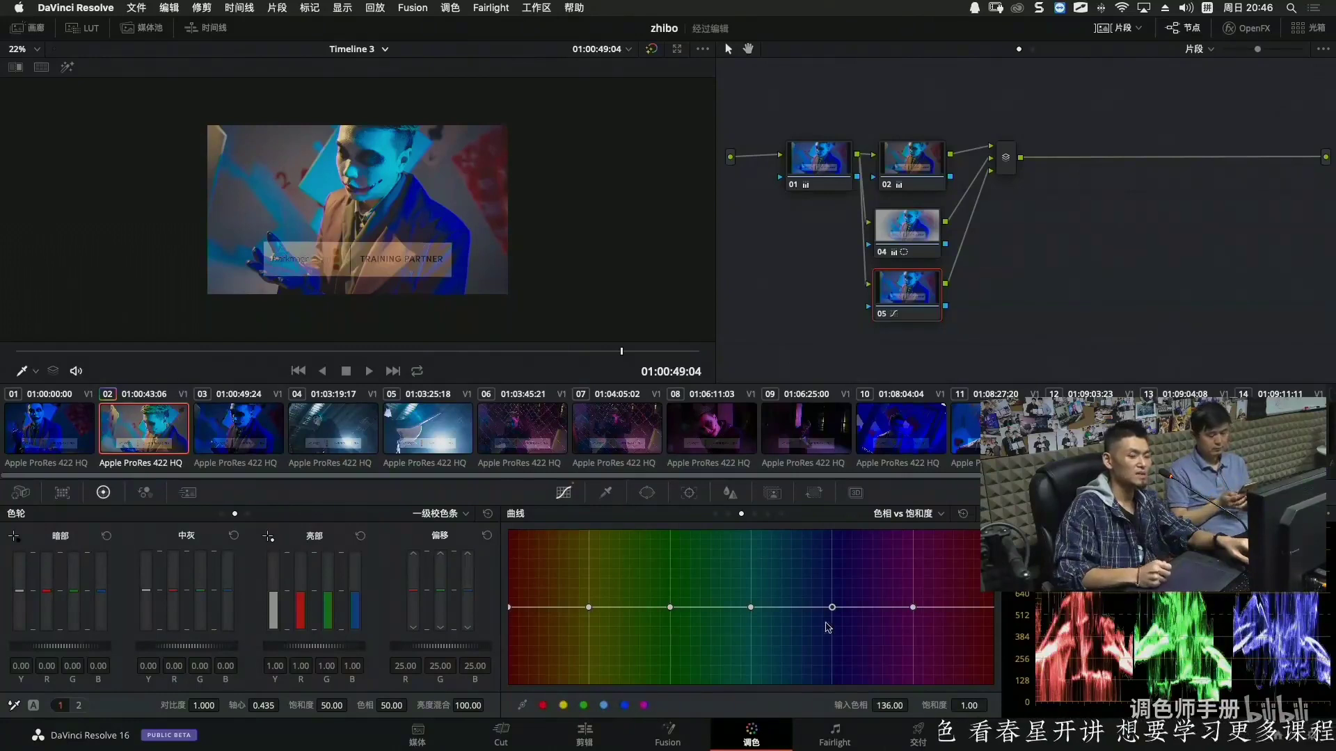
pyautogui.moveTo(832, 609)
pyautogui.mouseDown()
pyautogui.moveTo(832, 626)
pyautogui.moveTo(832, 610)
pyautogui.mouseUp()
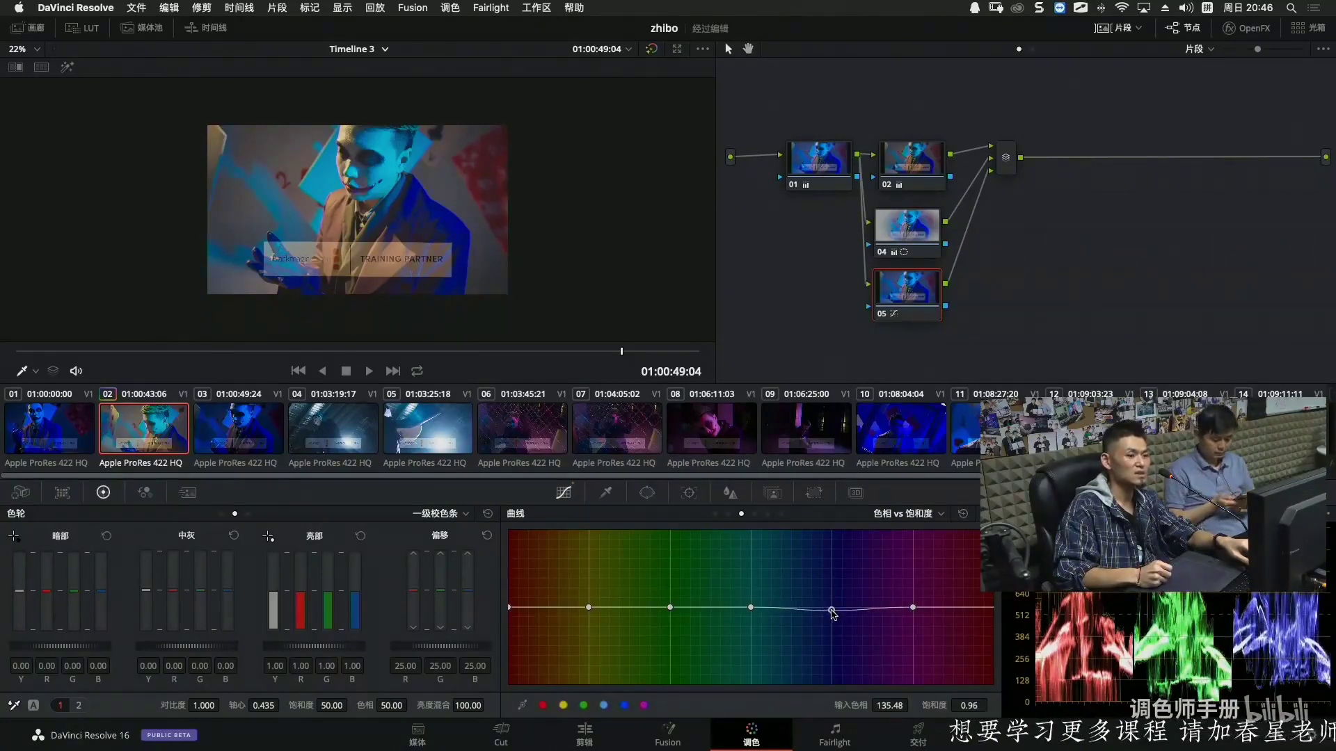
# Ease the blue dip to a shallow 0.95 saturation around hue 137.03, checking it full screen.
pyautogui.press('super+f')
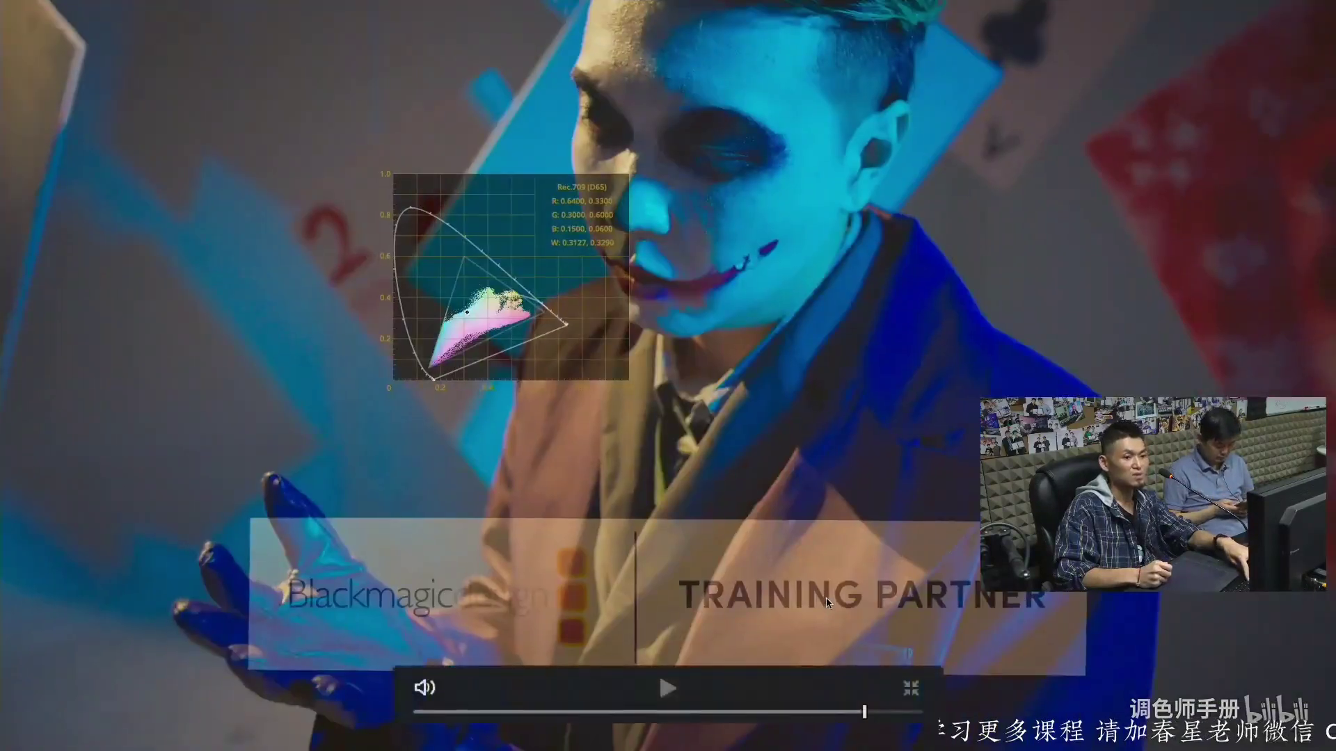
pyautogui.press('super+f')
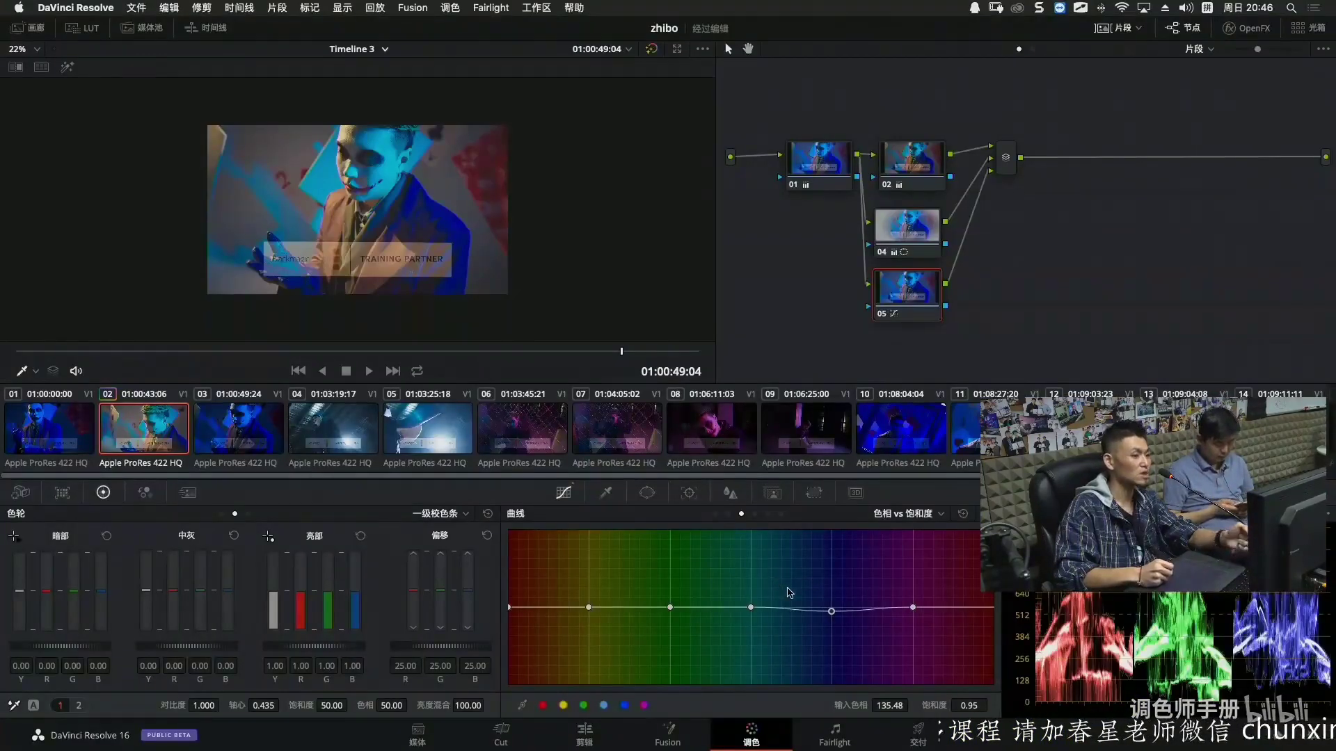
pyautogui.moveTo(830, 618); pyautogui.dragTo(824, 636)
pyautogui.press('super+f')
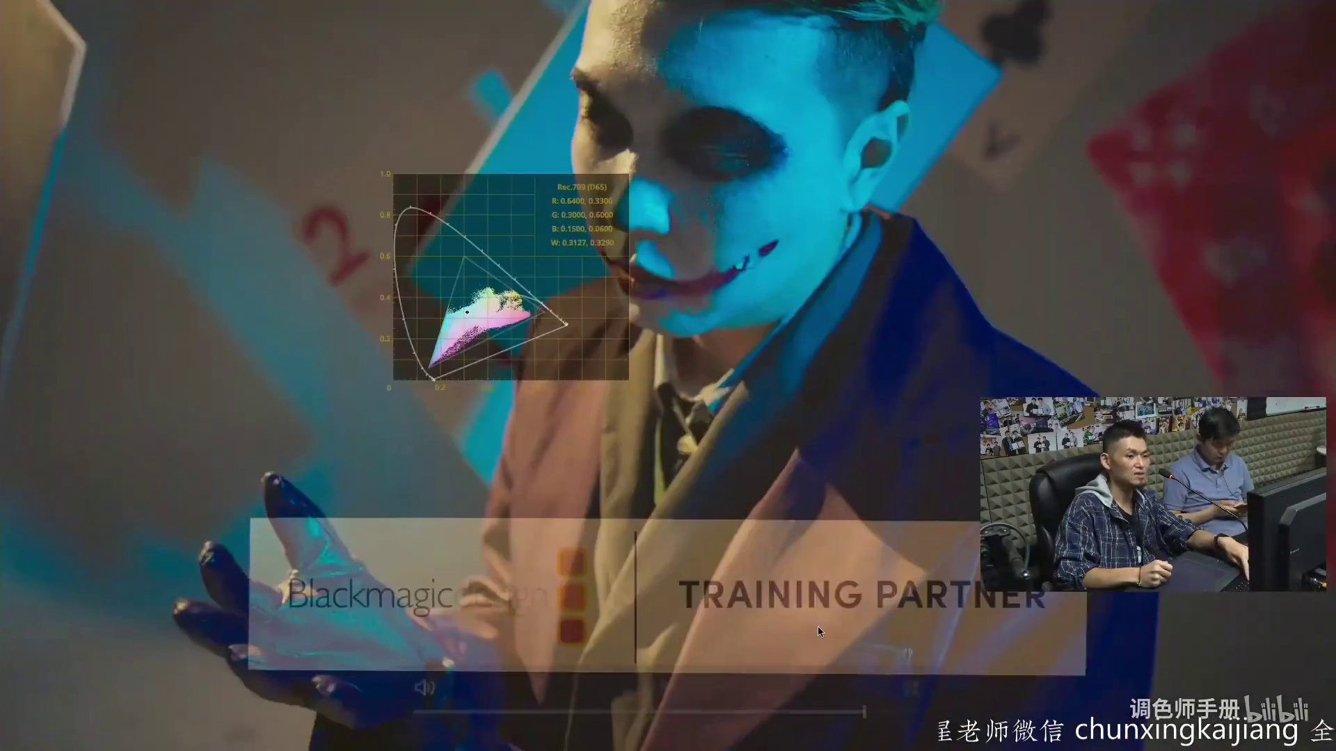
pyautogui.press('super+f')
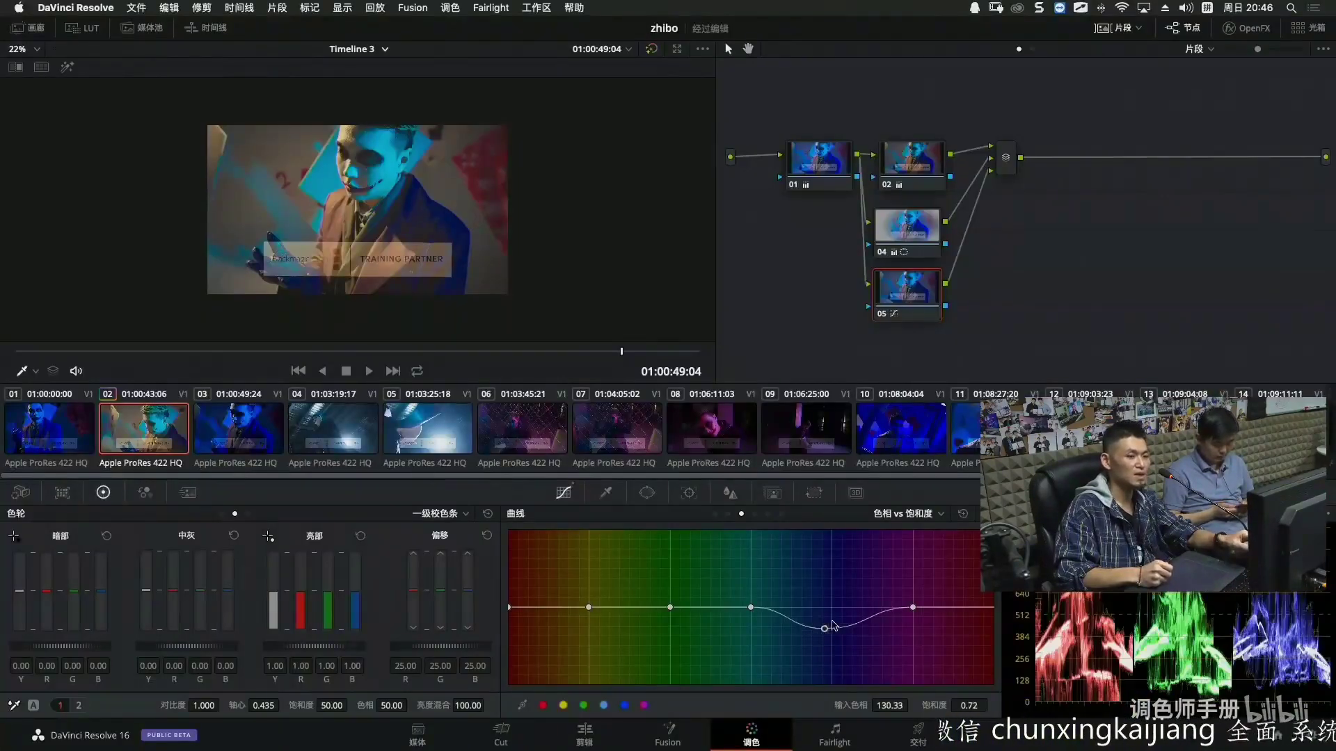
pyautogui.moveTo(823, 632); pyautogui.dragTo(826, 619)
pyautogui.press('super+f')
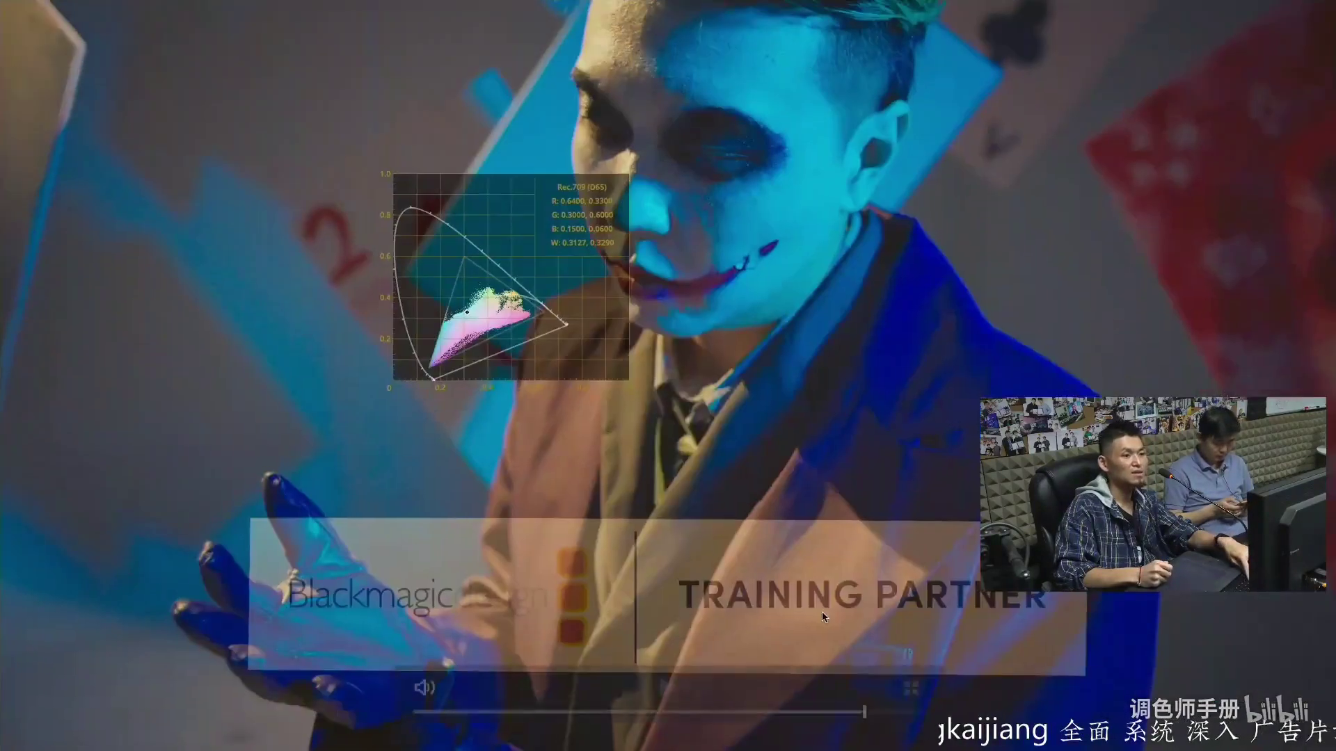
pyautogui.press('super+f')
pyautogui.click(1010, 164)
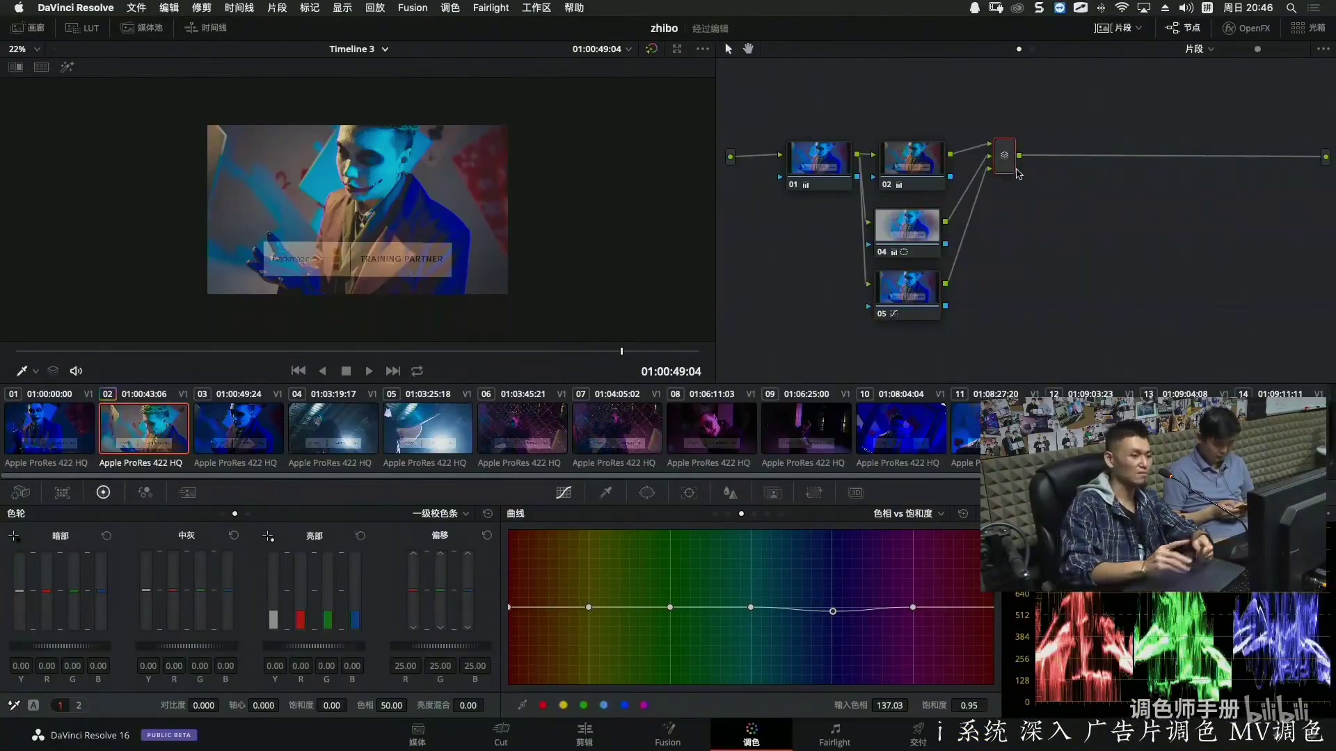
# Save the project and add a splitter/combiner node group, creating nodes 08, 09 and 10.
pyautogui.press('super+s')
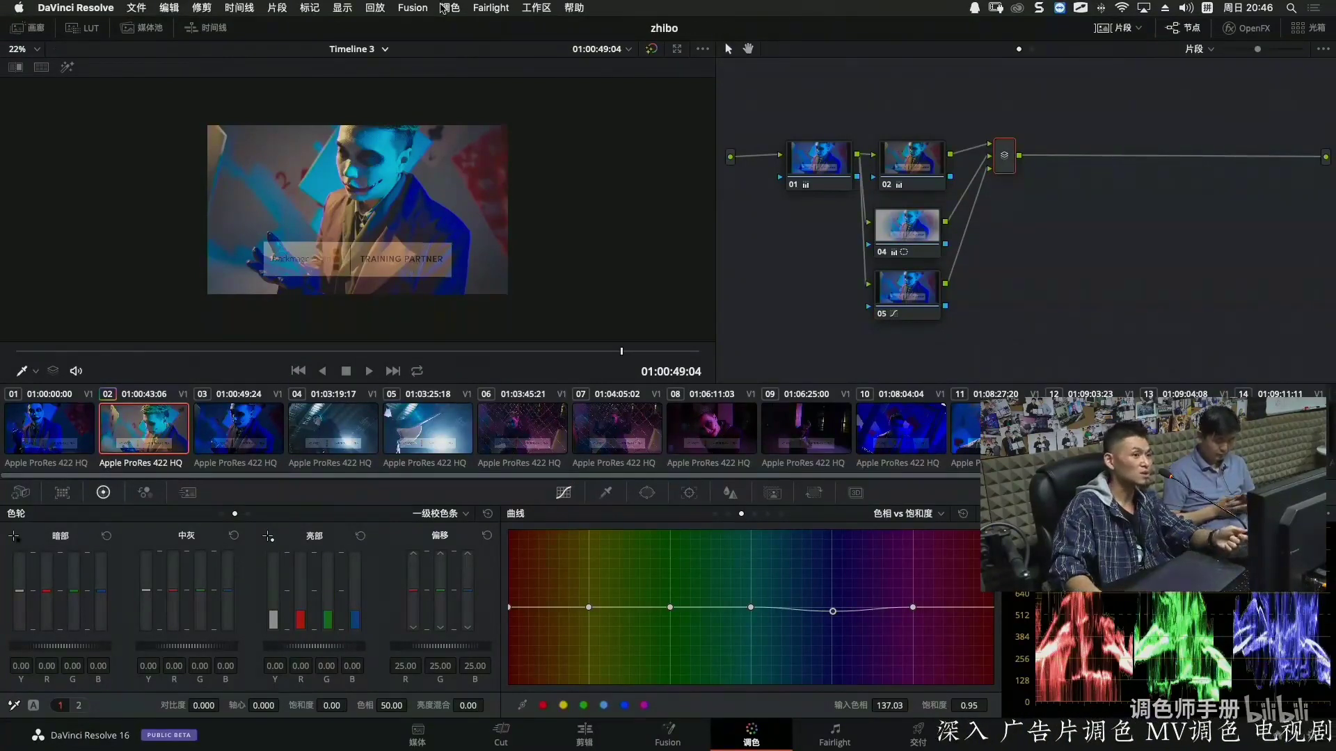
pyautogui.click(482, 13)
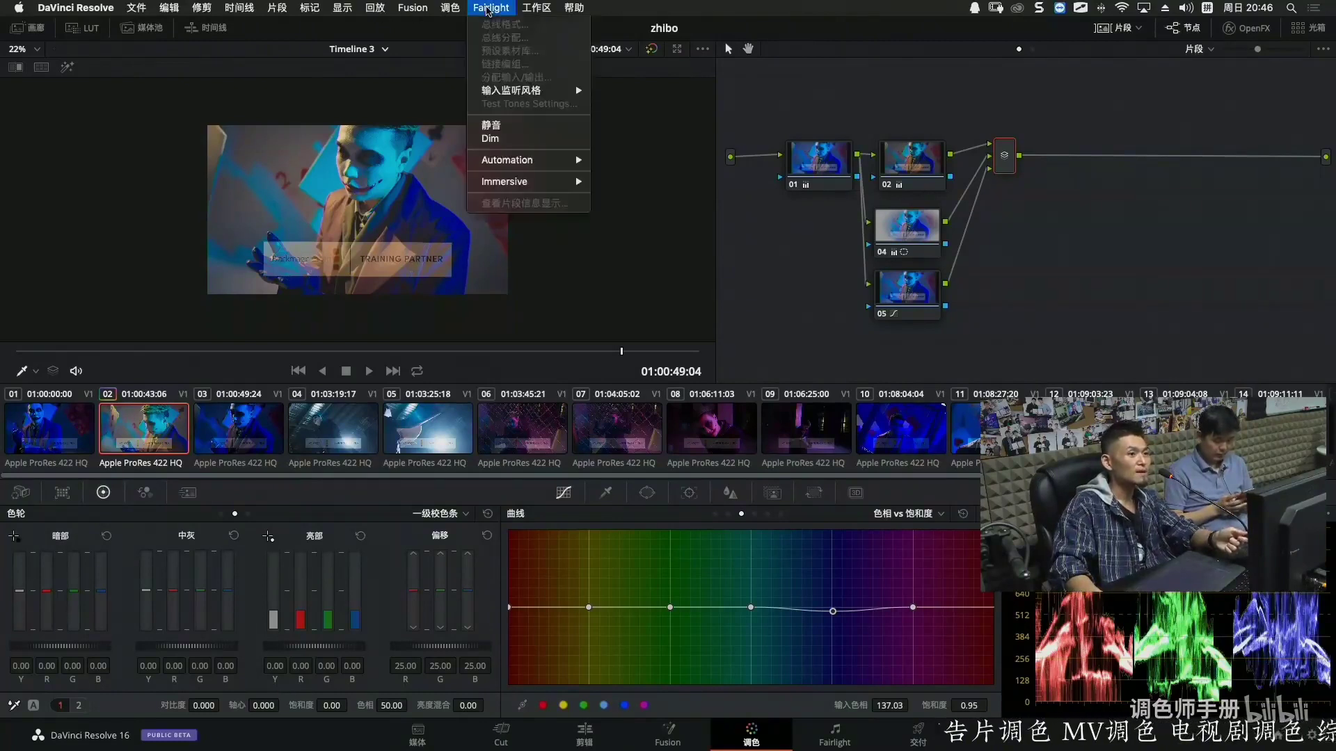
pyautogui.moveTo(447, 8)
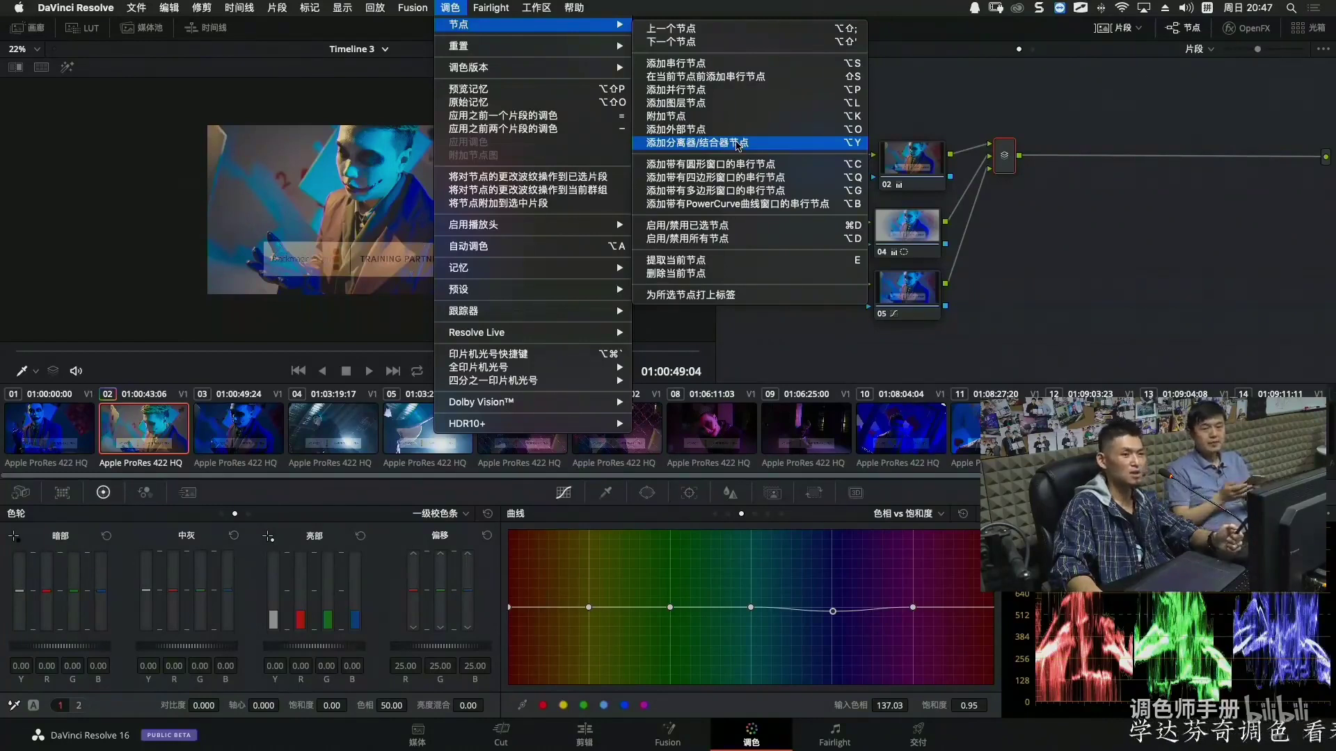
pyautogui.click(737, 144)
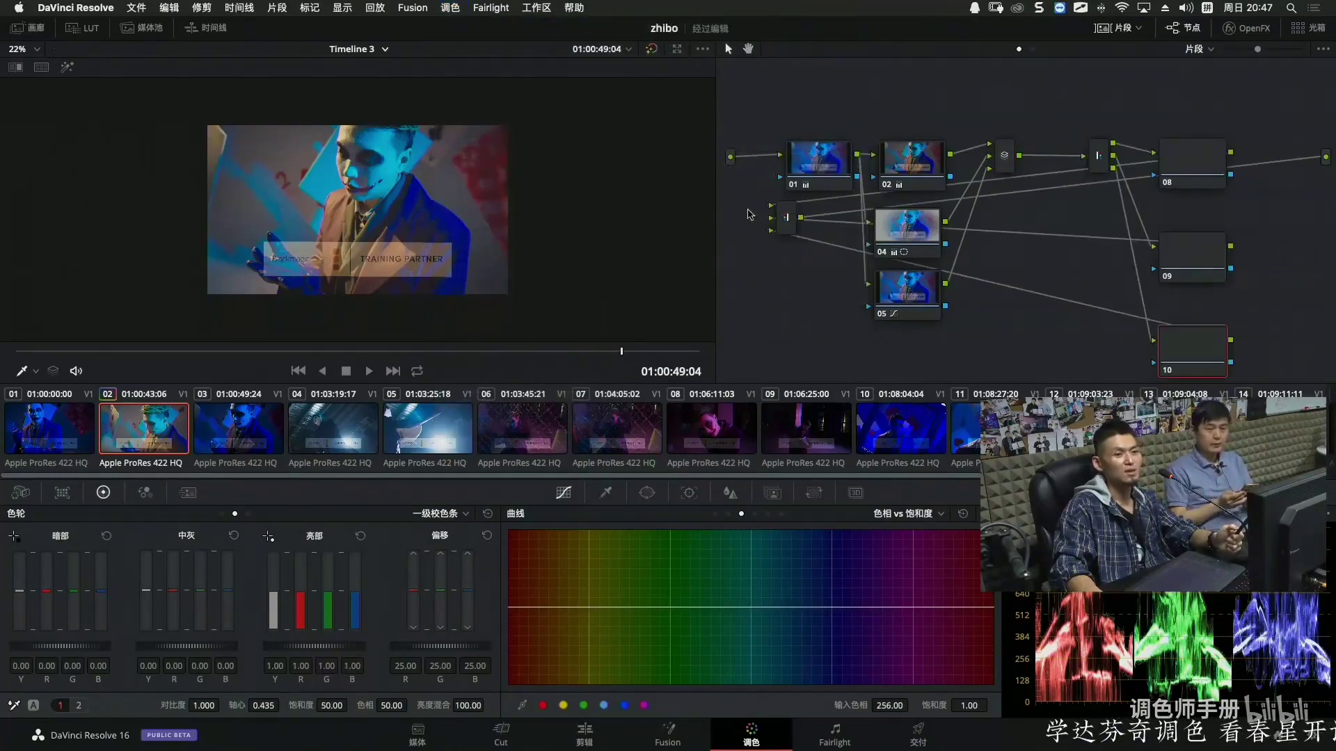
# Move the combiner node to the right of the split group's nodes.
pyautogui.moveTo(785, 232); pyautogui.dragTo(1292, 176)
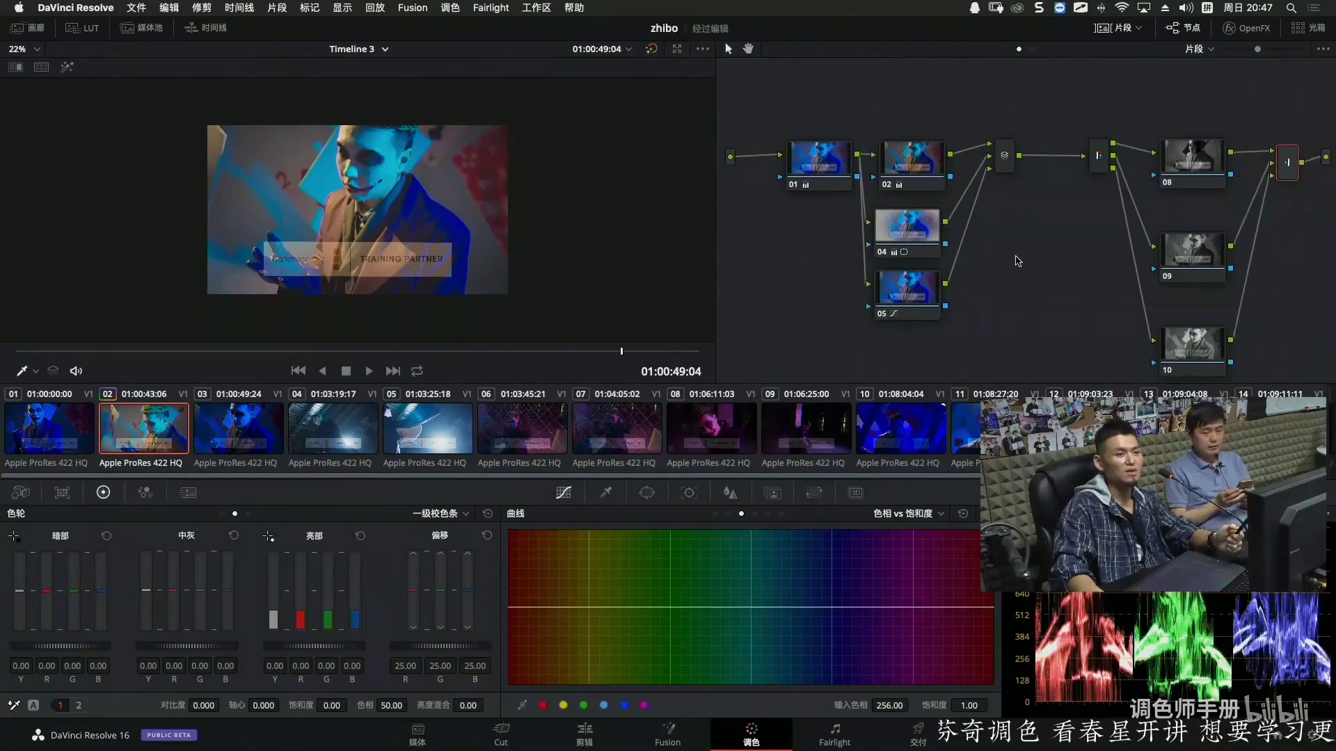
pyautogui.hscroll(5, 988, 126)
pyautogui.scroll(-2, 988, 126)
pyautogui.click(1010, 99)
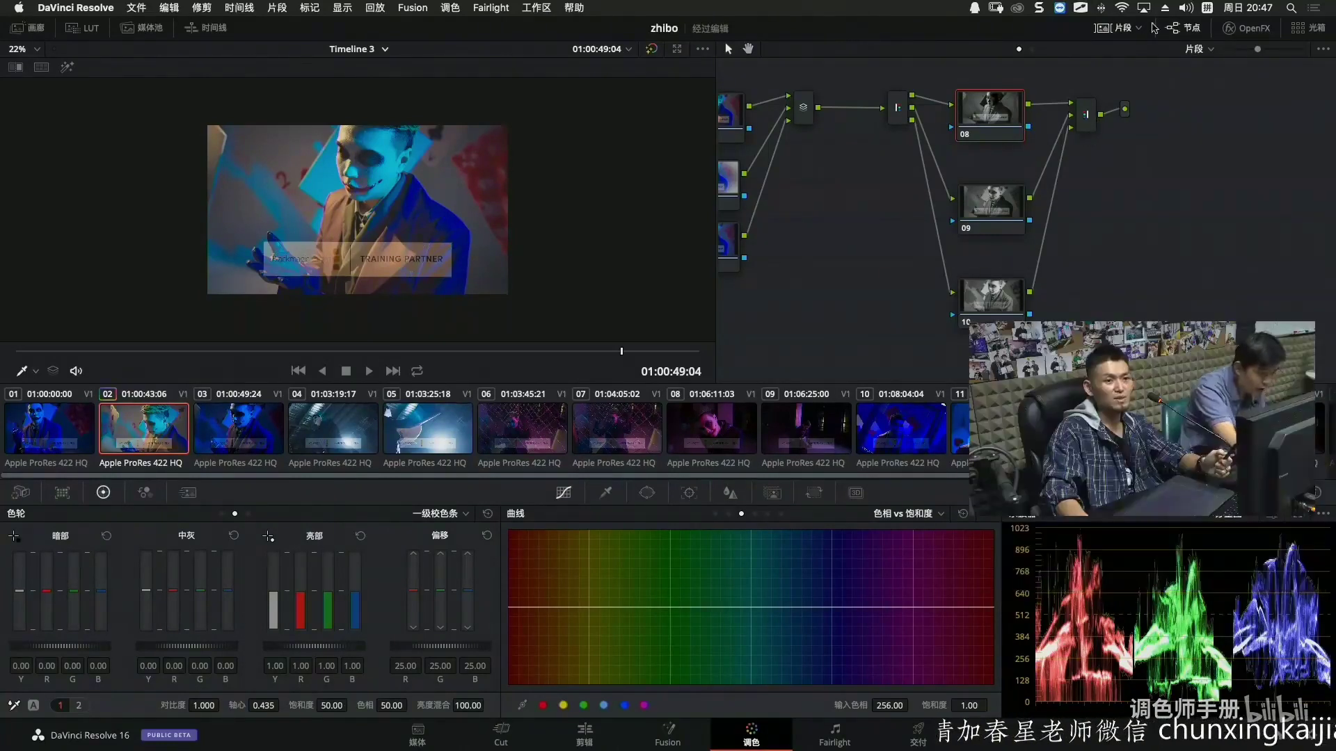
# Hide the clip thumbnails, enlarge the viewer image, and move nodes 08 and 09 higher.
pyautogui.click(1115, 27)
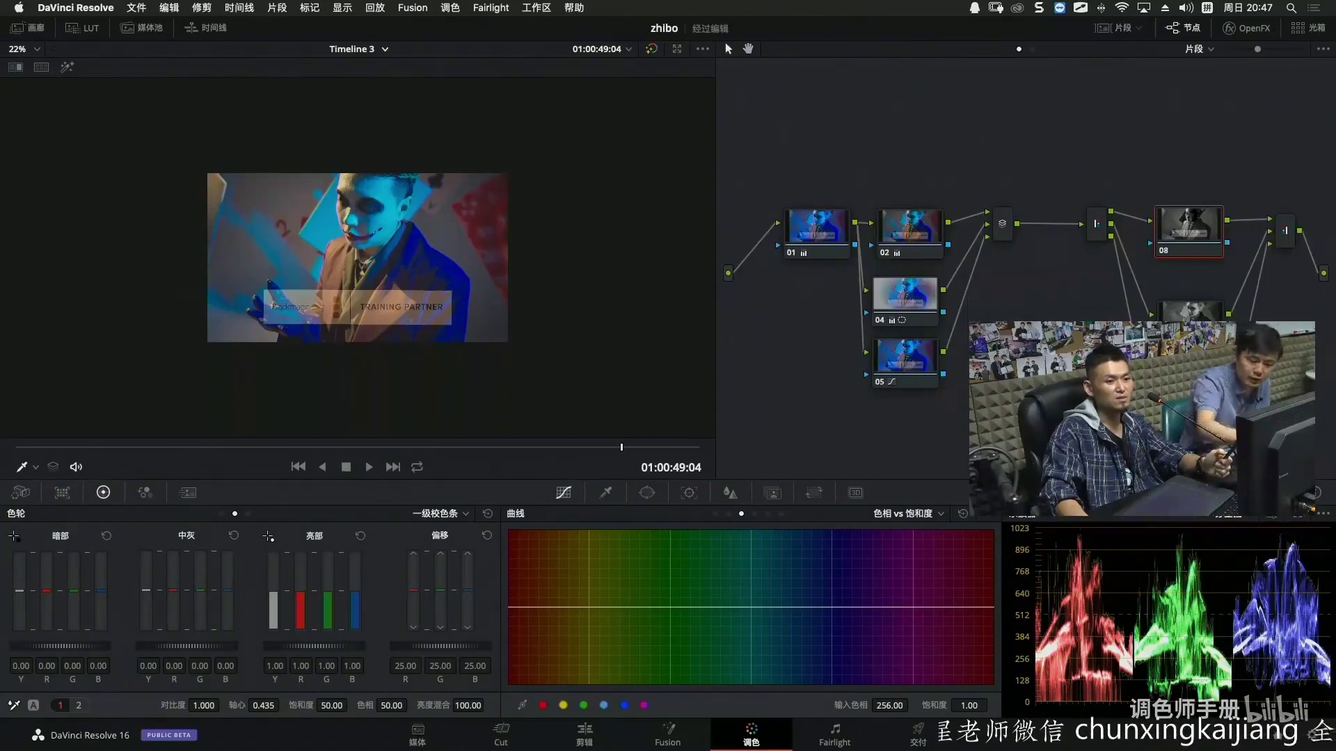
pyautogui.hotkey('shift', 'z')
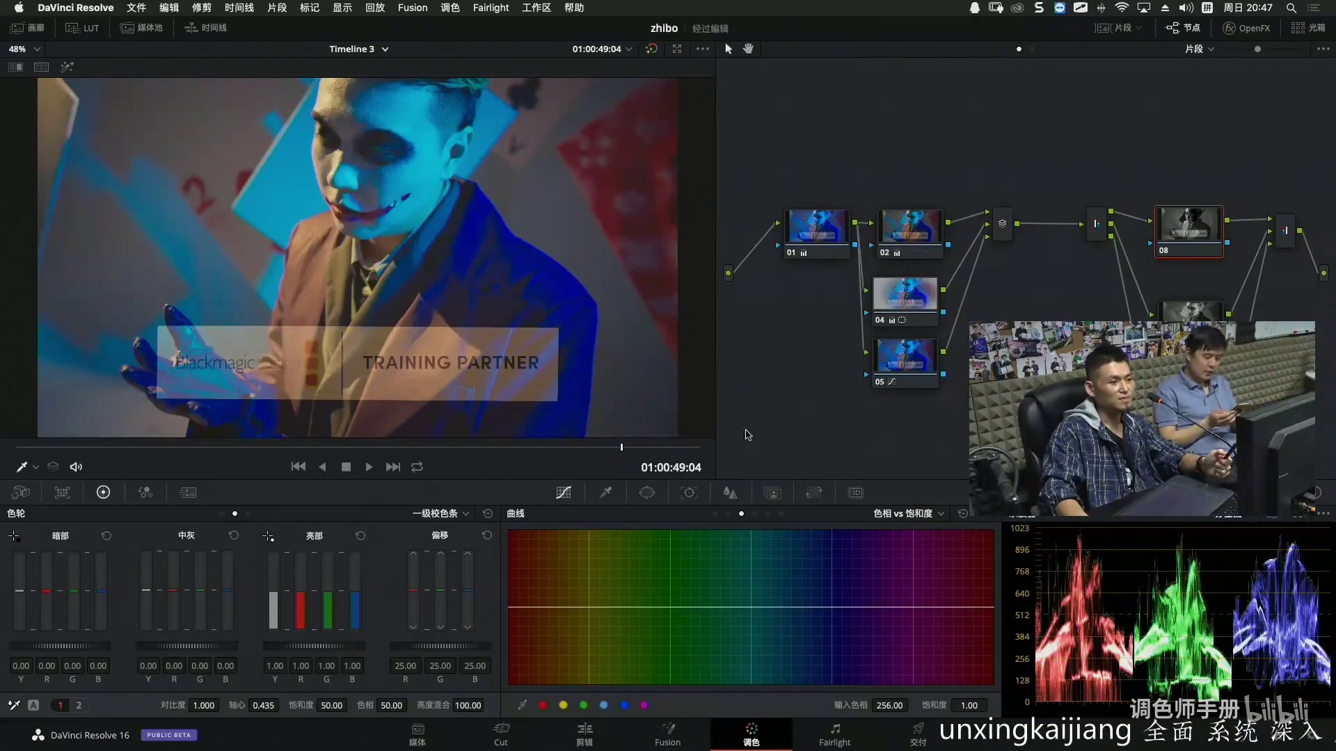
pyautogui.scroll(-1, 586, 249)
pyautogui.moveTo(1216, 232); pyautogui.dragTo(1134, 199)
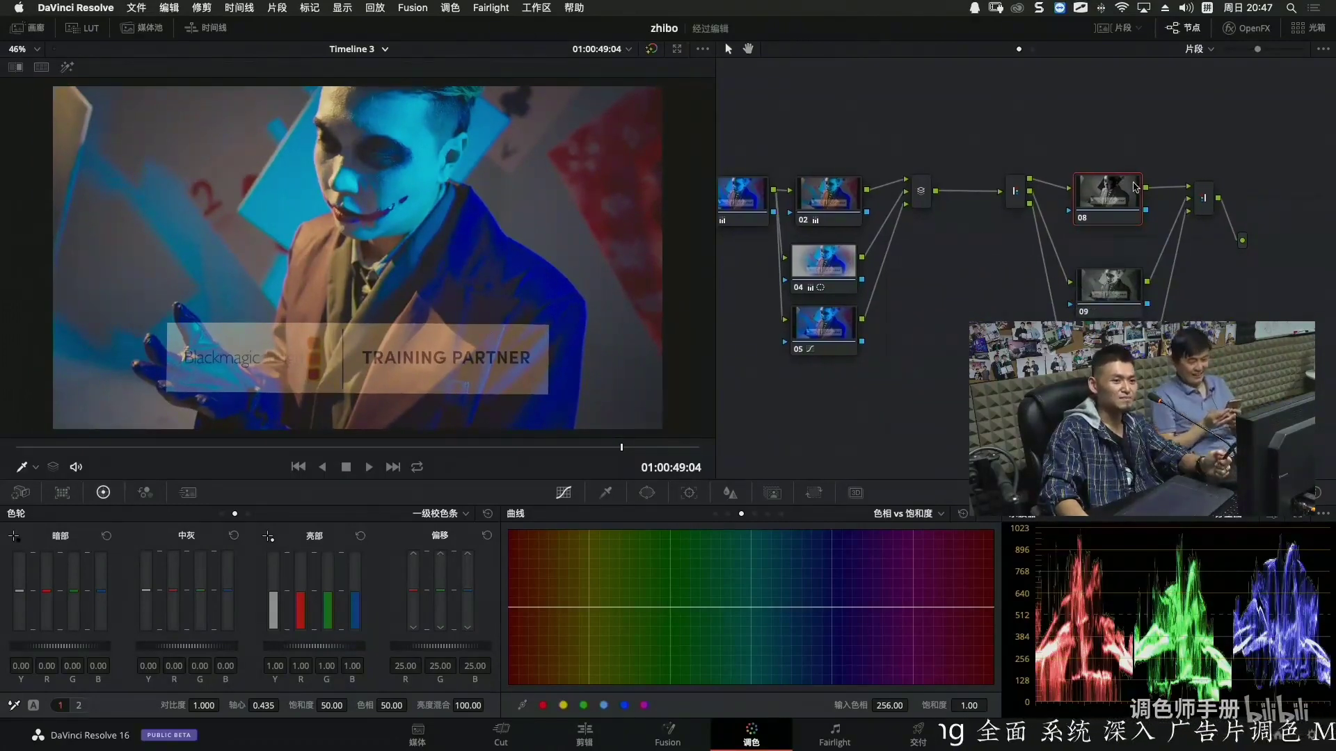
pyautogui.moveTo(1128, 186); pyautogui.dragTo(1124, 149)
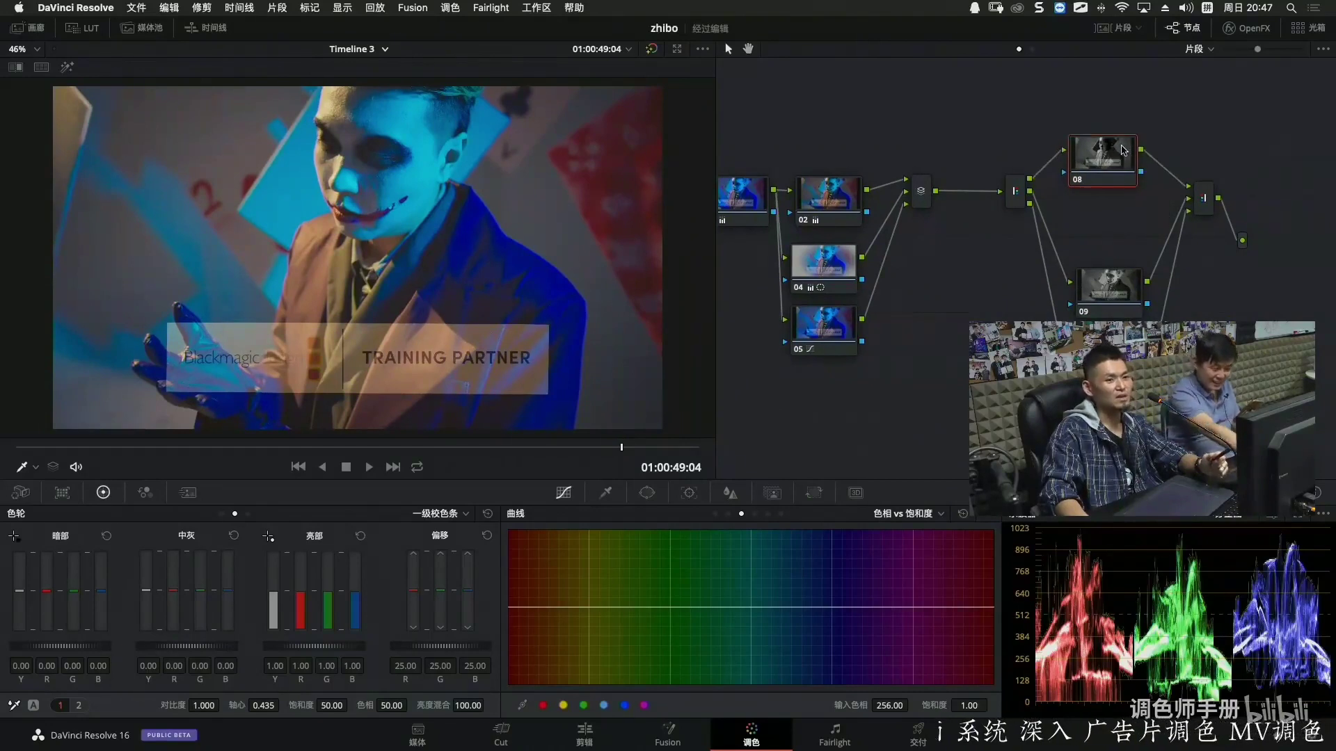
pyautogui.moveTo(1128, 286); pyautogui.dragTo(1118, 240)
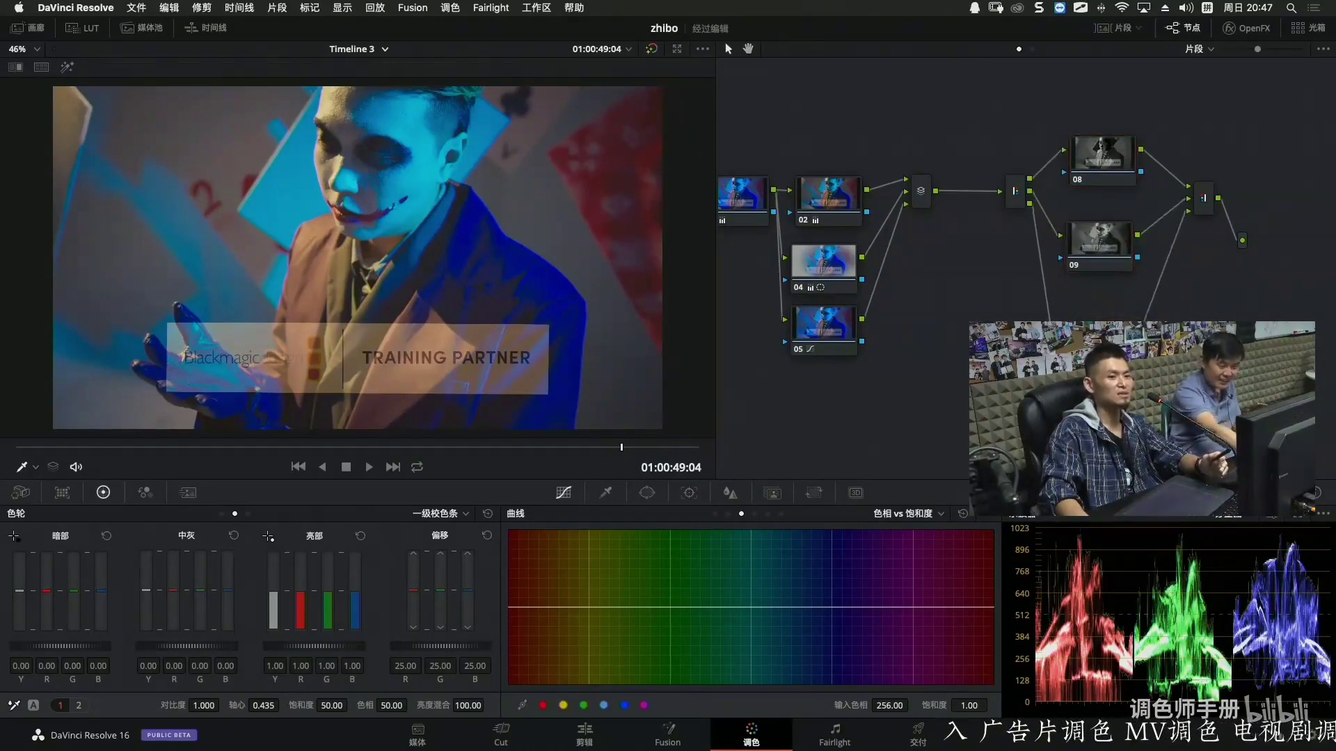
# Test the RGB Mixer's blue and green output channels, then reset them to 1.00 defaults.
pyautogui.click(145, 493)
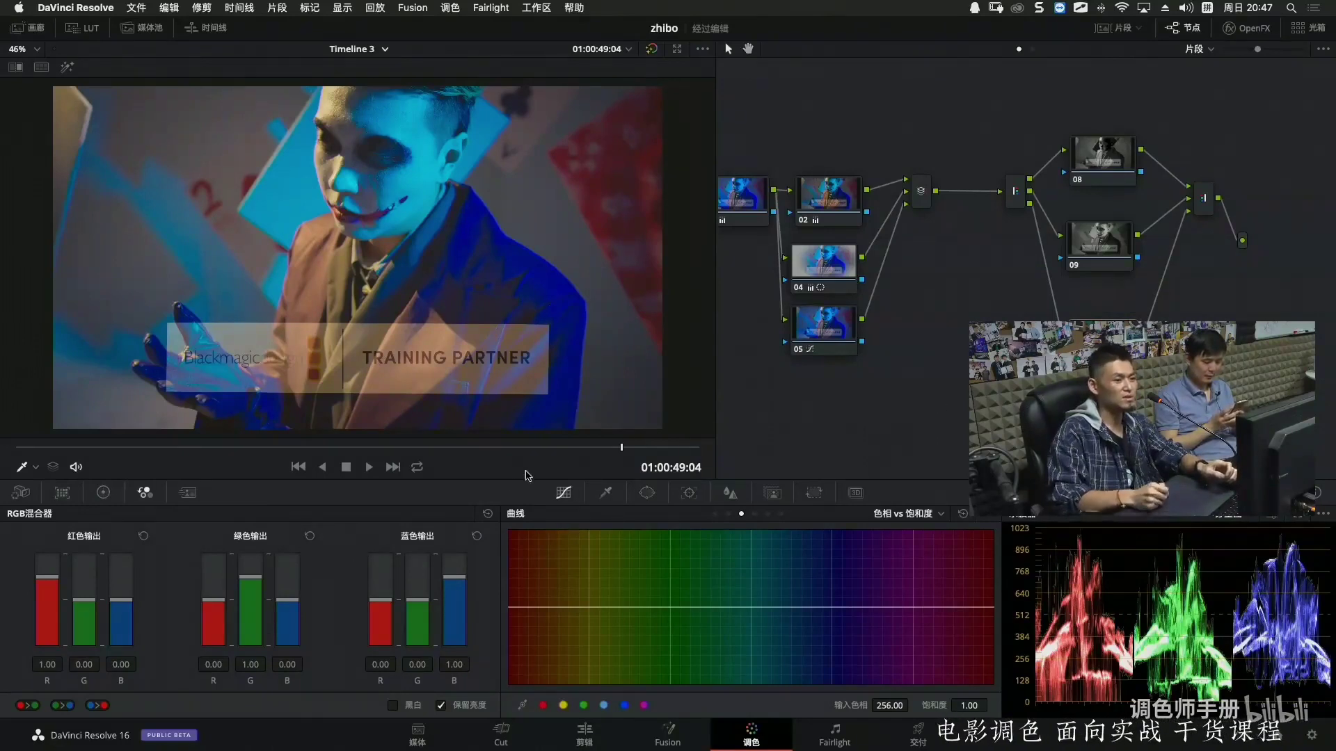
pyautogui.moveTo(454, 583)
pyautogui.mouseDown()
pyautogui.moveTo(454, 623)
pyautogui.moveTo(466, 552)
pyautogui.moveTo(456, 585)
pyautogui.mouseUp()
pyautogui.doubleClick(456, 584)
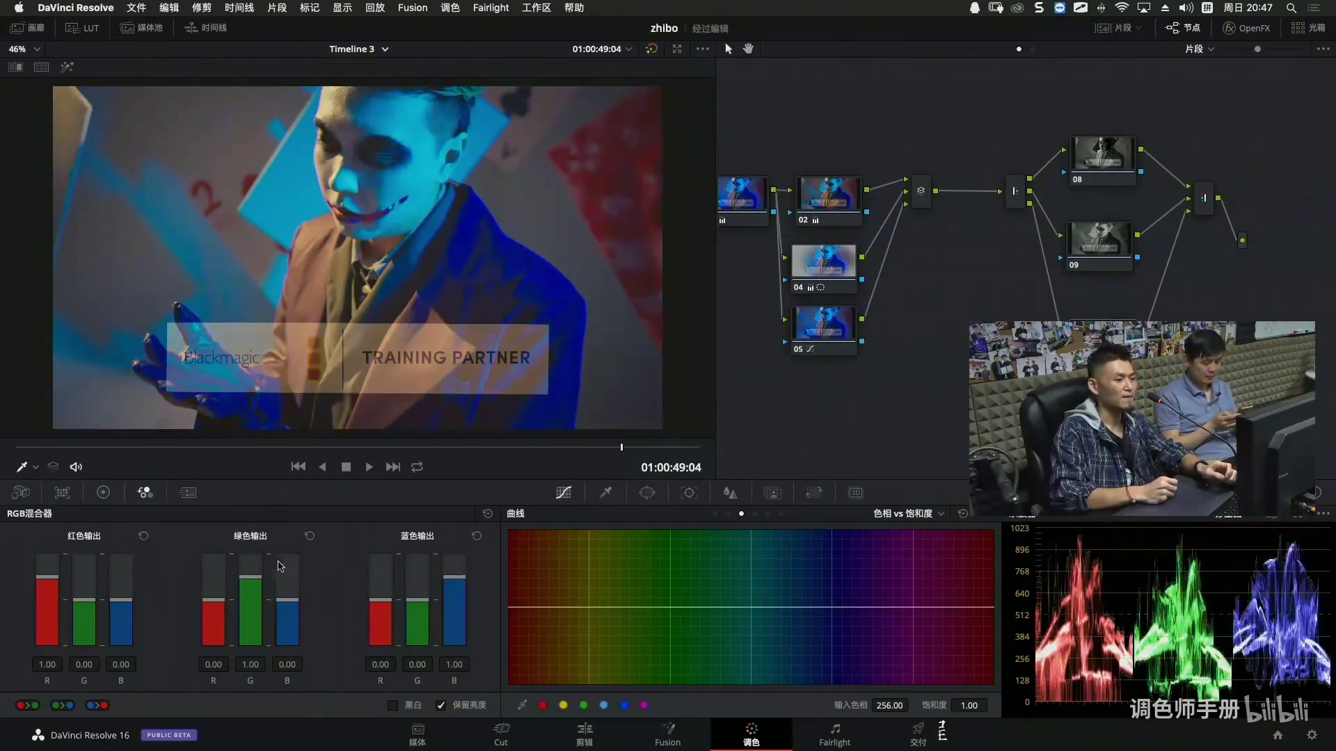
pyautogui.moveTo(250, 581); pyautogui.dragTo(250, 567)
pyautogui.doubleClick(250, 567)
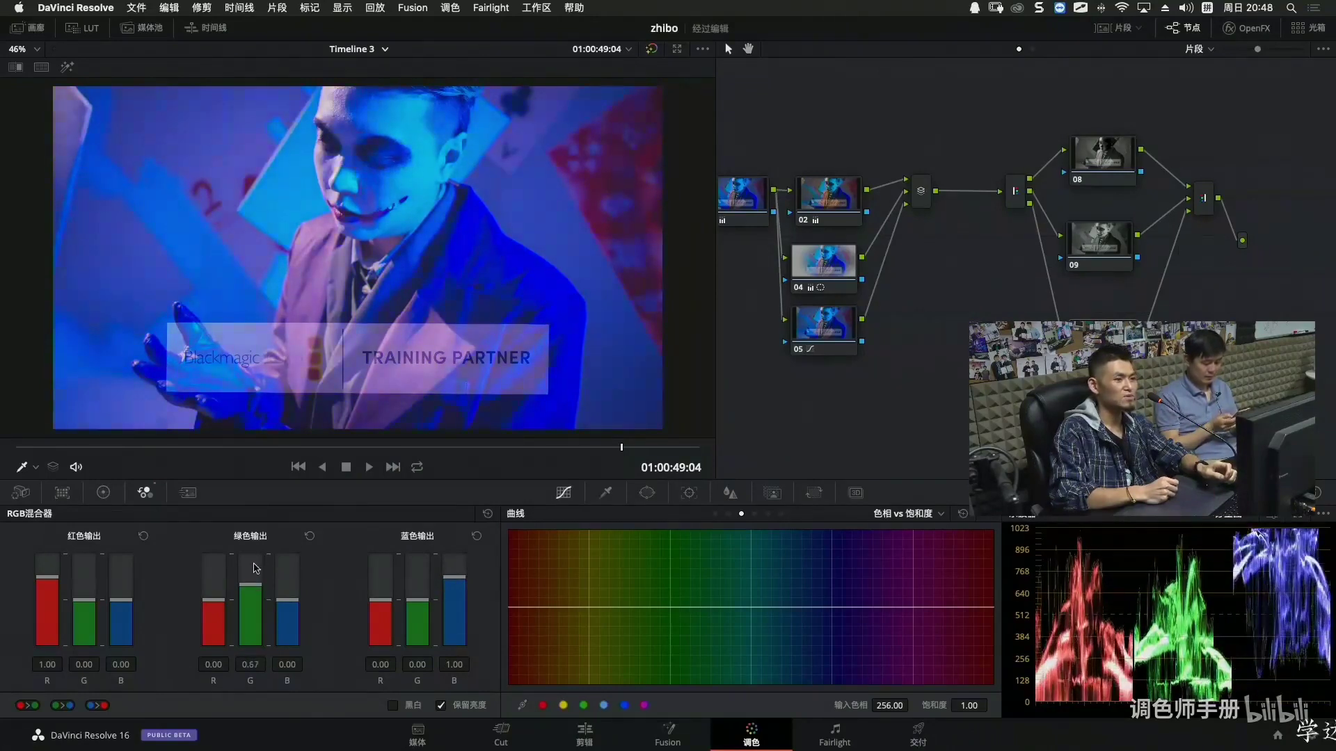
pyautogui.click(487, 515)
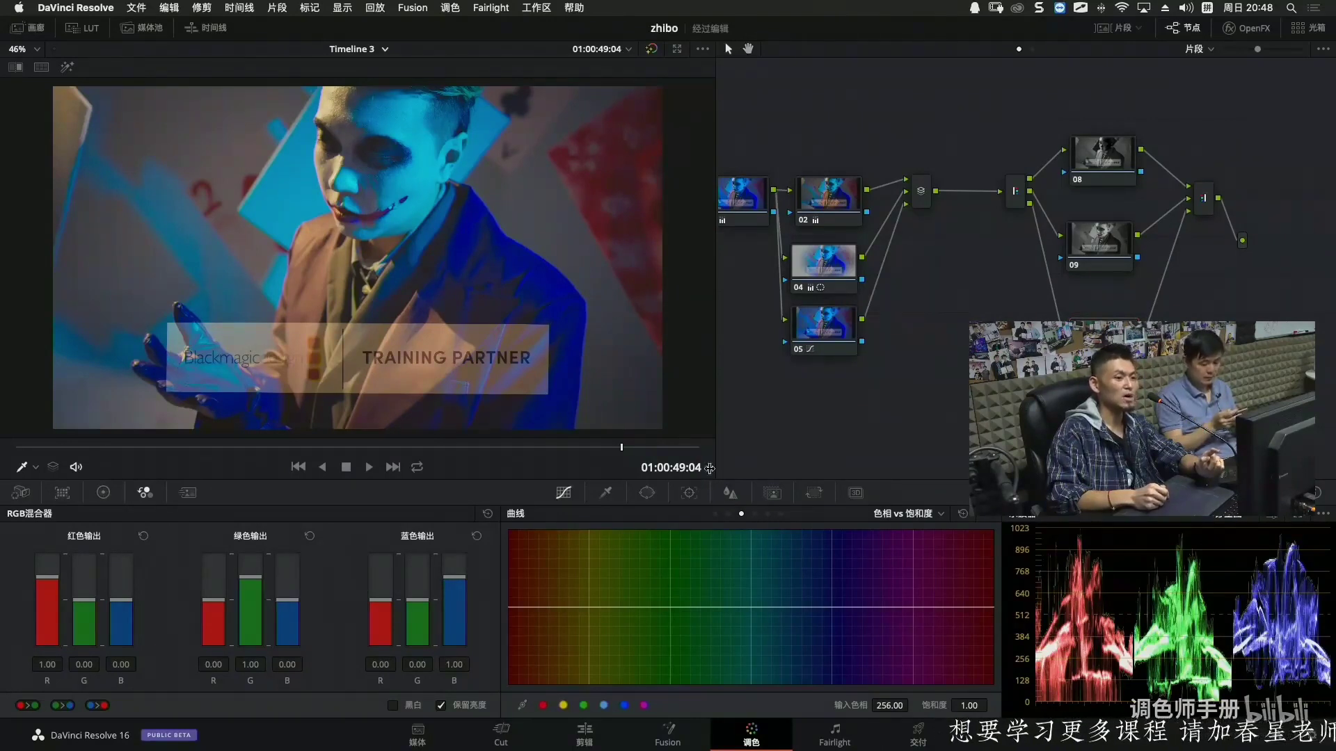
# Qualify by luminance only, with Hue and Saturation off, Luminance High 59.6, softness 4.7.
pyautogui.click(601, 495)
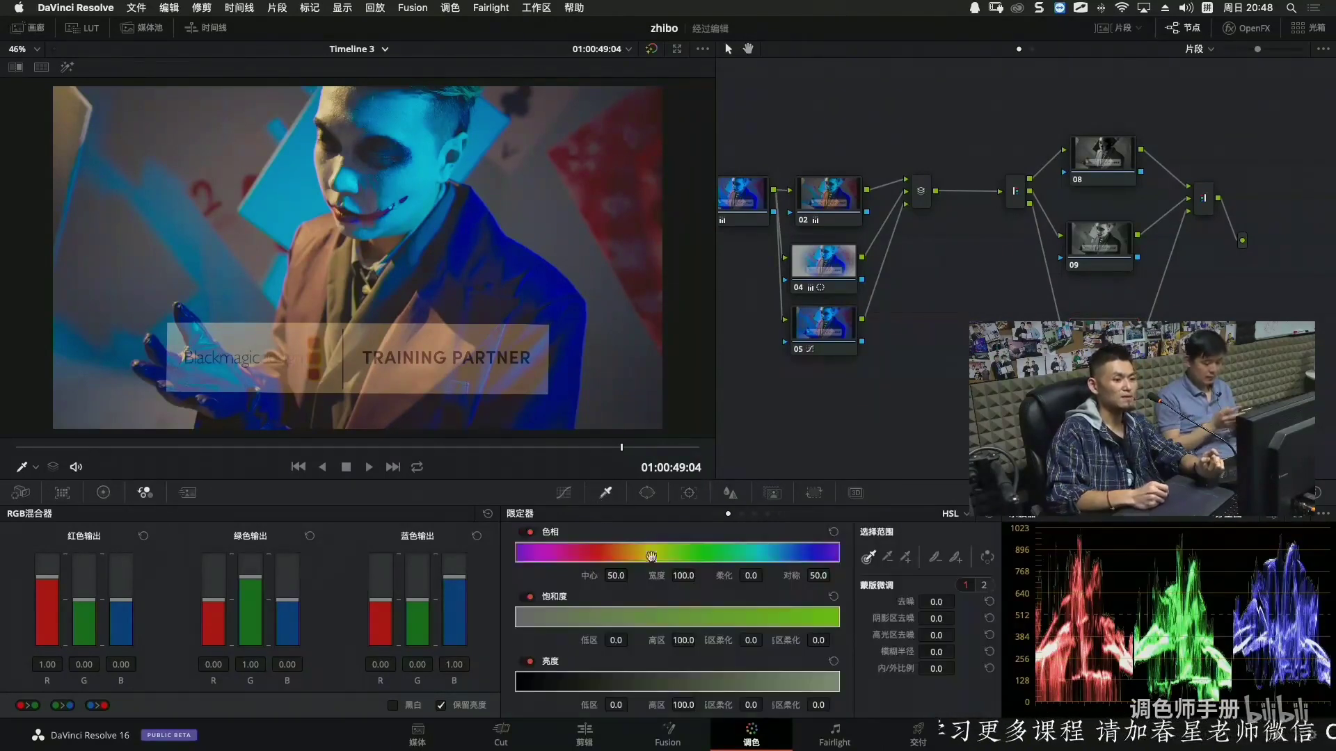
pyautogui.click(529, 597)
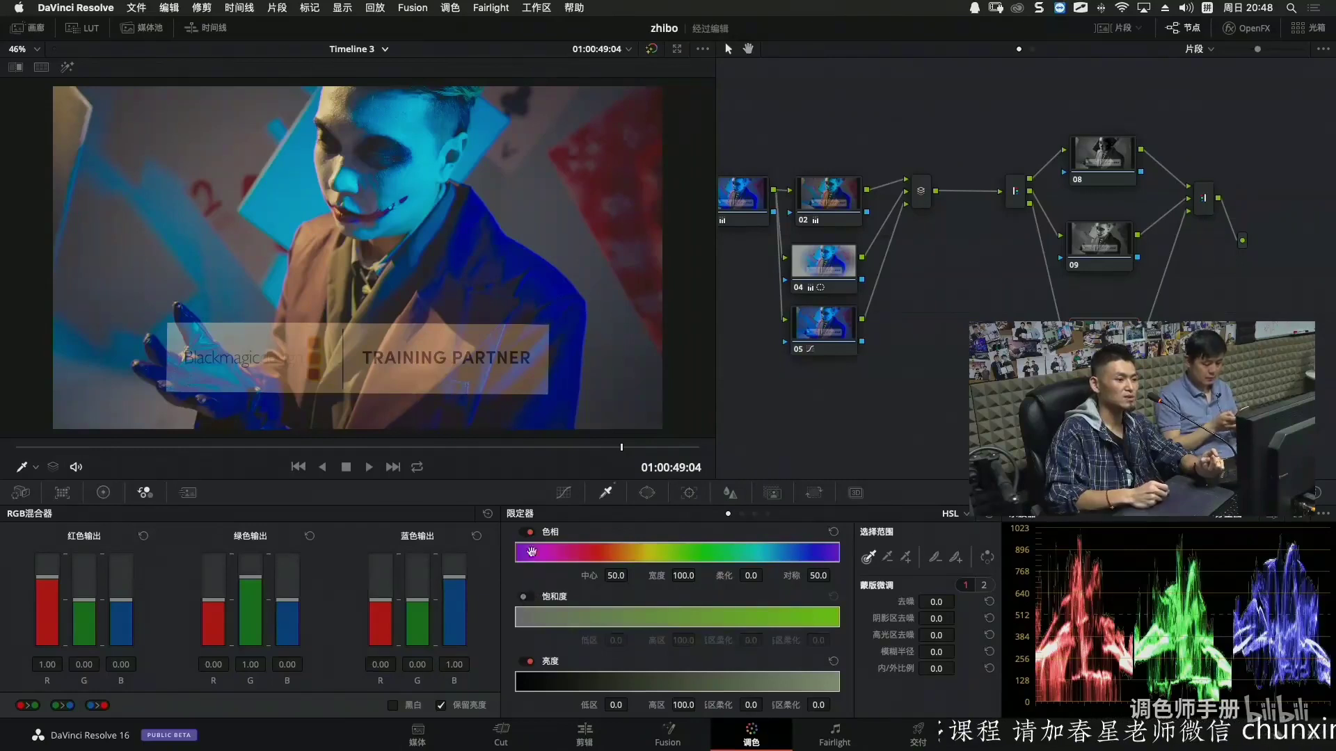
pyautogui.click(529, 532)
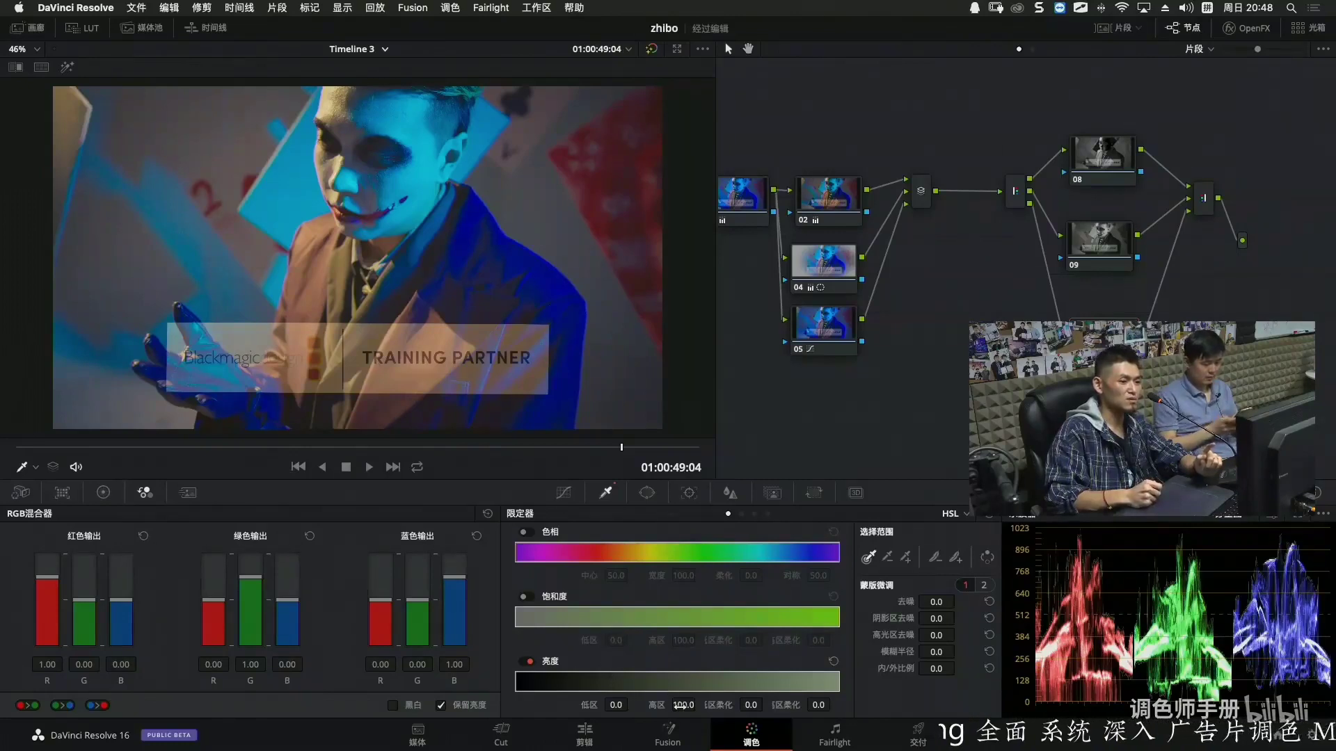
pyautogui.moveTo(830, 681); pyautogui.dragTo(814, 682)
pyautogui.hotkey('shift', 'h')
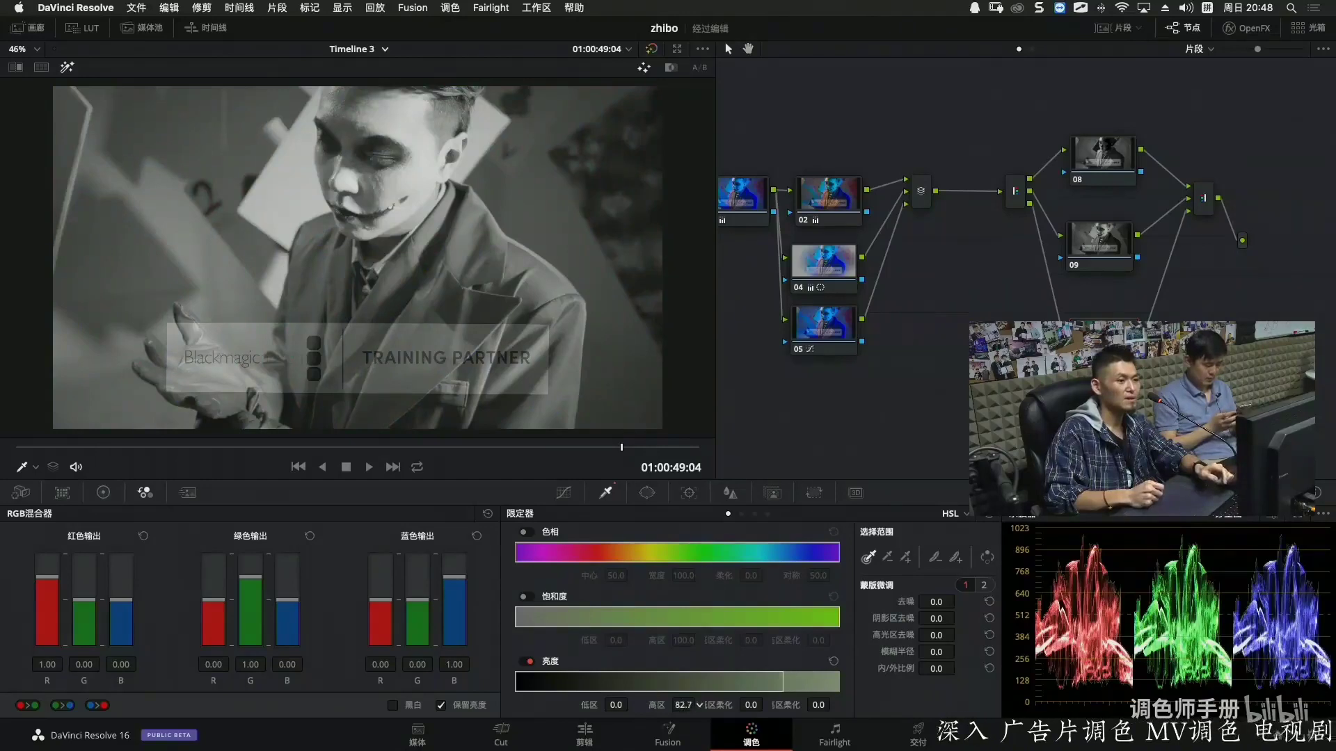
pyautogui.moveTo(749, 681); pyautogui.dragTo(708, 682)
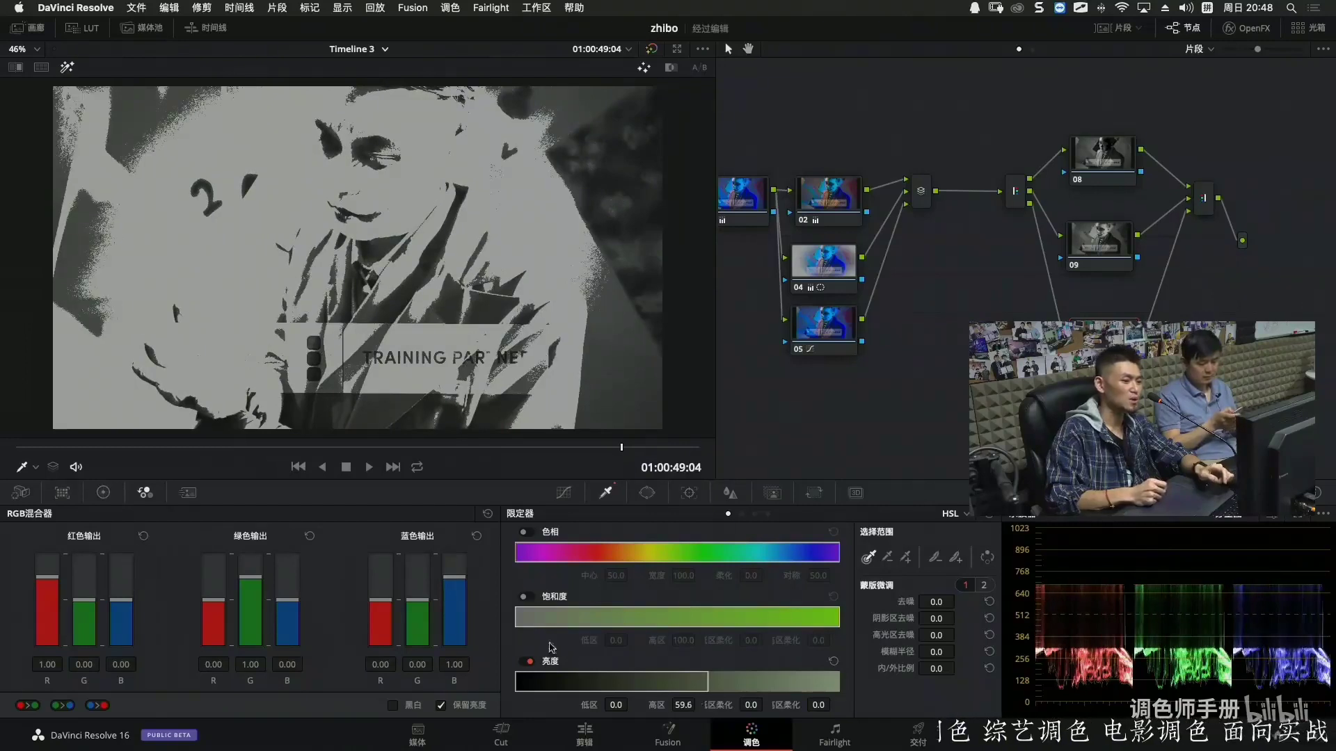
pyautogui.moveTo(818, 704); pyautogui.dragTo(844, 704)
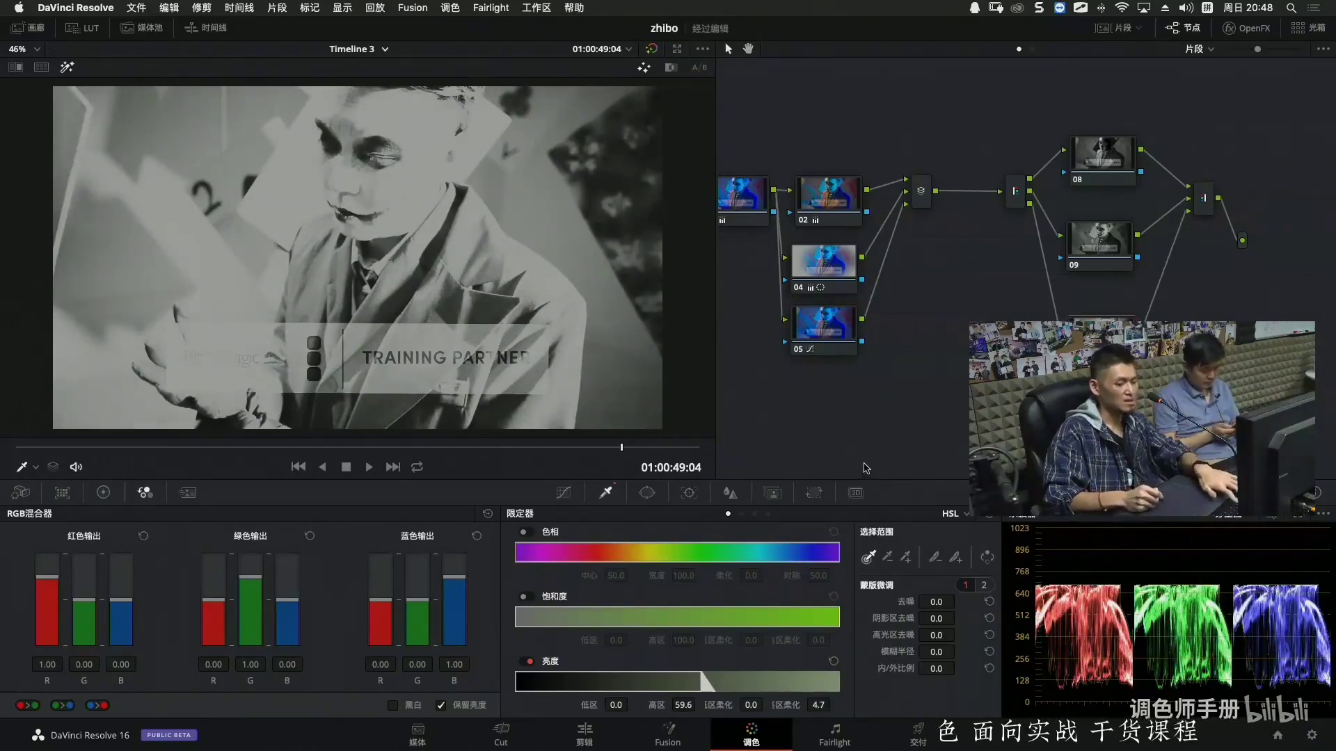
pyautogui.hotkey('shift', 'h')
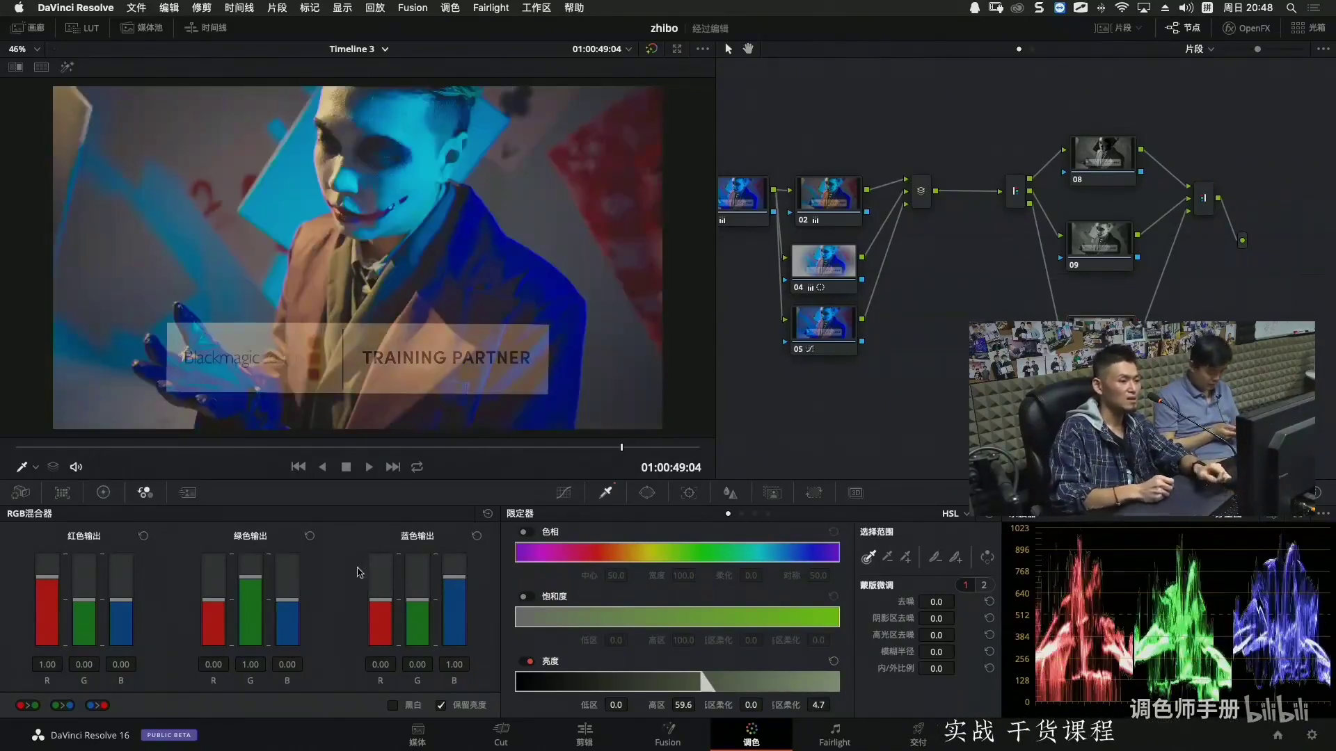
# Lower the RGB Mixer red, green and blue outputs to 0.67, 0.77 and 0.82.
pyautogui.moveTo(456, 575); pyautogui.dragTo(463, 577)
pyautogui.moveTo(250, 576); pyautogui.dragTo(252, 577)
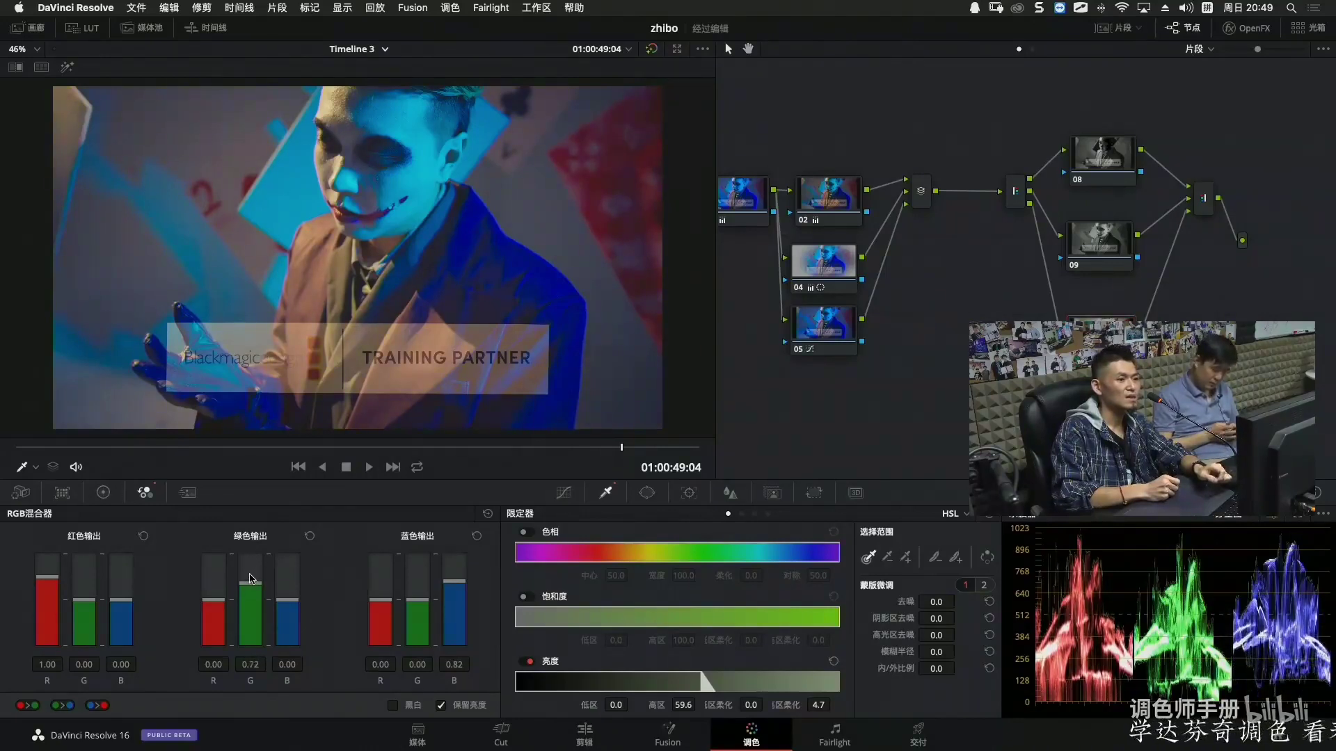
pyautogui.moveTo(48, 577)
pyautogui.mouseDown()
pyautogui.moveTo(53, 557)
pyautogui.moveTo(43, 582)
pyautogui.mouseUp()
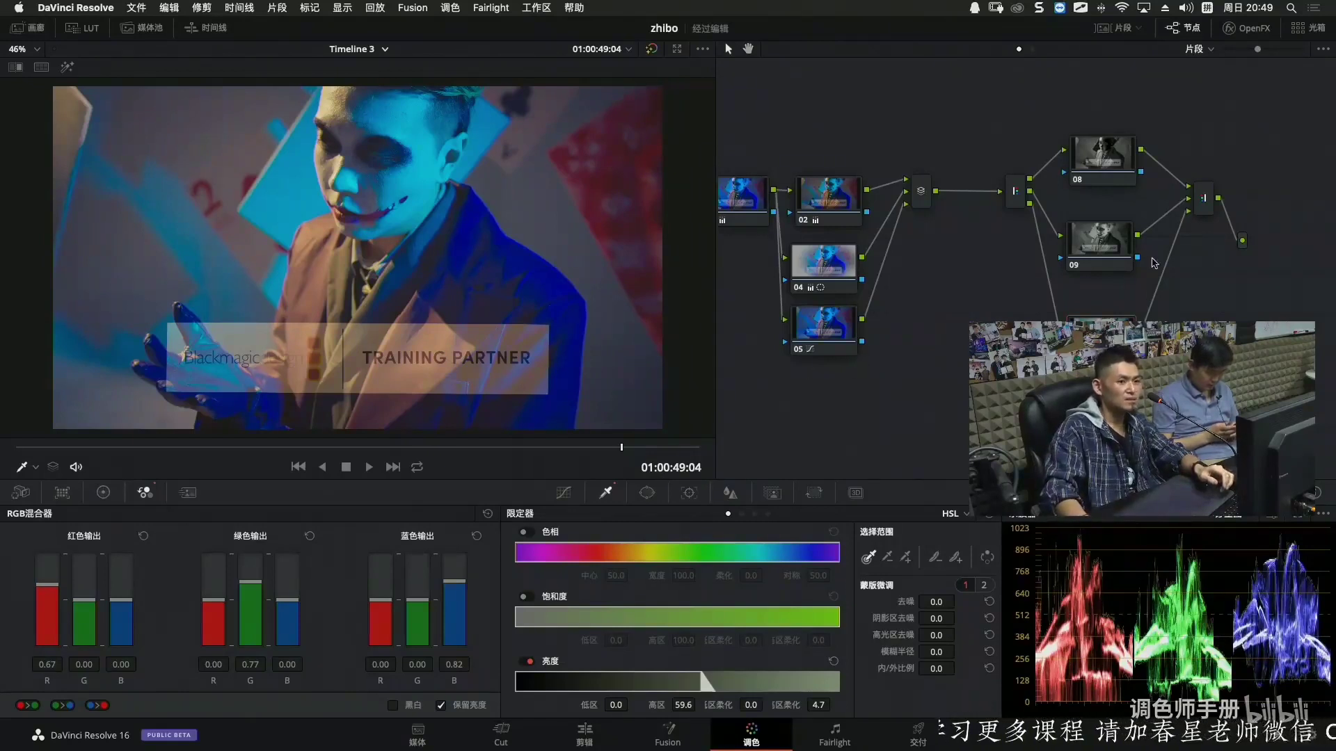
# Key node 09 by luminance alone, raising the low limit to 57.8 with a softened edge.
pyautogui.click(1123, 248)
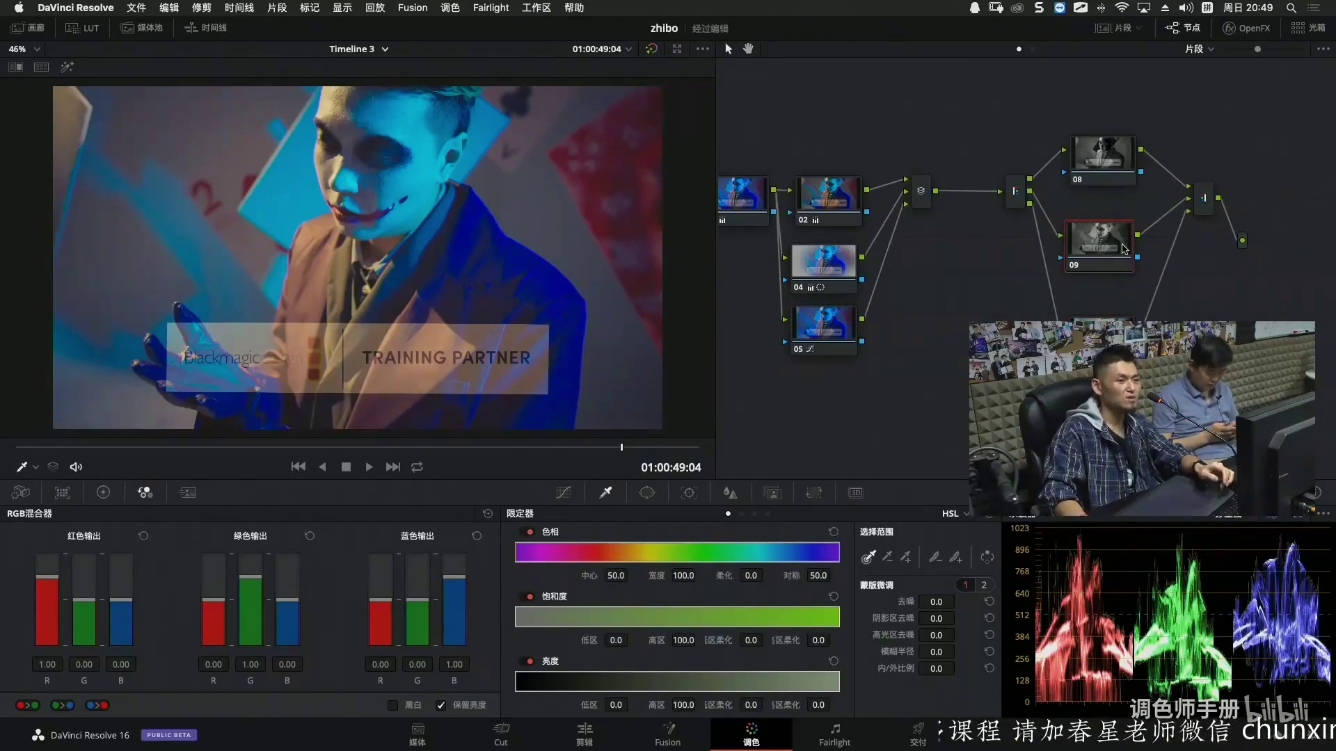
pyautogui.click(530, 533)
pyautogui.click(531, 598)
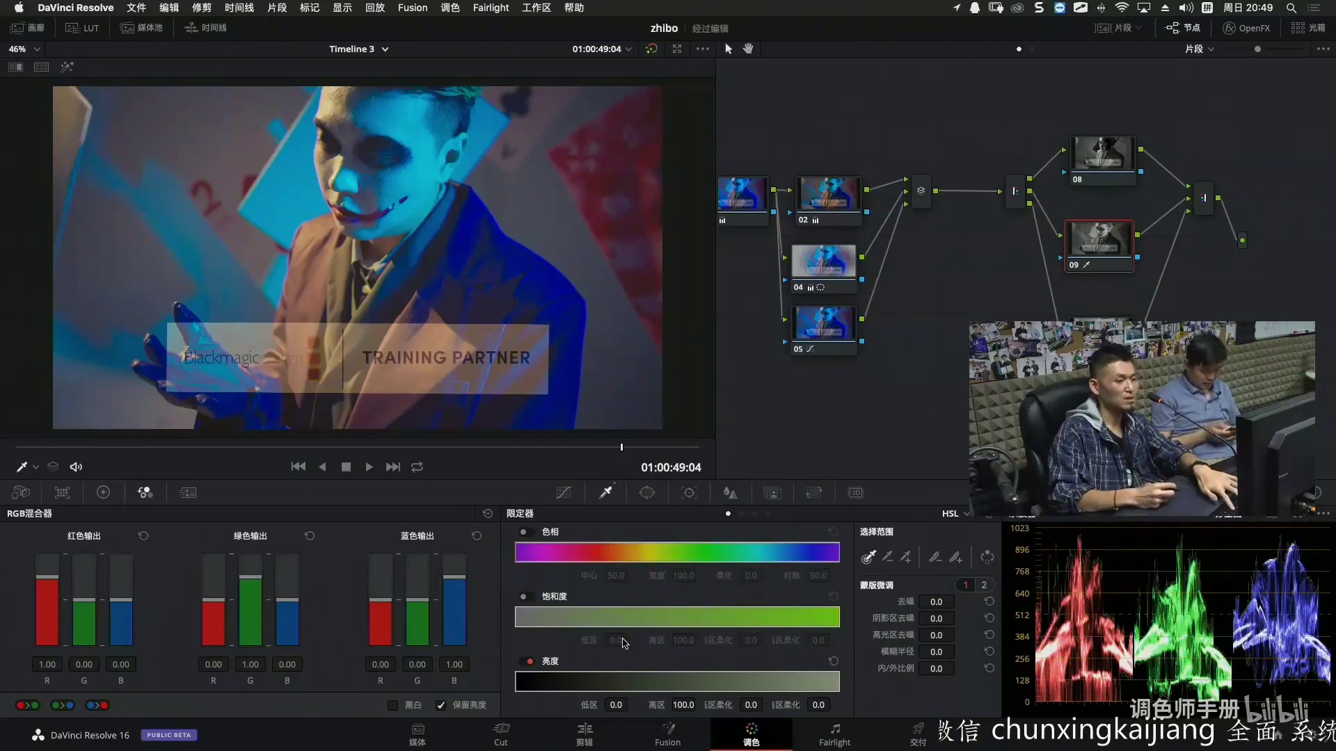
pyautogui.click(574, 688)
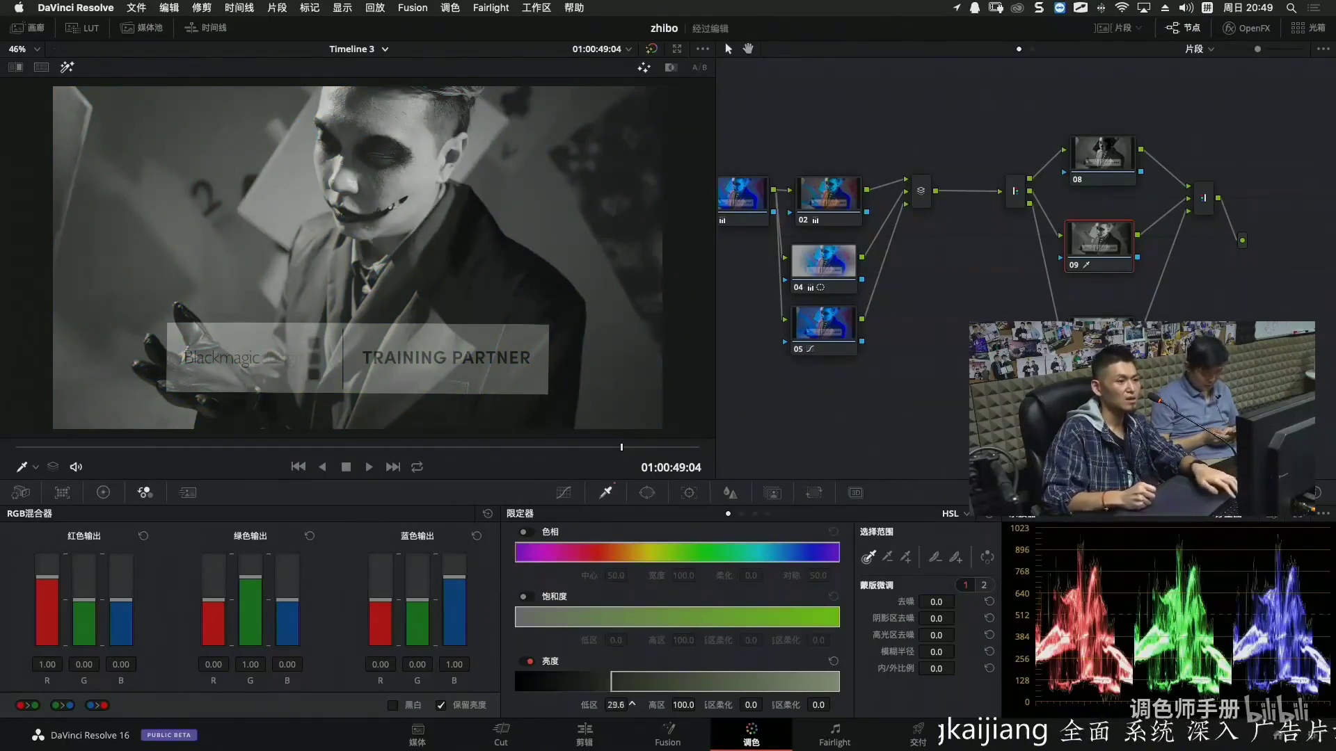
pyautogui.moveTo(524, 681); pyautogui.dragTo(634, 704)
pyautogui.moveTo(755, 706); pyautogui.dragTo(765, 705)
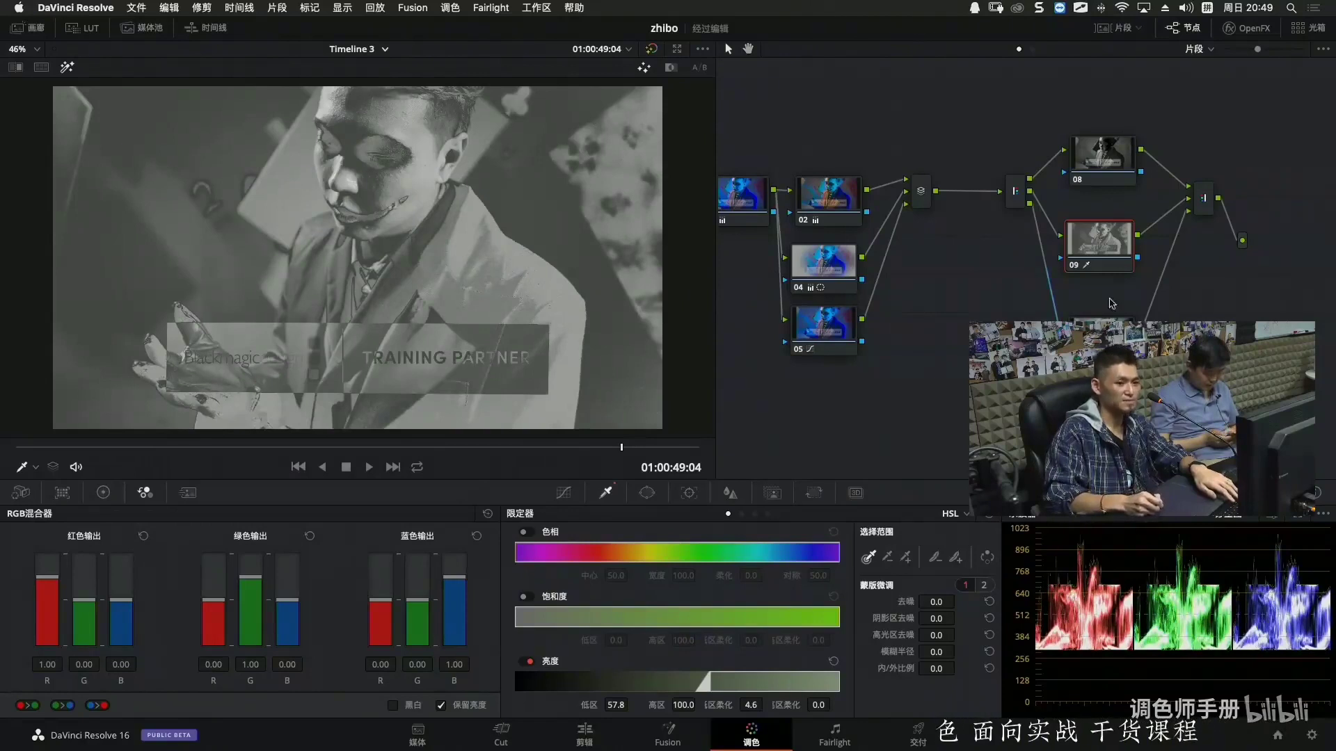
pyautogui.hotkey('shift', 'h')
# Set node 09's RGB Mixer to red 0.95, green 0.97, blue 1.05, previewing full screen.
pyautogui.click(251, 577)
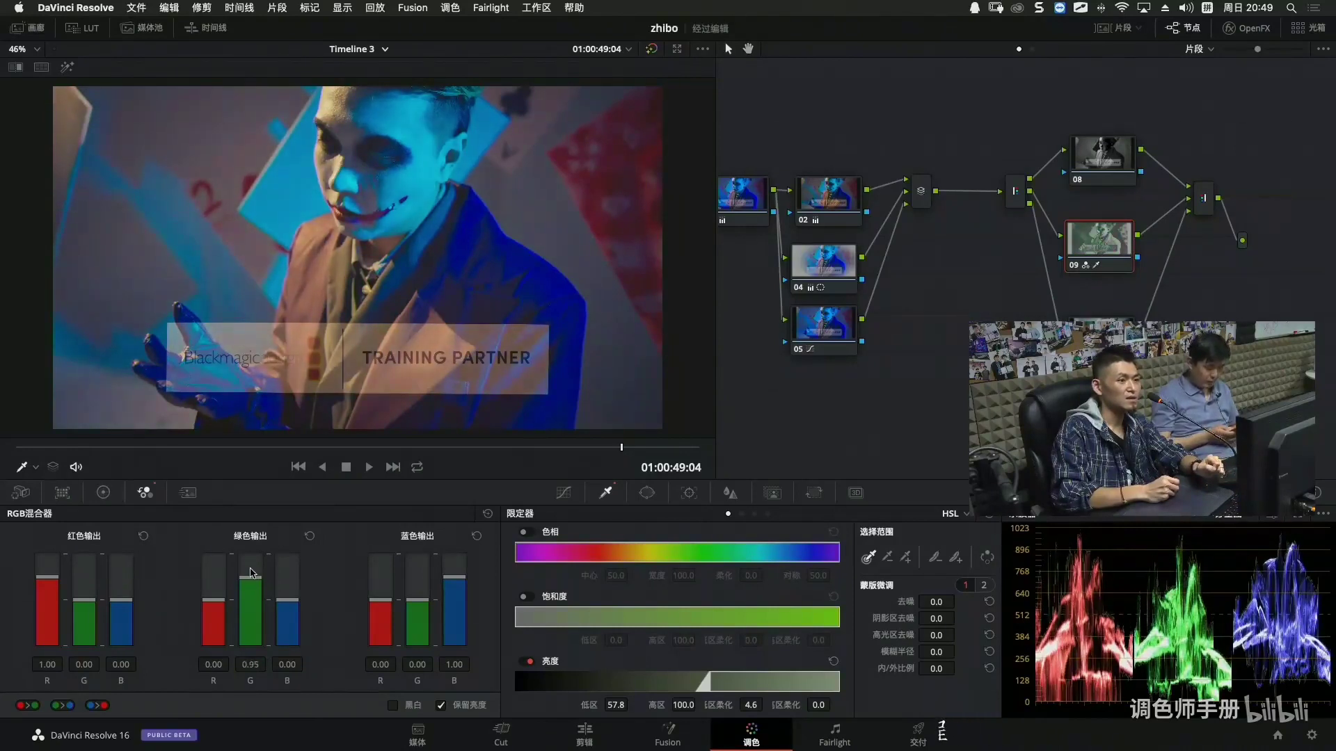
pyautogui.moveTo(252, 574); pyautogui.dragTo(251, 570)
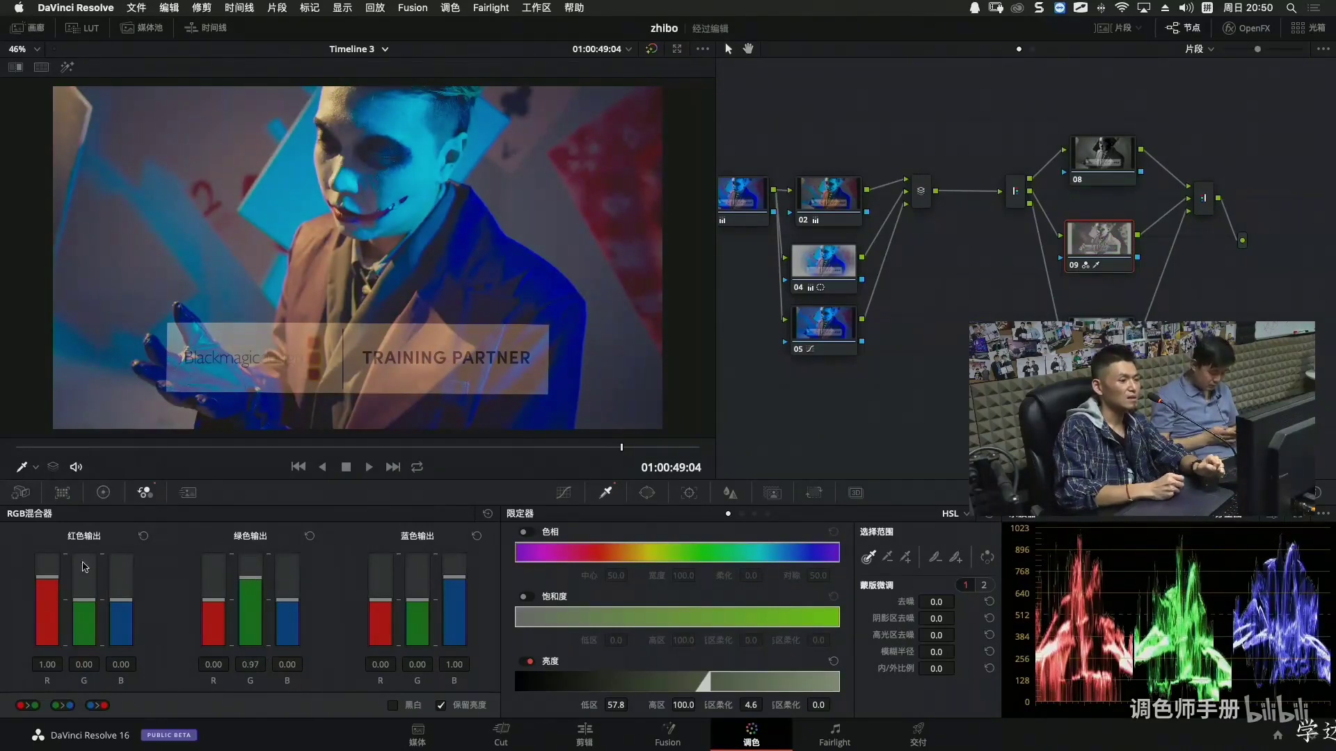
pyautogui.moveTo(47, 583); pyautogui.dragTo(48, 575)
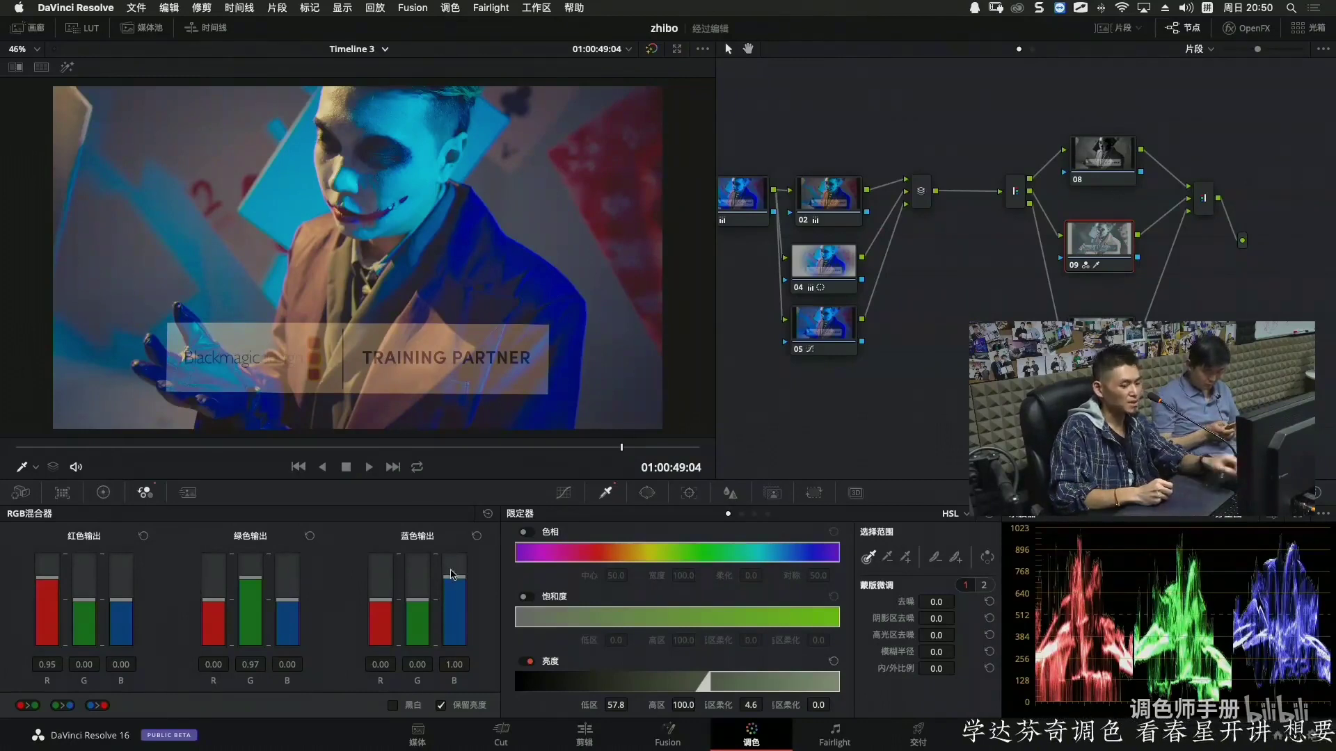
pyautogui.press('super+Tab')
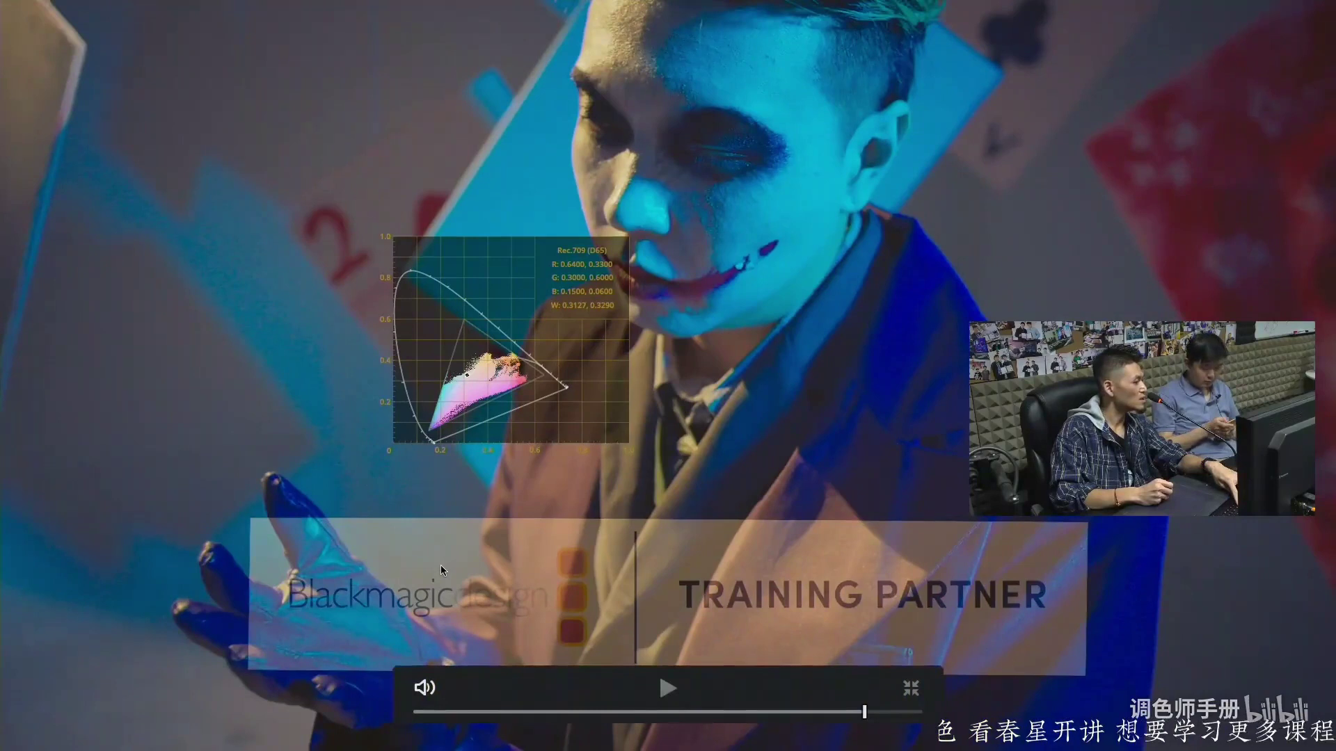
pyautogui.press('super+Tab')
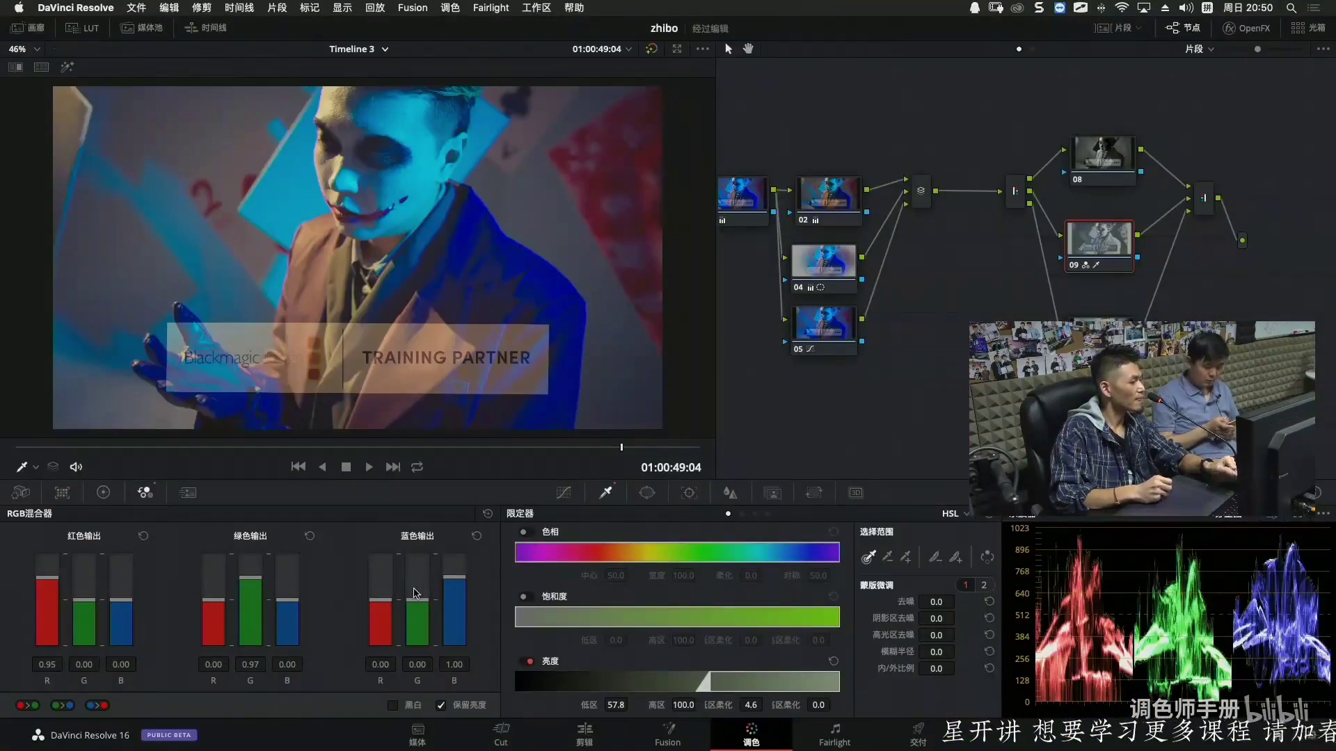
pyautogui.moveTo(440, 578); pyautogui.dragTo(452, 576)
pyautogui.click(1087, 168)
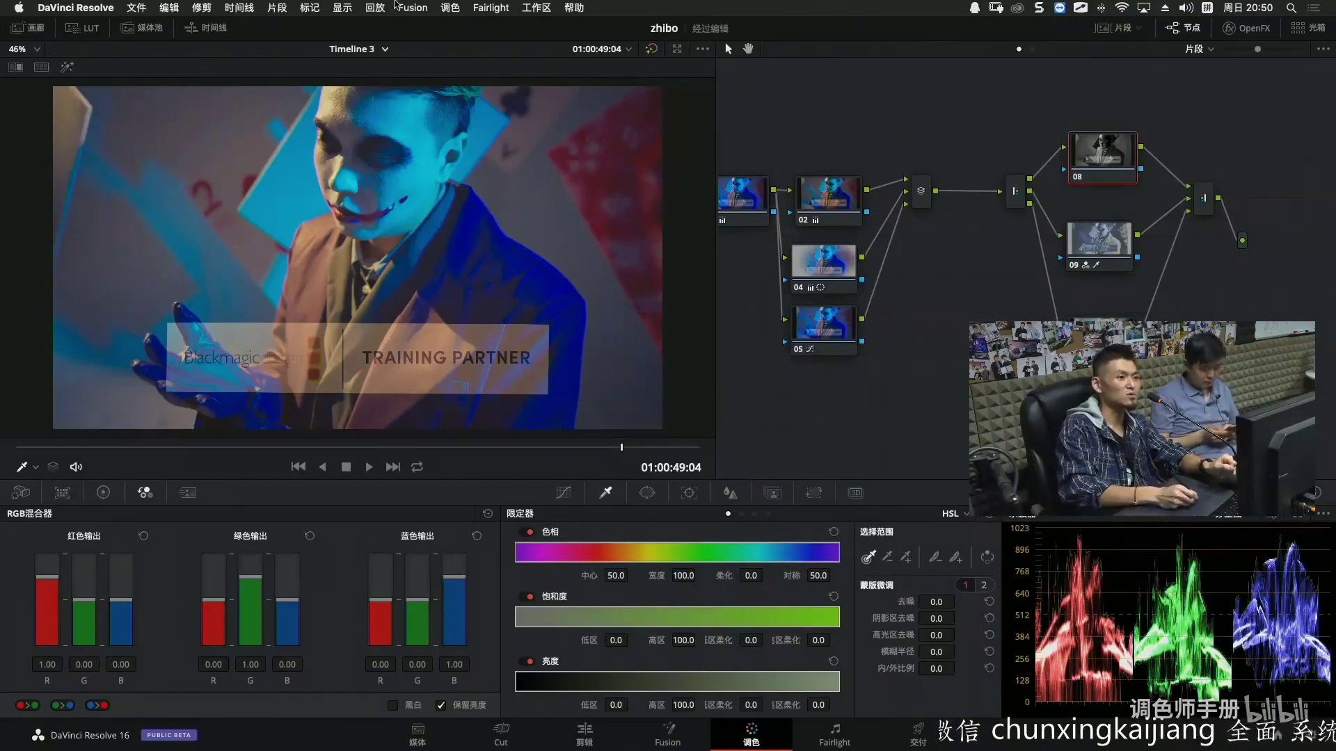
# Try the Six Vector Red preset on node 08, widen its hue, then reset the qualifier.
pyautogui.click(450, 9)
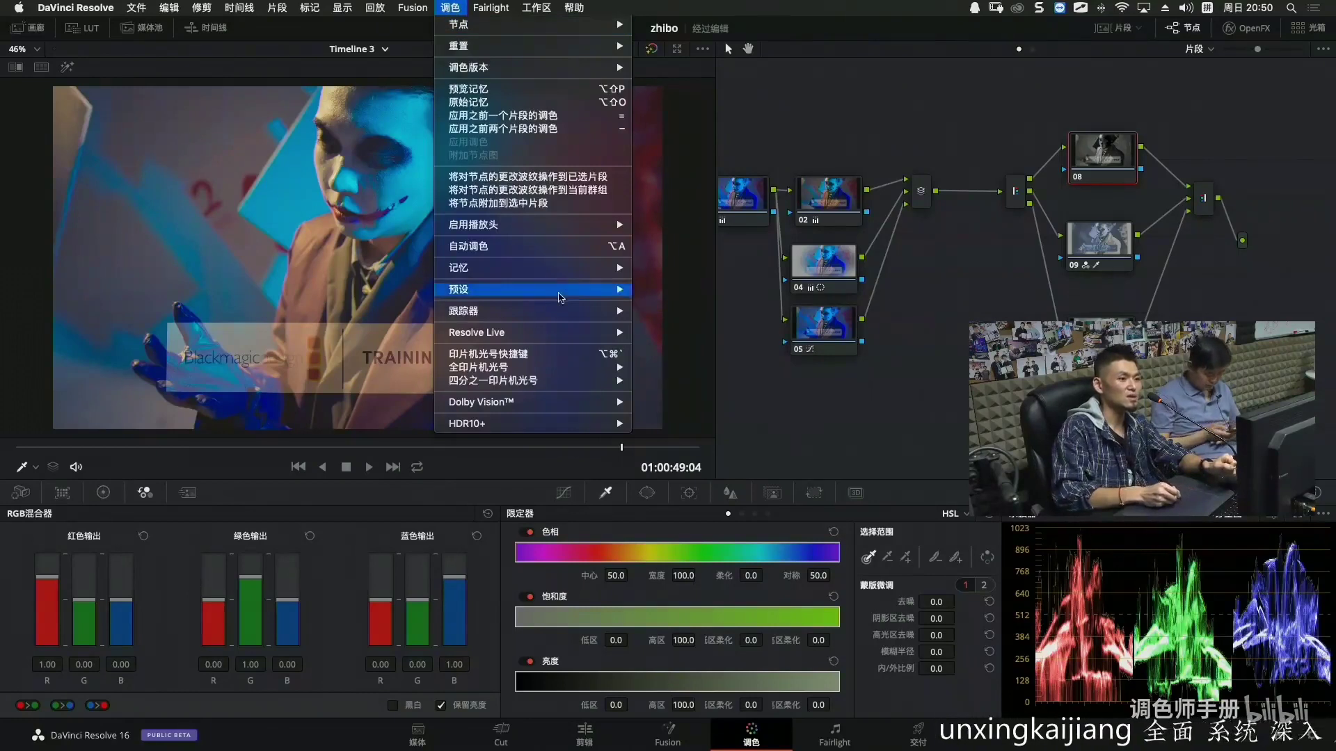
pyautogui.moveTo(578, 296)
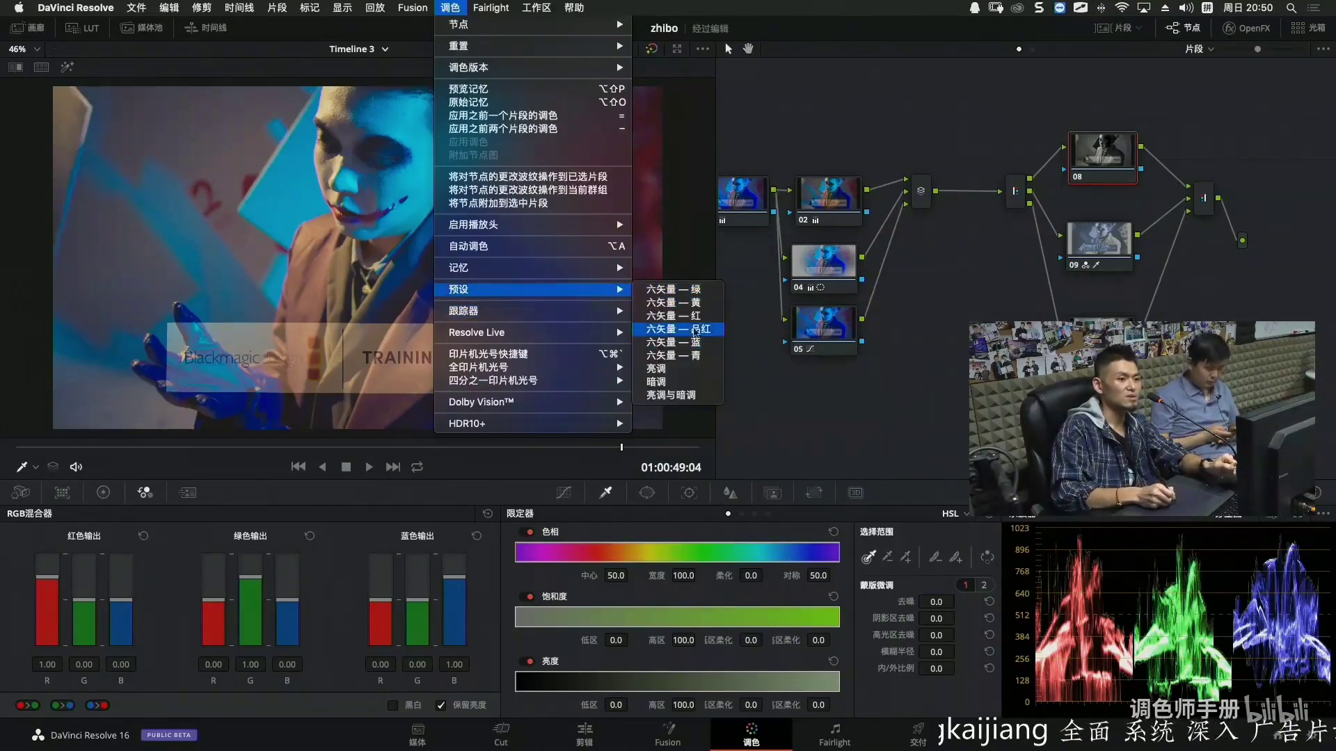
pyautogui.click(673, 316)
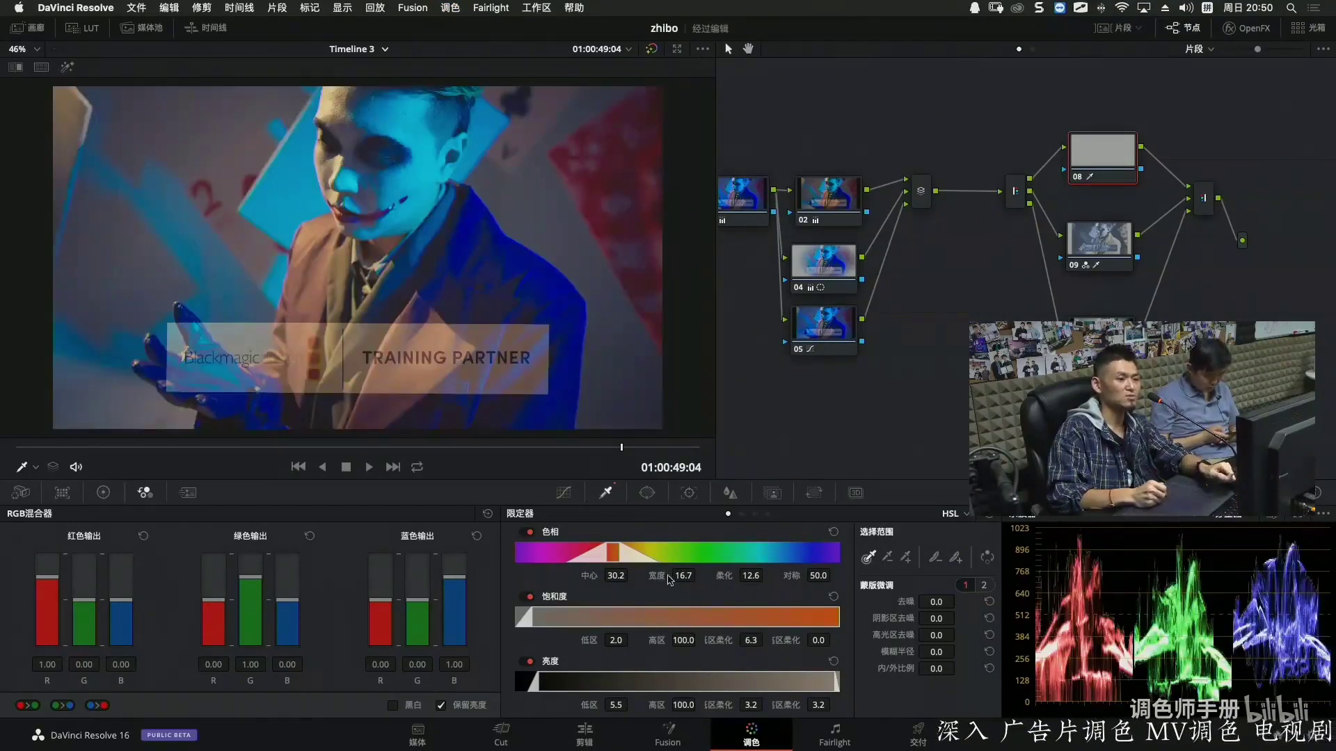
pyautogui.moveTo(699, 574); pyautogui.dragTo(789, 513)
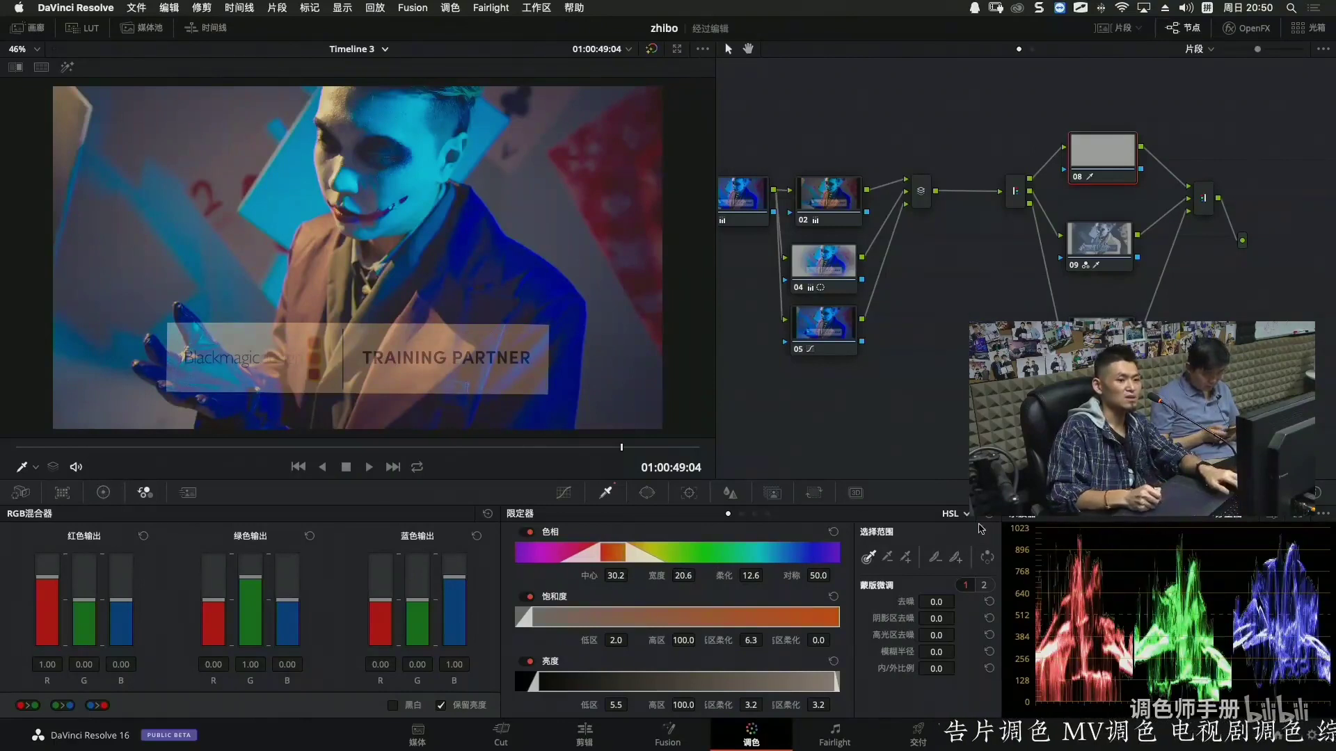
pyautogui.click(990, 516)
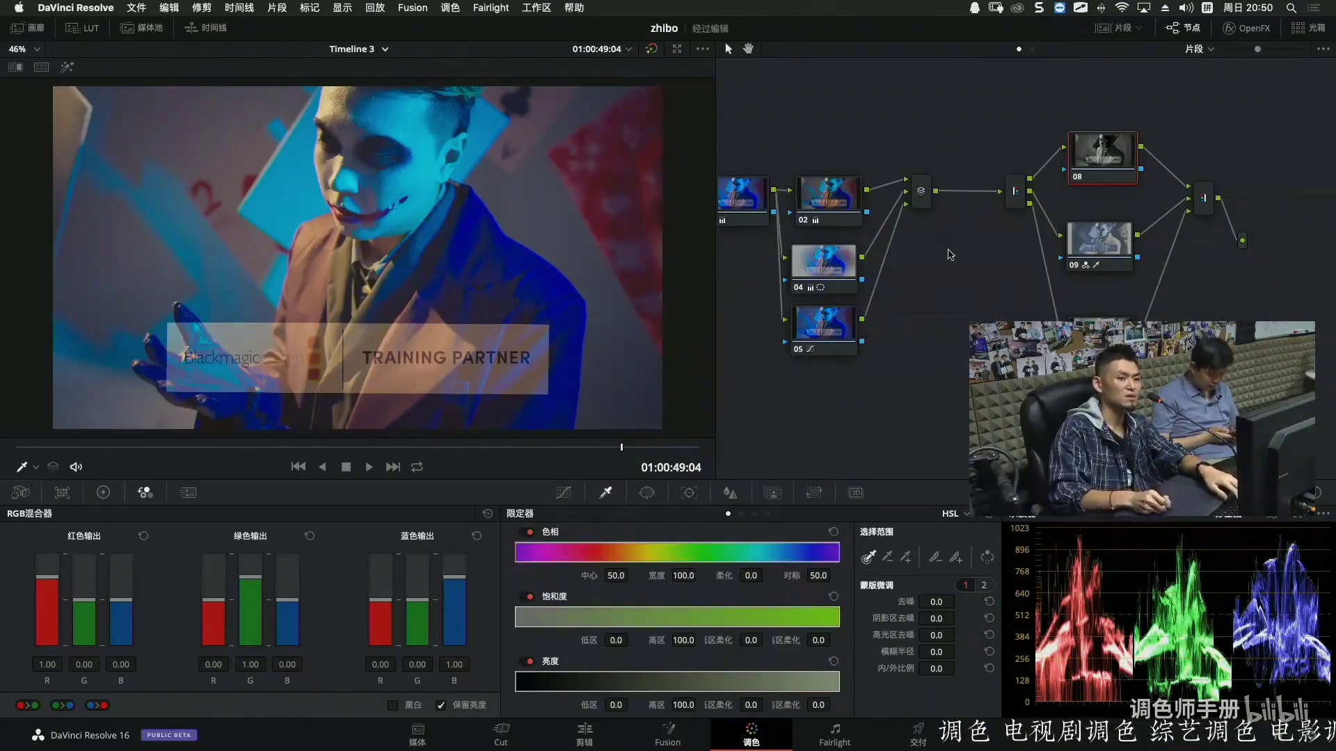
pyautogui.click(647, 493)
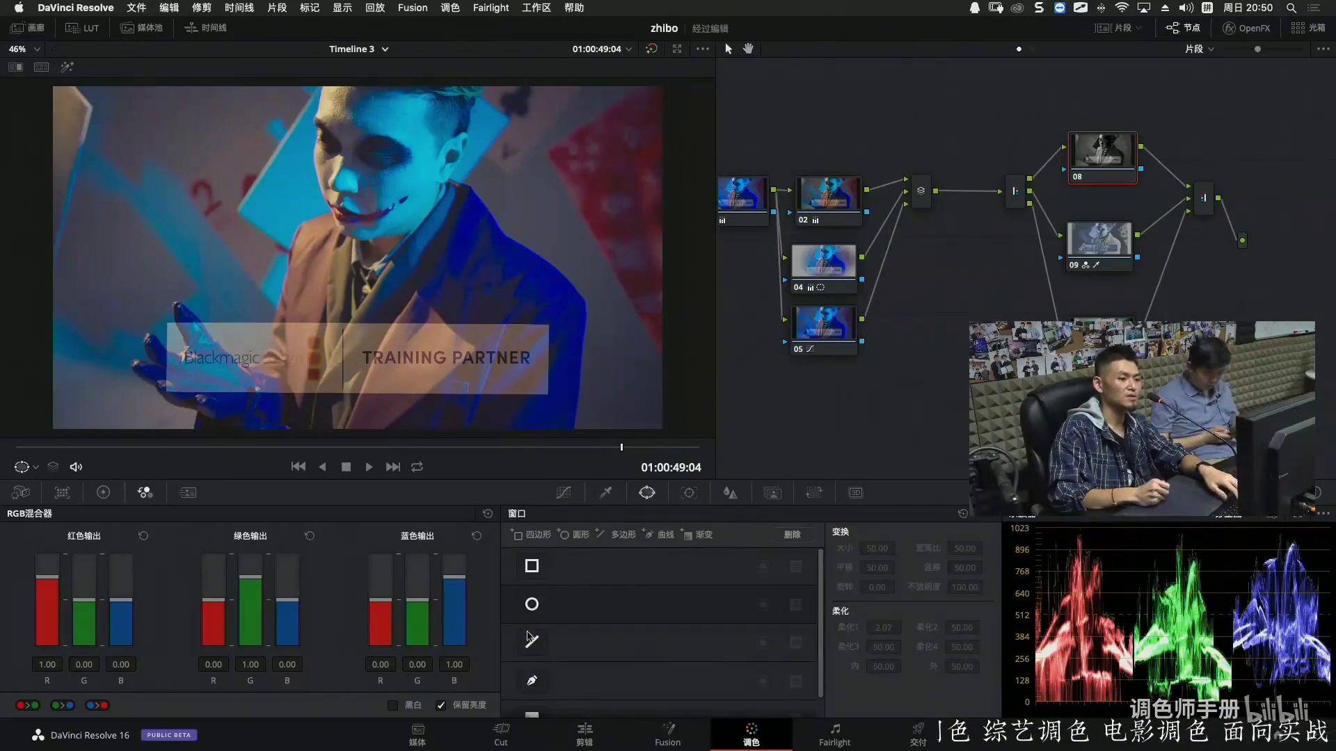
# Add a circle window at upper right, stretched into an oval rotated −29.81 and widened.
pyautogui.click(531, 605)
pyautogui.moveTo(410, 219); pyautogui.dragTo(698, 160)
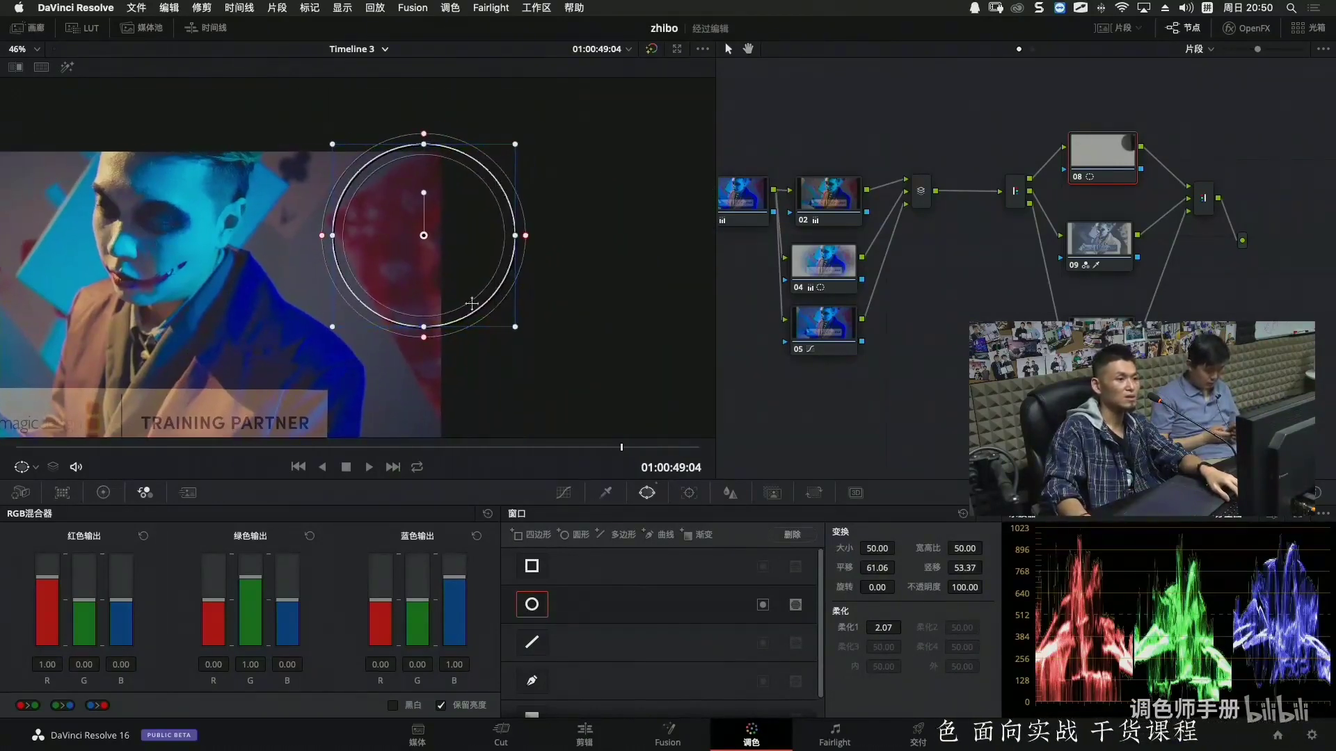
pyautogui.moveTo(420, 333); pyautogui.dragTo(450, 412)
pyautogui.moveTo(440, 205); pyautogui.dragTo(406, 215)
pyautogui.moveTo(514, 230); pyautogui.dragTo(574, 197)
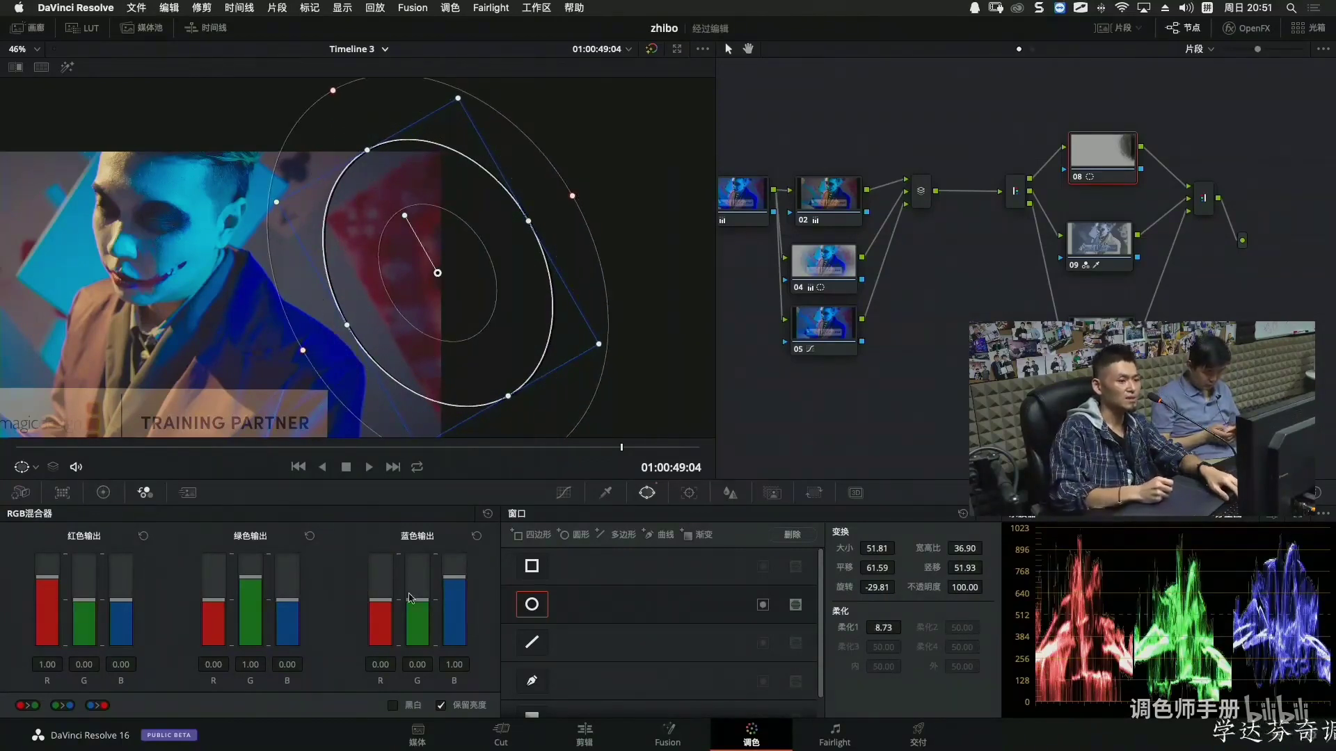
# Tint inside with Blue output R 0.44, G 0.14, Green G 1.03; soften window to 13.32.
pyautogui.moveTo(375, 605); pyautogui.dragTo(387, 590)
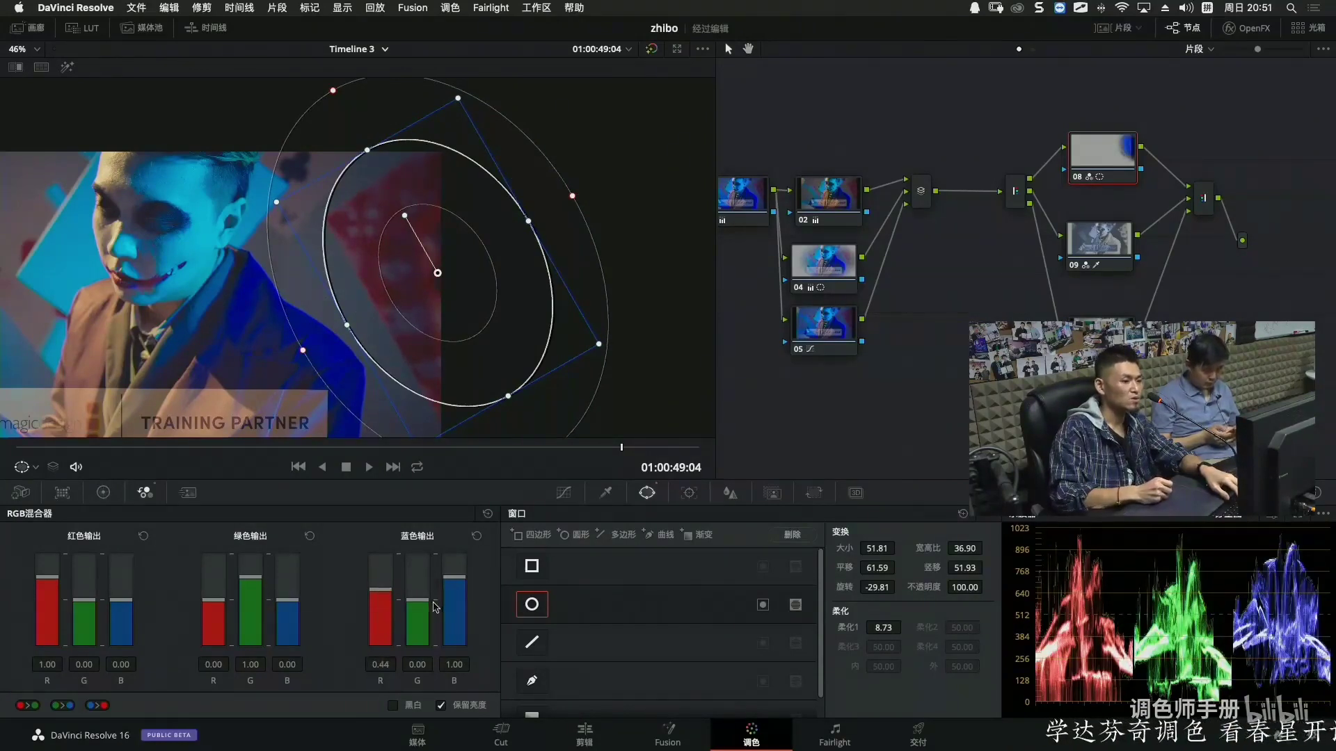
pyautogui.moveTo(425, 600); pyautogui.dragTo(426, 595)
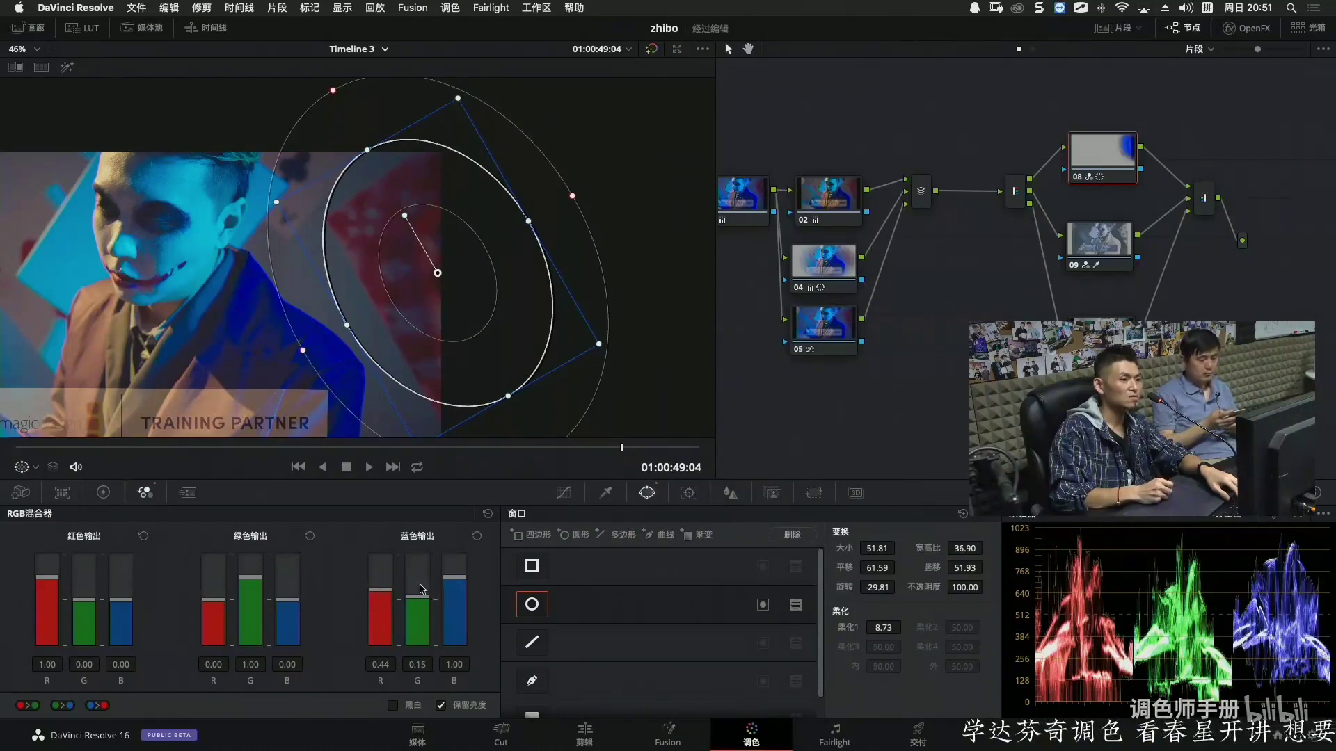
pyautogui.moveTo(247, 576); pyautogui.dragTo(248, 572)
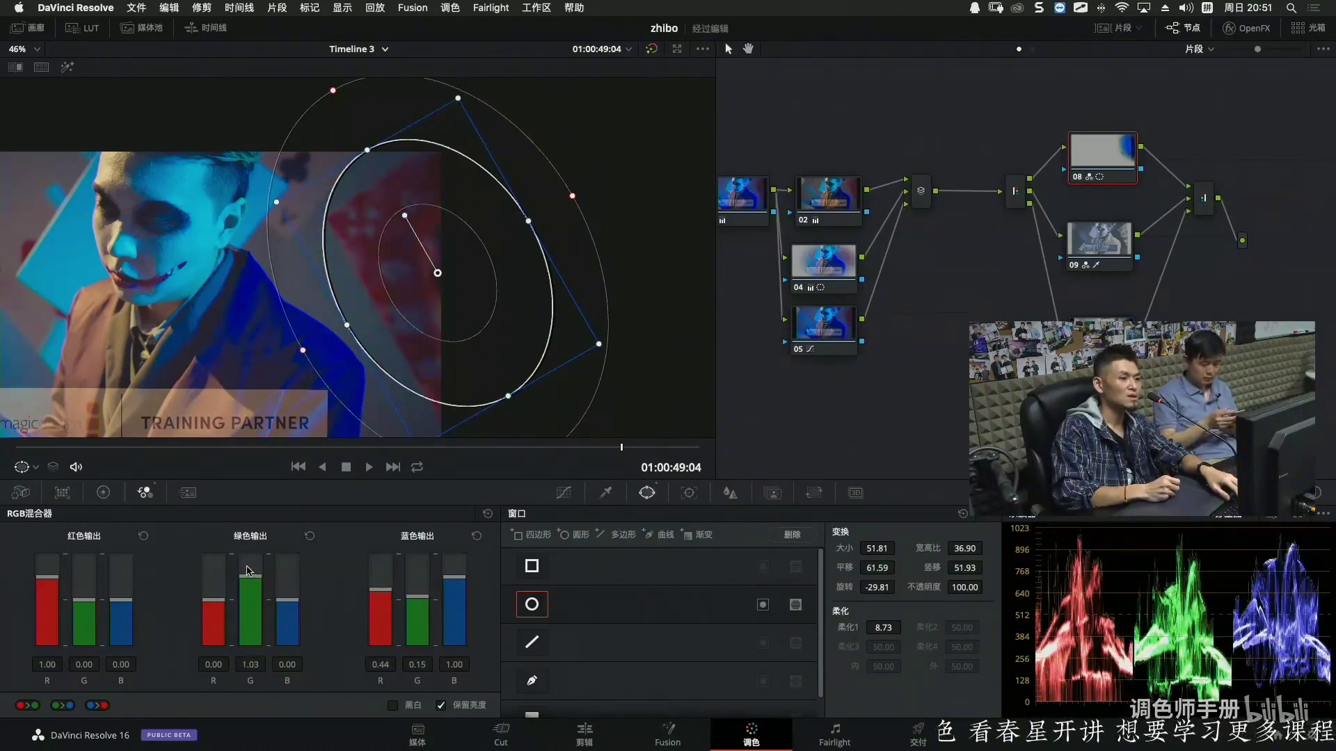
pyautogui.moveTo(582, 202); pyautogui.dragTo(605, 189)
pyautogui.moveTo(431, 312); pyautogui.dragTo(442, 303)
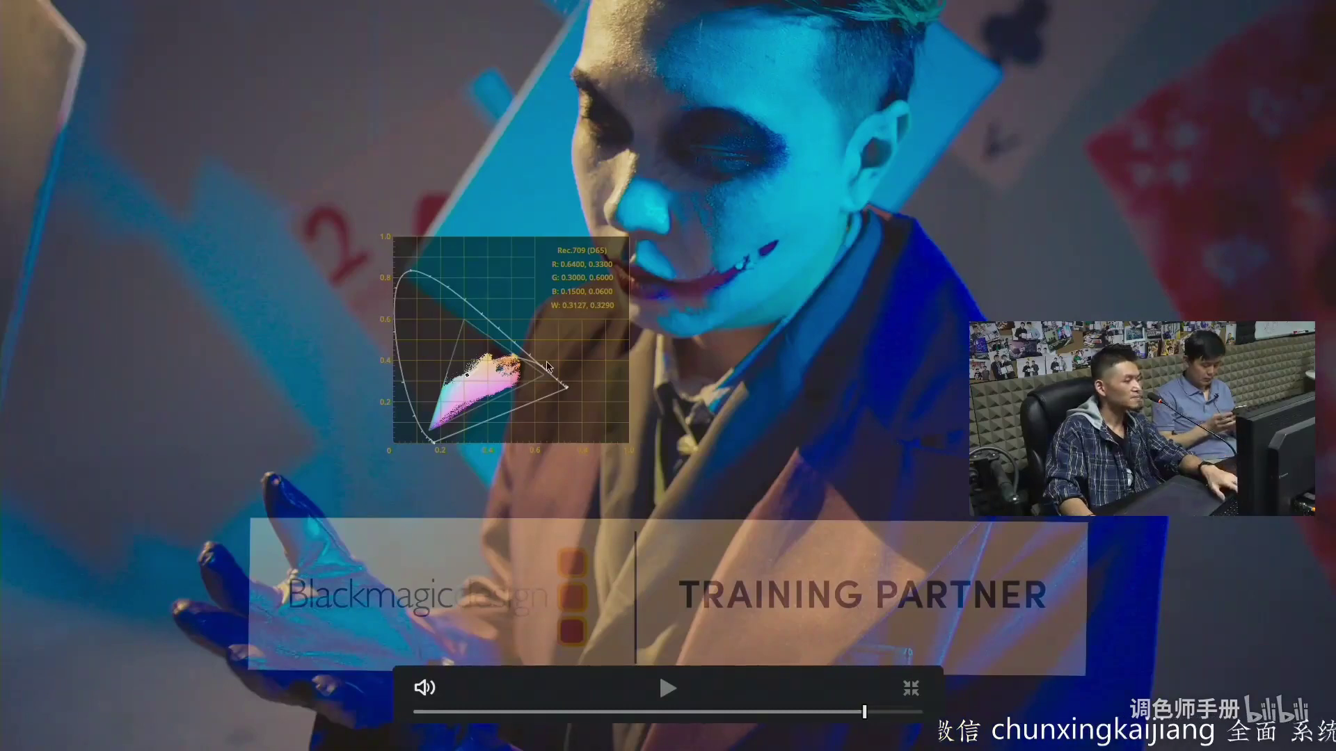
pyautogui.press('Escape')
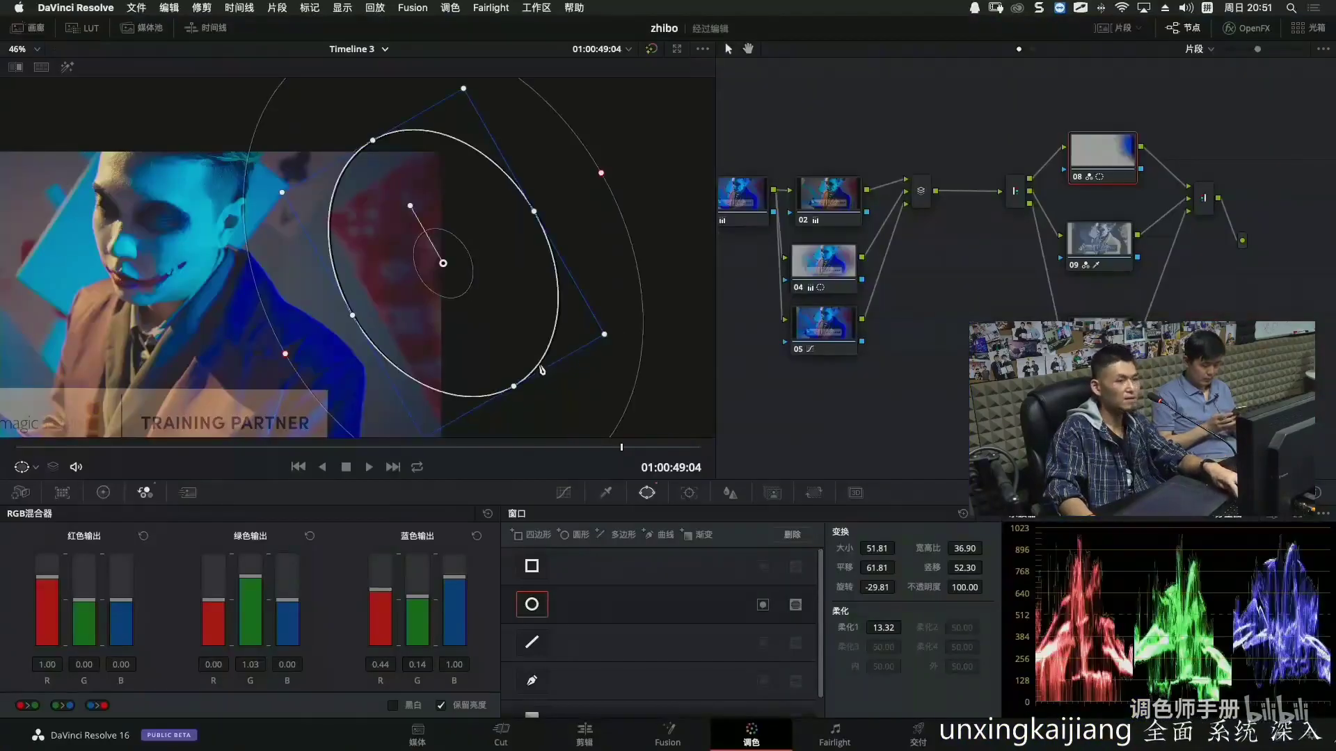
pyautogui.moveTo(978, 306); pyautogui.dragTo(884, 348)
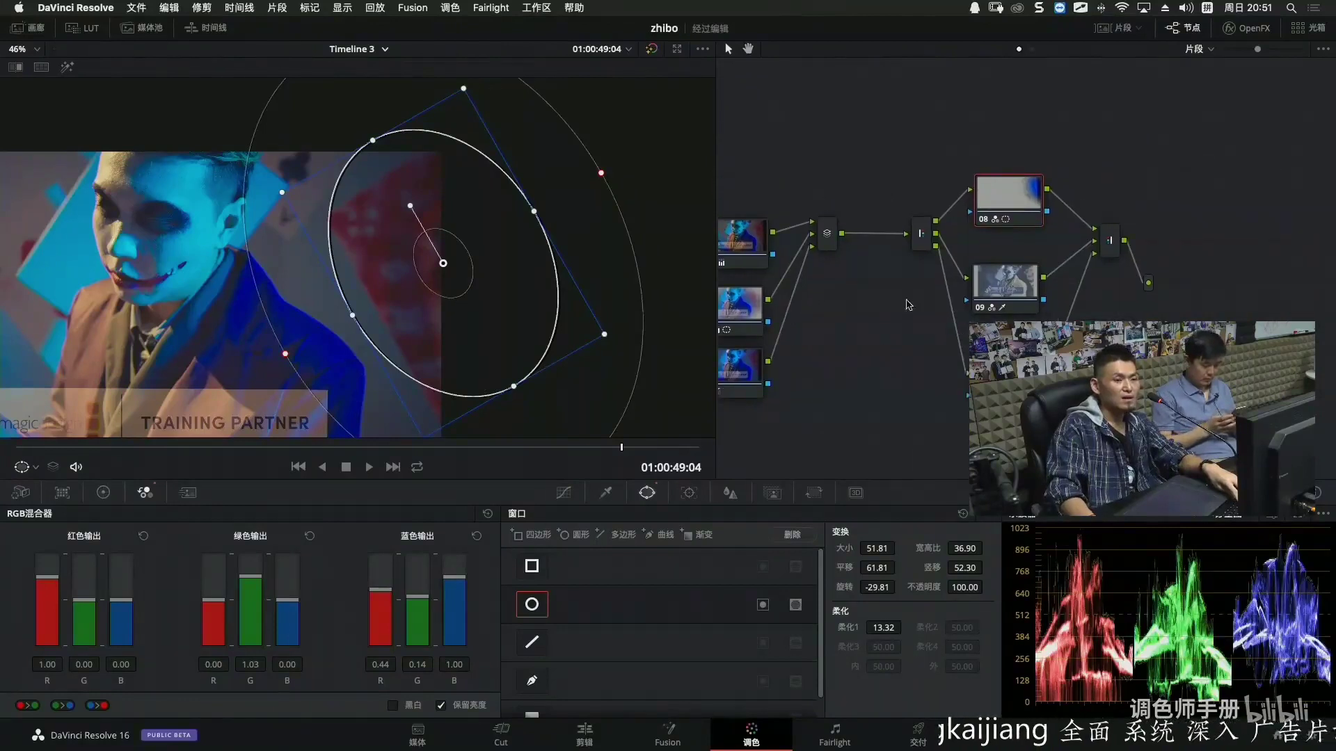
# Add serial node 11 after the combiner and move it higher in the node graph.
pyautogui.click(1096, 249)
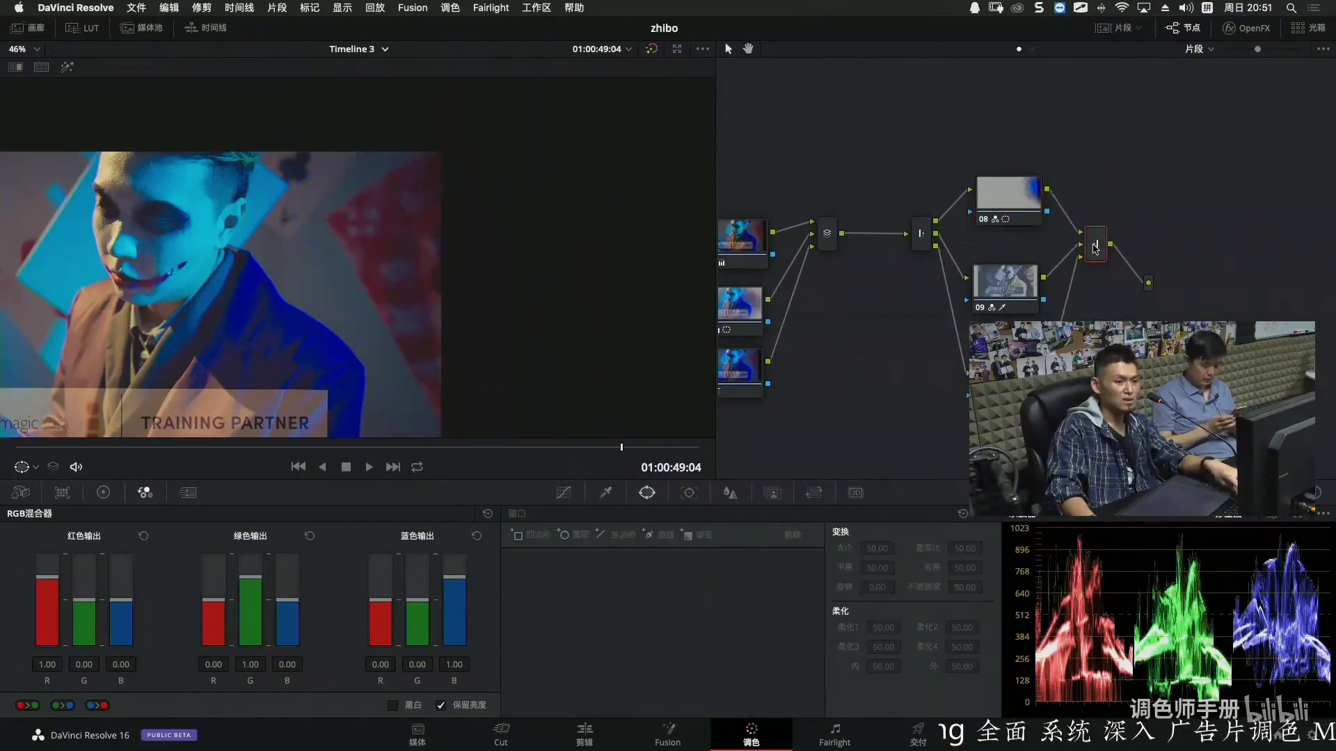
pyautogui.hotkey('alt', 's')
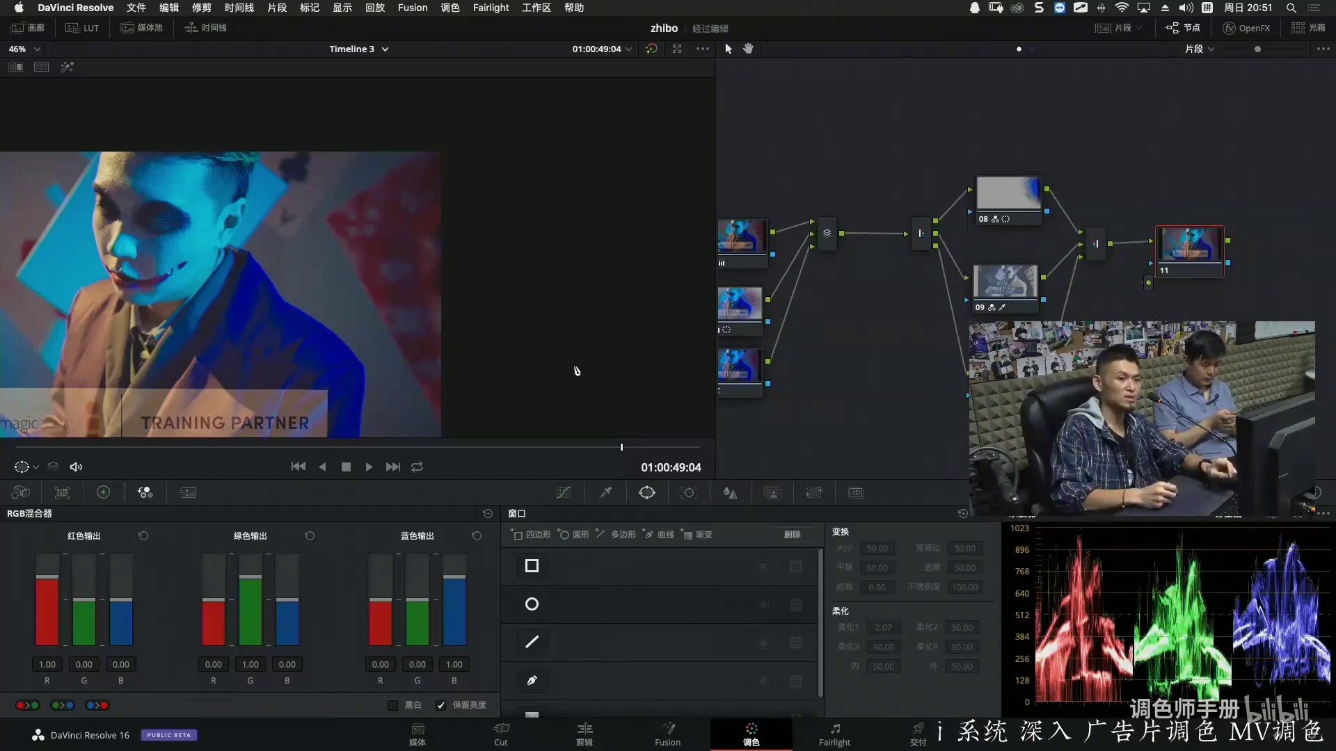
pyautogui.moveTo(1207, 247); pyautogui.dragTo(1193, 184)
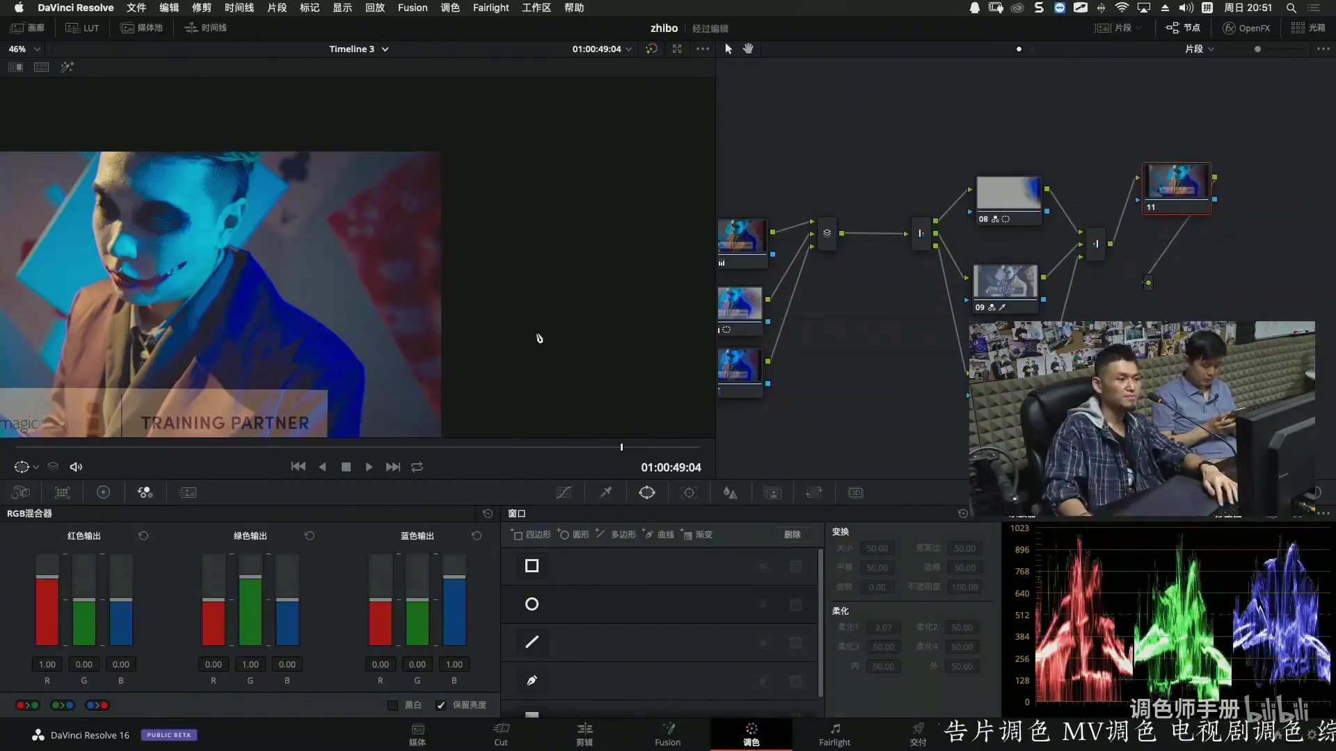
pyautogui.moveTo(553, 317); pyautogui.dragTo(682, 244)
pyautogui.moveTo(467, 280); pyautogui.dragTo(480, 304)
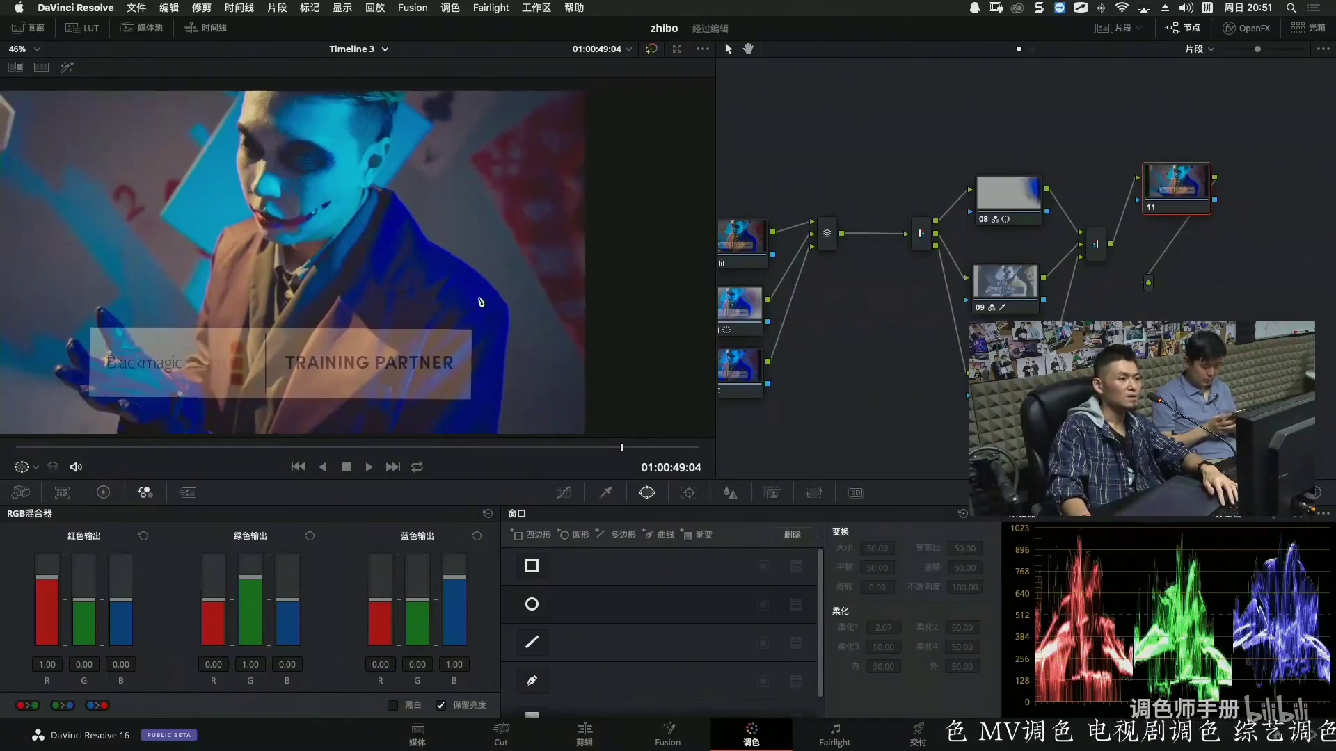
# Slightly darken and desaturate one hue on node 11's Hue vs Lum and Hue vs Sat curves.
pyautogui.click(564, 493)
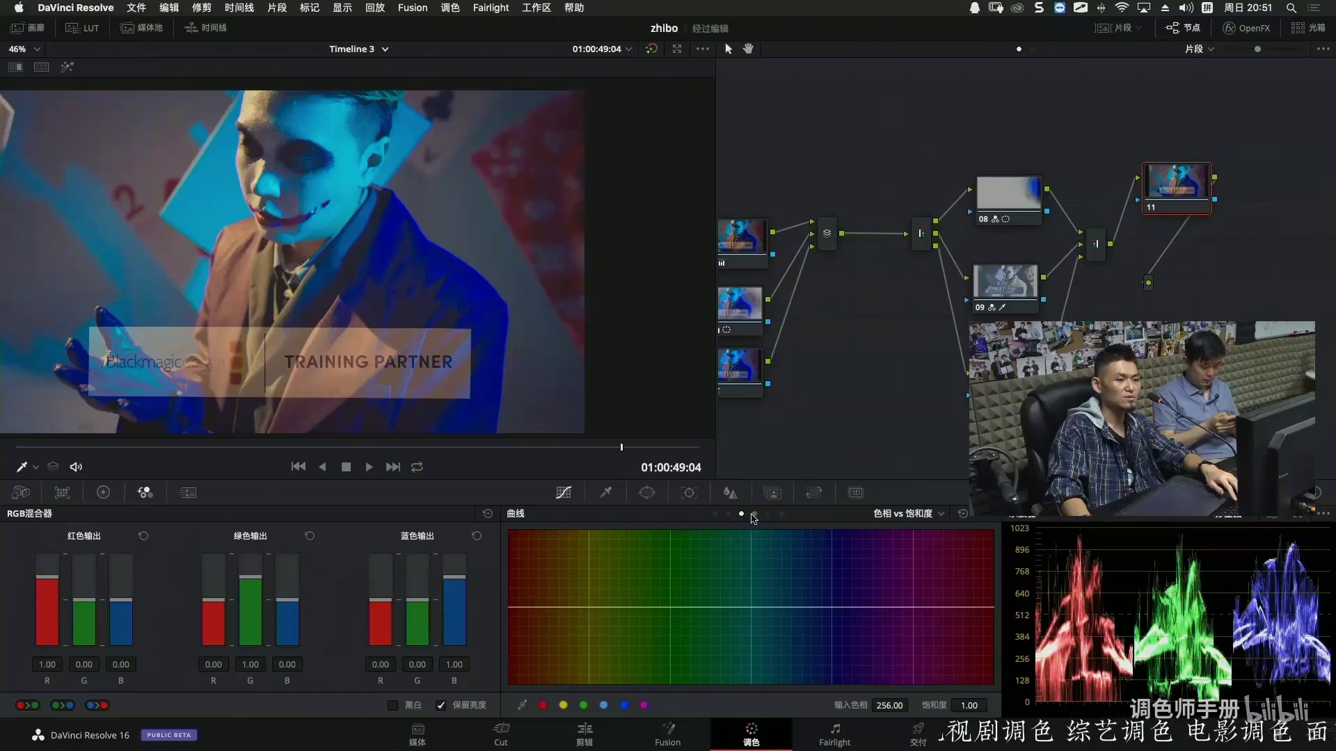
pyautogui.click(753, 515)
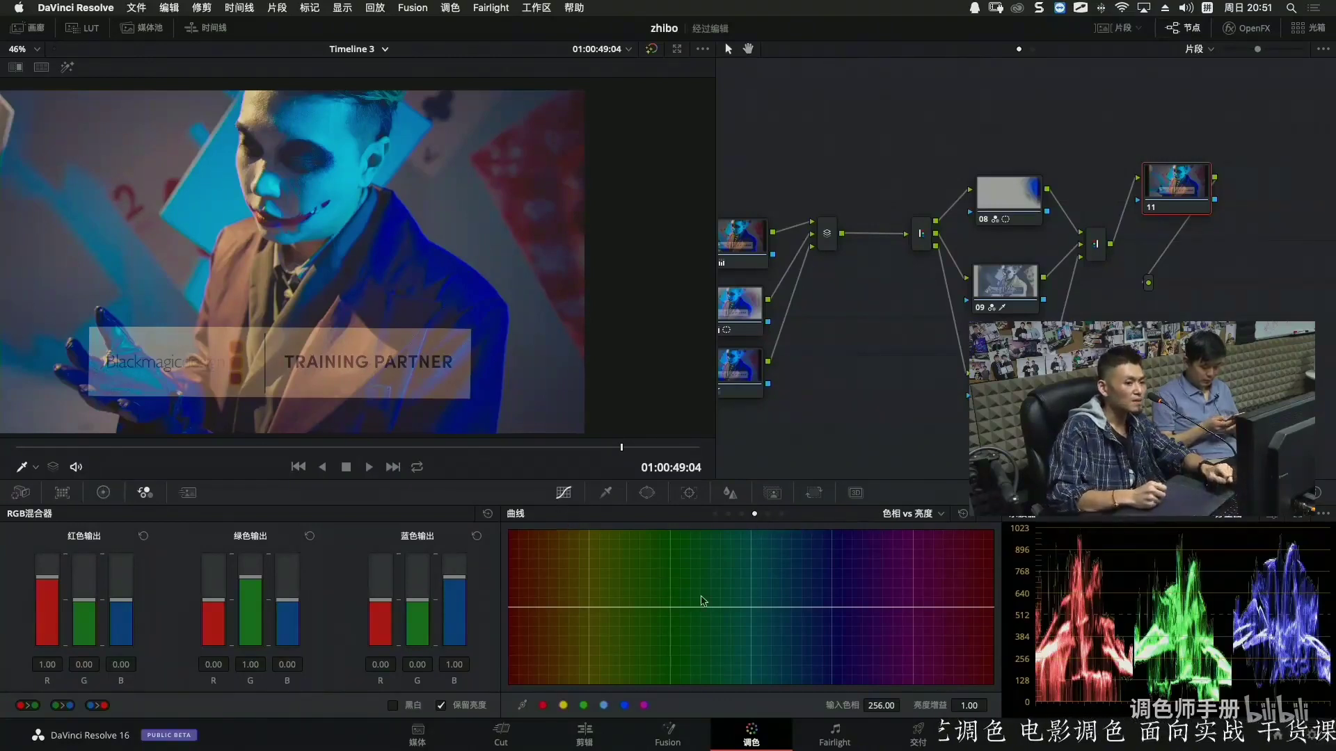
pyautogui.moveTo(750, 608)
pyautogui.mouseDown()
pyautogui.moveTo(746, 624)
pyautogui.moveTo(756, 603)
pyautogui.mouseUp()
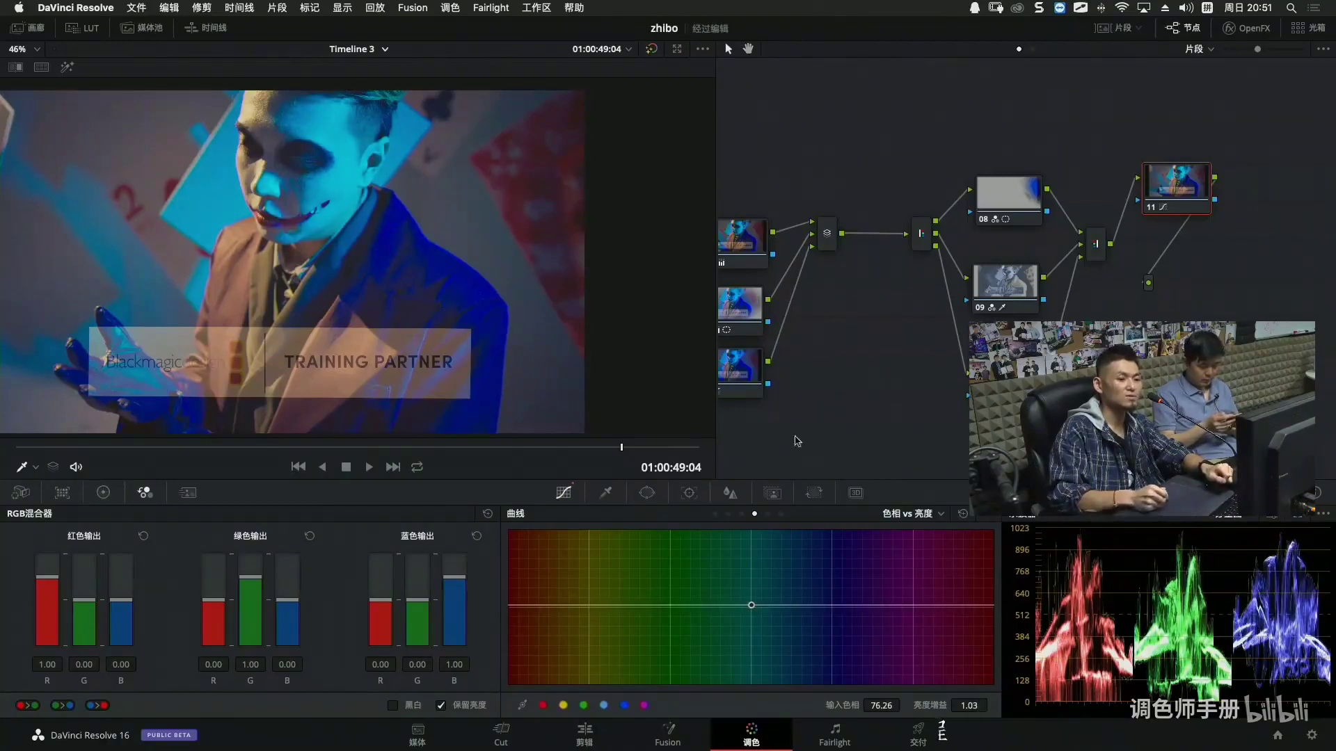
pyautogui.click(741, 515)
pyautogui.moveTo(736, 607); pyautogui.dragTo(738, 617)
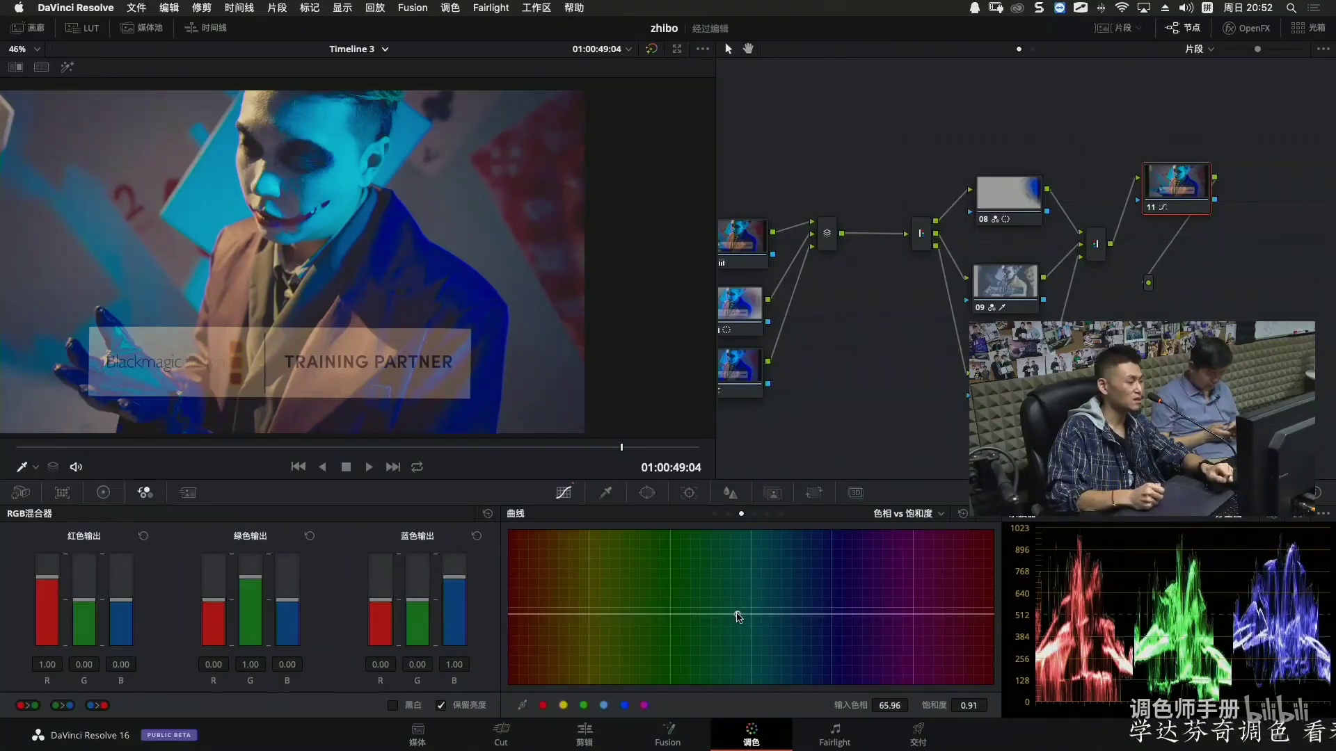
pyautogui.press('super+f')
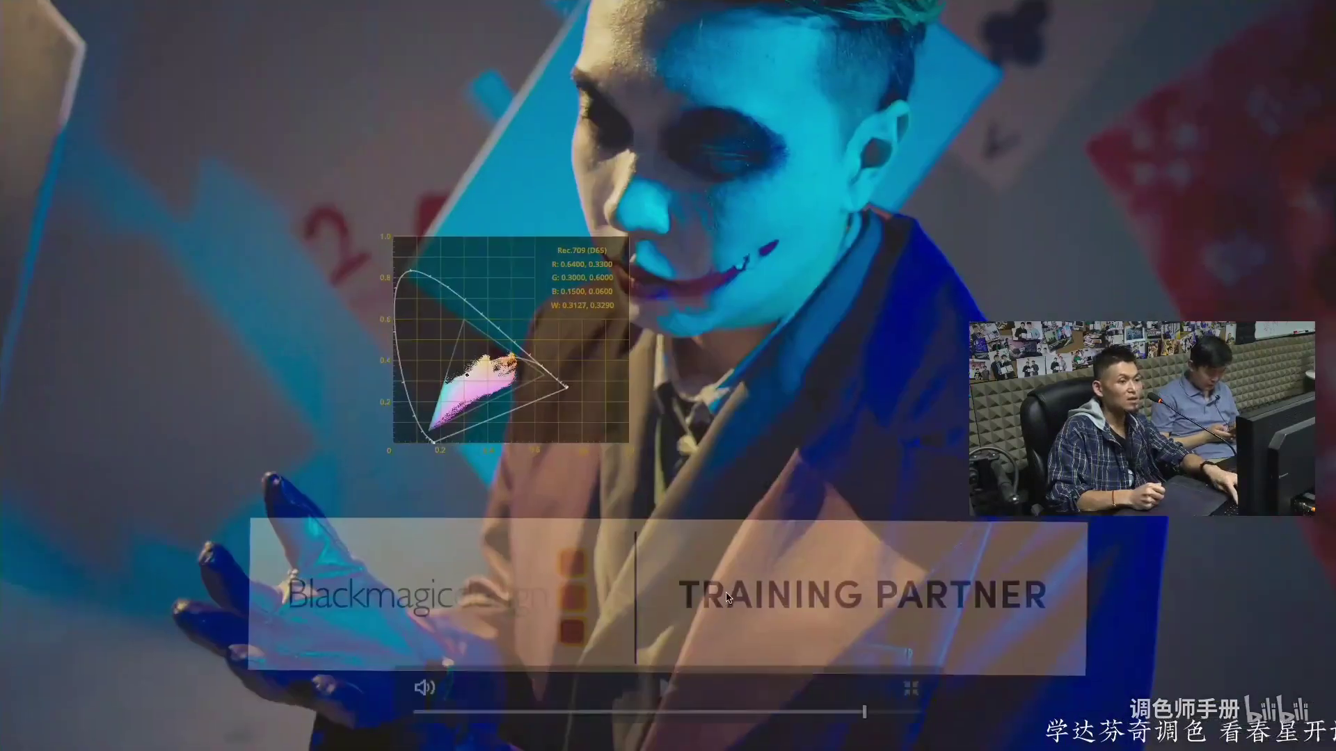
pyautogui.press('super+f')
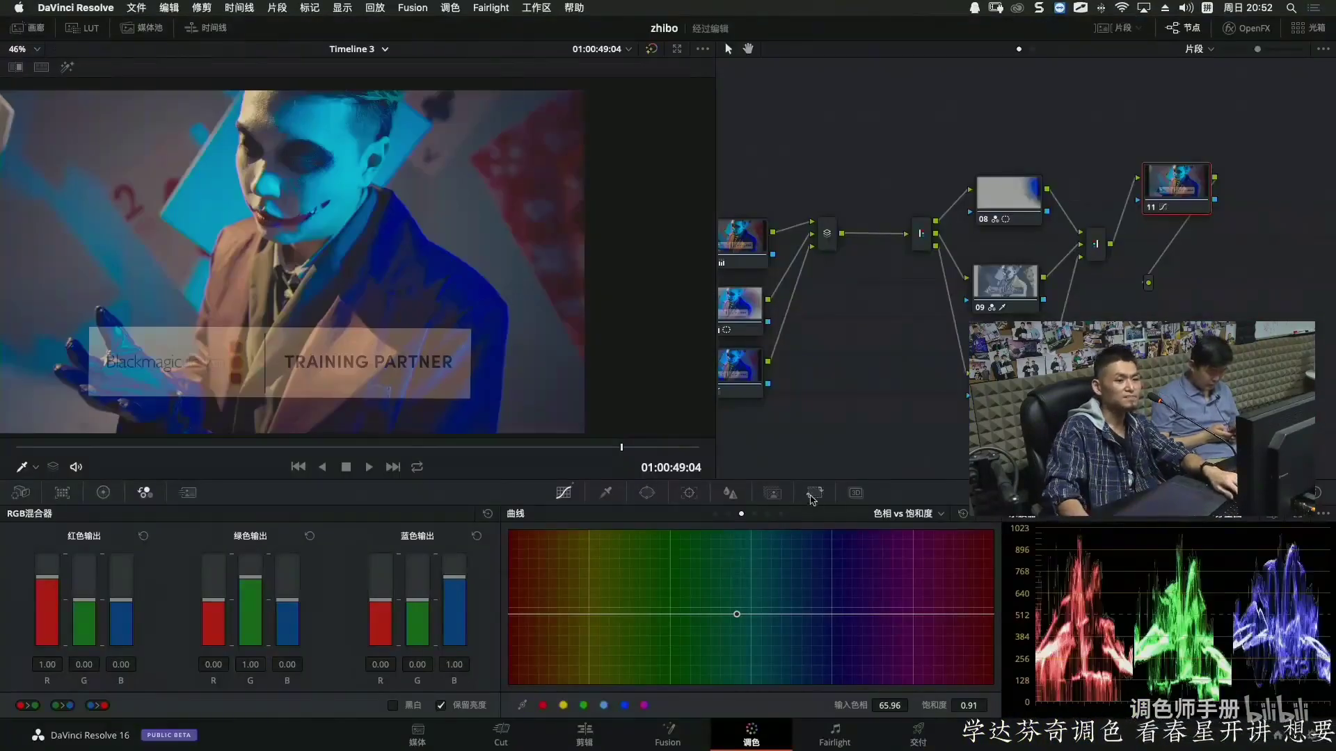
pyautogui.moveTo(855, 403); pyautogui.dragTo(993, 367)
# Add parallel node 12 under node 05 and sample the blue jacket with an RGB qualifier.
pyautogui.click(878, 338)
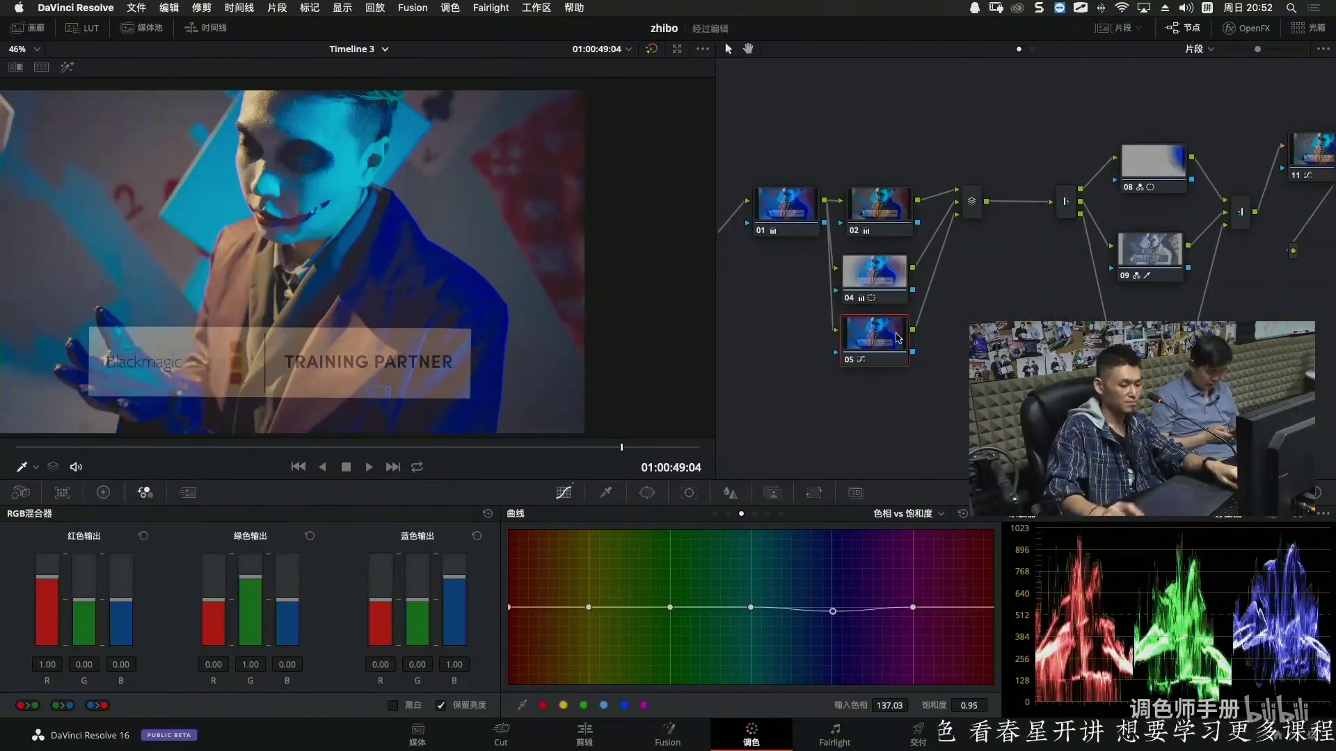
pyautogui.hotkey('alt', 'p')
pyautogui.moveTo(898, 352); pyautogui.dragTo(906, 286)
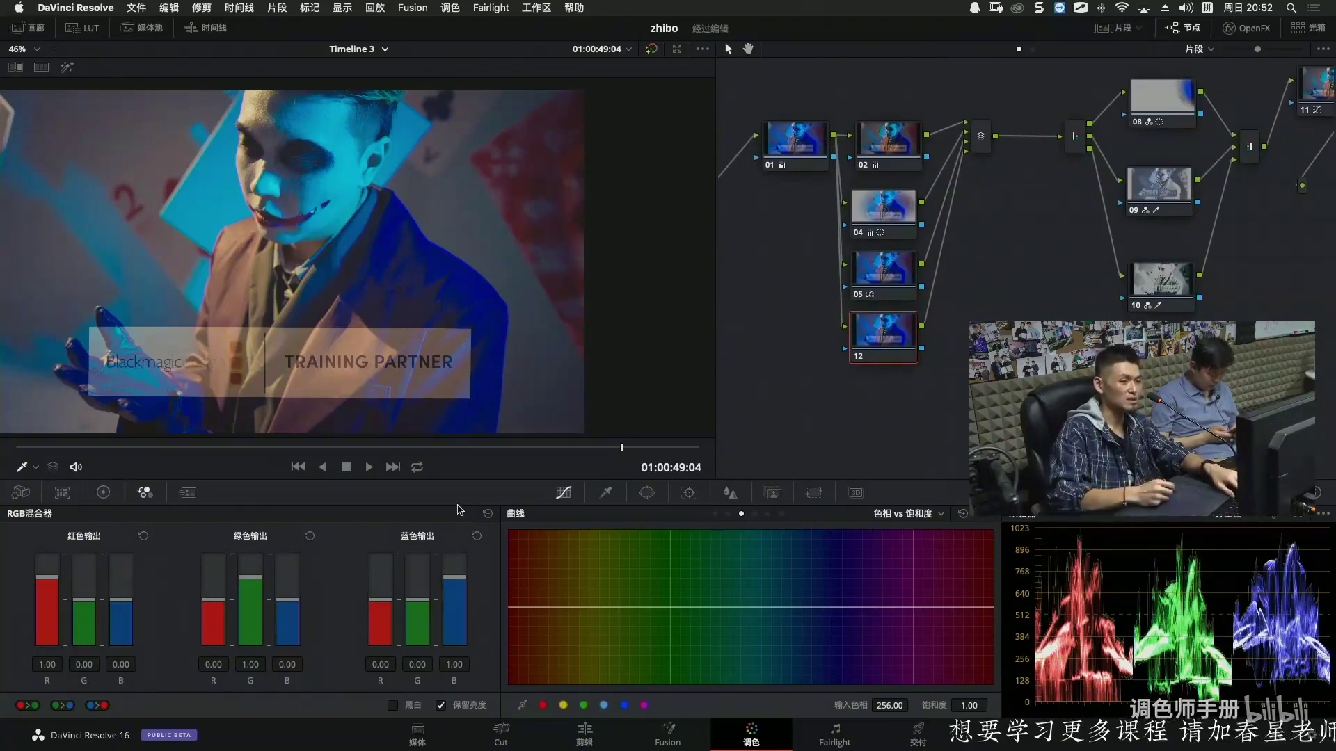
pyautogui.click(606, 494)
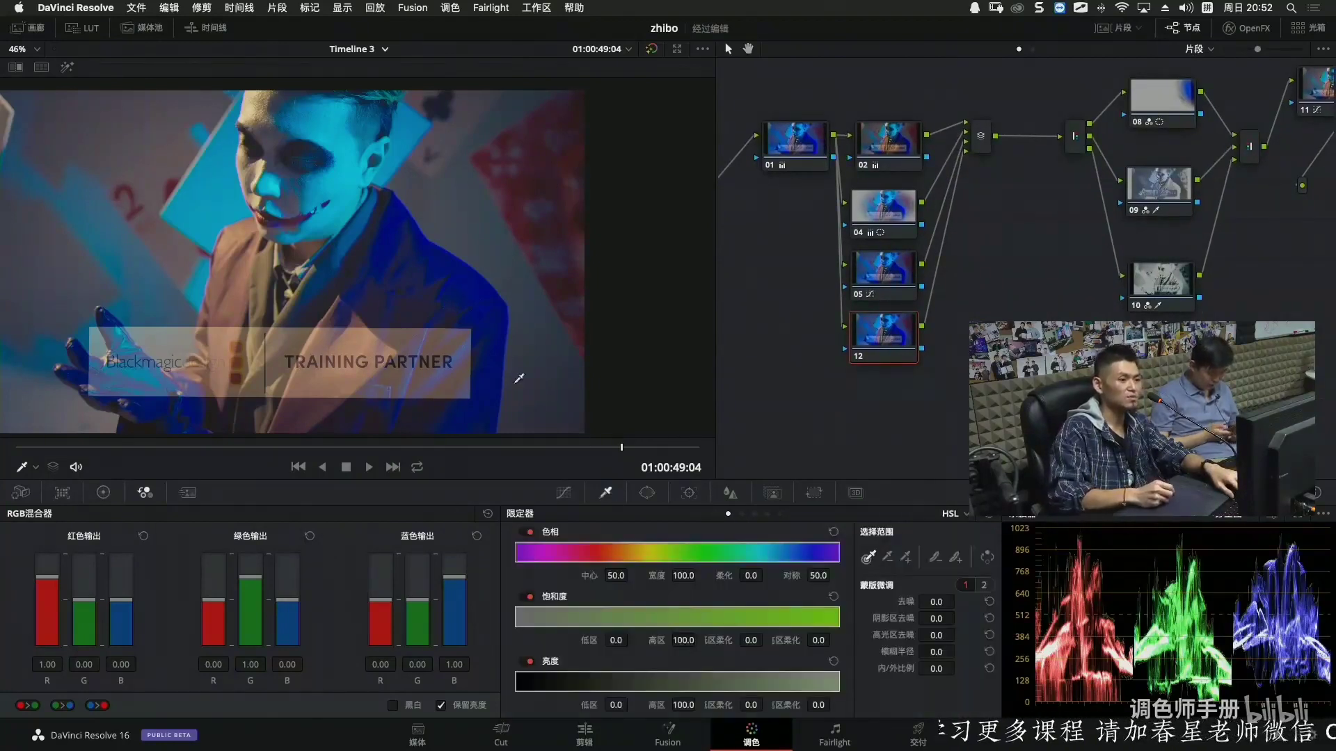
pyautogui.click(498, 300)
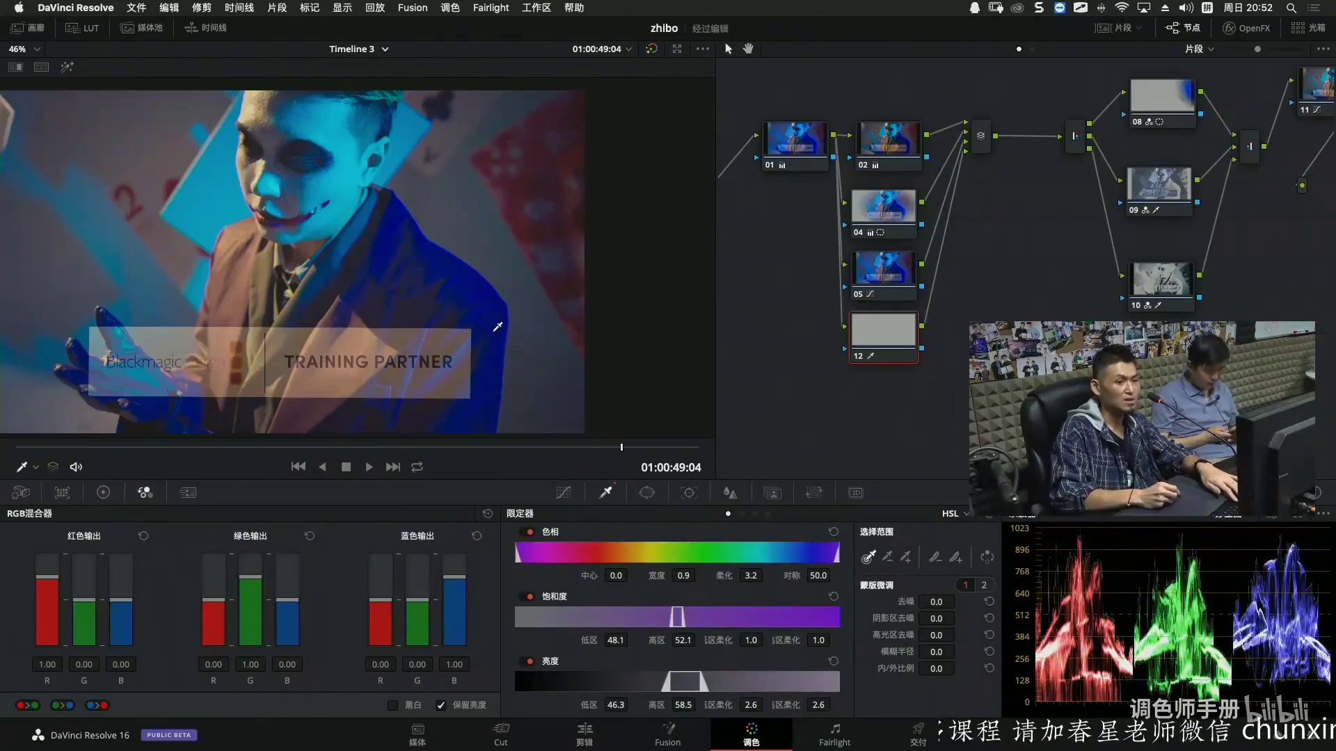
pyautogui.click(742, 514)
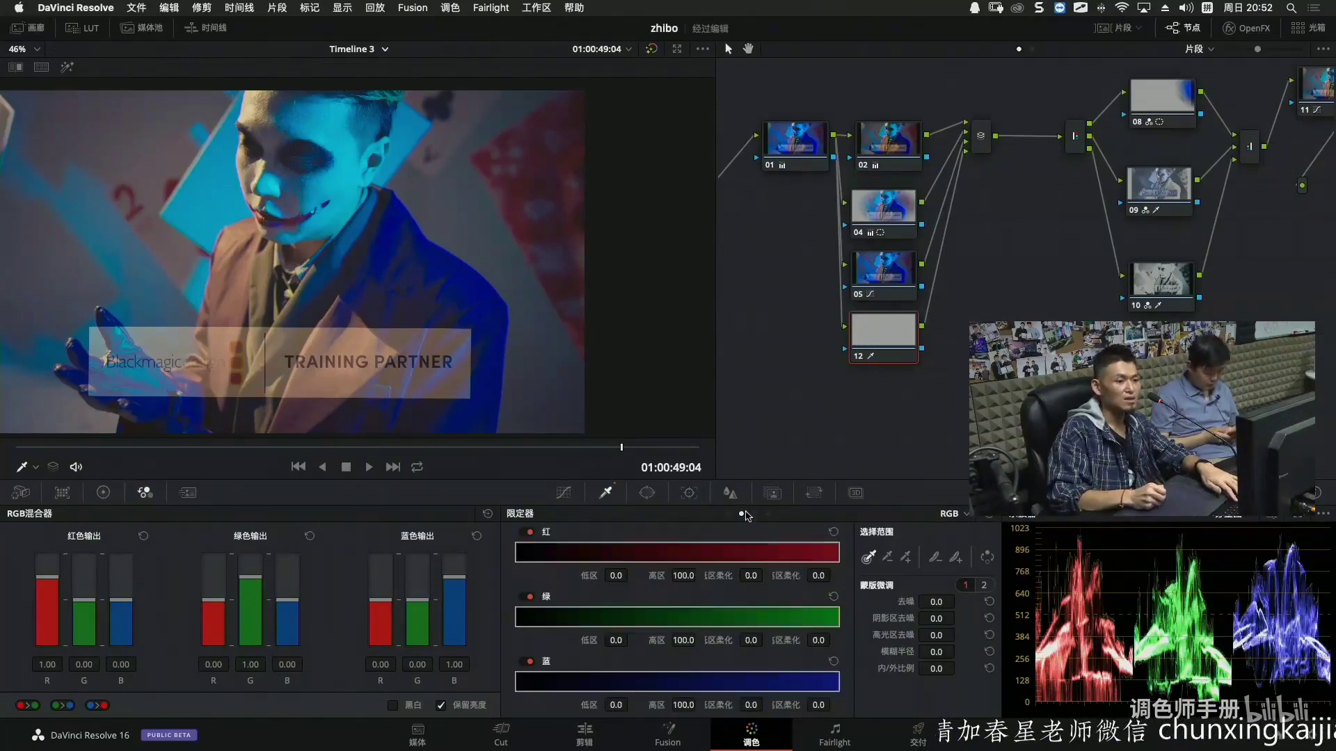
pyautogui.click(507, 300)
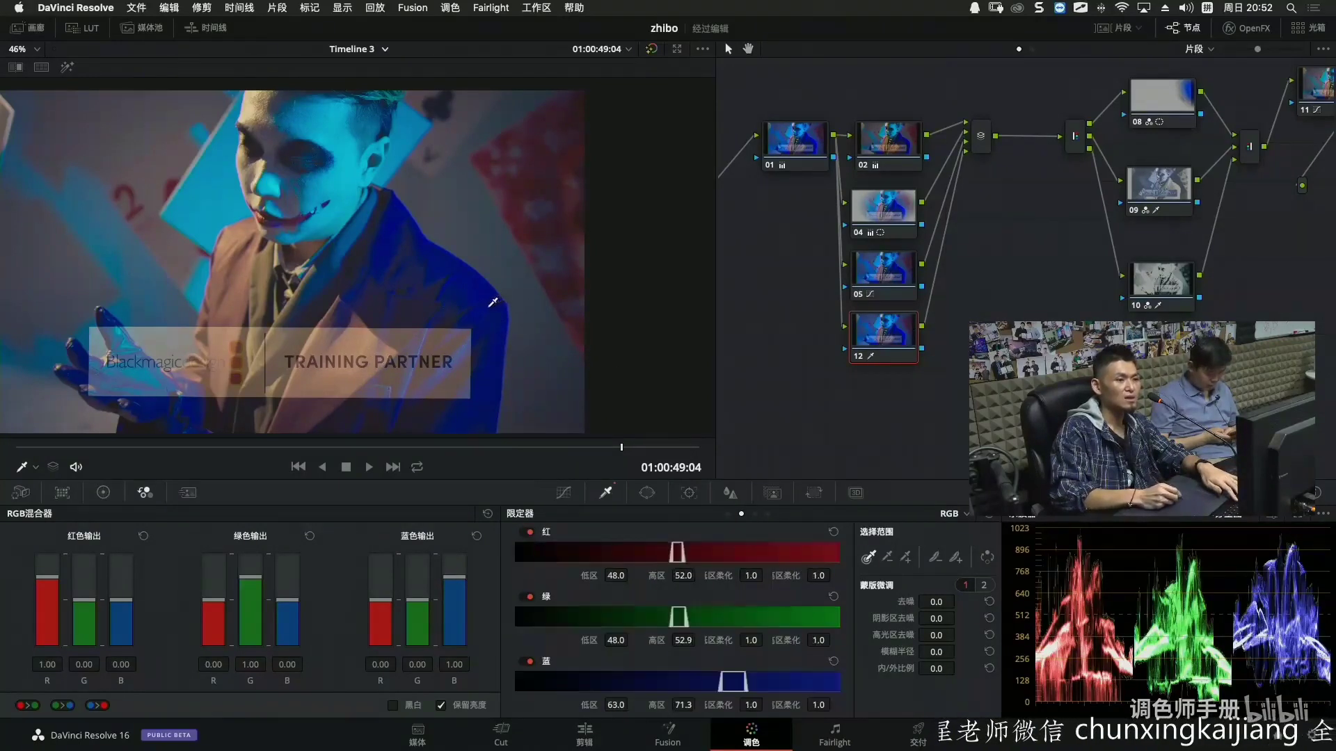
pyautogui.click(479, 397)
pyautogui.moveTo(482, 377); pyautogui.dragTo(446, 288)
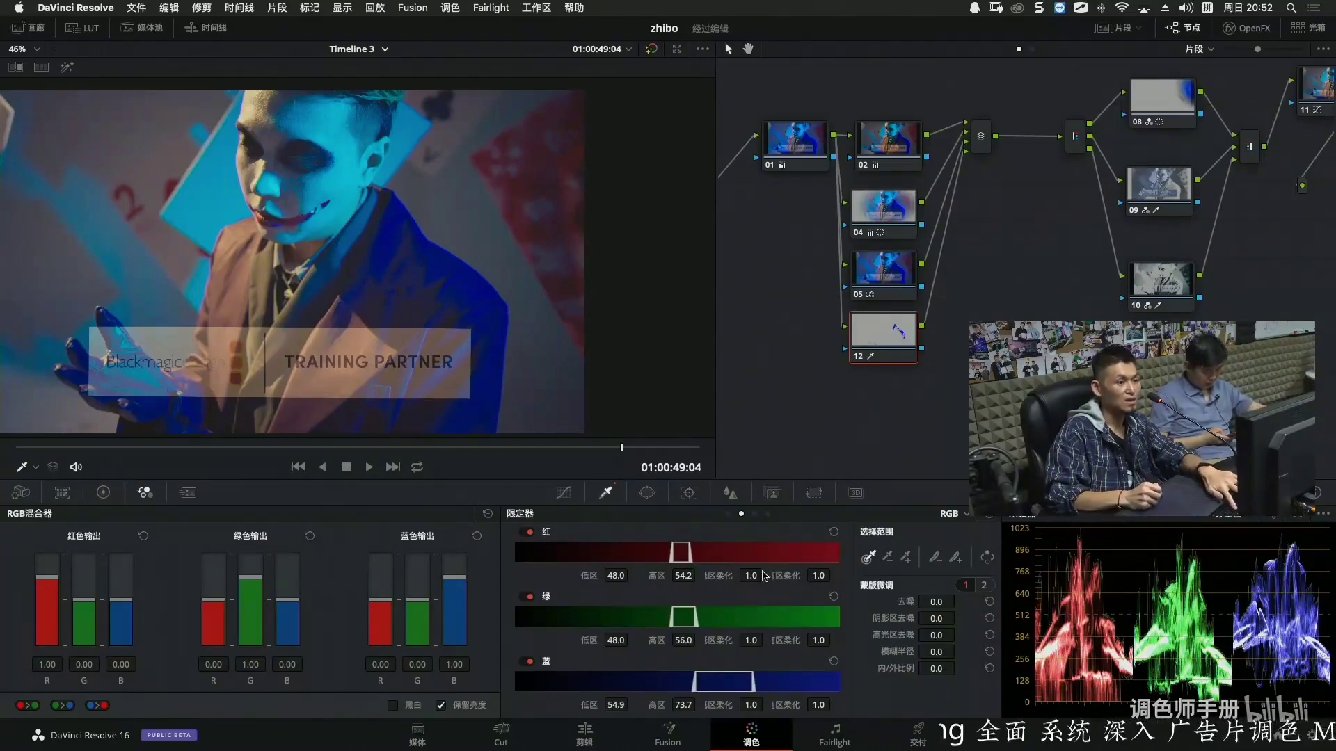
# Refine the red, green and blue ranges to key blue 50.7–77.5 with softened edges.
pyautogui.hotkey('shift', 'h')
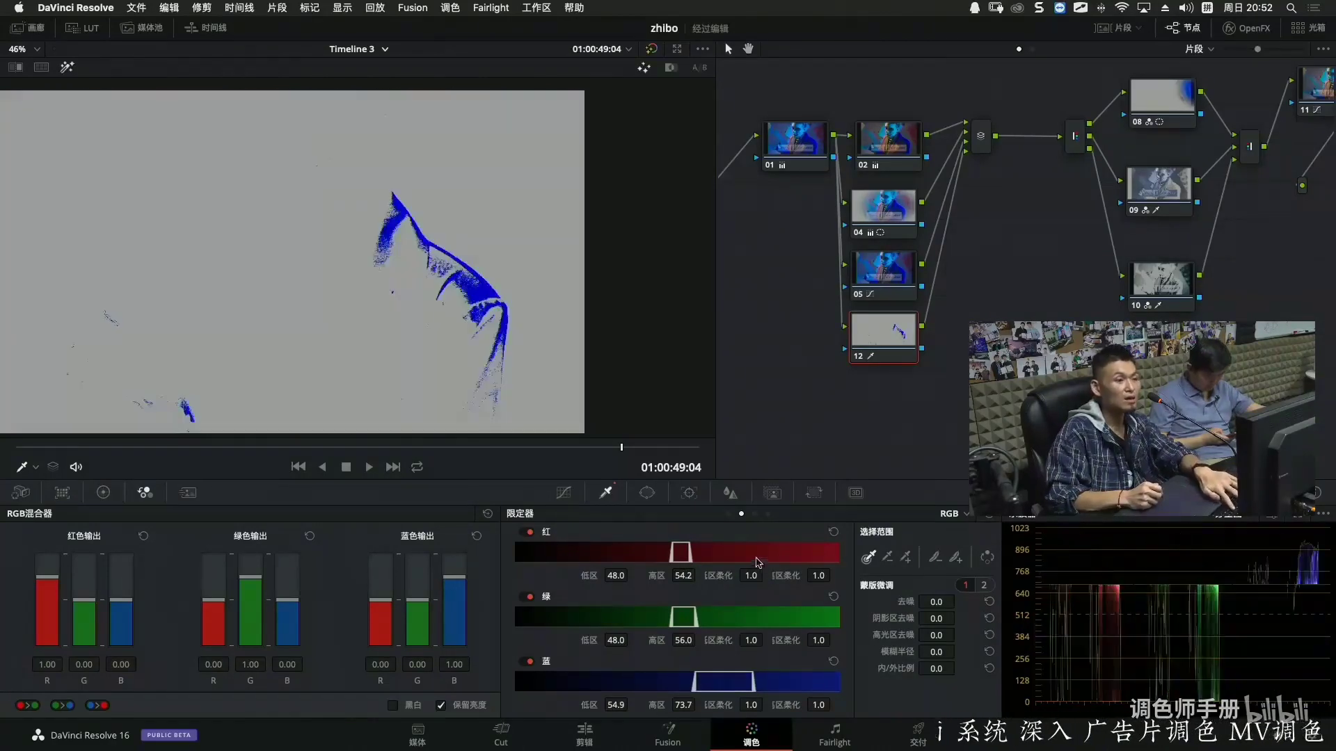
pyautogui.moveTo(694, 682)
pyautogui.mouseDown()
pyautogui.moveTo(625, 704)
pyautogui.moveTo(696, 705)
pyautogui.mouseUp()
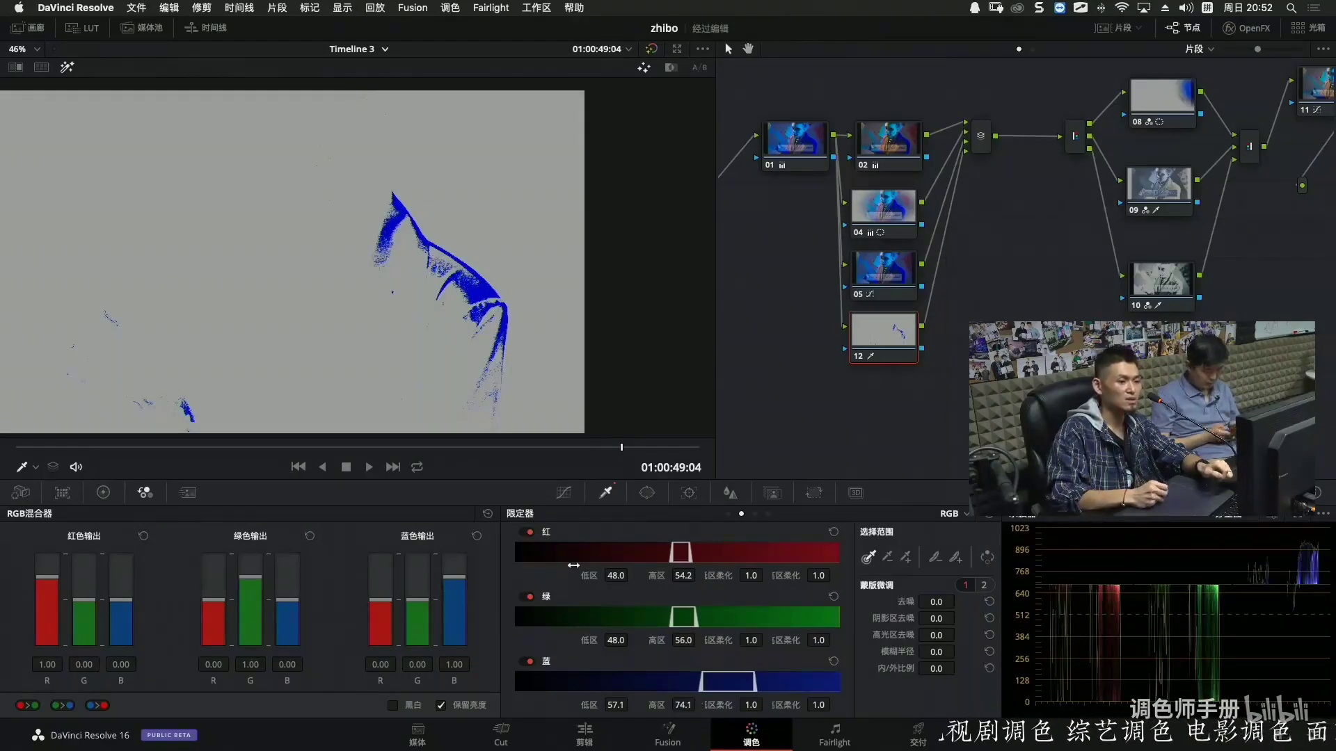
pyautogui.moveTo(632, 641); pyautogui.dragTo(692, 639)
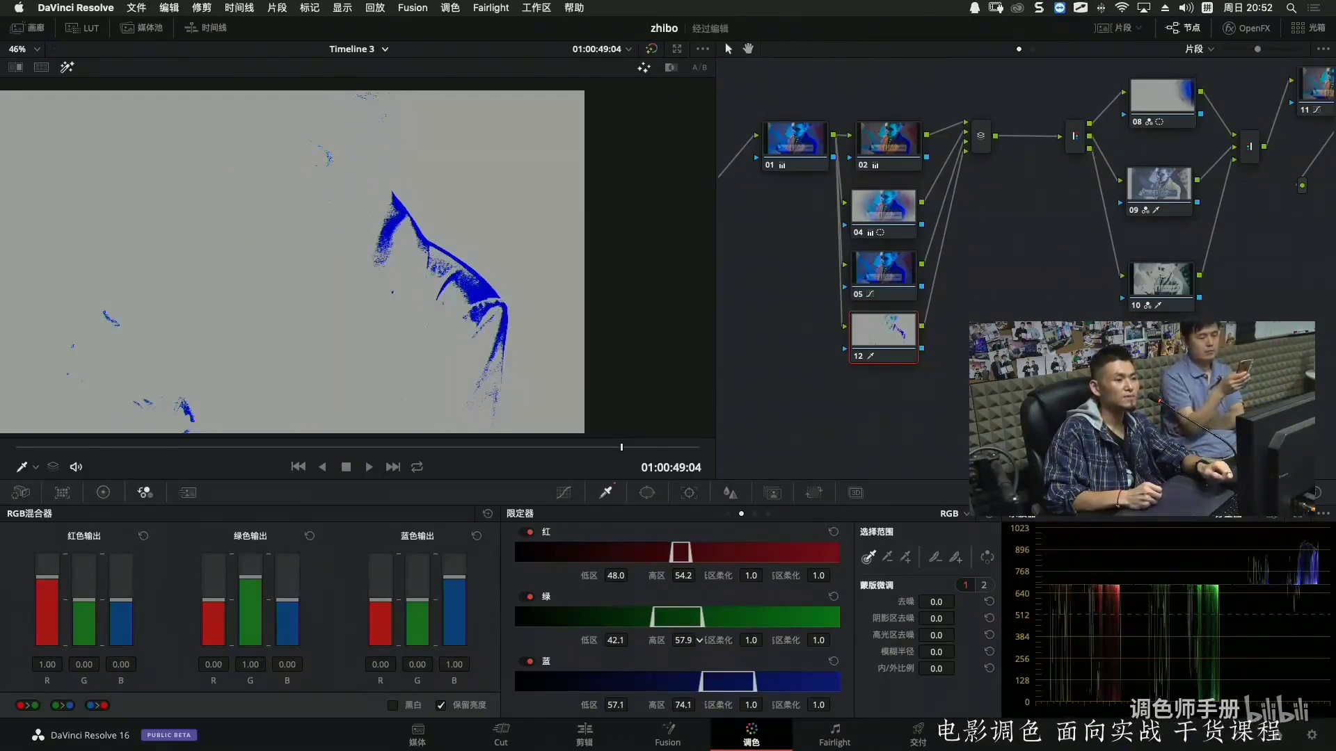
pyautogui.moveTo(624, 576); pyautogui.dragTo(833, 575)
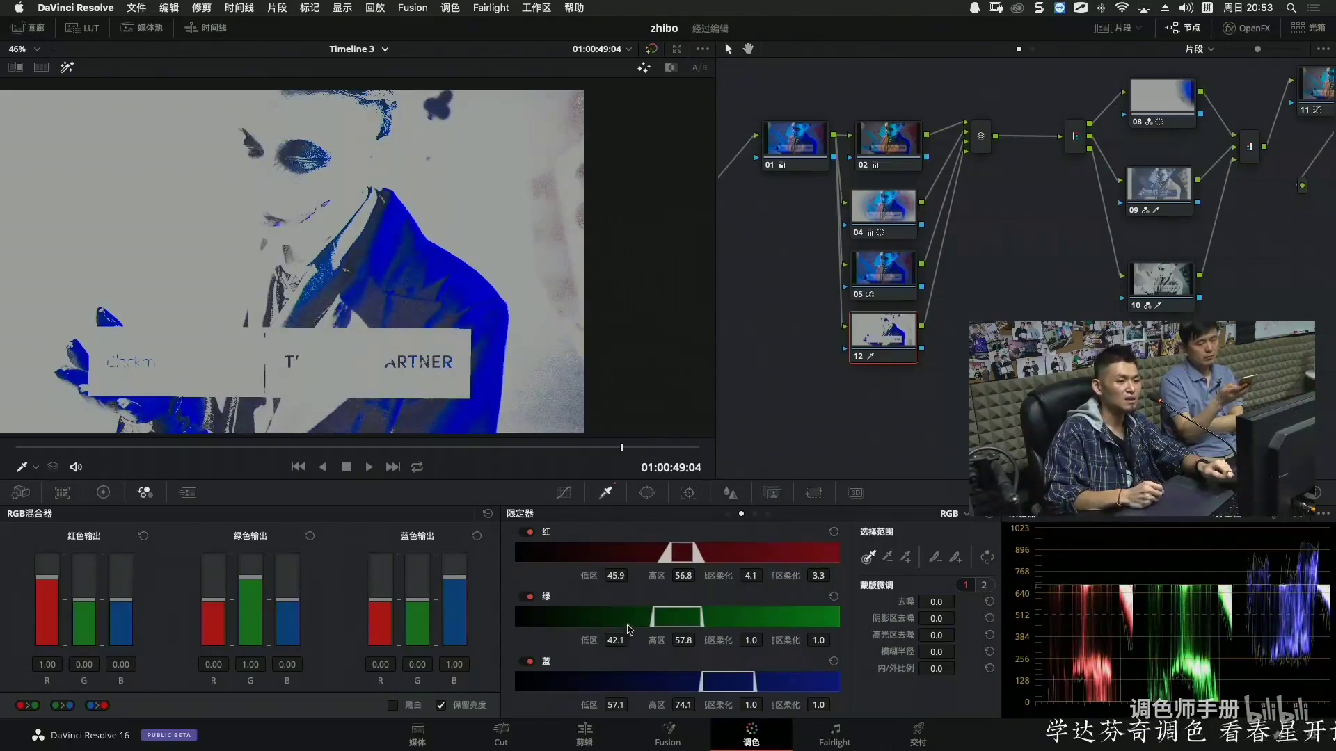
pyautogui.moveTo(652, 617)
pyautogui.mouseDown()
pyautogui.moveTo(639, 617)
pyautogui.moveTo(660, 617)
pyautogui.mouseUp()
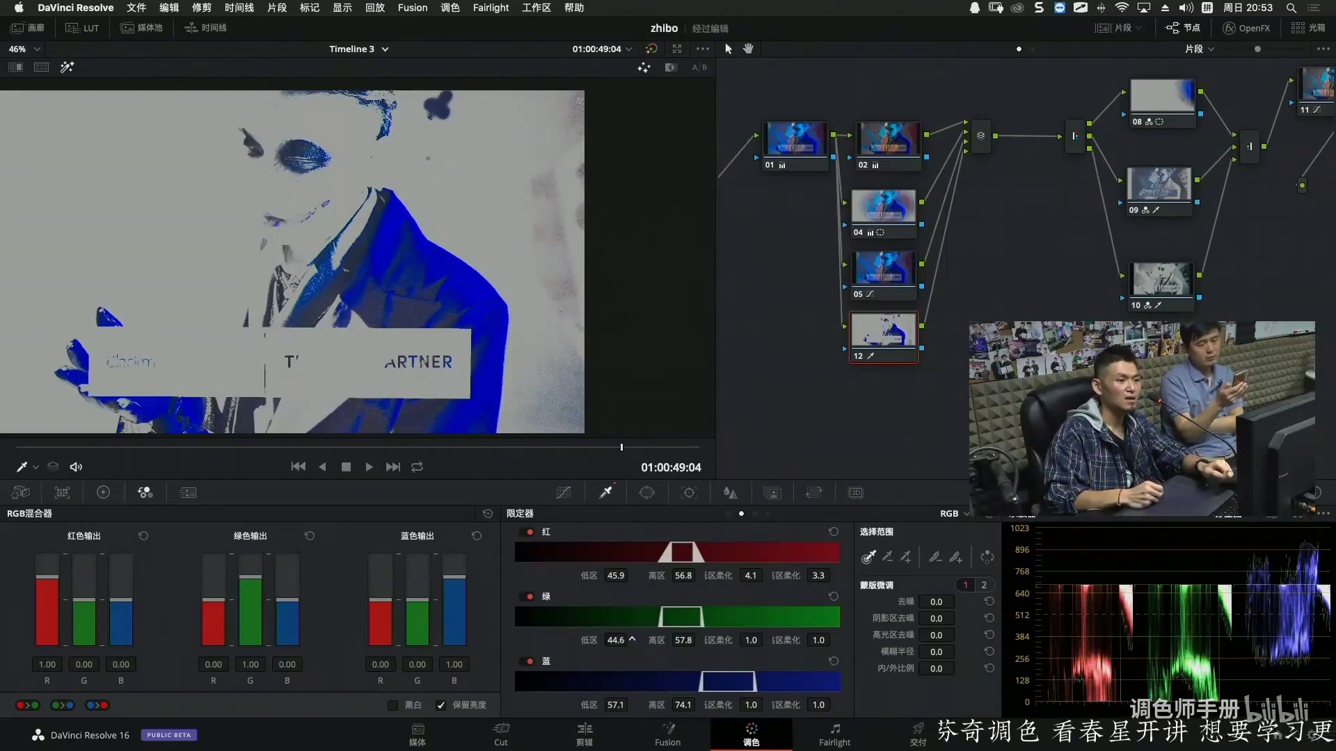
pyautogui.moveTo(637, 705); pyautogui.dragTo(699, 704)
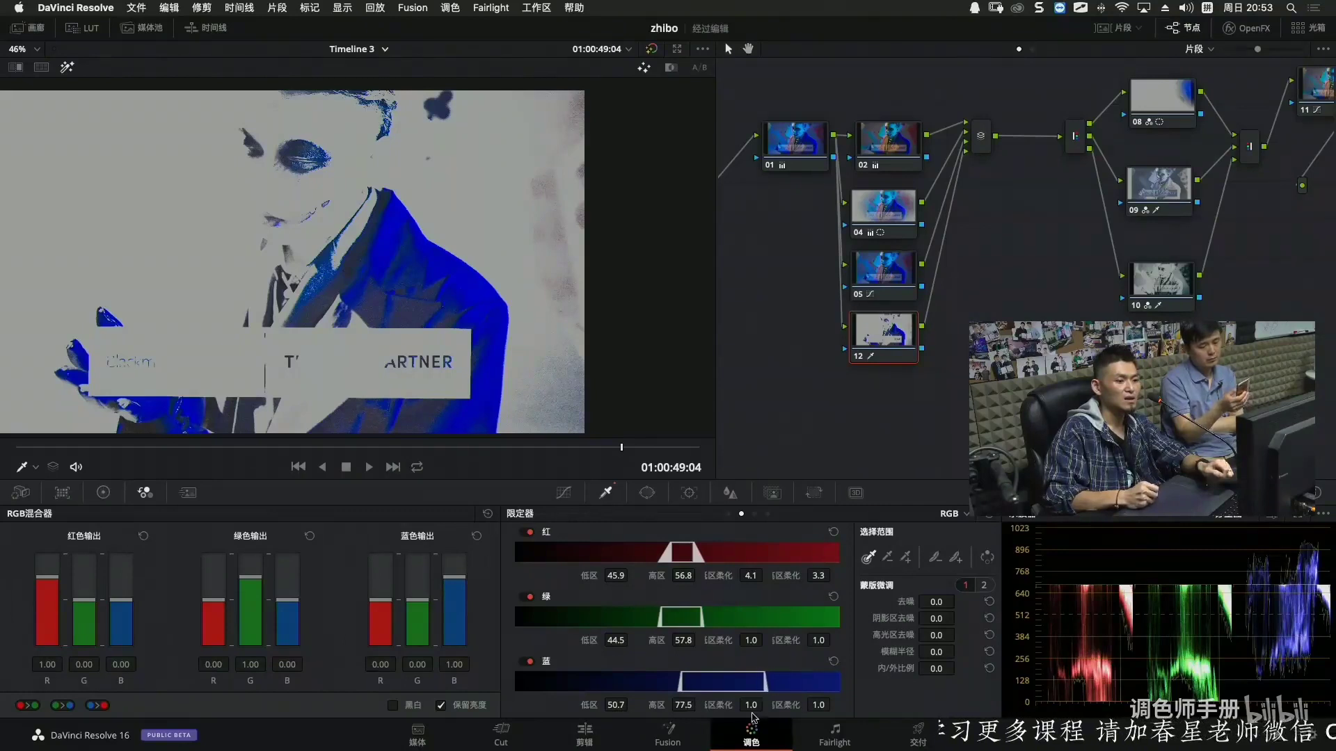
pyautogui.moveTo(766, 704); pyautogui.dragTo(831, 705)
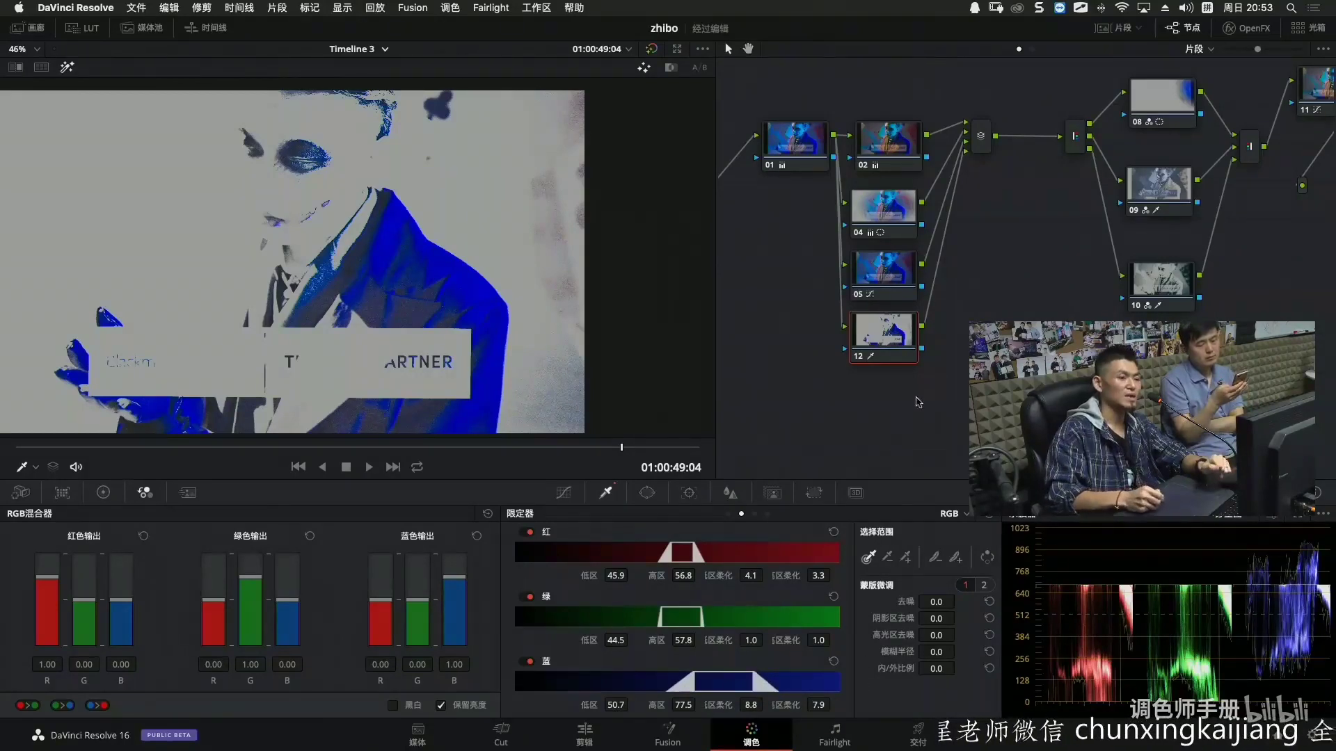
pyautogui.moveTo(905, 346); pyautogui.dragTo(903, 345)
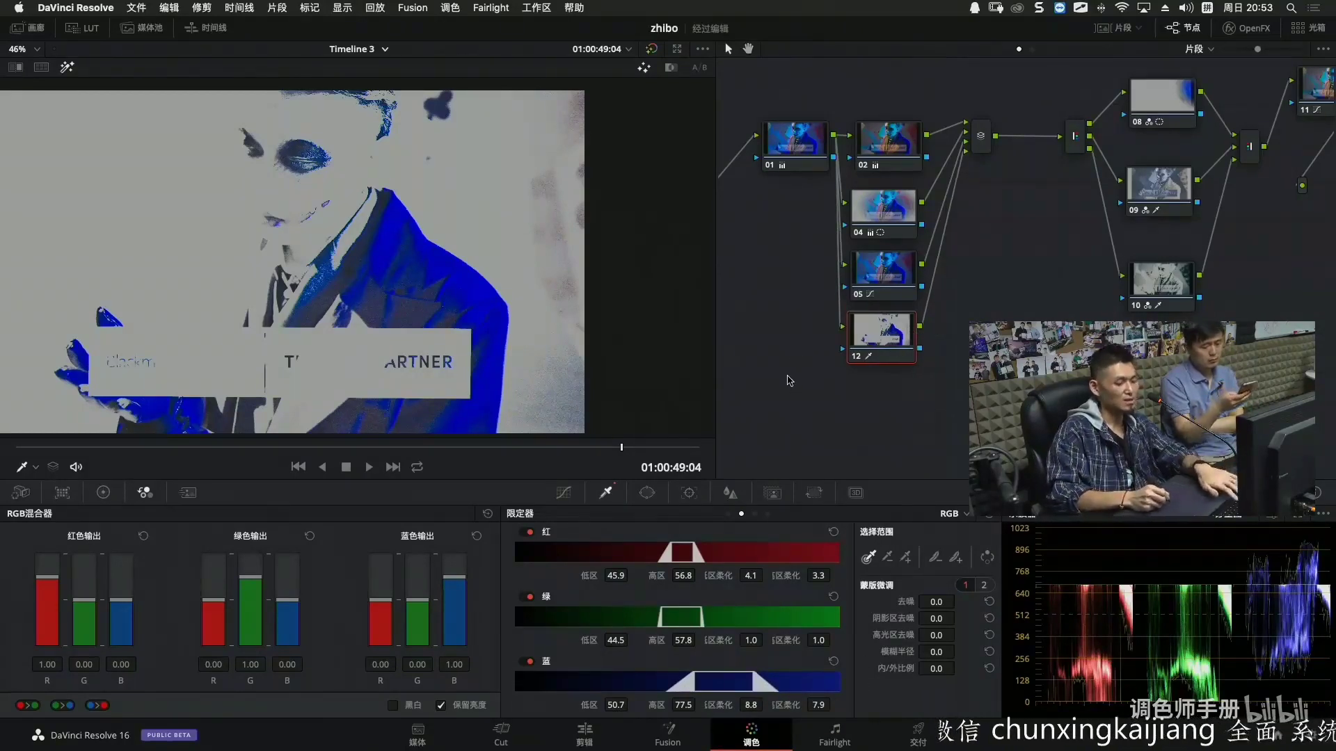
pyautogui.hotkey('shift', 'h')
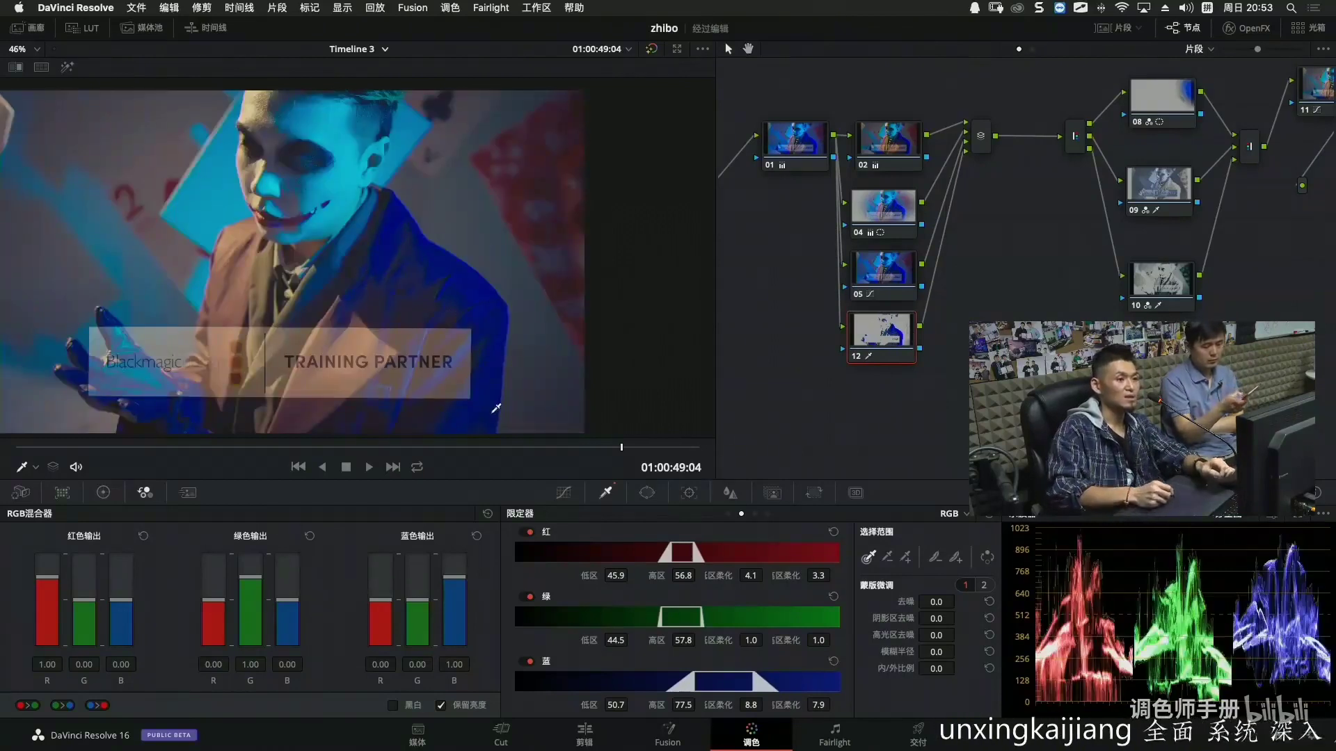
# Lower node 12's blue output in the RGB Mixer, set saturation to 48.40, and play the clip.
pyautogui.moveTo(455, 579); pyautogui.dragTo(385, 605)
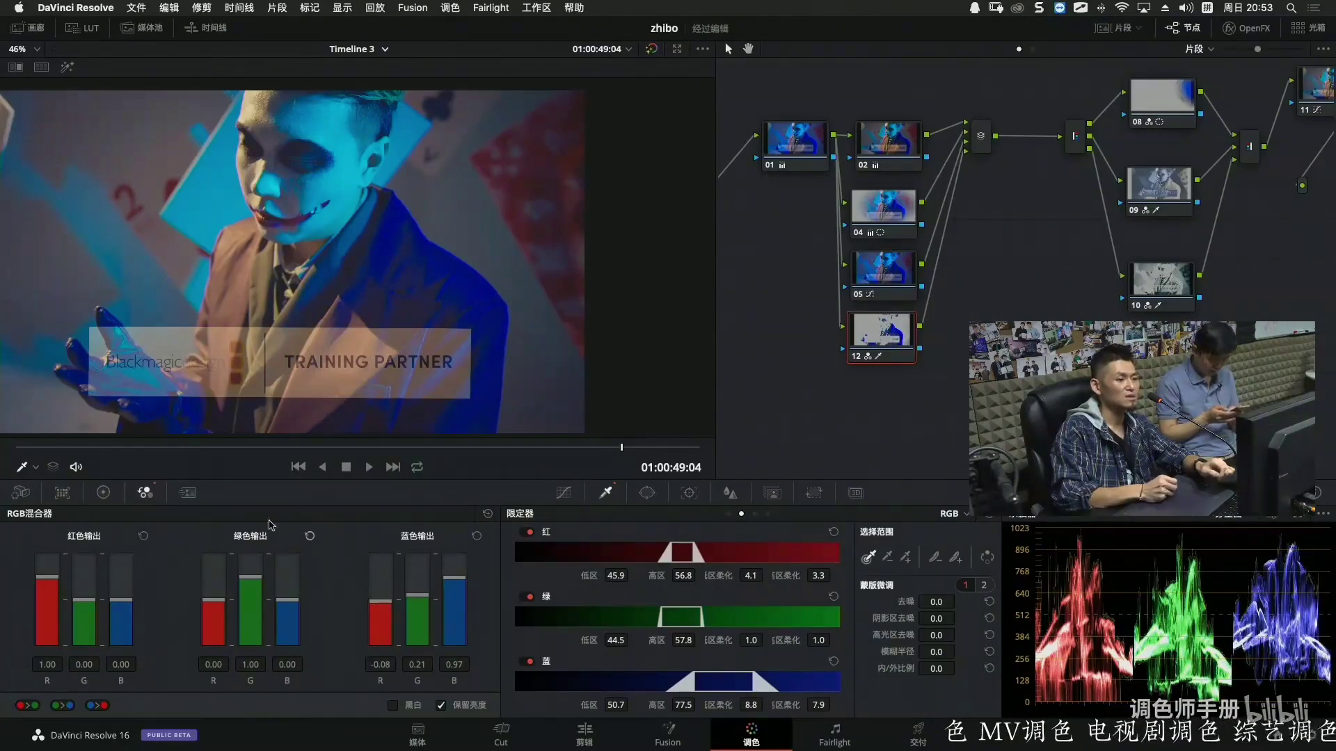
pyautogui.click(103, 494)
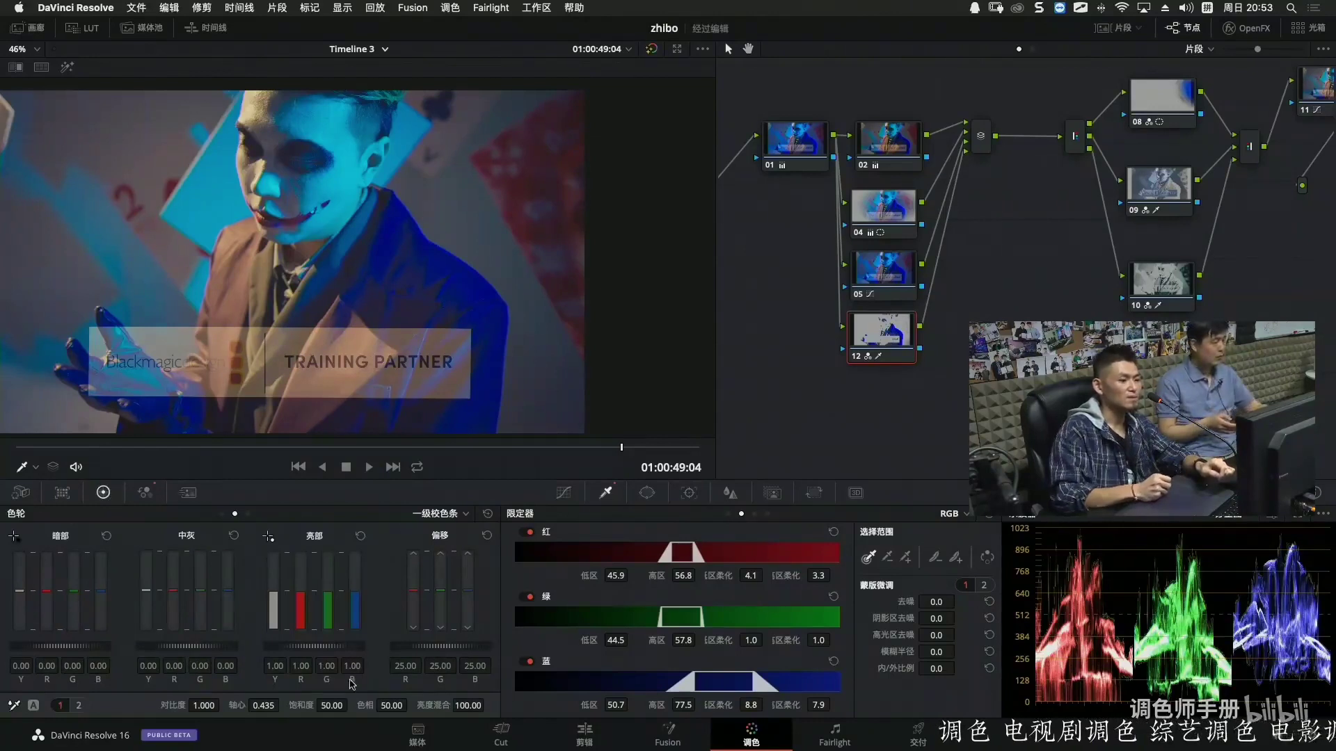
pyautogui.moveTo(351, 706); pyautogui.dragTo(401, 705)
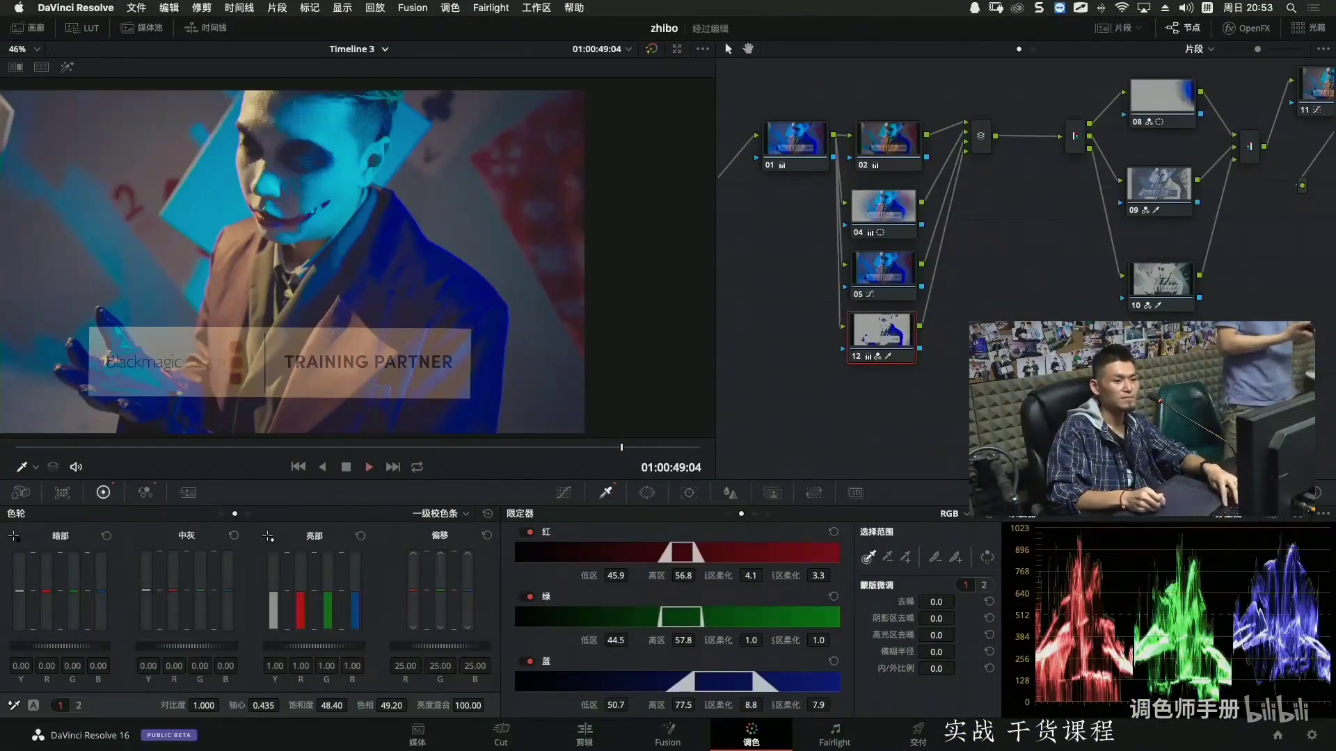
pyautogui.press('space')
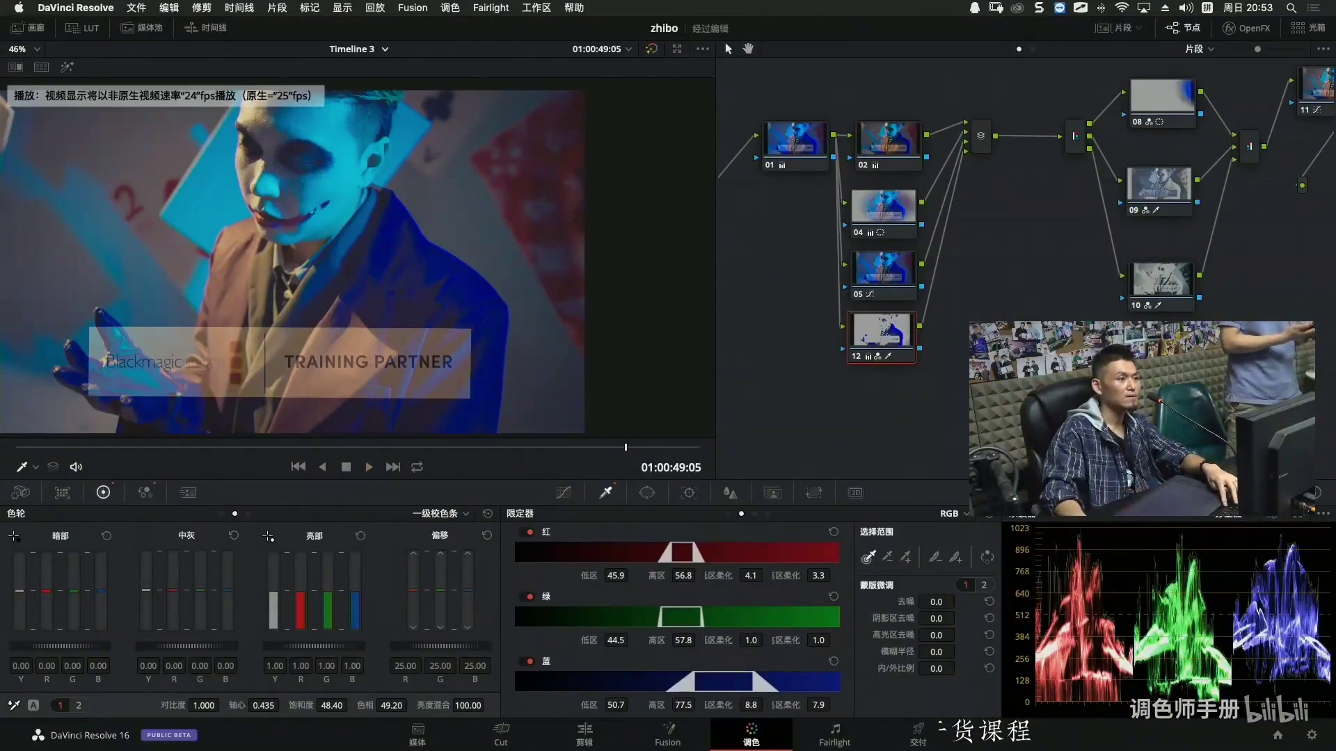
# Add serial node 13 after node 11 and parallel node 15 below it, tidying their layout.
pyautogui.hscroll(10, 1022, 229)
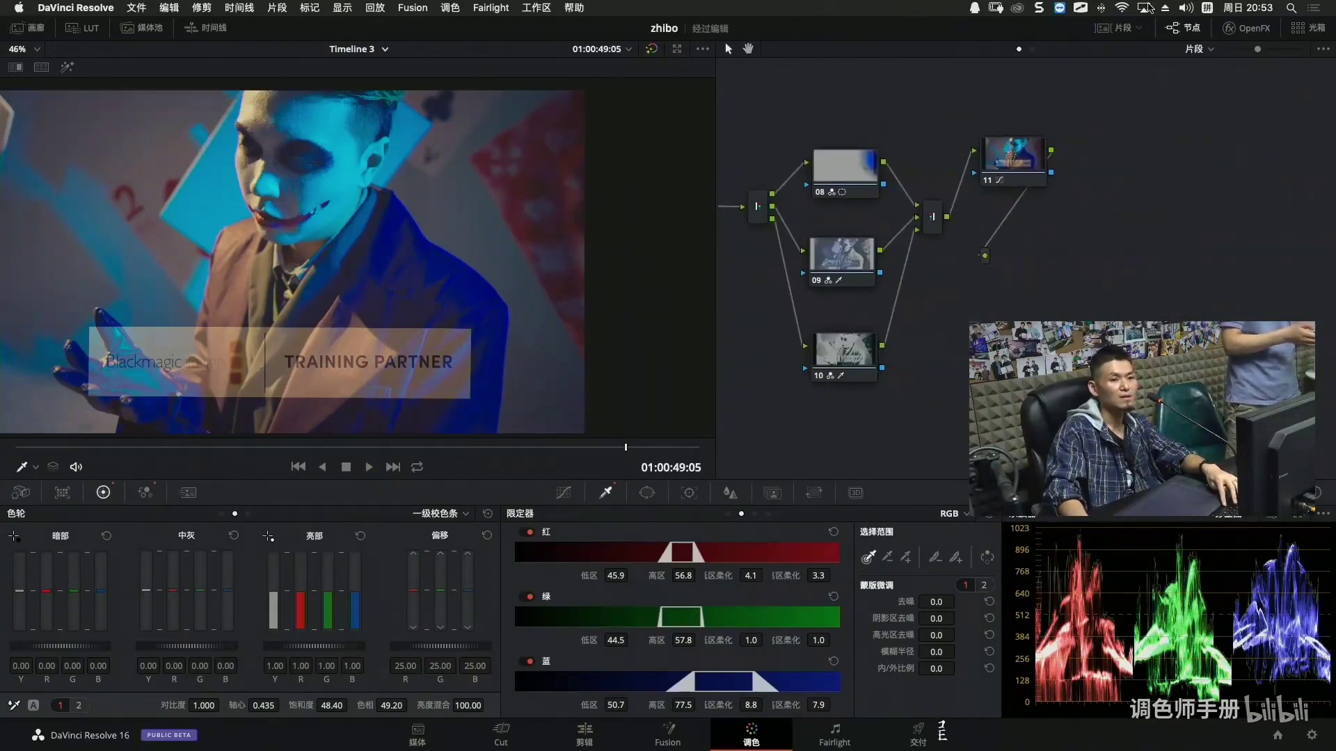
pyautogui.click(1021, 166)
pyautogui.moveTo(1021, 165); pyautogui.dragTo(1007, 187)
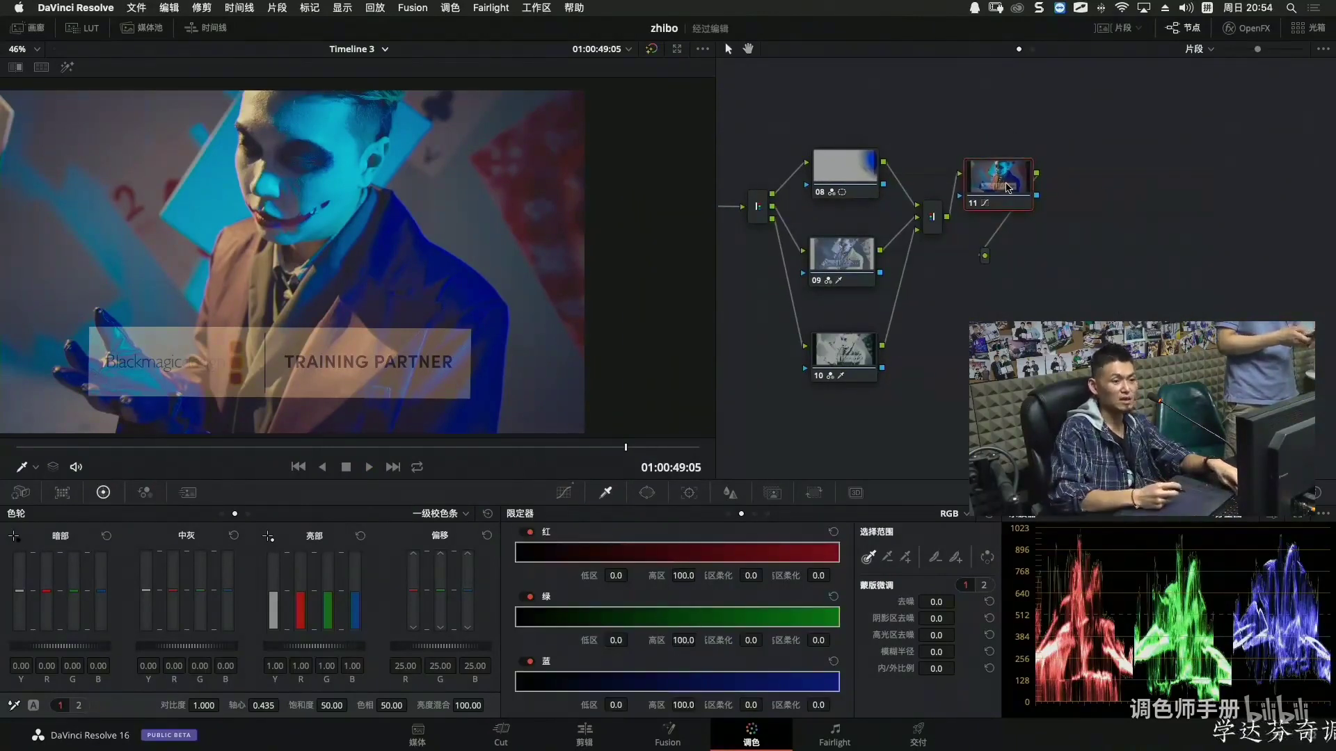
pyautogui.hotkey('alt', 's')
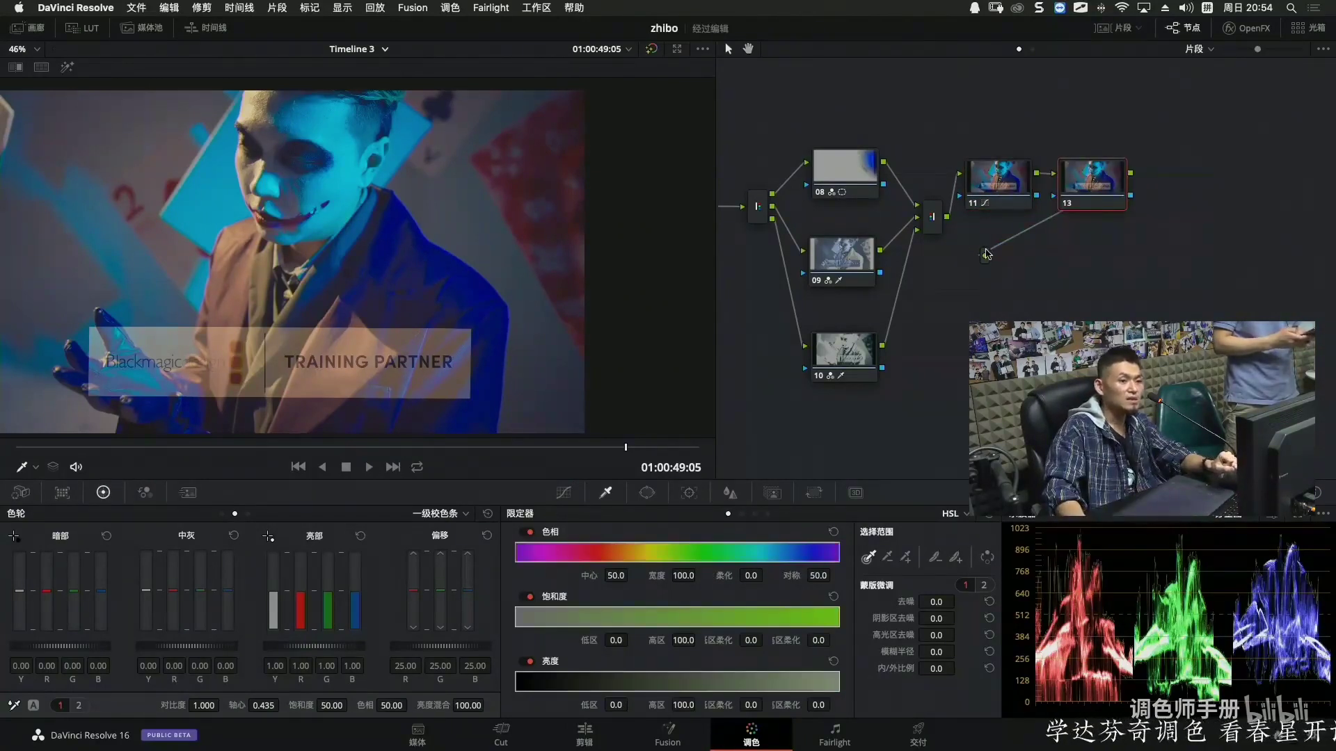
pyautogui.moveTo(1095, 201); pyautogui.dragTo(1085, 195)
pyautogui.hotkey('alt', 'p')
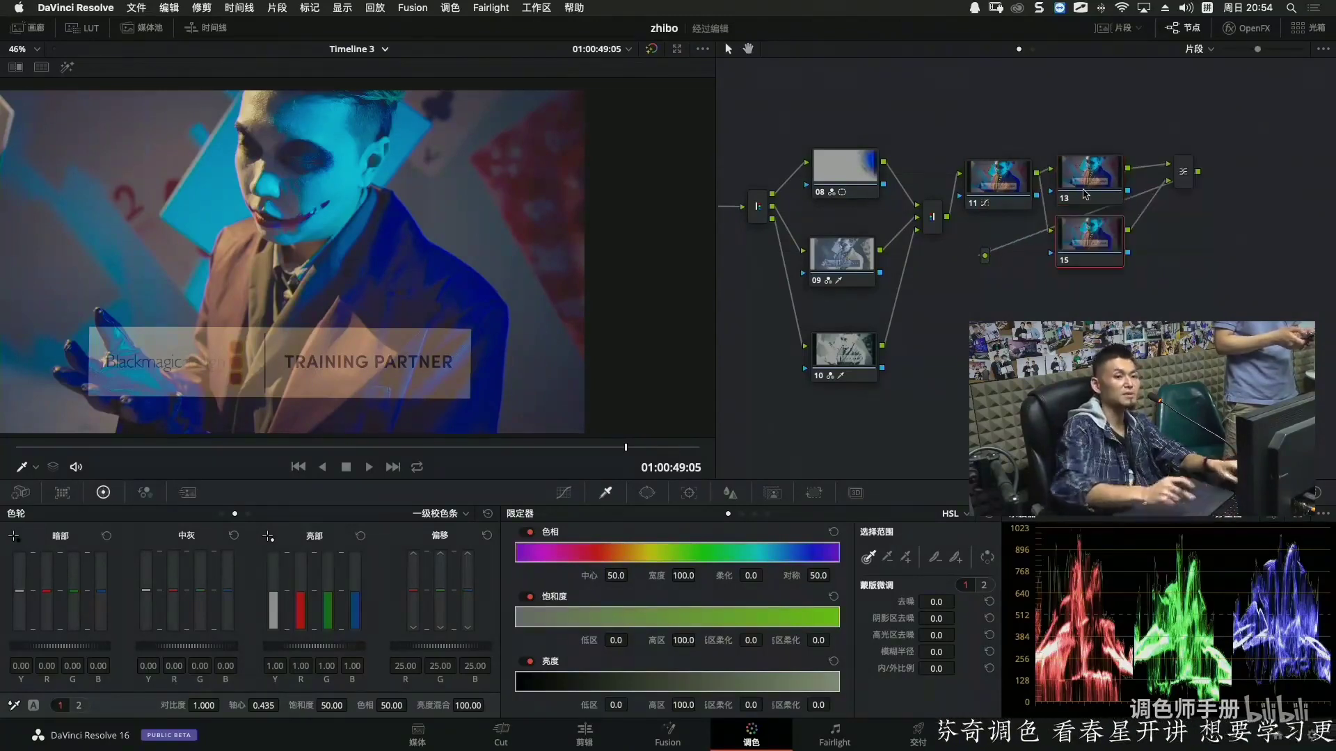
pyautogui.moveTo(1101, 252); pyautogui.dragTo(1103, 282)
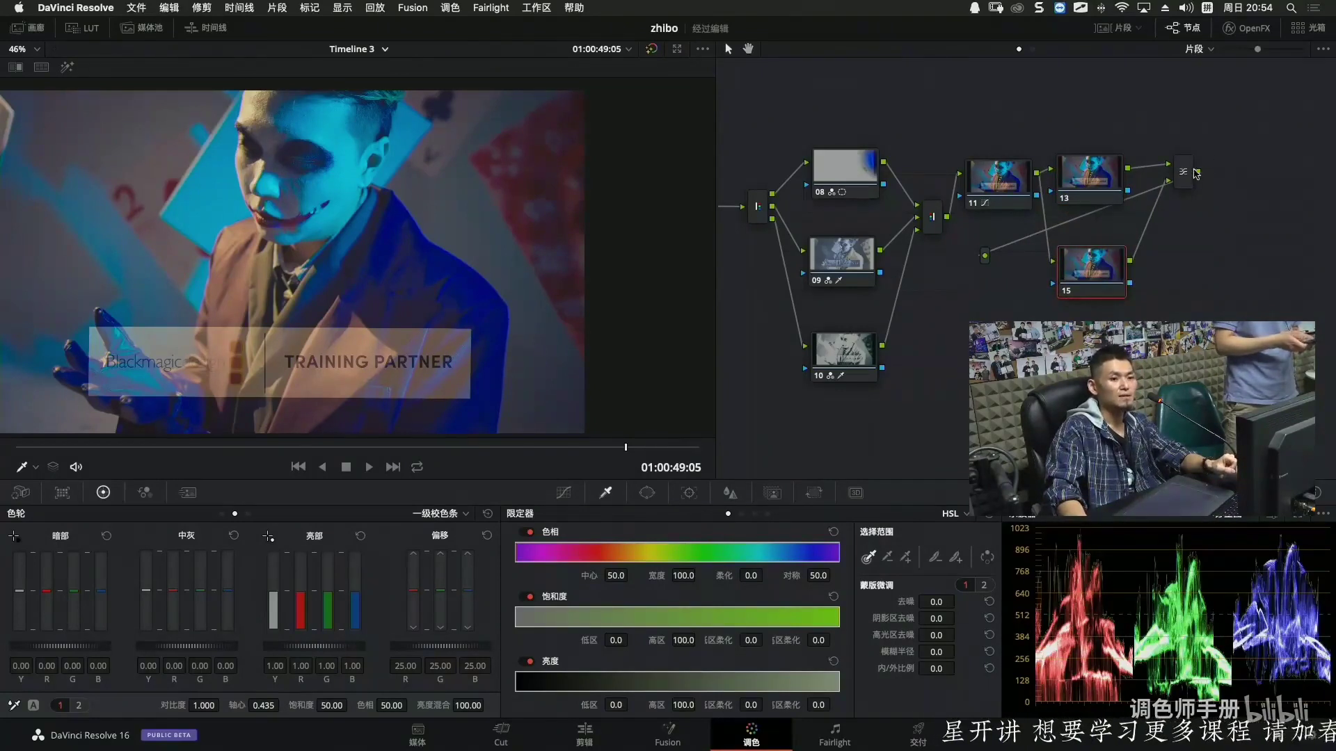
# Set the parallel branches' layer mixer to Overlay blend mode.
pyautogui.rightClick(1190, 177)
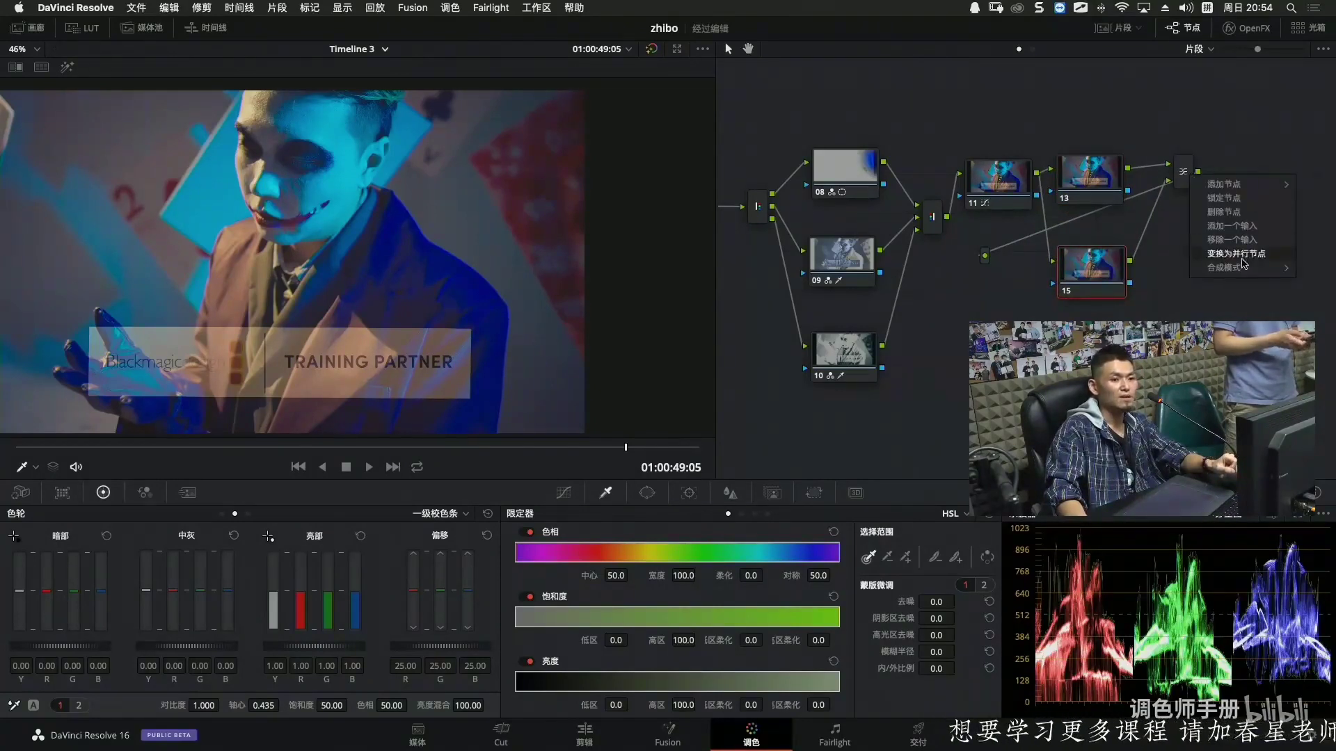
pyautogui.click(1205, 172)
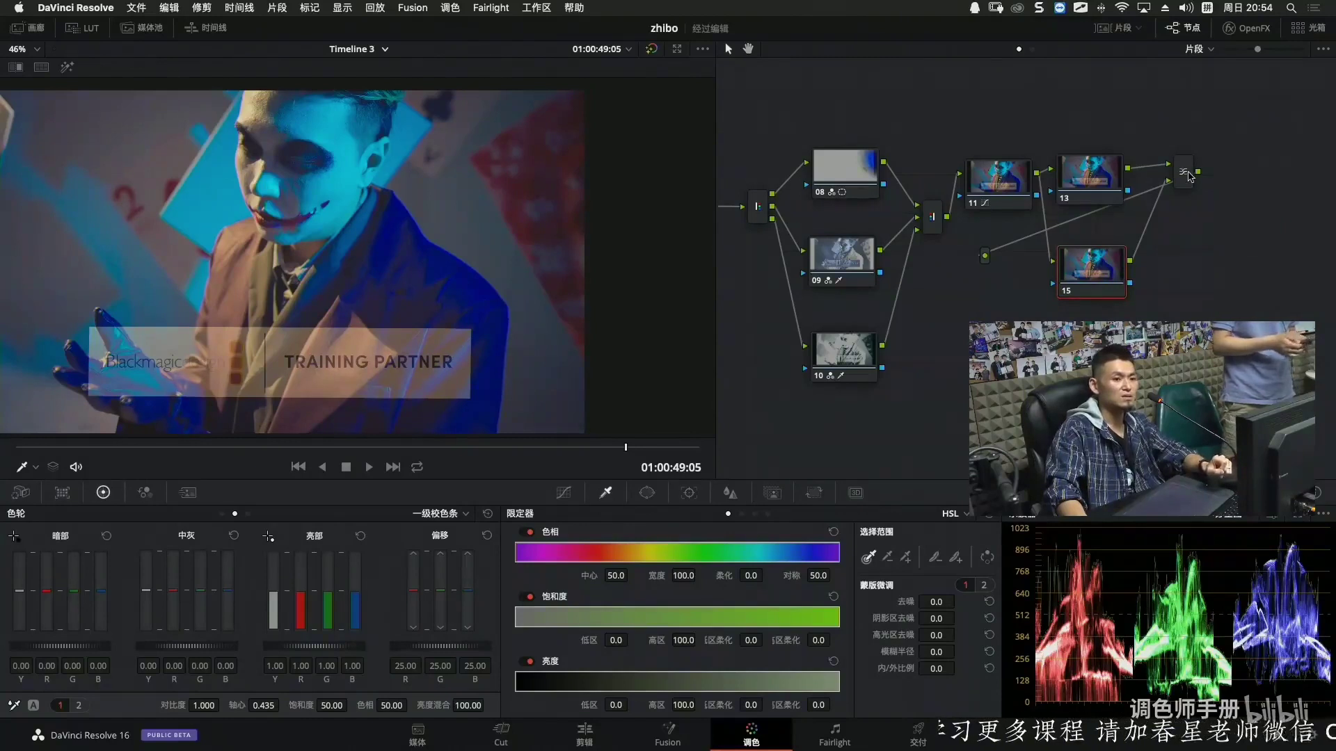
pyautogui.rightClick(1190, 176)
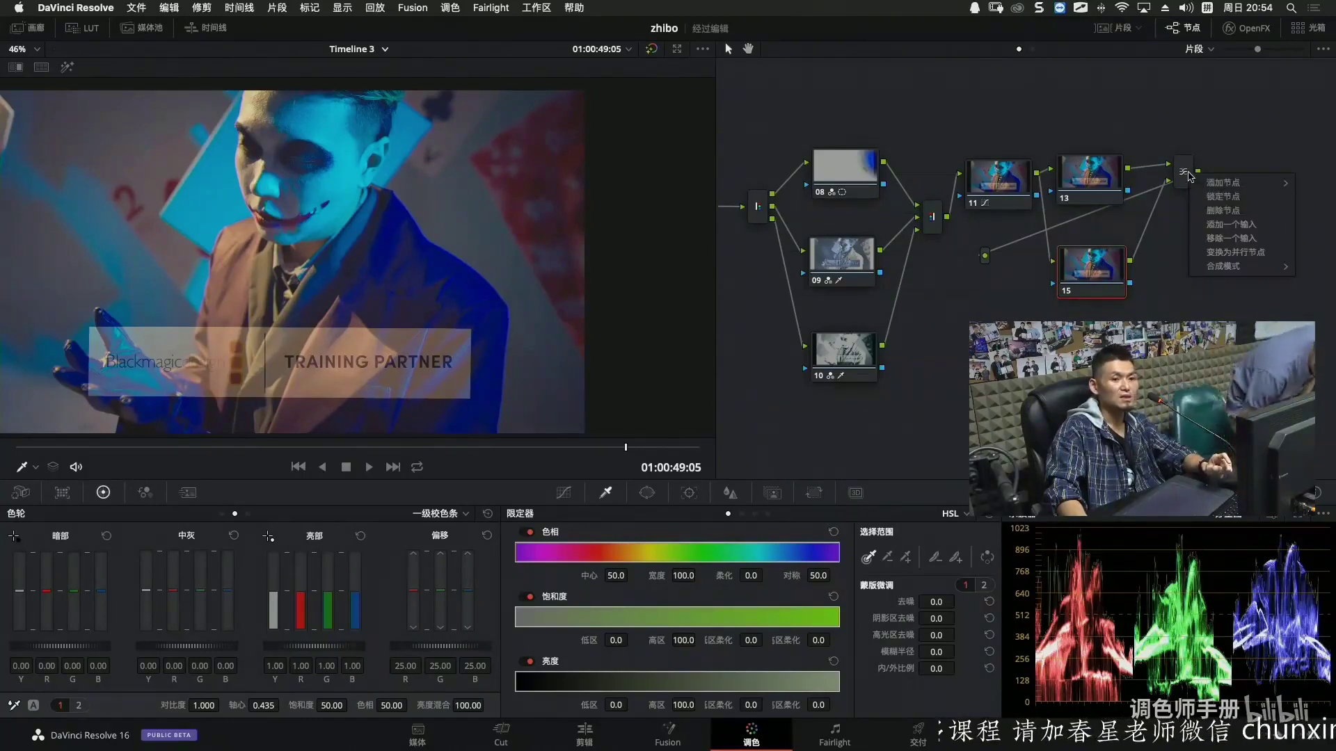
pyautogui.moveTo(1238, 271)
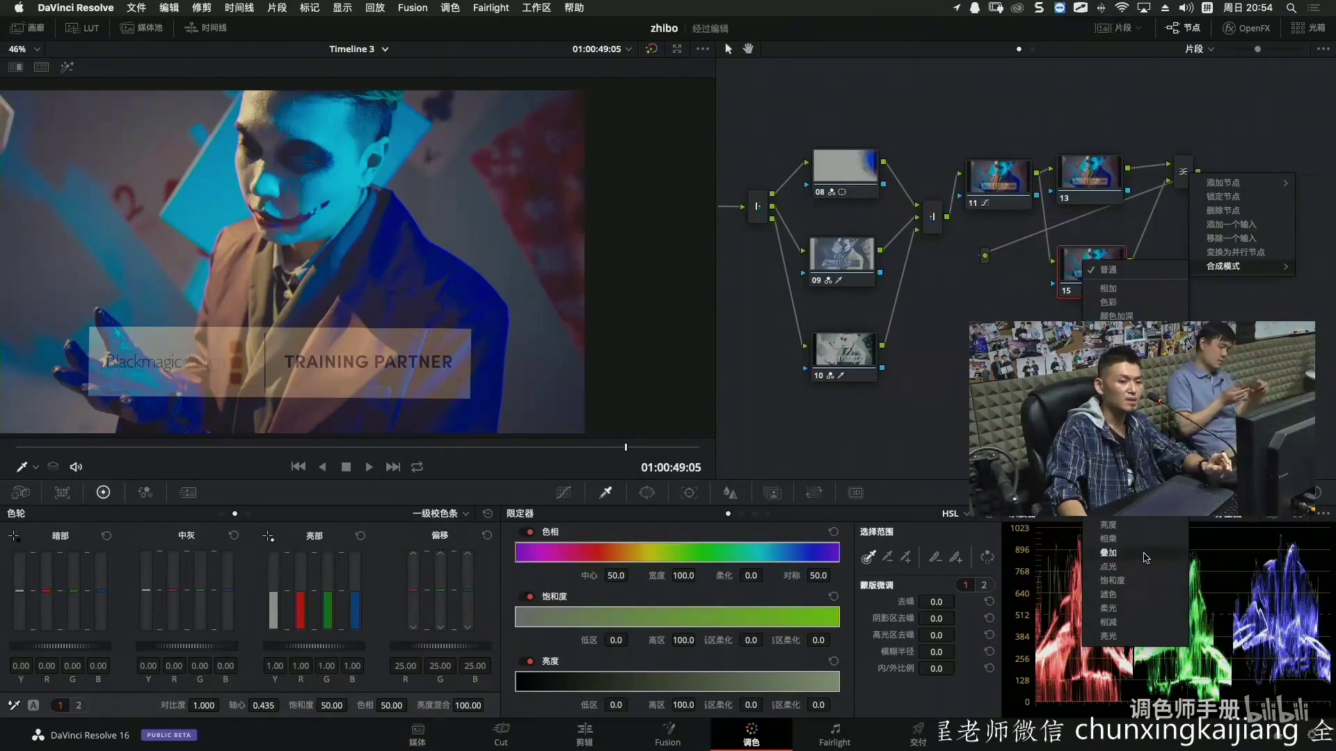
pyautogui.click(1109, 553)
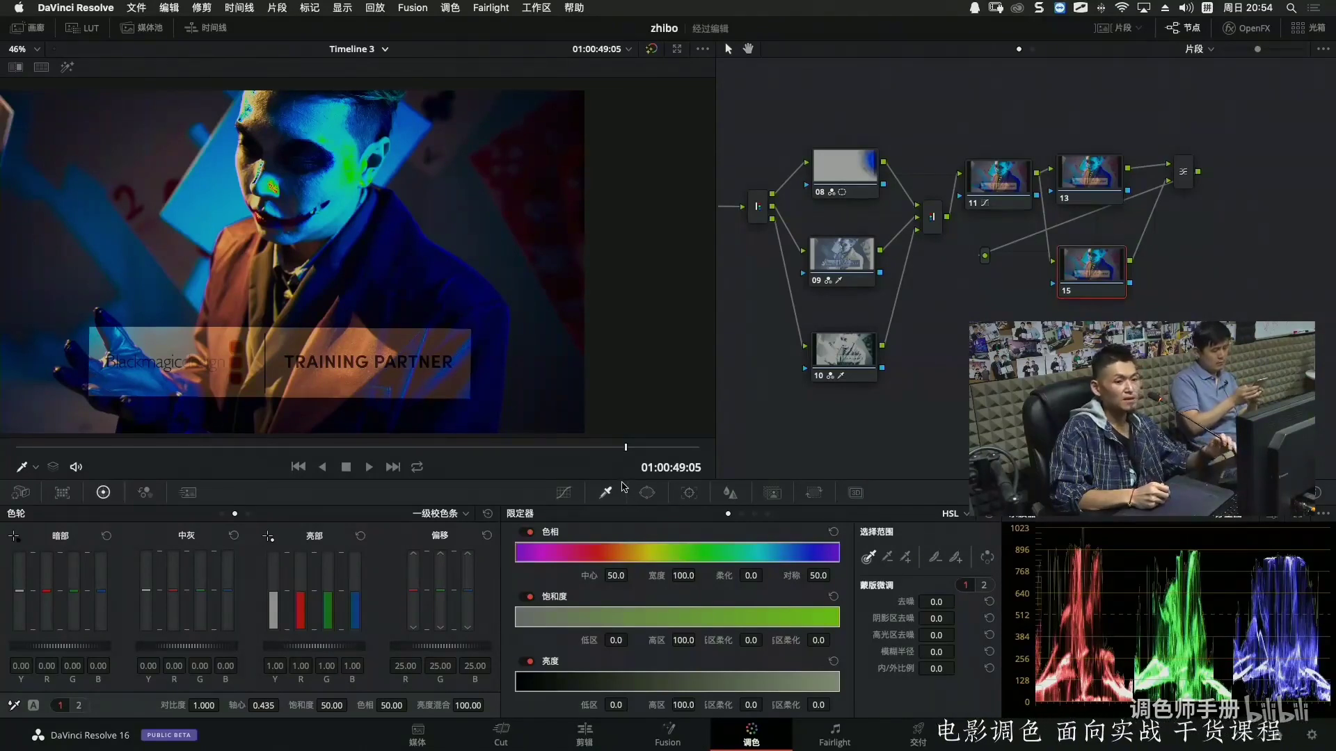
# Invert node 15's custom curve by raising the black point to the top and lowering the white point.
pyautogui.click(565, 493)
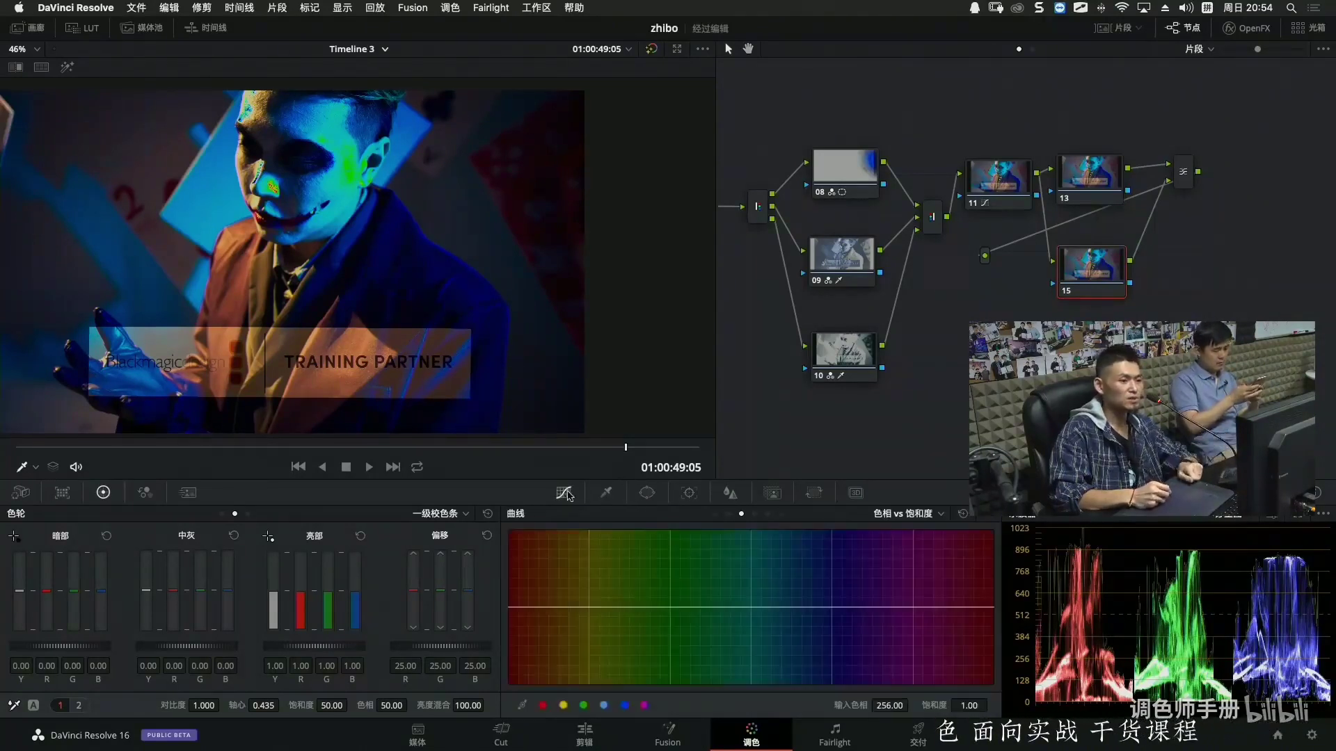
pyautogui.click(715, 514)
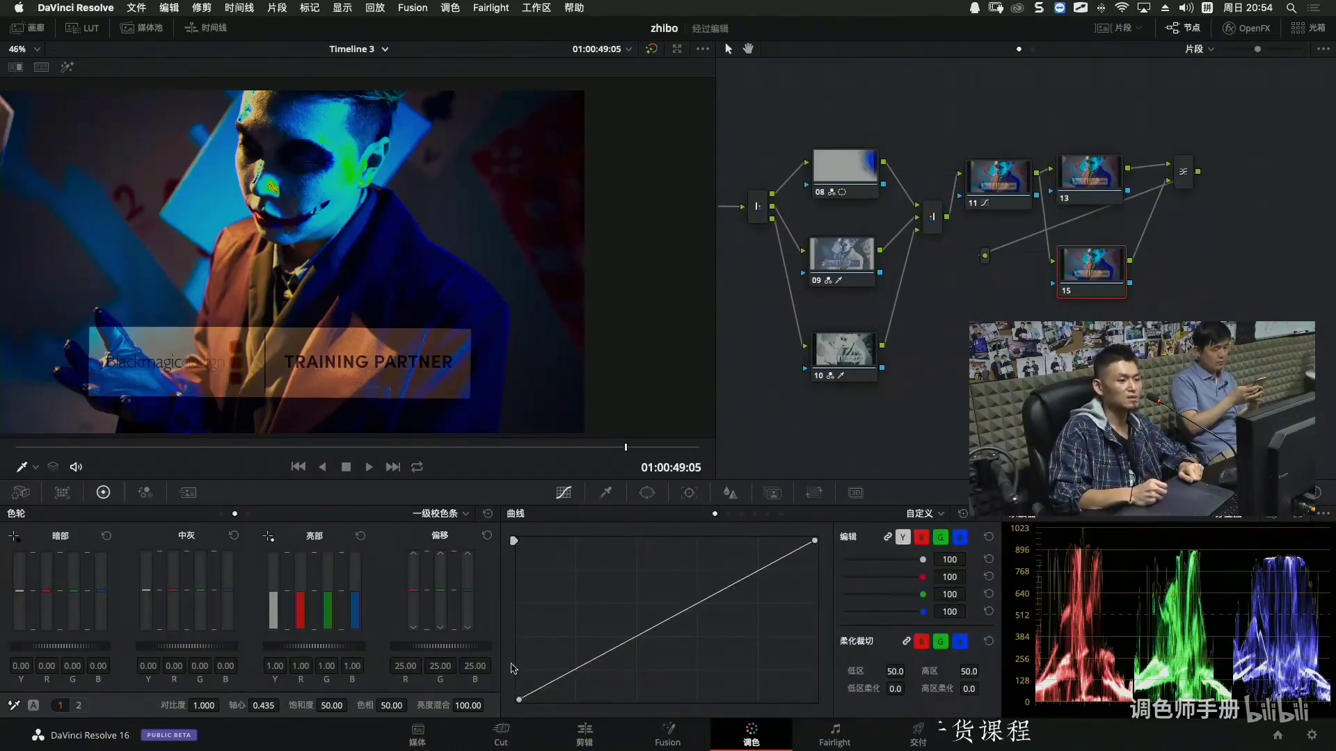
pyautogui.moveTo(514, 702); pyautogui.dragTo(531, 531)
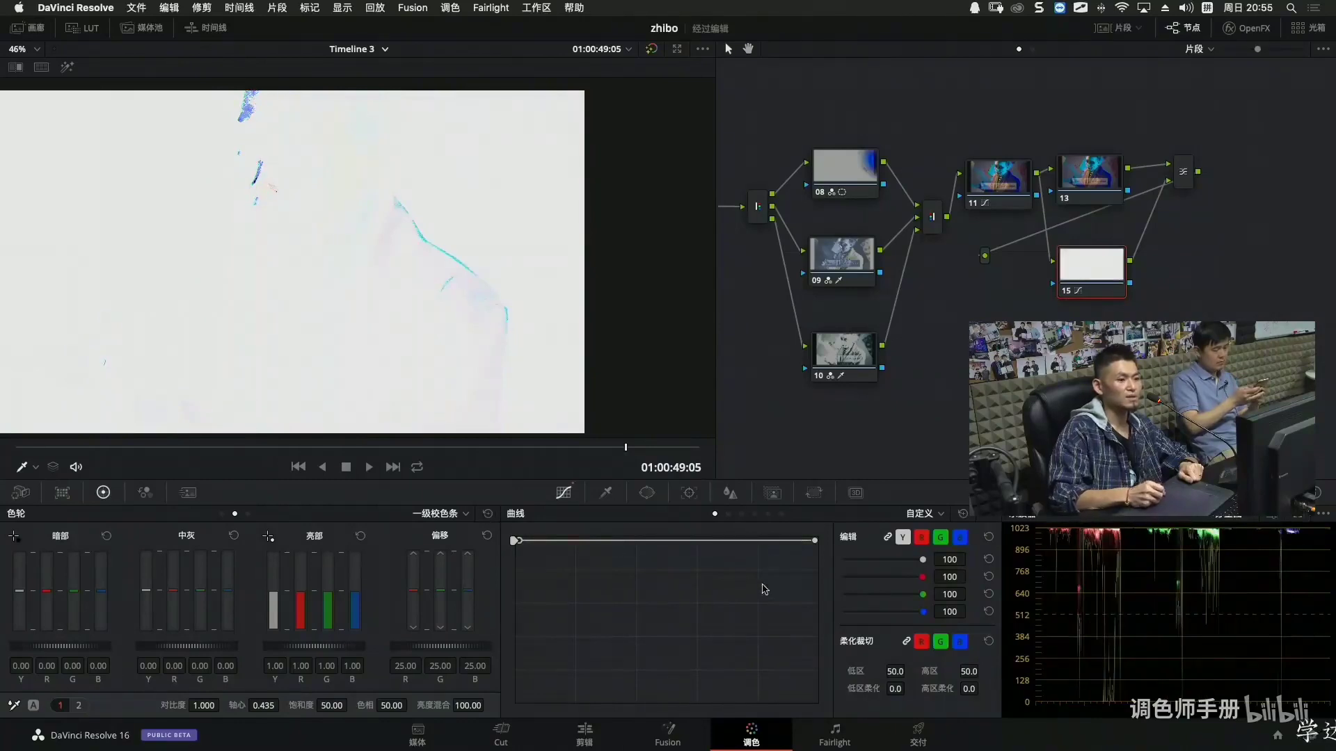
pyautogui.moveTo(815, 541); pyautogui.dragTo(807, 699)
# Add and fine-tune two midtone points to flatten the curve, then review full screen.
pyautogui.moveTo(567, 568); pyautogui.dragTo(556, 617)
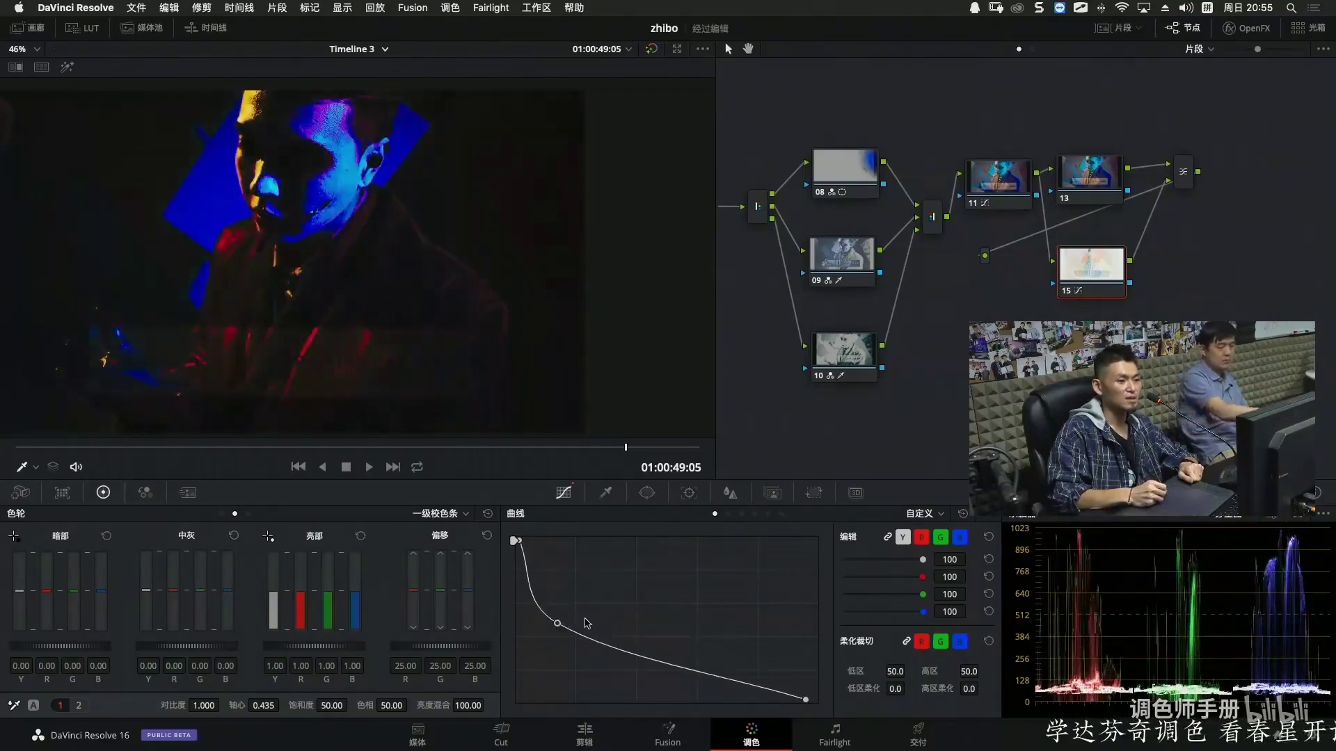
pyautogui.moveTo(734, 674); pyautogui.dragTo(734, 628)
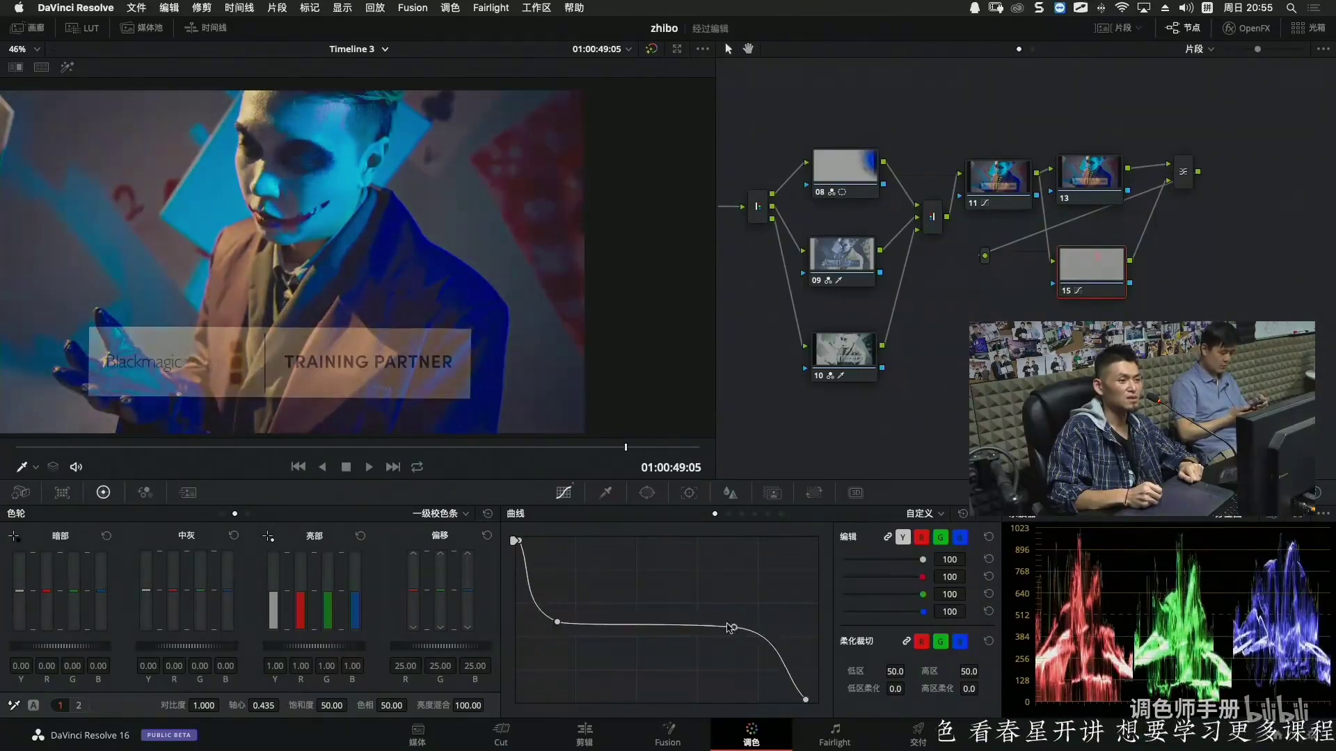
pyautogui.moveTo(558, 622)
pyautogui.mouseDown()
pyautogui.moveTo(595, 630)
pyautogui.moveTo(557, 627)
pyautogui.mouseUp()
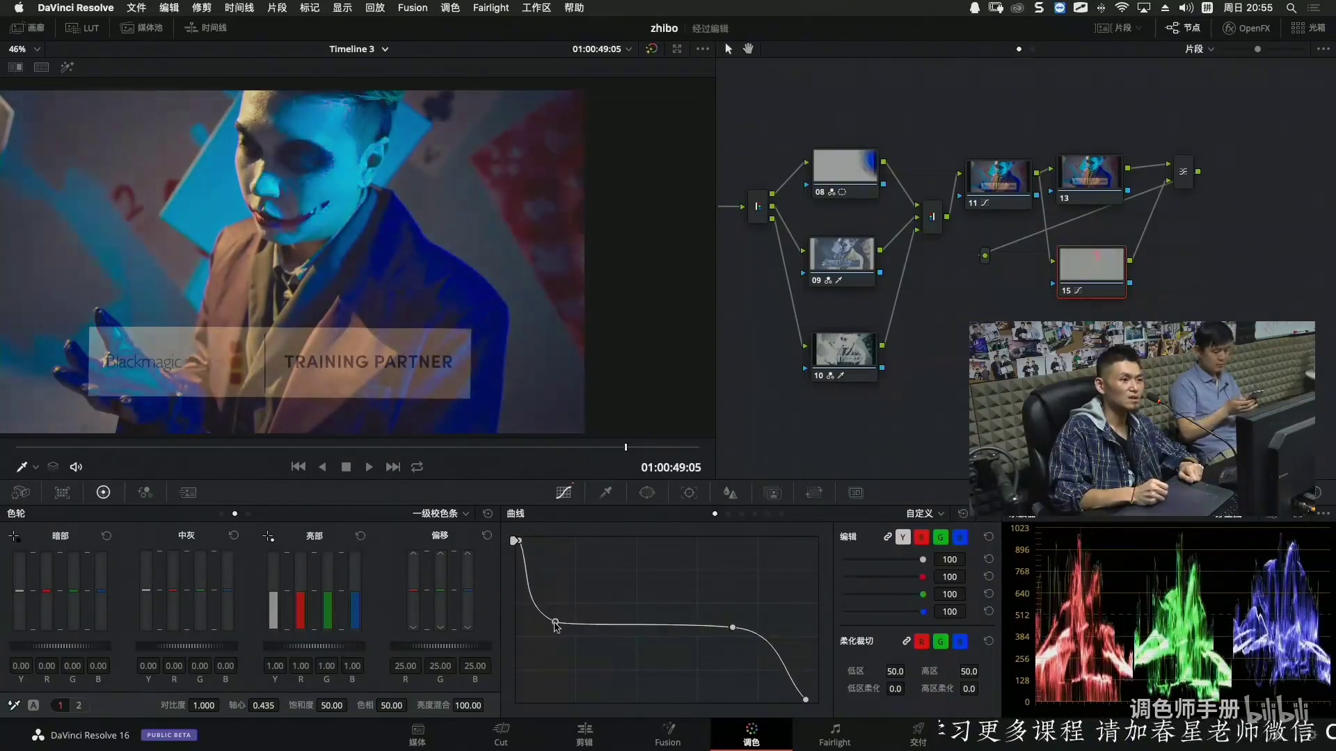
pyautogui.moveTo(733, 628); pyautogui.dragTo(736, 630)
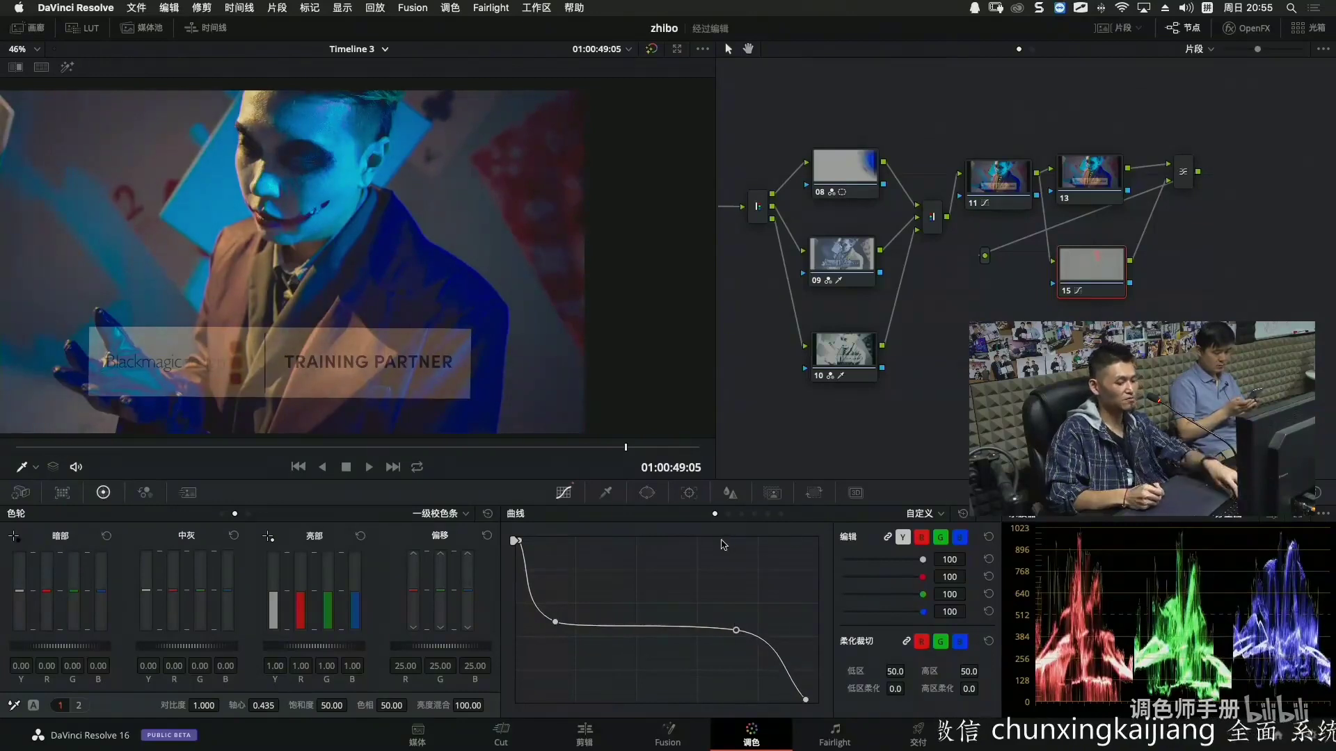
pyautogui.press('super+Tab')
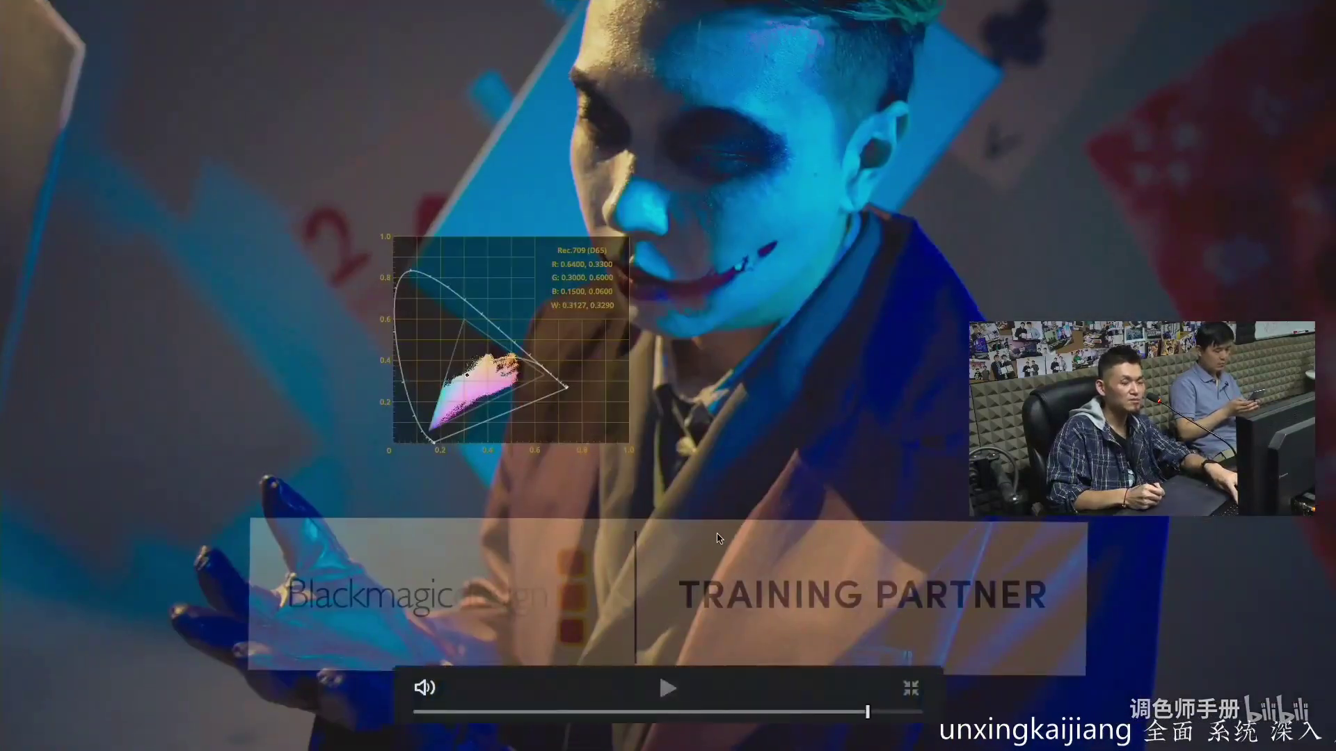
pyautogui.press('Escape')
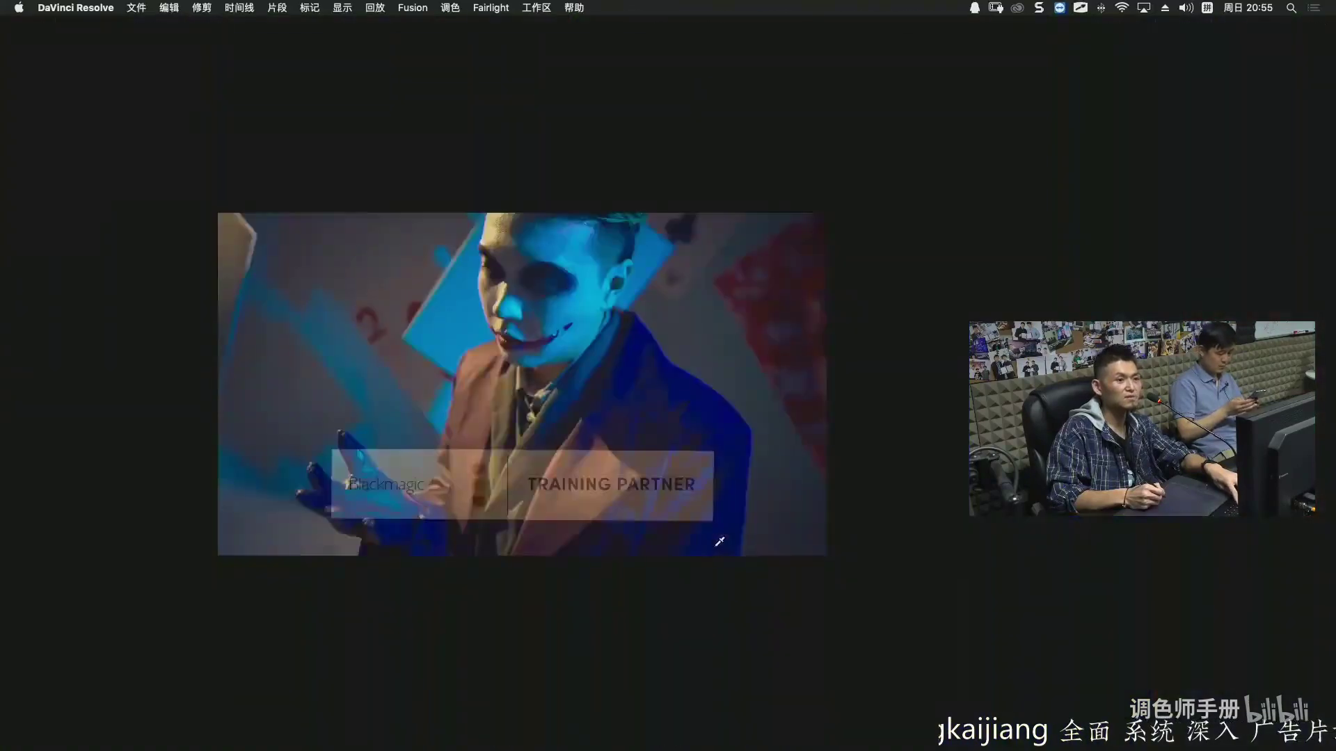
# Lift node 13's shadows with custom curve points, then add serial node 16 after the mixer.
pyautogui.click(1108, 175)
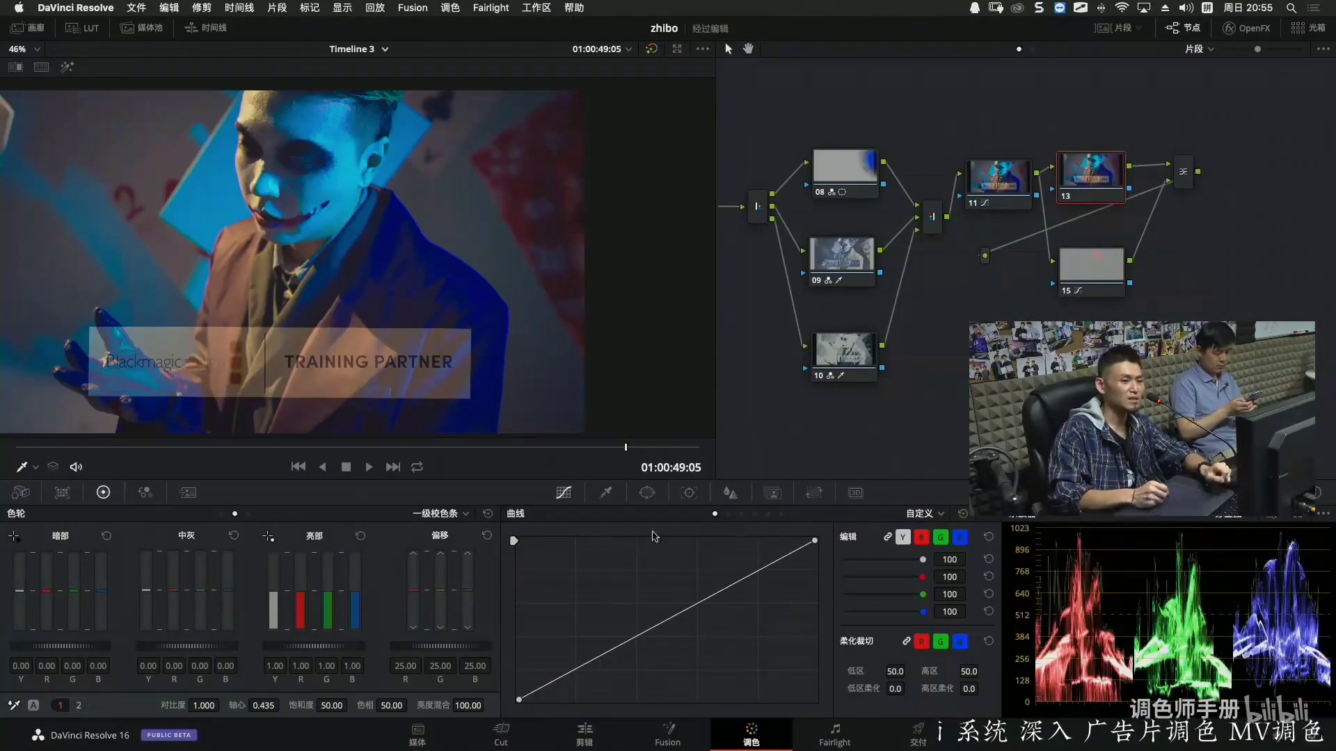
pyautogui.moveTo(815, 541)
pyautogui.mouseDown()
pyautogui.moveTo(818, 557)
pyautogui.moveTo(821, 542)
pyautogui.mouseUp()
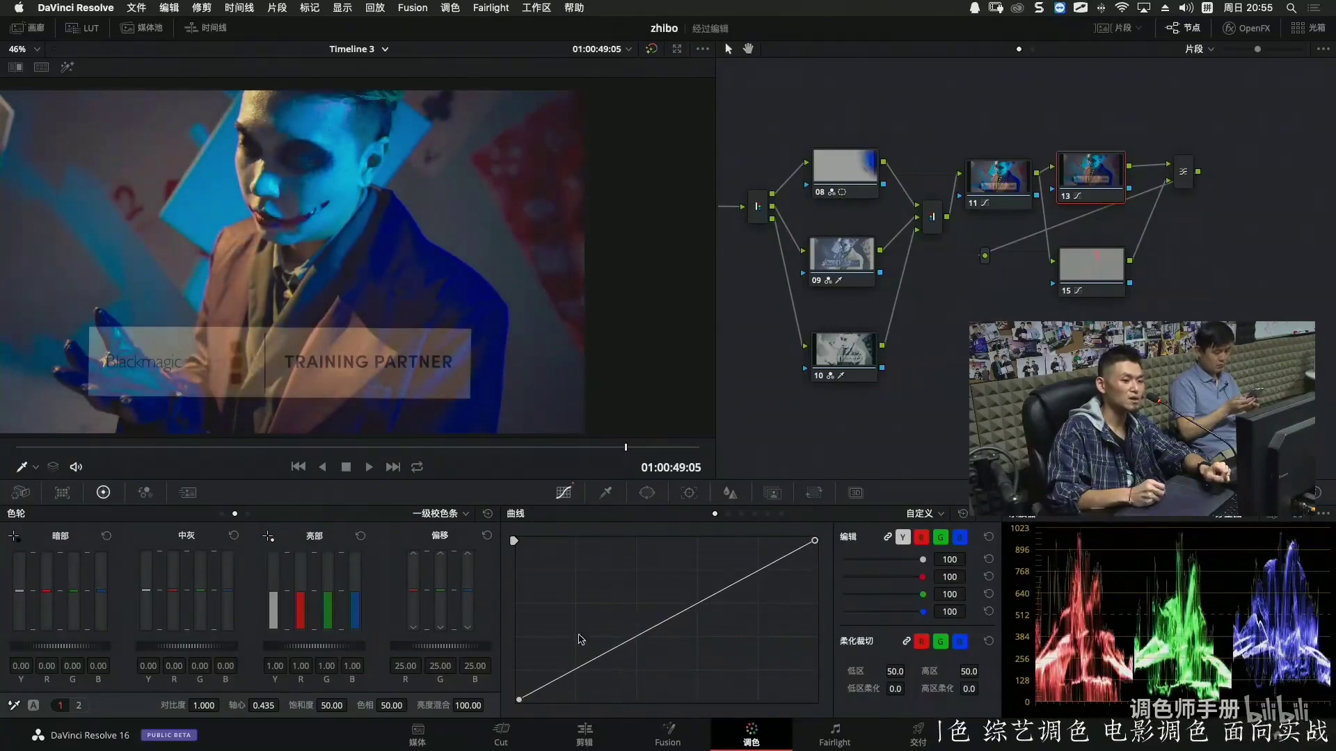
pyautogui.moveTo(518, 700); pyautogui.dragTo(517, 692)
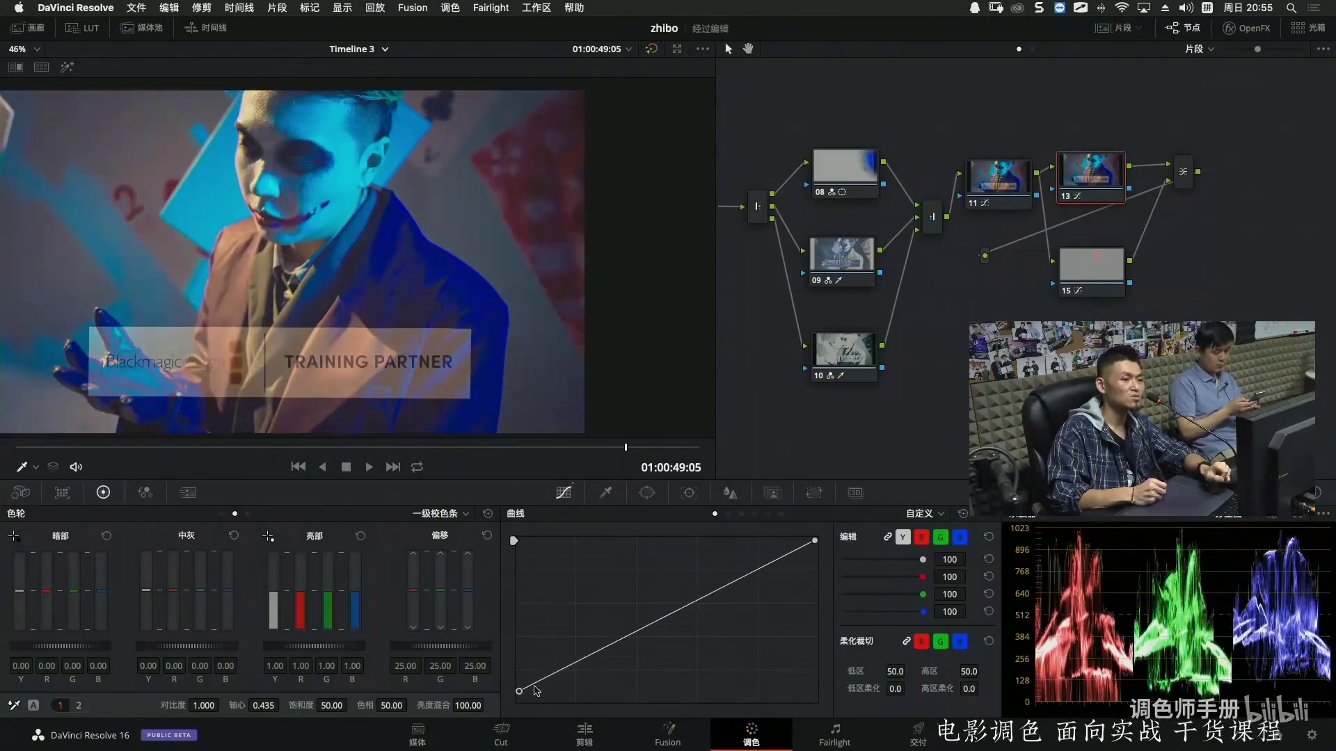
pyautogui.moveTo(583, 665); pyautogui.dragTo(580, 669)
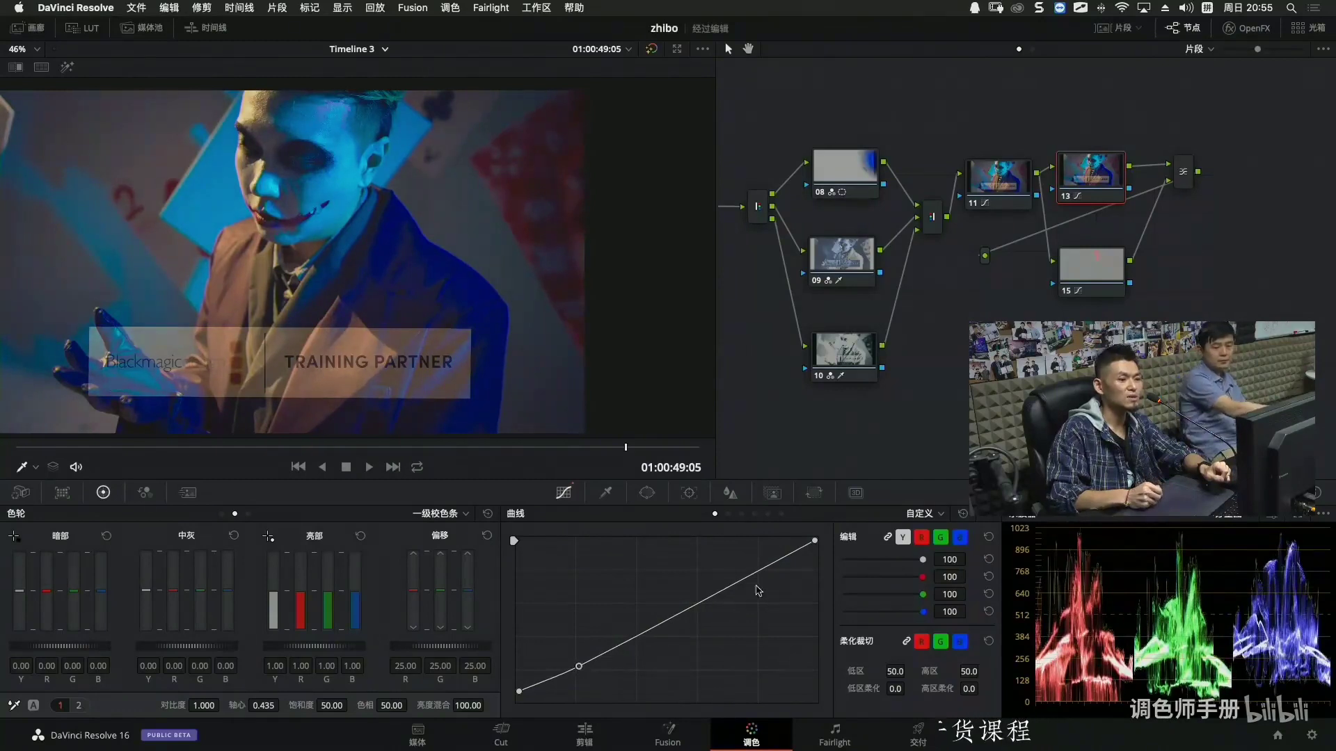
pyautogui.click(717, 593)
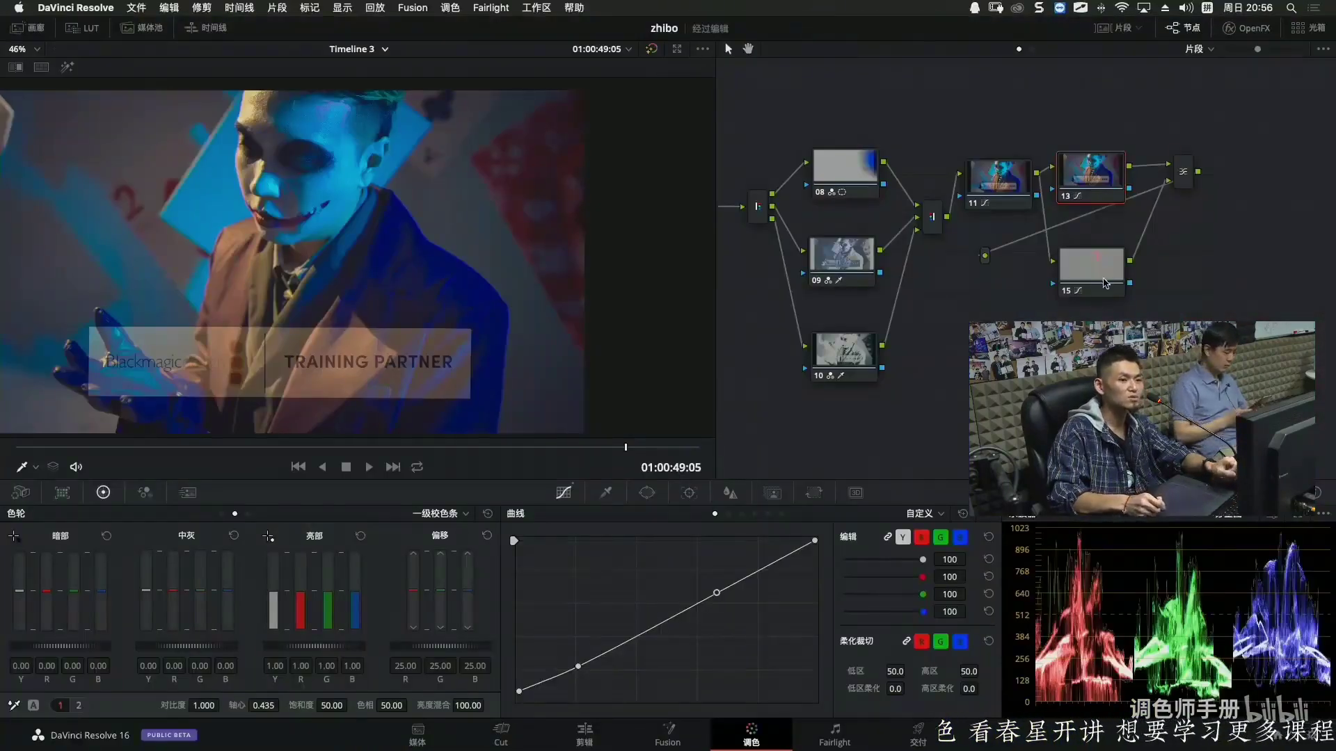
pyautogui.moveTo(1106, 283); pyautogui.dragTo(1107, 276)
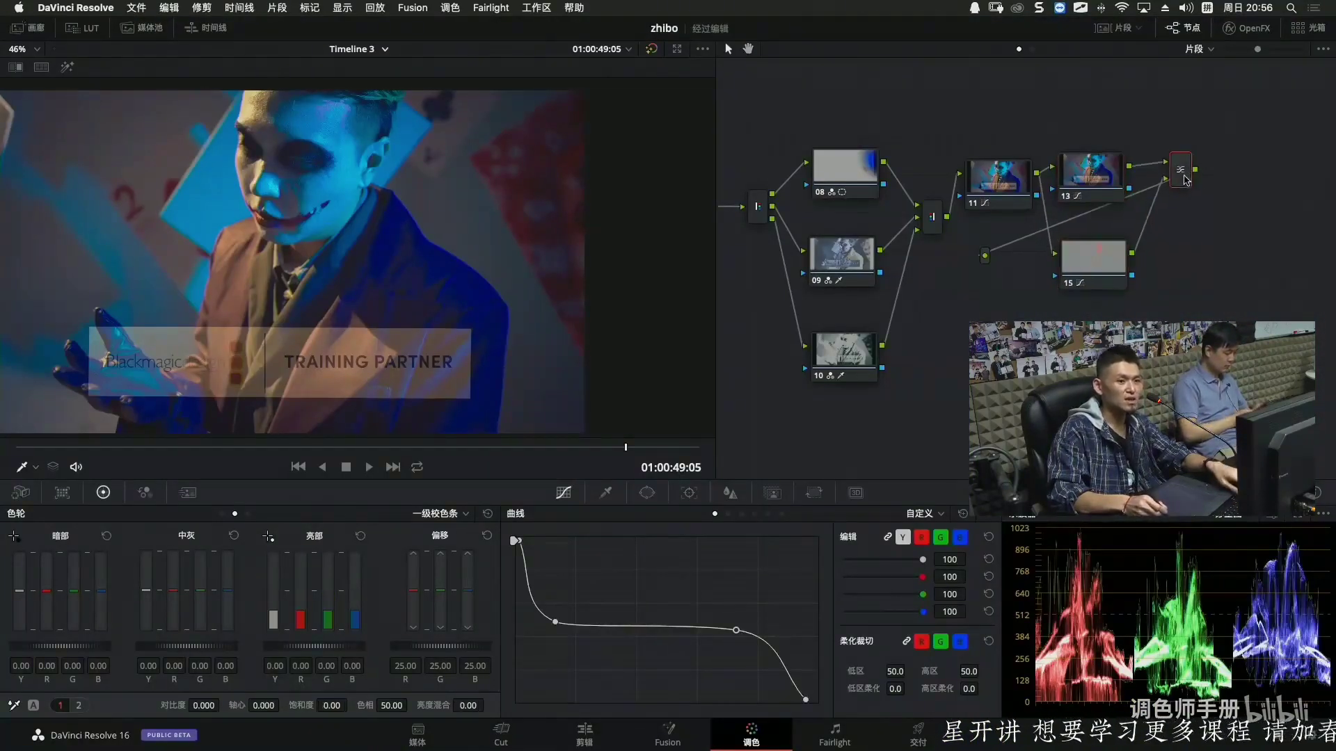
pyautogui.hotkey('alt', 's')
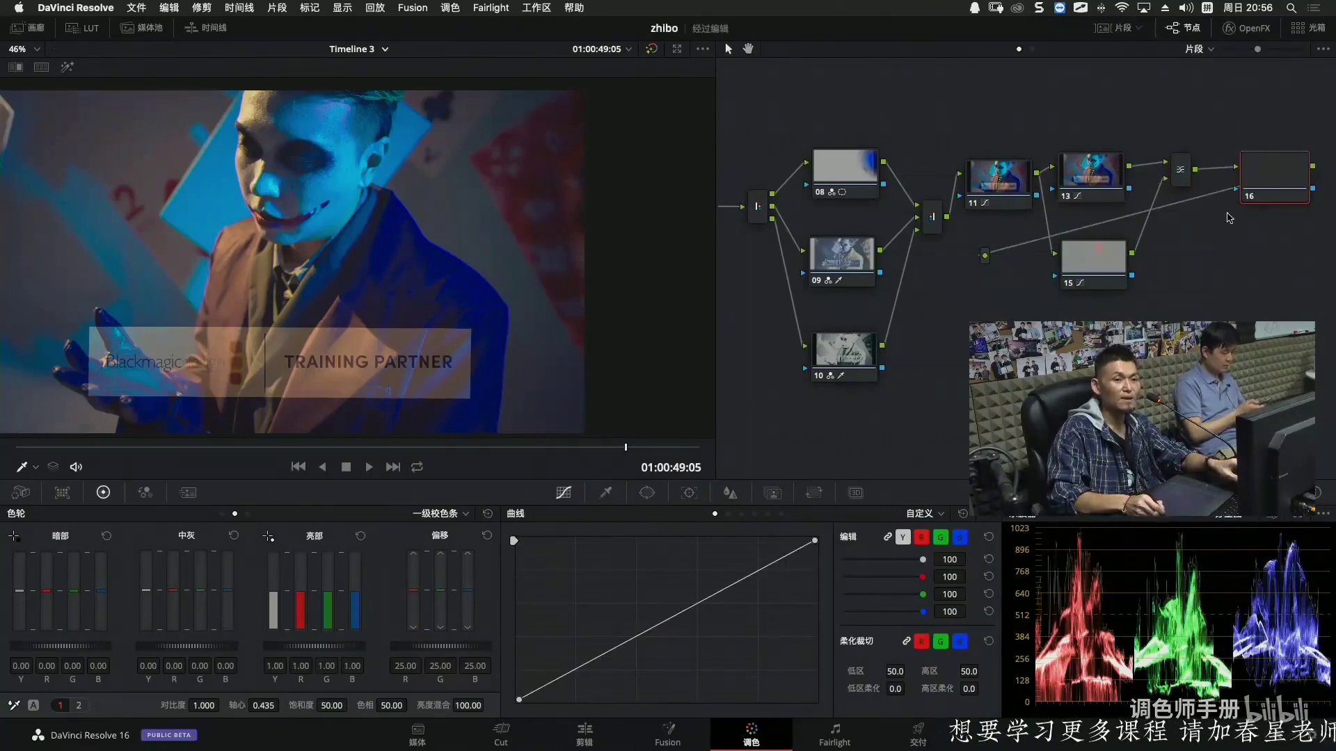
# Move node 16 beside node 13 after the mixer, shift node 18 lower, and select node 18.
pyautogui.moveTo(1277, 187); pyautogui.dragTo(1000, 376)
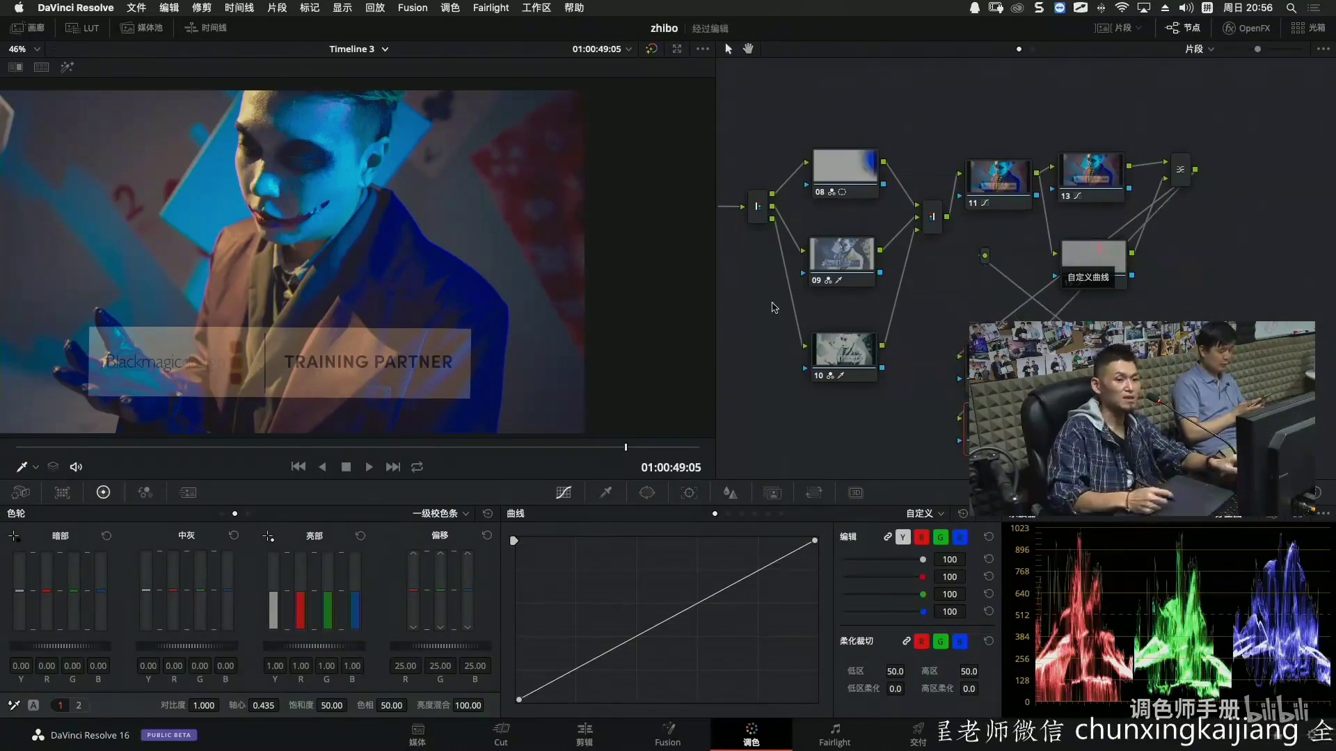
pyautogui.moveTo(995, 425); pyautogui.dragTo(939, 426)
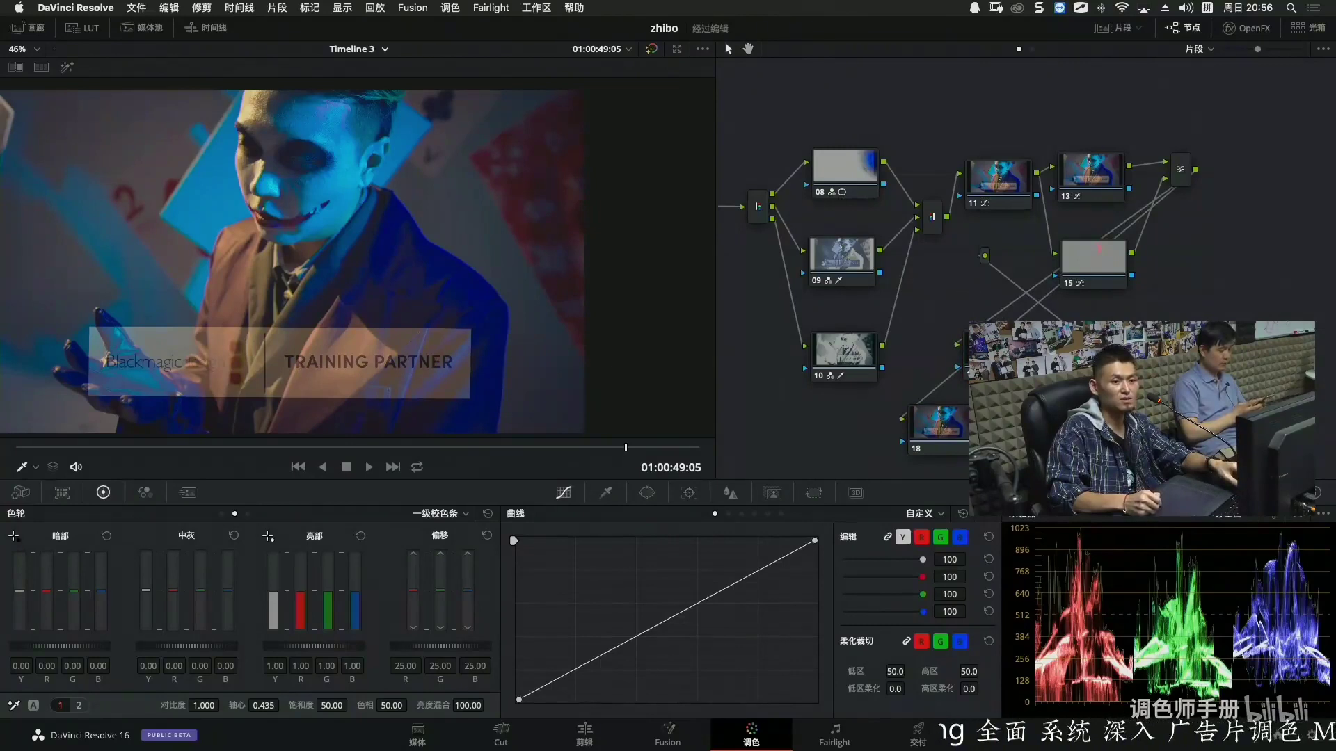
pyautogui.press('Delete')
pyautogui.hotkey('ctrl', 'z')
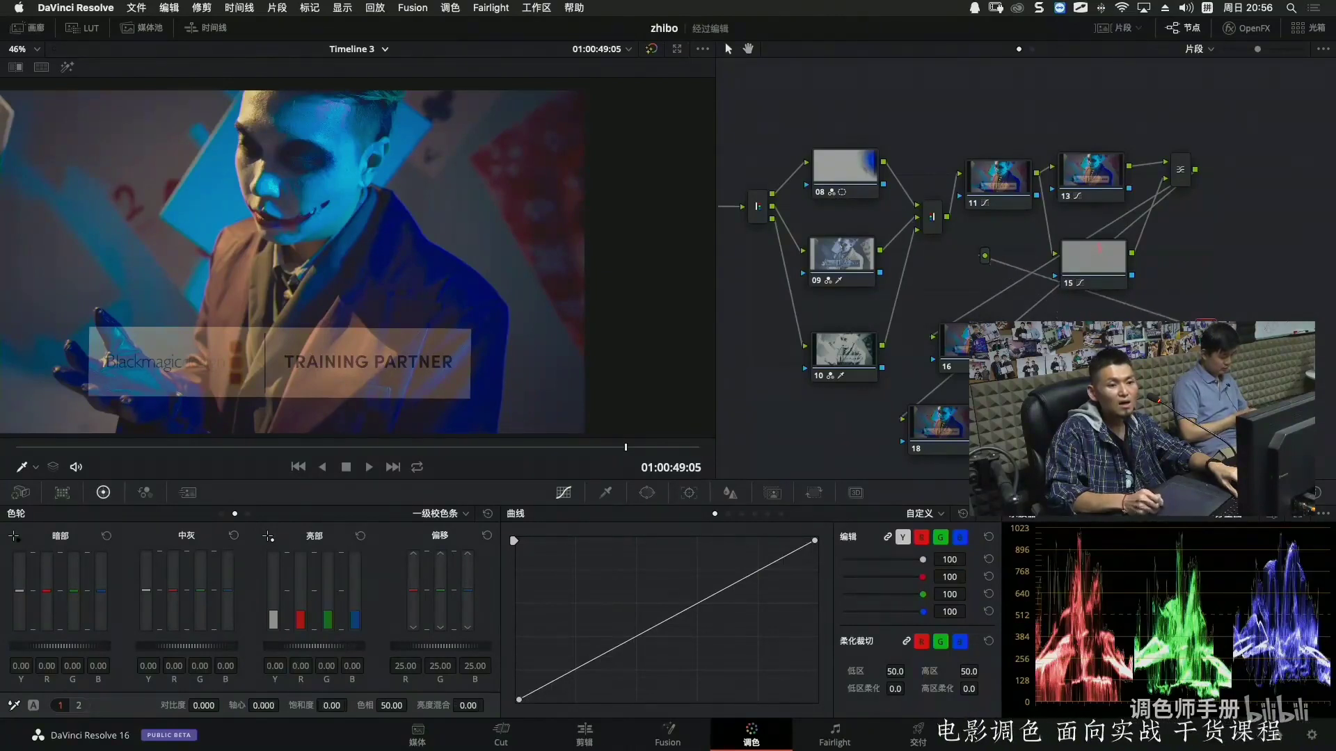
pyautogui.moveTo(953, 346); pyautogui.dragTo(1098, 327)
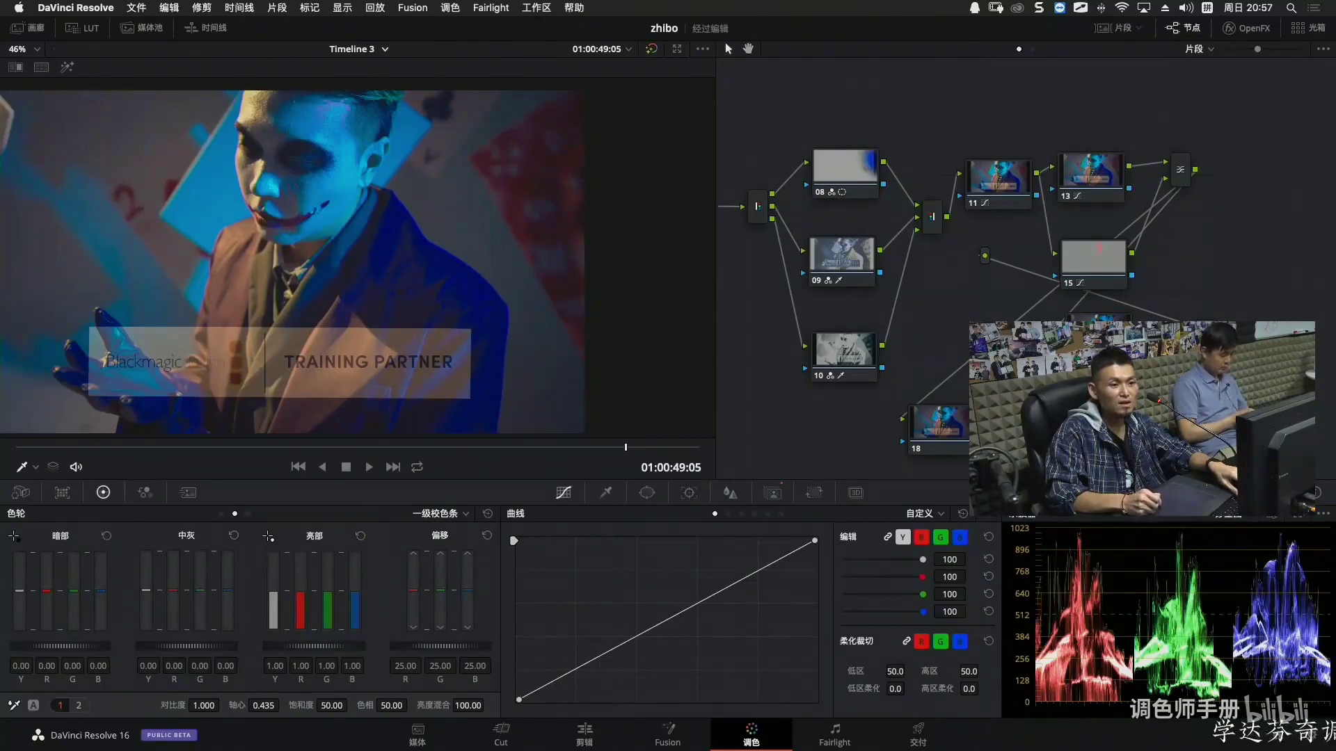
pyautogui.moveTo(1110, 334); pyautogui.dragTo(1252, 225)
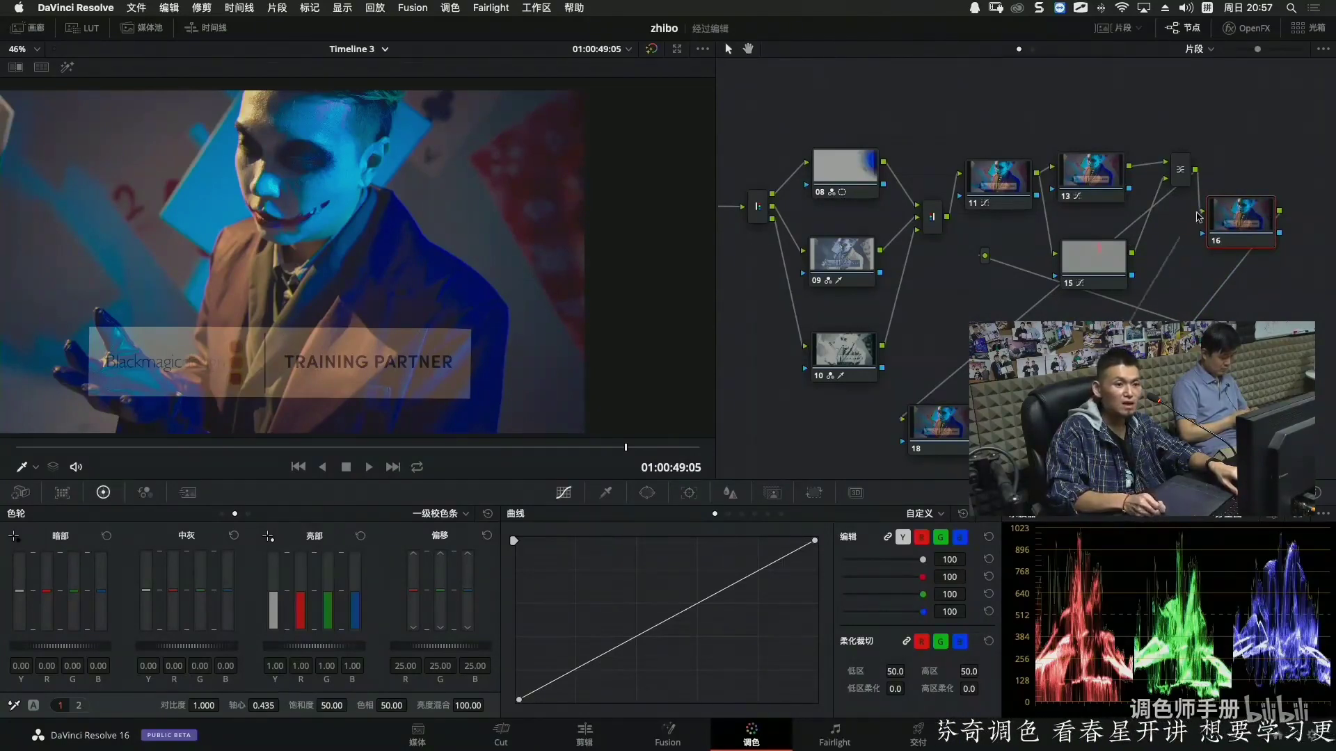
pyautogui.moveTo(955, 404); pyautogui.dragTo(993, 412)
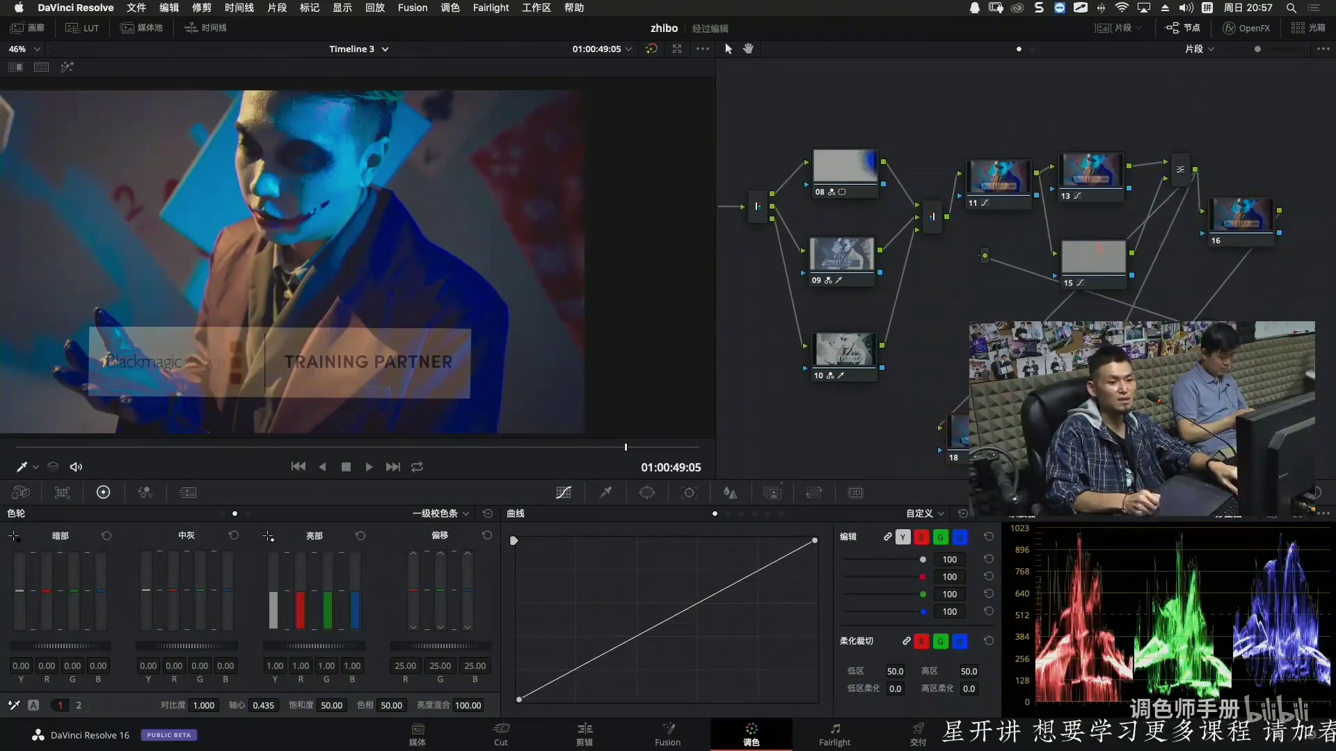
pyautogui.click(974, 431)
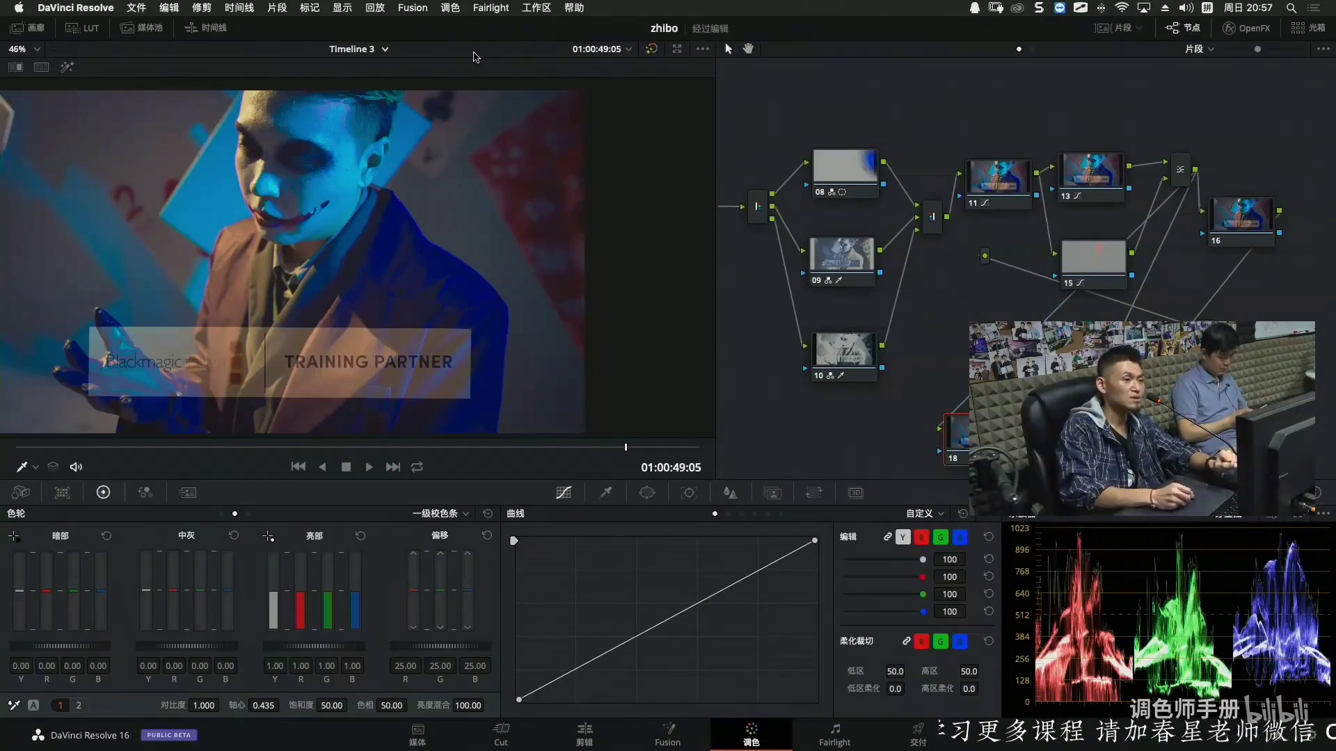
# Turn off the hue and saturation qualifiers and lower the luminance high limit.
pyautogui.click(451, 7)
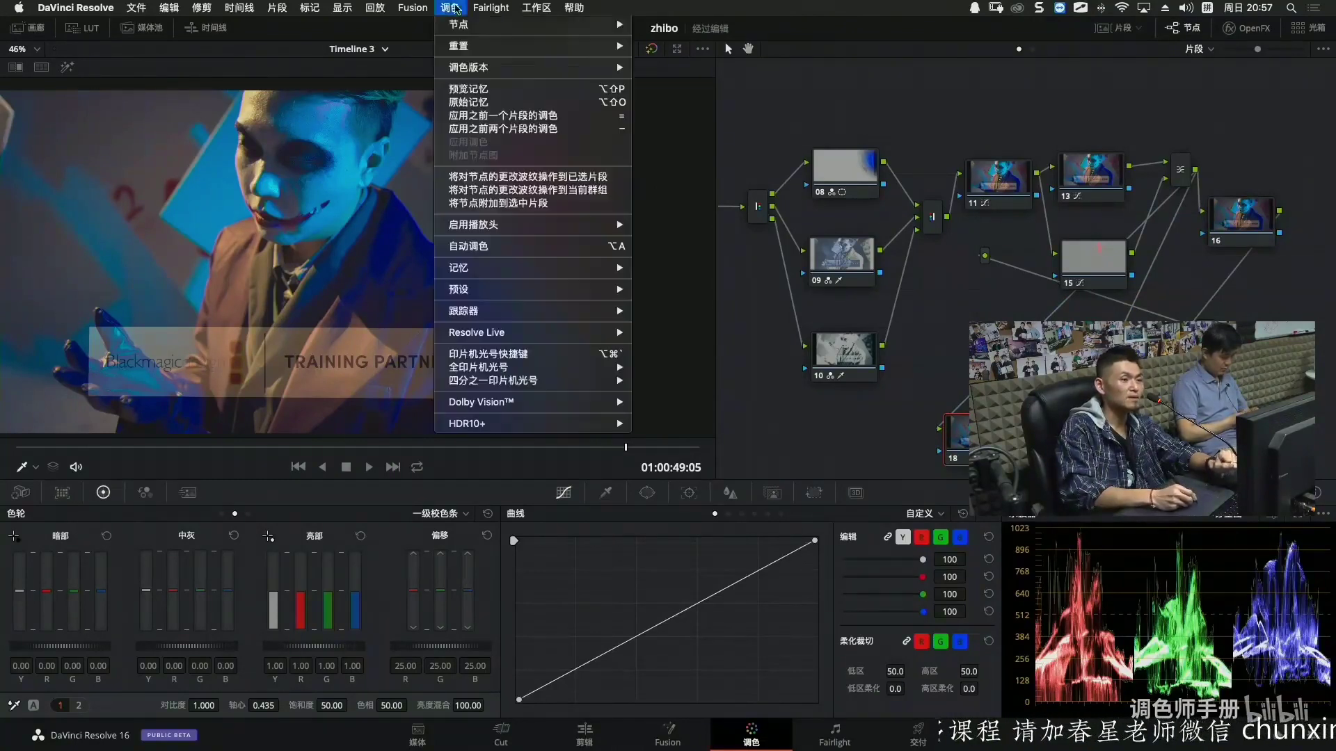
pyautogui.click(763, 115)
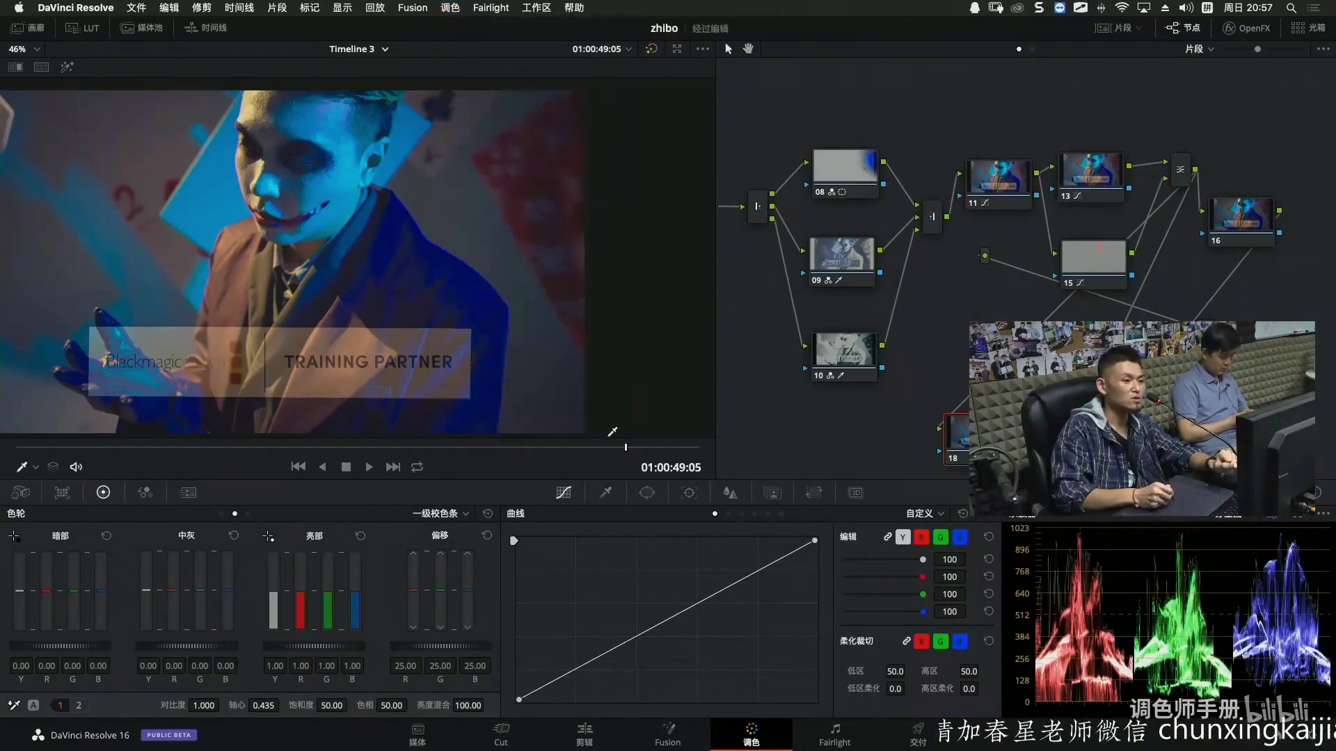
pyautogui.click(605, 493)
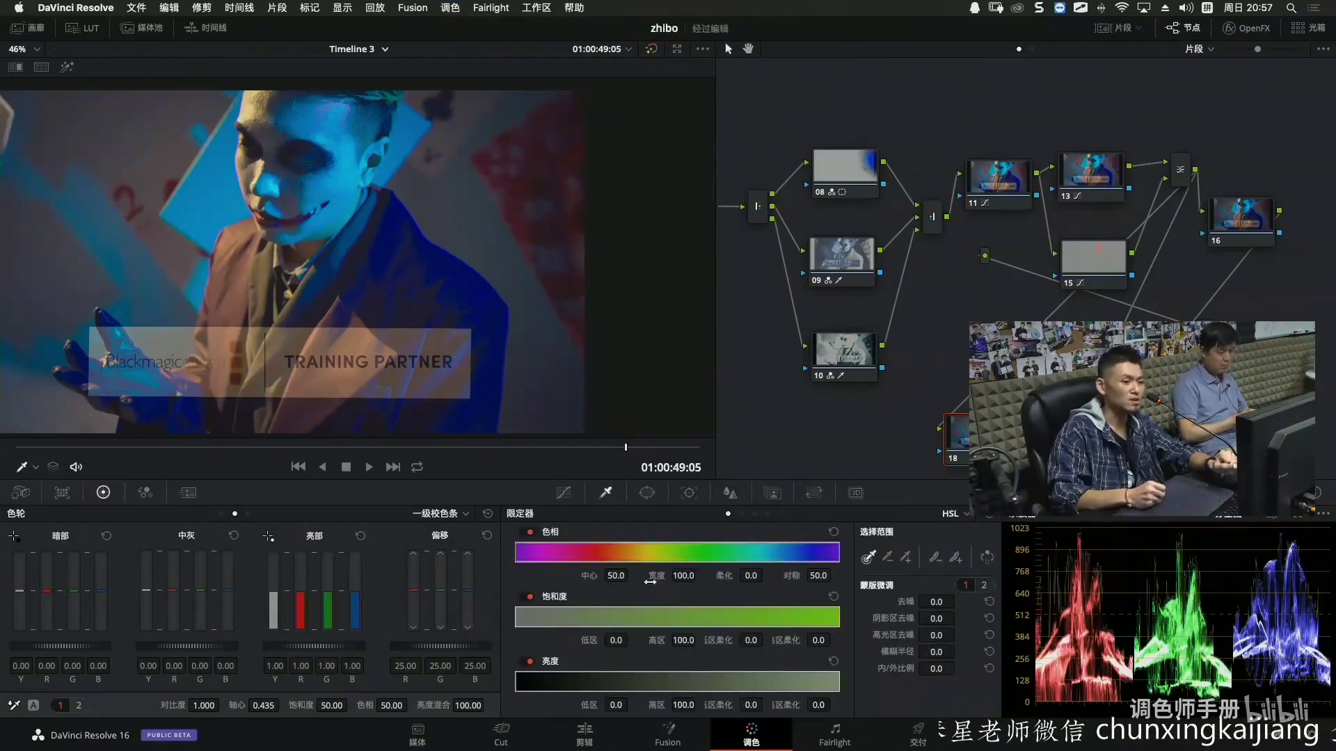
pyautogui.click(550, 532)
pyautogui.click(554, 593)
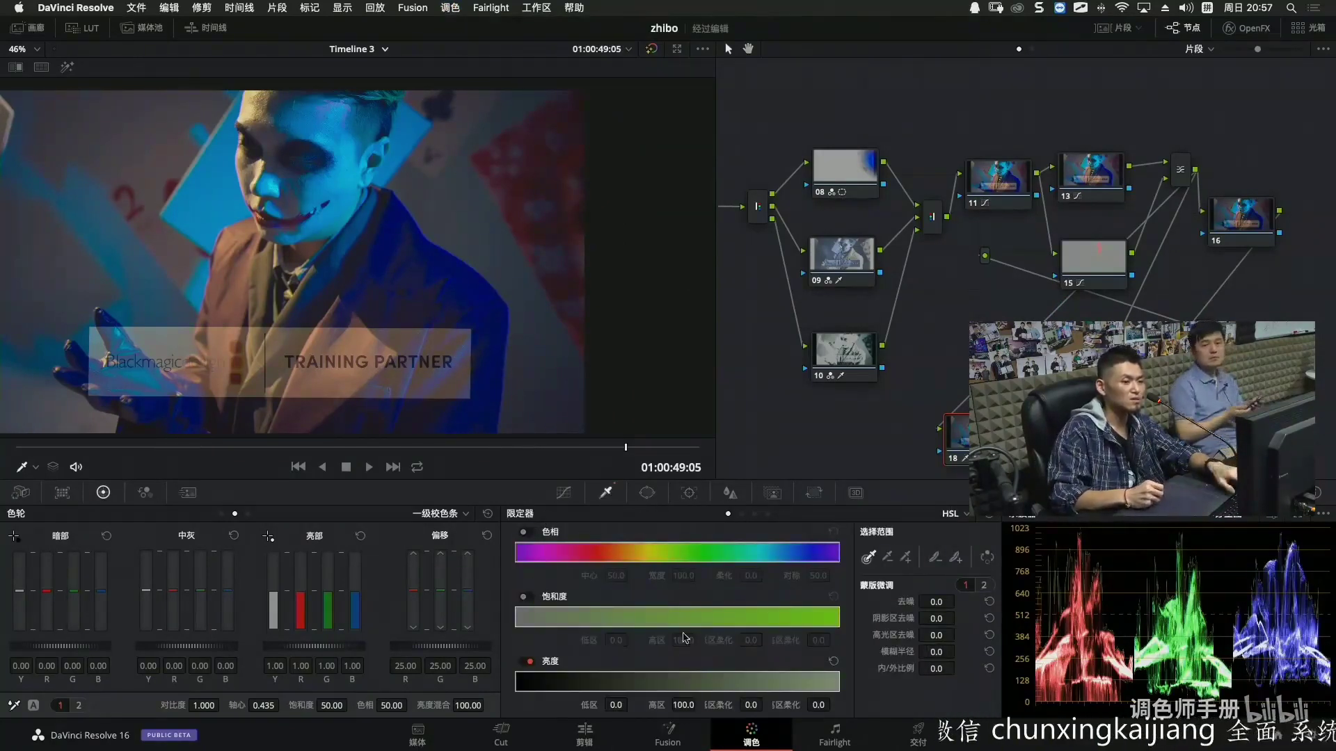
pyautogui.moveTo(704, 705)
pyautogui.mouseDown()
pyautogui.moveTo(679, 705)
pyautogui.moveTo(704, 705)
pyautogui.mouseUp()
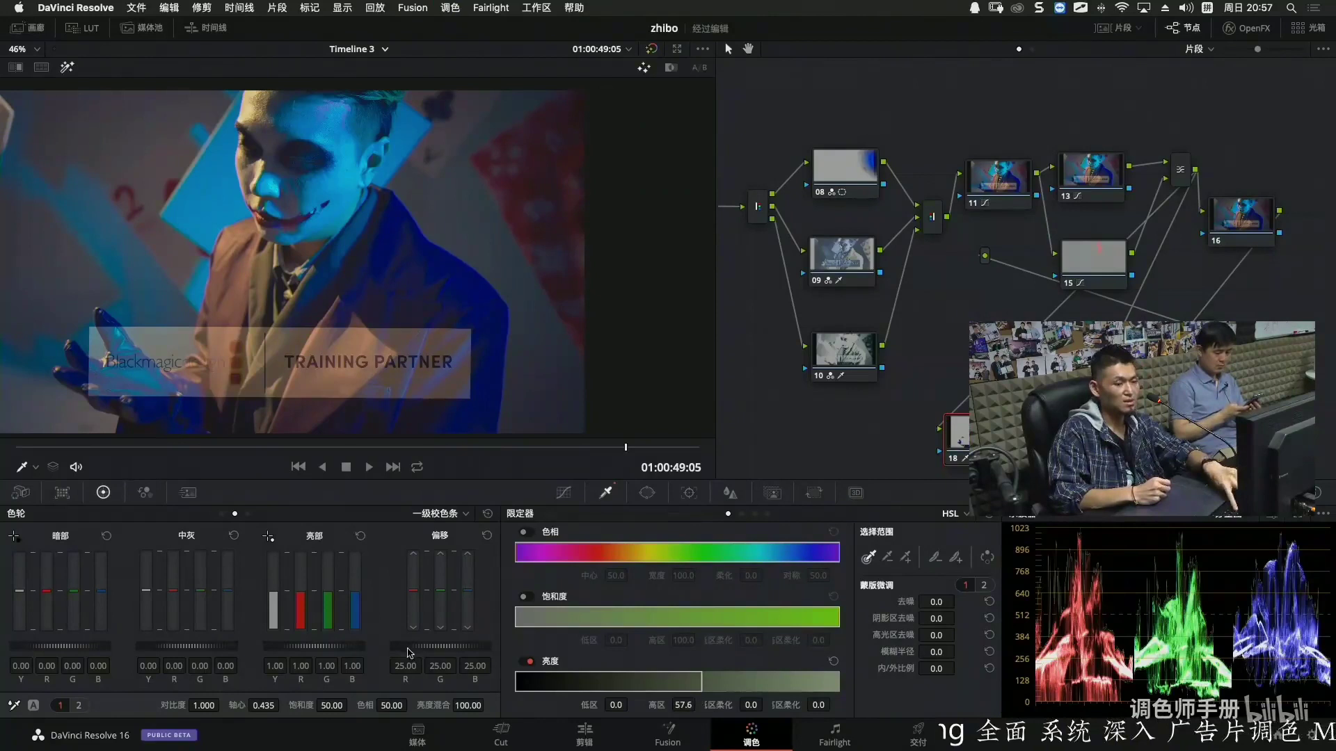
# Check the matte with luminance high 57.3 and soft 3.9, reset the qualifier, and open node 16's curves.
pyautogui.hotkey('shift', 'h')
pyautogui.moveTo(683, 705); pyautogui.dragTo(699, 705)
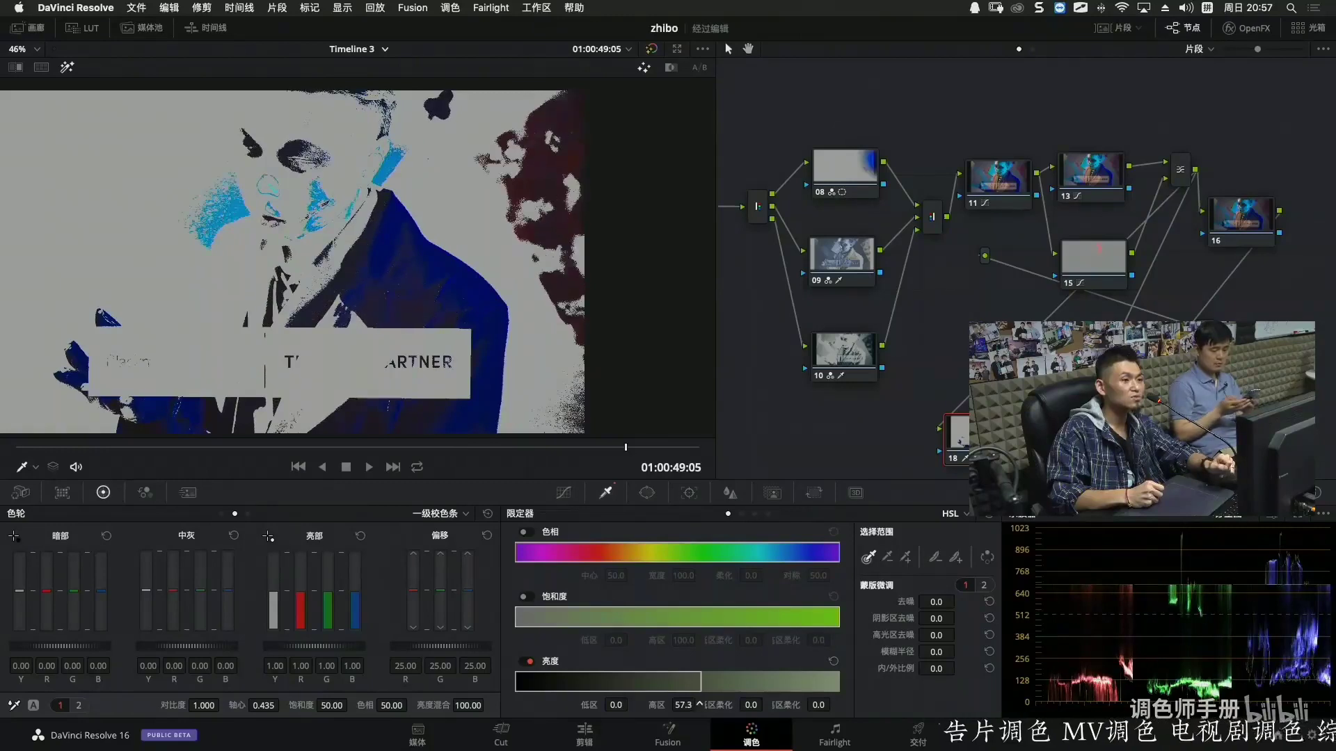
pyautogui.moveTo(818, 705); pyautogui.dragTo(846, 698)
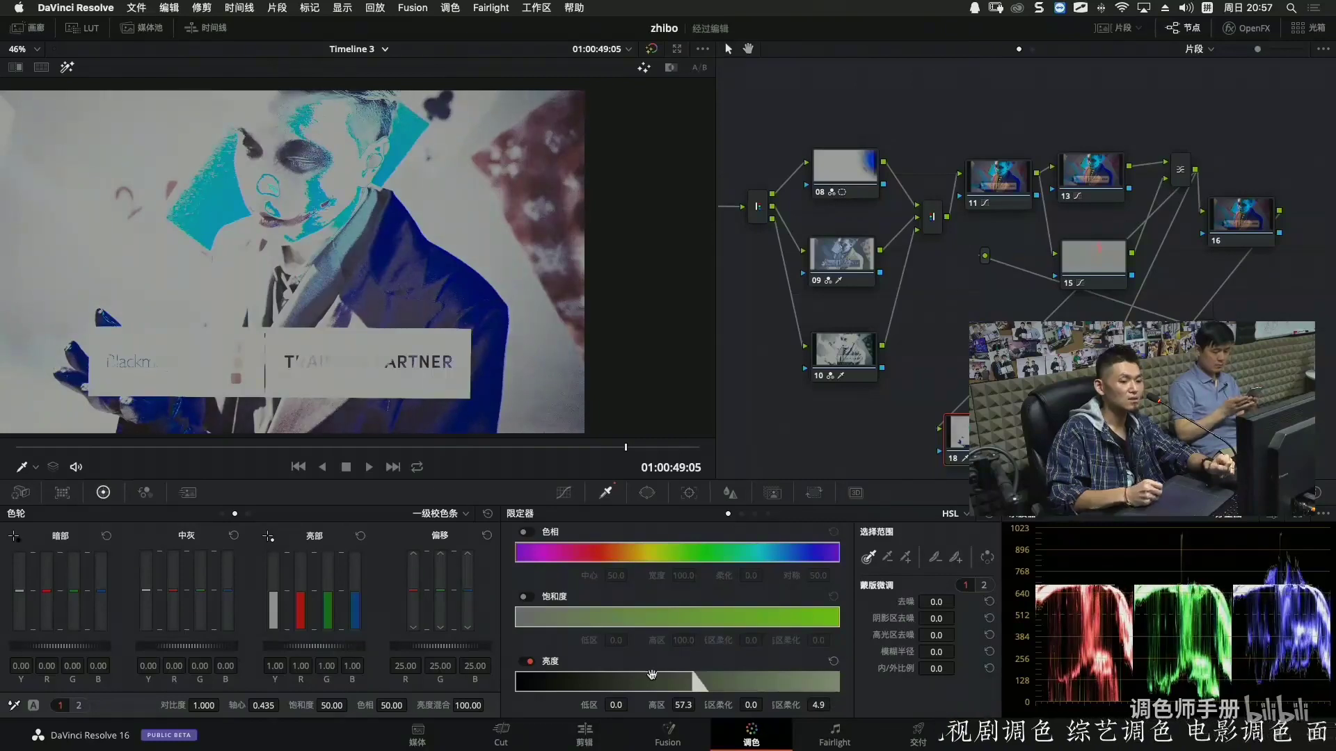
pyautogui.moveTo(699, 705); pyautogui.dragTo(700, 705)
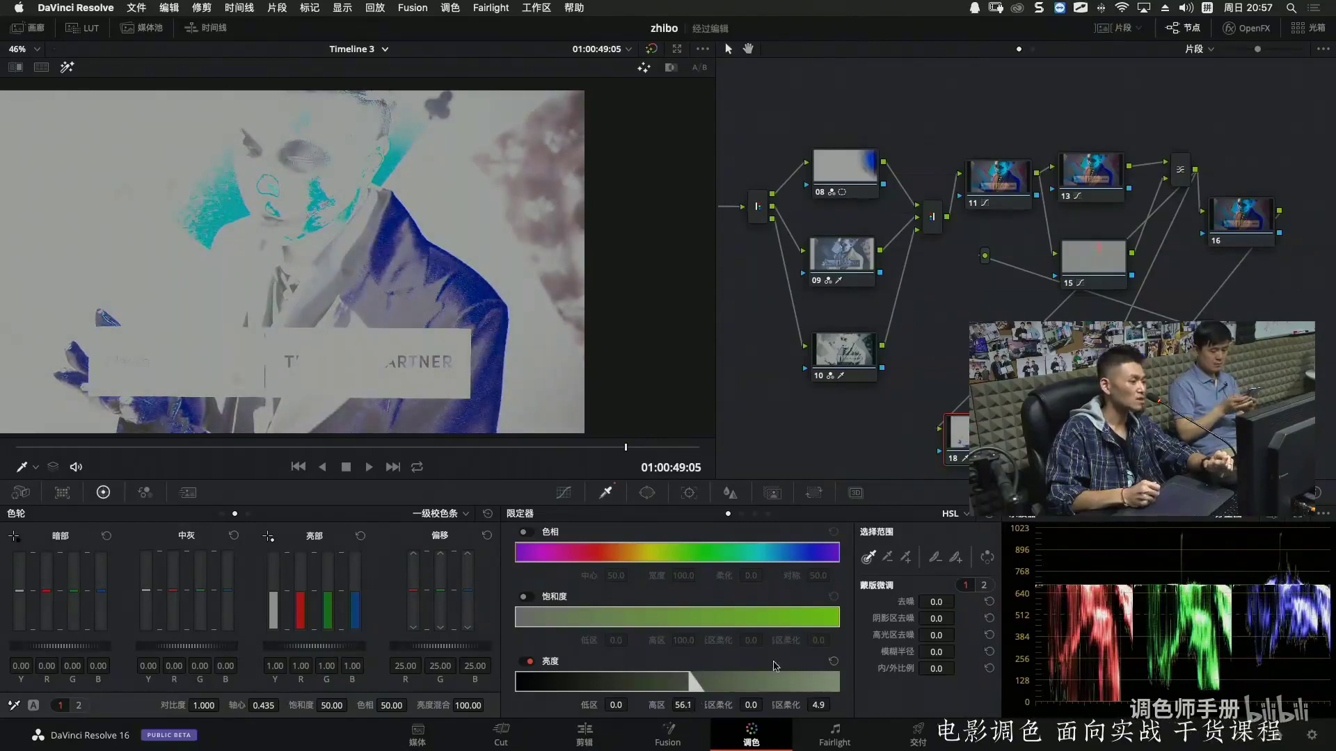
pyautogui.click(989, 514)
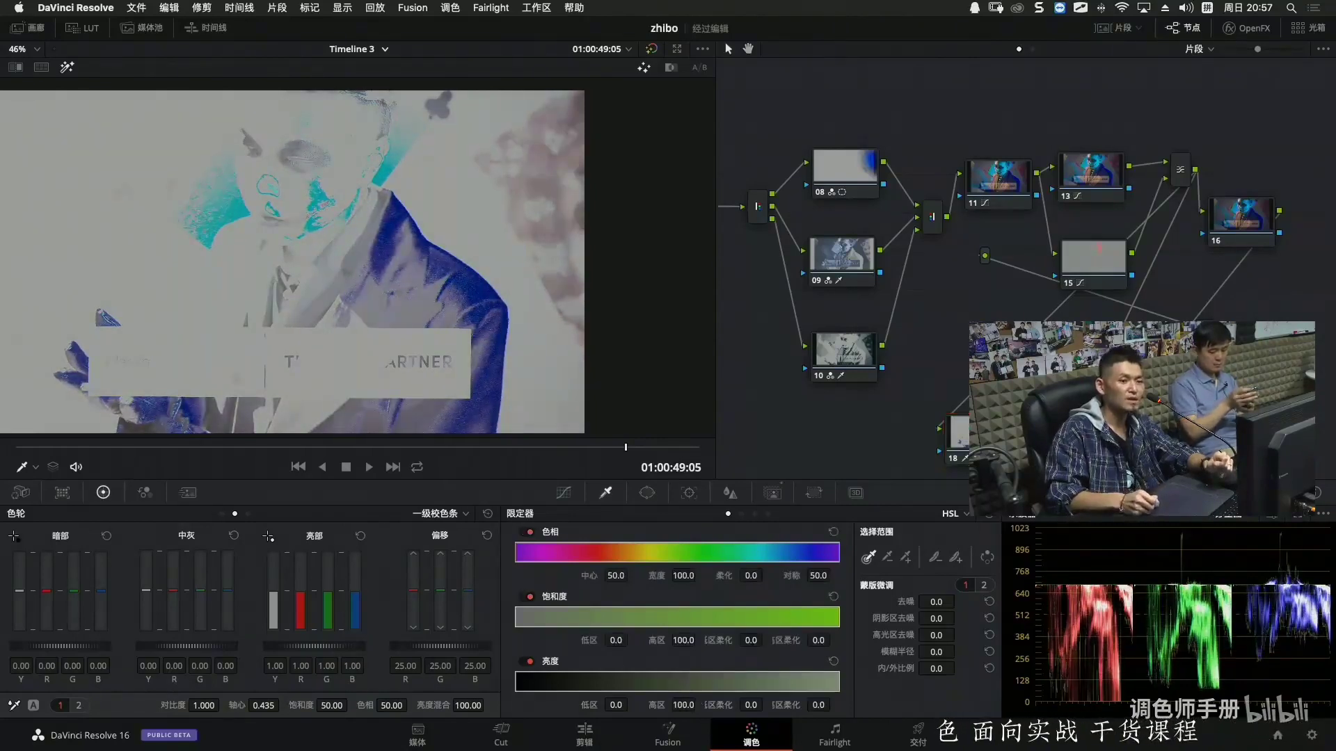
pyautogui.click(1238, 220)
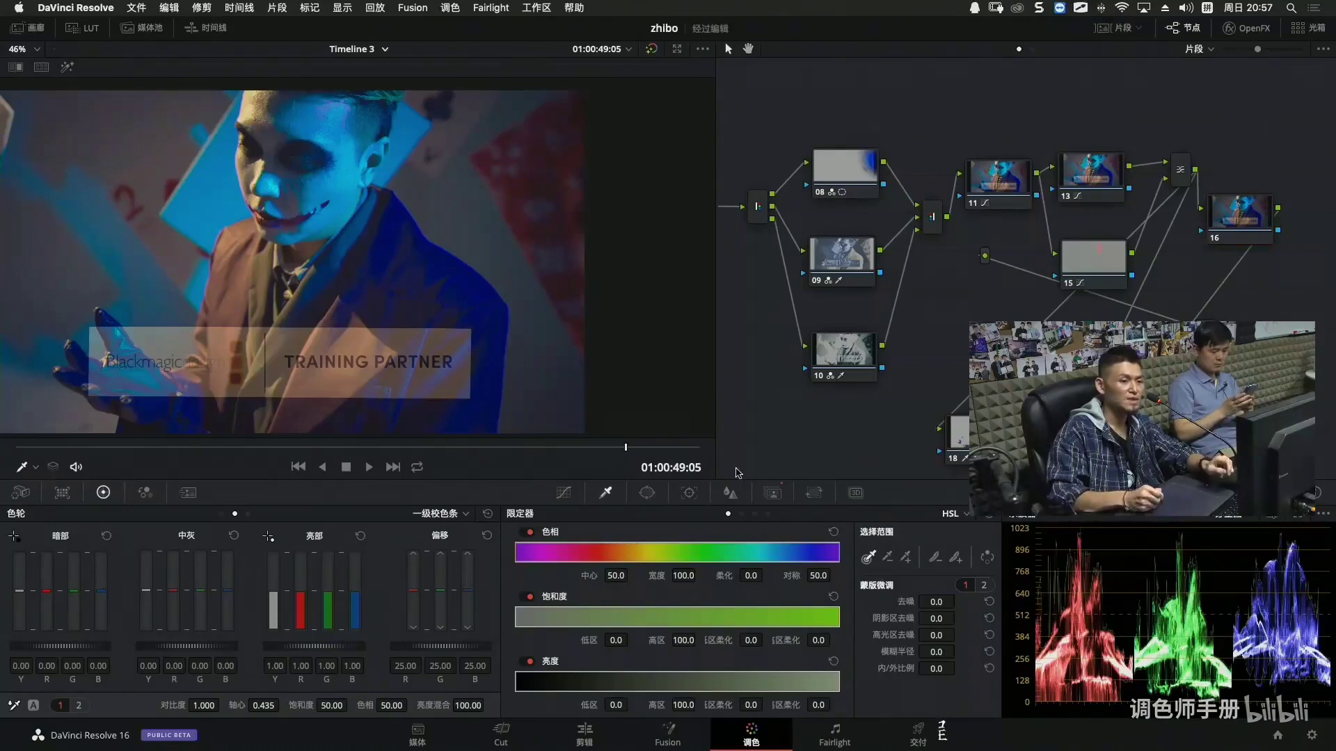
pyautogui.click(564, 492)
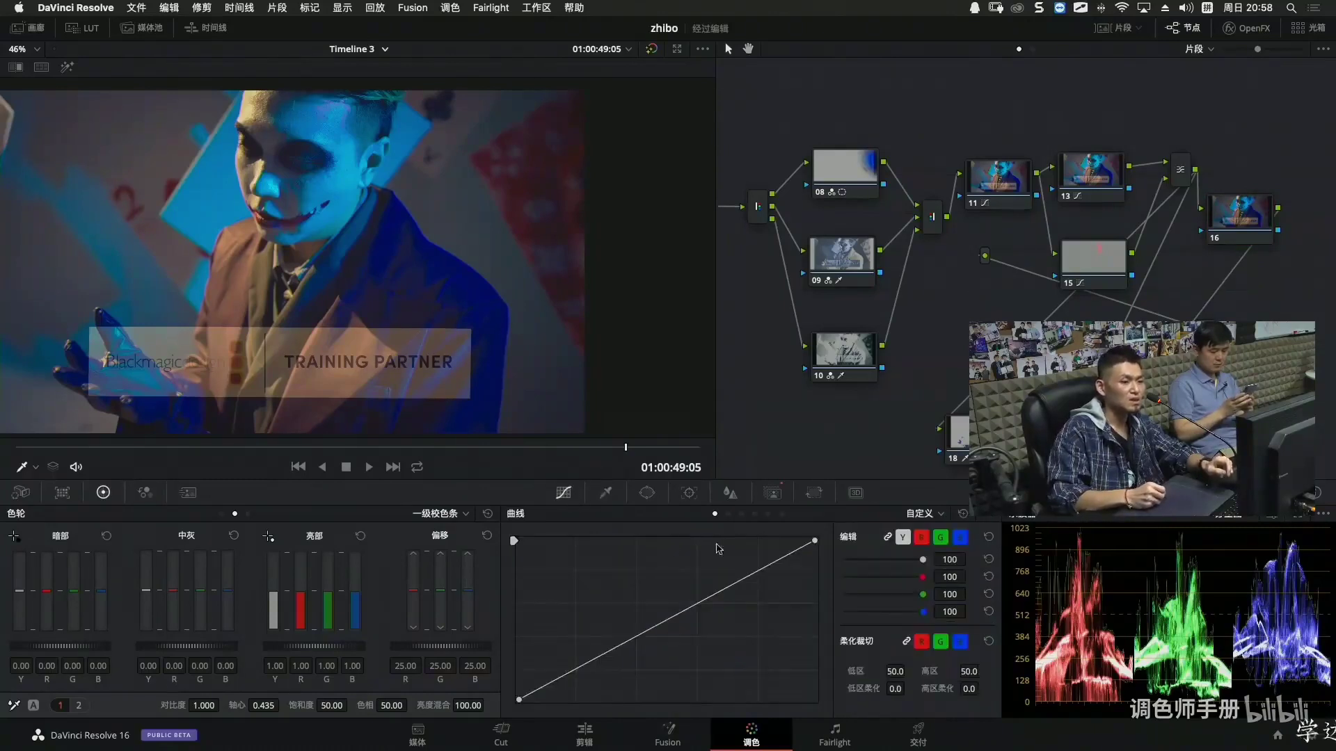
# On node 16's Lum vs Sat curve, add points at 0.25 and 0.75 and desaturate the darkest tones.
pyautogui.click(767, 513)
pyautogui.click(540, 706)
pyautogui.moveTo(516, 607); pyautogui.dragTo(510, 684)
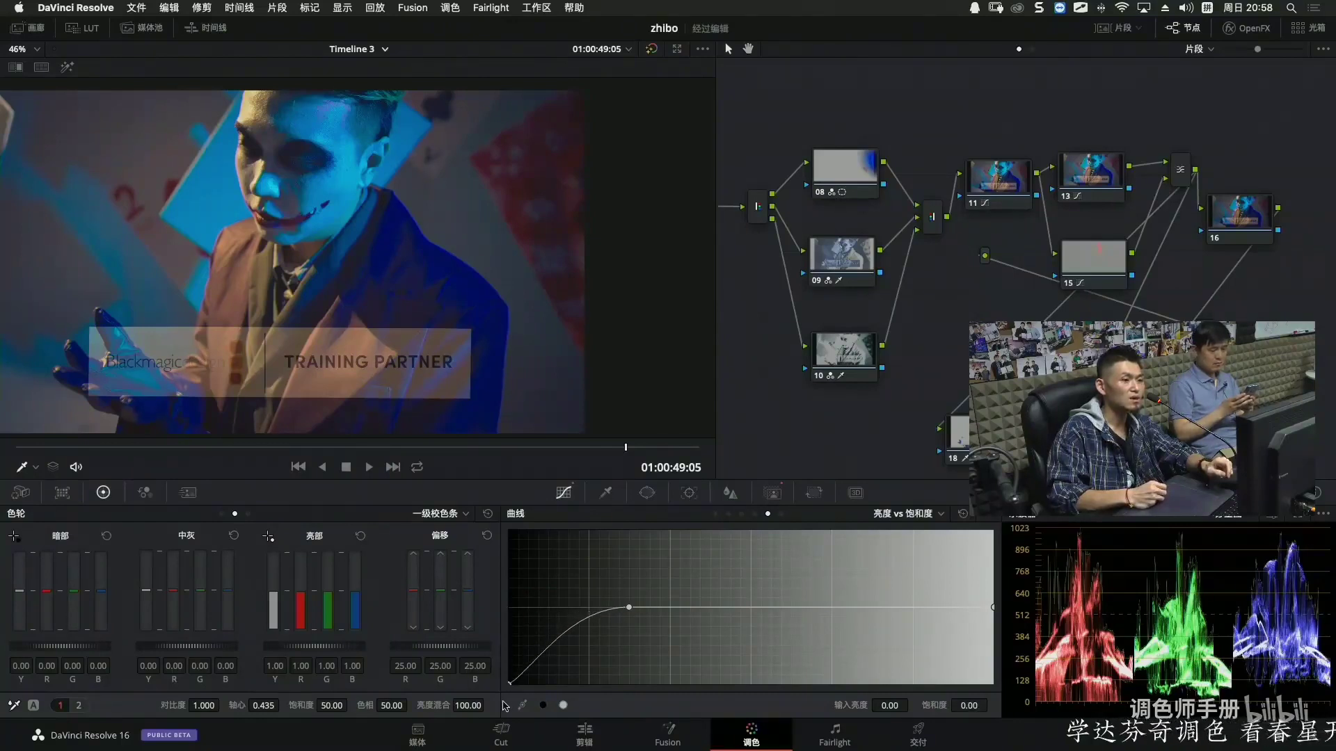
pyautogui.click(563, 705)
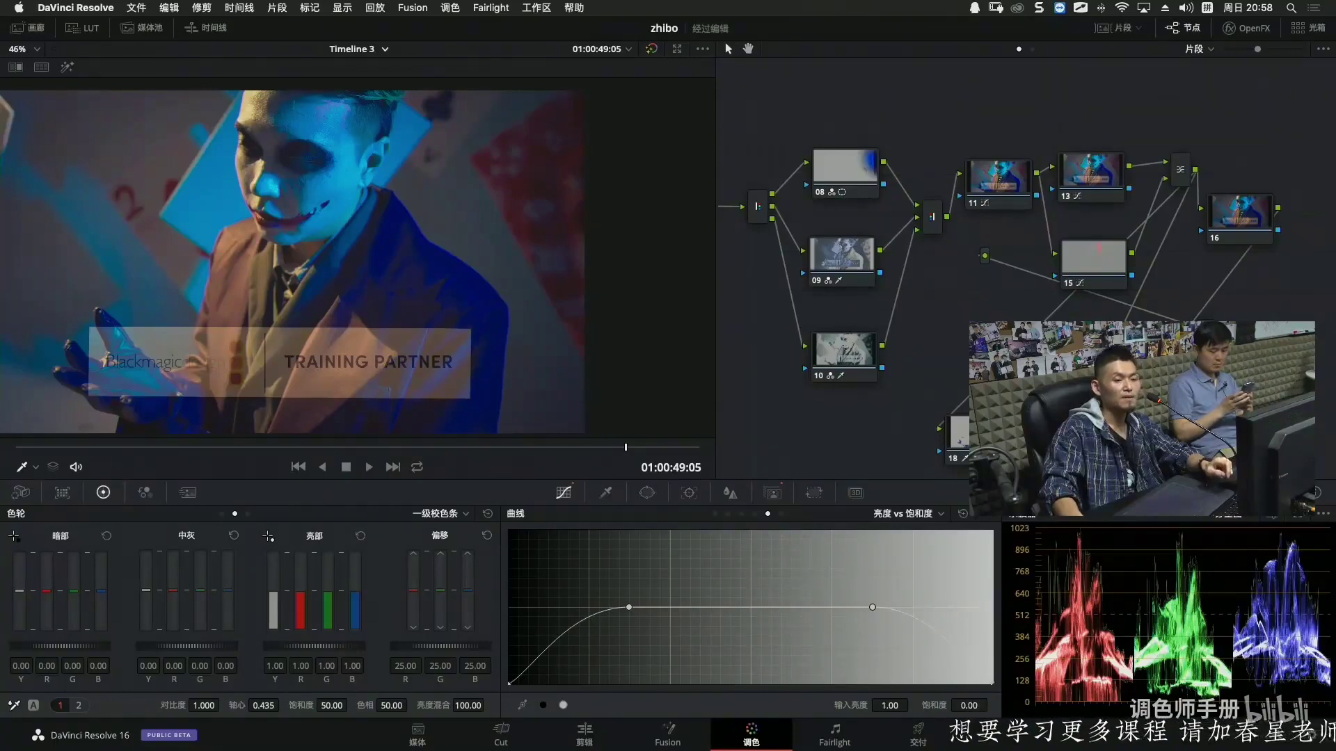
# Try adjustments on the Sat vs Sat curve, then reset it to flat at 1.00.
pyautogui.click(781, 514)
pyautogui.moveTo(718, 607); pyautogui.dragTo(720, 627)
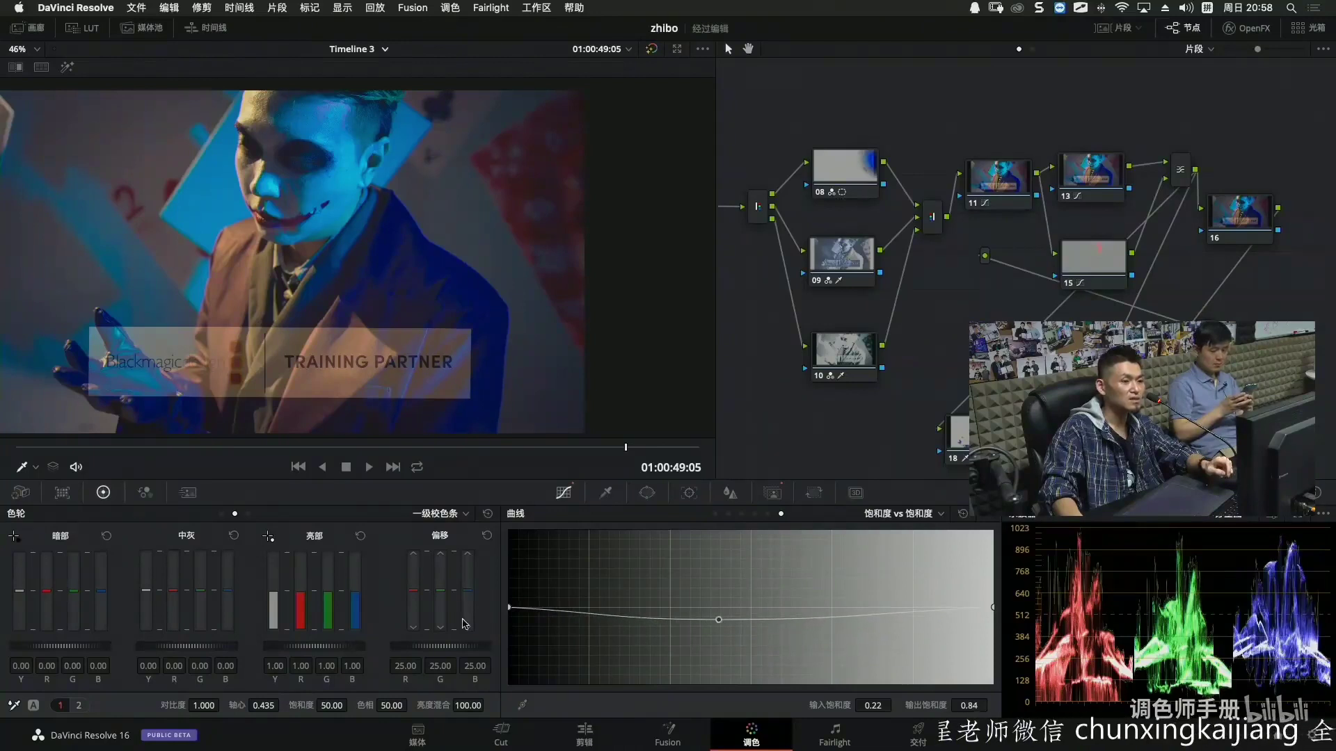
pyautogui.moveTo(512, 609)
pyautogui.mouseDown()
pyautogui.moveTo(515, 657)
pyautogui.moveTo(519, 615)
pyautogui.mouseUp()
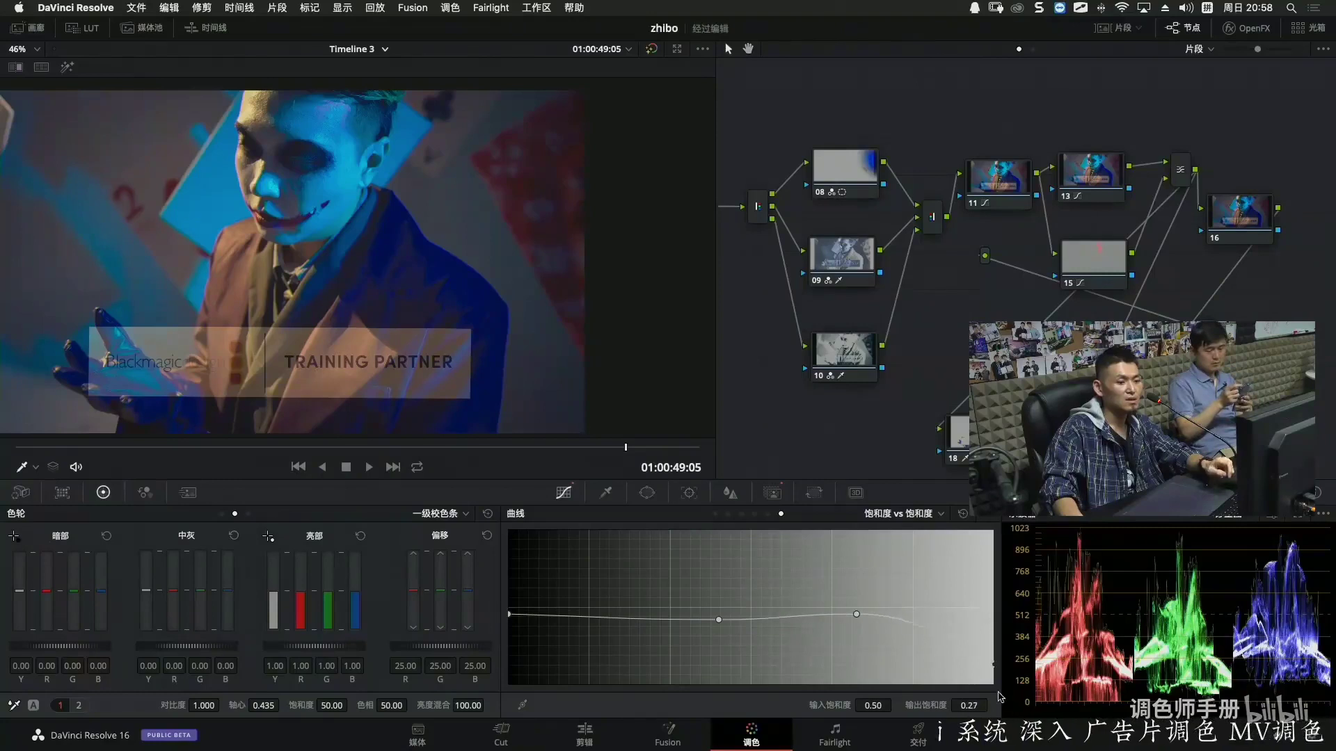
pyautogui.moveTo(856, 616); pyautogui.dragTo(854, 630)
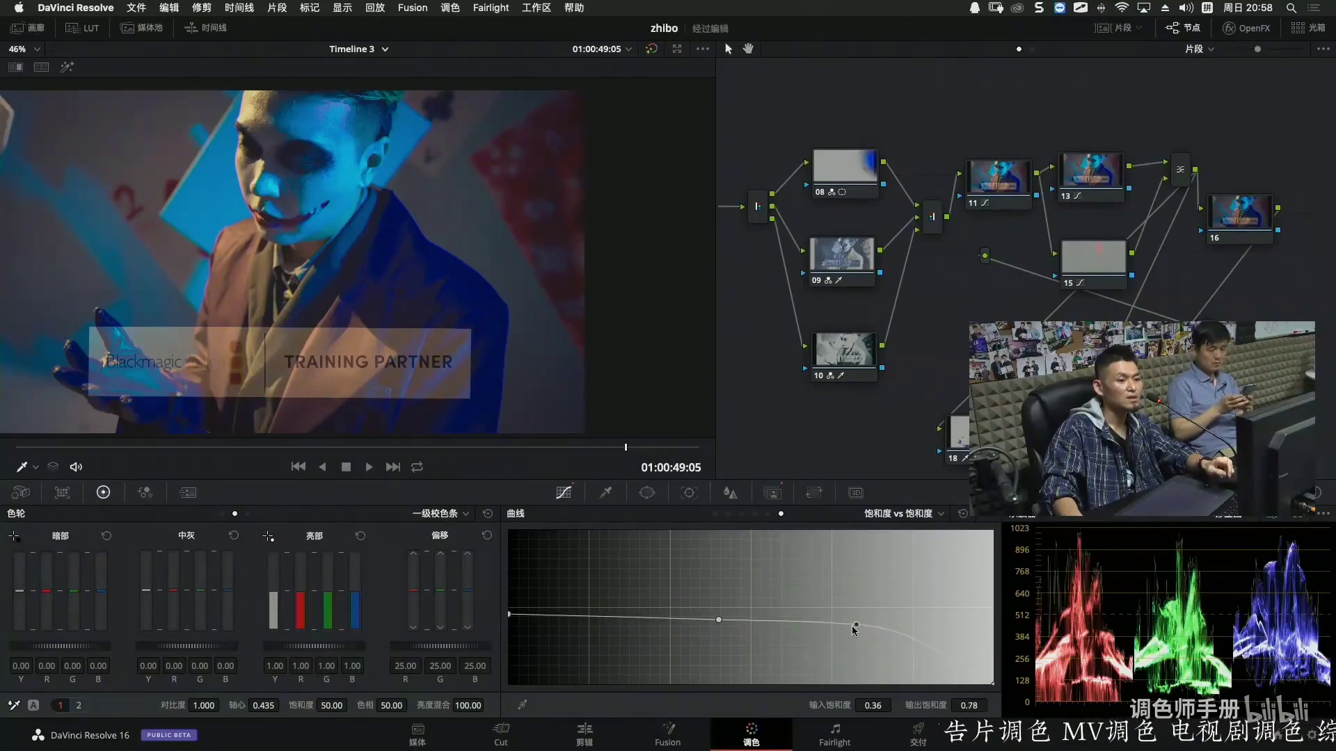
pyautogui.moveTo(718, 618); pyautogui.dragTo(665, 615)
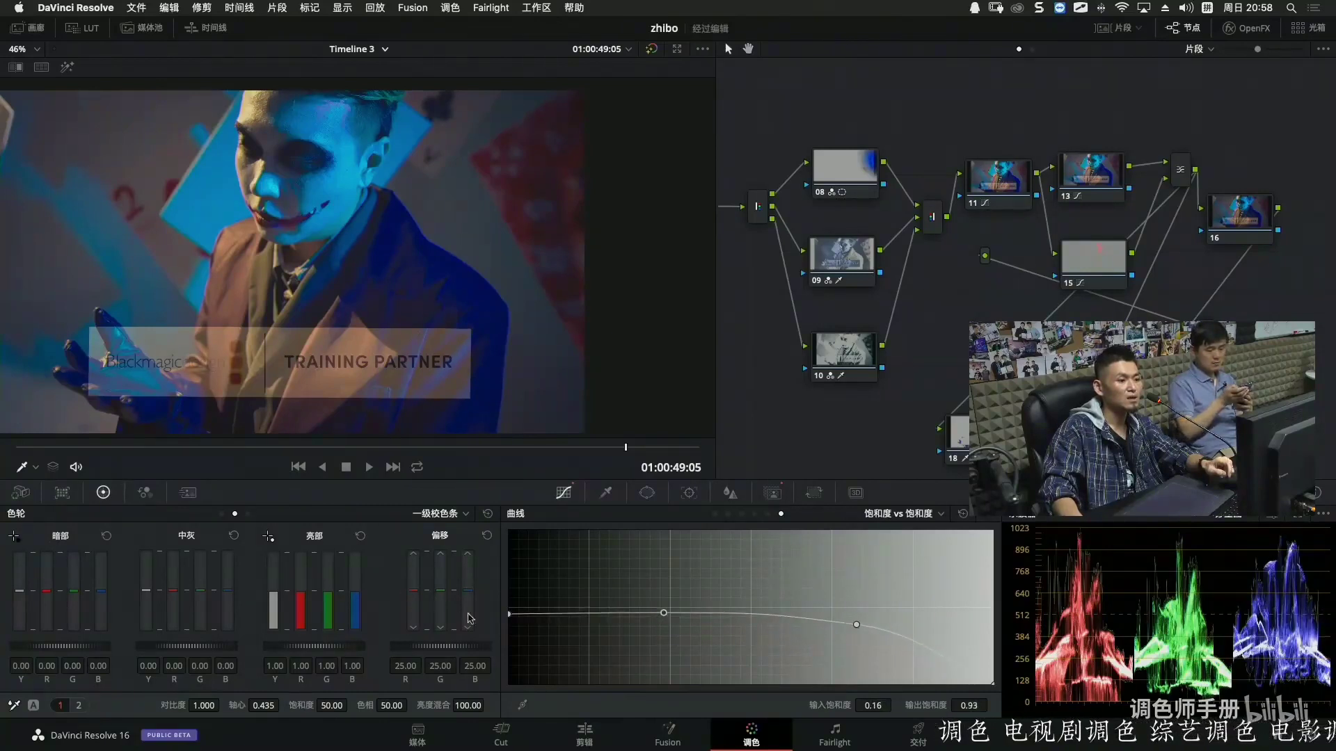
pyautogui.moveTo(510, 615)
pyautogui.mouseDown()
pyautogui.moveTo(510, 664)
pyautogui.moveTo(510, 635)
pyautogui.mouseUp()
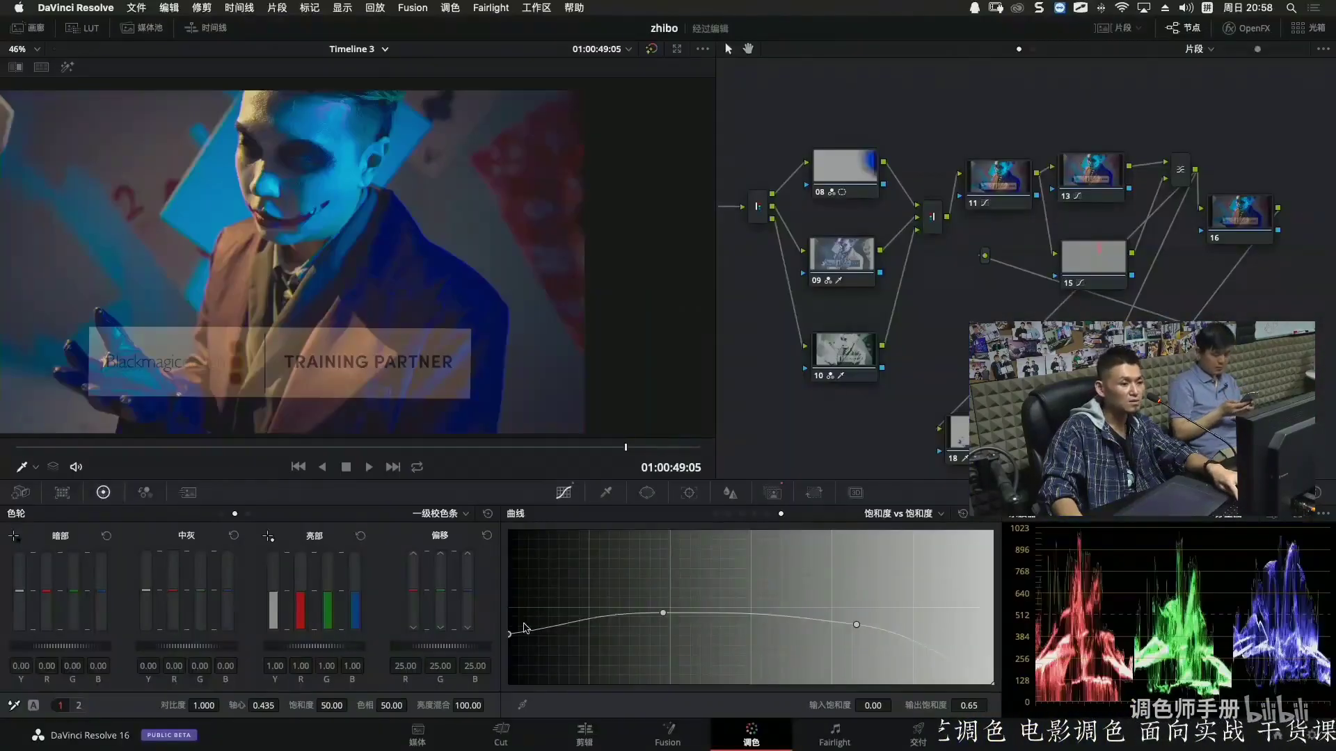
pyautogui.moveTo(513, 626); pyautogui.dragTo(513, 614)
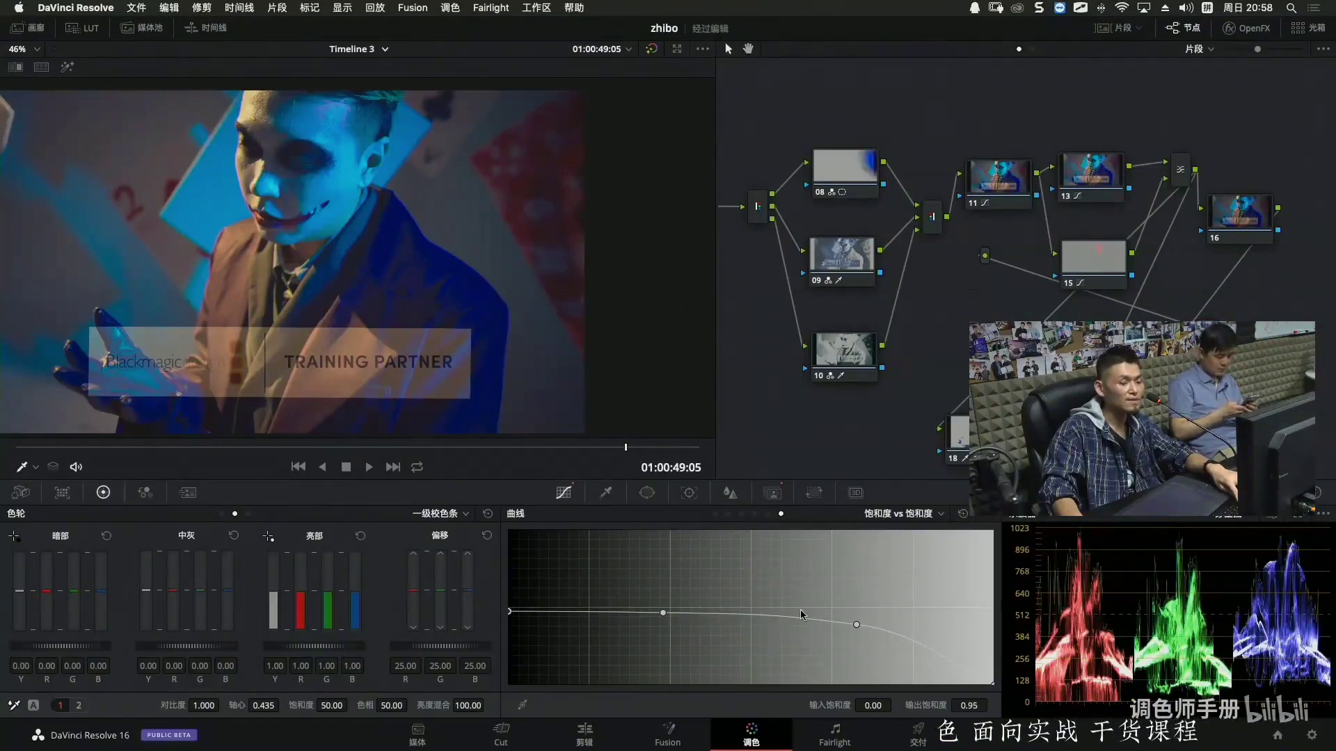
pyautogui.moveTo(662, 614); pyautogui.dragTo(664, 609)
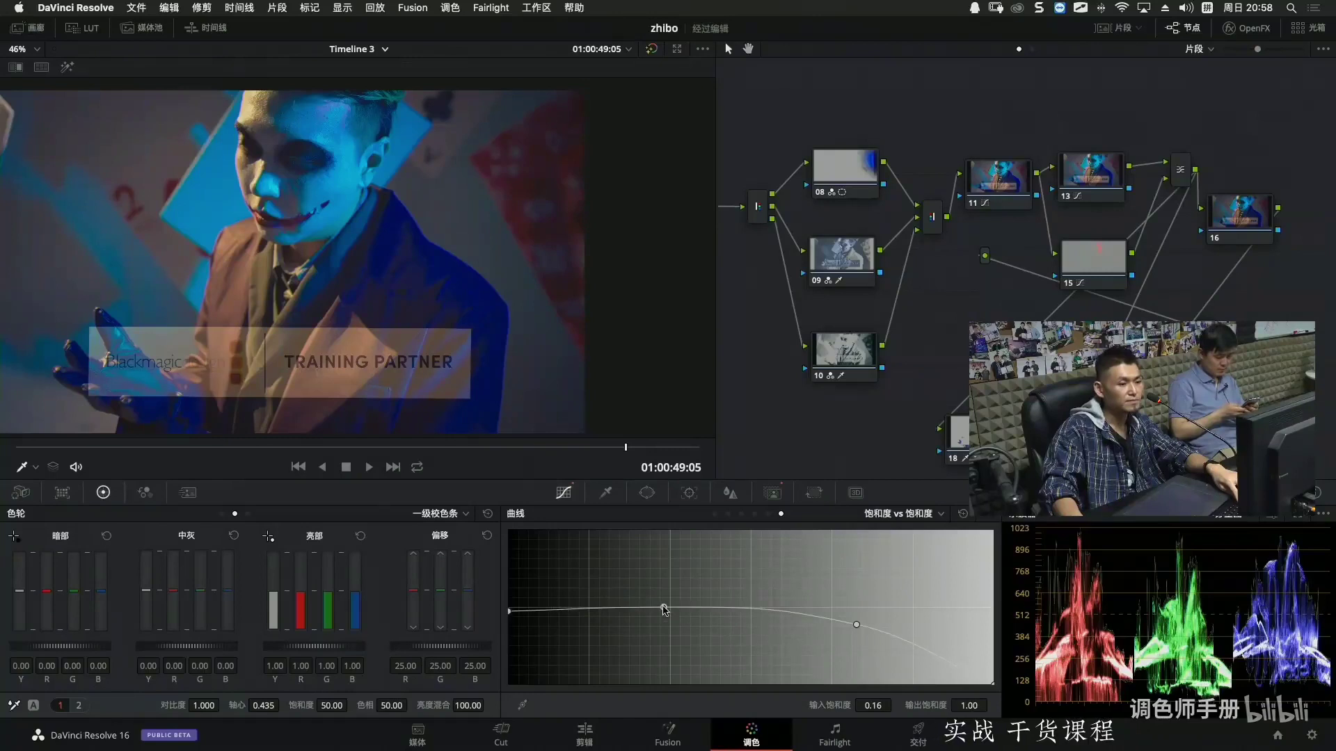
pyautogui.click(1241, 215)
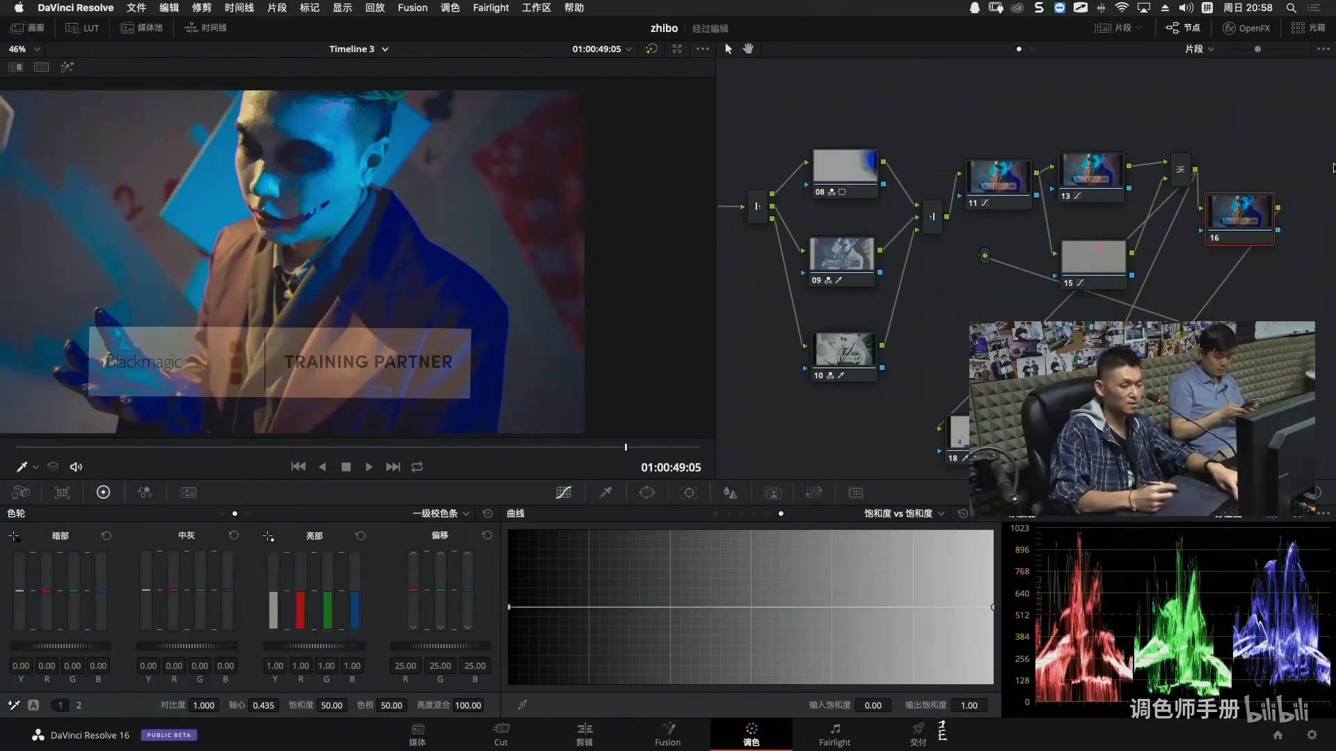
# Set node 16's gain to red 1.01, green 0.99 and blue 0.93 after a full-screen preview.
pyautogui.press('super+f')
pyautogui.press('super+f')
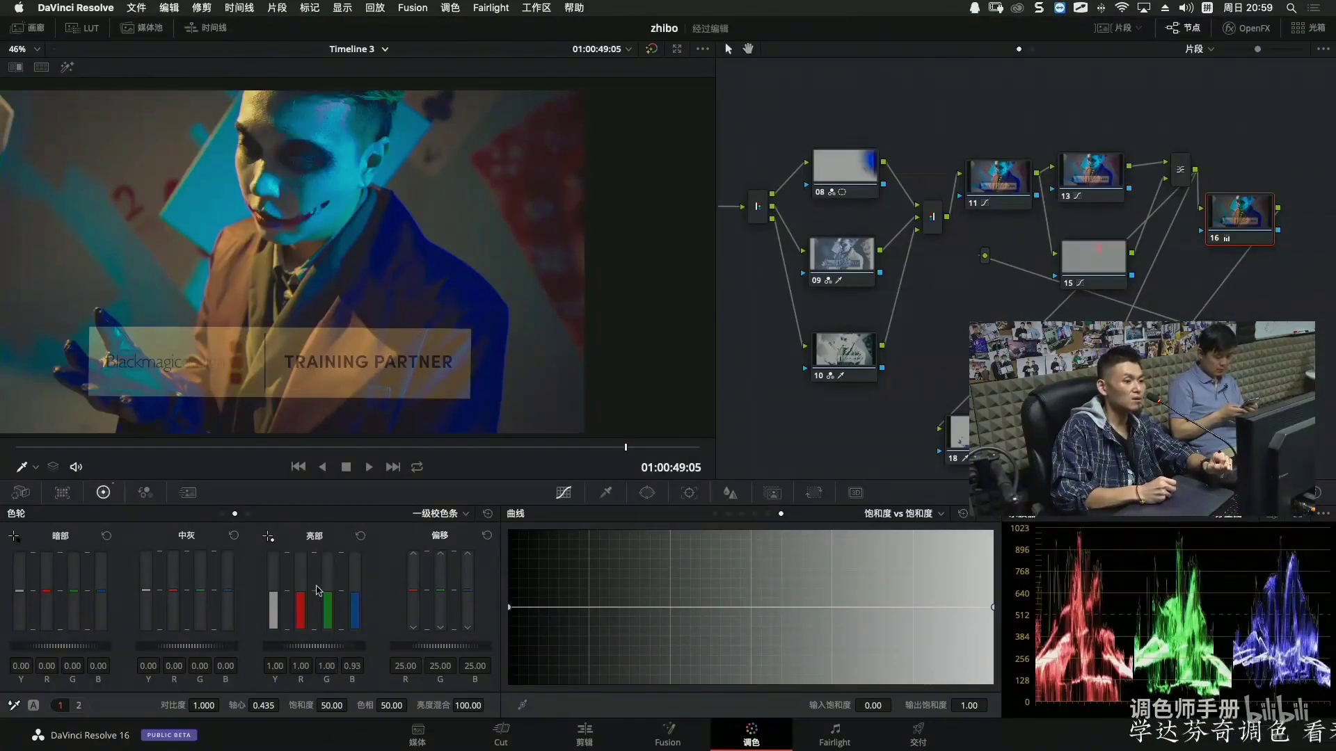
pyautogui.moveTo(302, 600); pyautogui.dragTo(325, 600)
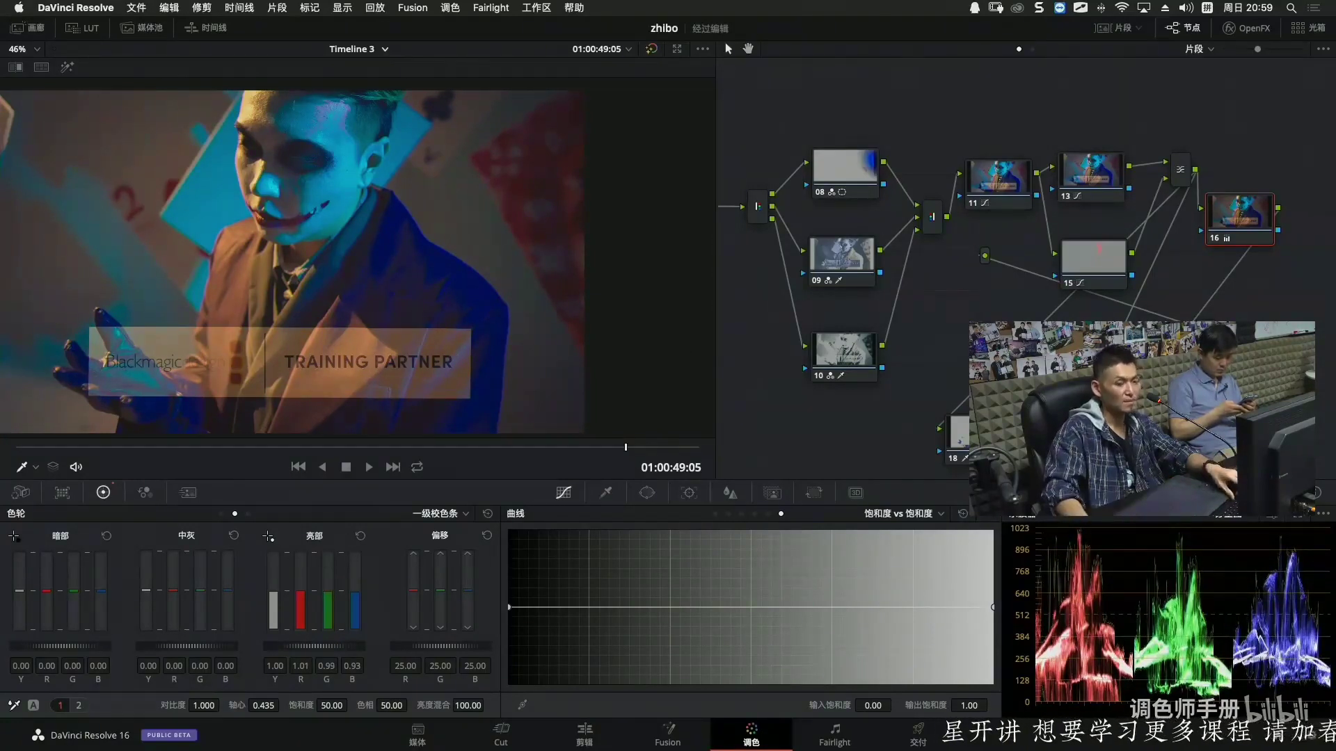
pyautogui.hscroll(10, 1075, 184)
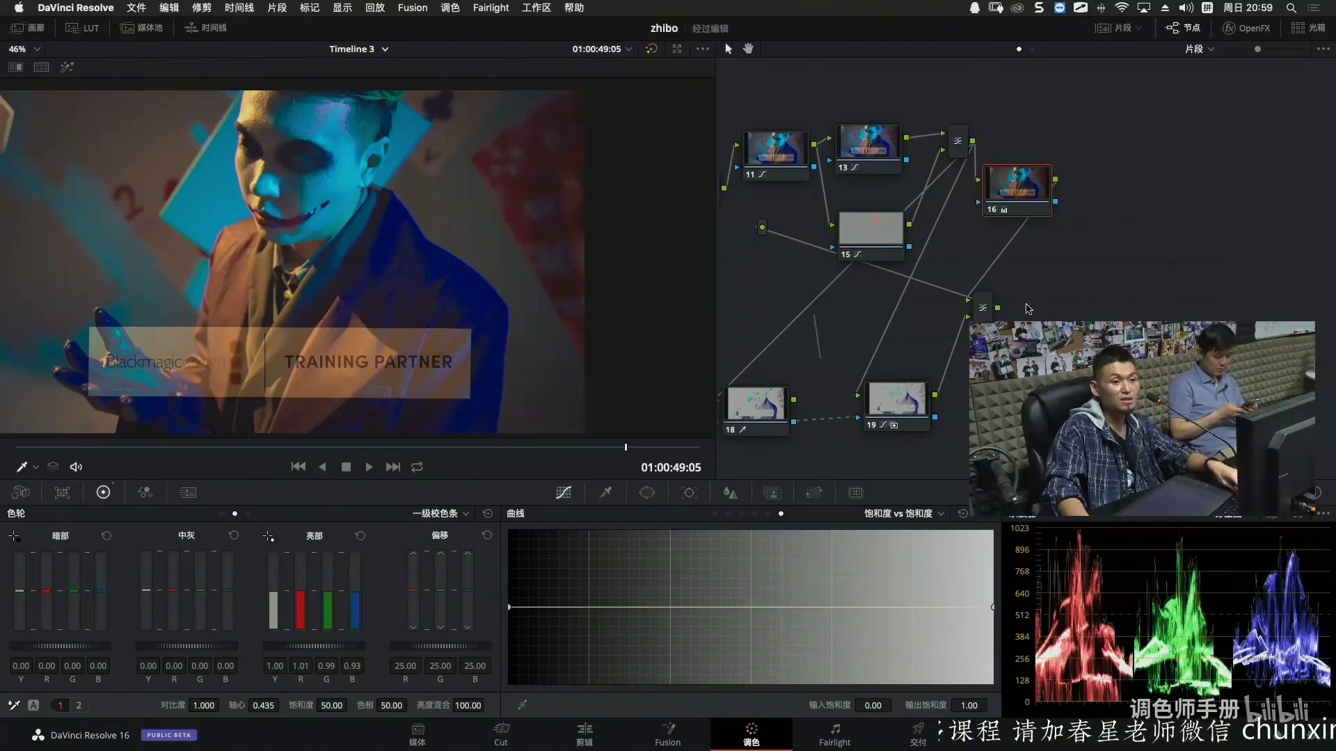
# Add a serial node after the mixer and nudge its lift, gamma and gain, with midtone blue at 0.02.
pyautogui.click(994, 309)
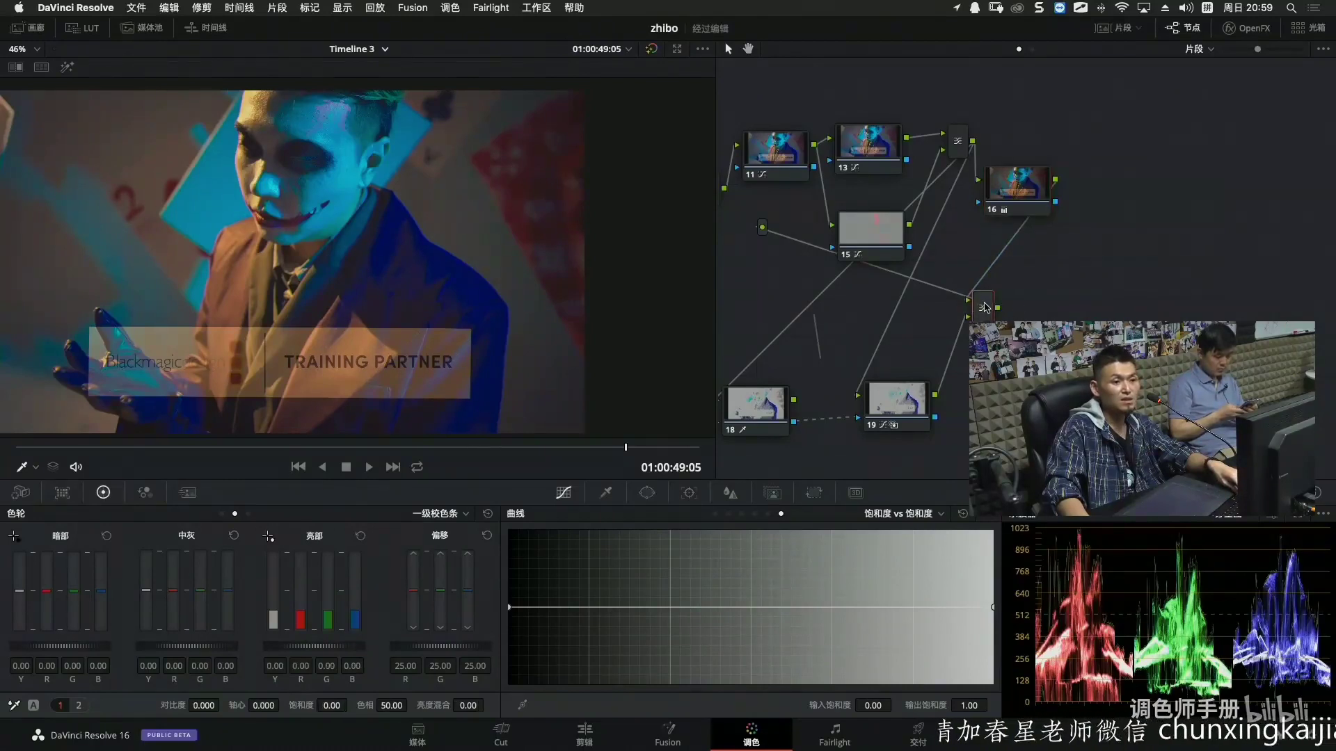
pyautogui.hotkey('alt', 's')
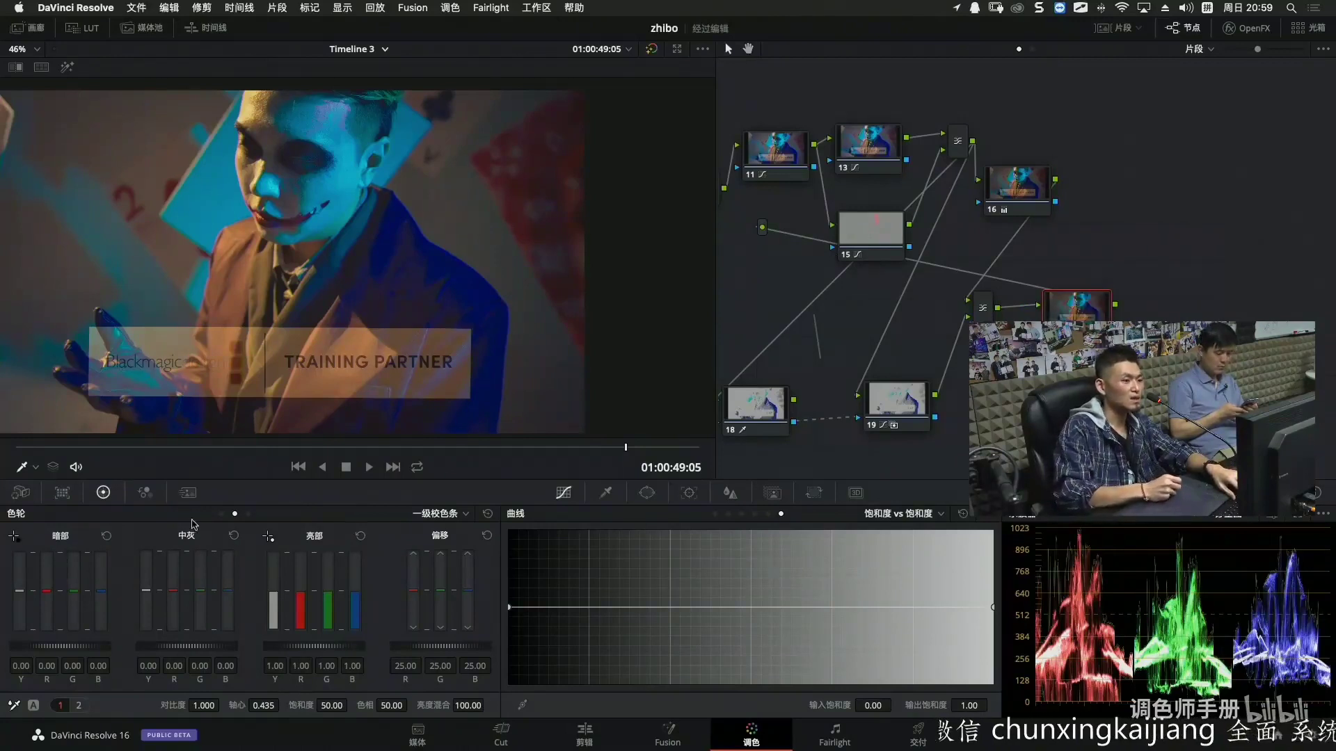
pyautogui.click(221, 513)
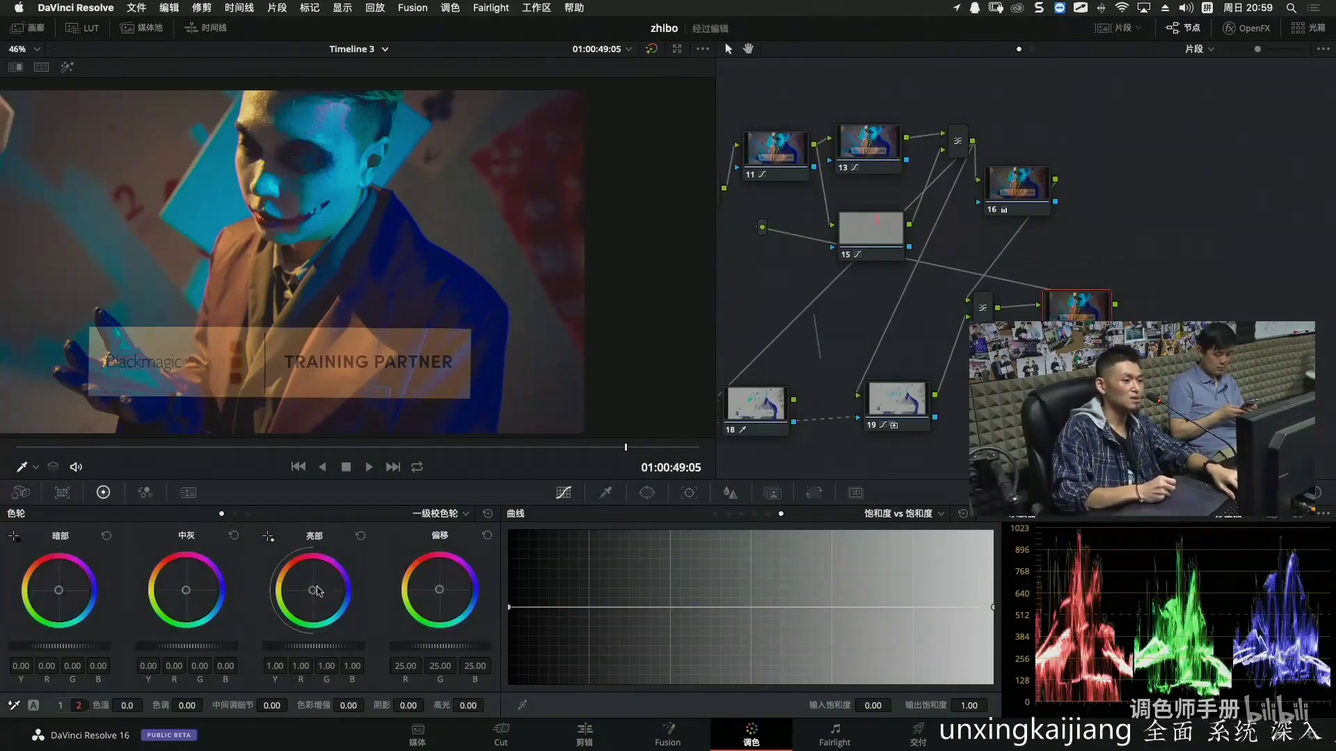
pyautogui.moveTo(315, 595); pyautogui.dragTo(314, 592)
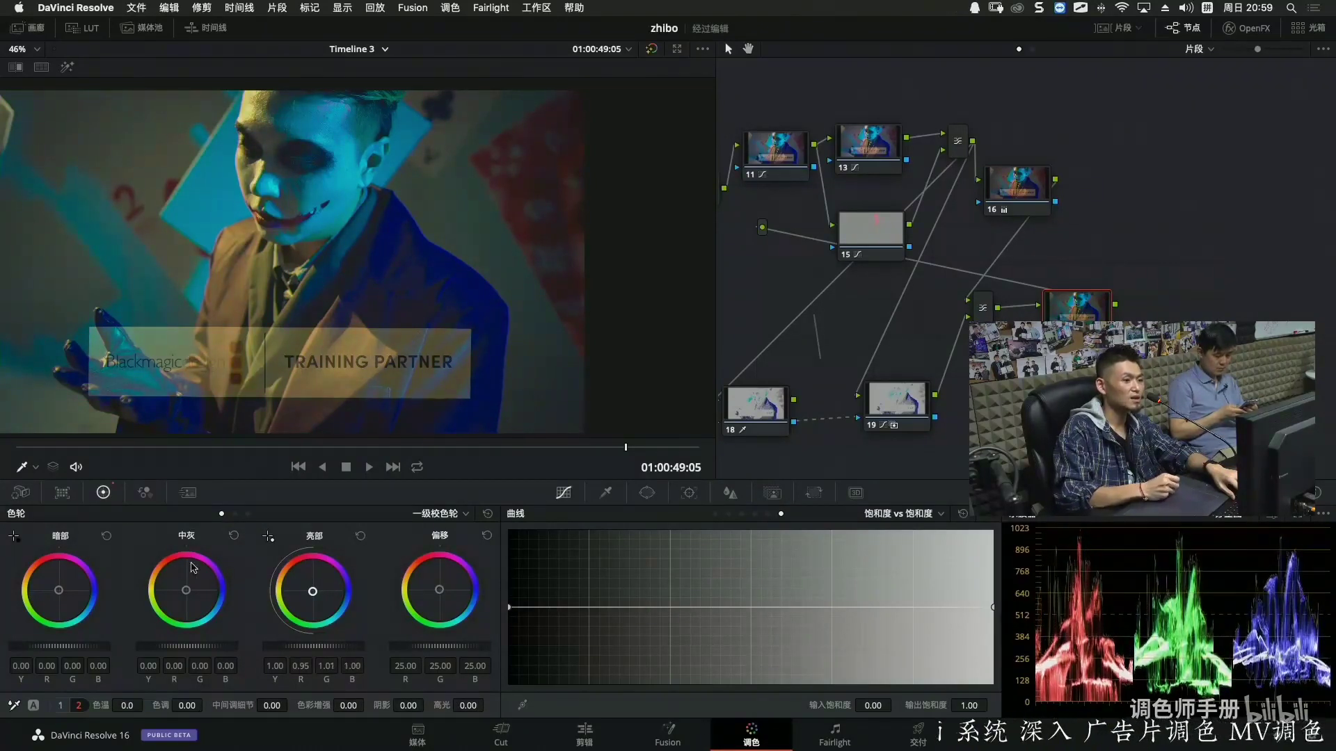
pyautogui.moveTo(184, 594); pyautogui.dragTo(187, 595)
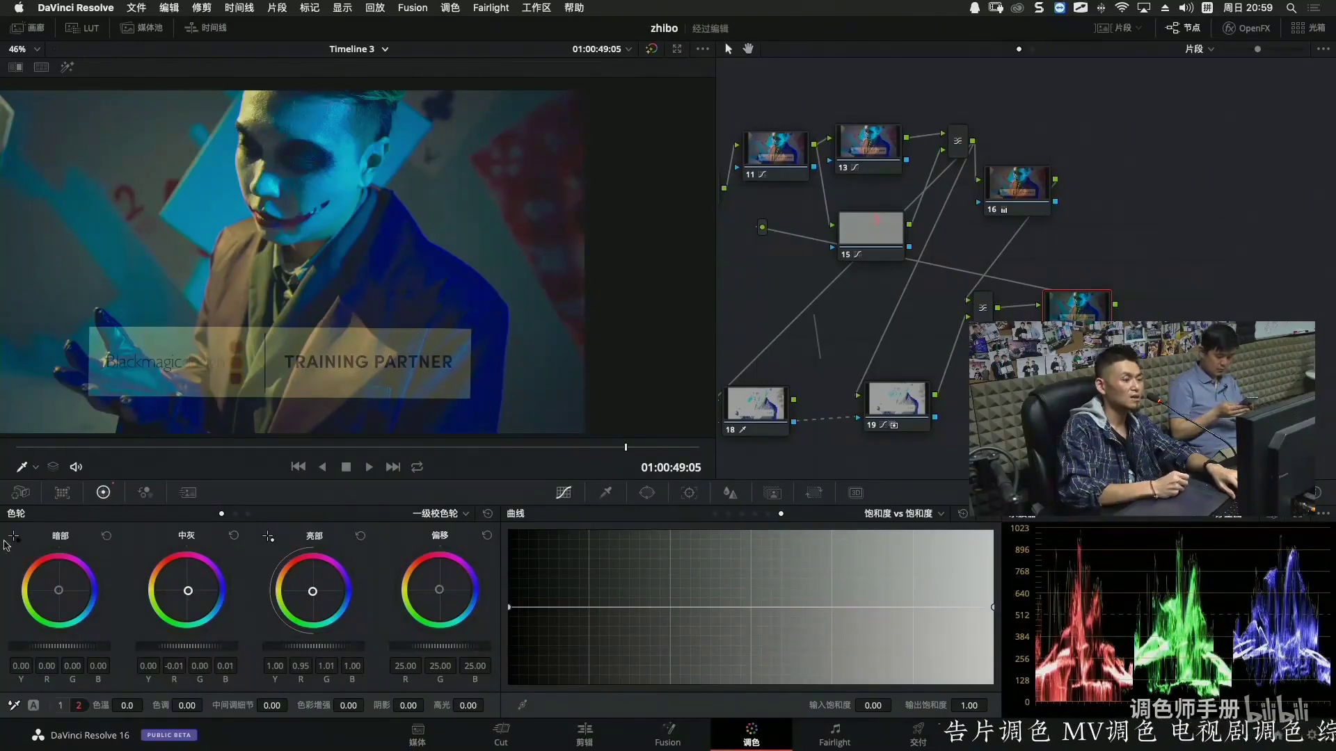
pyautogui.moveTo(72, 590); pyautogui.dragTo(72, 590)
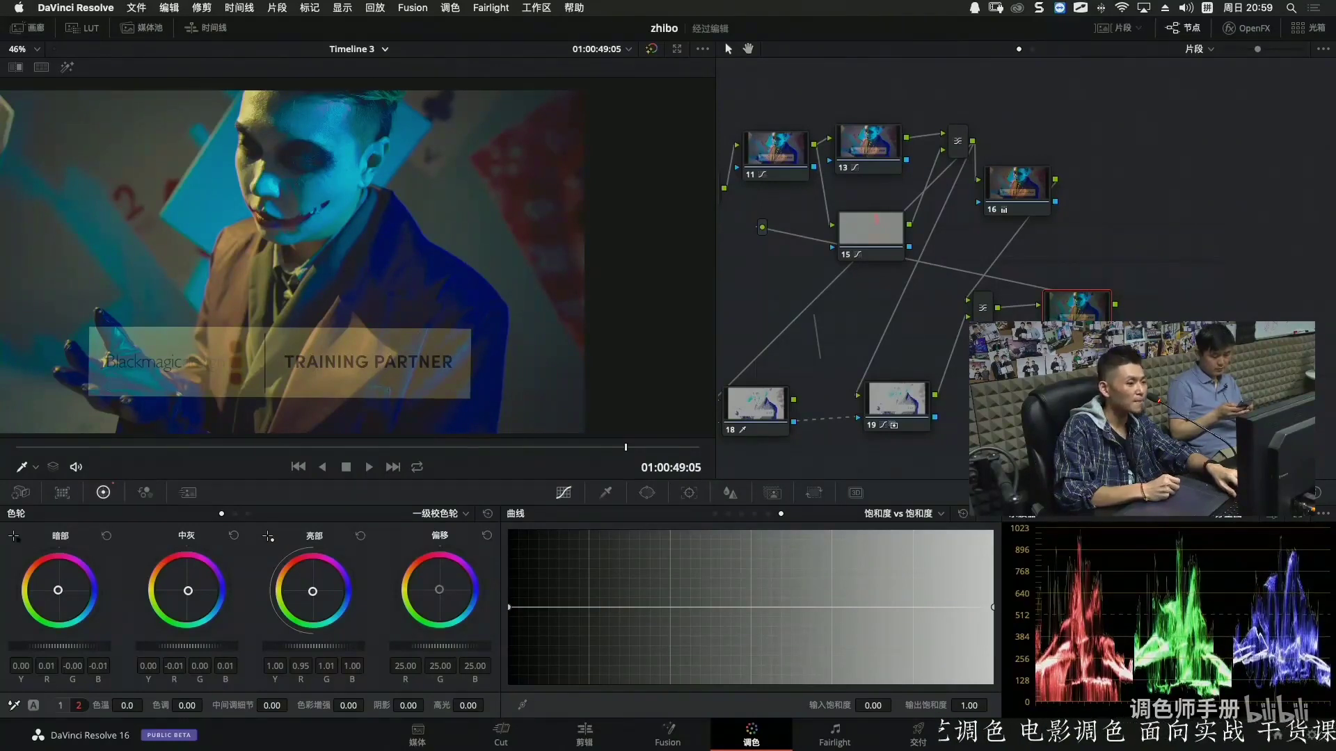
pyautogui.moveTo(188, 591); pyautogui.dragTo(187, 591)
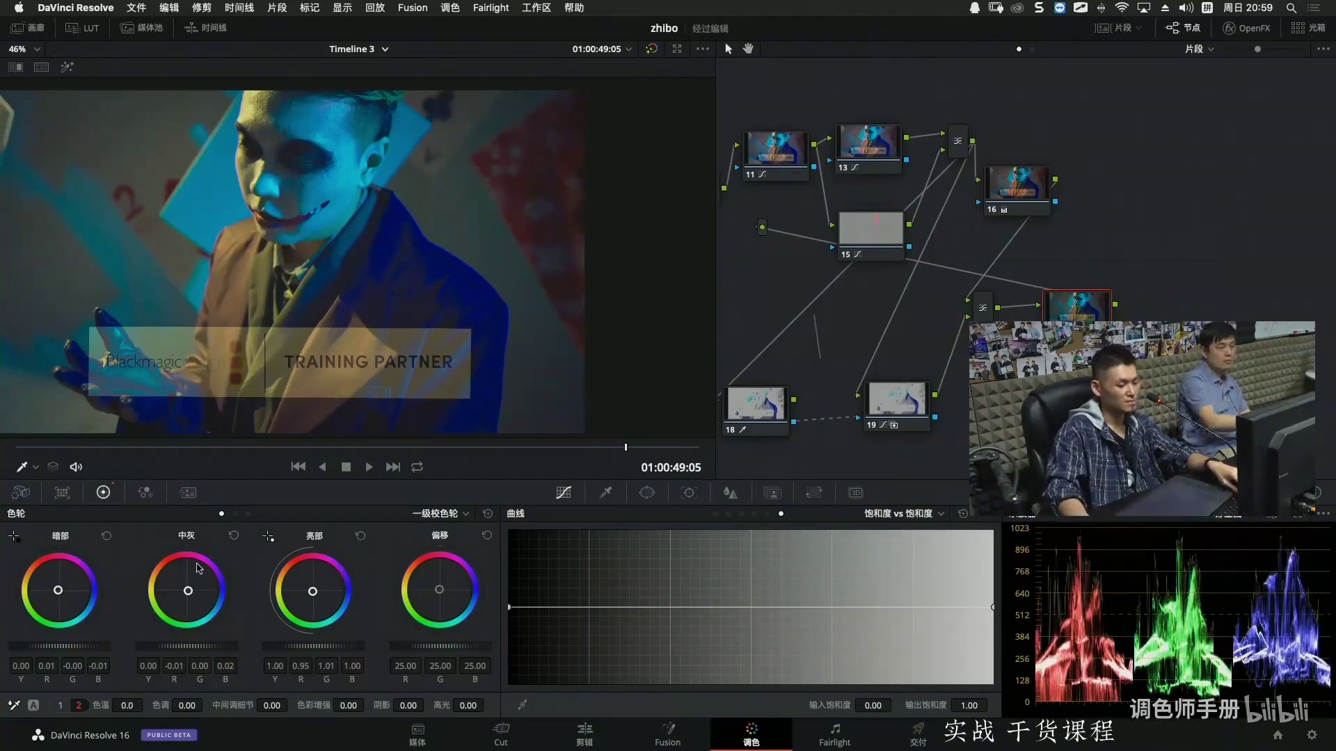
# Add a circle-window node shaped into a large ellipse (size 60.98, aspect 71.79) with softness 9.27.
pyautogui.hotkey('alt', 'c')
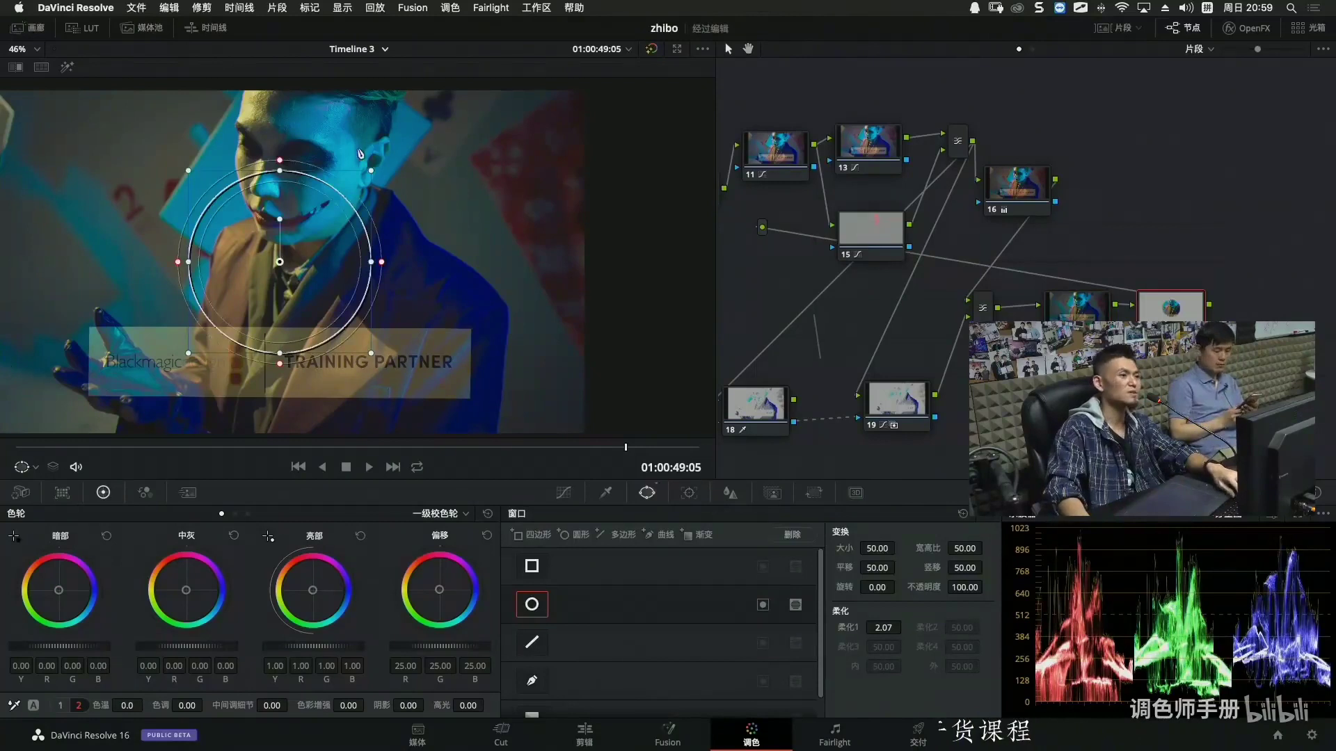
pyautogui.scroll(-3, 360, 153)
pyautogui.moveTo(365, 260); pyautogui.dragTo(519, 260)
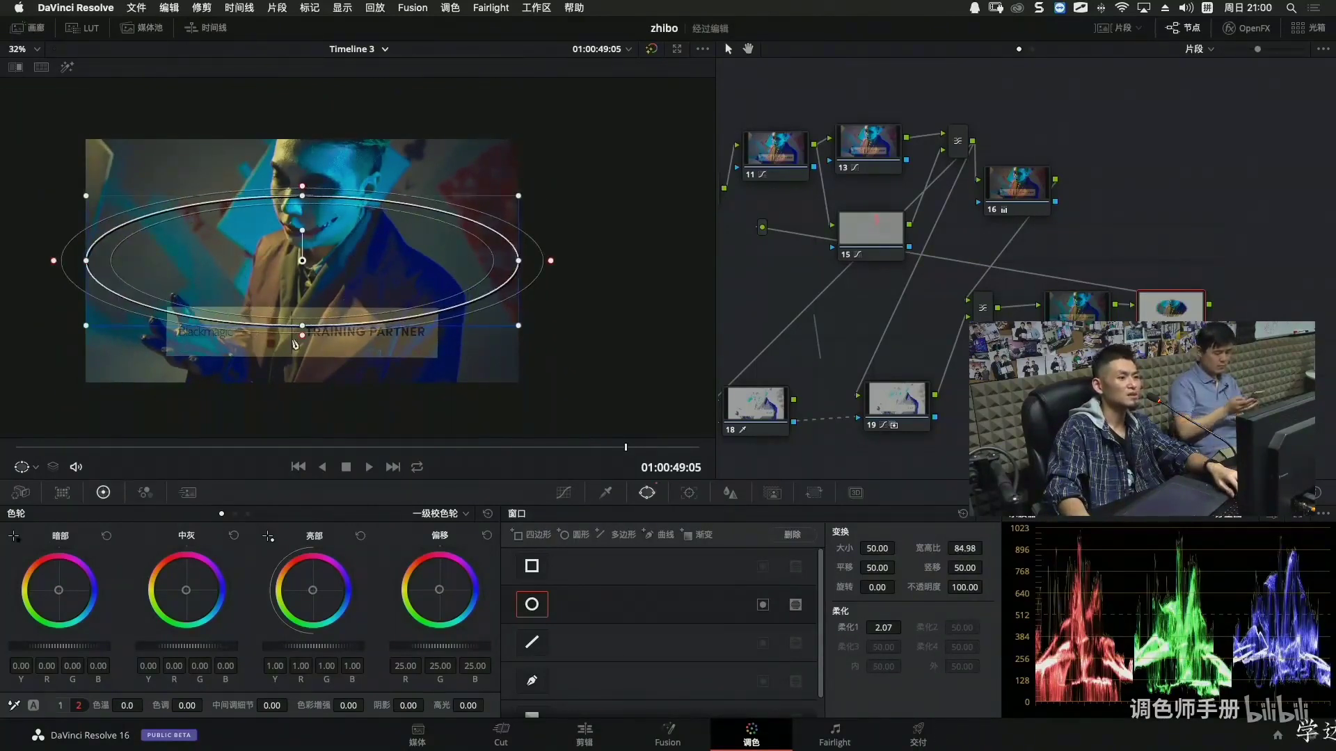
pyautogui.moveTo(303, 323); pyautogui.dragTo(307, 382)
pyautogui.moveTo(551, 261); pyautogui.dragTo(631, 263)
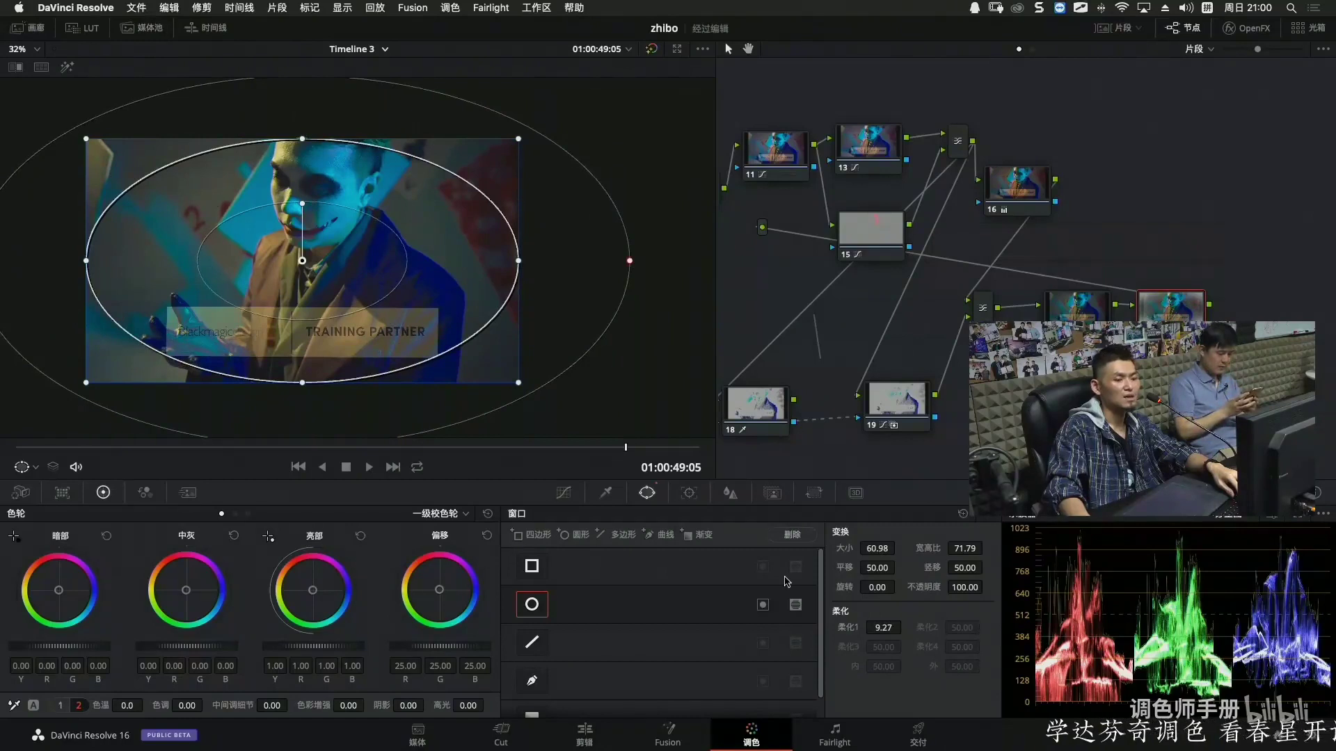
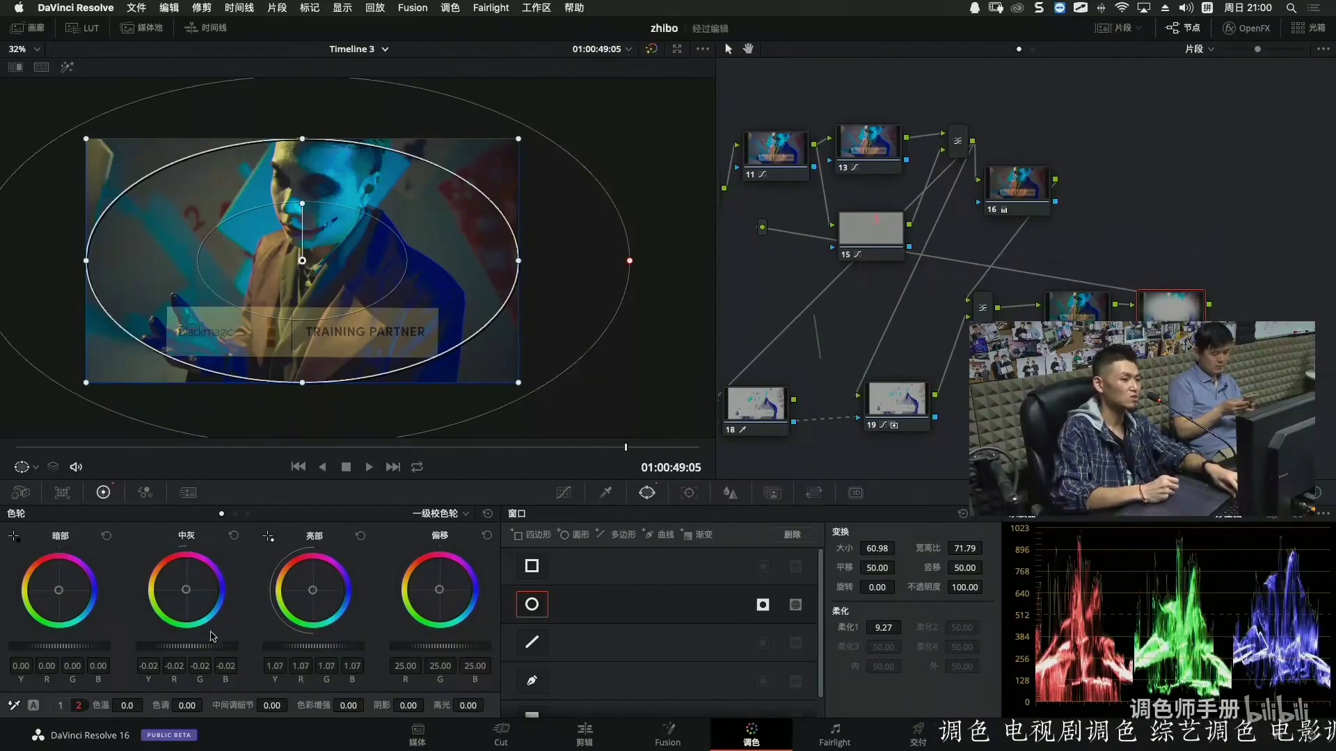
# Darken the vignetted node's midtones slightly, then select node 12 in the node tree.
pyautogui.moveTo(161, 647); pyautogui.dragTo(168, 652)
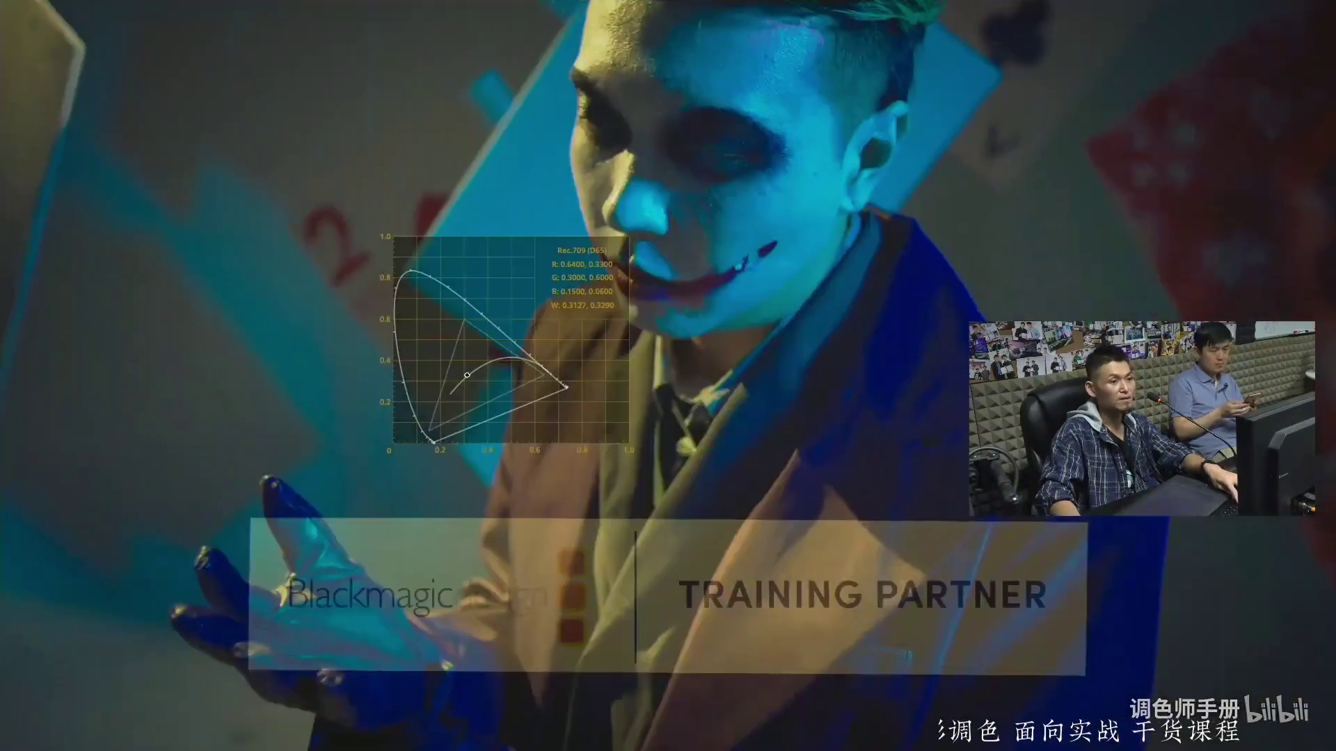
pyautogui.moveTo(122, 275)
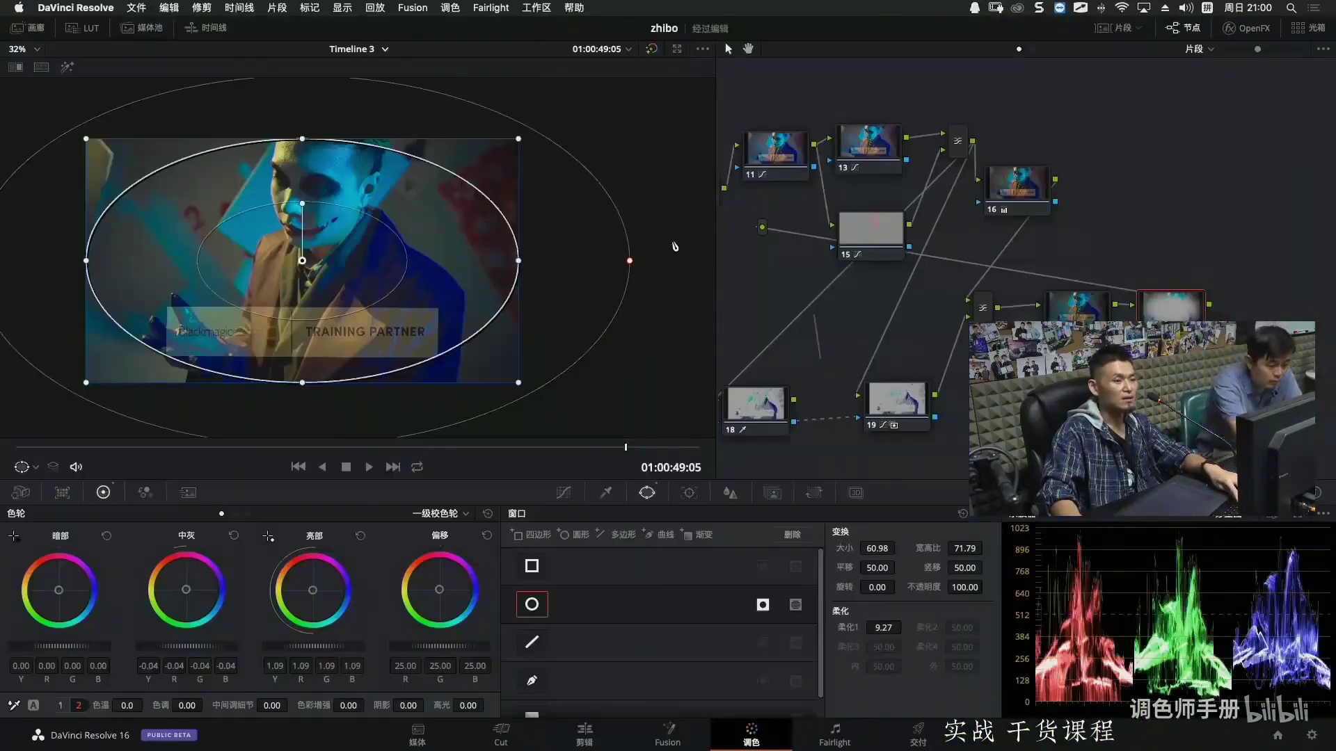
pyautogui.click(895, 266)
pyautogui.moveTo(896, 265)
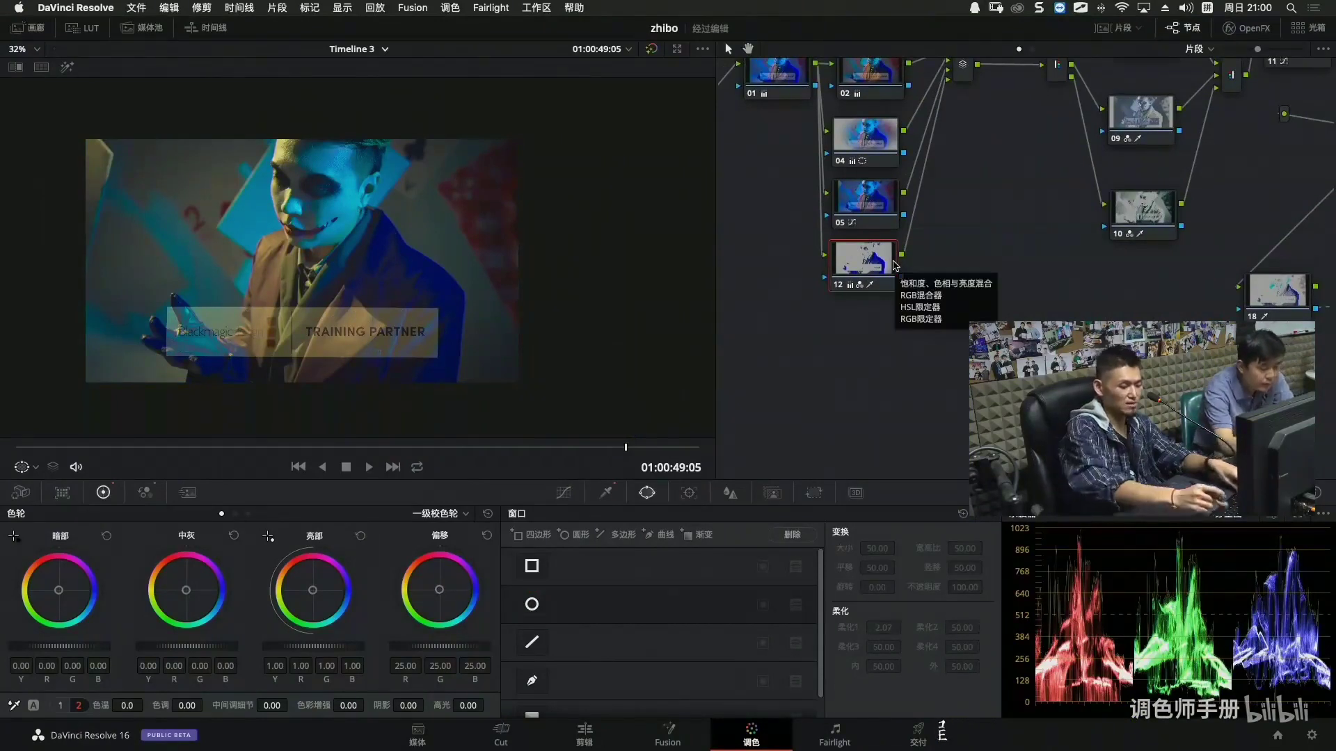
# Add parallel node 22 with a circle window over the face: aspect 42.71, rotation 11.80, softness 8.89.
pyautogui.hotkey('alt', 'p')
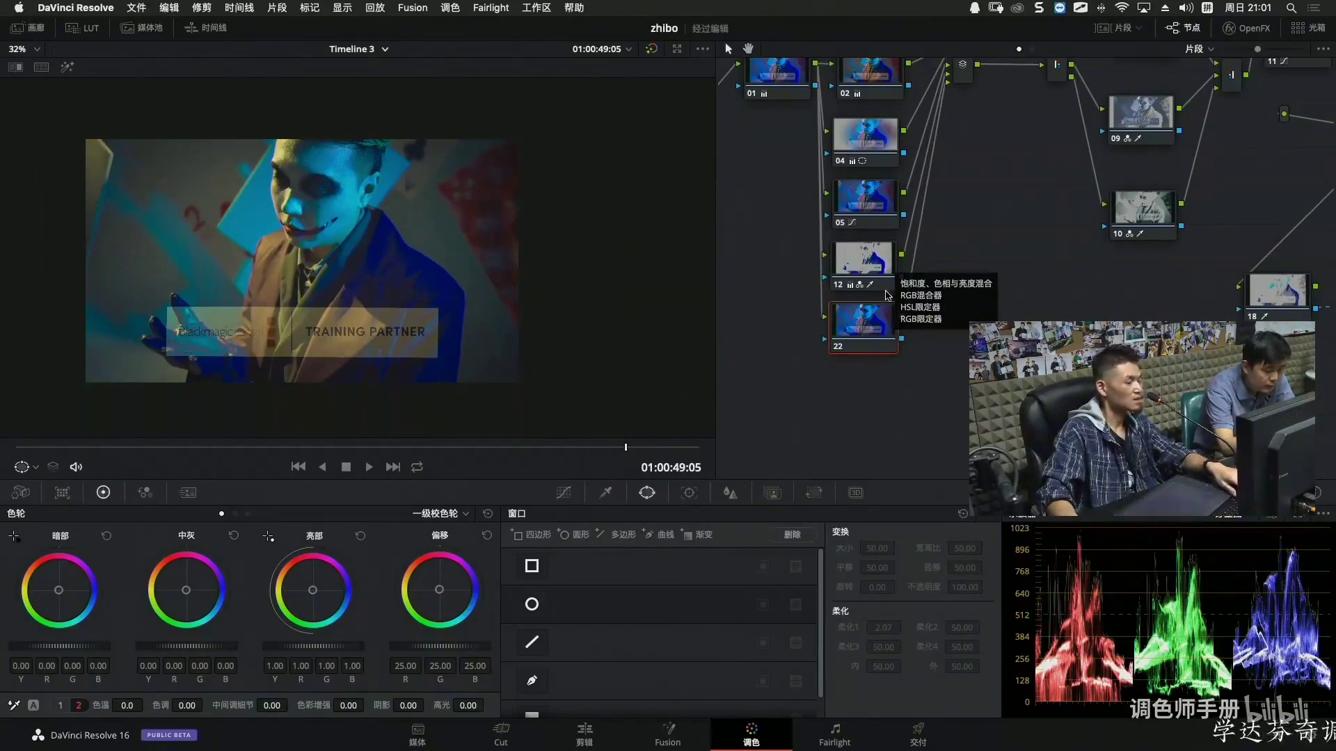
pyautogui.moveTo(865, 321); pyautogui.dragTo(863, 332)
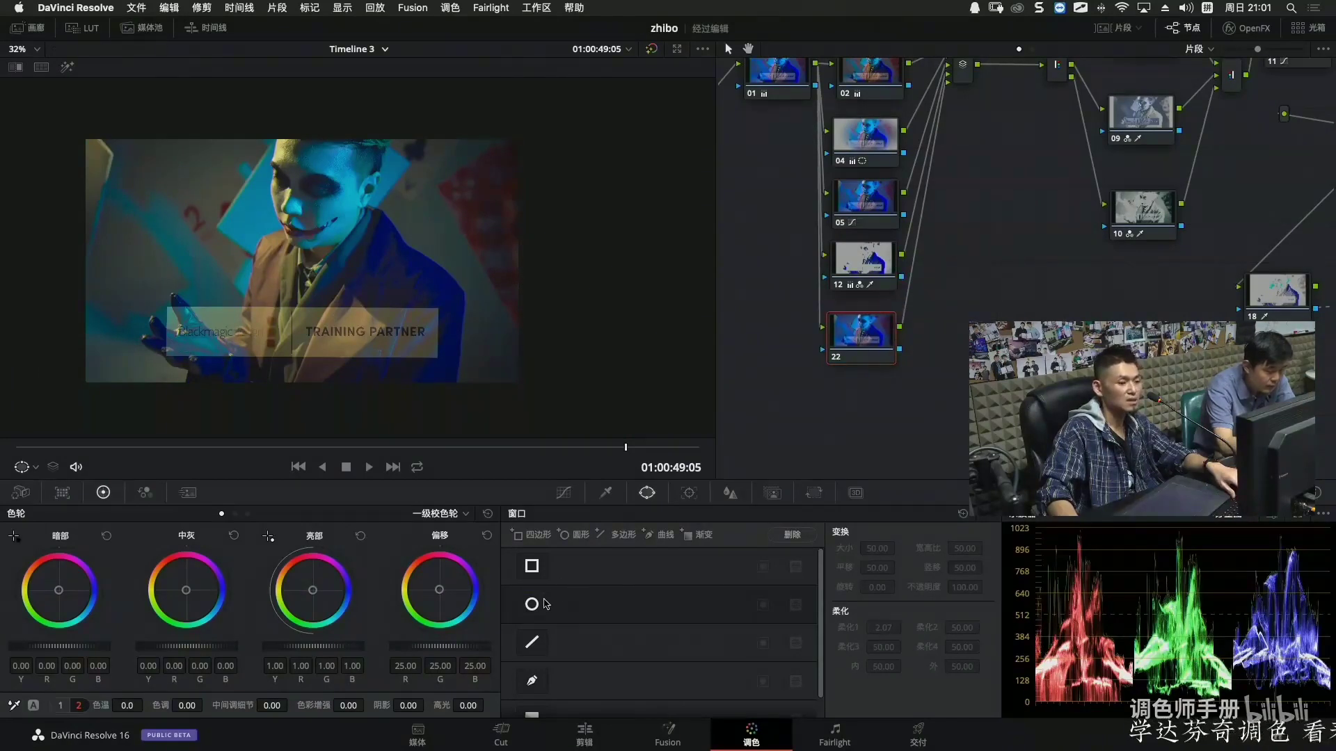
pyautogui.click(544, 604)
pyautogui.moveTo(320, 269); pyautogui.dragTo(336, 194)
pyautogui.moveTo(318, 254); pyautogui.dragTo(320, 269)
pyautogui.moveTo(398, 185); pyautogui.dragTo(416, 185)
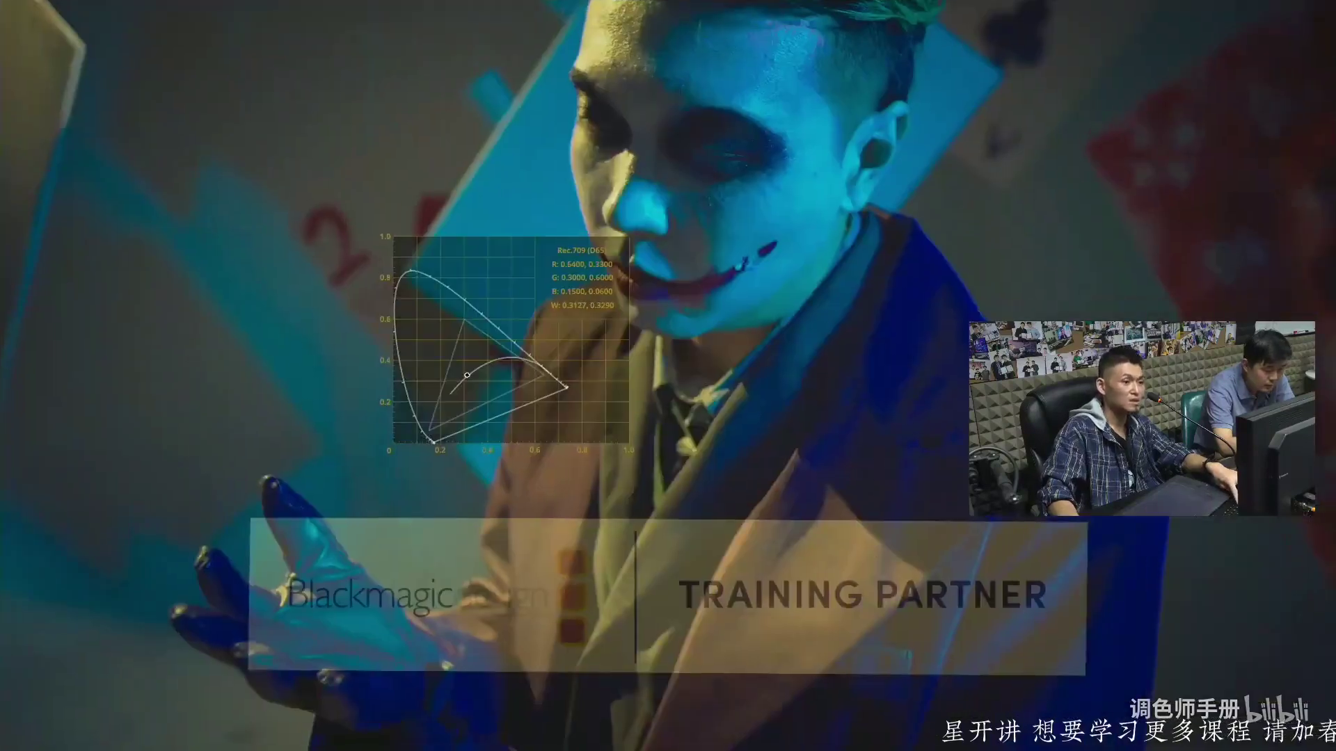
pyautogui.moveTo(633, 216)
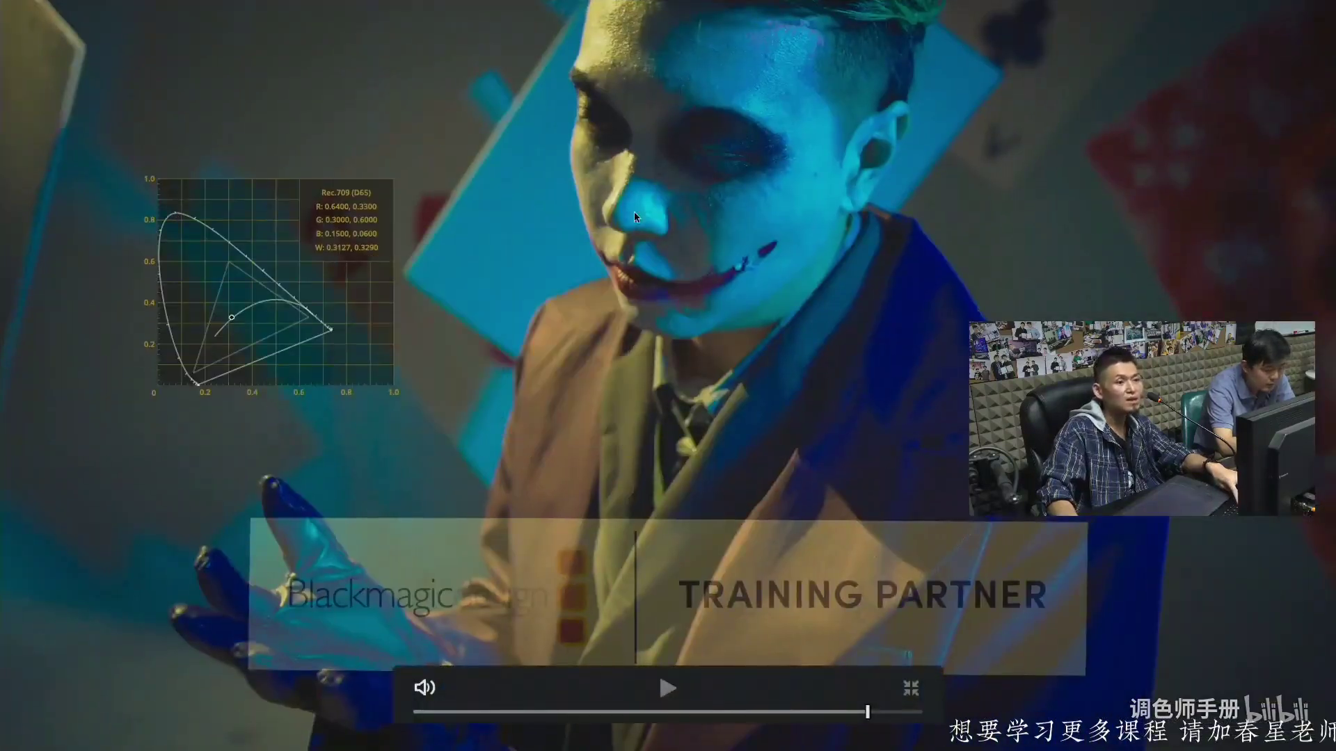
pyautogui.press('Escape')
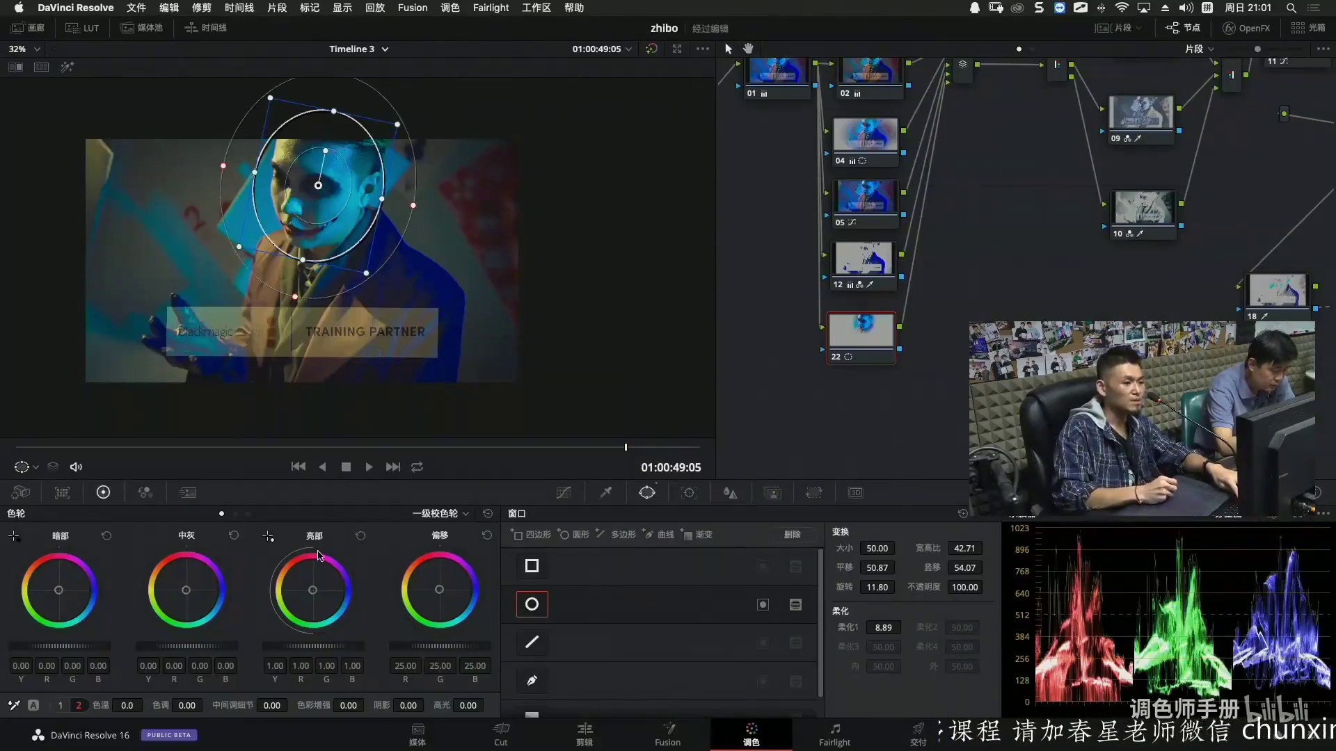
# Push node 22's highlights toward blue, nudge the shadow and midtone balance, and view it full screen.
pyautogui.moveTo(313, 590); pyautogui.dragTo(314, 590)
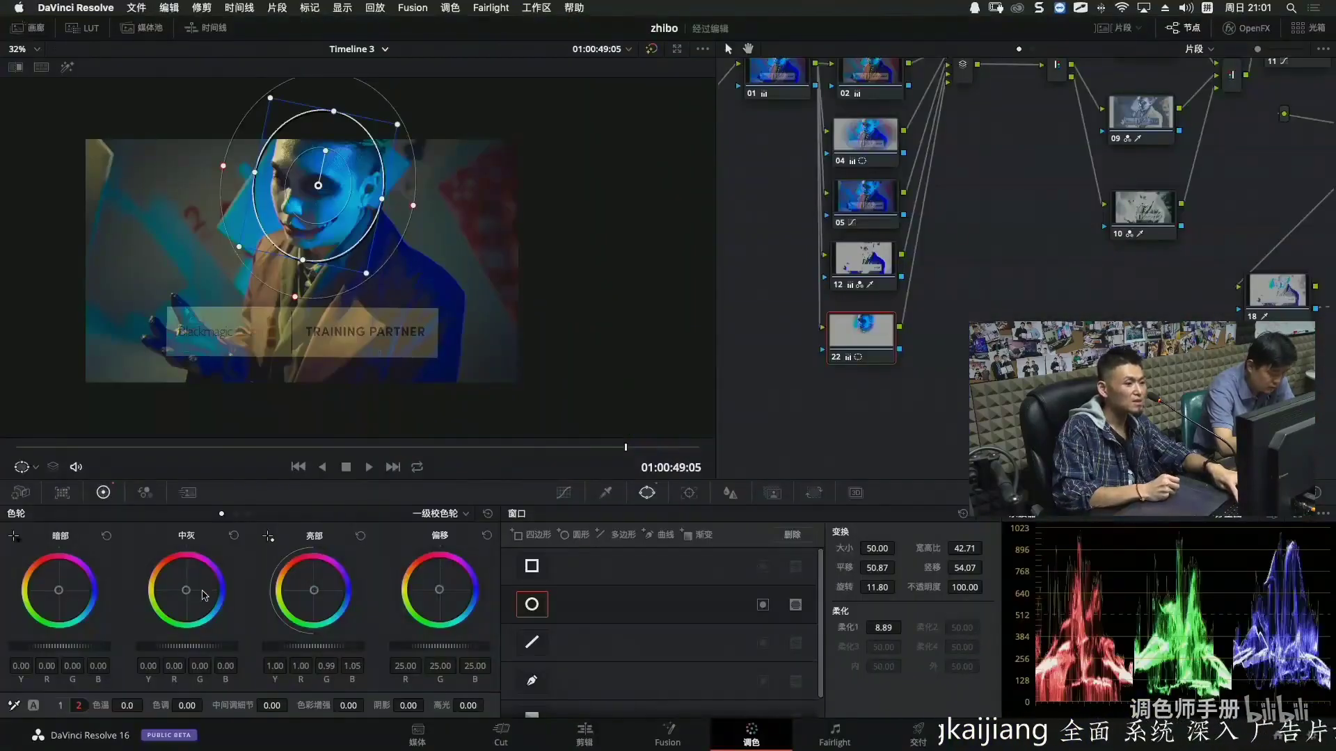
pyautogui.moveTo(187, 591); pyautogui.dragTo(186, 590)
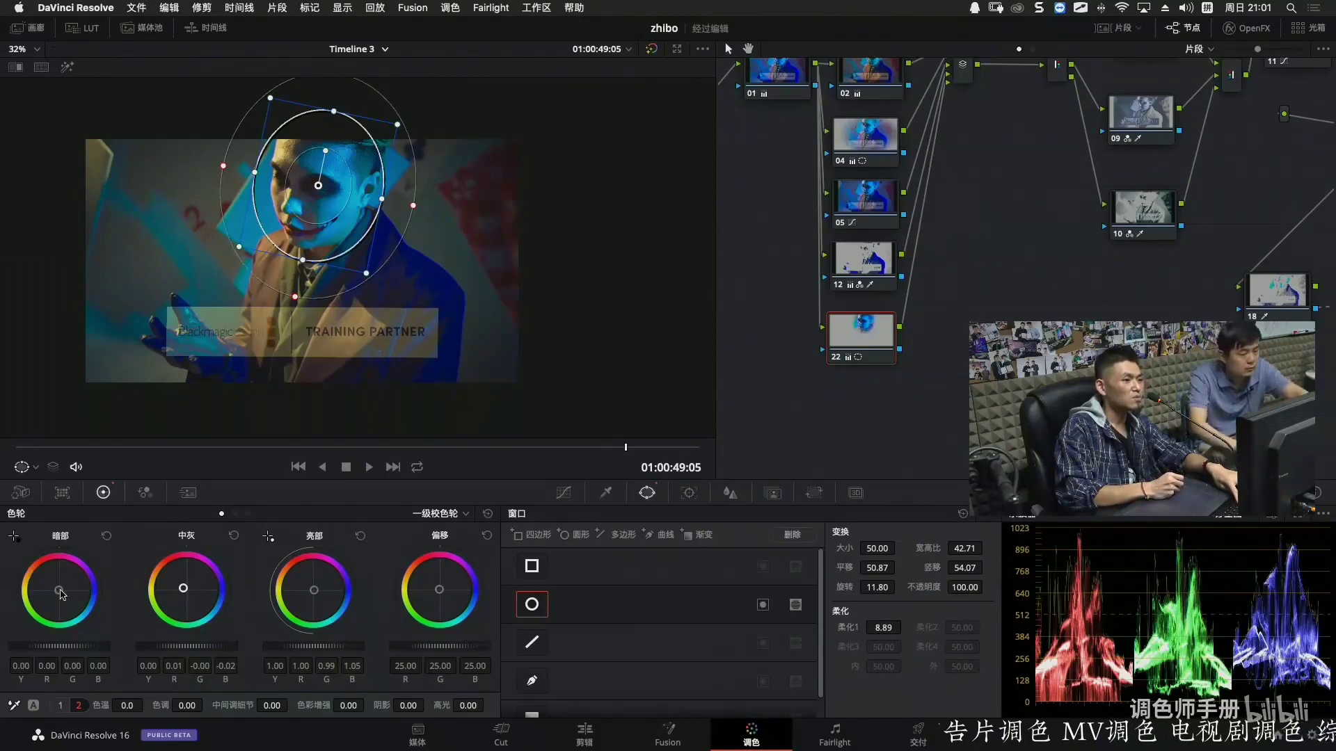
pyautogui.moveTo(59, 590); pyautogui.dragTo(59, 591)
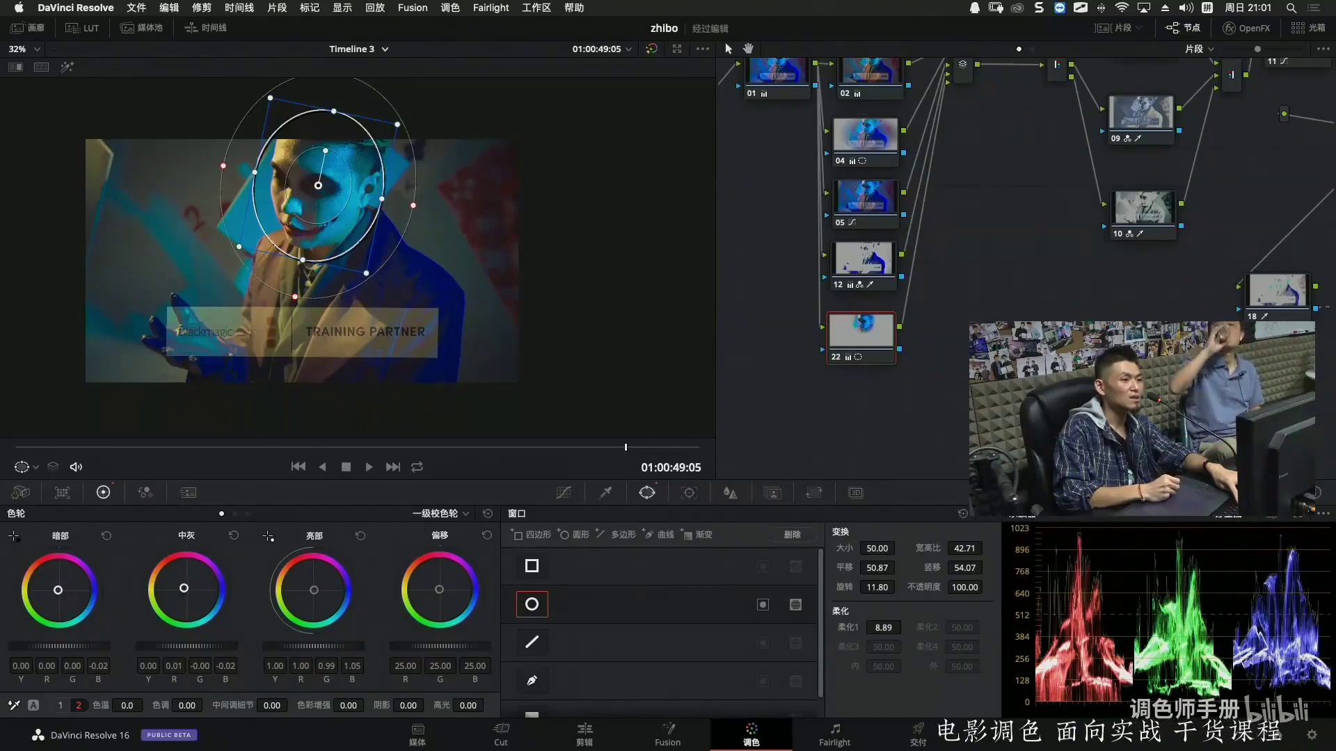
pyautogui.moveTo(184, 588); pyautogui.dragTo(184, 587)
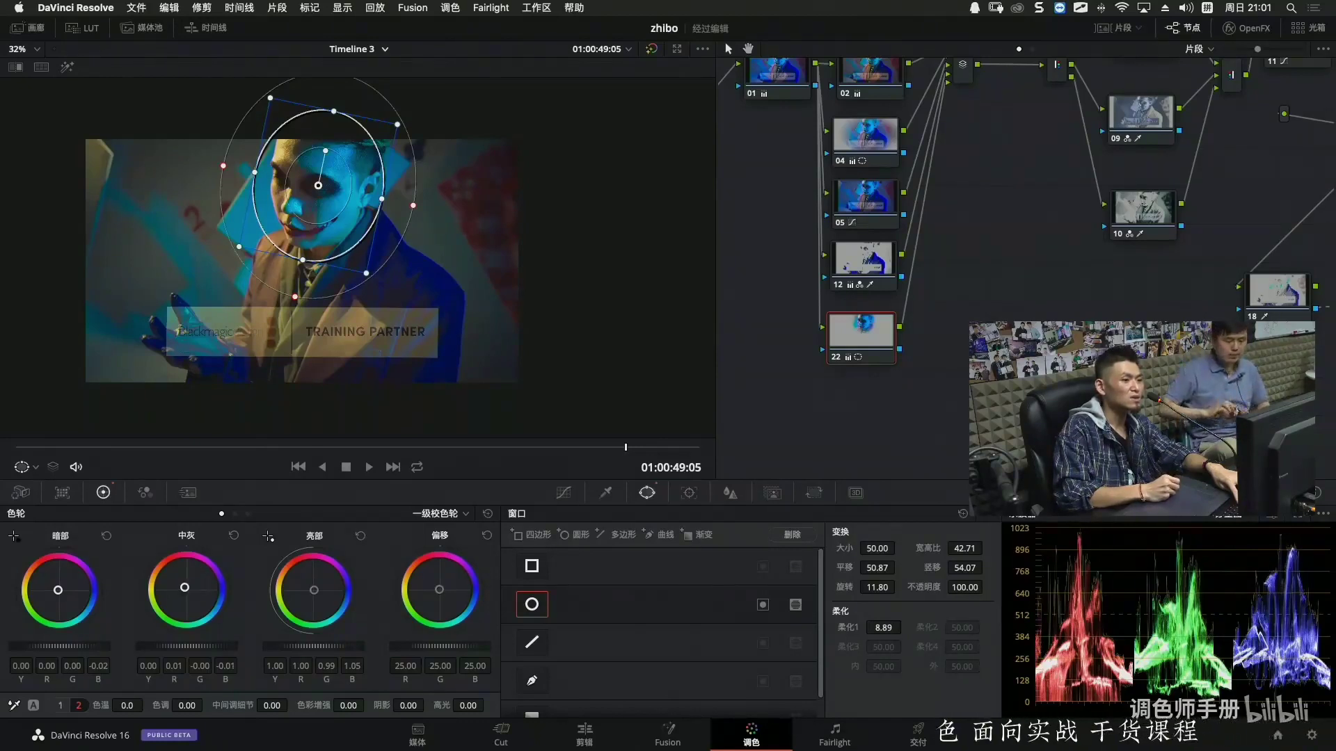
pyautogui.press('super+f')
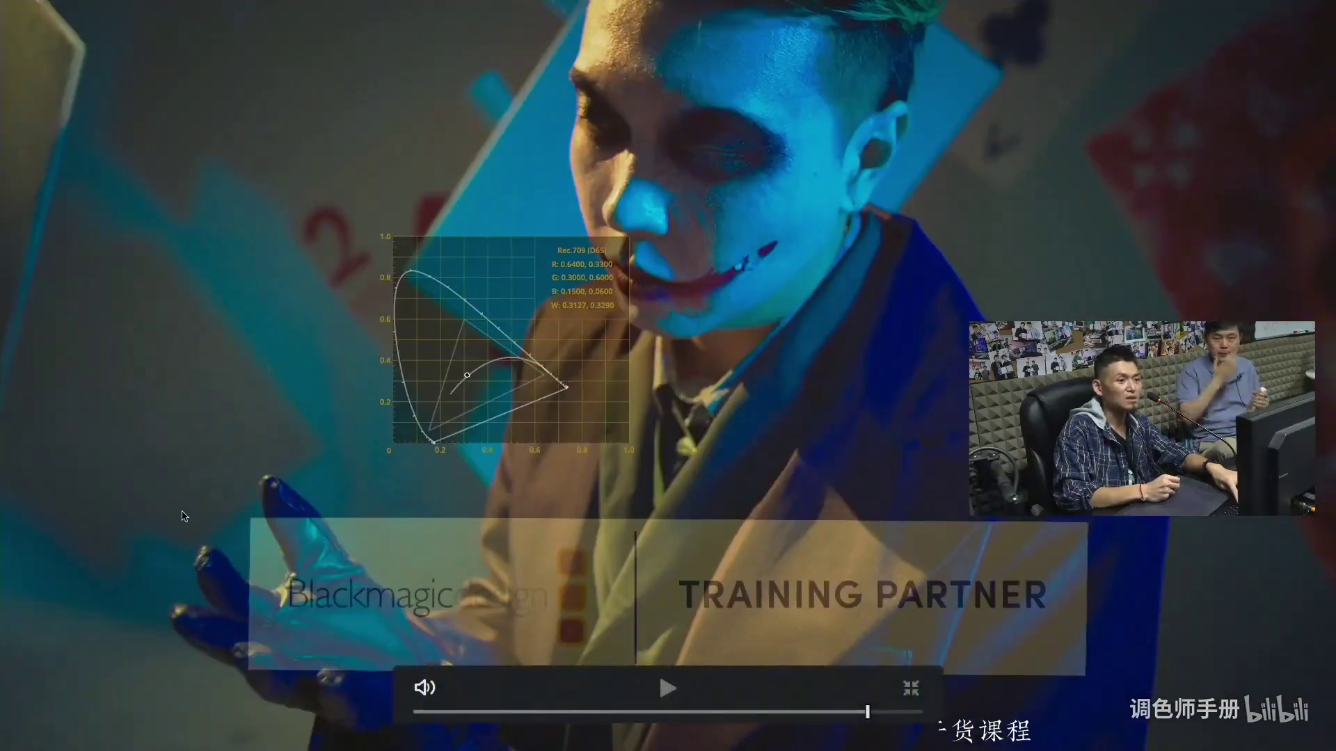
# Exit full screen and lower node 01's saturation from 50.00 to 46.20.
pyautogui.press('super+f')
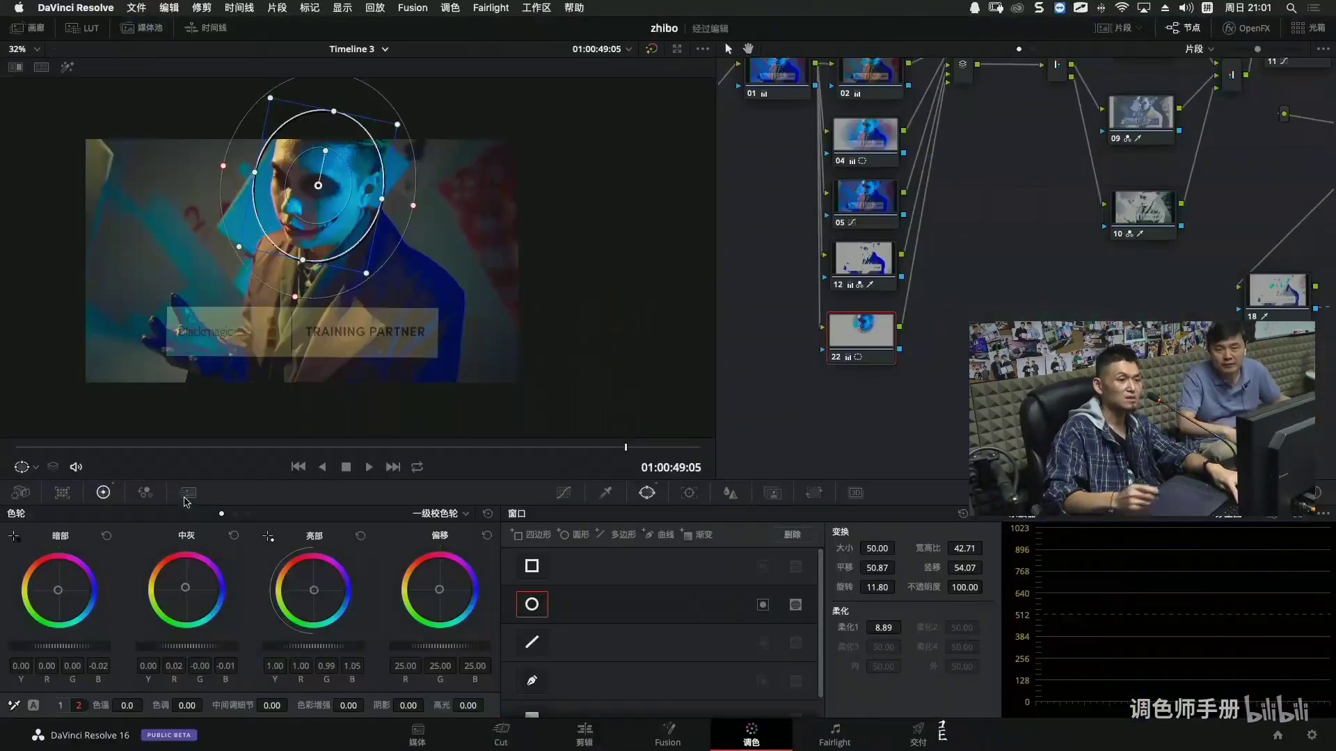
pyautogui.click(791, 82)
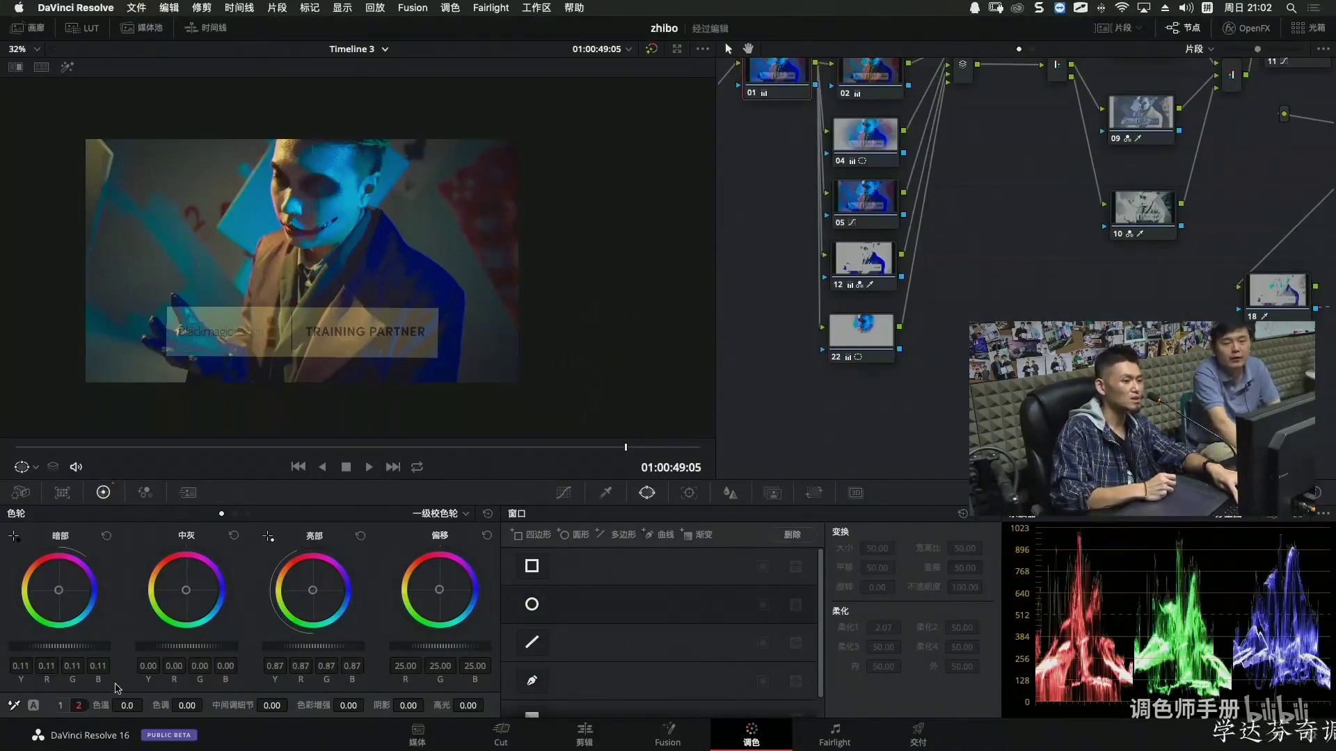
pyautogui.click(60, 706)
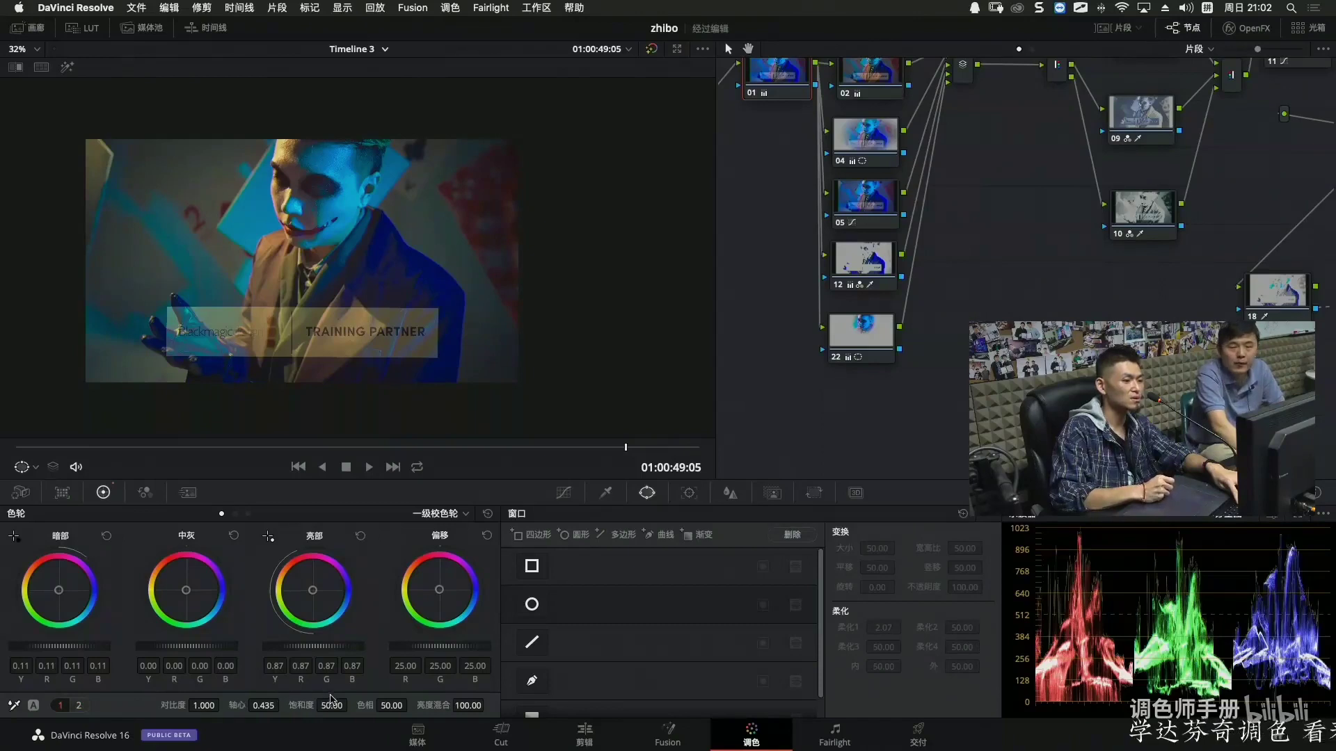
pyautogui.moveTo(335, 707)
pyautogui.mouseDown()
pyautogui.moveTo(321, 707)
pyautogui.moveTo(350, 705)
pyautogui.mouseUp()
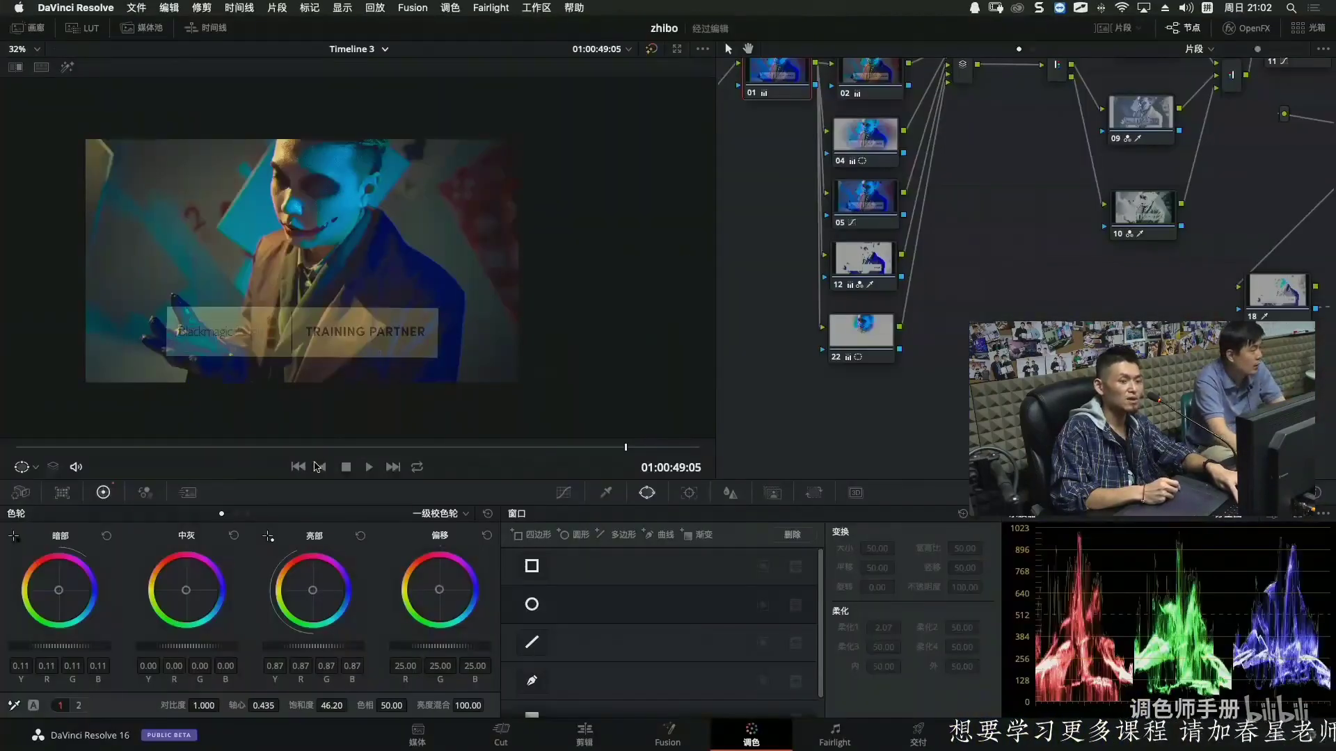
# Keep the faster spatial noise reduction mode and show the before/after split screen full screen.
pyautogui.click(188, 493)
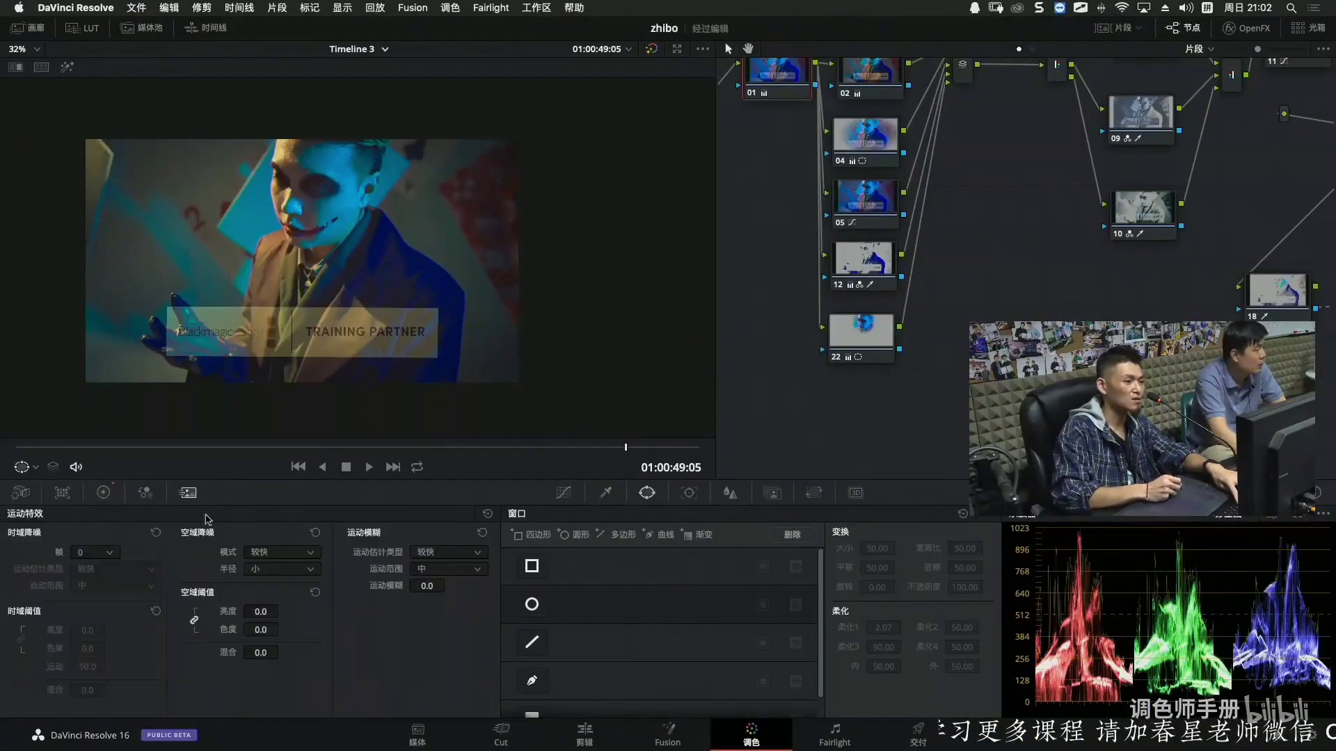
pyautogui.click(249, 554)
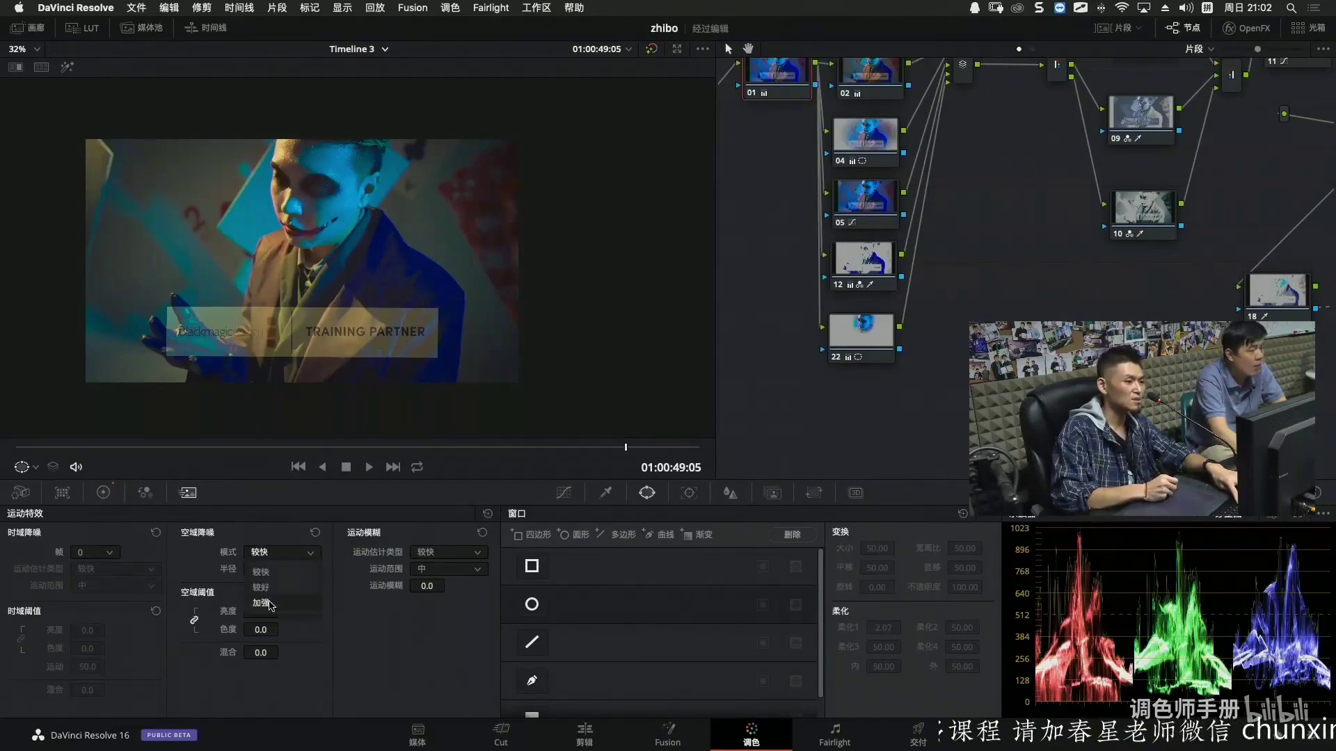
pyautogui.click(283, 529)
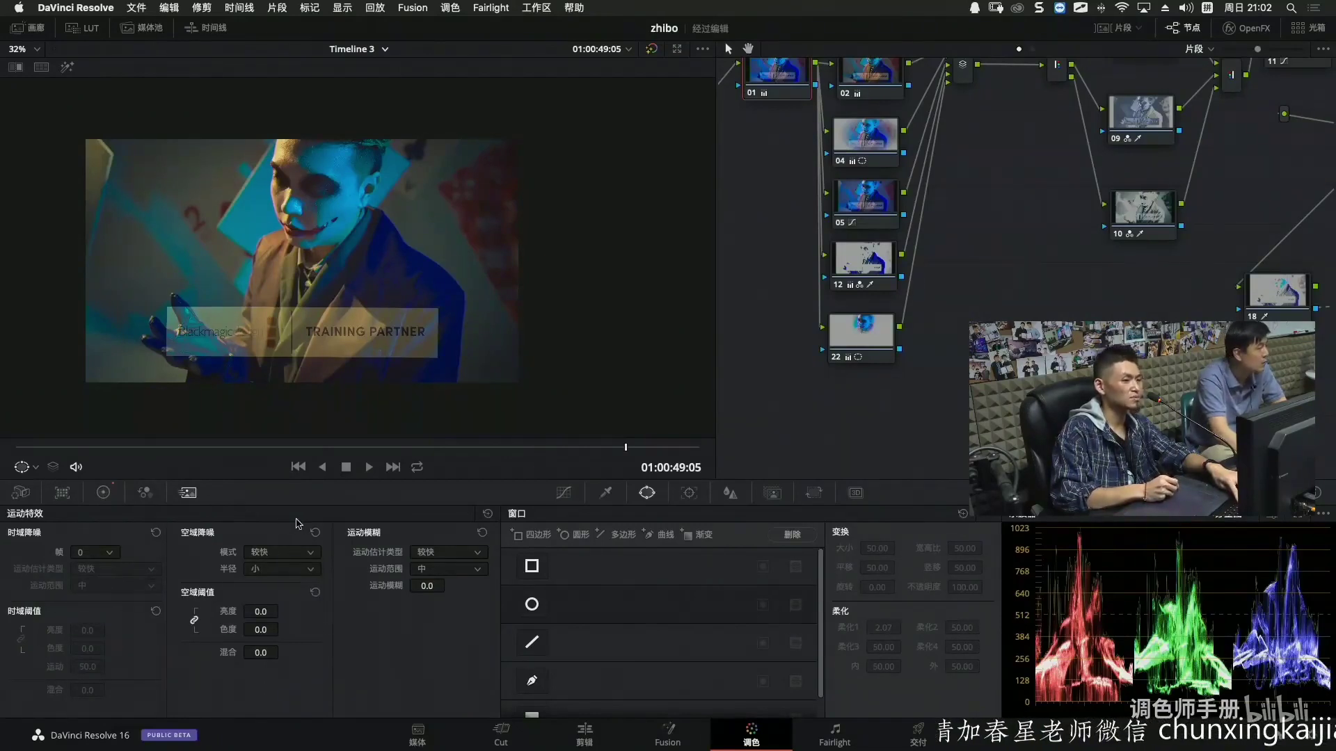
pyautogui.press('super+f')
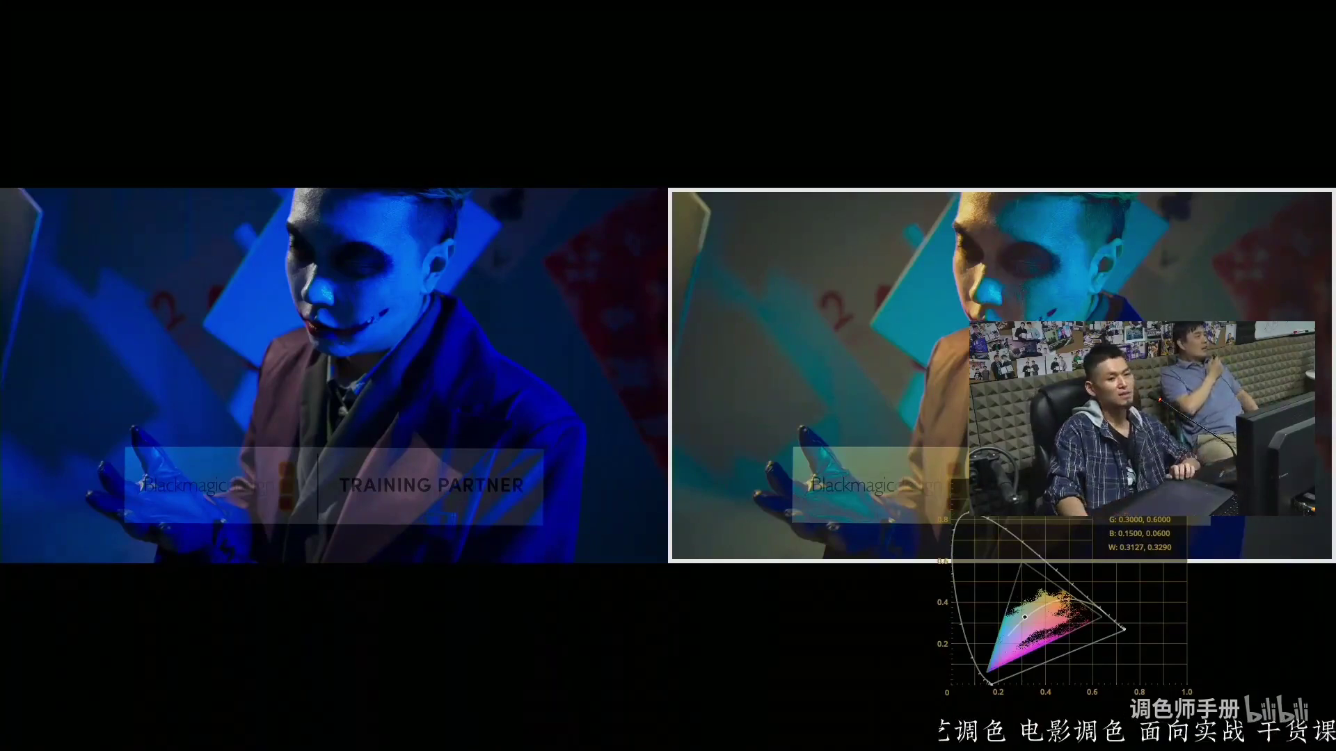
# Compare the deep blue and muted teal versions full screen, then exit the comparison.
pyautogui.moveTo(1160, 553)
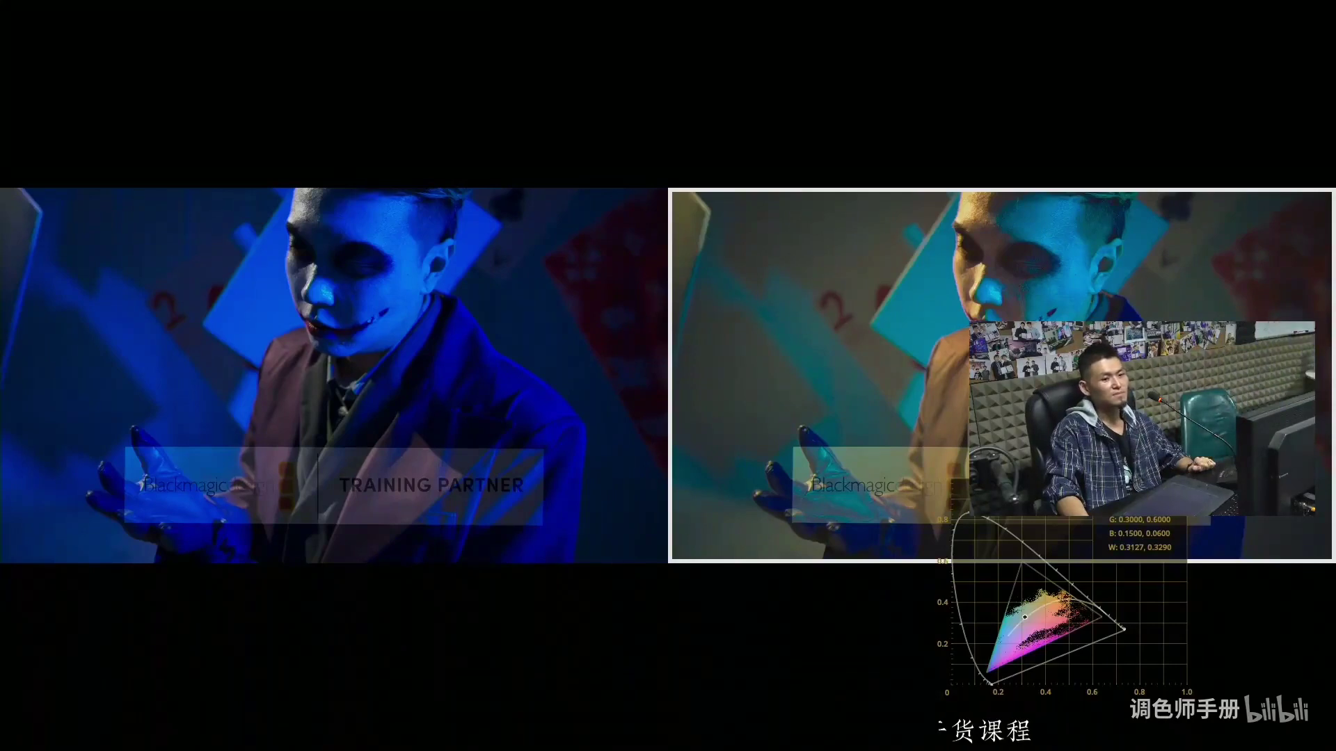
pyautogui.moveTo(1282, 631)
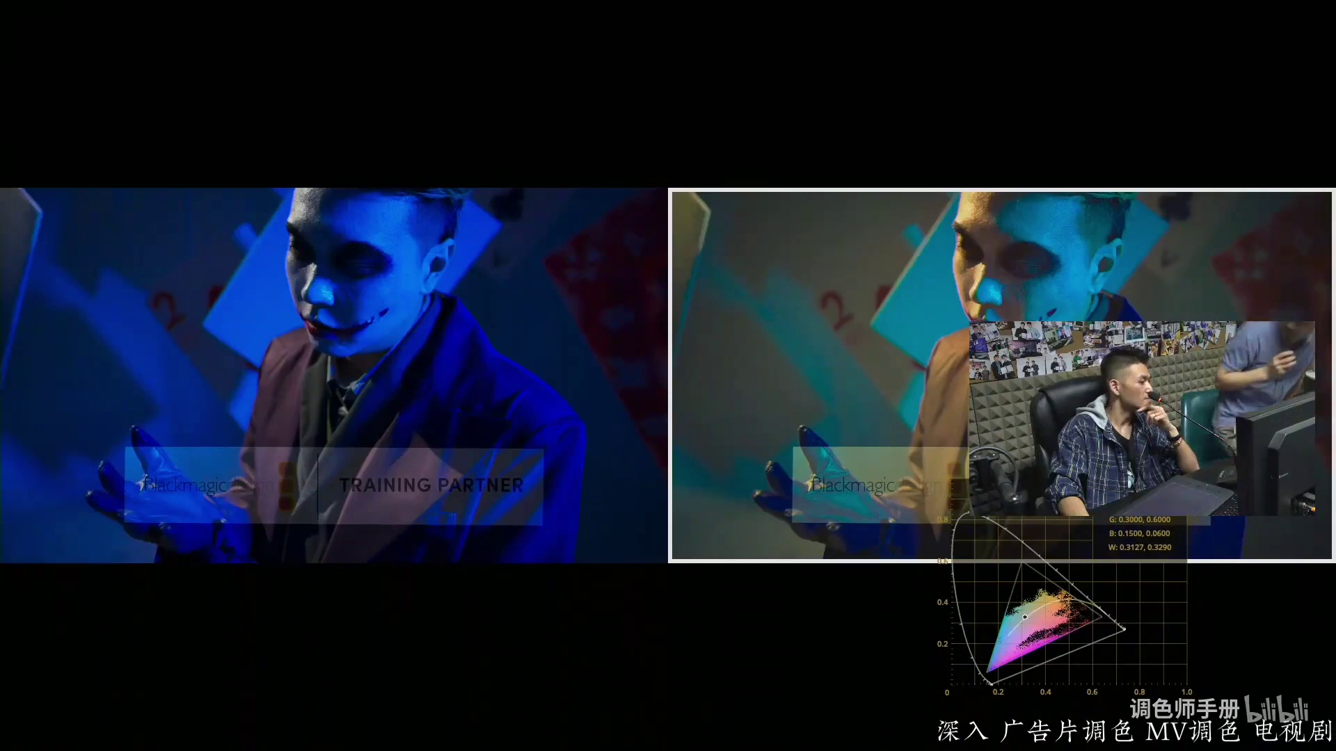
pyautogui.press('Escape')
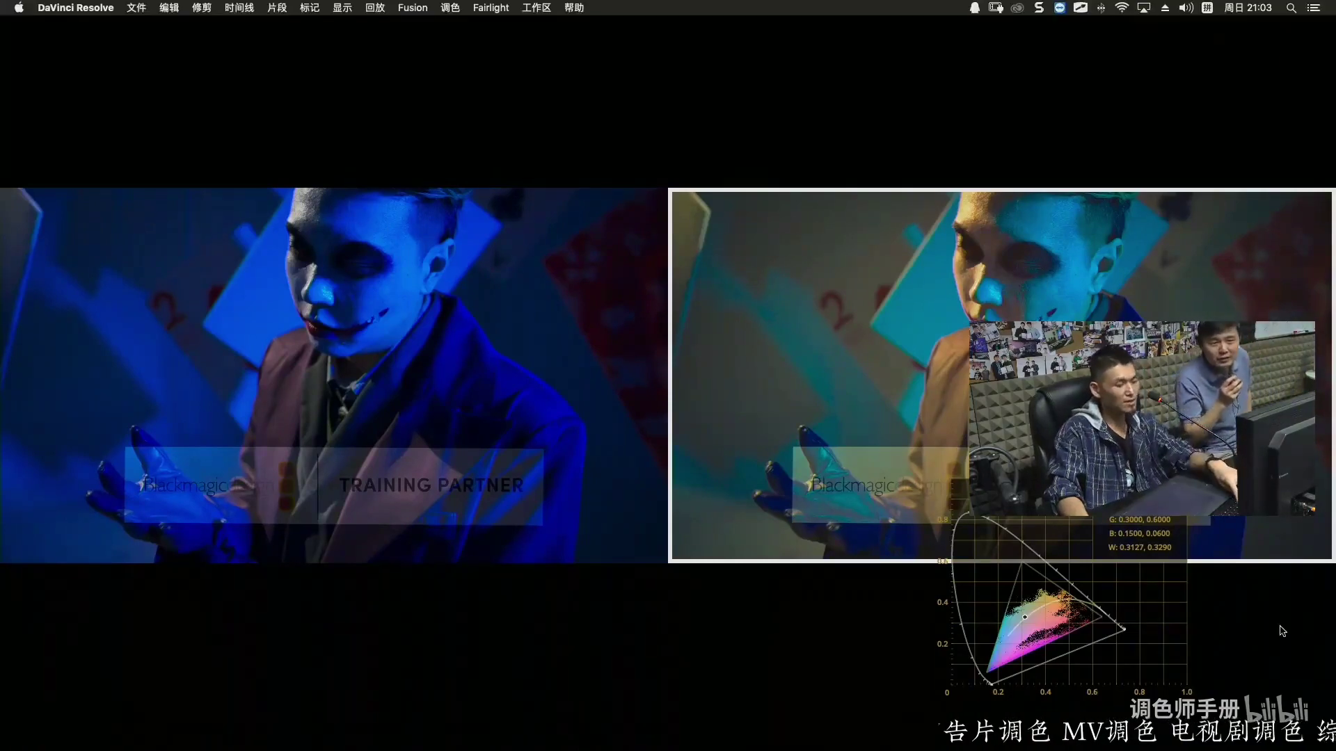
# Turn off the split-screen wipe and reposition node 01 and the node graph view.
pyautogui.press('super+alt+w')
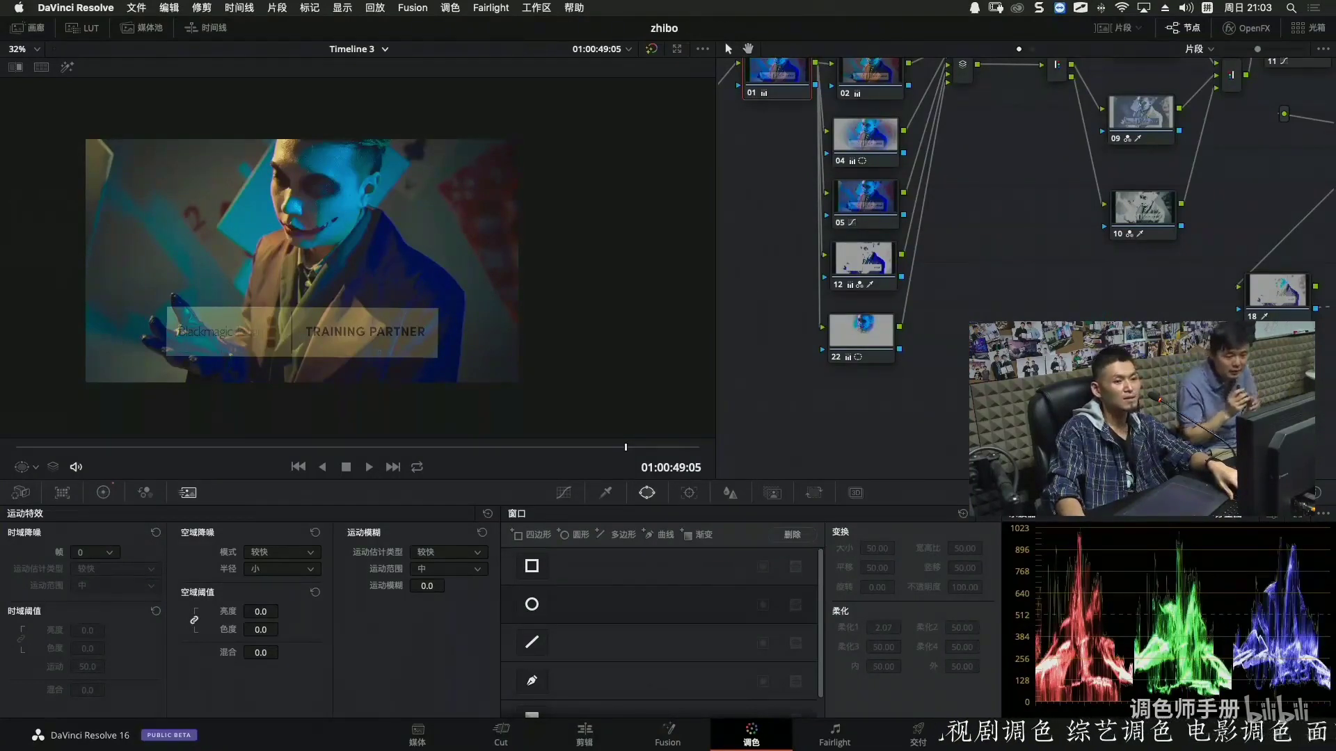
pyautogui.scroll(5, 954, 300)
pyautogui.moveTo(818, 174); pyautogui.dragTo(812, 176)
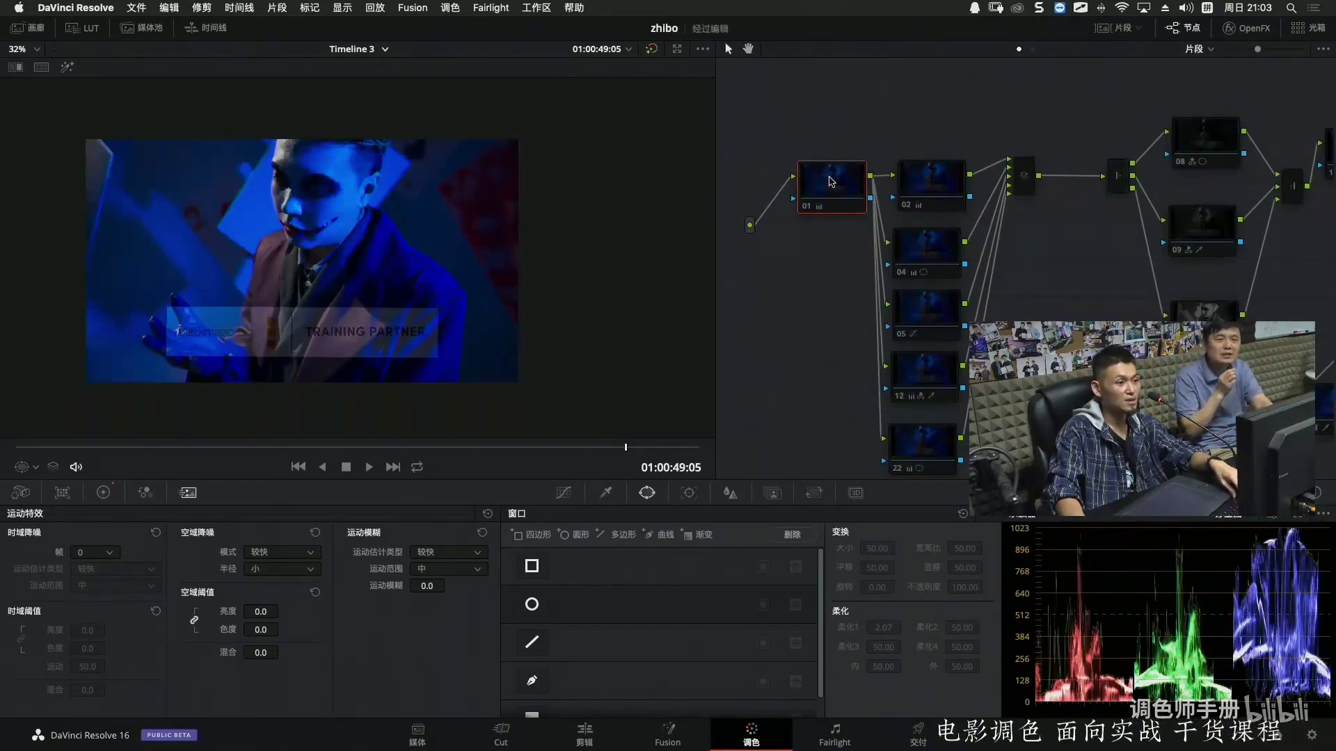
pyautogui.moveTo(834, 284); pyautogui.dragTo(796, 232)
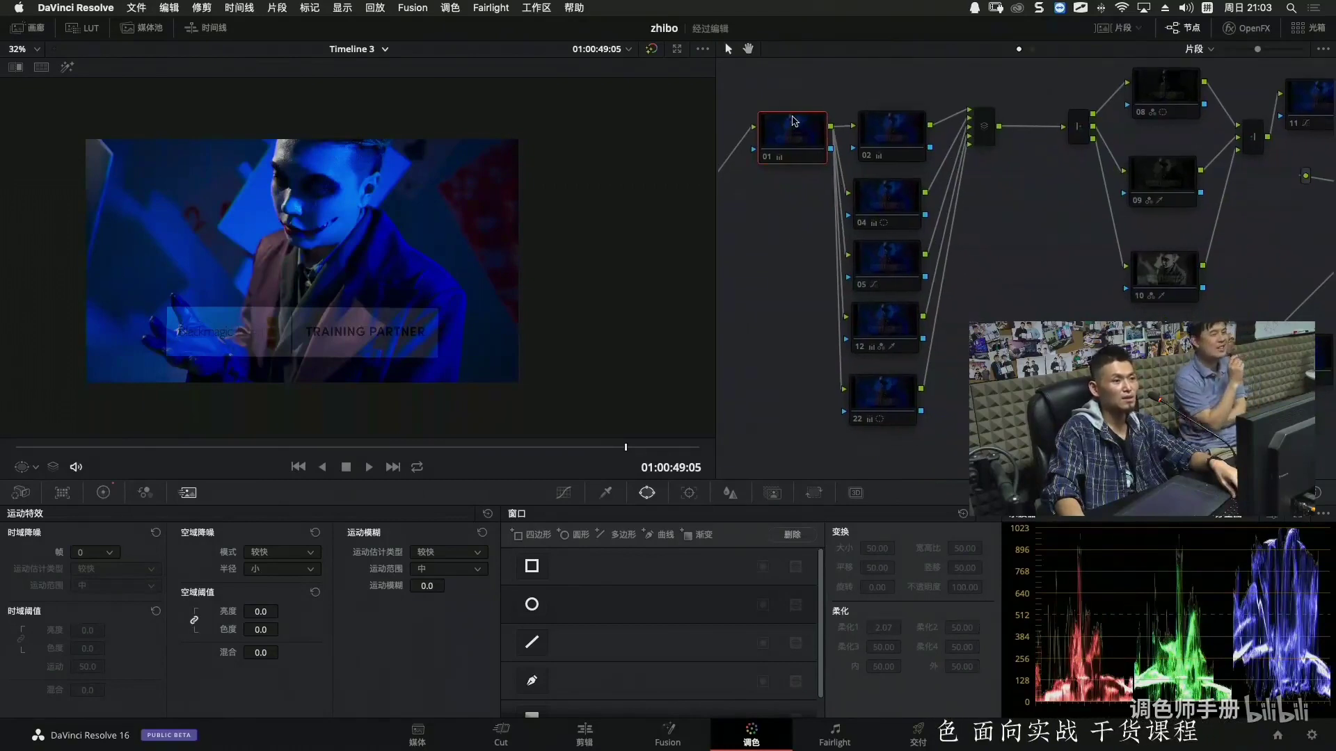
# Step through nodes 02, 04, 05 and 12, ending on node 22's circular face window.
pyautogui.click(902, 141)
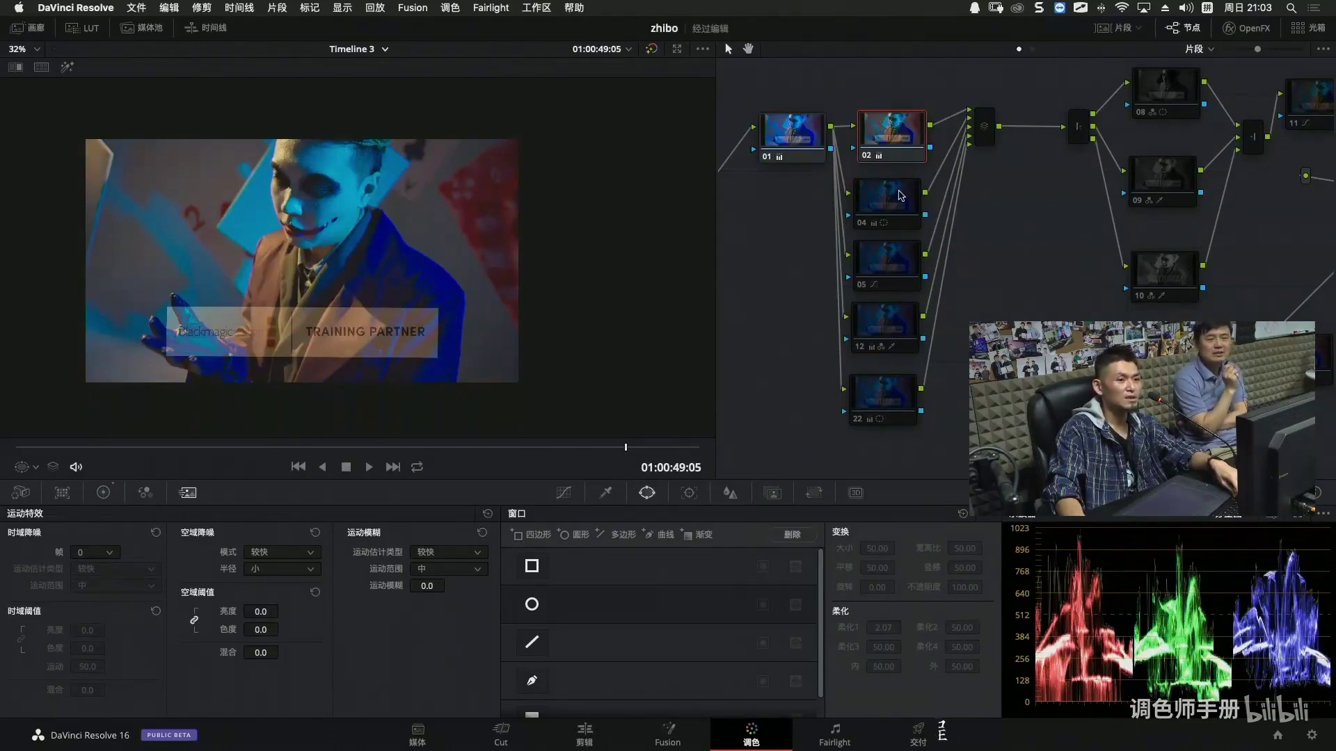
pyautogui.click(902, 195)
pyautogui.click(890, 262)
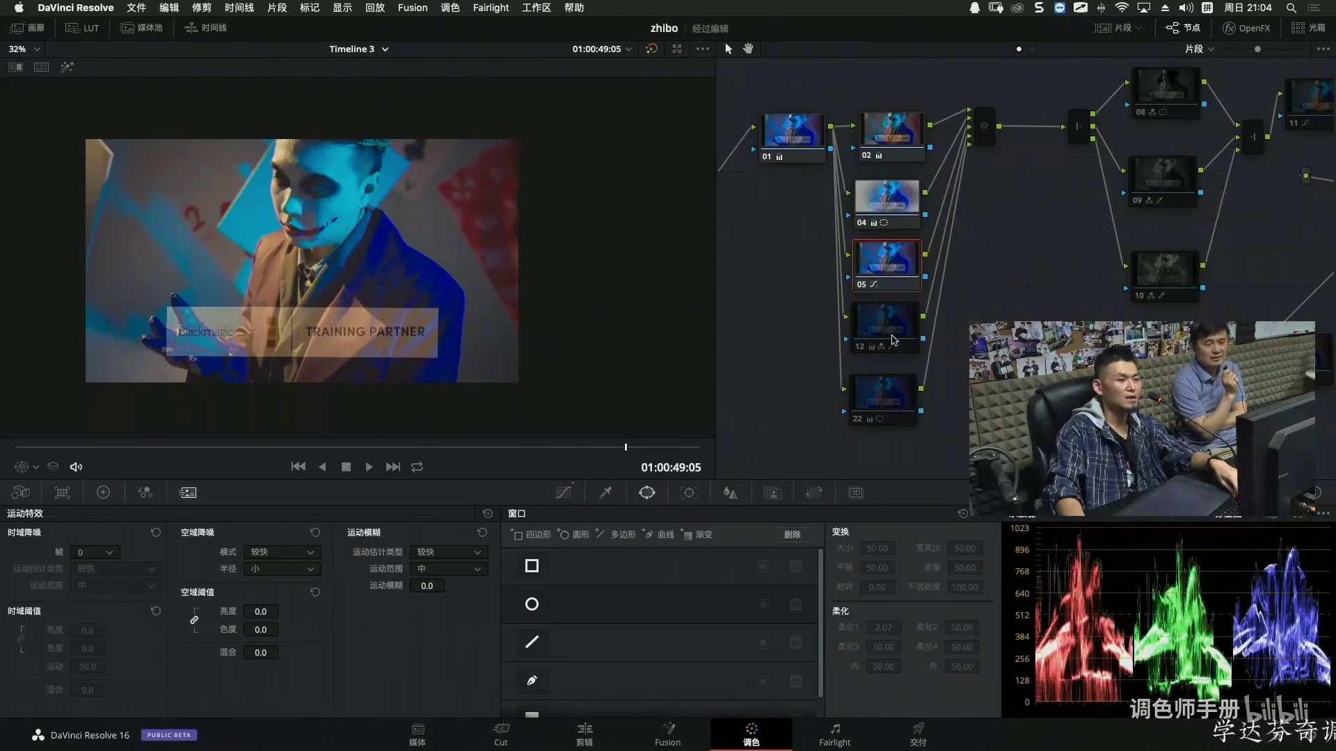
pyautogui.click(893, 341)
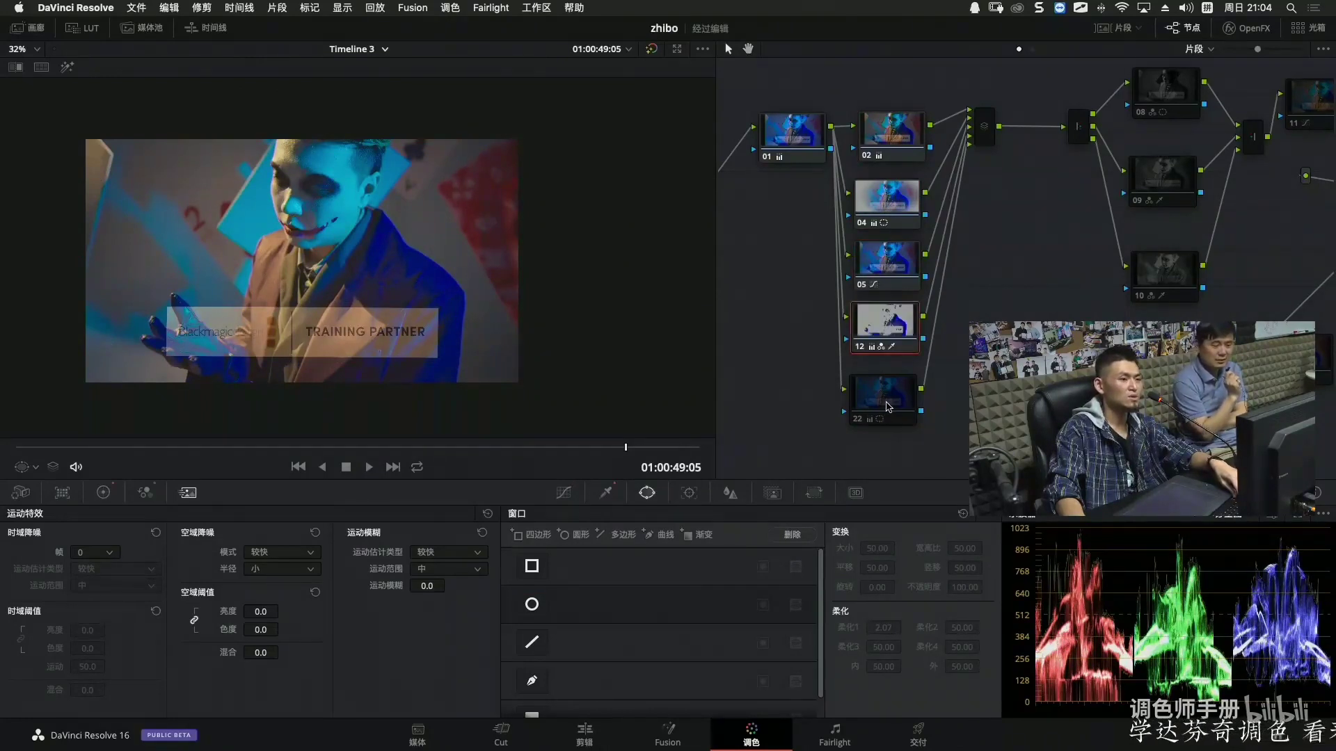
pyautogui.click(888, 408)
# Inspect the layer mixer, nodes 08 and 09, and the merge node of the first parallel group.
pyautogui.hscroll(5, 915, 237)
pyautogui.scroll(3, 915, 237)
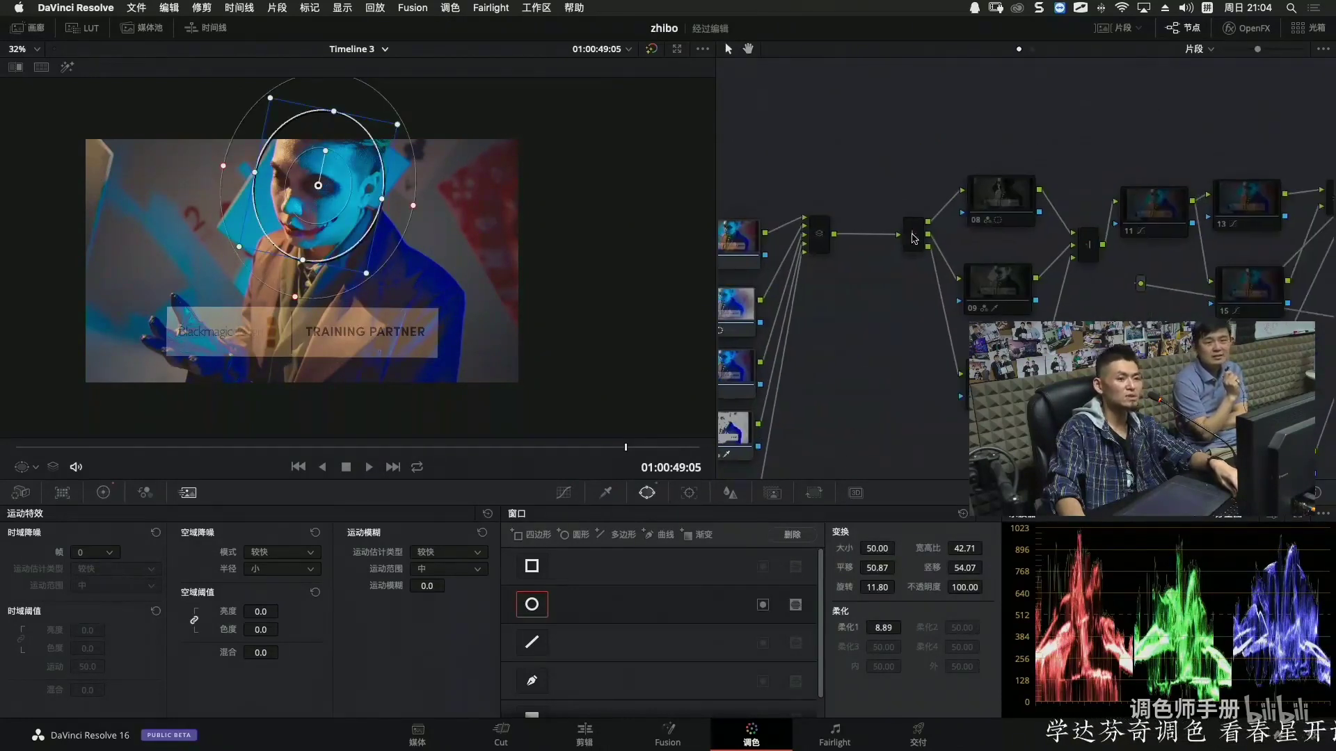
pyautogui.click(814, 228)
pyautogui.click(915, 235)
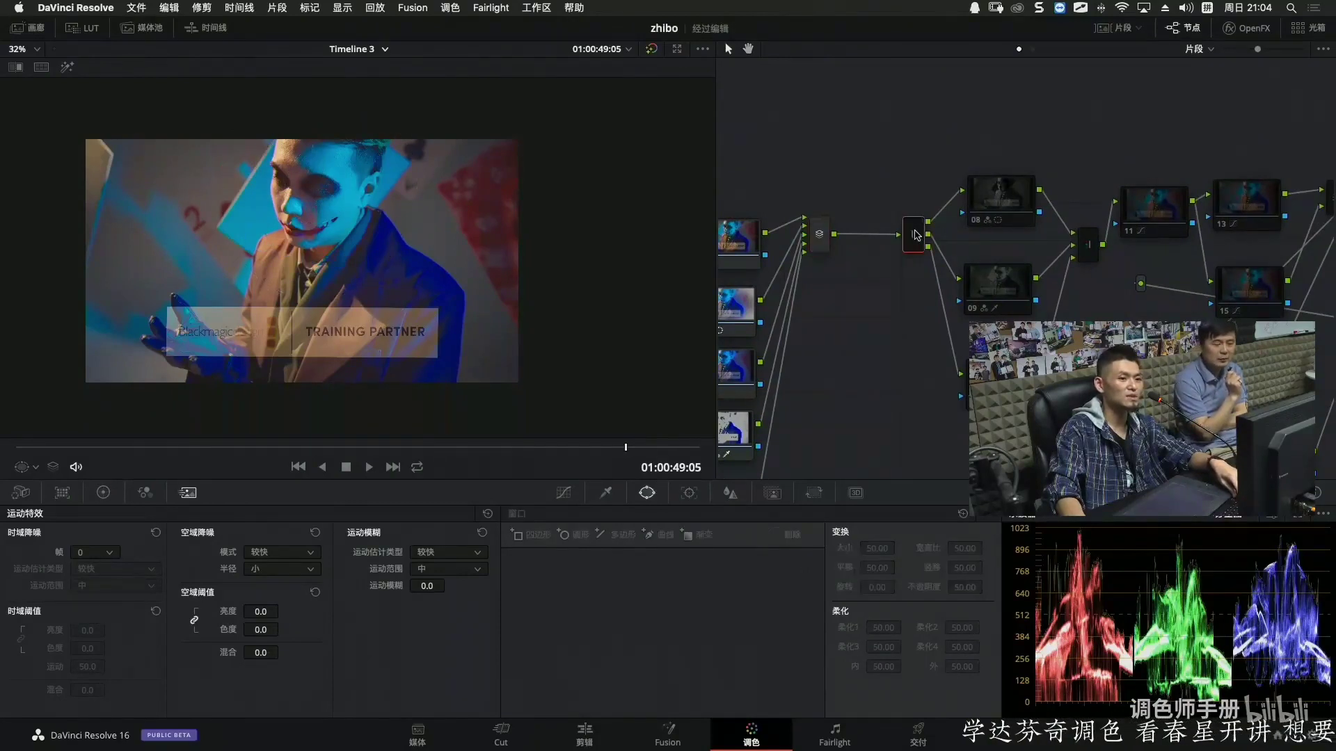
pyautogui.click(999, 202)
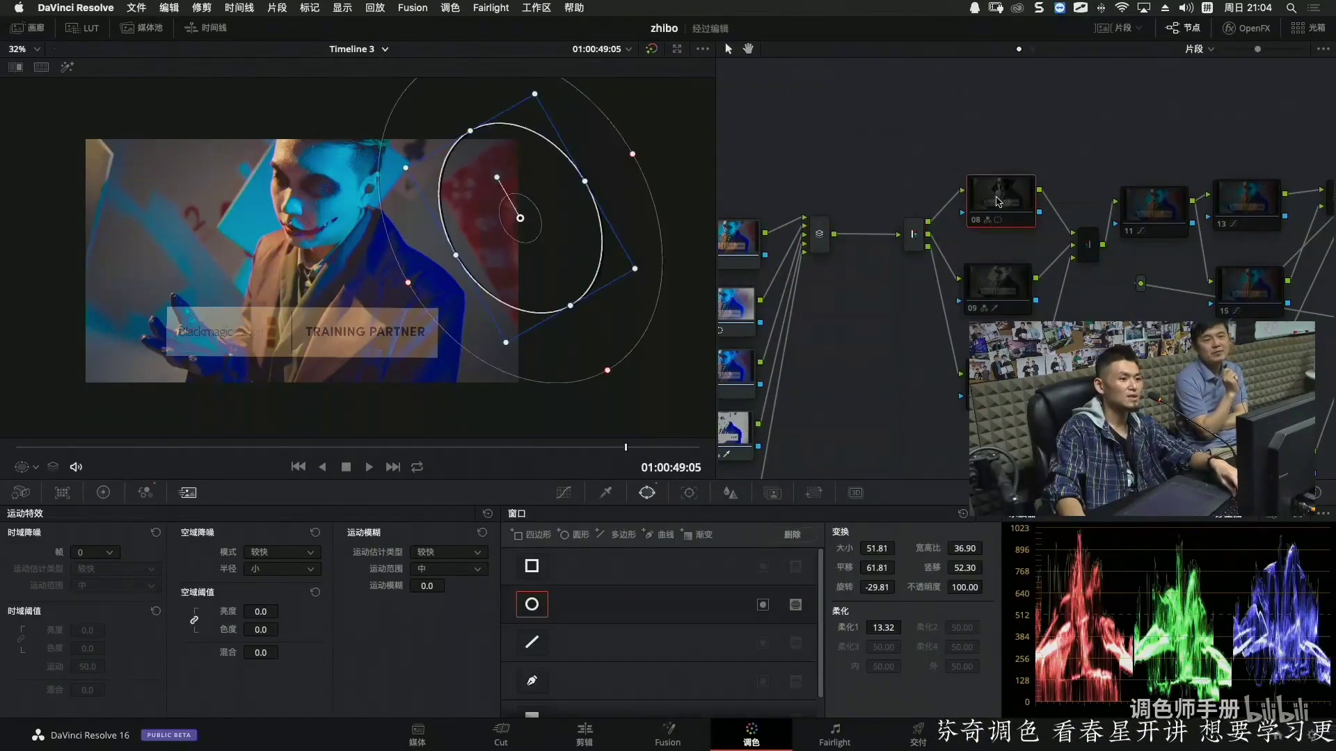
pyautogui.click(1012, 279)
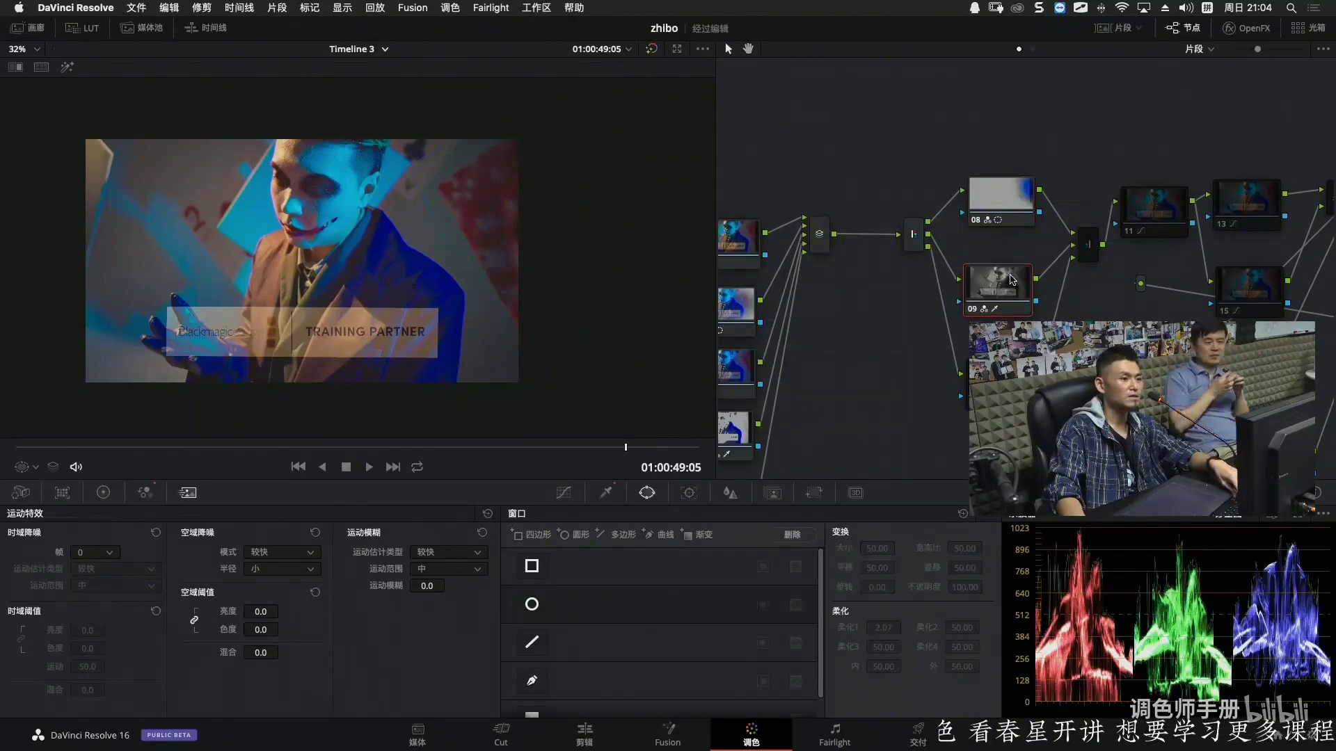
pyautogui.click(999, 379)
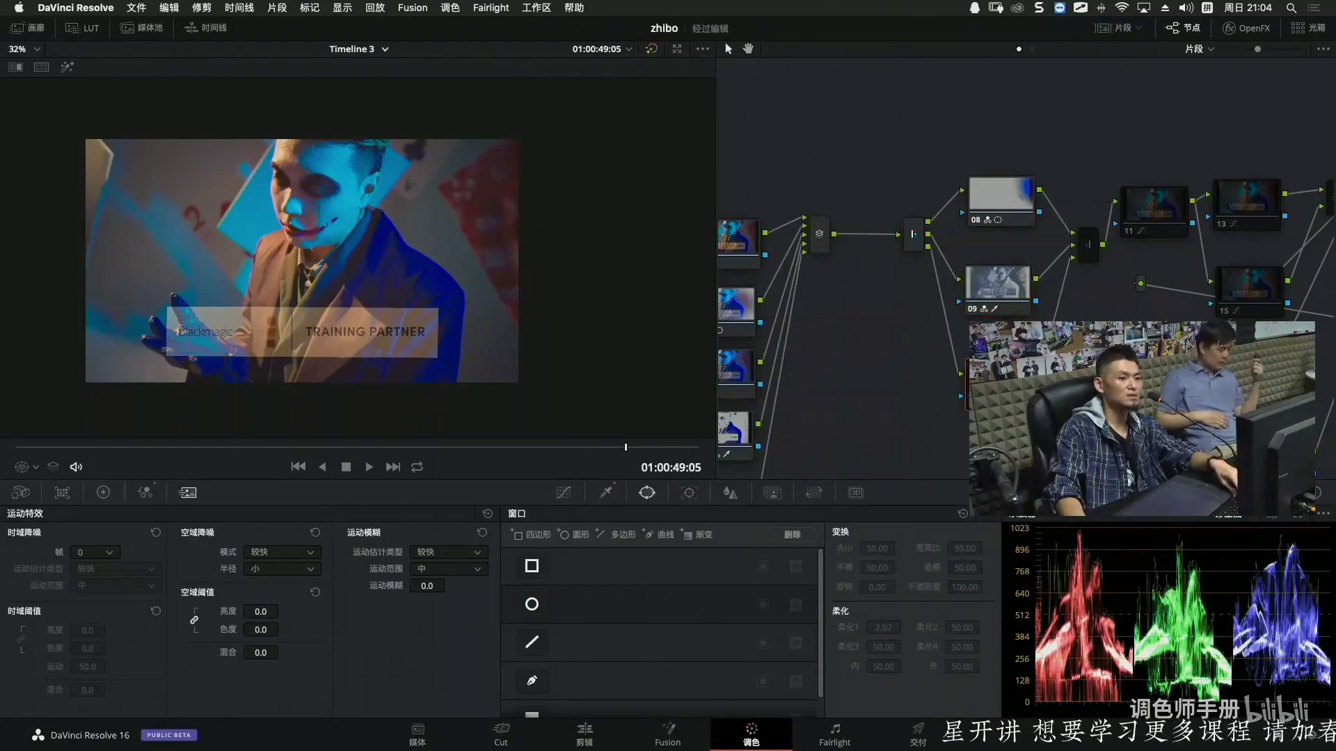
pyautogui.hscroll(6, 870, 255)
pyautogui.click(868, 252)
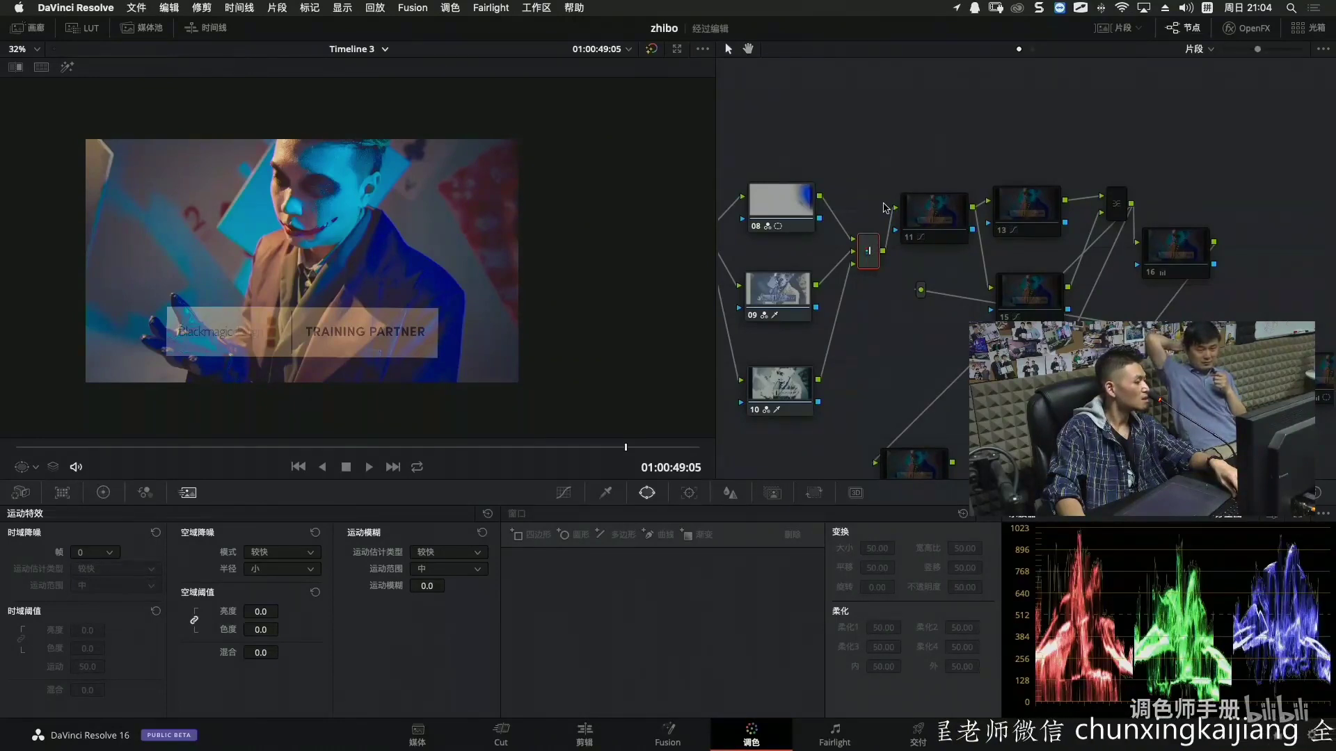
# Review nodes 11, 13, 15, 18, 19 and 16, ending on the oval vignette node.
pyautogui.click(945, 210)
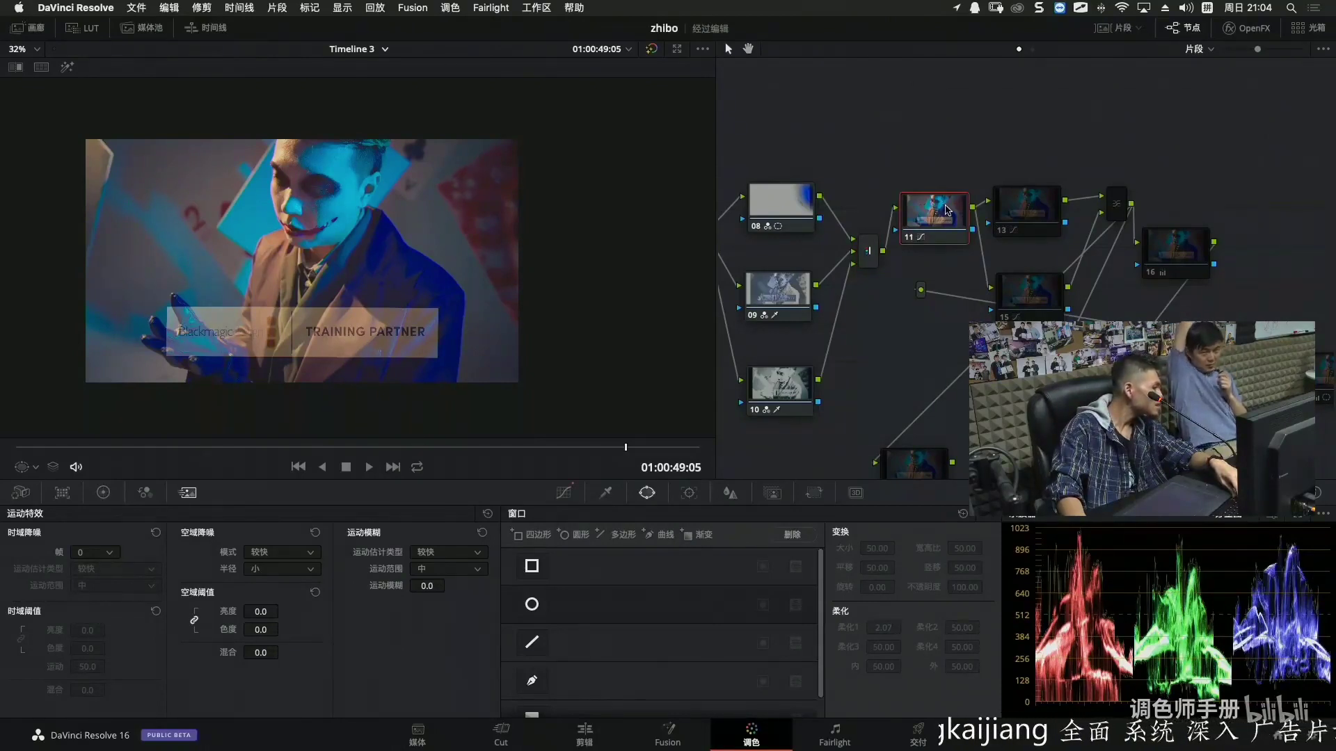
pyautogui.click(1015, 222)
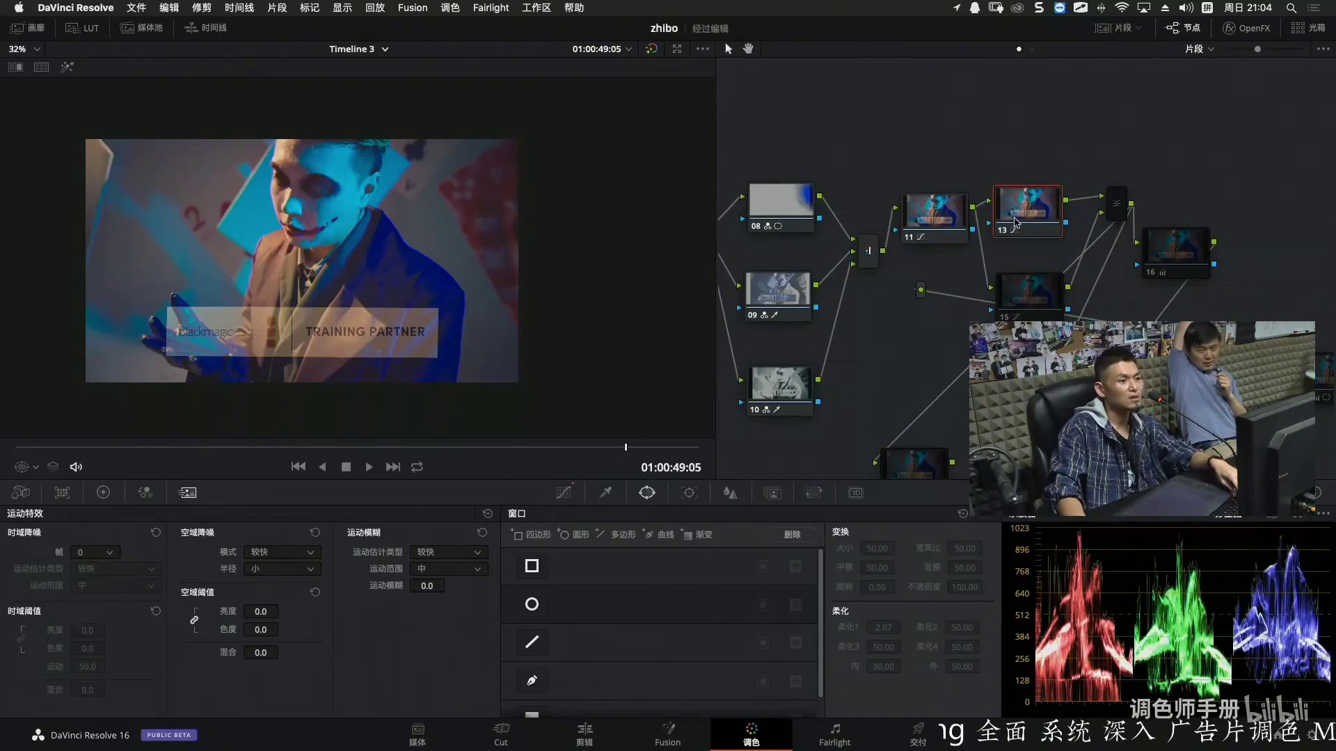
pyautogui.click(1030, 291)
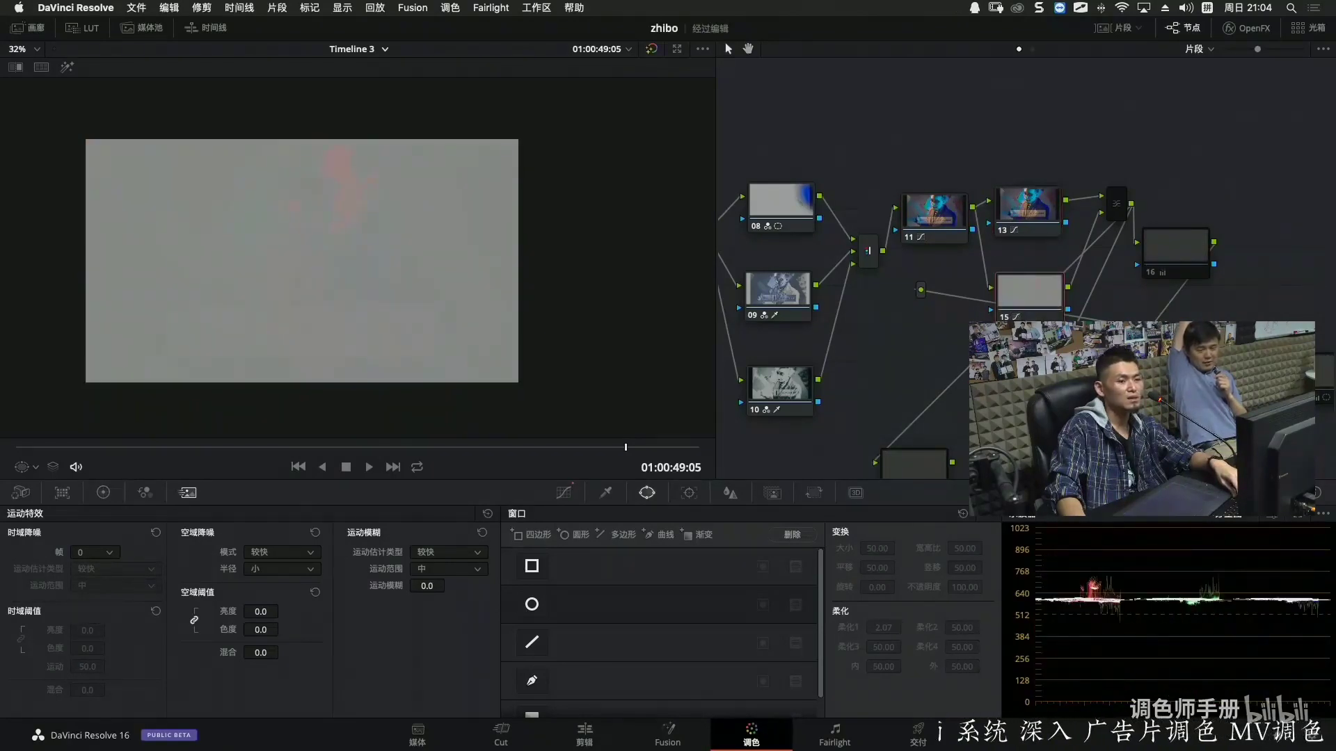
pyautogui.scroll(-5, 1016, 265)
pyautogui.click(850, 301)
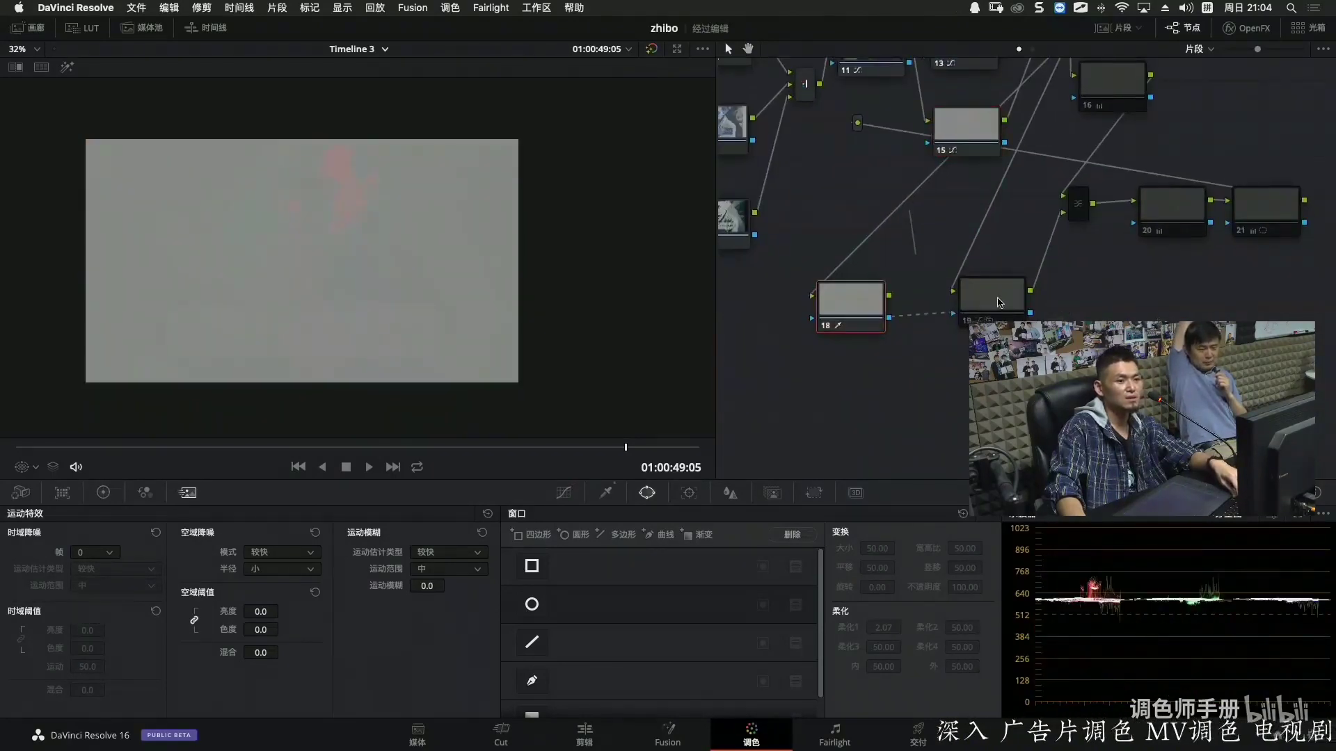
pyautogui.click(1000, 303)
pyautogui.scroll(3, 1047, 264)
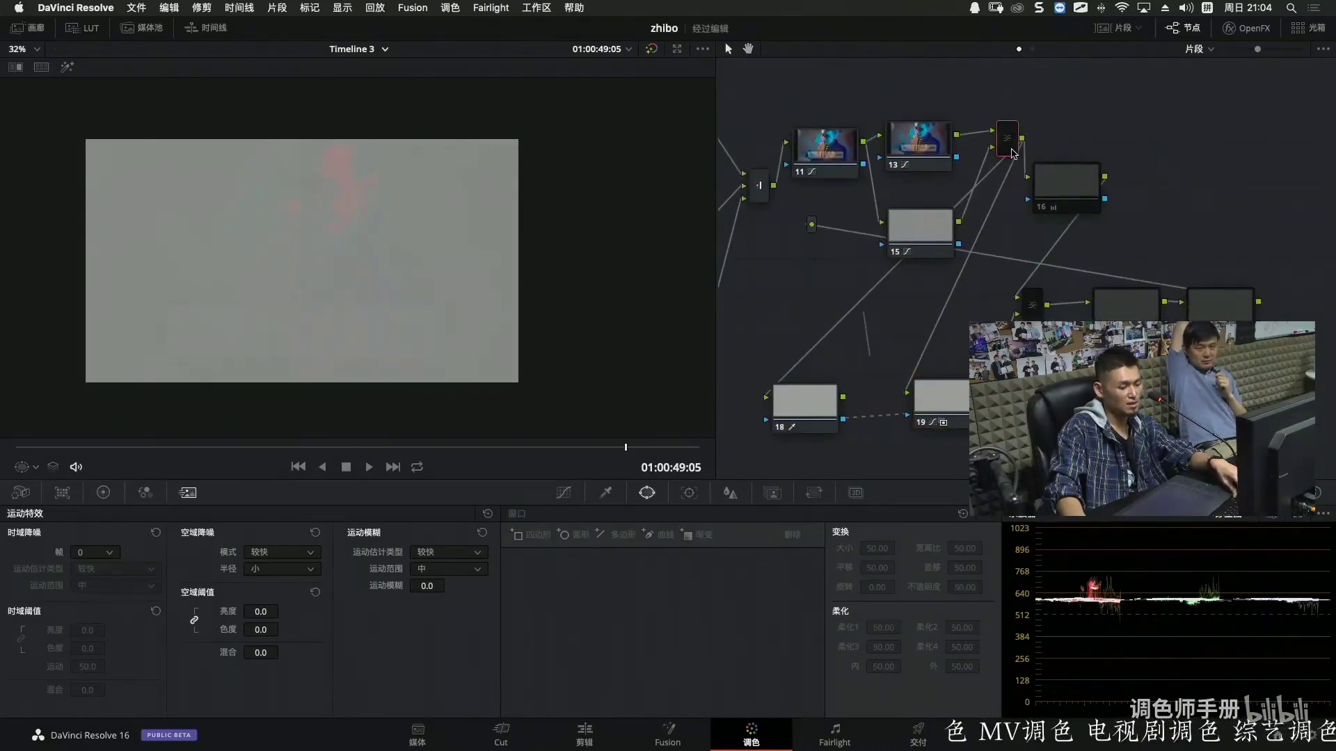
pyautogui.click(1065, 178)
pyautogui.click(1118, 314)
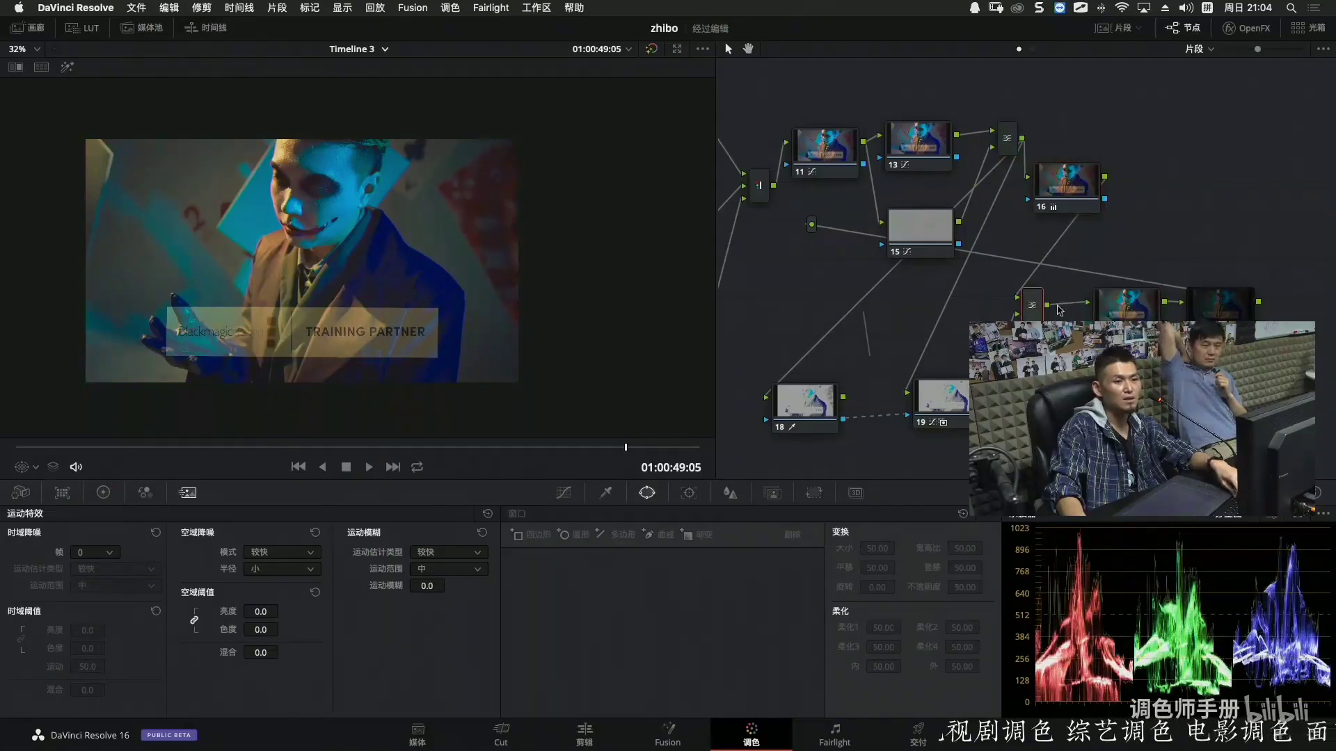
pyautogui.click(1199, 305)
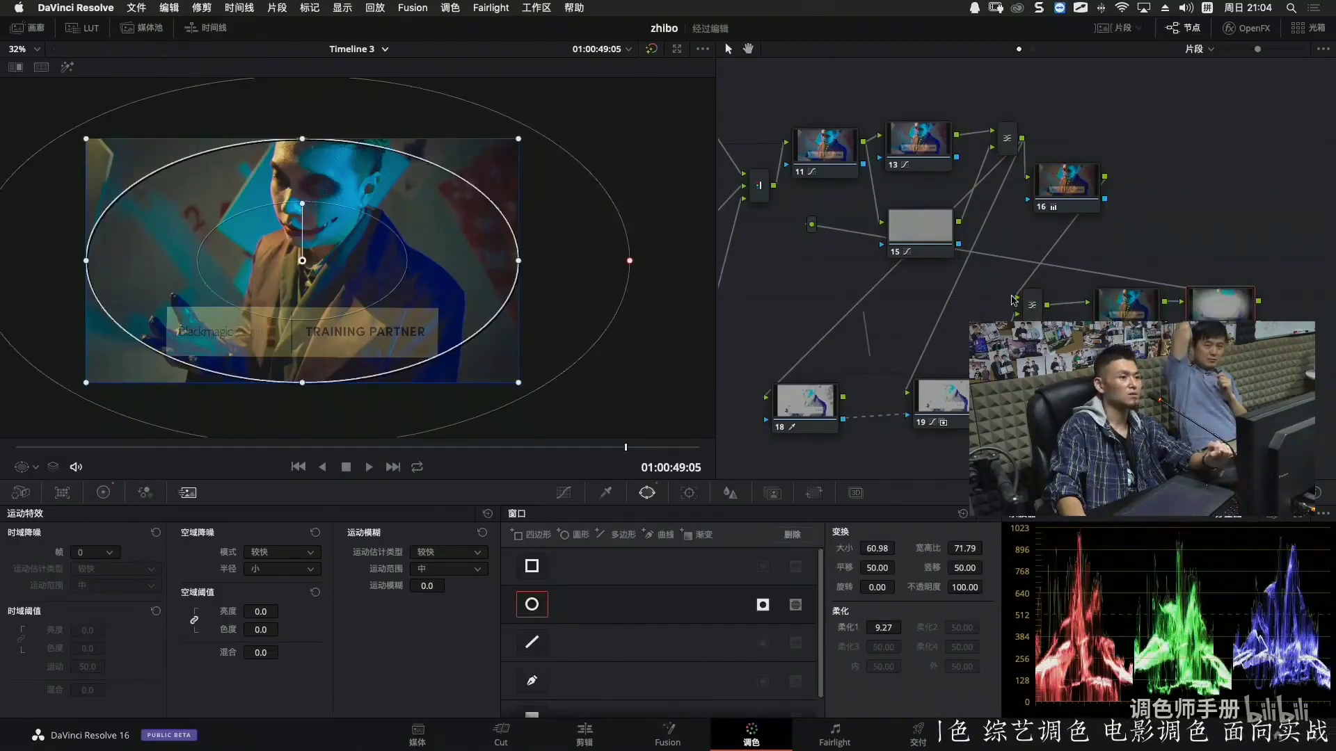
pyautogui.hscroll(-5, 1002, 210)
pyautogui.scroll(5, 1002, 210)
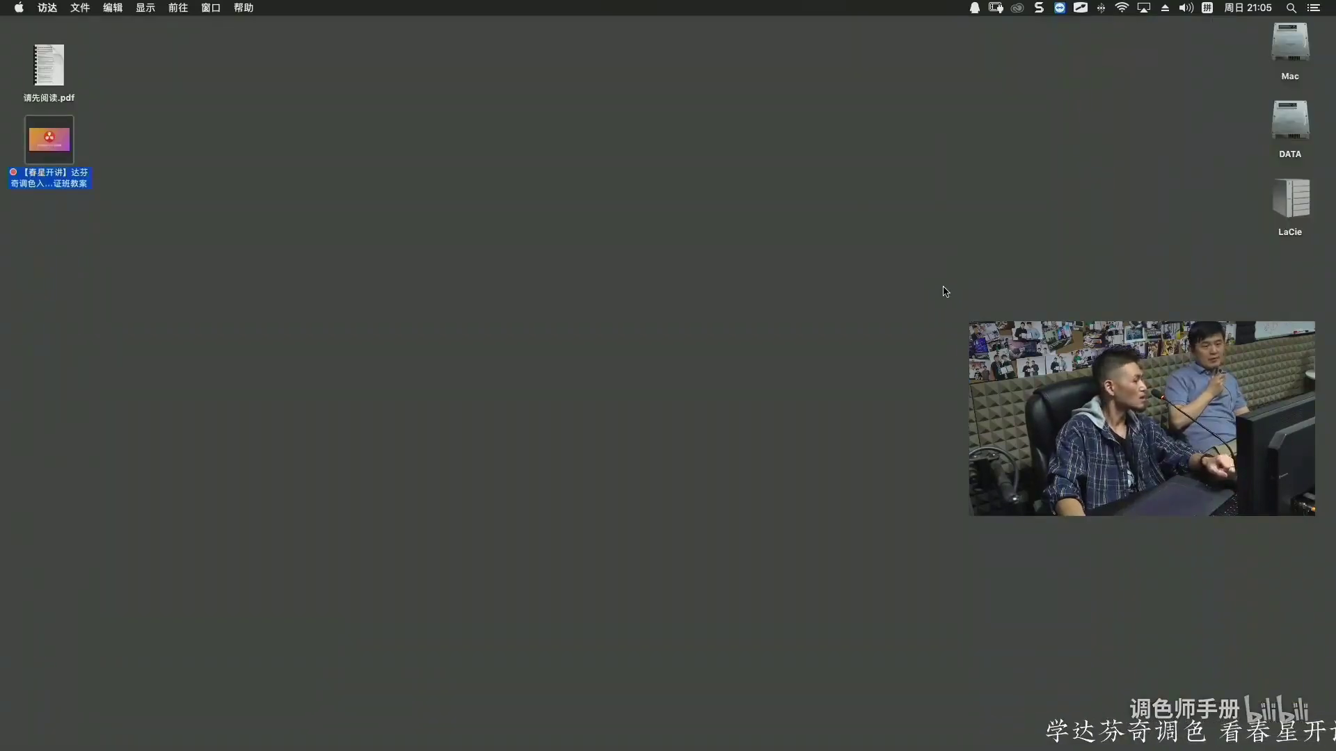
# Relaunch DaVinci Resolve from the macOS Dock.
pyautogui.moveTo(835, 748)
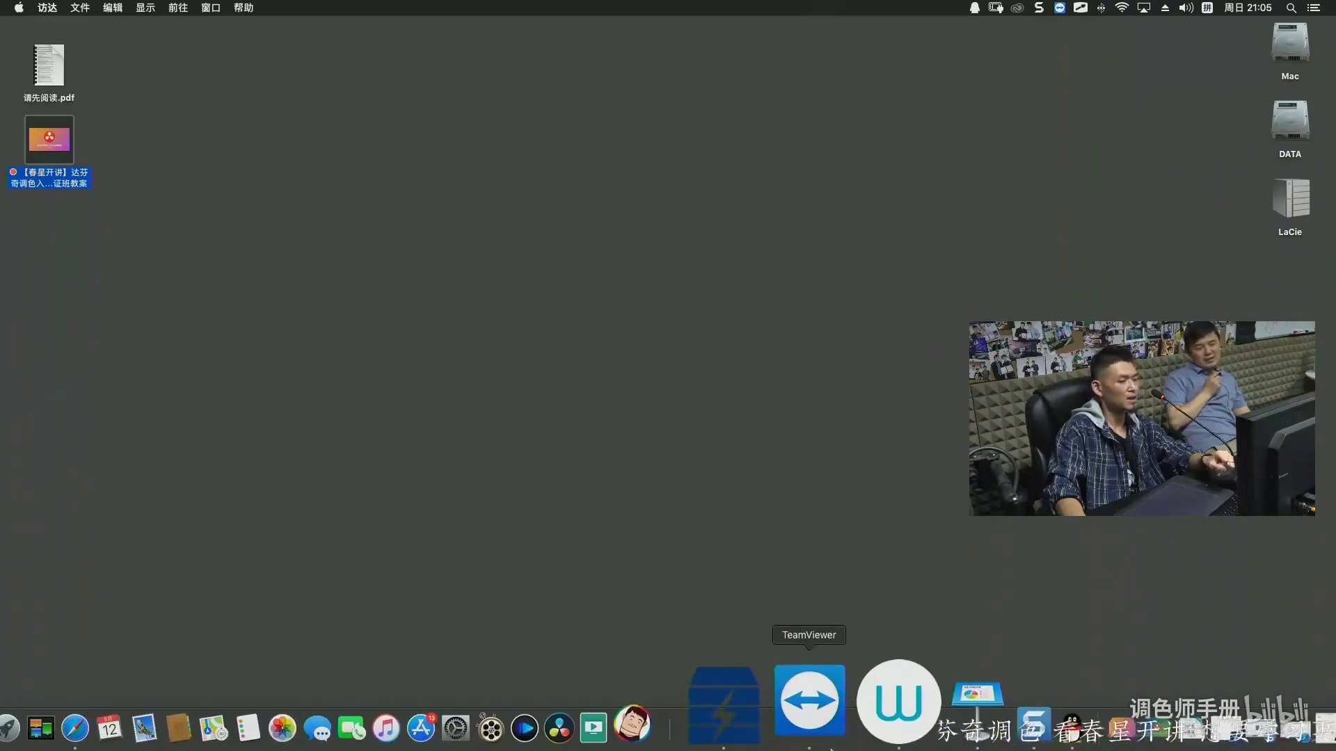
pyautogui.click(677, 710)
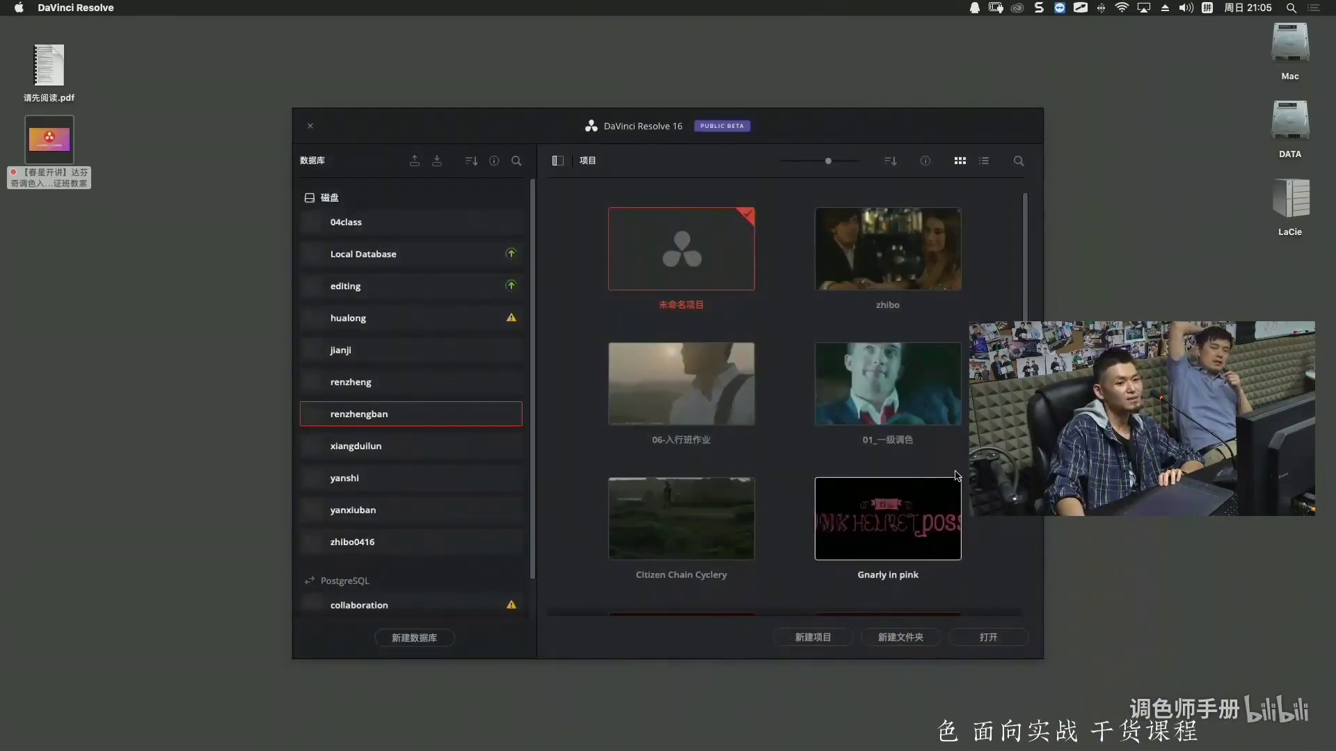
# Open the zhibo project and scroll across its node graph to confirm the nodes are intact.
pyautogui.click(903, 251)
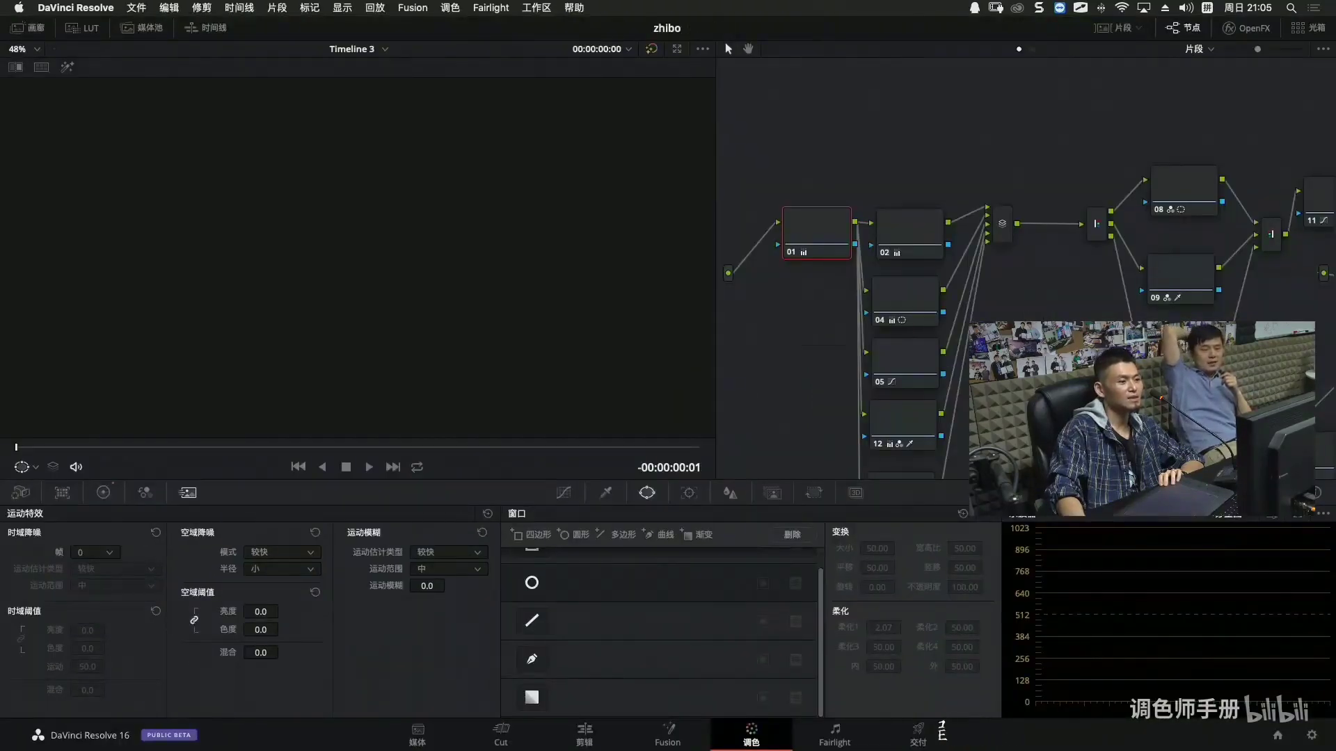
pyautogui.hscroll(5, 920, 410)
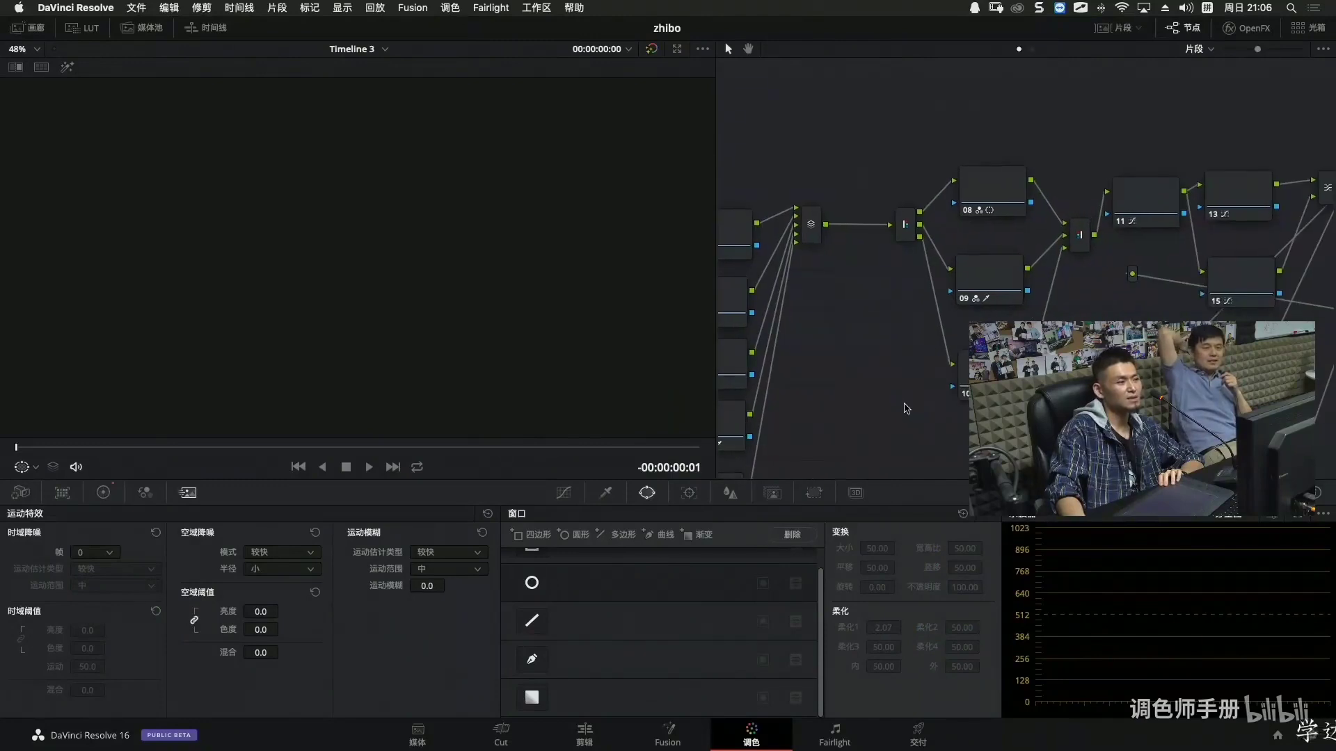
pyautogui.hscroll(3, 907, 409)
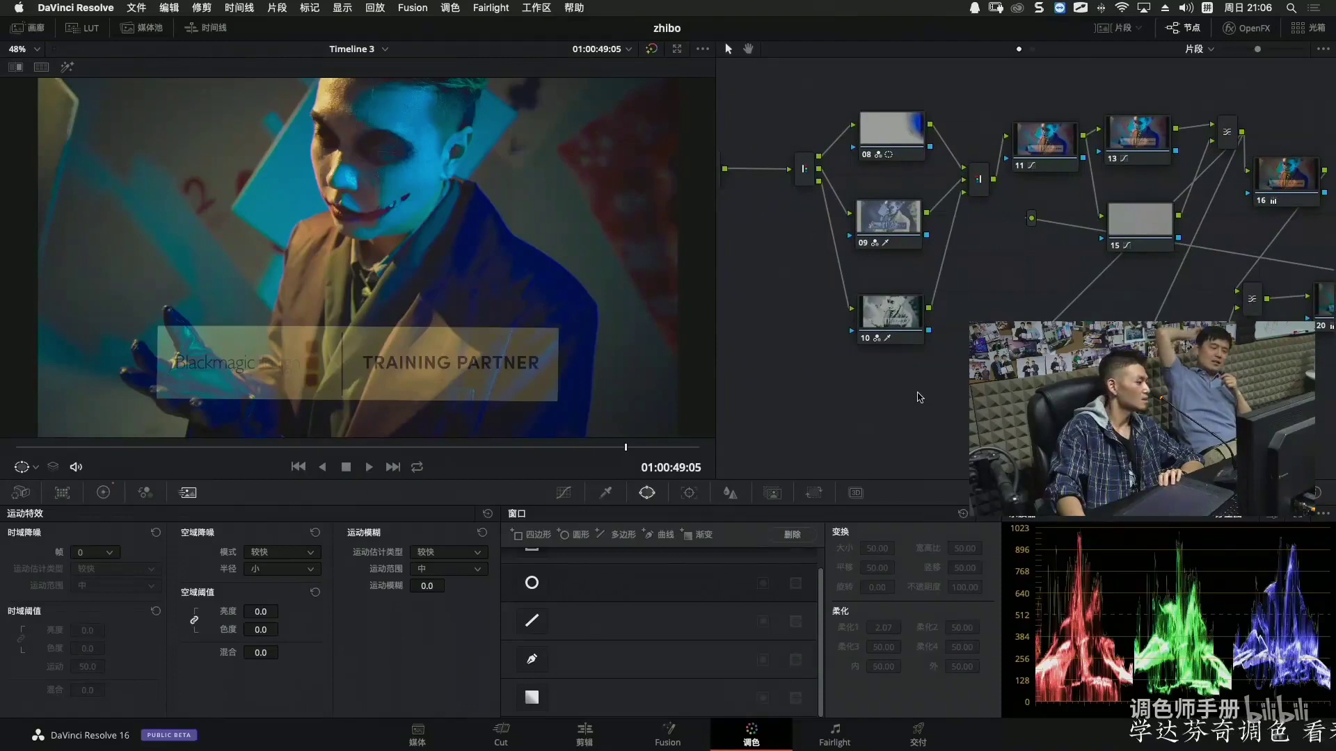
pyautogui.hscroll(2, 905, 398)
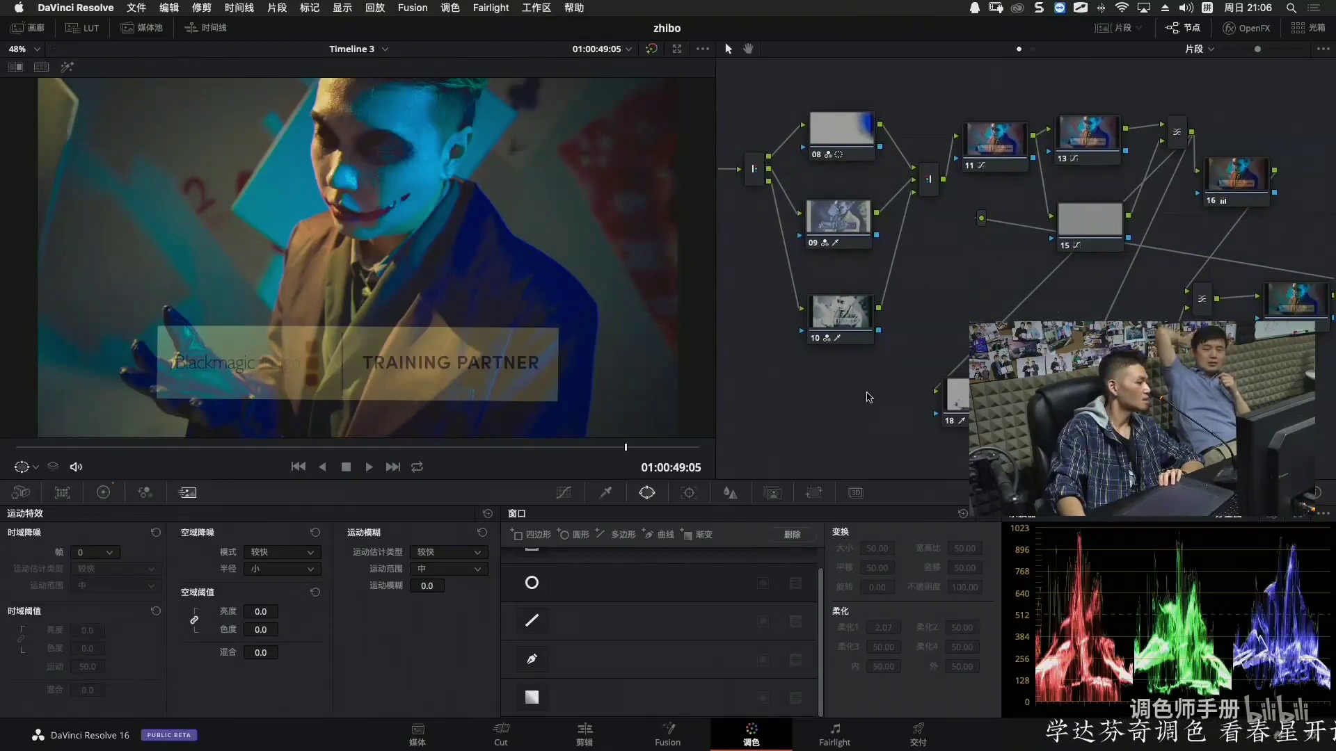
pyautogui.hscroll(-3, 869, 398)
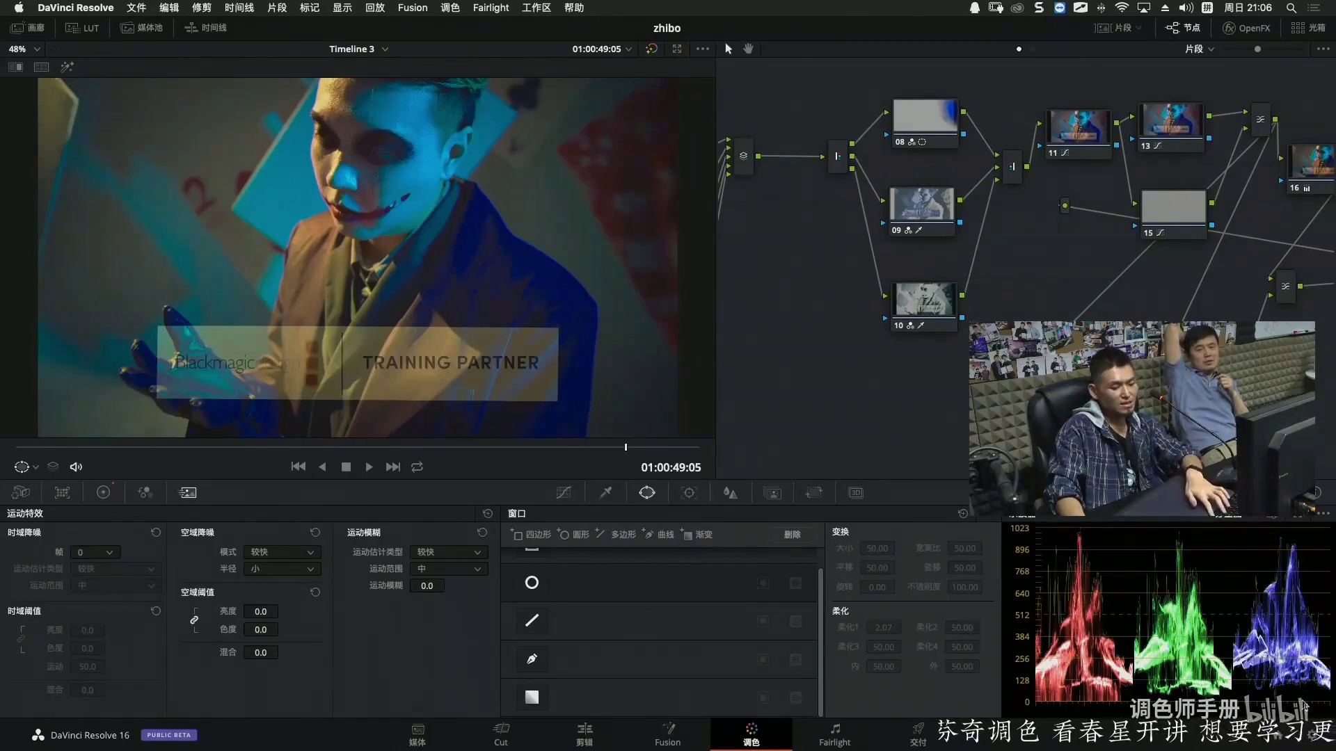
pyautogui.press('super+comma')
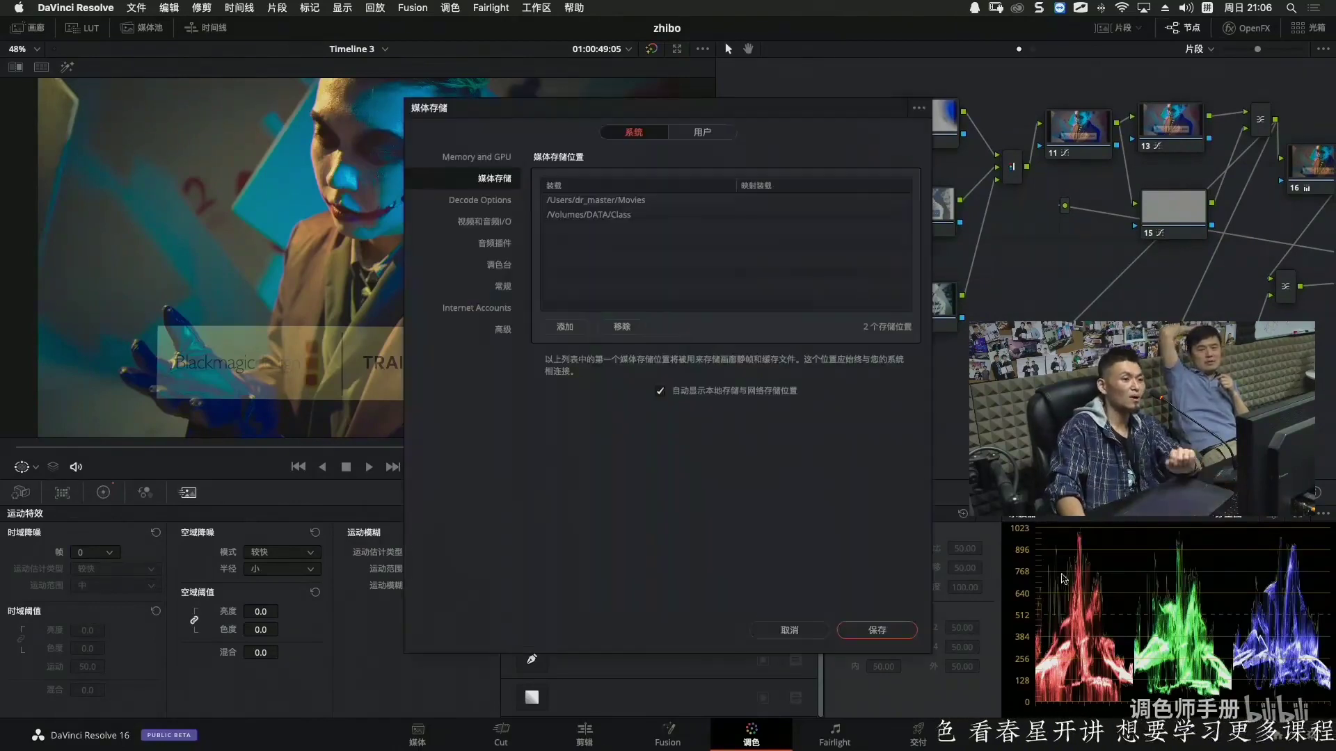
pyautogui.click(711, 135)
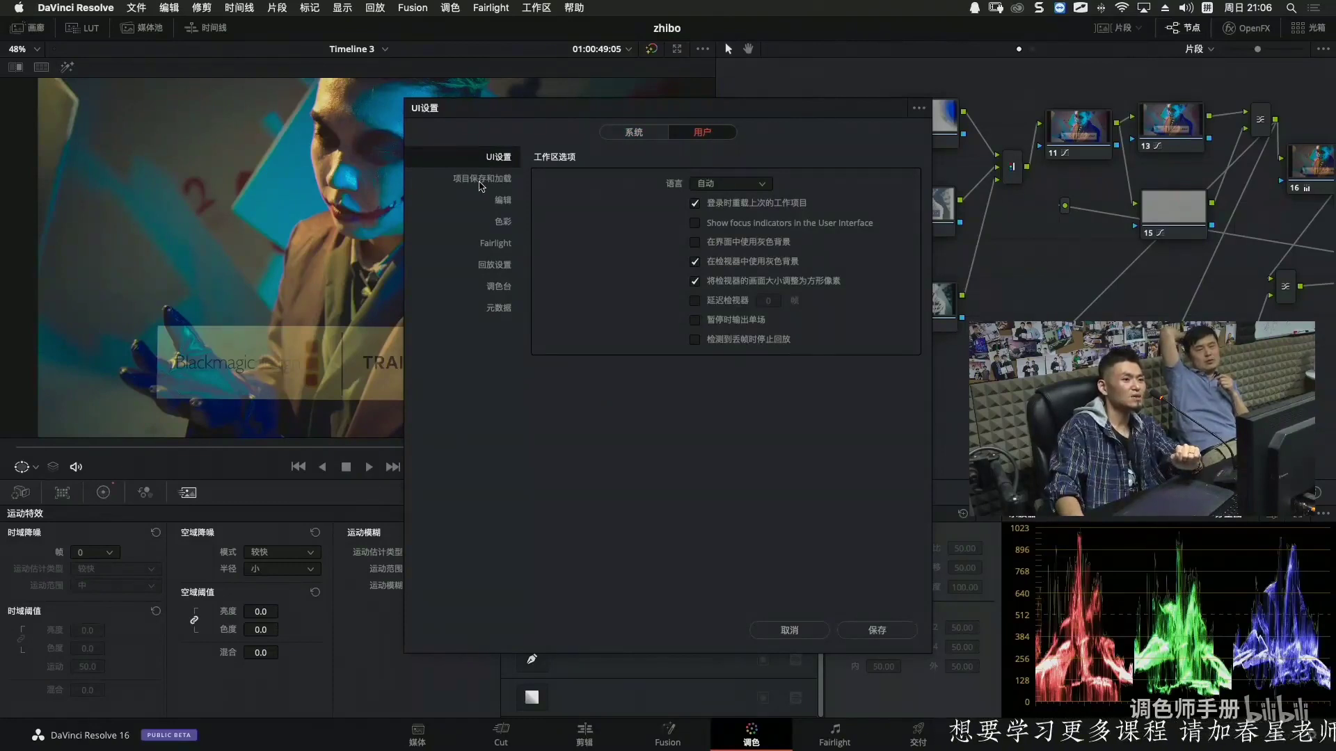
pyautogui.click(501, 180)
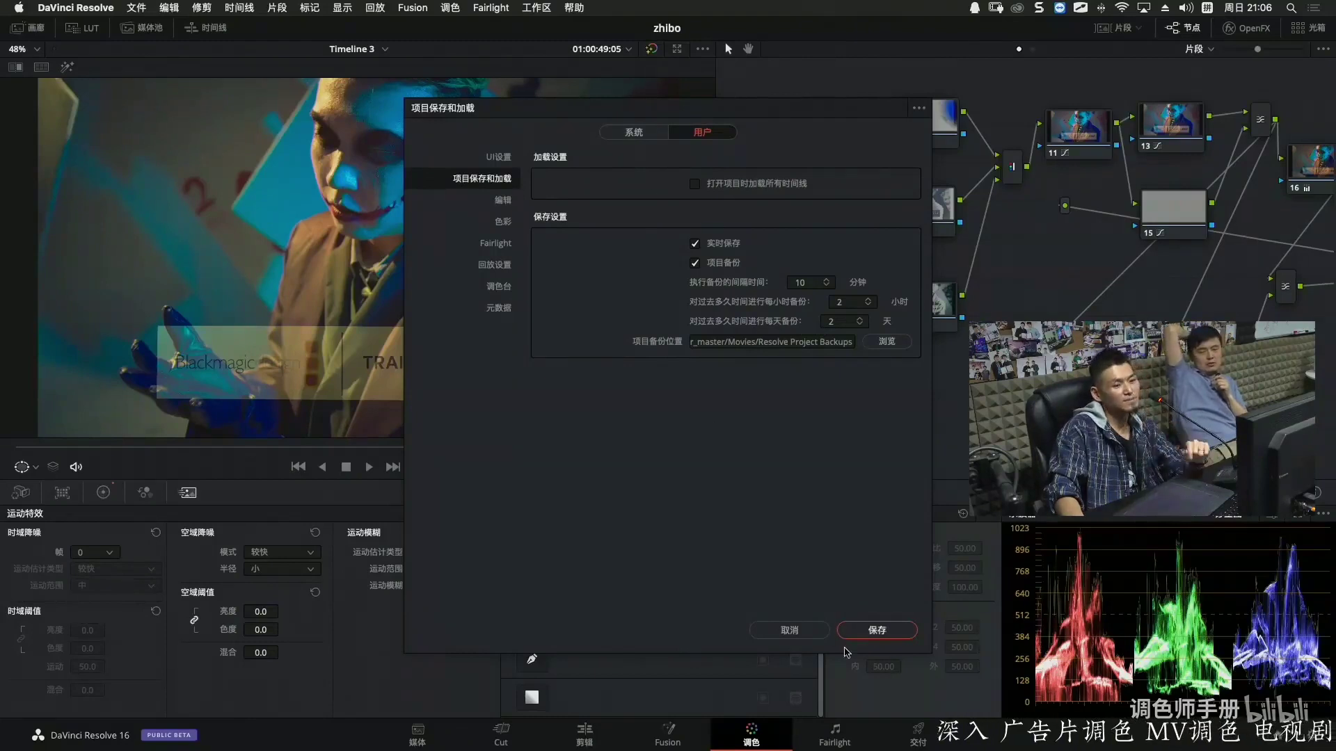
pyautogui.click(807, 639)
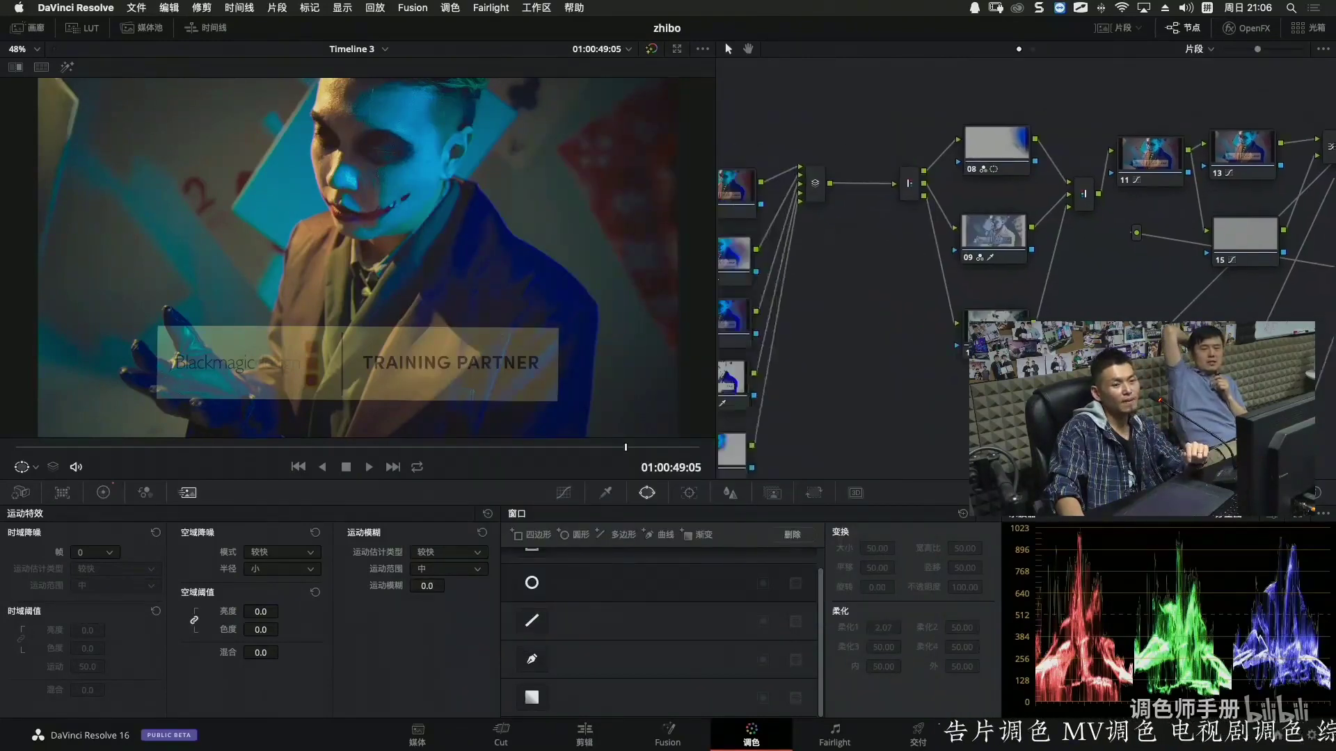
# Bring node 01 into view and auto-arrange the node graph layout.
pyautogui.moveTo(927, 414); pyautogui.dragTo(1088, 139)
pyautogui.rightClick(931, 344)
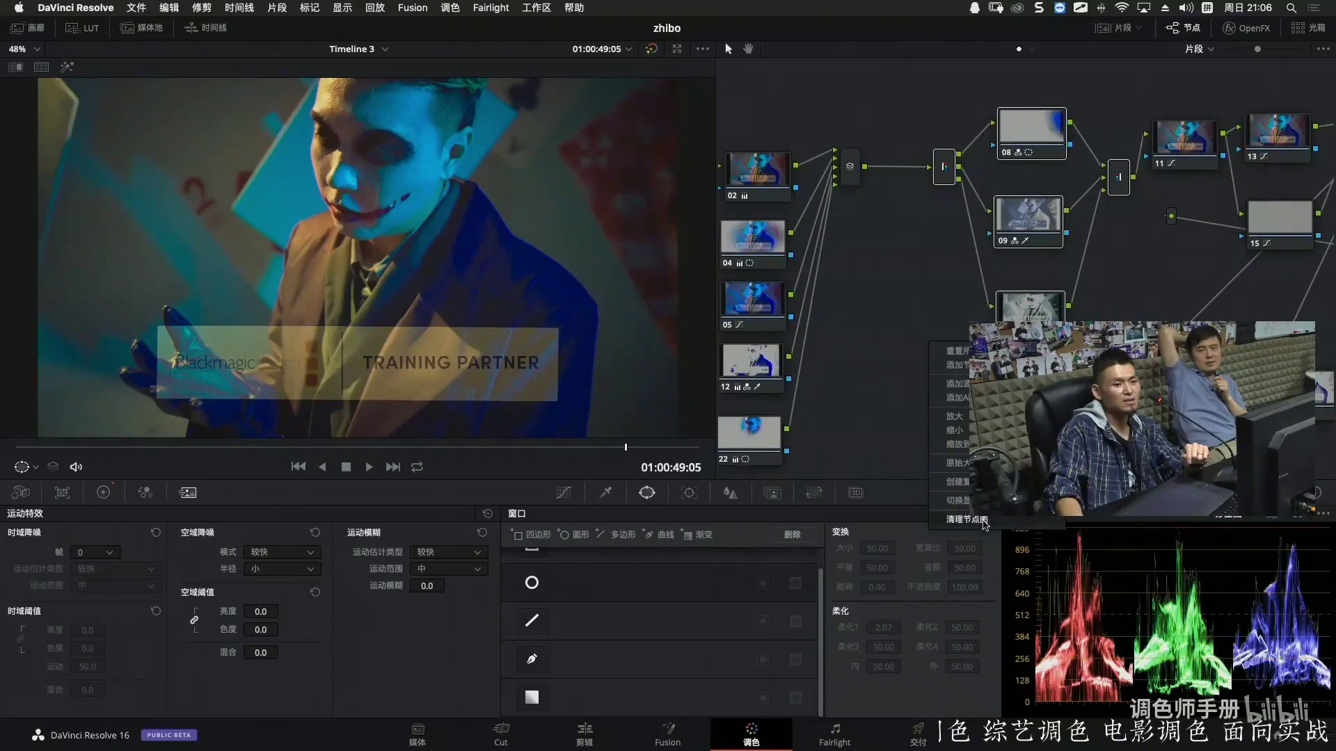
pyautogui.click(974, 519)
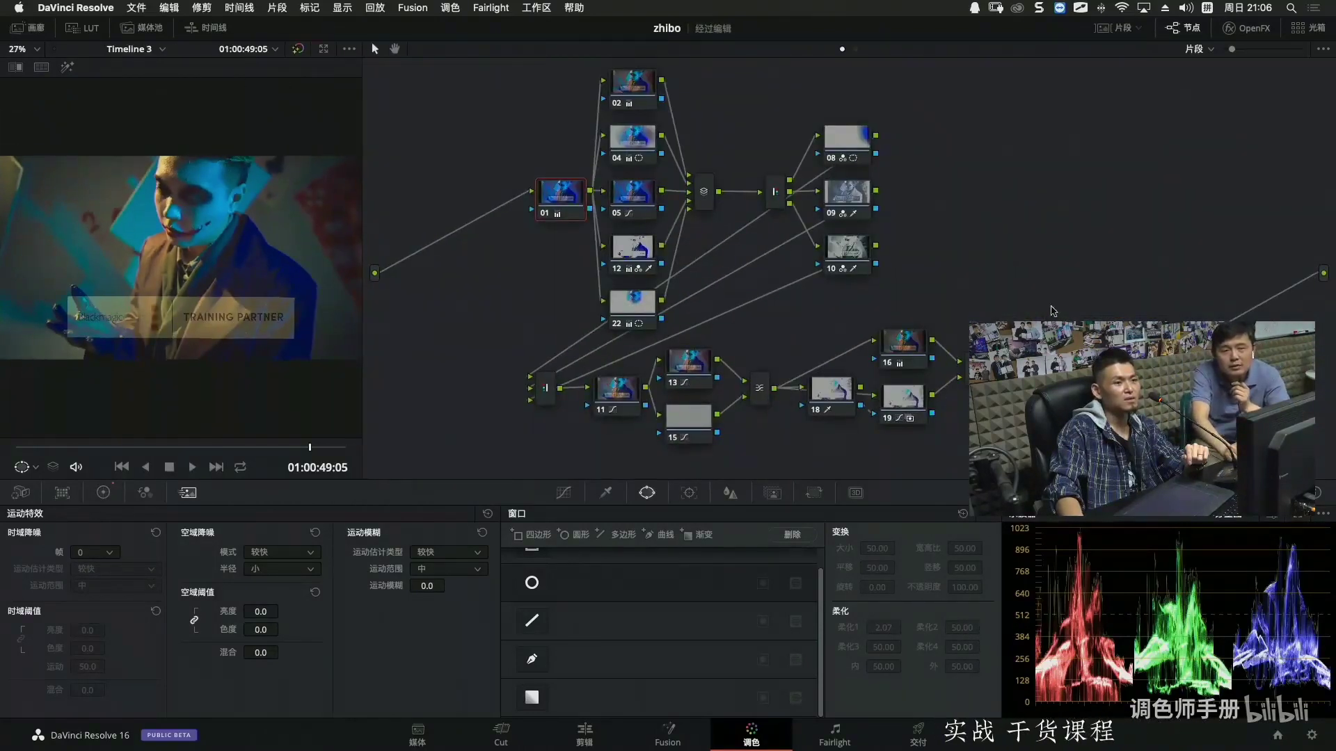
# Select nodes 11, 13, 15, 18 and 19, then return from the enlarged viewer to the Node Editor.
pyautogui.moveTo(504, 393); pyautogui.dragTo(981, 454)
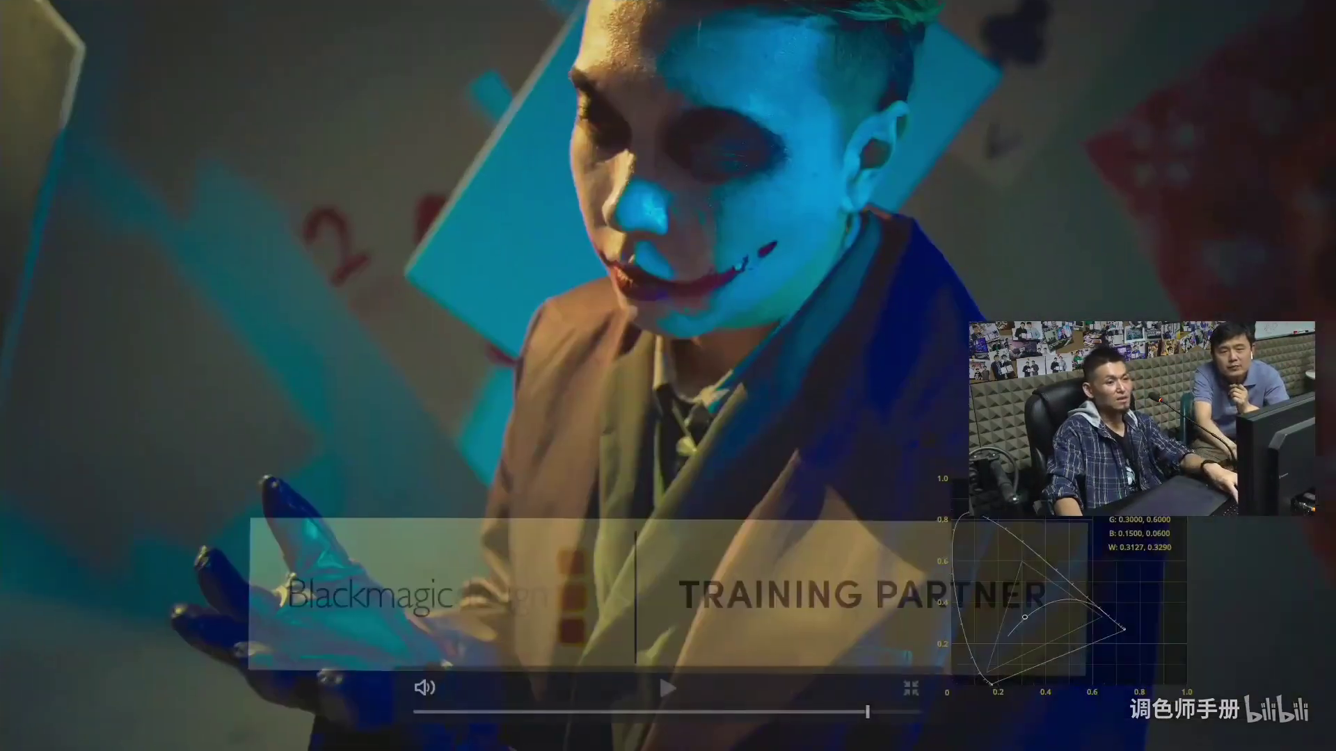
pyautogui.press('Escape')
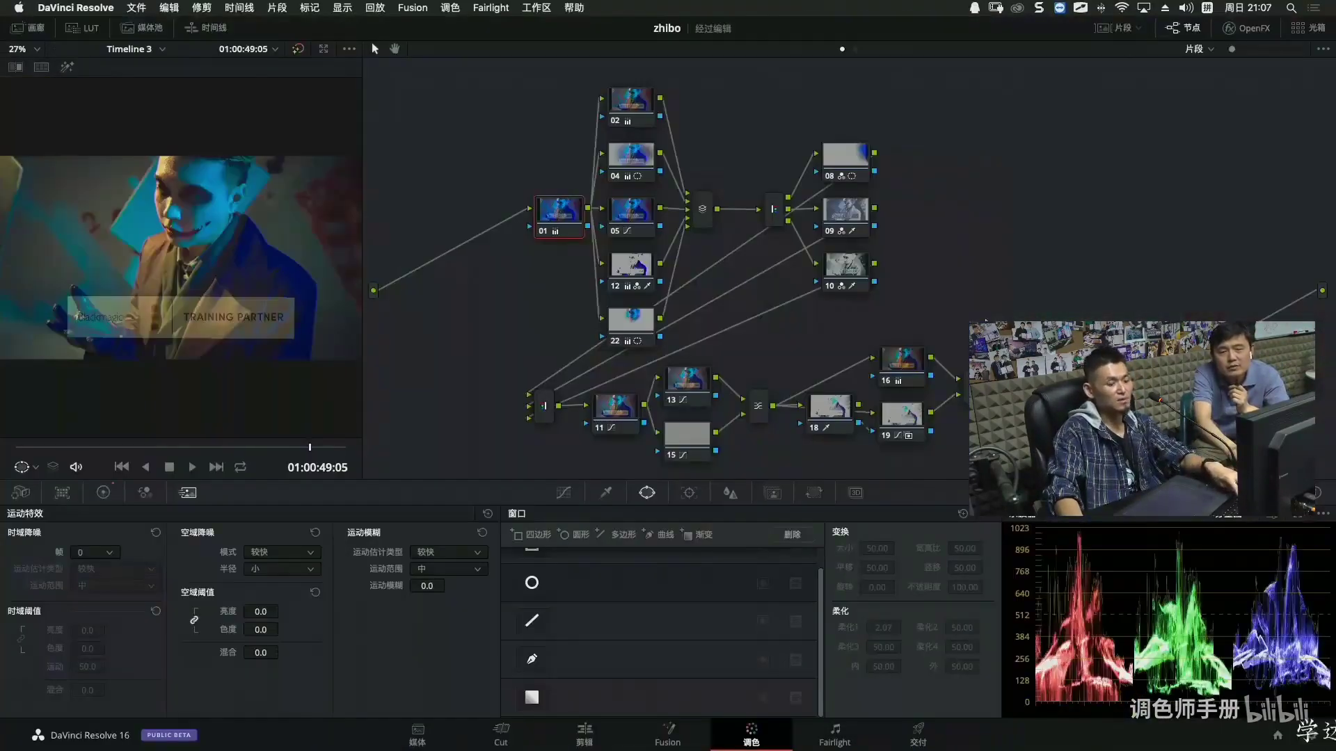
pyautogui.hotkey('alt', 'f')
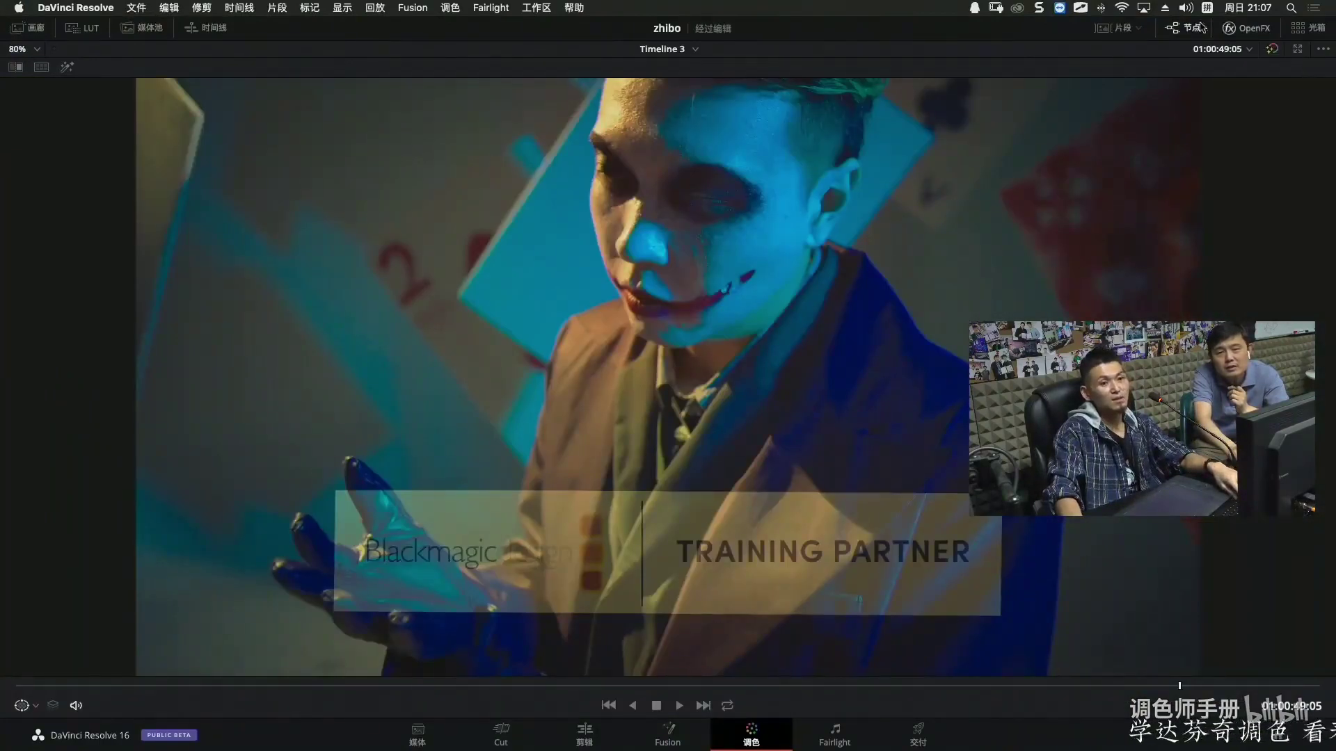
pyautogui.click(1175, 28)
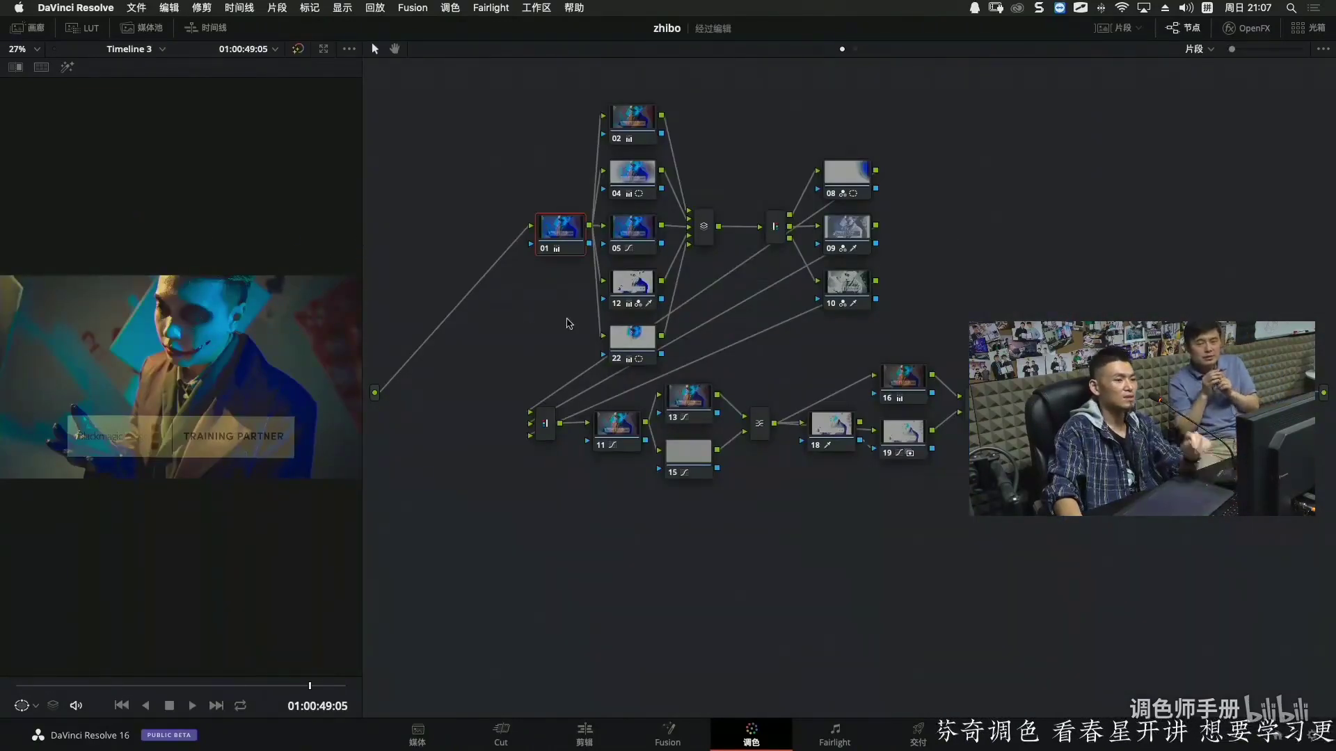
# Move the lower node group right and set the splitter with nodes 08–10 down-left beside it.
pyautogui.moveTo(445, 570); pyautogui.dragTo(924, 388)
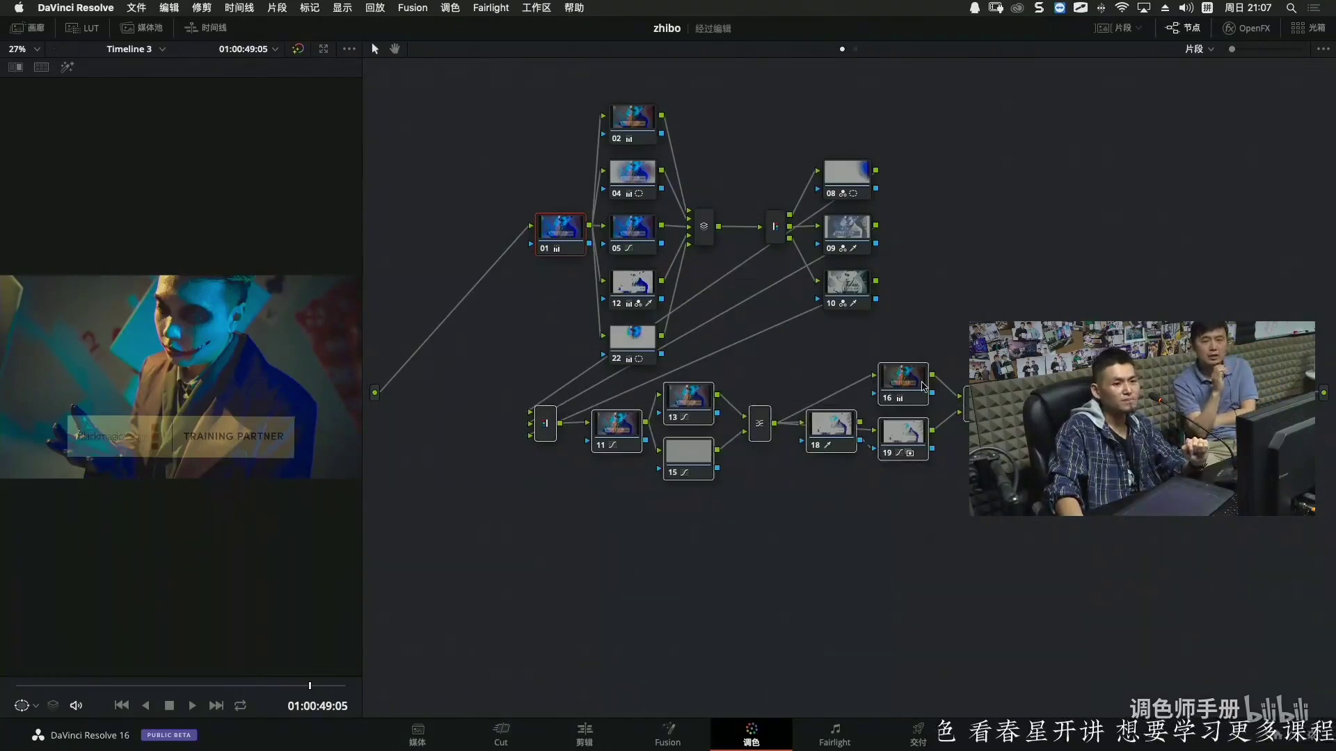
pyautogui.moveTo(682, 404); pyautogui.dragTo(836, 407)
pyautogui.moveTo(781, 235); pyautogui.dragTo(774, 222)
pyautogui.moveTo(753, 124); pyautogui.dragTo(929, 359)
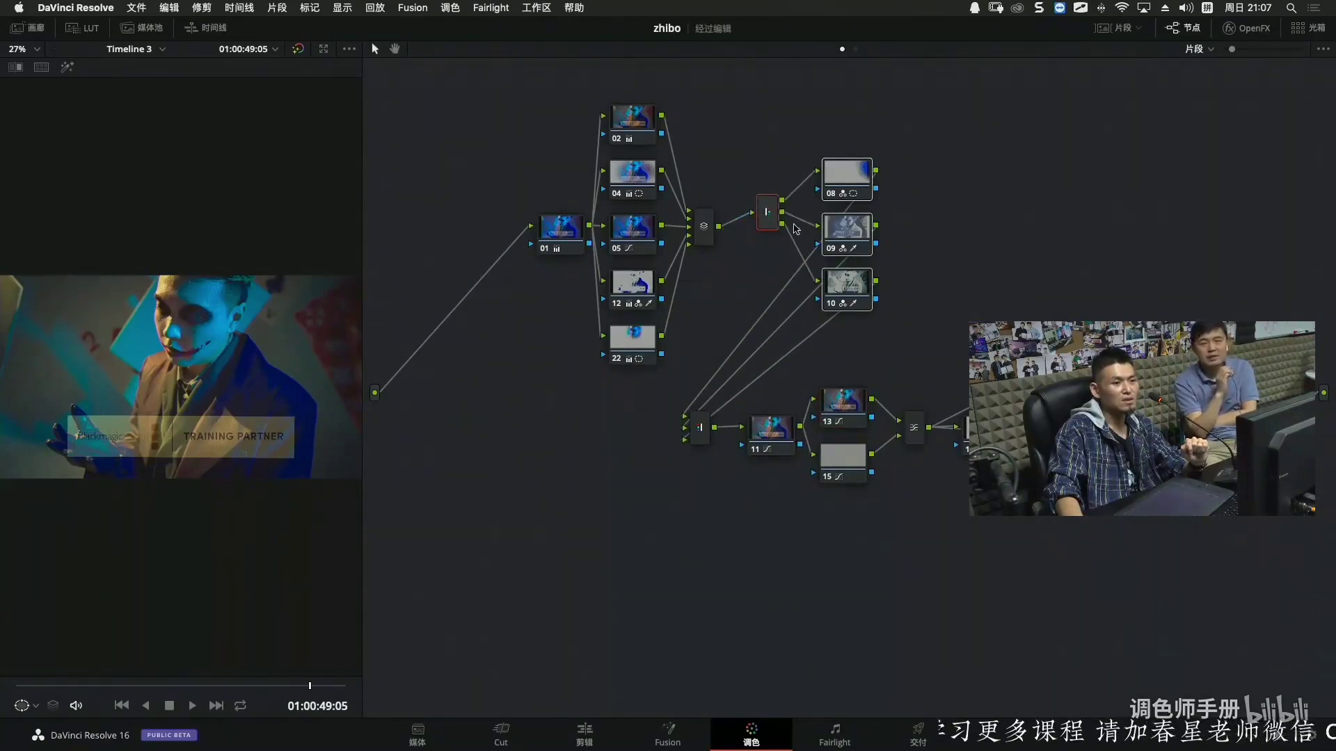
pyautogui.moveTo(774, 220); pyautogui.dragTo(542, 451)
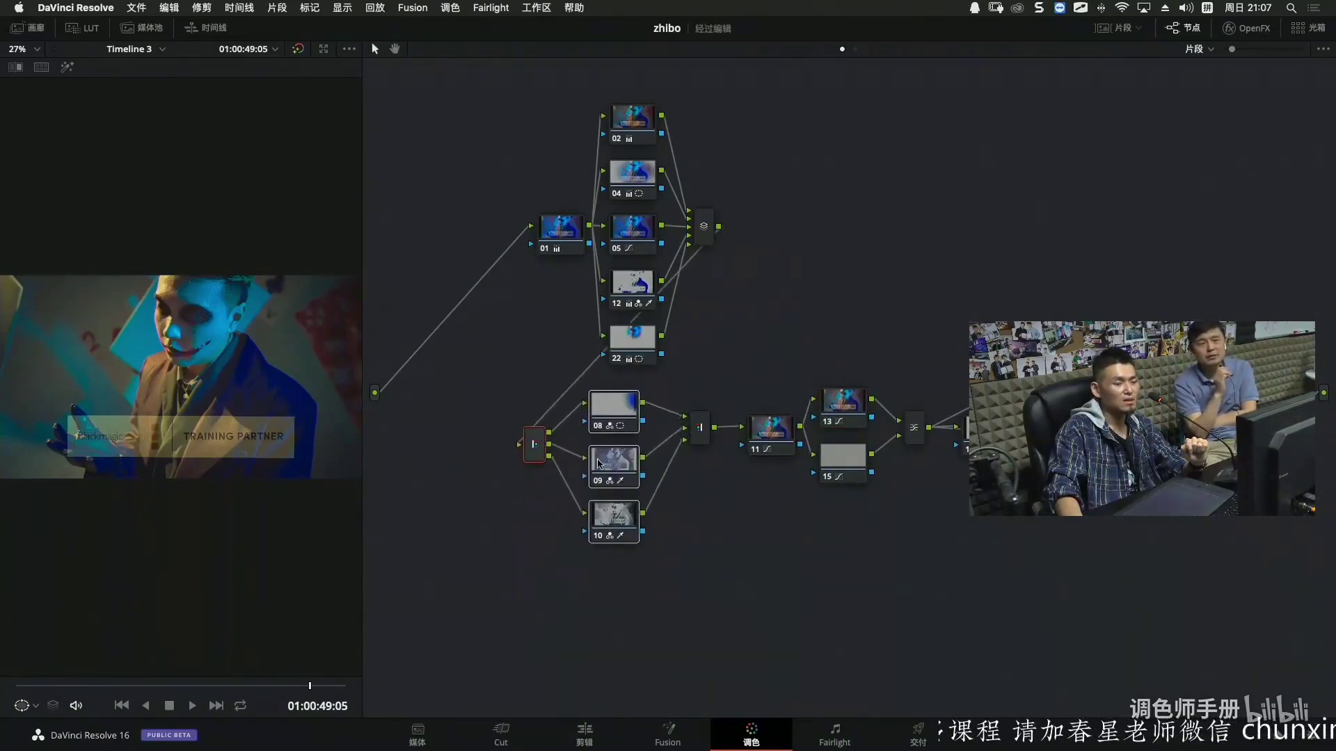
pyautogui.moveTo(702, 429); pyautogui.dragTo(702, 439)
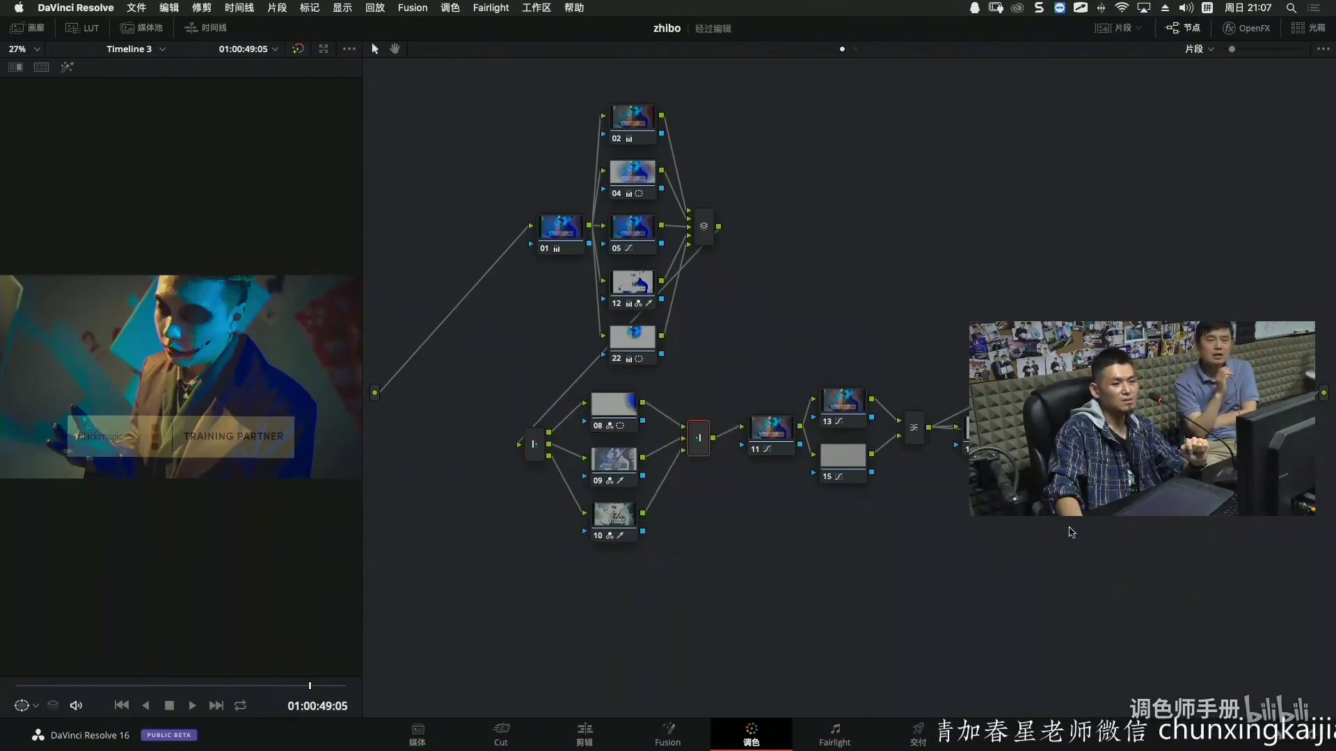
pyautogui.moveTo(1278, 553); pyautogui.dragTo(778, 452)
# Shift node 01 and the upper parallel group to the left.
pyautogui.moveTo(553, 228); pyautogui.dragTo(456, 228)
pyautogui.moveTo(704, 227); pyautogui.dragTo(713, 226)
pyautogui.moveTo(744, 339); pyautogui.dragTo(583, 125)
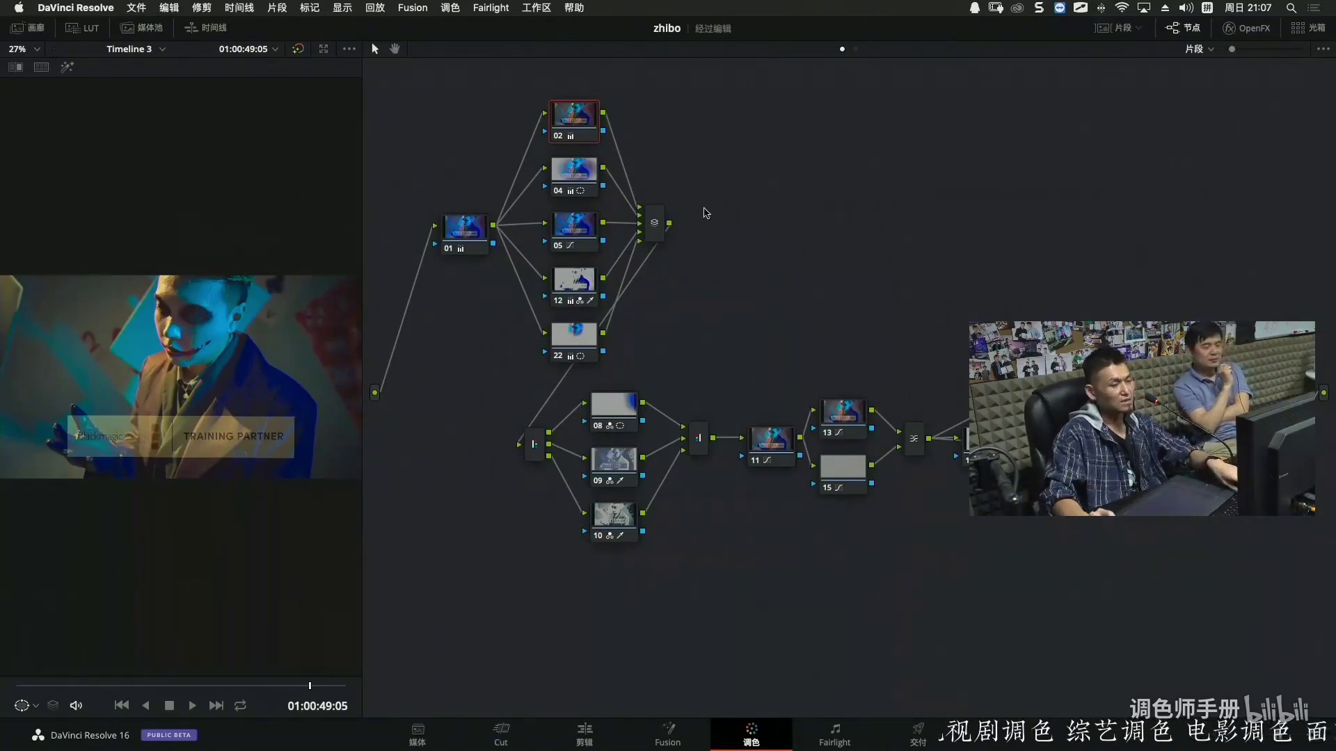
# Turn on screen annotation and circle node 01 in orange, labelling it 还原.
pyautogui.hotkey('ctrl', 'shift', 'a')
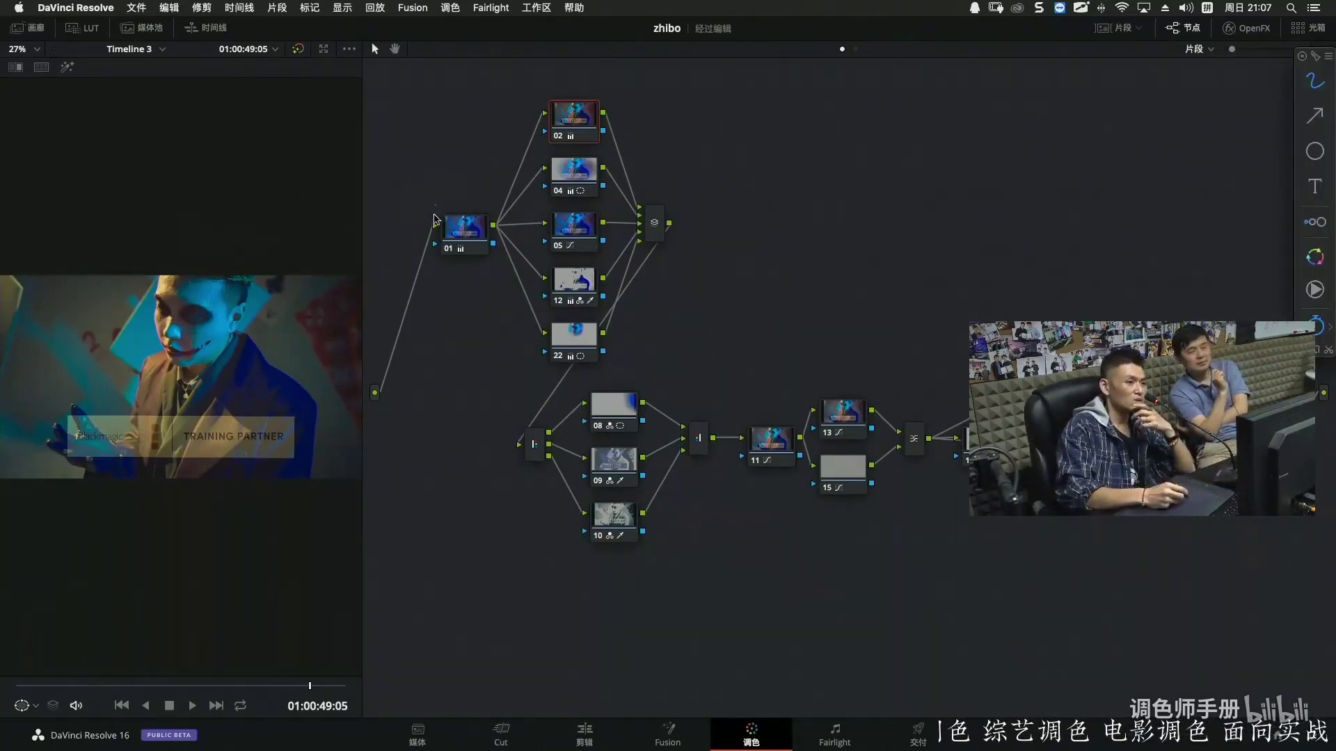
pyautogui.moveTo(461, 205)
pyautogui.mouseDown()
pyautogui.moveTo(421, 222)
pyautogui.moveTo(451, 178)
pyautogui.mouseUp()
pyautogui.click(466, 180)
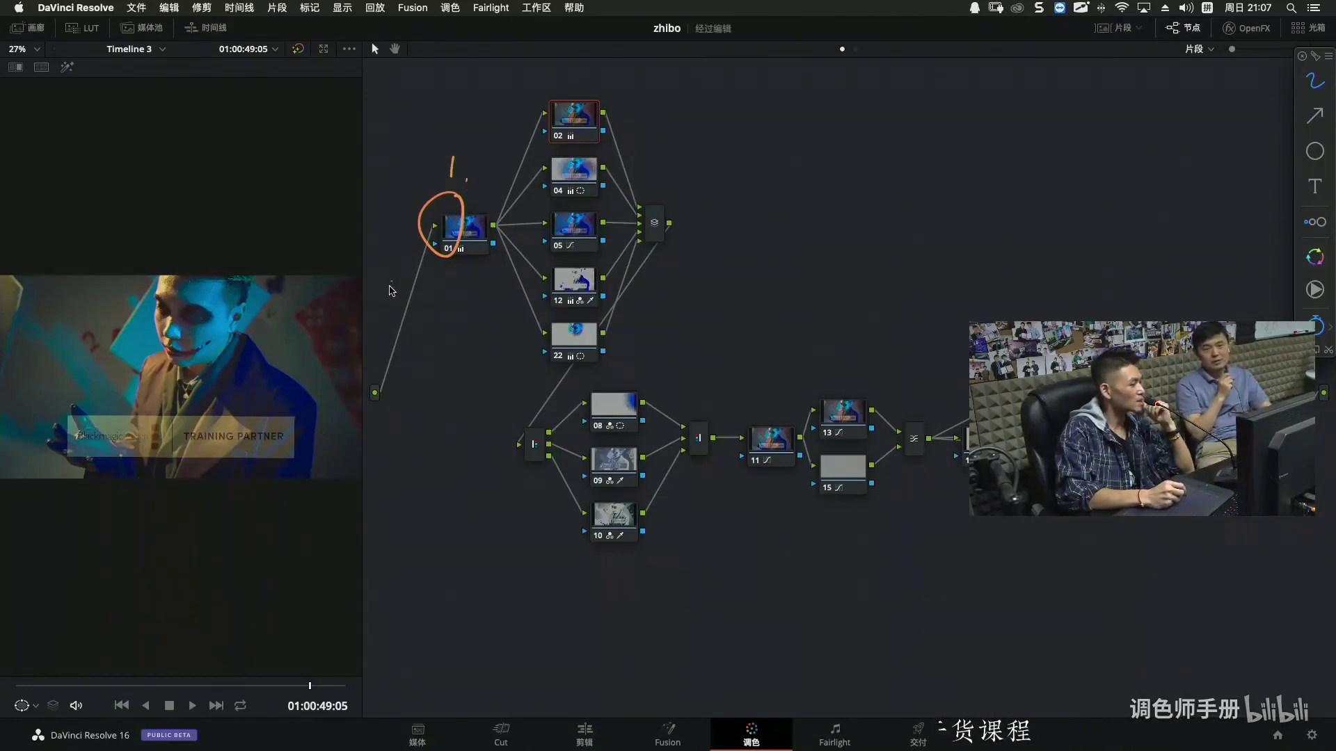
pyautogui.moveTo(427, 302)
pyautogui.mouseDown()
pyautogui.moveTo(443, 299)
pyautogui.moveTo(428, 327)
pyautogui.moveTo(459, 296)
pyautogui.moveTo(471, 330)
pyautogui.mouseUp()
pyautogui.click(477, 324)
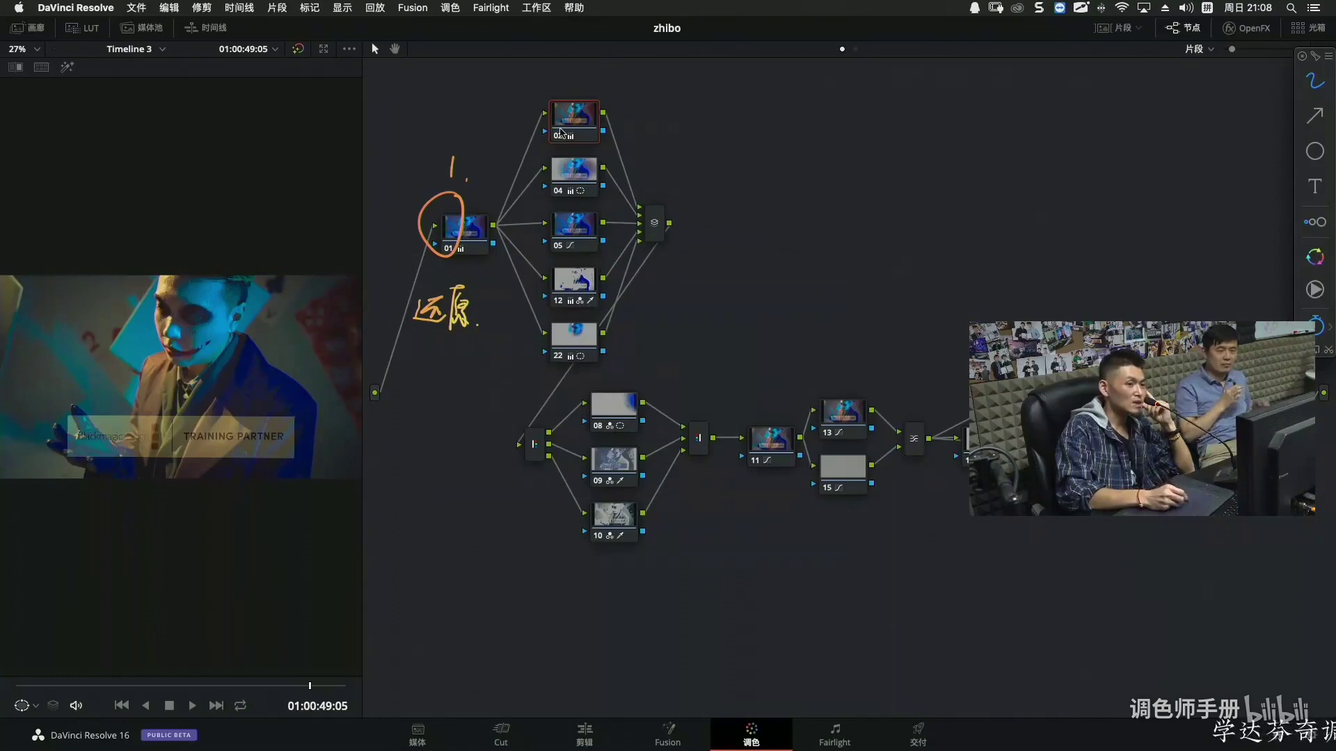
# Loop the upper parallel group in yellow and label it 2组调色 in green.
pyautogui.moveTo(557, 84)
pyautogui.mouseDown()
pyautogui.moveTo(524, 280)
pyautogui.moveTo(565, 351)
pyautogui.moveTo(611, 341)
pyautogui.moveTo(677, 223)
pyautogui.moveTo(641, 113)
pyautogui.moveTo(561, 80)
pyautogui.mouseUp()
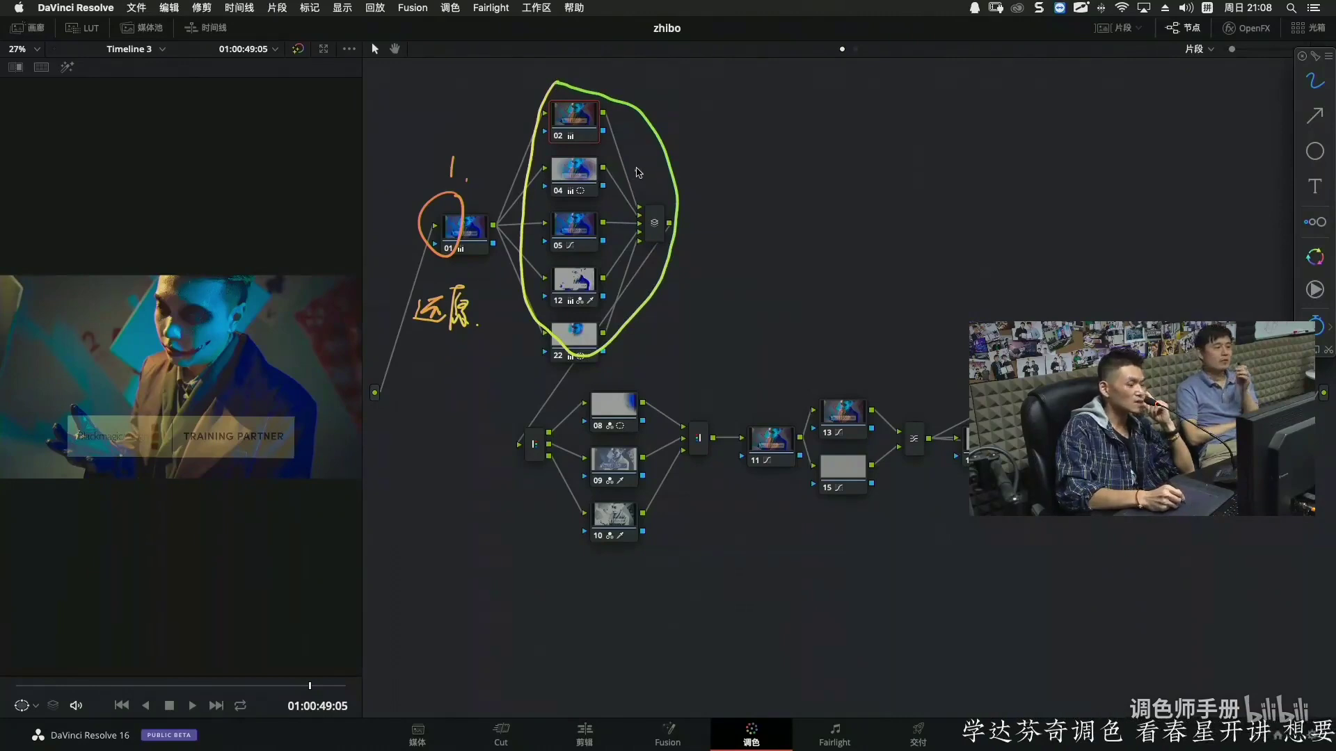
pyautogui.moveTo(685, 143)
pyautogui.mouseDown()
pyautogui.moveTo(728, 150)
pyautogui.moveTo(729, 166)
pyautogui.moveTo(783, 168)
pyautogui.moveTo(781, 157)
pyautogui.mouseUp()
pyautogui.moveTo(797, 139); pyautogui.dragTo(792, 157)
pyautogui.moveTo(793, 150); pyautogui.dragTo(810, 167)
pyautogui.click(814, 164)
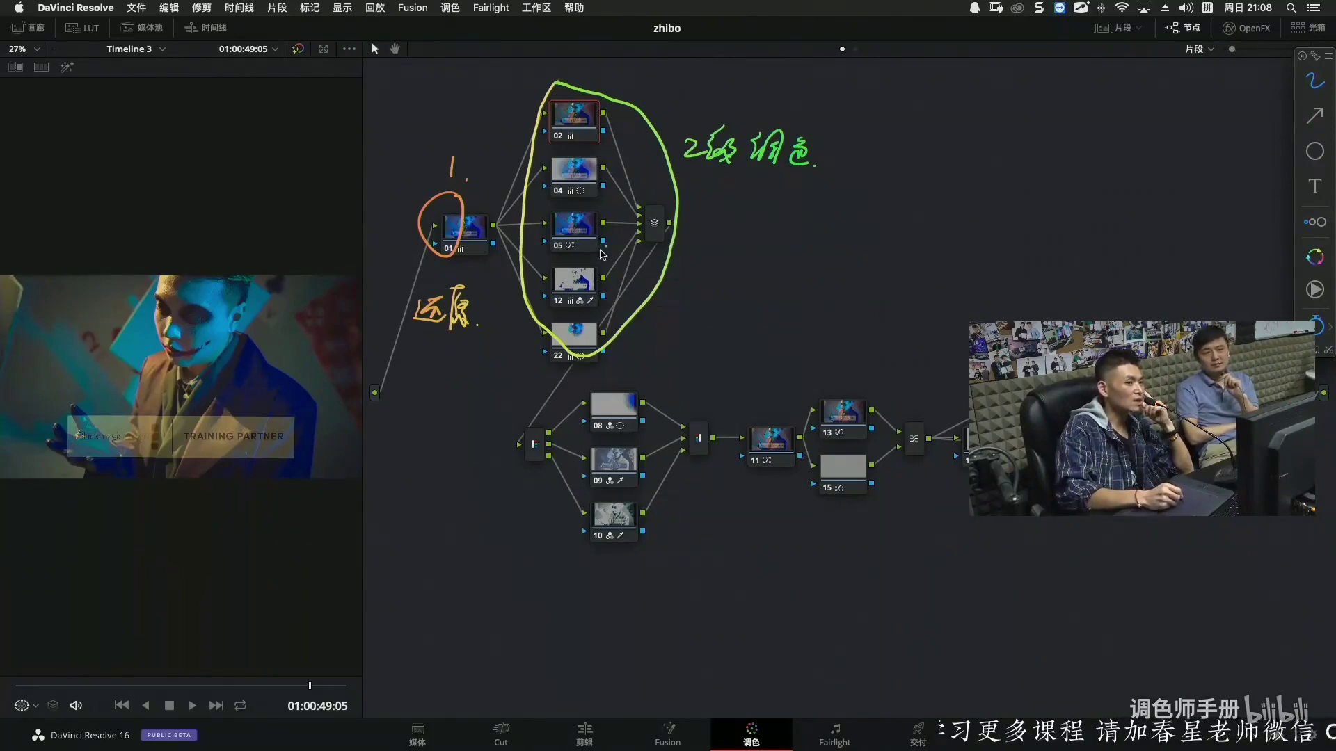
# Ring nodes 12, 04 and 22 in green and loop nodes 08–10 in teal.
pyautogui.moveTo(576, 274)
pyautogui.mouseDown()
pyautogui.moveTo(586, 287)
pyautogui.moveTo(565, 231)
pyautogui.moveTo(590, 212)
pyautogui.mouseUp()
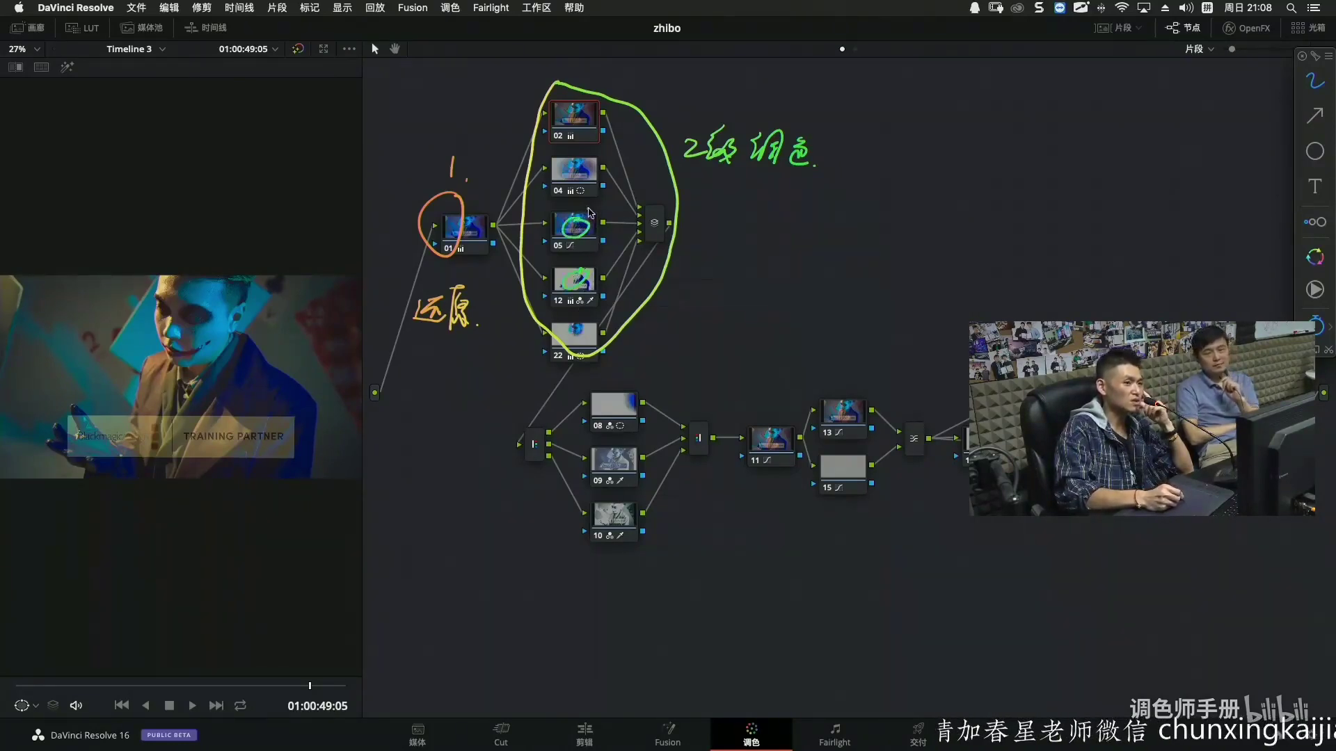
pyautogui.moveTo(590, 170)
pyautogui.mouseDown()
pyautogui.moveTo(585, 182)
pyautogui.moveTo(562, 164)
pyautogui.moveTo(591, 160)
pyautogui.moveTo(581, 112)
pyautogui.moveTo(590, 129)
pyautogui.mouseUp()
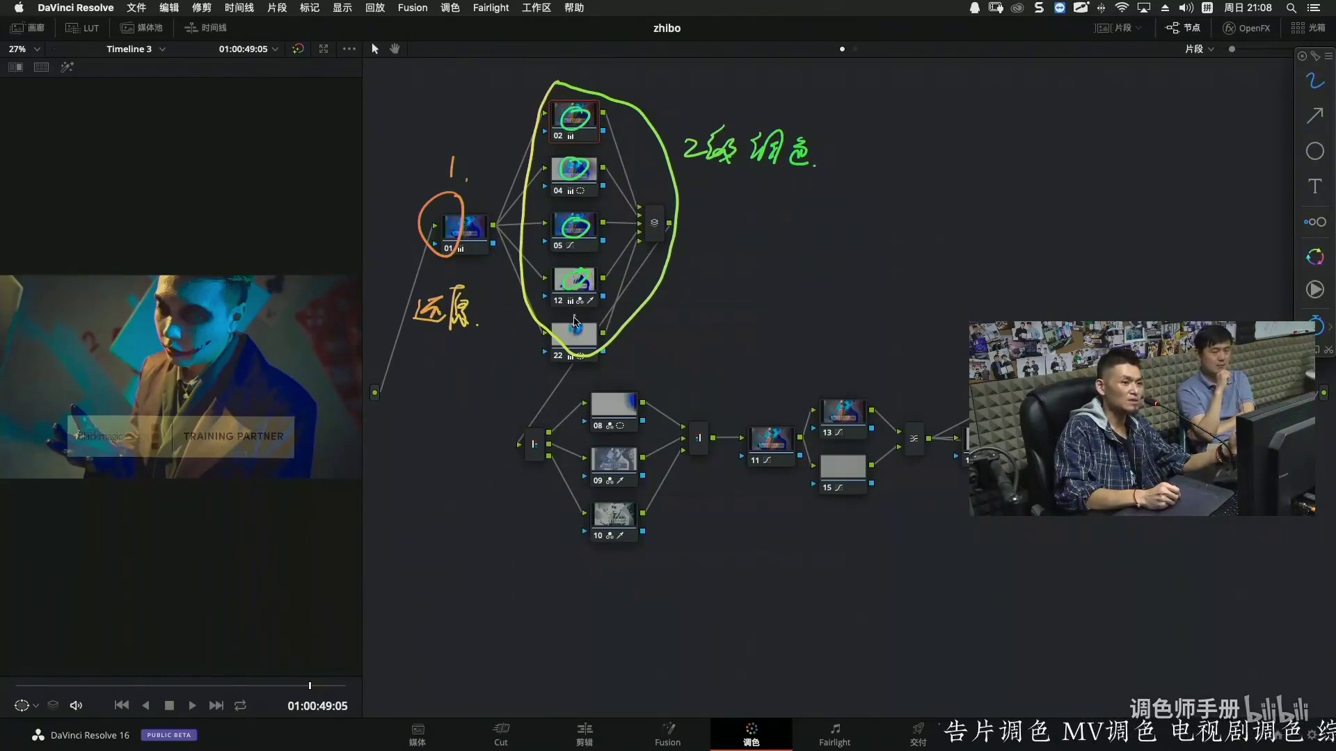
pyautogui.moveTo(579, 322); pyautogui.dragTo(588, 306)
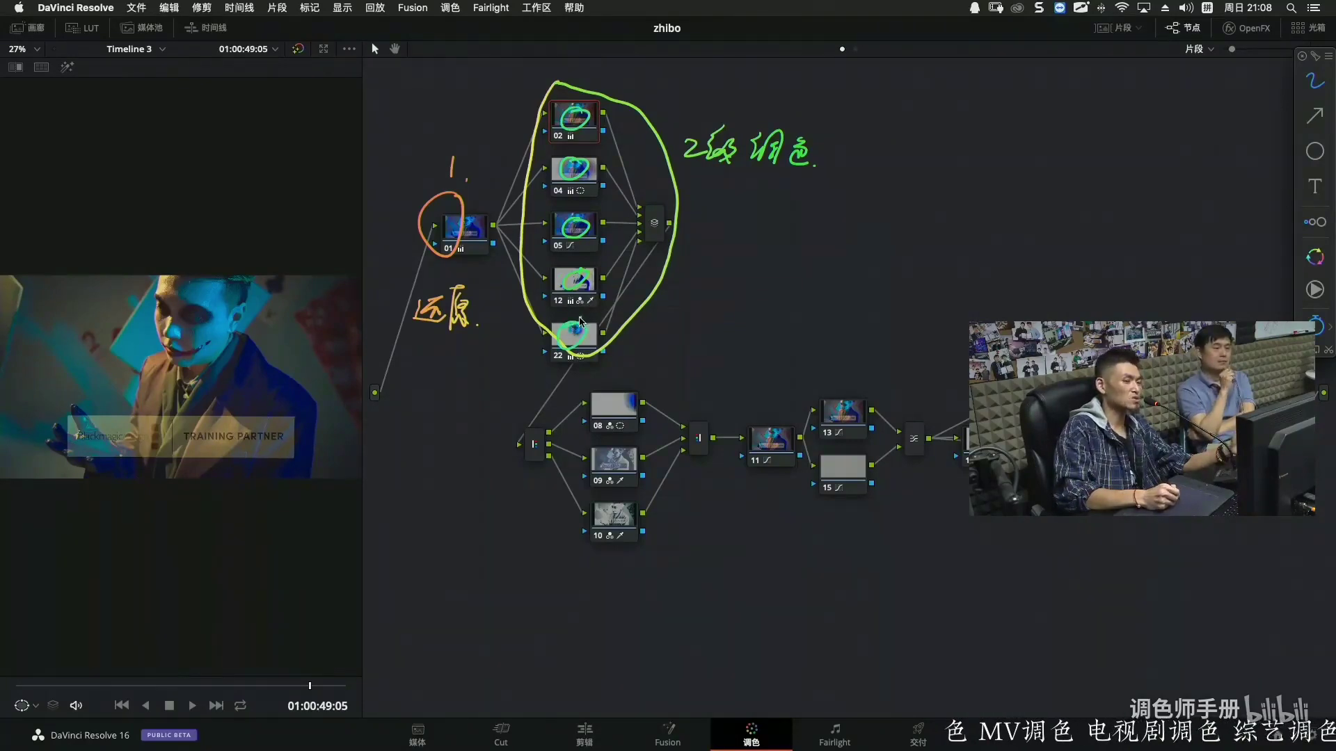
pyautogui.moveTo(630, 372)
pyautogui.mouseDown()
pyautogui.moveTo(592, 384)
pyautogui.moveTo(540, 476)
pyautogui.moveTo(666, 530)
pyautogui.moveTo(663, 403)
pyautogui.moveTo(627, 385)
pyautogui.mouseUp()
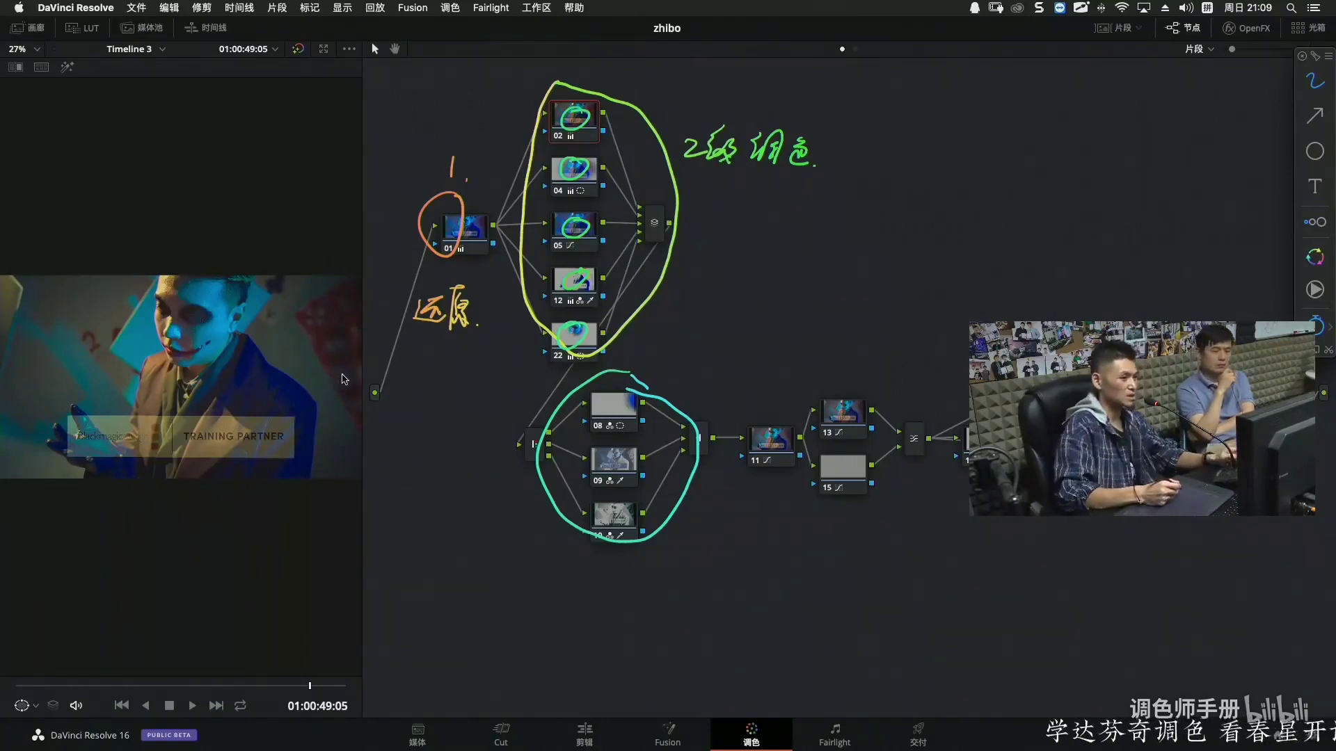
# Circle the jacket in the viewer image and nodes 08, 09 and 10 in blue.
pyautogui.moveTo(252, 333)
pyautogui.mouseDown()
pyautogui.moveTo(245, 454)
pyautogui.moveTo(307, 367)
pyautogui.moveTo(264, 332)
pyautogui.mouseUp()
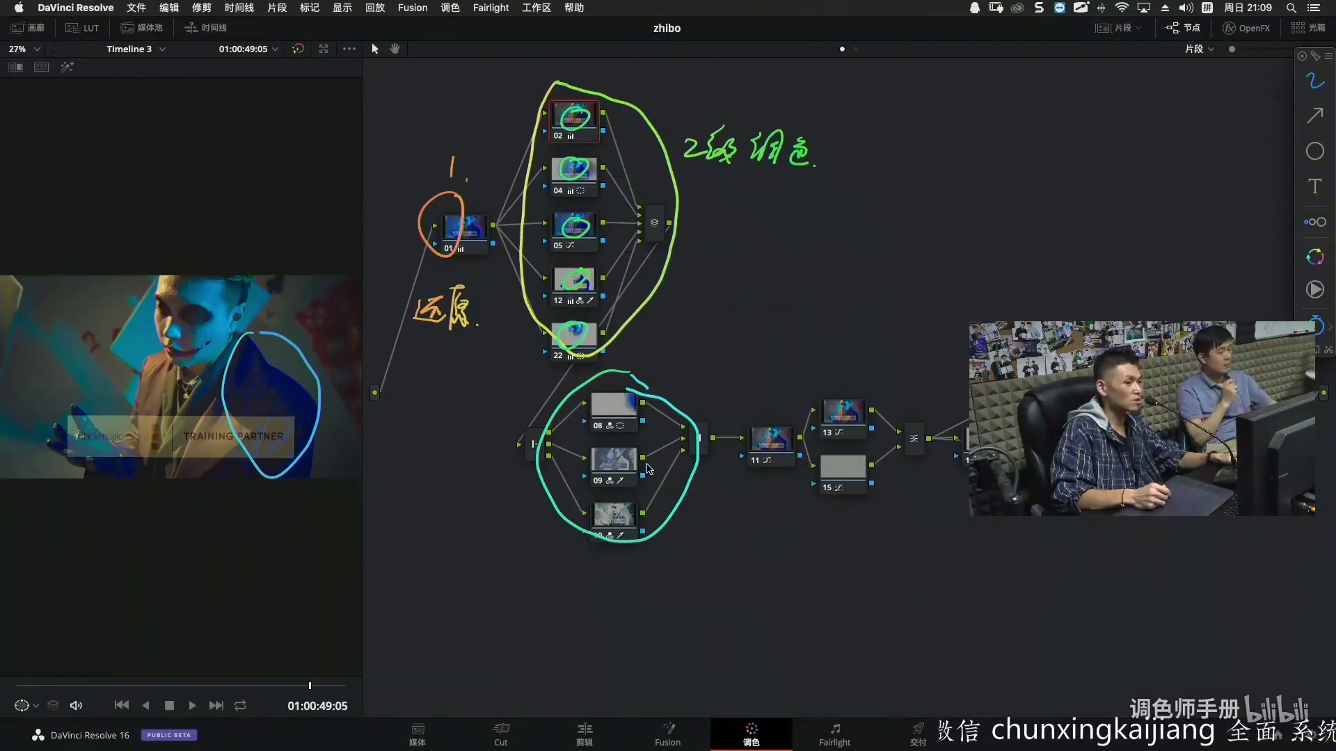
pyautogui.moveTo(641, 379)
pyautogui.mouseDown()
pyautogui.moveTo(605, 398)
pyautogui.moveTo(640, 382)
pyautogui.mouseUp()
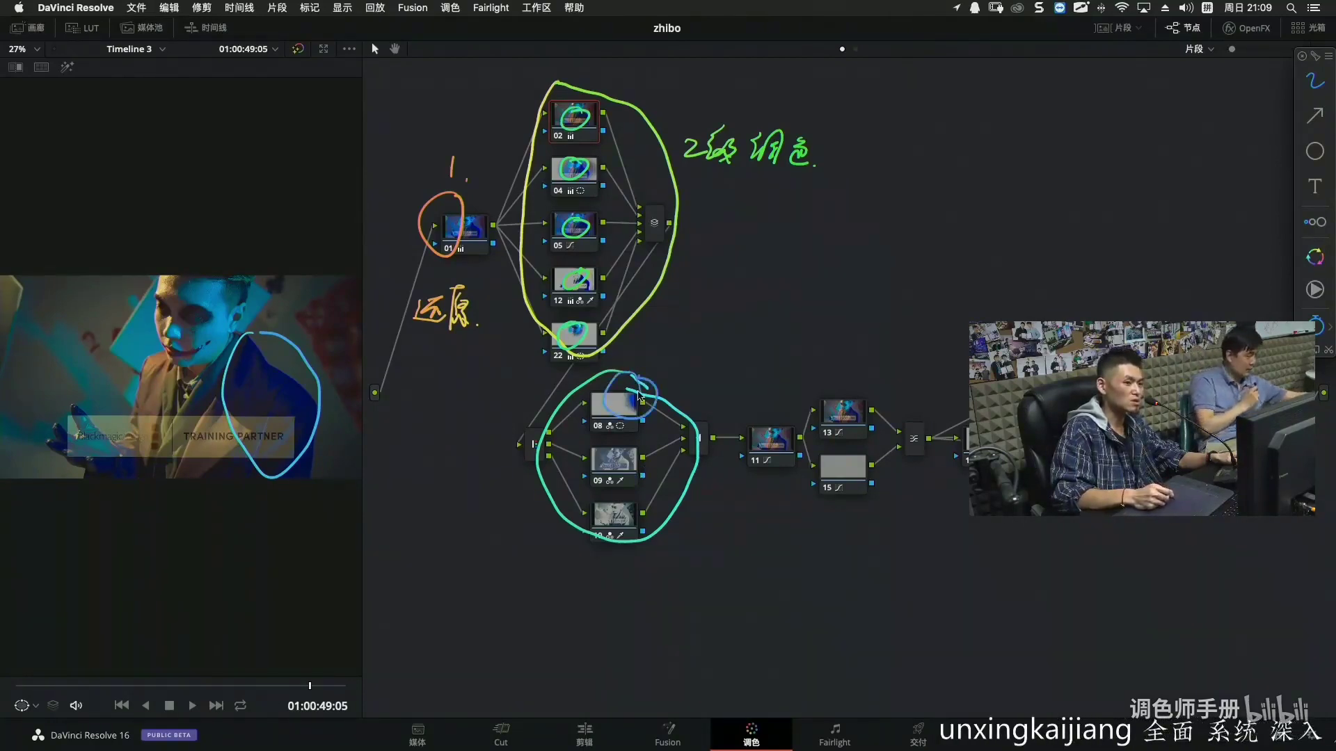
pyautogui.moveTo(635, 442)
pyautogui.mouseDown()
pyautogui.moveTo(591, 460)
pyautogui.moveTo(634, 456)
pyautogui.moveTo(600, 501)
pyautogui.moveTo(641, 498)
pyautogui.mouseUp()
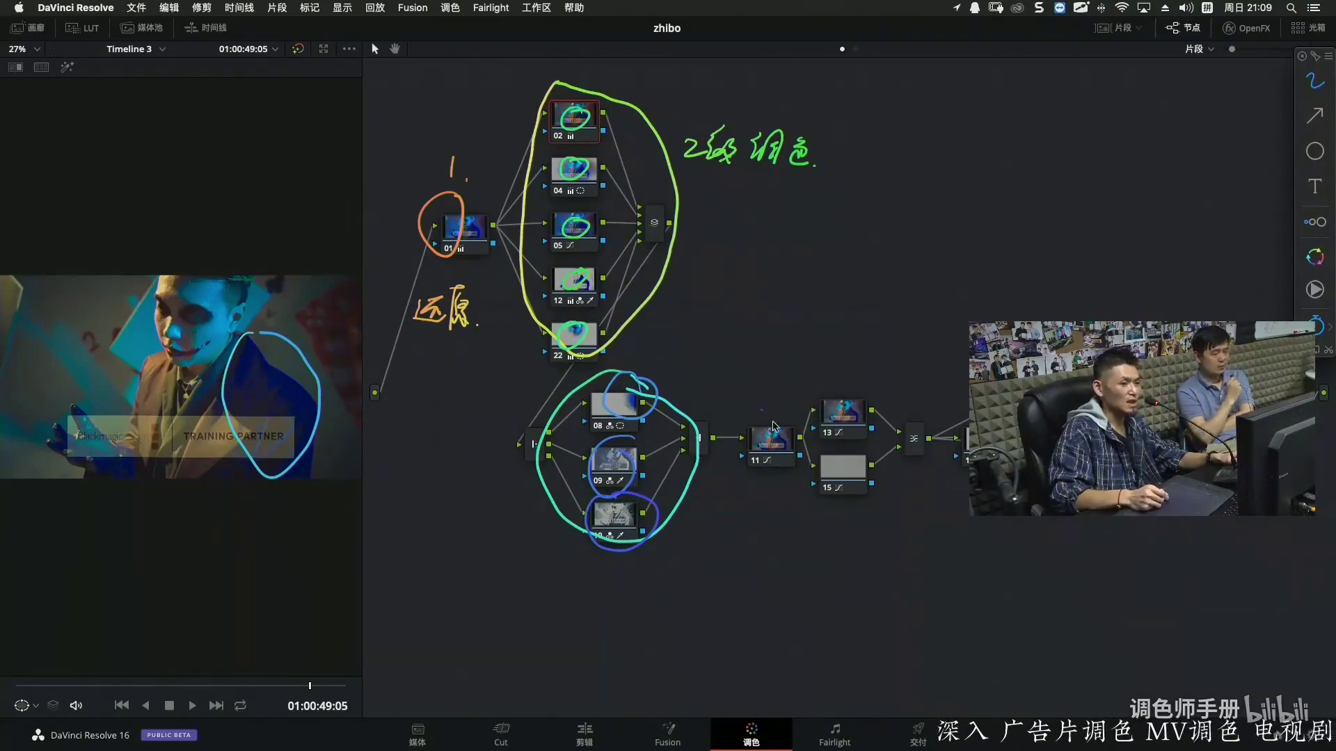
# Circle nodes 11, 13, 15 and the output in purple, add red marks, then clear all annotations.
pyautogui.moveTo(763, 412)
pyautogui.mouseDown()
pyautogui.moveTo(724, 465)
pyautogui.moveTo(794, 445)
pyautogui.moveTo(764, 413)
pyautogui.mouseUp()
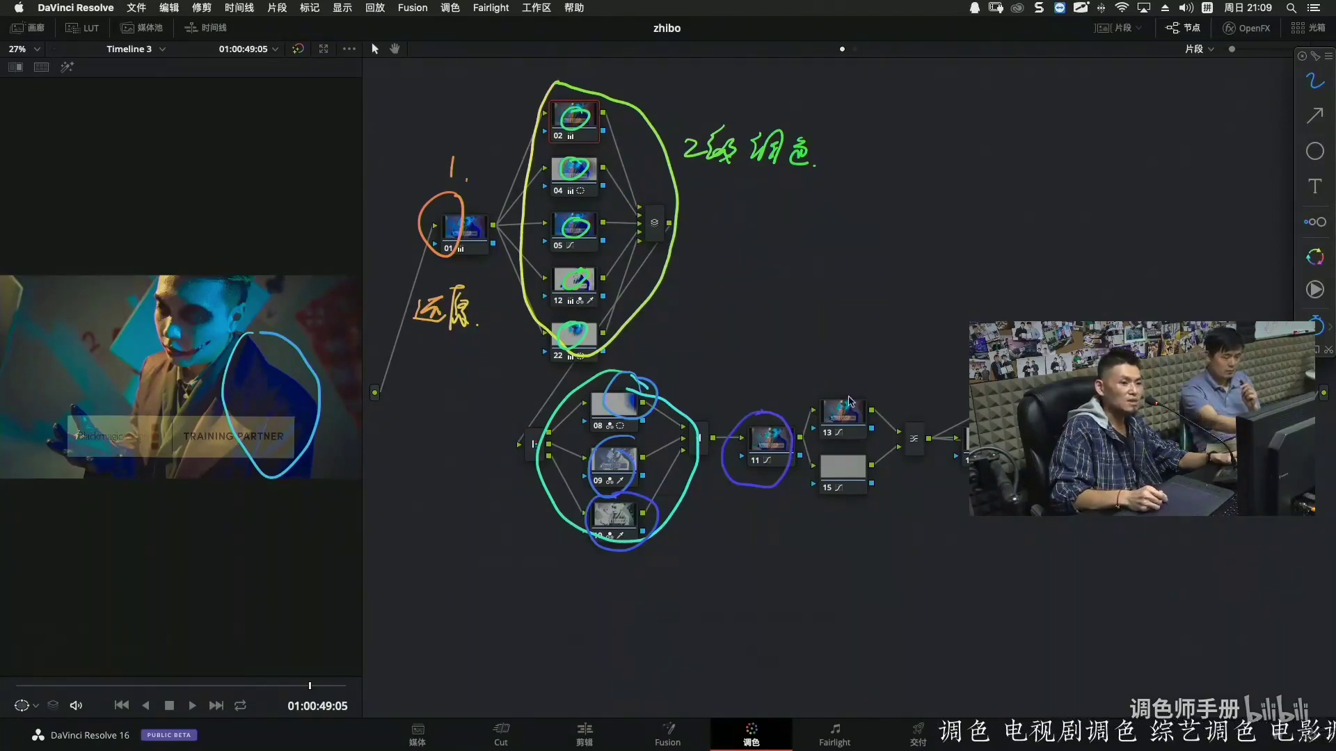
pyautogui.moveTo(888, 380)
pyautogui.mouseDown()
pyautogui.moveTo(839, 407)
pyautogui.moveTo(816, 498)
pyautogui.moveTo(915, 467)
pyautogui.moveTo(891, 385)
pyautogui.mouseUp()
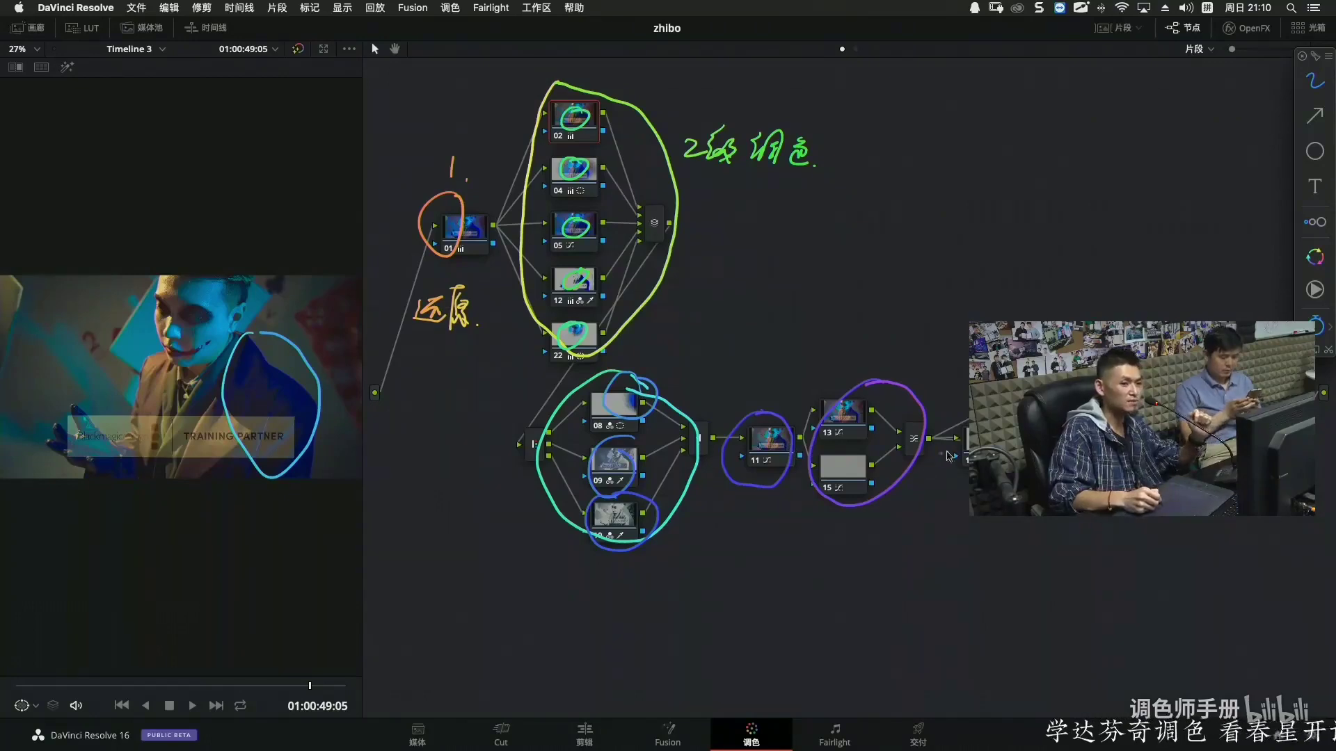
pyautogui.moveTo(964, 385); pyautogui.dragTo(1023, 516)
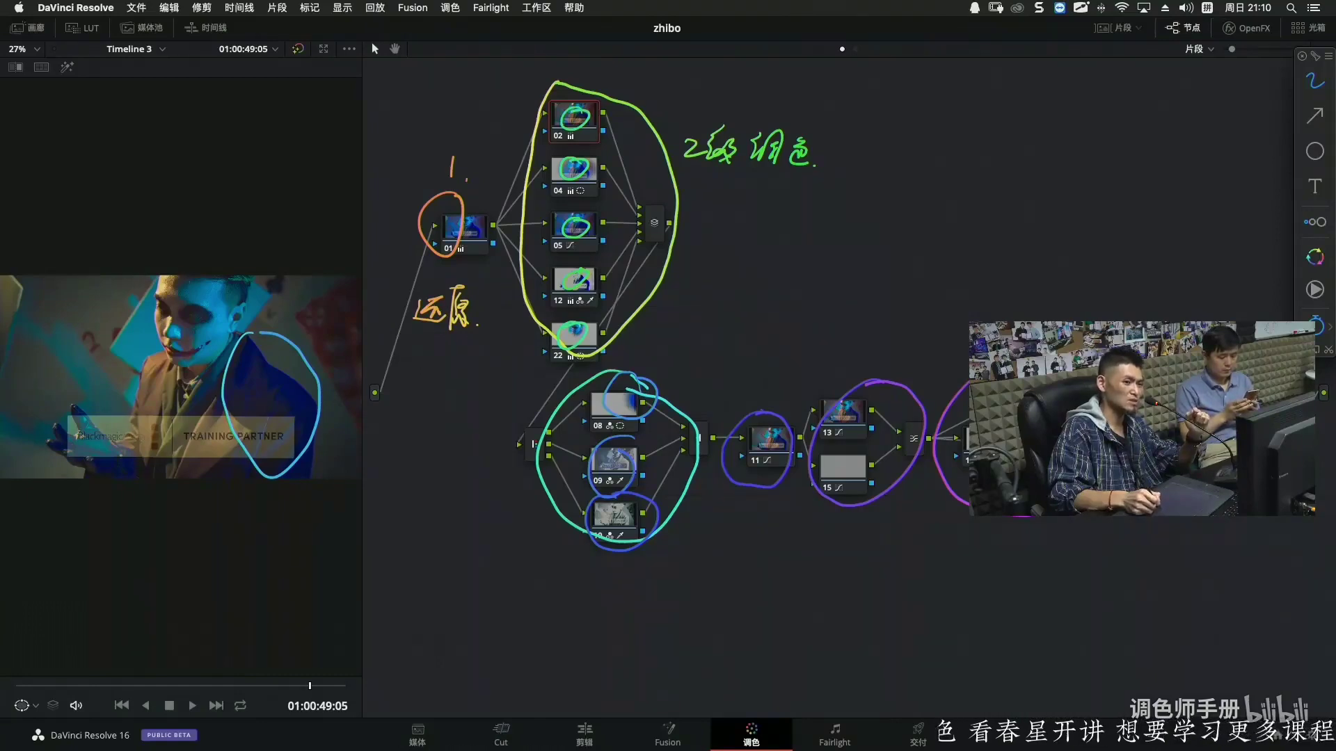
pyautogui.moveTo(966, 425); pyautogui.dragTo(954, 471)
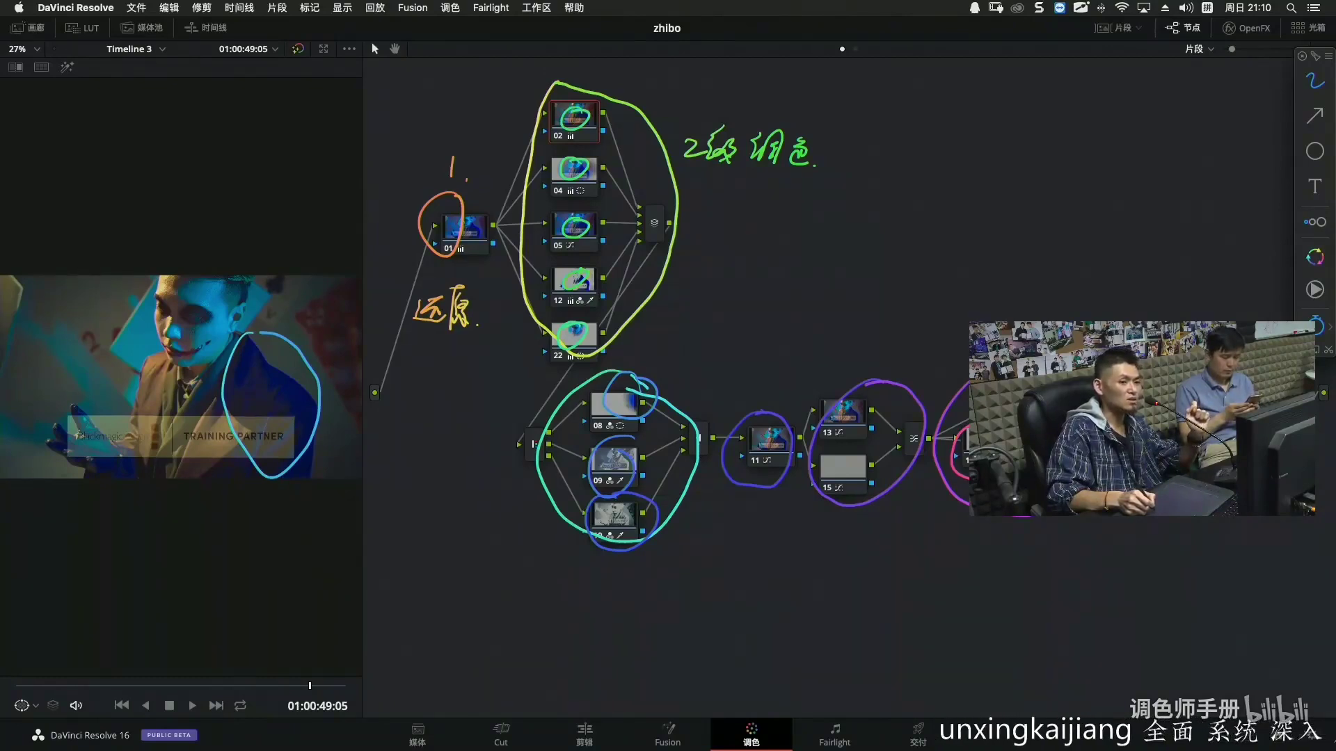
pyautogui.moveTo(1320, 455); pyautogui.dragTo(1317, 411)
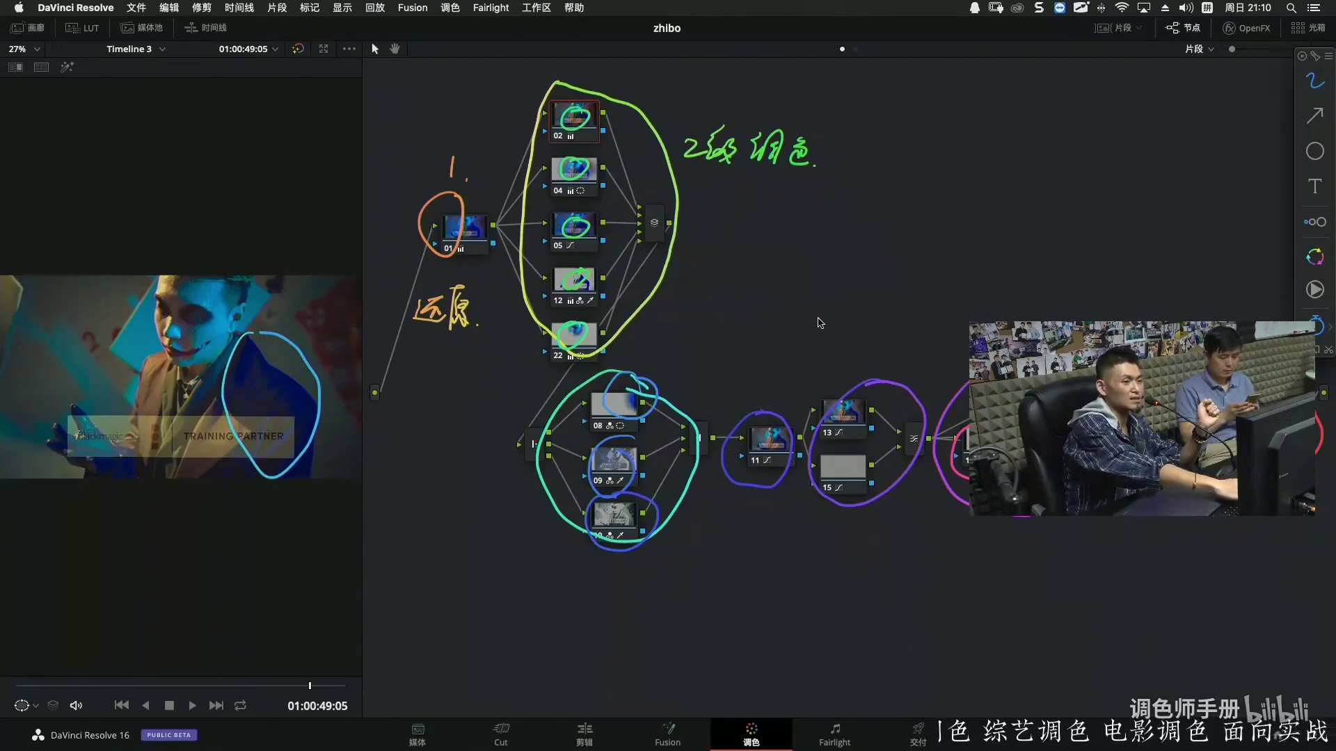
pyautogui.press('Escape')
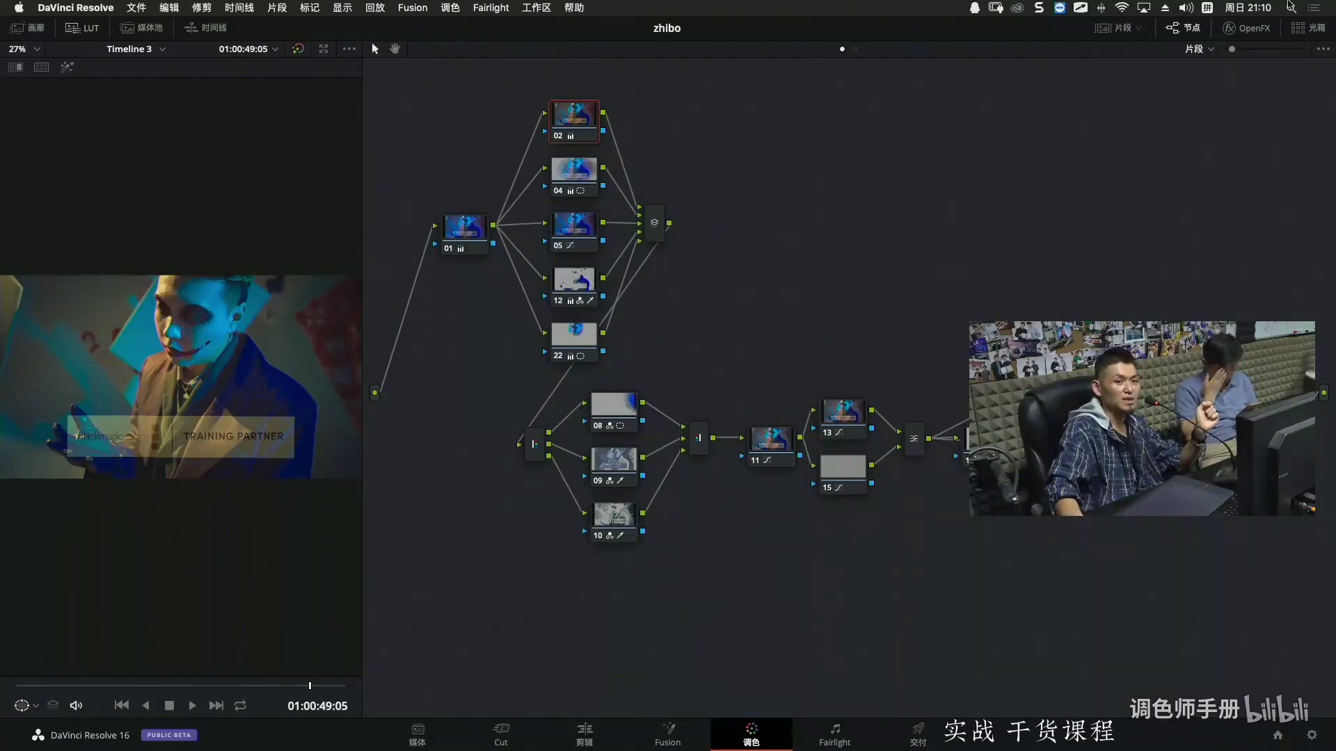
# Show the clip strip and grading panels and switch to the smoke-filled warehouse clip.
pyautogui.click(1112, 30)
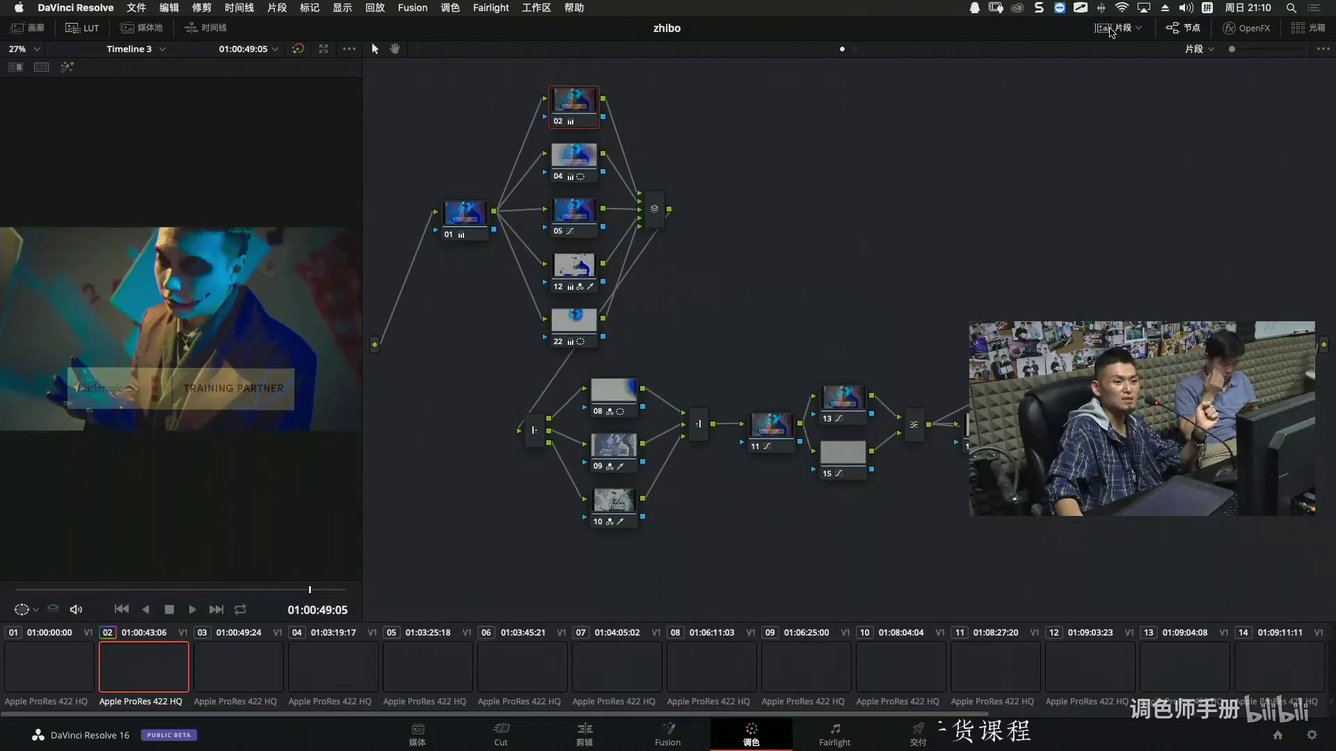
pyautogui.click(1198, 29)
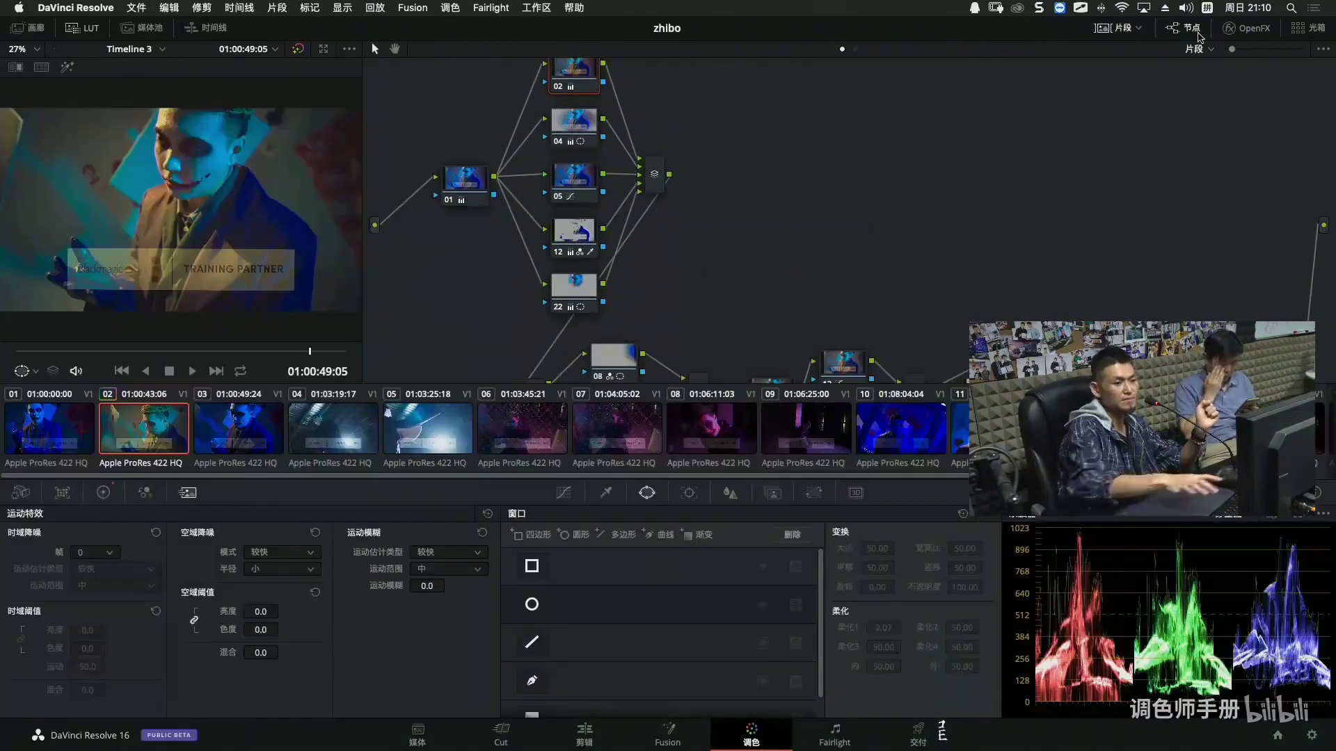
pyautogui.hscroll(5, 670, 432)
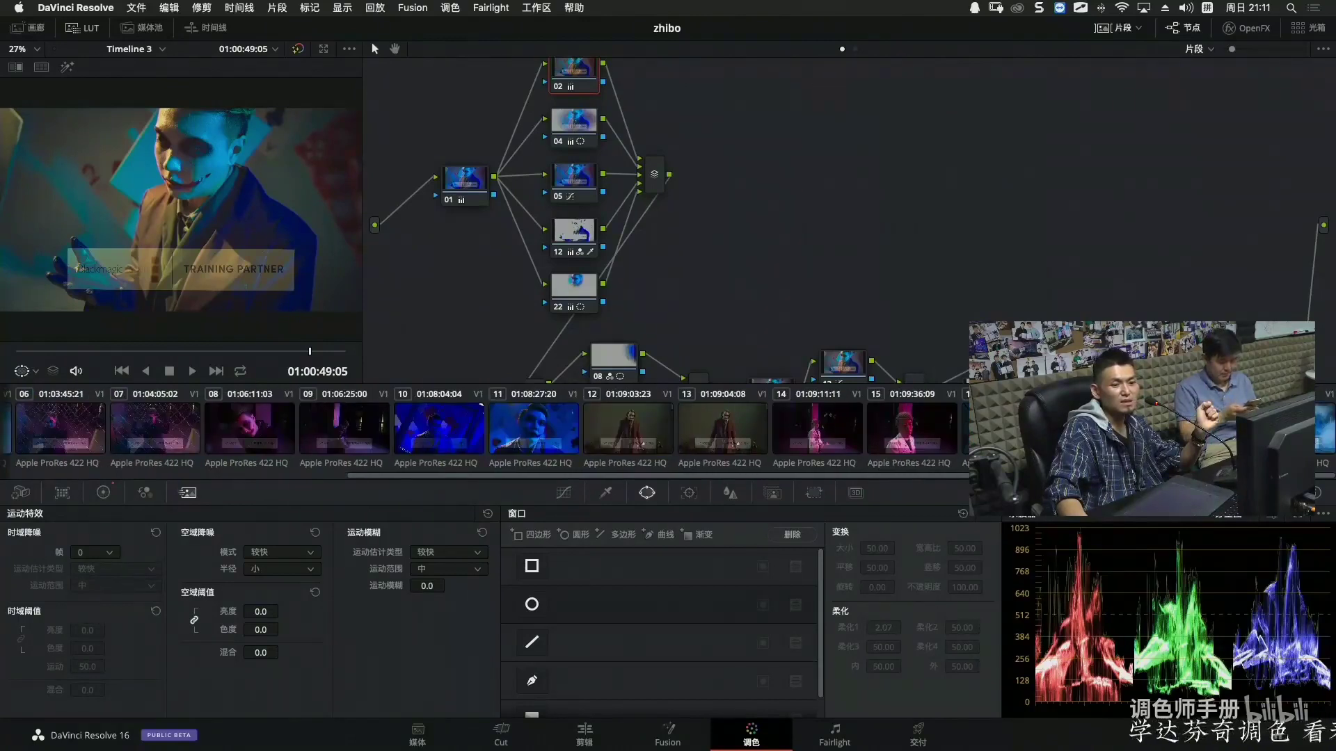
pyautogui.click(1009, 427)
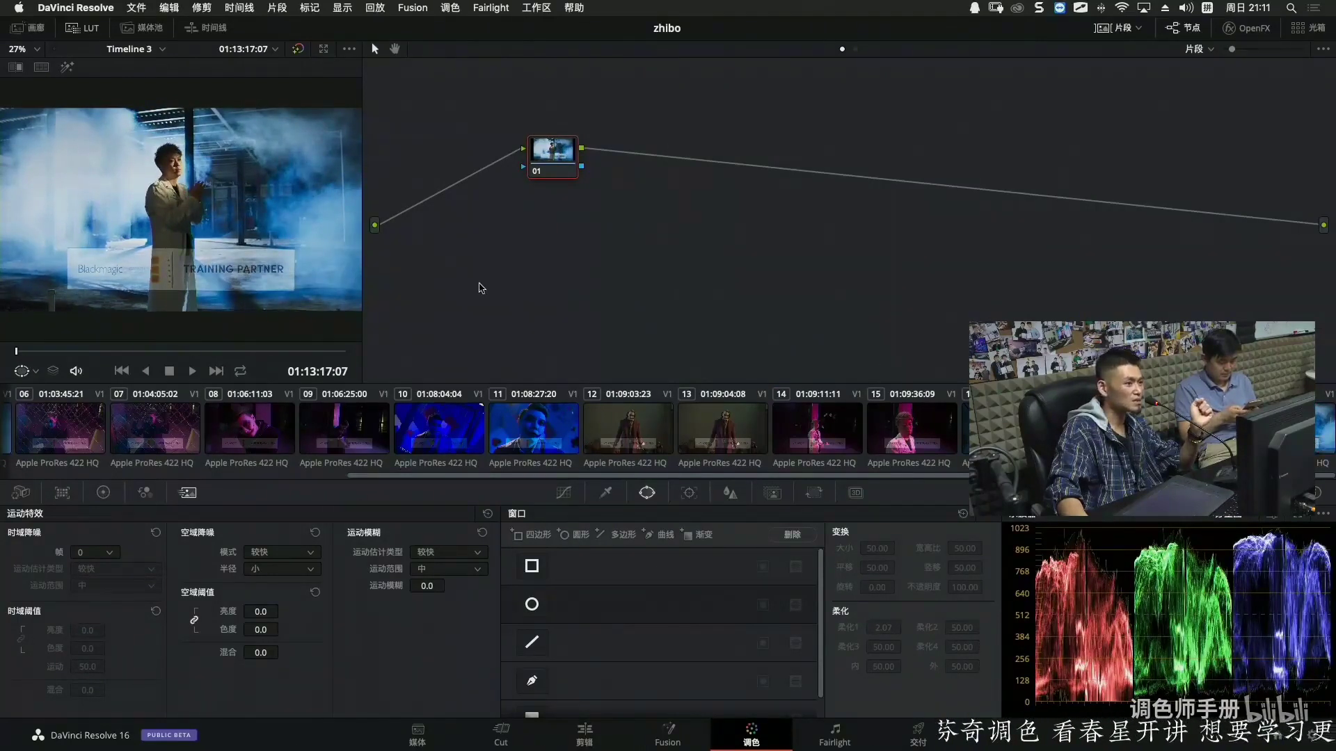
pyautogui.press('super+f')
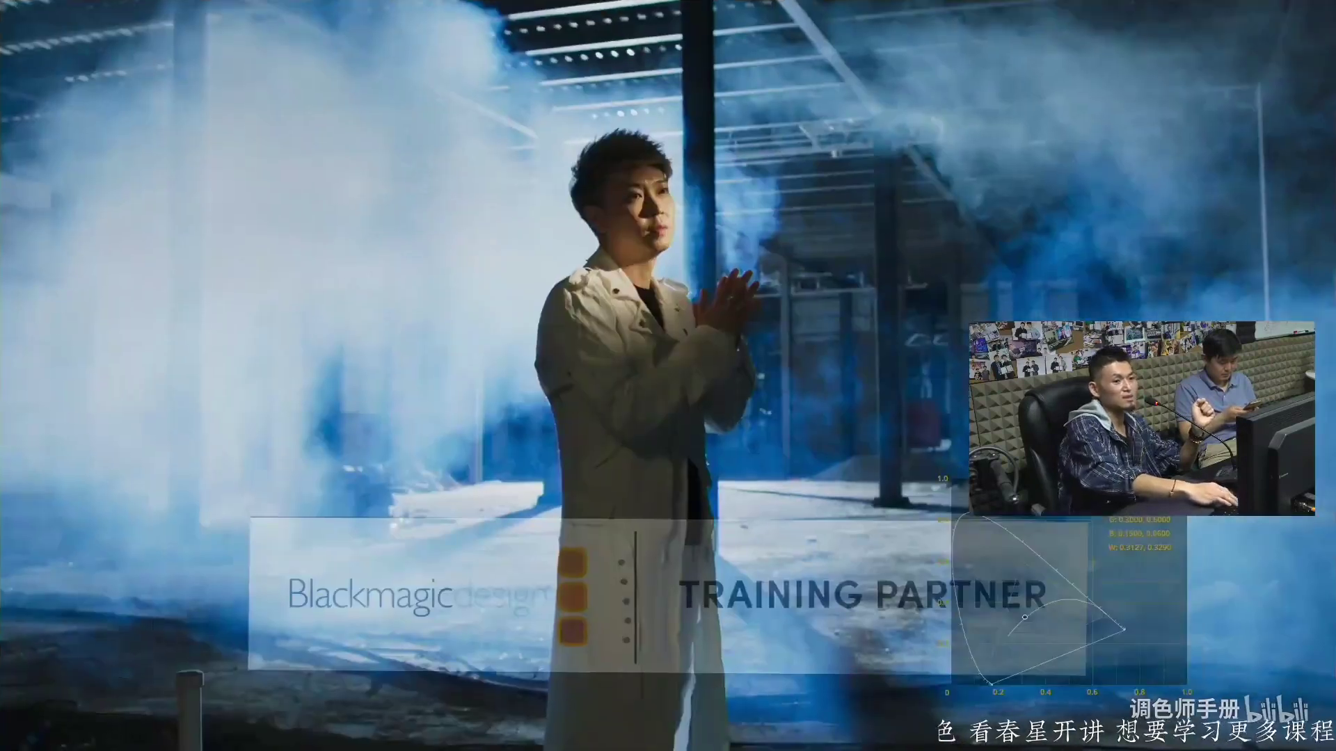
pyautogui.press('super+f')
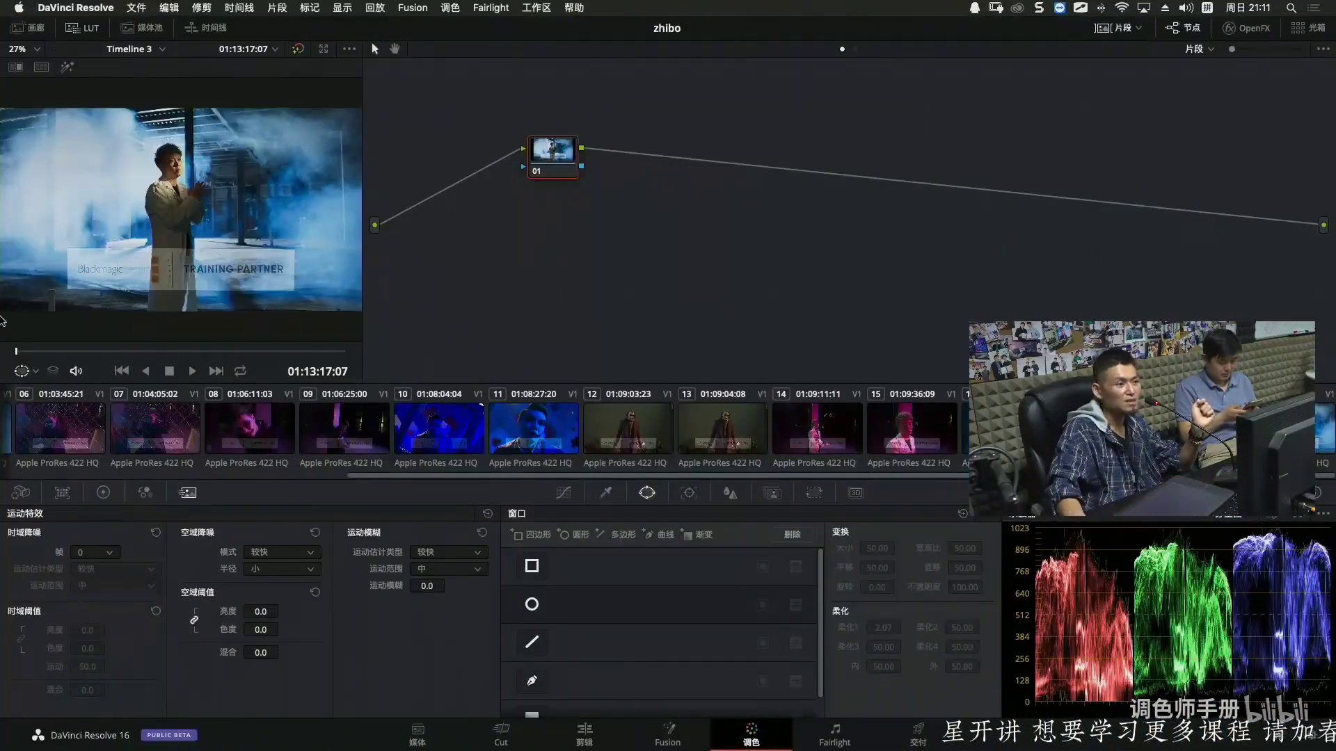
# Scrub to a later frame, seat node 01 on the input-to-output line, and show the primary wheels.
pyautogui.moveTo(208, 355); pyautogui.dragTo(110, 352)
pyautogui.moveTo(568, 166); pyautogui.dragTo(460, 235)
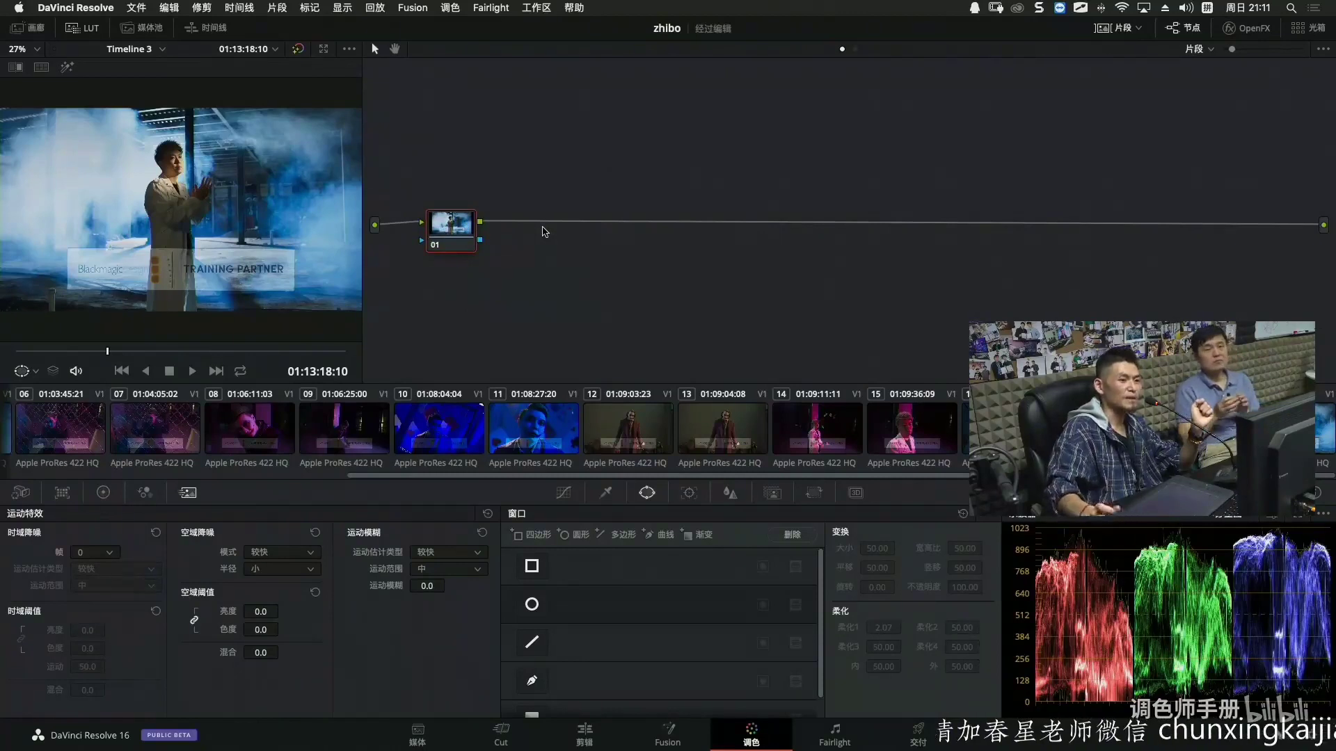
pyautogui.click(104, 492)
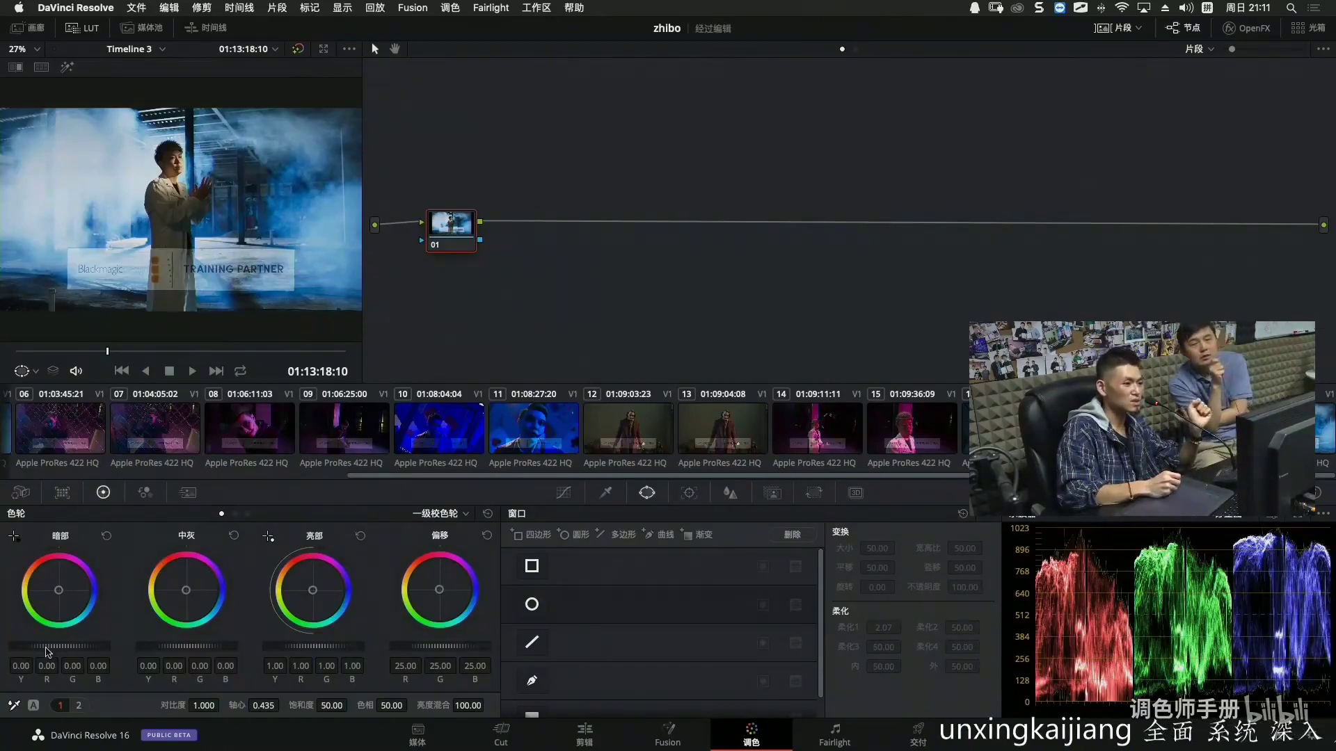
# On node 01, raise lift to 0.07 and lower gain to 0.83.
pyautogui.moveTo(59, 645); pyautogui.dragTo(73, 646)
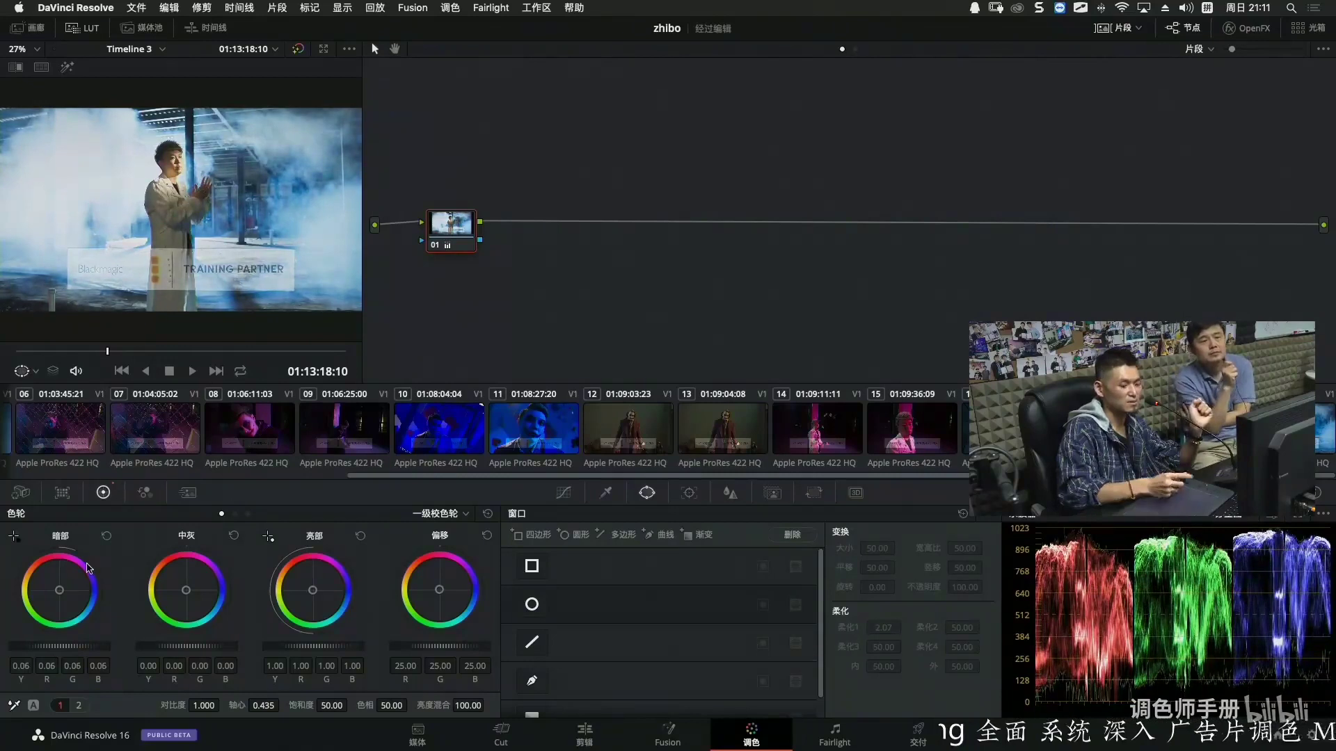
pyautogui.press('super+f')
pyautogui.press('super+f')
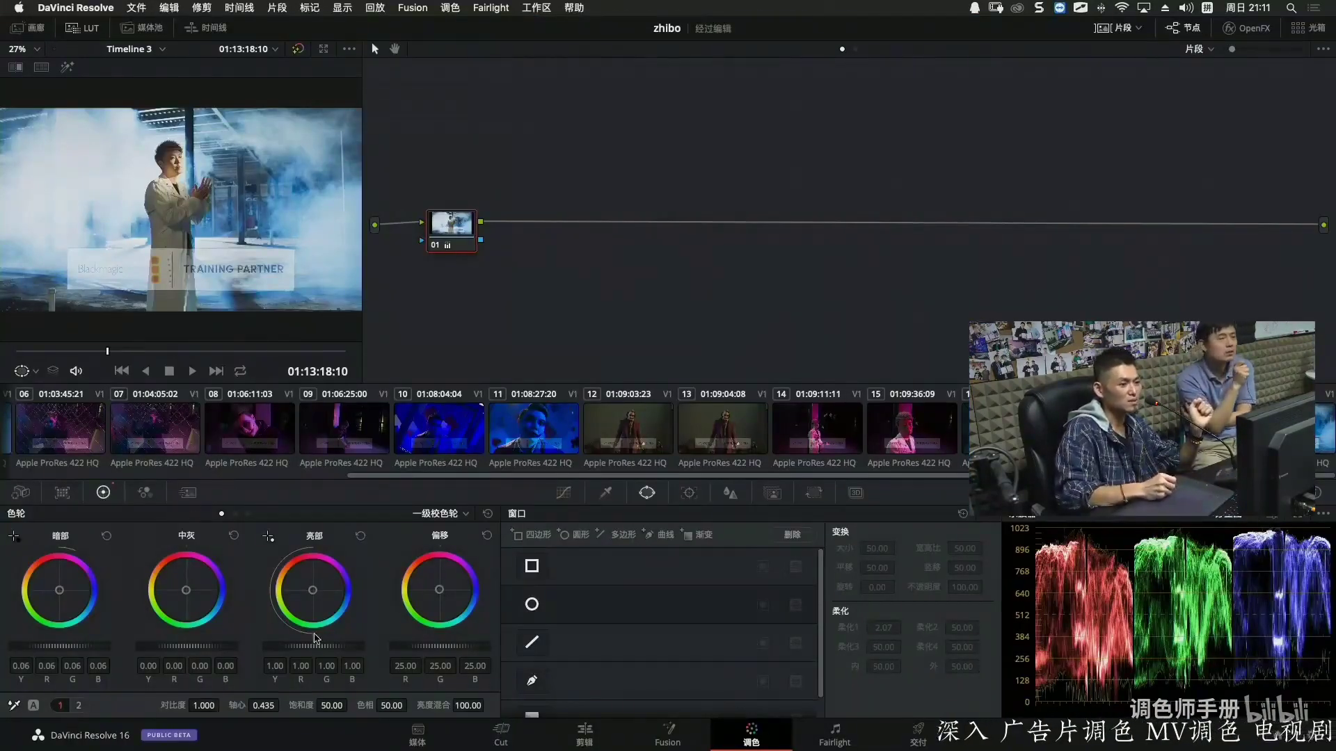
pyautogui.moveTo(331, 648); pyautogui.dragTo(285, 648)
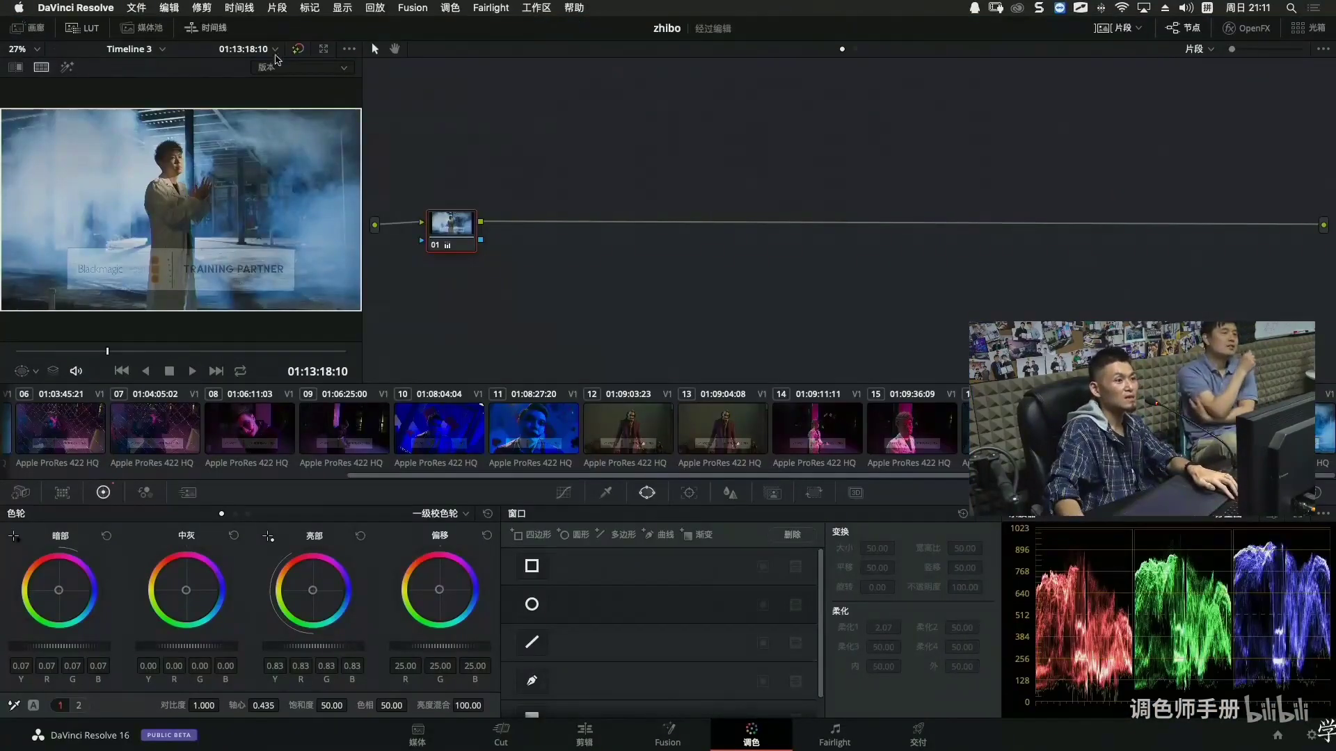
# Compare graded and original side by side, then lower node 01's saturation to 45.20.
pyautogui.click(286, 67)
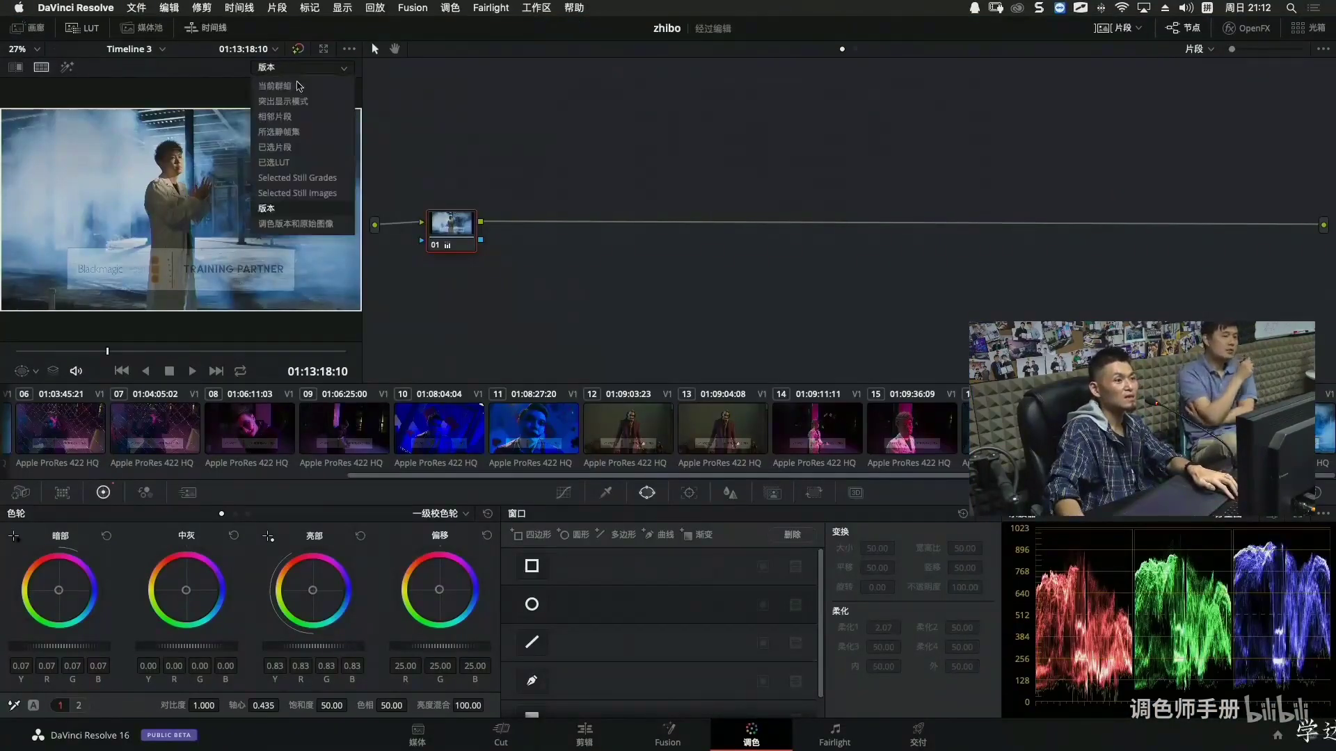
pyautogui.click(318, 231)
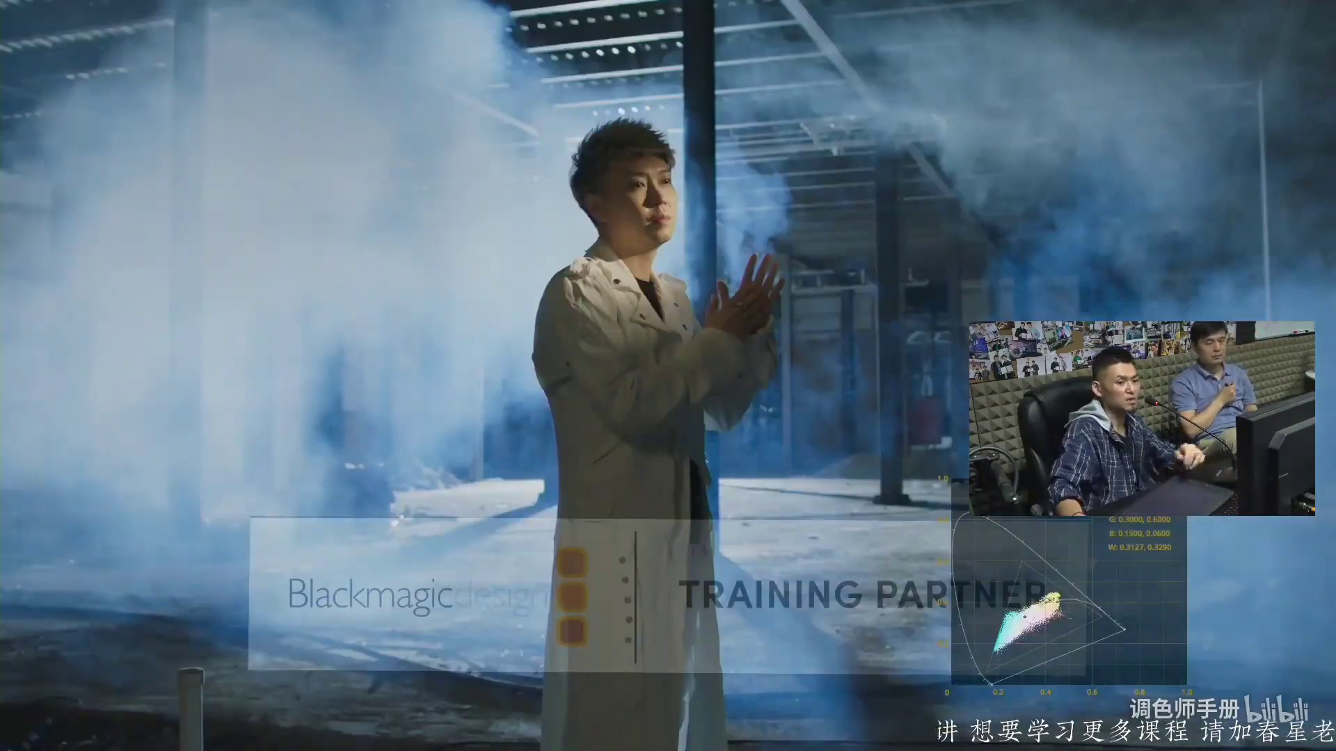
pyautogui.moveTo(483, 229)
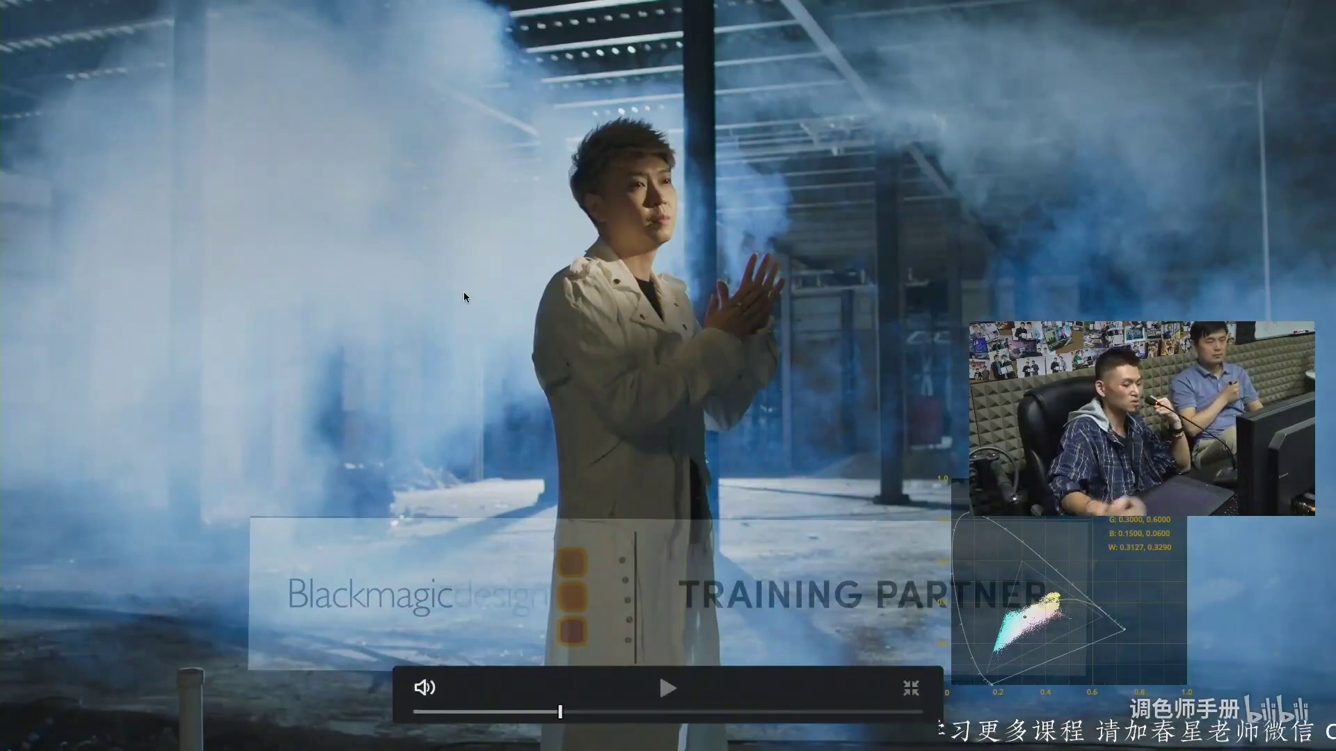
pyautogui.press('Escape')
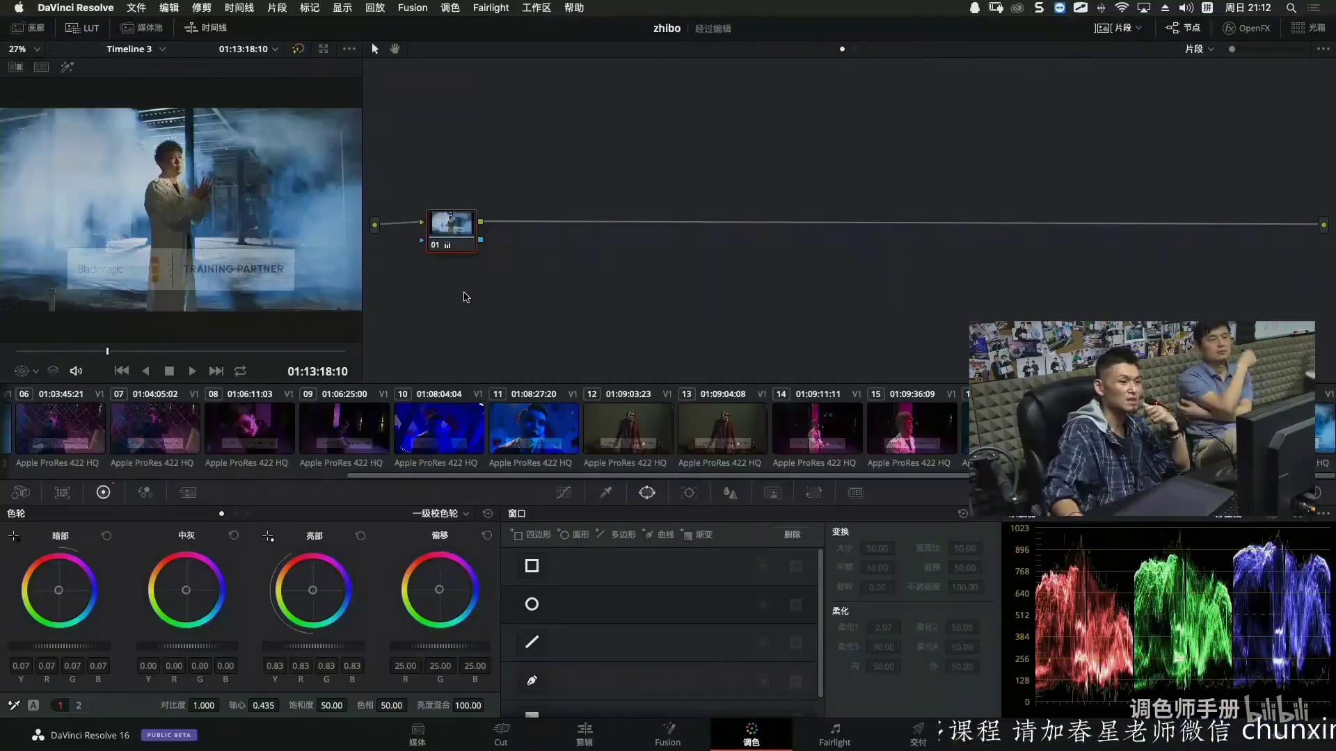
pyautogui.moveTo(461, 238); pyautogui.dragTo(452, 237)
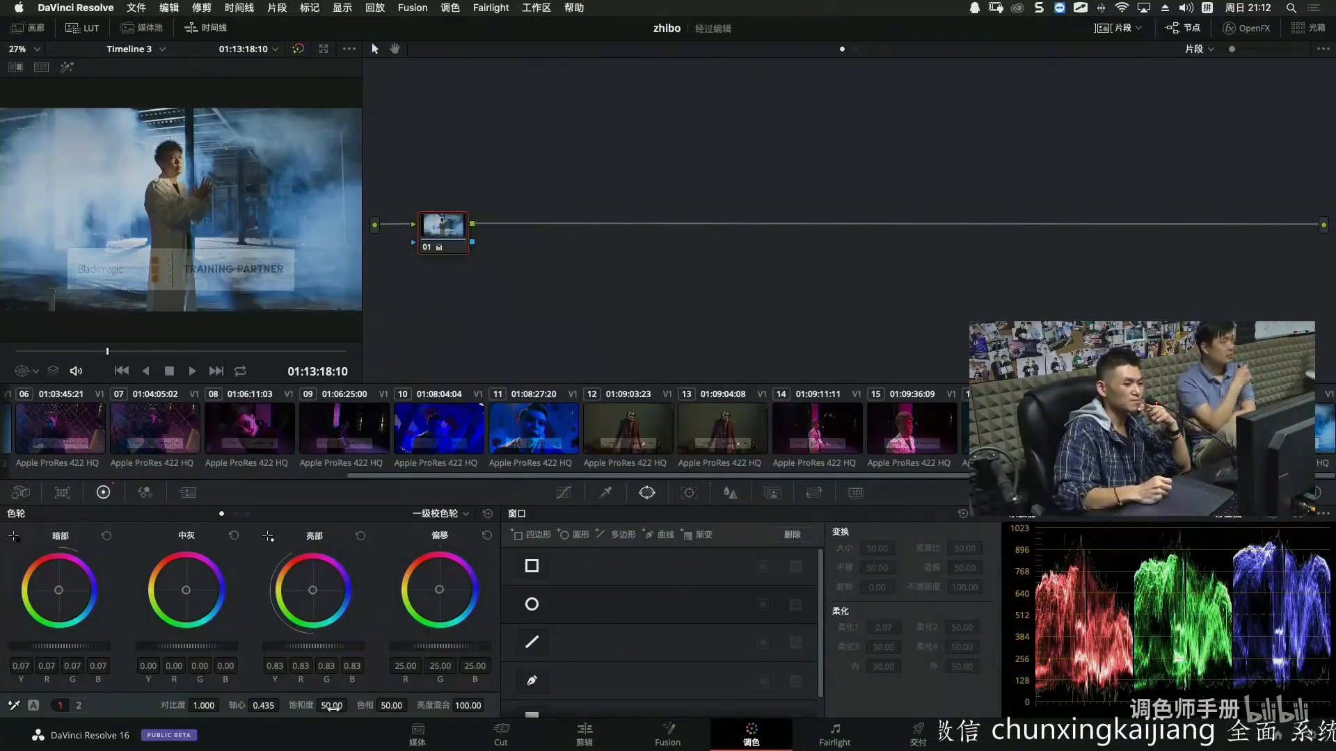
pyautogui.moveTo(331, 706)
pyautogui.mouseDown()
pyautogui.moveTo(303, 706)
pyautogui.moveTo(335, 704)
pyautogui.mouseUp()
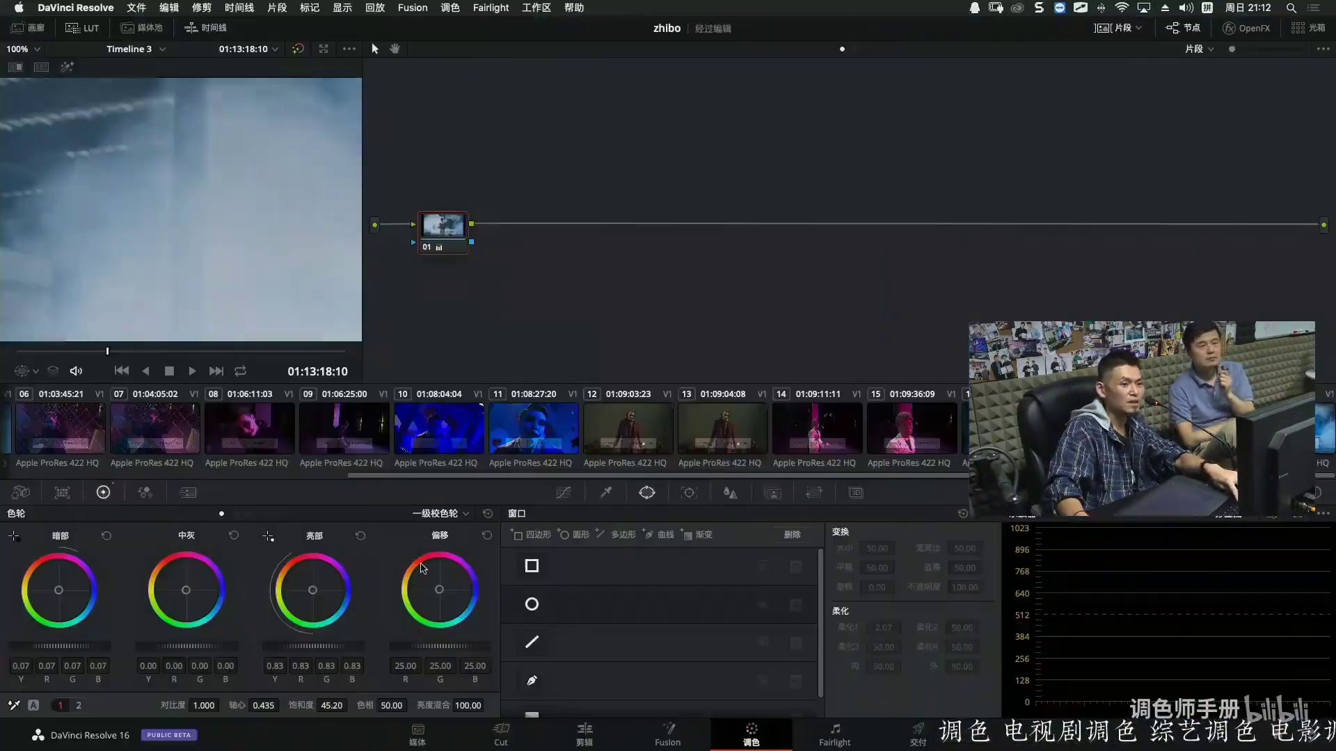
# Add serial node 02 and brighten the upper mids with a two-point luma curve.
pyautogui.hotkey('alt', 's')
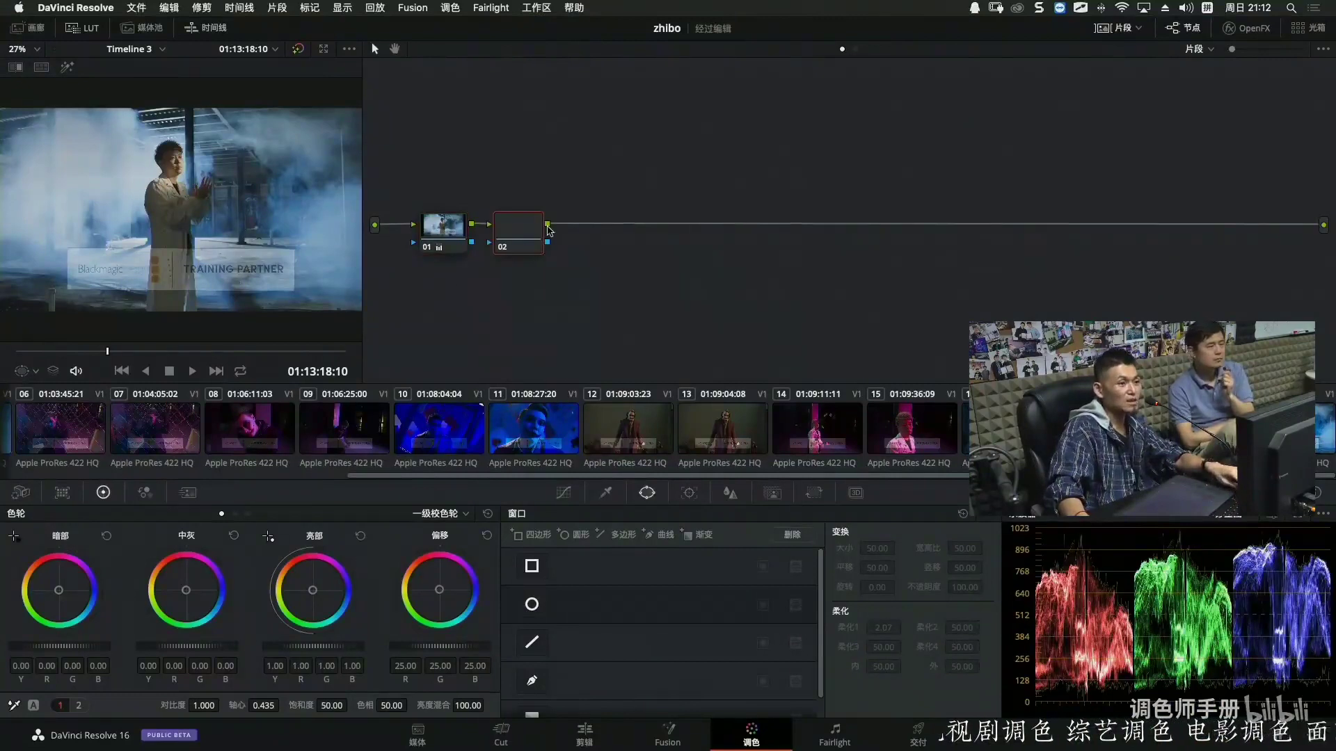
pyautogui.moveTo(522, 230); pyautogui.dragTo(525, 228)
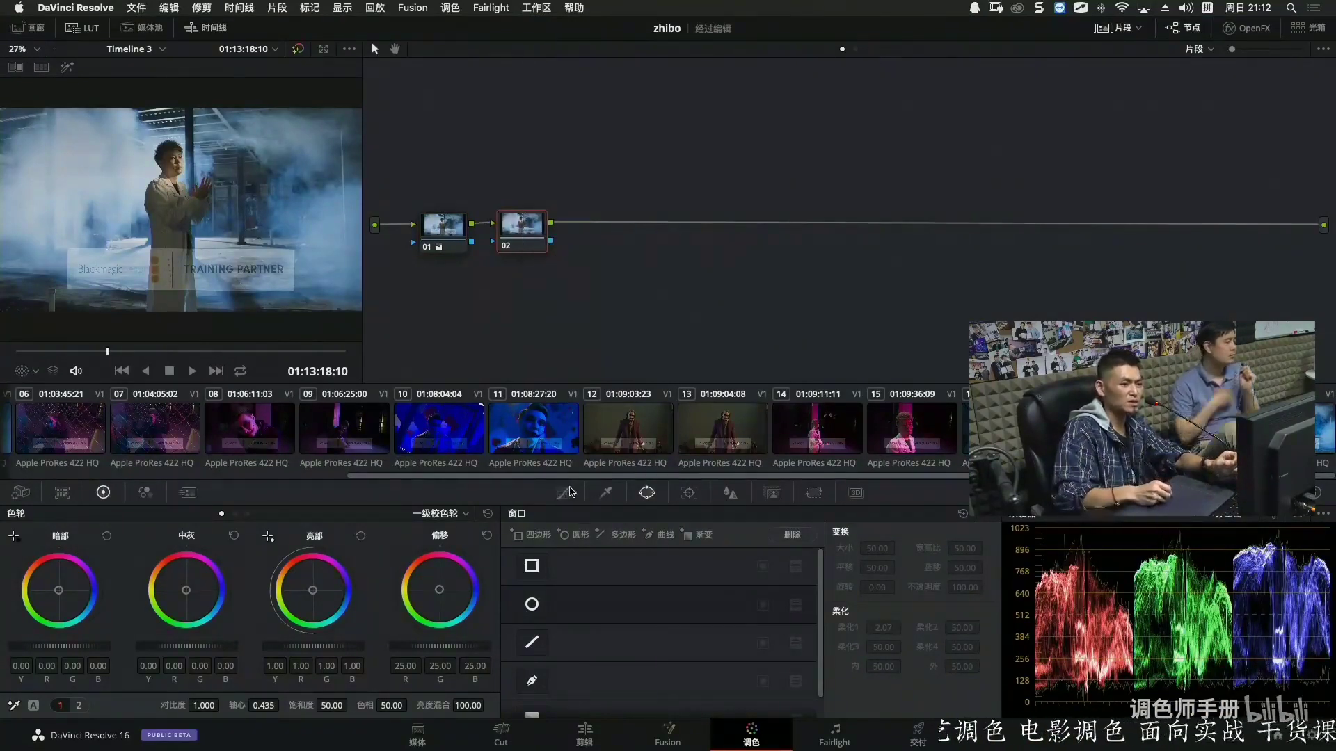
pyautogui.click(563, 493)
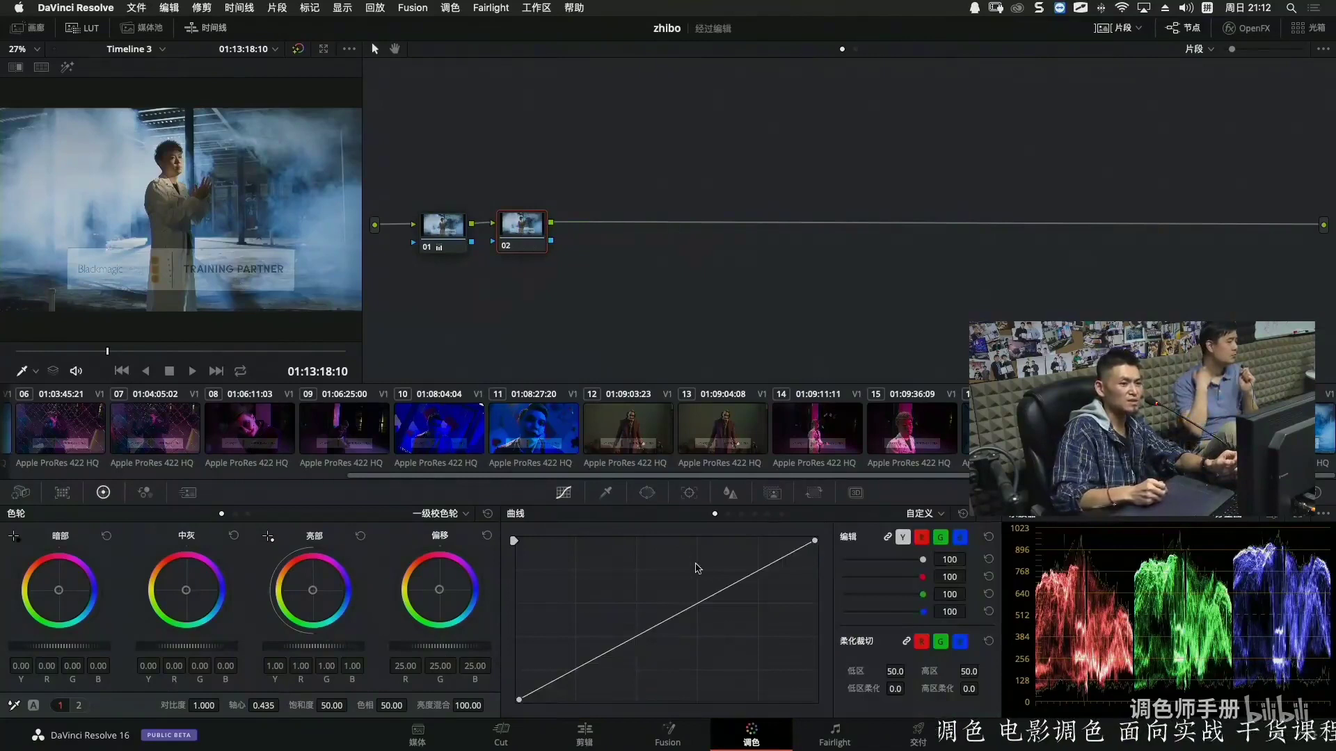
pyautogui.click(671, 615)
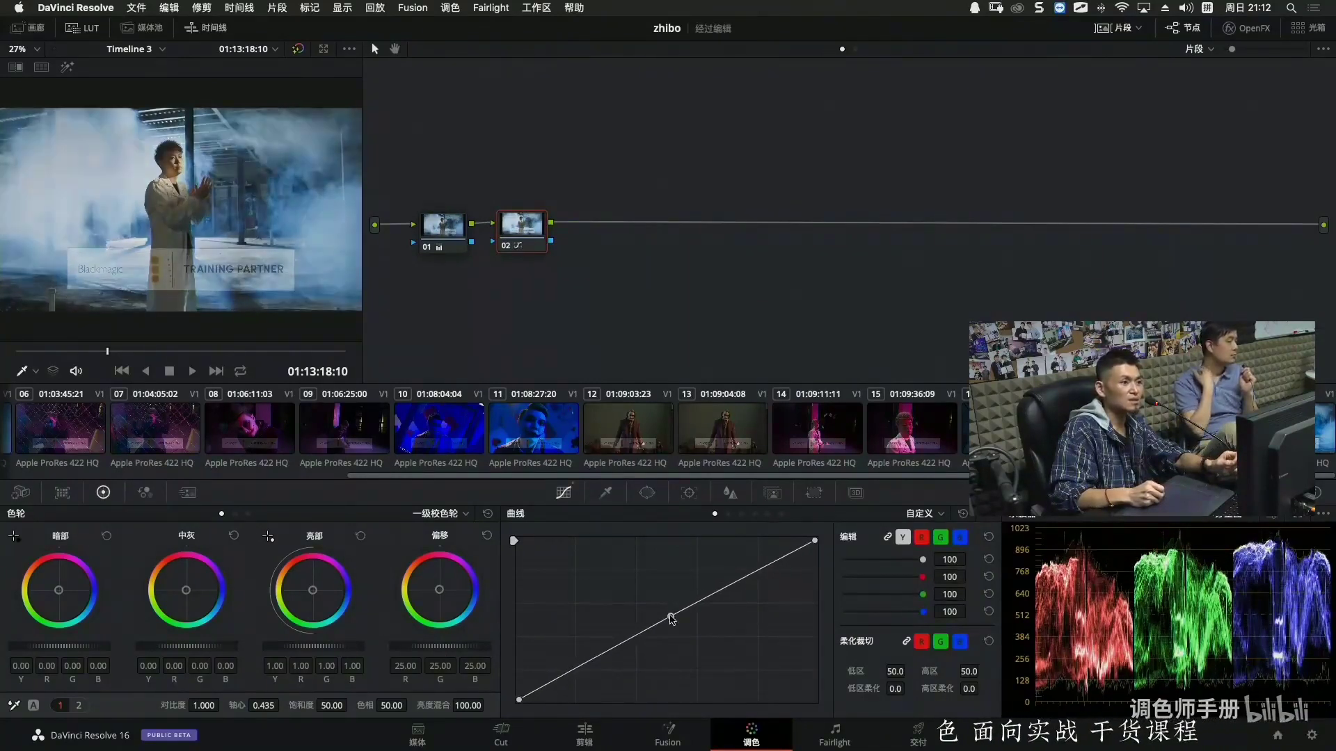
pyautogui.click(594, 659)
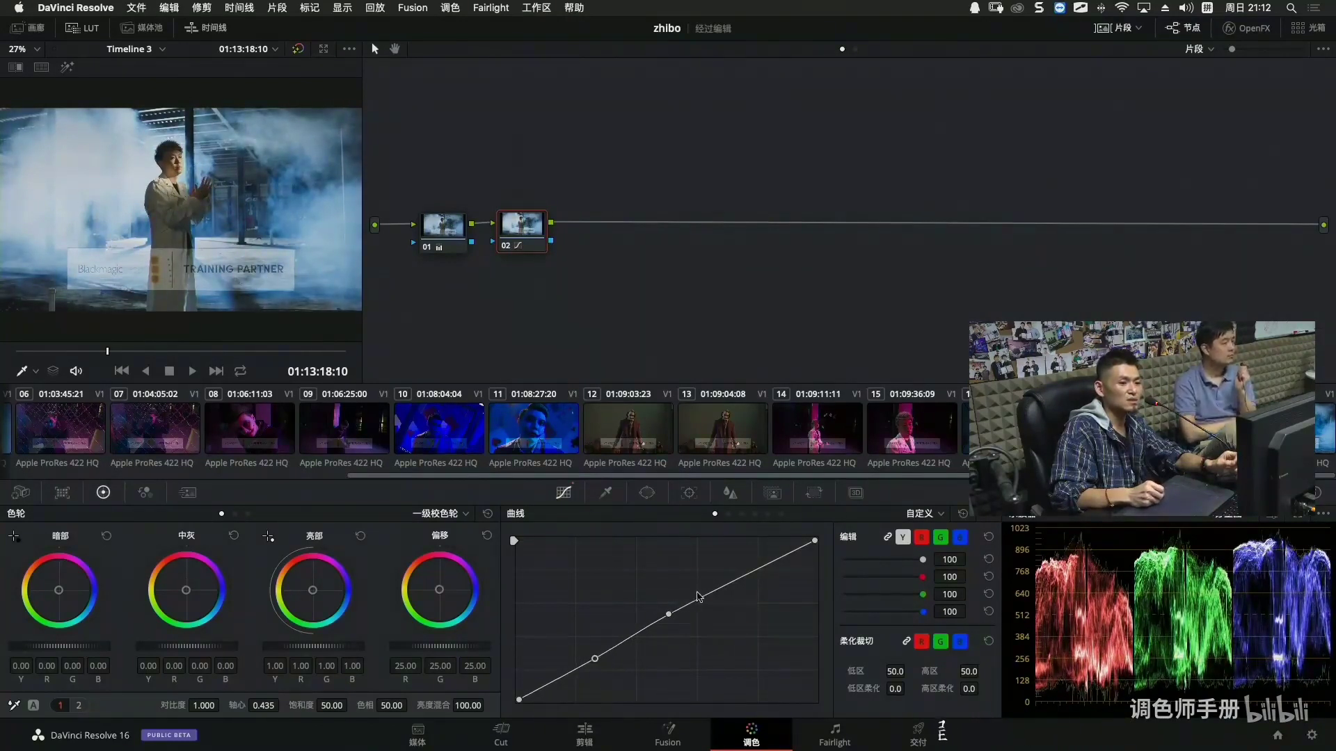
pyautogui.moveTo(668, 614); pyautogui.dragTo(692, 606)
pyautogui.press('super+f')
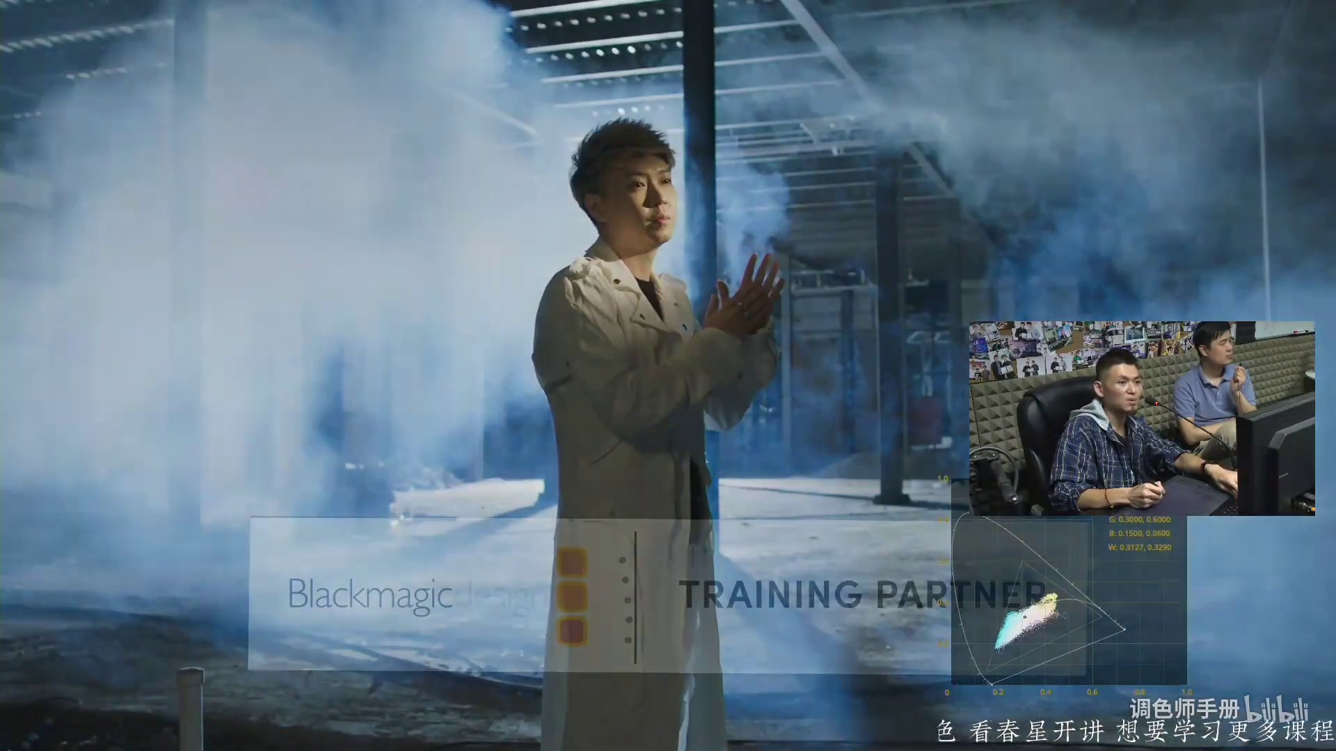
pyautogui.press('super+f')
pyautogui.press('super+f')
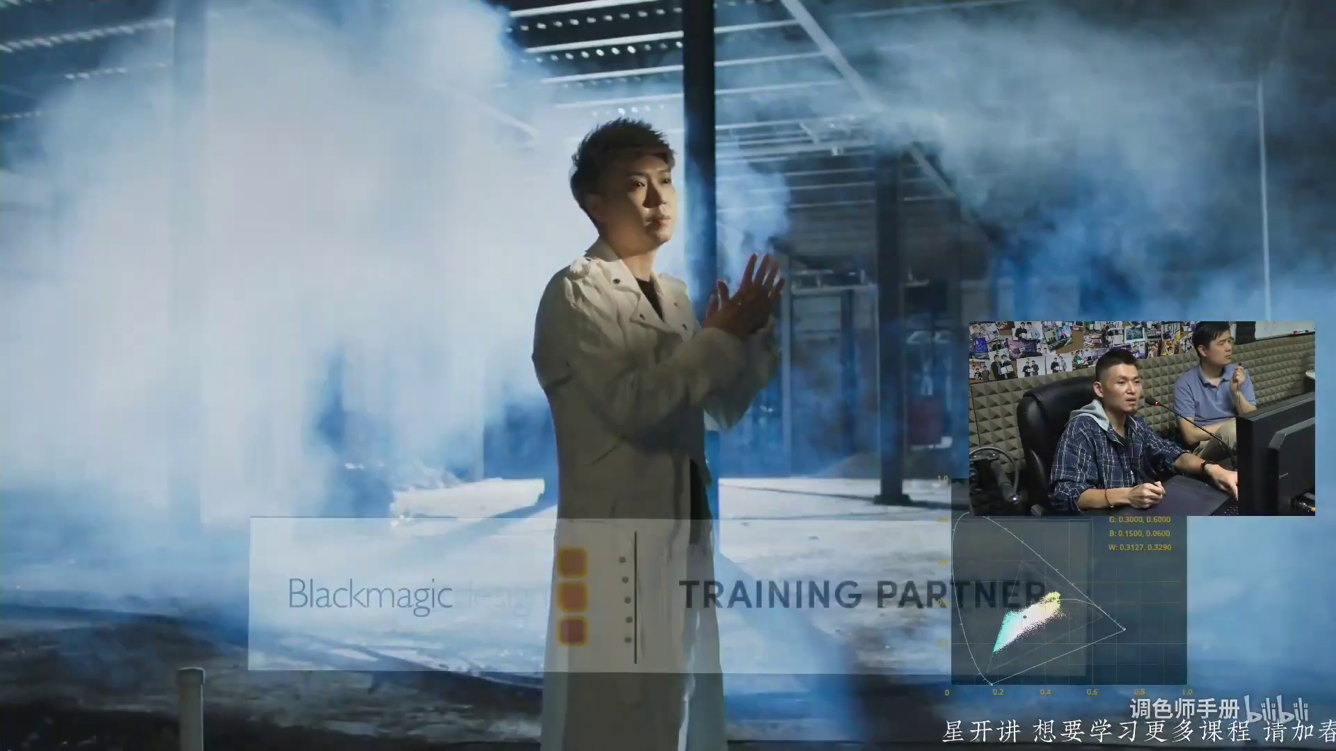
pyautogui.press('super+f')
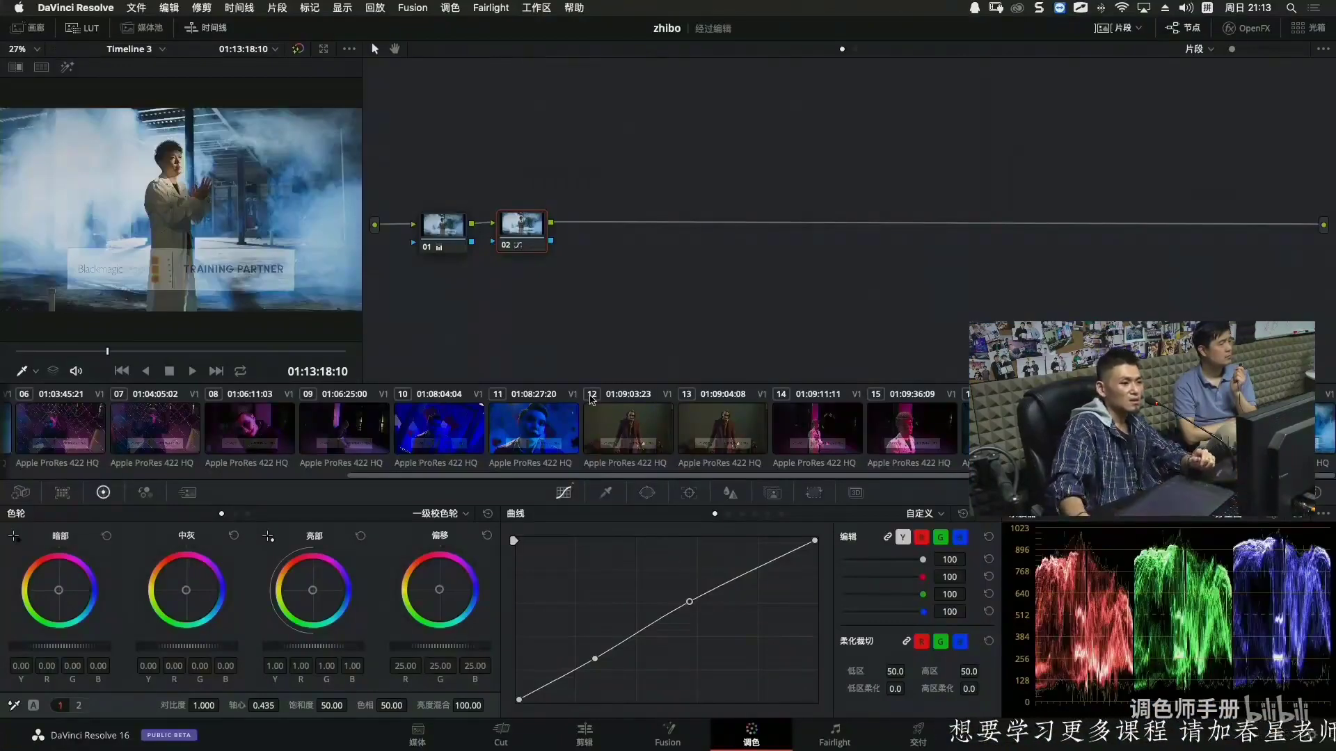
# Lower node 01's gain to 0.80, then add parallel node 04 beside node 02.
pyautogui.click(444, 226)
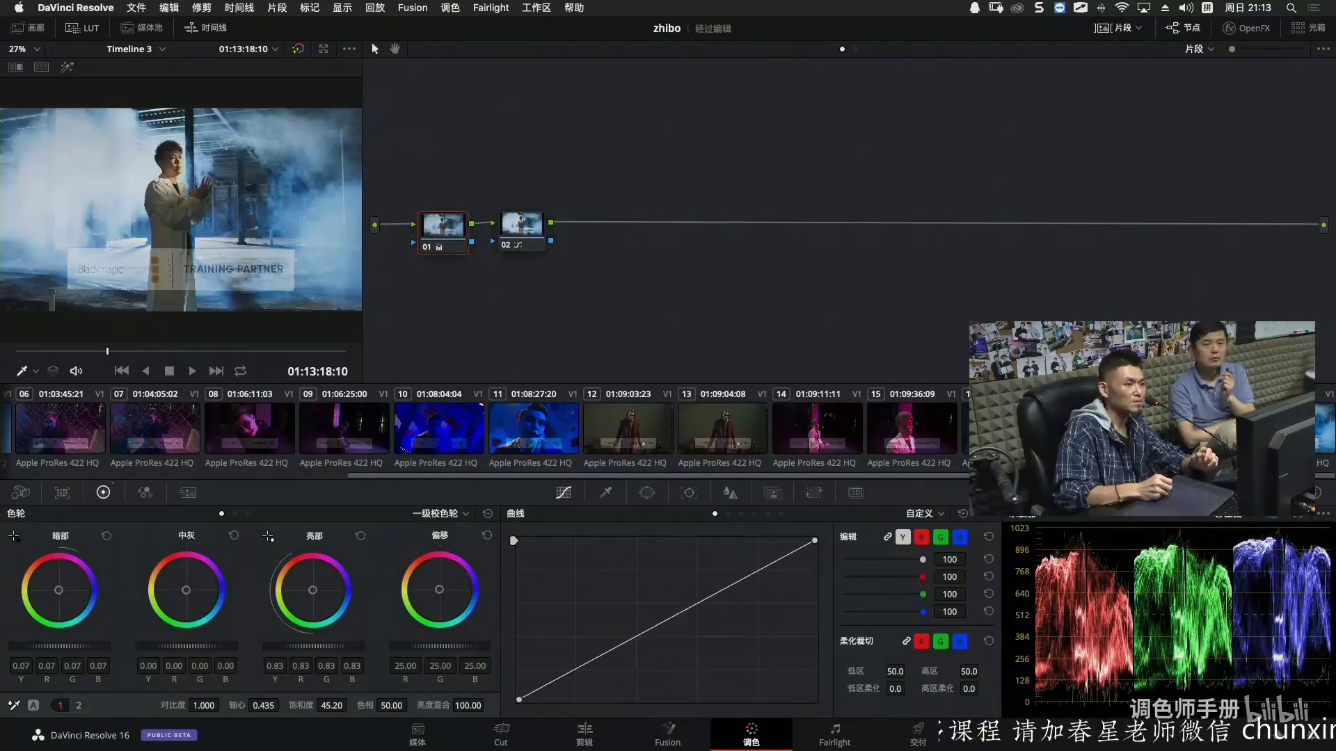
pyautogui.moveTo(330, 645); pyautogui.dragTo(317, 646)
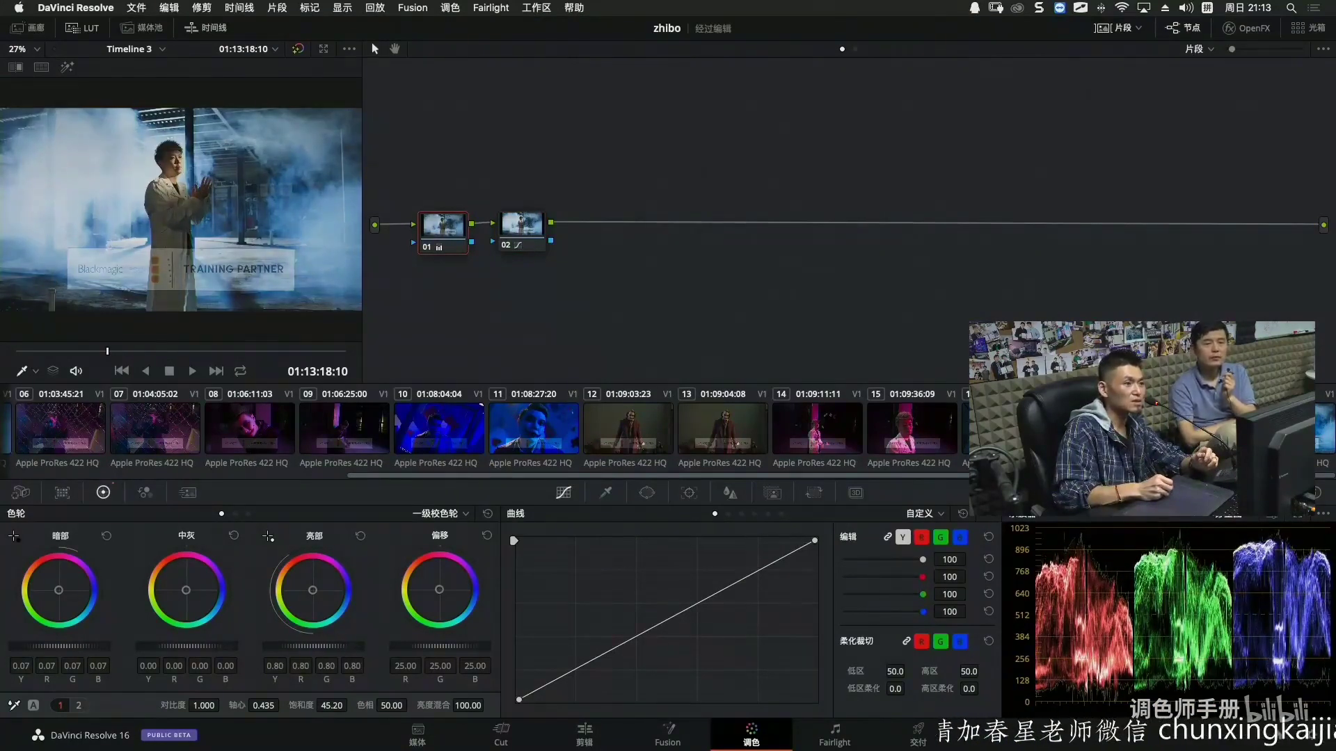
pyautogui.click(541, 237)
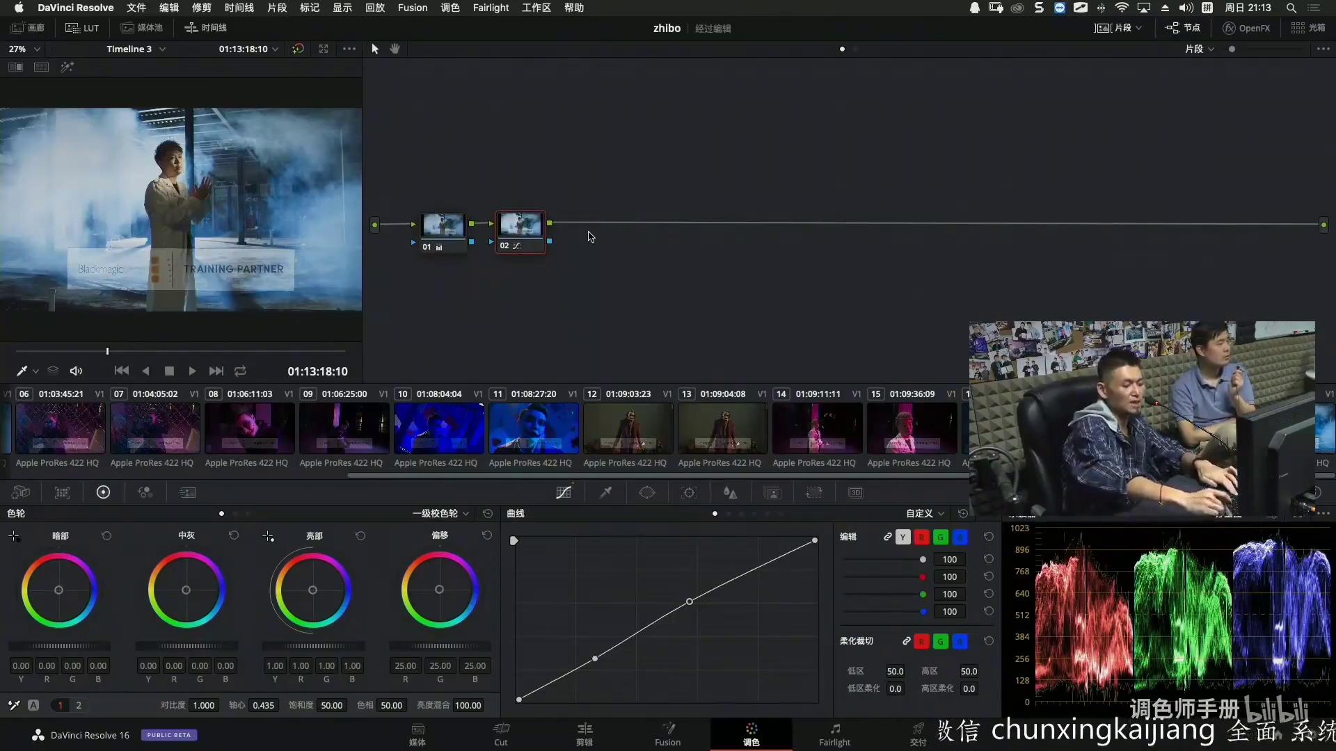
pyautogui.hotkey('alt', 'p')
# On node 04's Hue vs Saturation curve, reduce the saturation of blue hues.
pyautogui.scroll(-3, 651, 274)
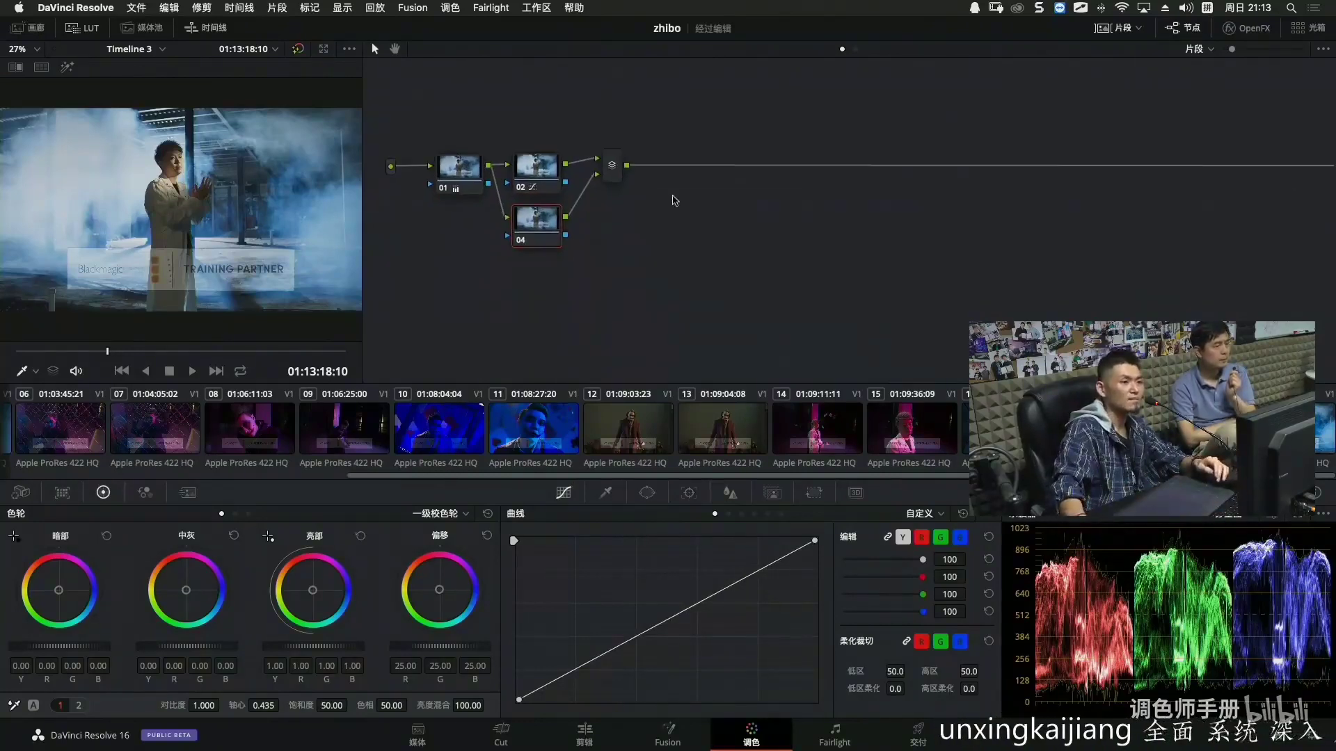
pyautogui.moveTo(619, 172); pyautogui.dragTo(621, 184)
pyautogui.click(534, 222)
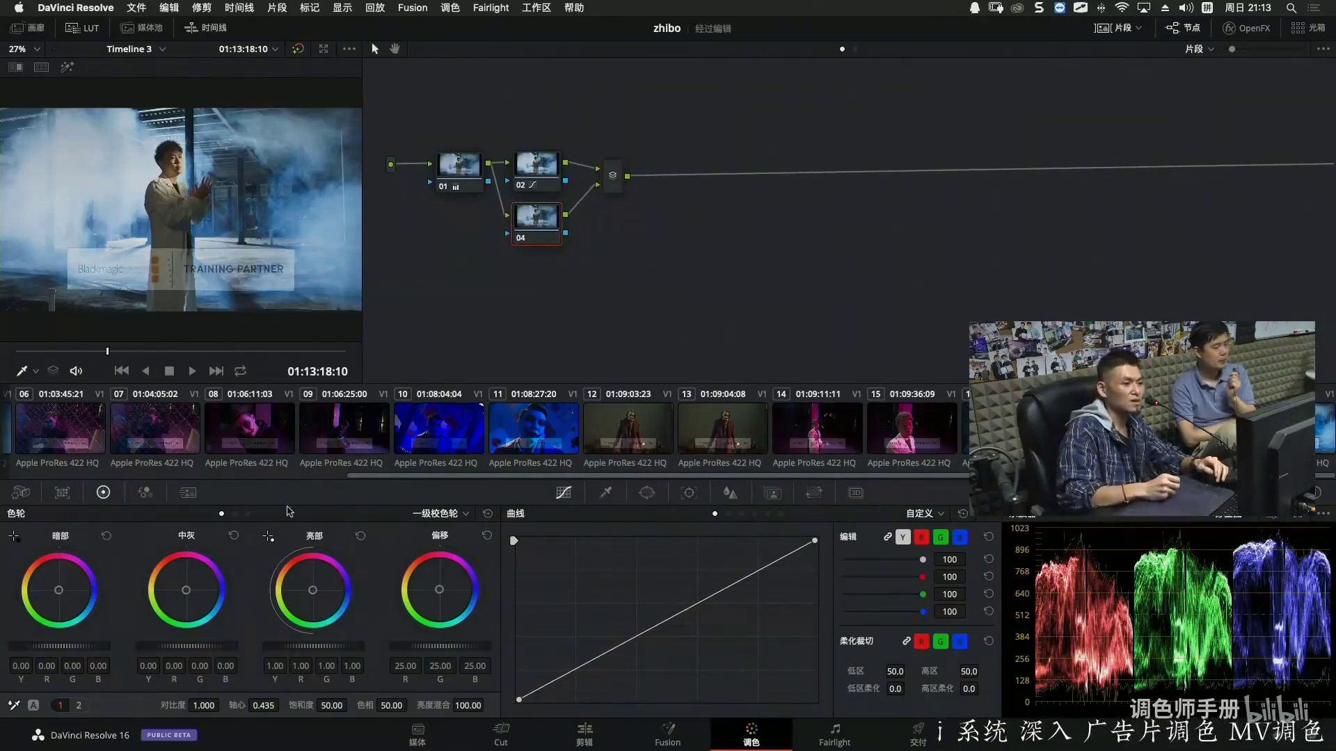
pyautogui.click(742, 514)
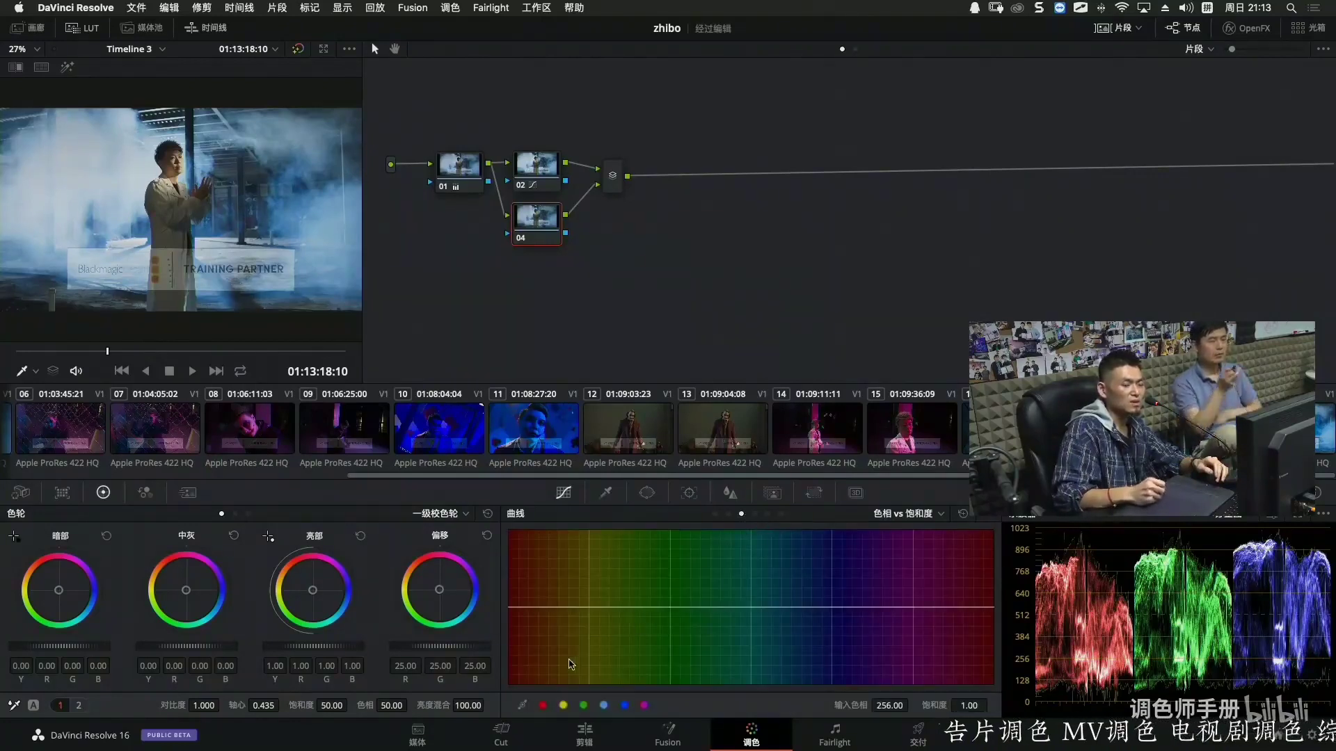
pyautogui.click(624, 706)
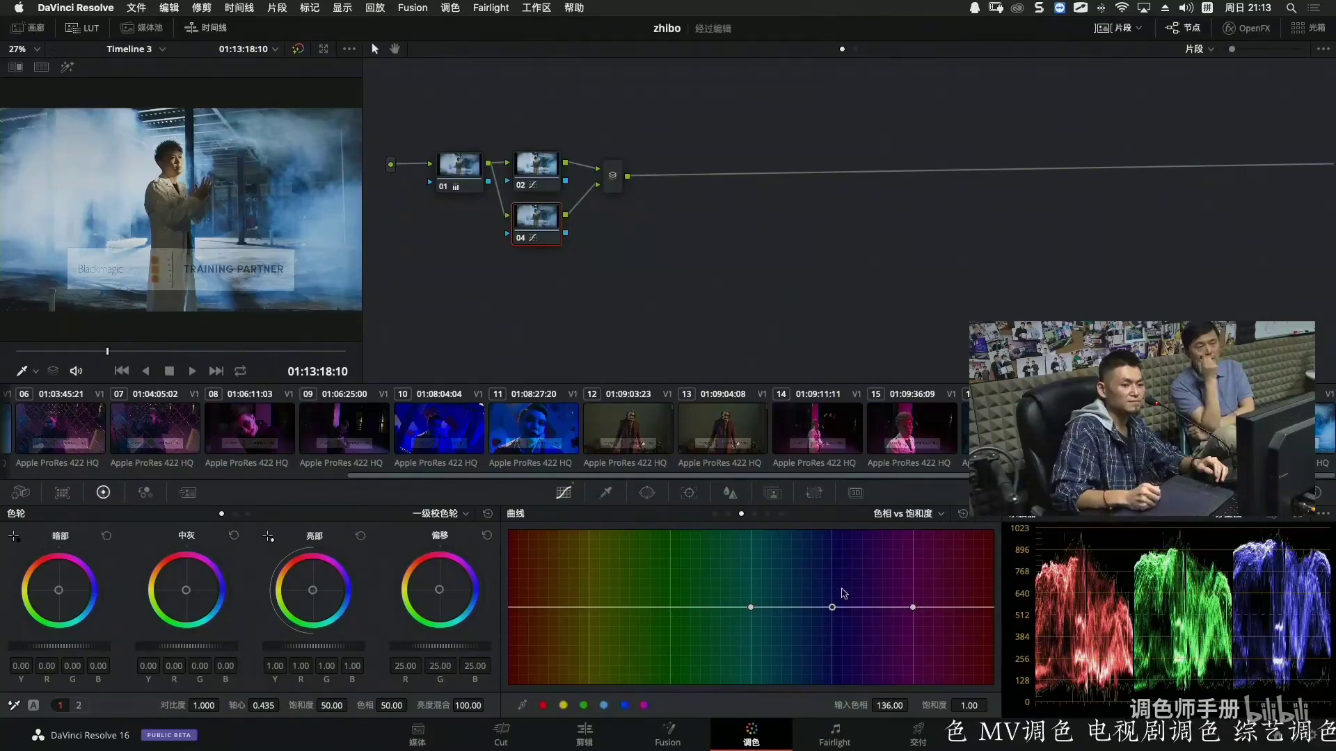
pyautogui.moveTo(833, 608)
pyautogui.mouseDown()
pyautogui.moveTo(830, 632)
pyautogui.moveTo(826, 621)
pyautogui.mouseUp()
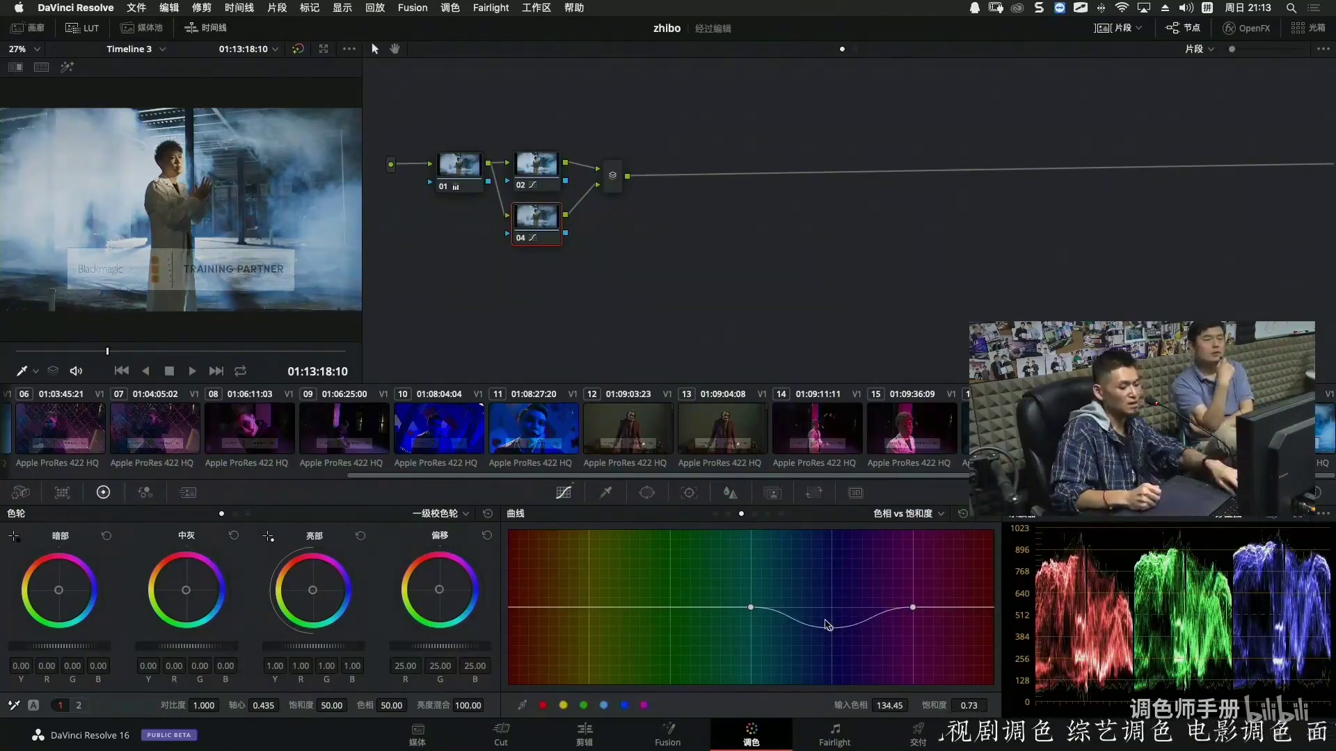
# Deepen the blue dip, pin points at green and red, and add parallel node 05 to the mixer.
pyautogui.press('super+f')
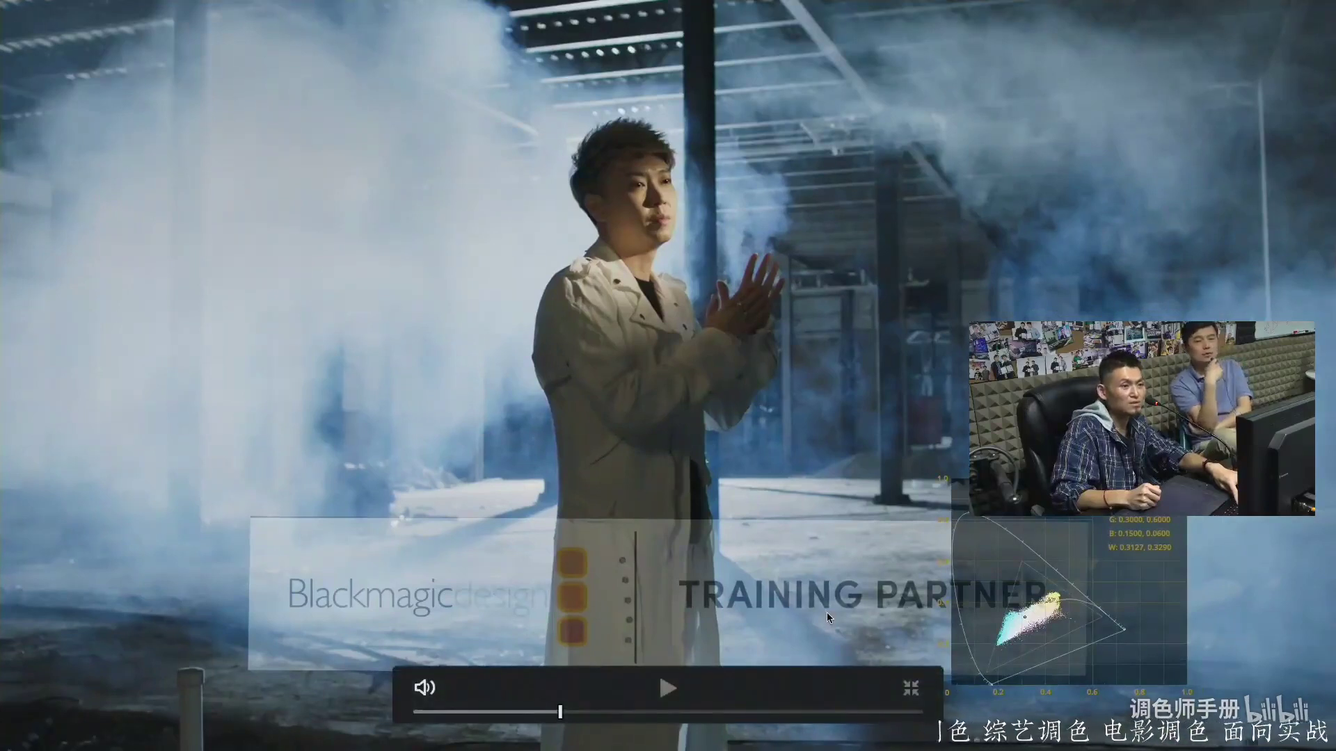
pyautogui.press('super+f')
pyautogui.moveTo(828, 627); pyautogui.dragTo(833, 630)
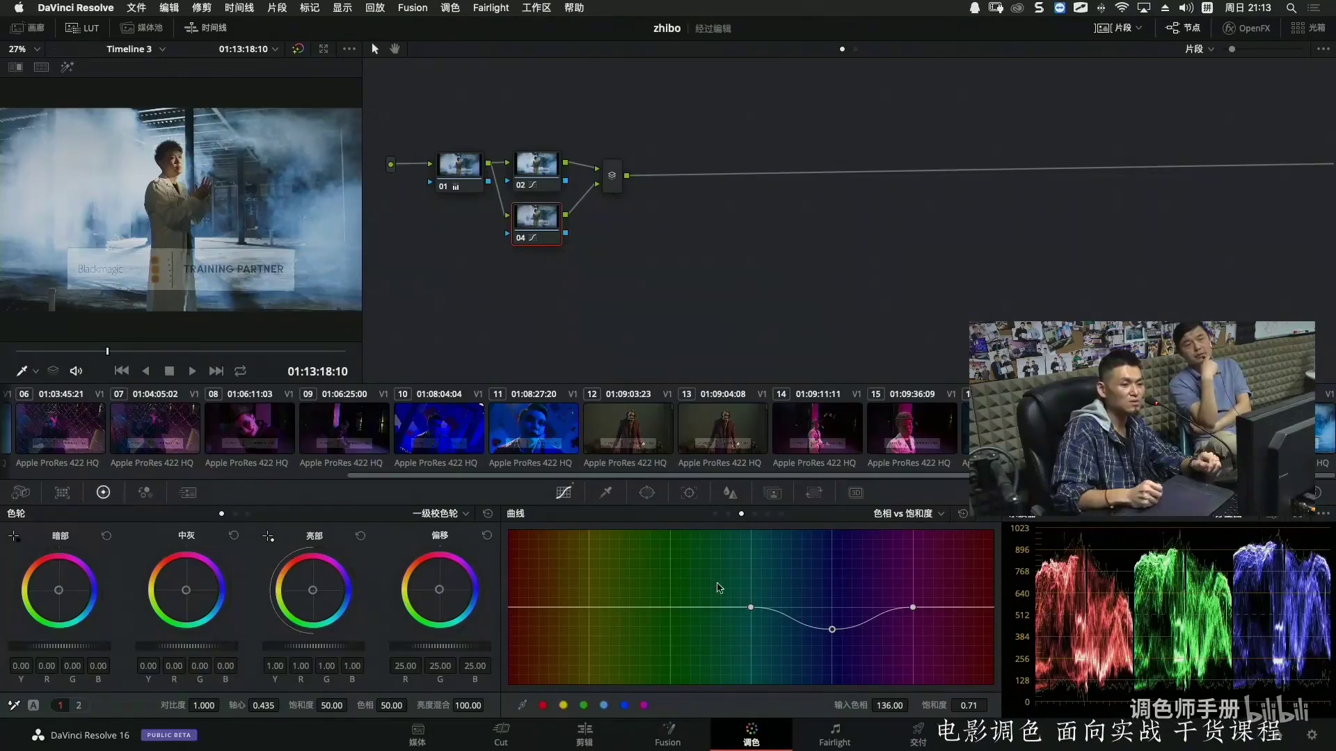
pyautogui.click(582, 705)
pyautogui.click(543, 705)
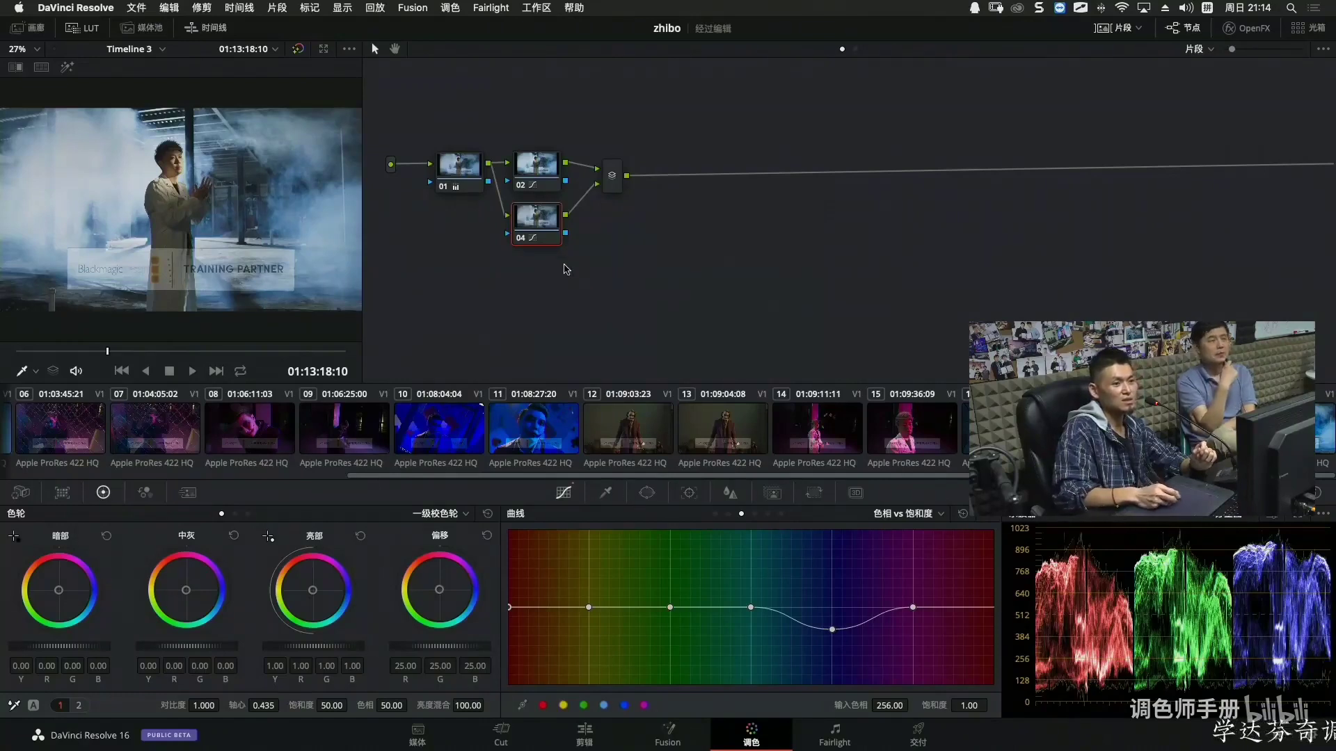
pyautogui.moveTo(555, 225); pyautogui.dragTo(552, 225)
pyautogui.hotkey('alt', 'l')
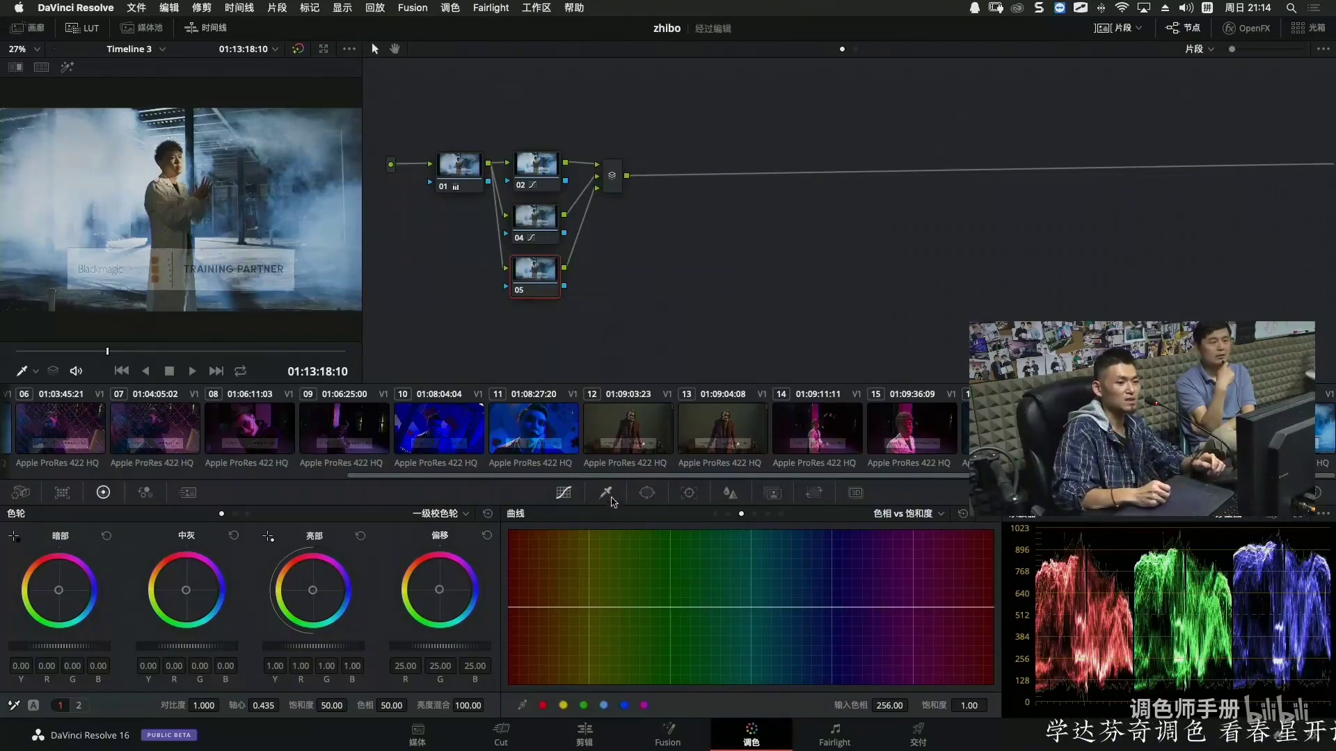
# Open node 05's qualifier and sample the smoke with the eyedropper.
pyautogui.click(604, 492)
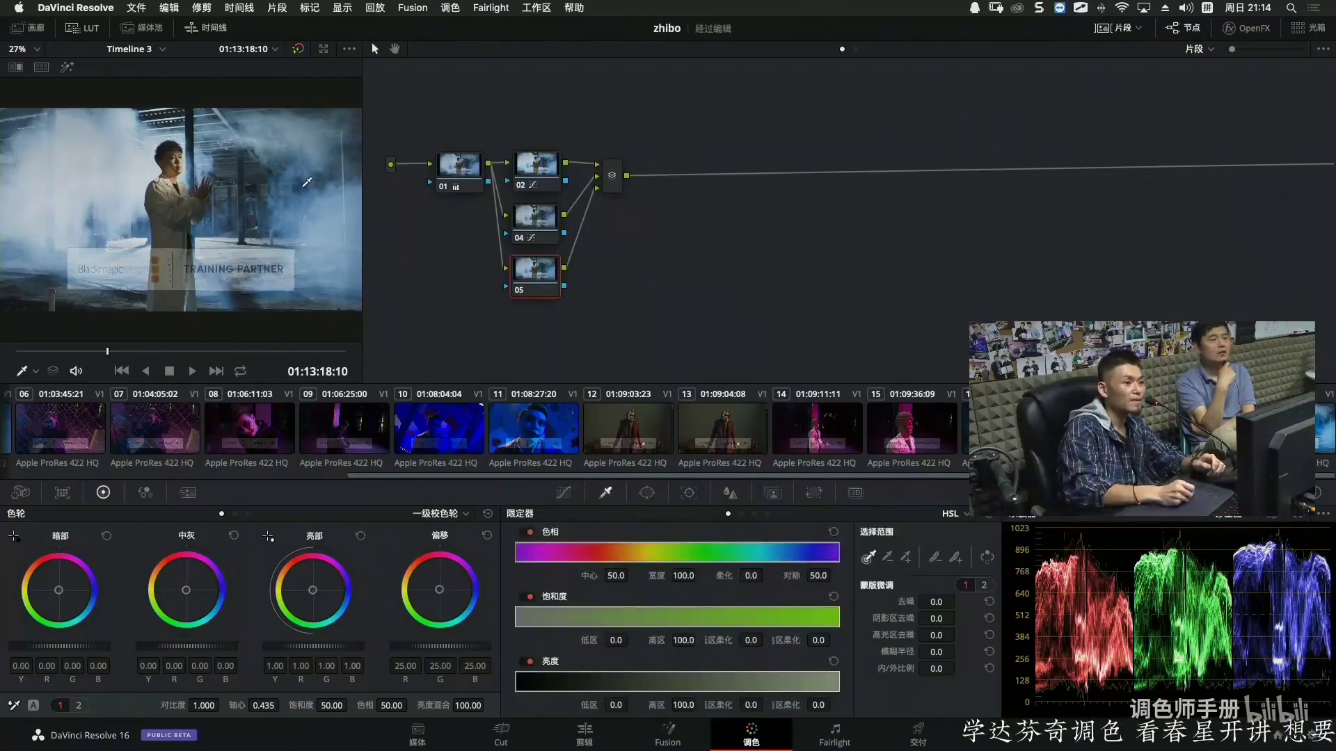
pyautogui.click(218, 297)
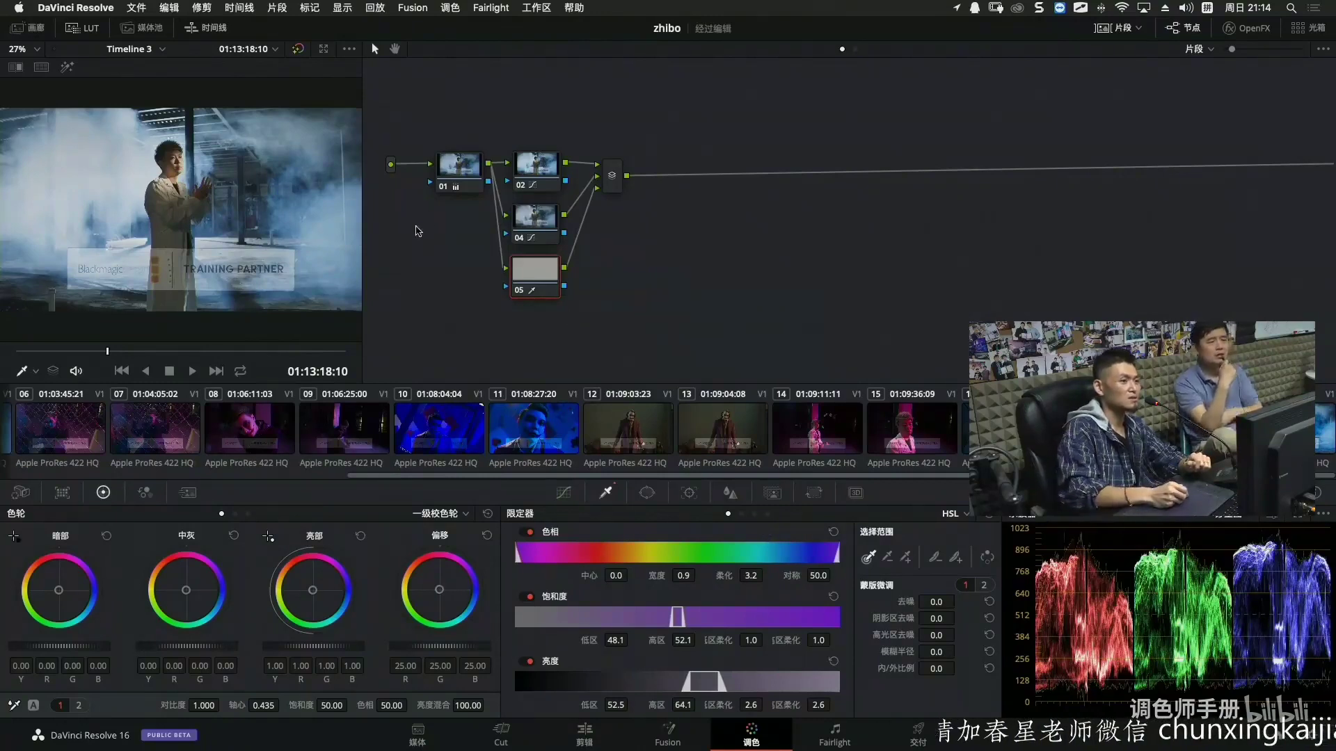
pyautogui.moveTo(301, 181); pyautogui.dragTo(321, 192)
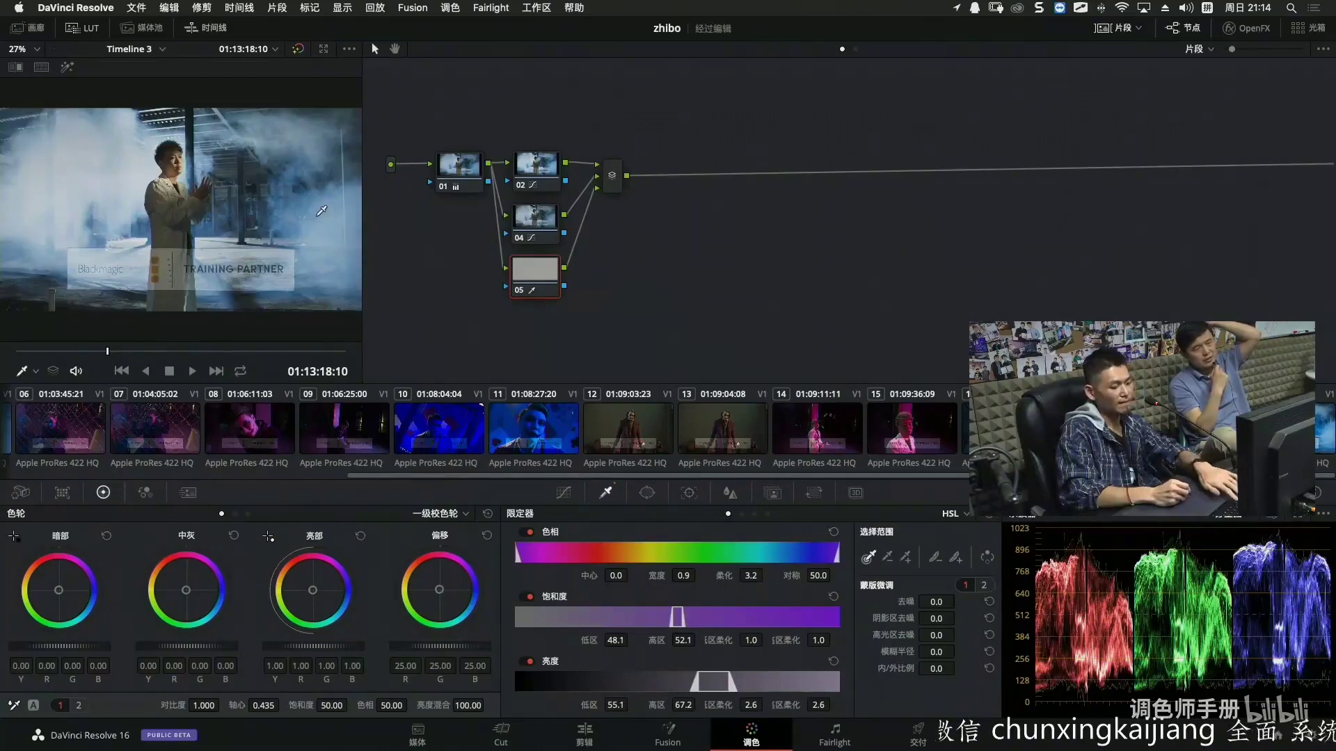
pyautogui.moveTo(320, 211)
pyautogui.mouseDown()
pyautogui.moveTo(306, 193)
pyautogui.moveTo(288, 201)
pyautogui.moveTo(304, 203)
pyautogui.mouseUp()
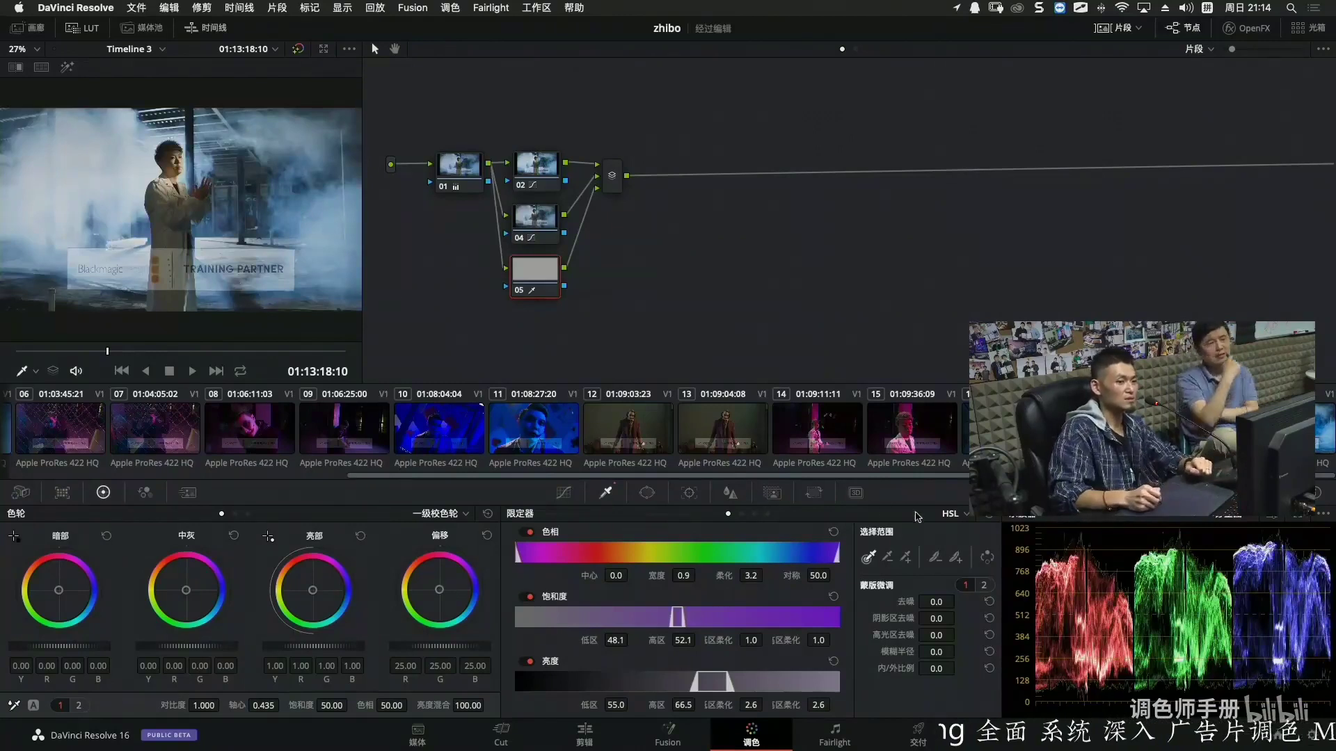
# Switch to RGB qualifying: red 53.4–59.4, green 55.4–61.7, blue 58.5–68.6, checking the highlight matte.
pyautogui.click(952, 514)
pyautogui.click(952, 535)
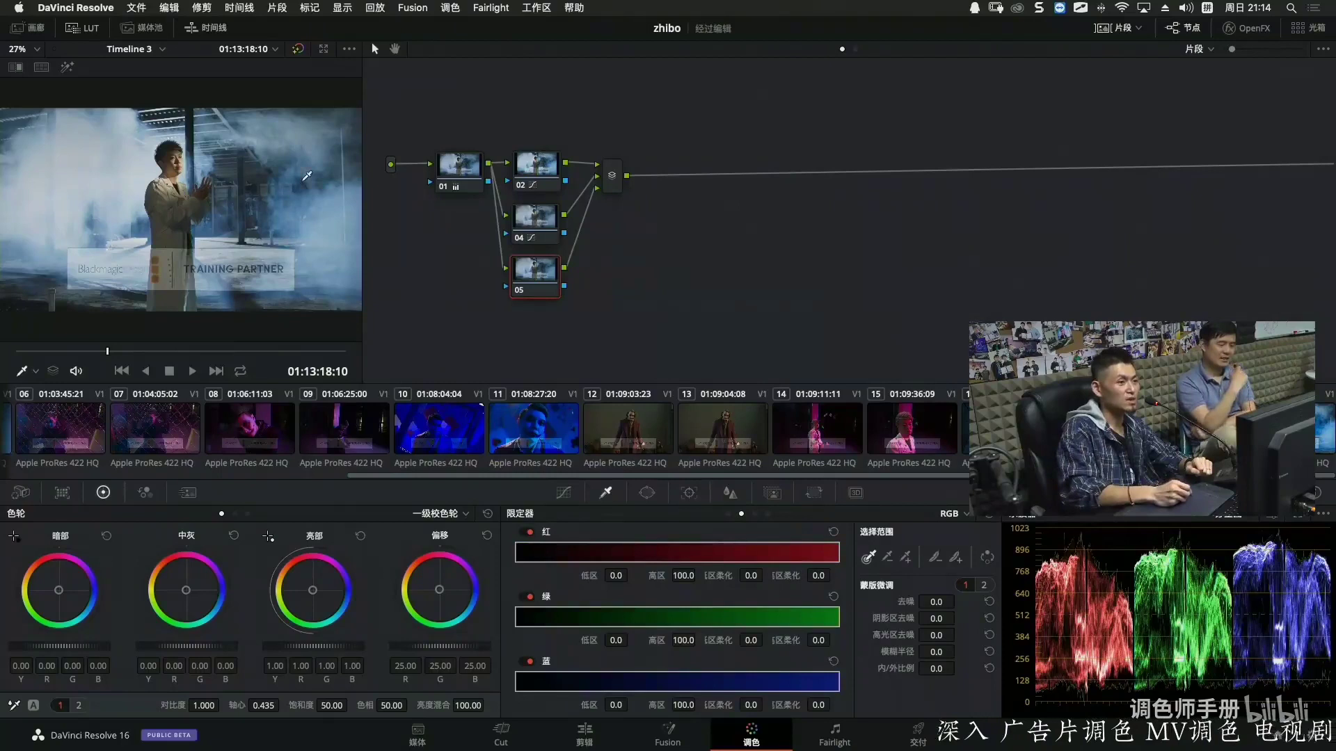
pyautogui.moveTo(298, 185)
pyautogui.mouseDown()
pyautogui.moveTo(310, 202)
pyautogui.moveTo(292, 212)
pyautogui.moveTo(287, 273)
pyautogui.moveTo(319, 285)
pyautogui.mouseUp()
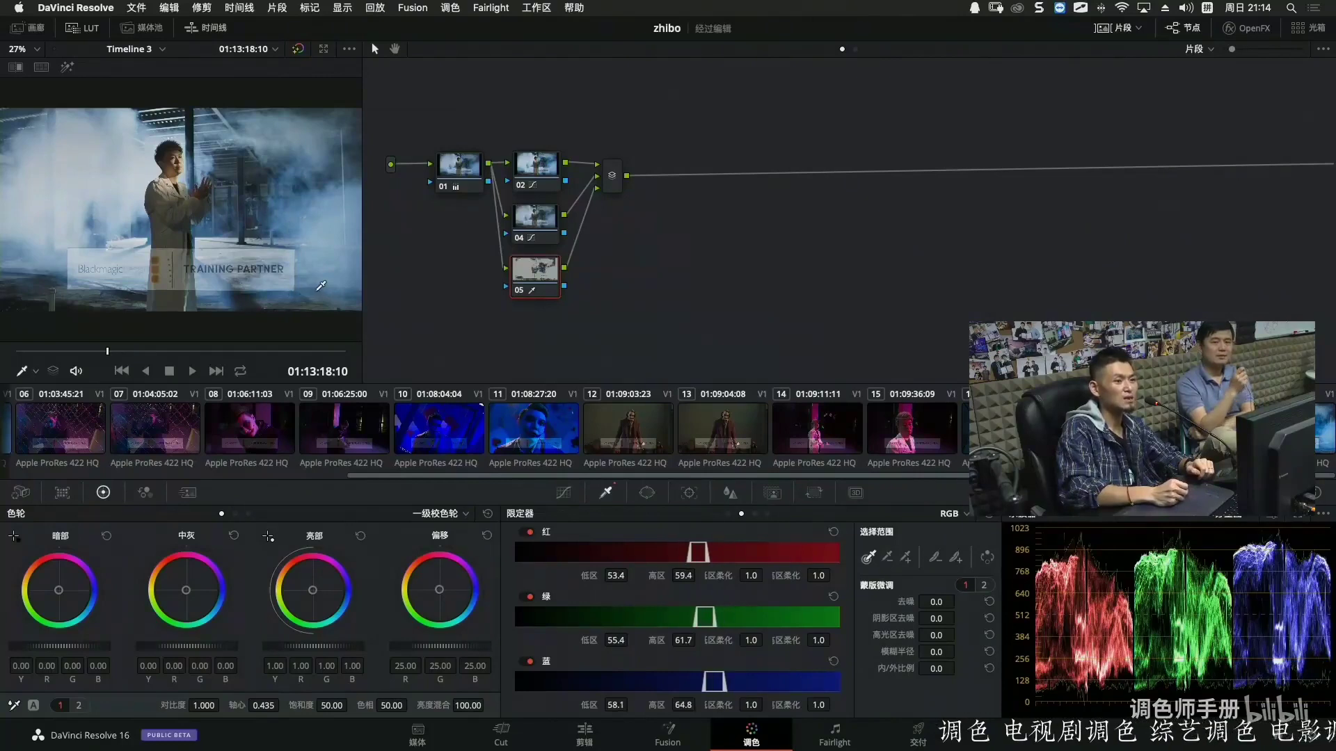
pyautogui.hotkey('shift', 'h')
pyautogui.hotkey('shift', 'h')
pyautogui.hotkey('shift', 'h')
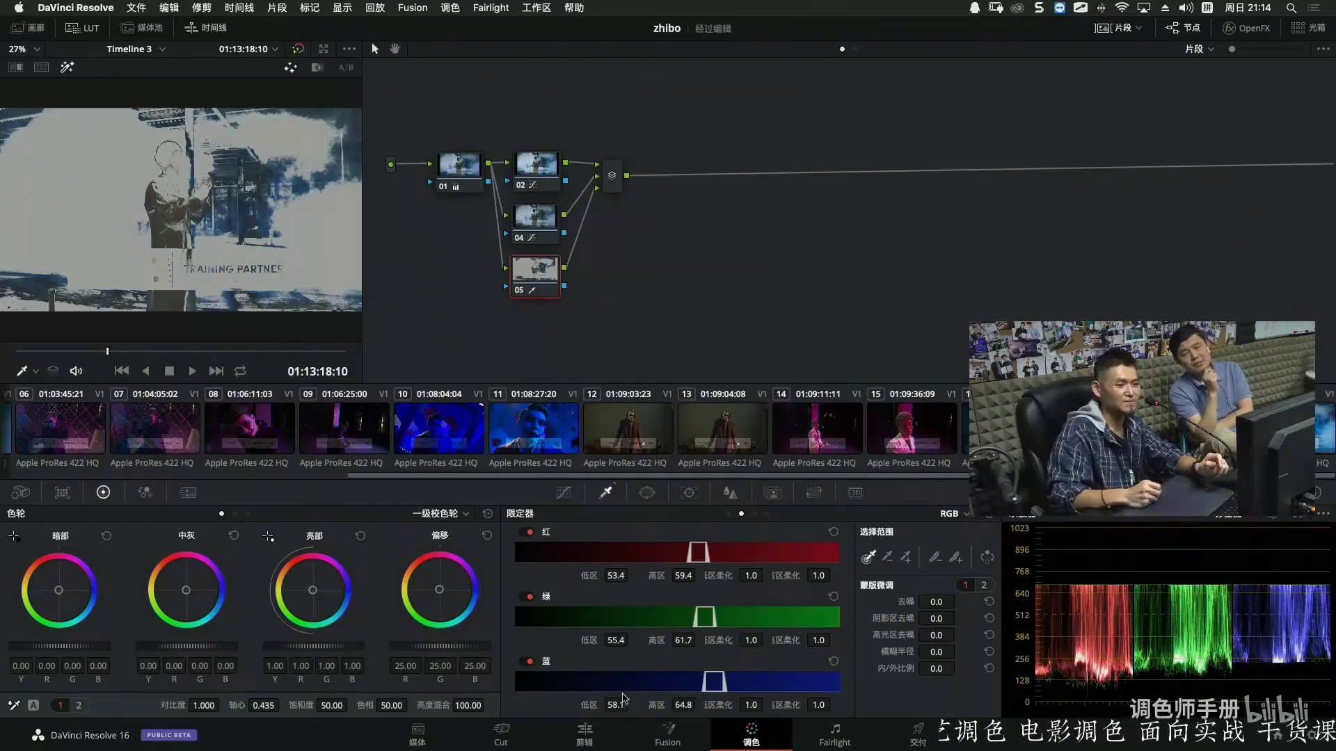
pyautogui.moveTo(623, 697); pyautogui.dragTo(763, 703)
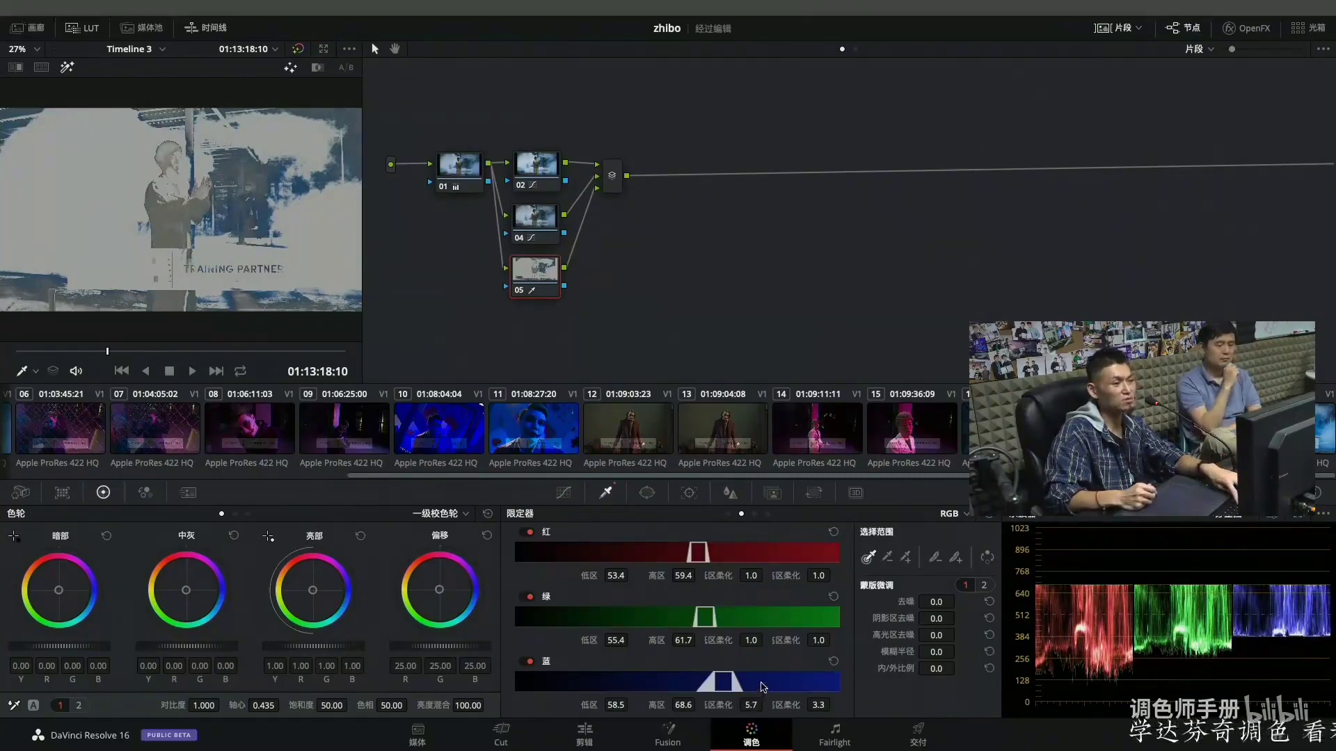
pyautogui.press('super+f')
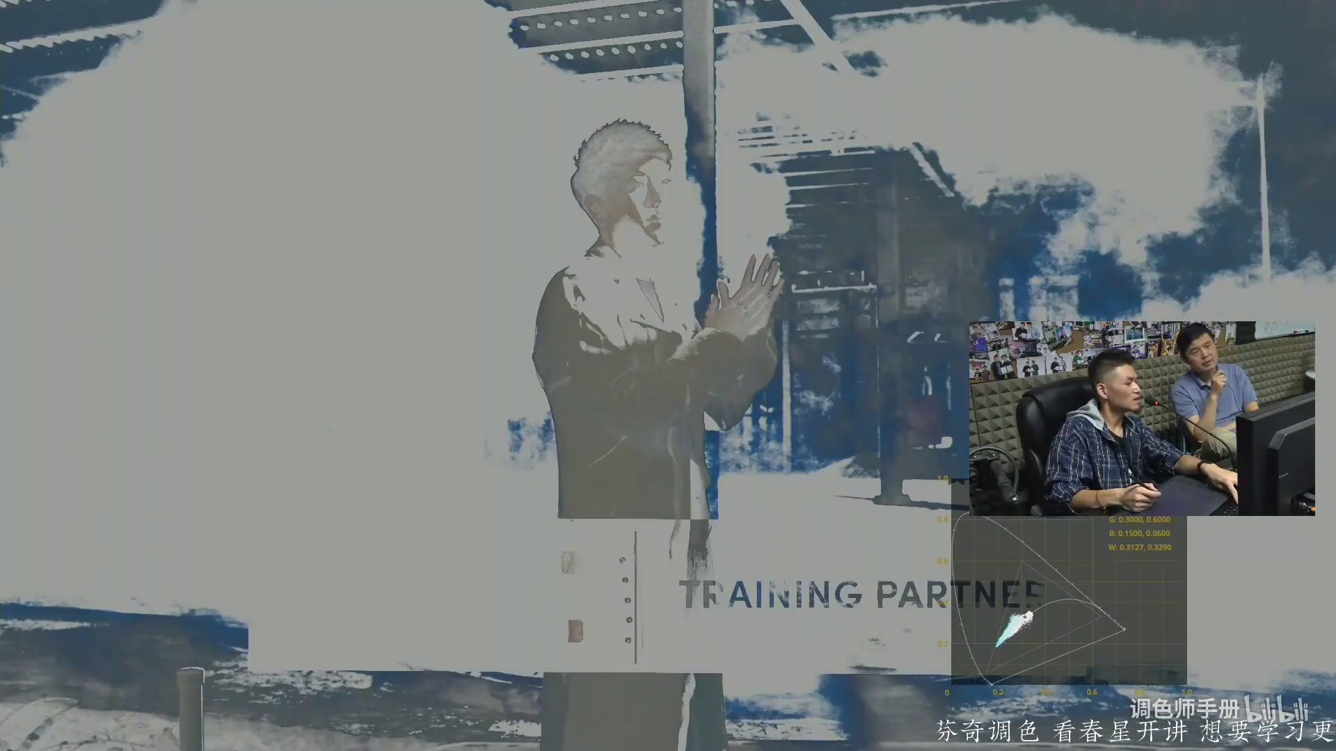
pyautogui.moveTo(814, 595)
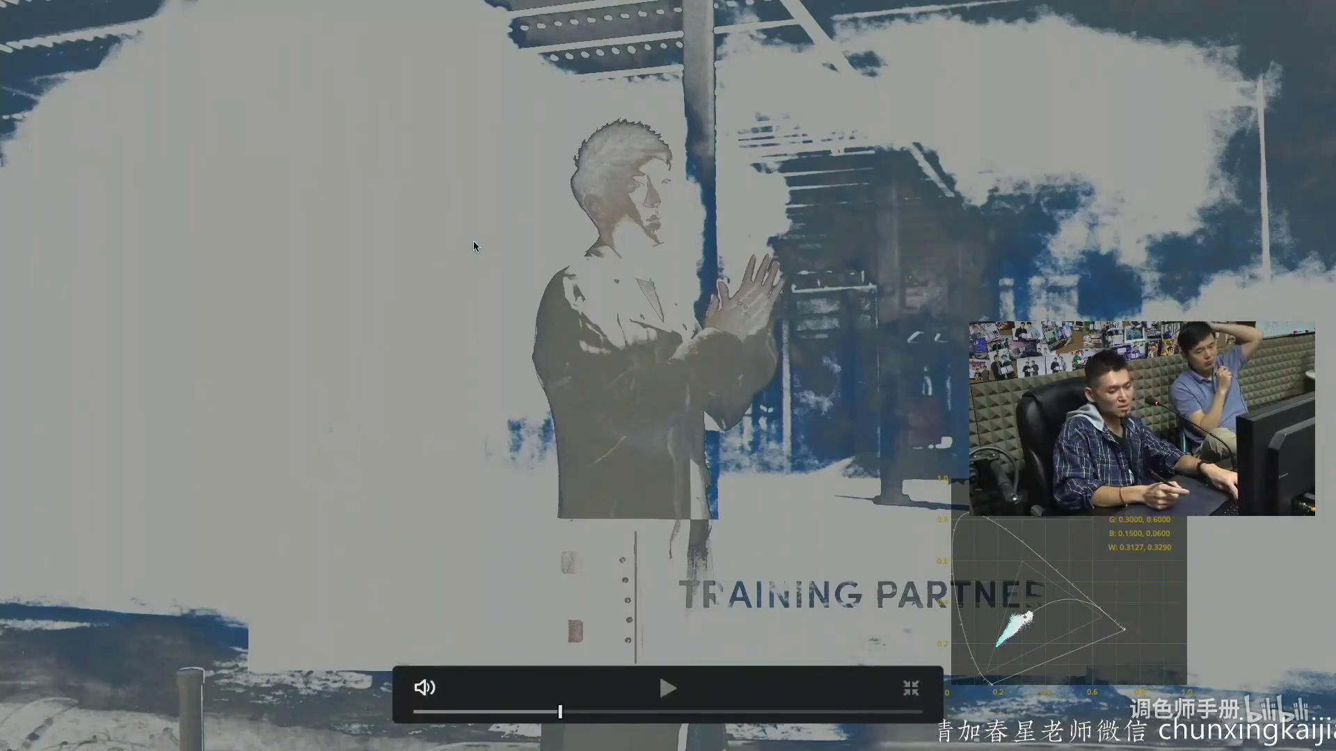
pyautogui.press('super+Tab')
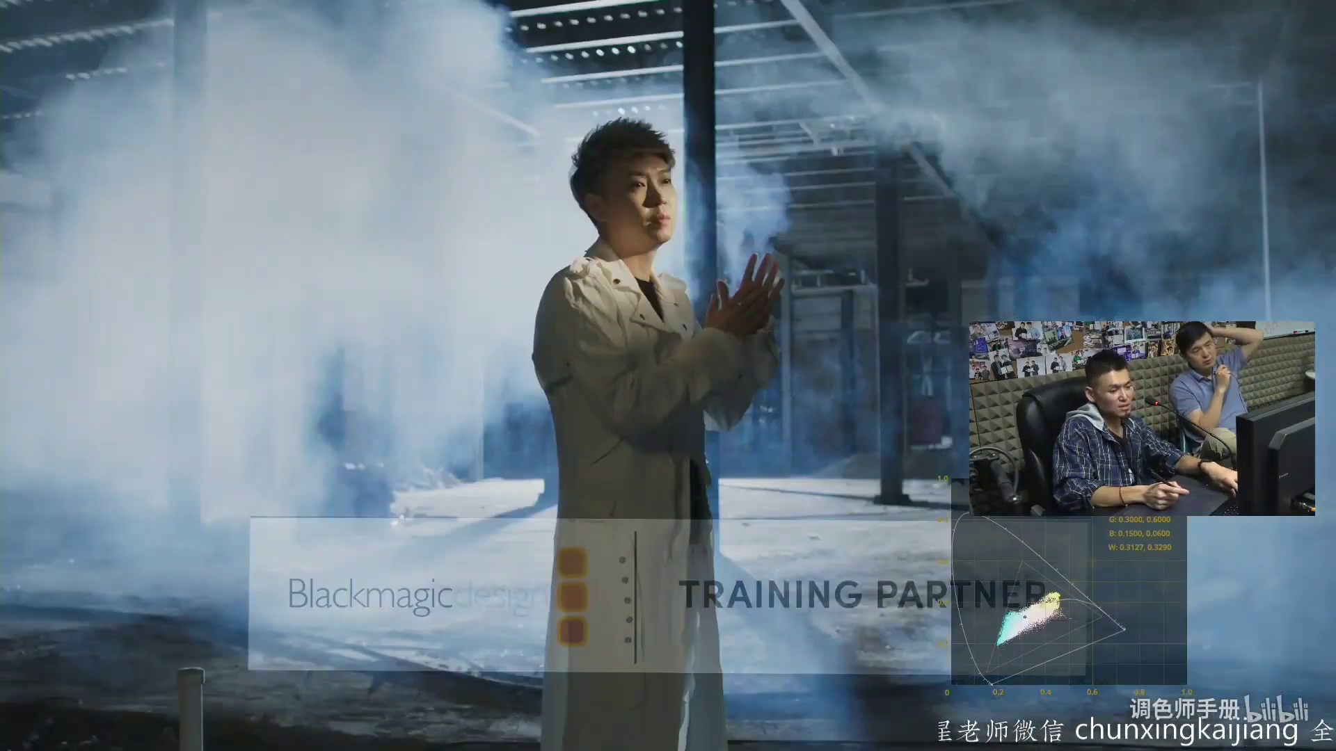
pyautogui.press('Escape')
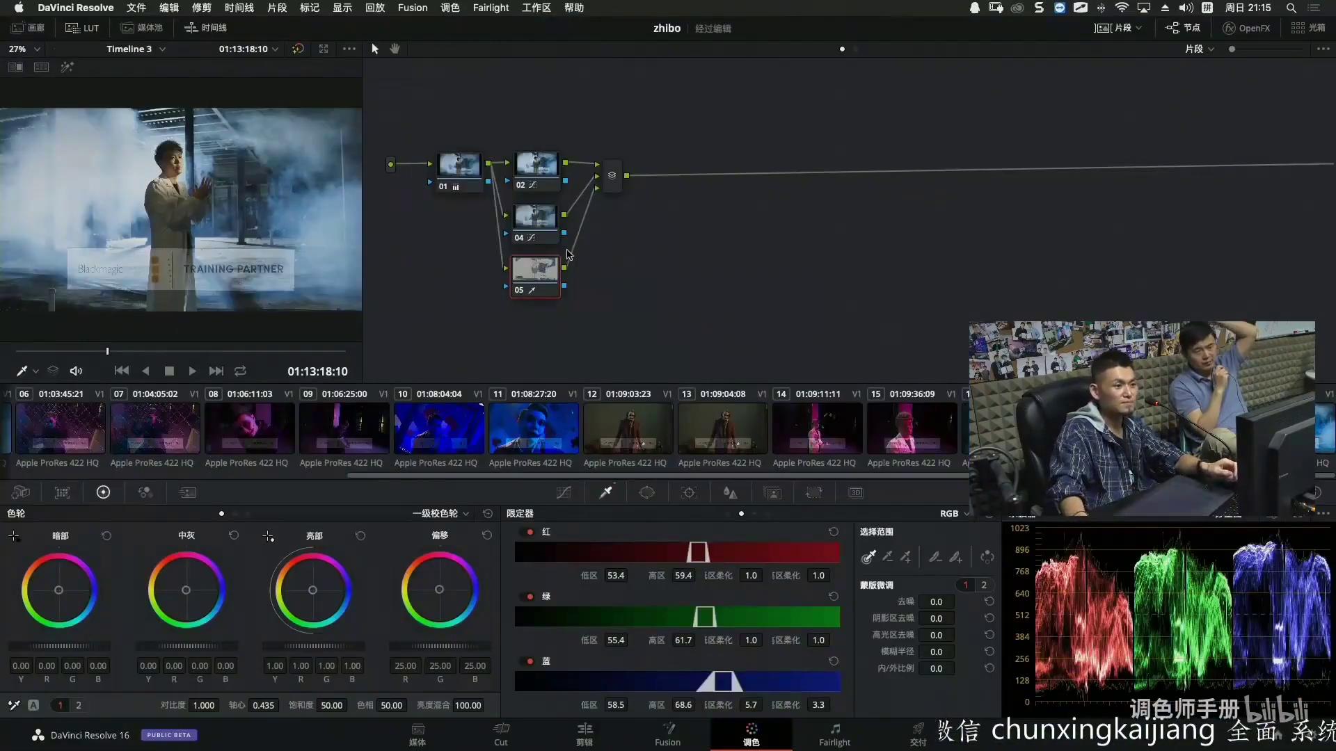
# Delete node 05 and drag node 04's blue hue point down to 0.28 saturation.
pyautogui.press('Delete')
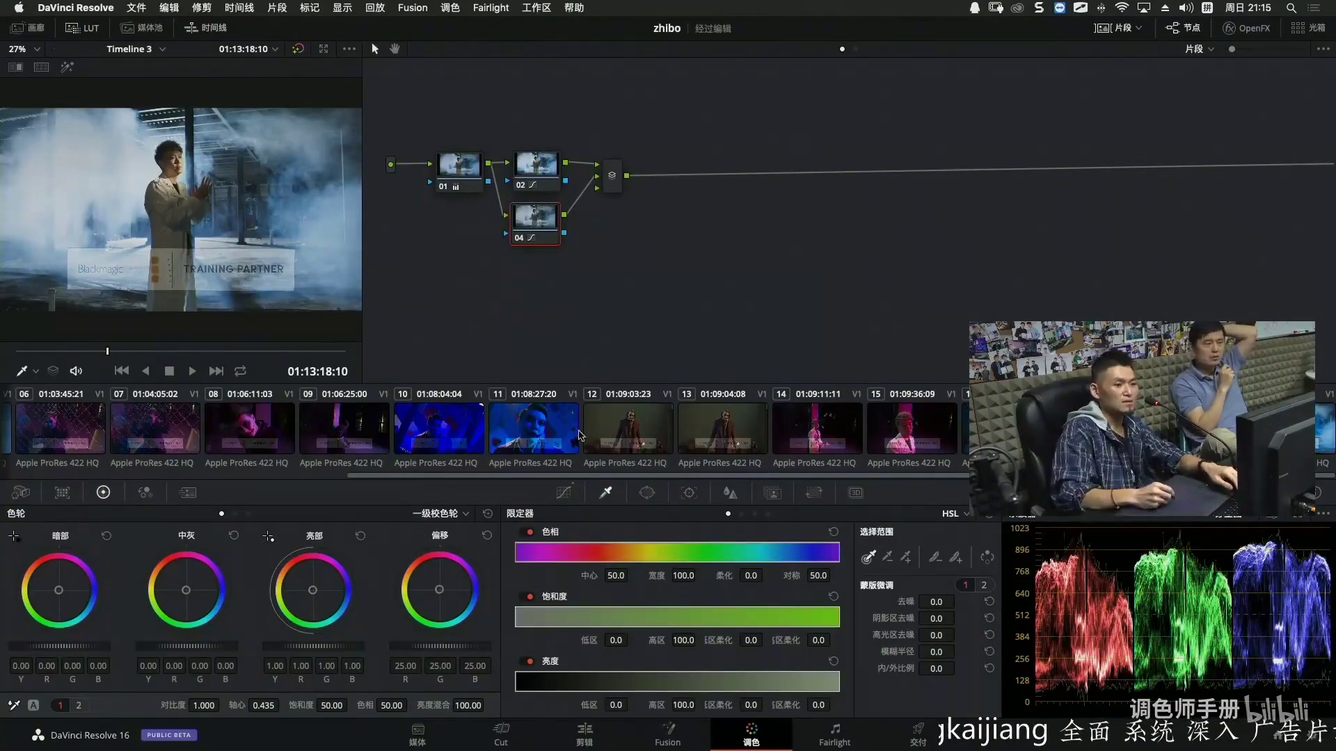
pyautogui.click(563, 493)
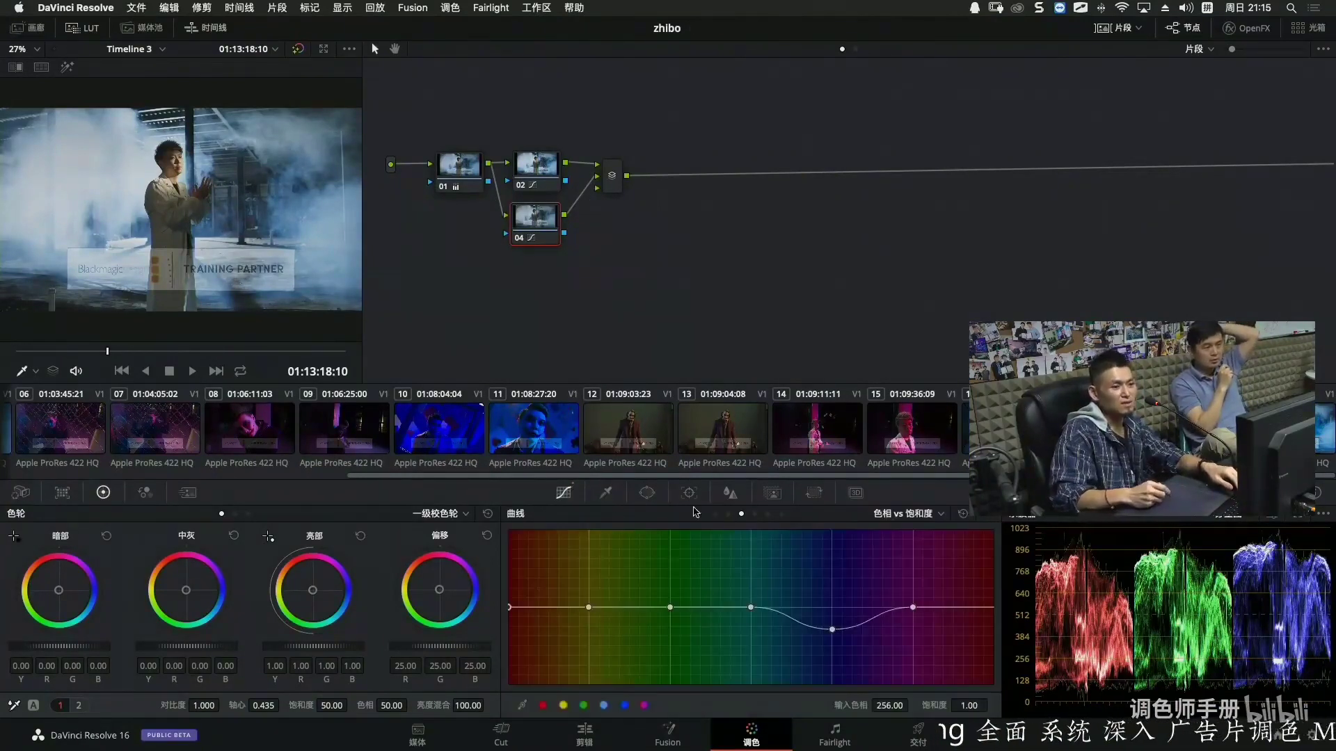
pyautogui.moveTo(829, 630); pyautogui.dragTo(833, 664)
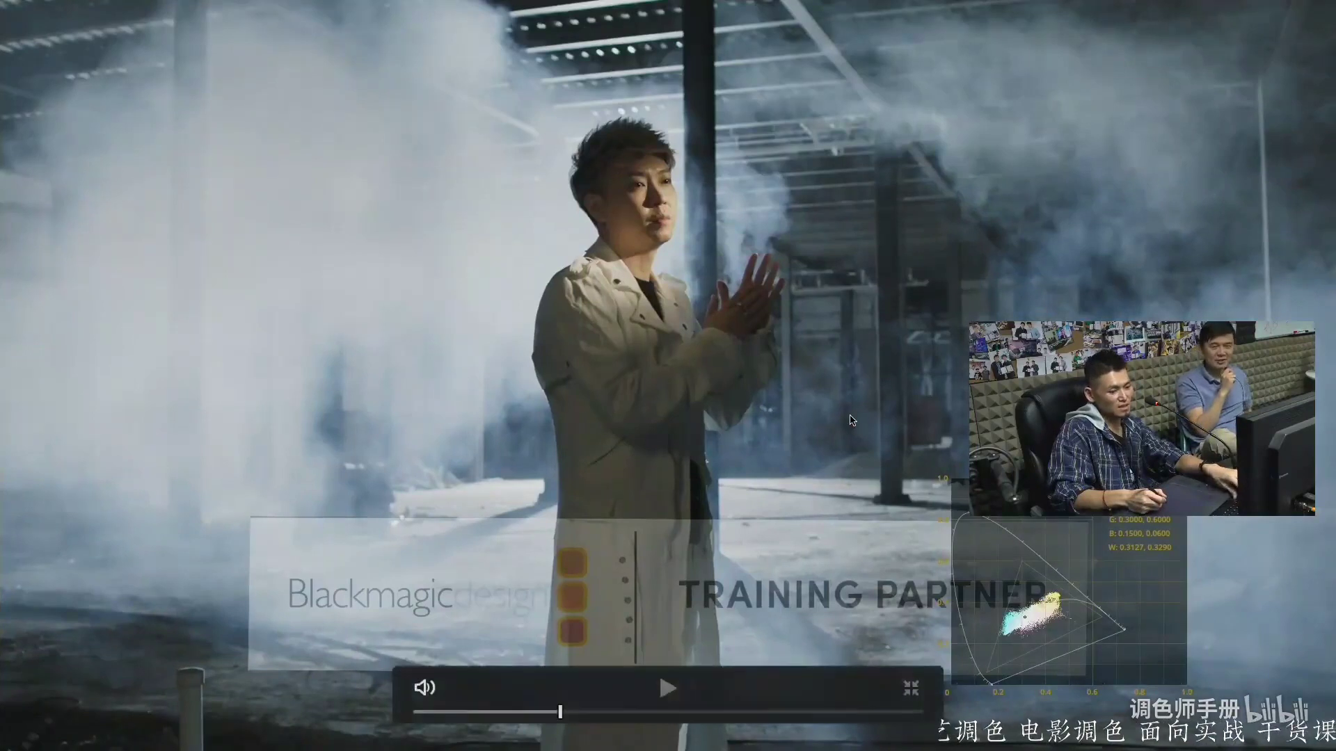
# Toggle the grade bypass to compare before and after, then select the layer mixer node.
pyautogui.hotkey('shift', 'd')
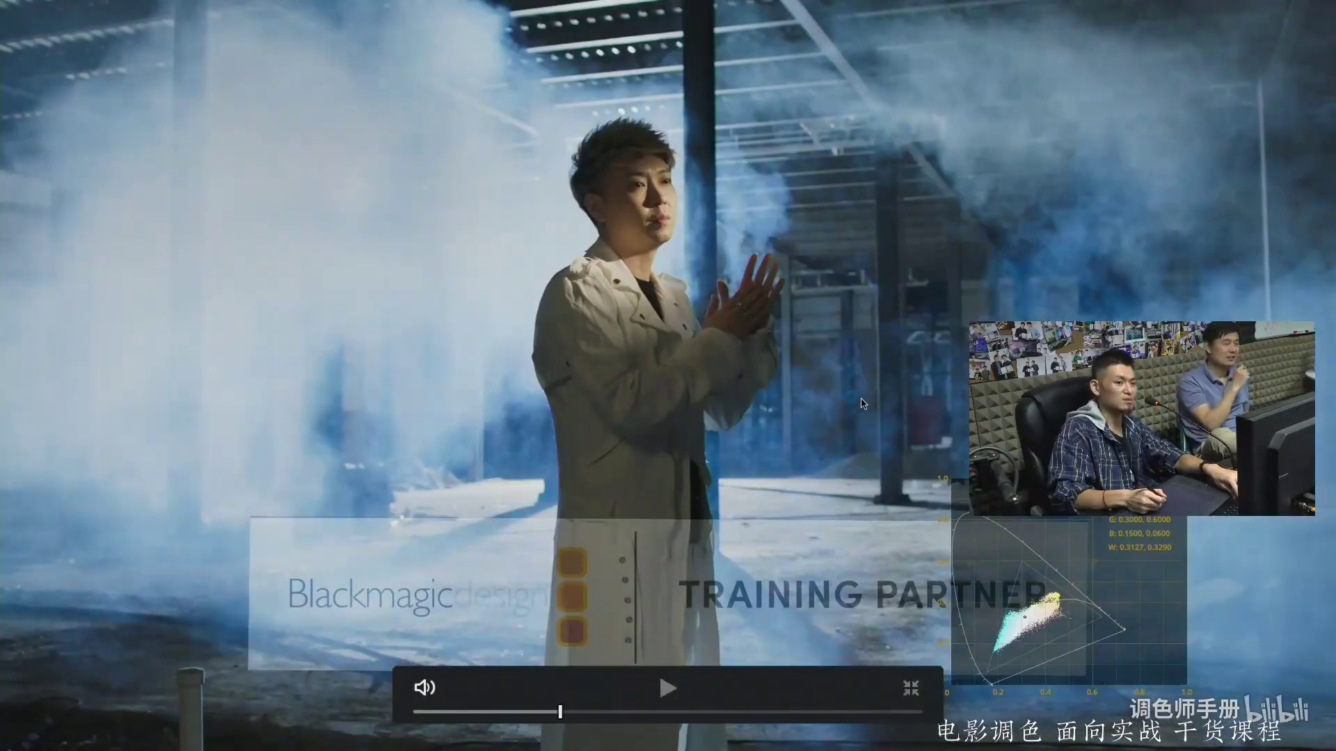
pyautogui.hotkey('shift', 'd')
pyautogui.hotkey('shift', 'd')
pyautogui.hotkey('shift', 'd')
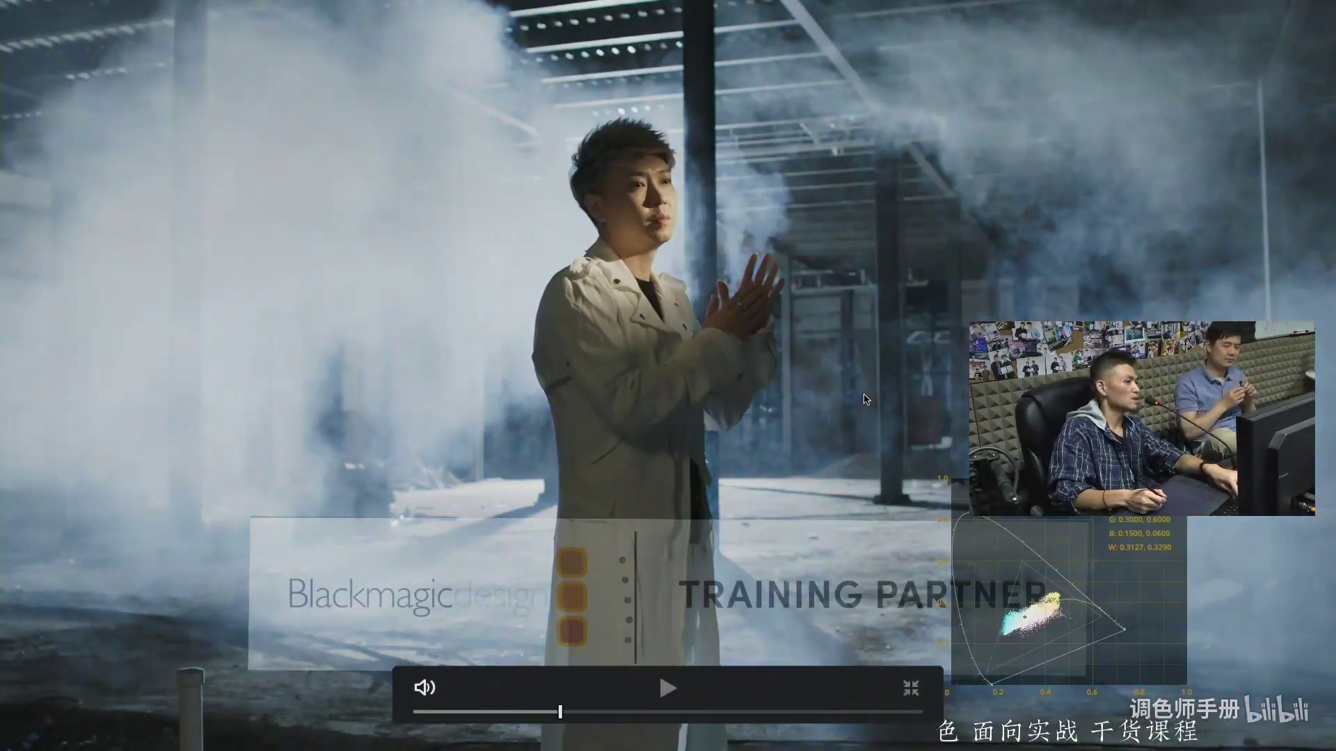
pyautogui.hotkey('shift', 'd')
pyautogui.hotkey('shift', 'd')
pyautogui.hotkey('shift', 'd')
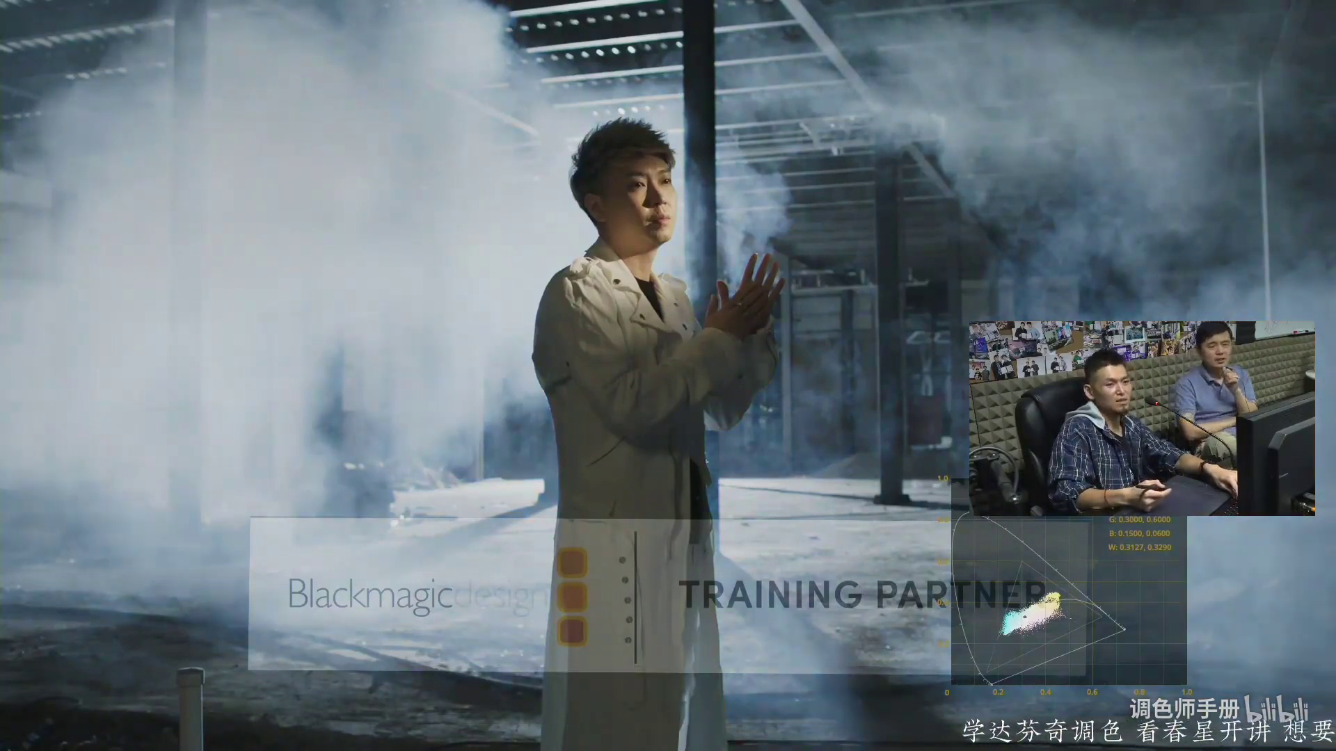
pyautogui.press('Escape')
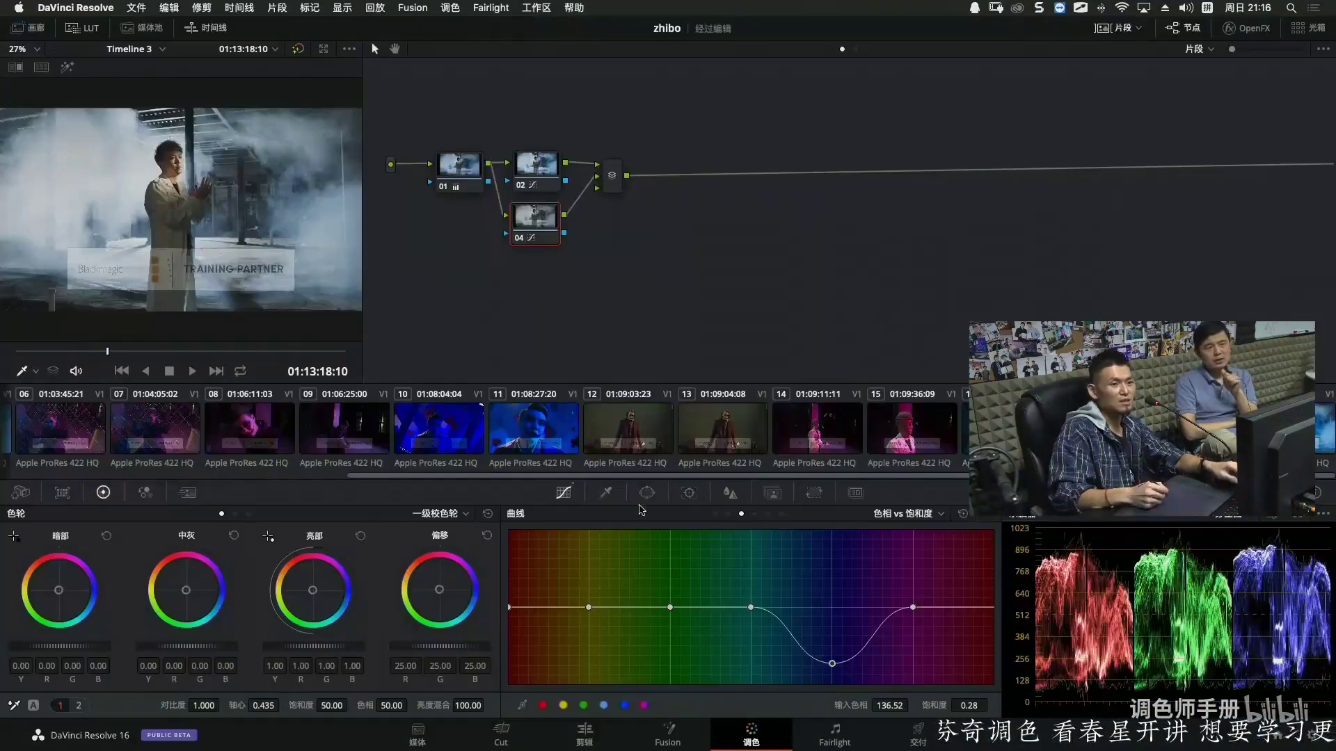
pyautogui.click(614, 182)
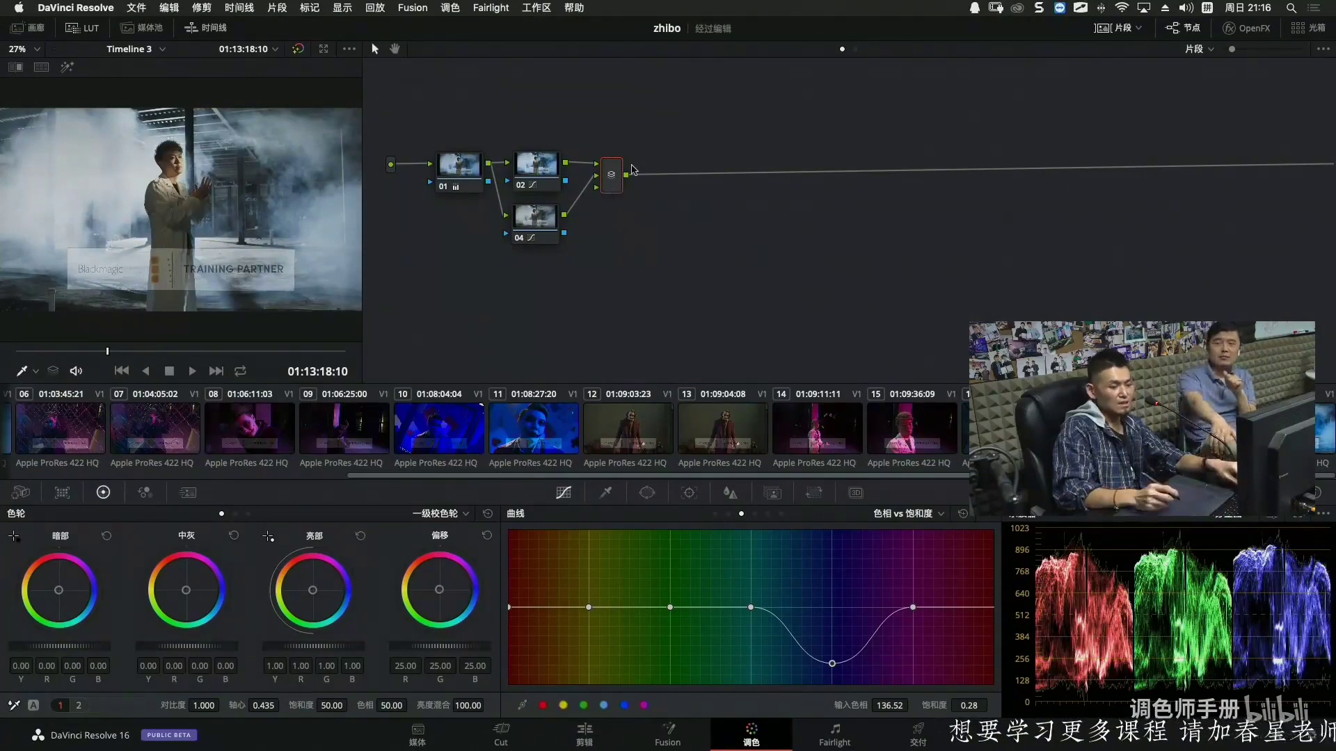
# Insert a splitter/combiner after the layer mixer, feeding three parallel nodes 07, 08 and 09.
pyautogui.hotkey('alt', 'y')
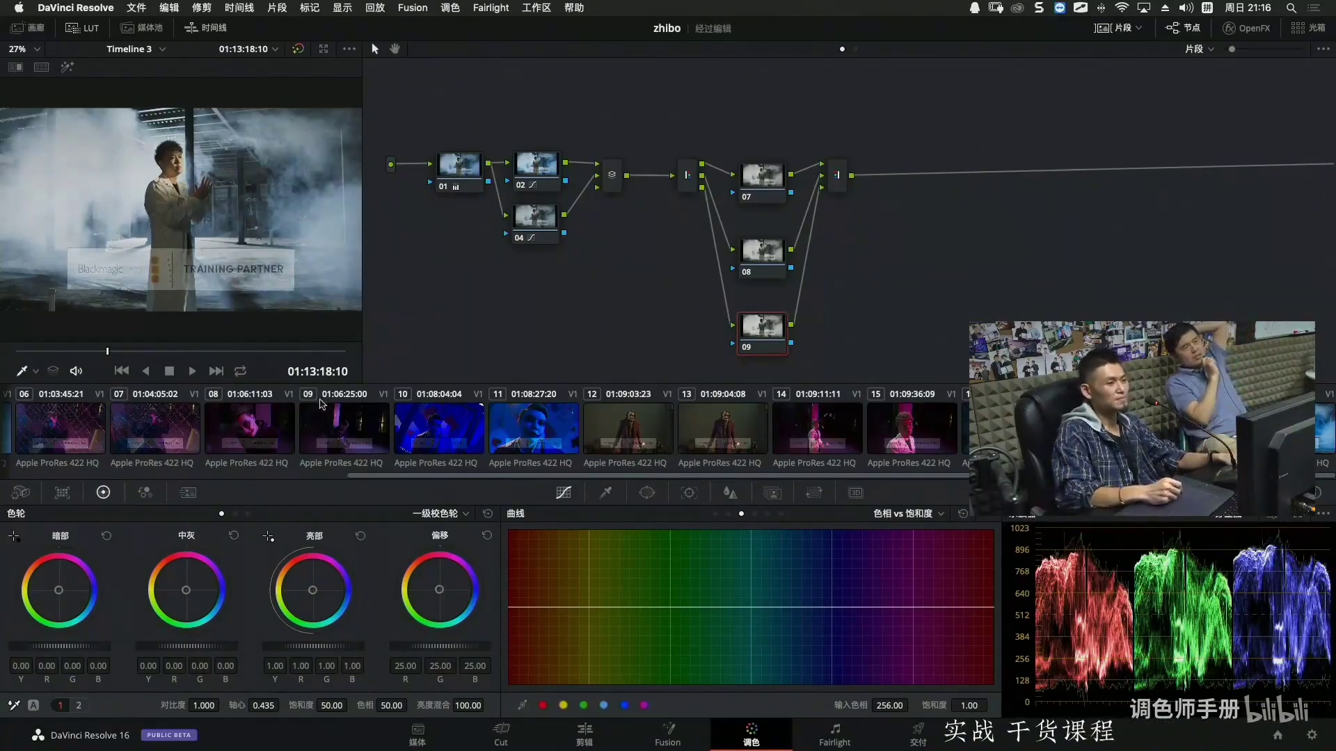
# In node 09's RGB mixer, set red output to 0.91/−0.04/0.08 and blue output to −0.03/0.03/0.97.
pyautogui.click(145, 492)
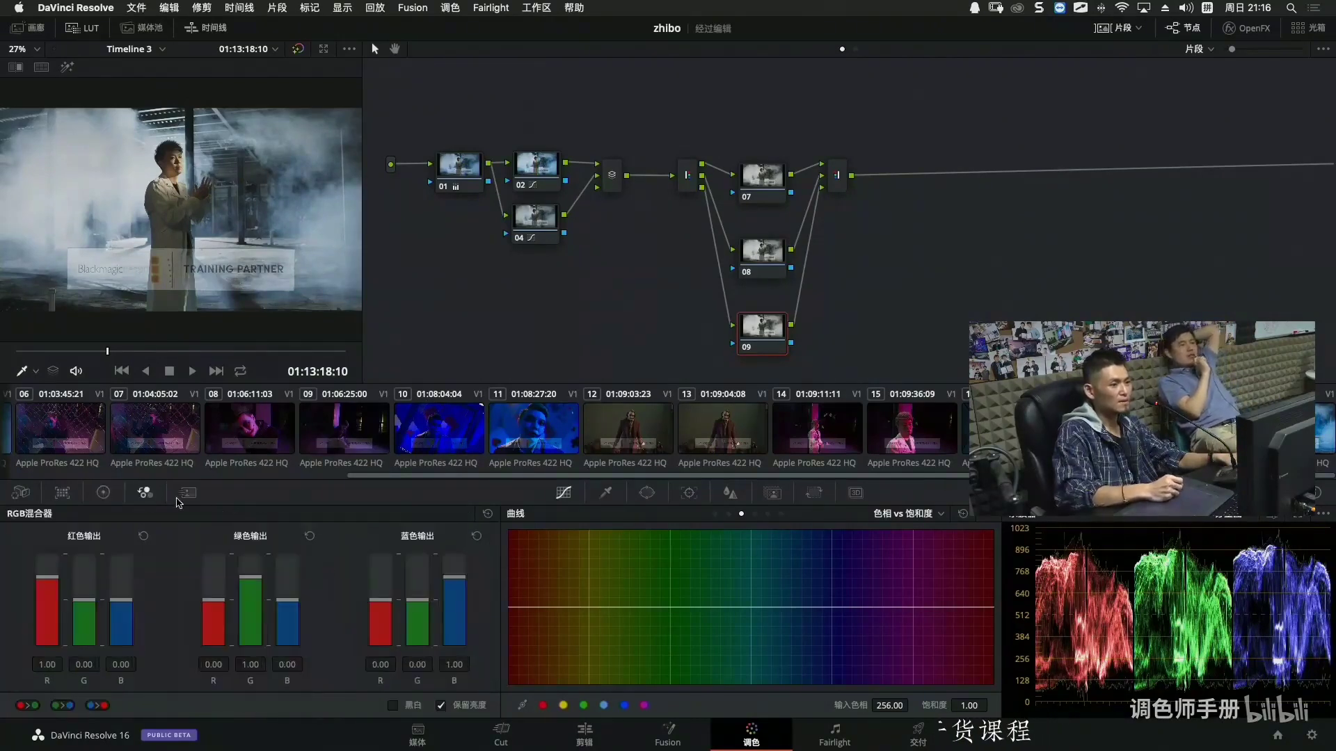
pyautogui.moveTo(456, 582); pyautogui.dragTo(459, 575)
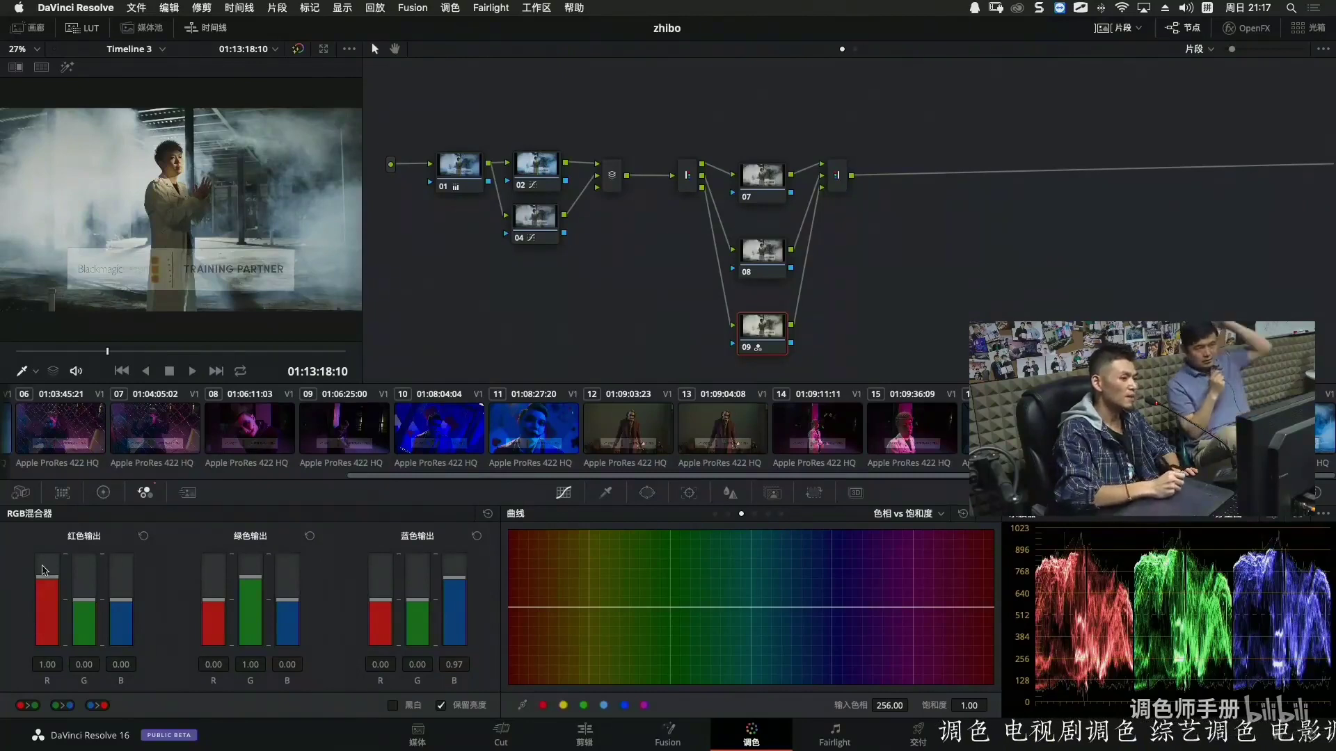
pyautogui.moveTo(48, 578); pyautogui.dragTo(117, 575)
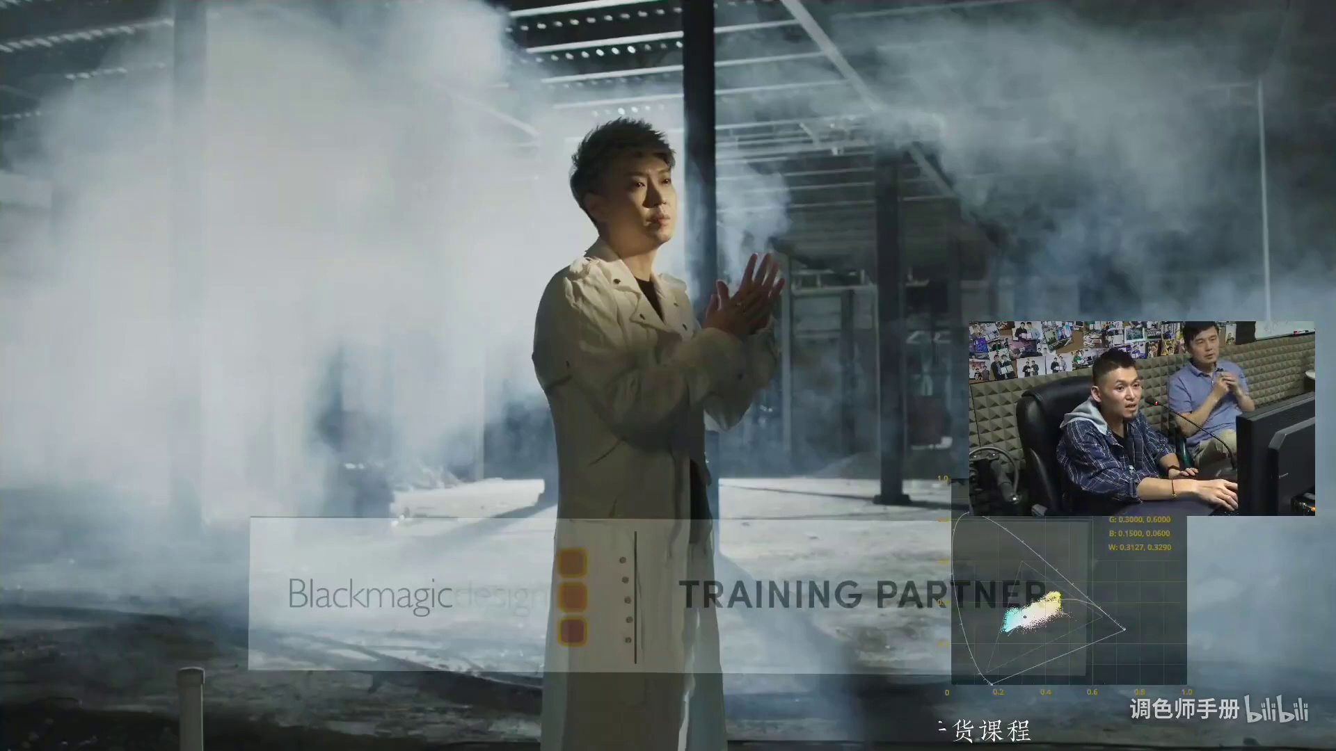
pyautogui.press('Escape')
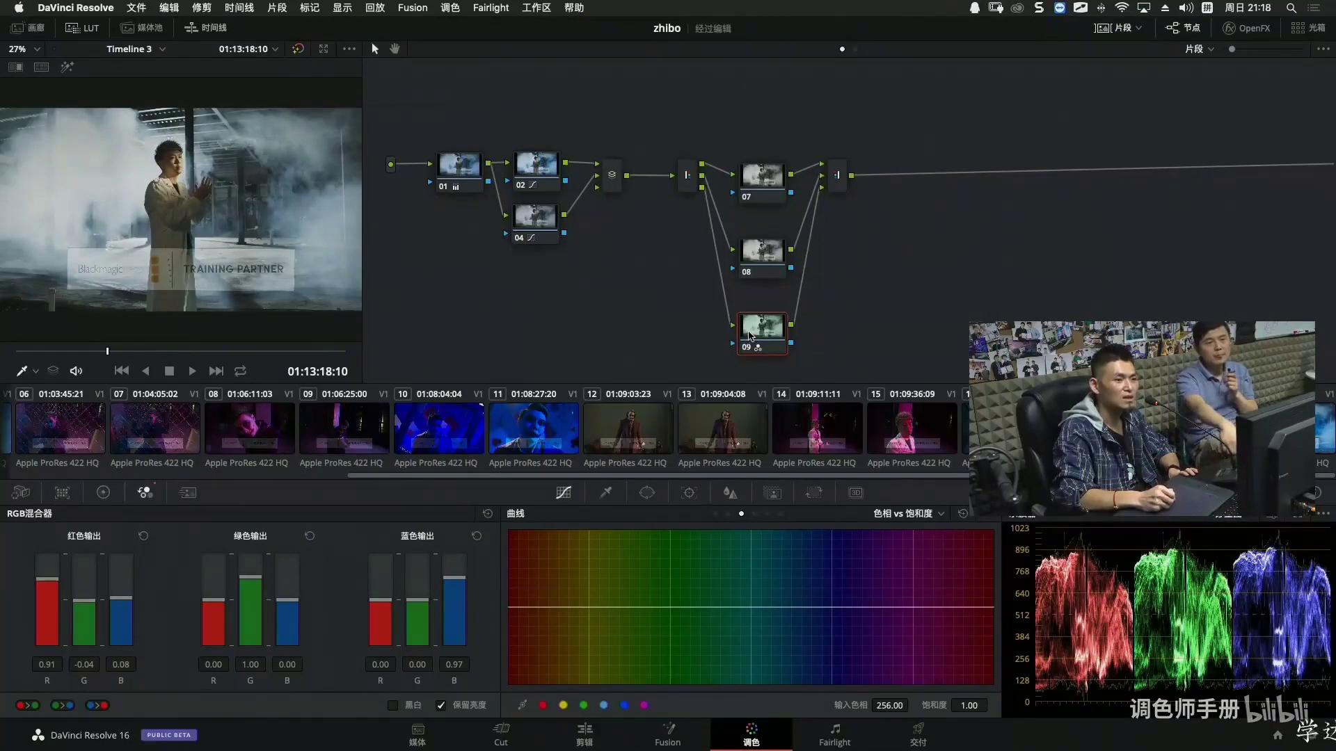
pyautogui.moveTo(381, 599)
pyautogui.mouseDown()
pyautogui.moveTo(420, 606)
pyautogui.moveTo(463, 574)
pyautogui.mouseUp()
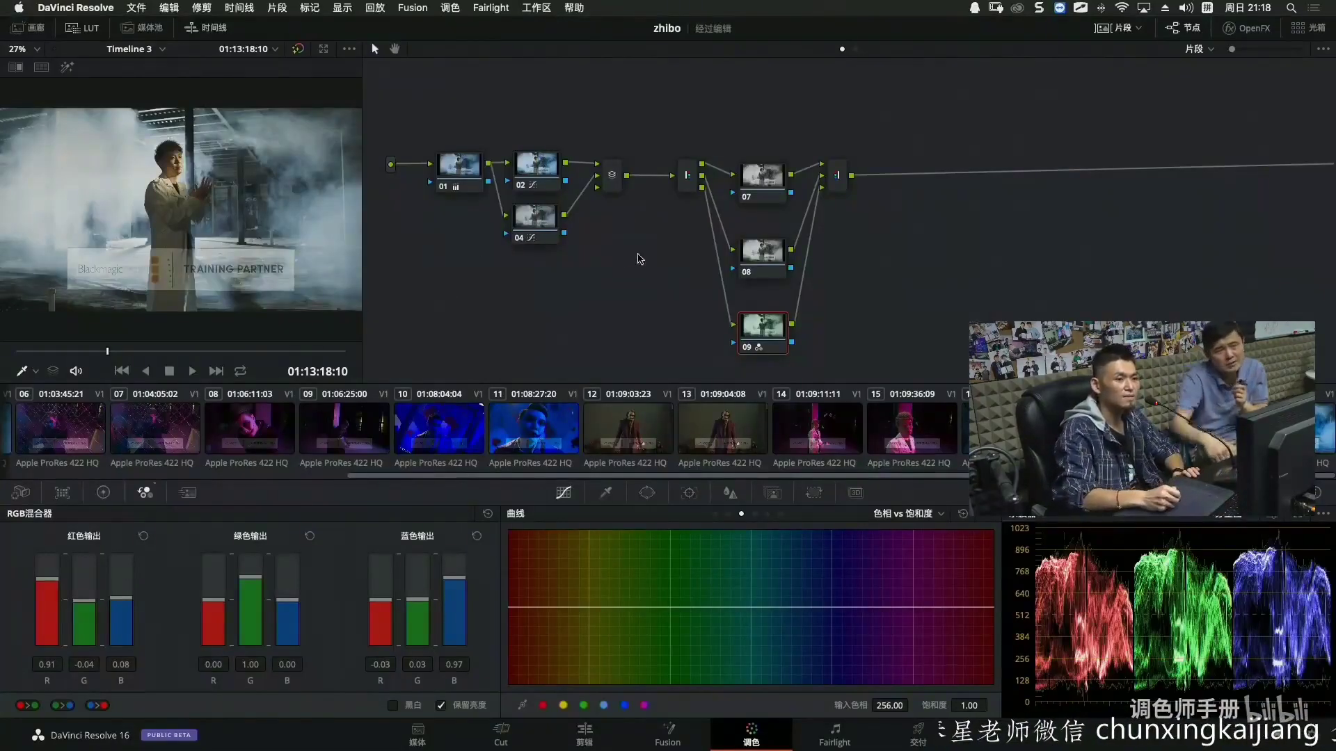
# Lower node 08's gain to 0.99 and nudge its lift to -0.00, then select node 07.
pyautogui.click(758, 262)
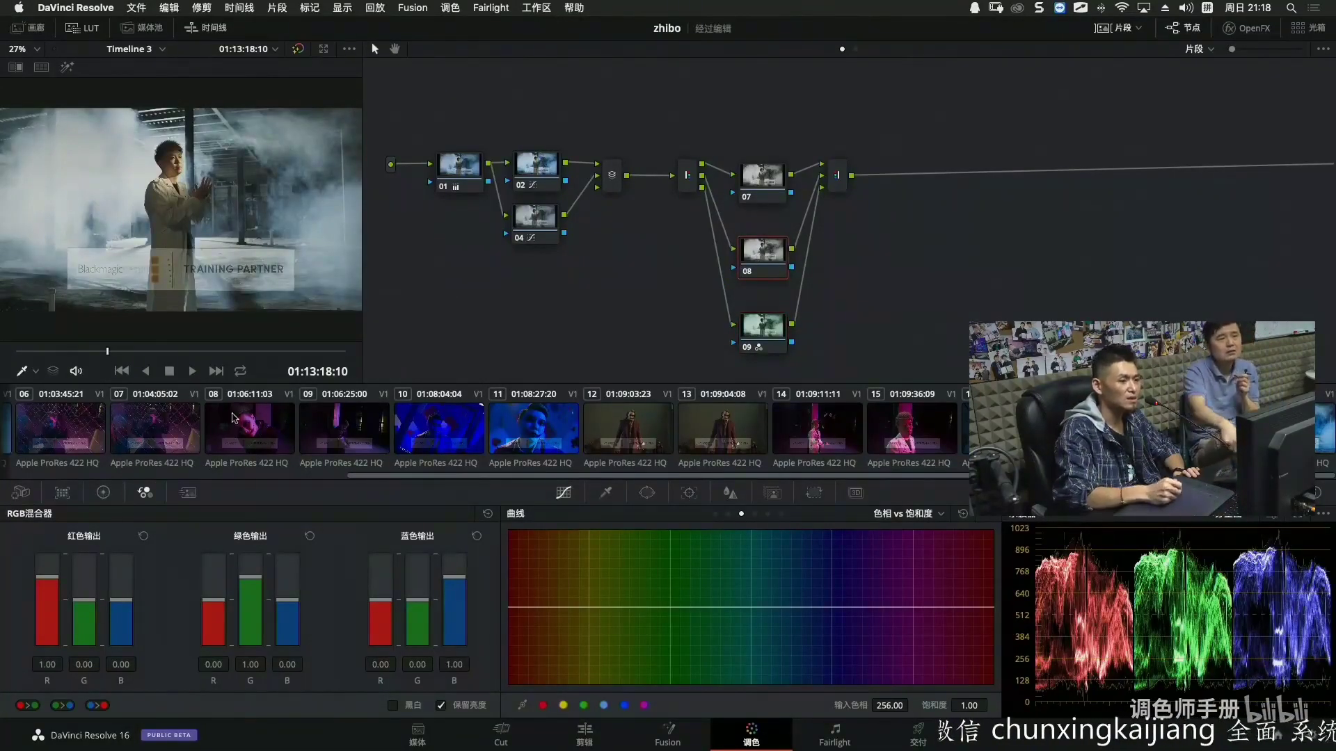
pyautogui.click(105, 492)
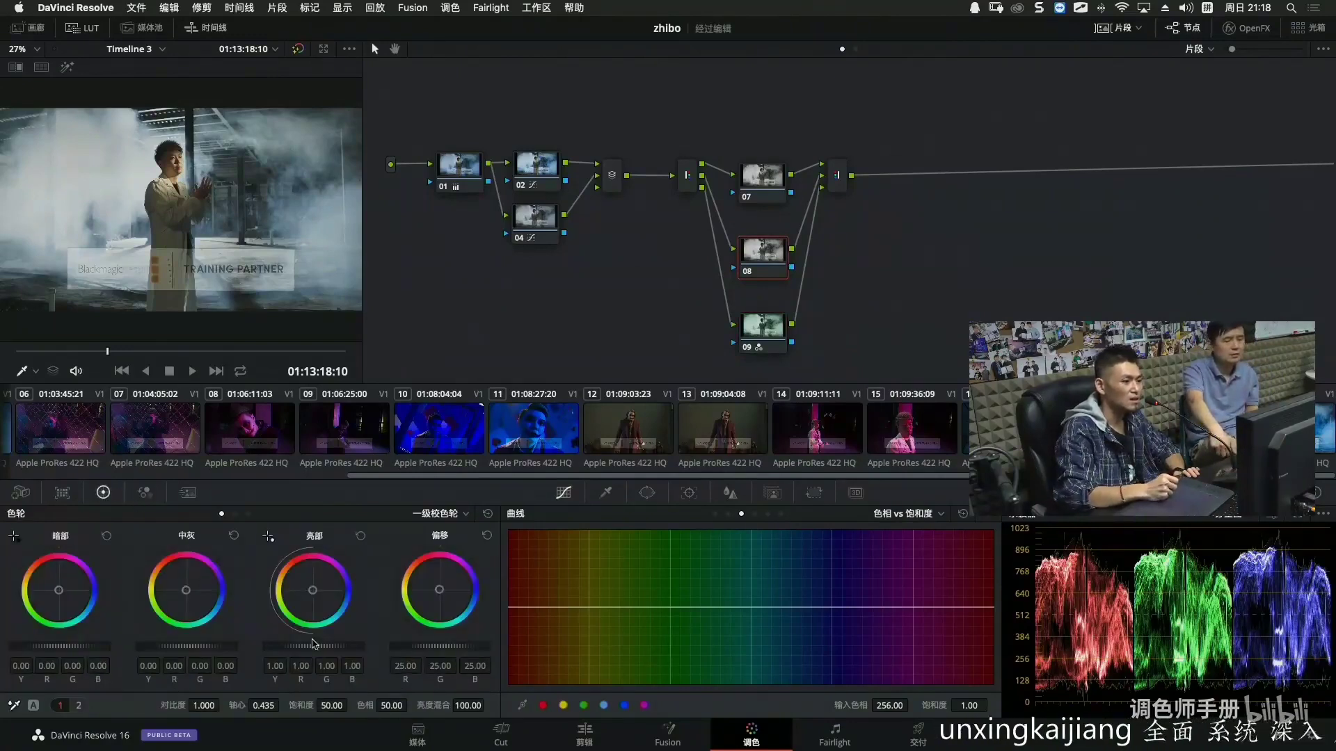
pyautogui.moveTo(313, 645); pyautogui.dragTo(319, 646)
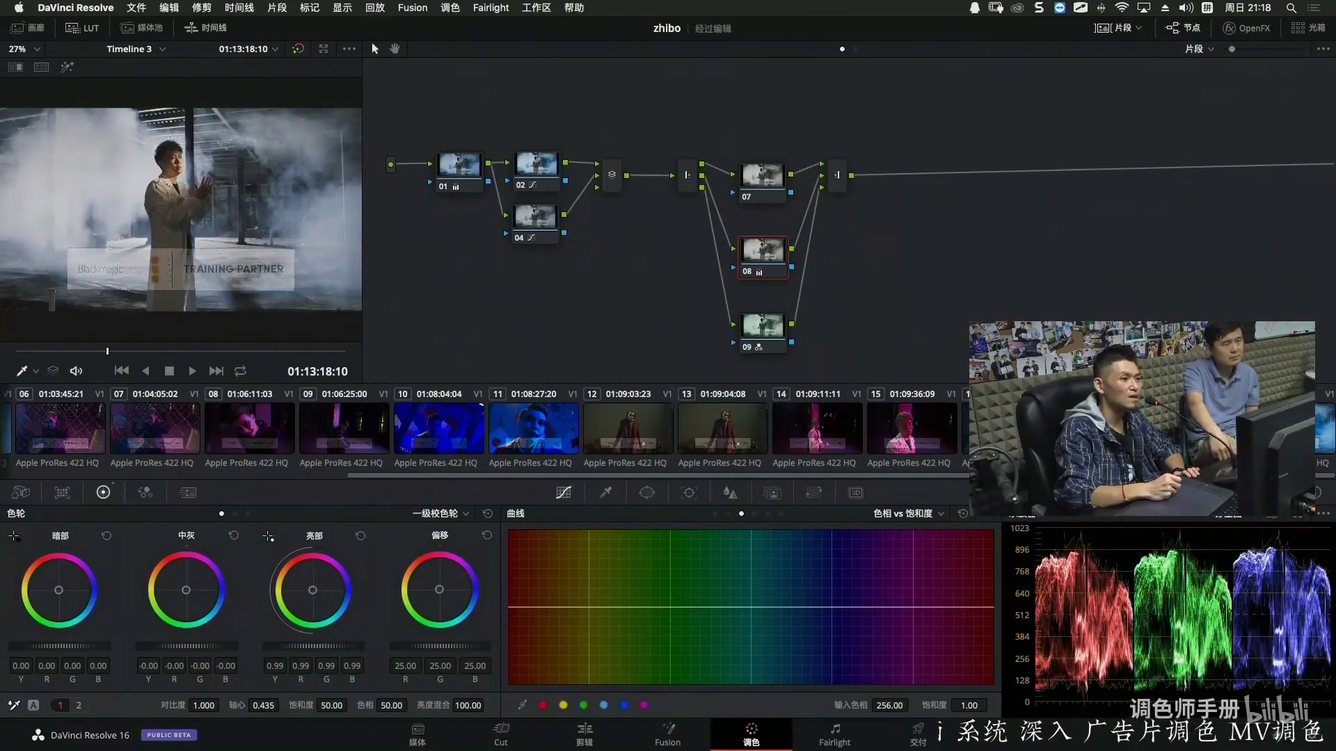
pyautogui.moveTo(60, 644); pyautogui.dragTo(52, 645)
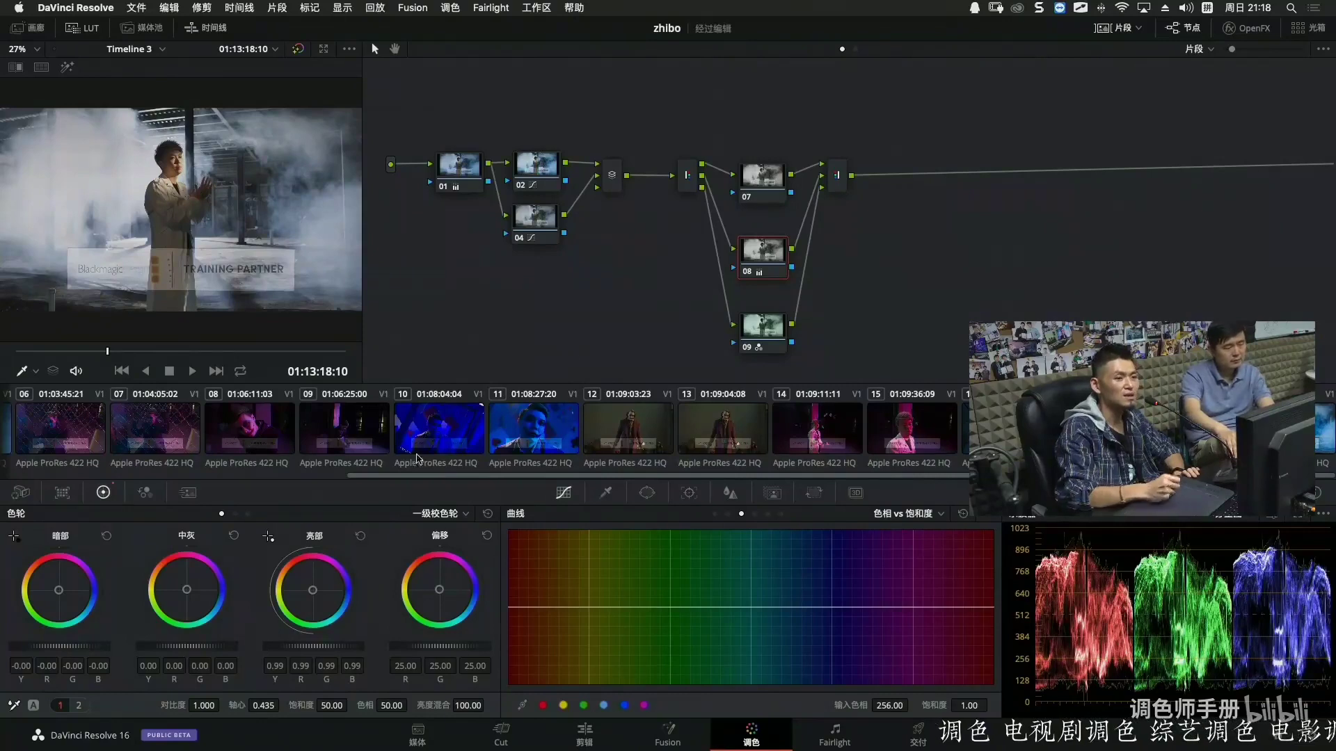
pyautogui.click(762, 176)
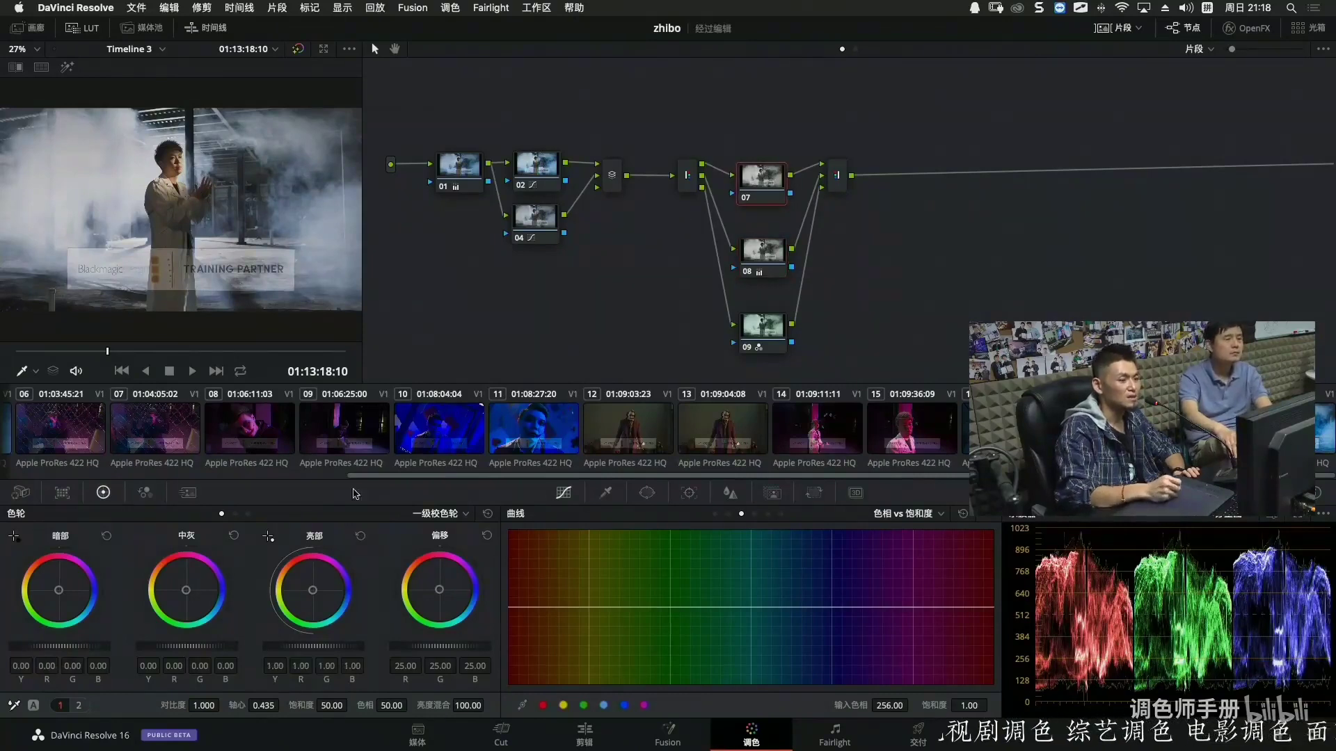
# Frame the white-coated figure on node 07 with a tall elliptical circle window, softness 6.95, previewed full screen.
pyautogui.click(647, 492)
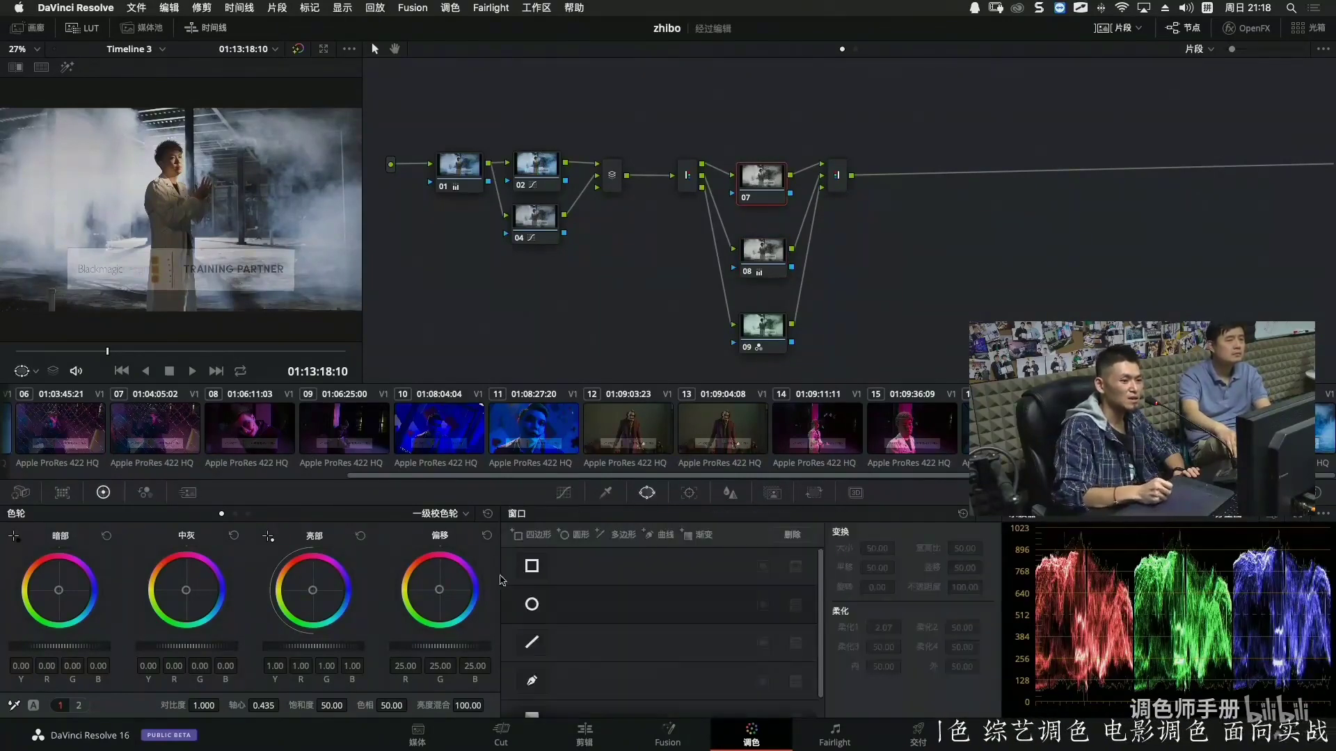
pyautogui.click(531, 604)
pyautogui.moveTo(208, 203); pyautogui.dragTo(208, 194)
pyautogui.moveTo(181, 247)
pyautogui.mouseDown()
pyautogui.moveTo(179, 284)
pyautogui.moveTo(181, 244)
pyautogui.moveTo(177, 256)
pyautogui.mouseUp()
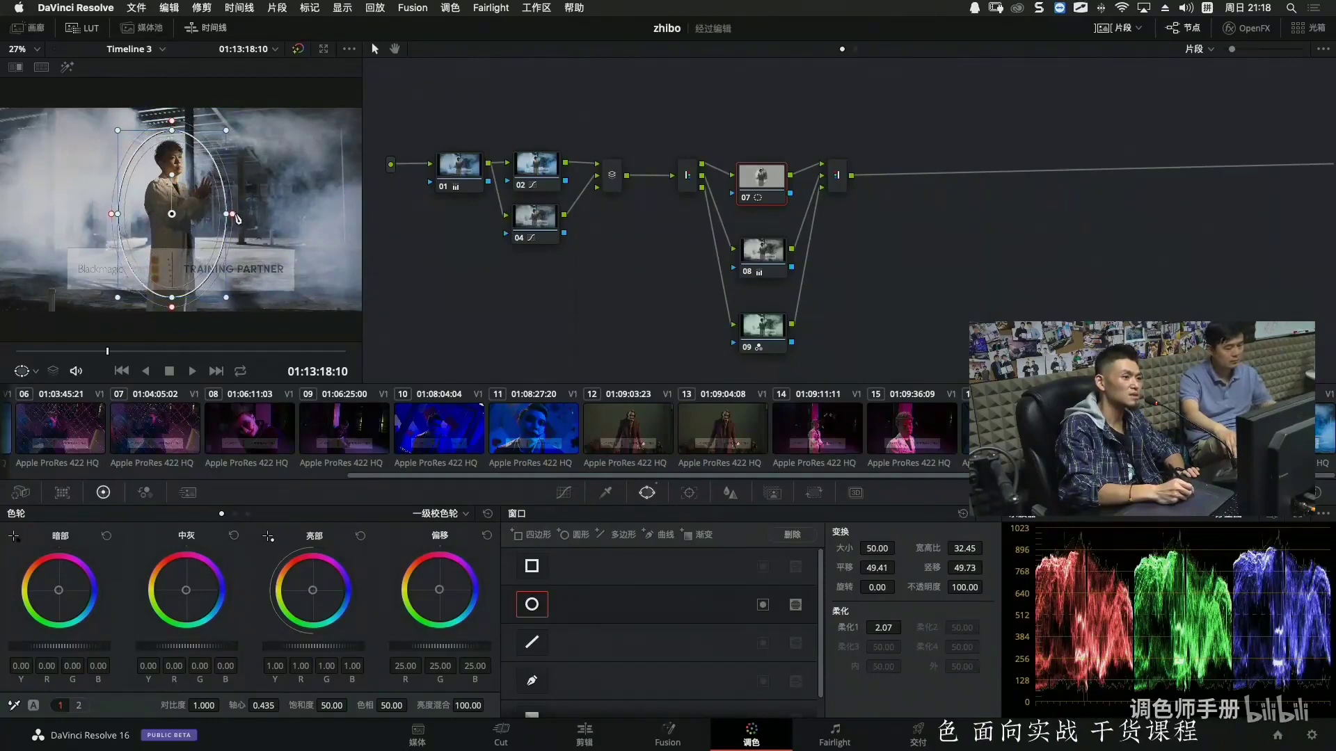
pyautogui.moveTo(250, 221); pyautogui.dragTo(258, 277)
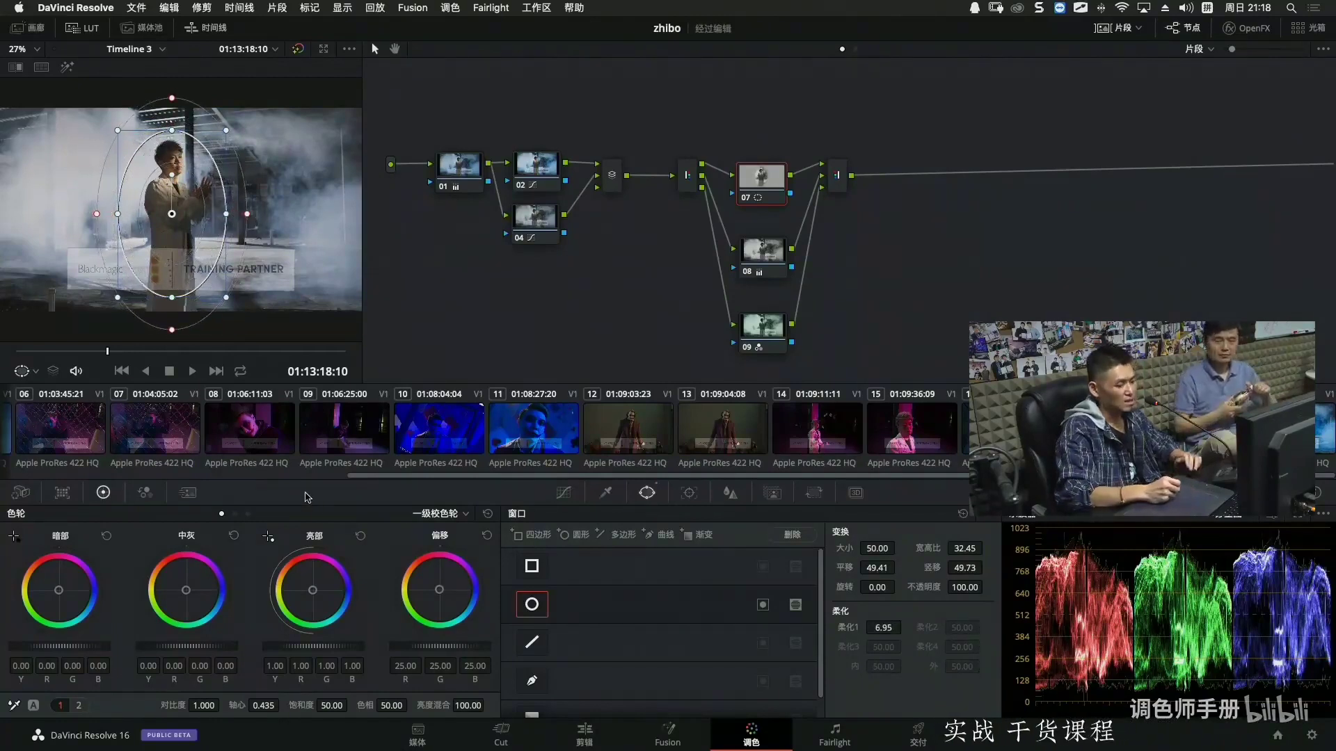
pyautogui.press('super+f')
pyautogui.press('Escape')
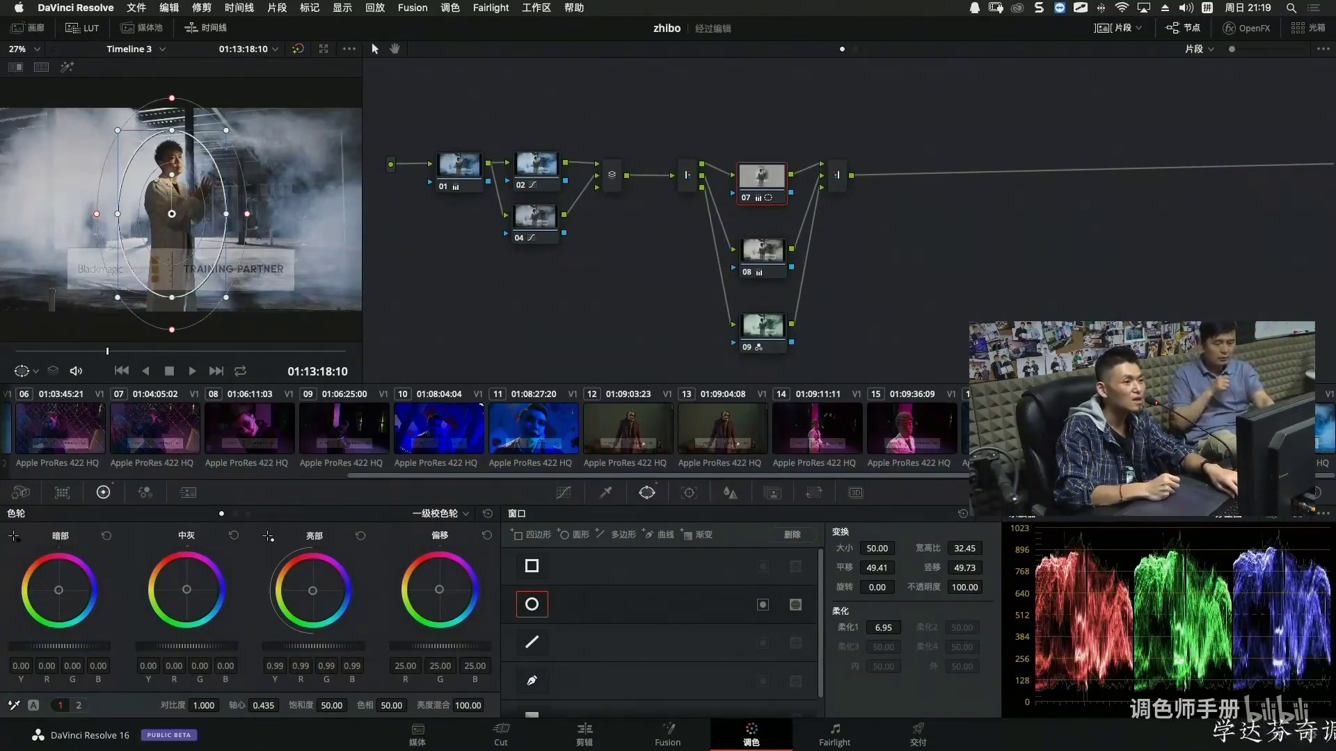
pyautogui.press('super+f')
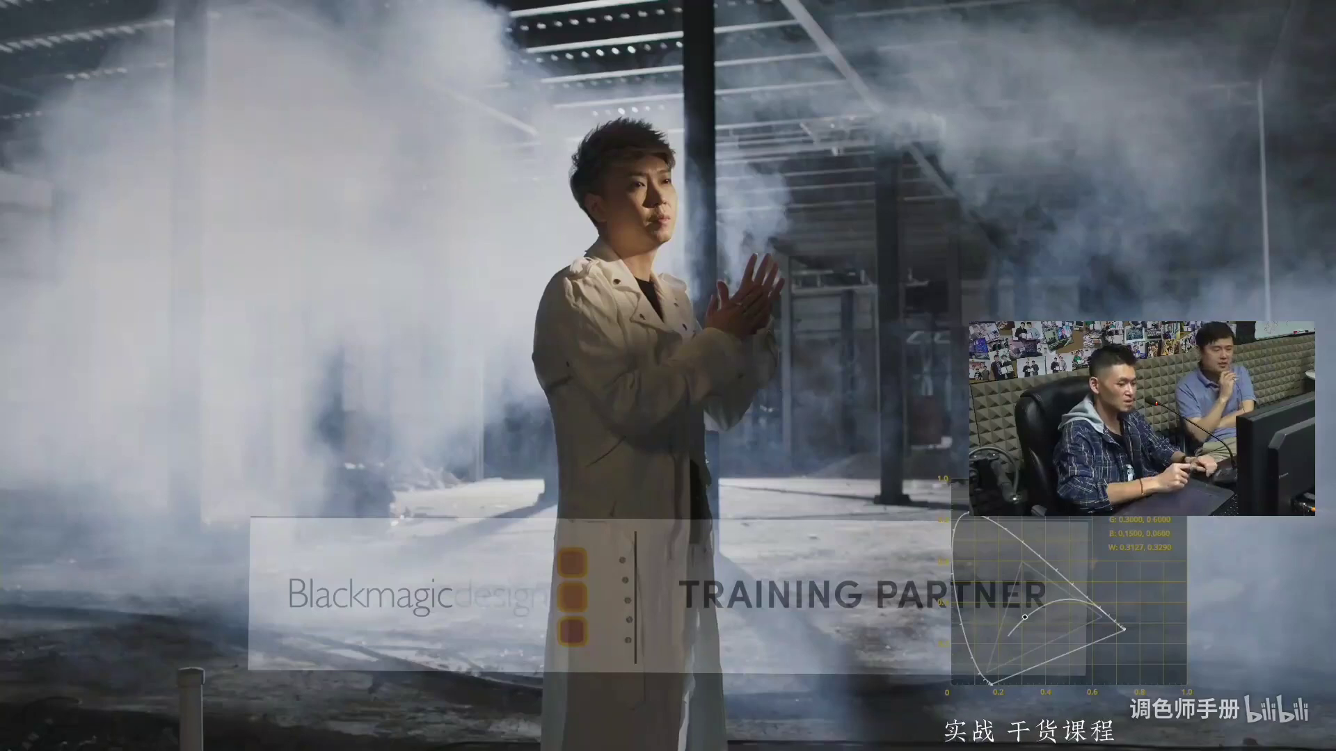
pyautogui.press('Escape')
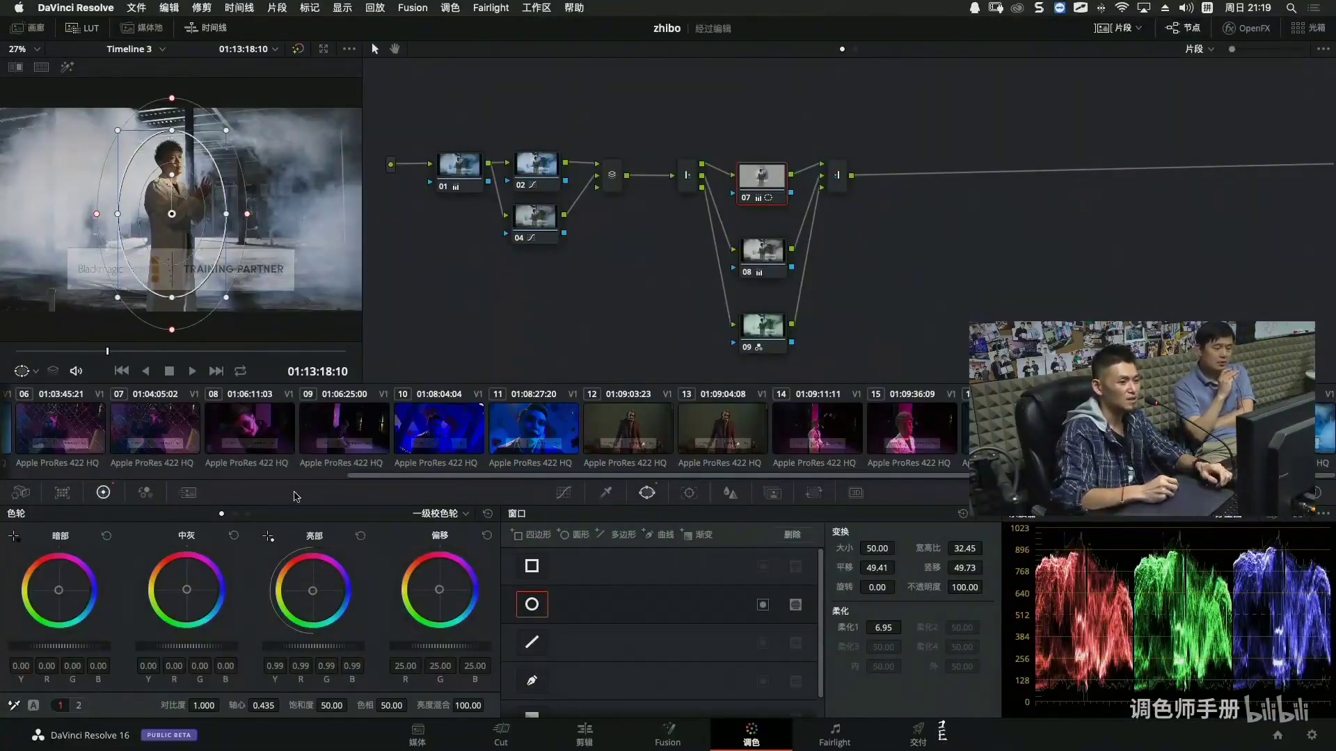
# Drop node 07's Blue Output blue to 0.74 in the RGB mixer, then go to the Deliver page.
pyautogui.click(235, 513)
pyautogui.click(146, 492)
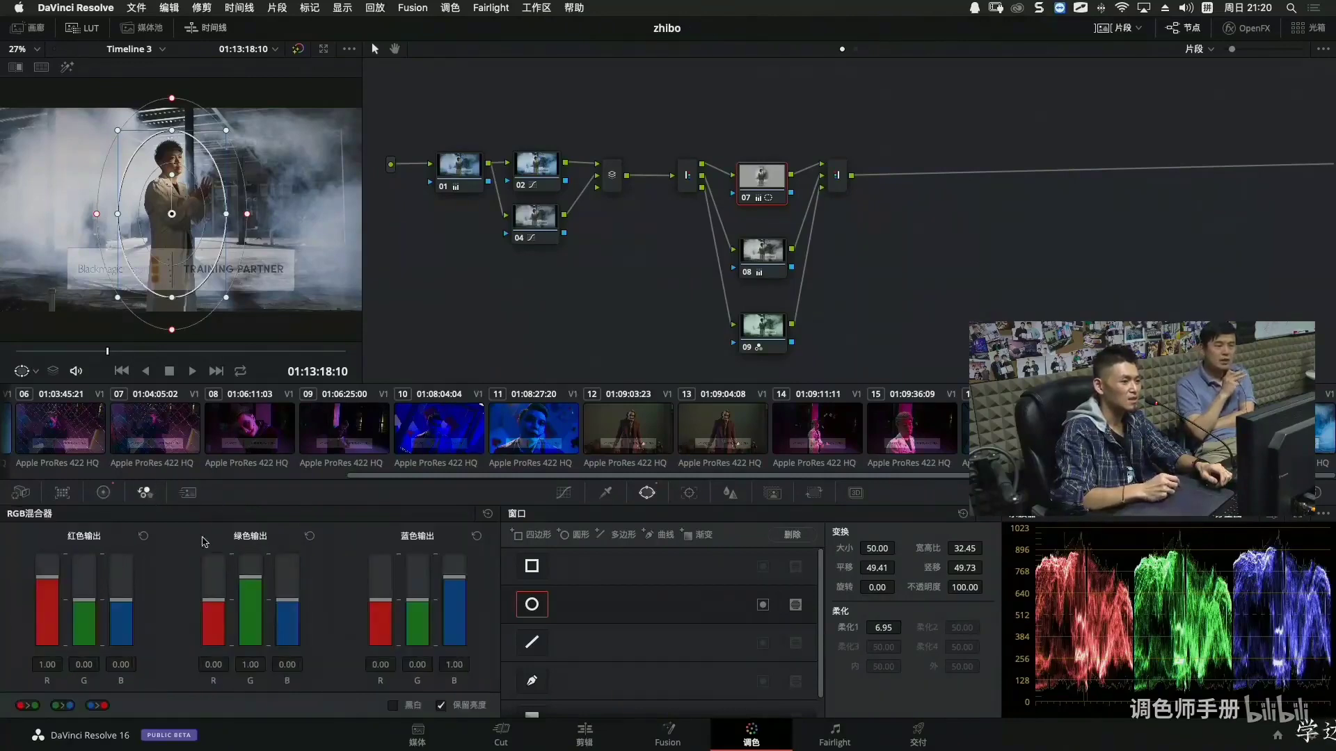
pyautogui.moveTo(251, 581); pyautogui.dragTo(252, 568)
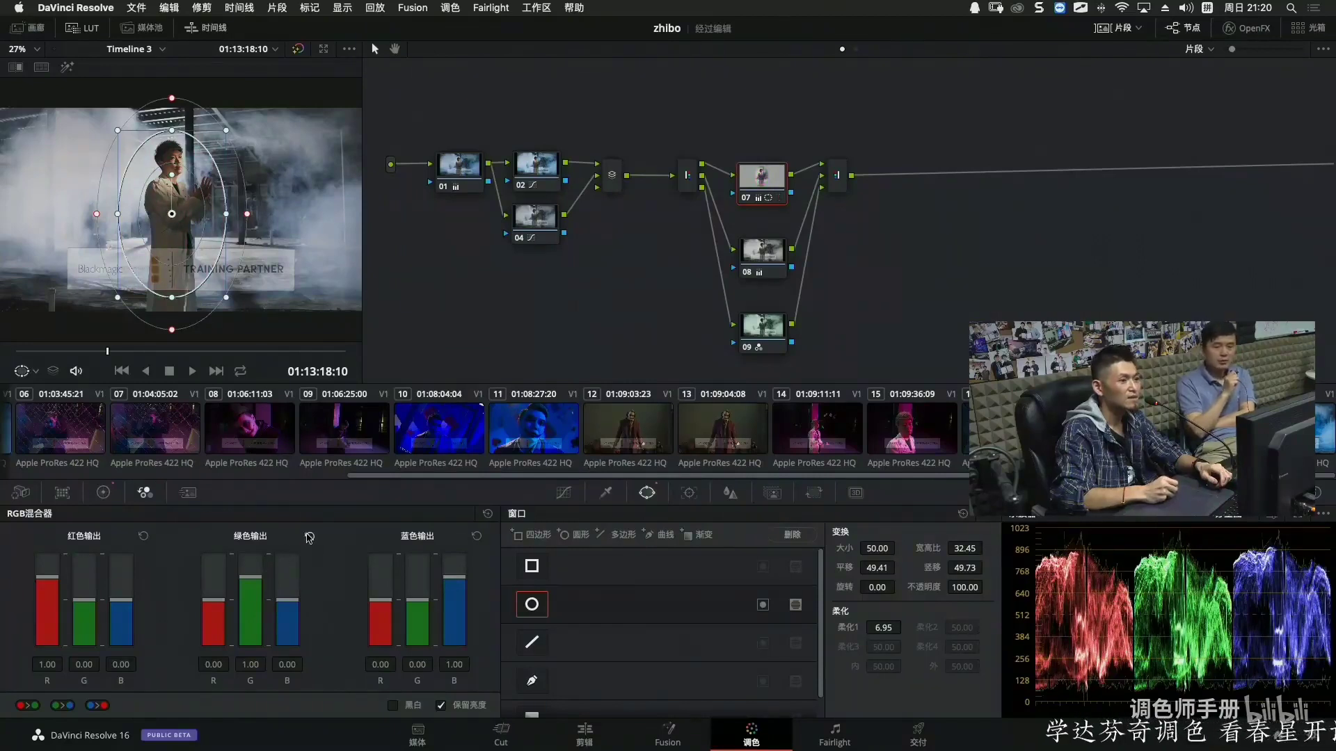
pyautogui.moveTo(451, 577); pyautogui.dragTo(453, 567)
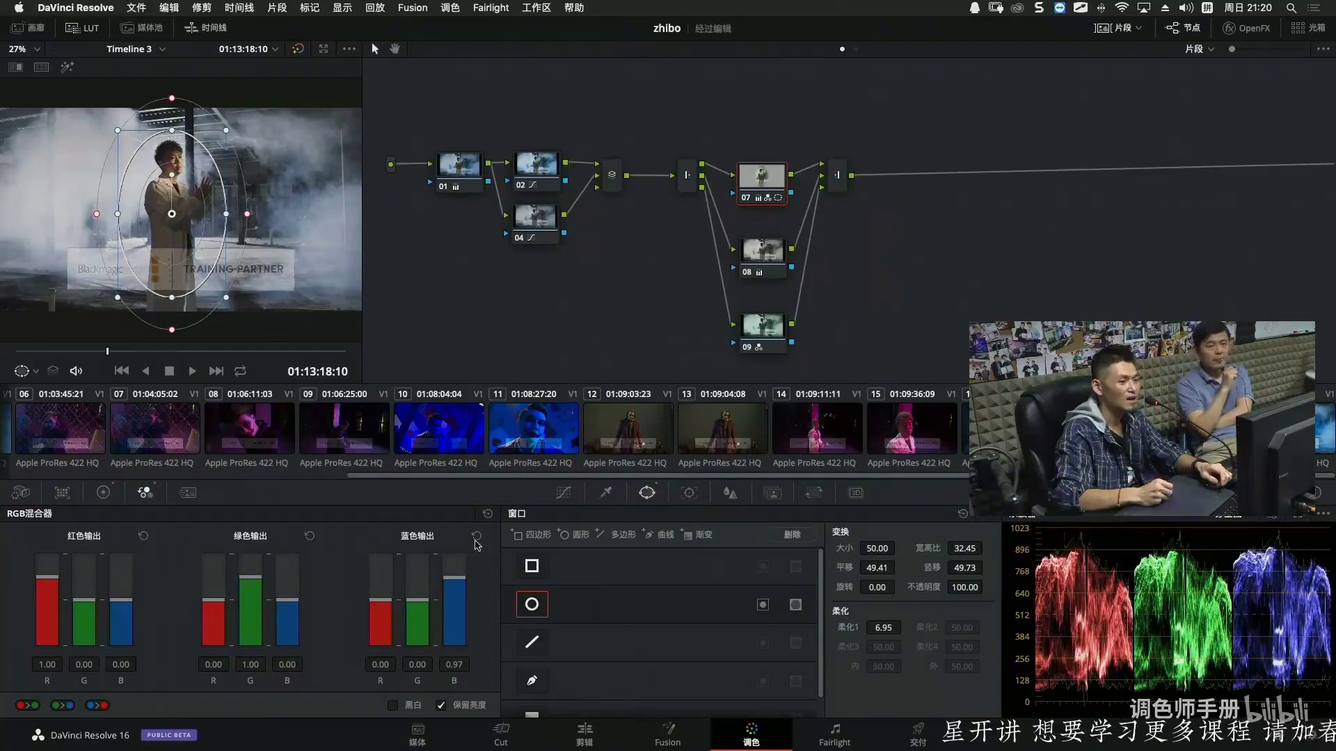
pyautogui.press('super+f')
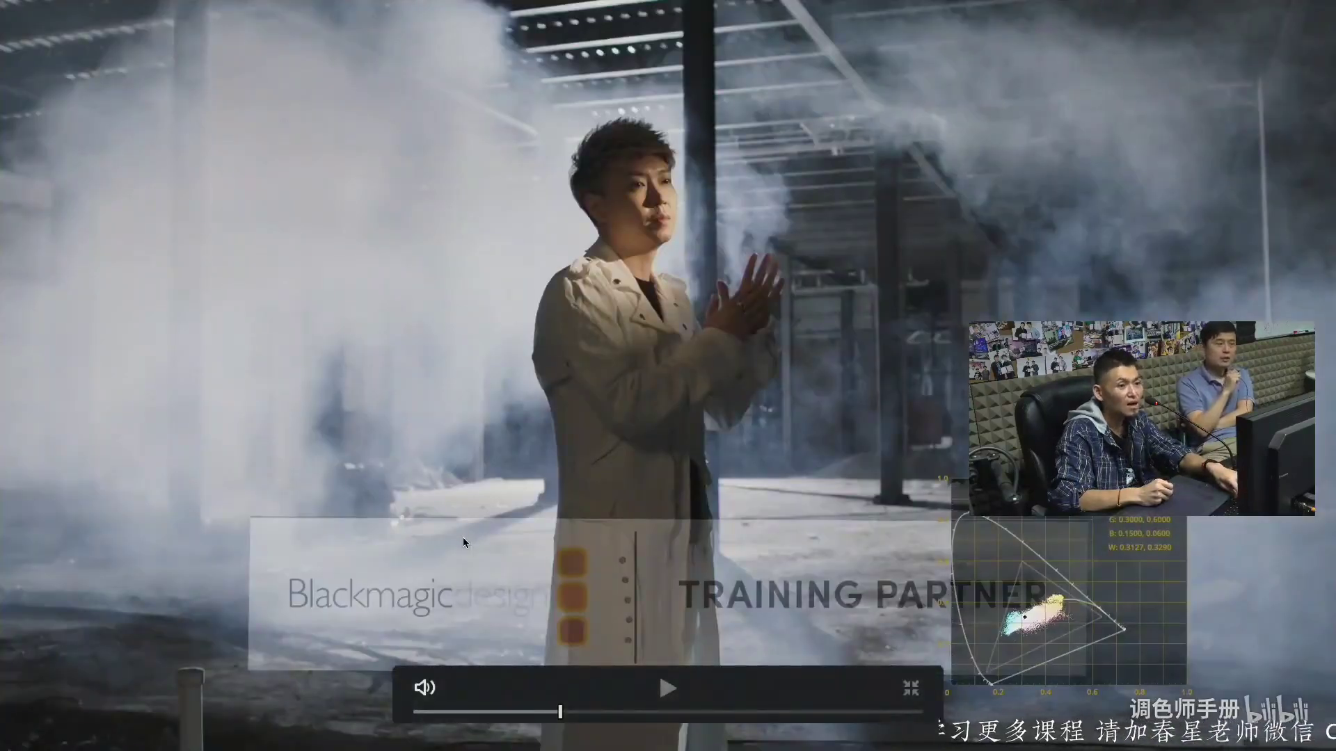
pyautogui.press('super+f')
pyautogui.moveTo(458, 577); pyautogui.dragTo(459, 576)
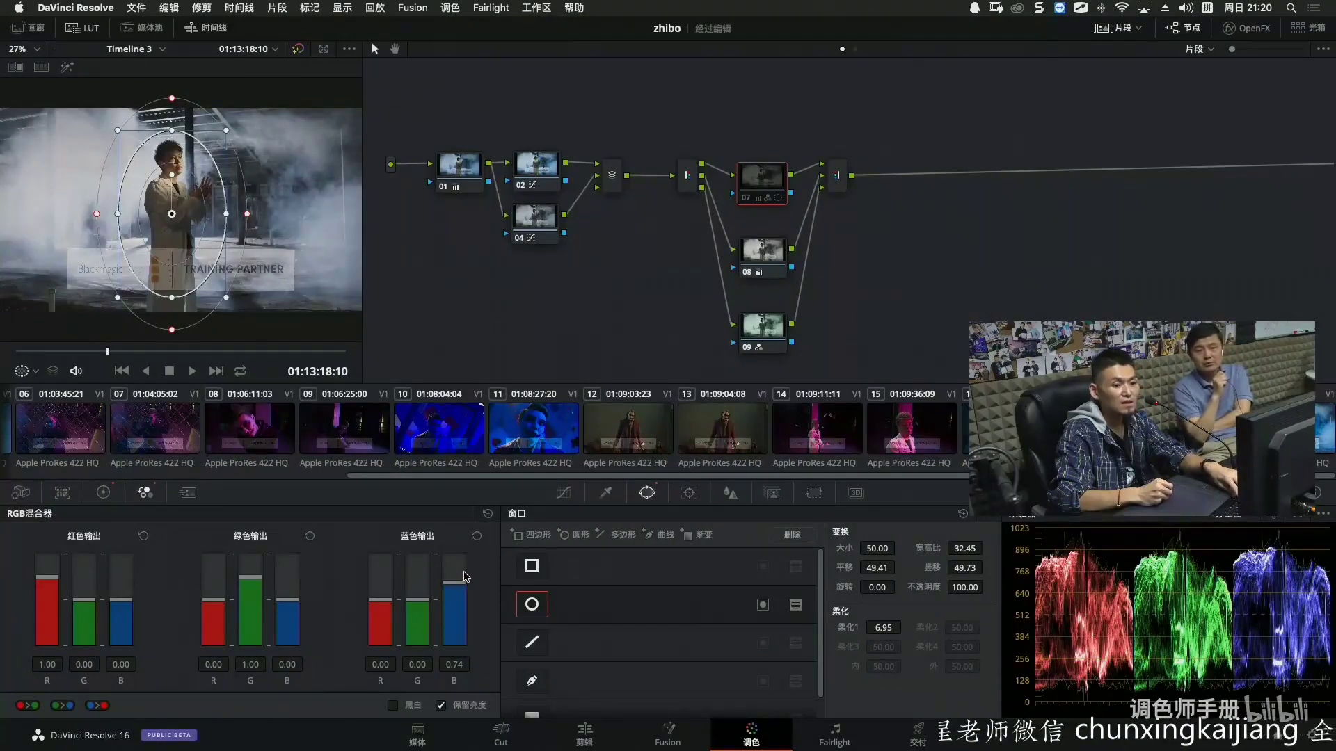
pyautogui.click(910, 736)
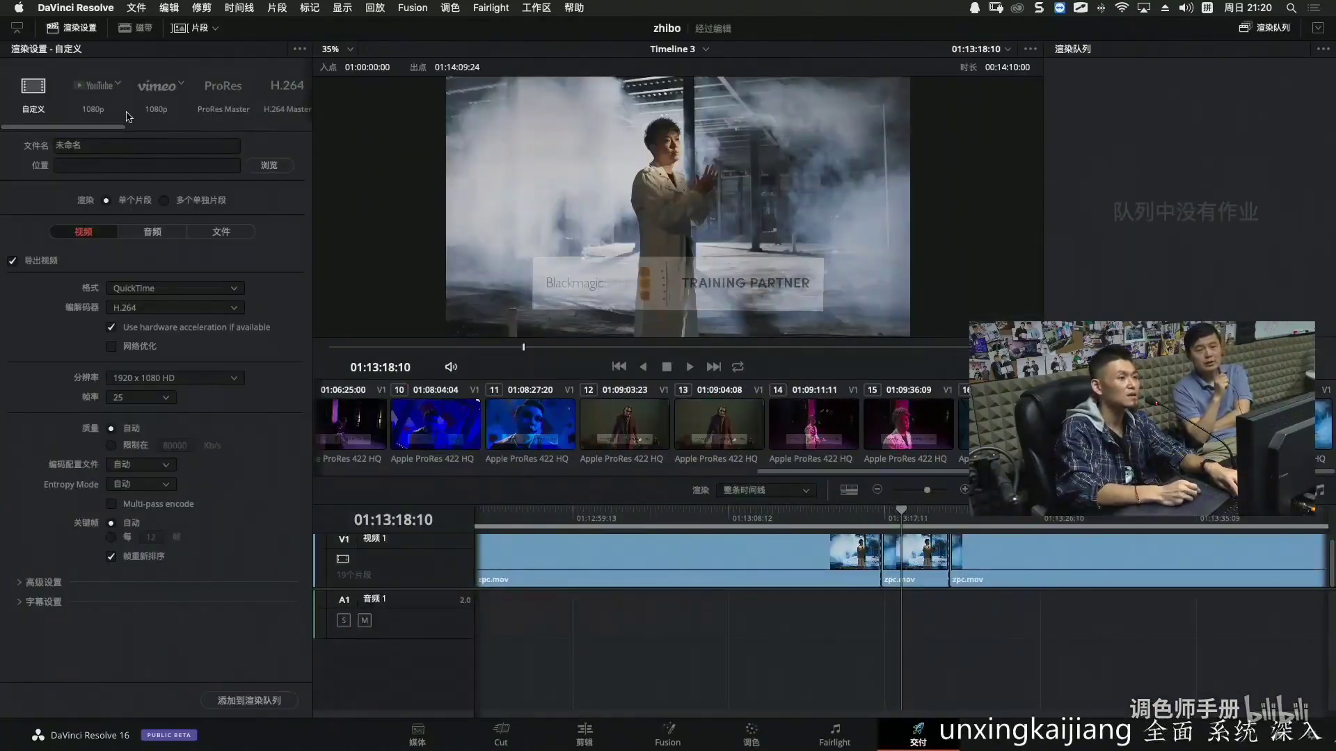
pyautogui.hscroll(2, 148, 132)
pyautogui.hscroll(5, 147, 132)
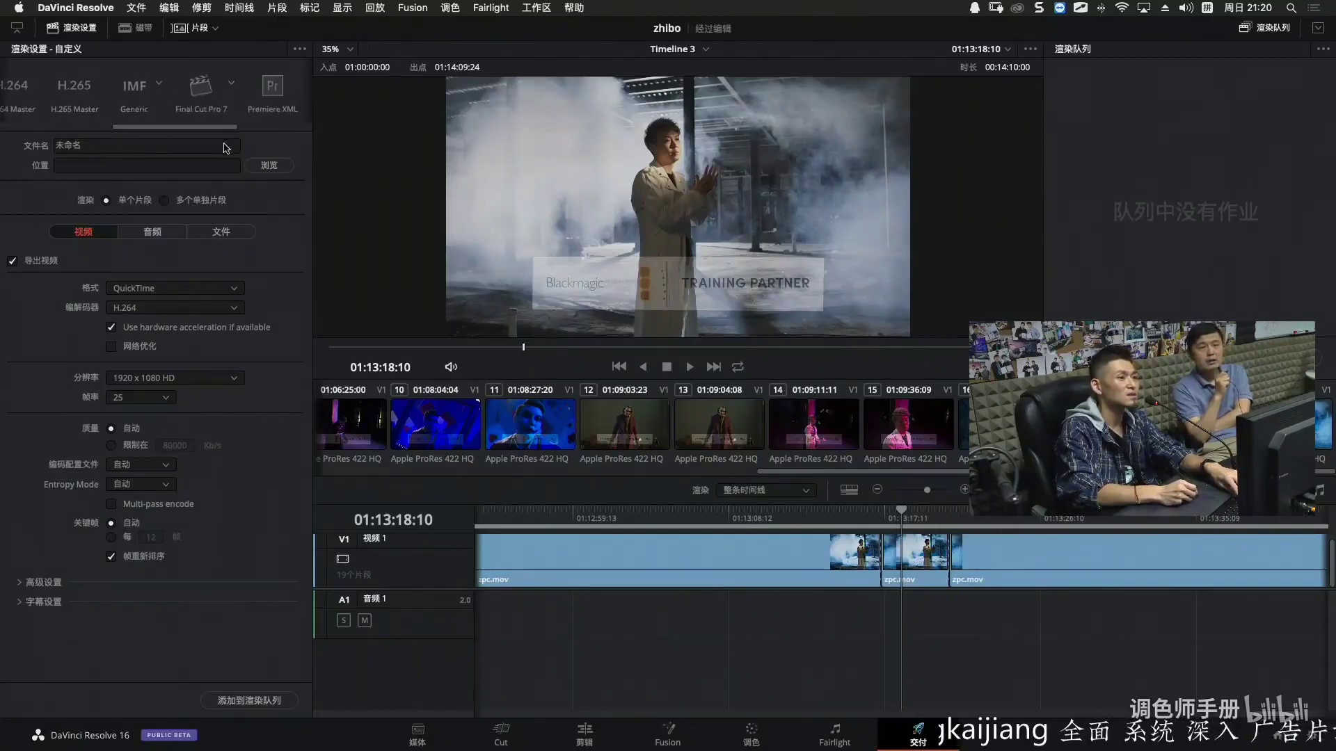
pyautogui.hscroll(2, 226, 147)
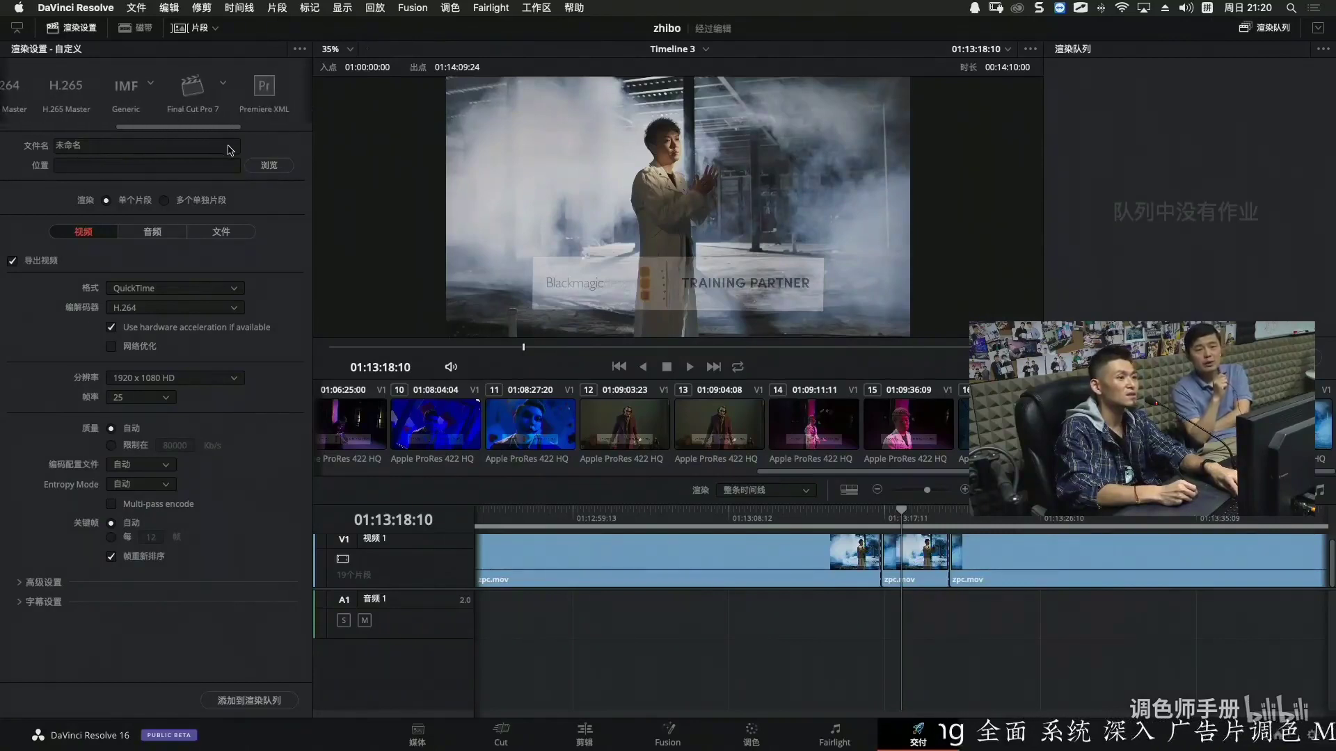
pyautogui.hscroll(8, 235, 151)
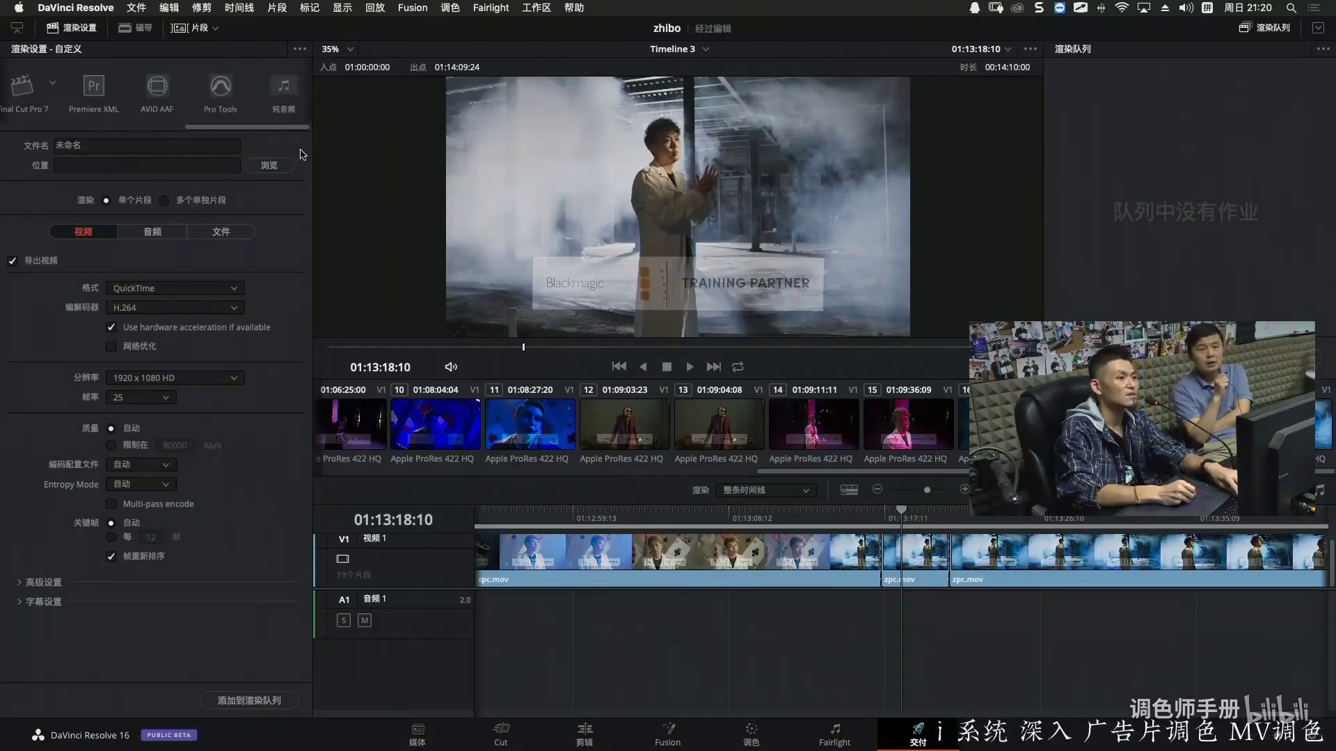
pyautogui.hscroll(-6, 293, 149)
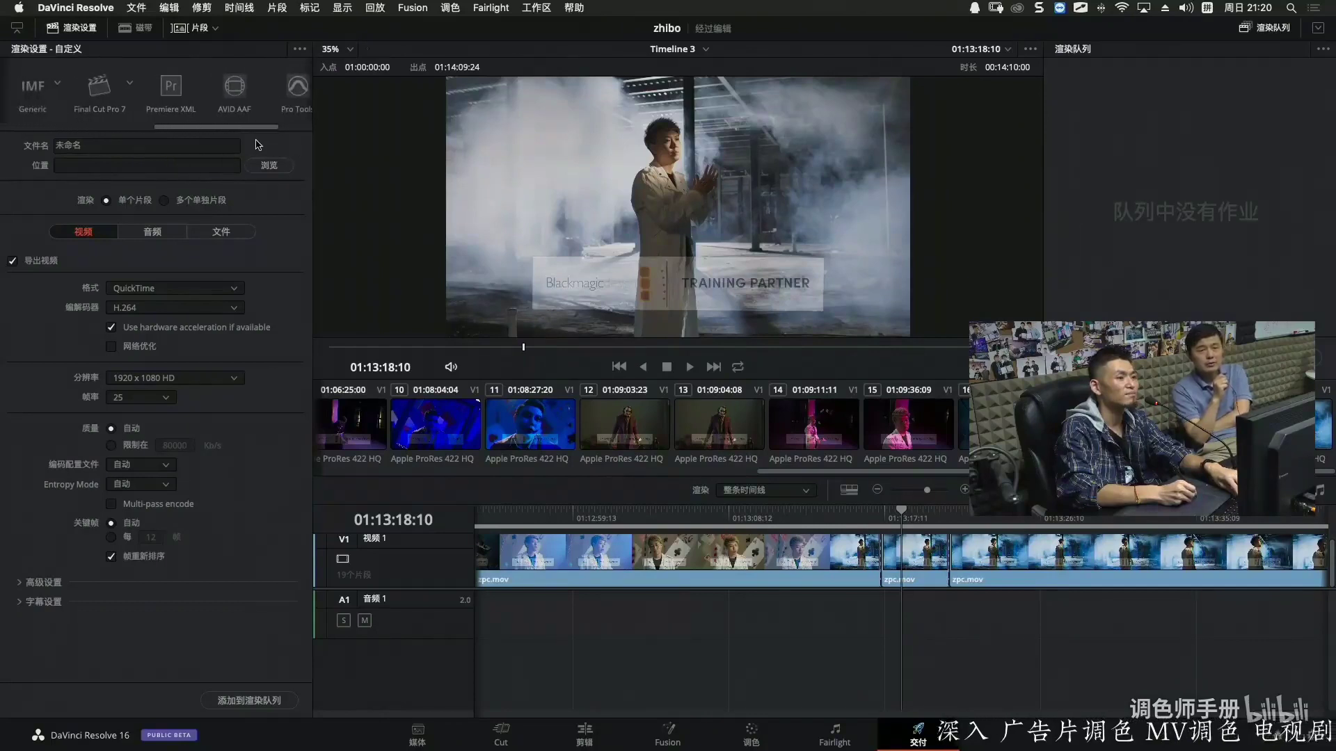
pyautogui.hscroll(-6, 237, 136)
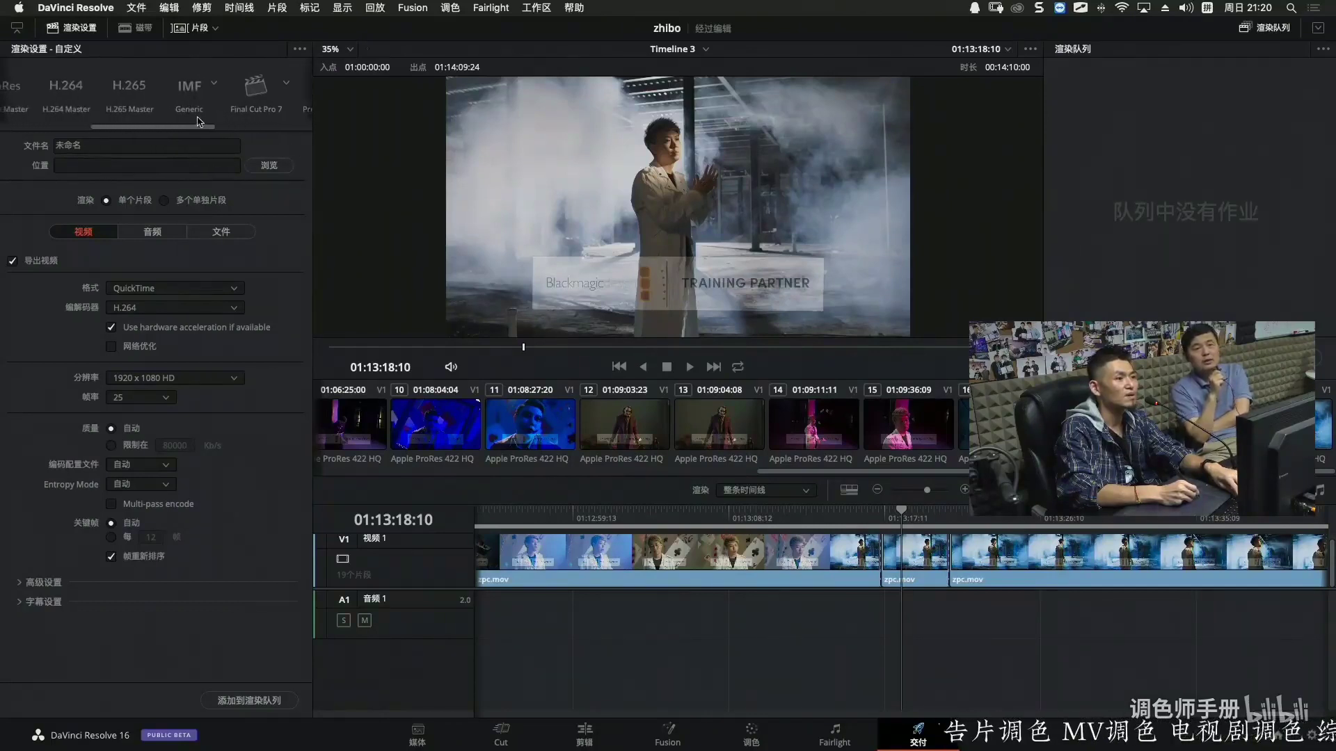
pyautogui.hscroll(-6, 139, 104)
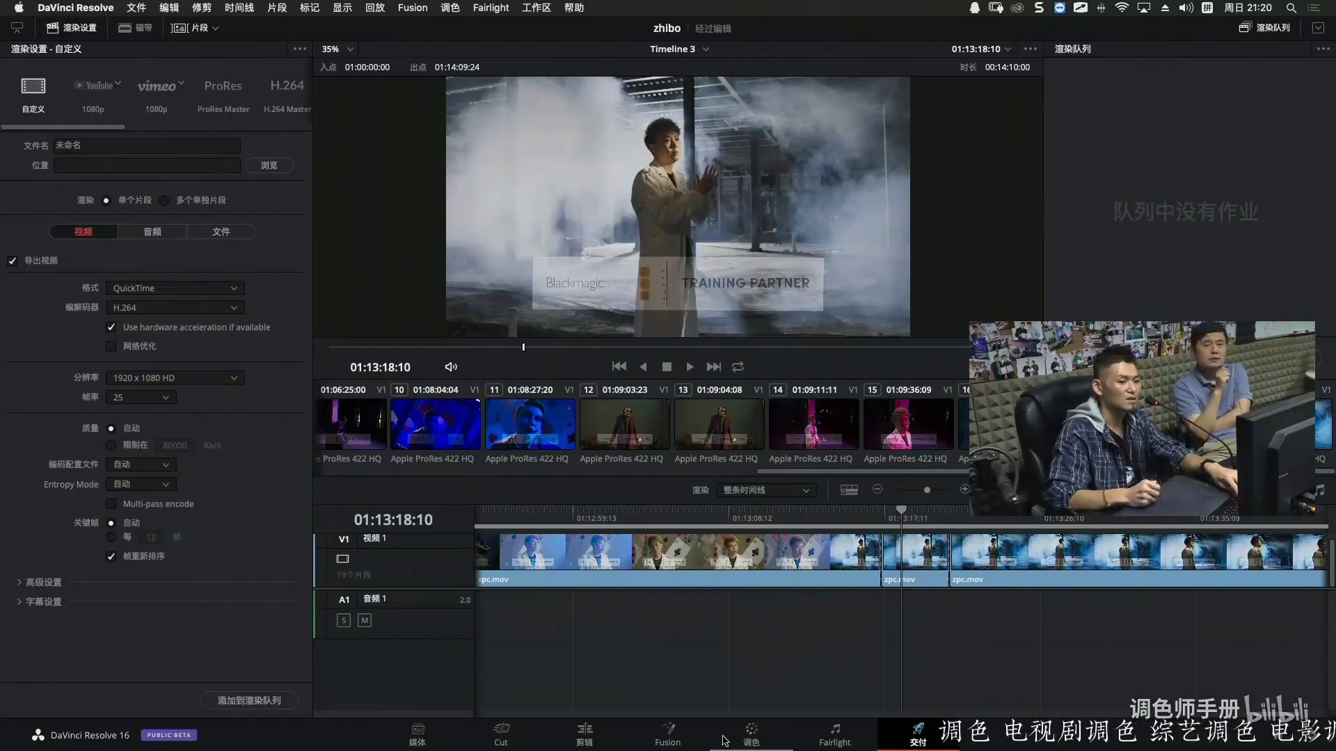
# Back on the Color page, reset node 07's blue output and lower its blue to 0.85.
pyautogui.click(743, 741)
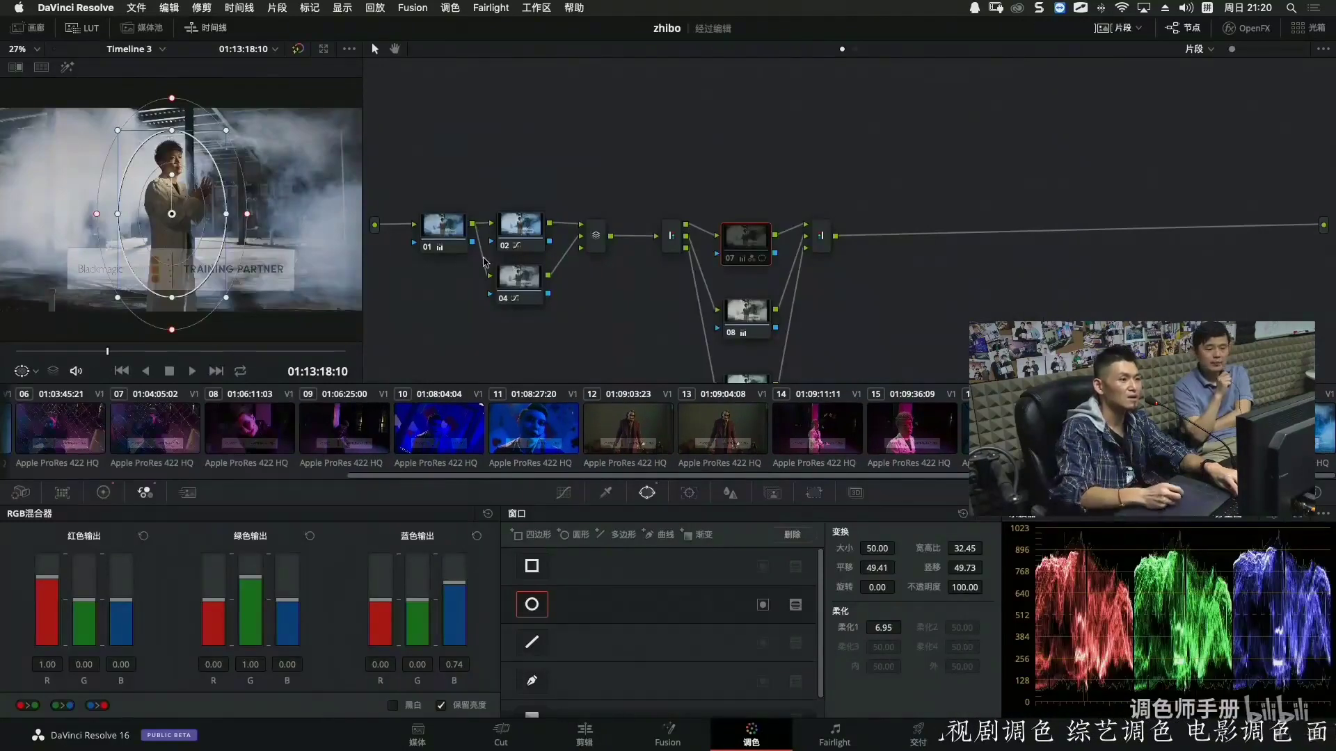
pyautogui.moveTo(417, 601); pyautogui.dragTo(426, 582)
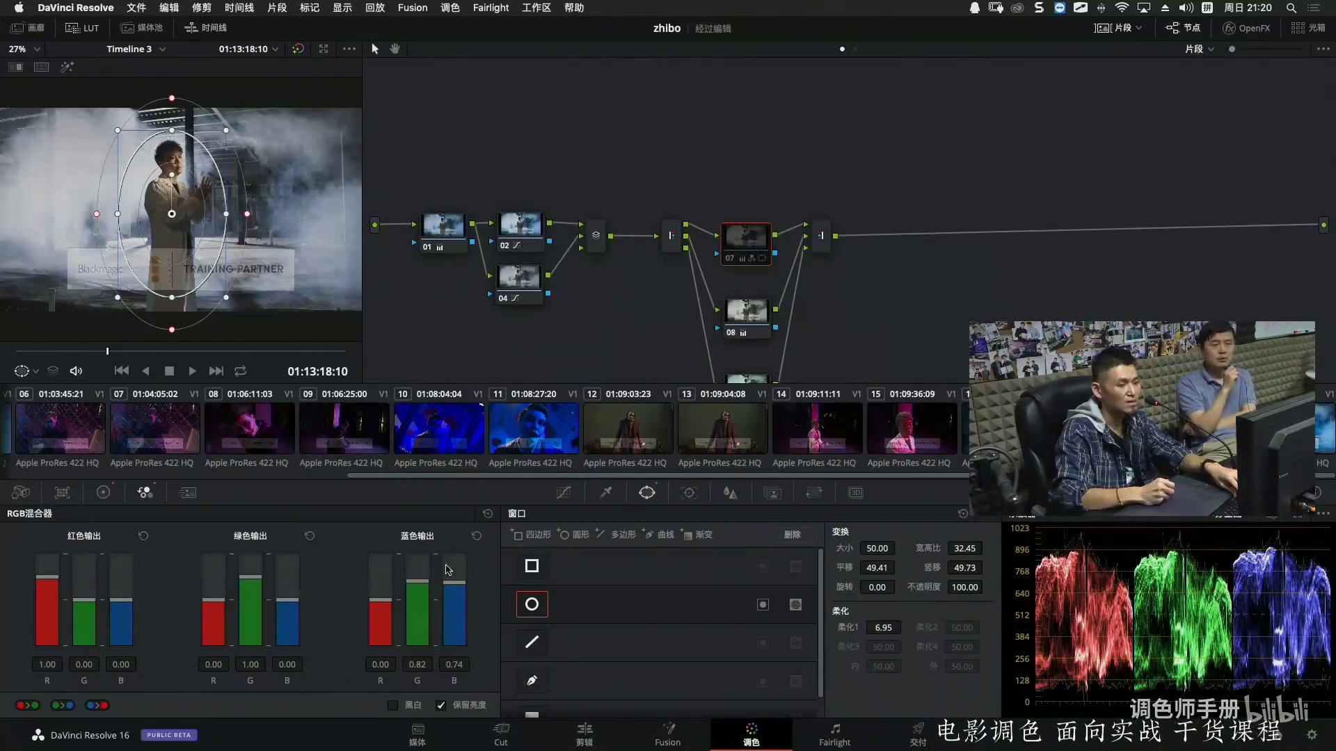
pyautogui.click(477, 535)
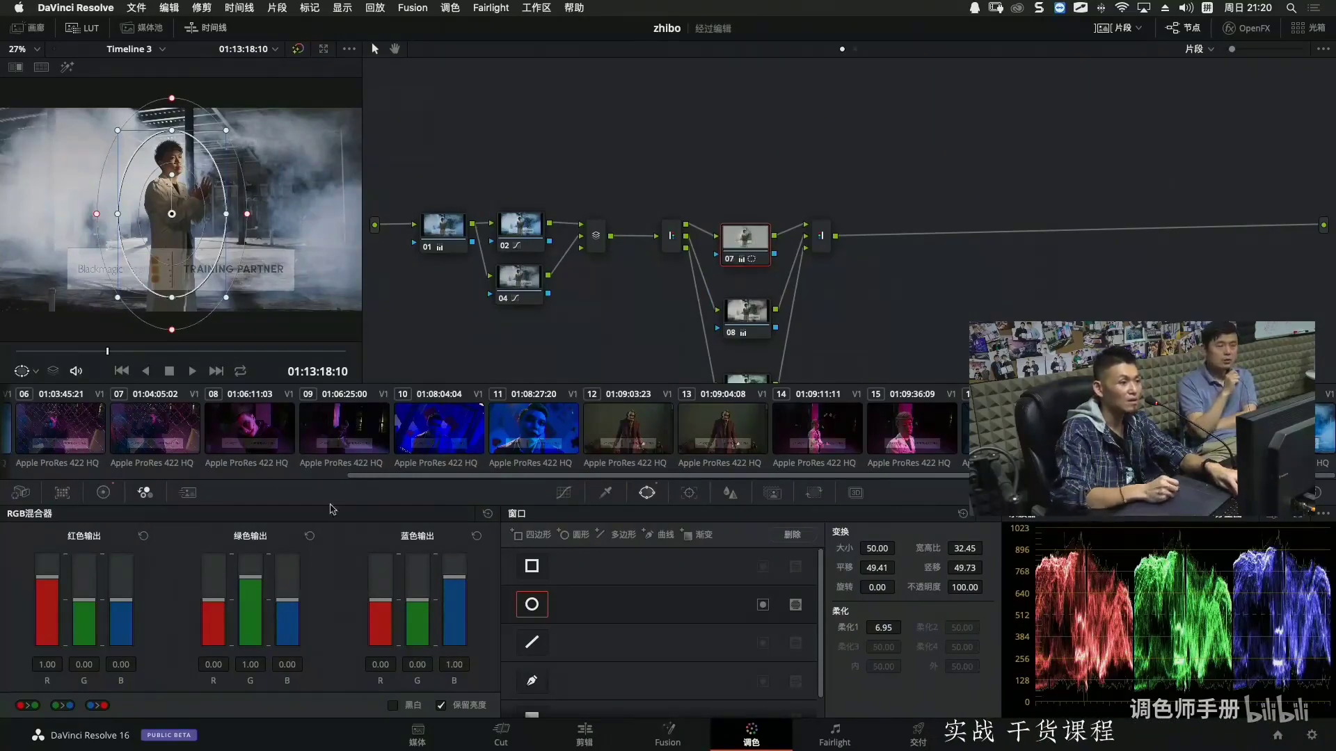
pyautogui.moveTo(449, 567); pyautogui.dragTo(378, 588)
# Review the grade full screen, then add serial node 10 after the parallel mixer.
pyautogui.press('super+f')
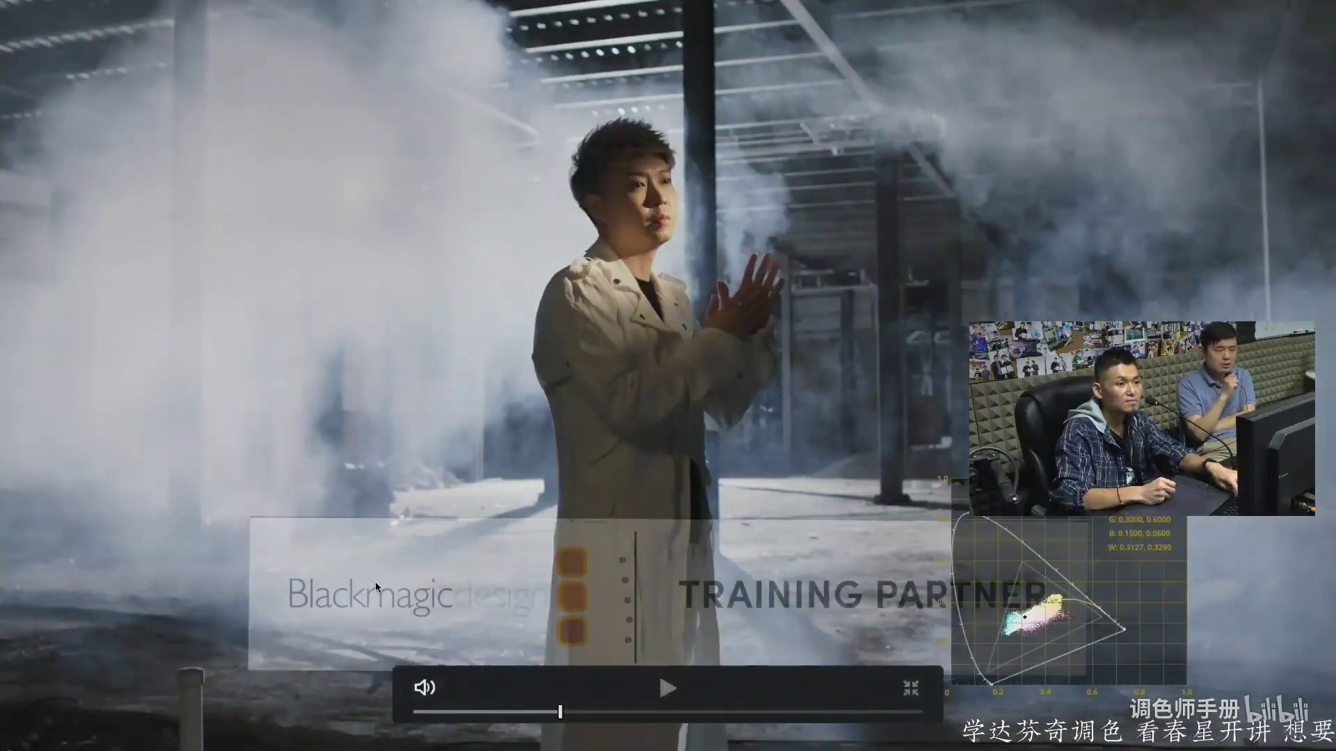
pyautogui.press('super+f')
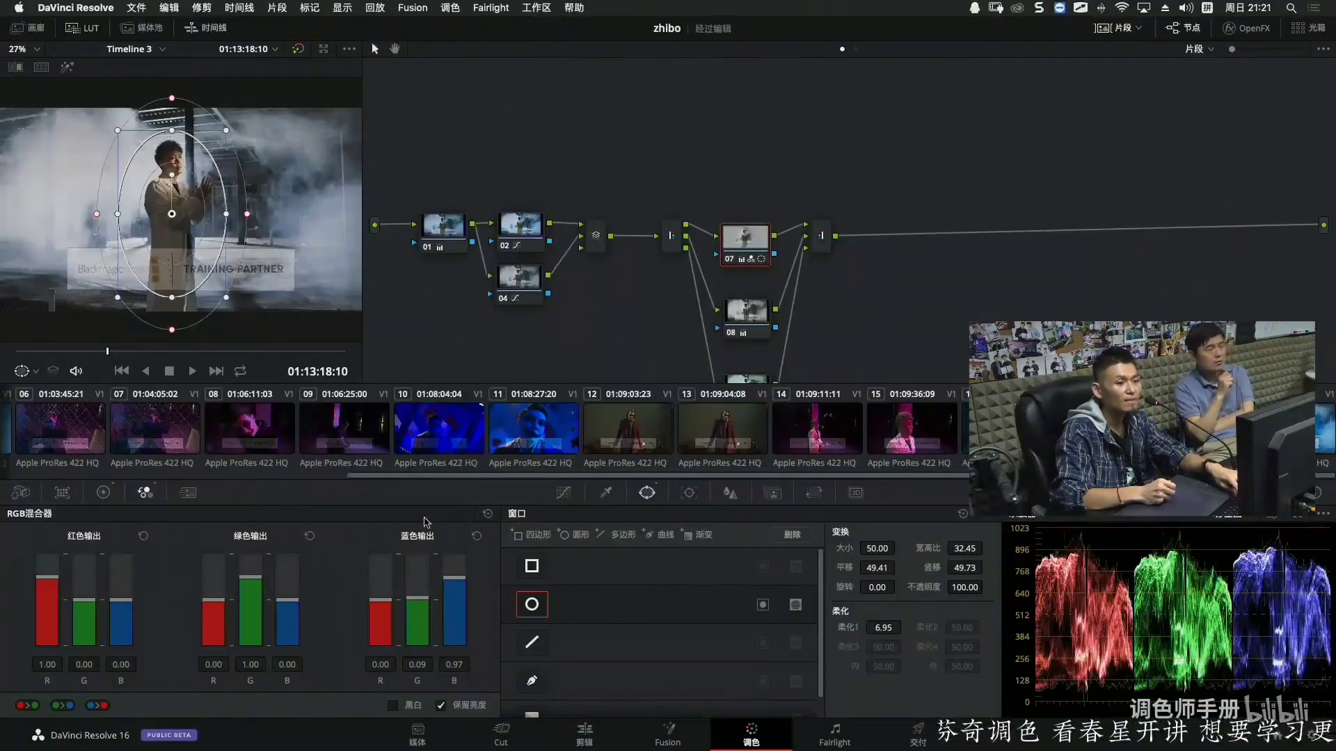
pyautogui.press('super+f')
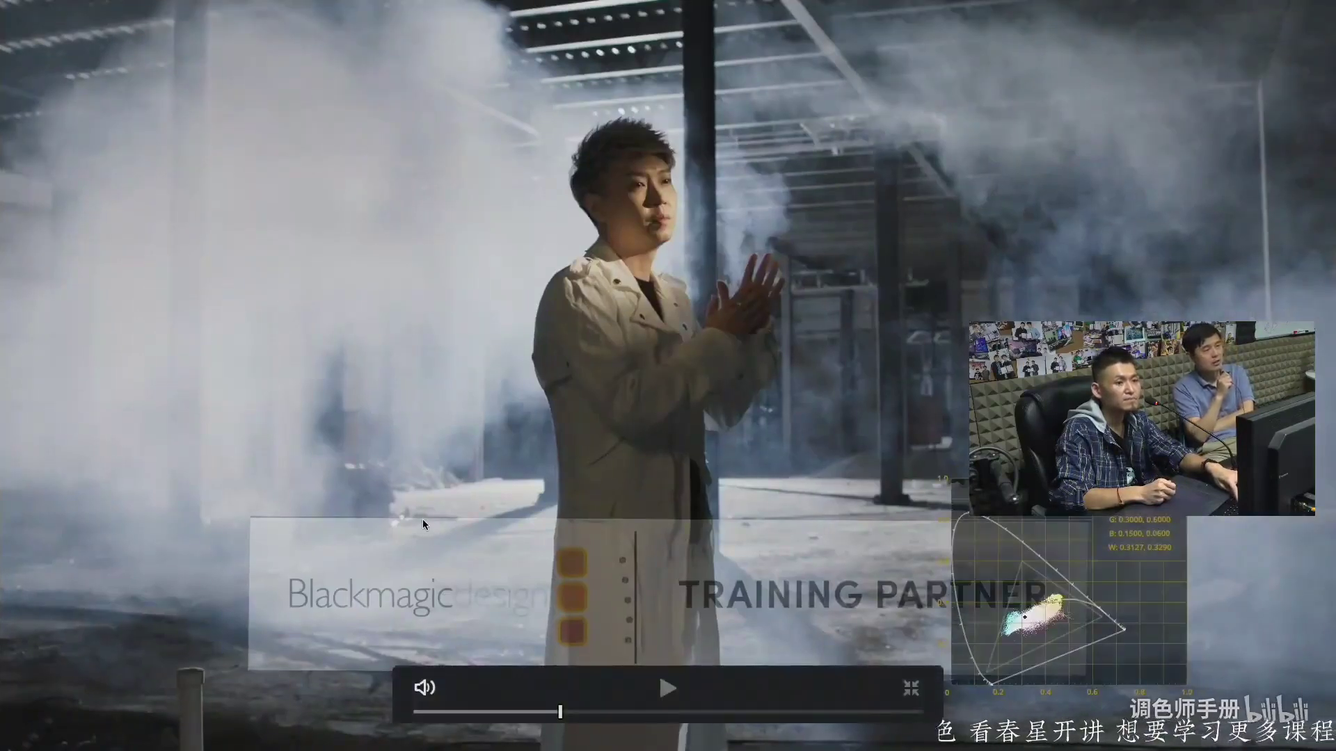
pyautogui.press('super+f')
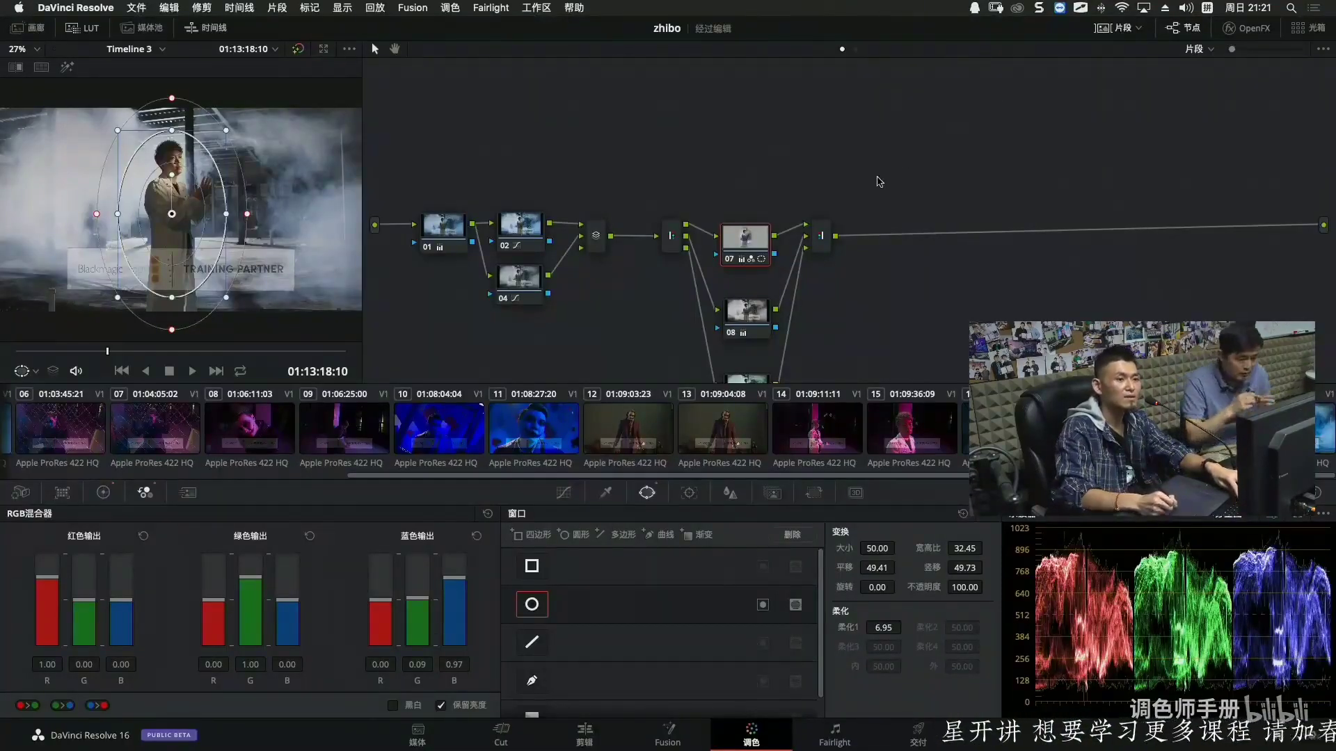
pyautogui.click(825, 235)
pyautogui.hotkey('alt', 's')
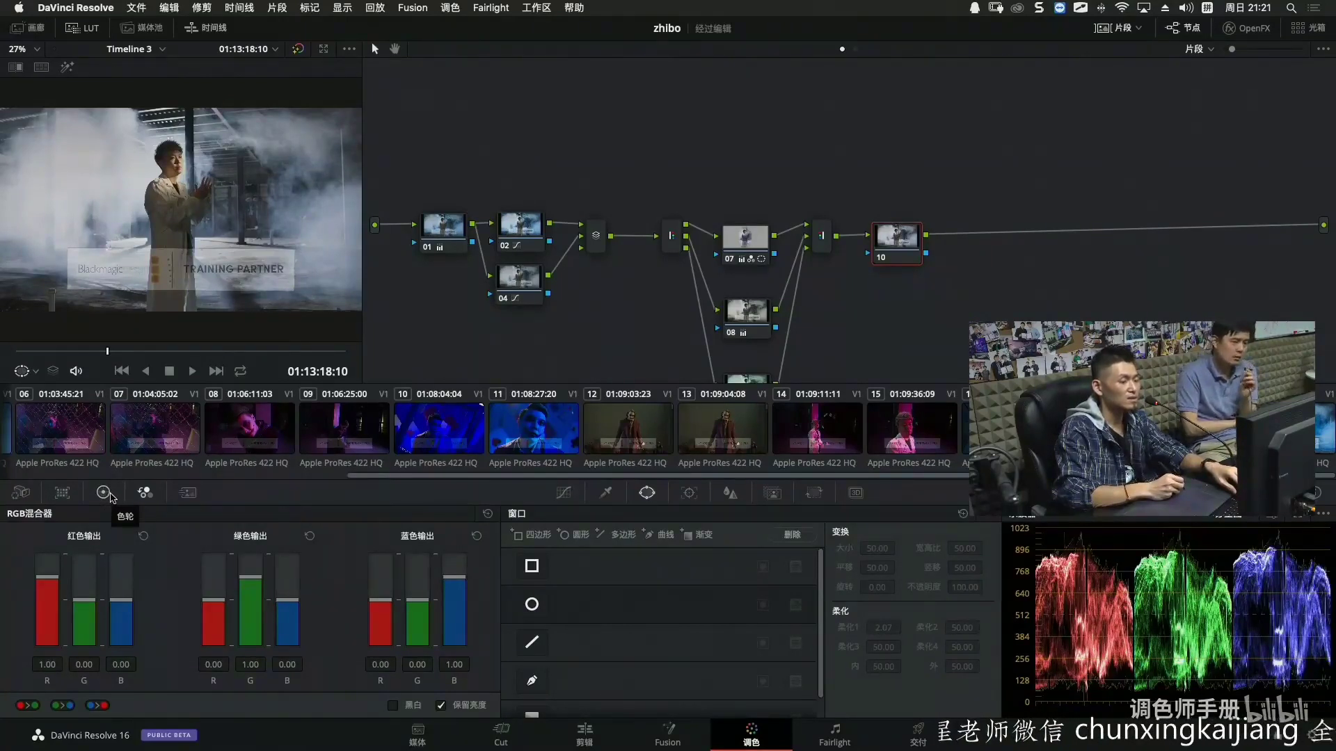
# Lower node 10's midtone master wheel to -0.01, review full screen, and bring up Curves.
pyautogui.click(106, 493)
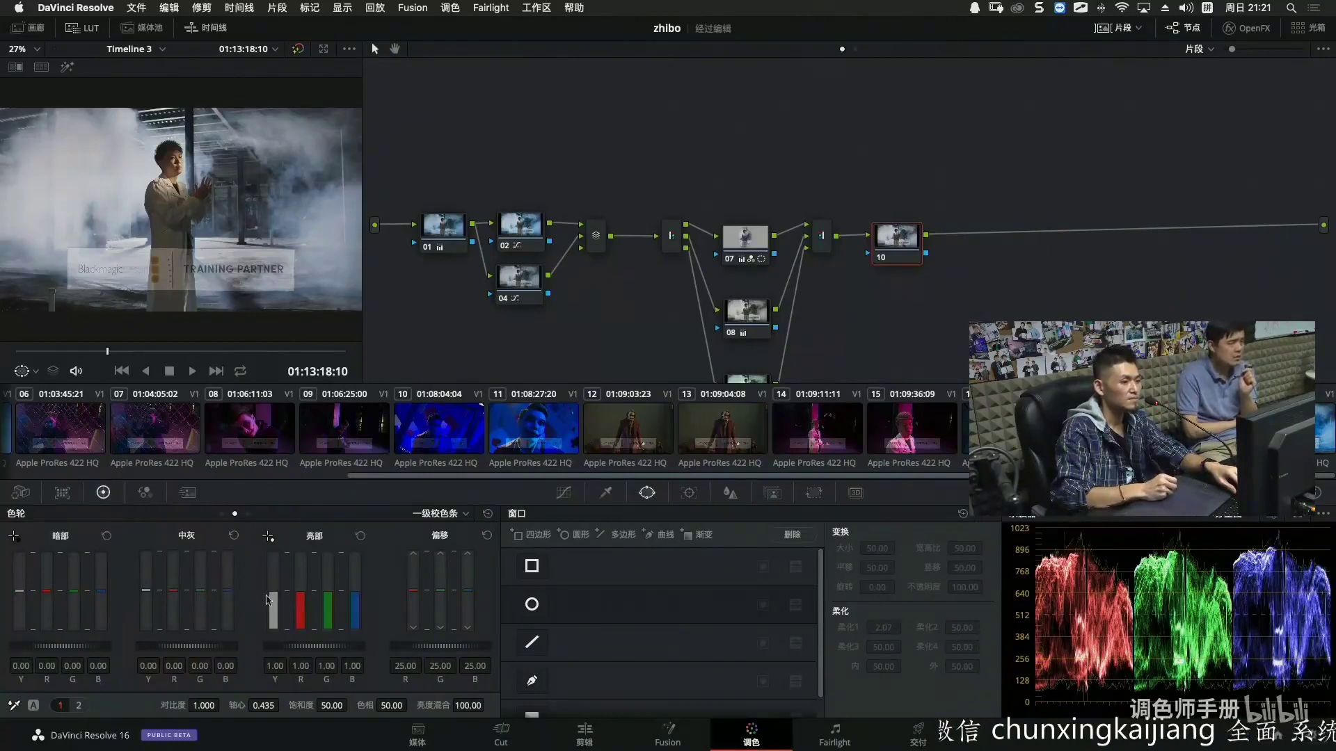
pyautogui.moveTo(269, 592); pyautogui.dragTo(268, 591)
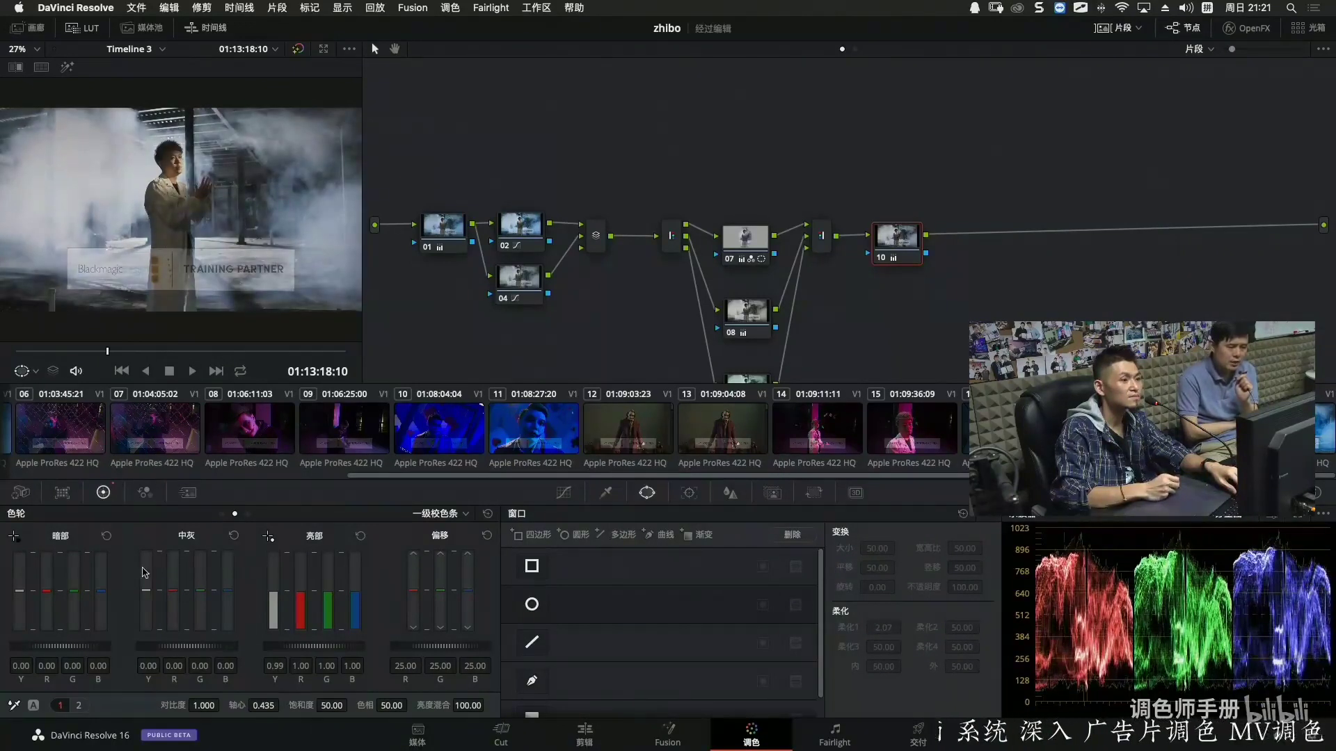
pyautogui.moveTo(19, 591)
pyautogui.mouseDown()
pyautogui.moveTo(25, 581)
pyautogui.moveTo(19, 590)
pyautogui.mouseUp()
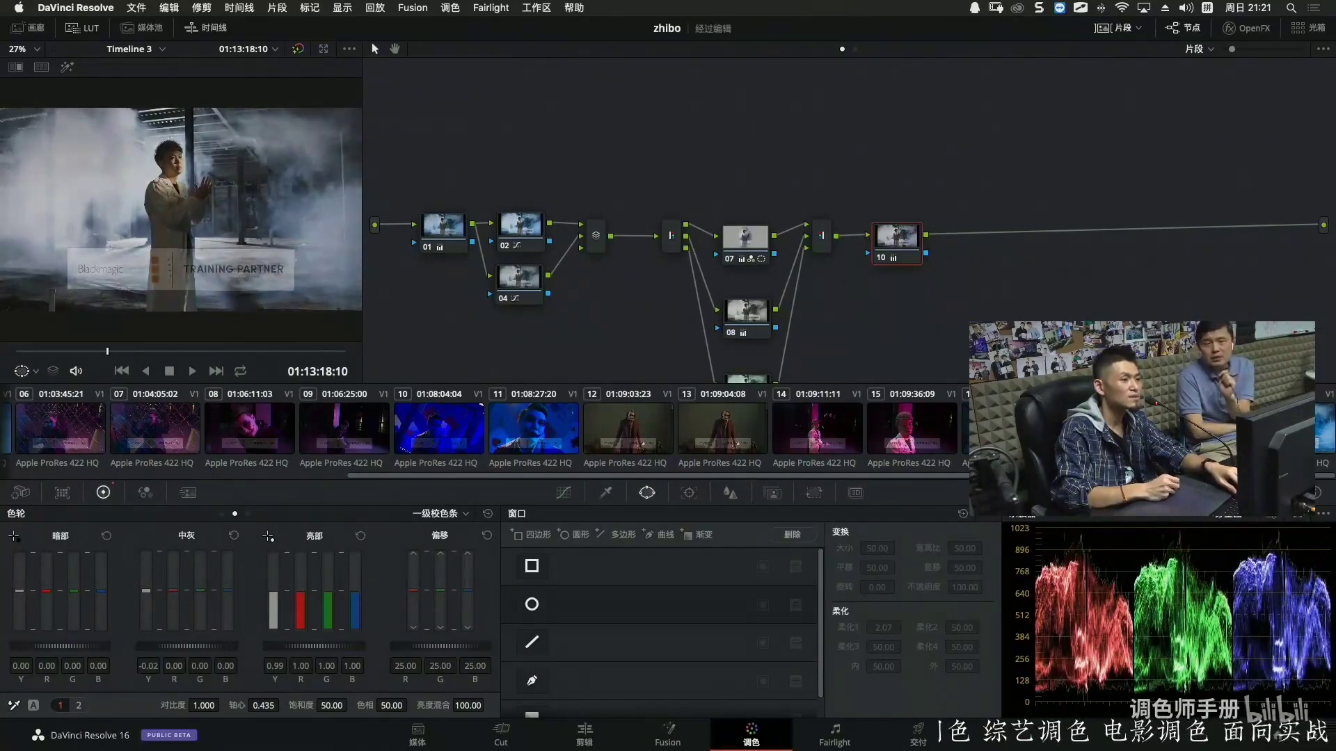
pyautogui.press('super+f')
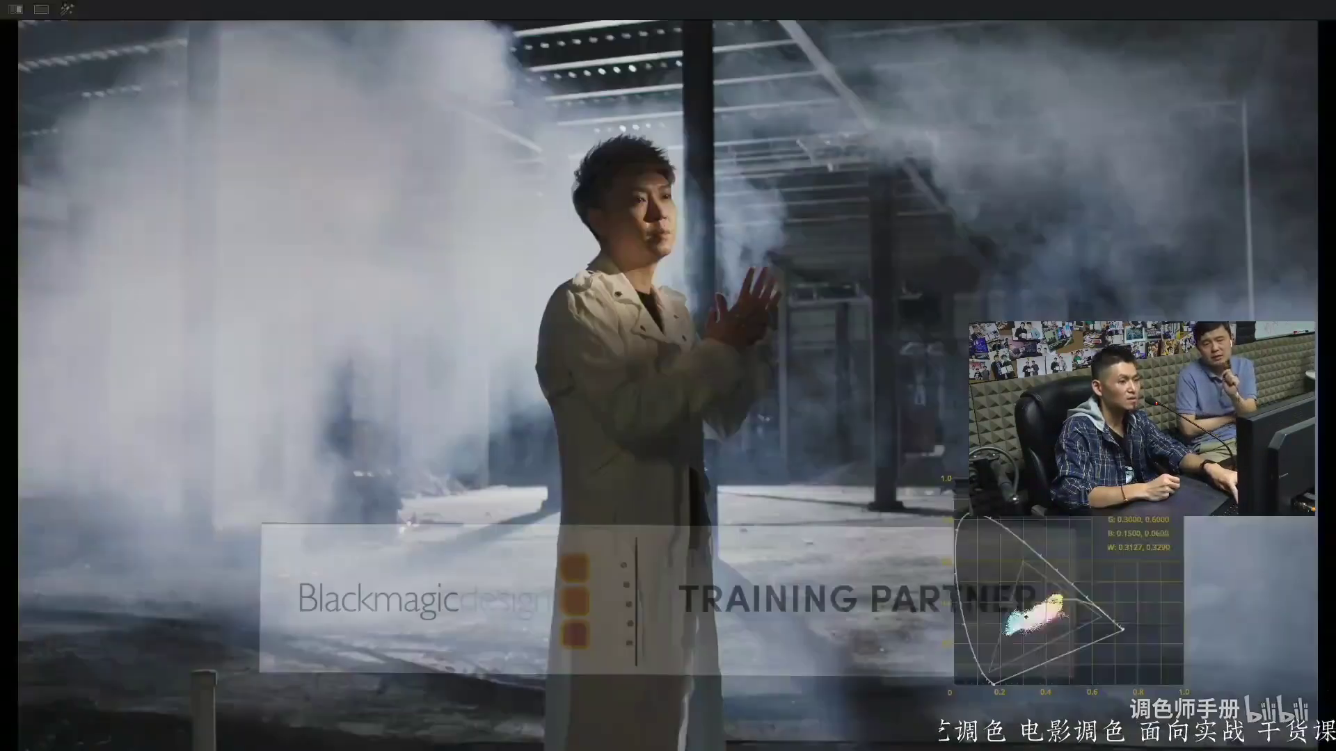
pyautogui.press('super+f')
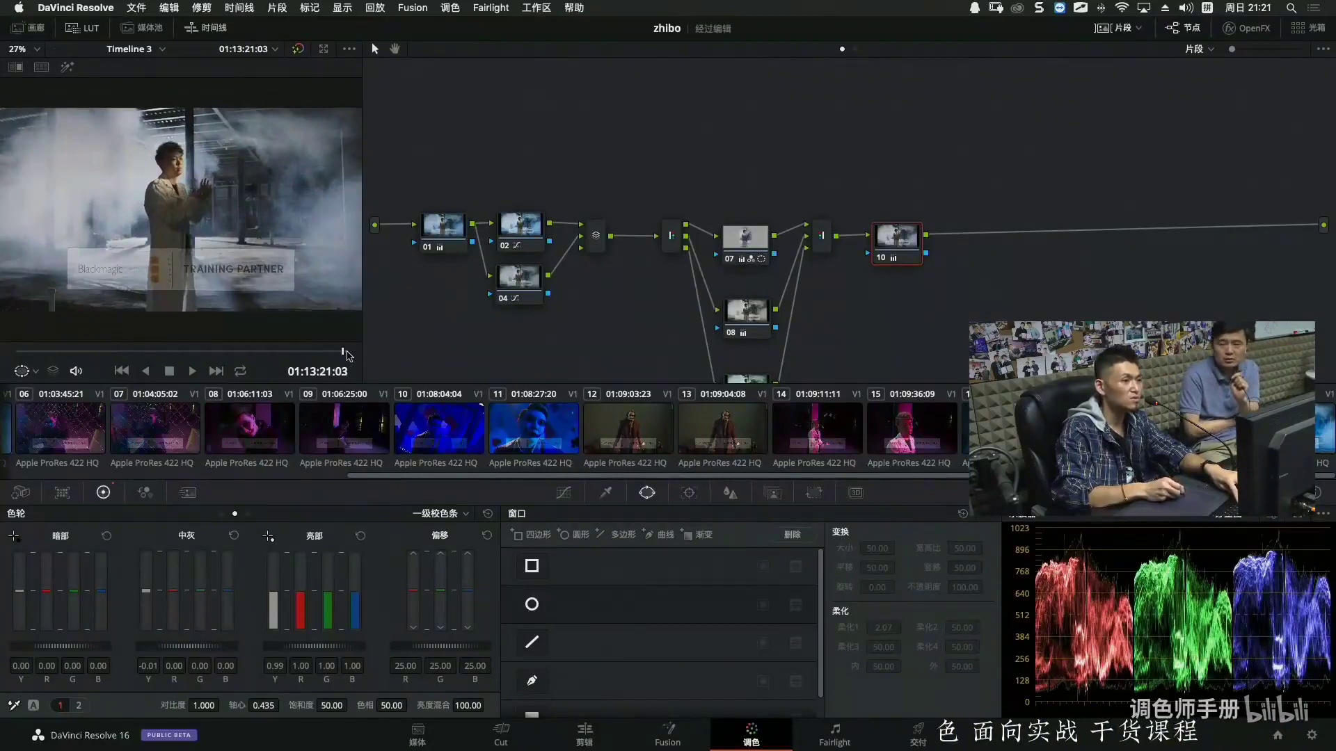
pyautogui.press('super+f')
pyautogui.press('super+f')
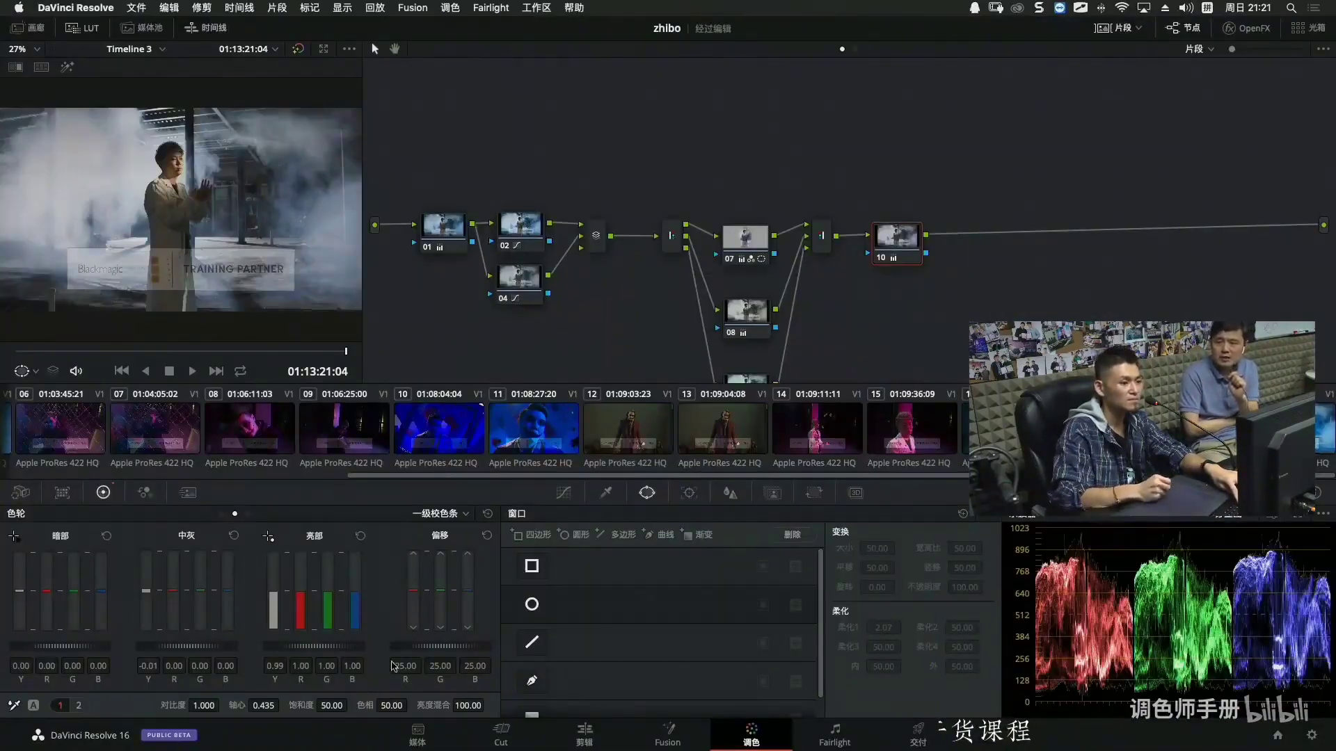
pyautogui.click(565, 492)
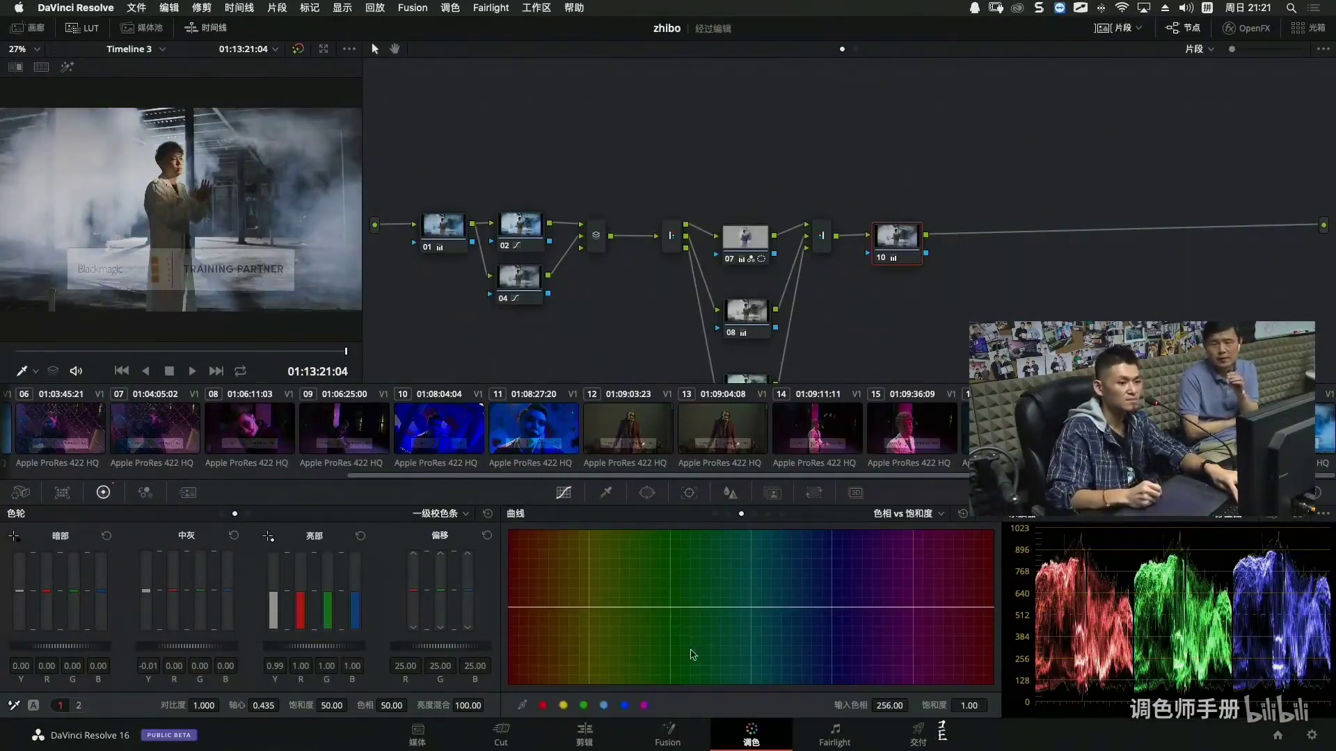
# Boost one hue's saturation and adjust one hue's luminance on node 10's hue curves, then save.
pyautogui.moveTo(739, 608)
pyautogui.mouseDown()
pyautogui.moveTo(747, 575)
pyautogui.moveTo(742, 587)
pyautogui.mouseUp()
pyautogui.press('super+f')
pyautogui.press('super+f')
pyautogui.press('super+f')
pyautogui.press('super+f')
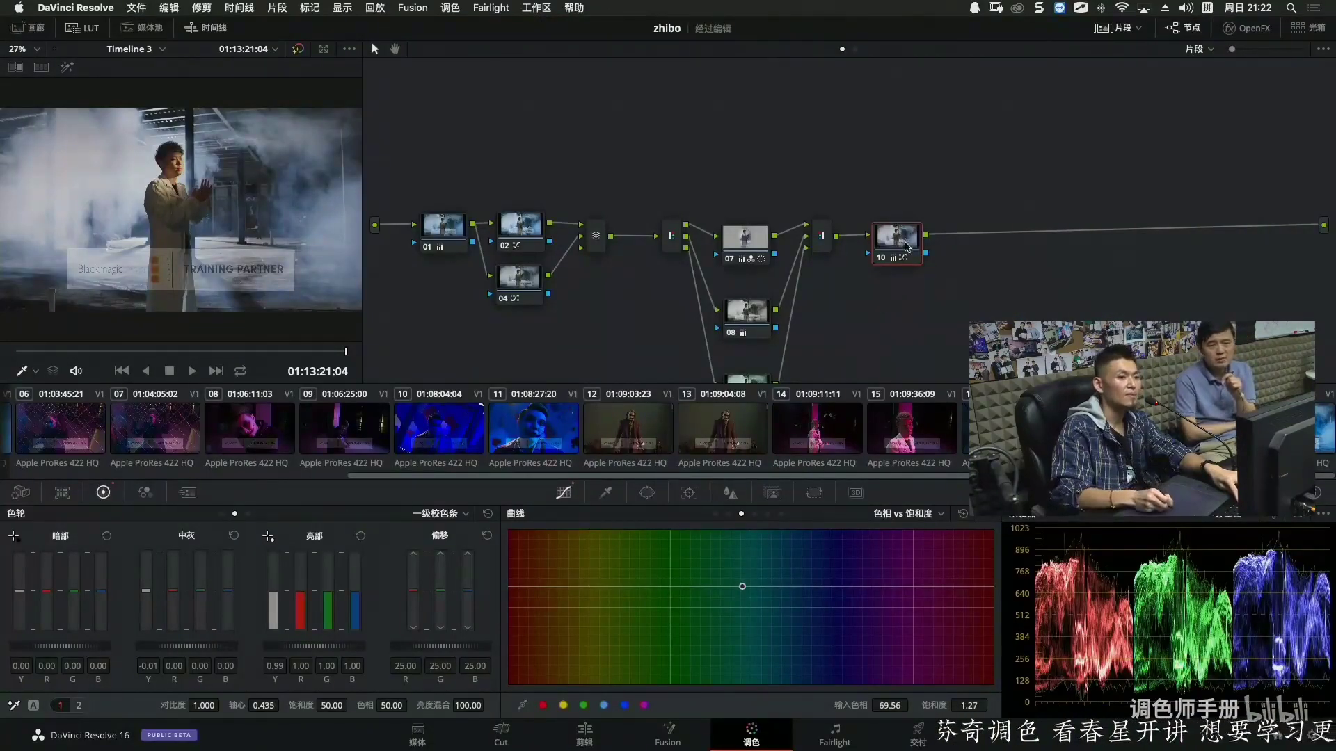
pyautogui.click(754, 514)
pyautogui.moveTo(722, 607)
pyautogui.mouseDown()
pyautogui.moveTo(729, 592)
pyautogui.moveTo(724, 619)
pyautogui.moveTo(735, 592)
pyautogui.mouseUp()
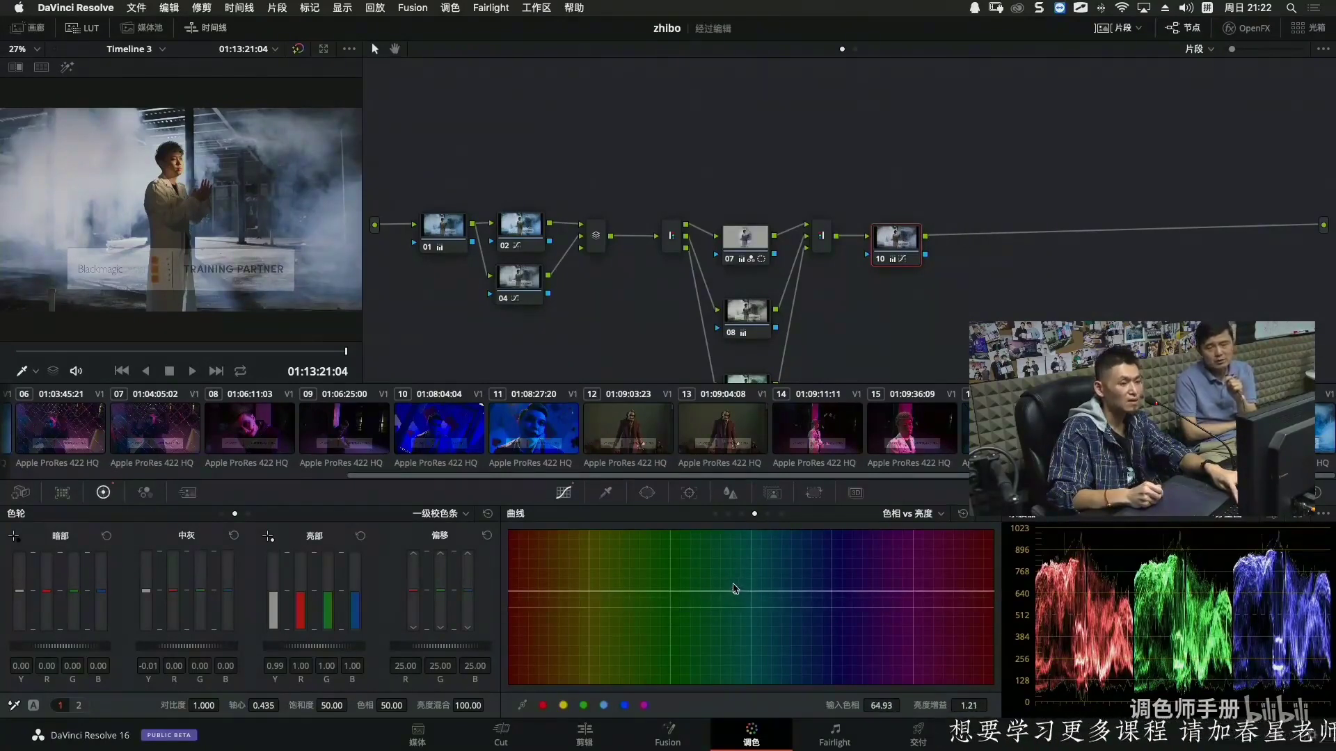
pyautogui.press('super+f')
pyautogui.press('super+f')
pyautogui.moveTo(908, 249); pyautogui.dragTo(902, 249)
pyautogui.press('super+s')
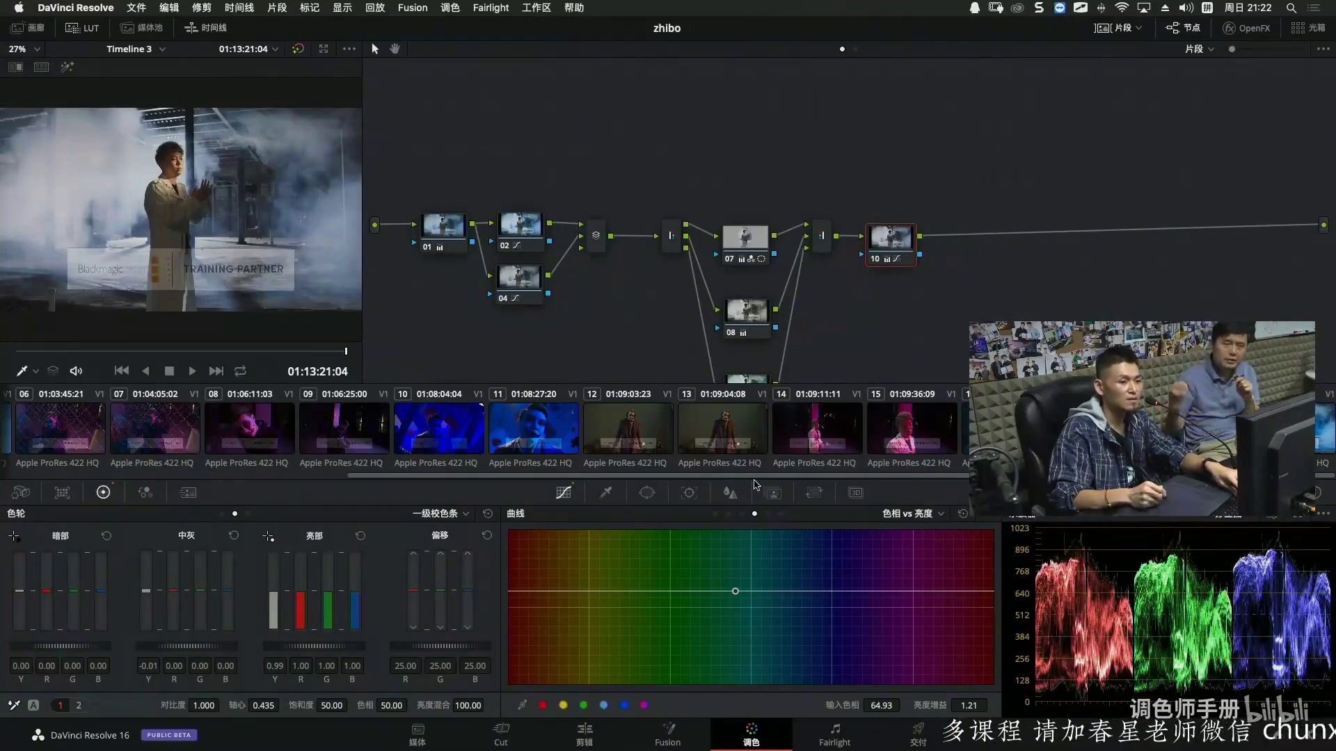
# Pull the Lum vs Sat curve's low end to zero to desaturate shadows, then add serial node 11.
pyautogui.click(768, 514)
pyautogui.click(544, 705)
pyautogui.click(563, 705)
pyautogui.moveTo(514, 610); pyautogui.dragTo(511, 708)
pyautogui.moveTo(629, 608); pyautogui.dragTo(630, 628)
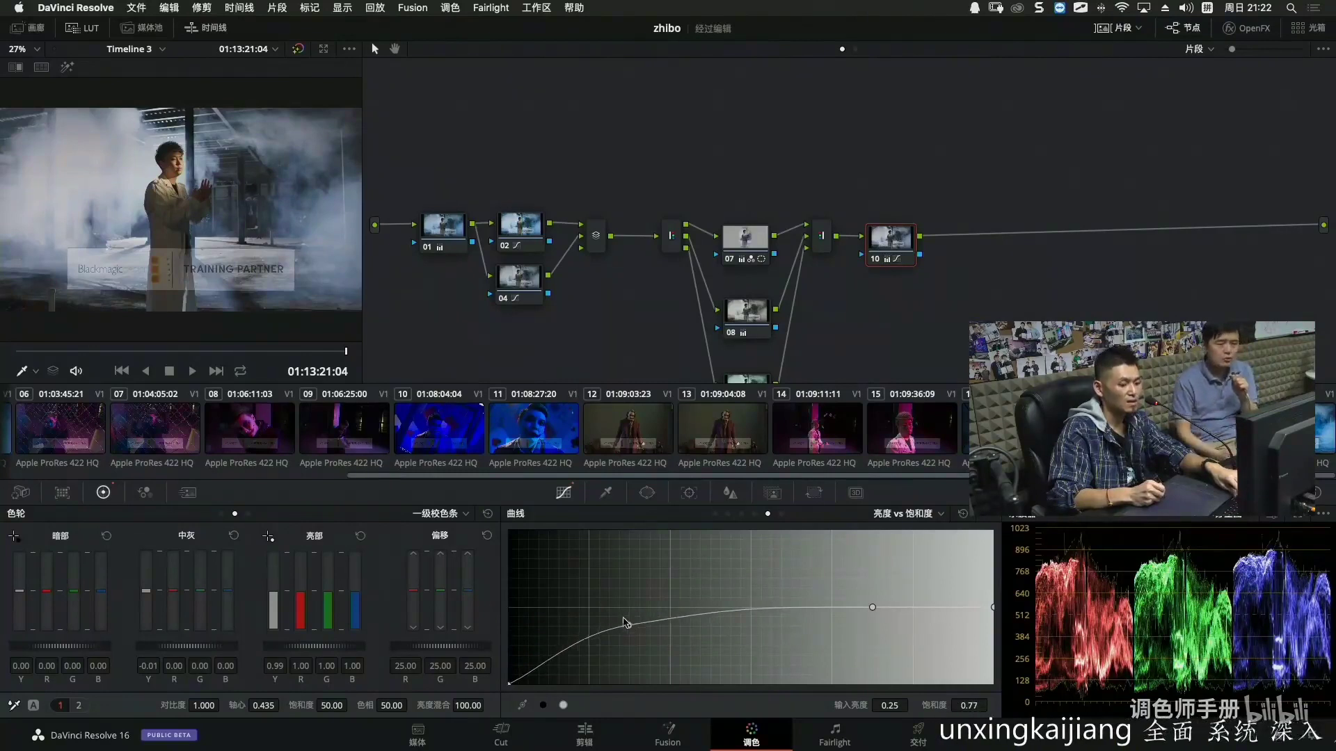
pyautogui.press('super+f')
pyautogui.press('super+f')
pyautogui.moveTo(629, 625); pyautogui.dragTo(628, 600)
pyautogui.press('super+f')
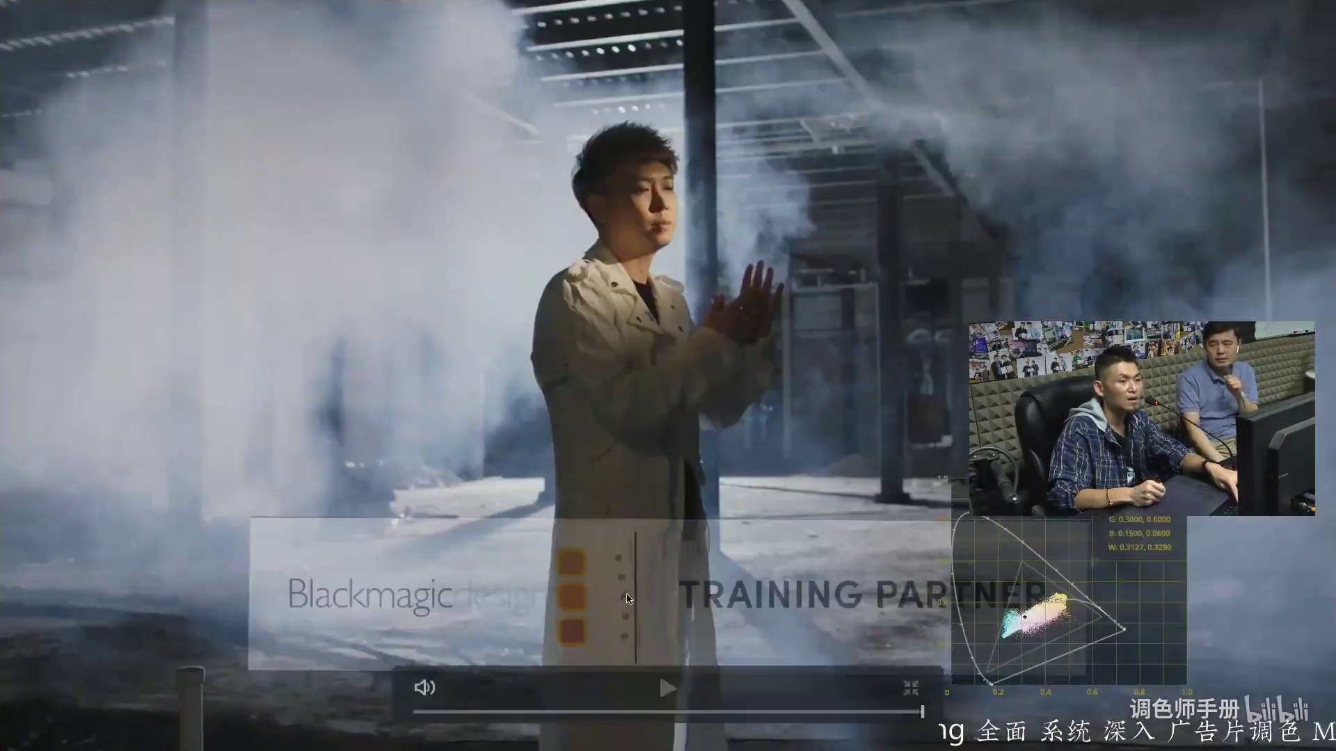
pyautogui.press('super+f')
pyautogui.click(894, 247)
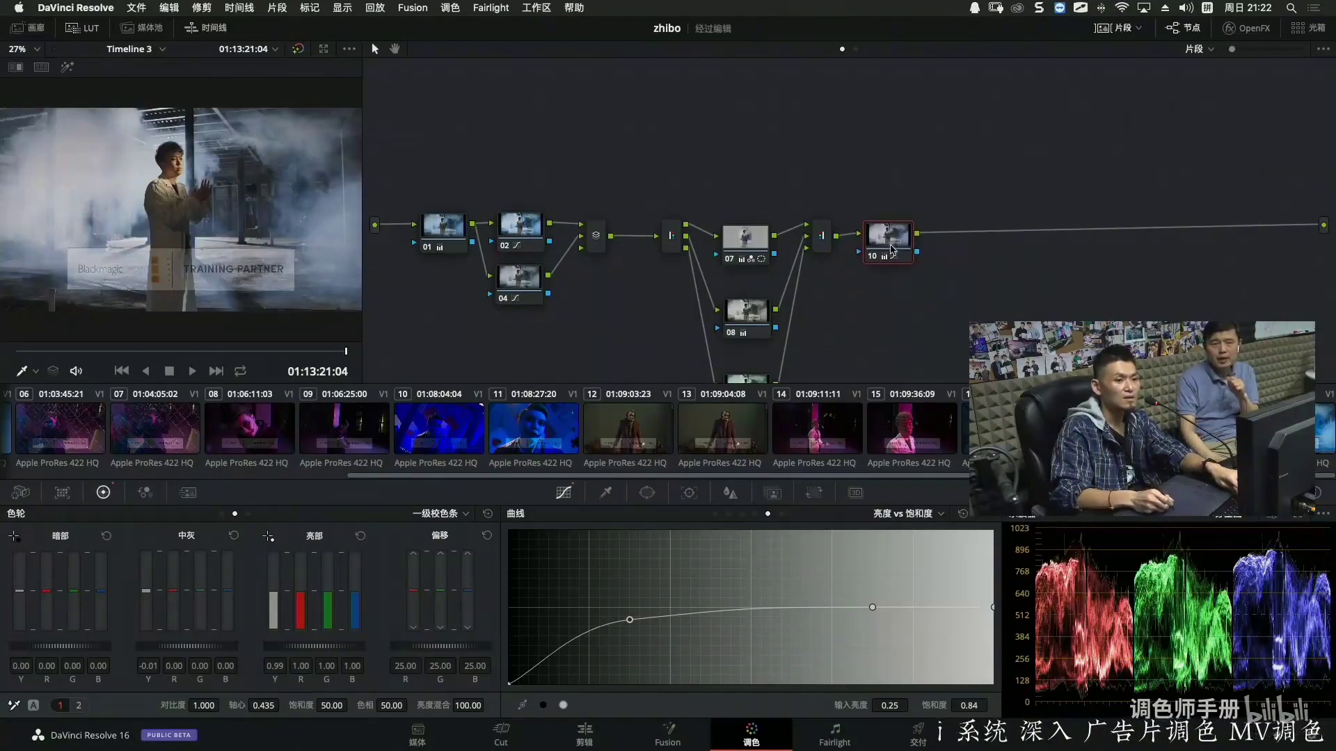
pyautogui.hotkey('alt', 's')
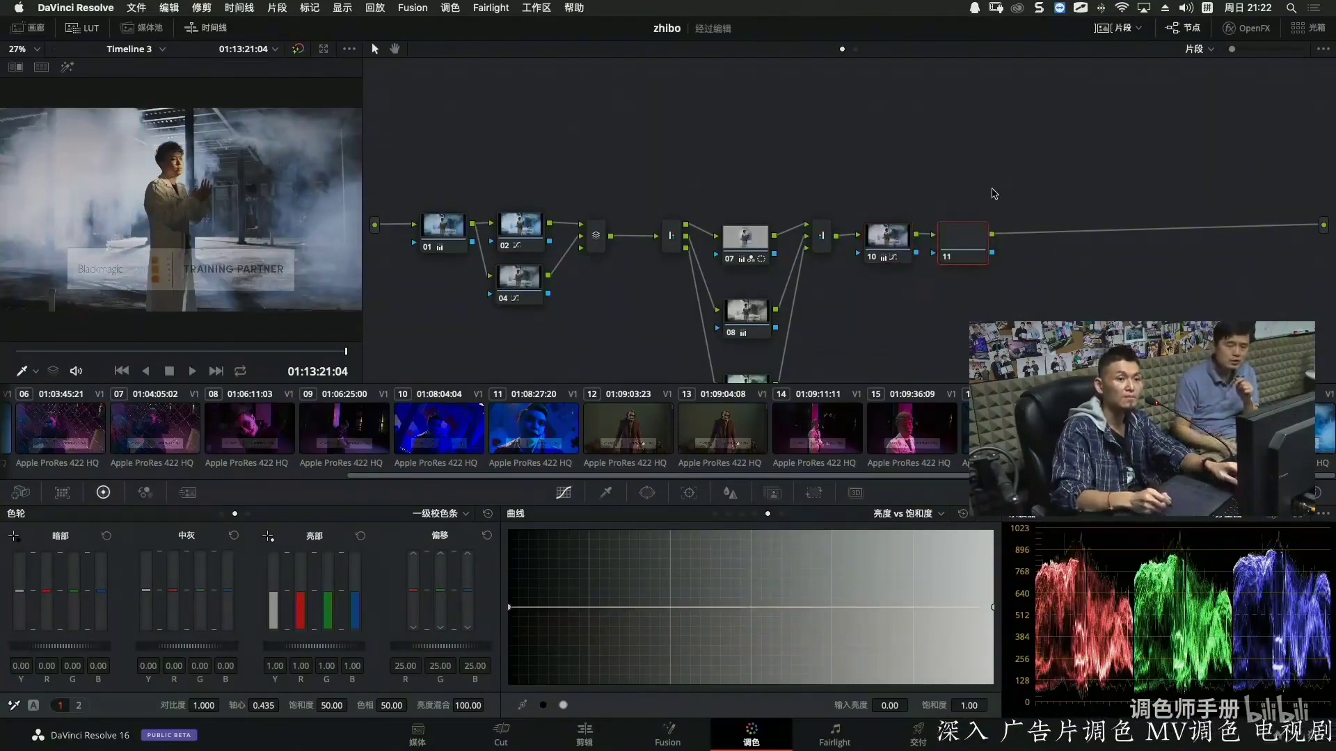
# Apply the Beauty OpenFX to node 11, confined by a small circle window over the head.
pyautogui.click(1247, 29)
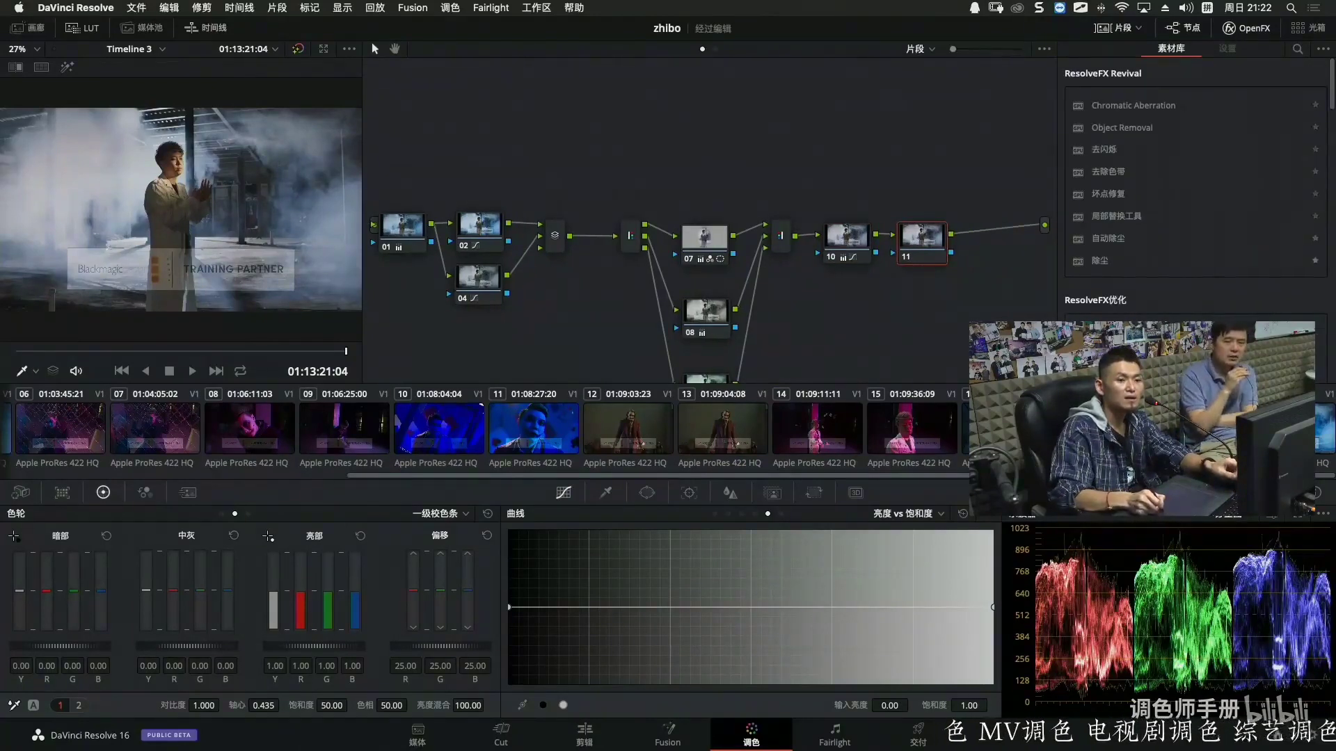
pyautogui.moveTo(1010, 298); pyautogui.dragTo(925, 240)
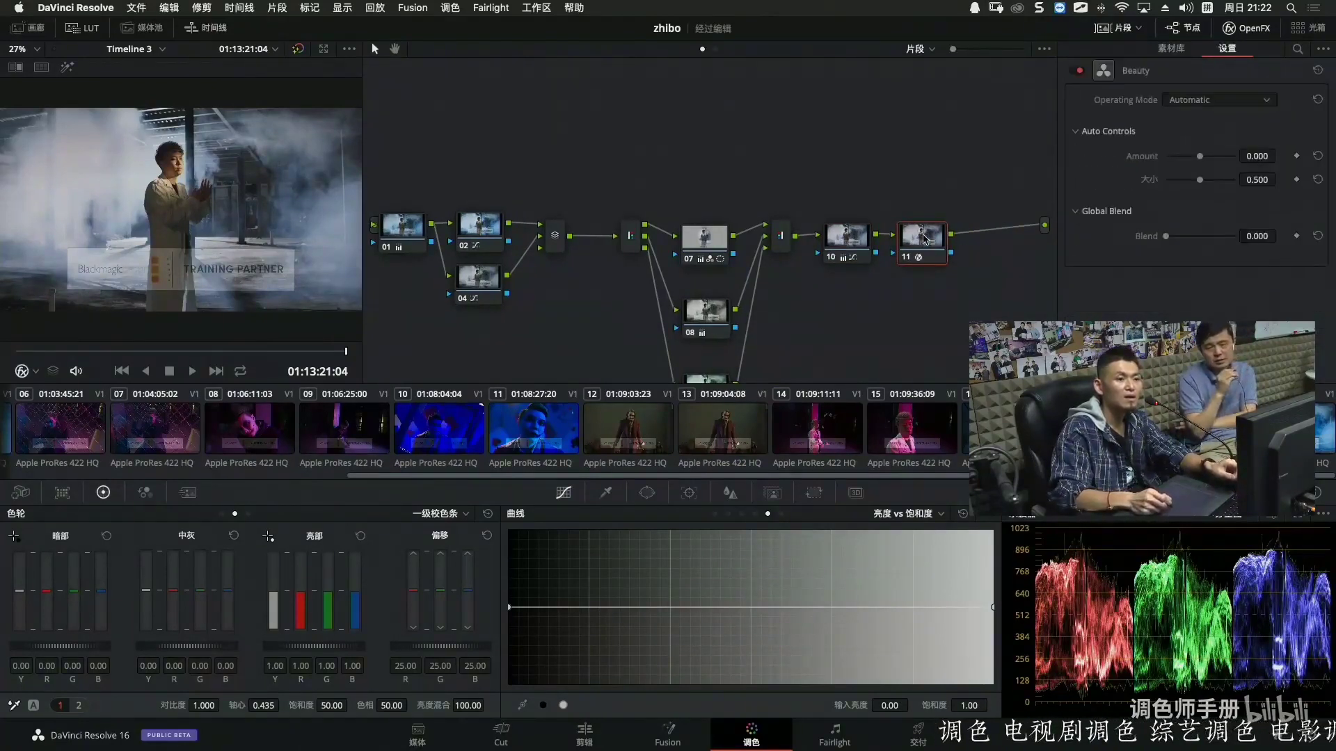
pyautogui.click(647, 493)
pyautogui.click(532, 602)
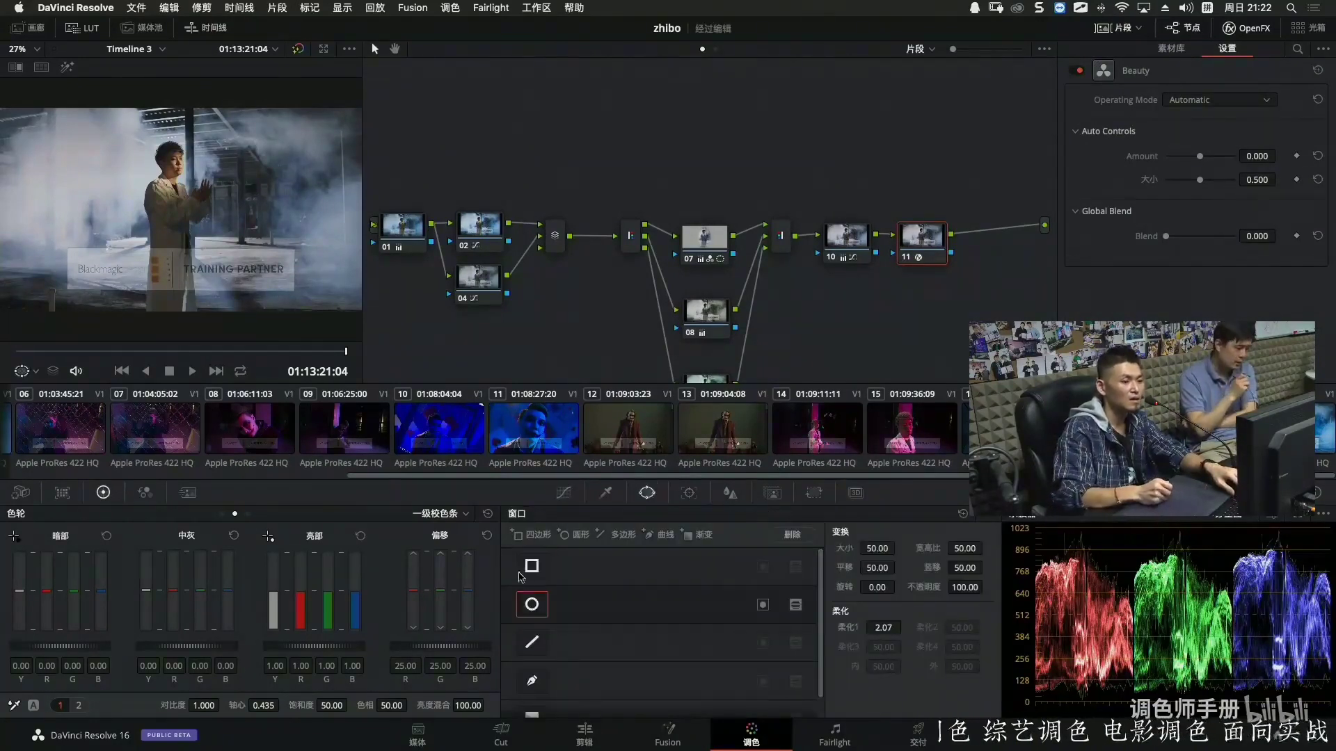
pyautogui.moveTo(193, 226); pyautogui.dragTo(186, 185)
pyautogui.moveTo(235, 227); pyautogui.dragTo(192, 192)
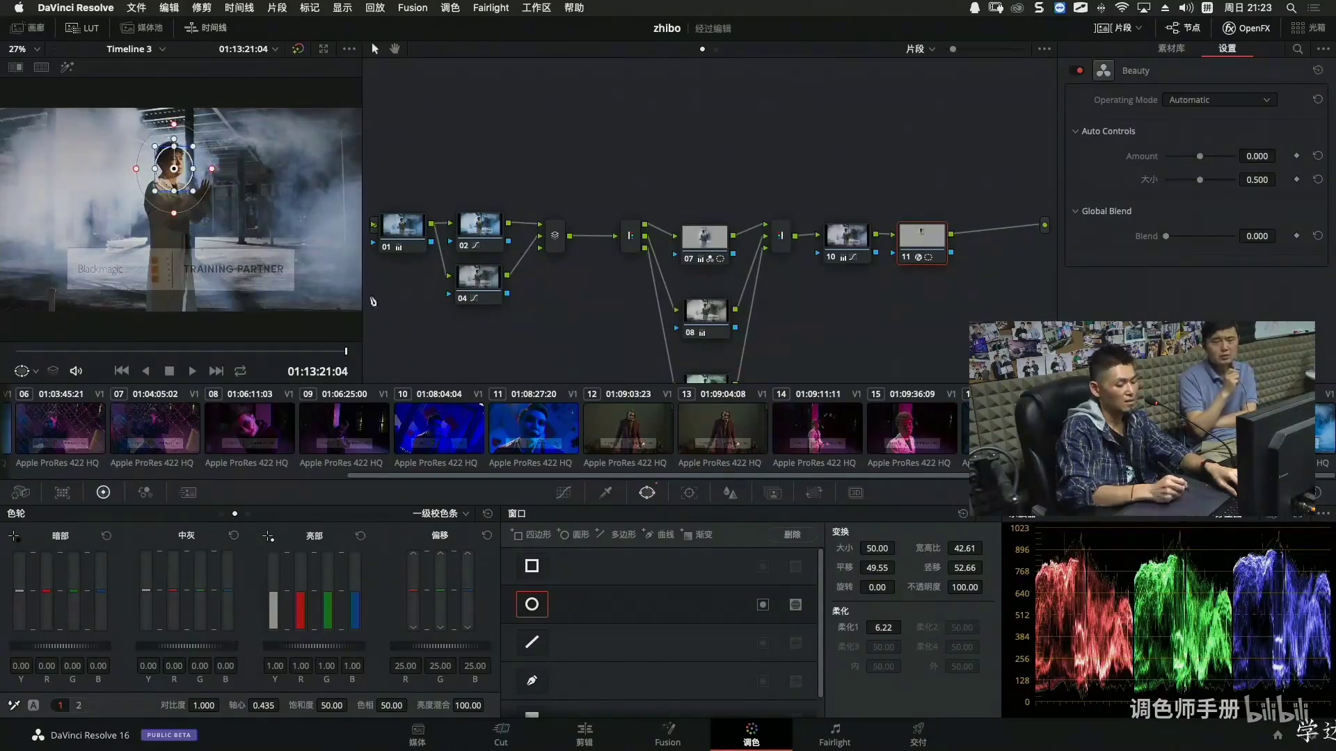
pyautogui.press('super+f')
pyautogui.press('super+f')
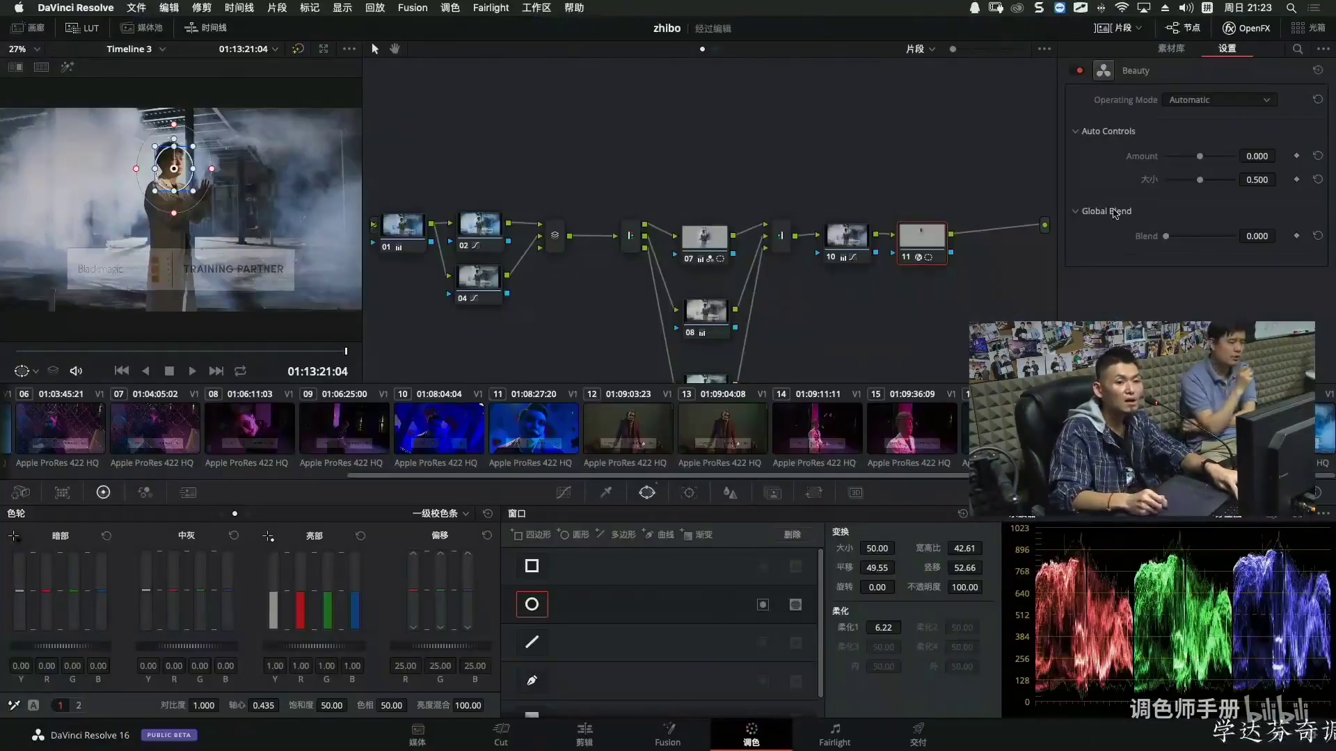
# Switch the Beauty effect's Operating Mode to Advanced and review it full screen.
pyautogui.click(1249, 100)
pyautogui.click(1211, 135)
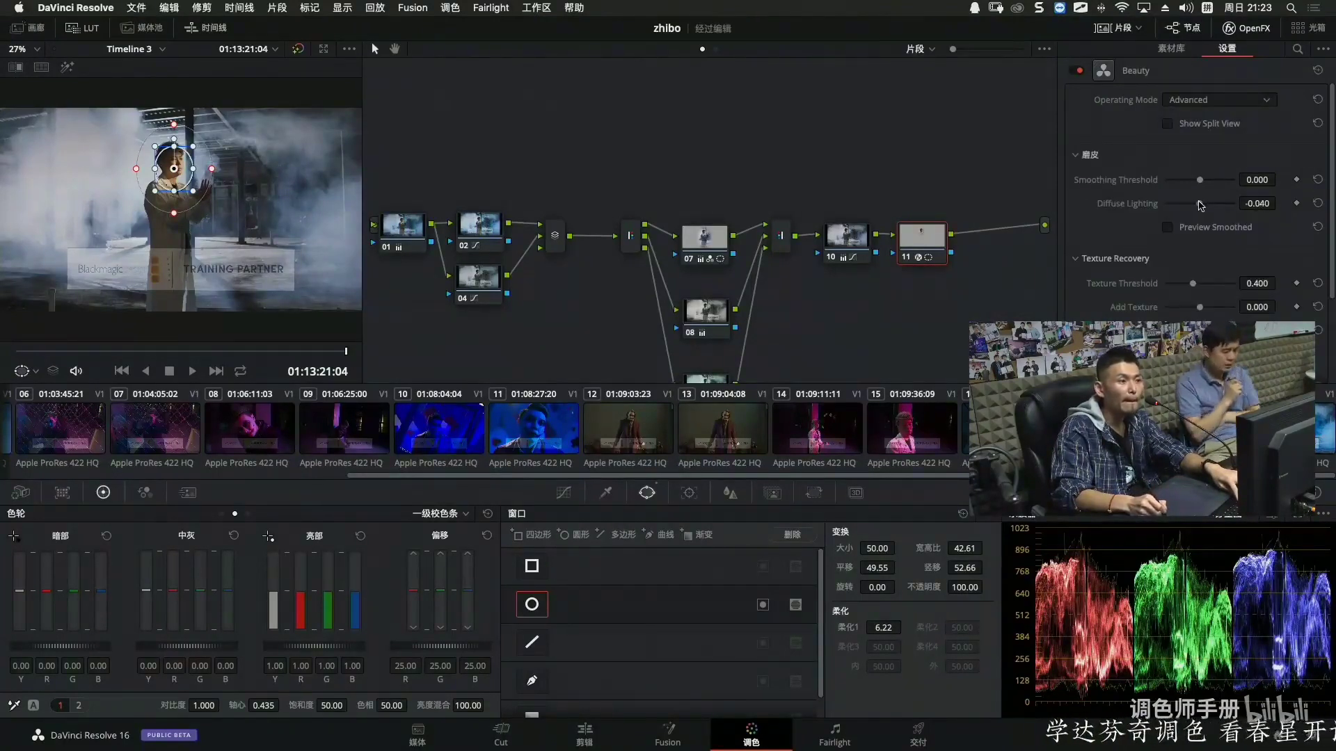
pyautogui.press('super+f')
pyautogui.press('super+f')
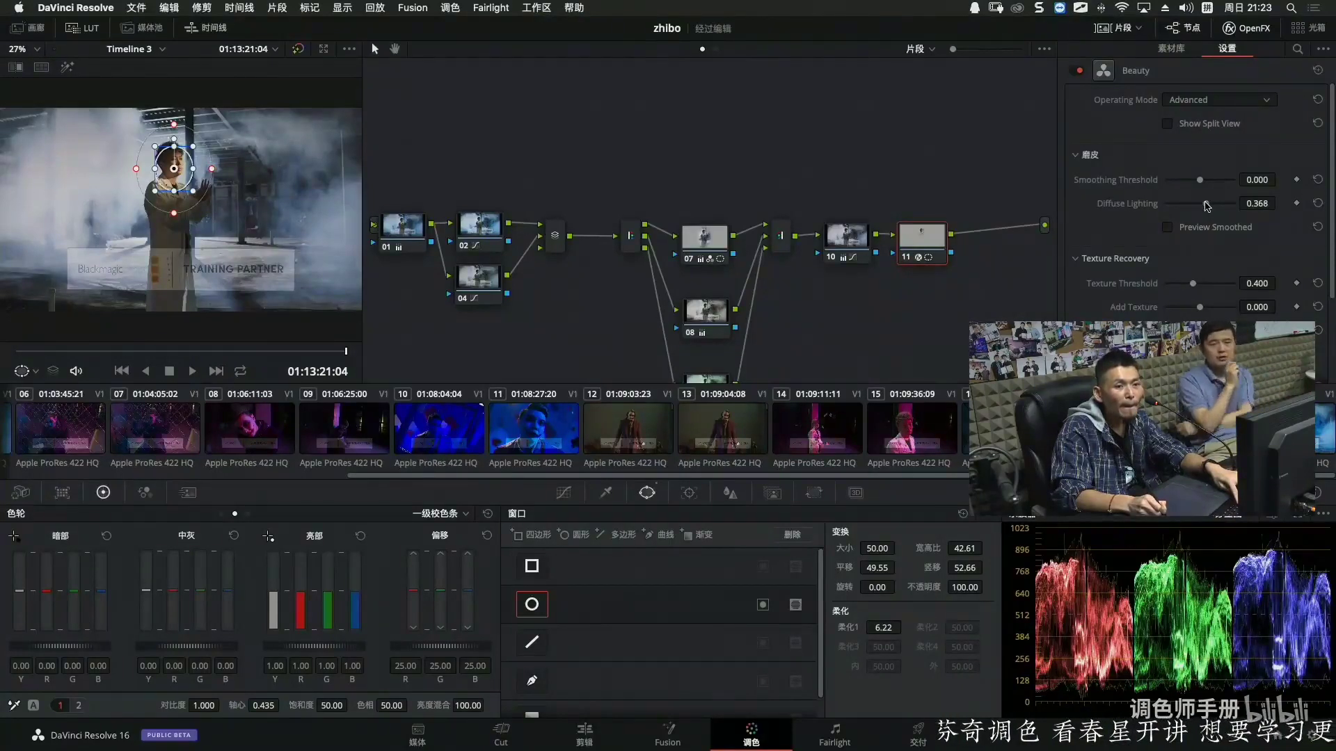
pyautogui.press('super+f')
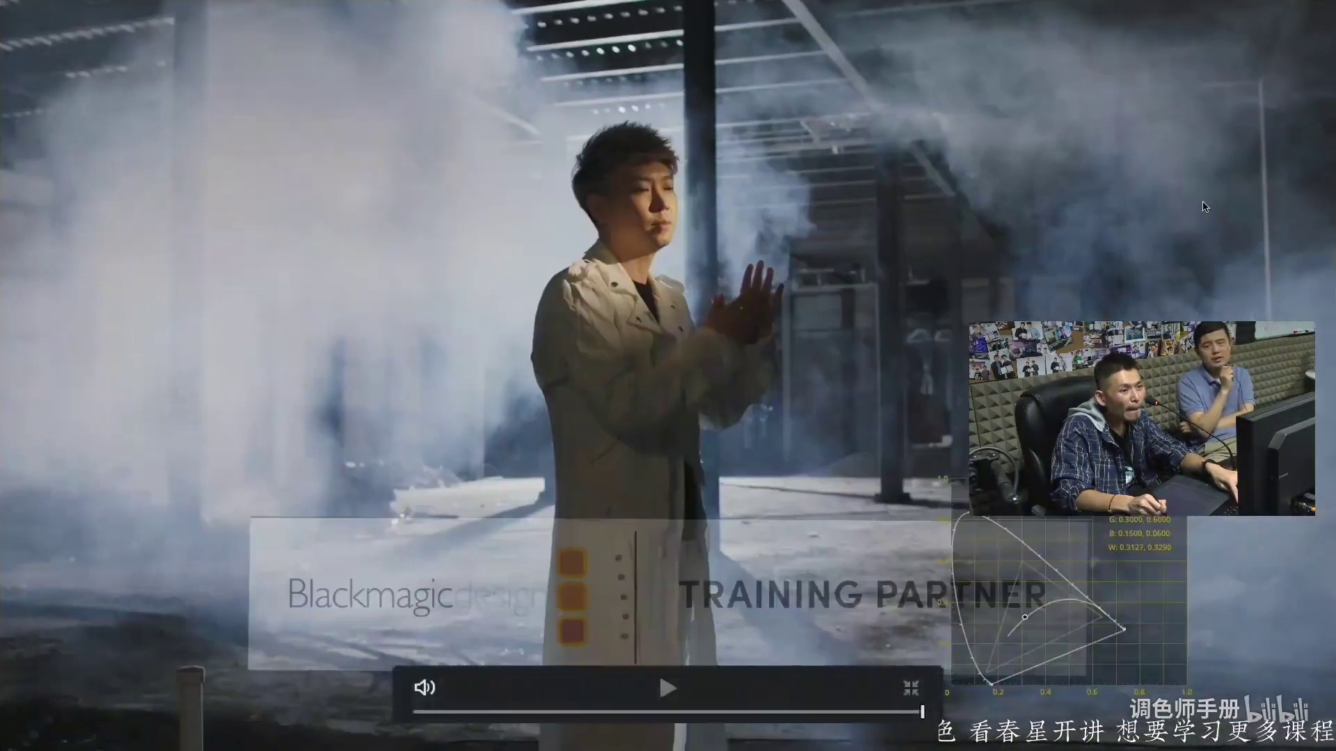
pyautogui.press('super+f')
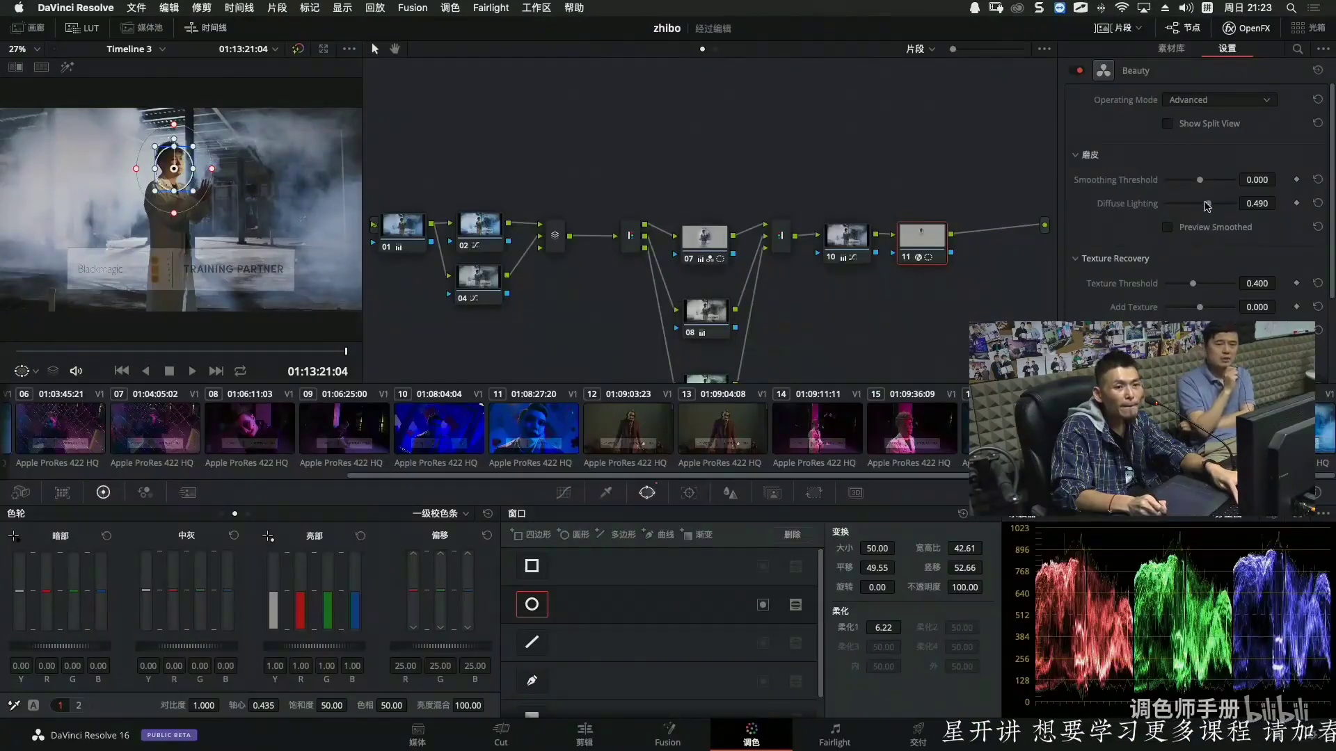
pyautogui.press('super+f')
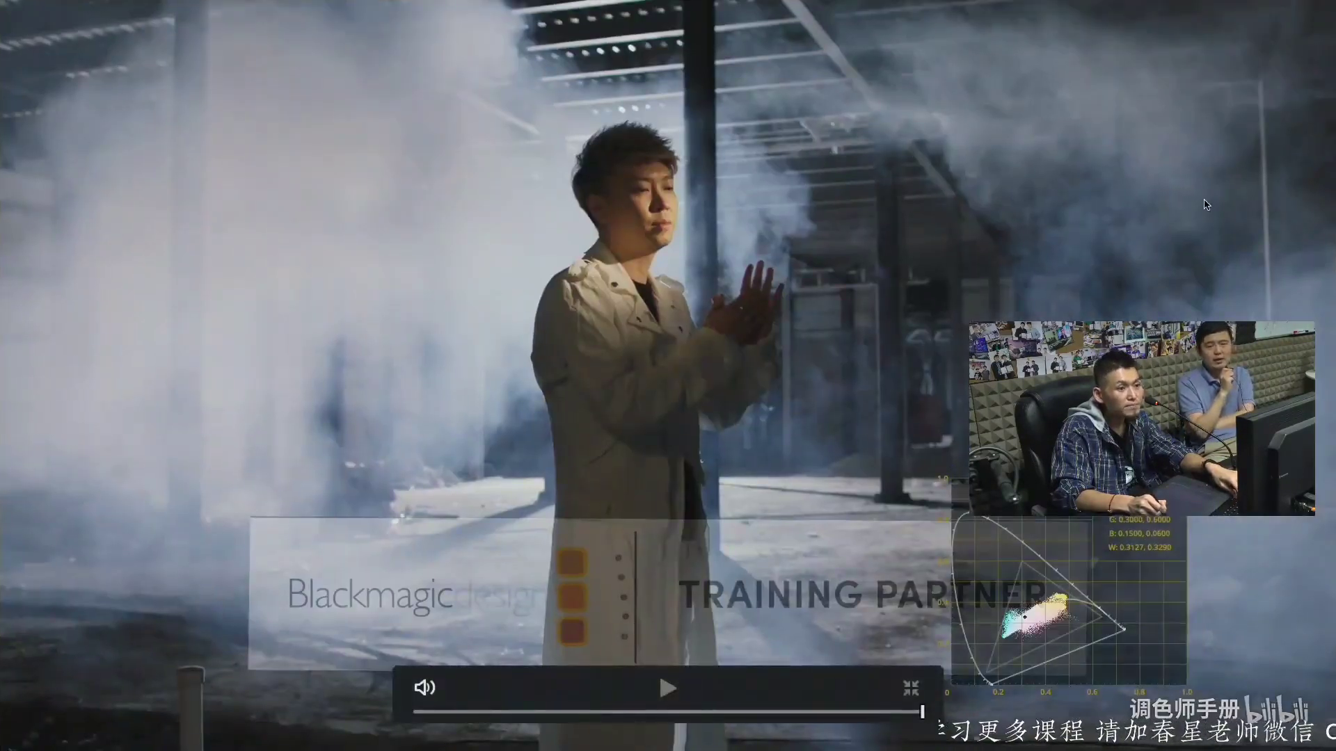
pyautogui.press('super+f')
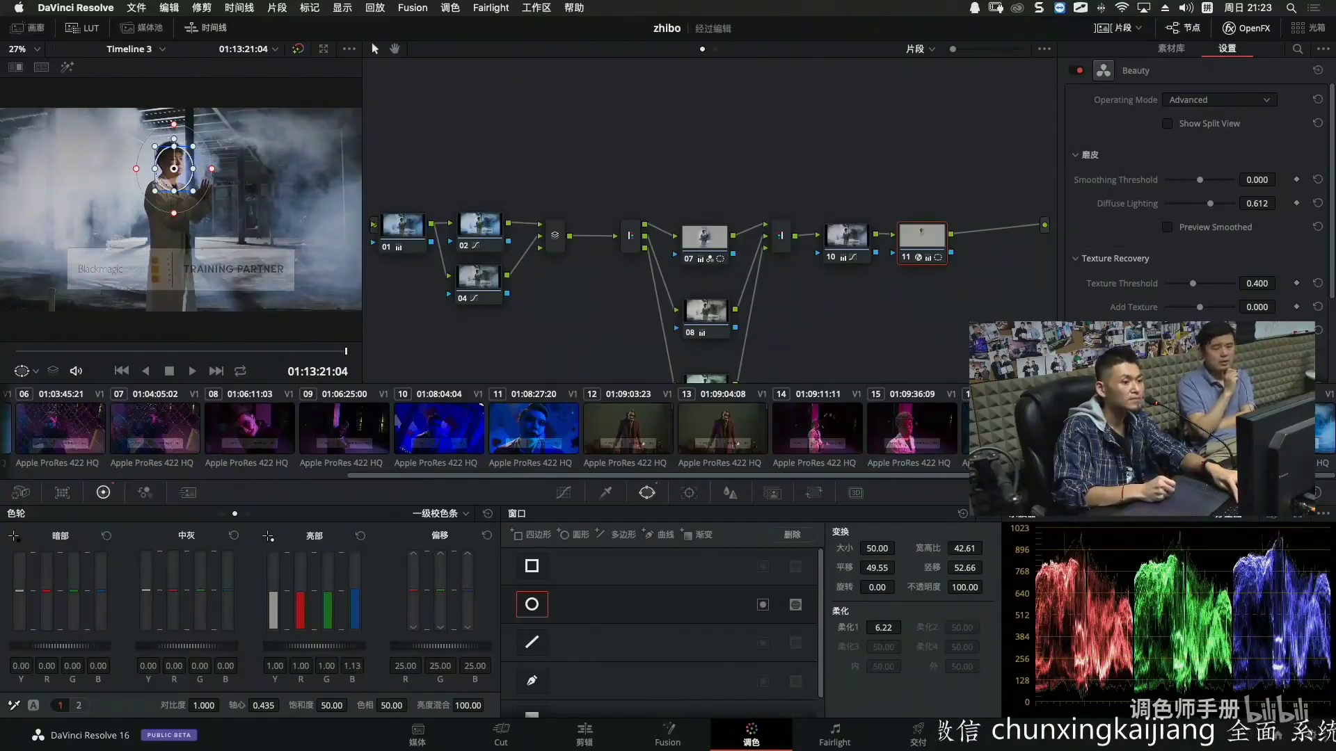
# Make a slight highlight adjustment, review full screen, then select node 04.
pyautogui.moveTo(360, 574); pyautogui.dragTo(357, 578)
pyautogui.press('super+f')
pyautogui.press('super+f')
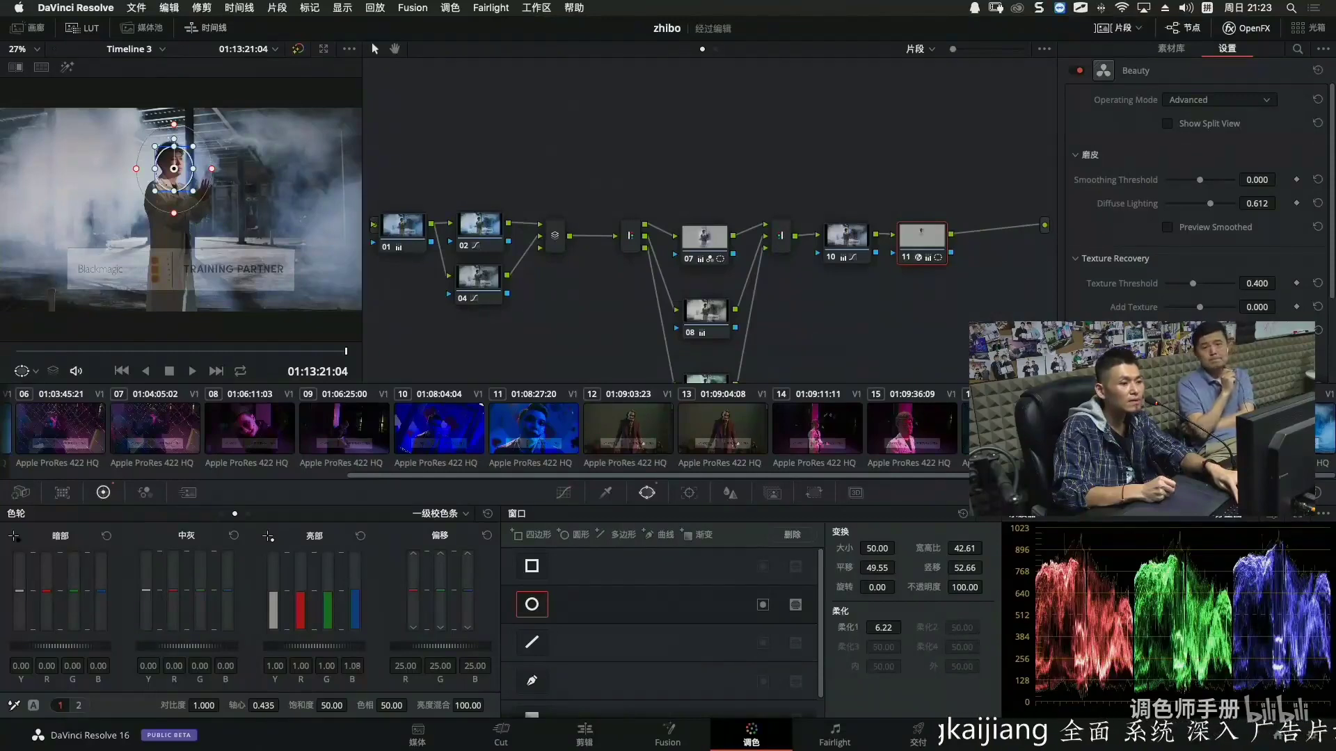
pyautogui.press('super+f')
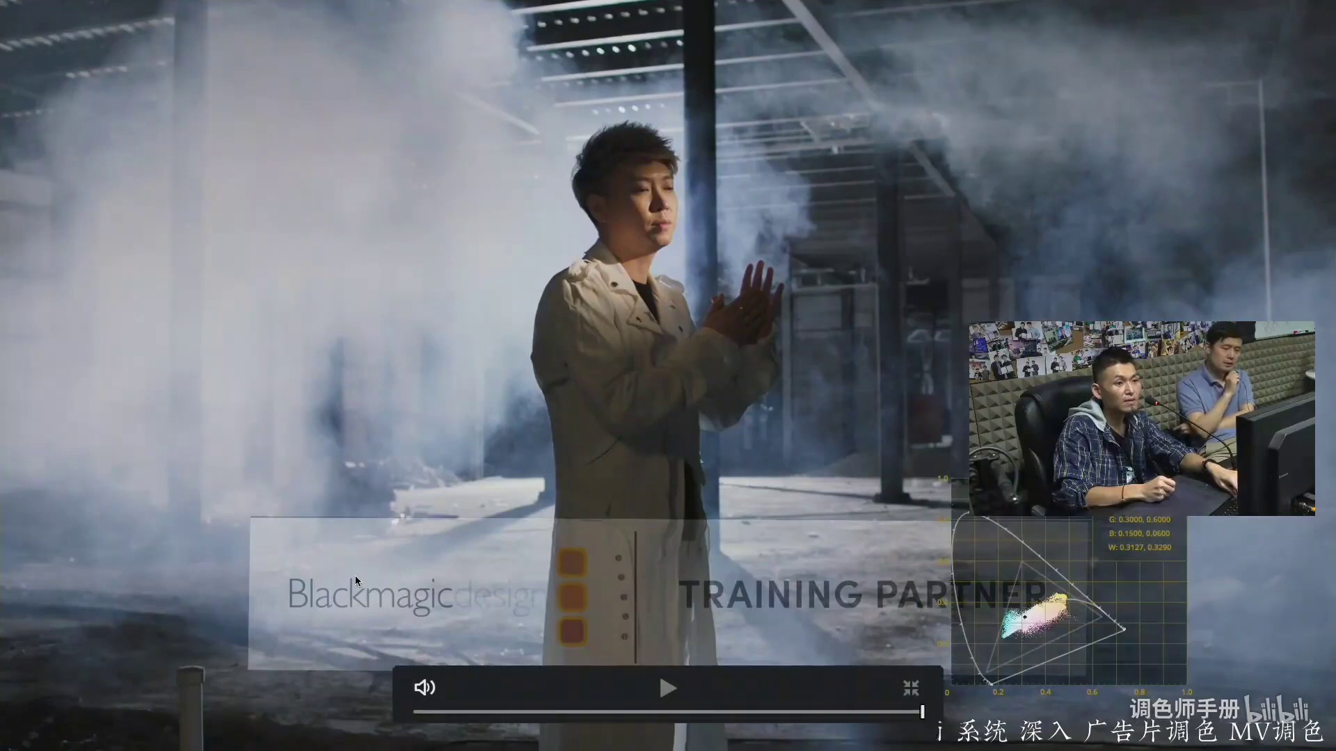
pyautogui.press('super+f')
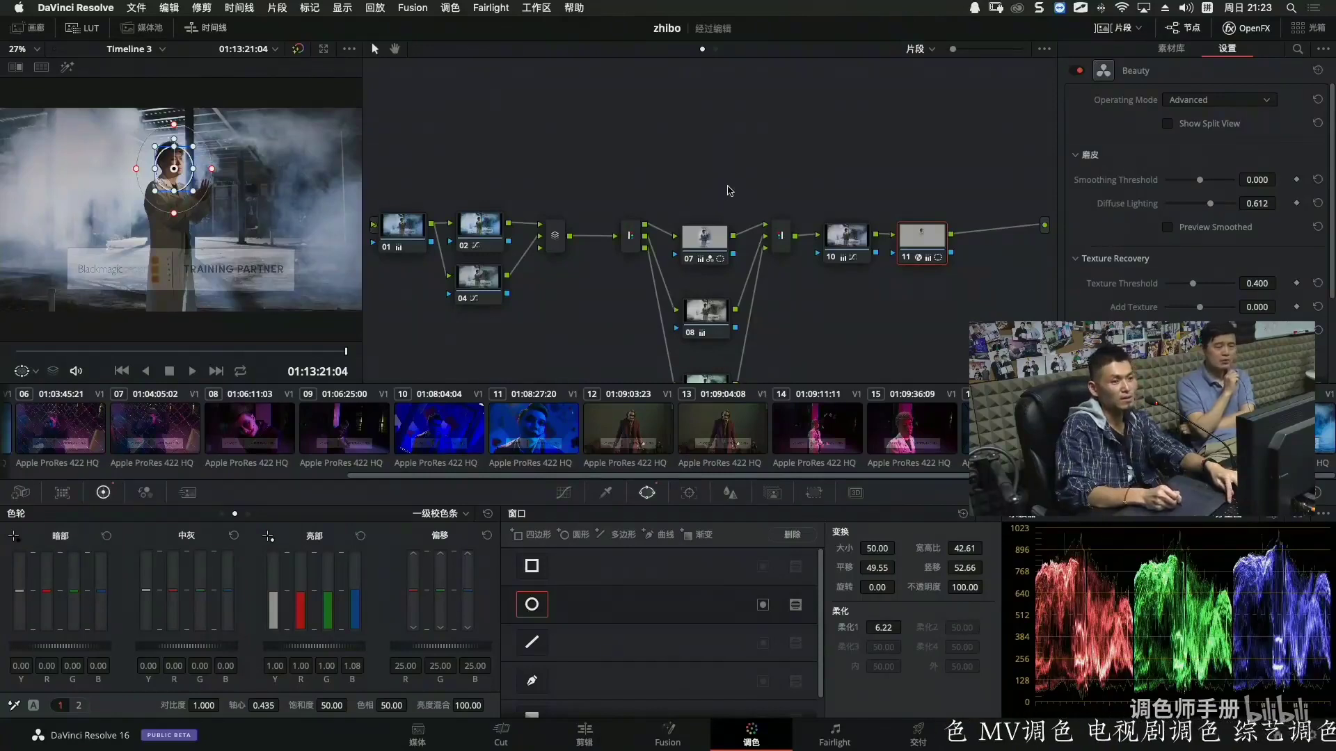
pyautogui.scroll(-2, 724, 125)
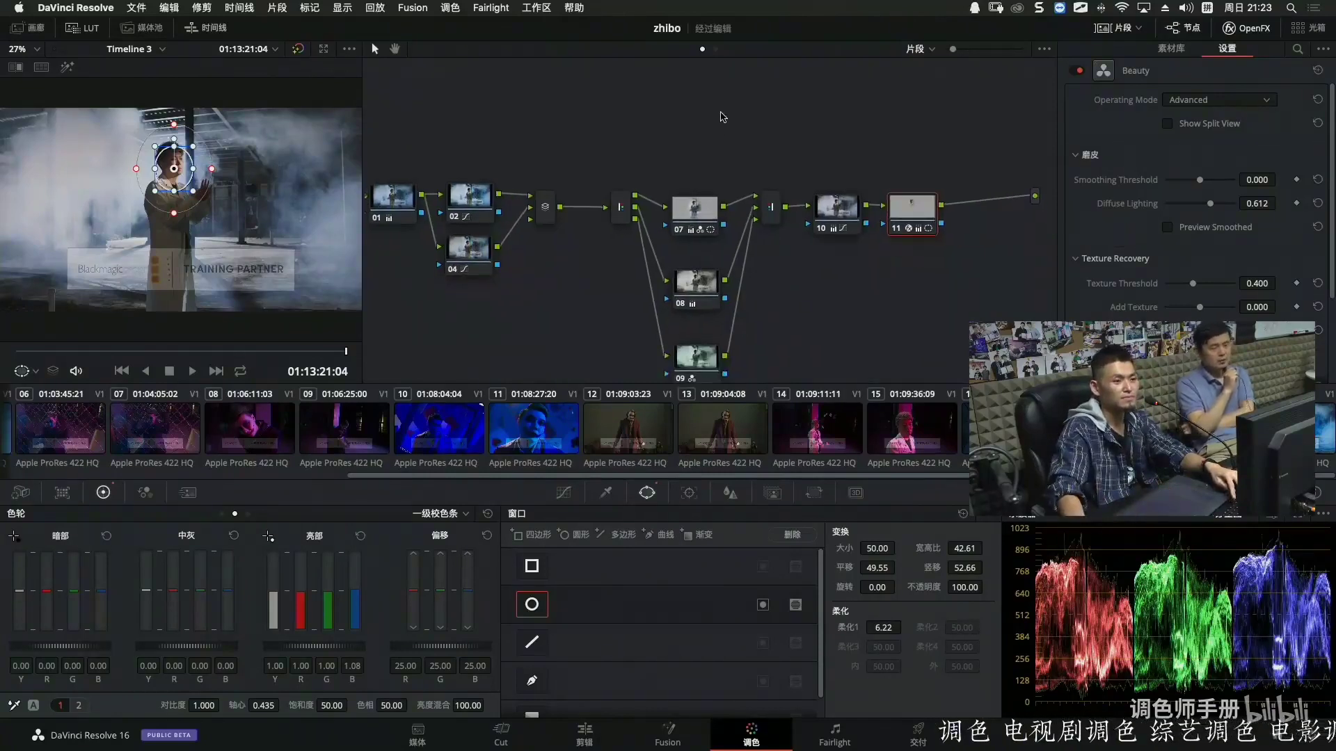
pyautogui.scroll(-4, 838, 313)
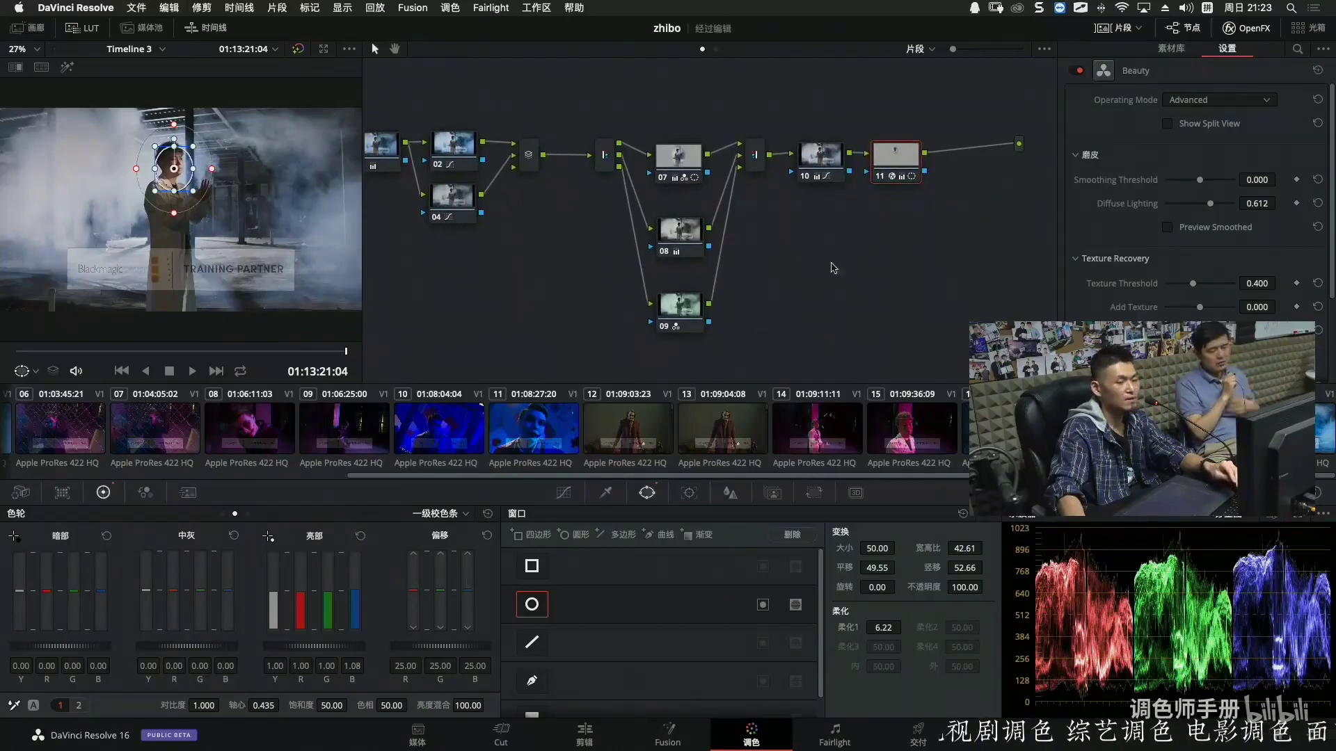
pyautogui.hscroll(-3, 906, 271)
pyautogui.click(527, 196)
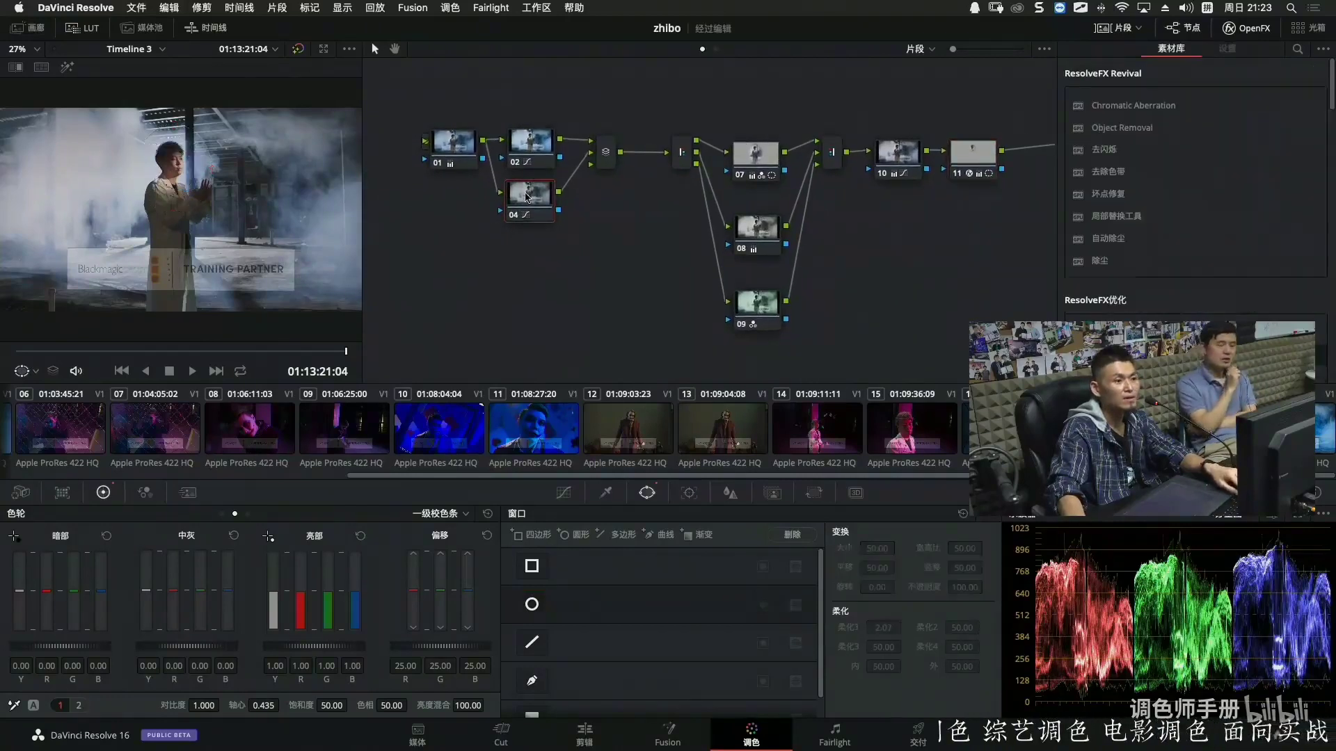
# Add parallel node 12 with a circle window on the upper-left smoke, gain 1.13, lift -0.09.
pyautogui.hotkey('alt', 'p')
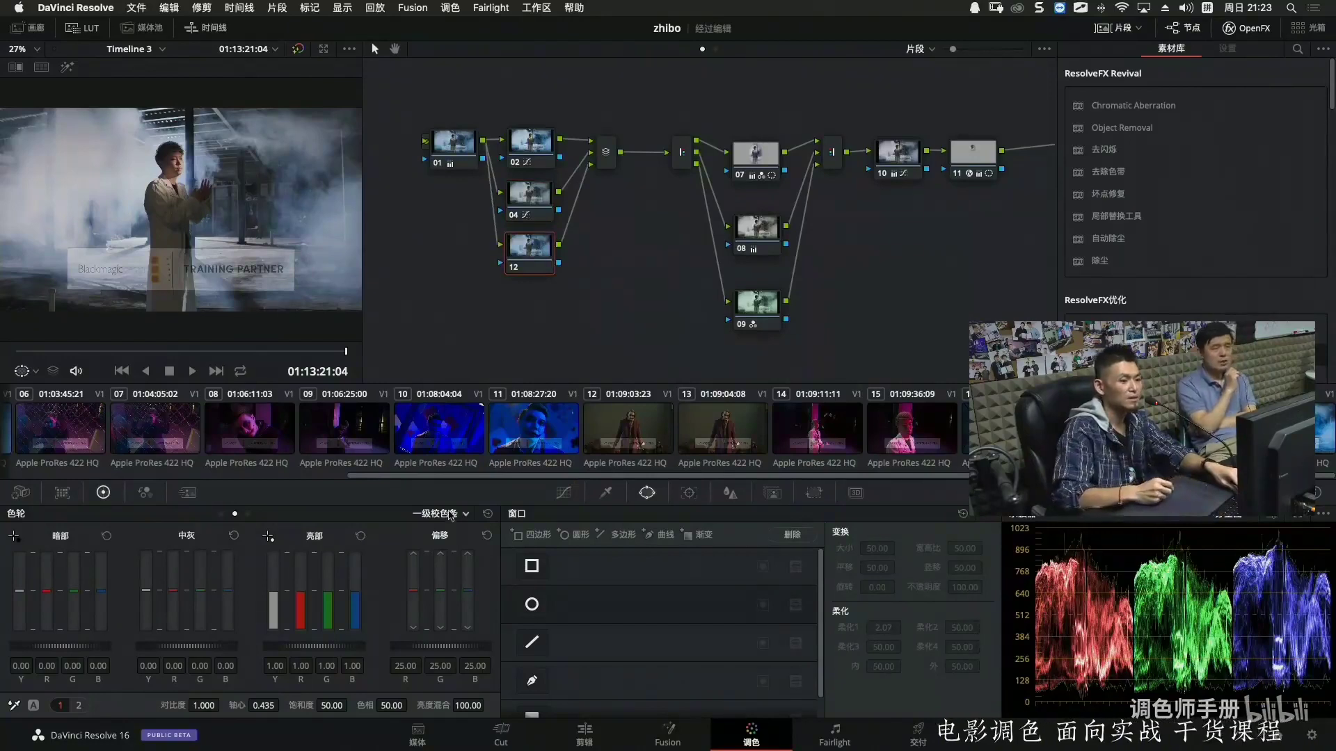
pyautogui.click(533, 605)
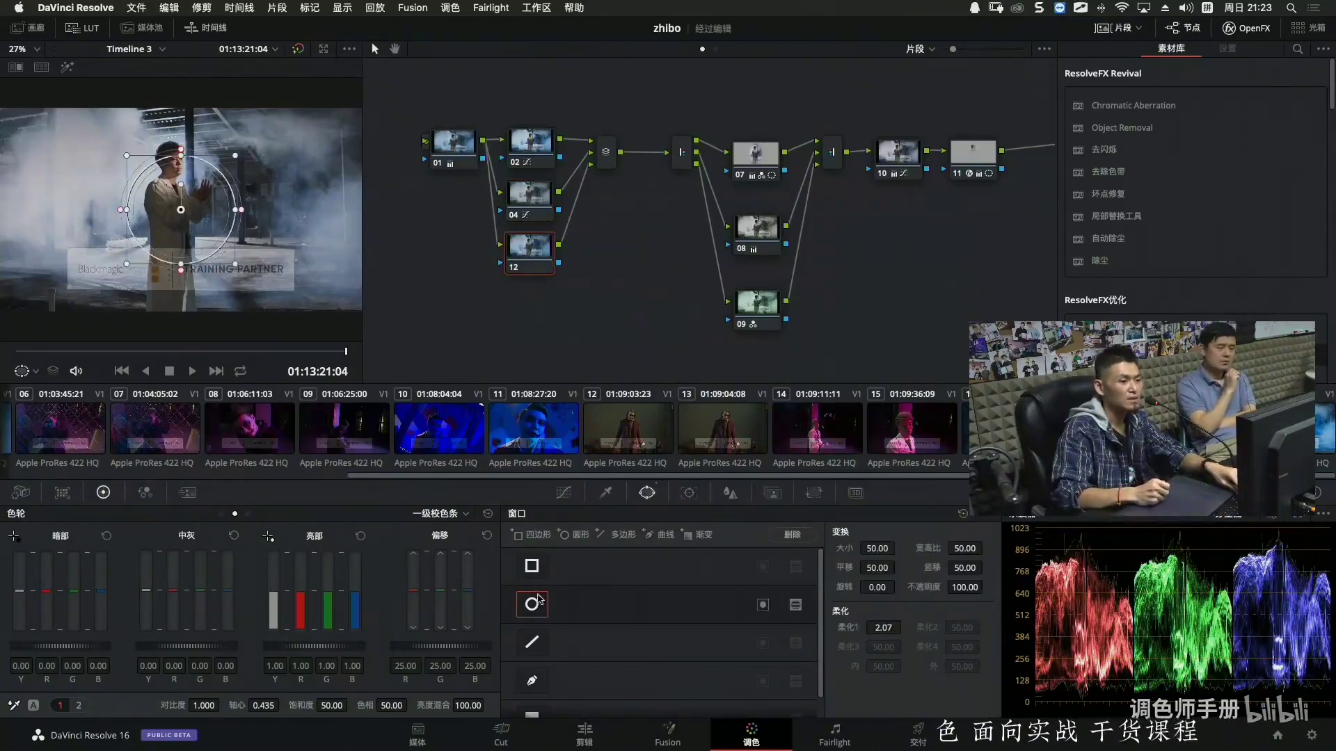
pyautogui.moveTo(223, 242); pyautogui.dragTo(85, 178)
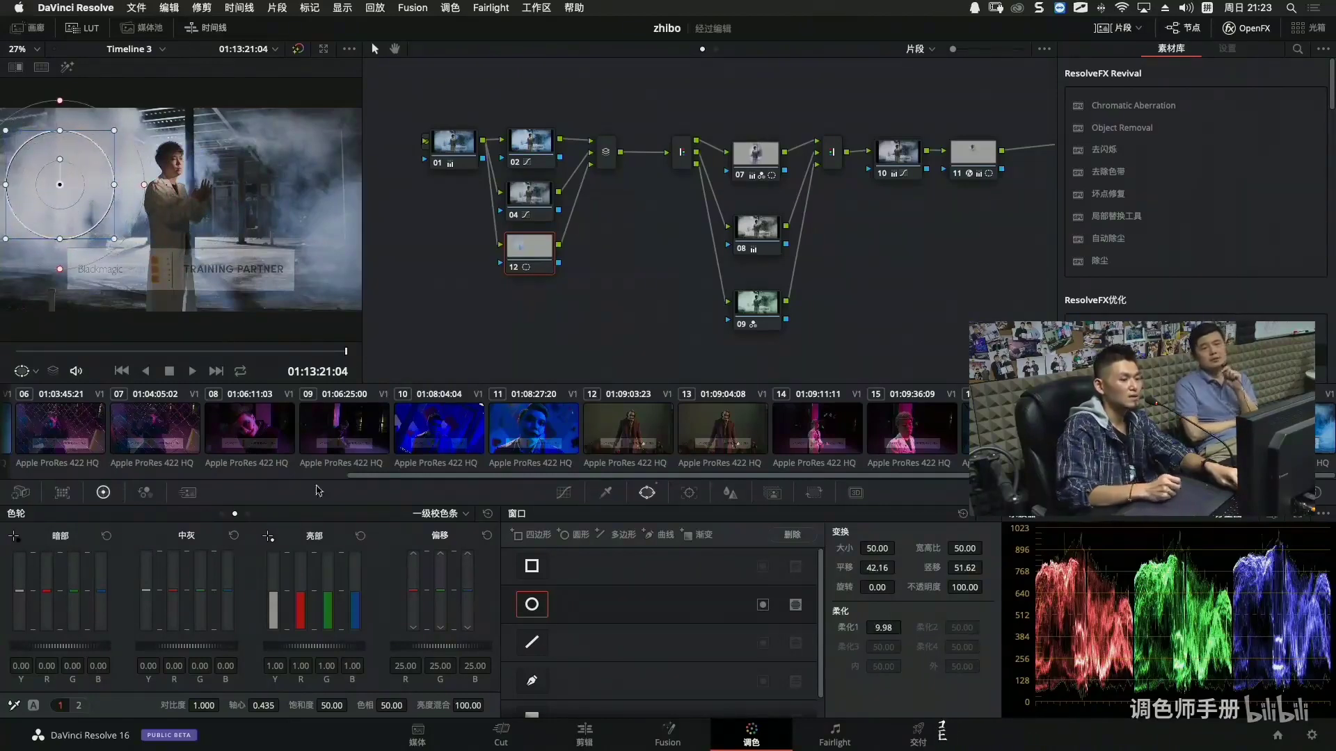
pyautogui.moveTo(300, 653); pyautogui.dragTo(323, 653)
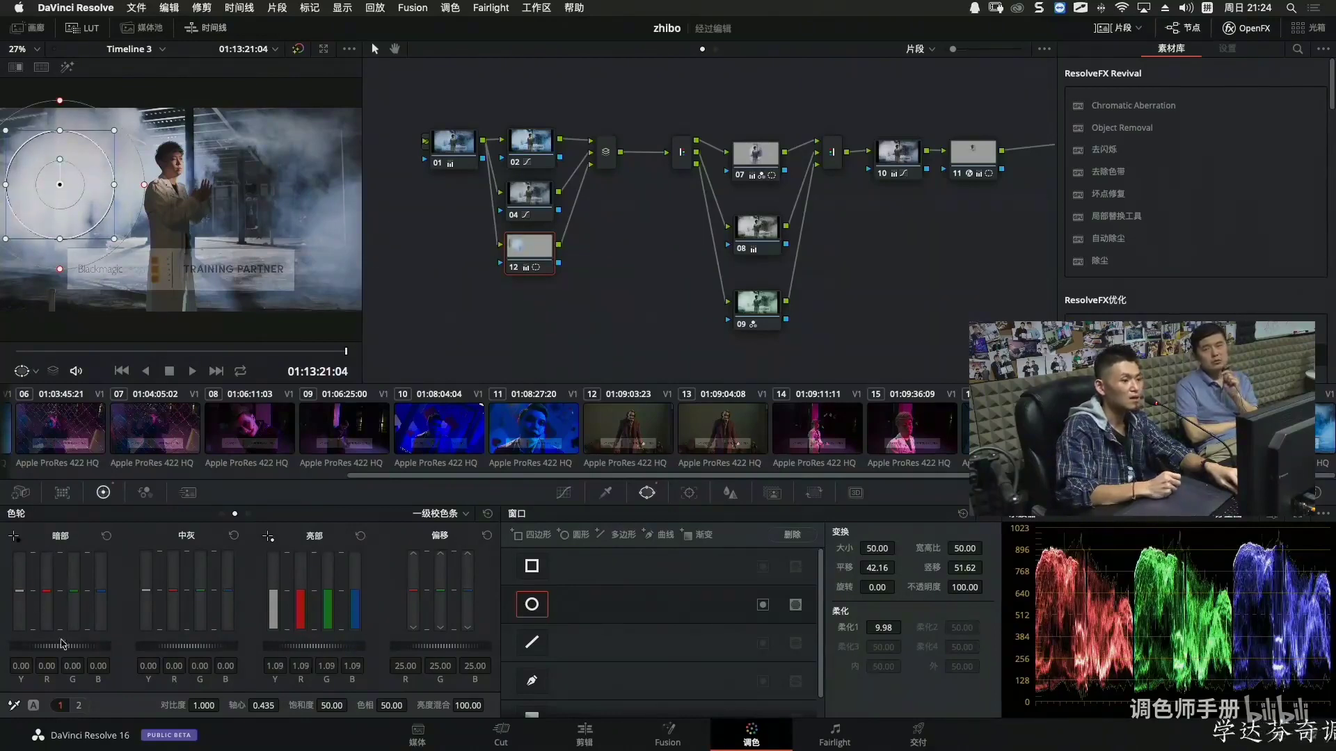
pyautogui.moveTo(19, 646); pyautogui.dragTo(3, 643)
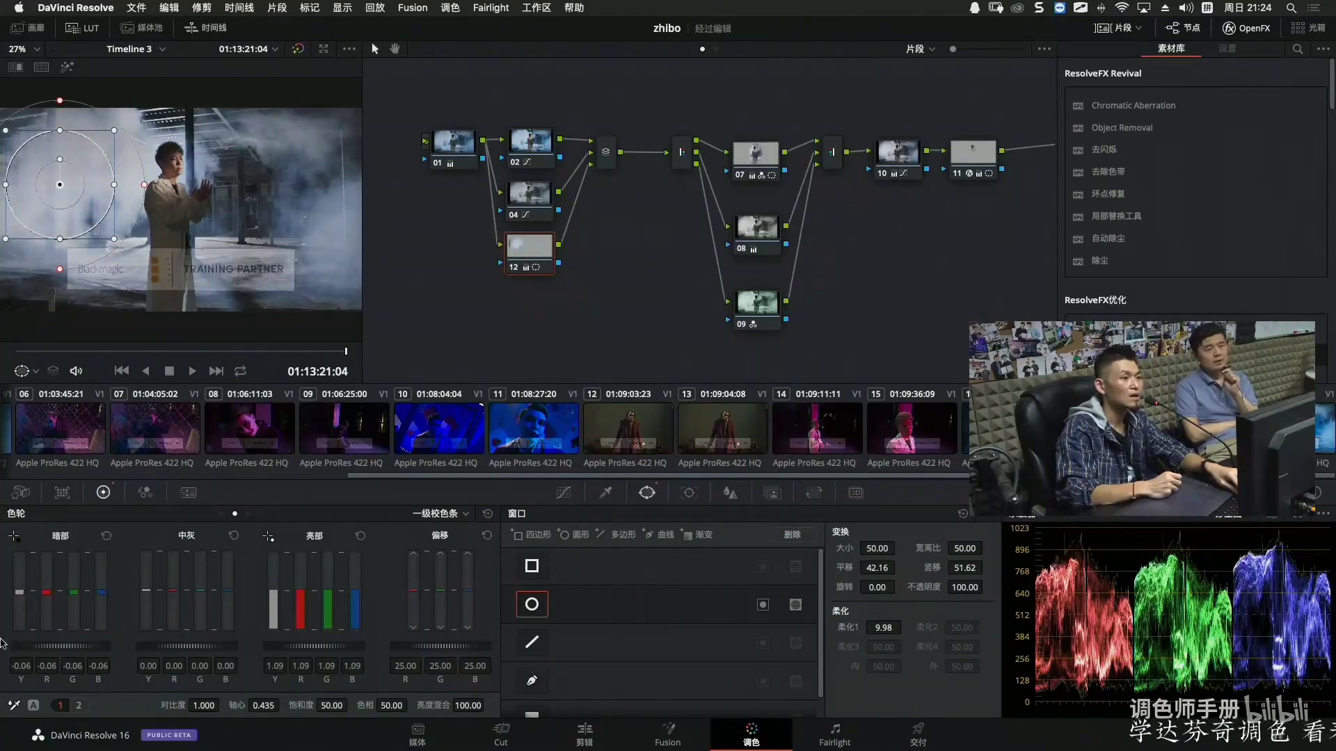
pyautogui.moveTo(88, 646); pyautogui.dragTo(75, 646)
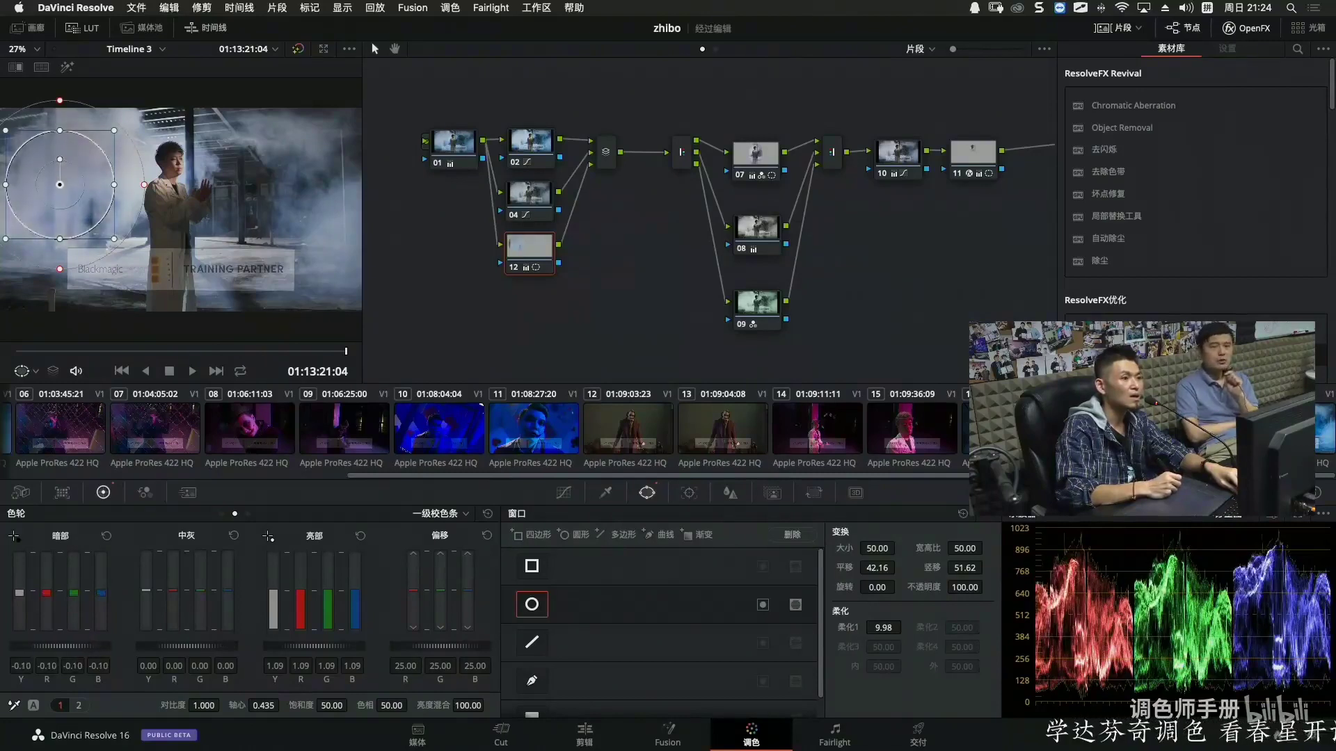
pyautogui.moveTo(301, 649); pyautogui.dragTo(311, 650)
pyautogui.press('super+f')
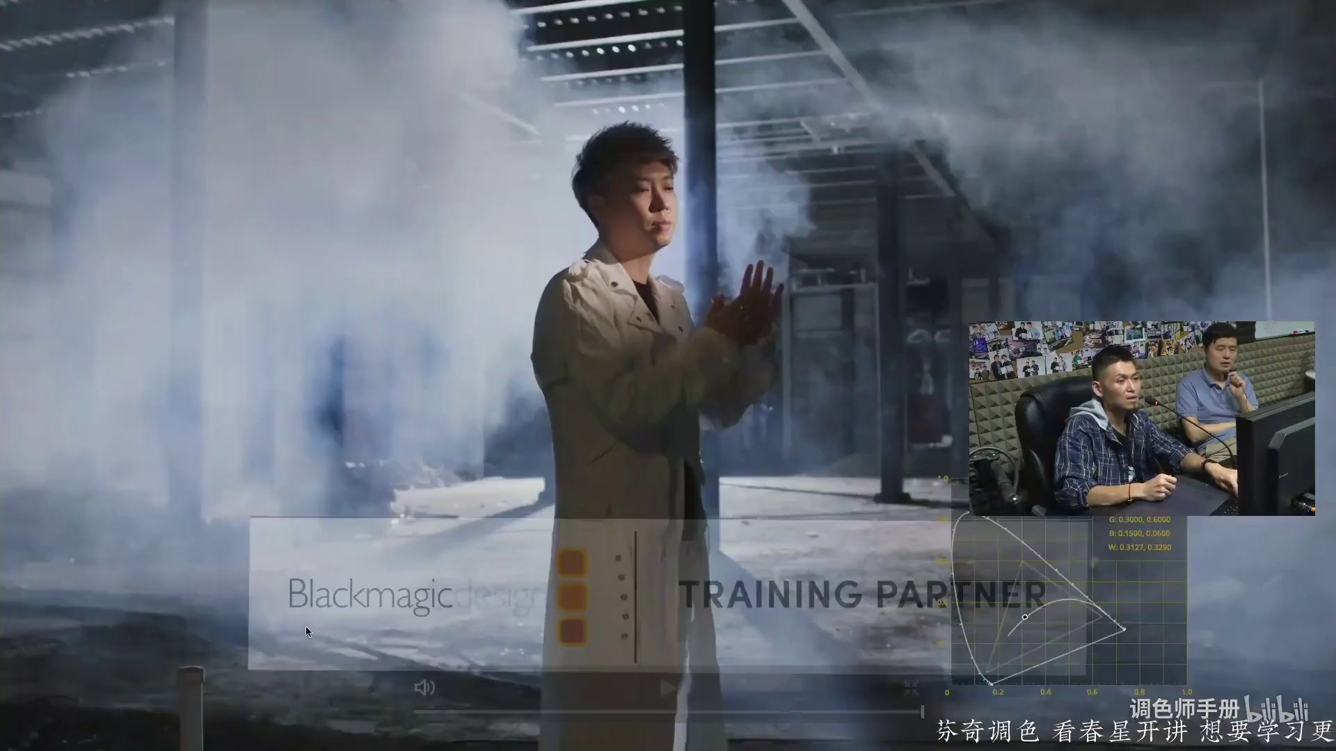
pyautogui.press('super+f')
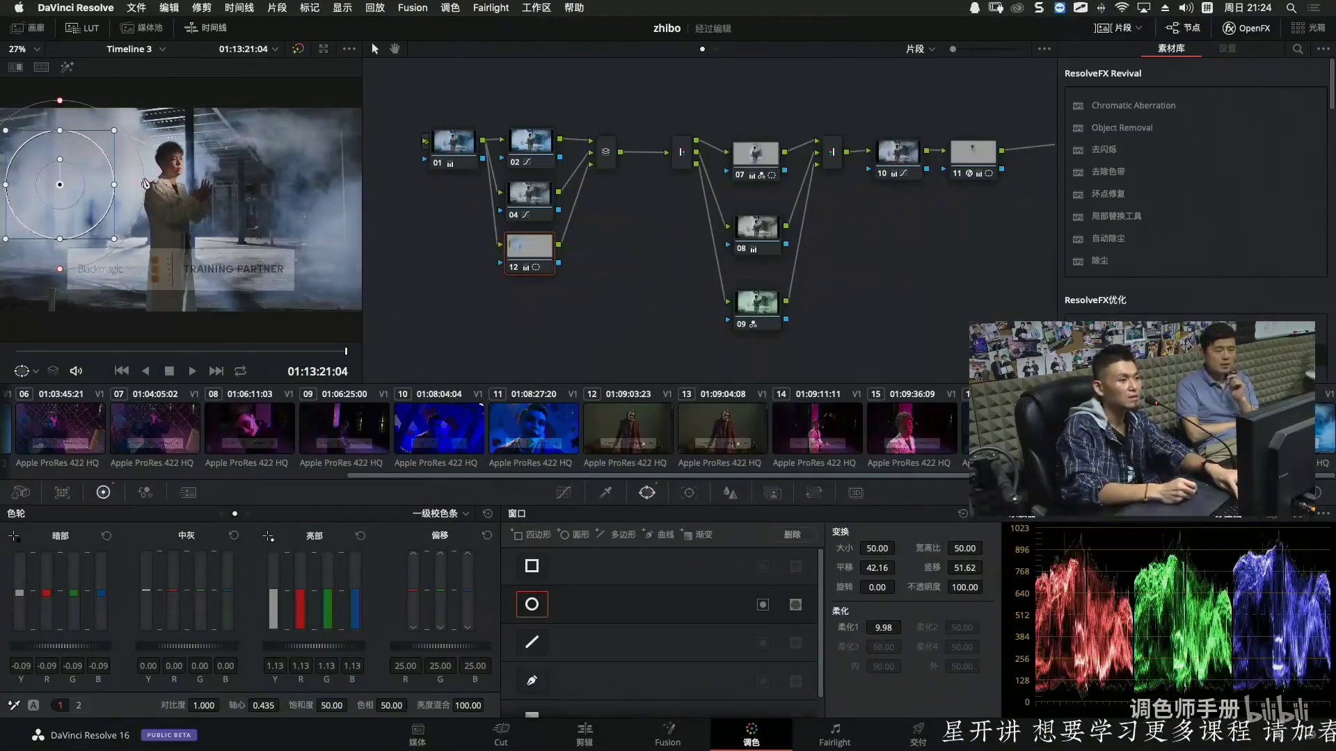
# Soften, widen and heighten node 12's circle window, comparing the frame with the node off and on.
pyautogui.moveTo(147, 185)
pyautogui.mouseDown()
pyautogui.moveTo(160, 190)
pyautogui.moveTo(125, 188)
pyautogui.mouseUp()
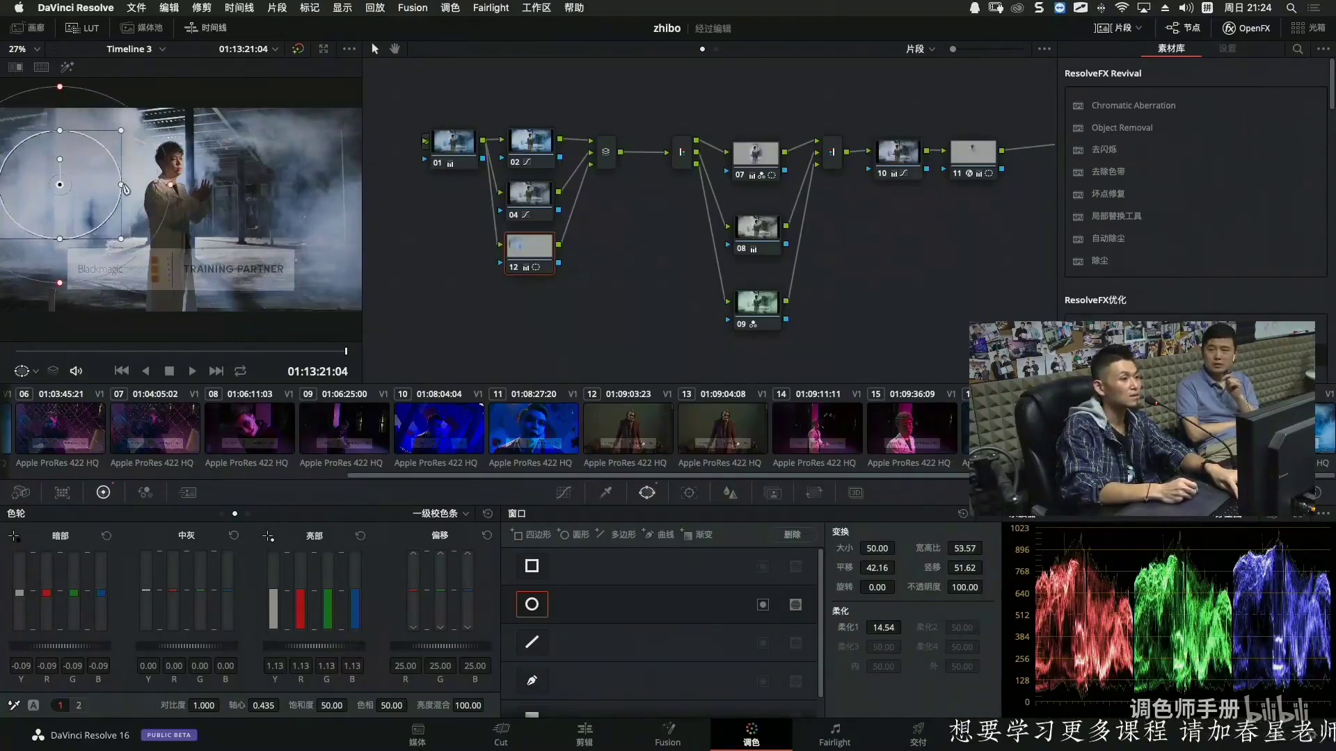
pyautogui.moveTo(60, 238); pyautogui.dragTo(56, 256)
pyautogui.press('super+d')
pyautogui.press('super+d')
pyautogui.press('super+d')
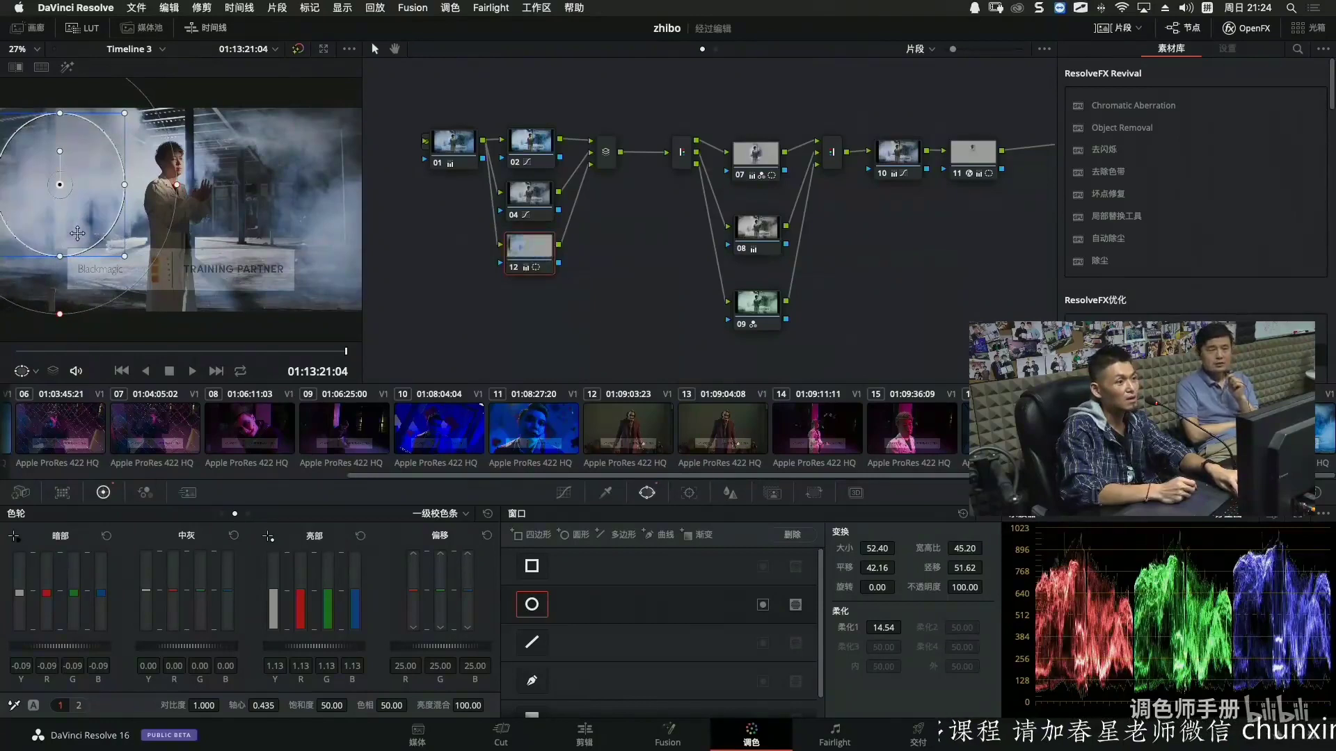
pyautogui.press('super+f')
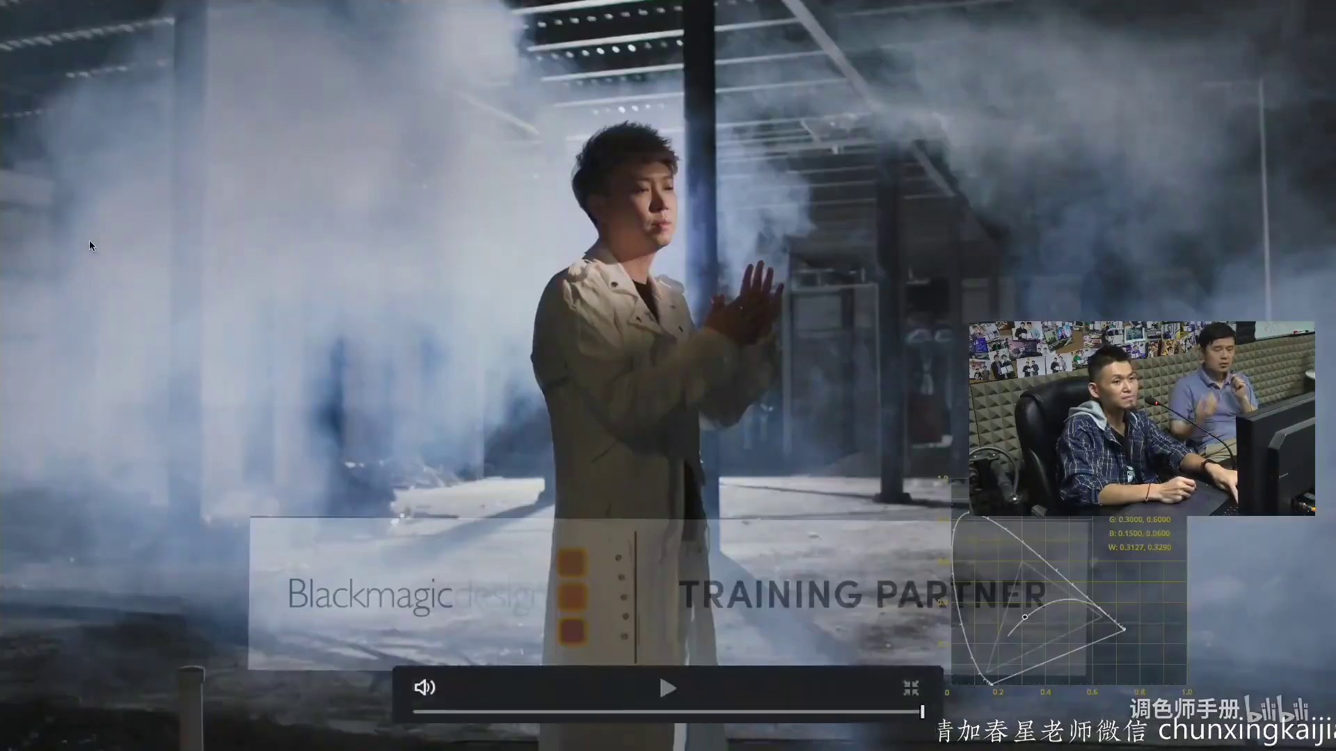
pyautogui.press('super+f')
# Lower saturation inside the circle to 46, nudge the window, and play back to check.
pyautogui.moveTo(328, 704); pyautogui.dragTo(313, 689)
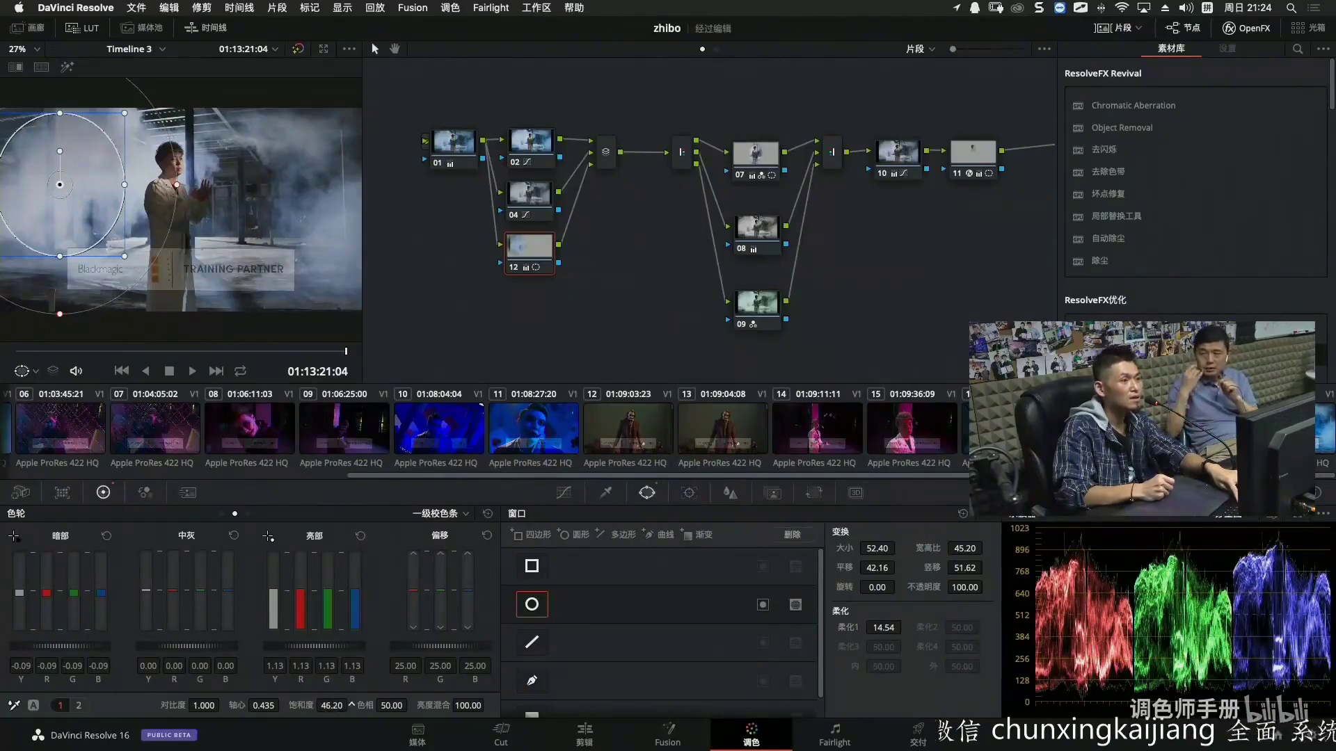
pyautogui.press('super+f')
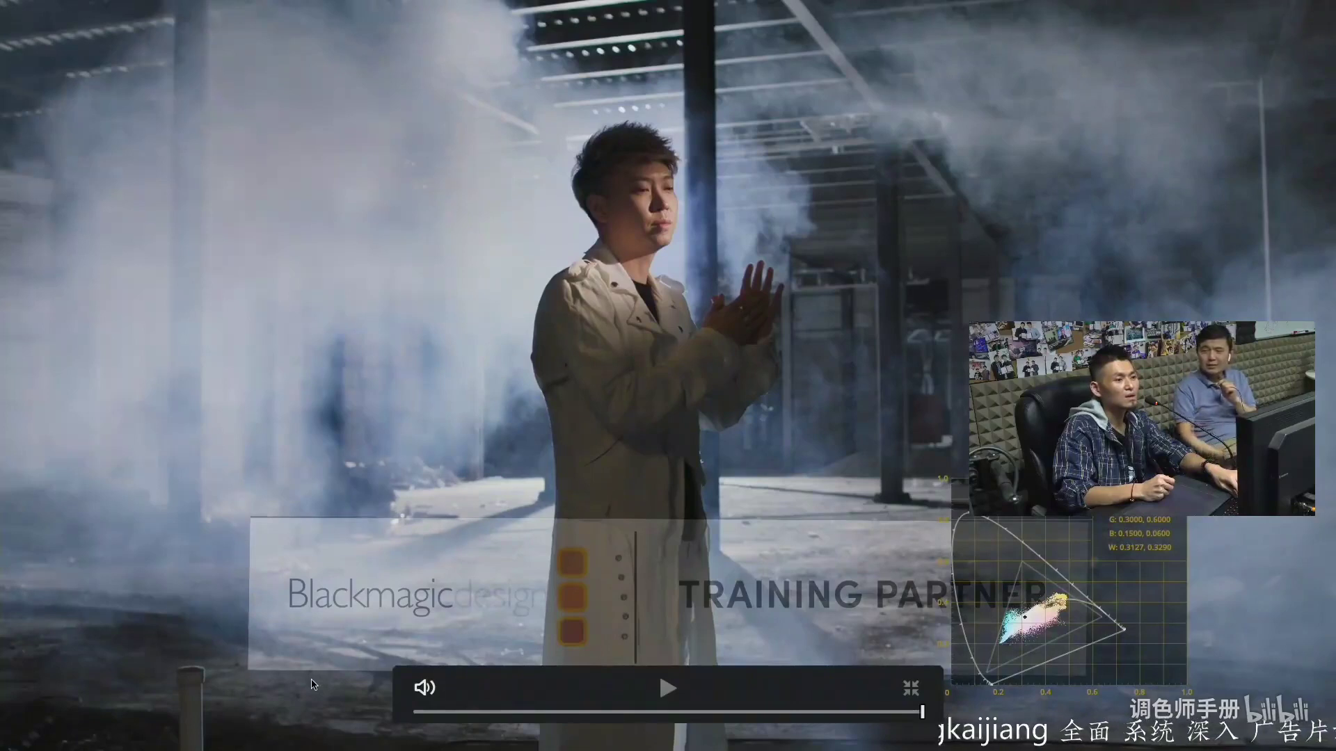
pyautogui.press('super+f')
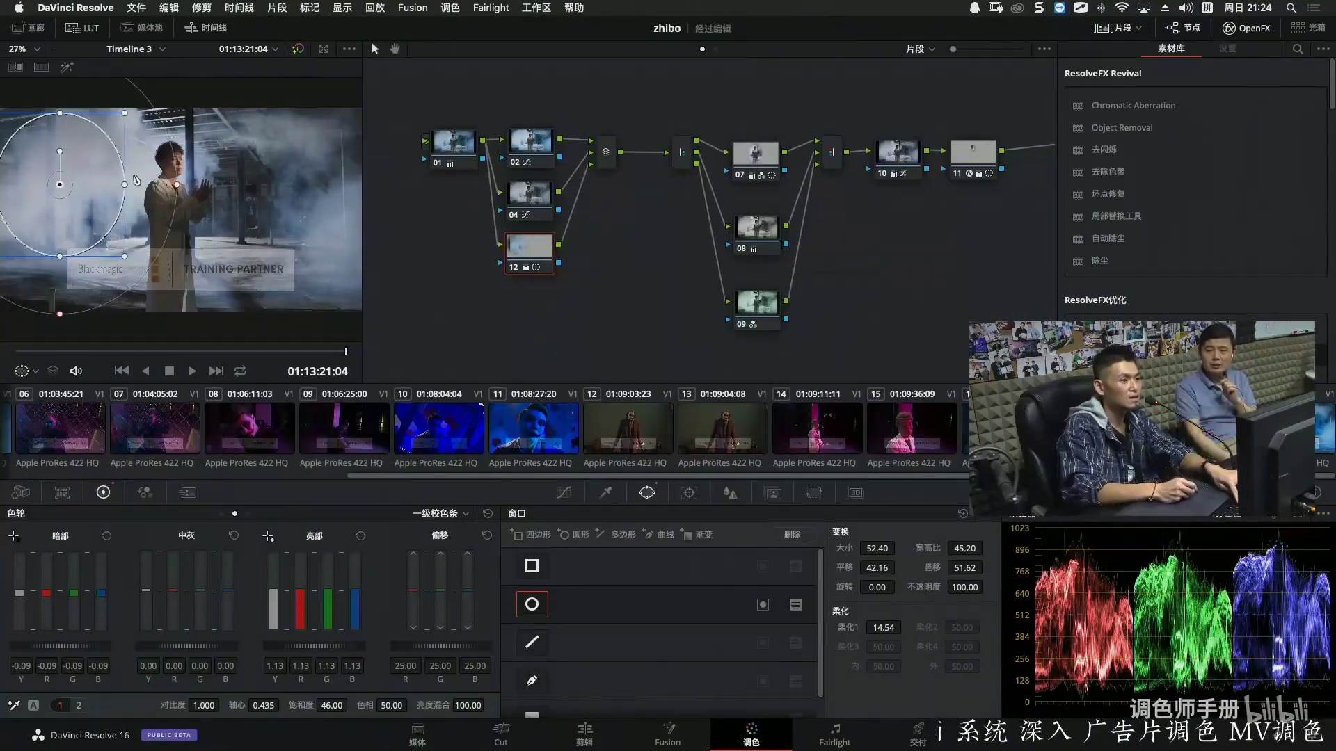
pyautogui.moveTo(123, 185); pyautogui.dragTo(126, 179)
pyautogui.press('space')
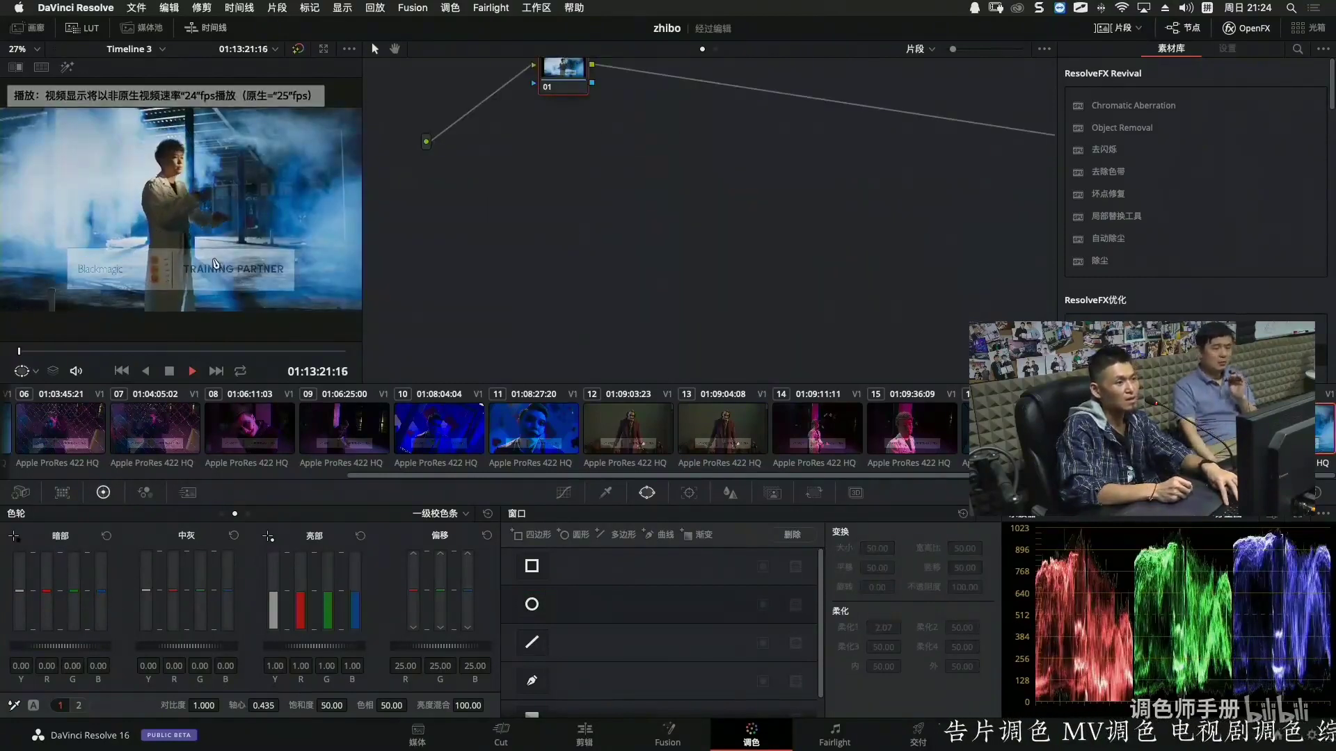
pyautogui.press('space')
pyautogui.press('Up')
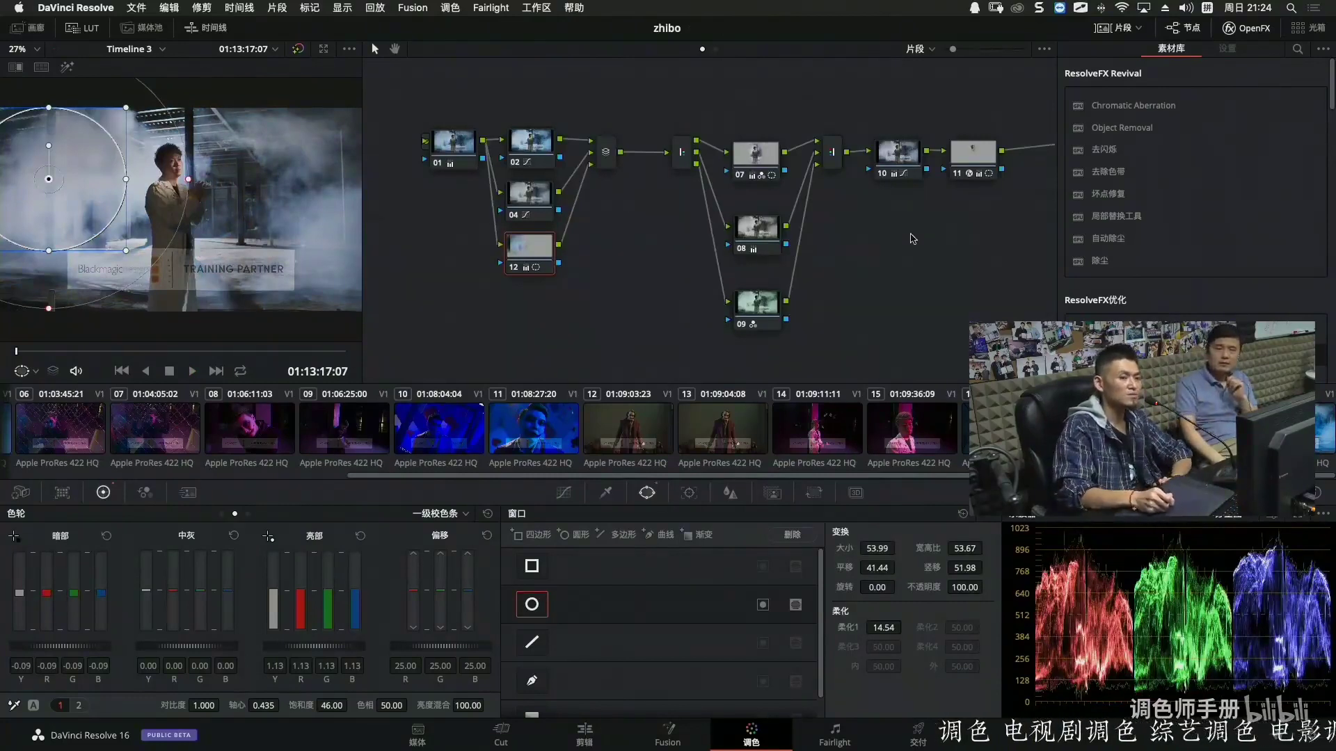
pyautogui.hscroll(2, 765, 188)
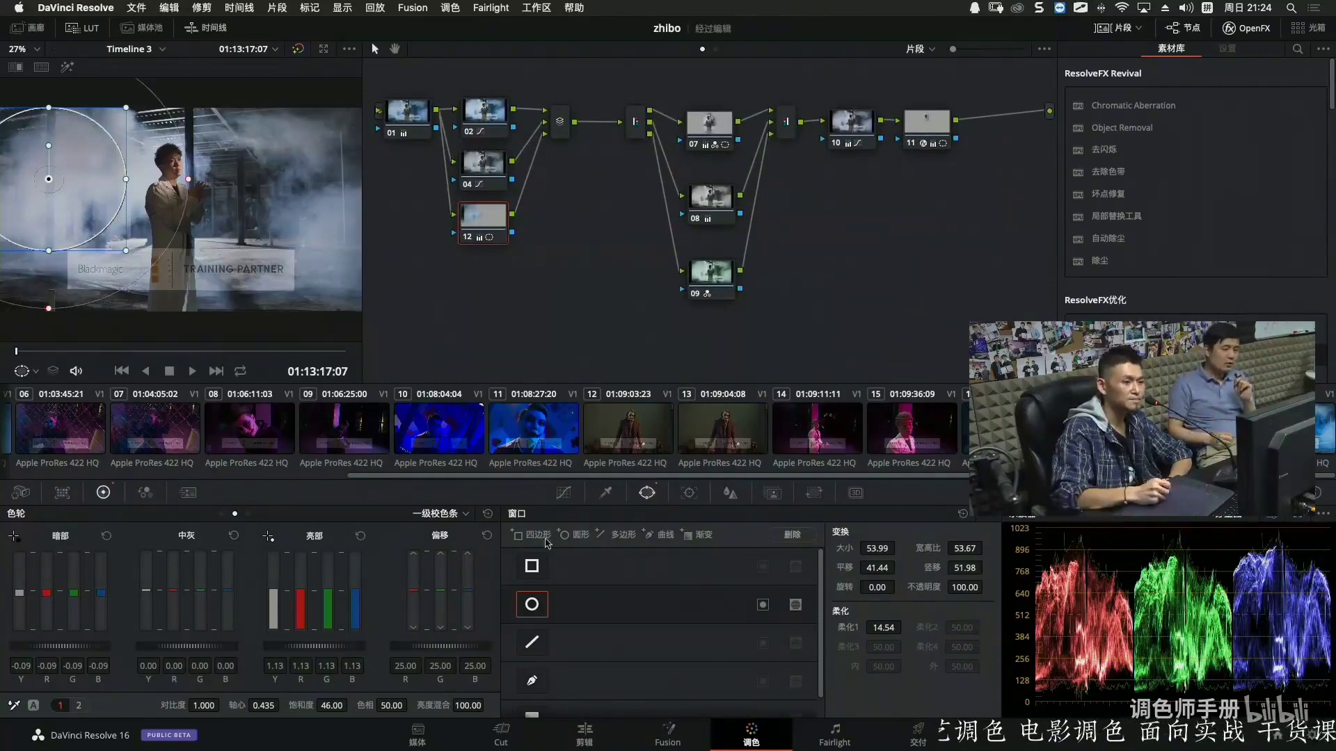
# Give node 12 a gentle custom luminance curve: lower shadows, lift highlights, slightly lower midtones.
pyautogui.click(563, 492)
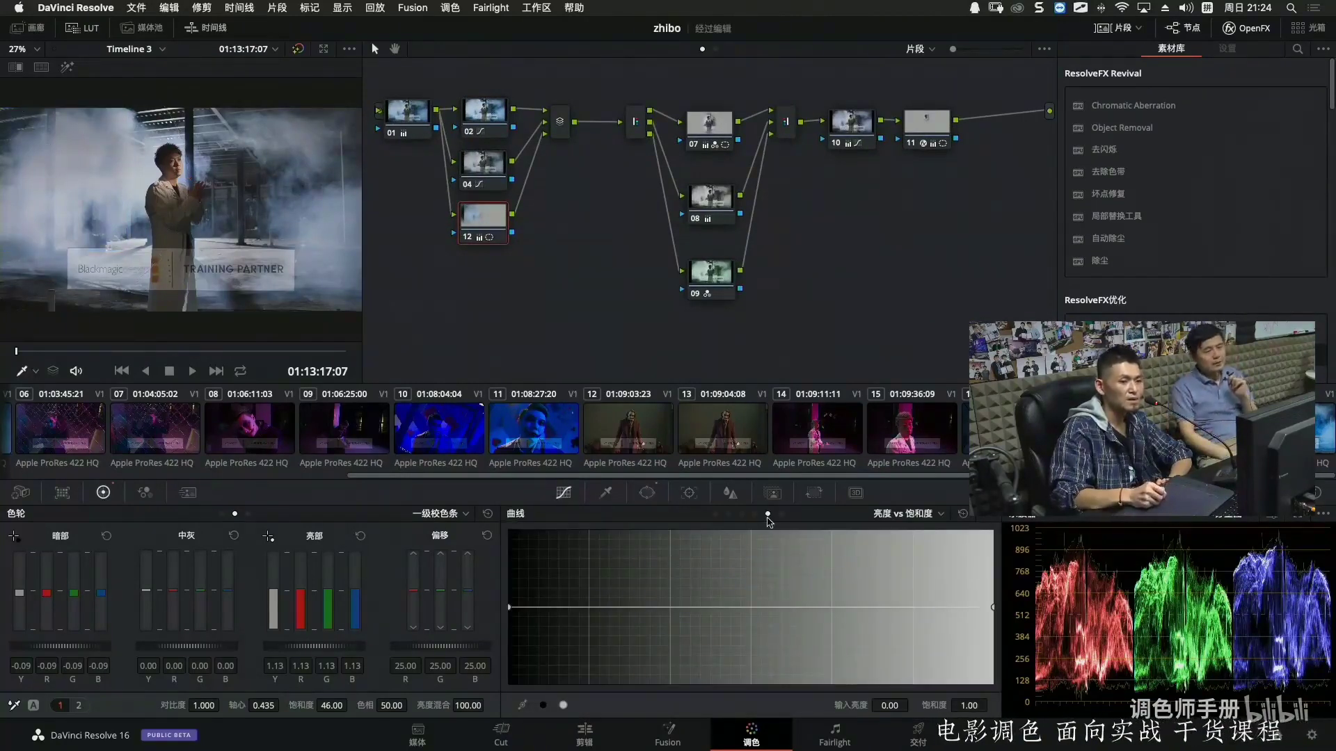
pyautogui.click(716, 514)
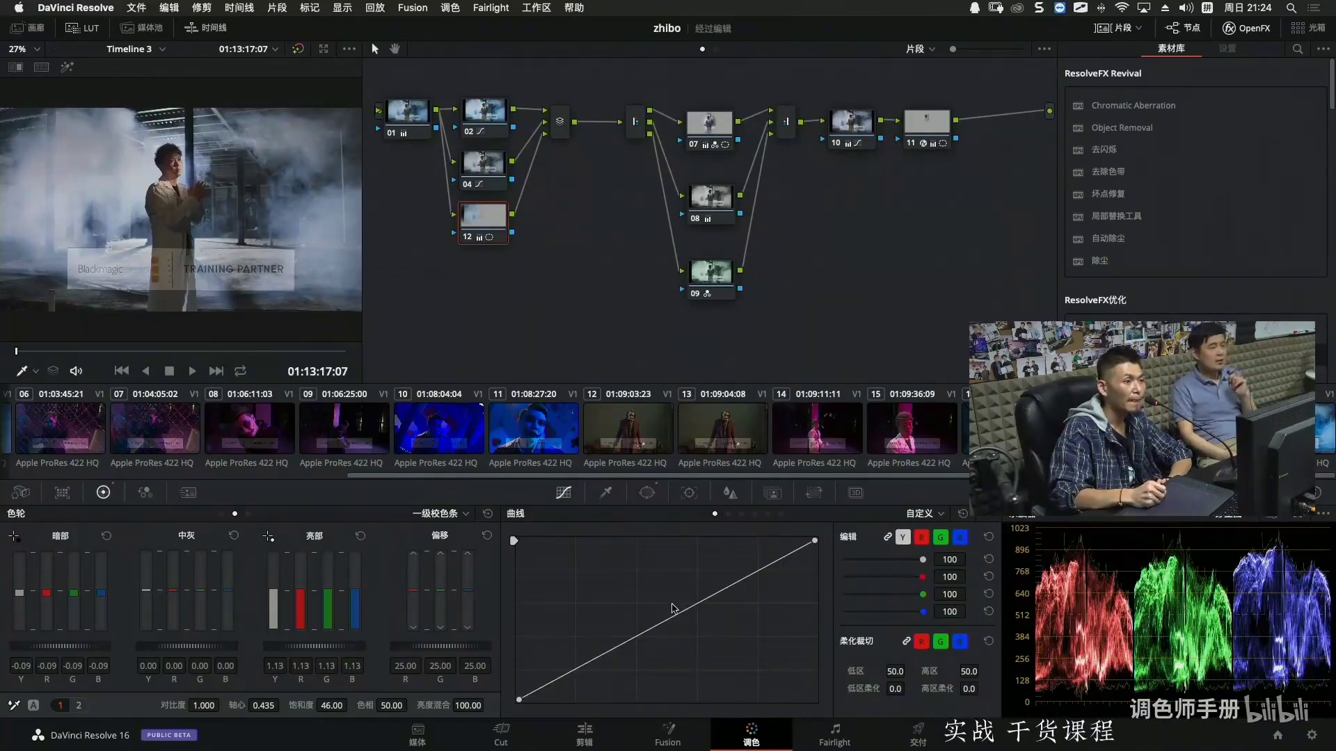
pyautogui.moveTo(672, 618); pyautogui.dragTo(673, 610)
pyautogui.click(558, 676)
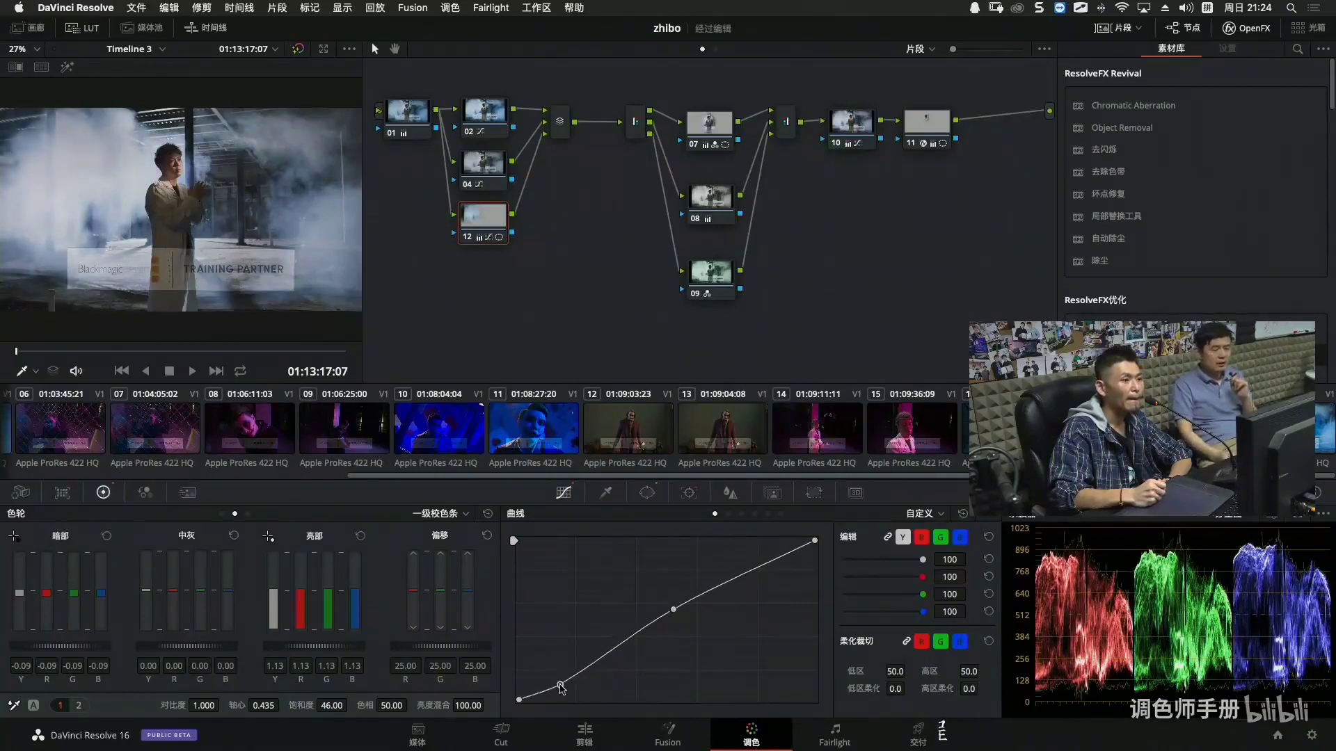
pyautogui.moveTo(558, 677); pyautogui.dragTo(559, 682)
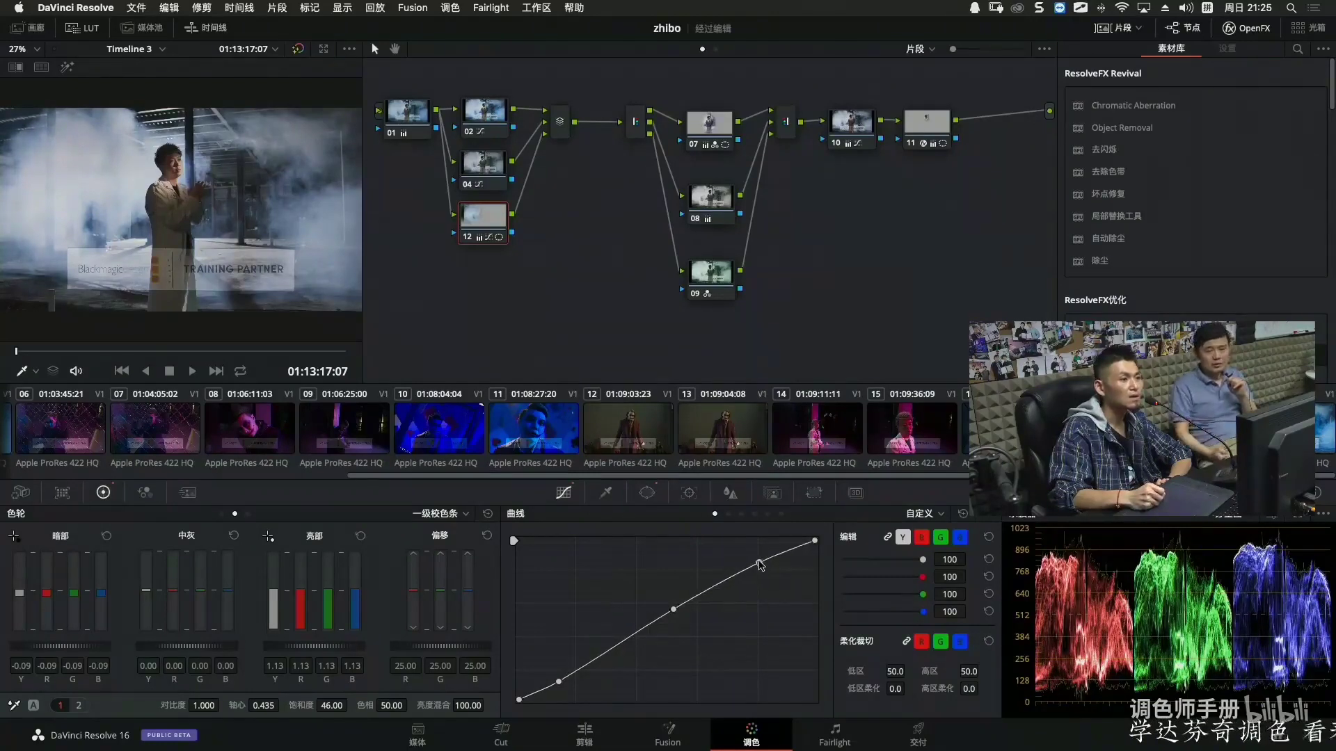
pyautogui.click(757, 567)
pyautogui.moveTo(757, 573); pyautogui.dragTo(758, 567)
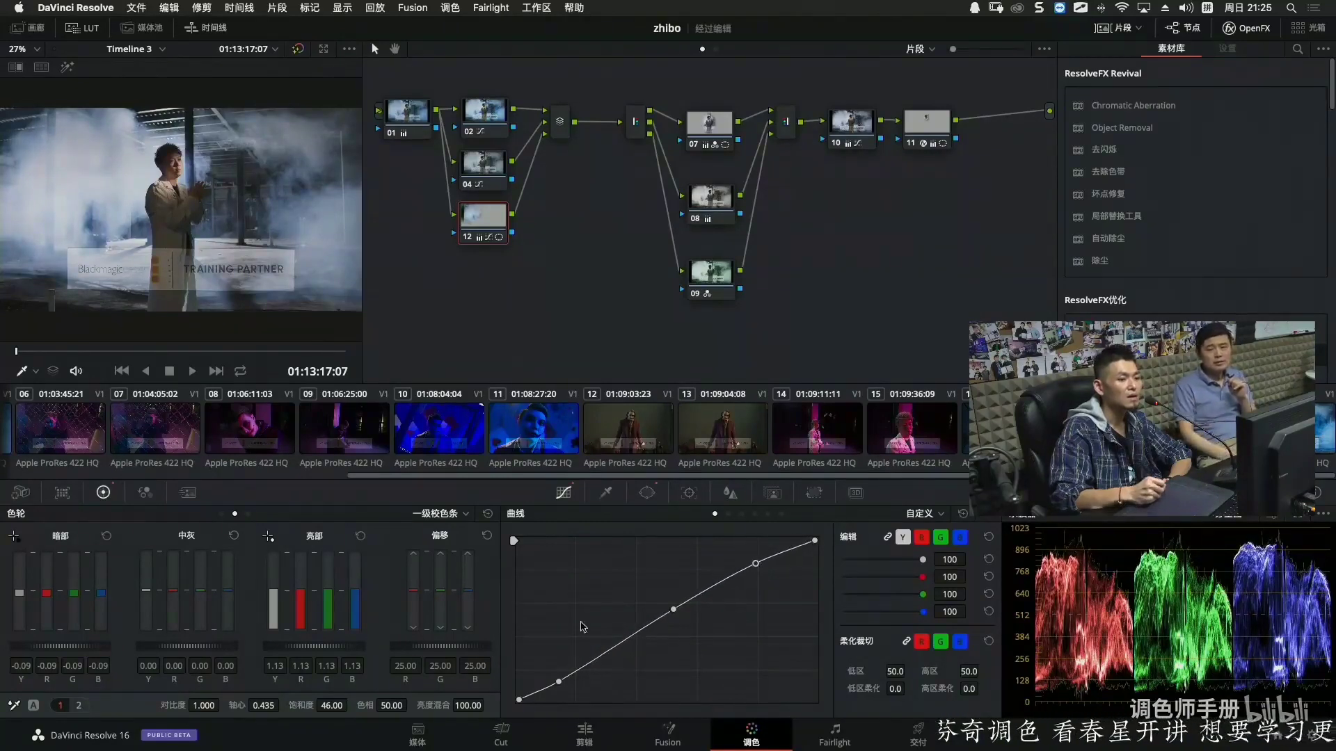
pyautogui.moveTo(672, 611); pyautogui.dragTo(661, 620)
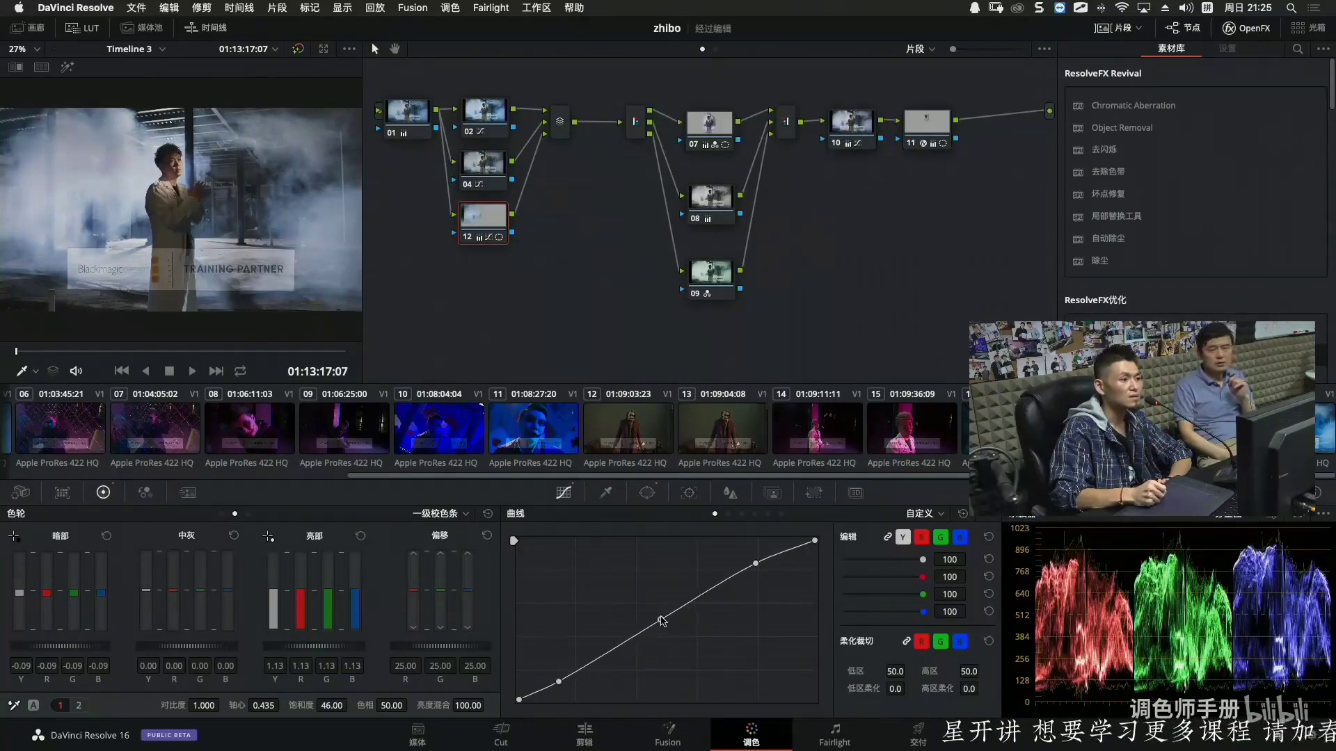
pyautogui.moveTo(662, 621); pyautogui.dragTo(663, 620)
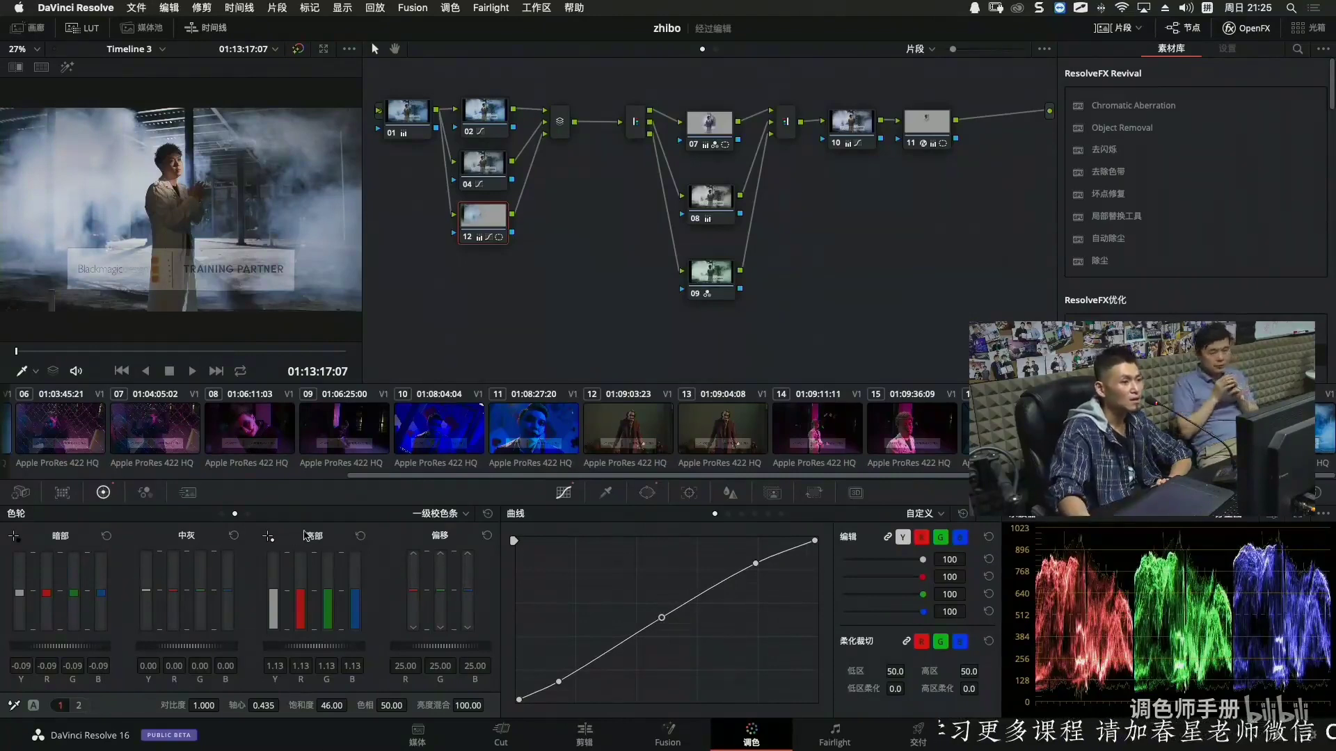
# Lower node 12's Gain blue to 1.11 and add parallel node 13 below it.
pyautogui.moveTo(355, 600); pyautogui.dragTo(354, 600)
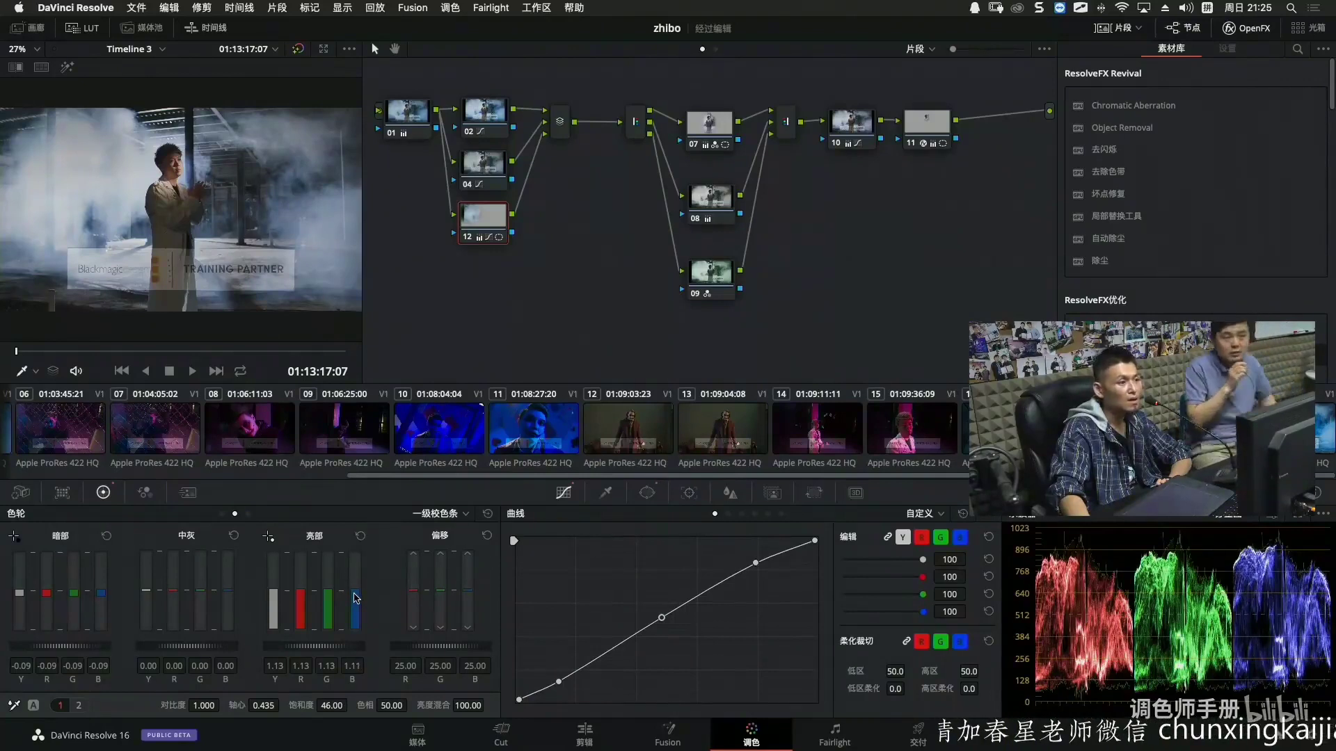
pyautogui.moveTo(356, 599); pyautogui.dragTo(356, 599)
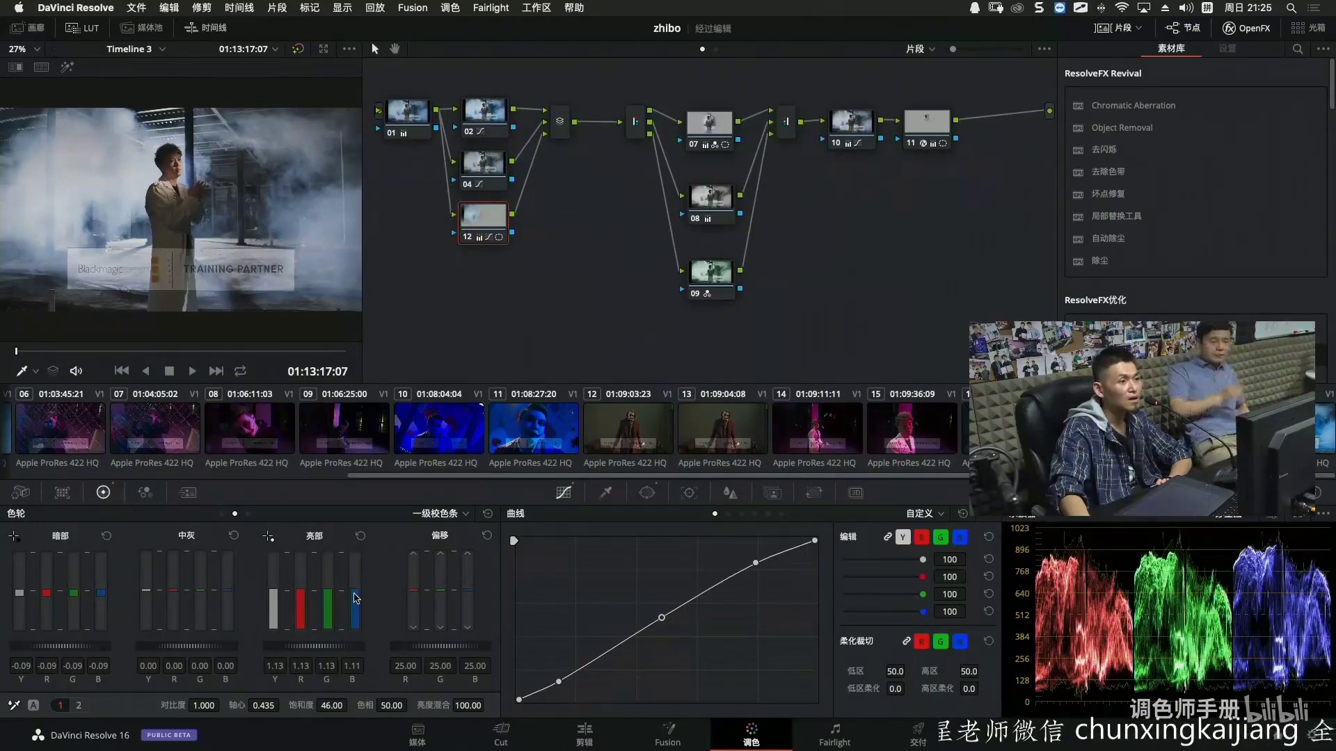
pyautogui.press('super+f')
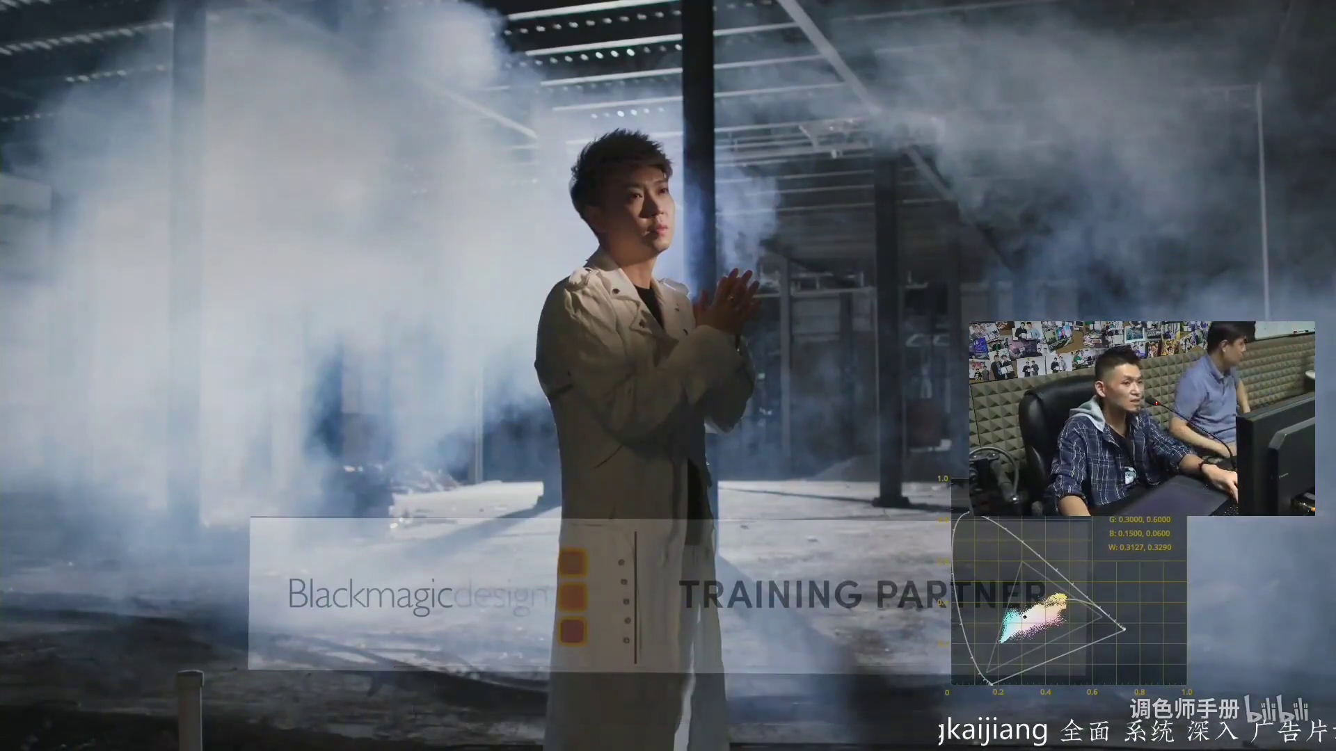
pyautogui.press('super+f')
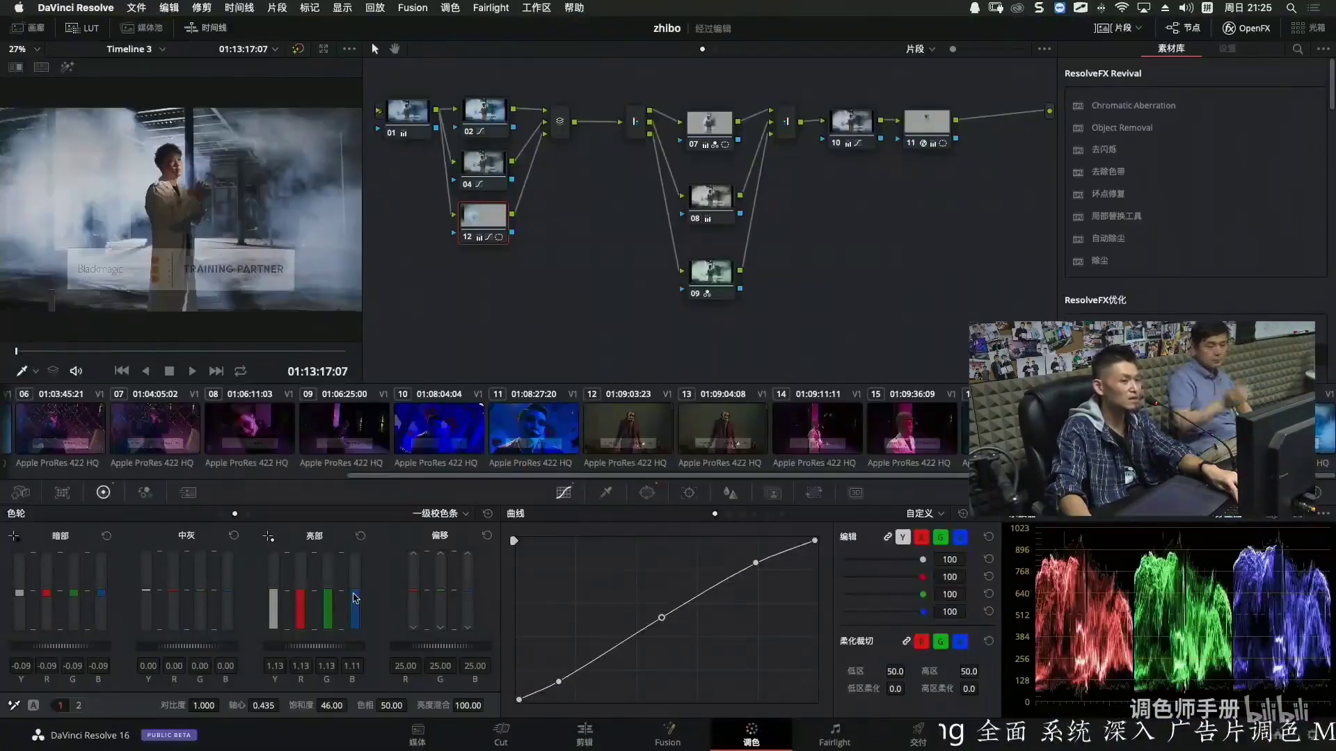
pyautogui.press('super+f')
pyautogui.press('super+f')
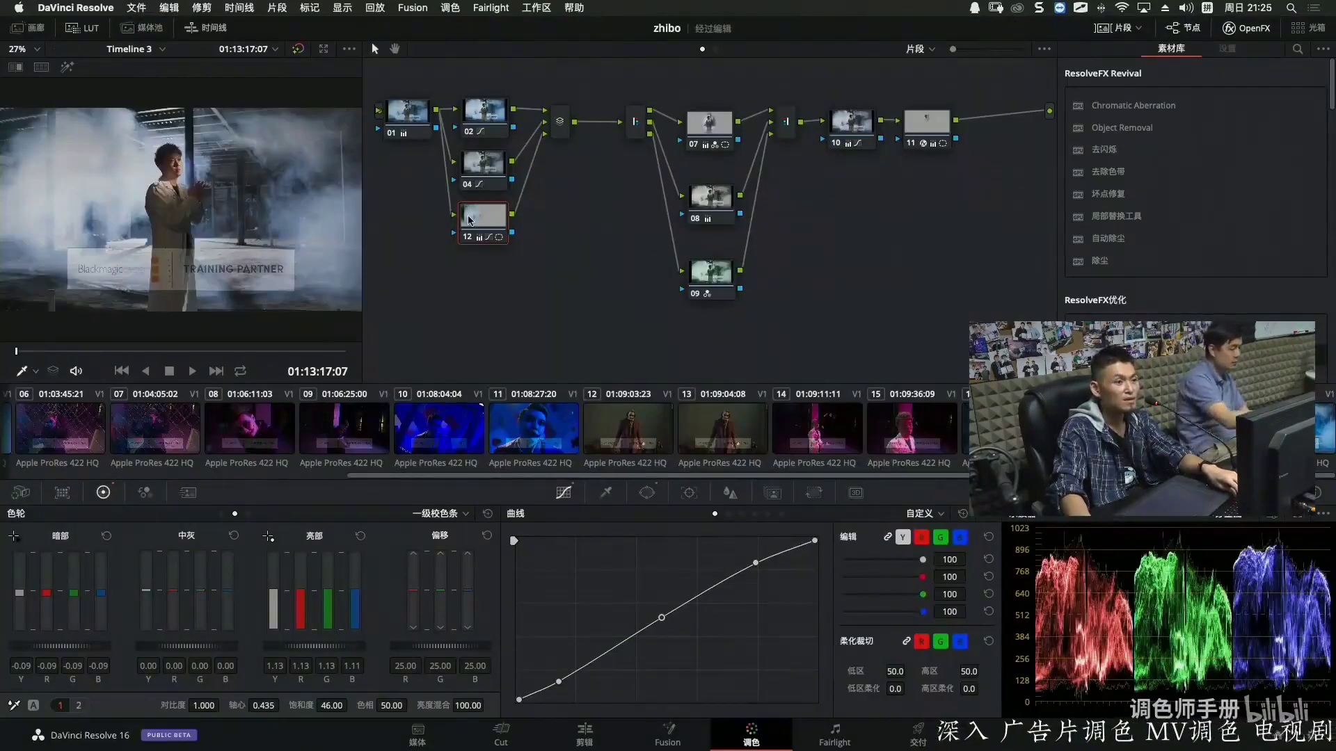
pyautogui.hotkey('alt', 's')
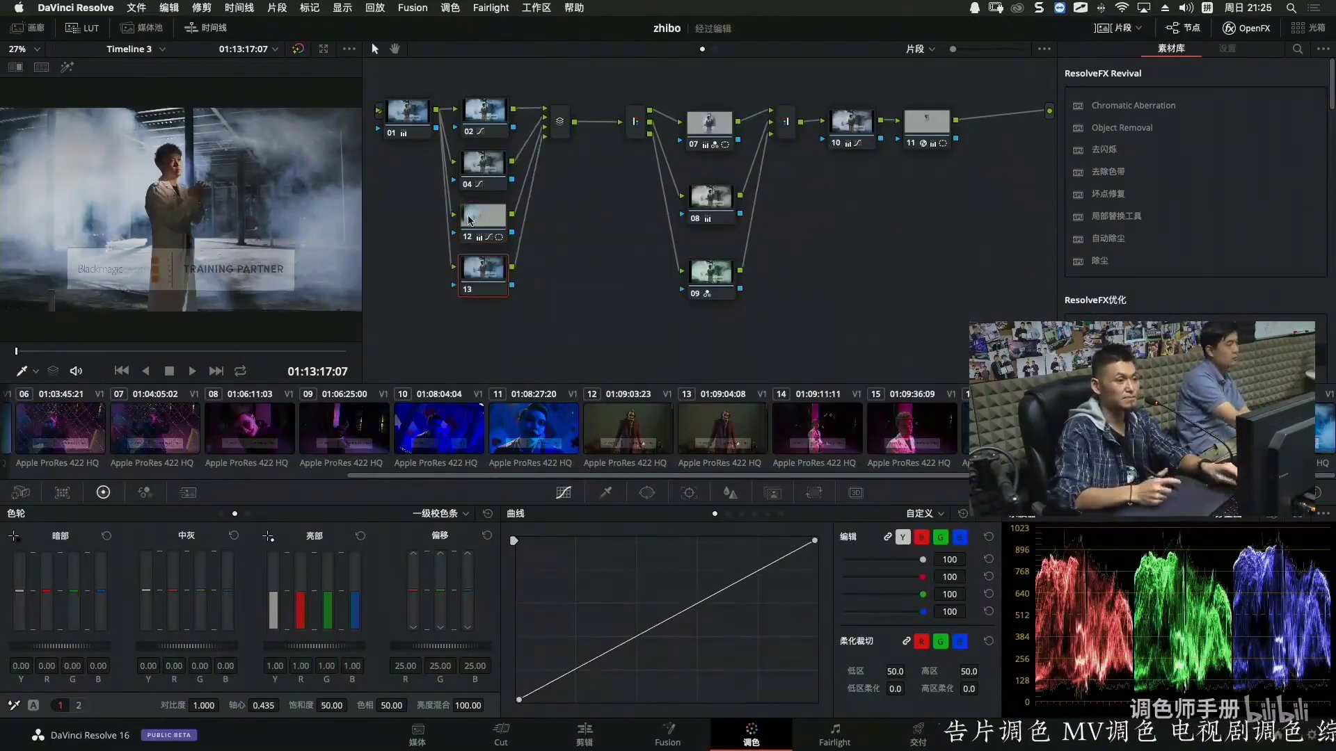
# Add a soft circular window to node 13, moved right and rotated into an ellipse.
pyautogui.click(646, 493)
pyautogui.click(533, 603)
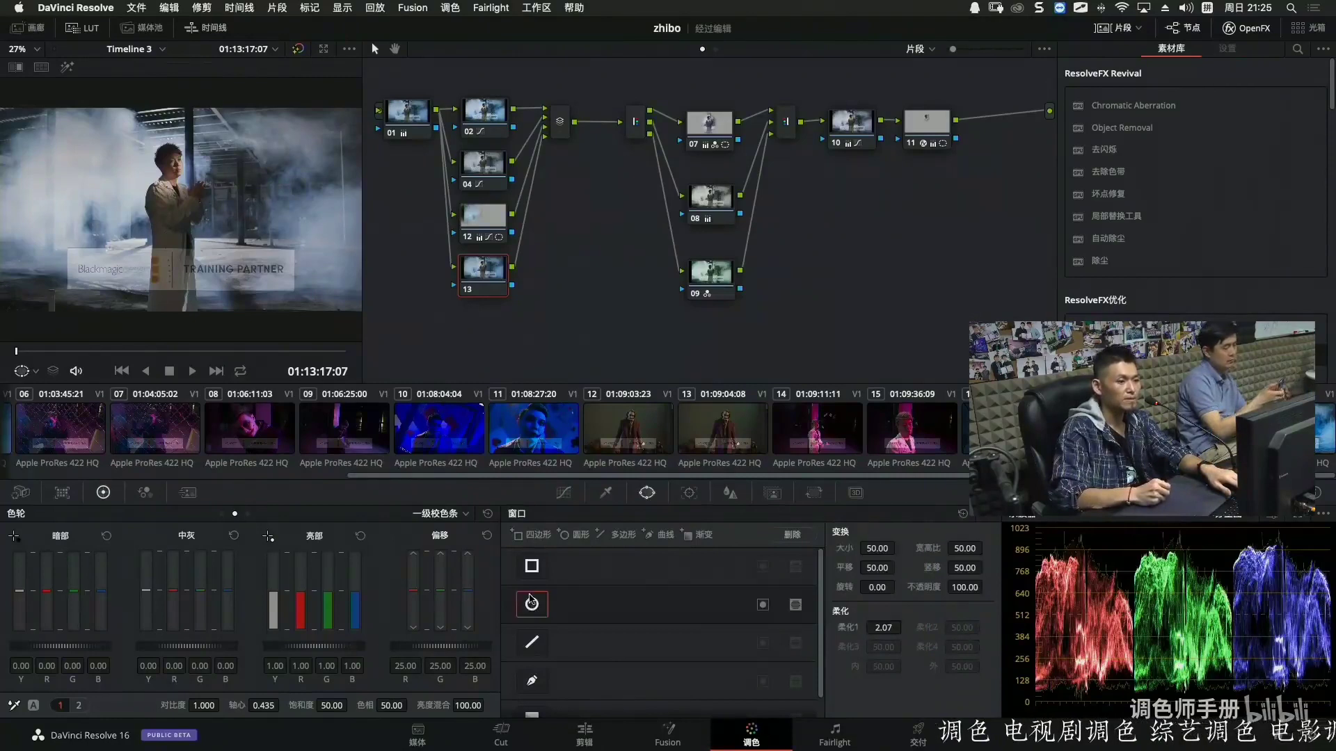
pyautogui.moveTo(230, 247); pyautogui.dragTo(328, 138)
pyautogui.moveTo(335, 205); pyautogui.dragTo(330, 222)
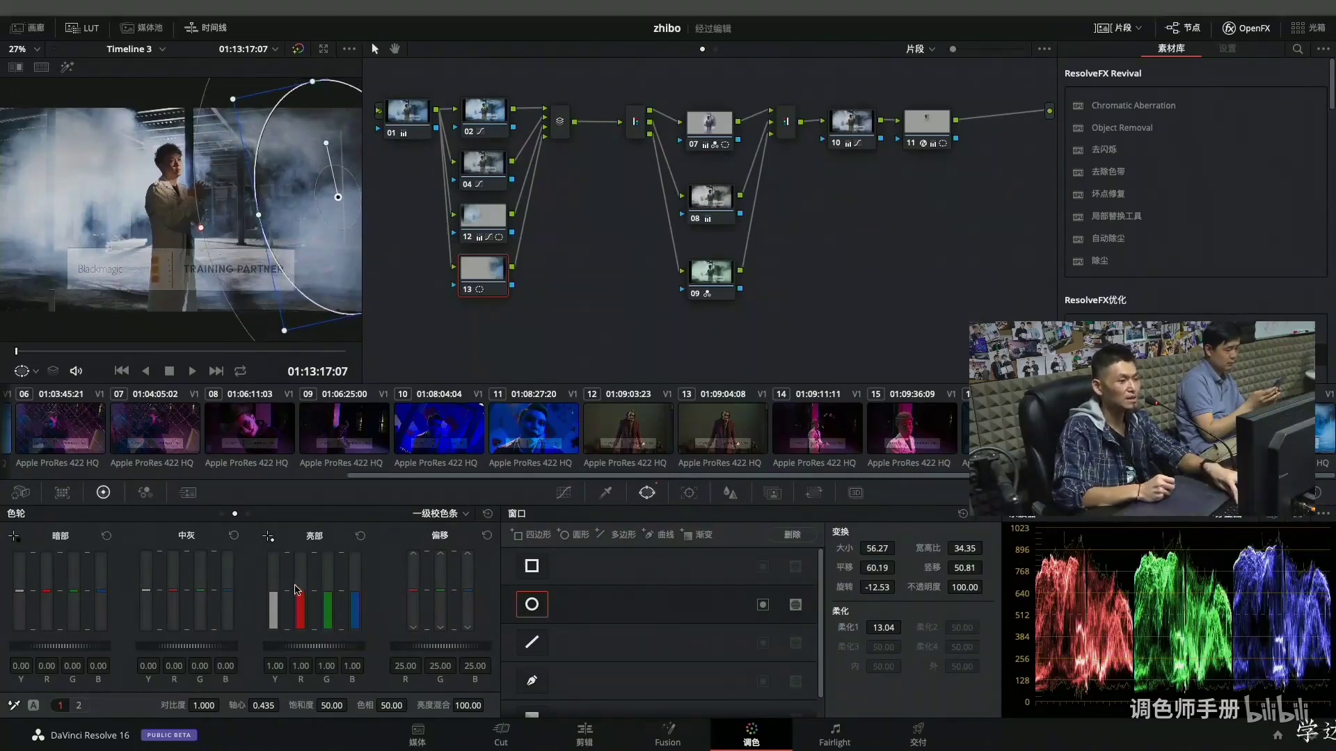
pyautogui.press('super+f')
pyautogui.press('Escape')
# Set node 13's gain to 1.06, lift to -0.02 and gamma to 0.01.
pyautogui.moveTo(309, 649); pyautogui.dragTo(319, 648)
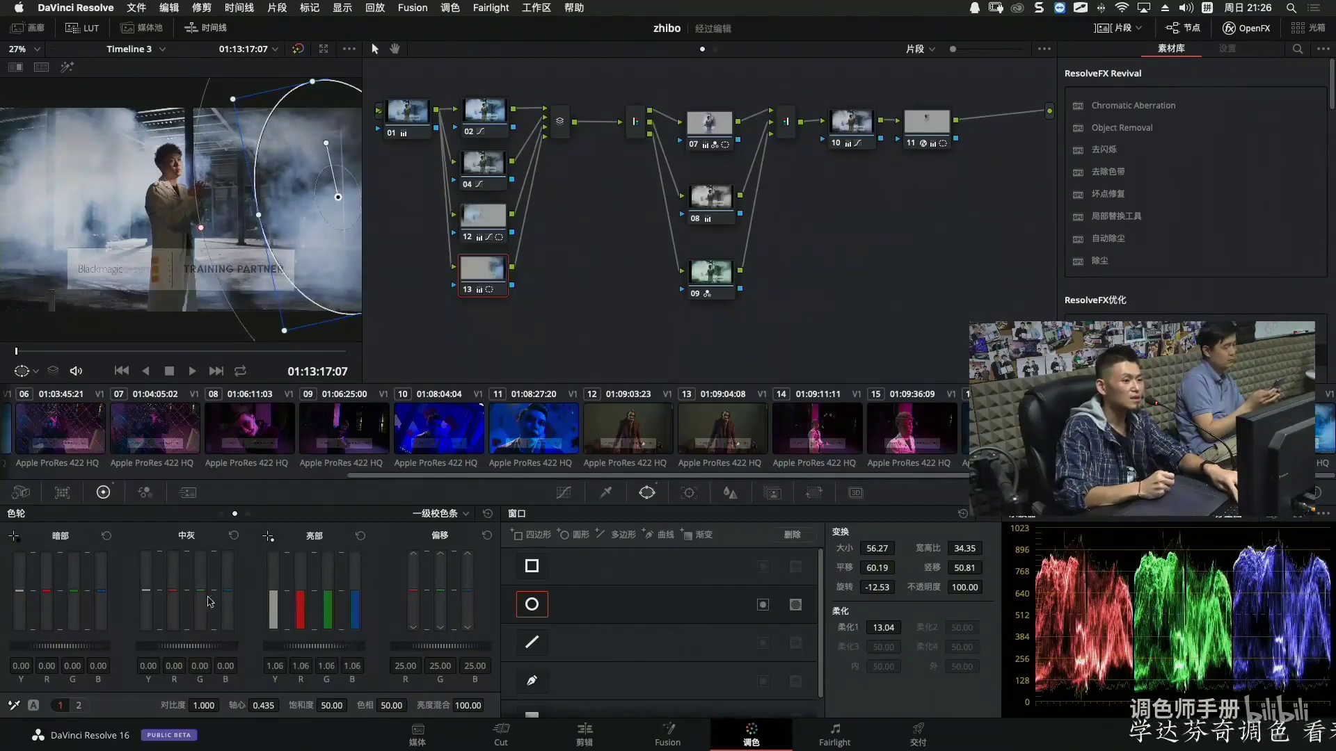
pyautogui.moveTo(63, 646); pyautogui.dragTo(58, 646)
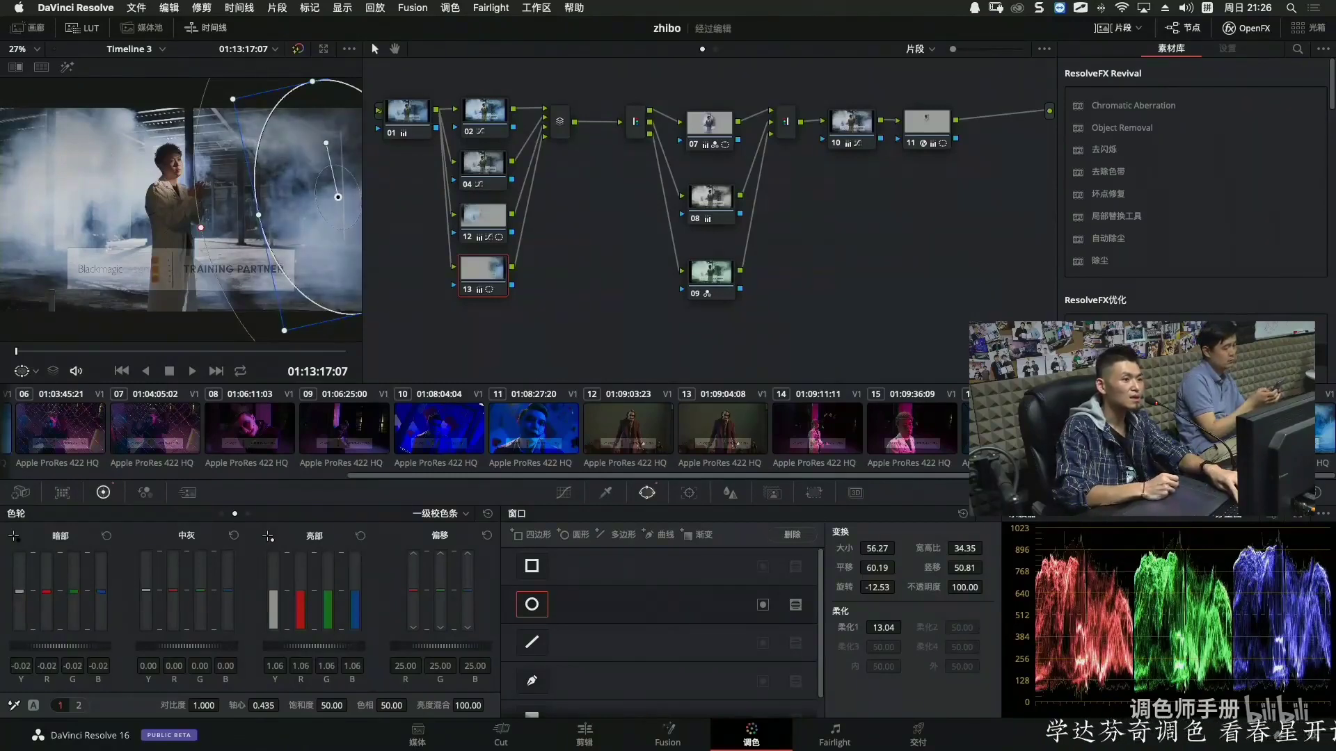
pyautogui.moveTo(194, 656); pyautogui.dragTo(198, 656)
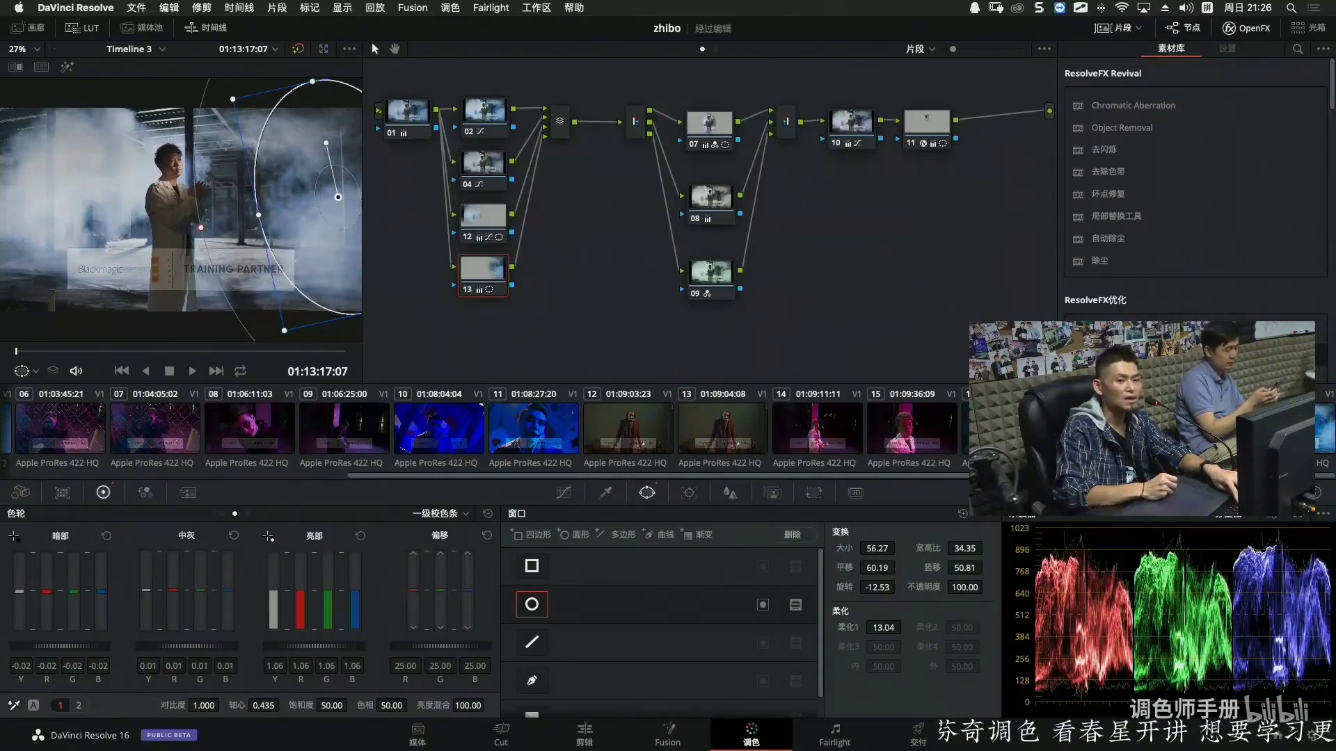
pyautogui.press('p')
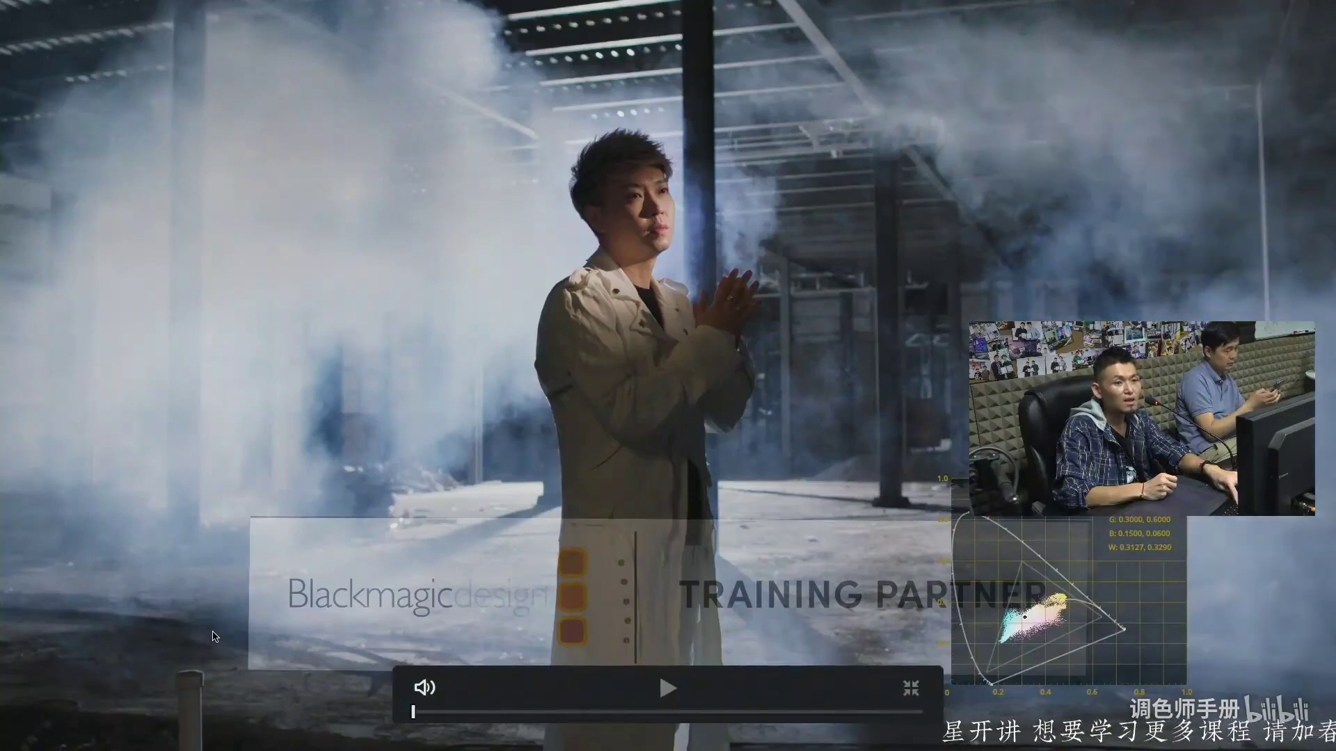
pyautogui.press('p')
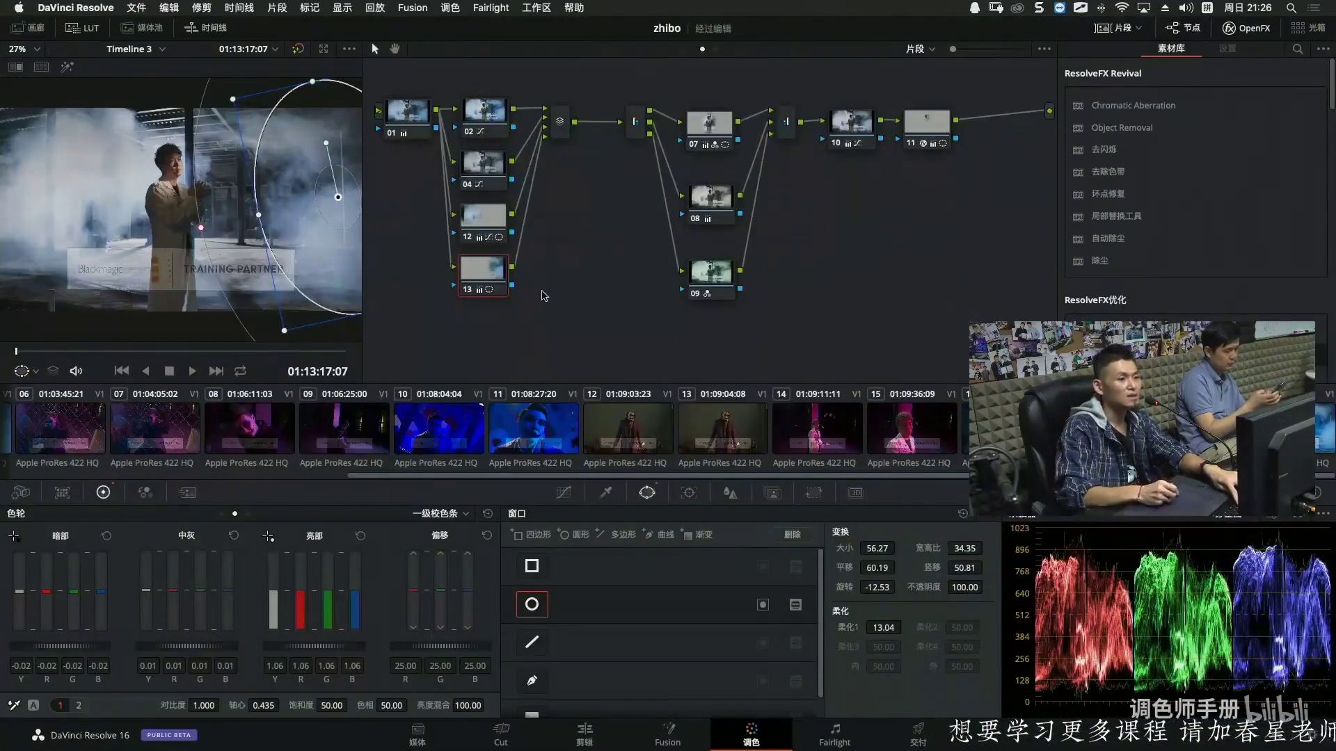
# Slightly lower node 12's highlight luma, raise its midtones and lift its shadows.
pyautogui.click(473, 238)
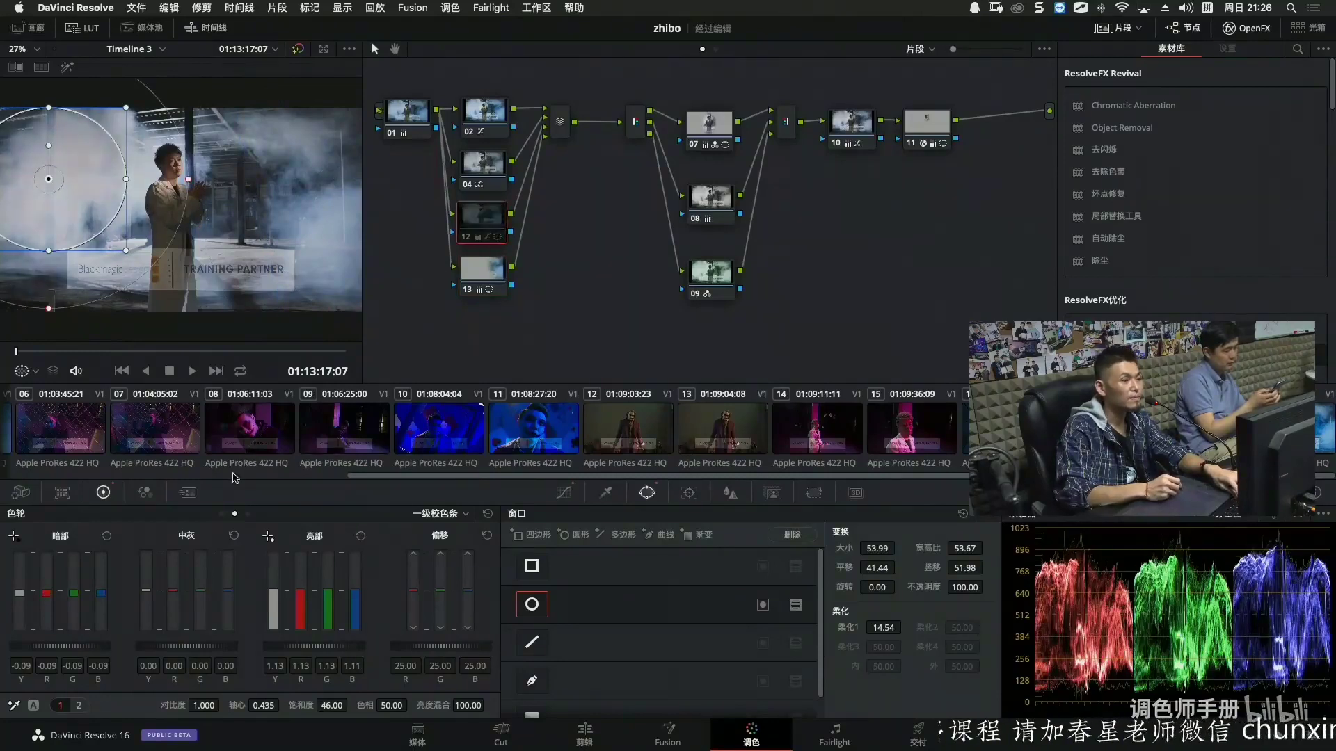
pyautogui.moveTo(279, 588); pyautogui.dragTo(279, 600)
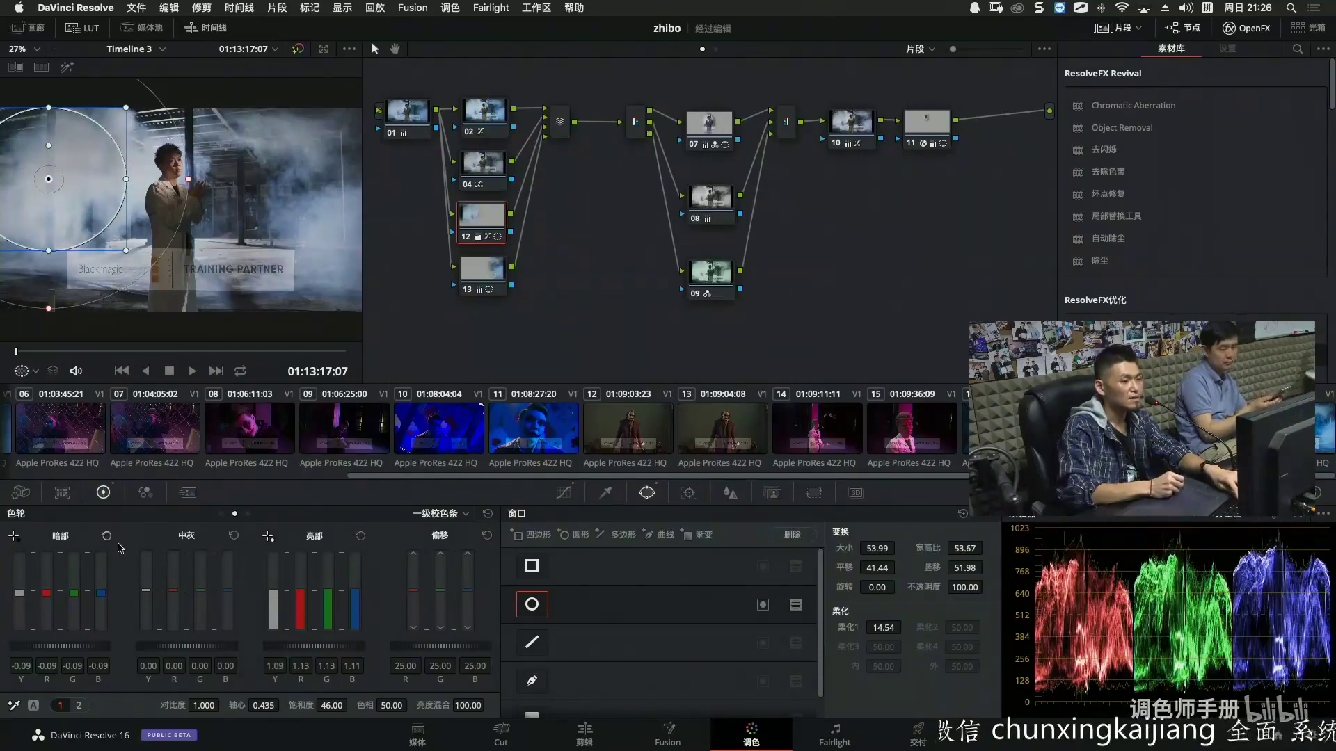
pyautogui.moveTo(147, 591); pyautogui.dragTo(147, 590)
pyautogui.moveTo(19, 593); pyautogui.dragTo(20, 591)
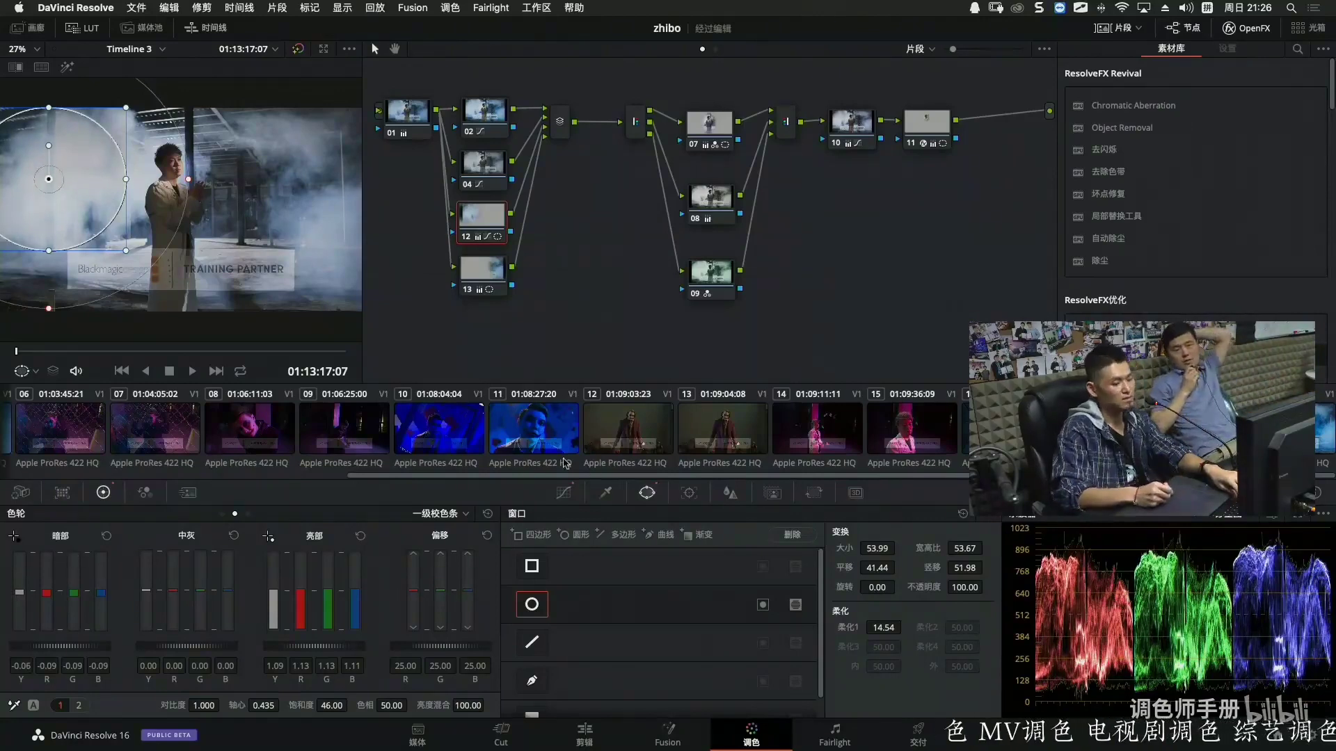
pyautogui.press('super+f')
pyautogui.press('super+f')
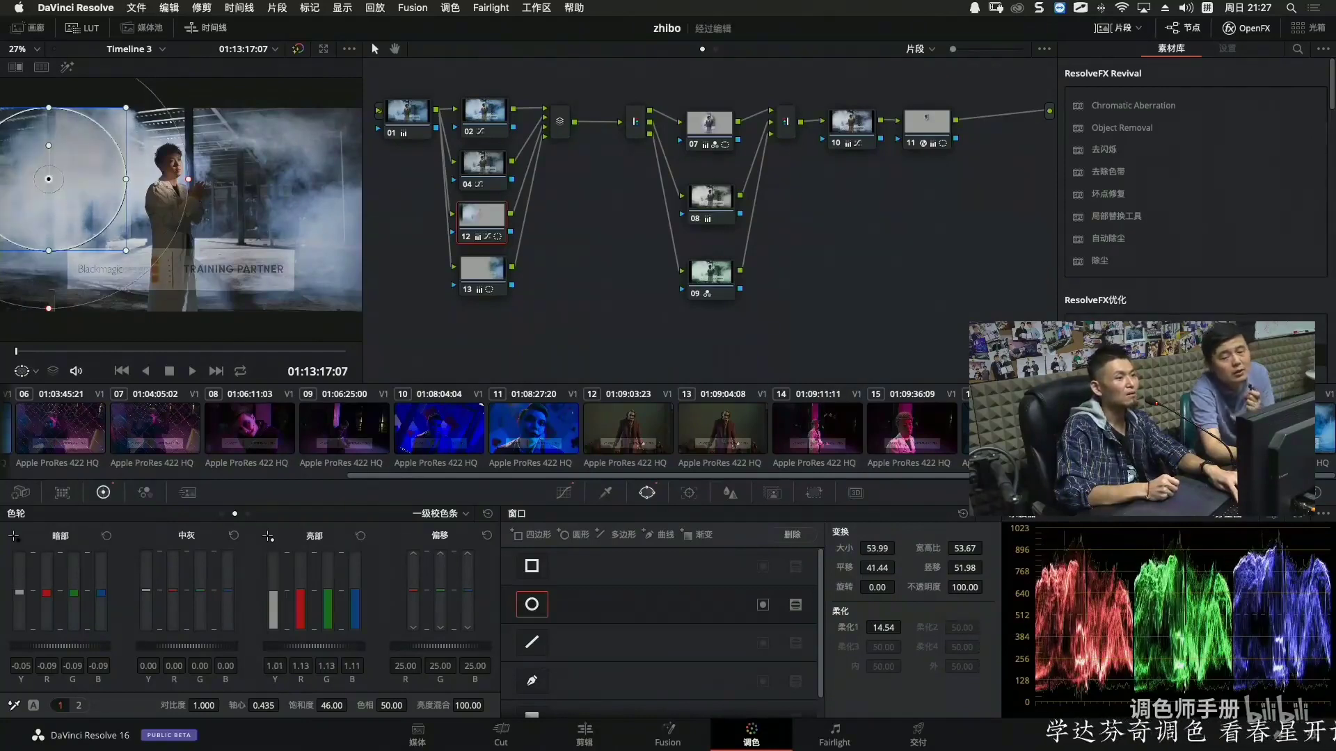
# Set node 12's gain to 1.15 red/green, 1.13 blue, then select node 13 at 01:13:20:17.
pyautogui.click(247, 514)
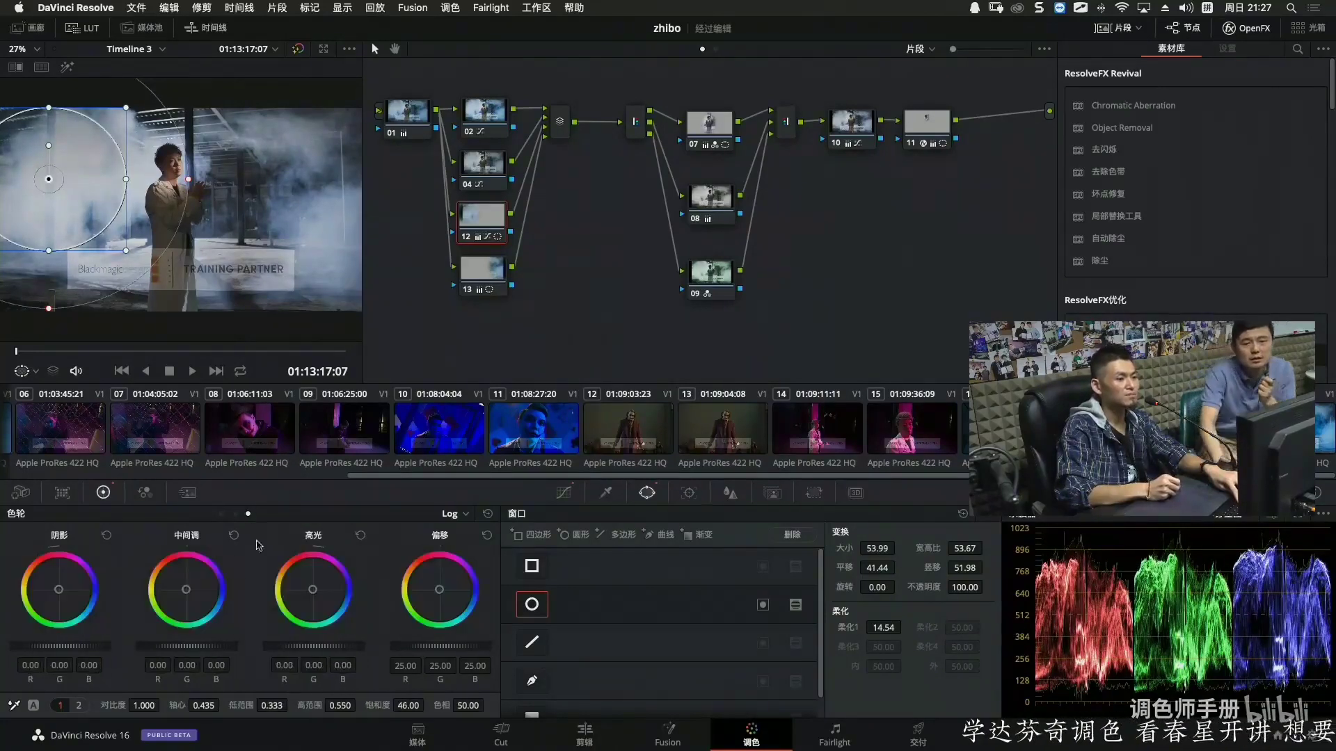
pyautogui.moveTo(299, 649)
pyautogui.mouseDown()
pyautogui.moveTo(338, 650)
pyautogui.moveTo(315, 649)
pyautogui.mouseUp()
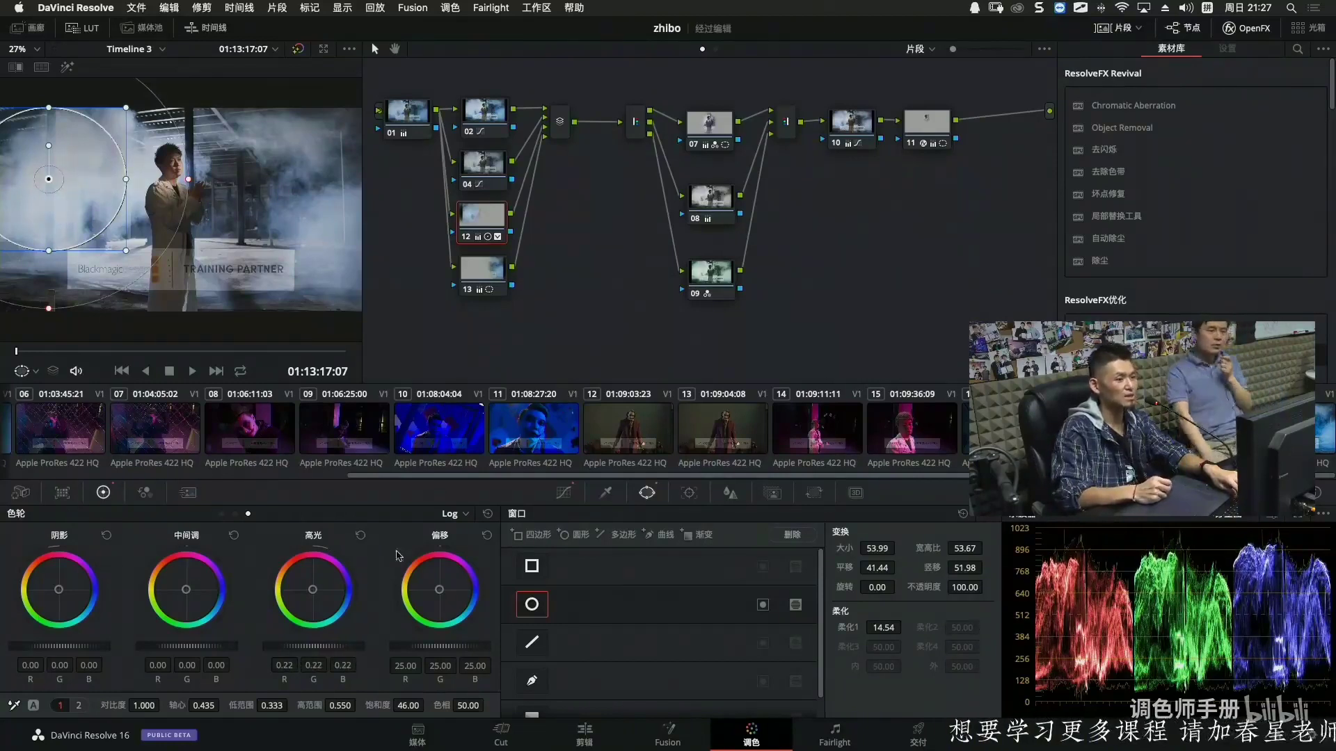
pyautogui.click(359, 536)
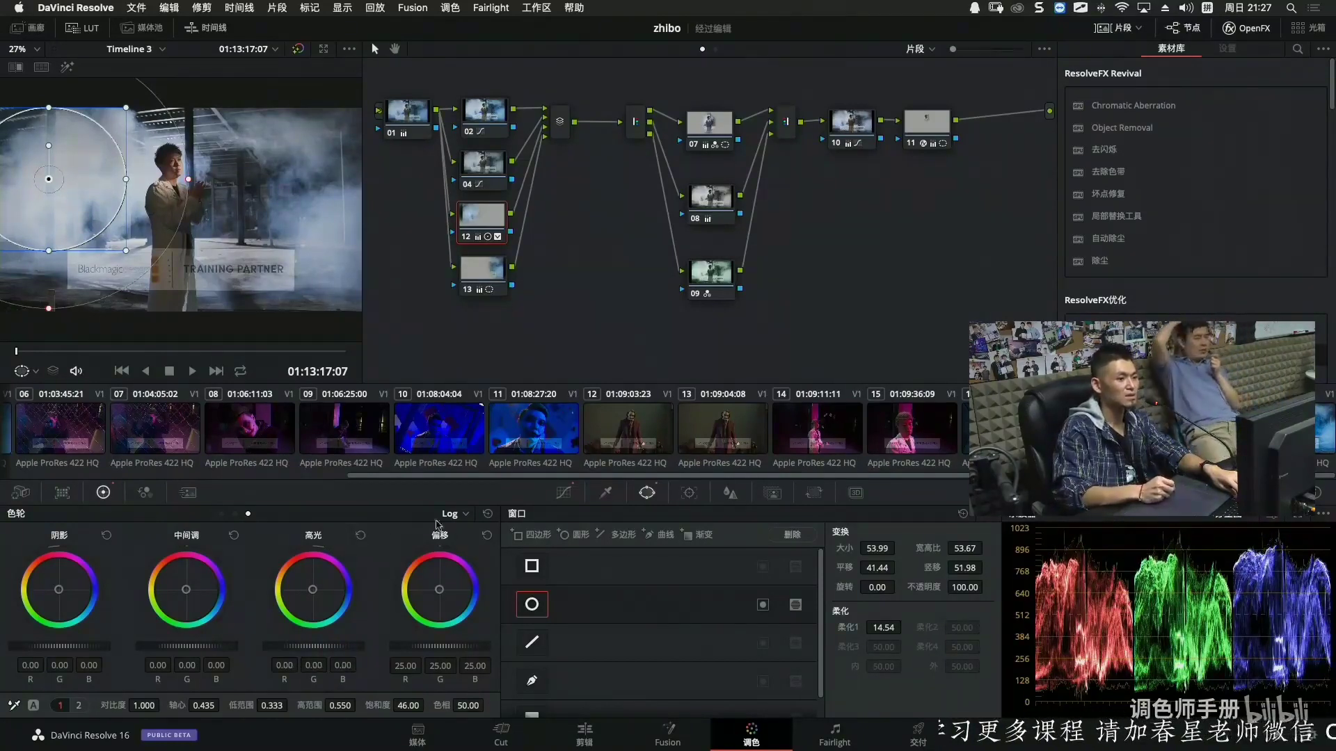
pyautogui.click(473, 516)
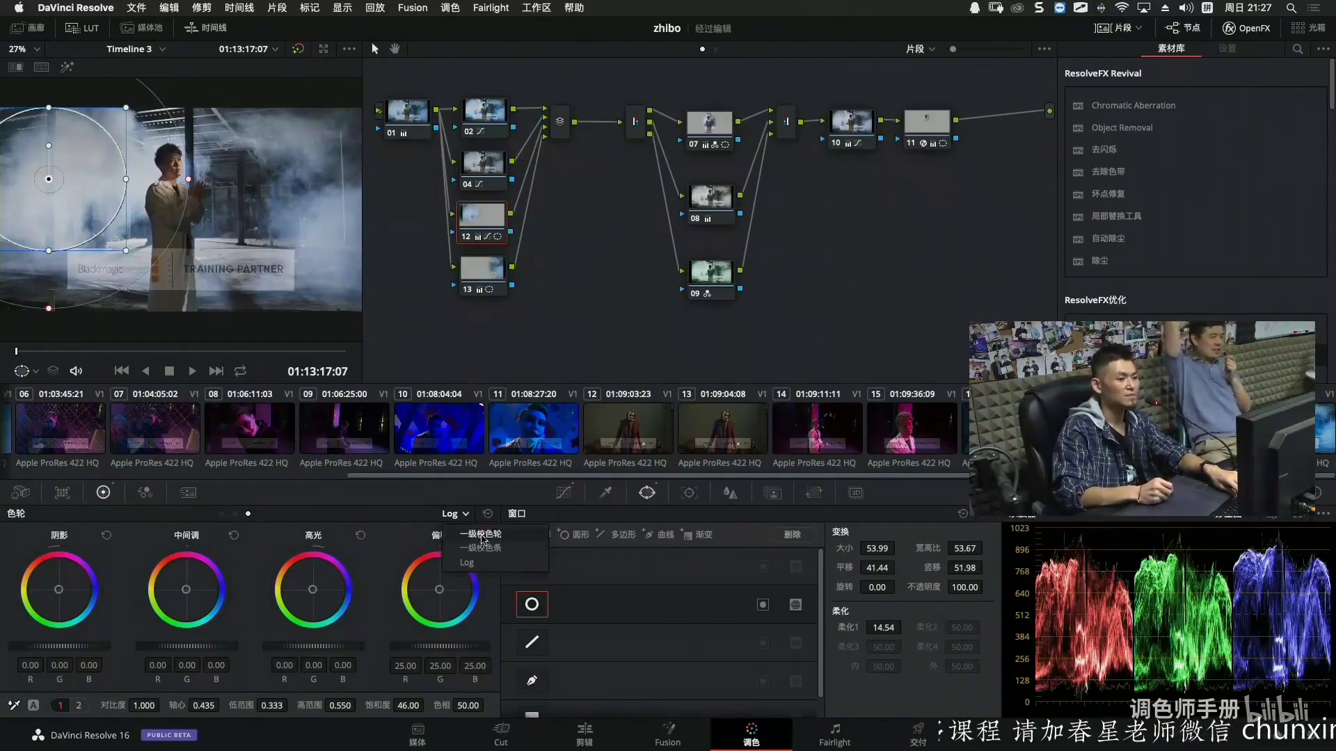
pyautogui.click(484, 540)
pyautogui.moveTo(313, 646); pyautogui.dragTo(316, 646)
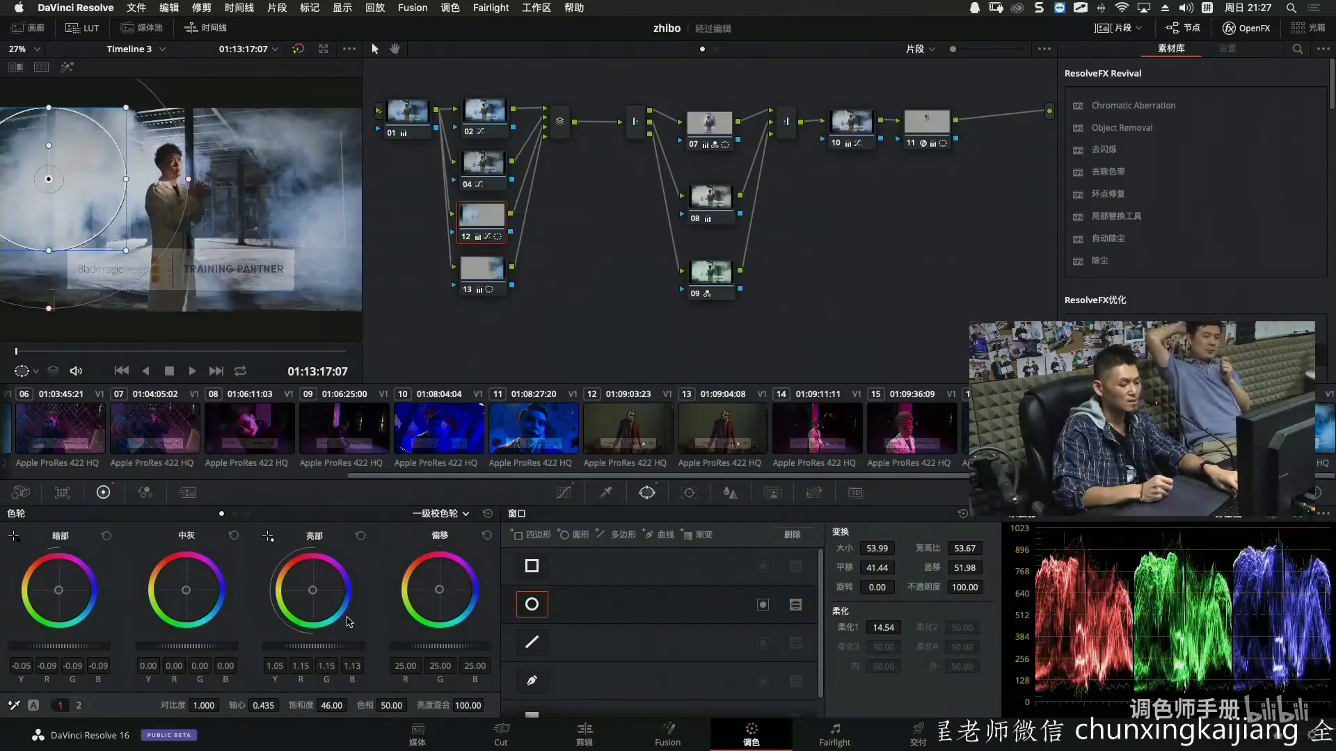
pyautogui.press('super+f')
pyautogui.press('super+f')
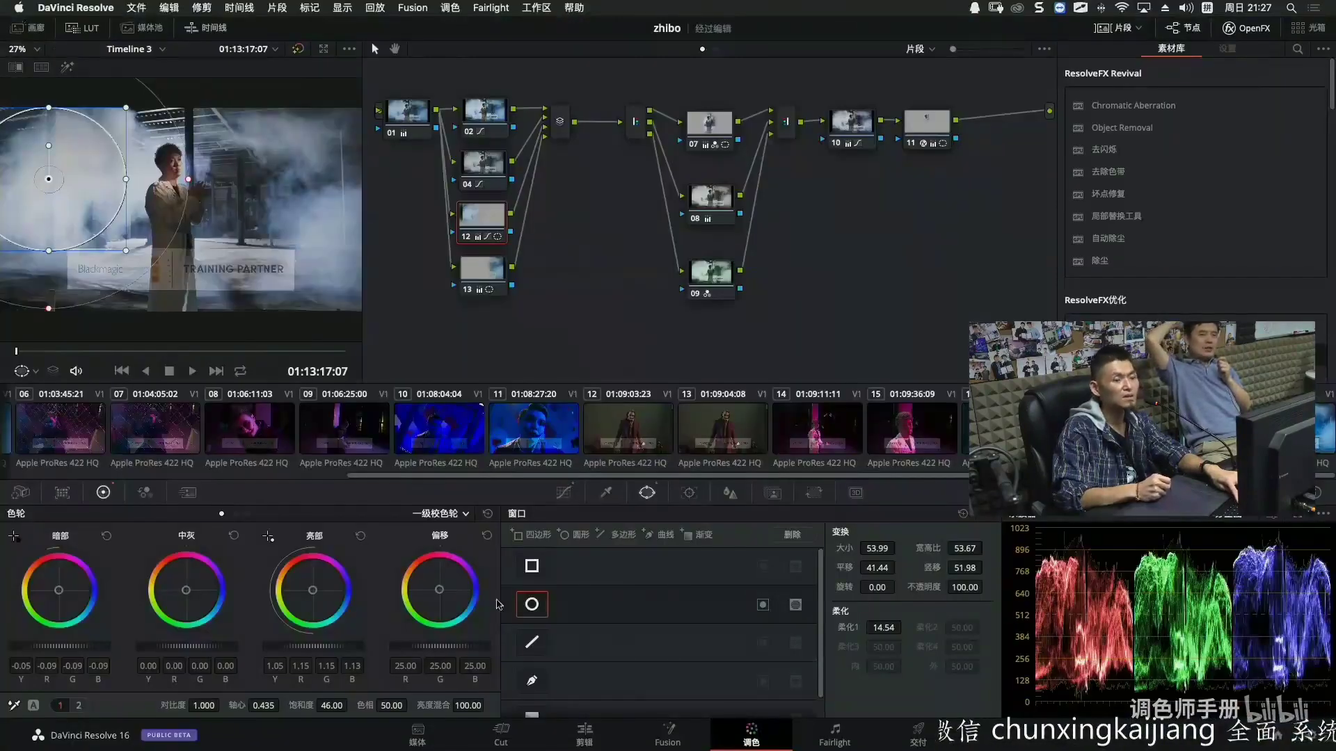
pyautogui.click(487, 282)
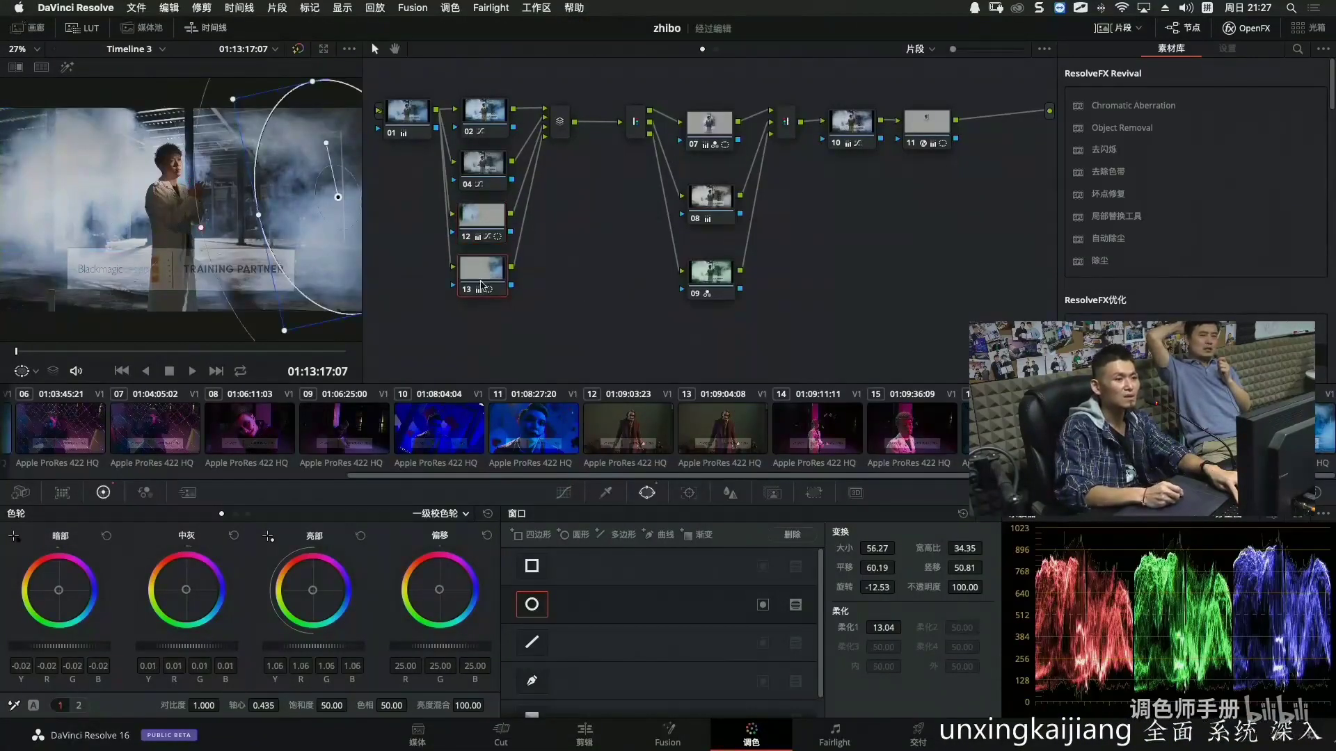
pyautogui.moveTo(235, 354); pyautogui.dragTo(306, 358)
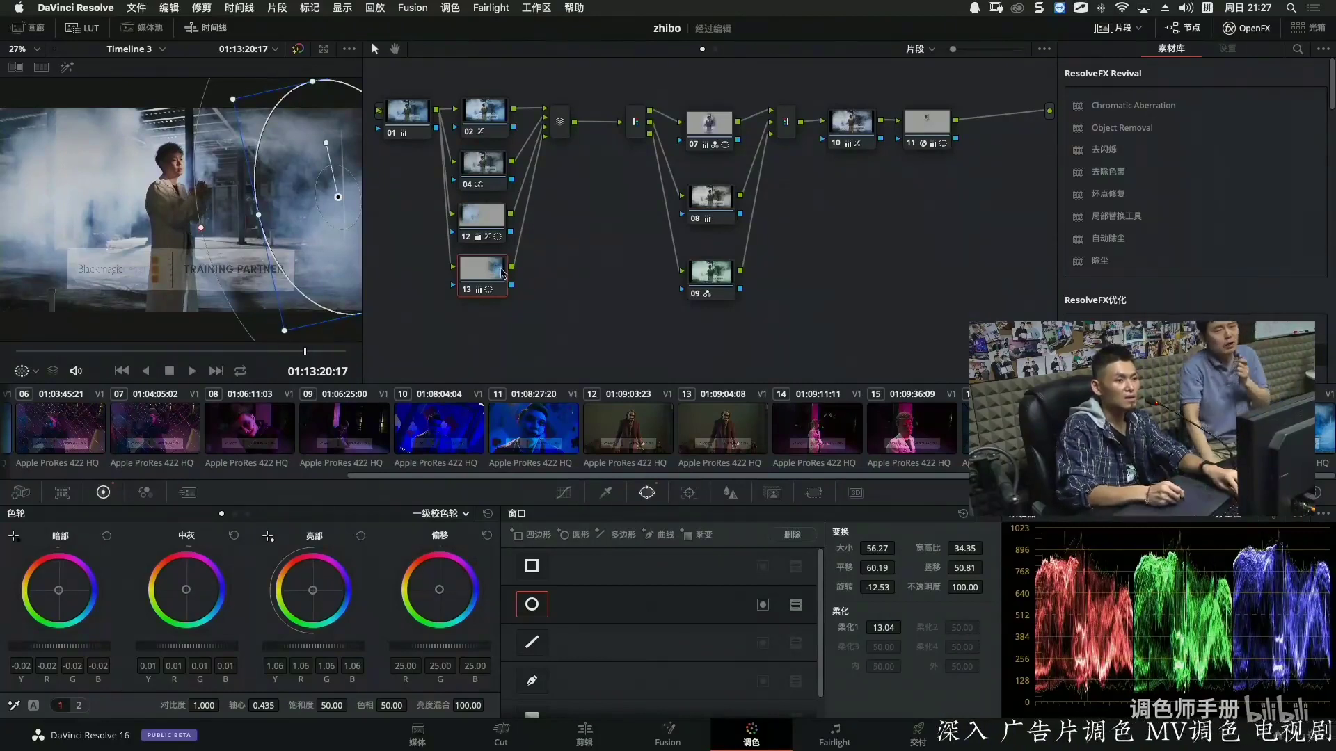
# Add node 14 with a large inverted oval window, softness 9.13, covering the frame edges.
pyautogui.hotkey('alt', 's')
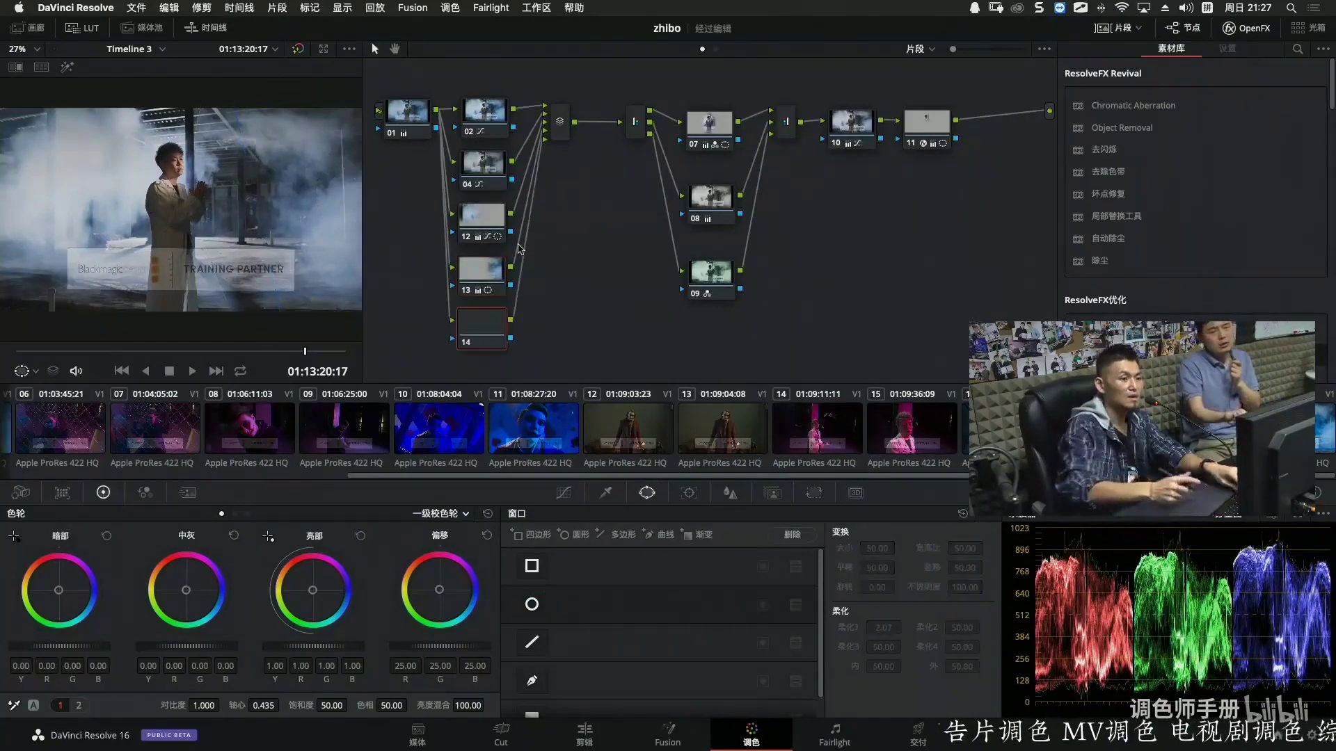
pyautogui.click(533, 606)
pyautogui.moveTo(241, 212); pyautogui.dragTo(335, 210)
pyautogui.moveTo(184, 283); pyautogui.dragTo(182, 327)
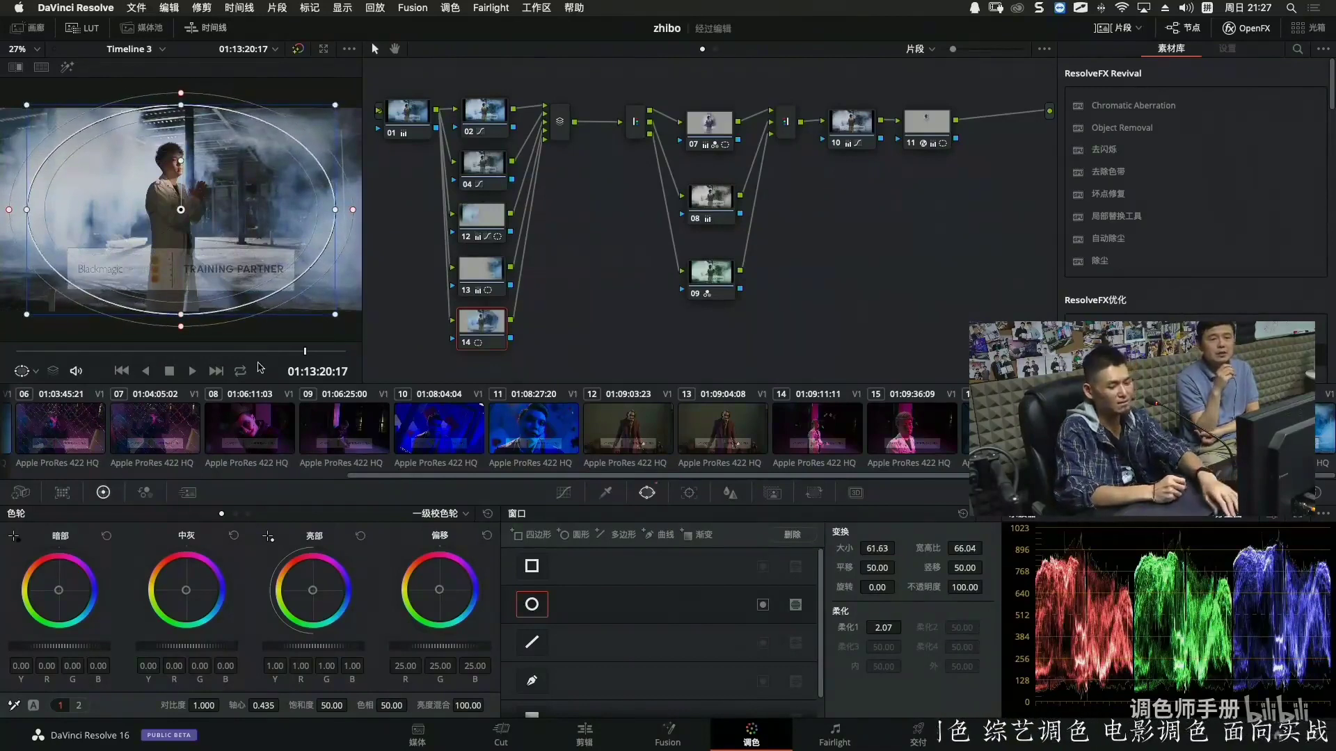
pyautogui.press('super+minus')
pyautogui.moveTo(307, 210); pyautogui.dragTo(355, 233)
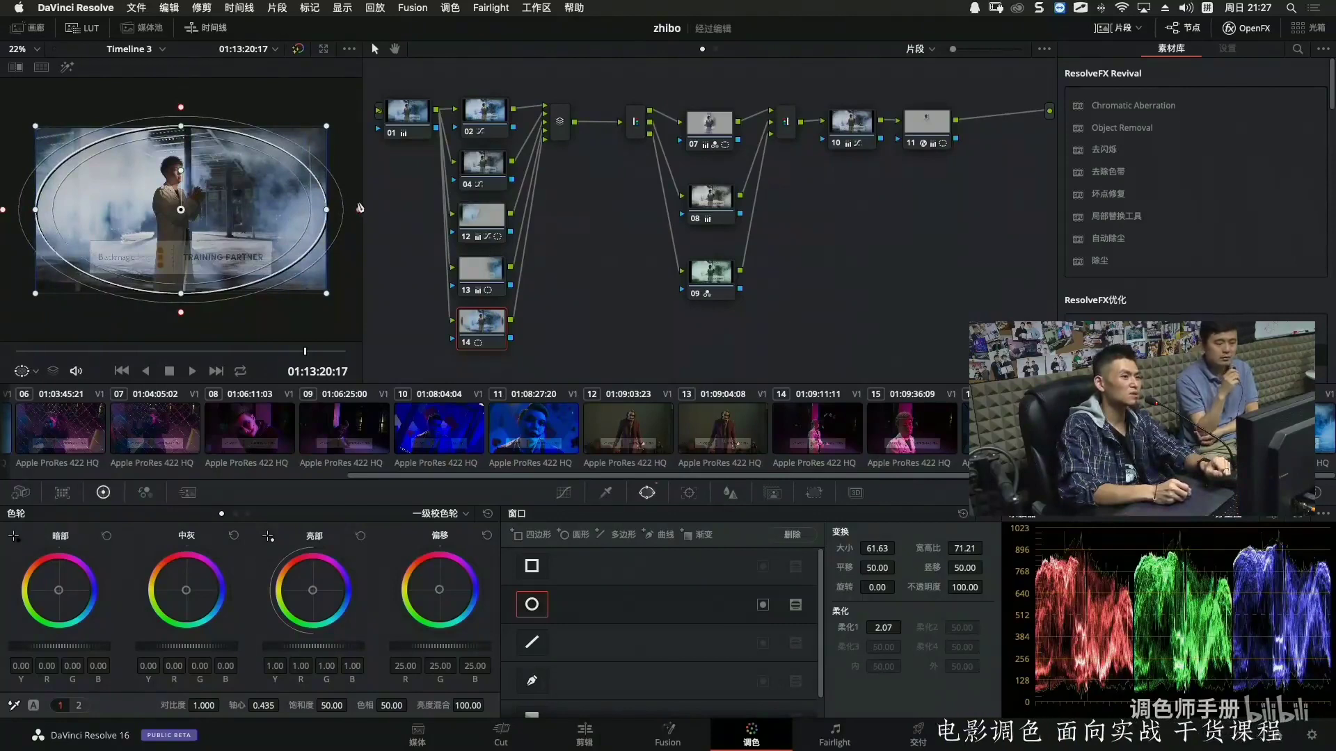
pyautogui.moveTo(181, 313); pyautogui.dragTo(183, 336)
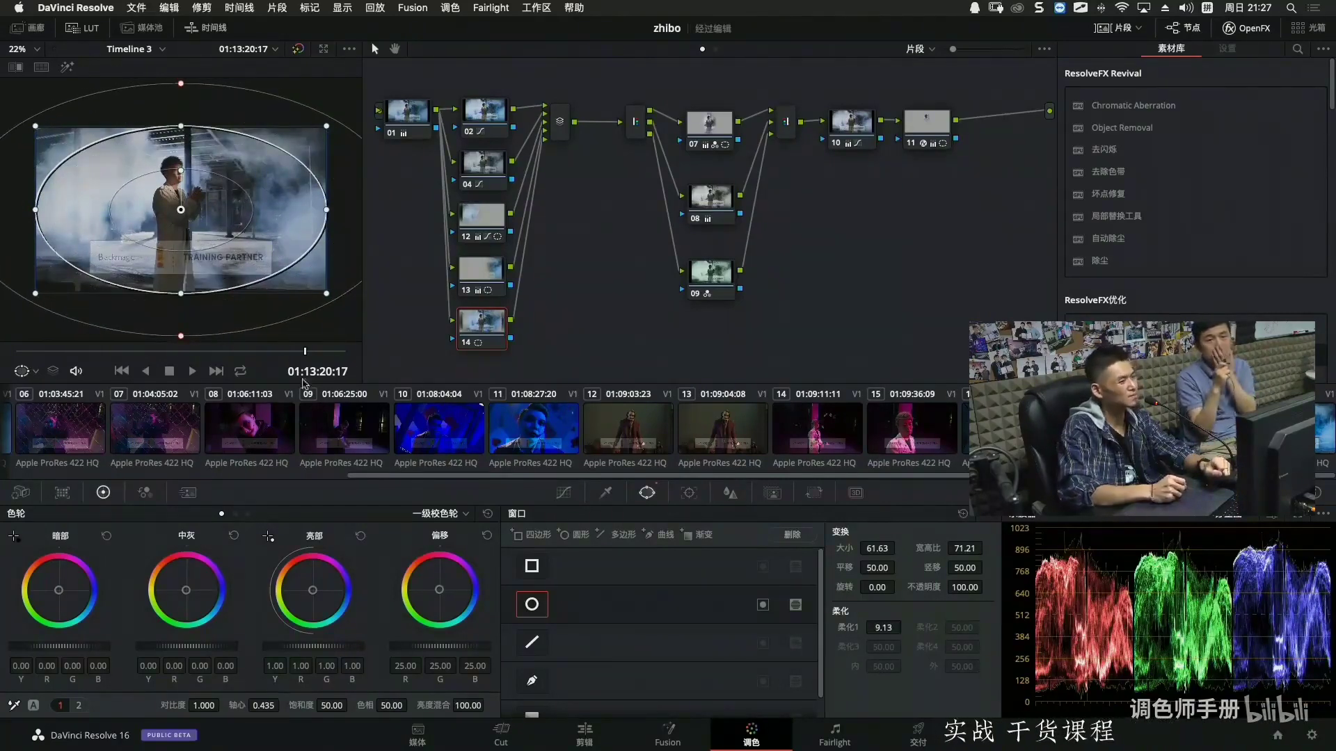
pyautogui.click(763, 605)
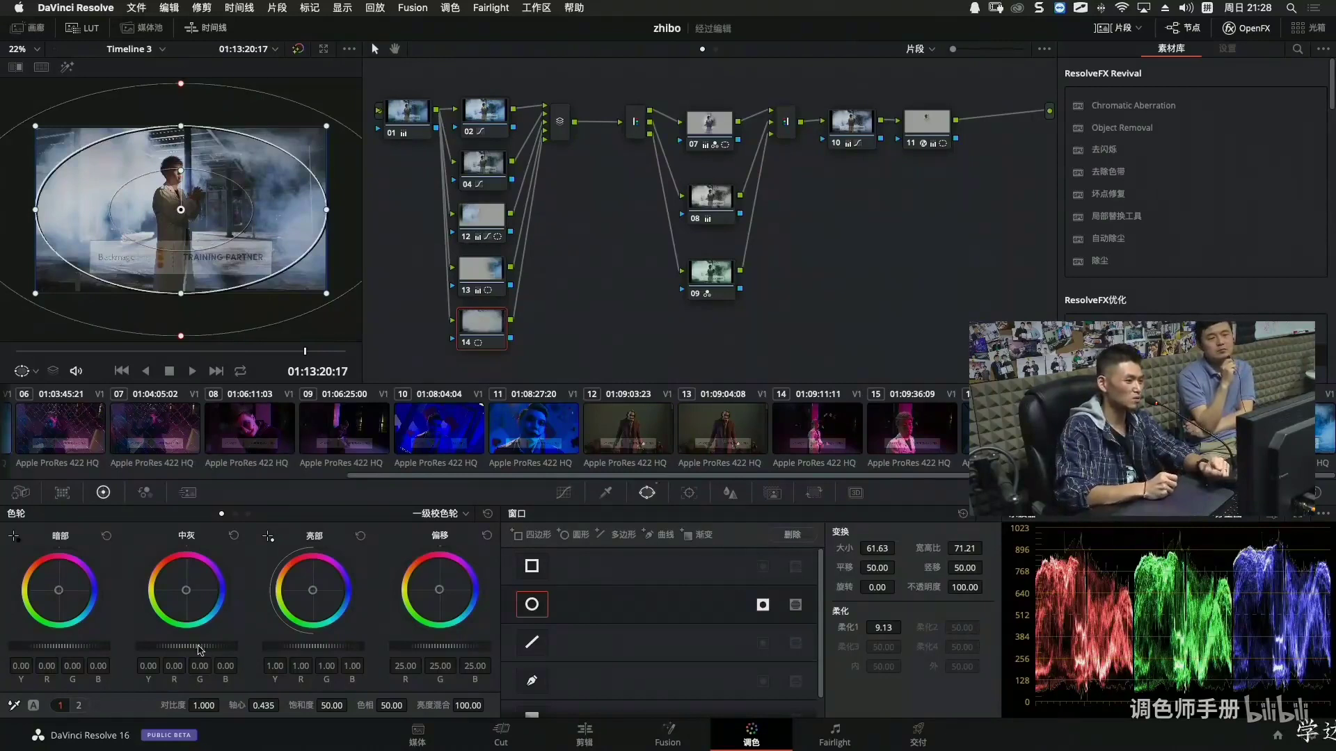
# Set node 14's gamma to -0.02 and gain to 1.09.
pyautogui.moveTo(186, 645); pyautogui.dragTo(179, 645)
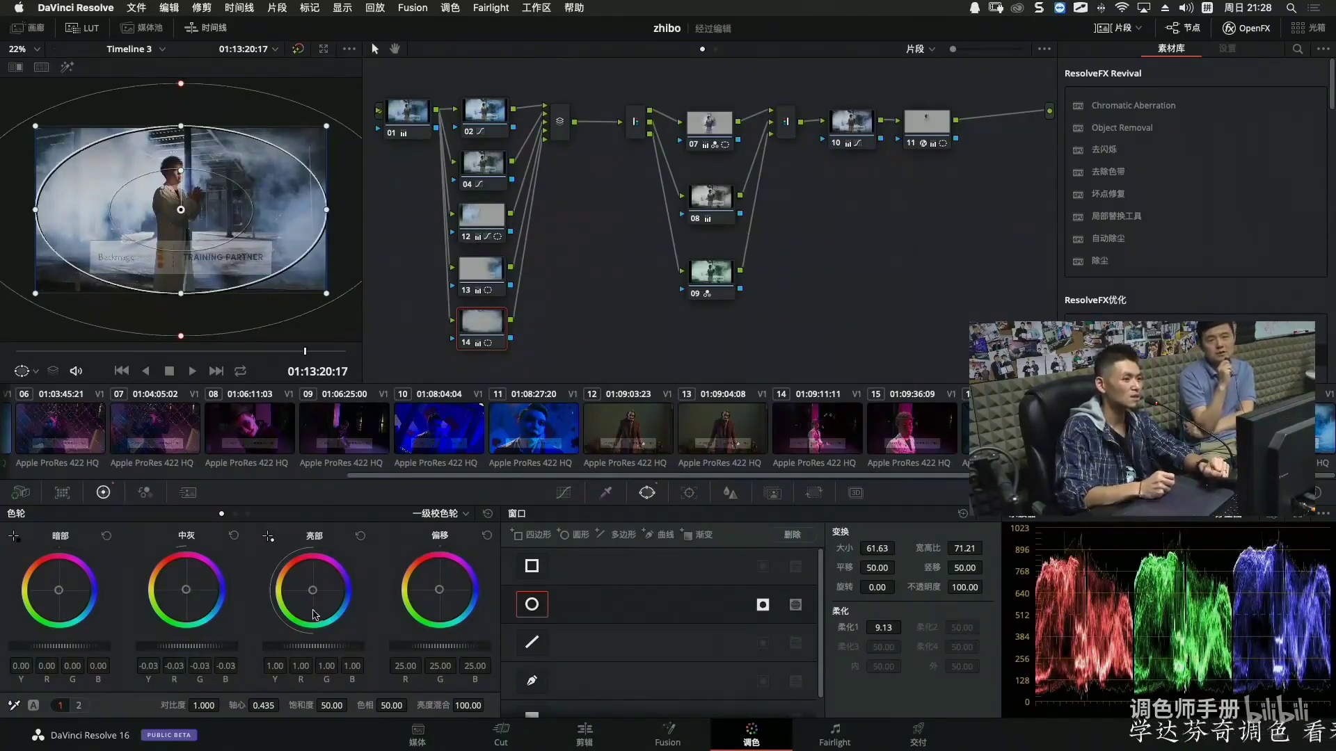
pyautogui.moveTo(292, 637); pyautogui.dragTo(292, 637)
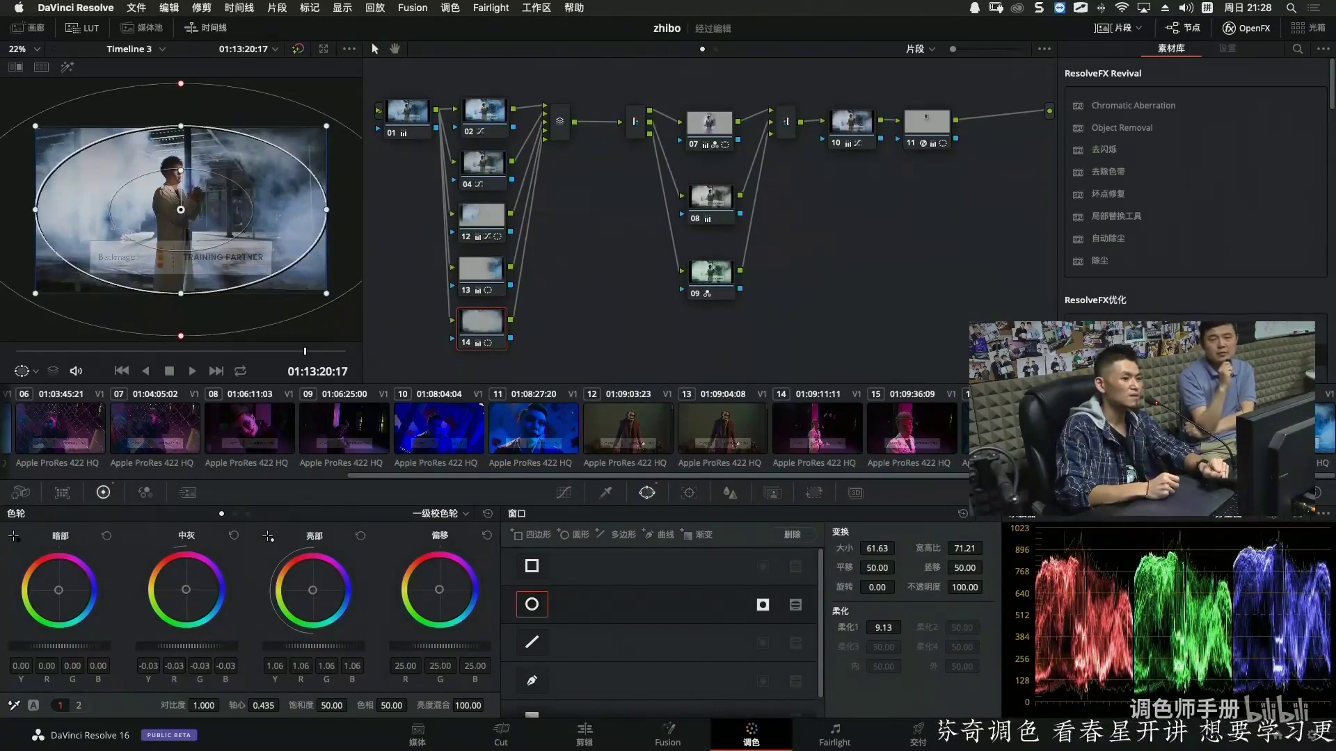
pyautogui.moveTo(200, 645); pyautogui.dragTo(206, 628)
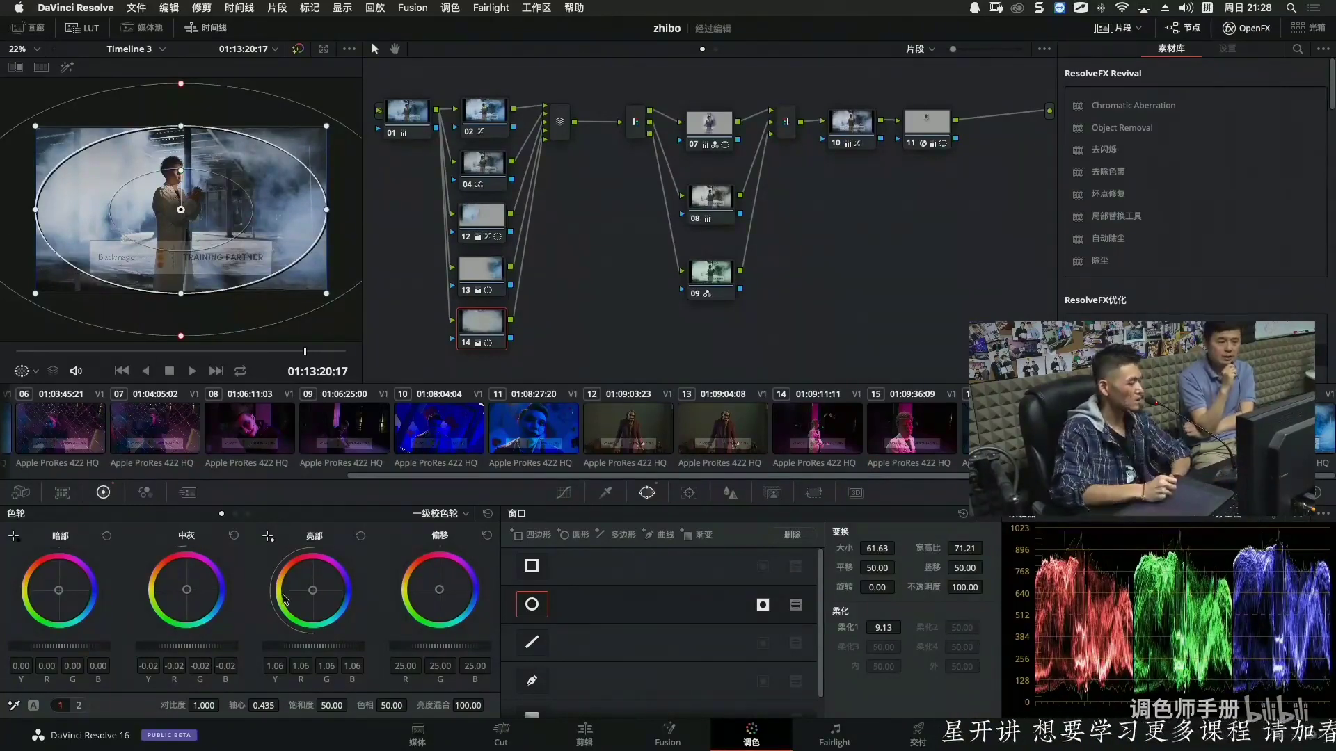
pyautogui.moveTo(326, 648); pyautogui.dragTo(333, 647)
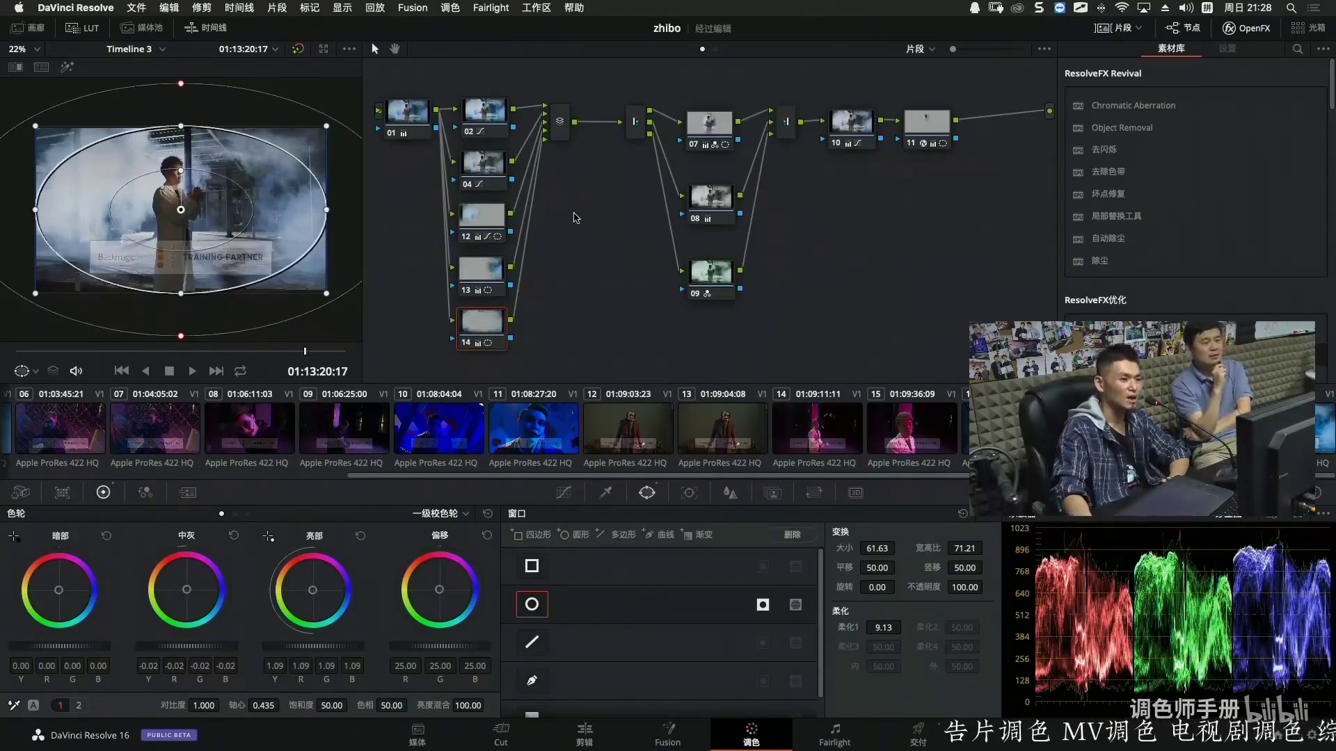
# Review the vignette full screen, then bring up node 10's Sat vs Sat curve.
pyautogui.scroll(-2, 578, 278)
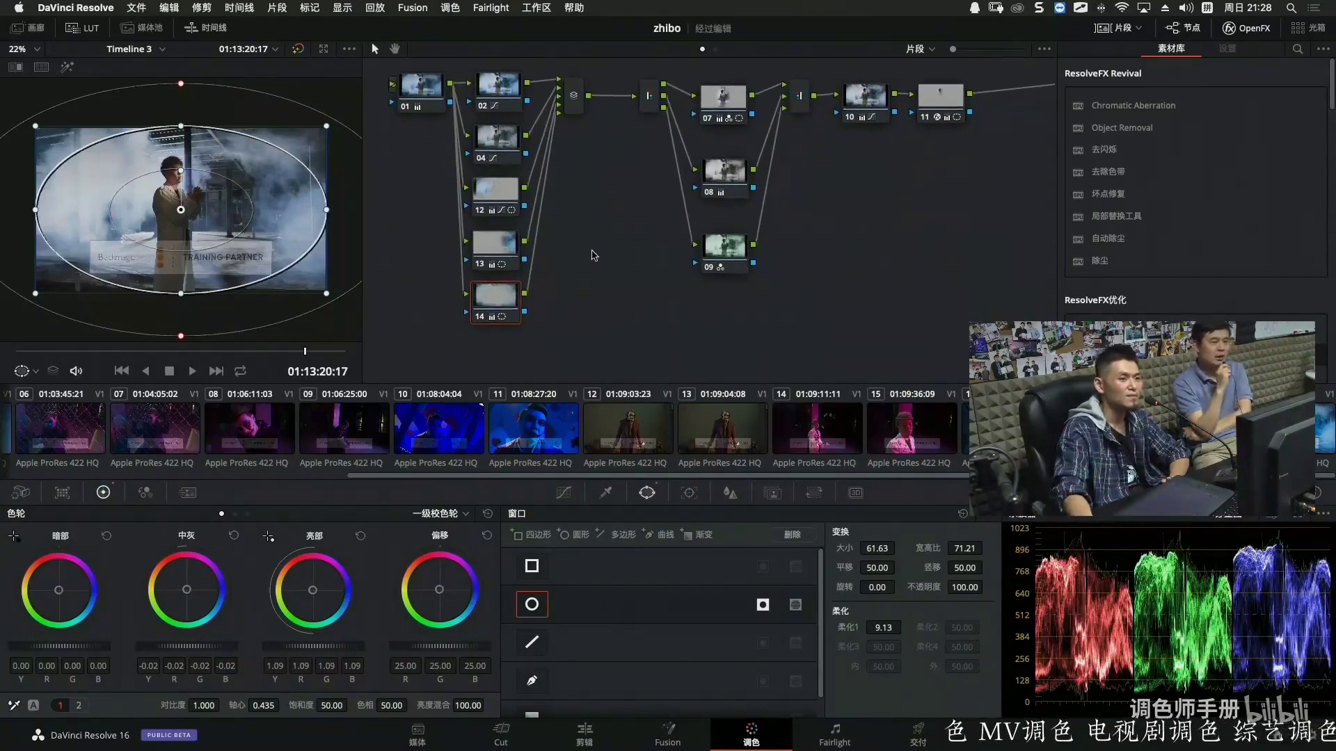
pyautogui.hscroll(-2, 618, 269)
pyautogui.scroll(-1, 618, 268)
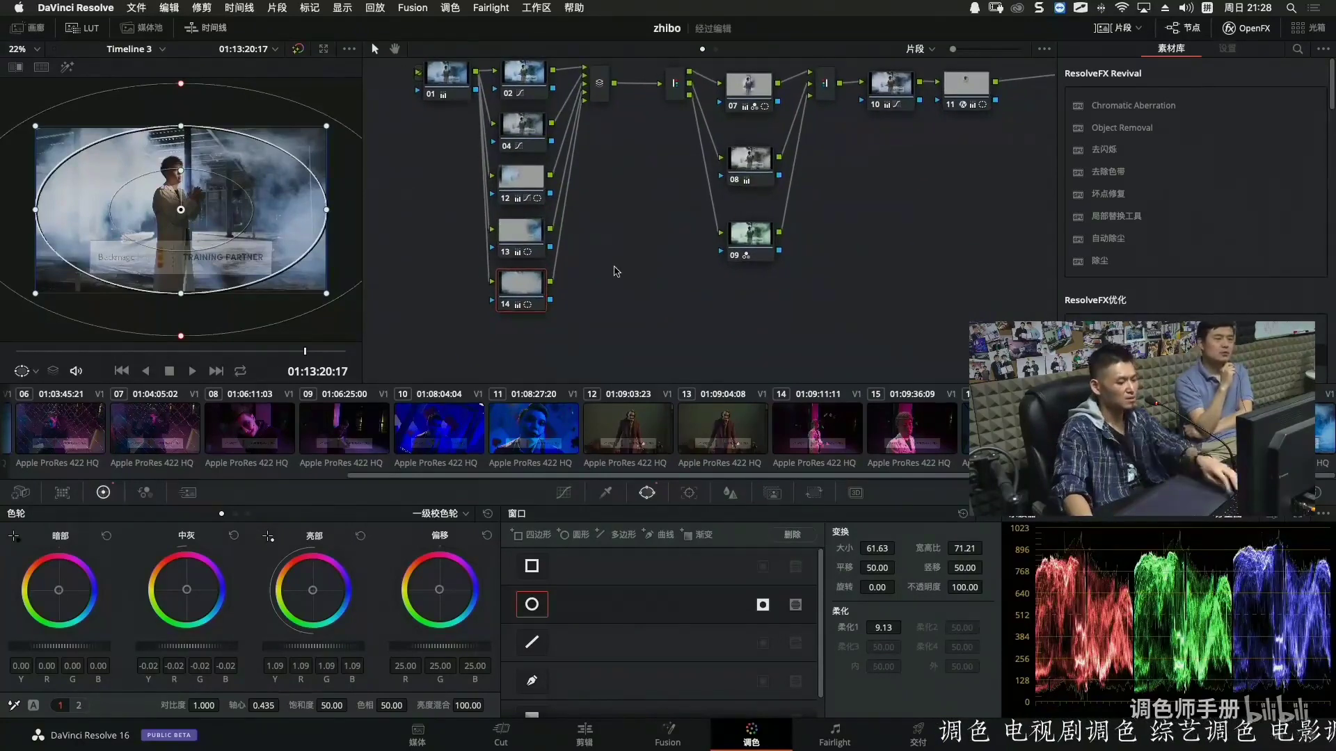
pyautogui.press('super+f')
pyautogui.press('Escape')
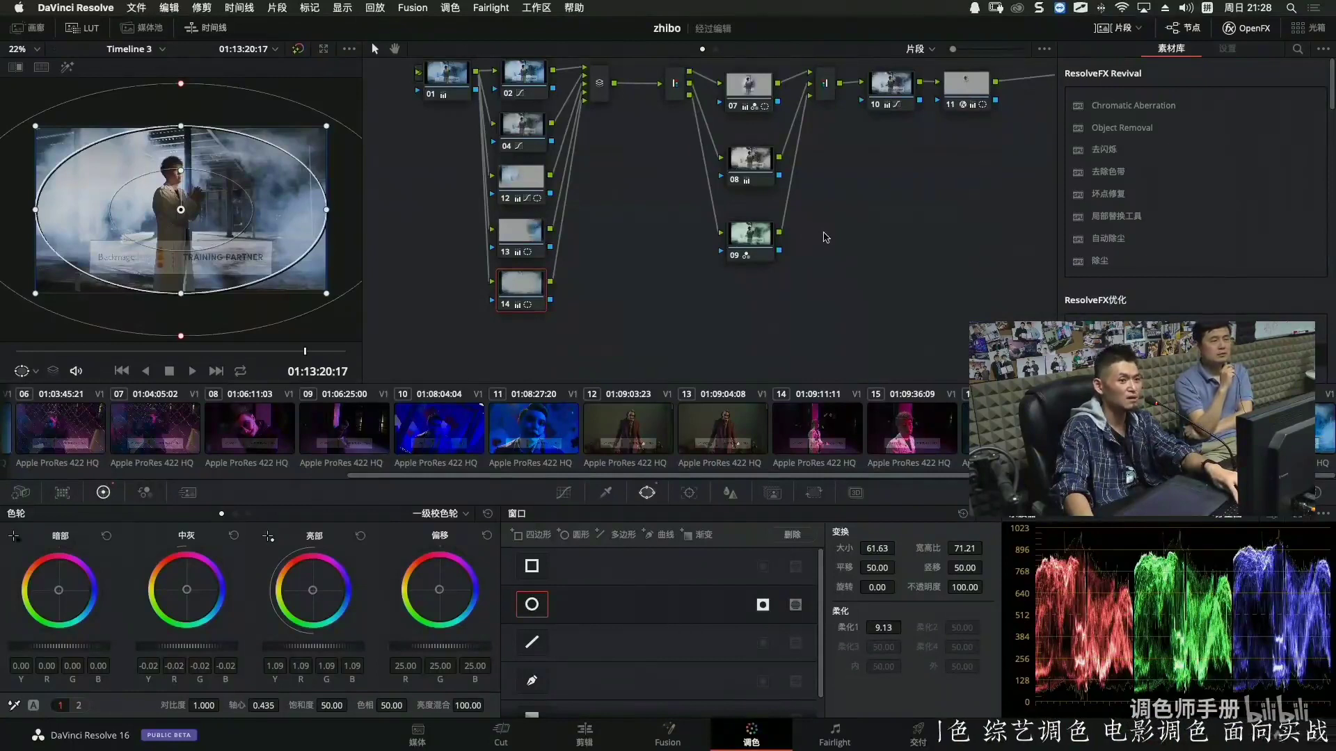
pyautogui.scroll(2, 812, 270)
pyautogui.hscroll(1, 812, 269)
pyautogui.click(880, 119)
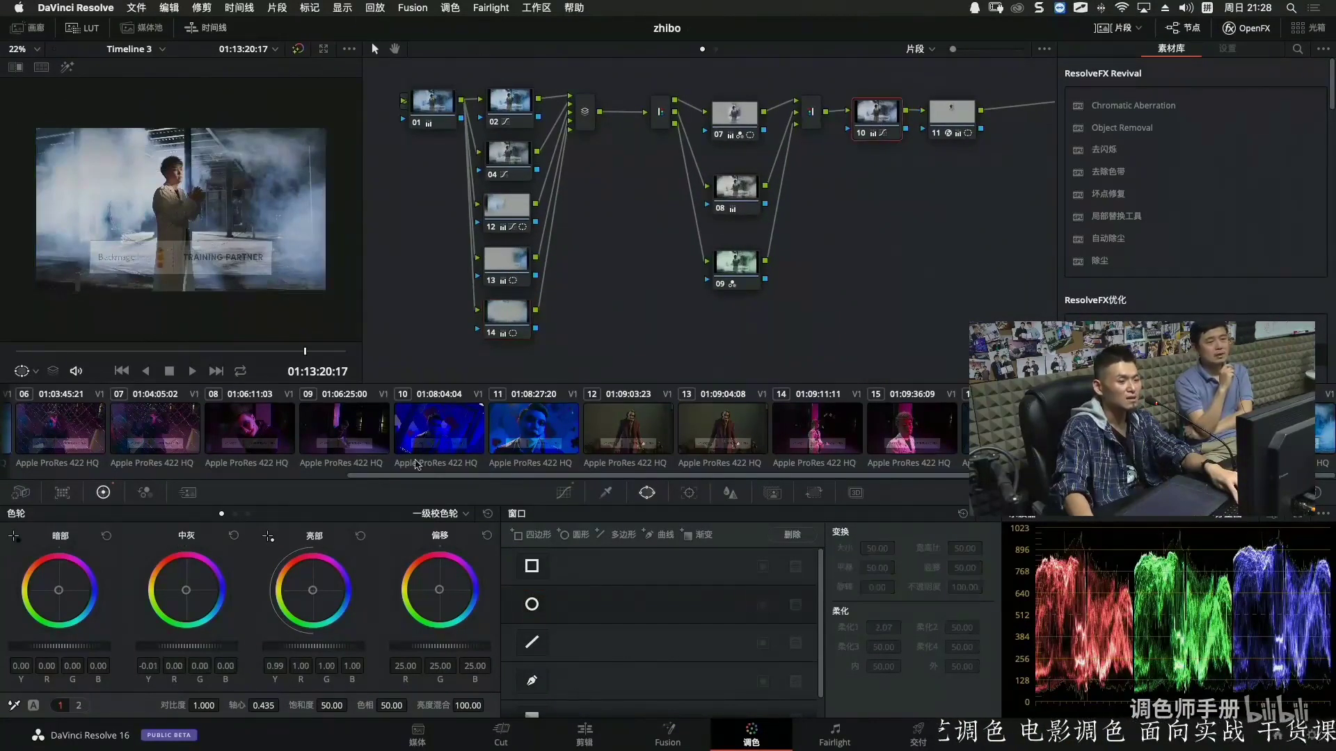
pyautogui.click(561, 493)
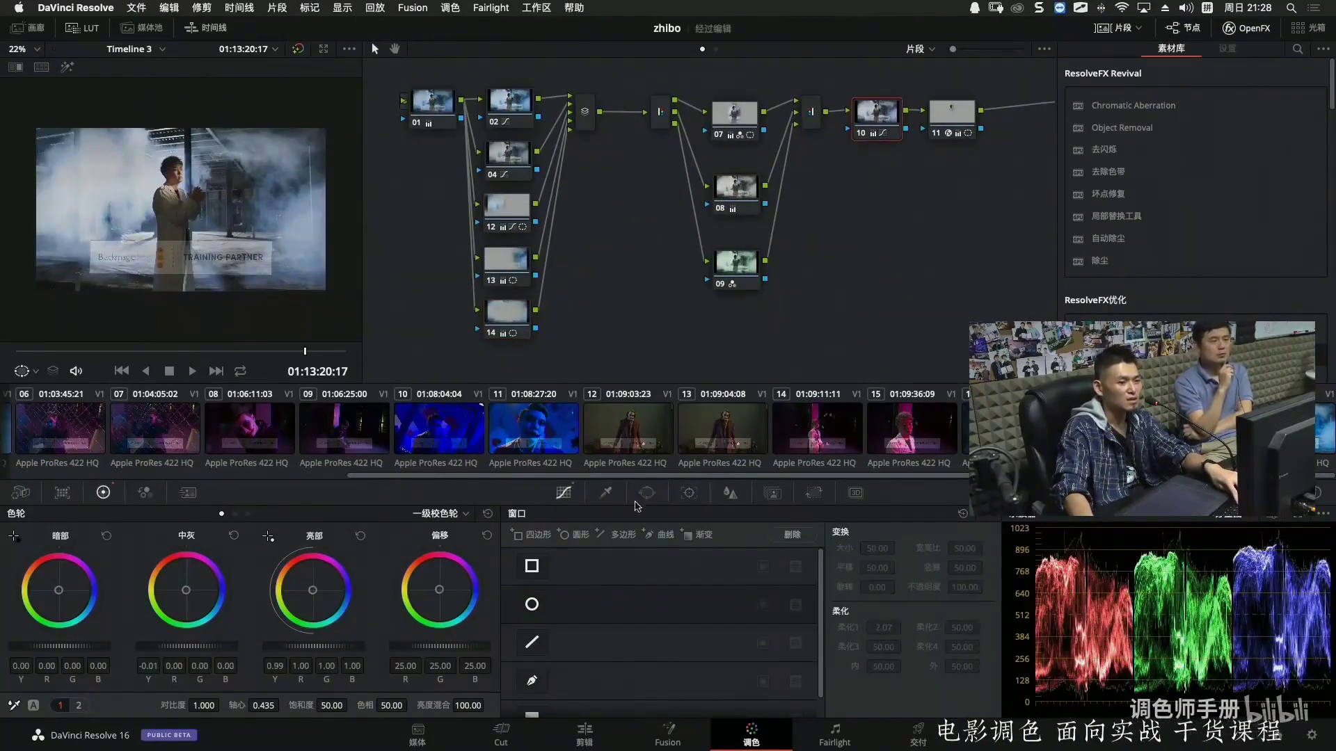
pyautogui.click(780, 515)
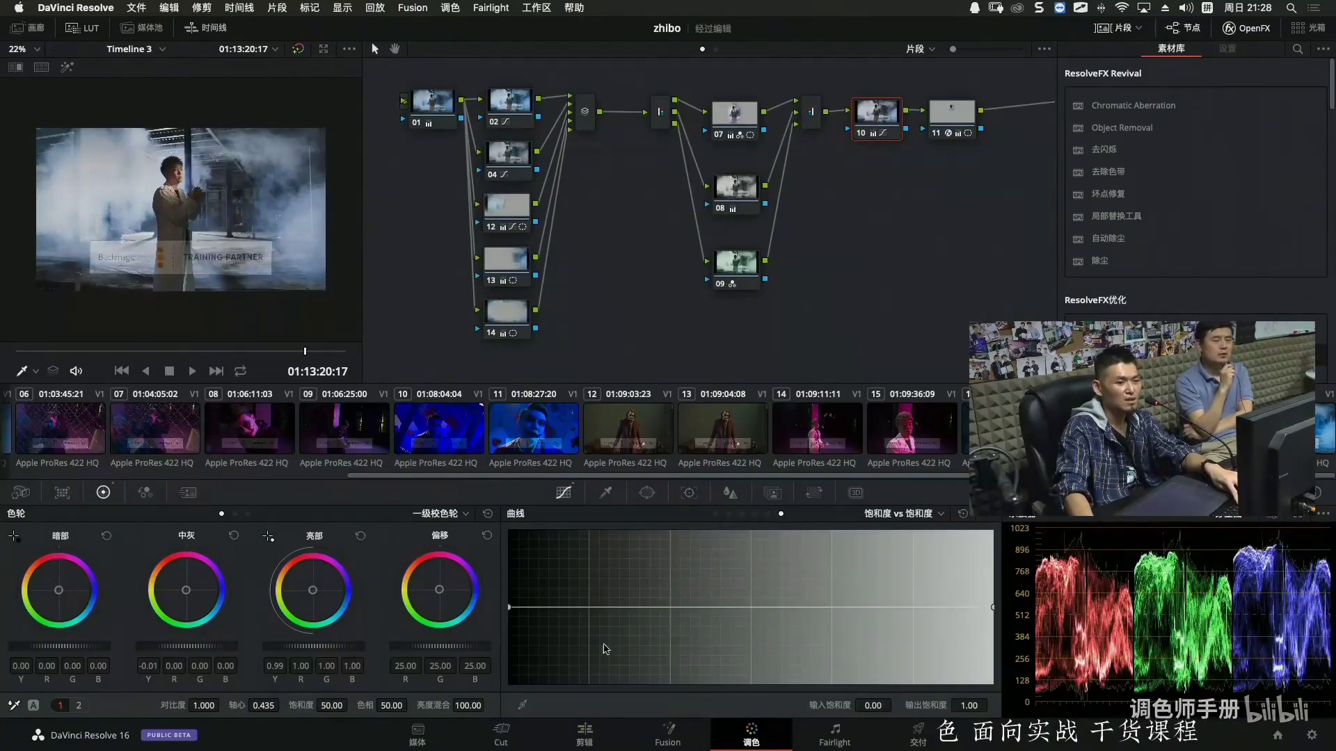
# Add a Sat vs Sat point and pull the low-saturation output down to 0.91.
pyautogui.click(639, 608)
pyautogui.moveTo(509, 607); pyautogui.dragTo(515, 637)
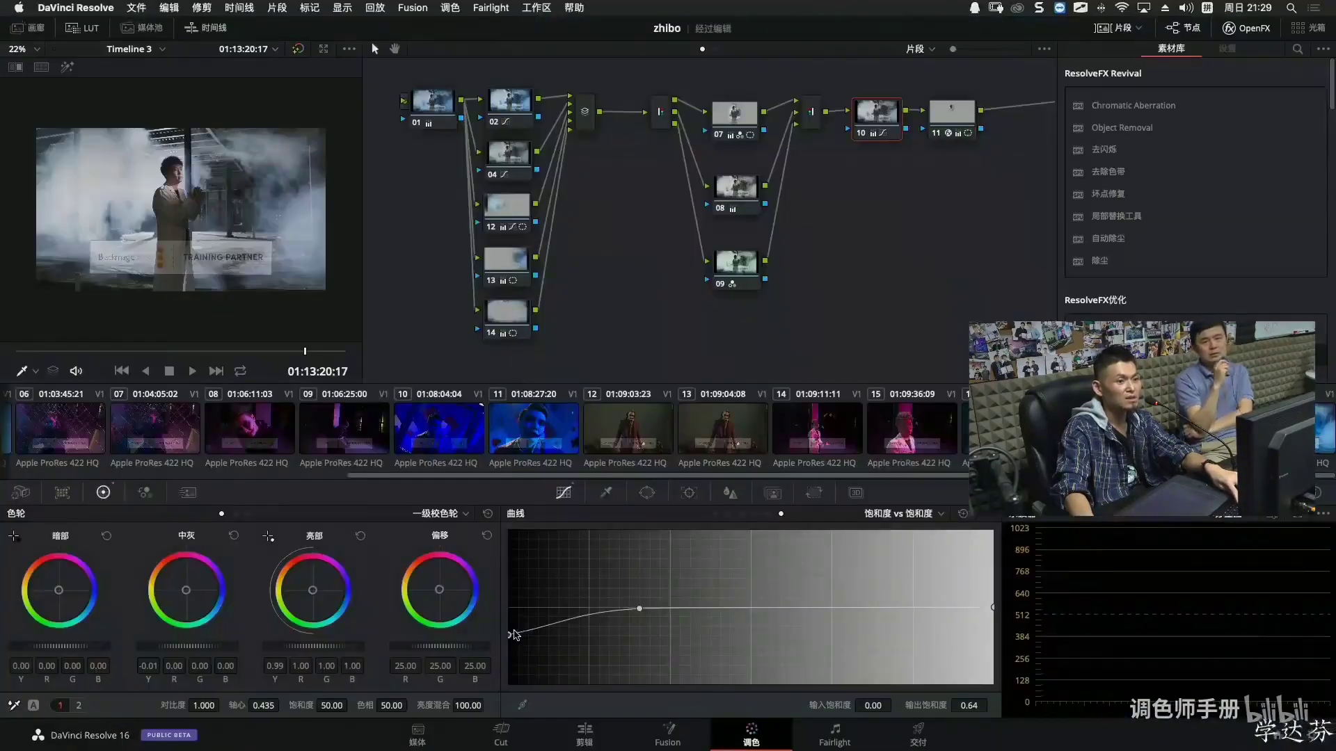
pyautogui.moveTo(514, 635); pyautogui.dragTo(512, 621)
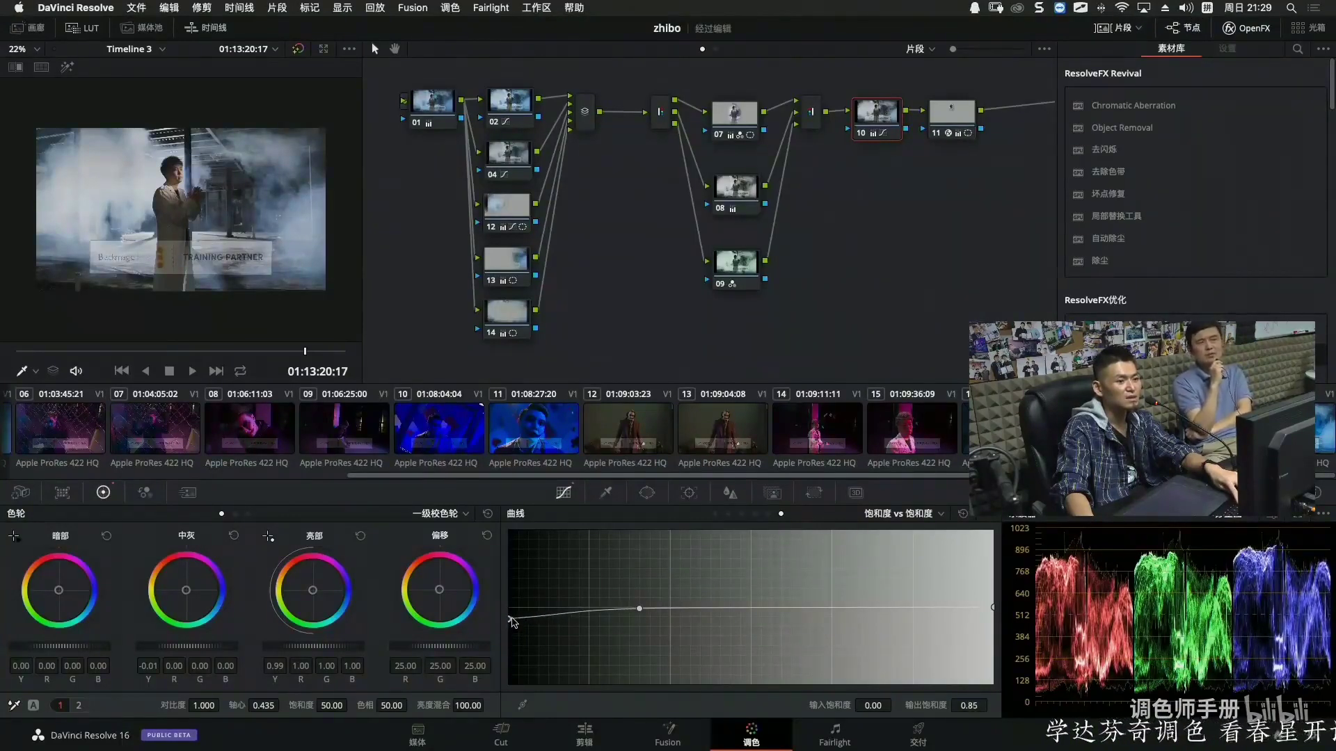
pyautogui.press('super+f')
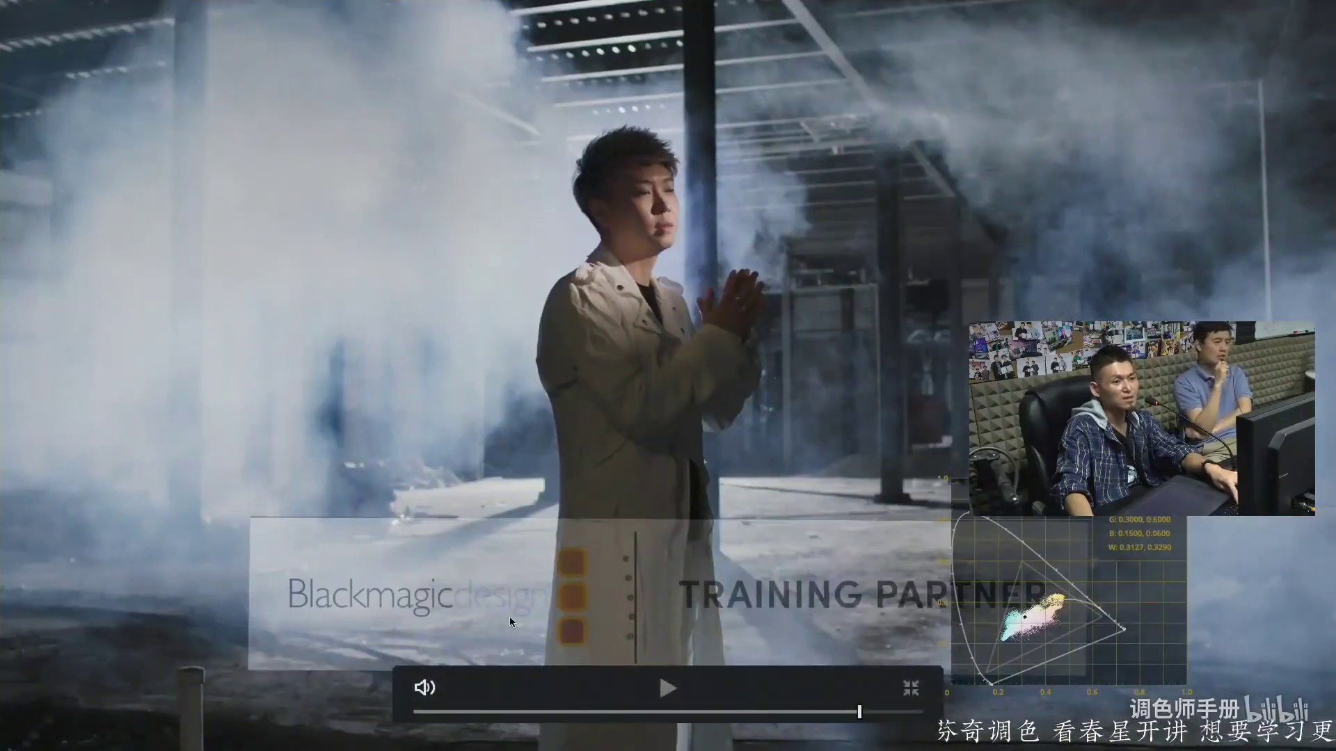
pyautogui.press('super+f')
pyautogui.moveTo(508, 617); pyautogui.dragTo(510, 613)
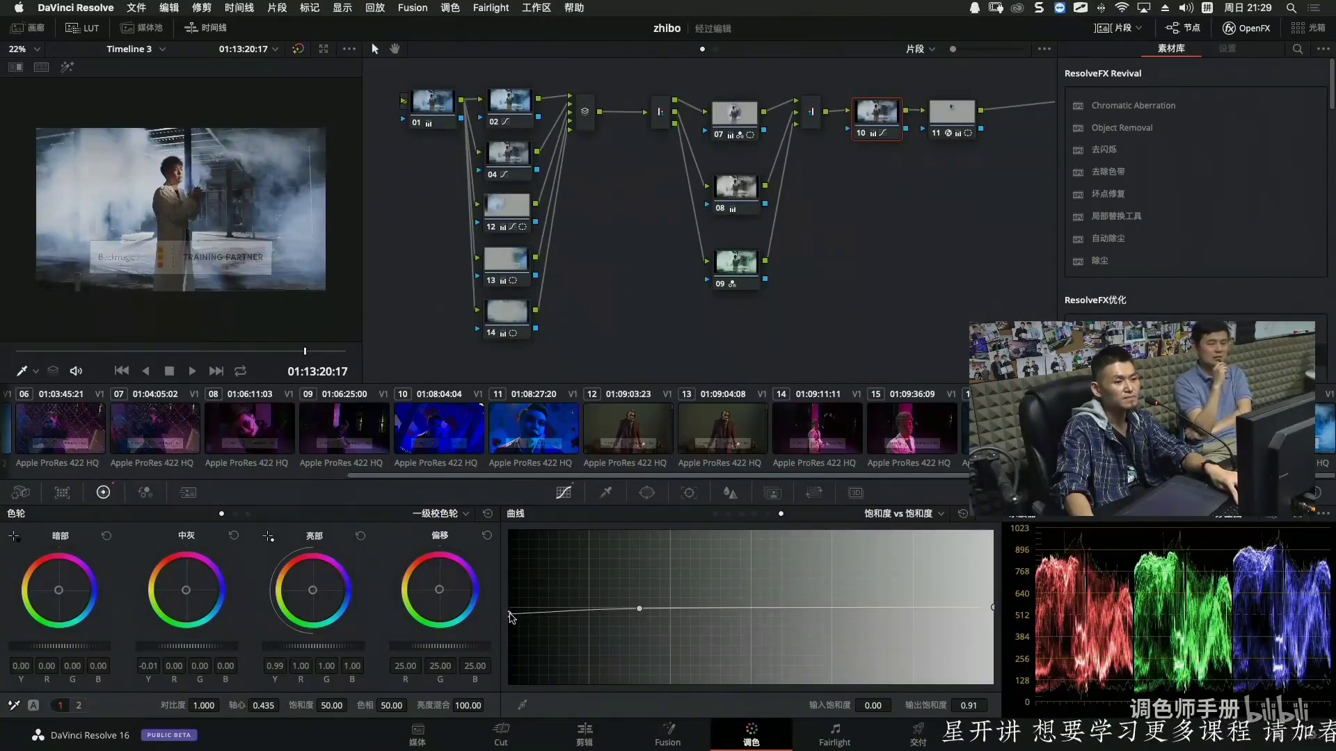
pyautogui.press('super+f')
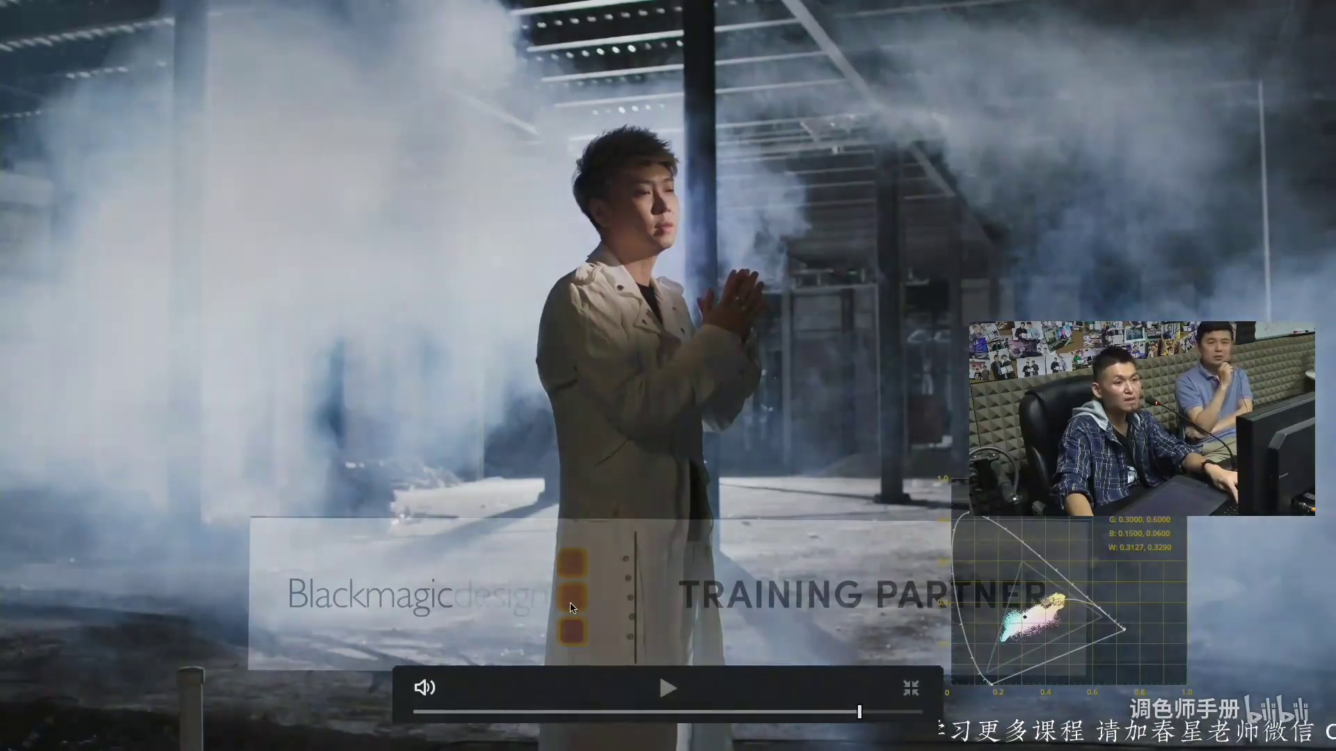
pyautogui.press('super+f')
pyautogui.click(441, 116)
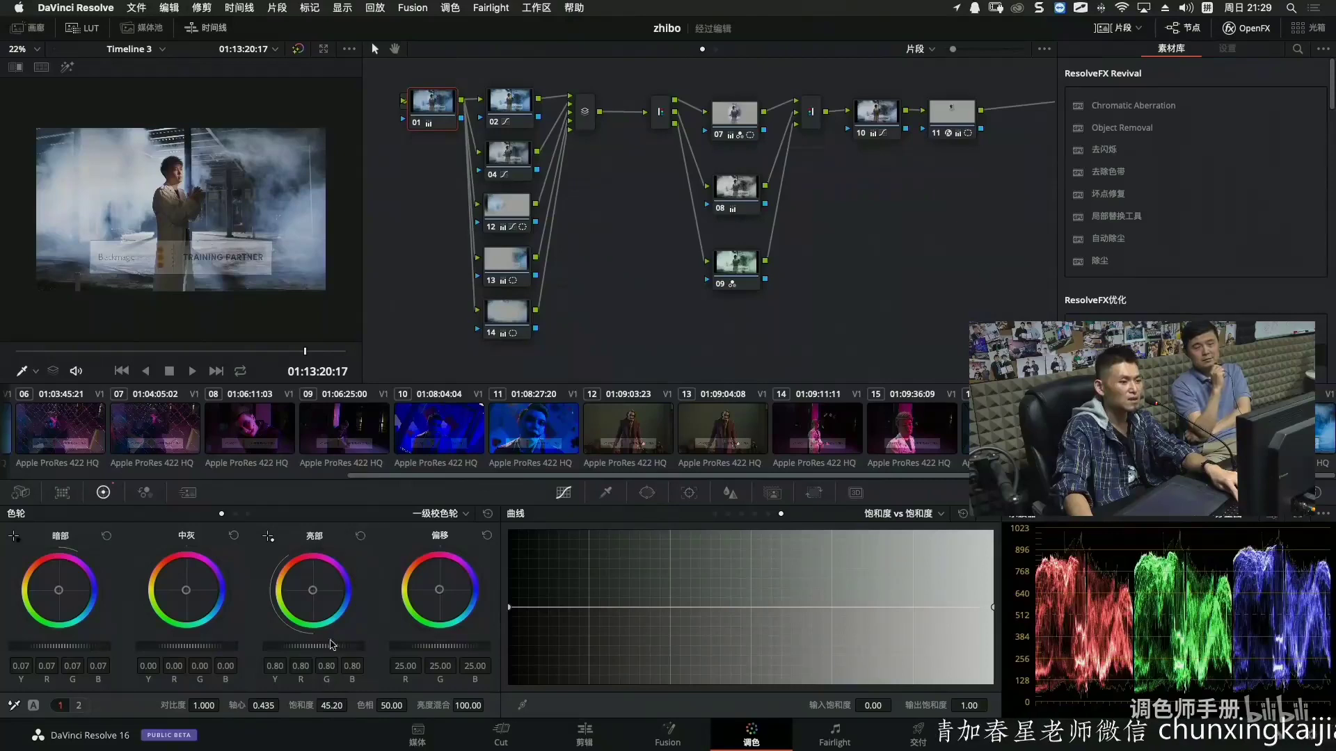
# Slightly raise node 01's gain and lower its lift.
pyautogui.moveTo(311, 646); pyautogui.dragTo(315, 645)
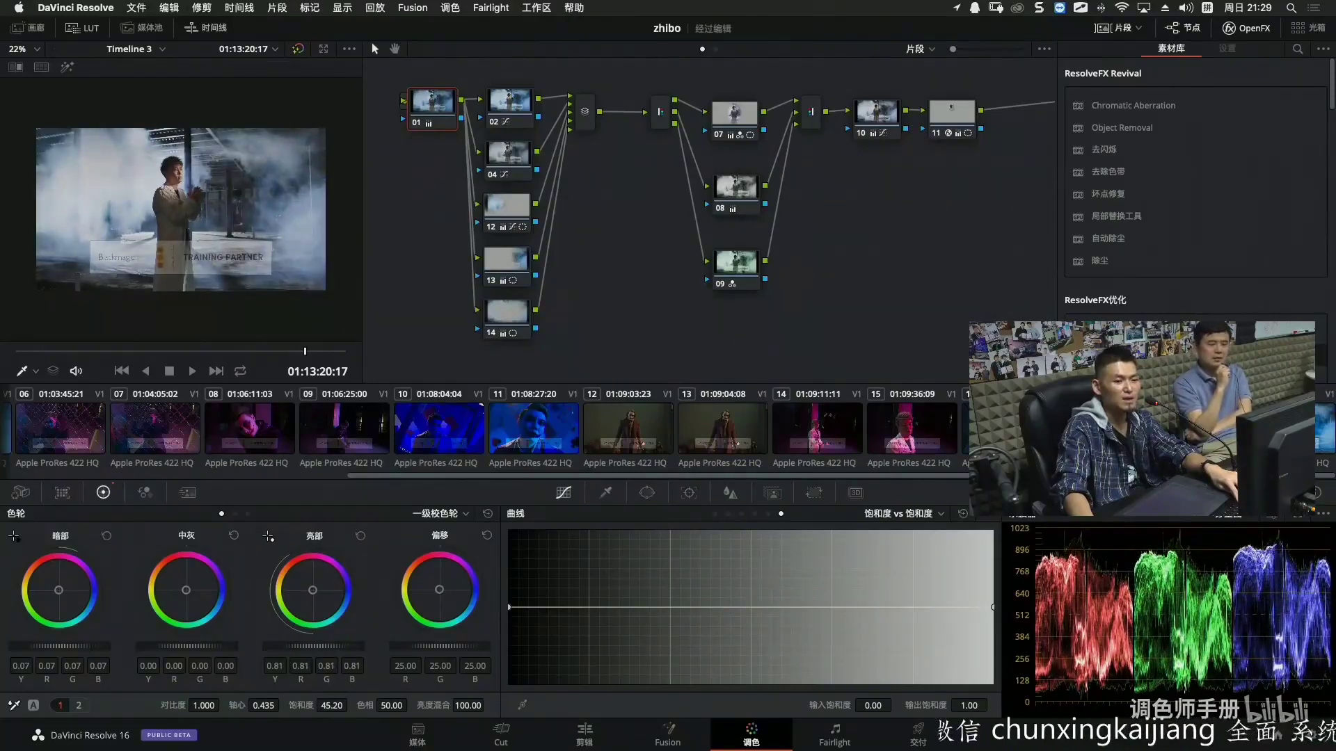
pyautogui.moveTo(64, 643); pyautogui.dragTo(62, 643)
pyautogui.press('super+f')
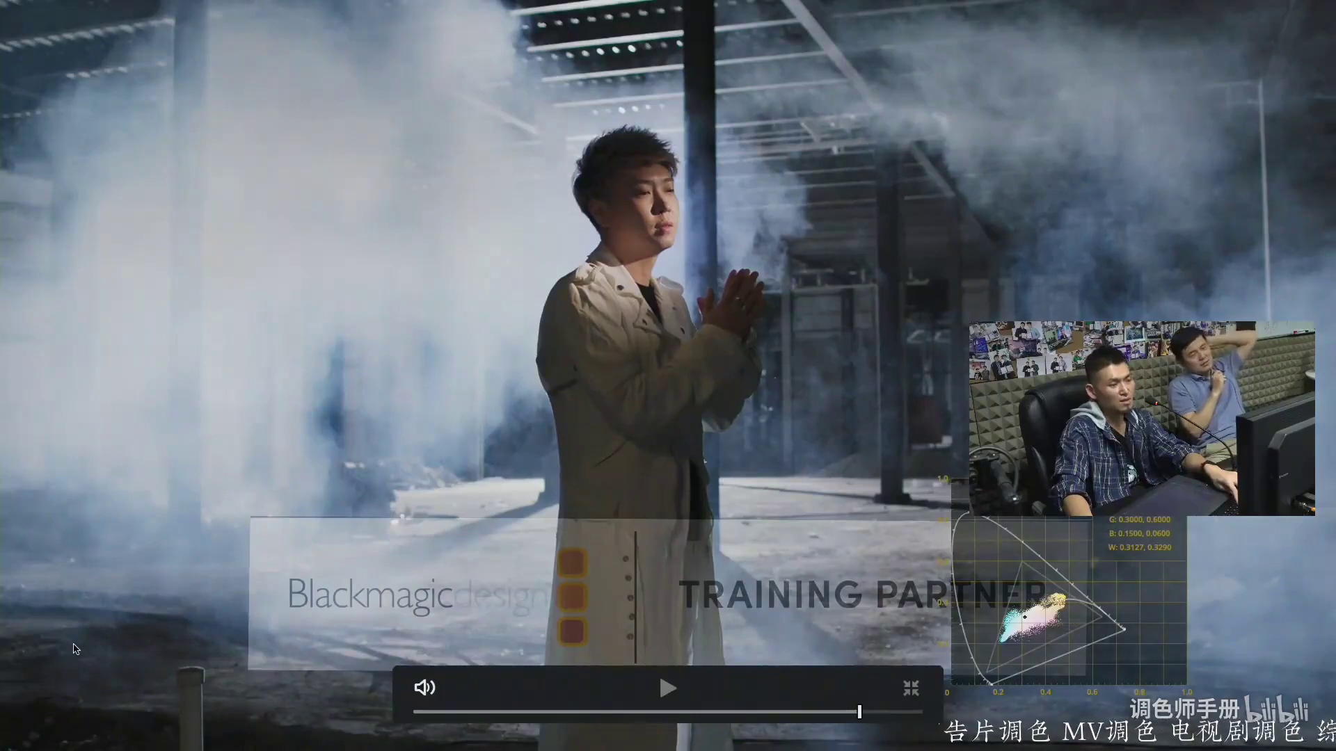
pyautogui.press('super+f')
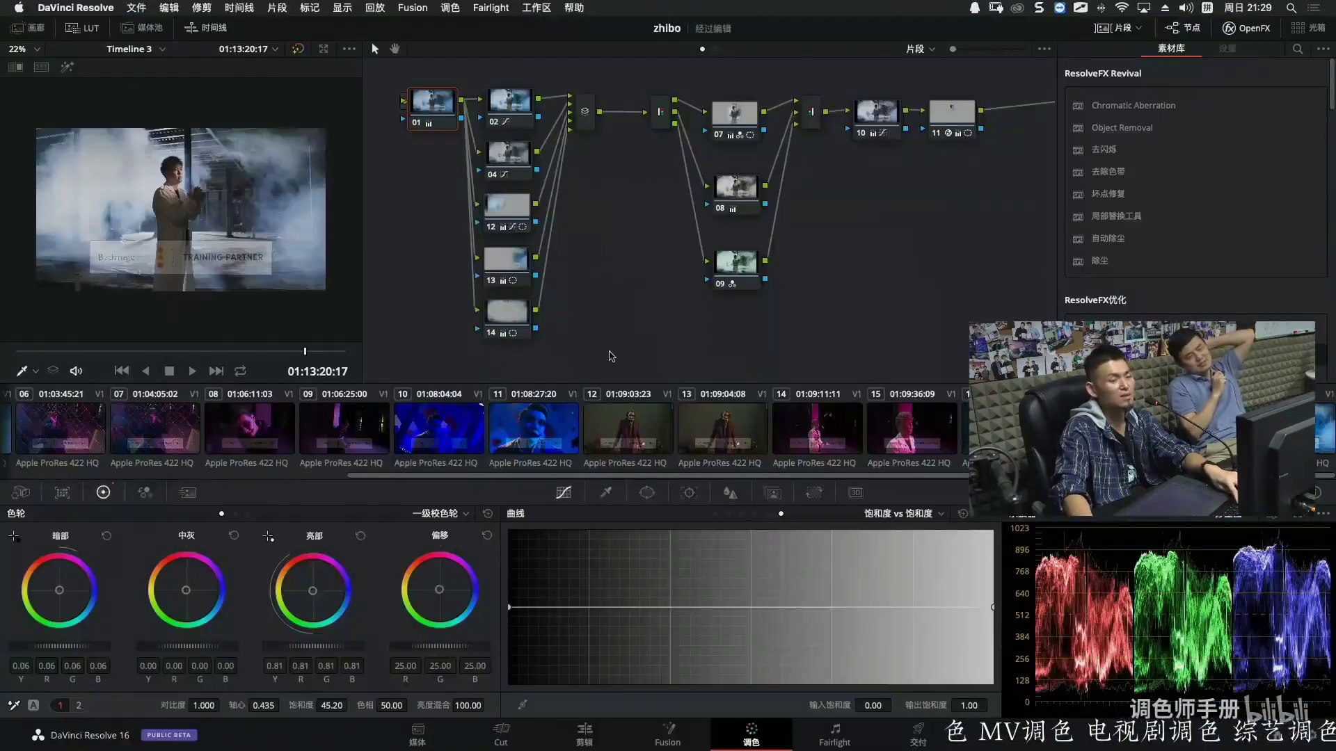
# Set node 14's gamma to -0.05 and gain to 1.12.
pyautogui.click(524, 319)
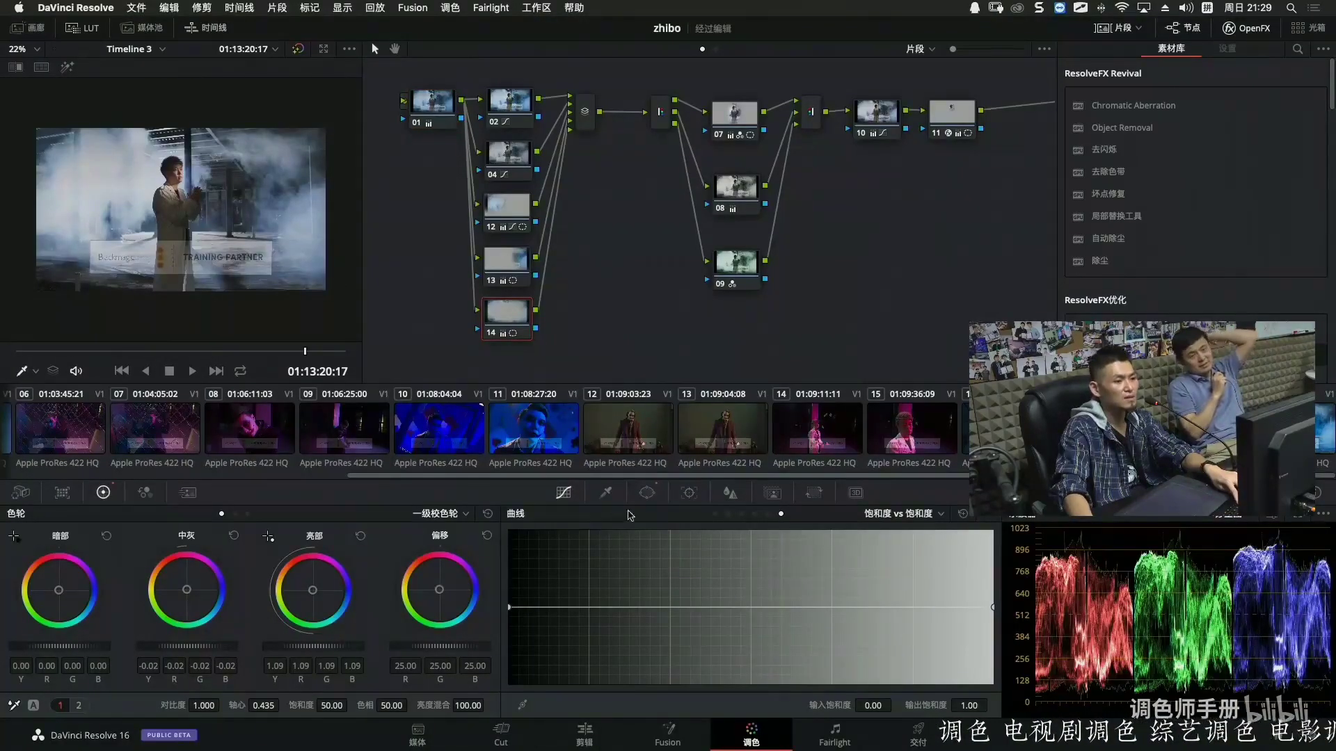
pyautogui.moveTo(206, 648); pyautogui.dragTo(193, 649)
pyautogui.moveTo(305, 647); pyautogui.dragTo(310, 647)
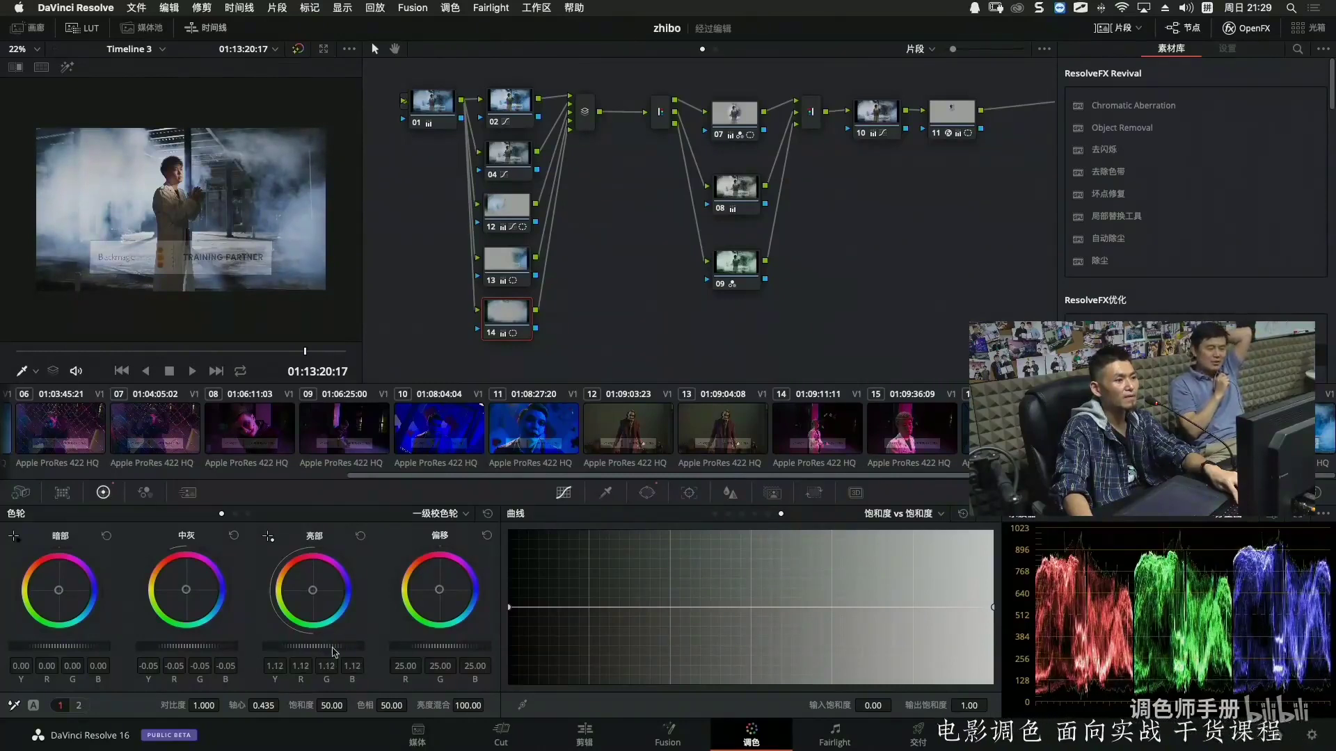
# Scrub through the clip full screen and show a before/after split-screen comparison.
pyautogui.press('super+f')
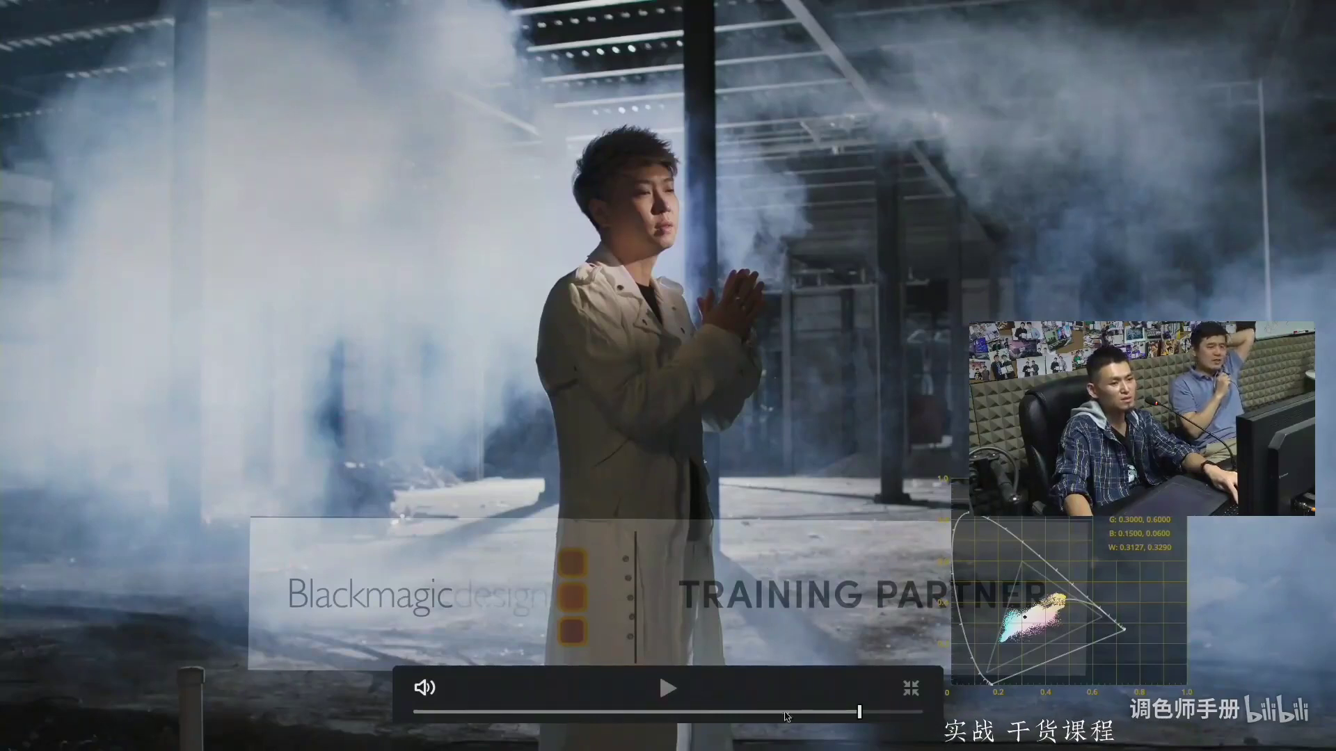
pyautogui.moveTo(860, 712); pyautogui.dragTo(713, 712)
pyautogui.moveTo(619, 704); pyautogui.dragTo(958, 704)
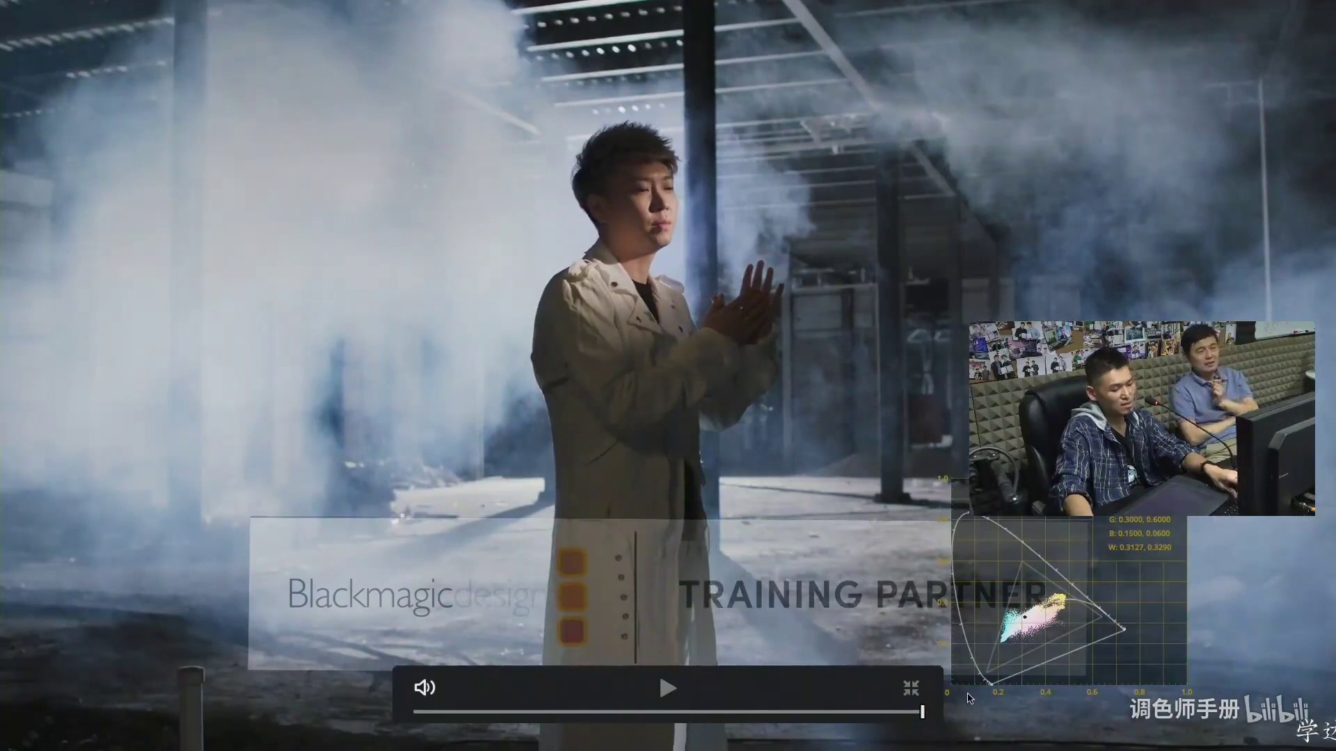
pyautogui.hotkey('ctrl', 'alt', 'w')
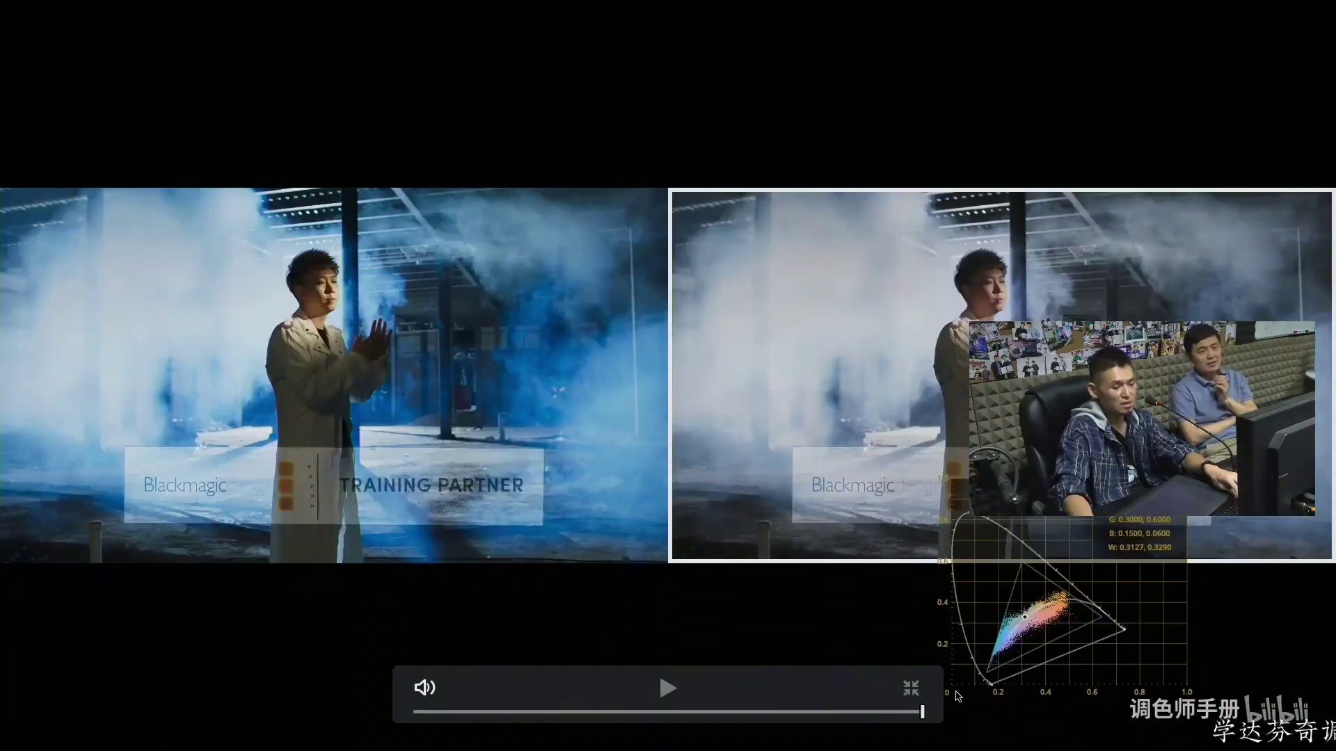
pyautogui.hotkey('ctrl', 'f')
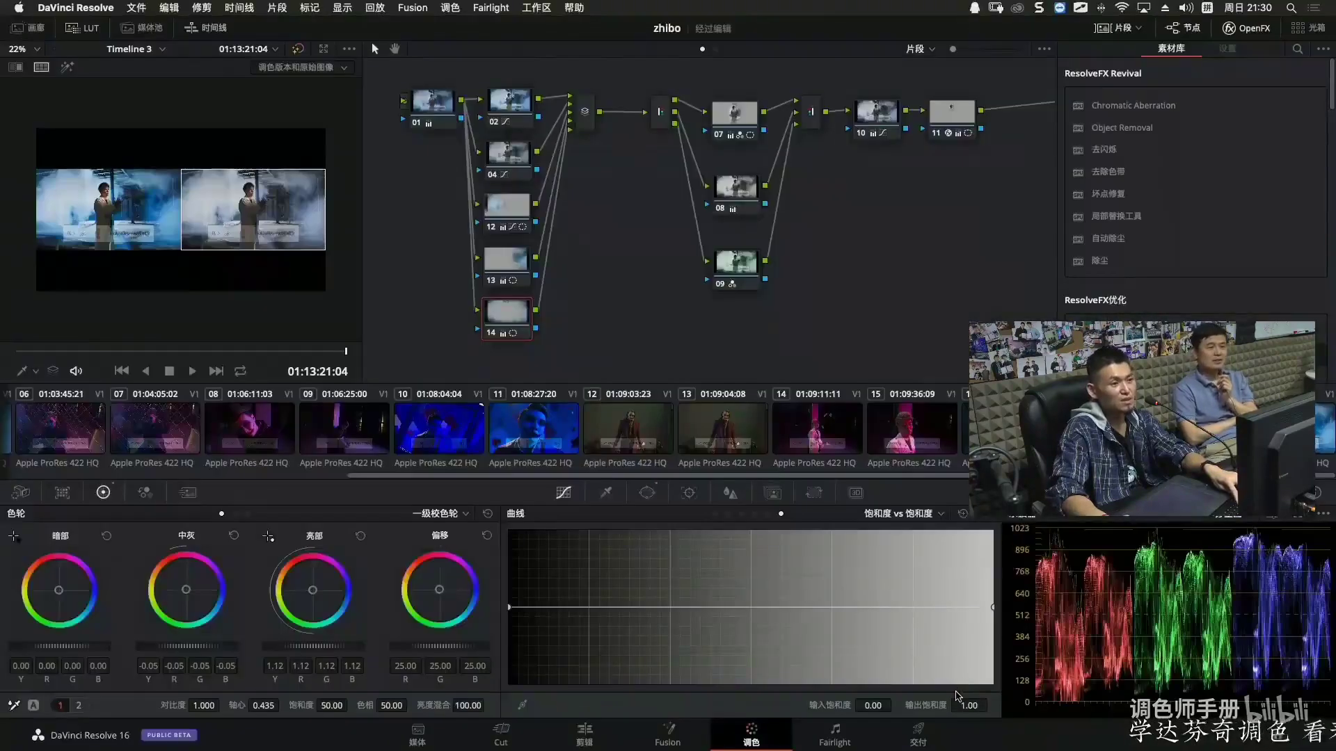
pyautogui.hotkey('ctrl', 'f')
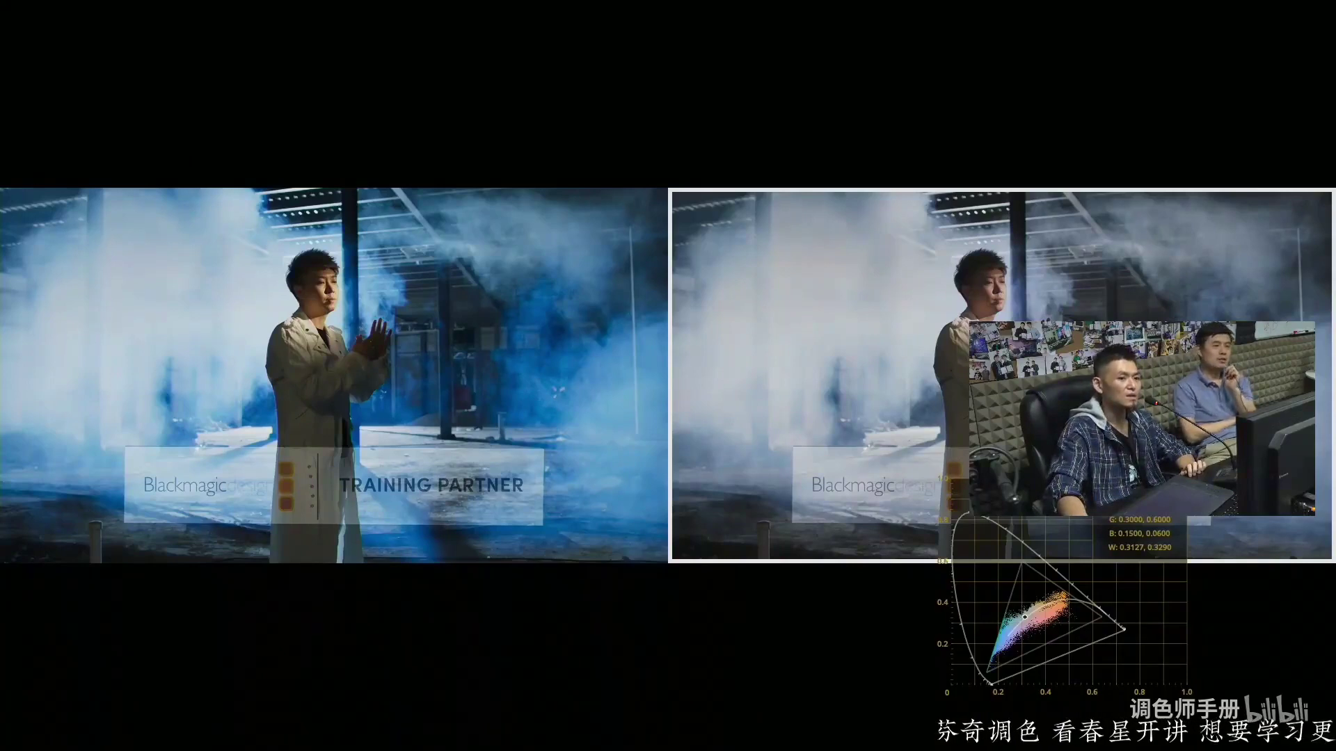
pyautogui.moveTo(963, 696)
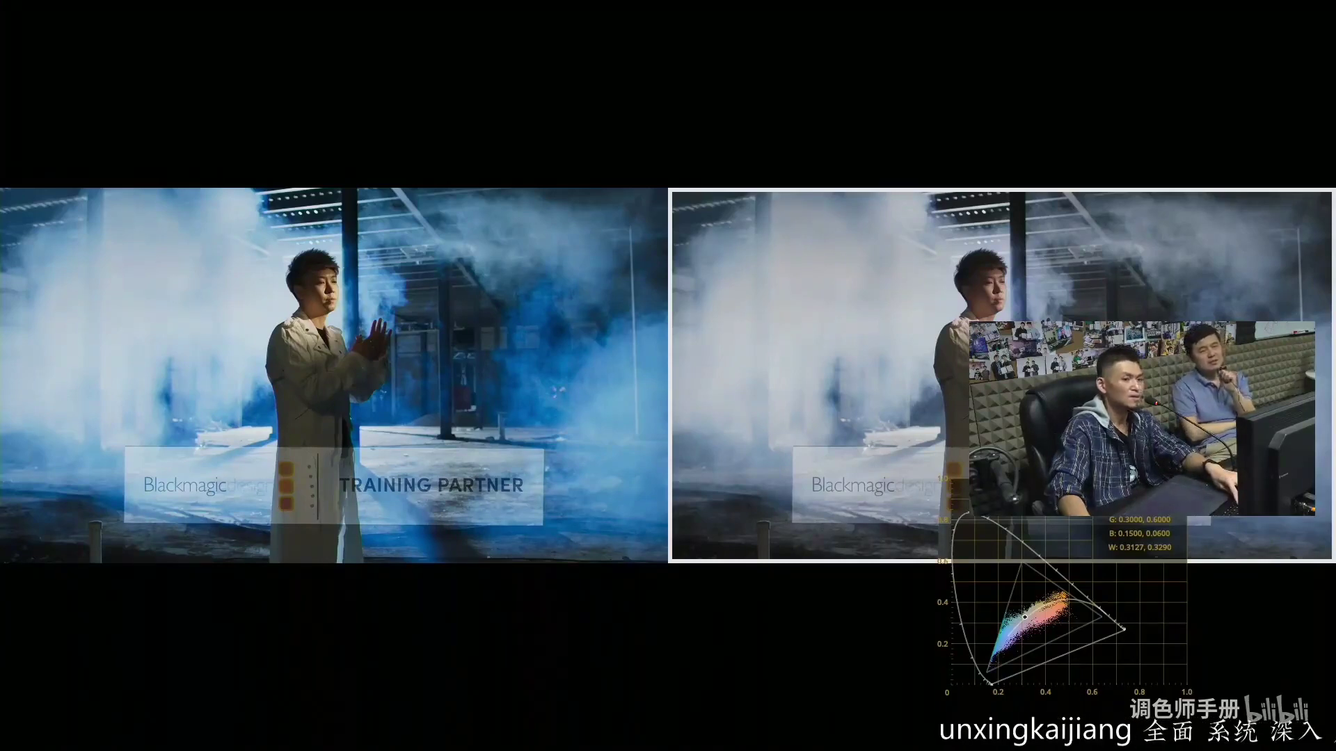
pyautogui.moveTo(662, 593)
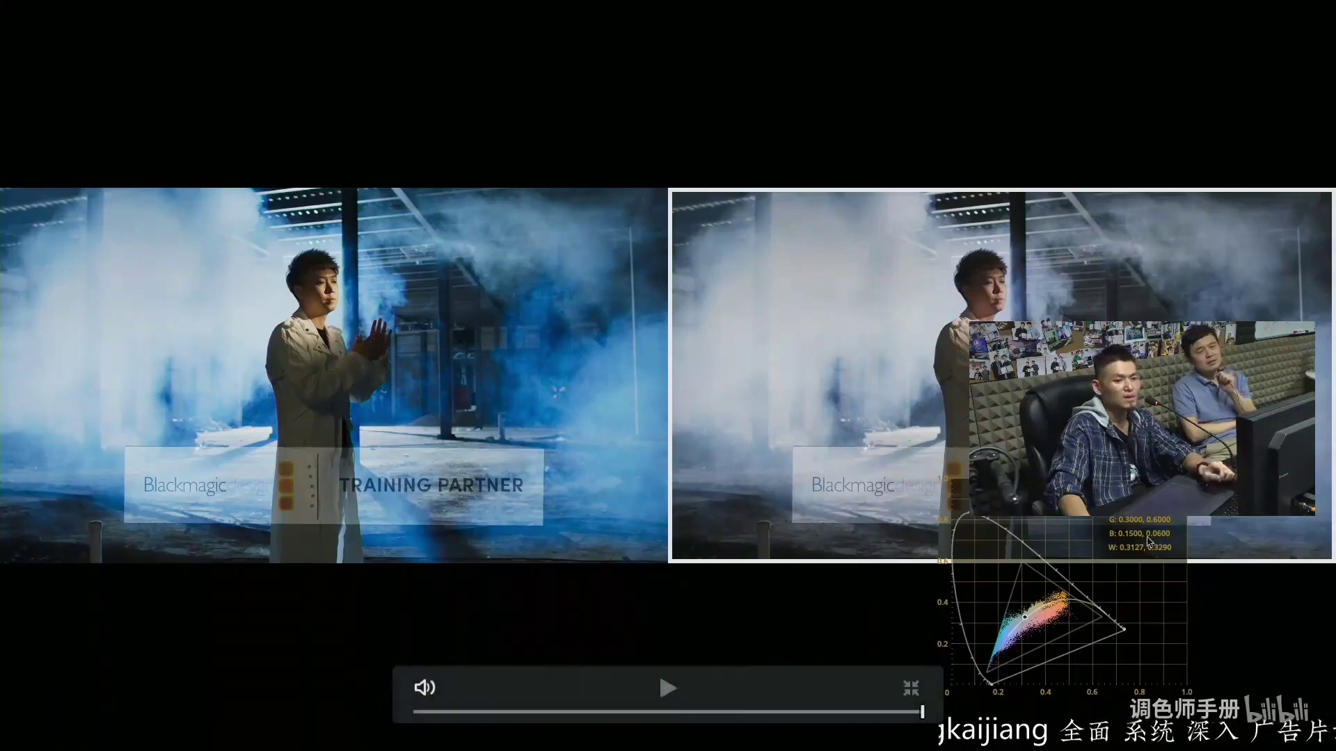
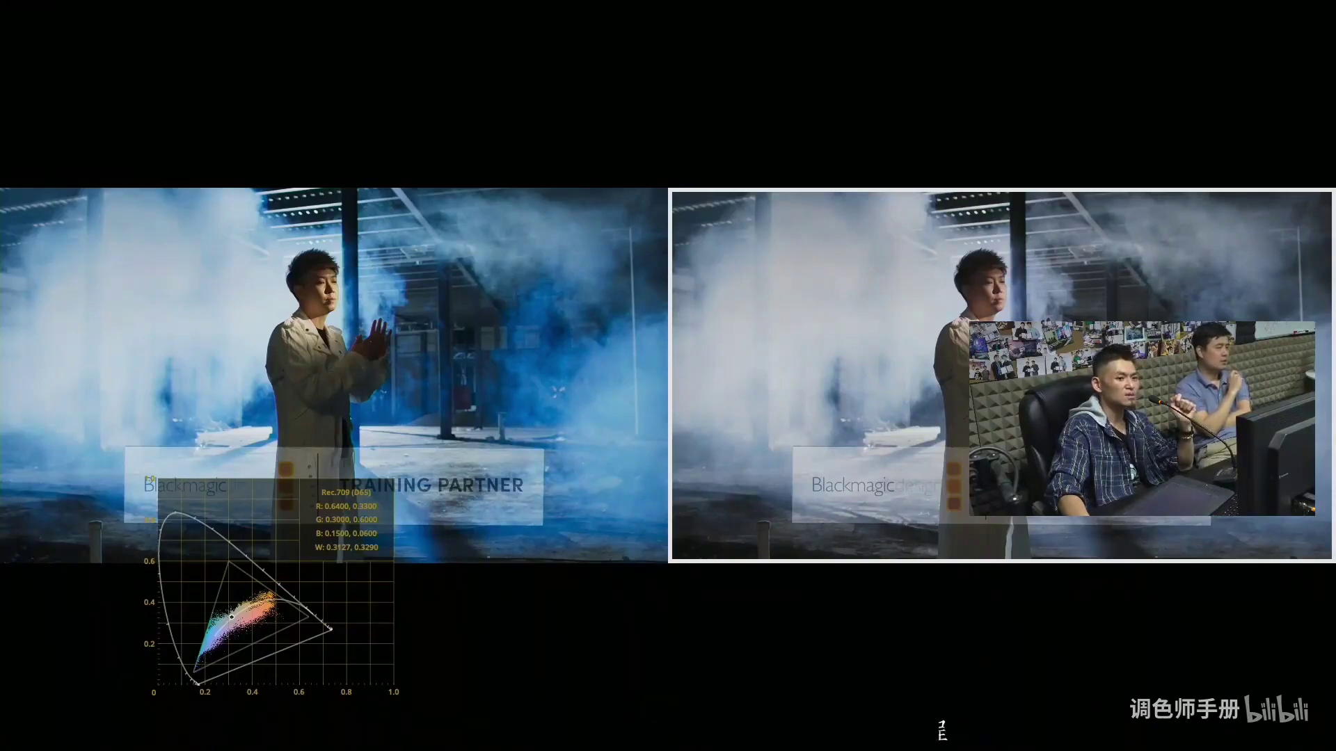
# Leave full screen and inspect node 02's hue-versus-hue curve.
pyautogui.press('Escape')
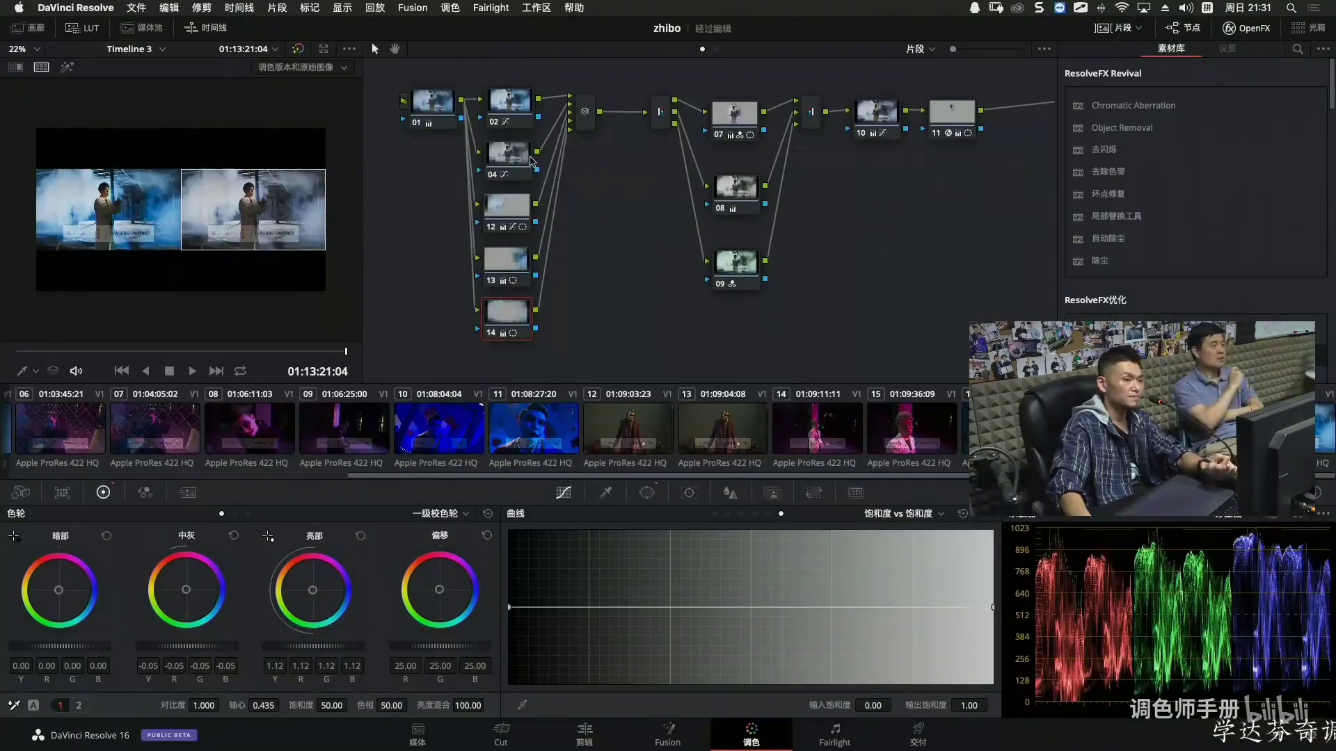
pyautogui.click(527, 109)
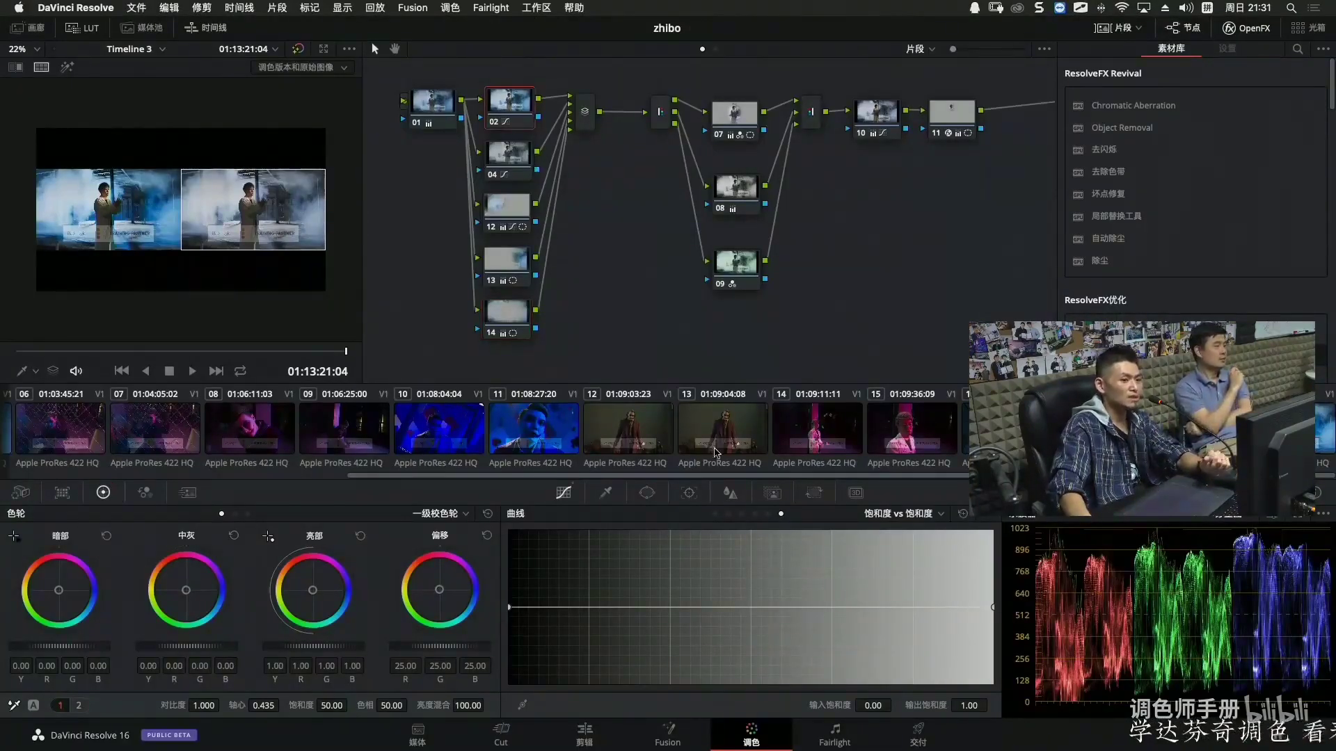
pyautogui.click(742, 513)
pyautogui.click(728, 514)
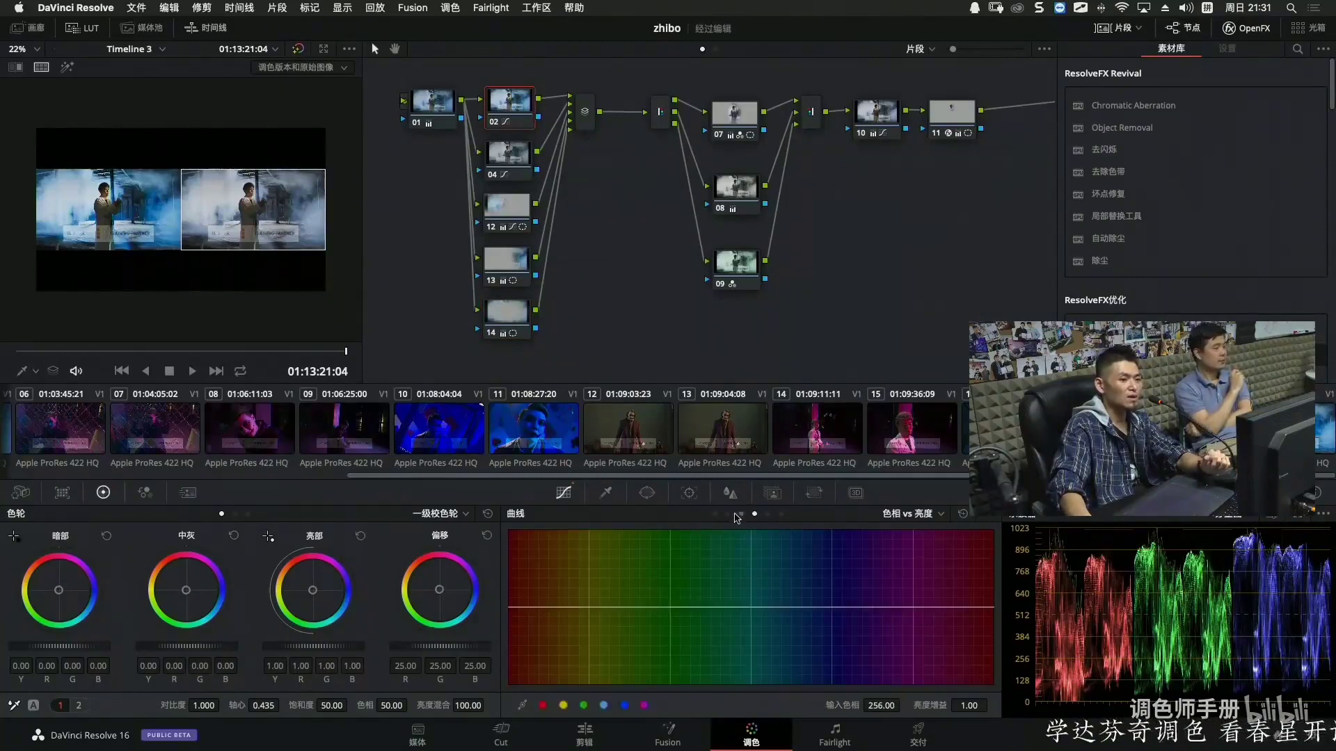
# Raise node 04's blue-cyan hue-vs-saturation dip to 0.70, previewing it full screen.
pyautogui.click(499, 159)
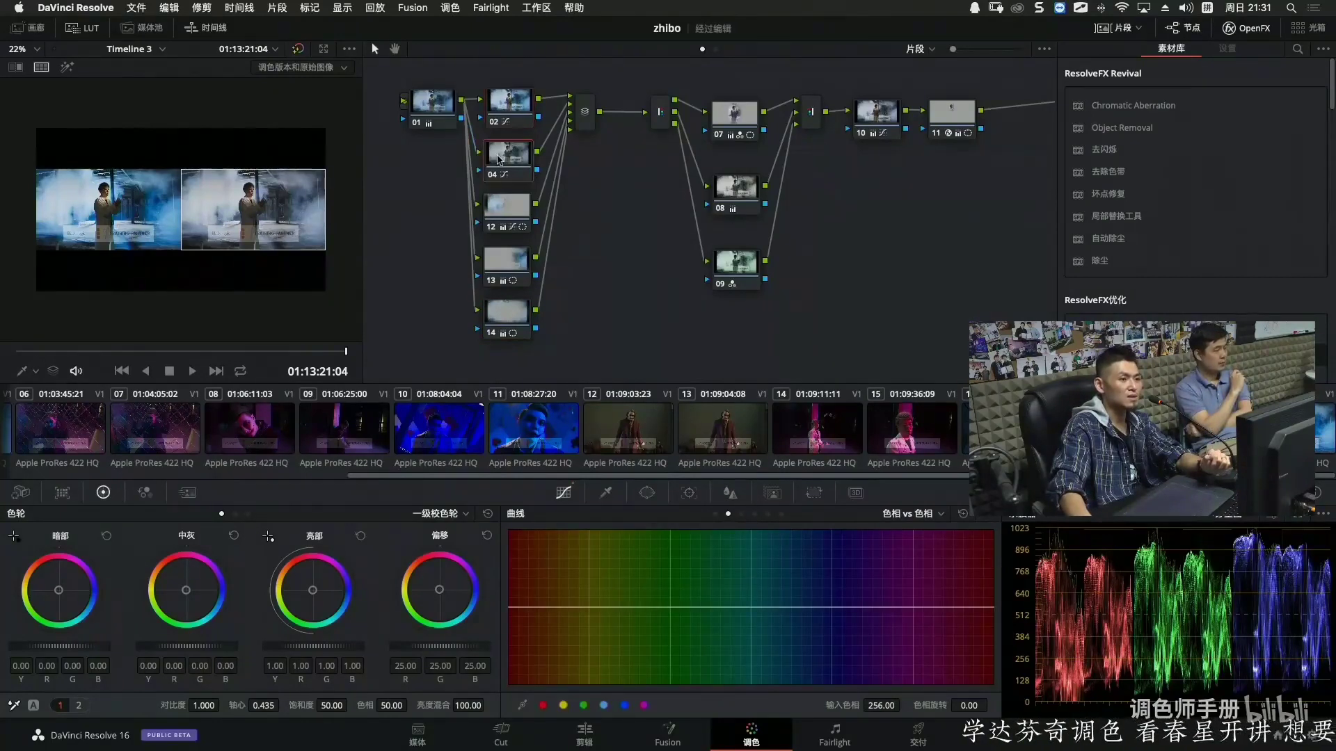
pyautogui.click(743, 514)
pyautogui.moveTo(832, 663); pyautogui.dragTo(836, 640)
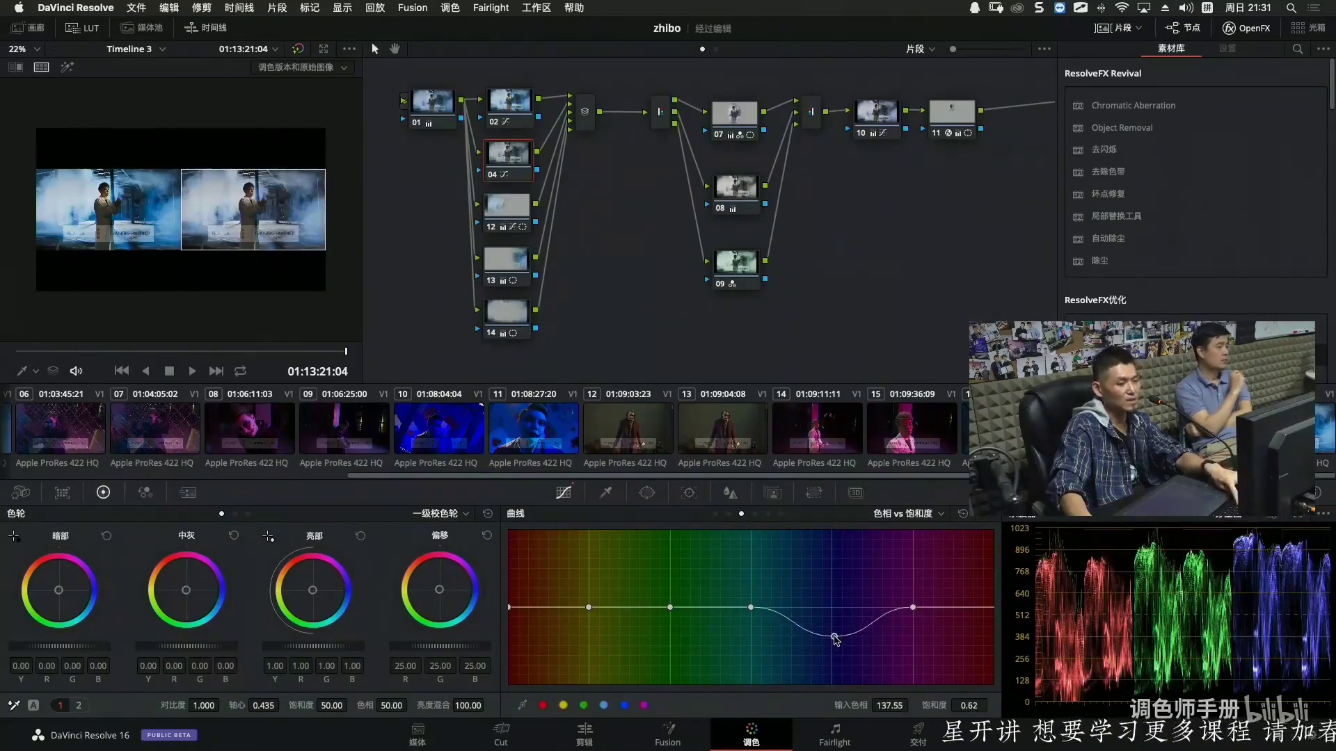
pyautogui.press('p')
pyautogui.press('p')
pyautogui.moveTo(837, 641); pyautogui.dragTo(834, 634)
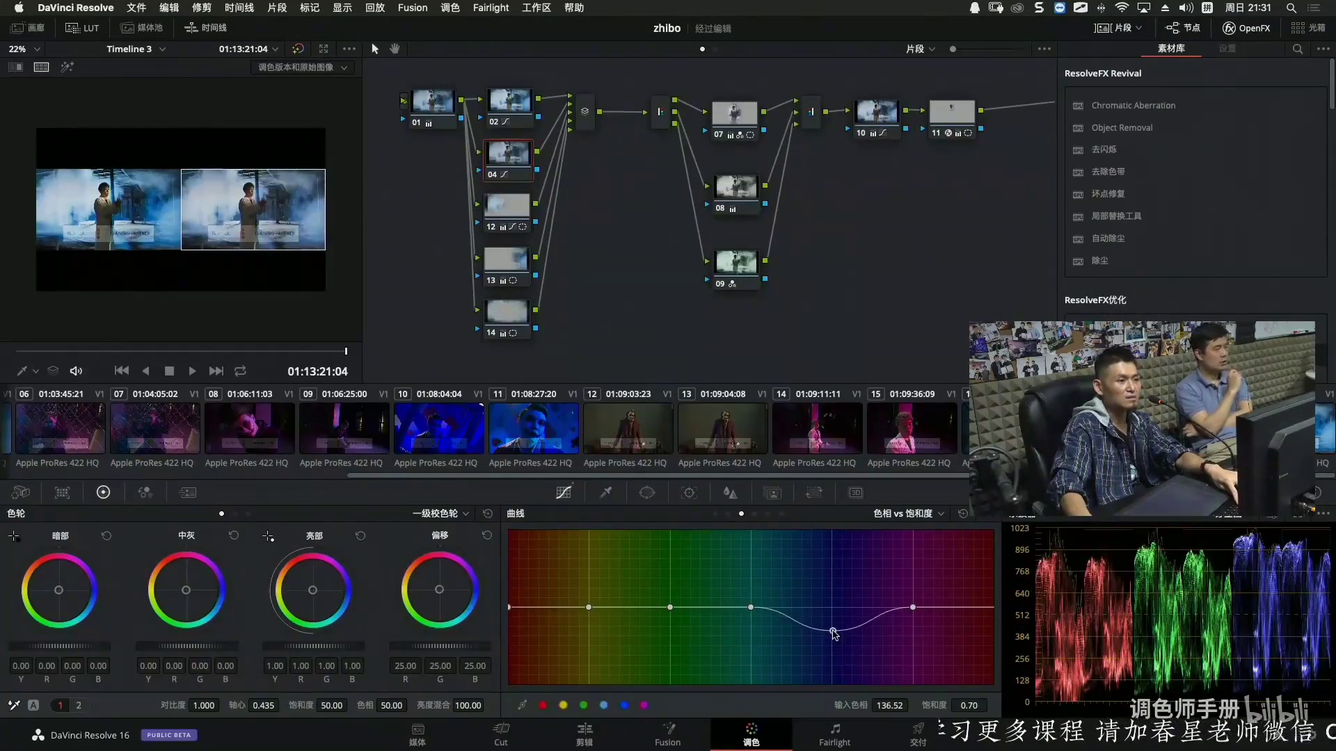
# Drop node 04's blue-cyan saturation dip to 0.54 while comparing full screen.
pyautogui.press('p')
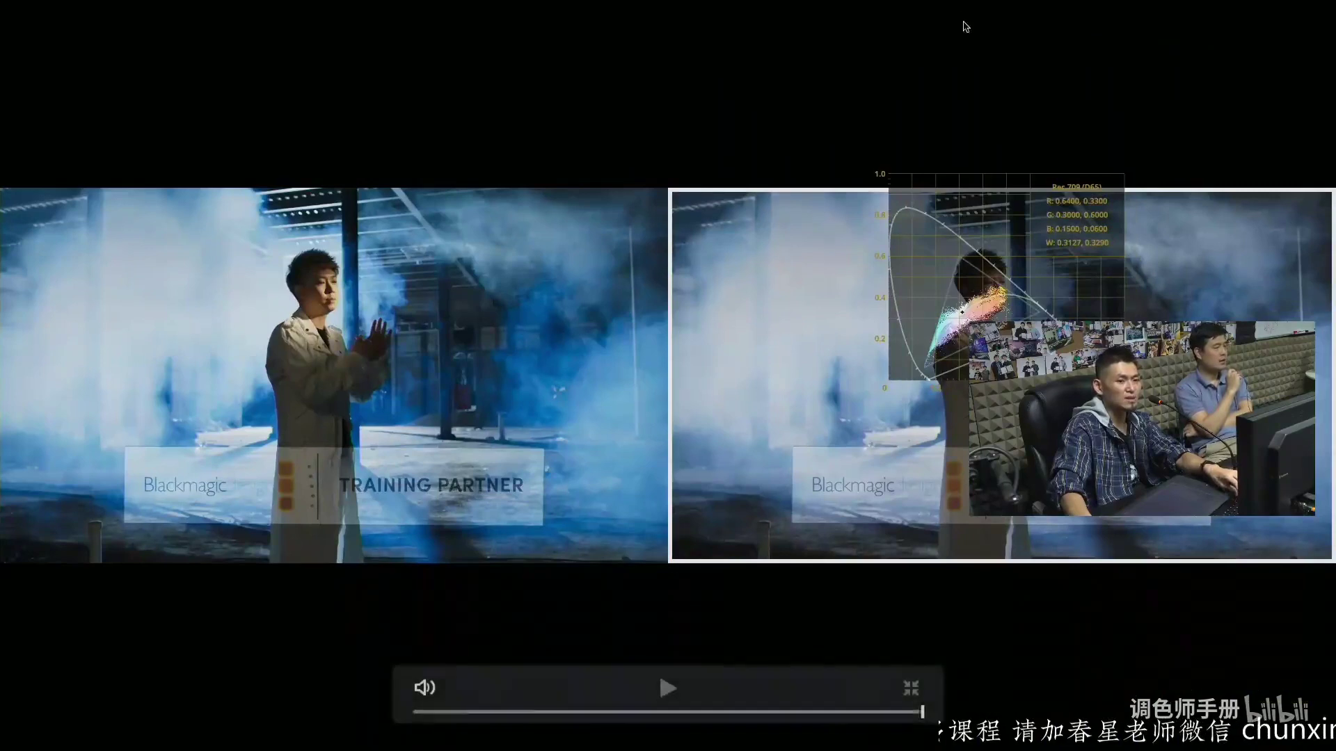
pyautogui.moveTo(876, 271); pyautogui.dragTo(142, 581)
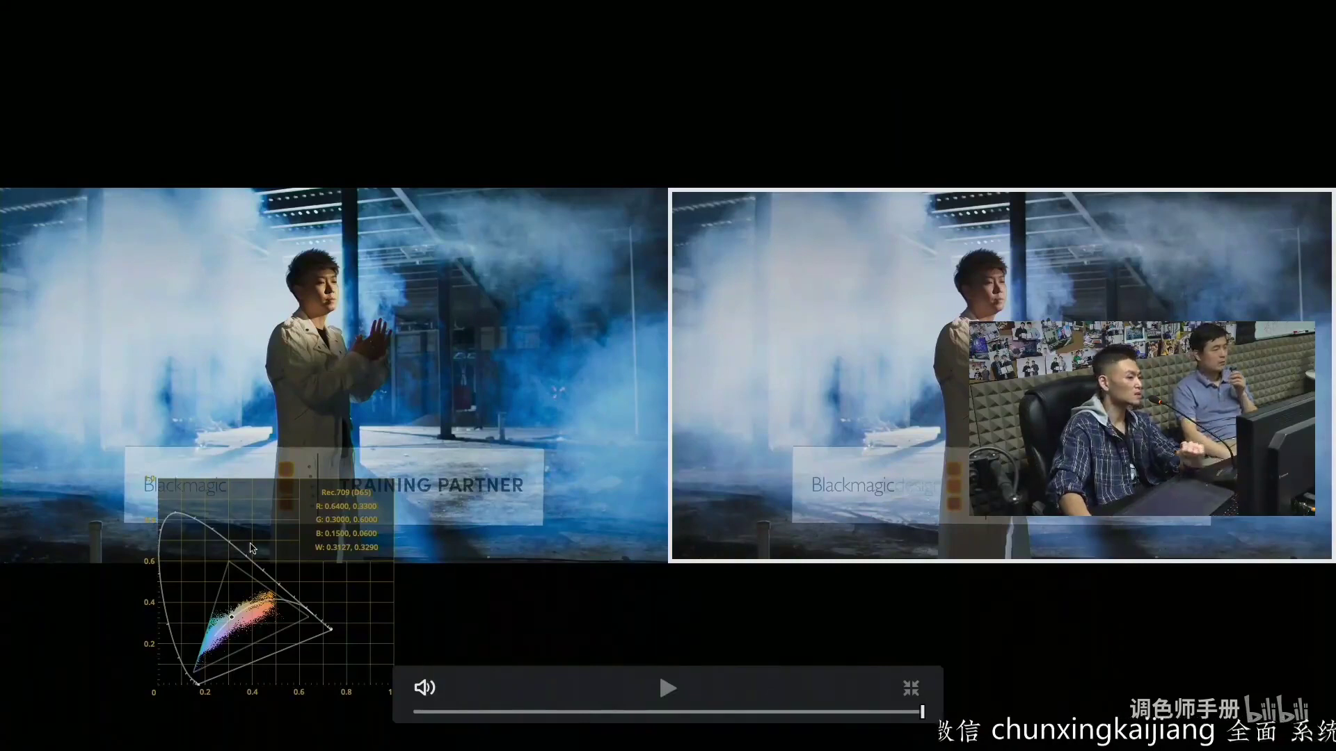
pyautogui.moveTo(249, 549); pyautogui.dragTo(172, 536)
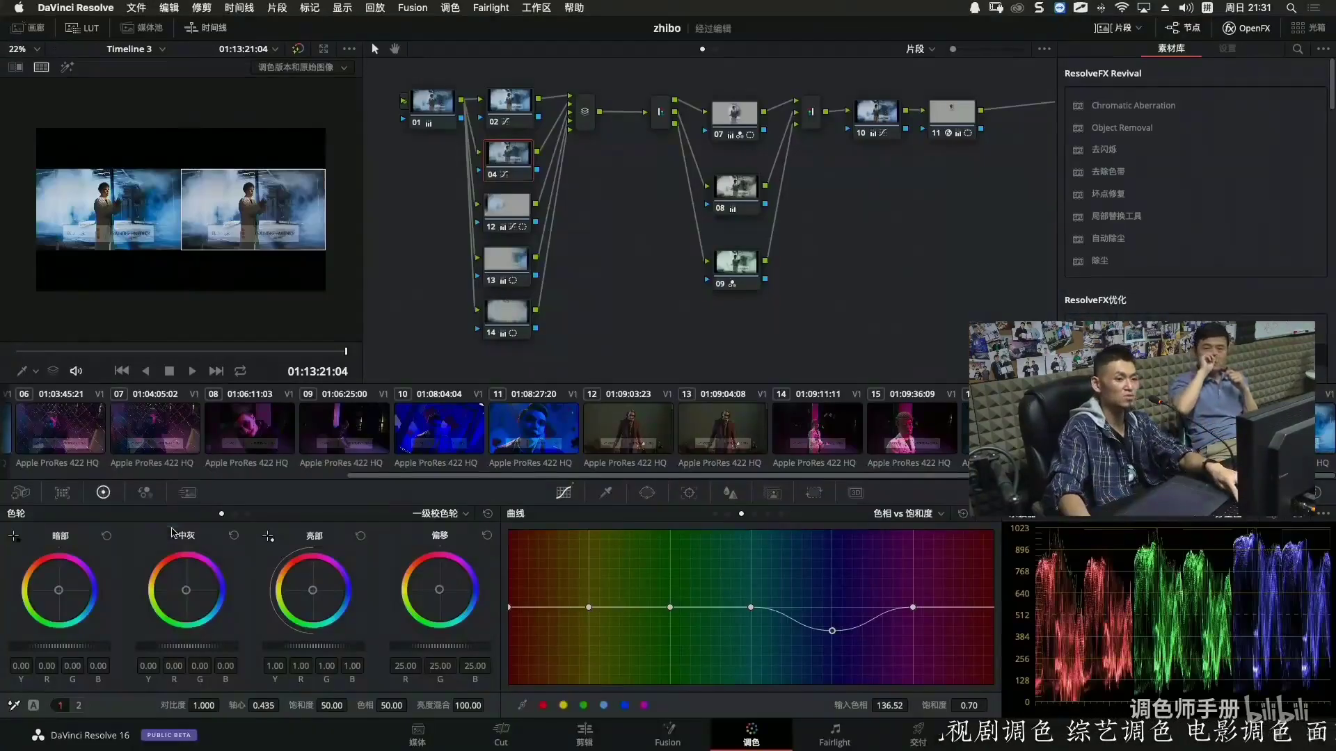
pyautogui.moveTo(835, 635); pyautogui.dragTo(836, 647)
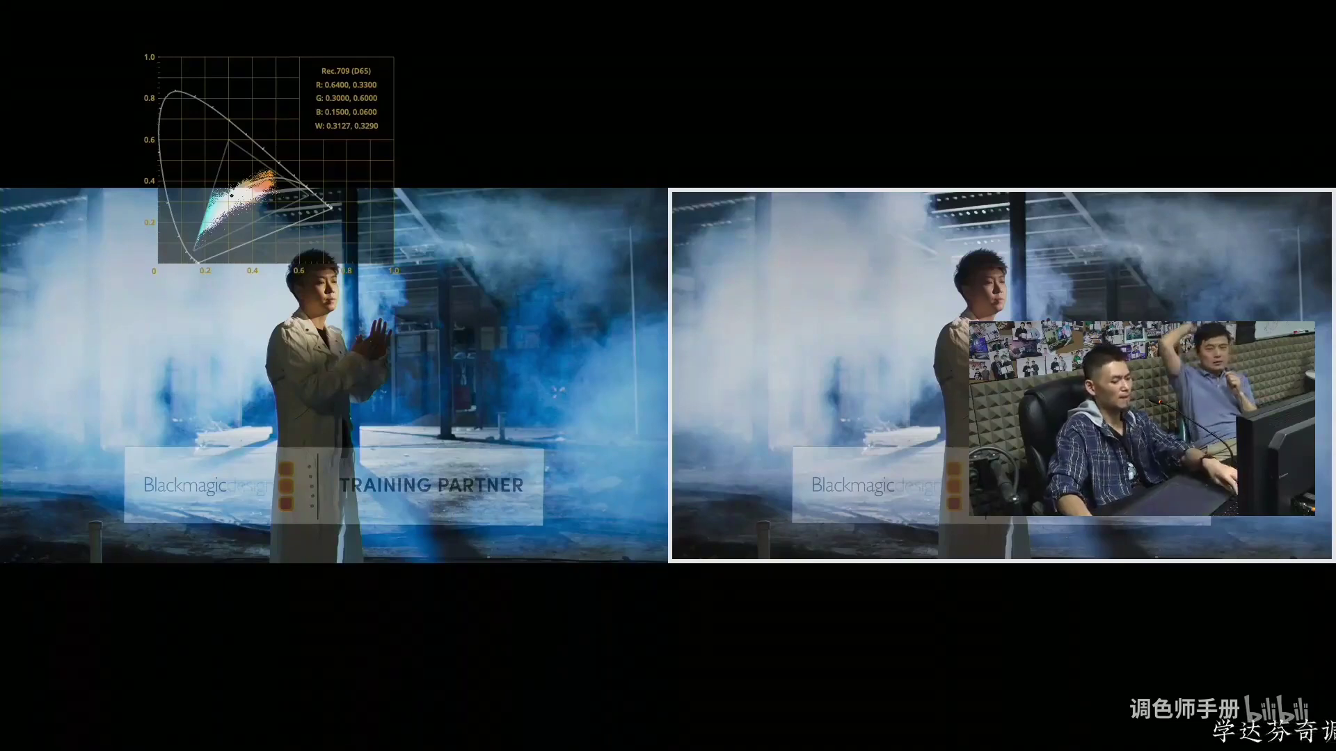
pyautogui.press('Escape')
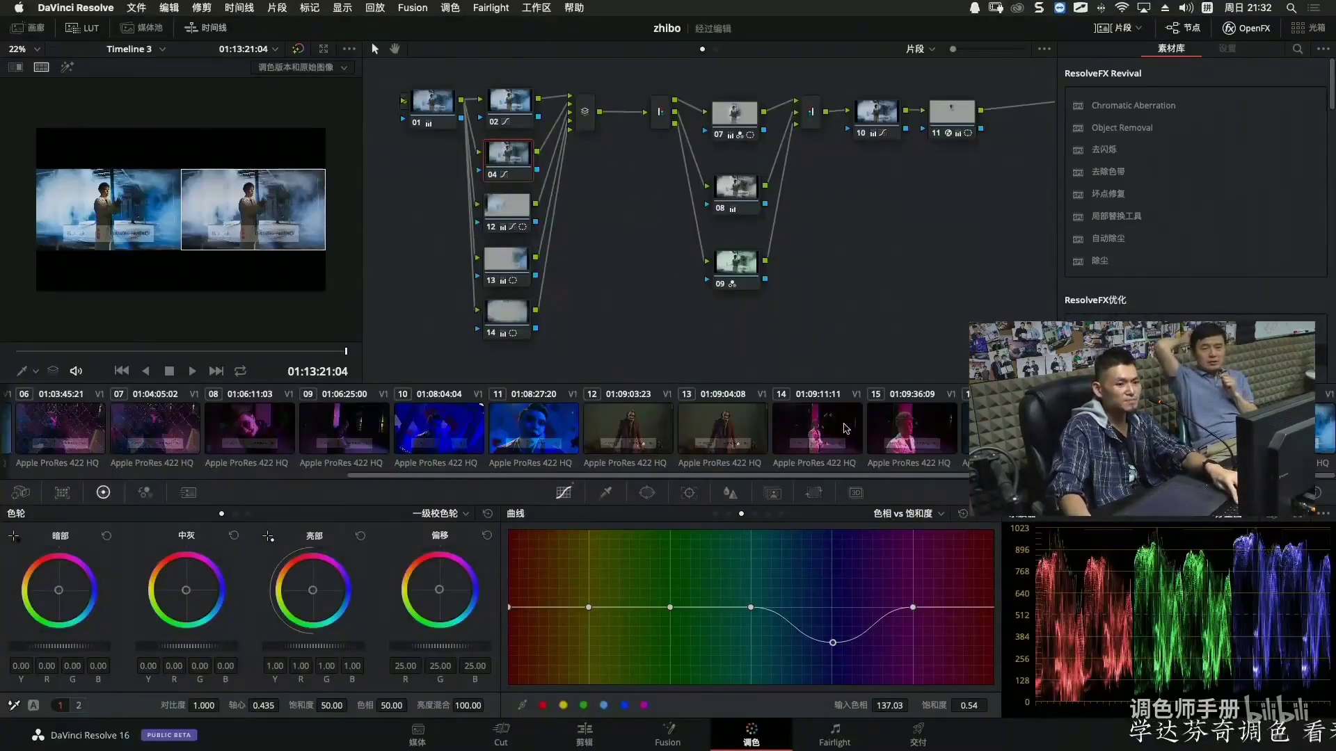
# Load clip 02 and show its graded-versus-original split in the cinema viewer.
pyautogui.hscroll(-5, 846, 428)
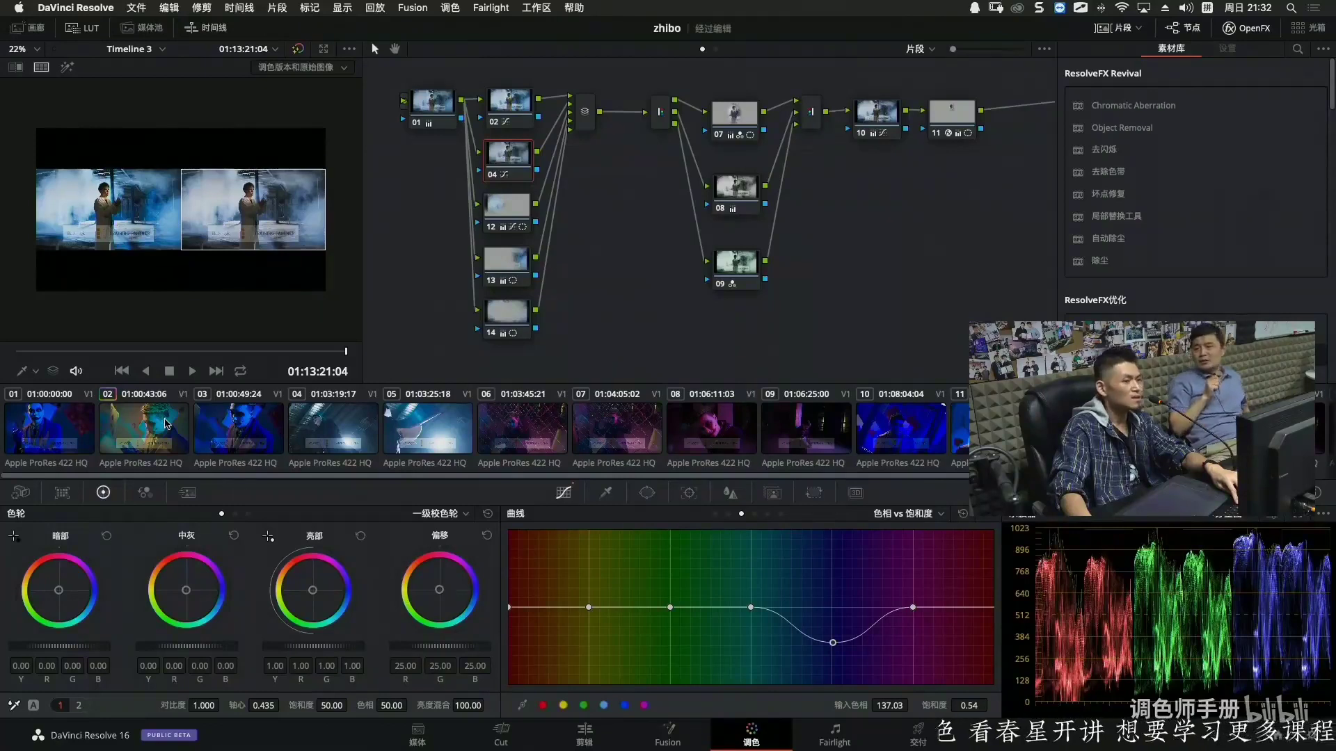
pyautogui.click(167, 423)
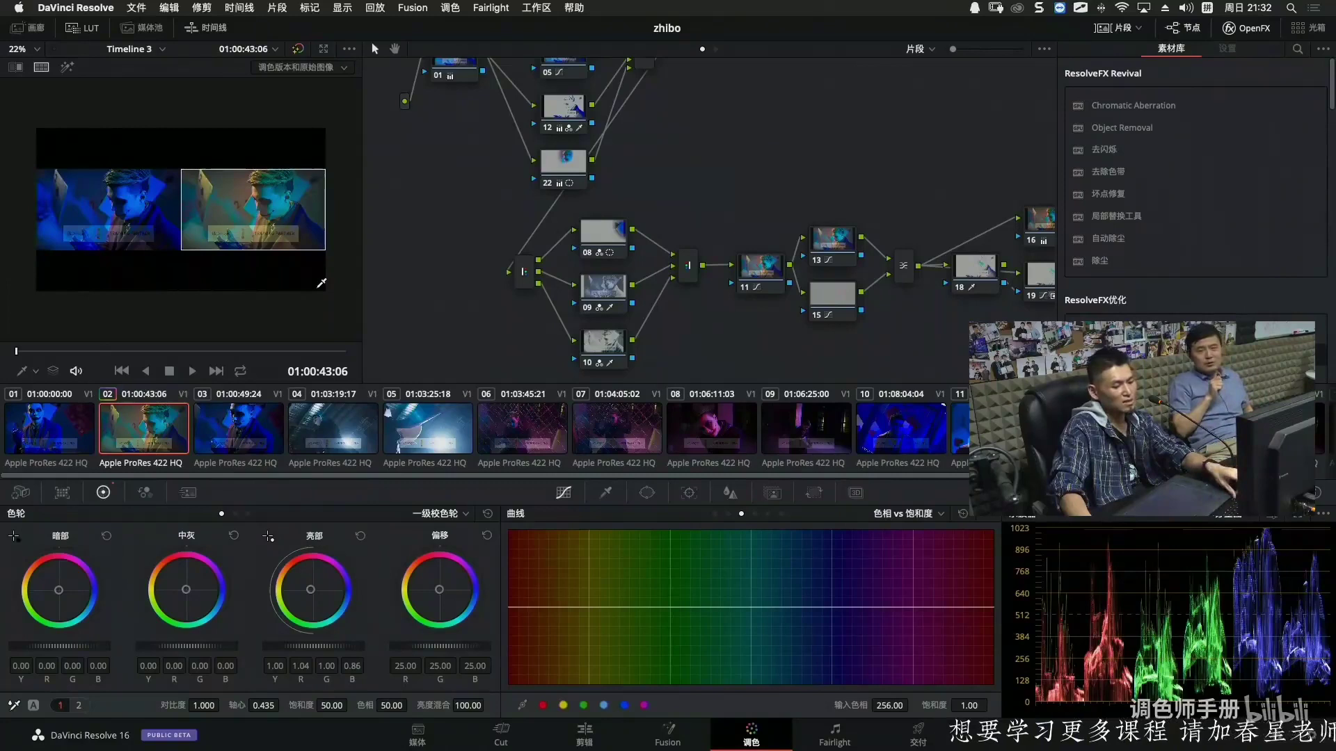
pyautogui.press('super+alt+w')
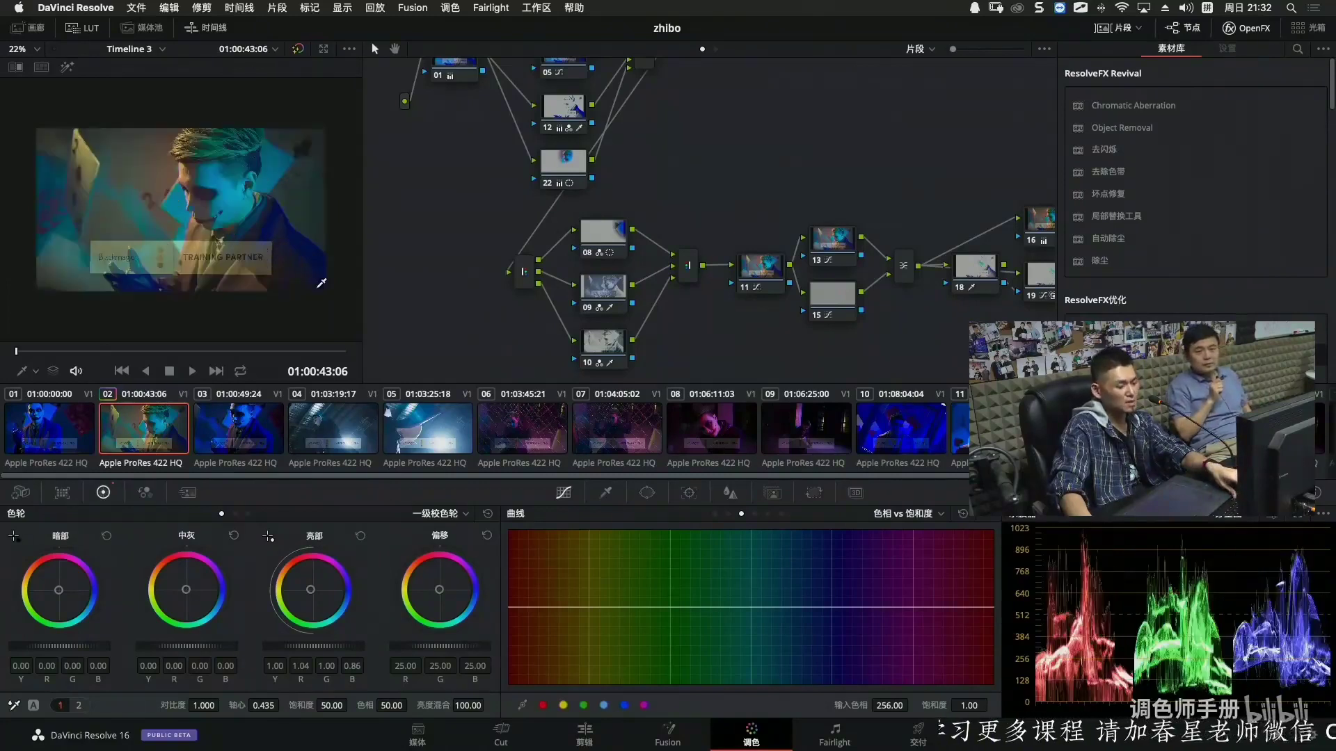
pyautogui.press('super+alt+w')
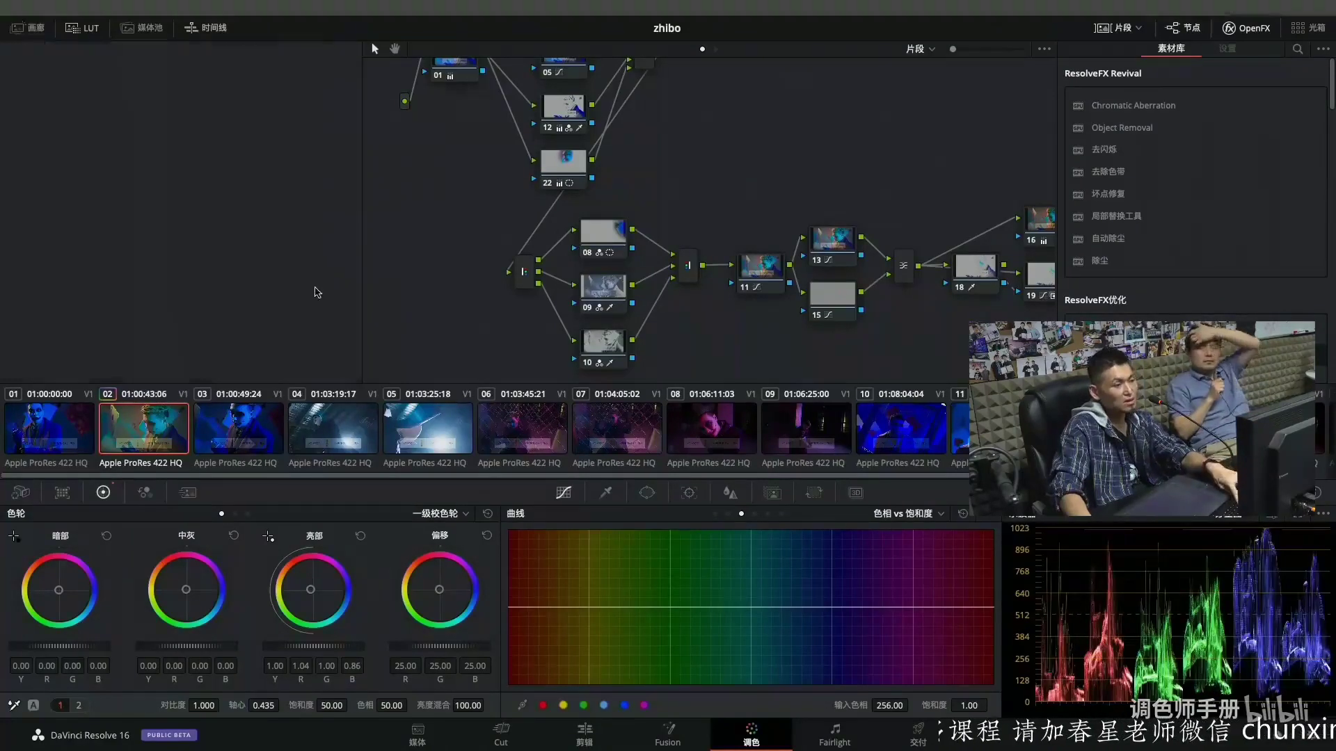
pyautogui.press('super+f')
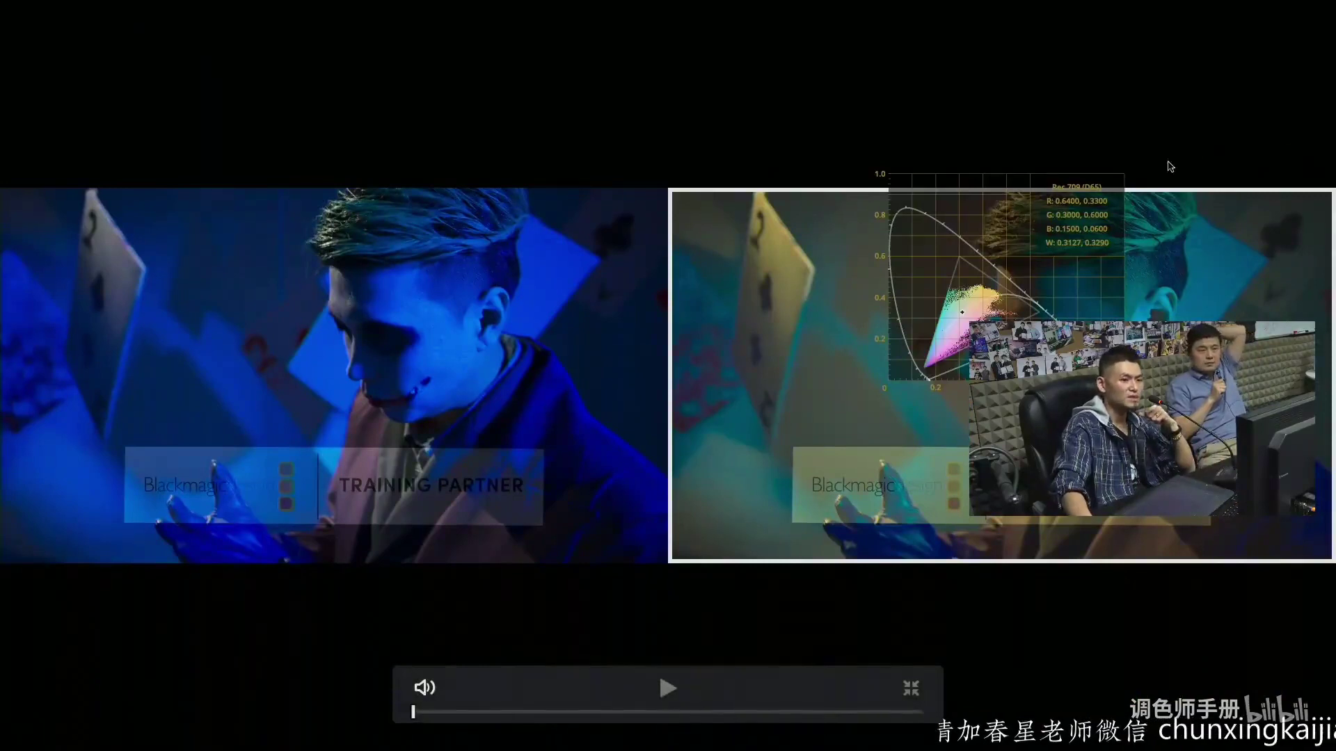
# Move the chromaticity scope aside, jump through clip 02's moments full screen, then exit.
pyautogui.moveTo(1023, 209); pyautogui.dragTo(306, 516)
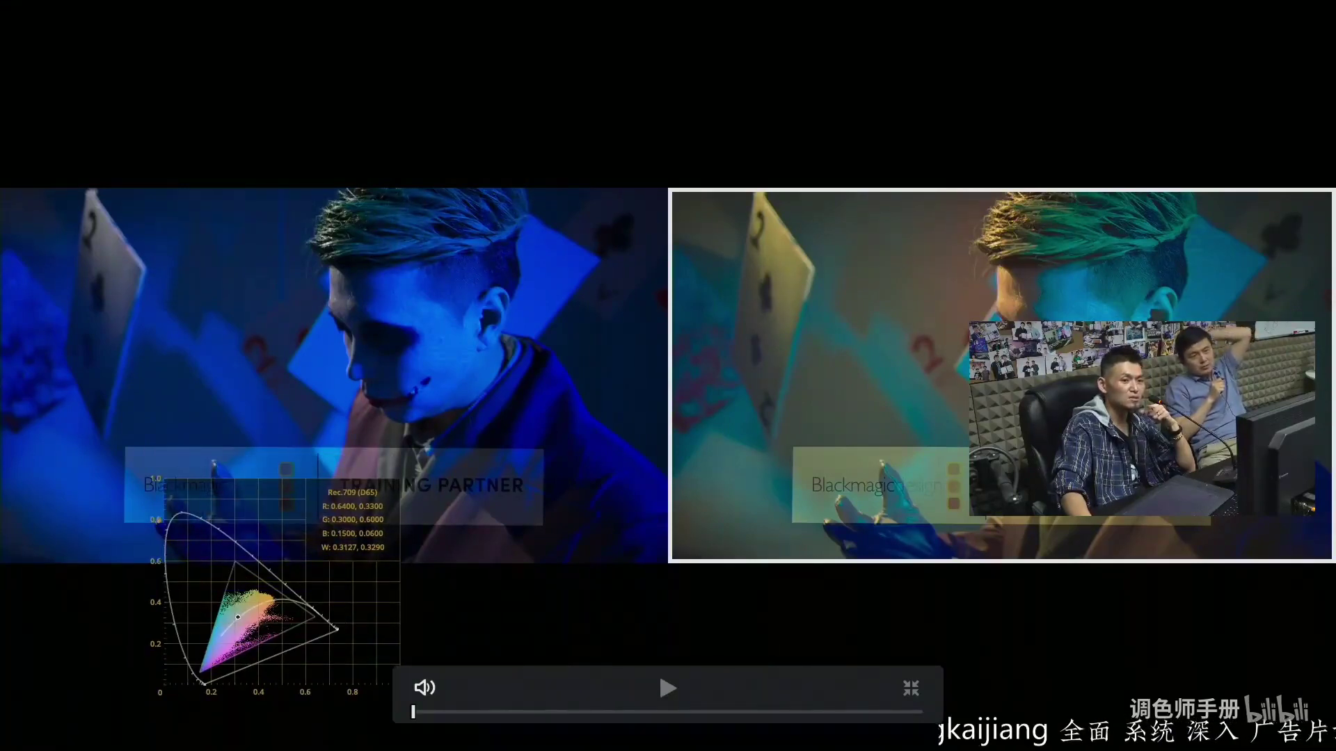
pyautogui.click(818, 712)
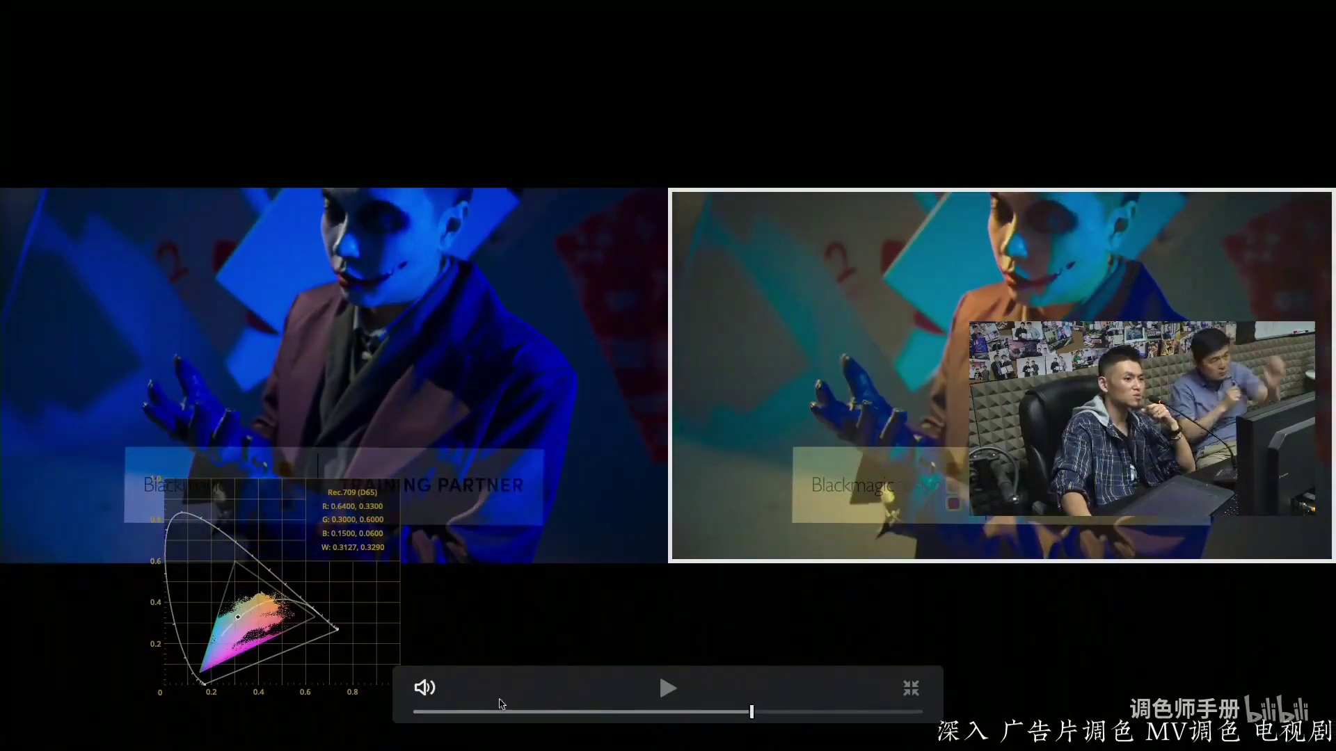
pyautogui.click(446, 713)
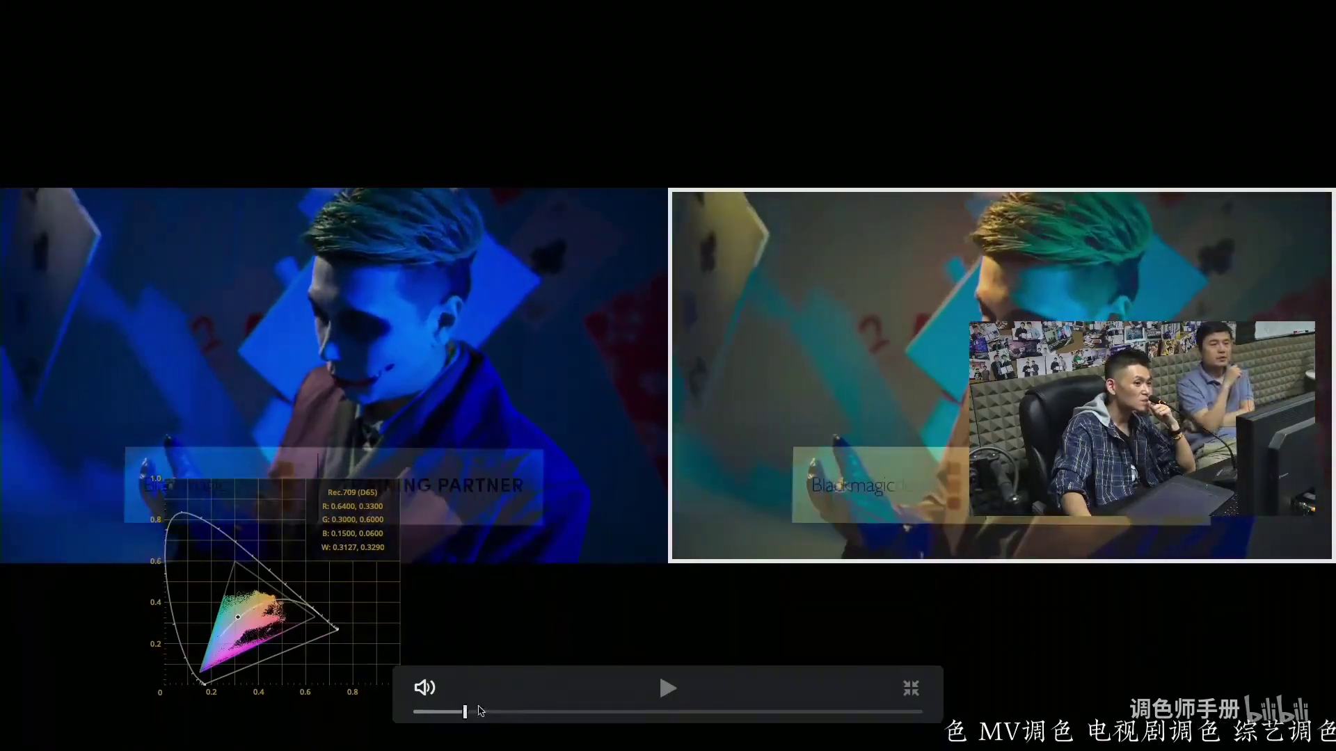
pyautogui.moveTo(501, 711)
pyautogui.mouseDown()
pyautogui.moveTo(458, 713)
pyautogui.moveTo(770, 711)
pyautogui.moveTo(453, 711)
pyautogui.moveTo(546, 711)
pyautogui.moveTo(486, 711)
pyautogui.moveTo(543, 711)
pyautogui.moveTo(498, 711)
pyautogui.mouseUp()
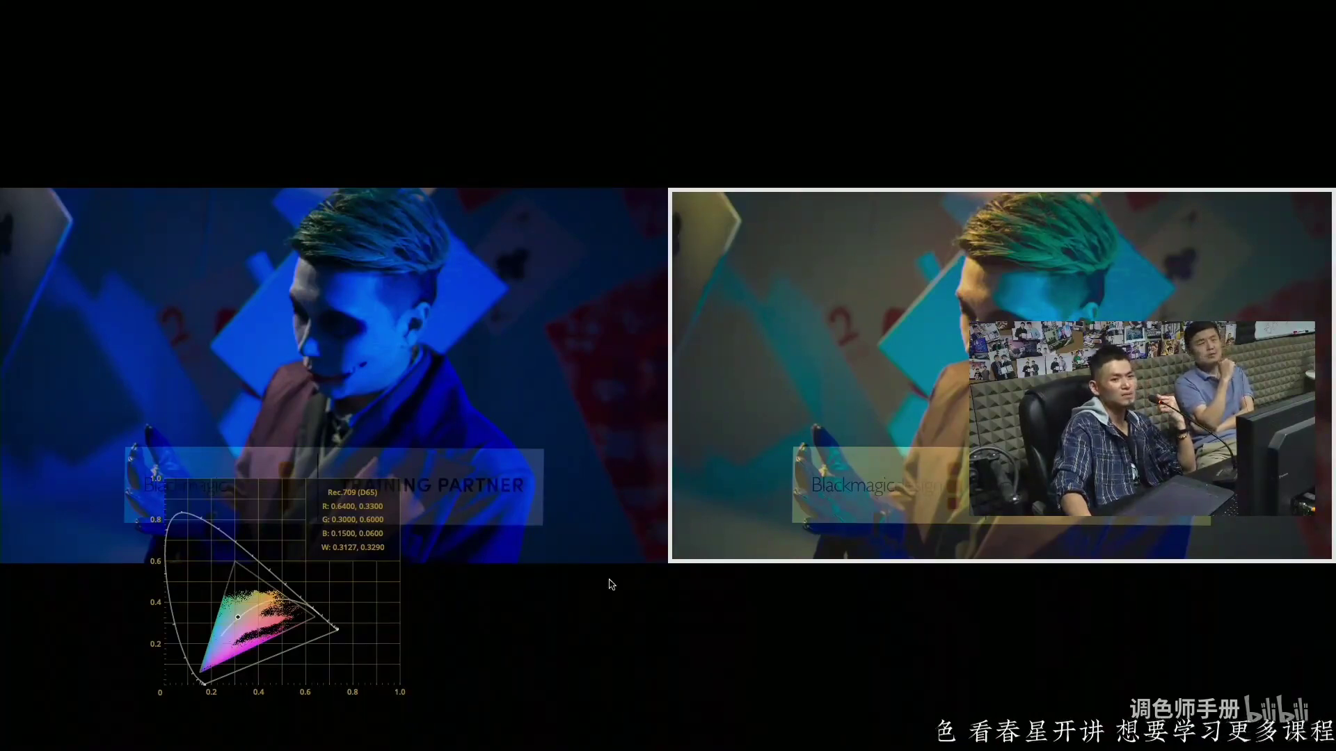
pyautogui.moveTo(630, 678)
pyautogui.click(629, 712)
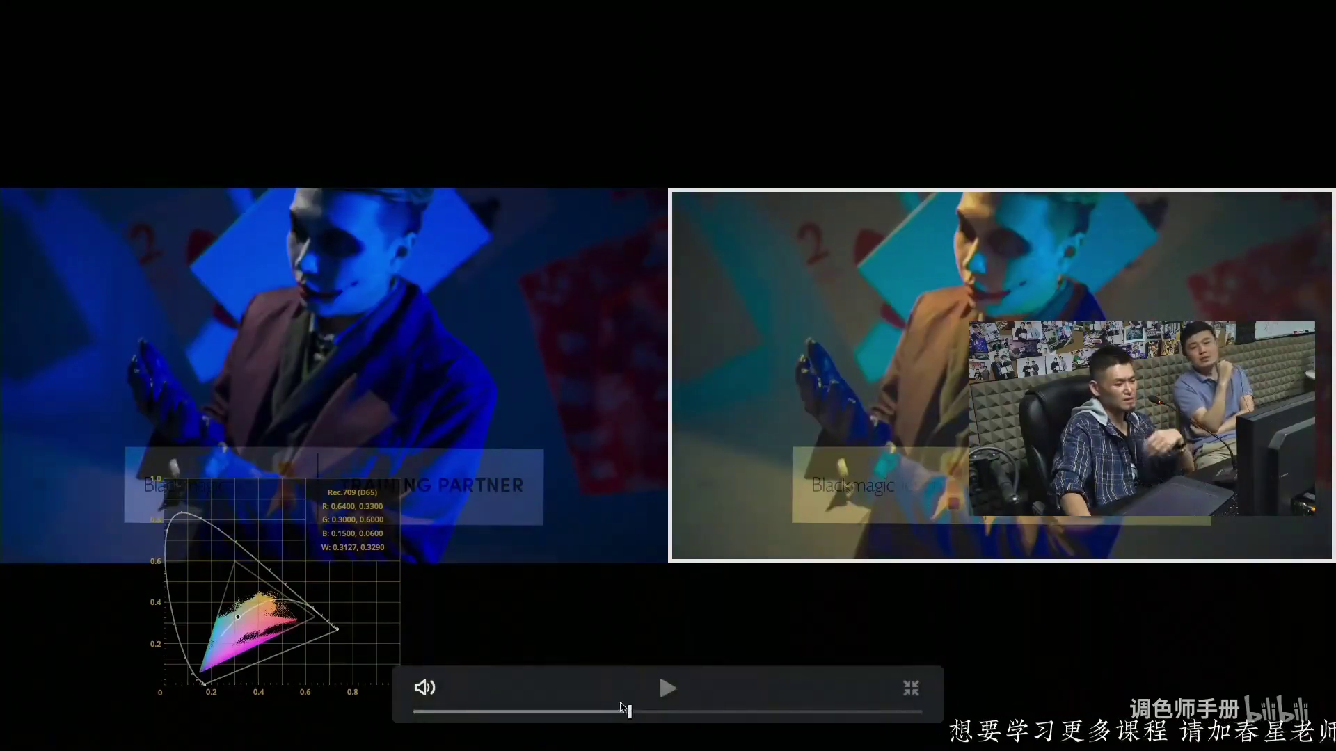
pyautogui.press('Escape')
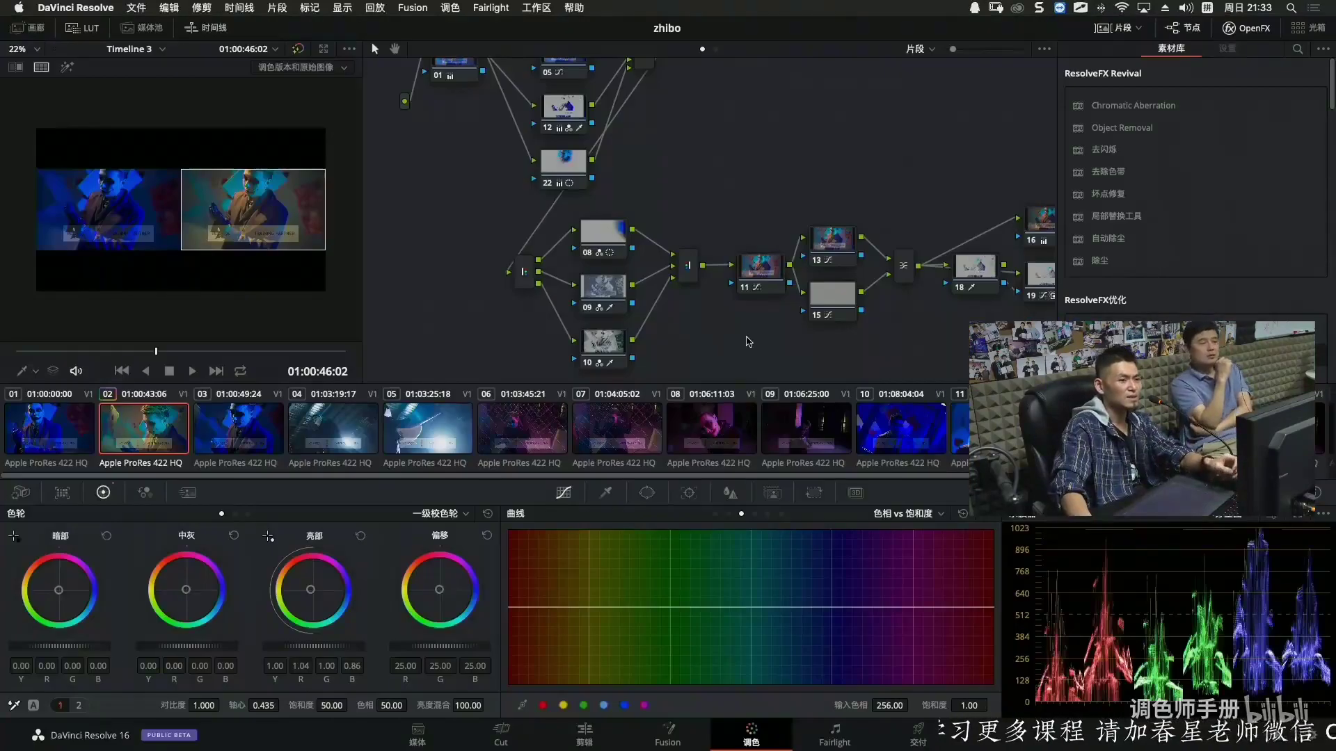
# Turn off the split comparison and scrub through clip 07.
pyautogui.hscroll(-2, 744, 339)
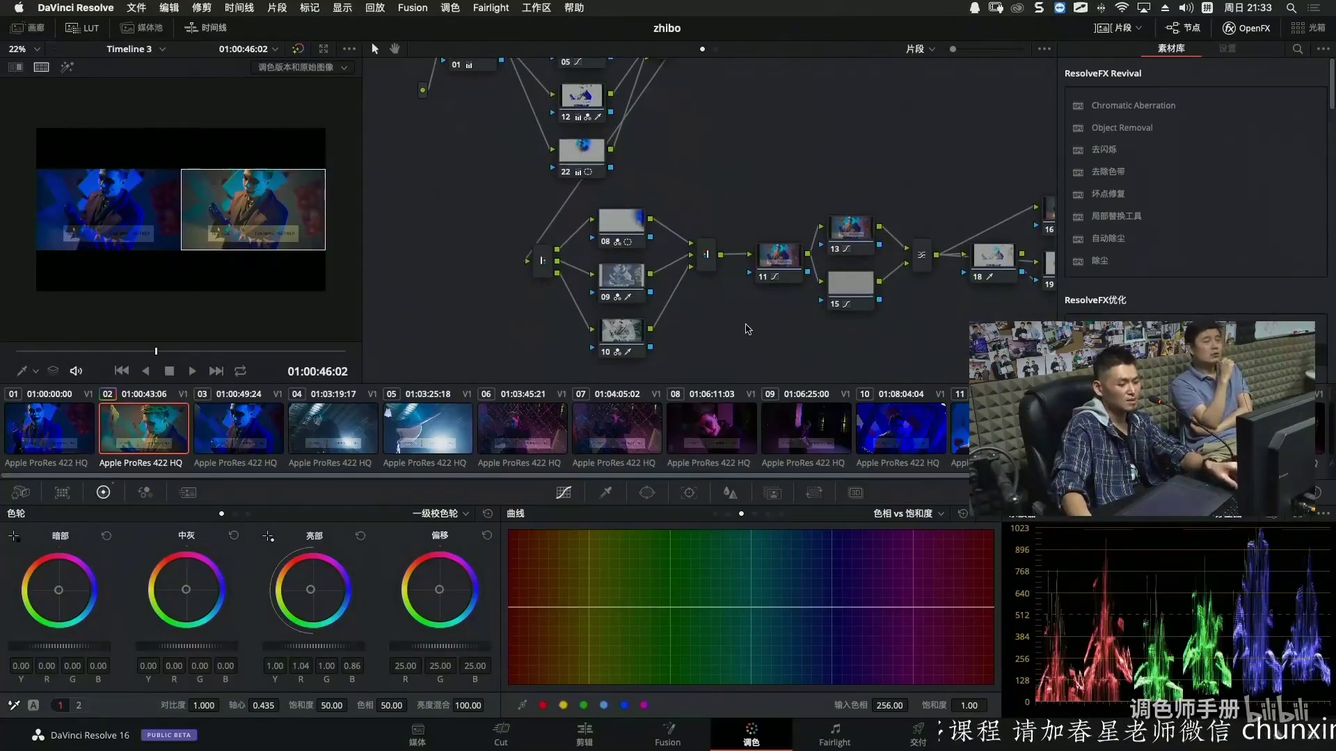
pyautogui.press('super+alt+w')
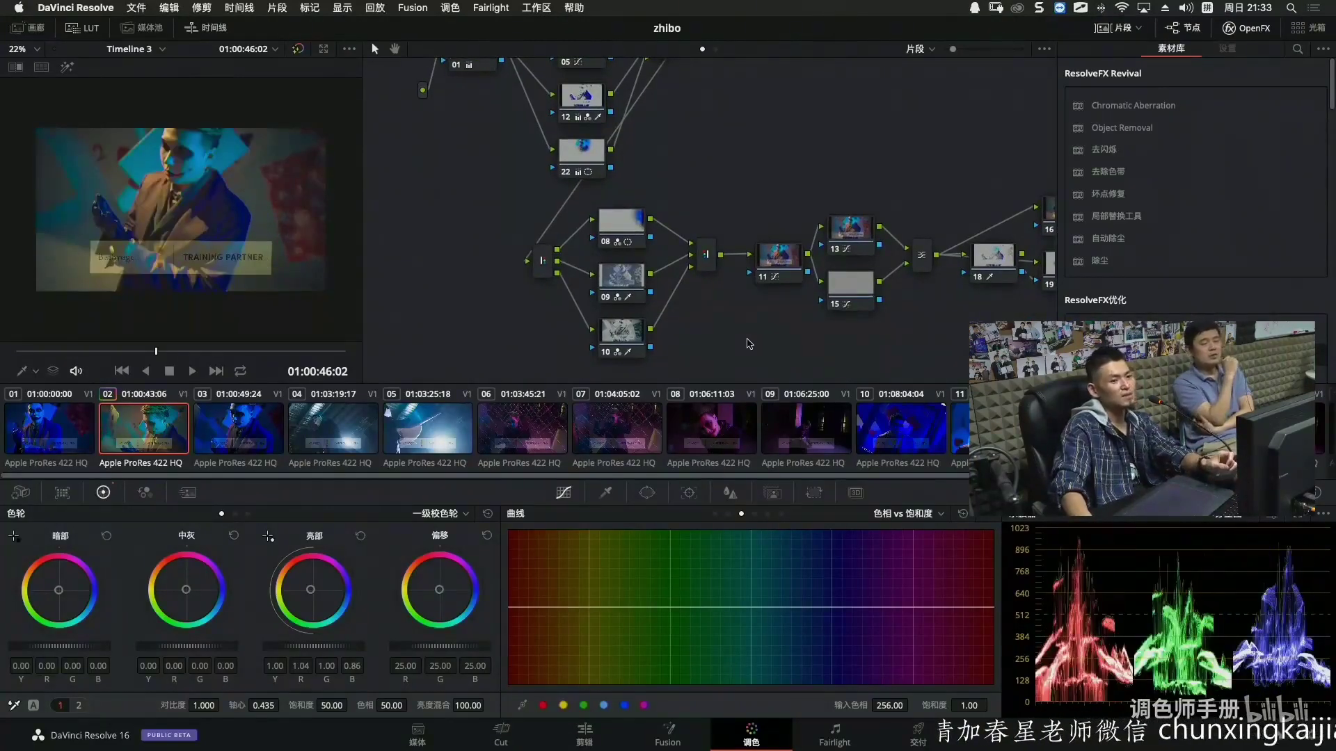
pyautogui.hscroll(2, 748, 343)
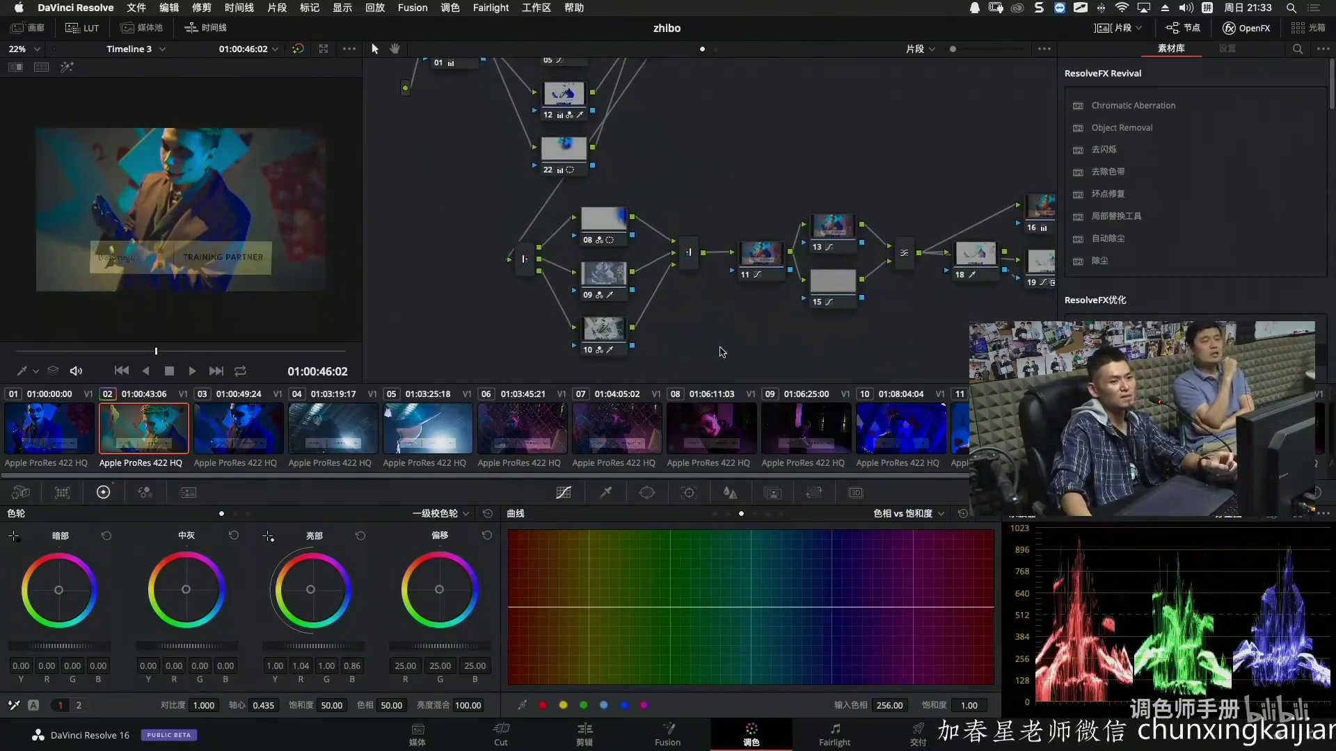
pyautogui.click(628, 426)
pyautogui.moveTo(16, 350); pyautogui.dragTo(190, 350)
# Preview clip 06 full screen at 01:04:00:03 and reposition its node 01.
pyautogui.click(502, 426)
pyautogui.click(257, 350)
pyautogui.press('super+f')
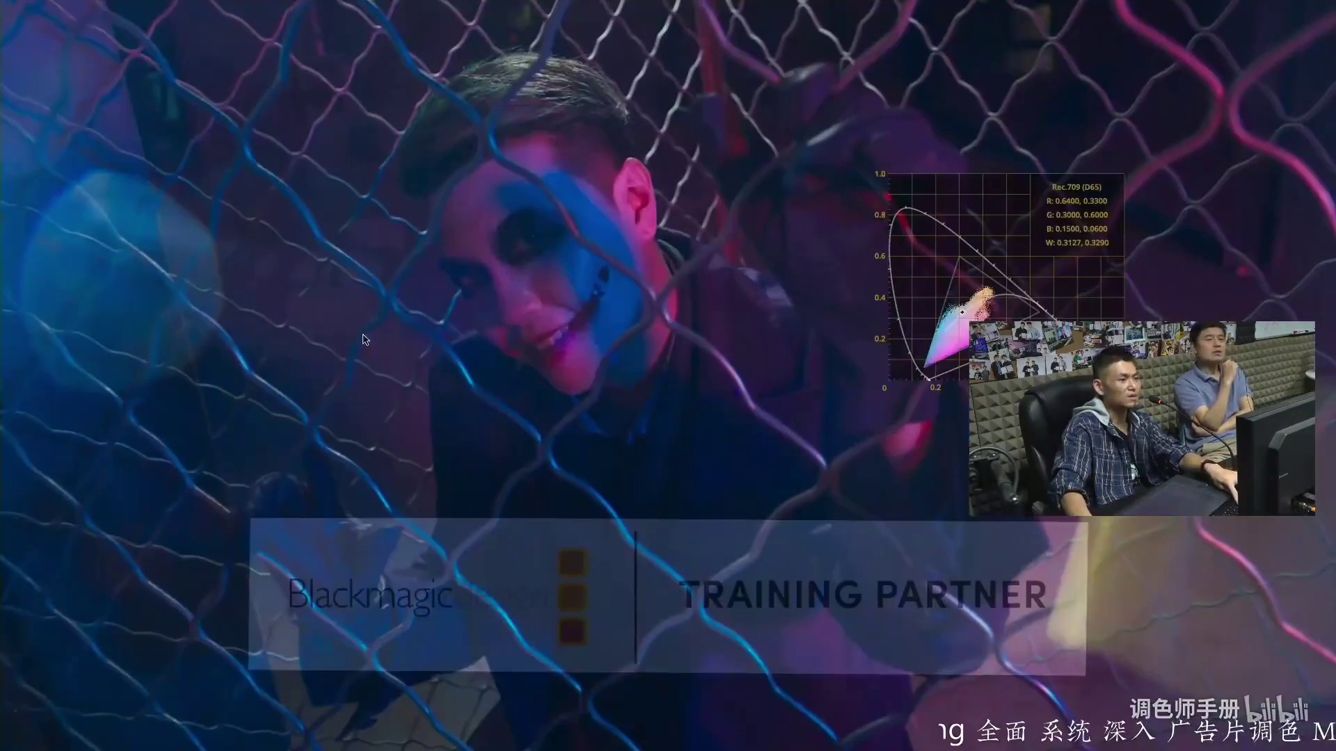
pyautogui.press('Escape')
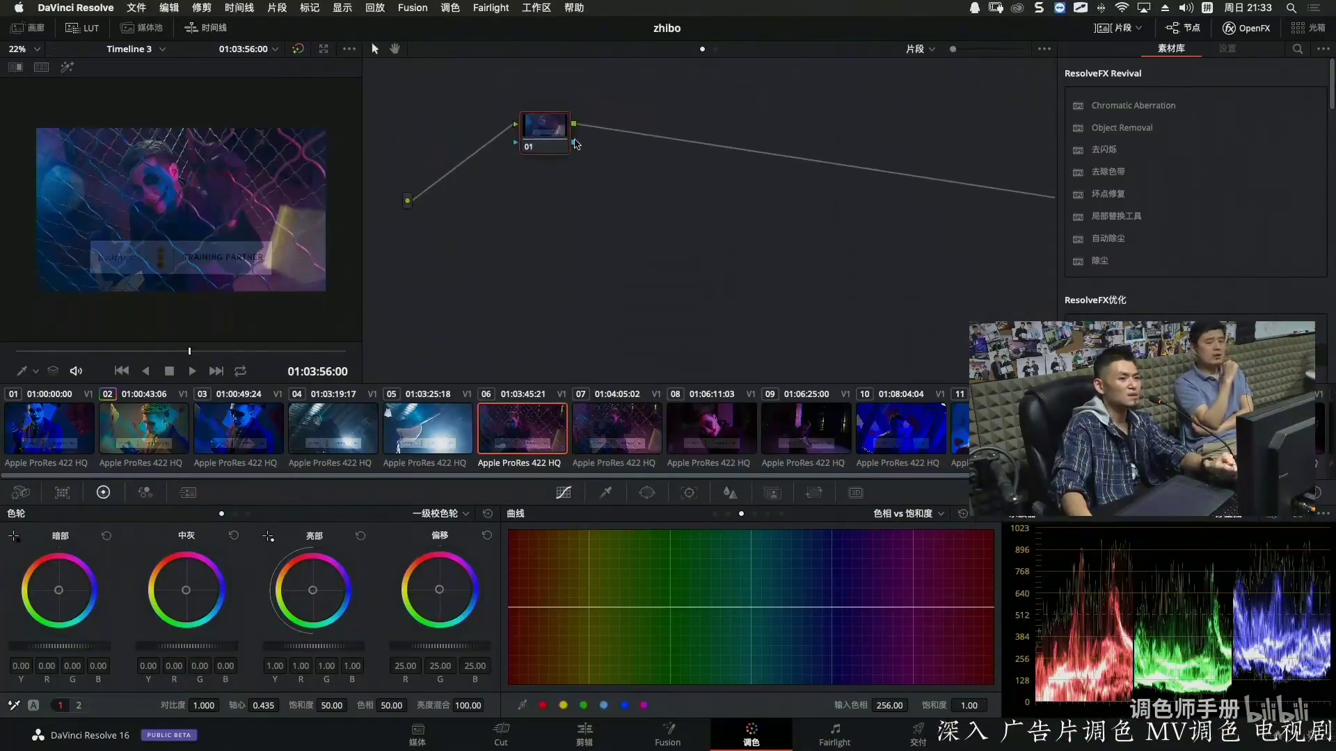
pyautogui.moveTo(533, 125); pyautogui.dragTo(453, 203)
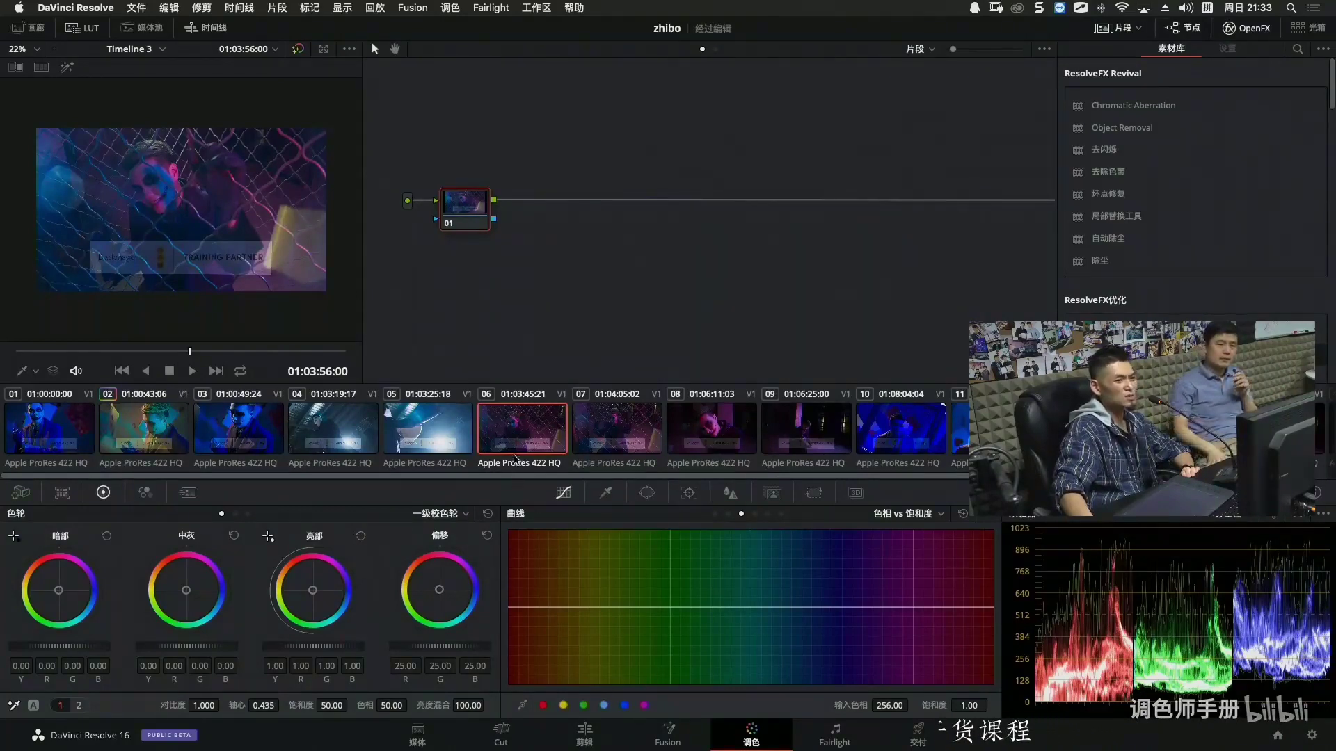
# Load clip 10, the blue-lit portrait shot, for grading.
pyautogui.hscroll(5, 510, 439)
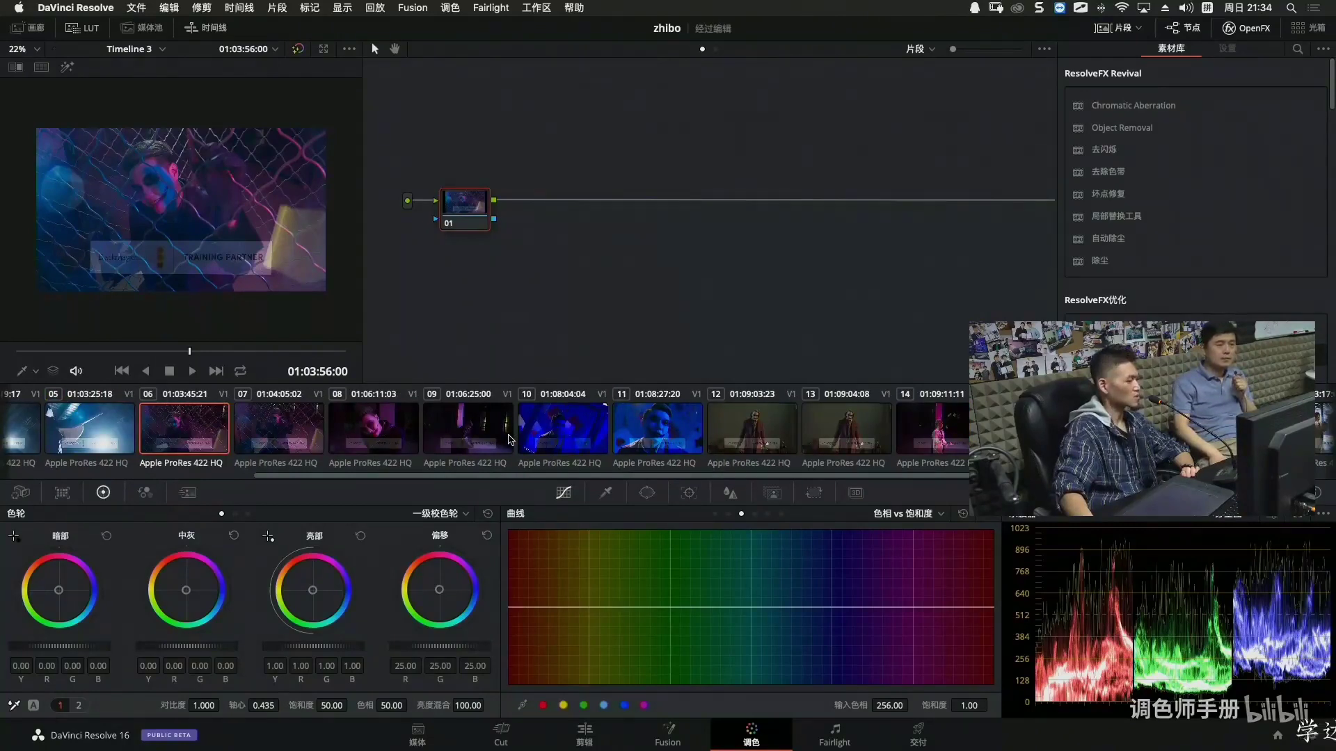
pyautogui.hscroll(2, 510, 439)
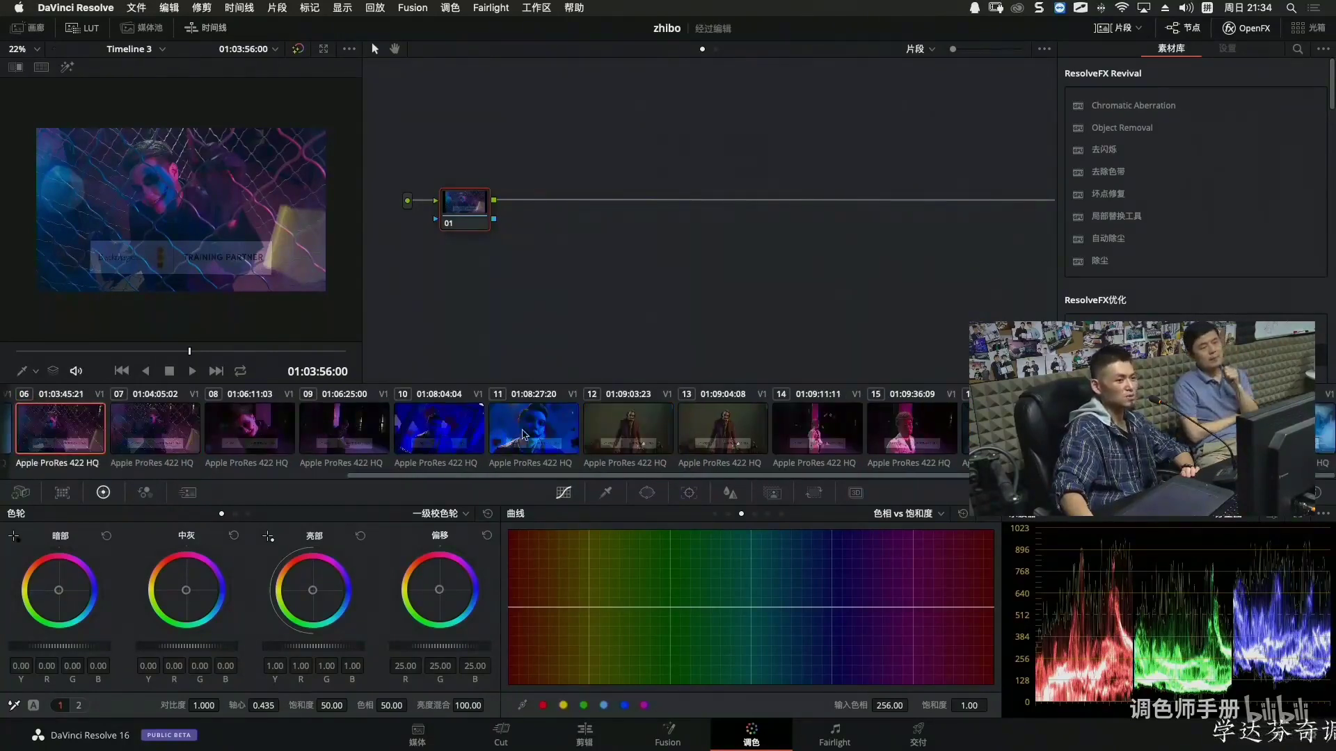
pyautogui.hscroll(-4, 696, 432)
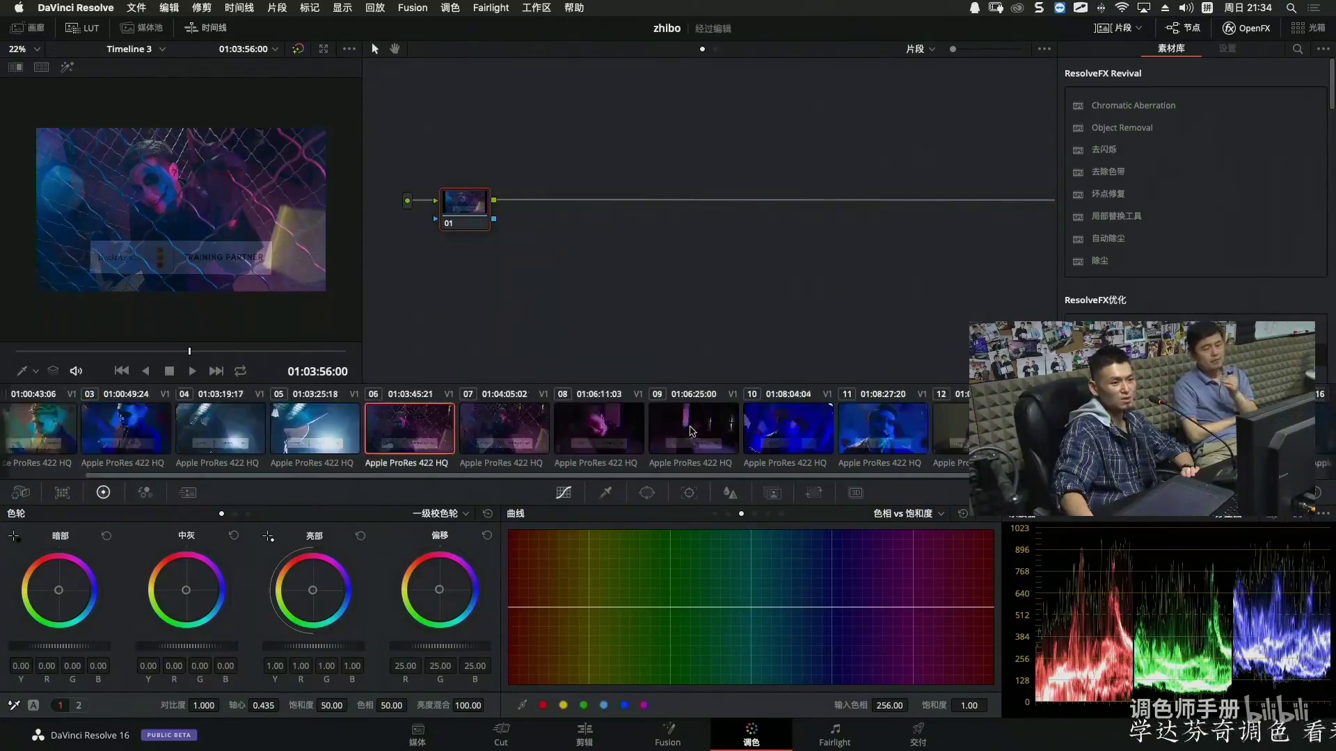
pyautogui.click(707, 428)
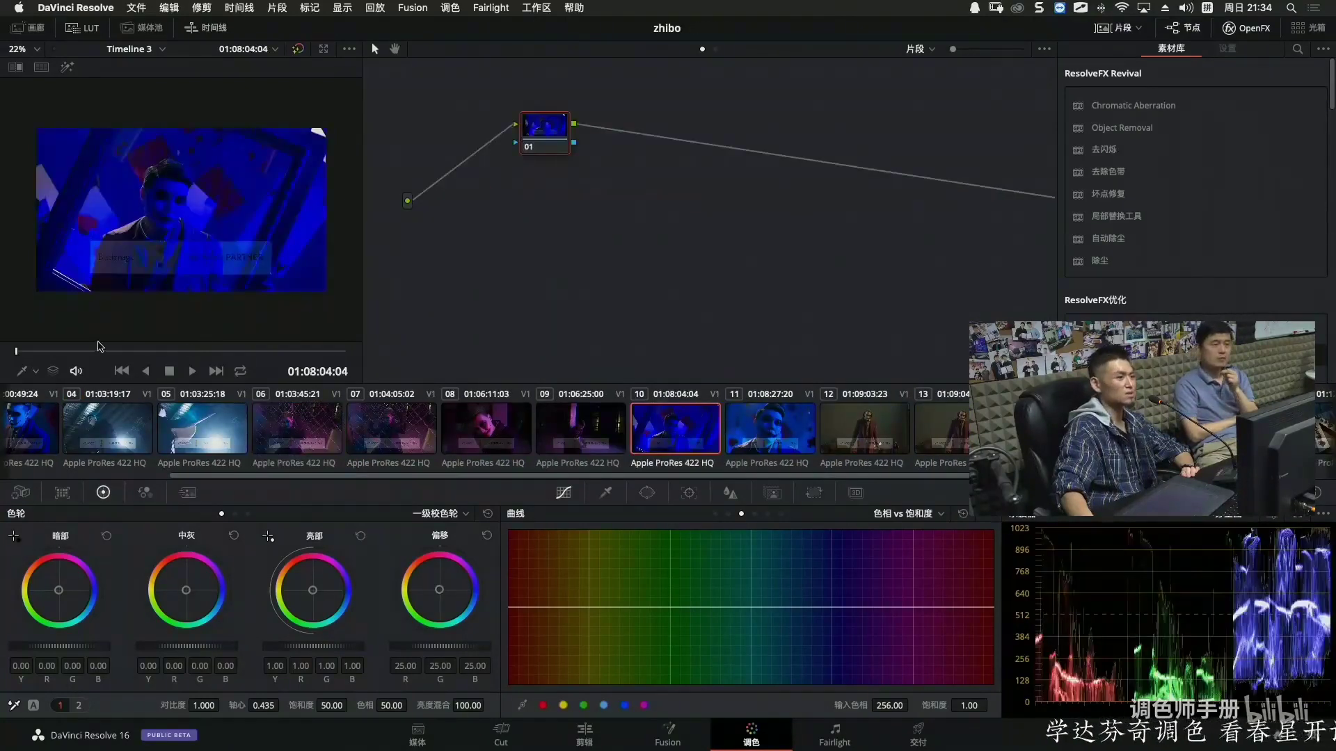
# Preview clip 10's frames, then load clip 09 and play it full screen.
pyautogui.moveTo(69, 350); pyautogui.dragTo(264, 358)
pyautogui.click(597, 441)
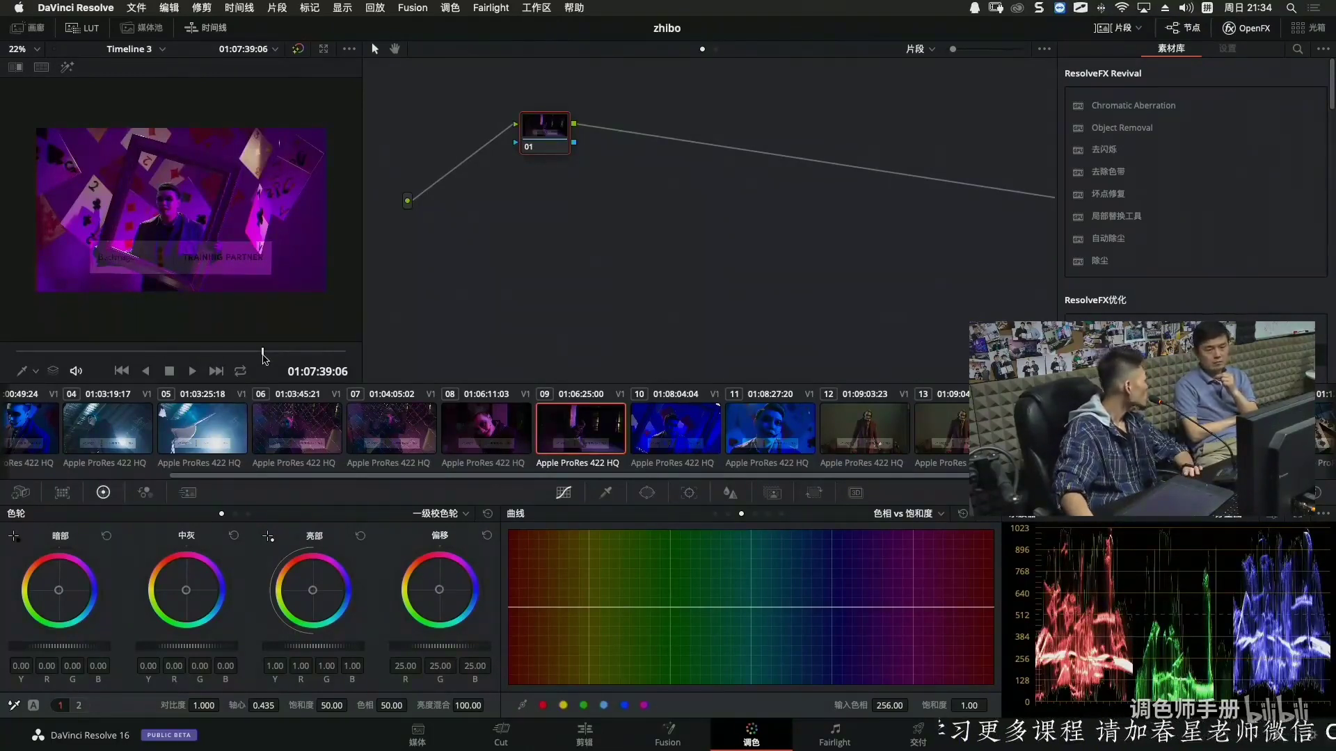
pyautogui.moveTo(263, 357); pyautogui.dragTo(232, 355)
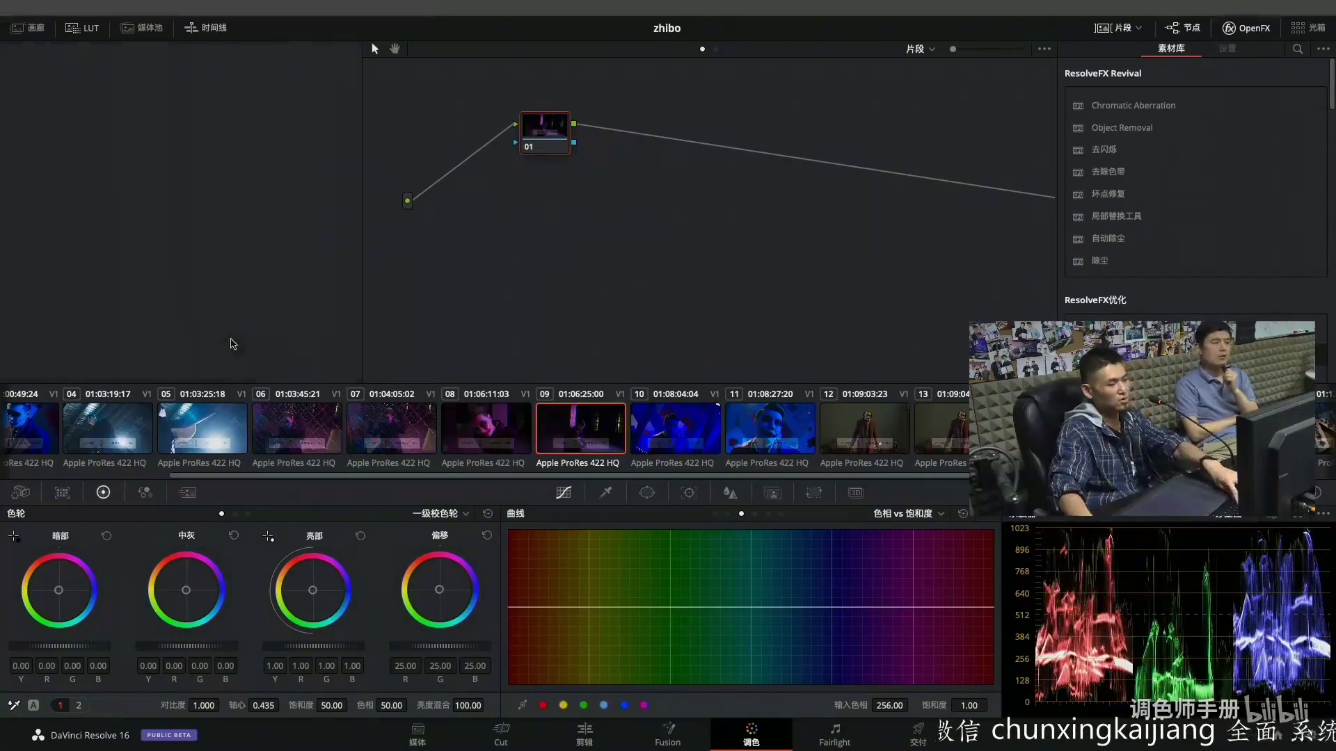
pyautogui.press('super+f')
pyautogui.moveTo(748, 713); pyautogui.dragTo(803, 669)
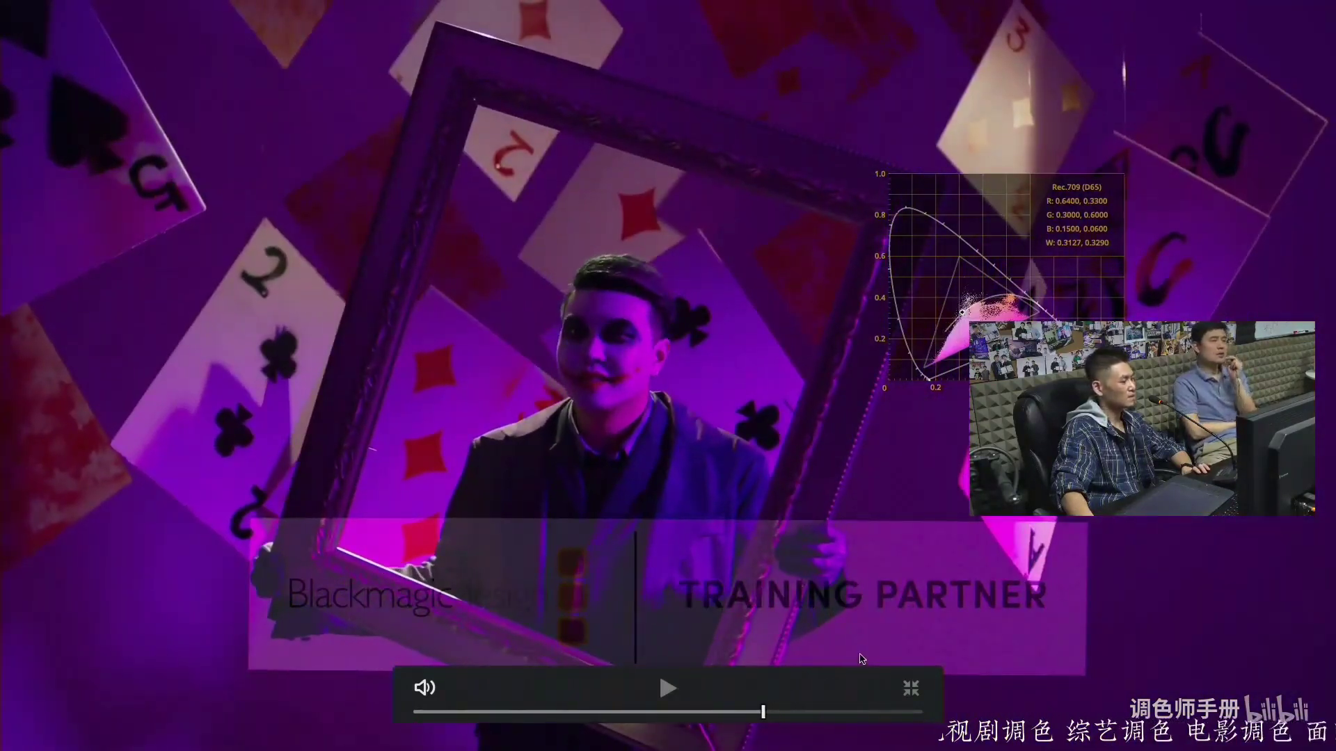
# Exit full screen and look through clip 15, ending on clip 14.
pyautogui.click(910, 689)
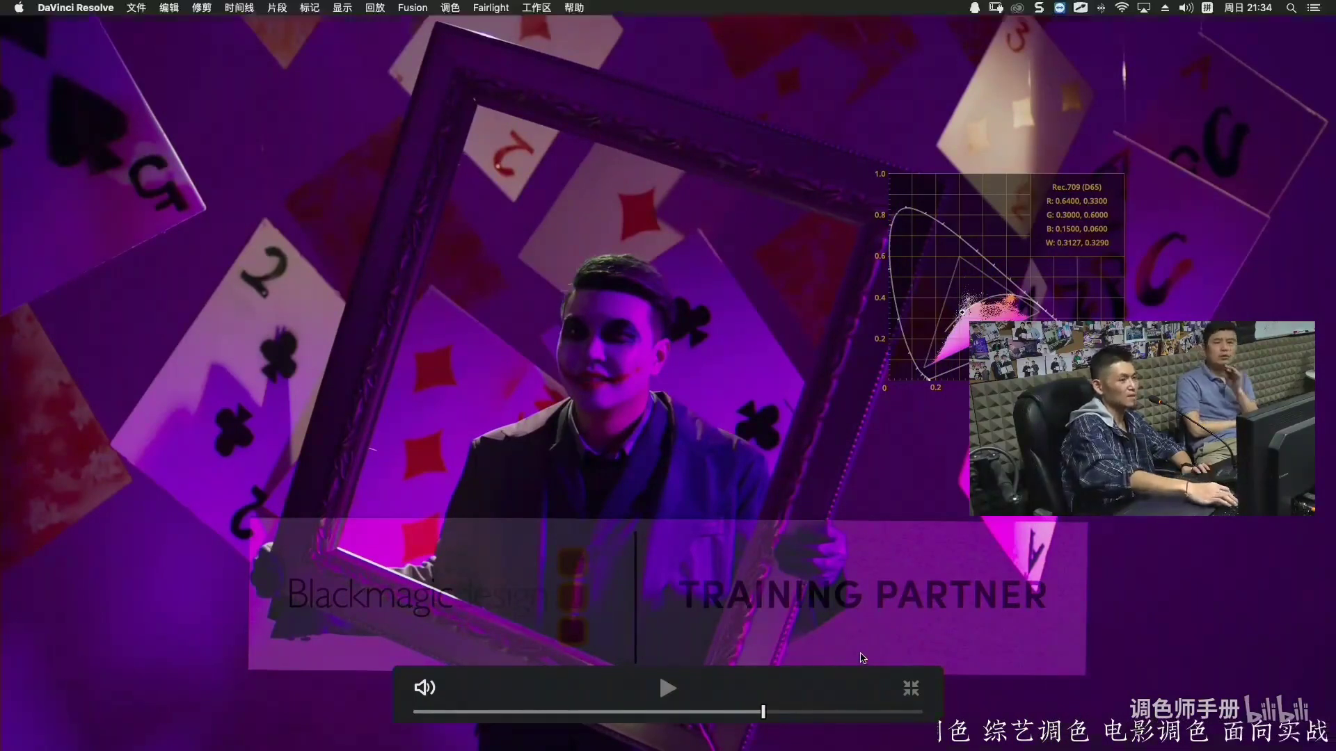
pyautogui.scroll(-5, 910, 435)
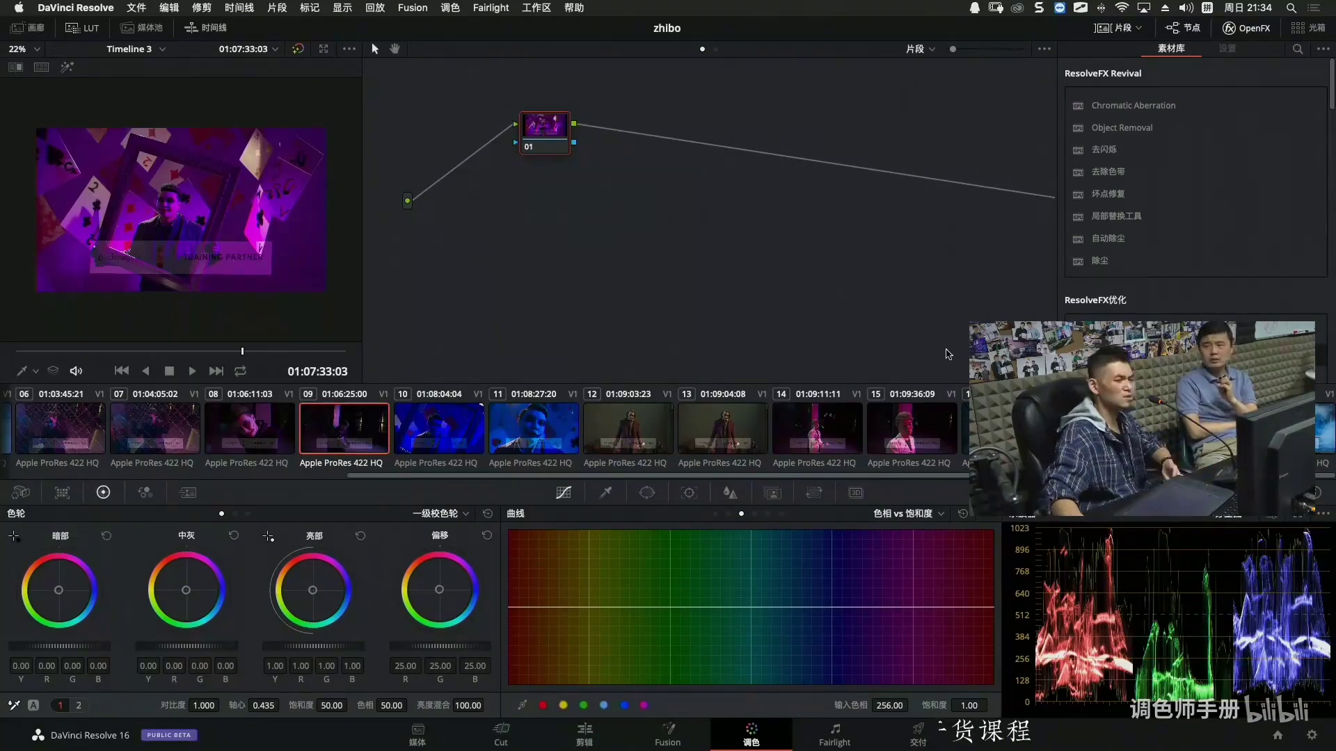
pyautogui.click(912, 431)
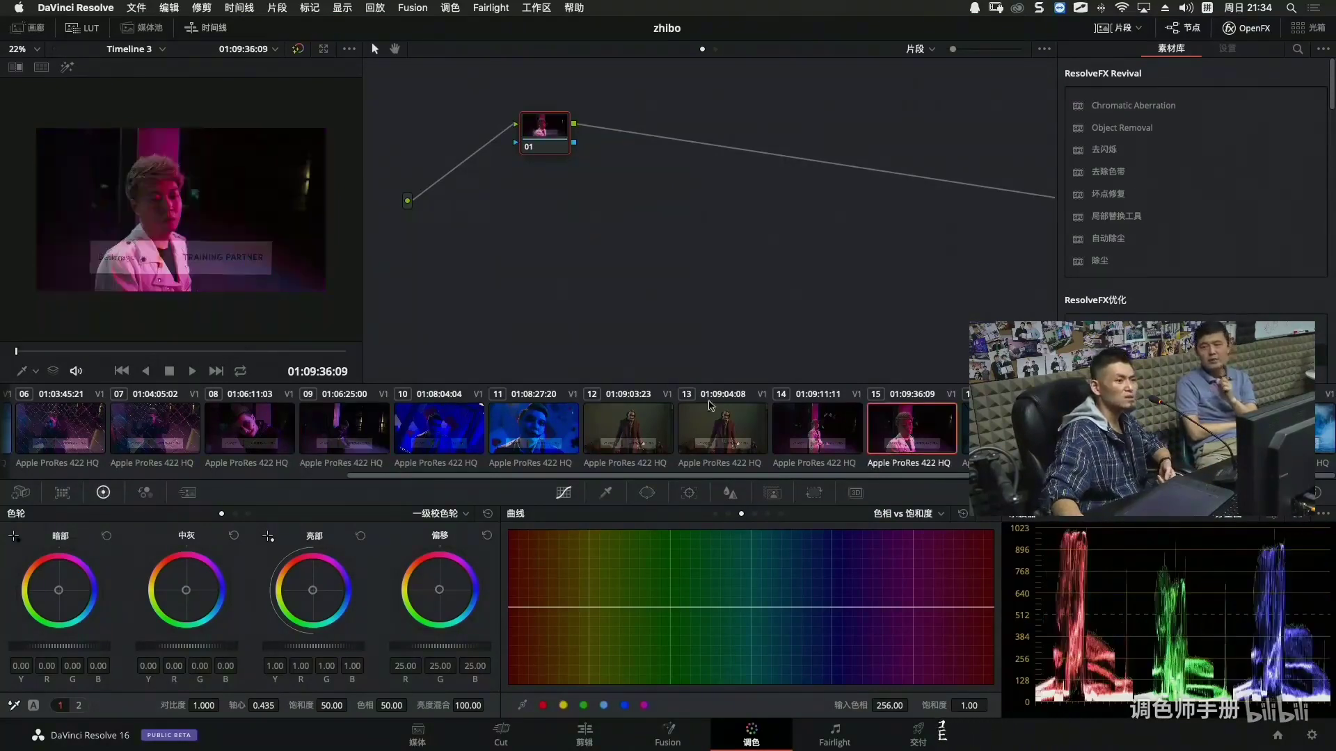
pyautogui.moveTo(155, 352); pyautogui.dragTo(127, 351)
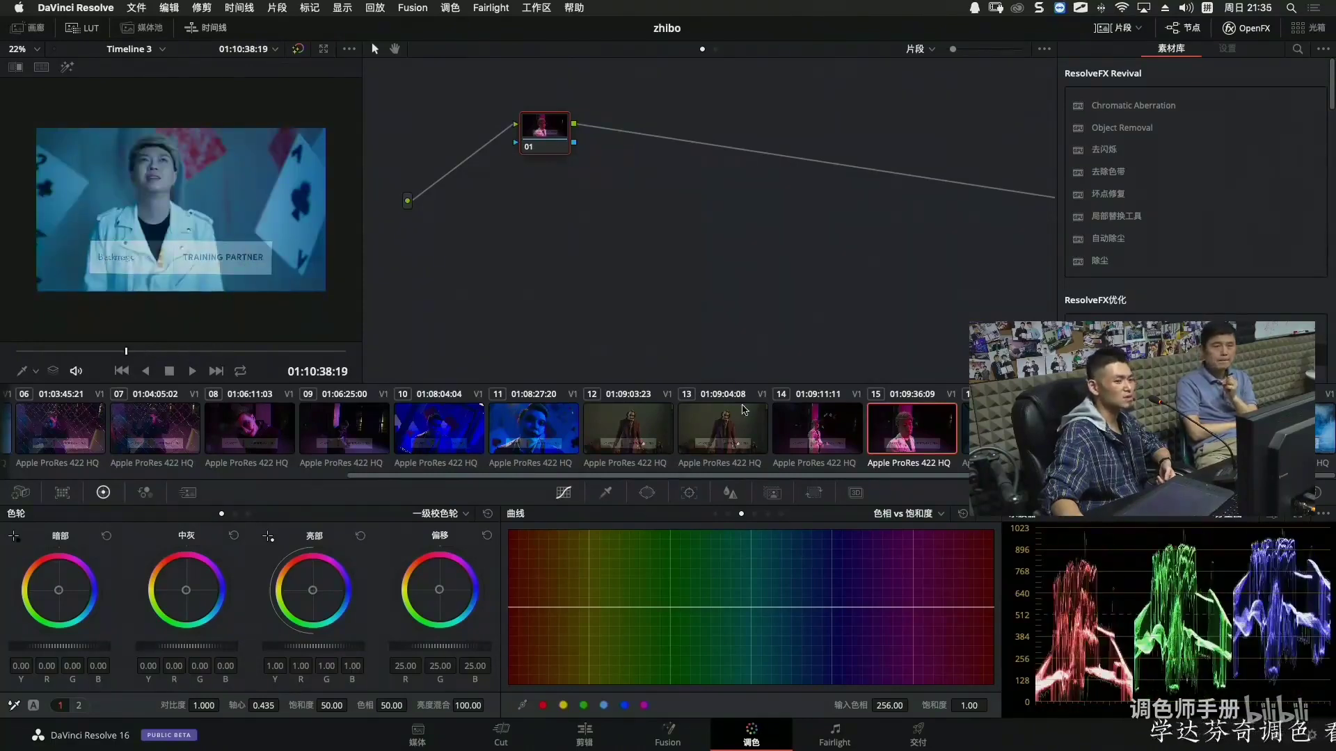
pyautogui.click(856, 419)
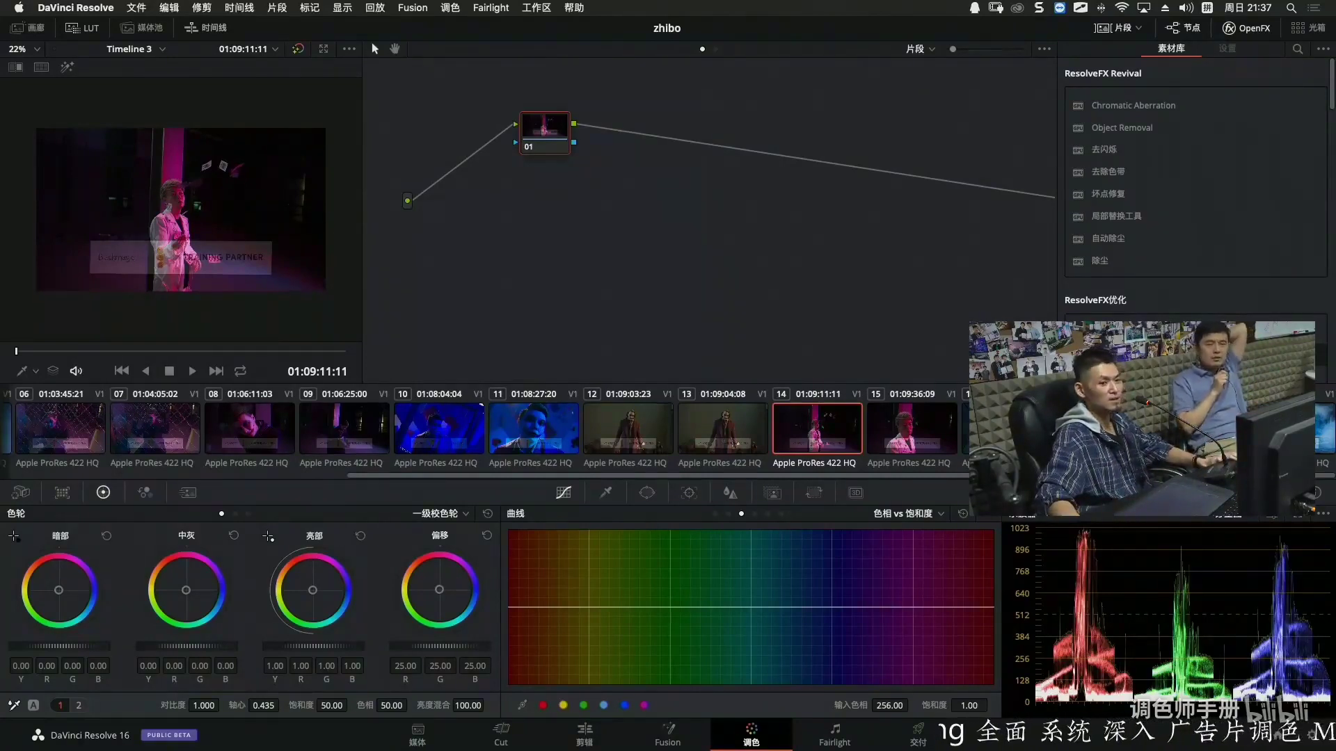
# Bring up the list of timelines from the Timeline 3 dropdown.
pyautogui.hscroll(-10, 487, 428)
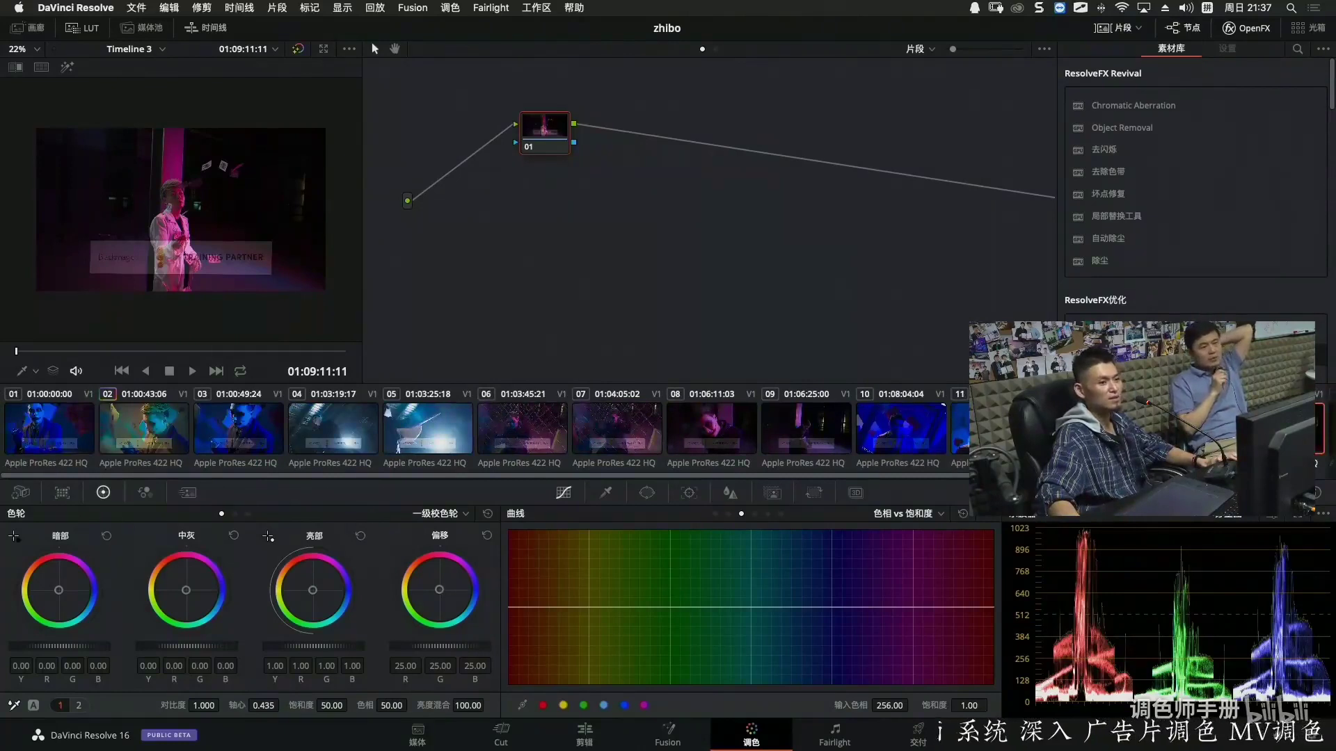
pyautogui.hscroll(10, 487, 428)
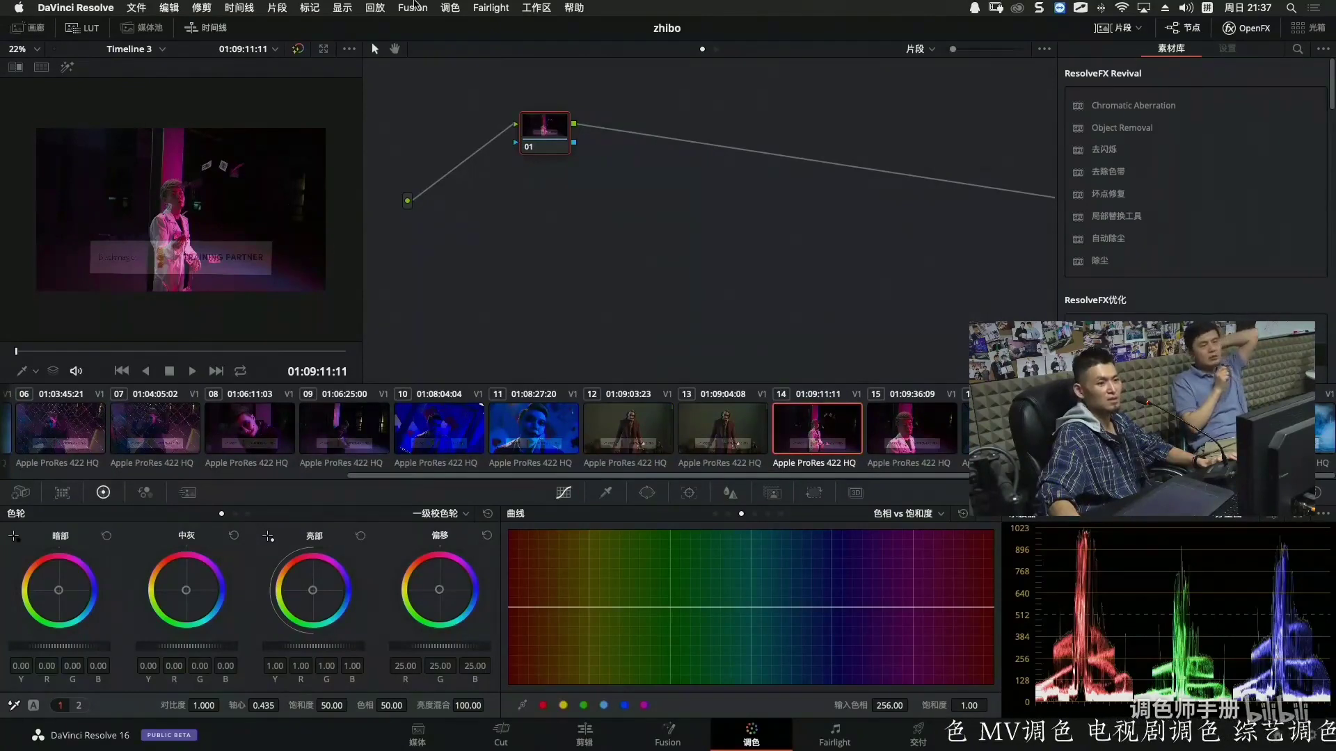
pyautogui.click(138, 50)
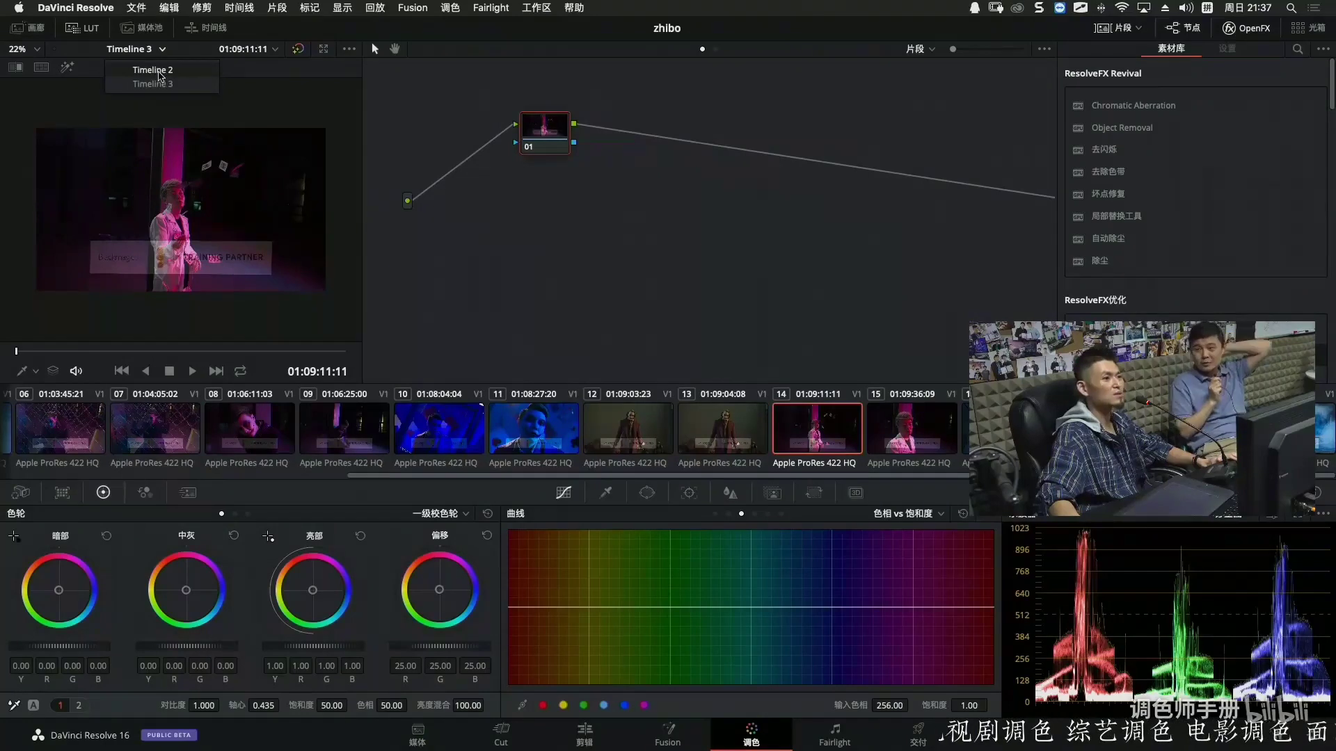
# Load Timeline 2 and review clips 05, 04 and 03, scrubbing clip 04.
pyautogui.click(160, 71)
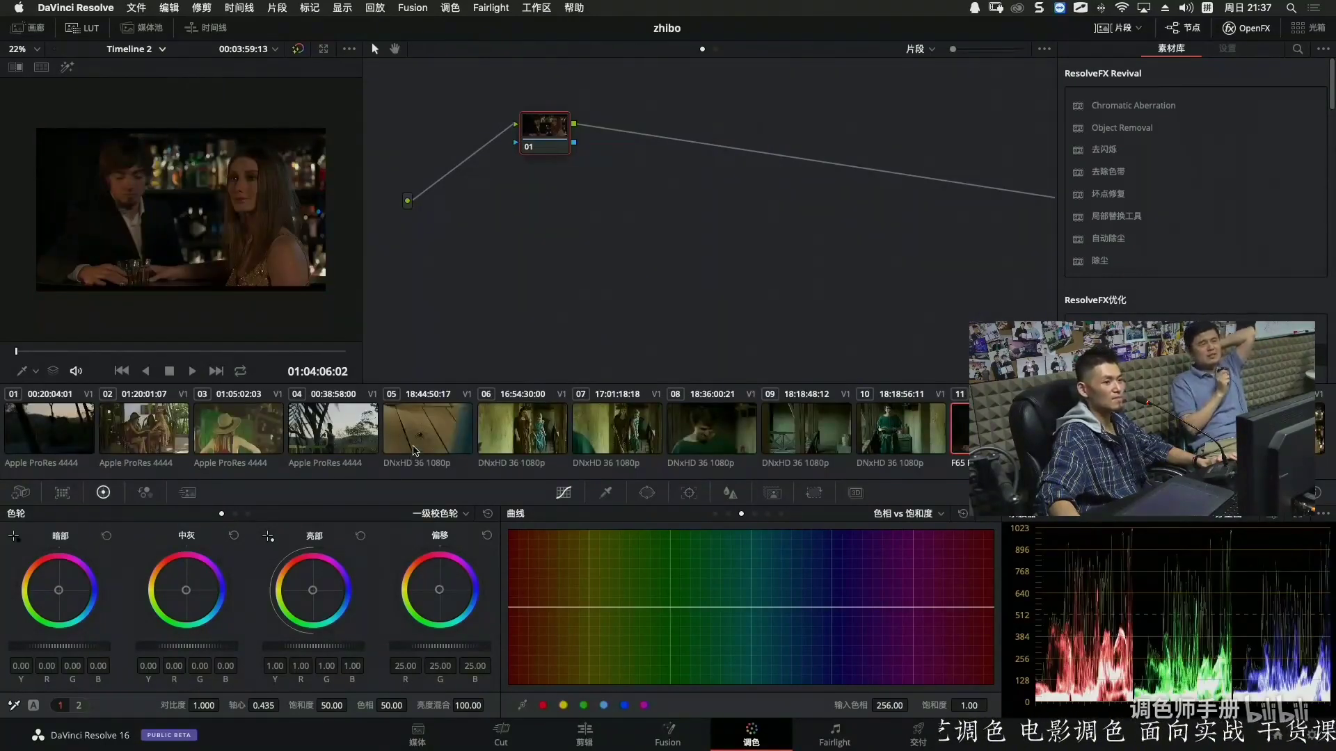
pyautogui.click(440, 437)
pyautogui.click(344, 426)
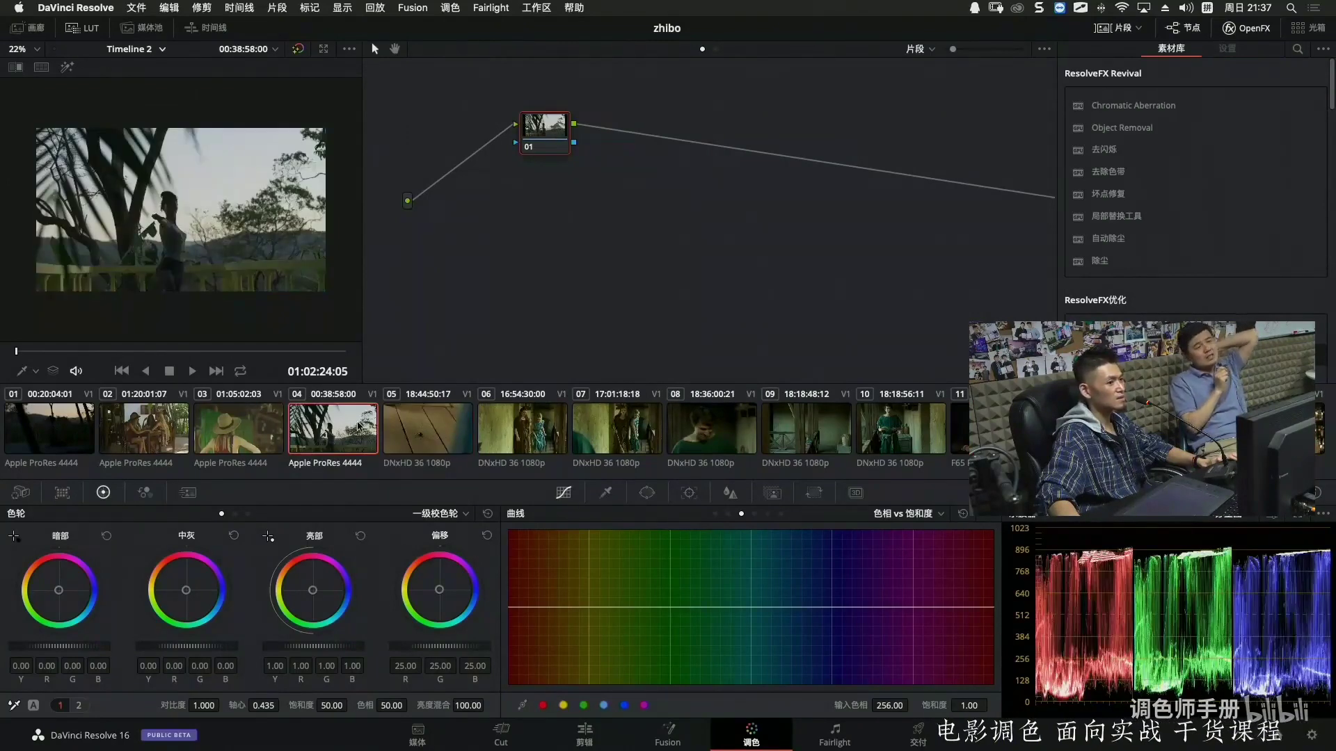
pyautogui.click(257, 426)
pyautogui.click(324, 426)
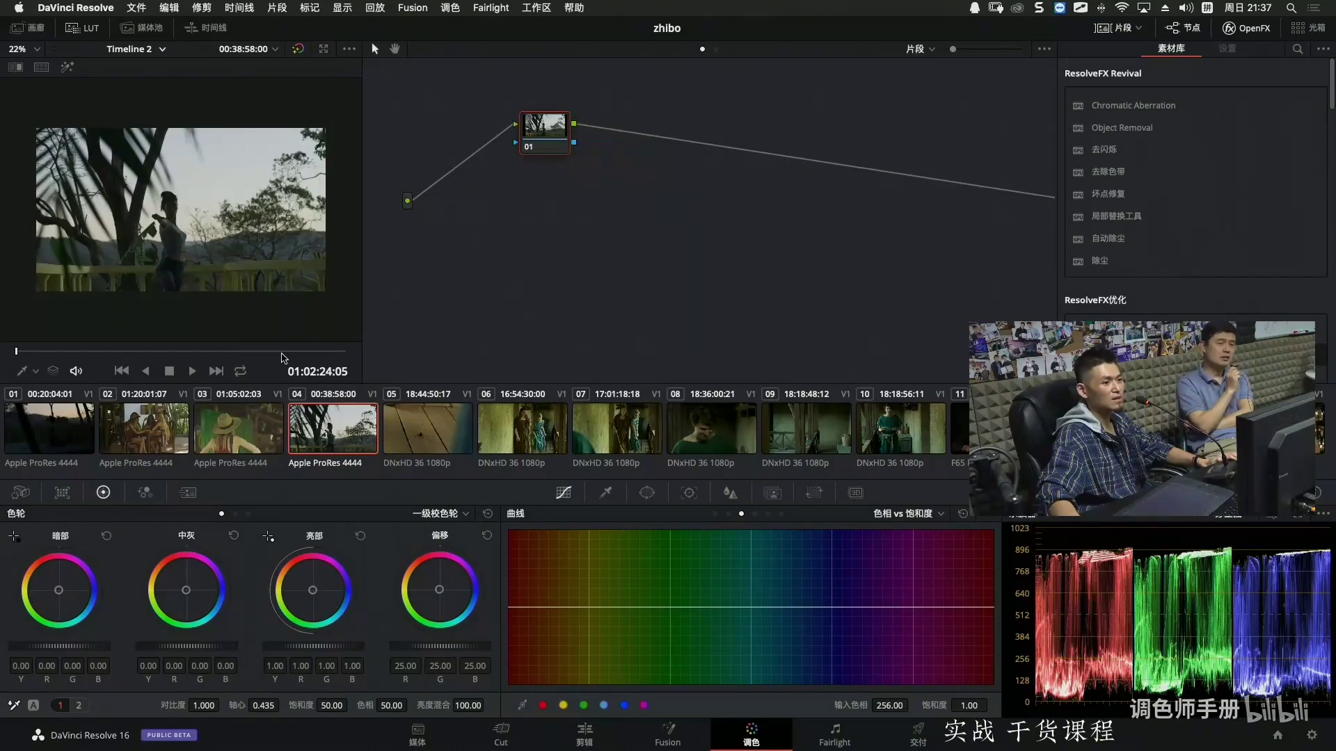
pyautogui.click(290, 352)
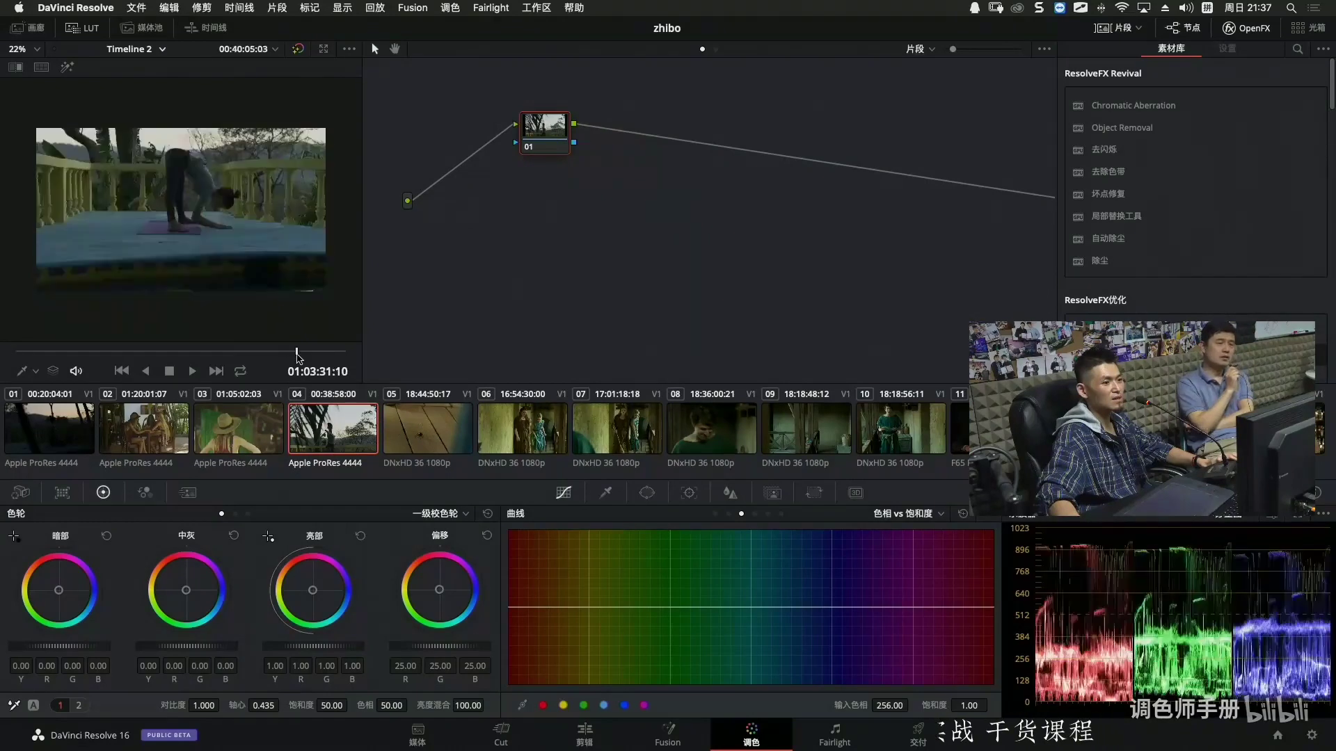
pyautogui.rightClick(345, 435)
pyautogui.click(317, 425)
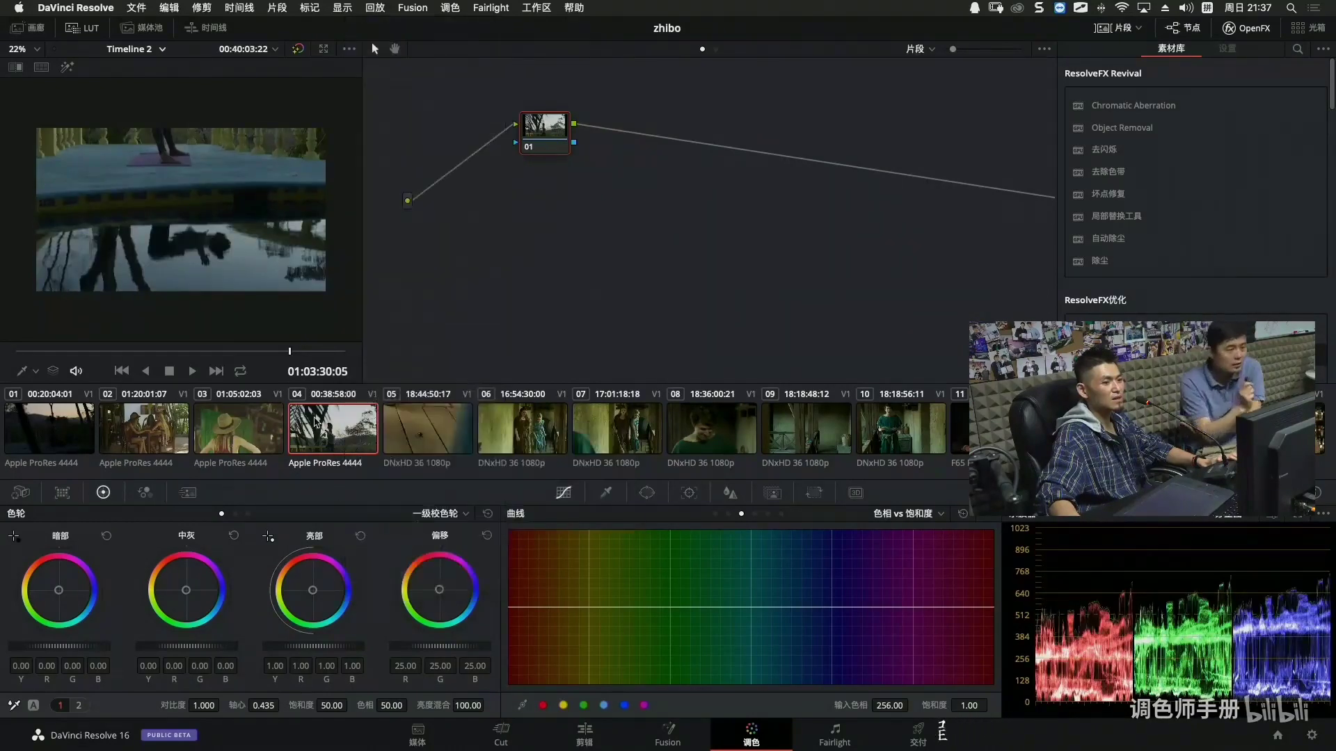
pyautogui.moveTo(248, 352); pyautogui.dragTo(124, 358)
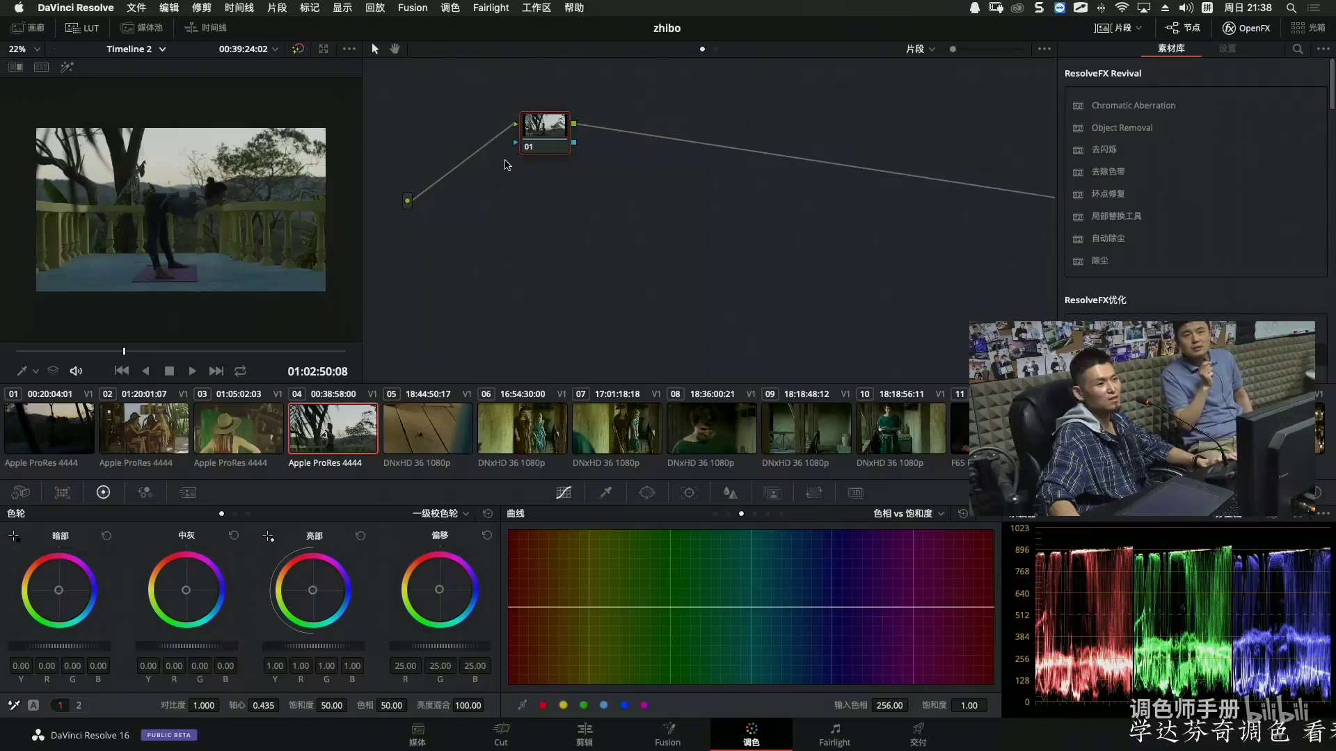
# Reposition node 01 and settle on clip 02, the café table shot.
pyautogui.moveTo(542, 124); pyautogui.dragTo(508, 150)
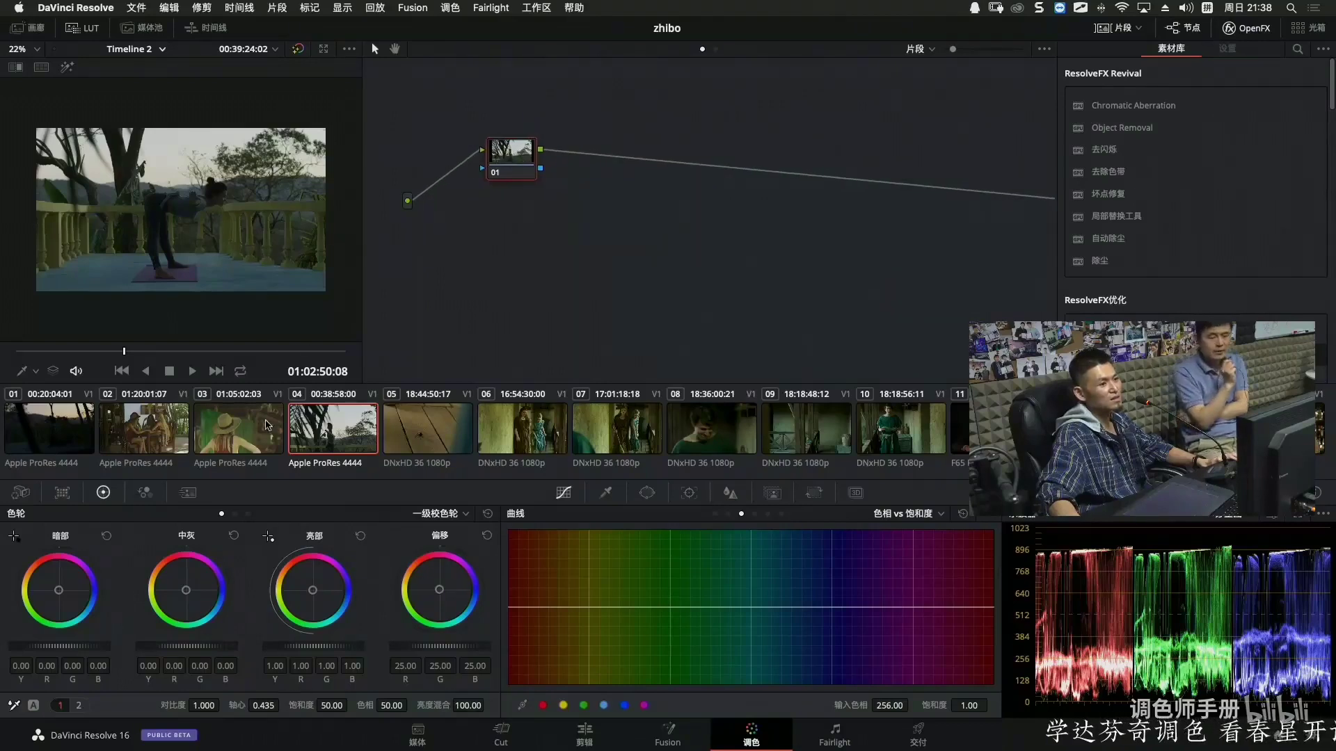
pyautogui.click(268, 425)
pyautogui.click(150, 421)
pyautogui.moveTo(218, 353)
pyautogui.mouseDown()
pyautogui.moveTo(240, 354)
pyautogui.moveTo(215, 355)
pyautogui.mouseUp()
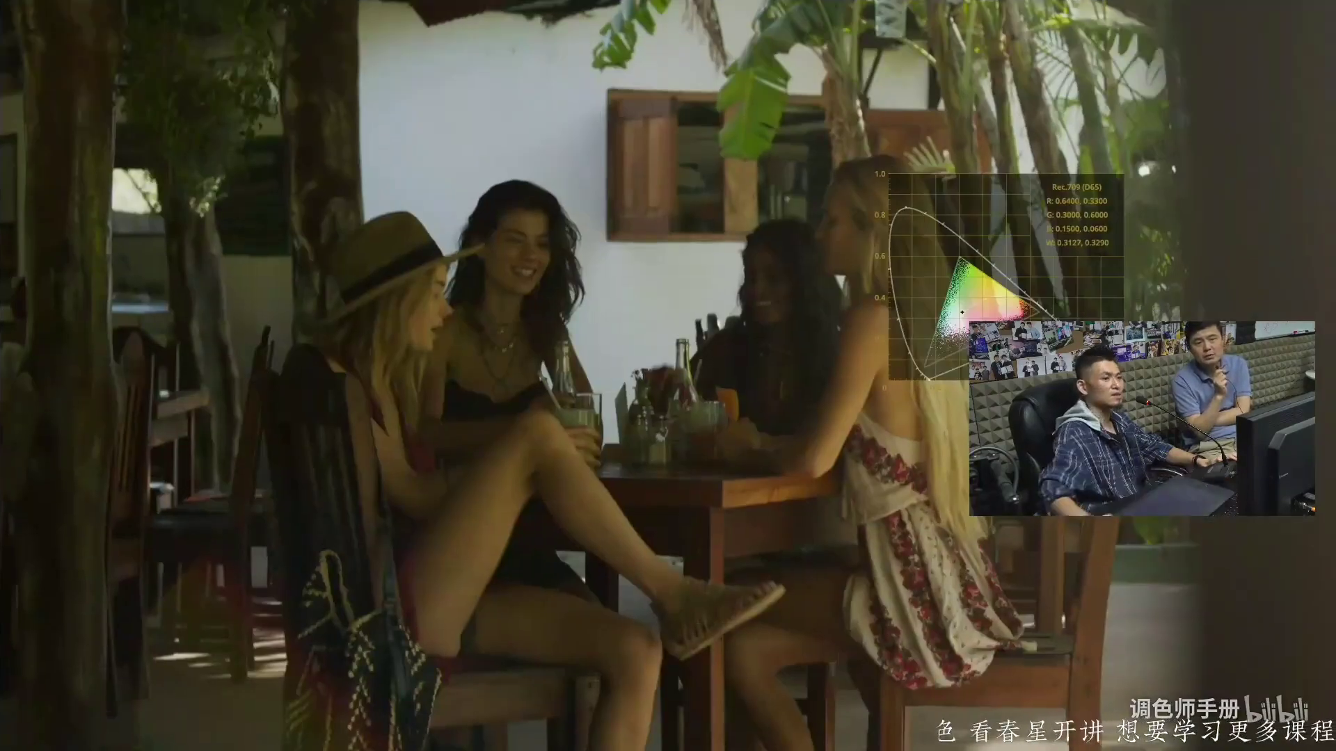
pyautogui.press('Escape')
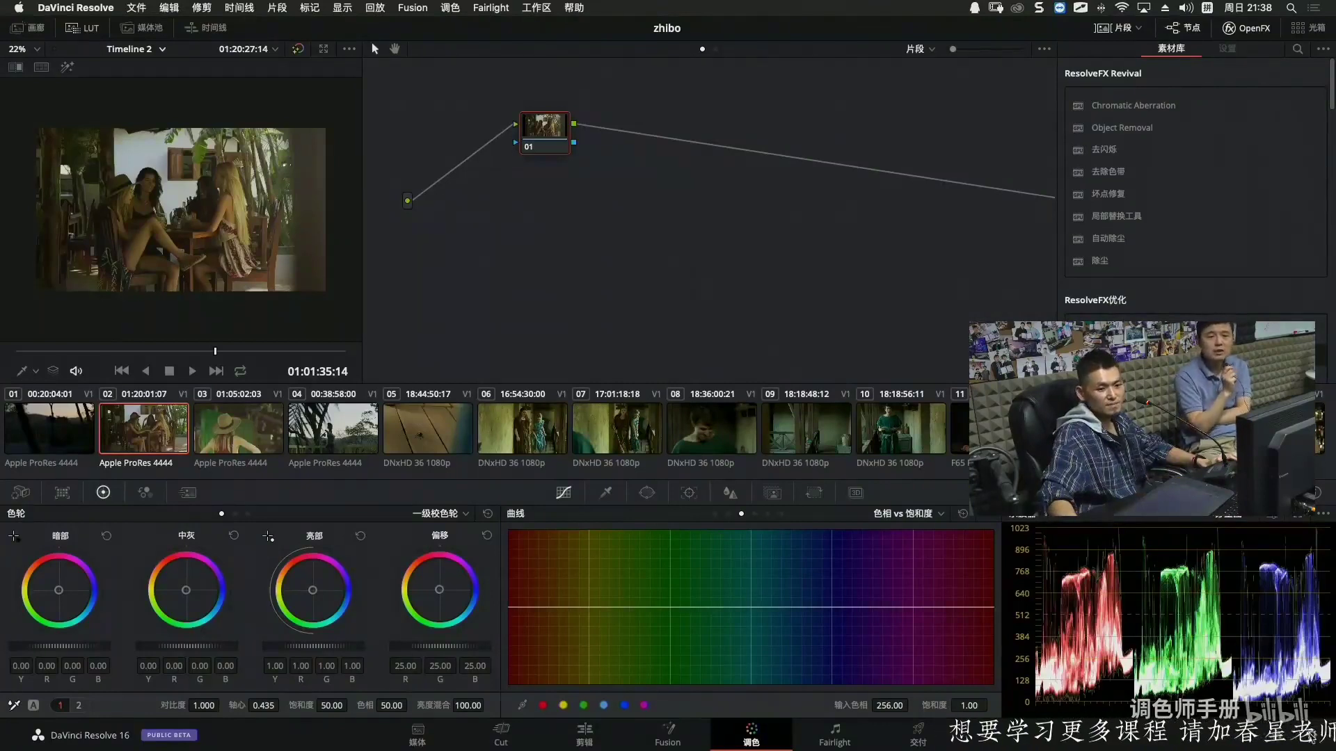
# Set the project's color science to DaVinci YRGB and save the settings.
pyautogui.click(1312, 737)
pyautogui.click(479, 192)
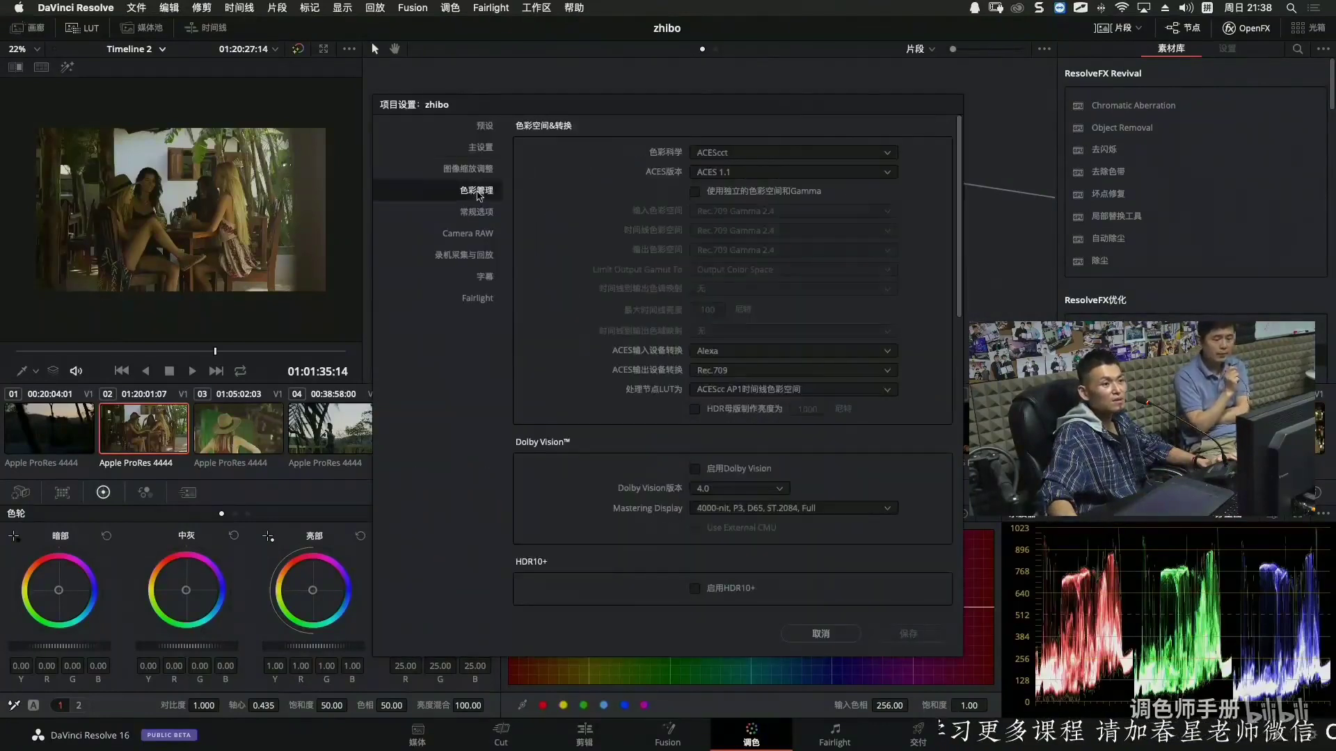
pyautogui.click(736, 153)
pyautogui.click(737, 172)
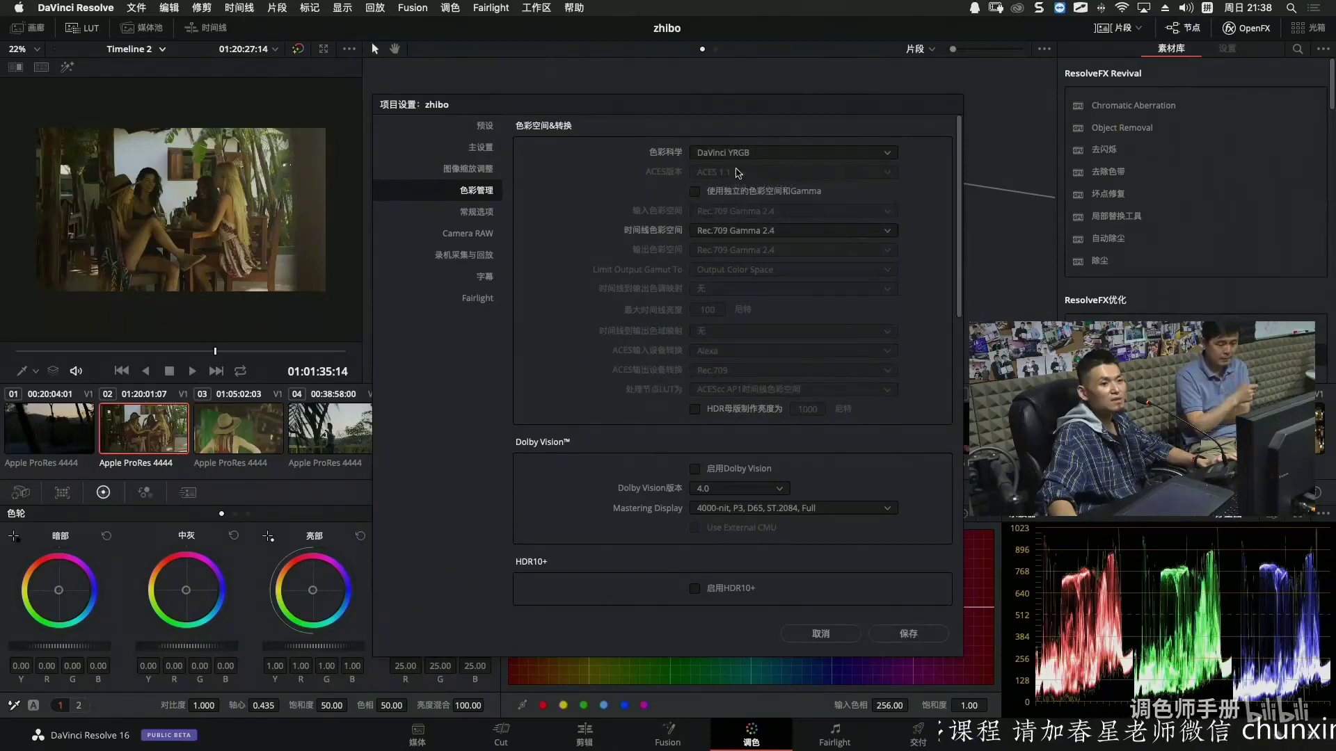
pyautogui.click(939, 632)
# Refresh all clip thumbnails from clip 02's context menu.
pyautogui.rightClick(157, 420)
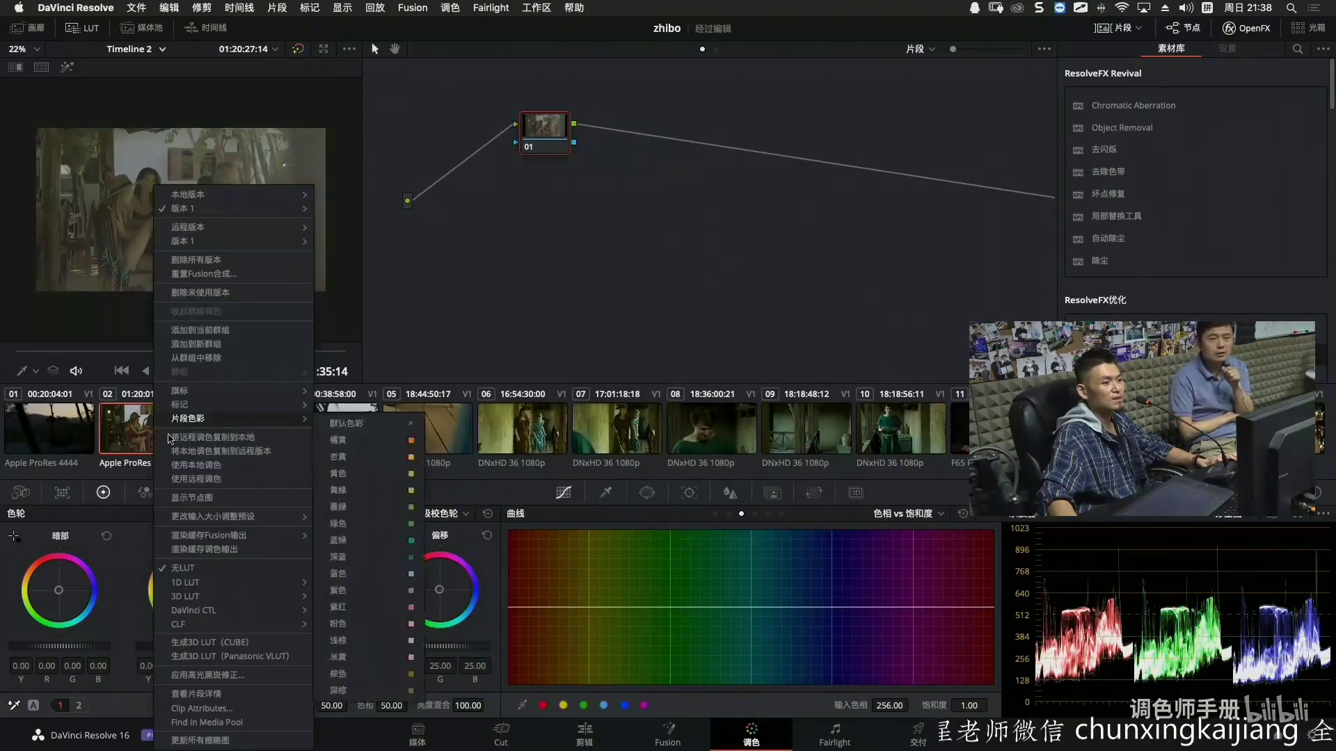
pyautogui.click(257, 747)
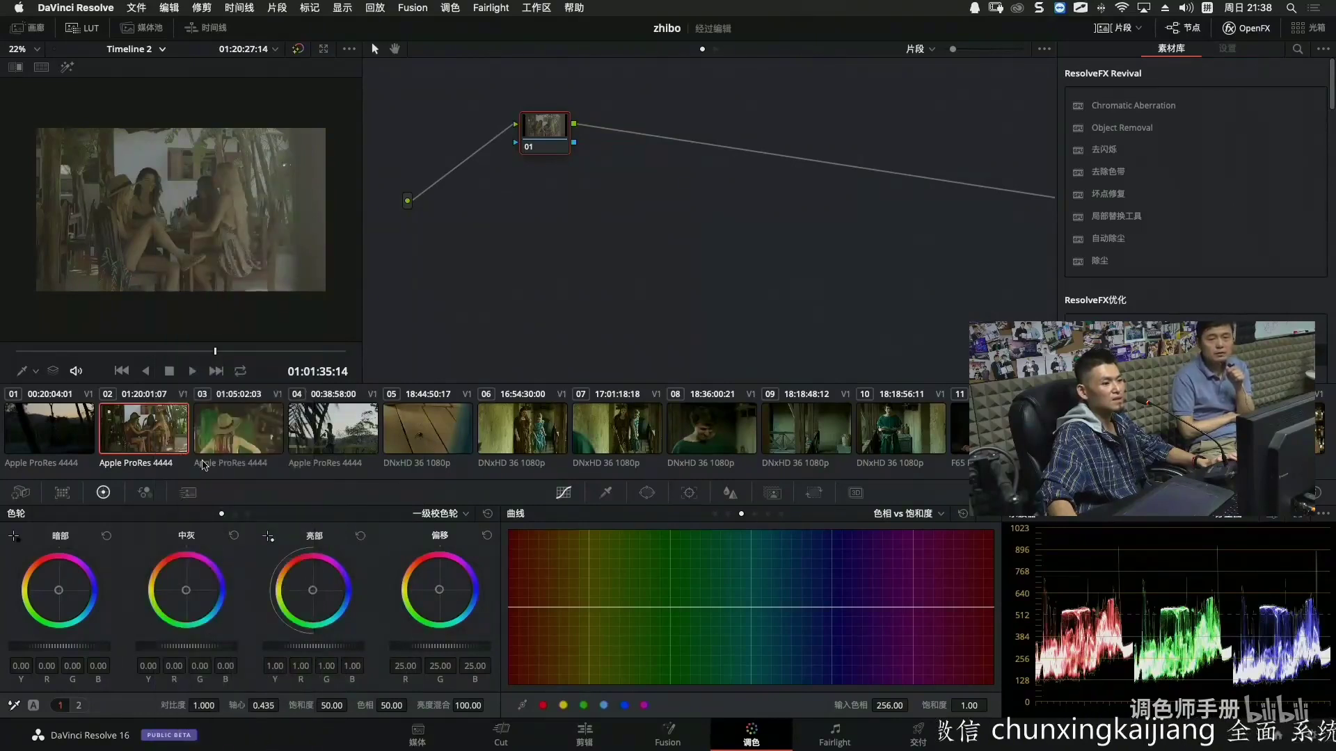
pyautogui.rightClick(176, 438)
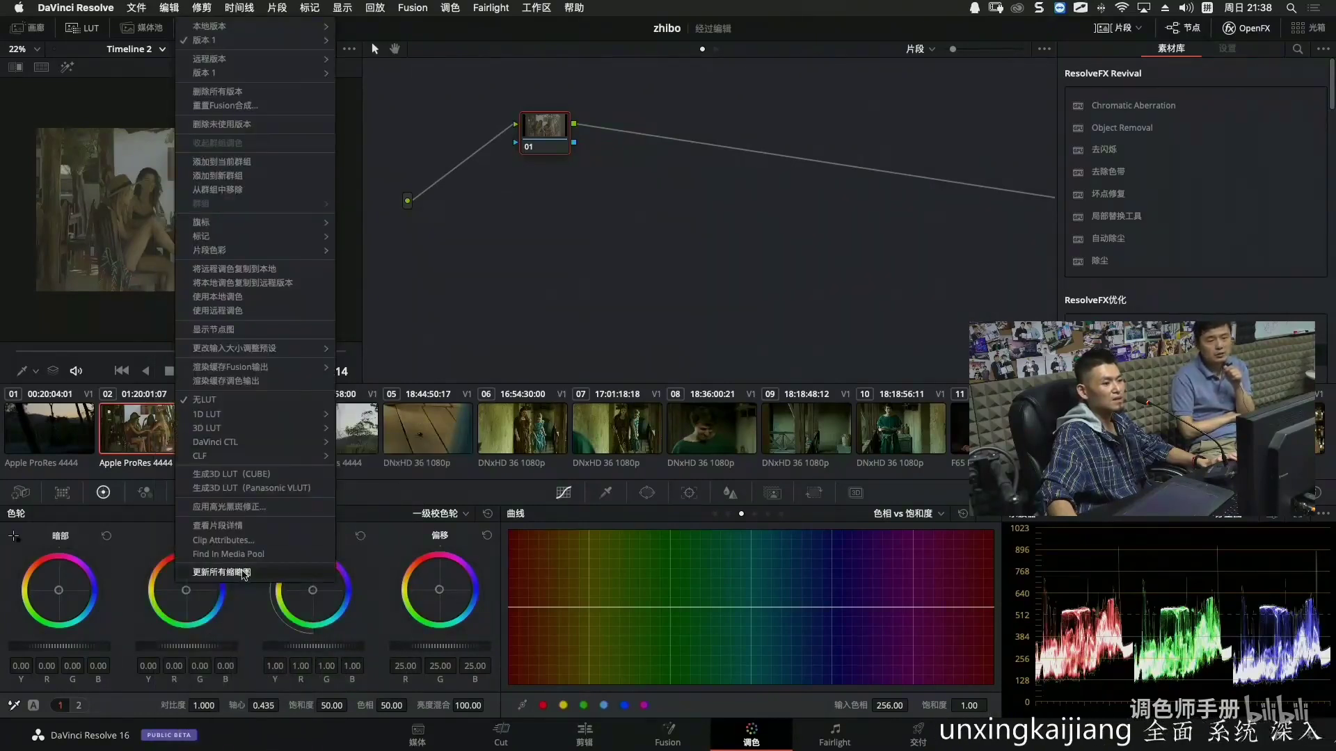
pyautogui.click(252, 544)
# Browse clips 03, 02 and 01, ending on clip 04, the yoga shot.
pyautogui.click(253, 426)
pyautogui.click(143, 426)
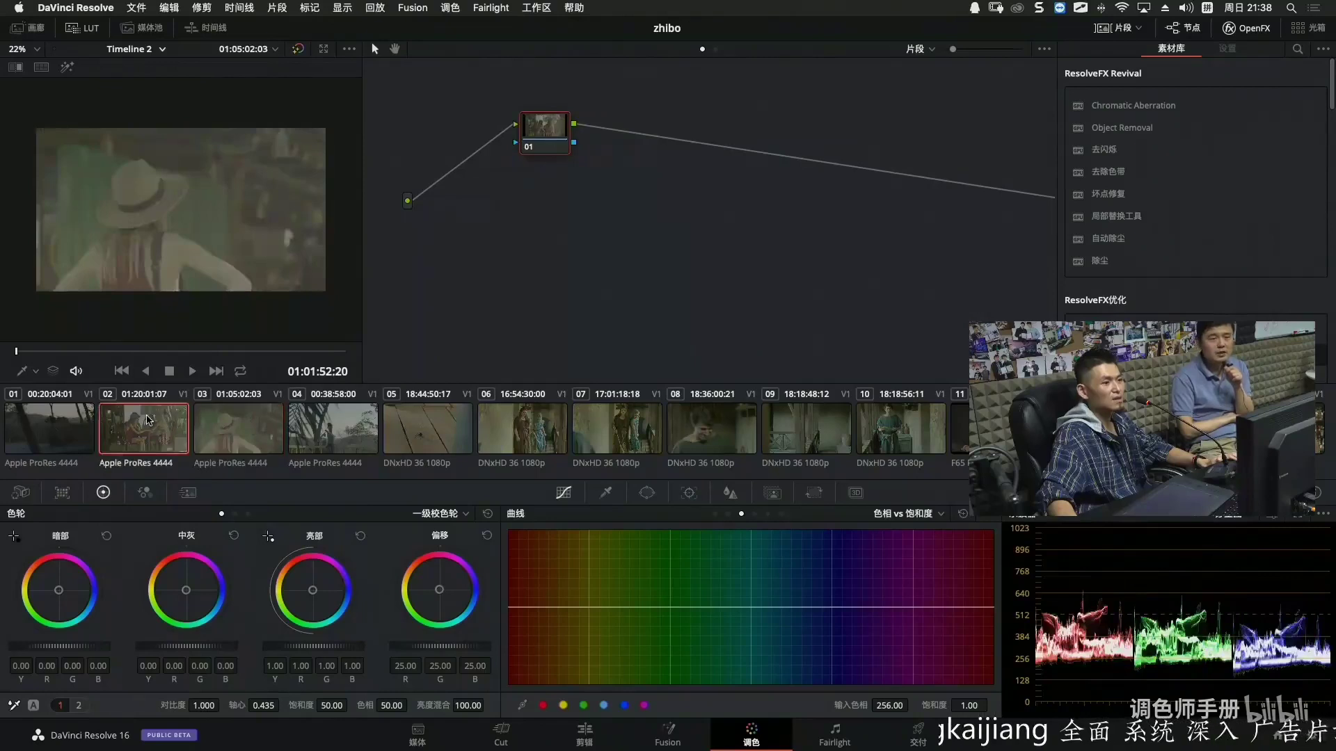
pyautogui.click(84, 410)
pyautogui.click(142, 426)
pyautogui.moveTo(247, 352); pyautogui.dragTo(279, 353)
pyautogui.click(239, 429)
pyautogui.click(326, 426)
pyautogui.moveTo(87, 351)
pyautogui.mouseDown()
pyautogui.moveTo(153, 351)
pyautogui.moveTo(68, 353)
pyautogui.mouseUp()
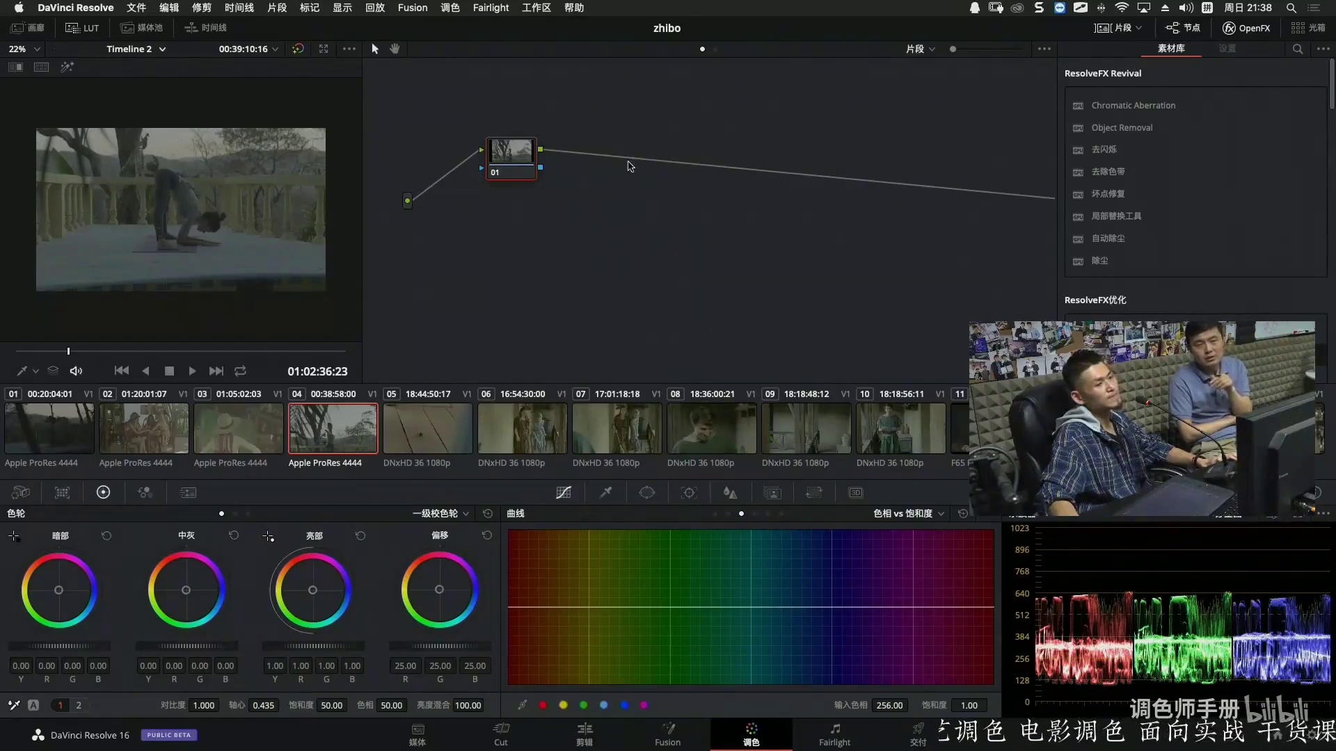
# Apply the Arri Alexa LogC to Rec709 3D LUT to node 01, then exit full screen.
pyautogui.moveTo(515, 159); pyautogui.dragTo(519, 185)
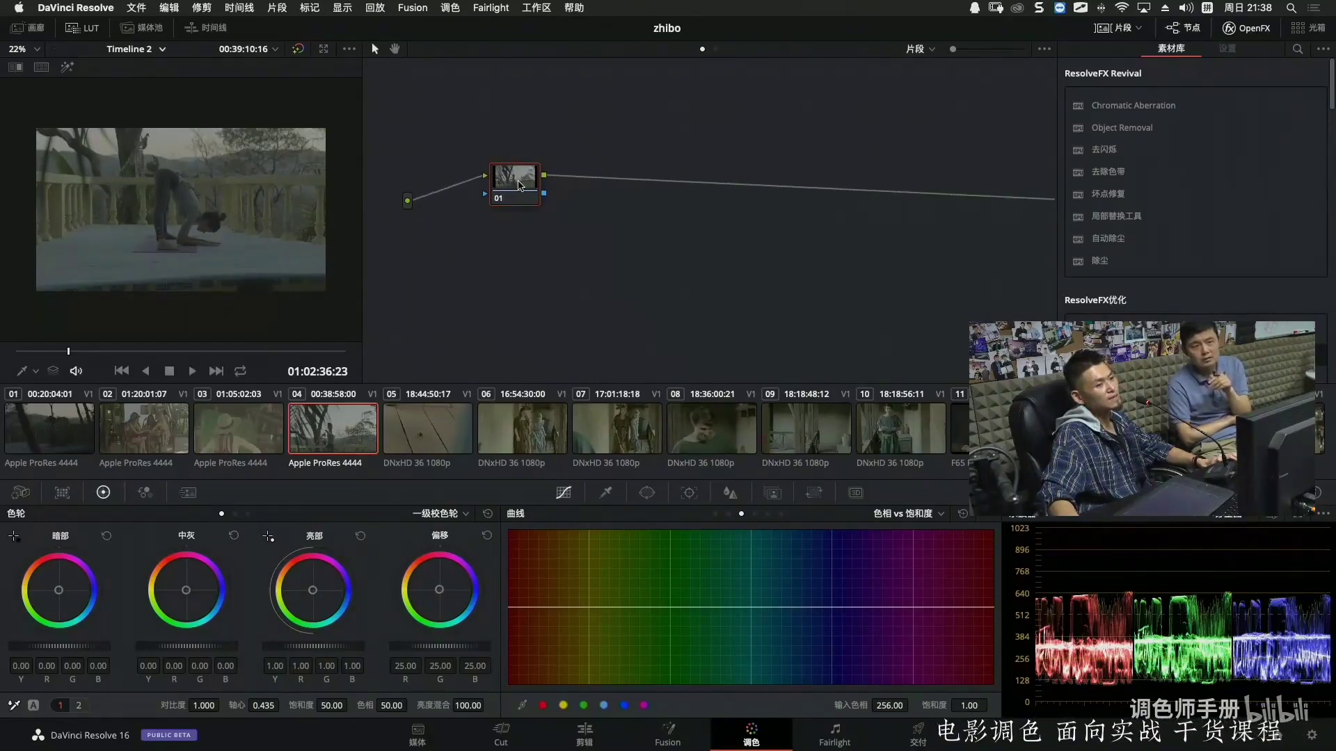
pyautogui.rightClick(519, 185)
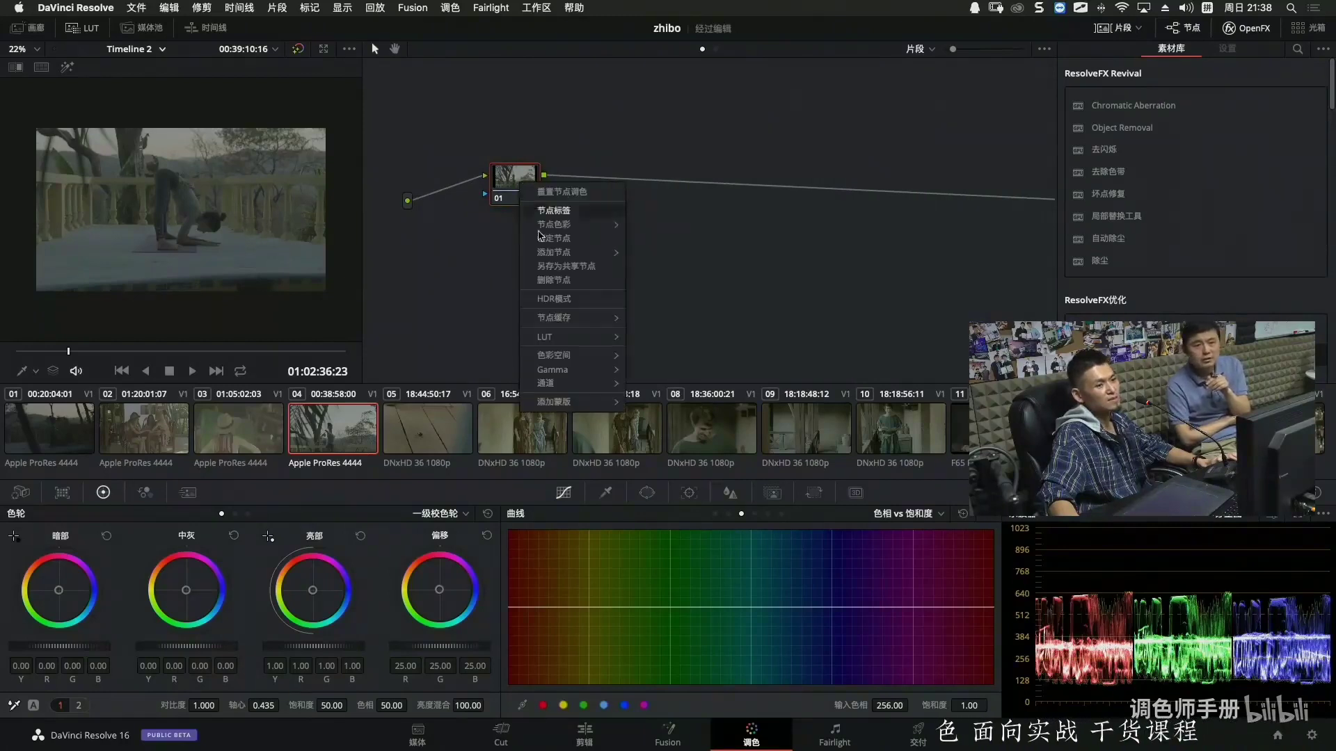
pyautogui.moveTo(571, 336)
pyautogui.moveTo(675, 382)
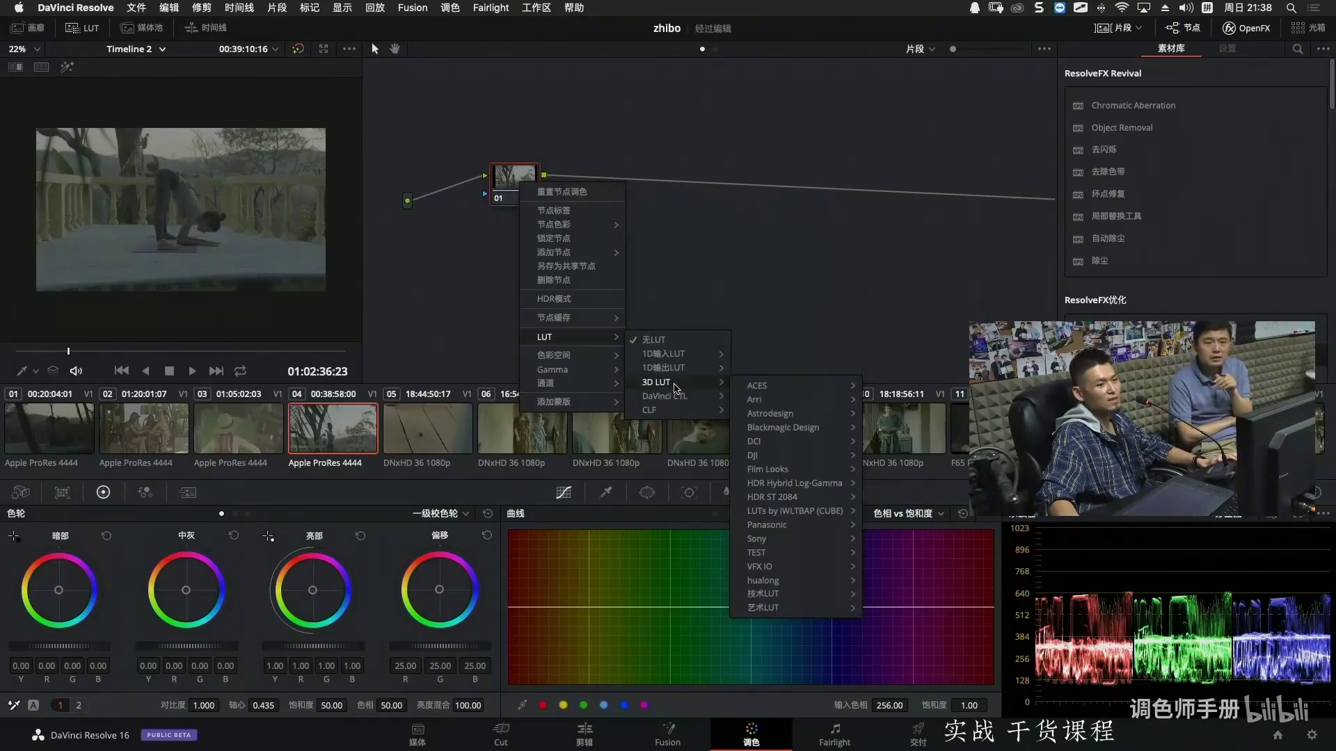
pyautogui.moveTo(771, 400)
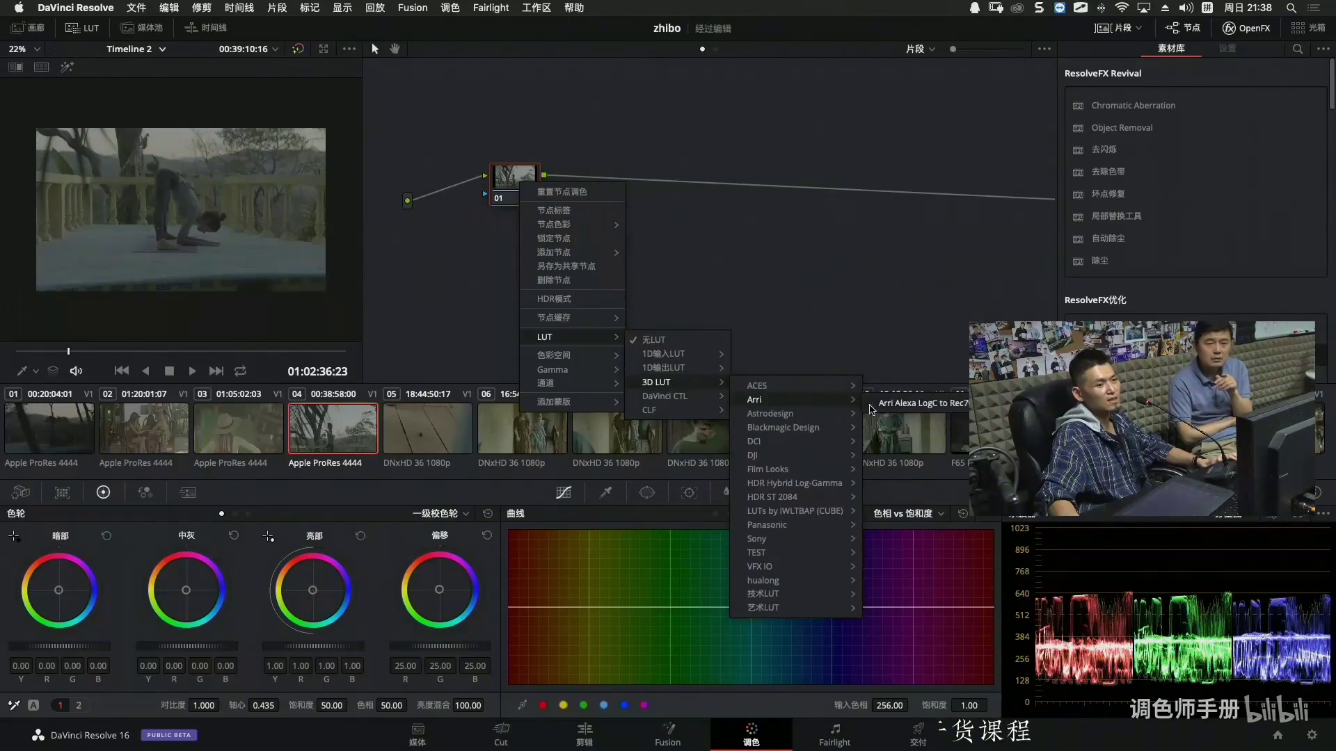
pyautogui.click(904, 403)
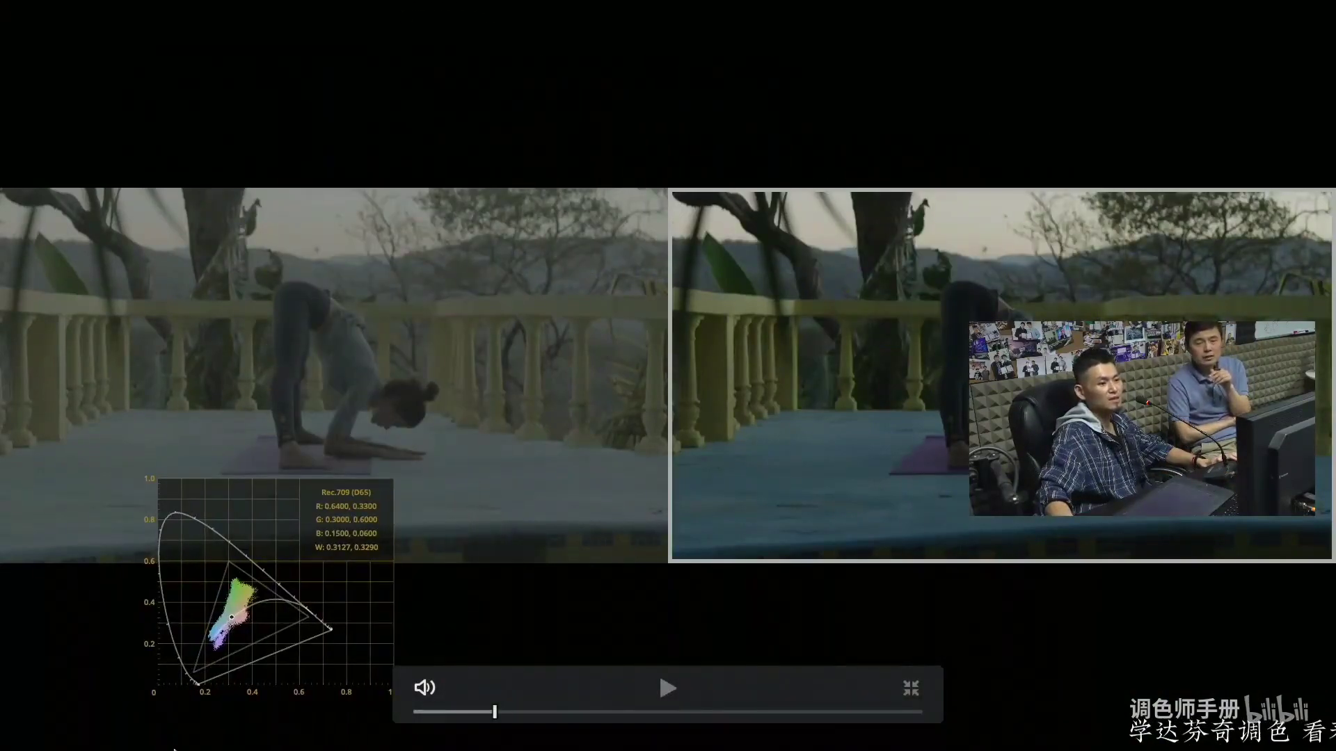
pyautogui.press('Escape')
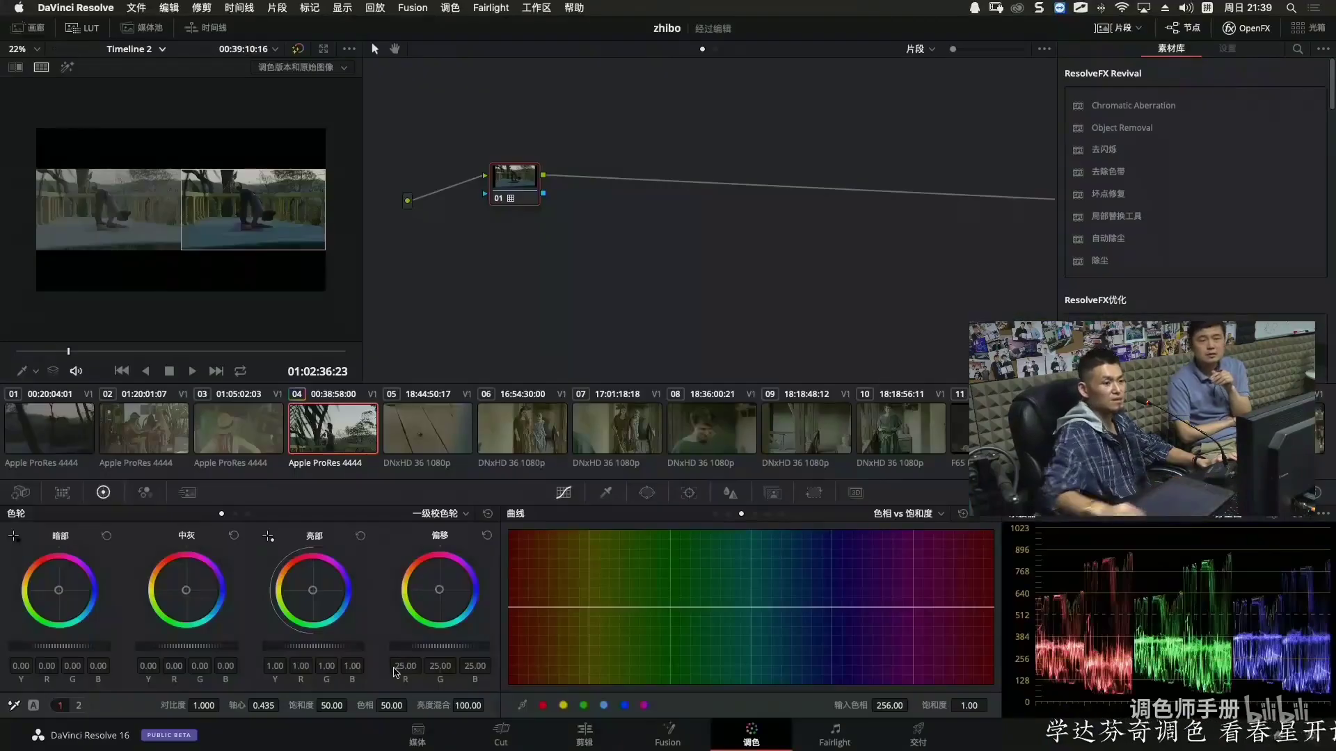
# Look through clips 03, 02, 05, 06 and 07, then load clip 01.
pyautogui.click(254, 421)
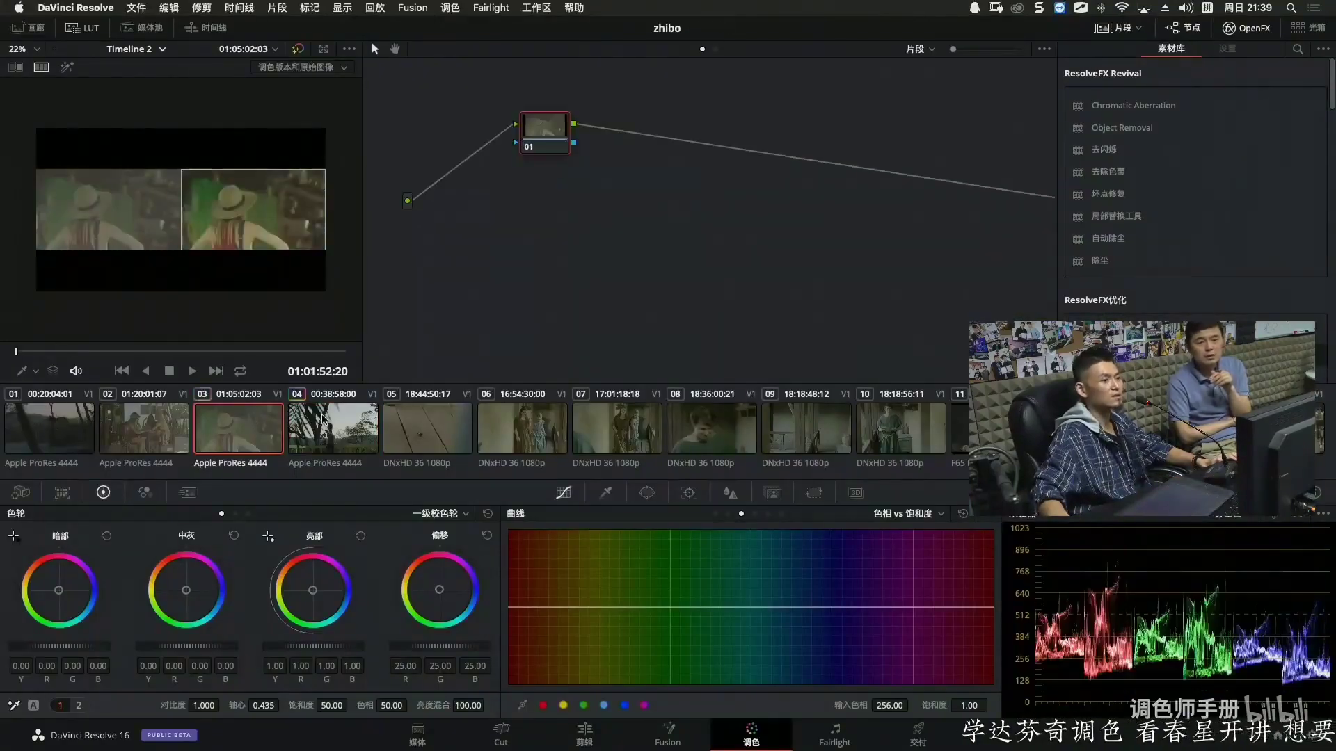
pyautogui.click(148, 428)
pyautogui.click(431, 428)
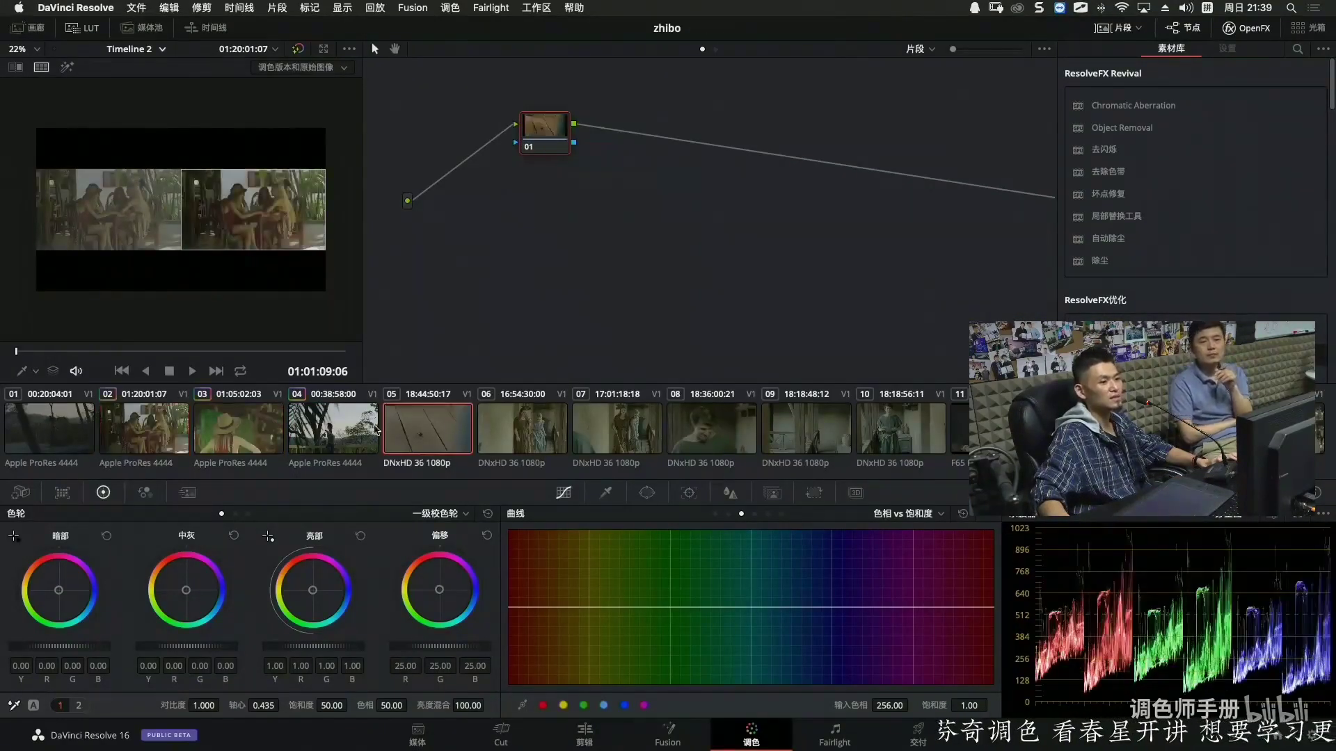
pyautogui.click(480, 428)
pyautogui.click(616, 427)
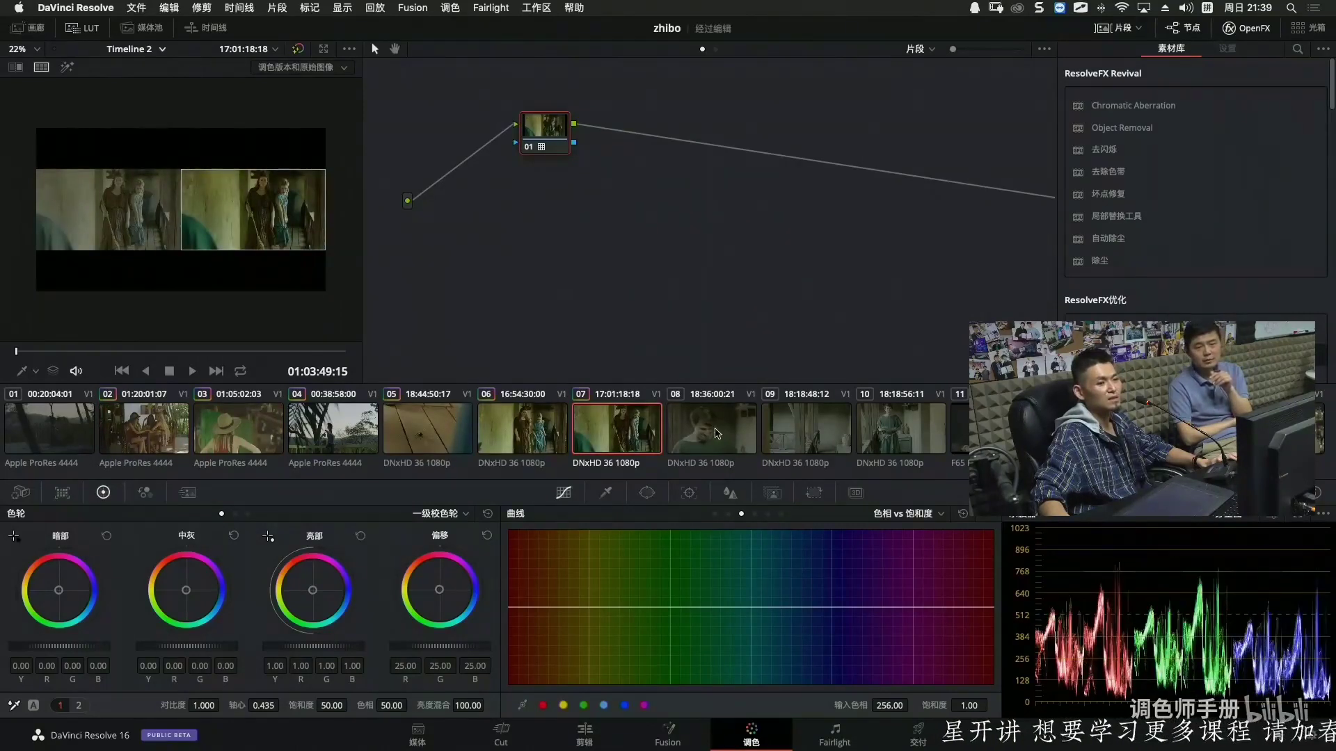
pyautogui.click(499, 424)
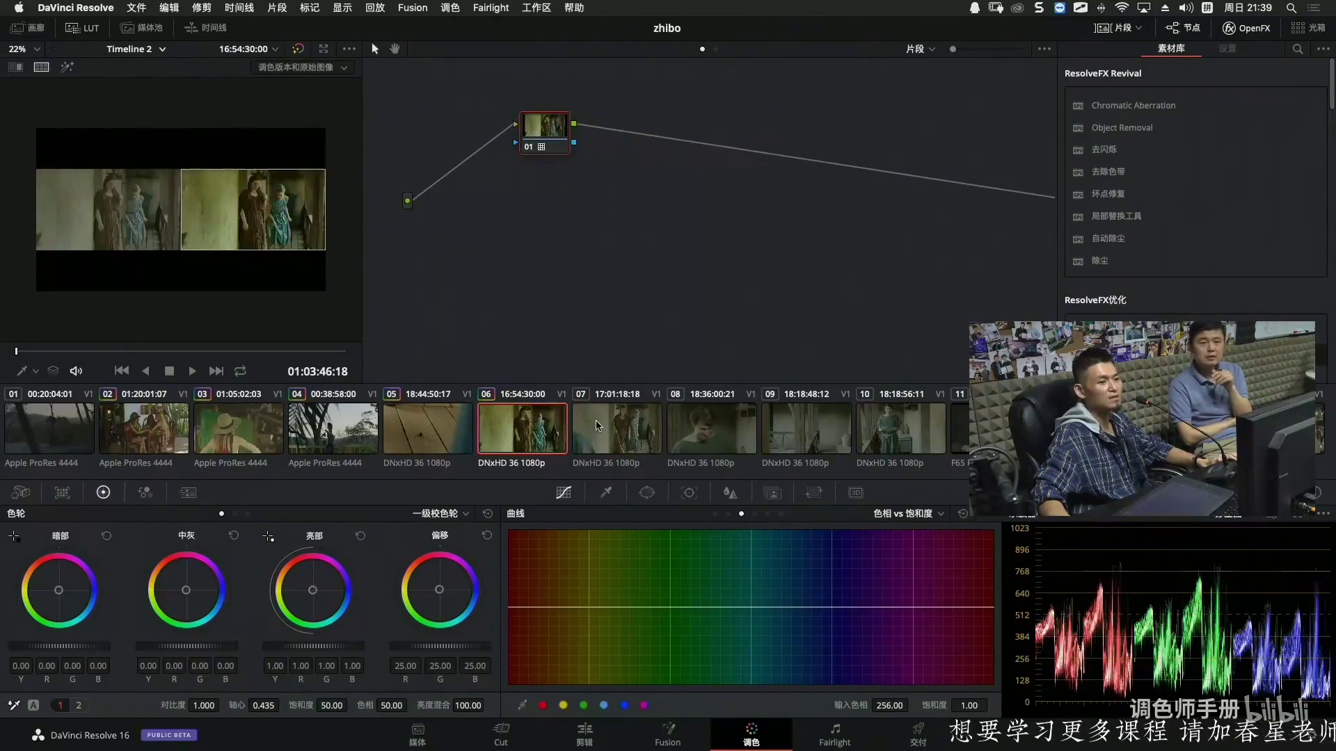
pyautogui.click(427, 428)
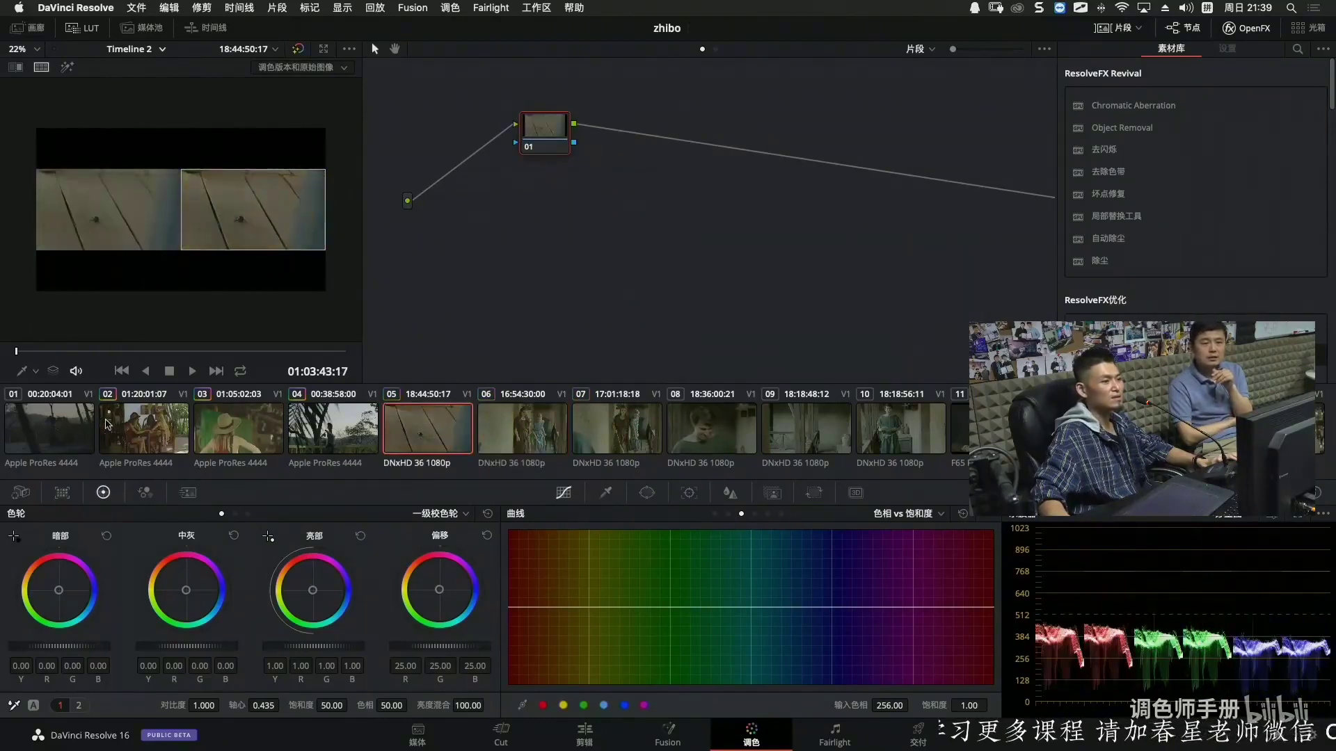
pyautogui.click(82, 426)
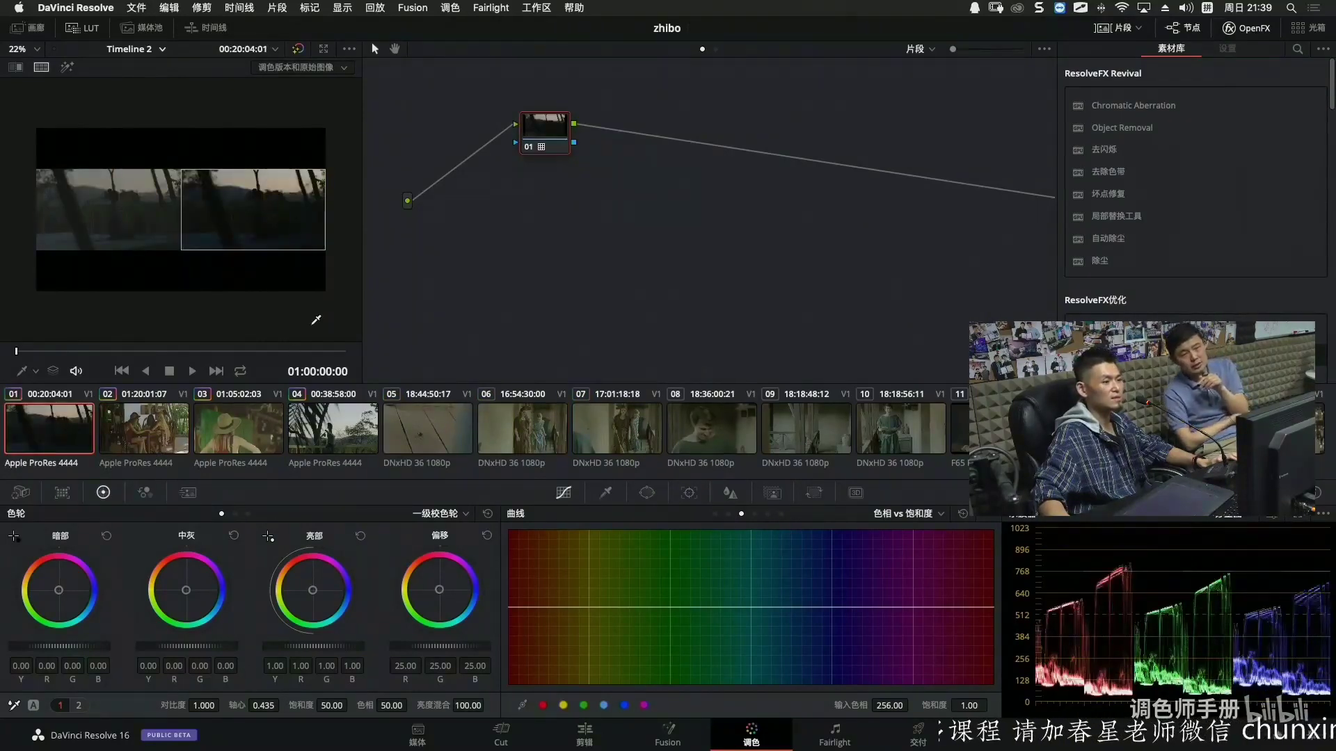
# Scrub clip 01's graded-versus-original split full screen, then return to the Color page.
pyautogui.press('super+f')
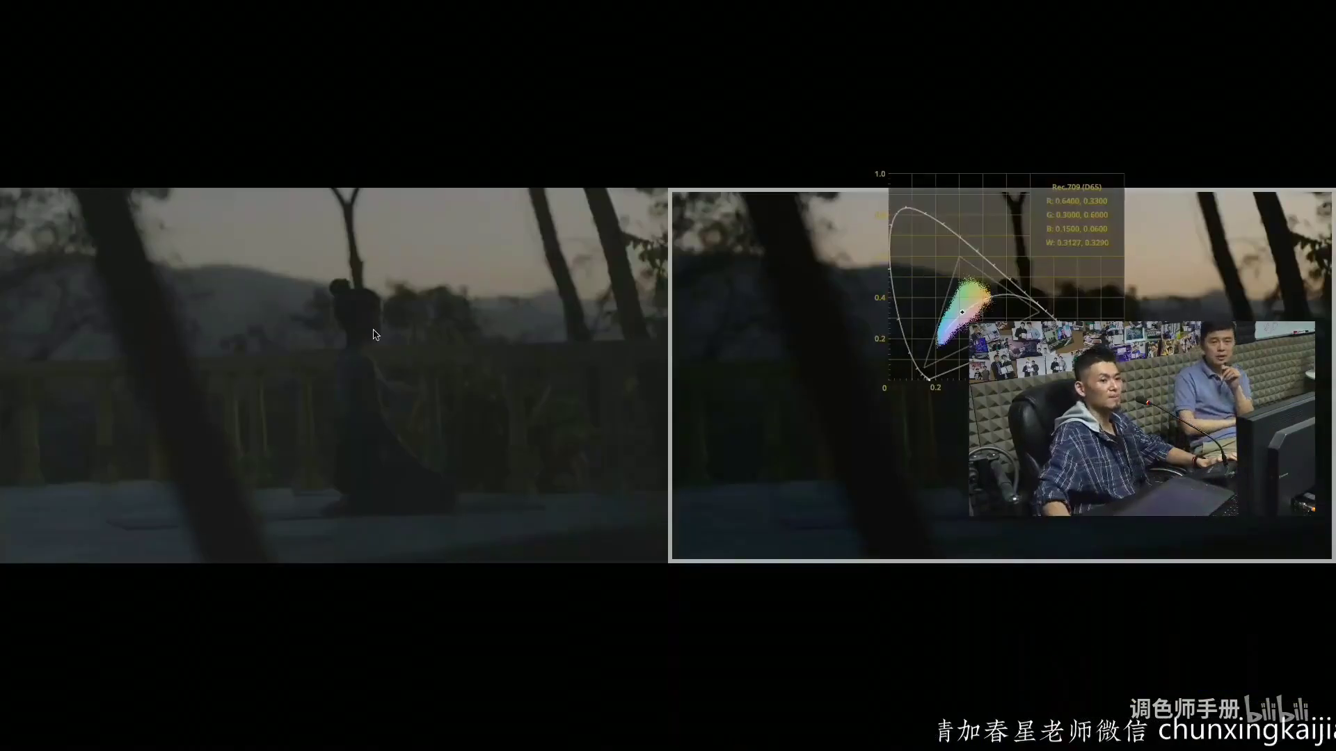
pyautogui.moveTo(941, 356); pyautogui.dragTo(210, 662)
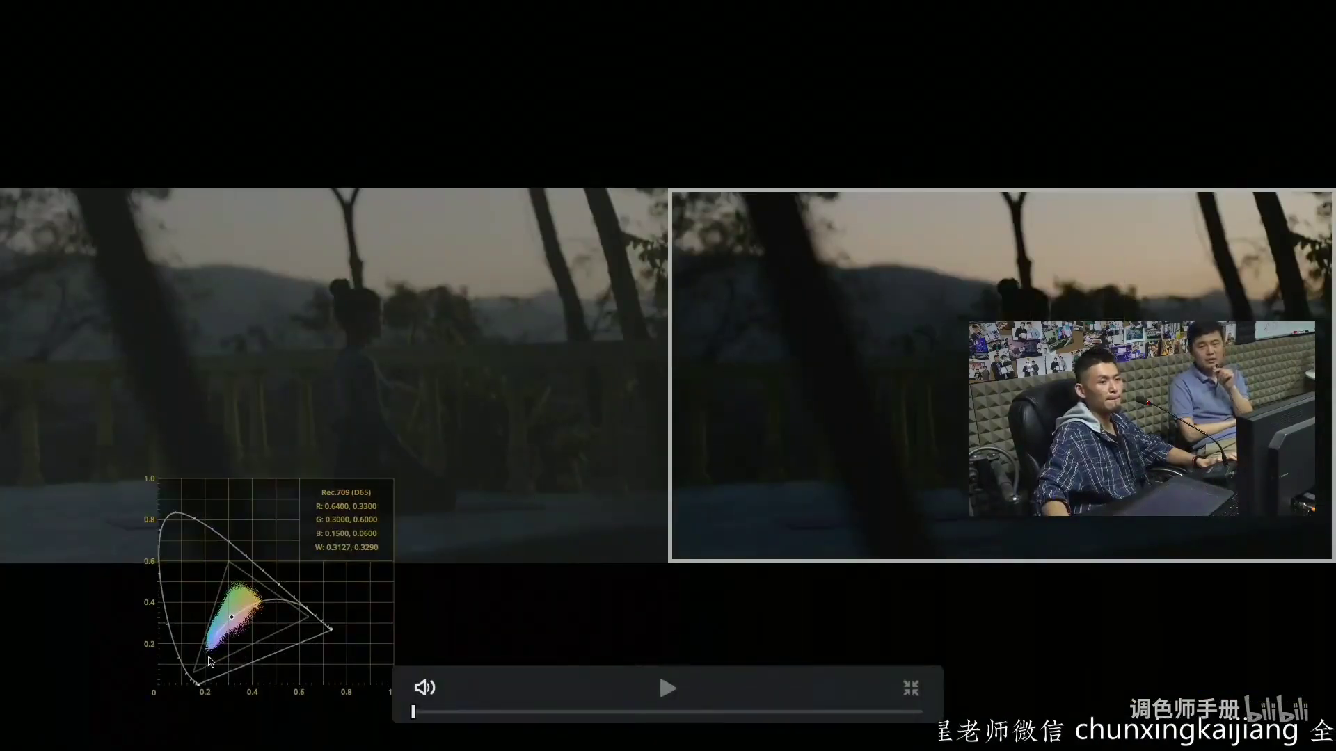
pyautogui.moveTo(462, 720); pyautogui.dragTo(503, 717)
pyautogui.press('Escape')
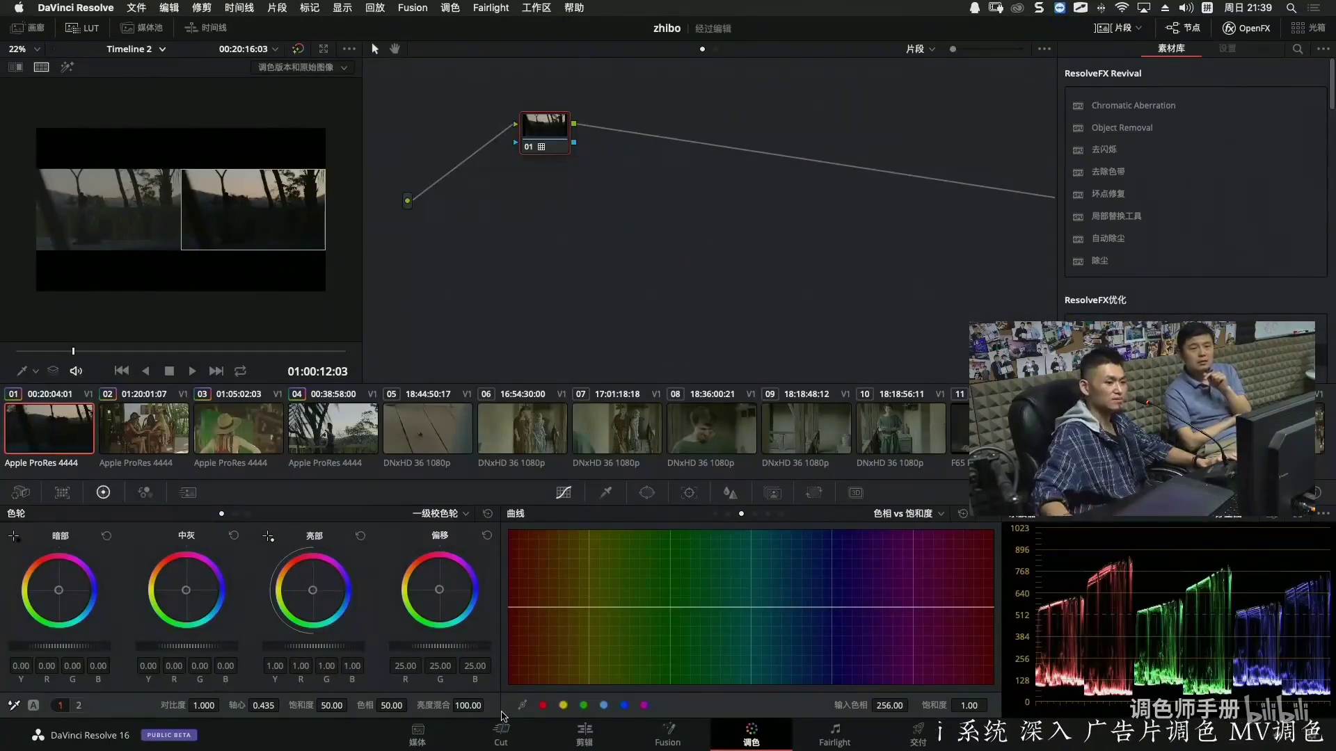
# With split-screen off, set shadows to 0.03, midtones to 0.03 and highlights to 1.16.
pyautogui.moveTo(281, 650); pyautogui.dragTo(267, 656)
pyautogui.press('super+alt+w')
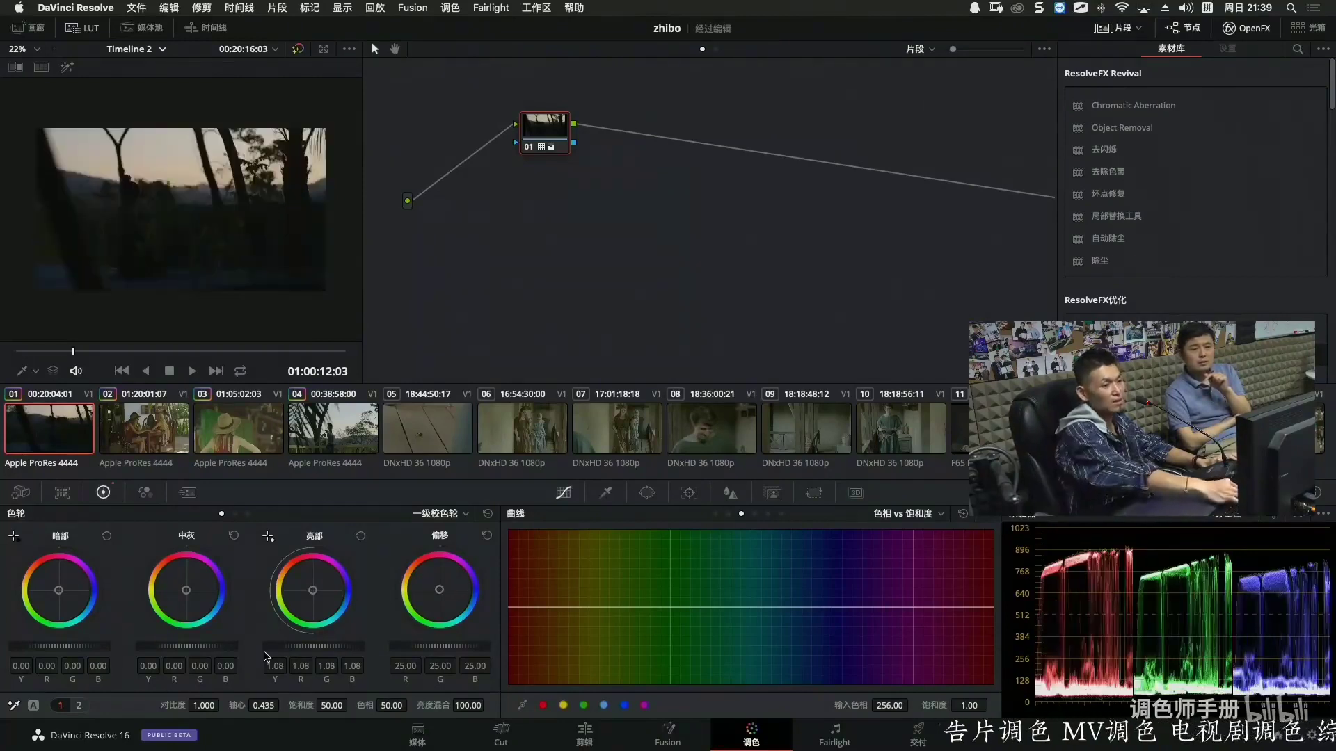
pyautogui.moveTo(56, 651); pyautogui.dragTo(75, 651)
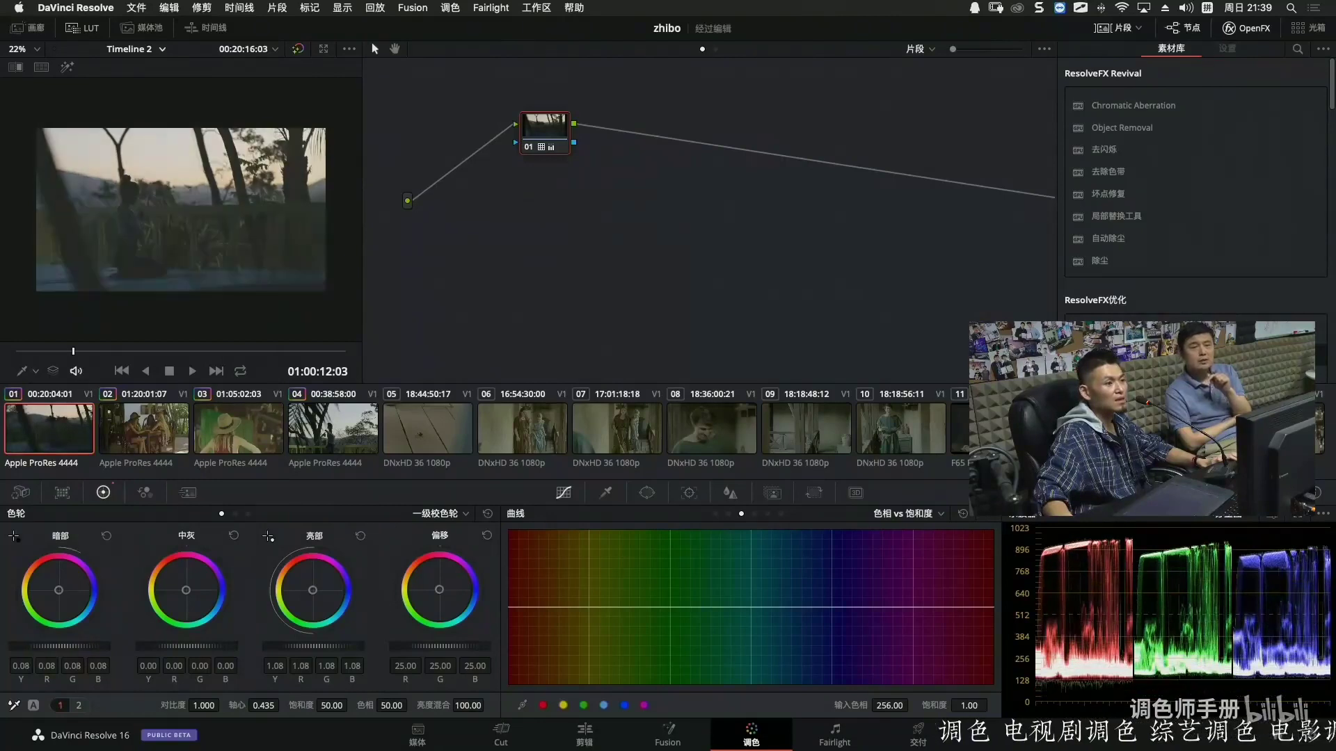
pyautogui.moveTo(177, 651); pyautogui.dragTo(180, 651)
pyautogui.moveTo(285, 651); pyautogui.dragTo(304, 651)
pyautogui.moveTo(62, 650)
pyautogui.mouseDown()
pyautogui.moveTo(48, 650)
pyautogui.moveTo(60, 650)
pyautogui.mouseUp()
pyautogui.moveTo(176, 654); pyautogui.dragTo(224, 652)
pyautogui.moveTo(306, 647); pyautogui.dragTo(322, 647)
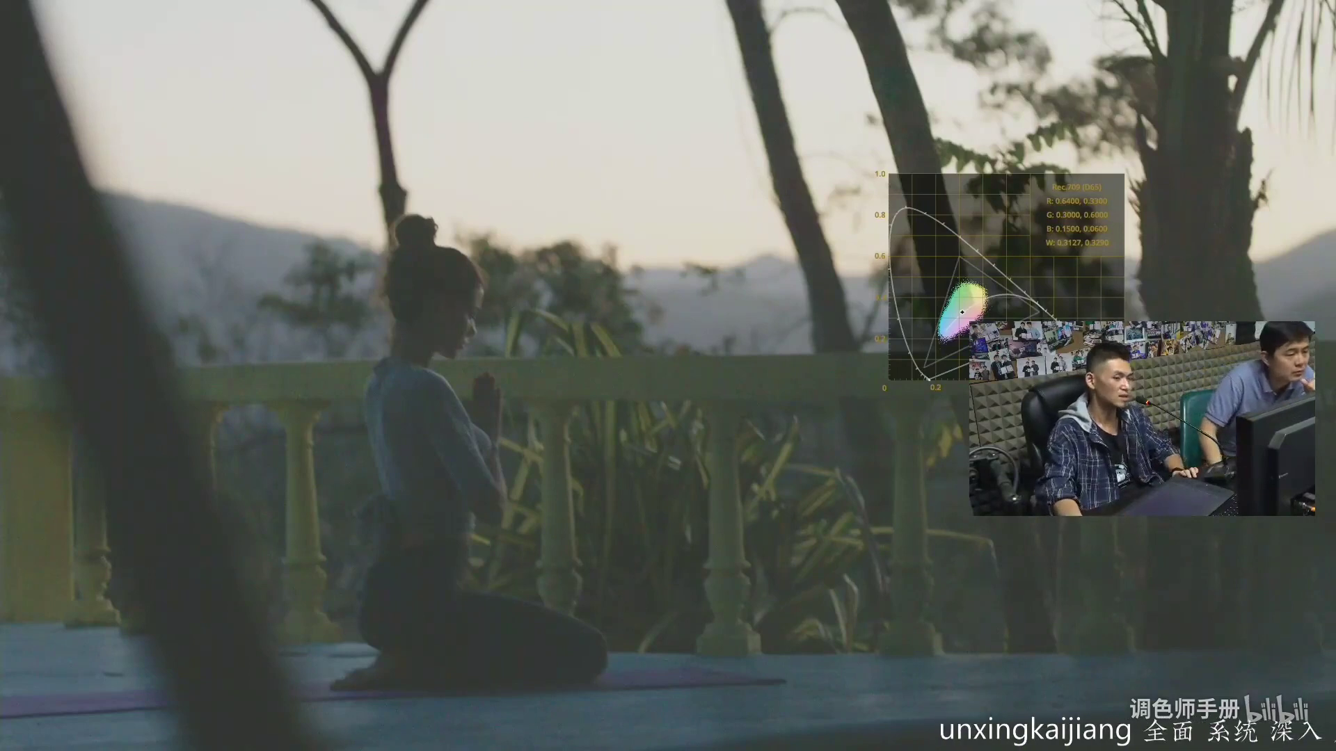
# Review the brightened dusk clip in the full-screen viewer, then switch to Snagit.
pyautogui.click(157, 677)
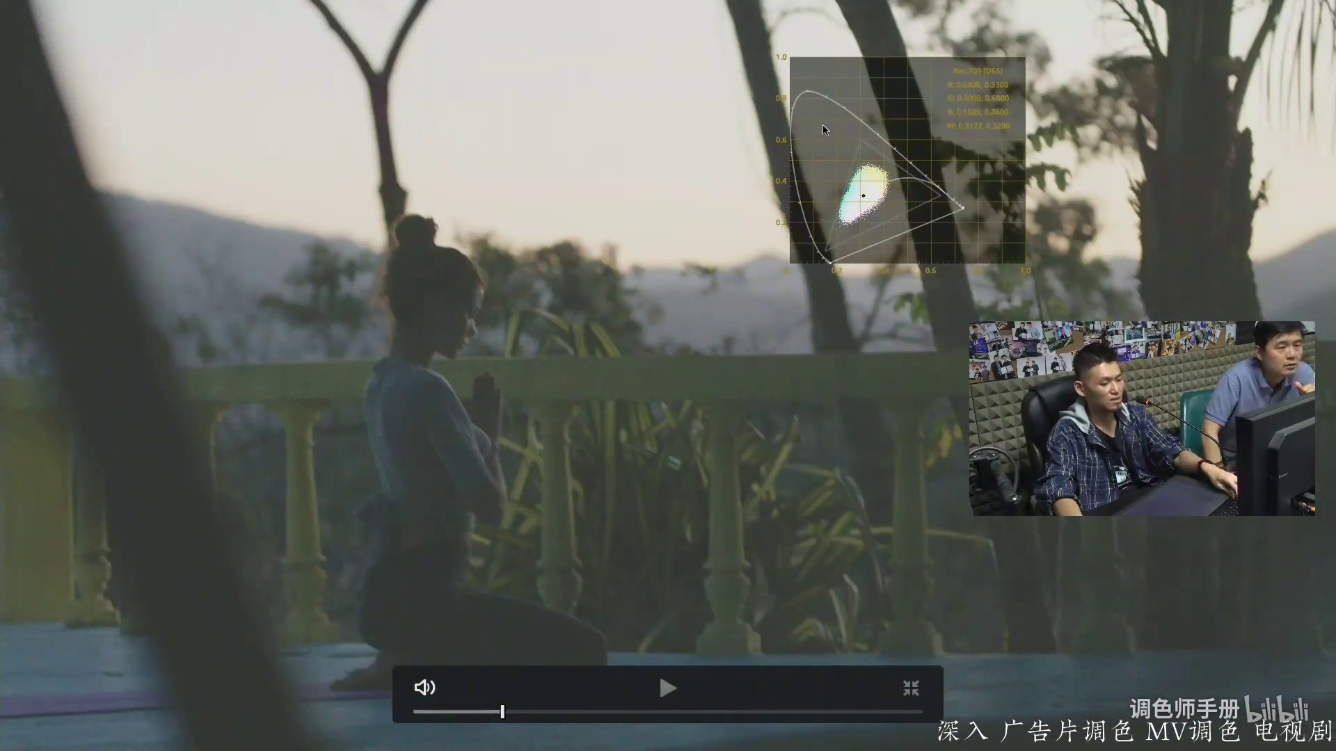
pyautogui.press('Escape')
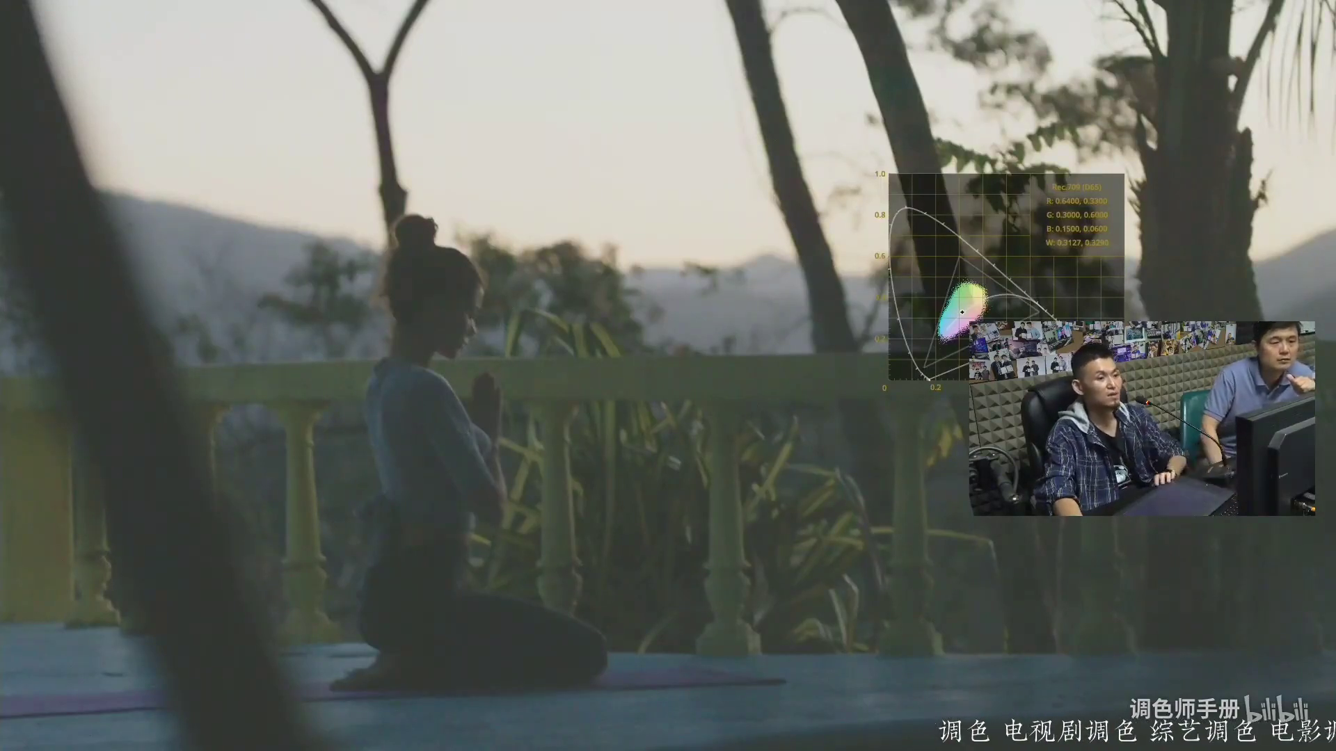
pyautogui.press('Escape')
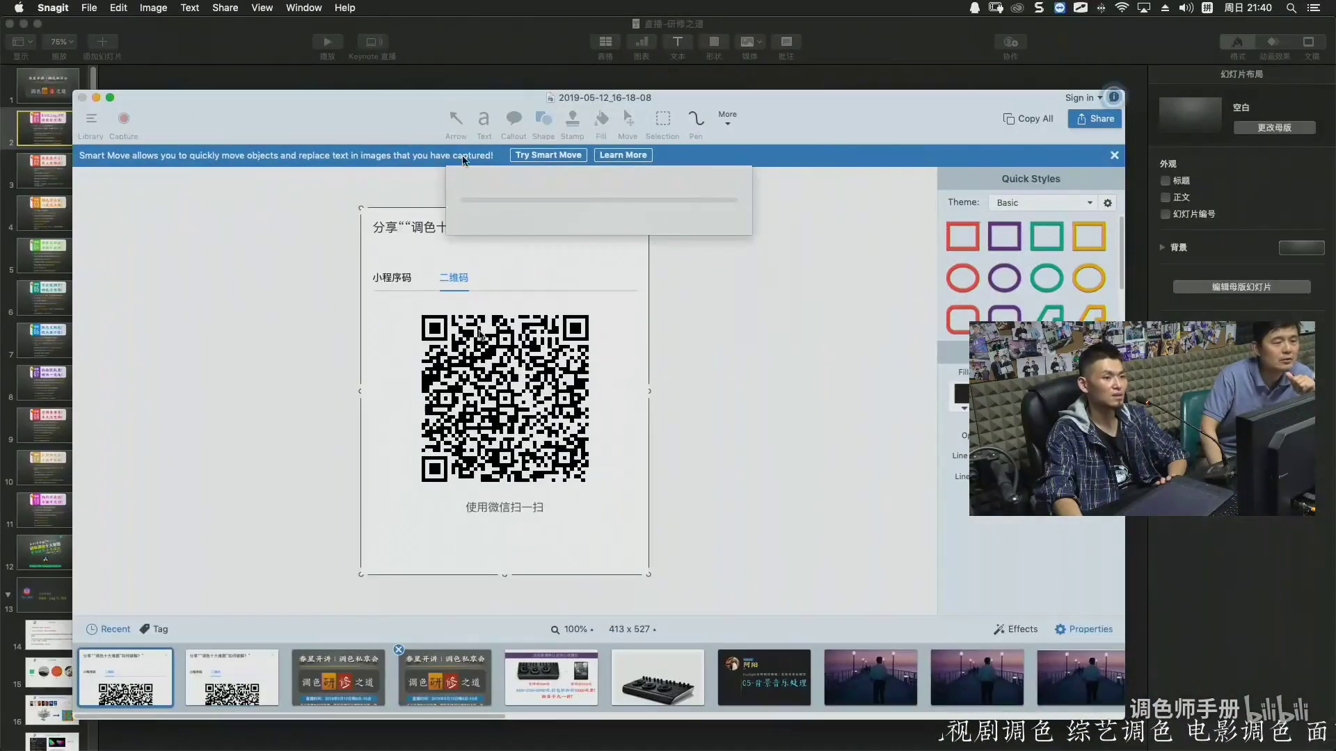
# Minimize Snagit, return to DaVinci Resolve and exit the full-screen viewer.
pyautogui.press('super+m')
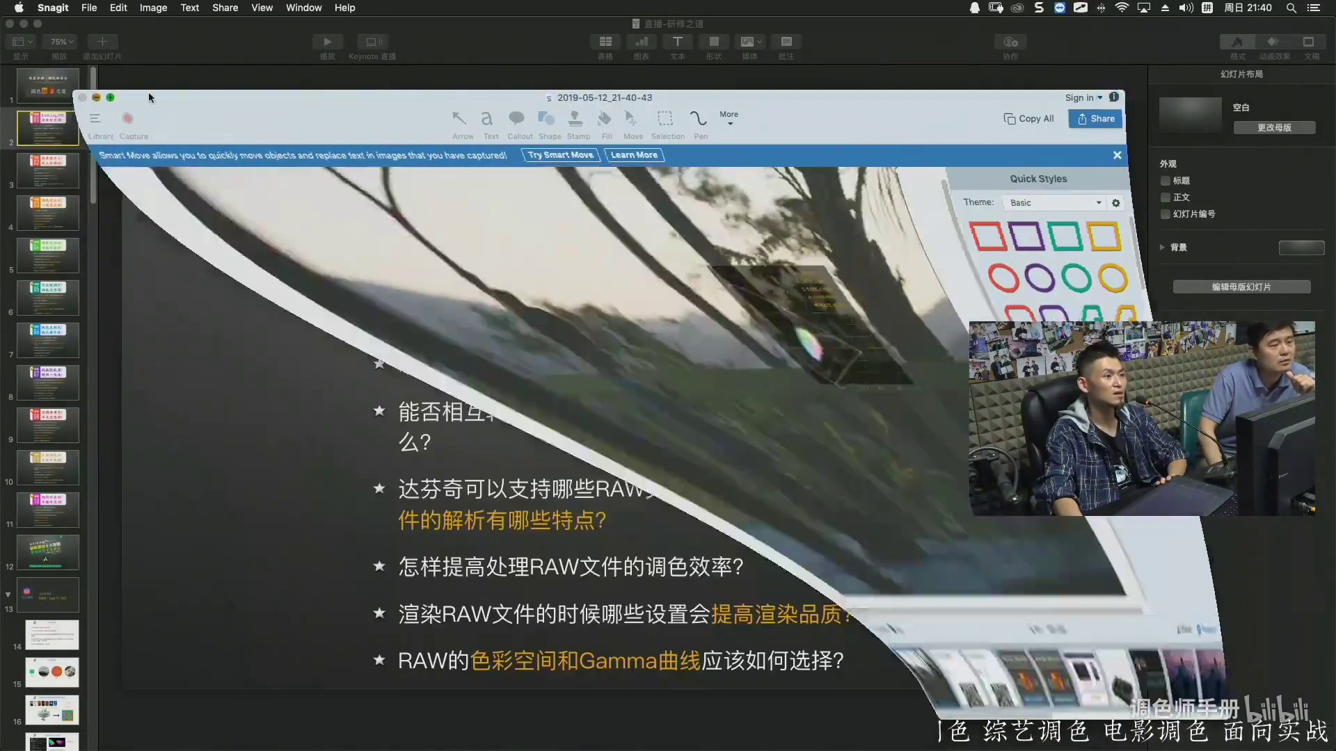
pyautogui.press('super+Tab')
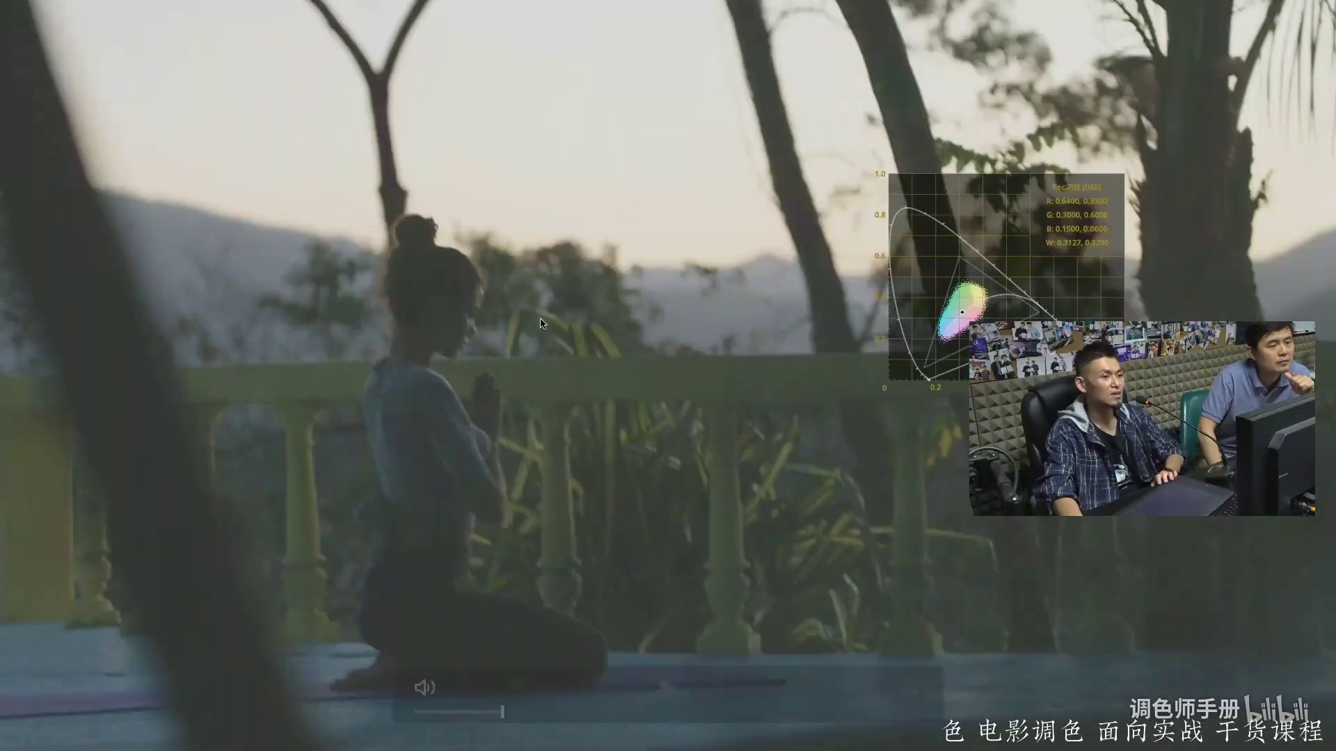
pyautogui.rightClick(555, 312)
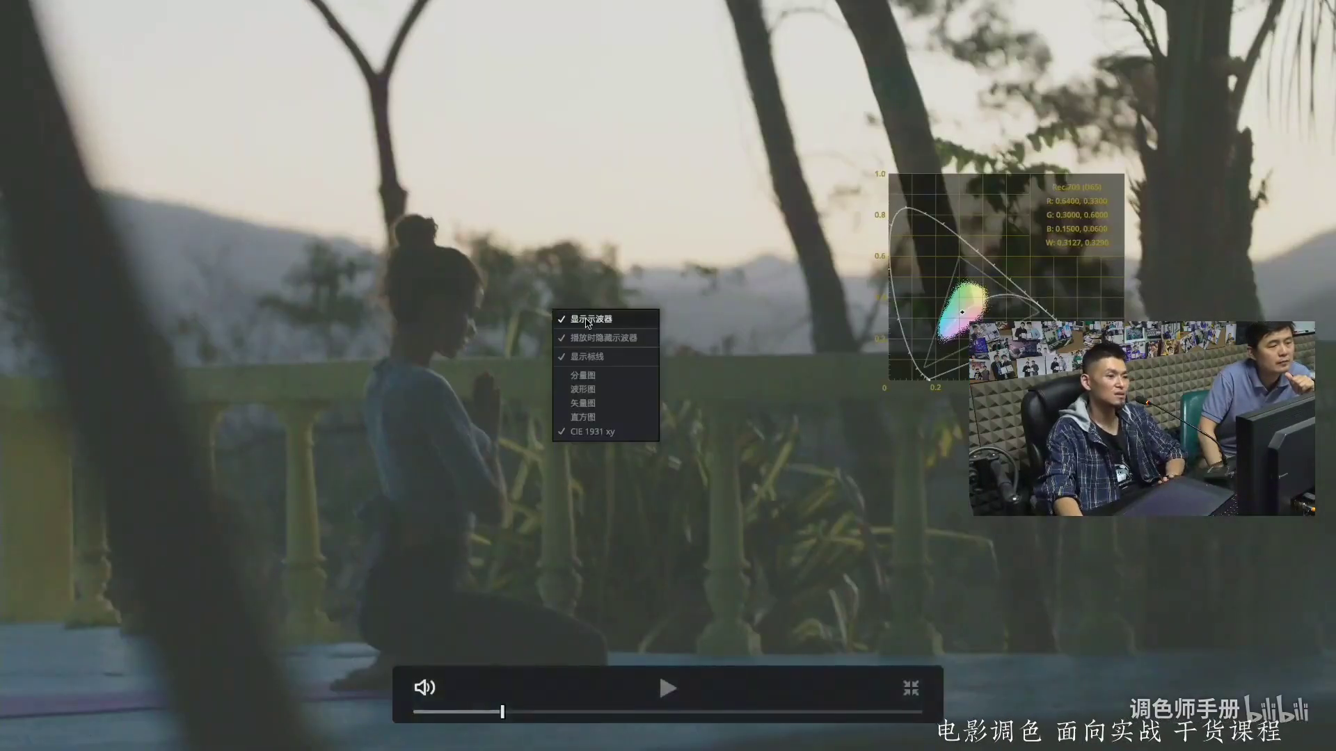
pyautogui.press('Escape')
pyautogui.press('Escape')
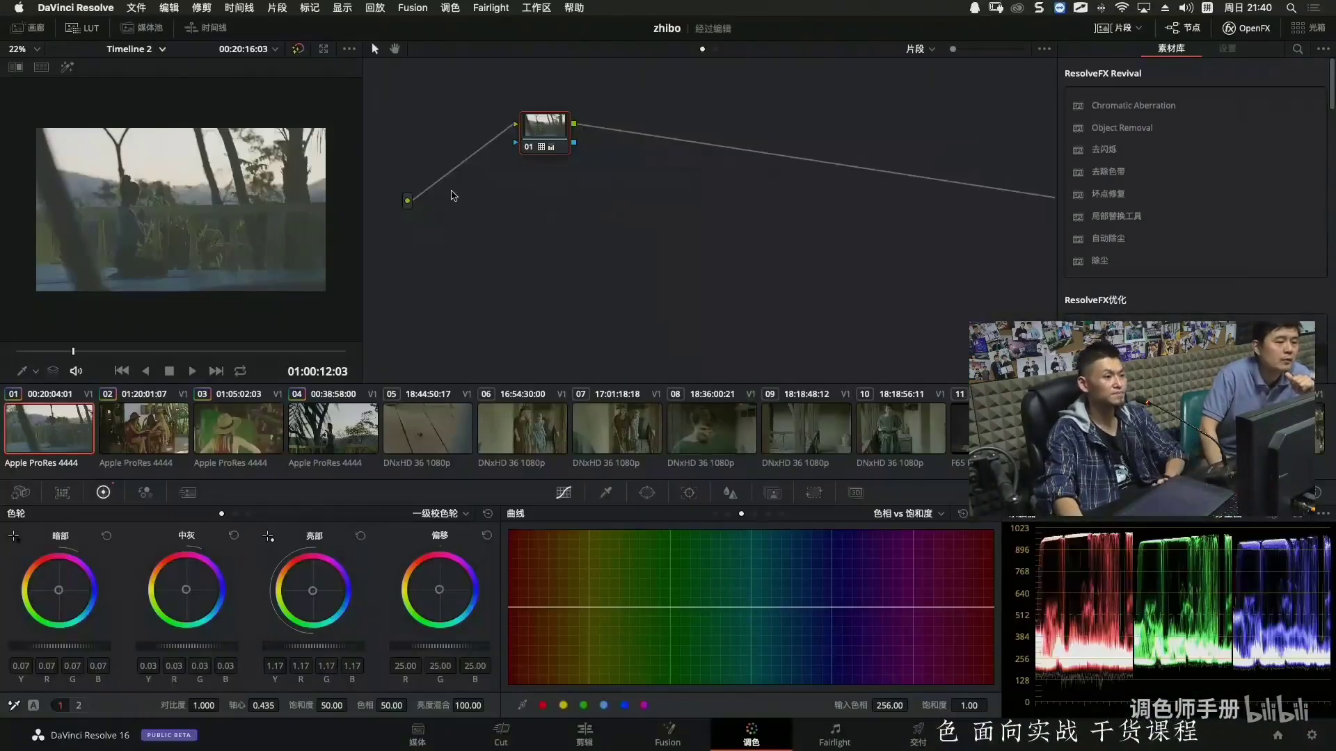
# Select clips 01 through 04 and reset all their grades and nodes.
pyautogui.rightClick(209, 151)
pyautogui.click(252, 170)
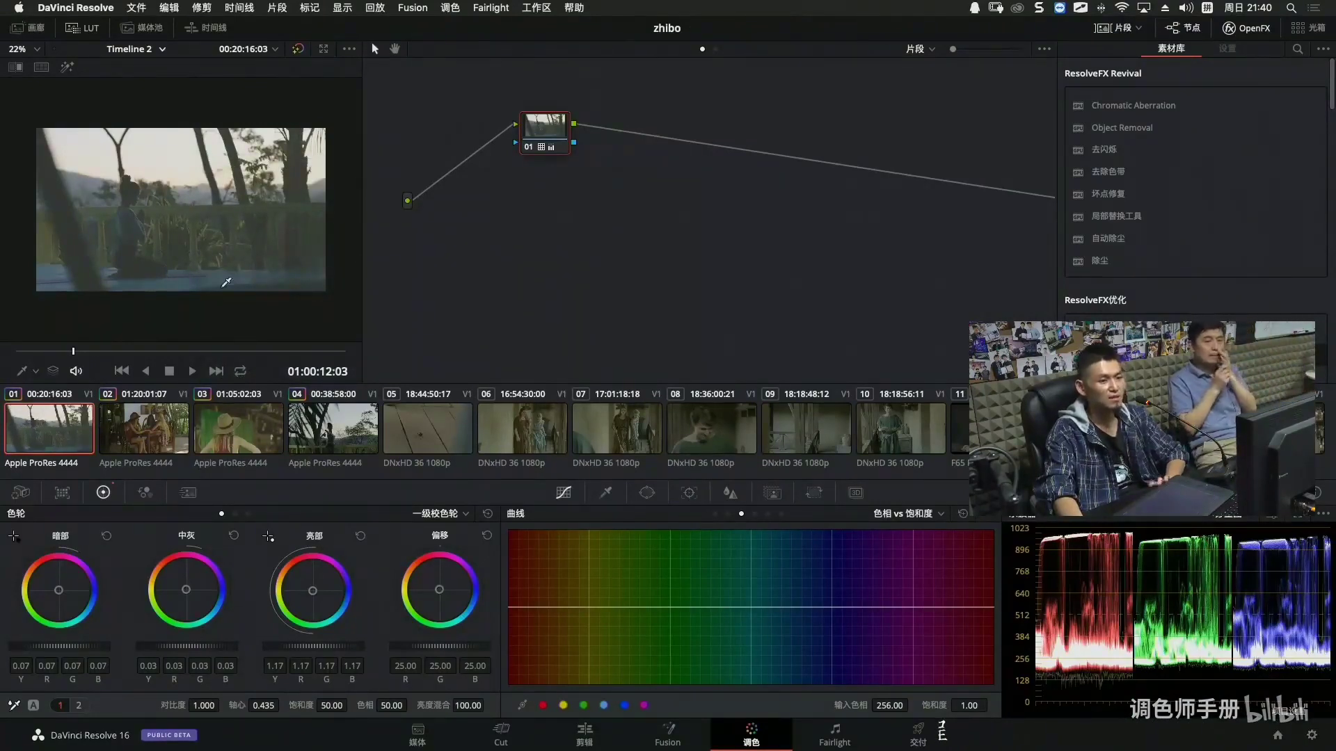
pyautogui.click(332, 428)
pyautogui.keyDown('shift'); pyautogui.click(92, 435); pyautogui.keyUp('shift')
pyautogui.rightClick(594, 336)
pyautogui.click(616, 343)
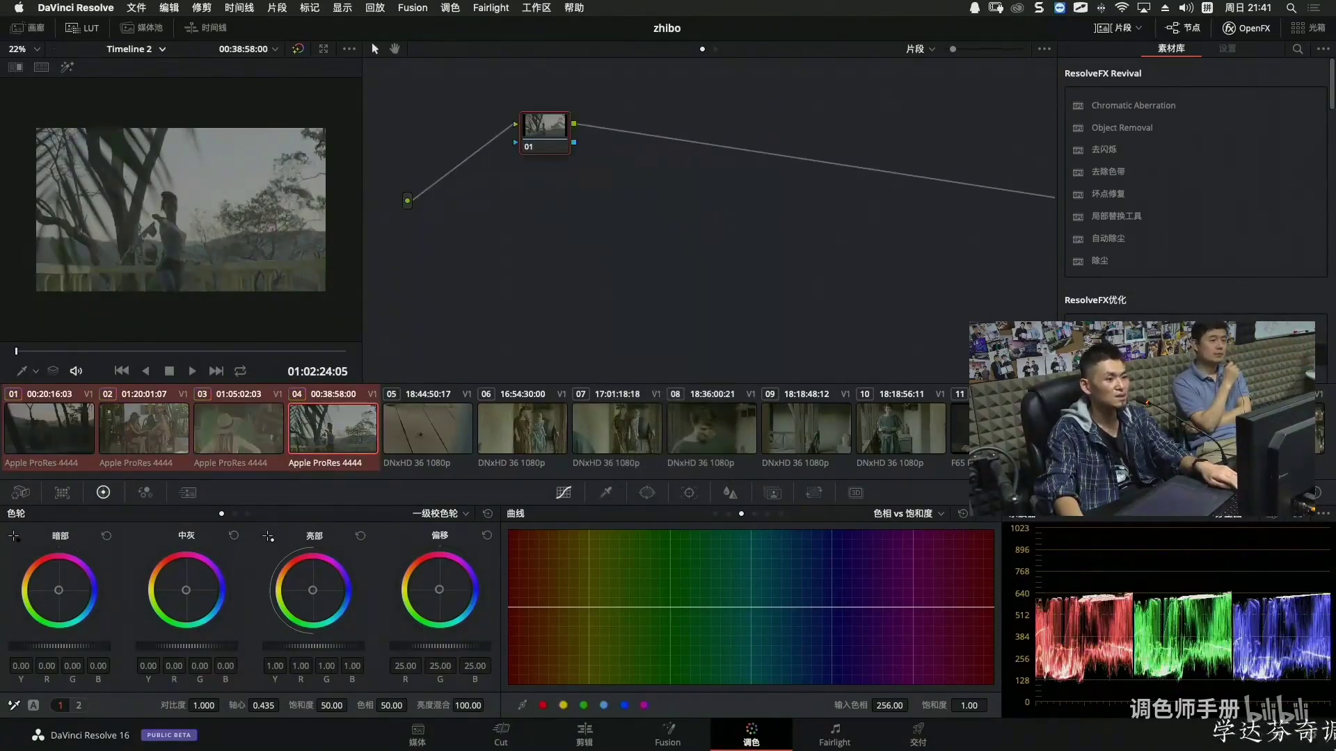
# Set the project's color science to ACEScct and save the project settings.
pyautogui.hotkey('shift', '9')
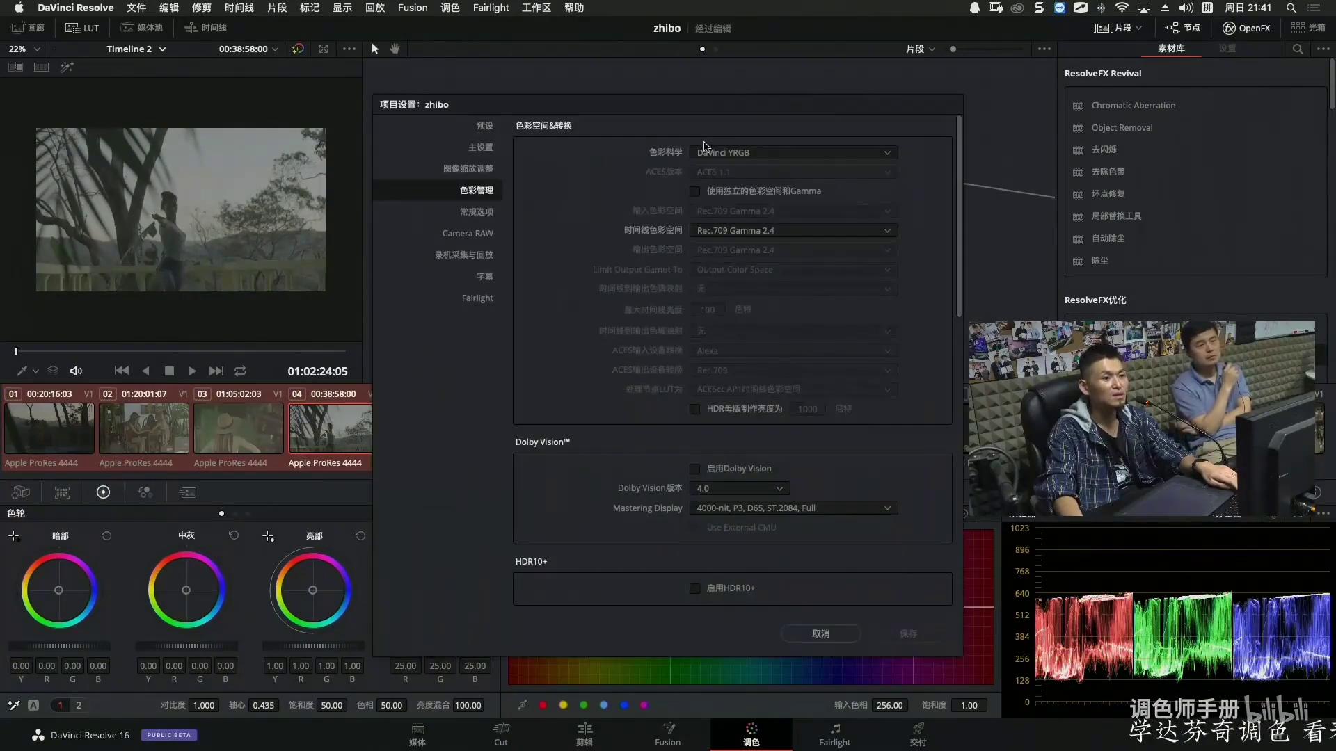
pyautogui.click(711, 152)
pyautogui.click(739, 219)
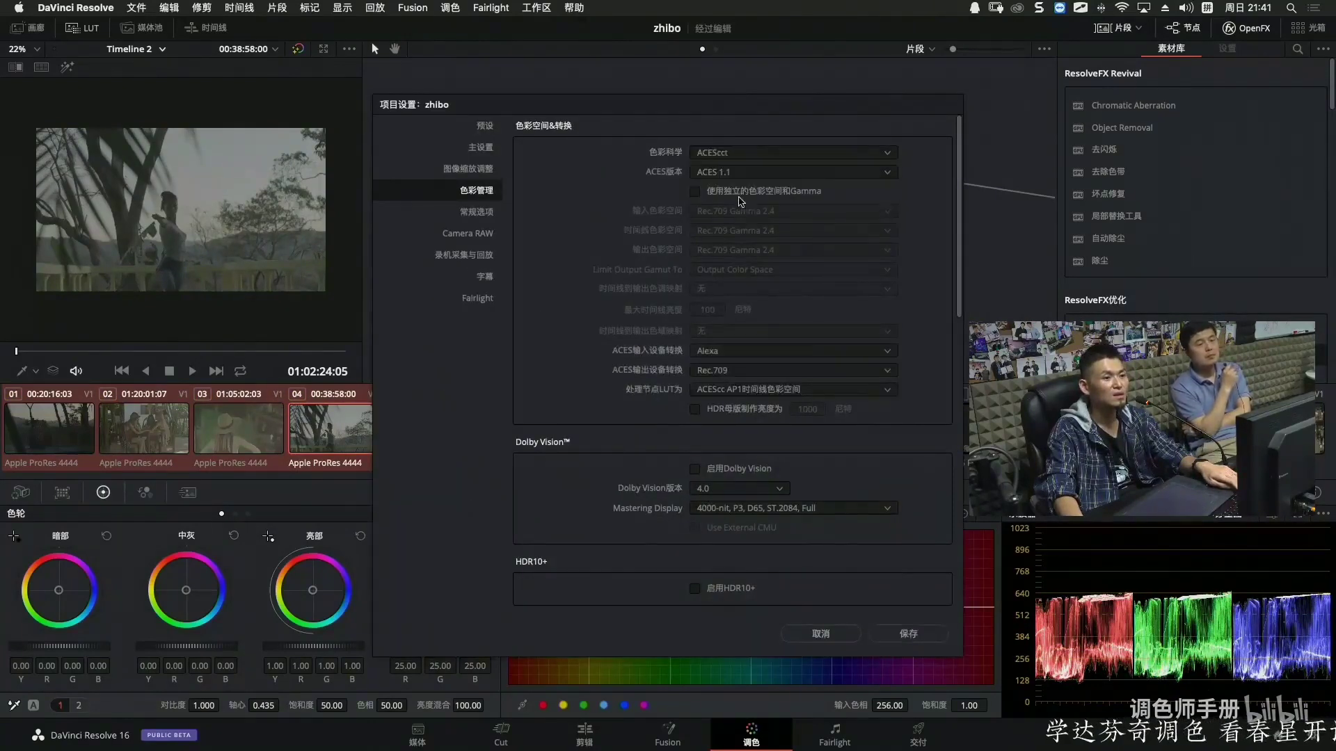
pyautogui.click(918, 629)
# Refresh all clip thumbnails (更新所有缩略图) and select clip 01 for grading.
pyautogui.rightClick(68, 428)
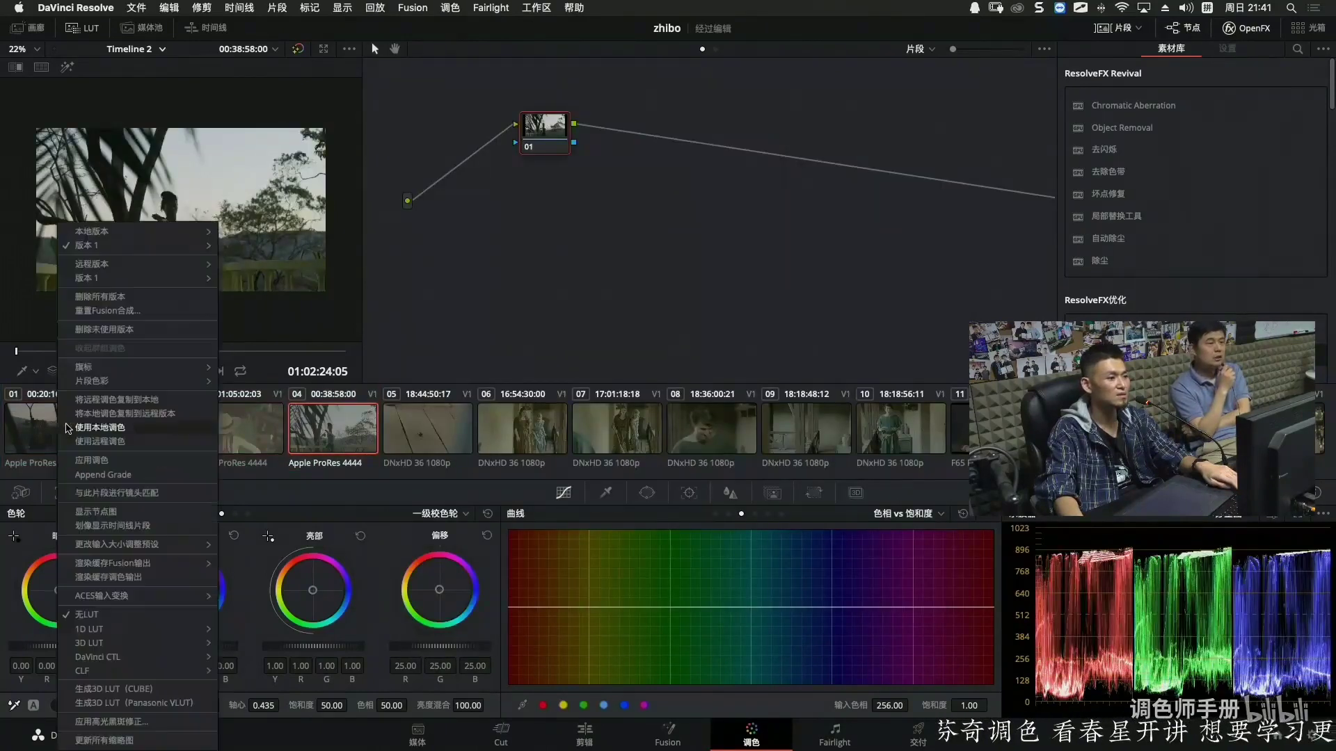
pyautogui.click(154, 739)
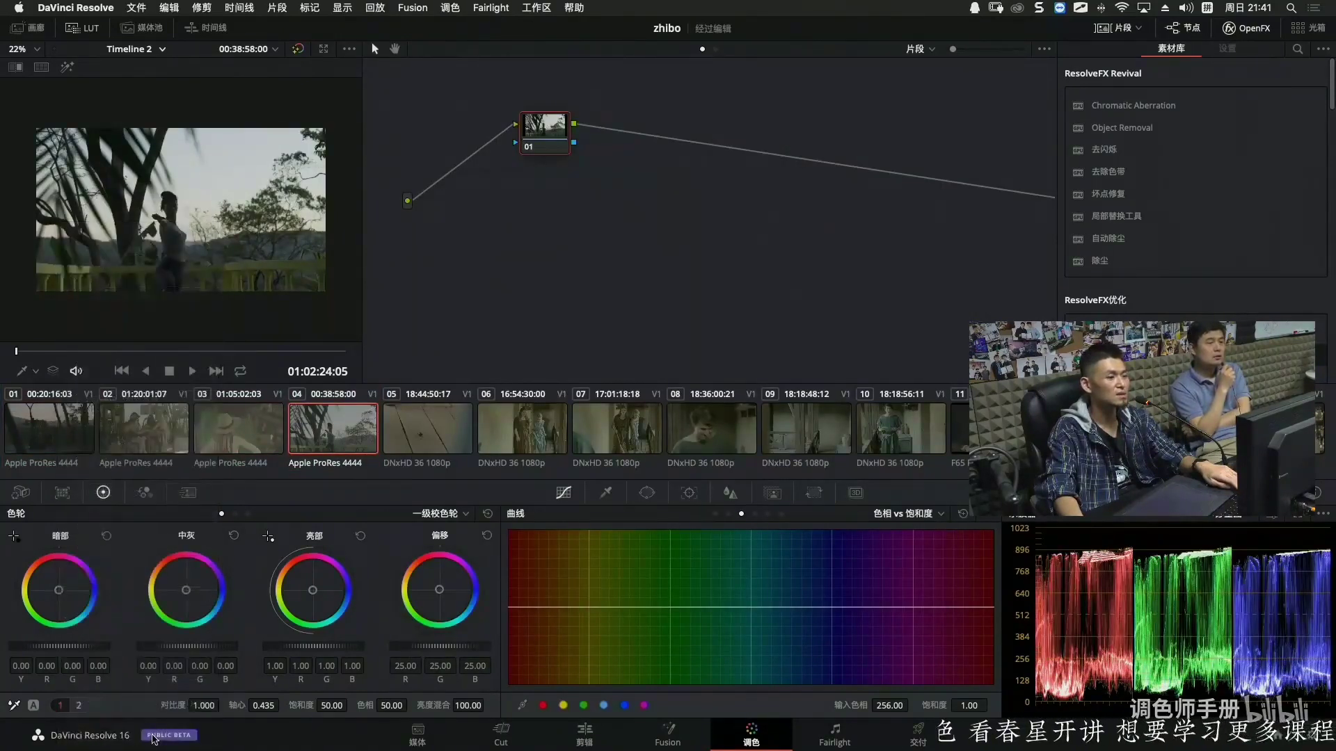
pyautogui.click(66, 441)
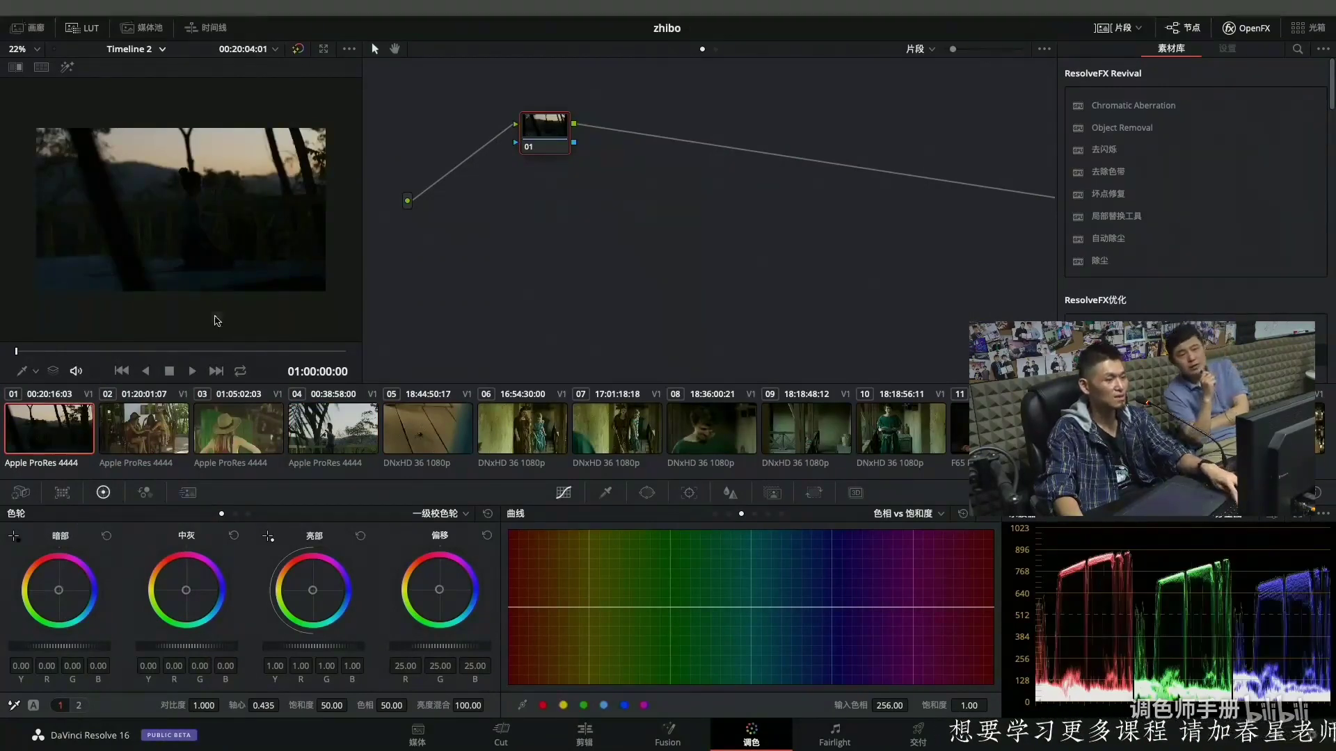
# After a full-screen preview, set clip 01's midtones to 0.01 and highlights to 0.98.
pyautogui.press('super+f')
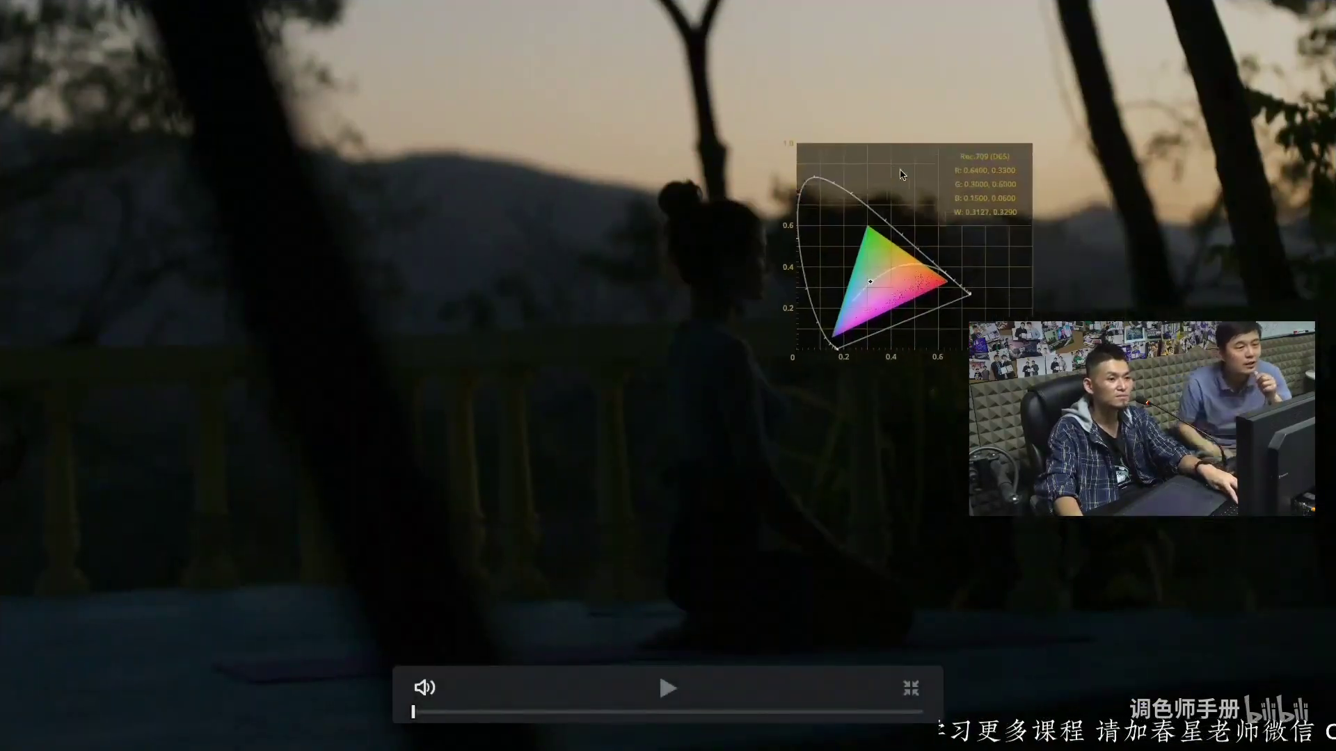
pyautogui.press('super+f')
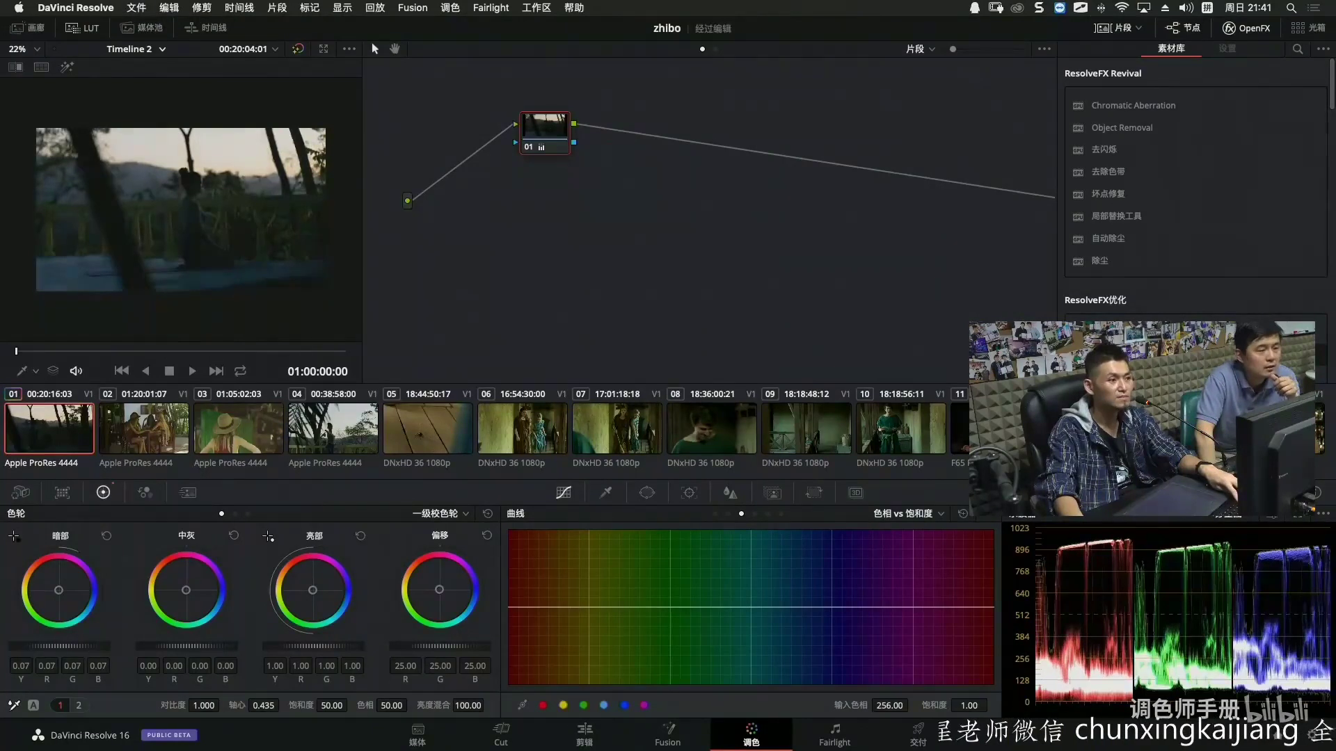
pyautogui.moveTo(190, 650); pyautogui.dragTo(205, 650)
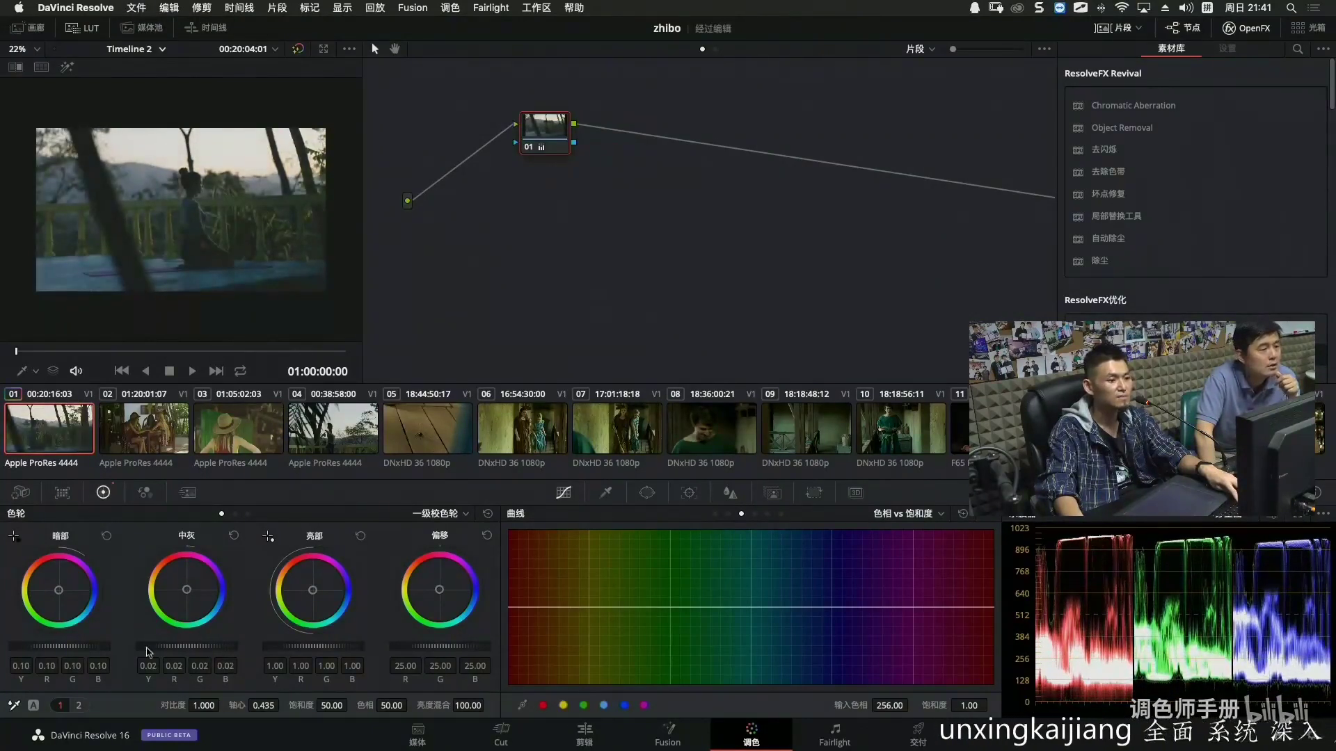
pyautogui.moveTo(315, 646)
pyautogui.mouseDown()
pyautogui.moveTo(304, 646)
pyautogui.moveTo(315, 646)
pyautogui.mouseUp()
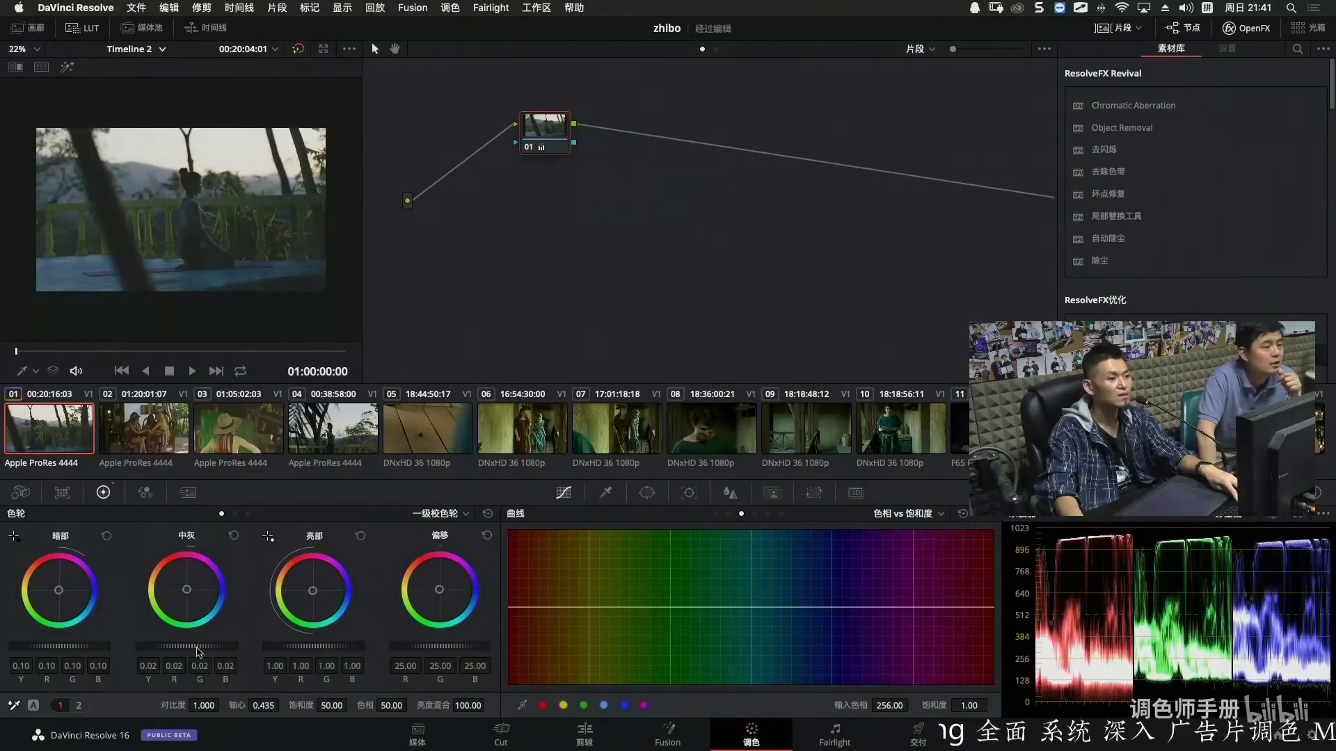
pyautogui.moveTo(189, 646); pyautogui.dragTo(184, 646)
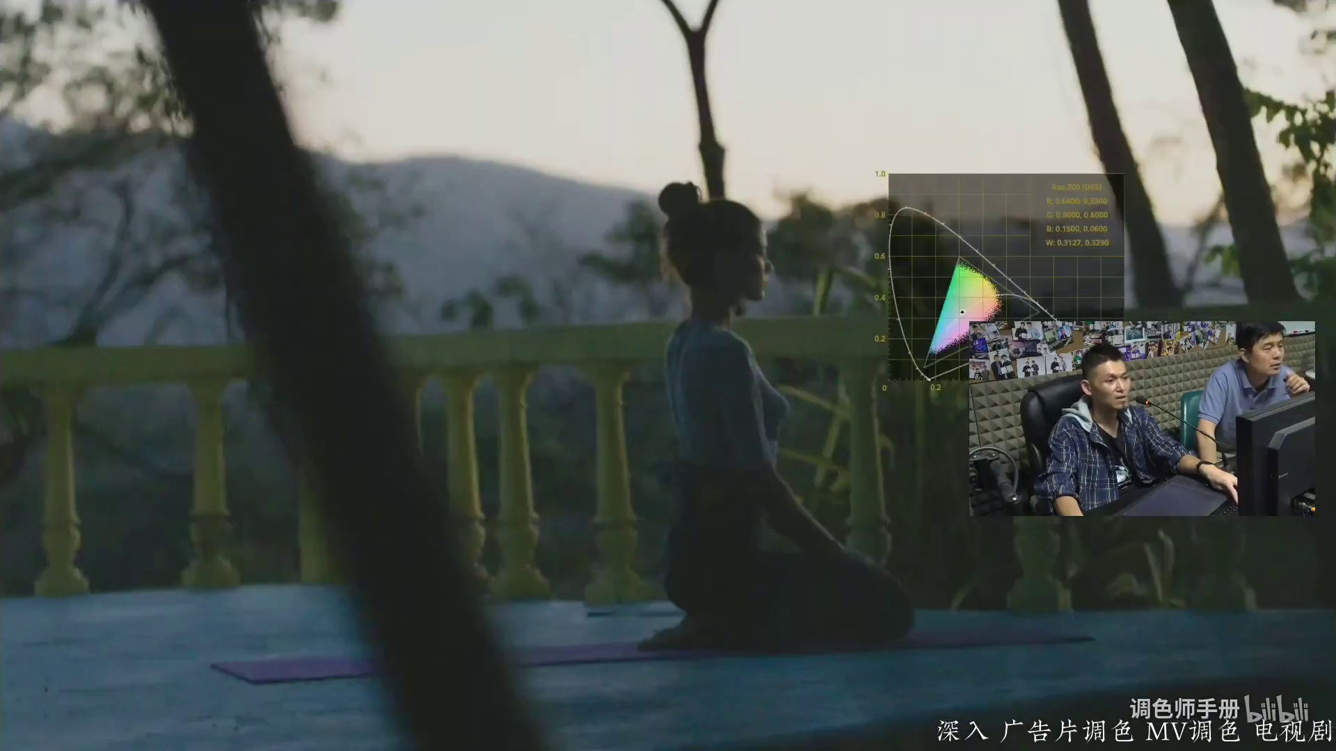
pyautogui.moveTo(231, 653)
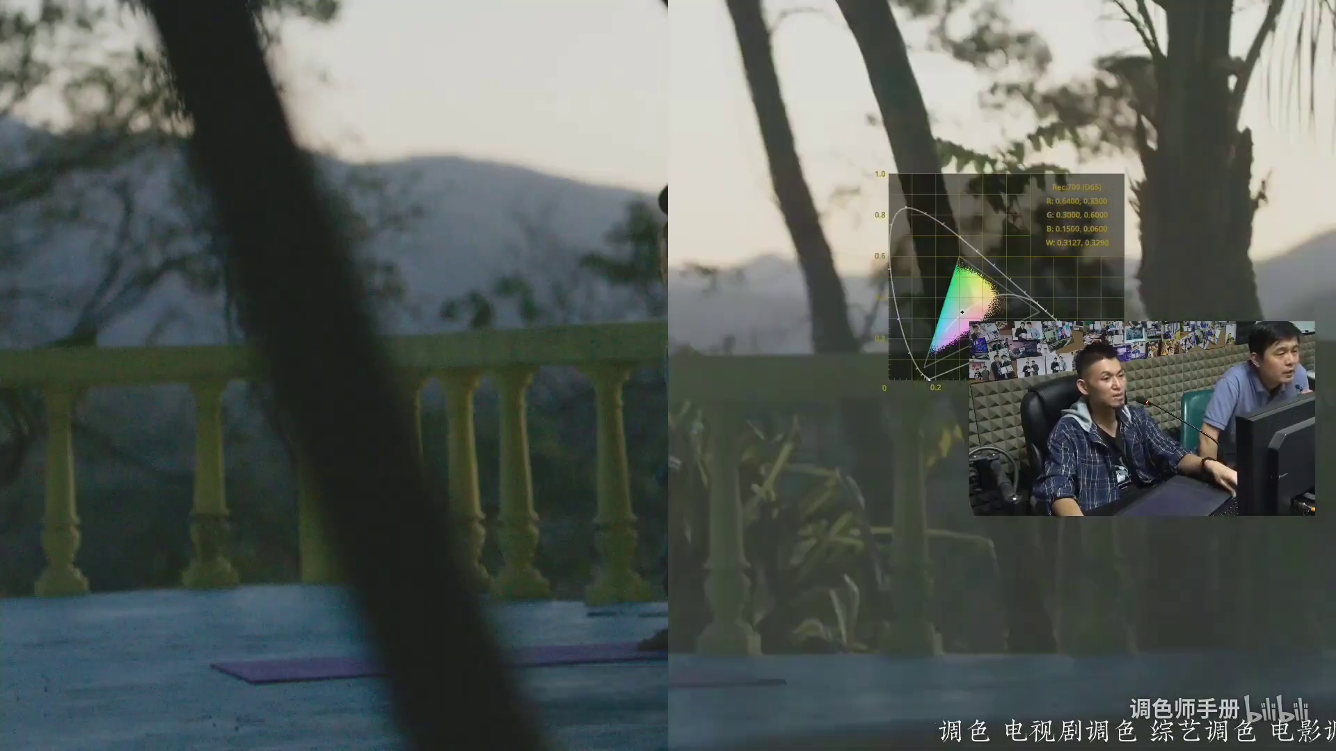
pyautogui.moveTo(198, 330)
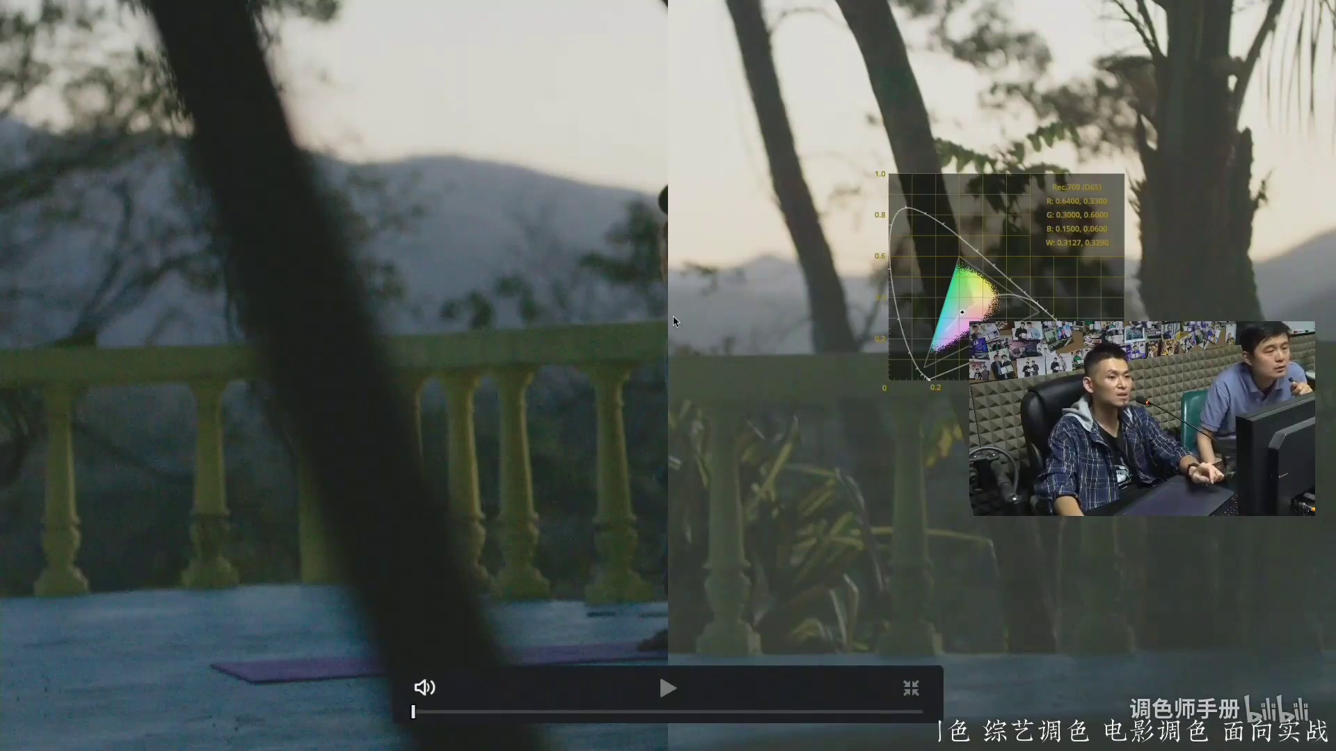
pyautogui.press('Escape')
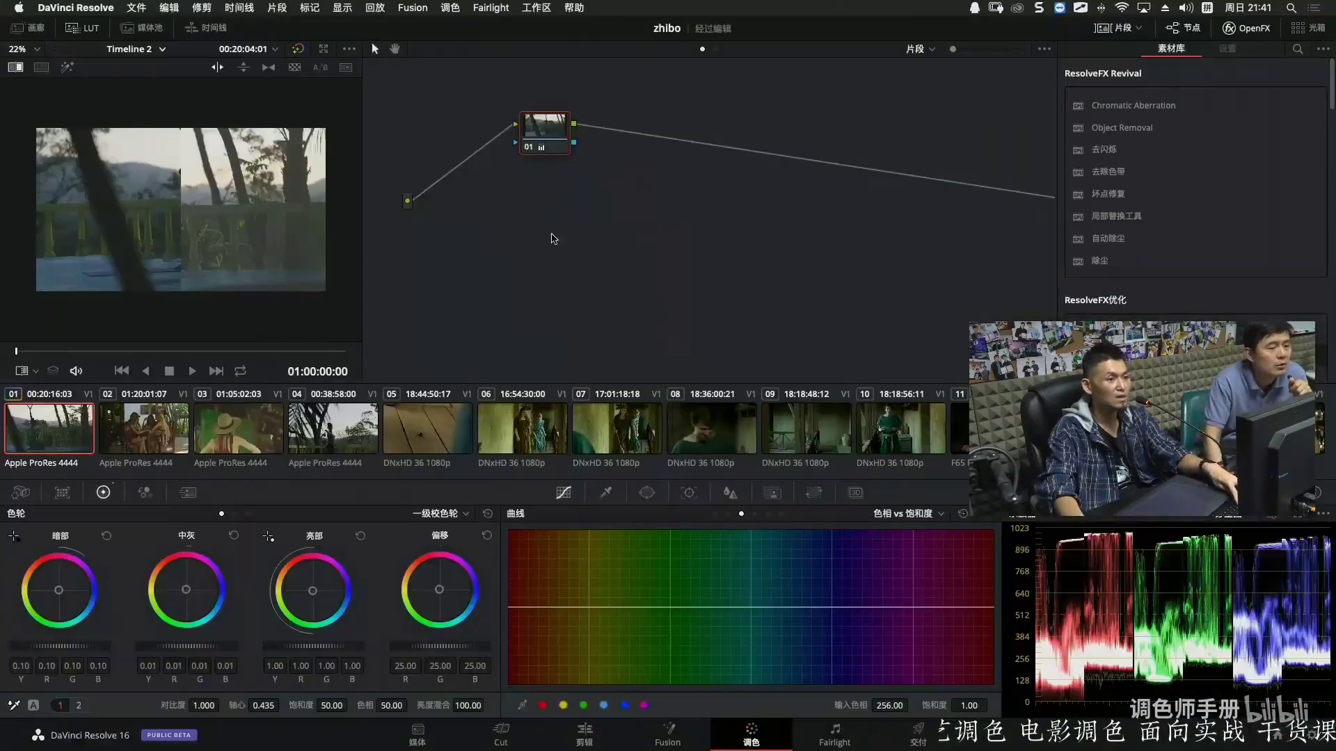
pyautogui.moveTo(174, 186); pyautogui.dragTo(207, 196)
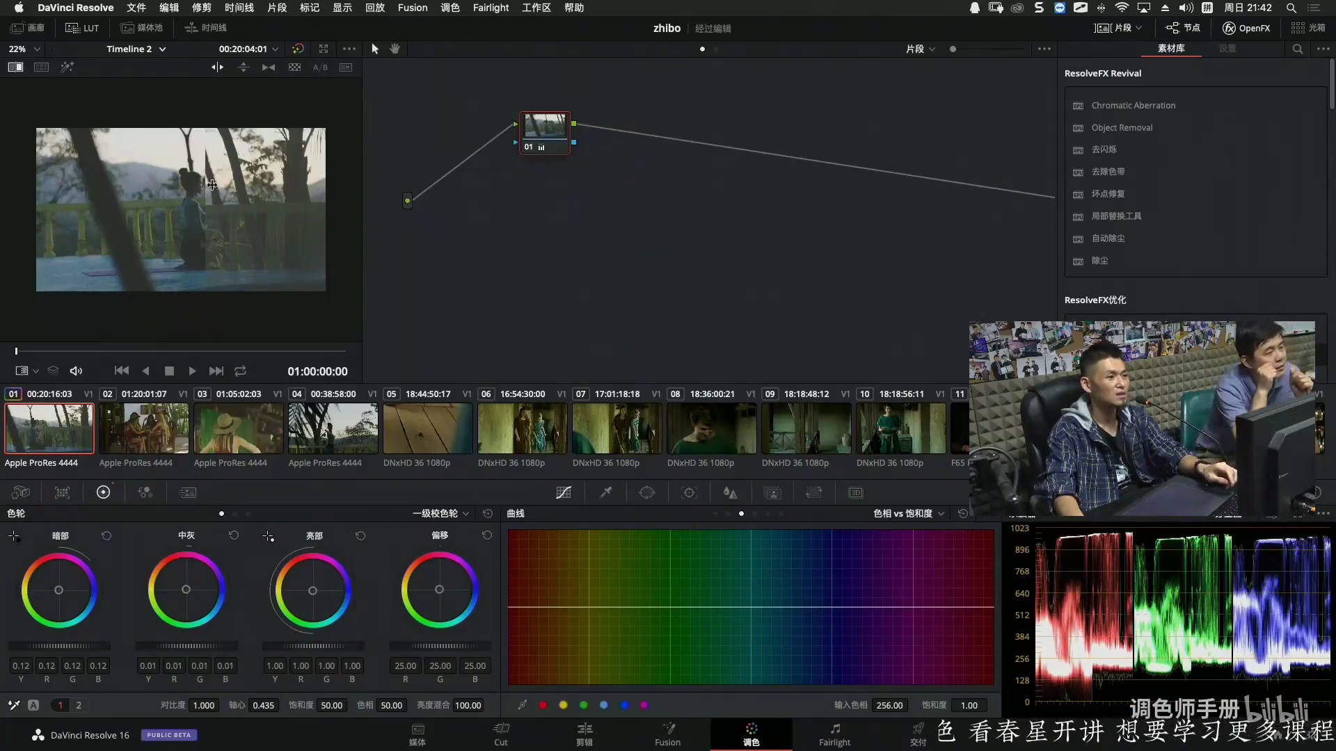
pyautogui.moveTo(184, 192); pyautogui.dragTo(177, 192)
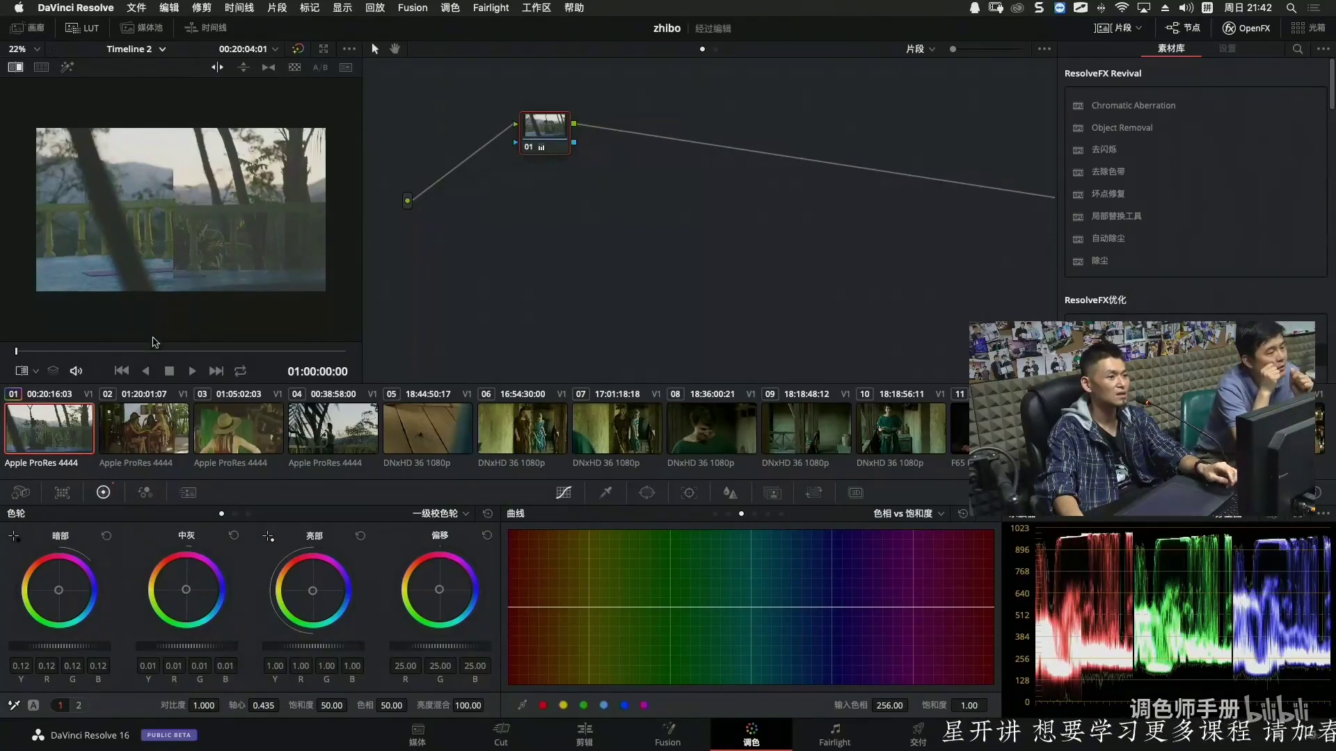
pyautogui.moveTo(157, 353); pyautogui.dragTo(218, 352)
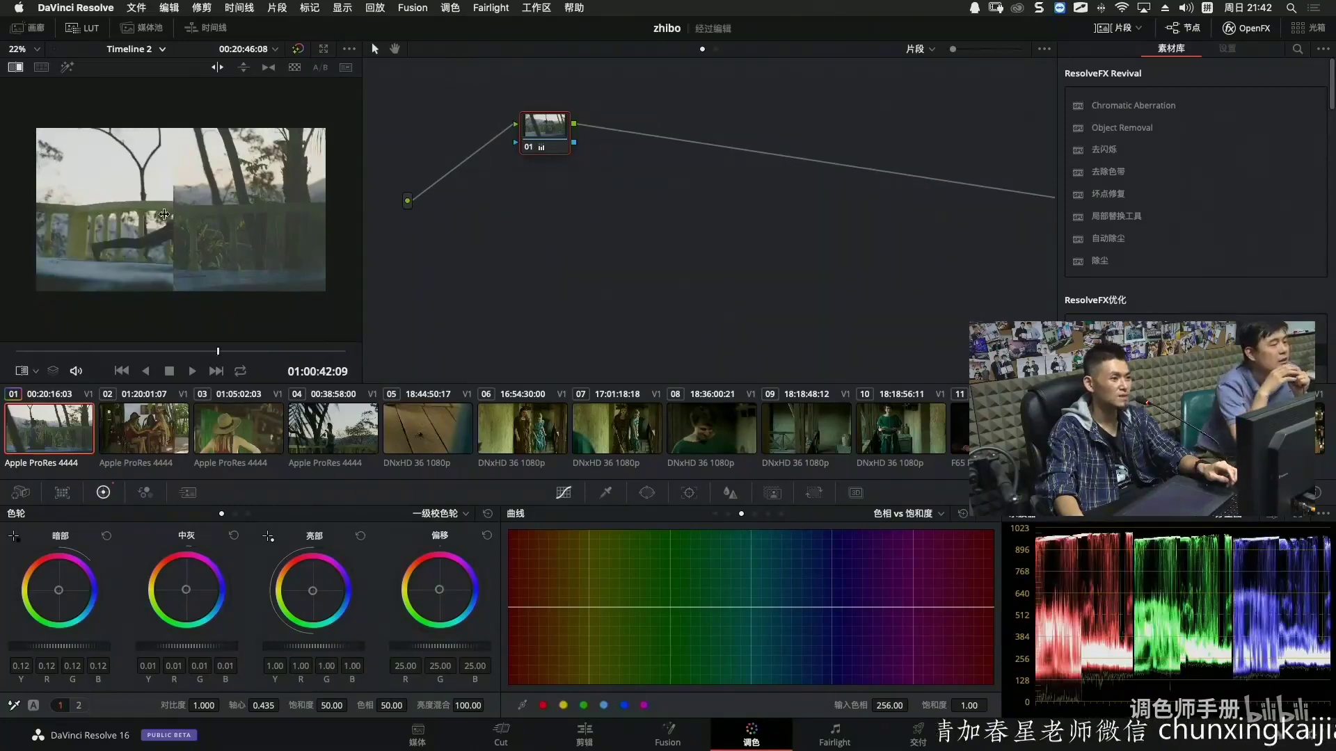
pyautogui.moveTo(164, 214); pyautogui.dragTo(93, 215)
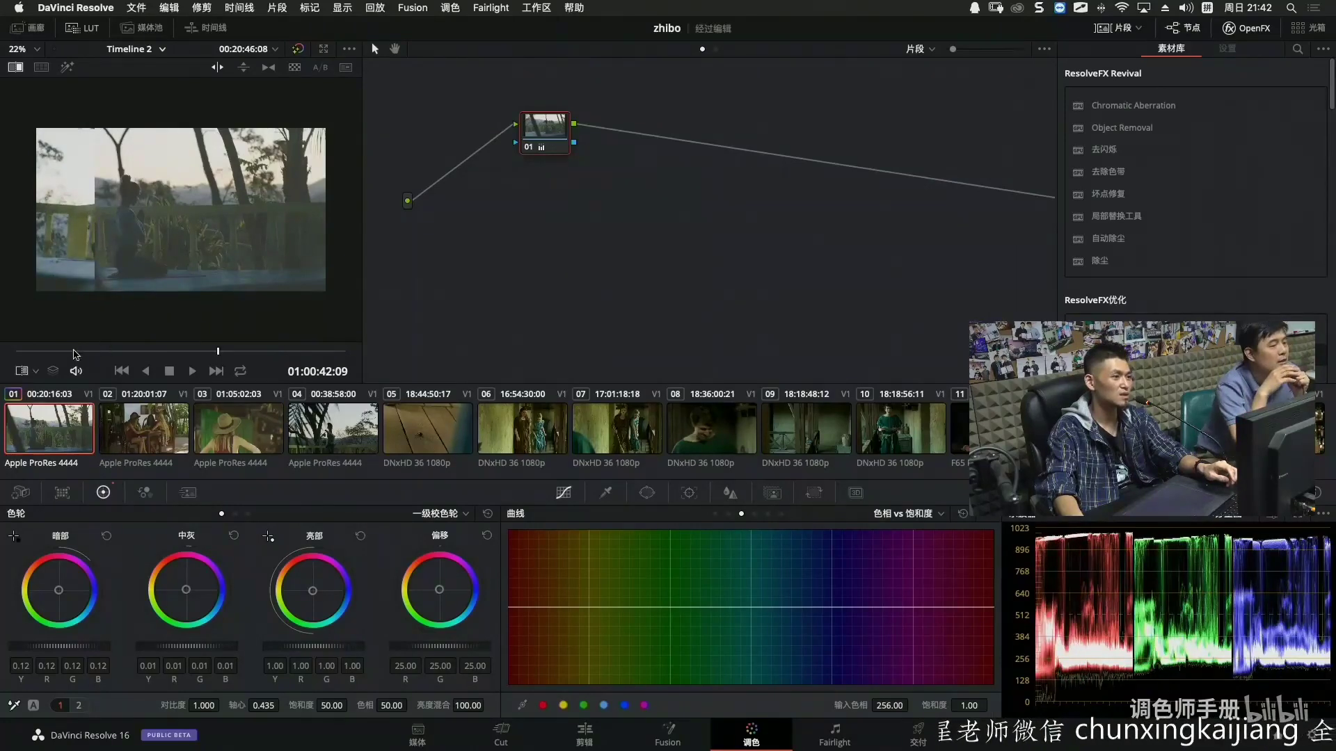
pyautogui.moveTo(77, 354); pyautogui.dragTo(1, 356)
pyautogui.moveTo(95, 185); pyautogui.dragTo(224, 205)
pyautogui.moveTo(23, 354); pyautogui.dragTo(24, 354)
pyautogui.moveTo(209, 178)
pyautogui.mouseDown()
pyautogui.moveTo(97, 179)
pyautogui.moveTo(217, 181)
pyautogui.mouseUp()
pyautogui.rightClick(217, 182)
pyautogui.press('Escape')
pyautogui.moveTo(26, 353); pyautogui.dragTo(71, 342)
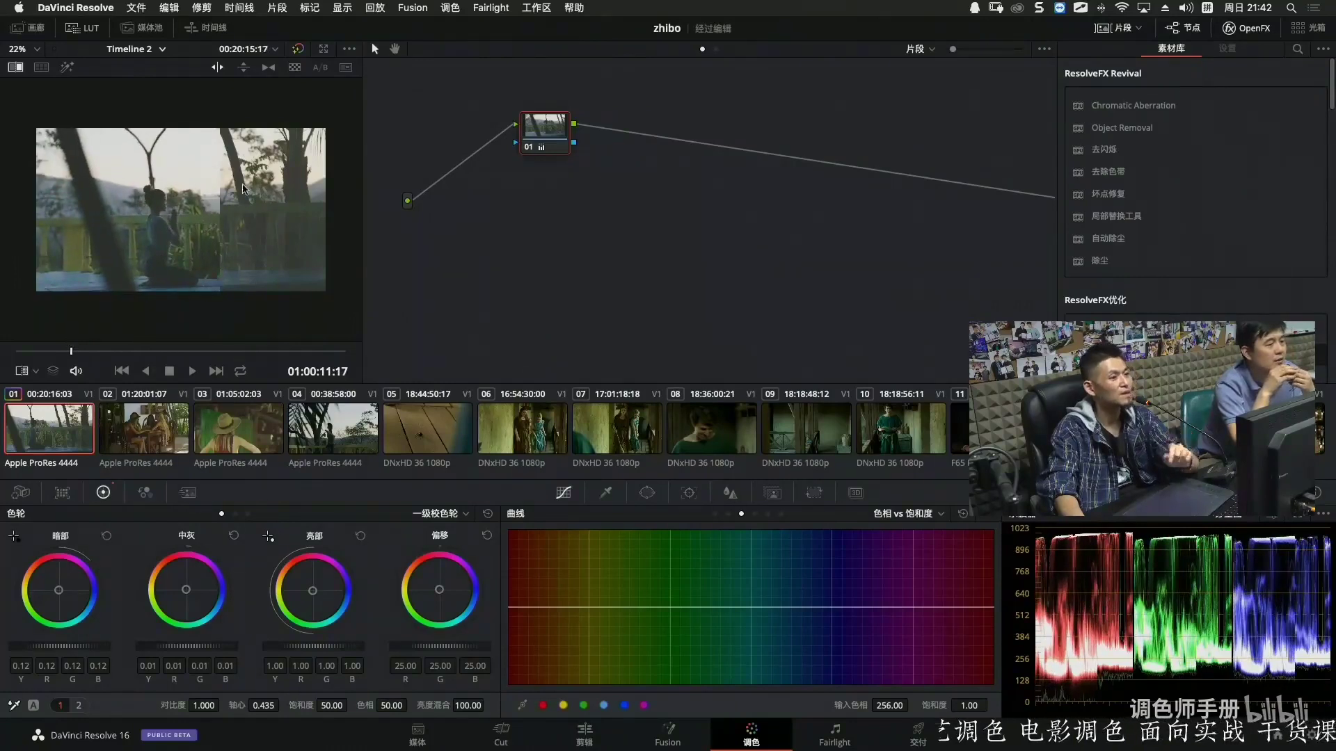
pyautogui.moveTo(213, 185)
pyautogui.mouseDown()
pyautogui.moveTo(92, 199)
pyautogui.moveTo(199, 198)
pyautogui.mouseUp()
pyautogui.moveTo(71, 352); pyautogui.dragTo(77, 355)
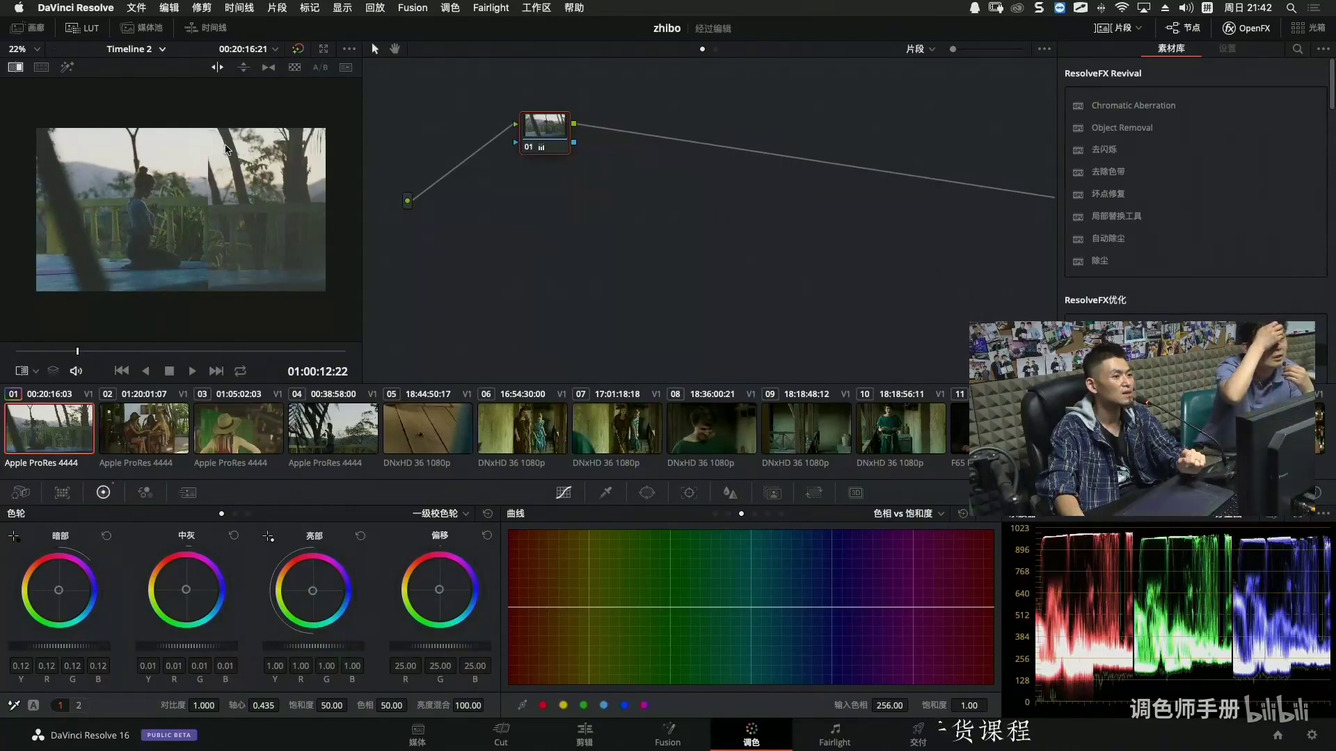
pyautogui.moveTo(202, 188); pyautogui.dragTo(142, 184)
pyautogui.press('super+f')
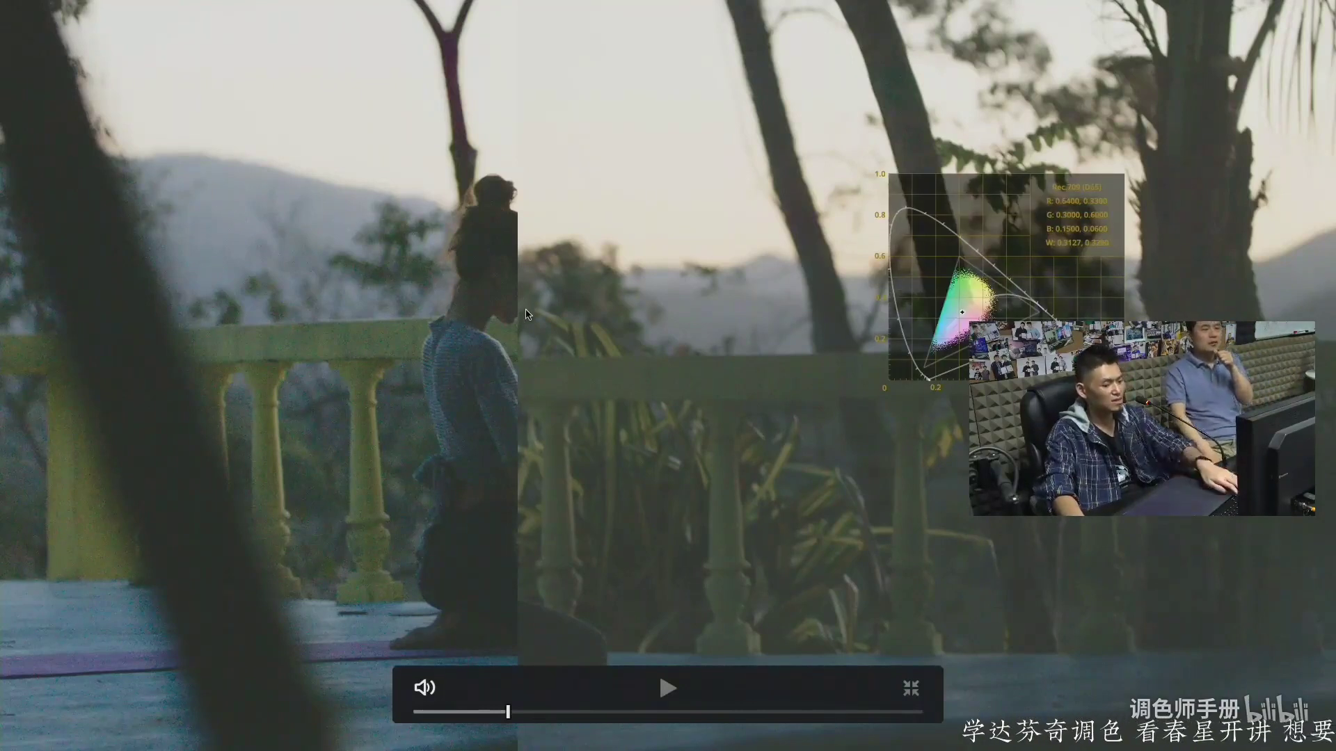
pyautogui.press('super+f')
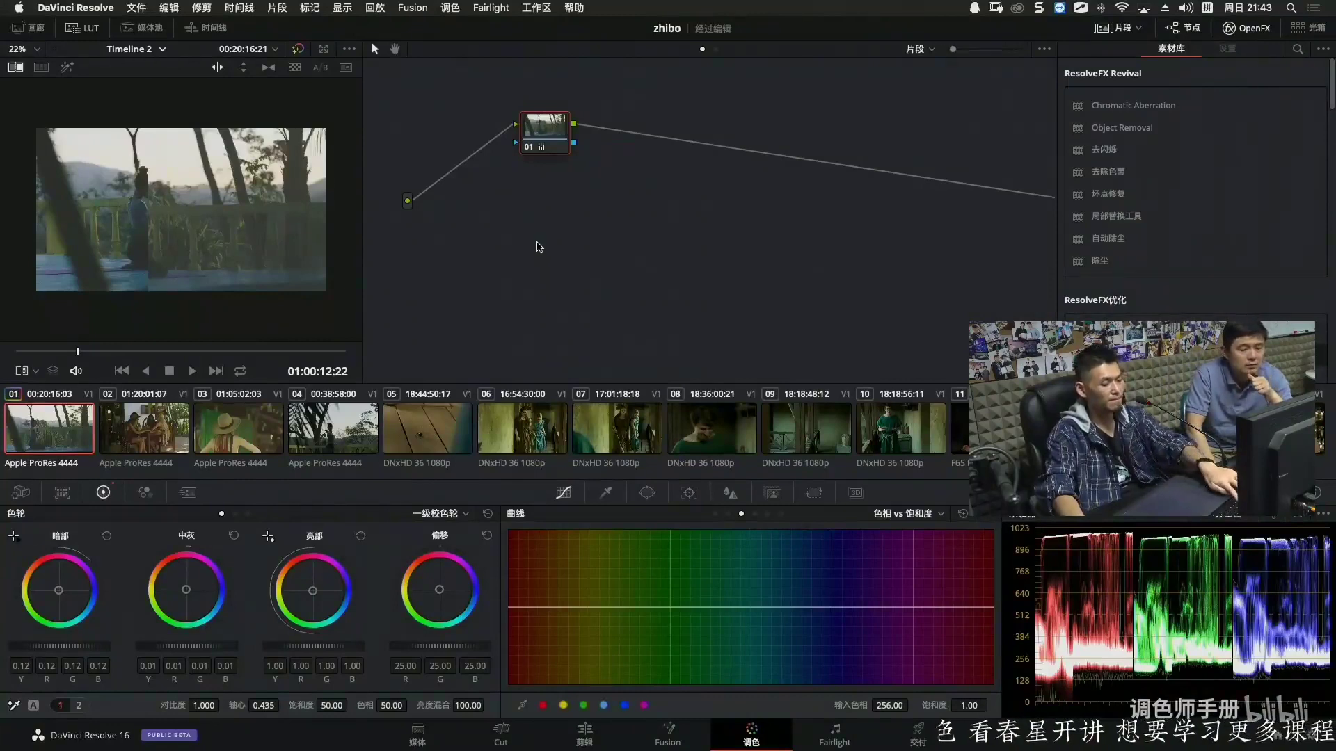
# Use the enhanced viewer zoomed to 77%, adjust the split divider, and hide the OpenFX library.
pyautogui.hotkey('alt', 'f')
pyautogui.scroll(10, 706, 367)
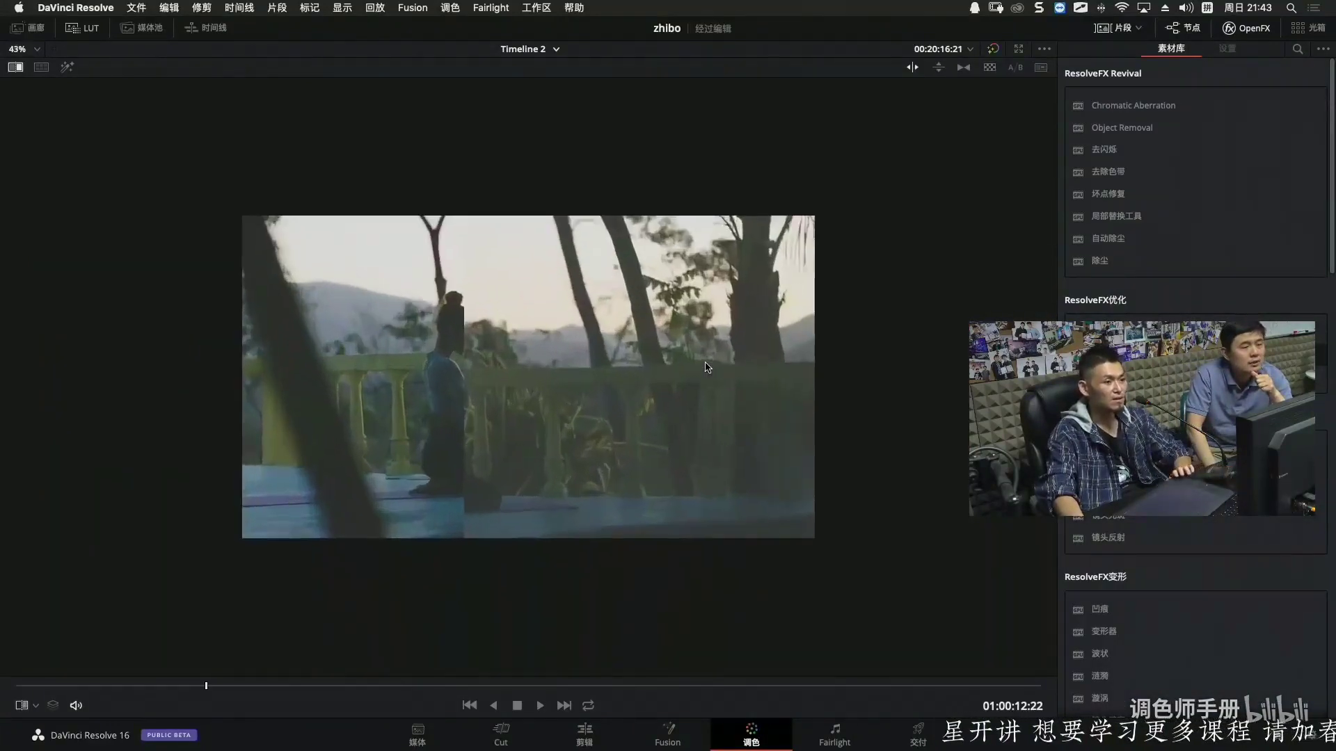
pyautogui.scroll(1, 707, 367)
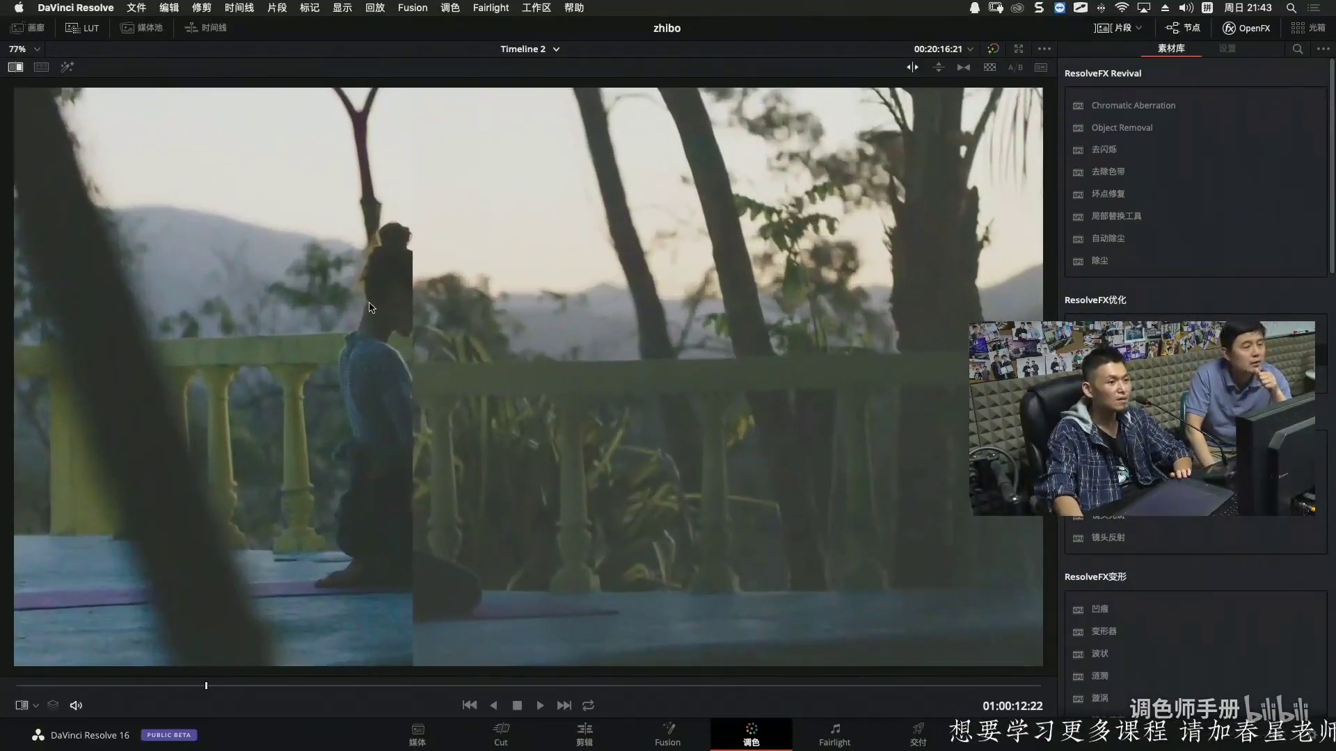
pyautogui.moveTo(417, 300)
pyautogui.mouseDown()
pyautogui.moveTo(445, 299)
pyautogui.moveTo(263, 295)
pyautogui.moveTo(392, 286)
pyautogui.moveTo(437, 303)
pyautogui.moveTo(413, 300)
pyautogui.mouseUp()
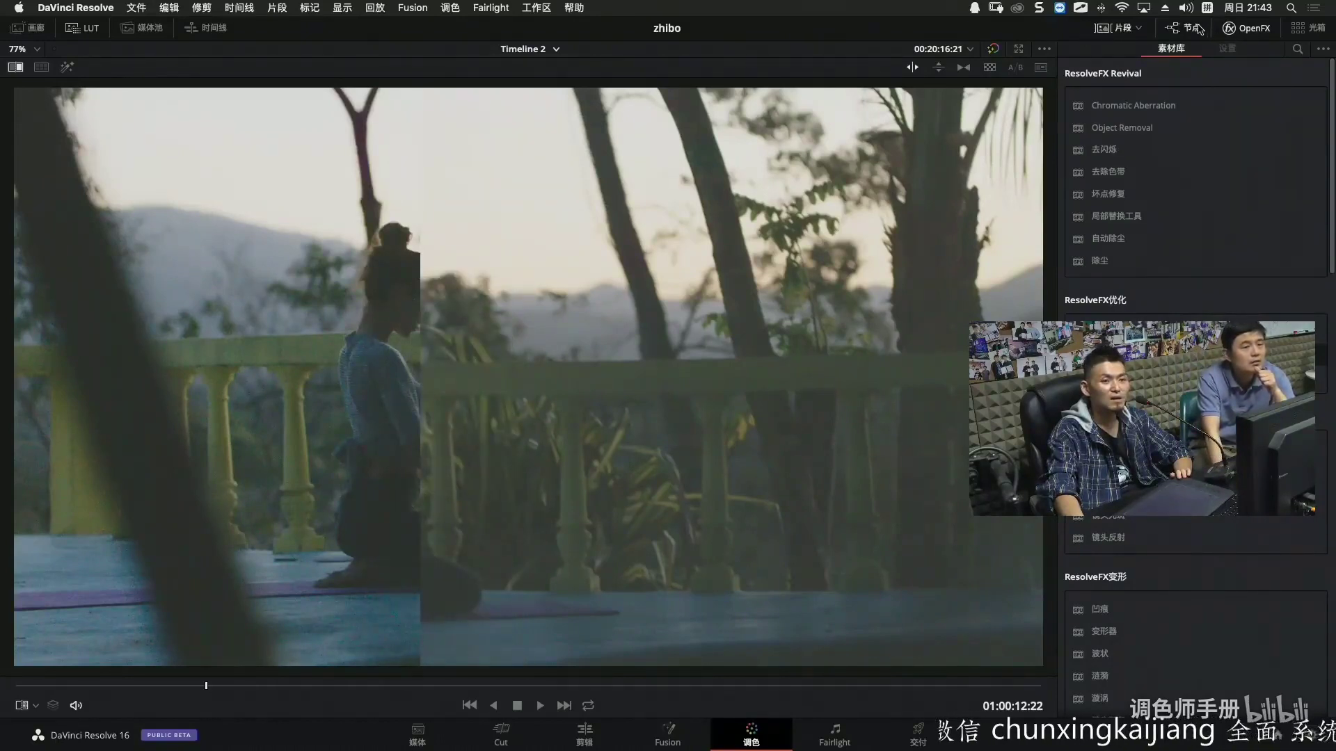
pyautogui.click(1234, 30)
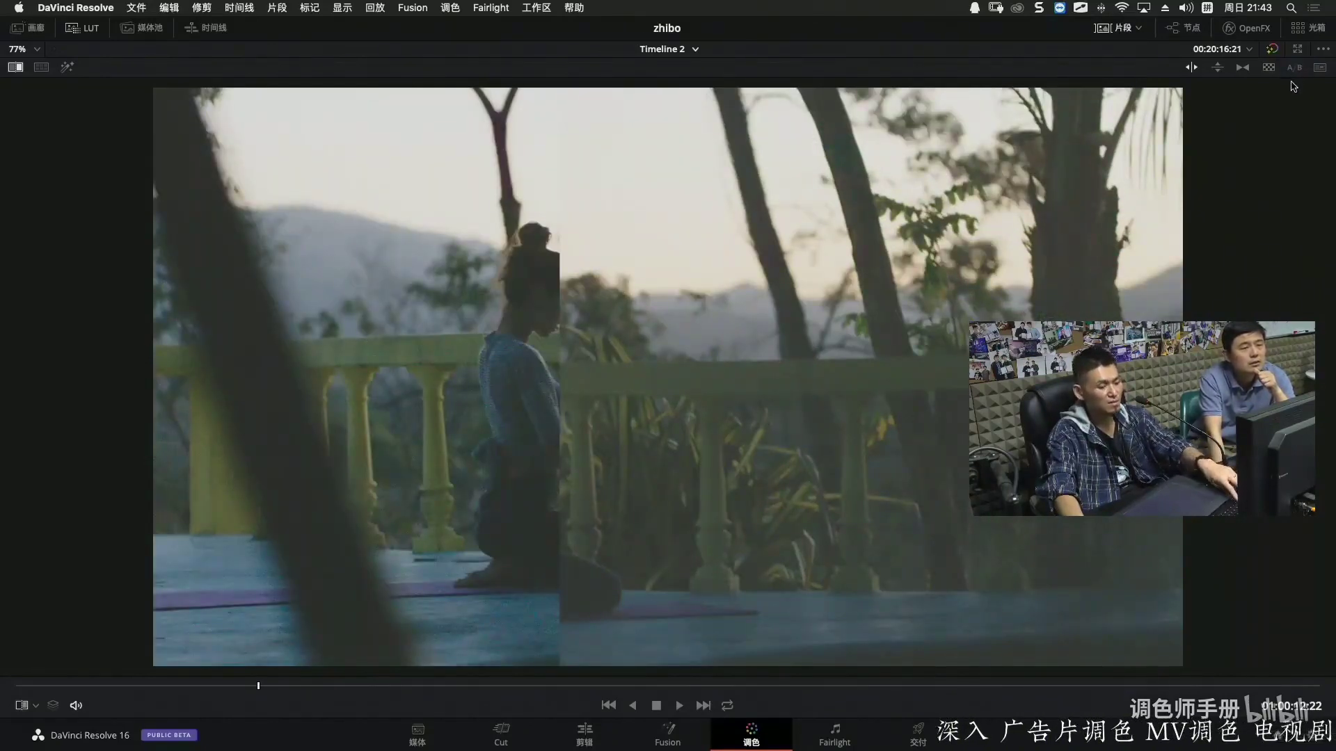
# Open the video scopes and set the scope type to the RGB parade (分量图).
pyautogui.rightClick(1157, 276)
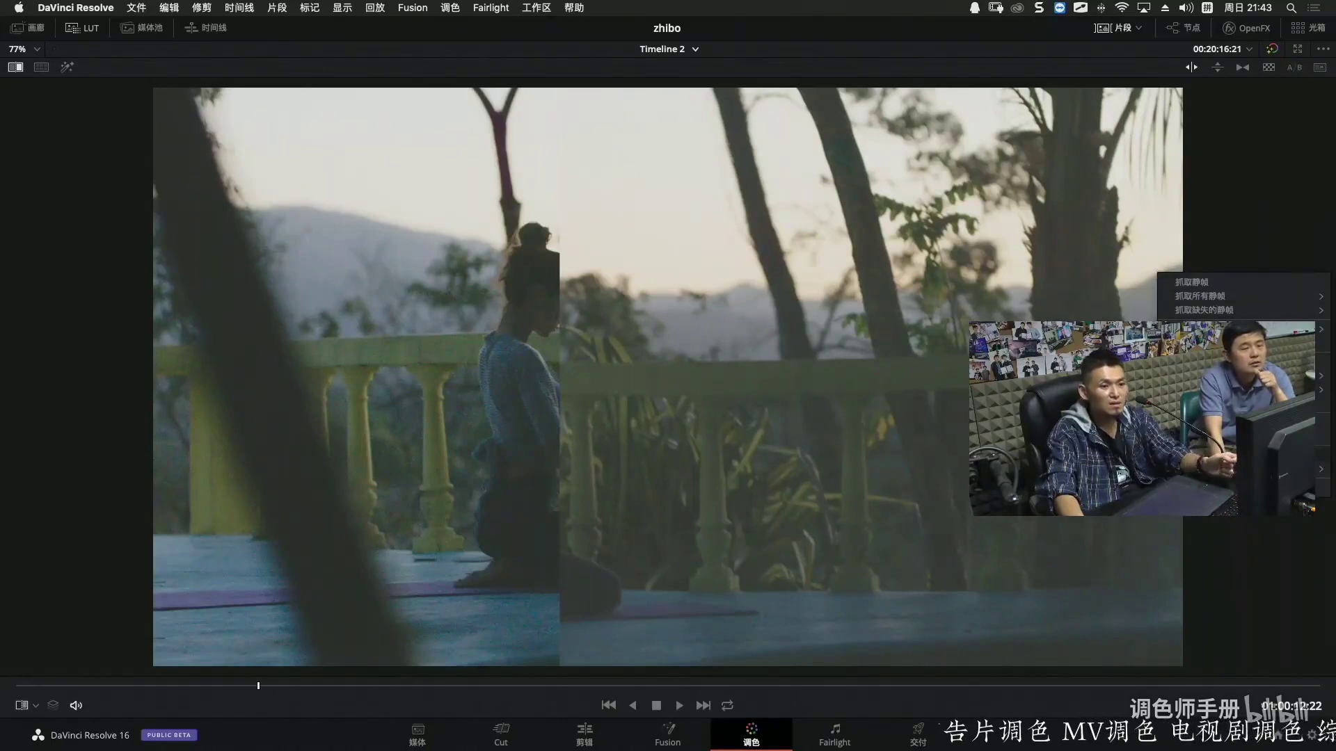
pyautogui.press('super+shift+w')
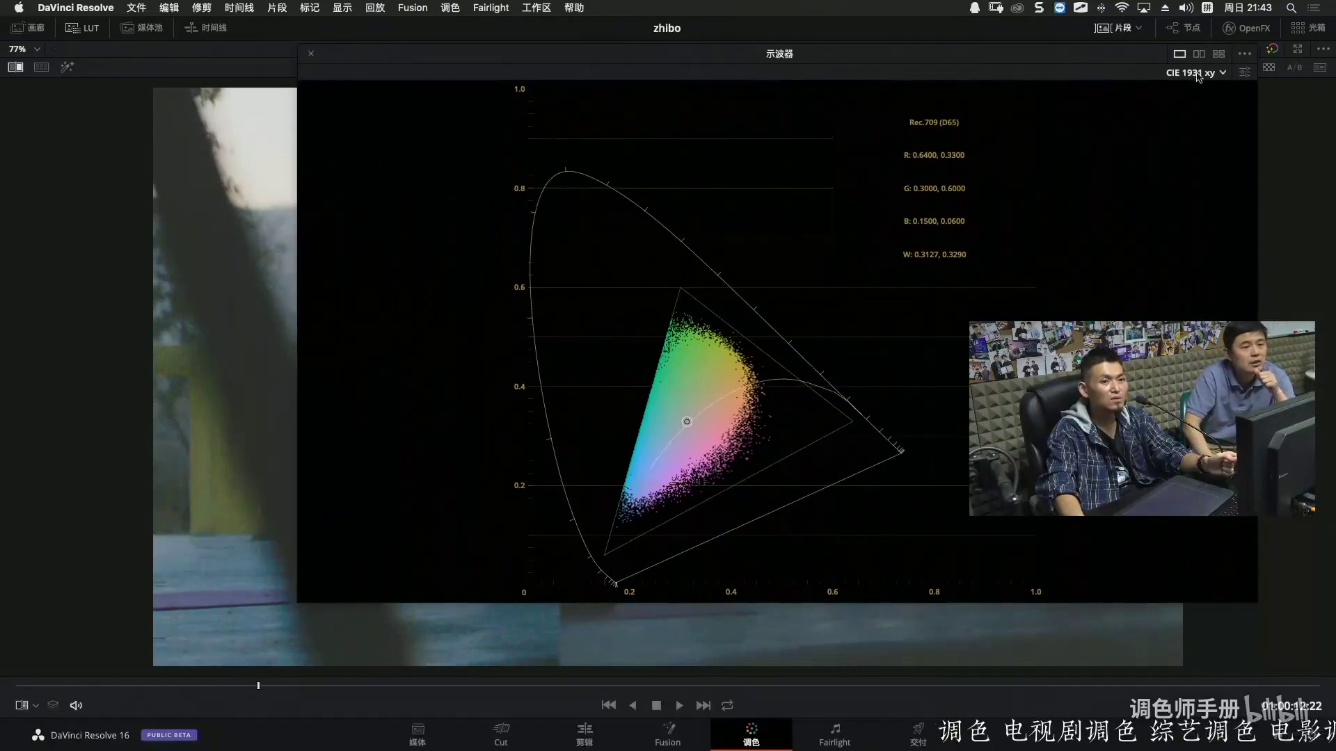
pyautogui.click(1197, 73)
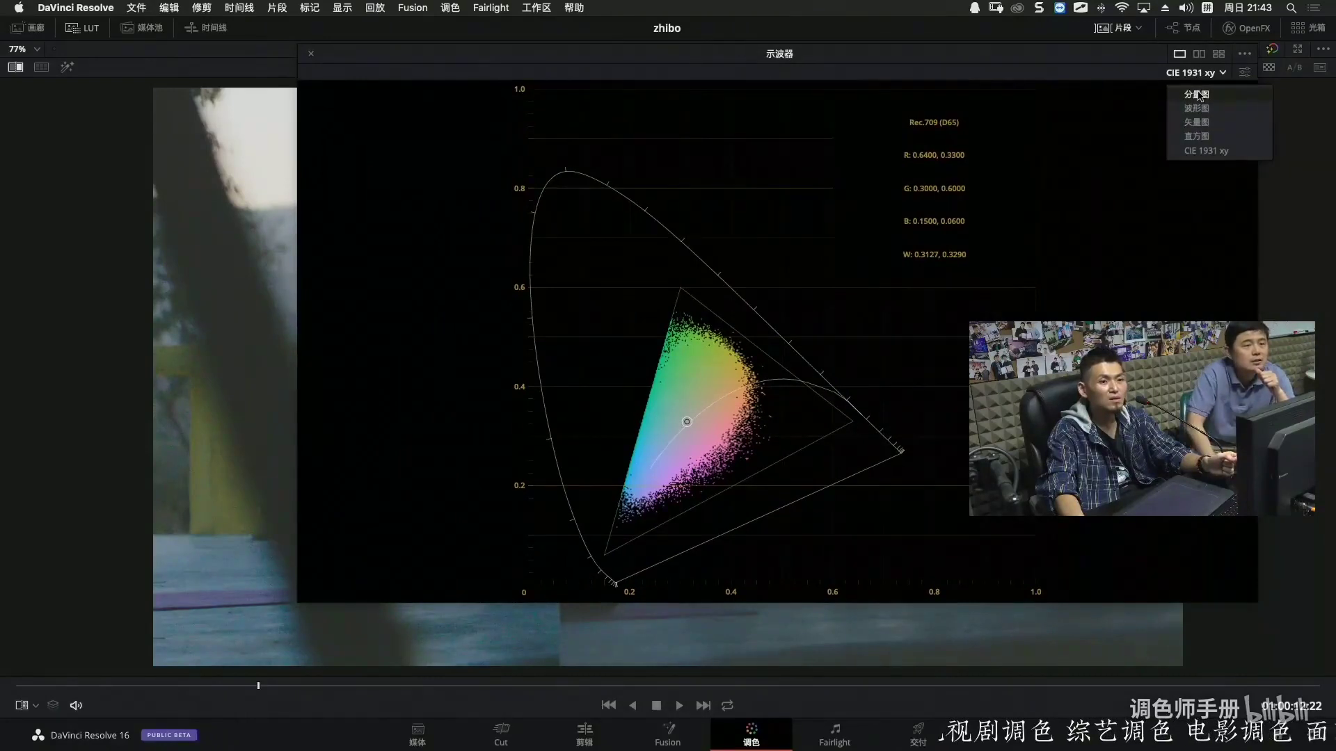
pyautogui.click(1198, 95)
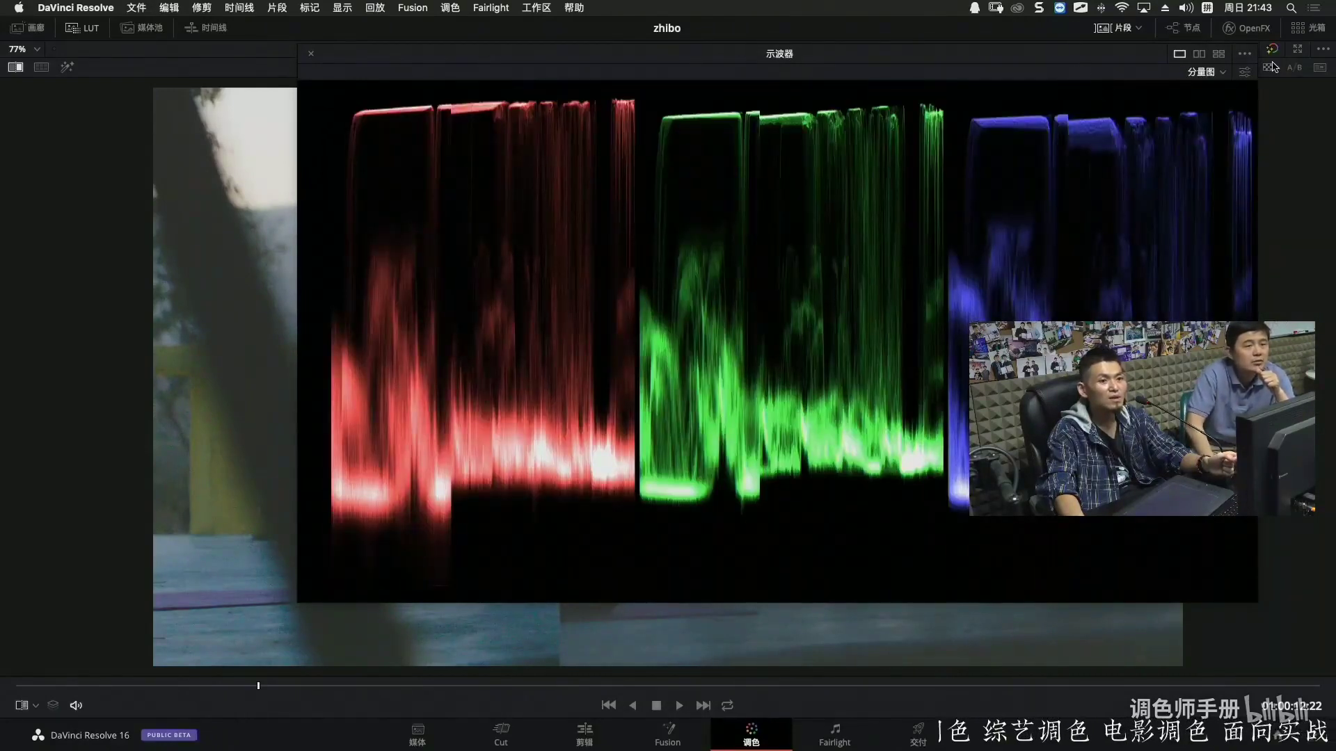
pyautogui.click(1245, 73)
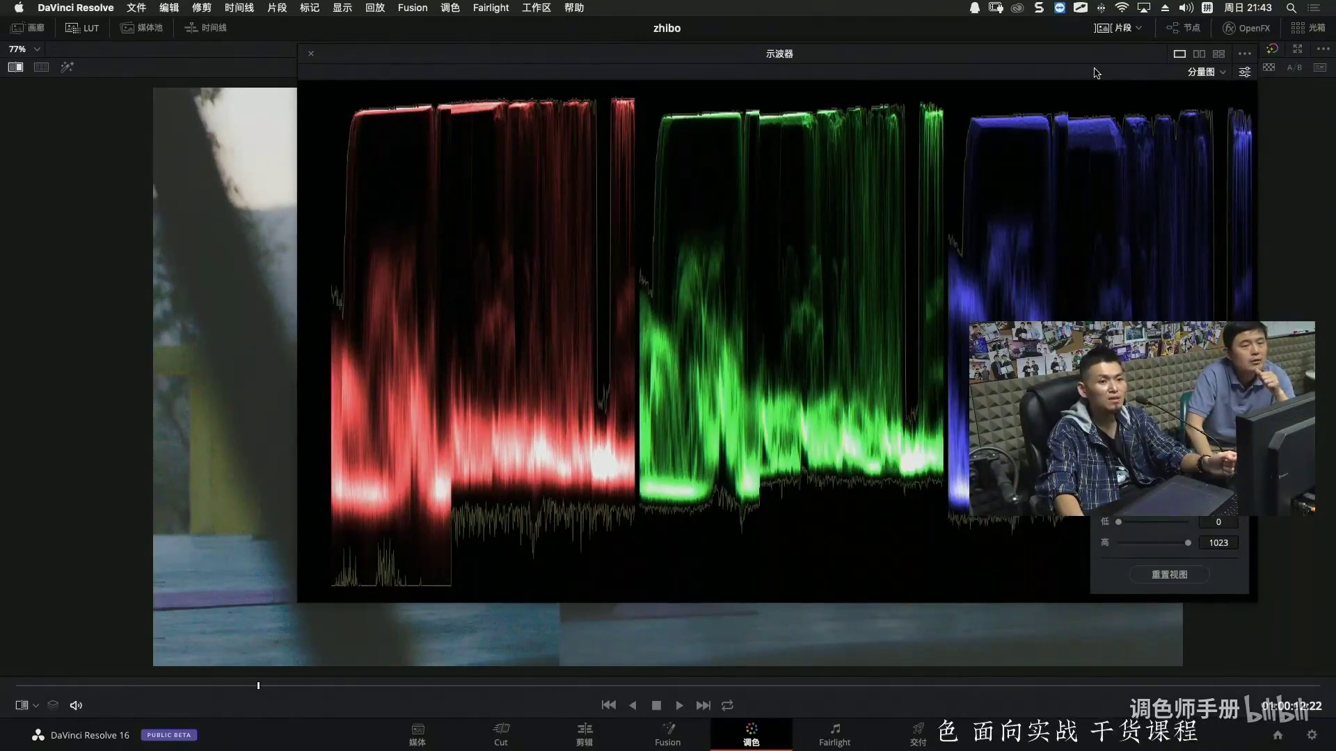
pyautogui.click(1094, 72)
# Shrink the scope to a small window on the right and sweep the comparison divider.
pyautogui.moveTo(947, 59); pyautogui.dragTo(910, 106)
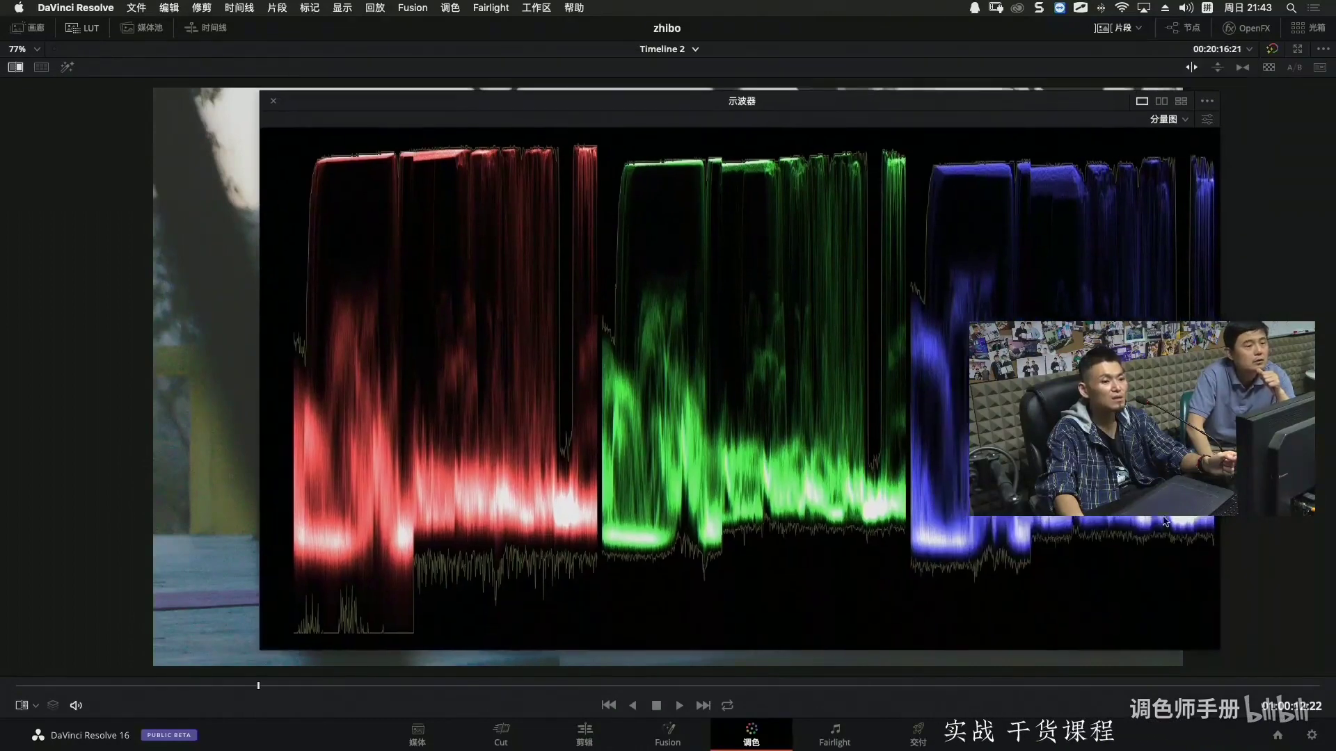
pyautogui.moveTo(1216, 645); pyautogui.dragTo(661, 336)
pyautogui.moveTo(532, 105); pyautogui.dragTo(1176, 230)
pyautogui.moveTo(600, 276); pyautogui.dragTo(630, 271)
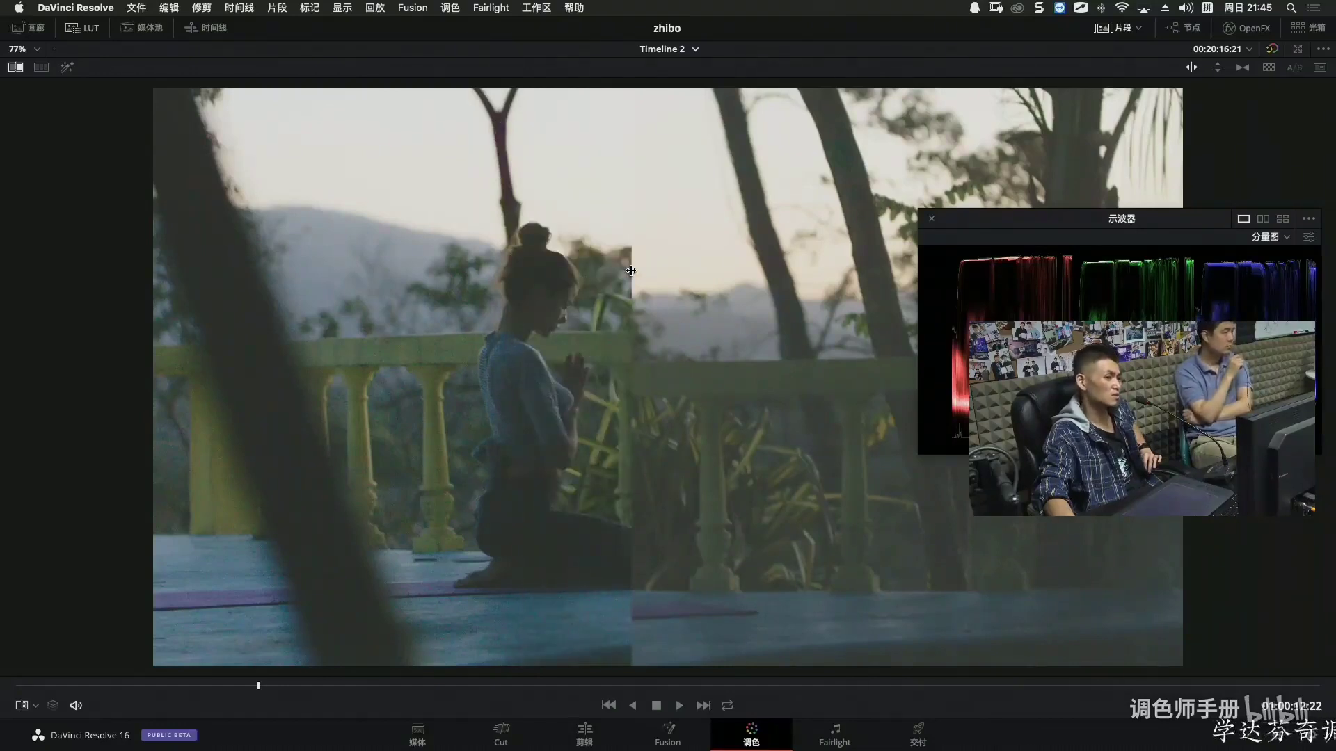
pyautogui.moveTo(631, 271)
pyautogui.mouseDown()
pyautogui.moveTo(648, 271)
pyautogui.moveTo(539, 281)
pyautogui.moveTo(588, 283)
pyautogui.moveTo(453, 276)
pyautogui.moveTo(672, 275)
pyautogui.moveTo(614, 286)
pyautogui.moveTo(737, 274)
pyautogui.moveTo(639, 278)
pyautogui.moveTo(651, 280)
pyautogui.mouseUp()
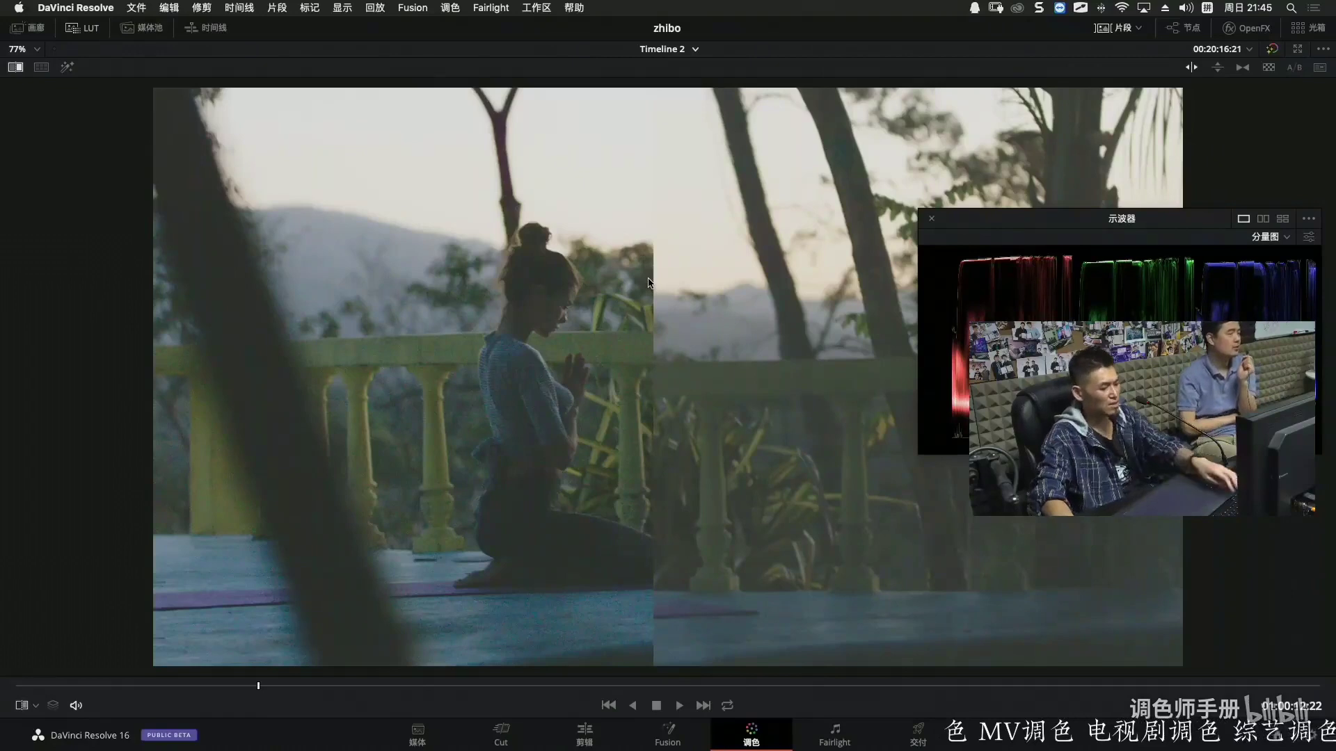
# After a full-screen preview, raise the Lift master wheel to brighten the graded half.
pyautogui.press('super+f')
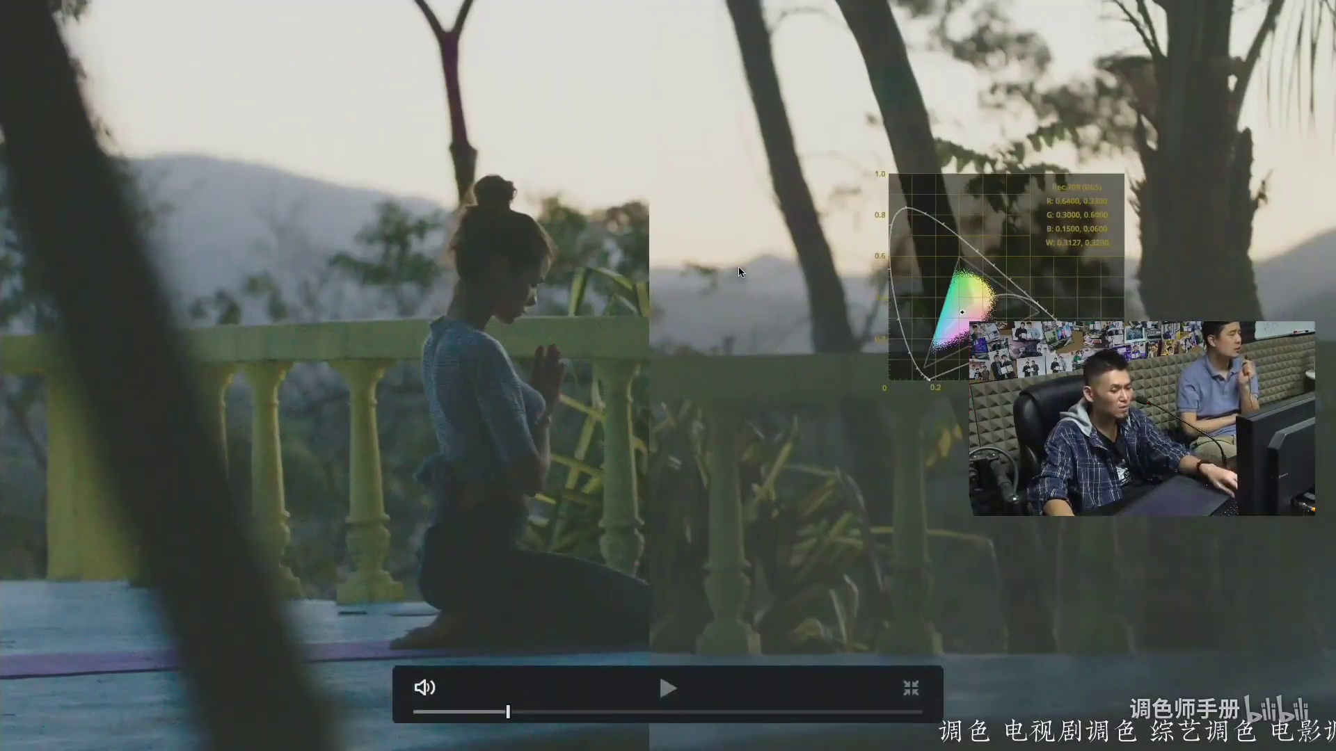
pyautogui.press('super+f')
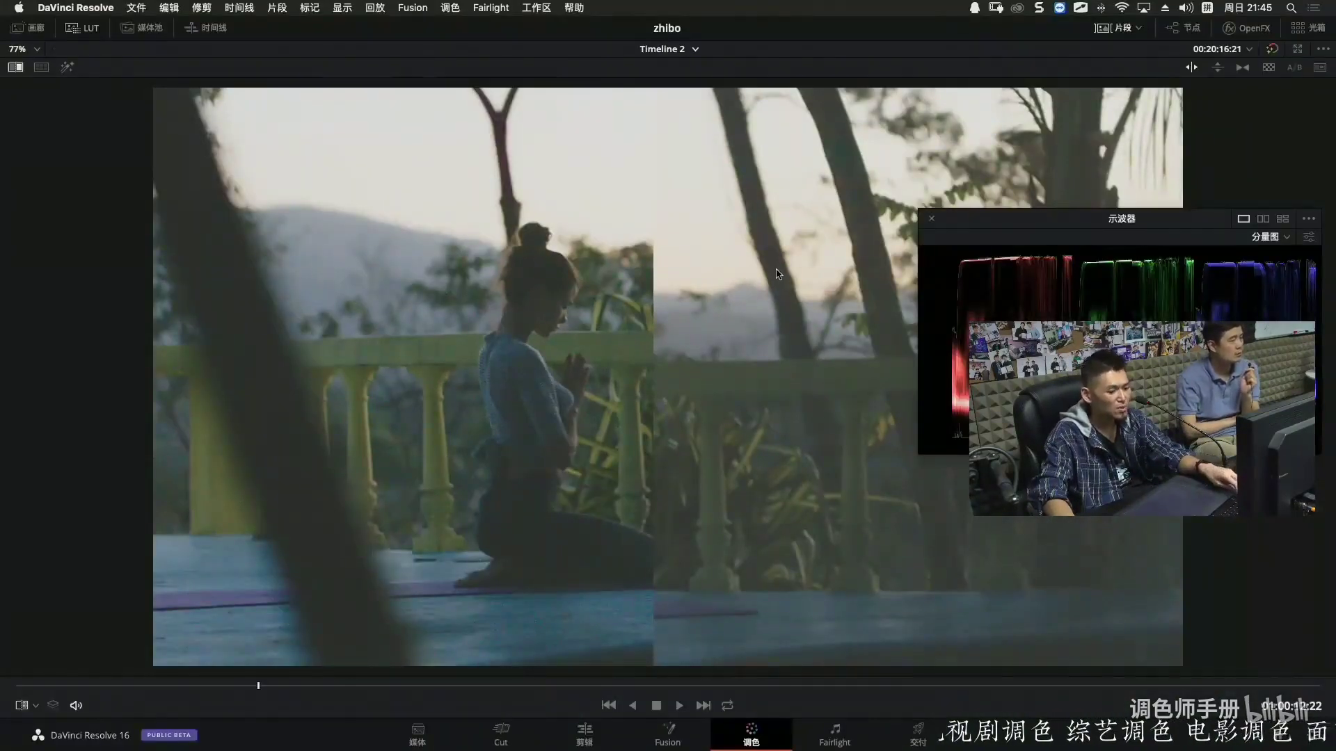
pyautogui.hotkey('alt', 'f')
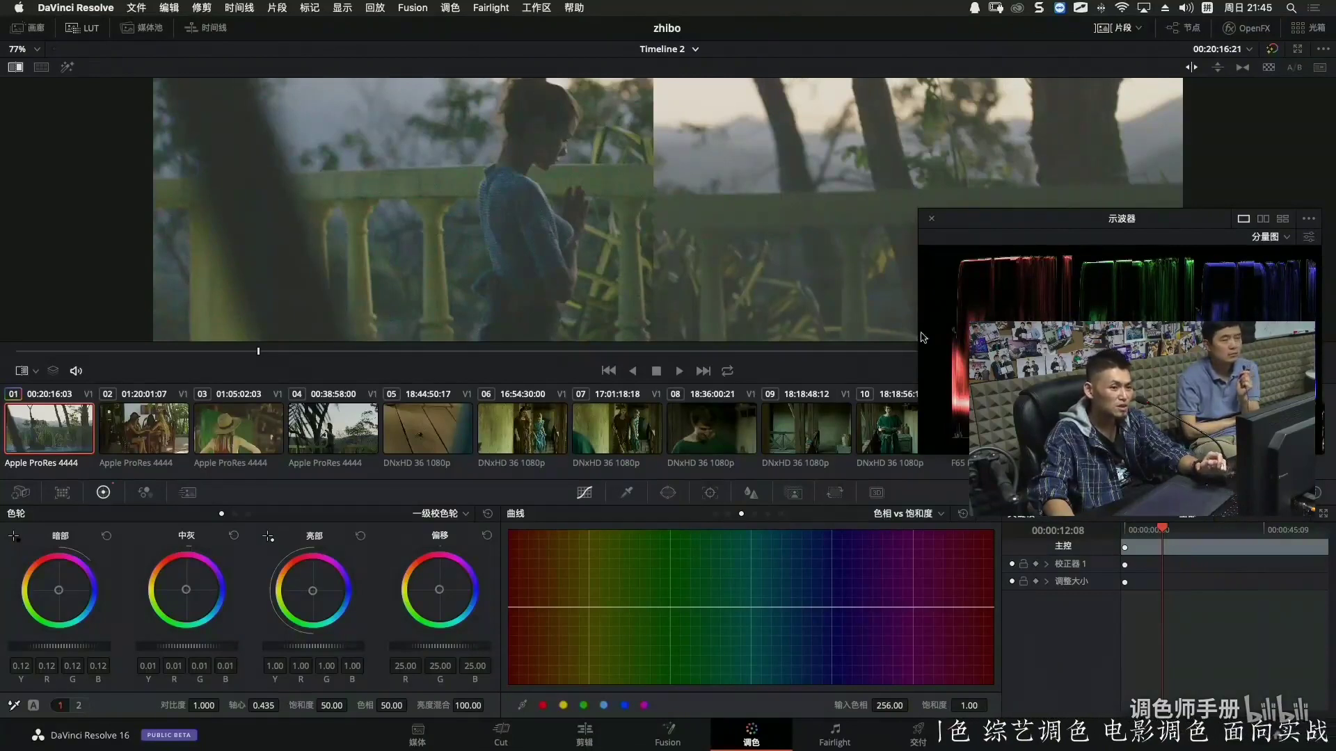
pyautogui.moveTo(42, 646); pyautogui.dragTo(70, 646)
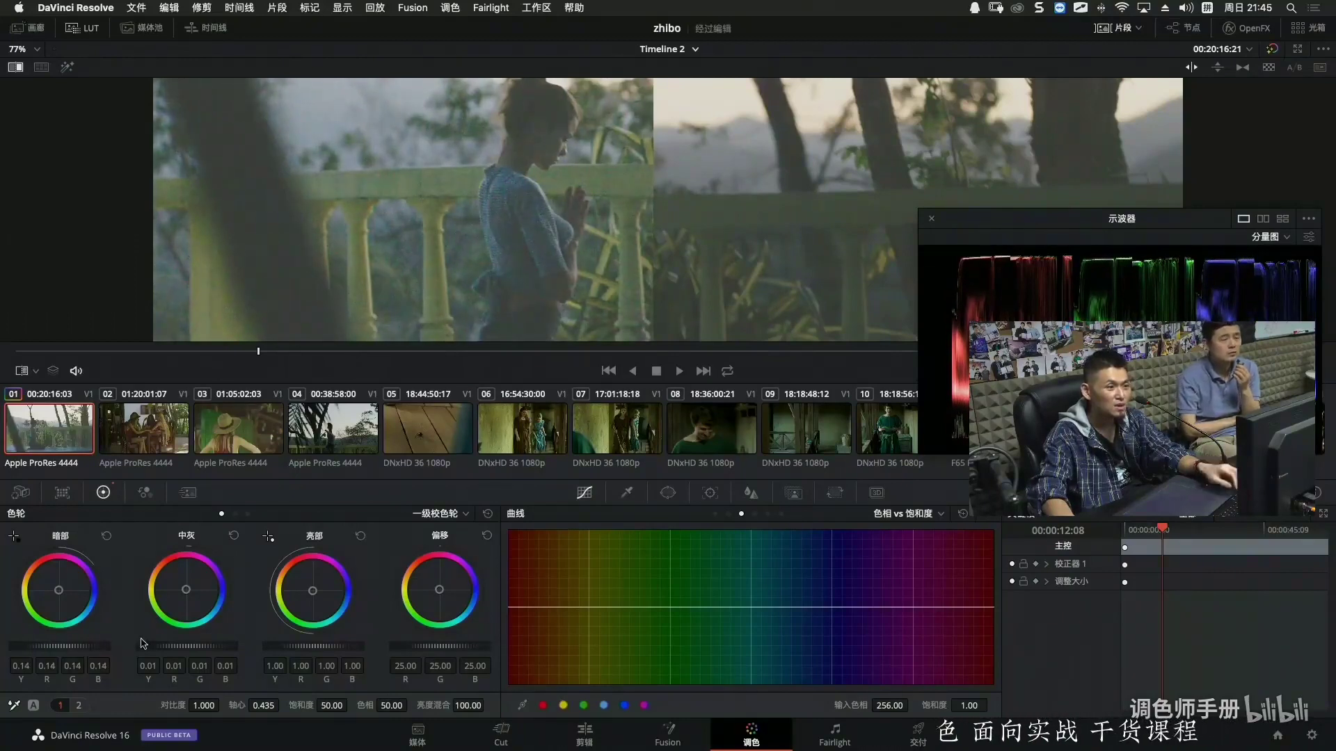
# Preview full screen again, enlarge the viewer and move the wipe line left.
pyautogui.press('super+f')
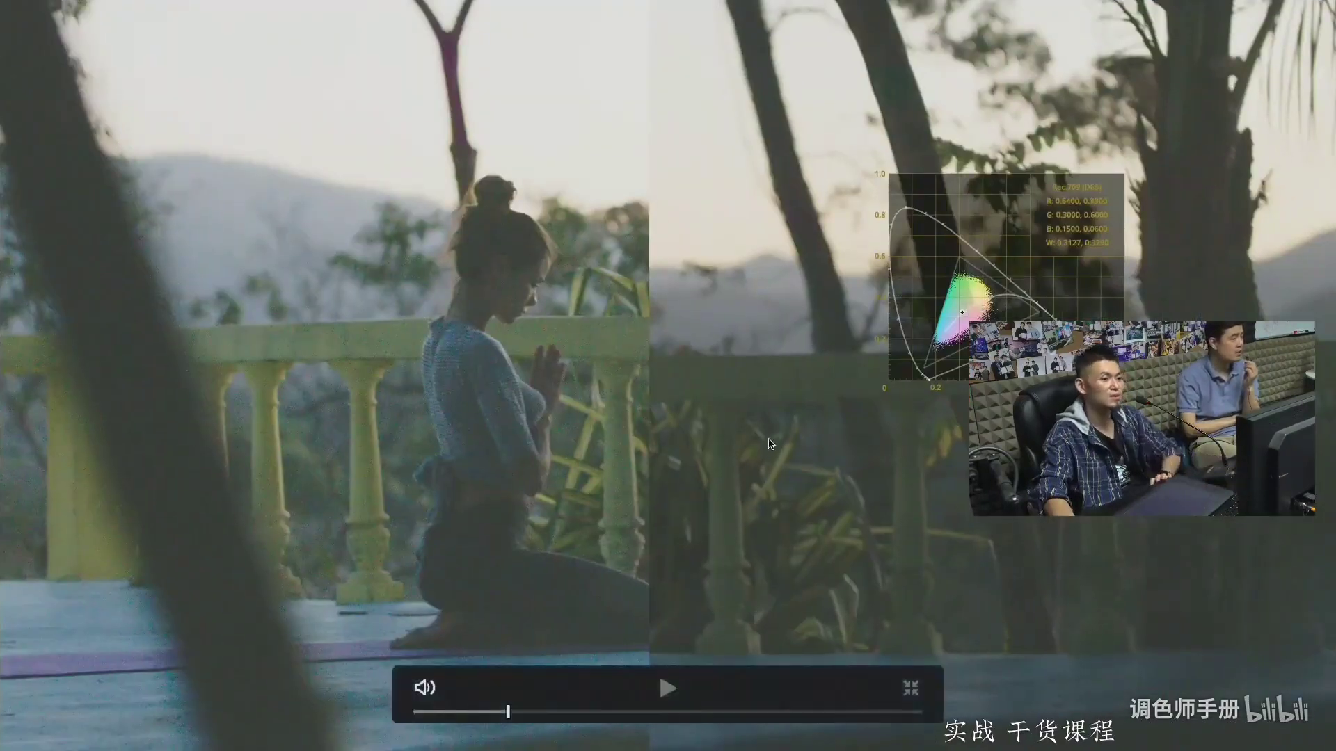
pyautogui.press('super+f')
pyautogui.hotkey('alt', 'f')
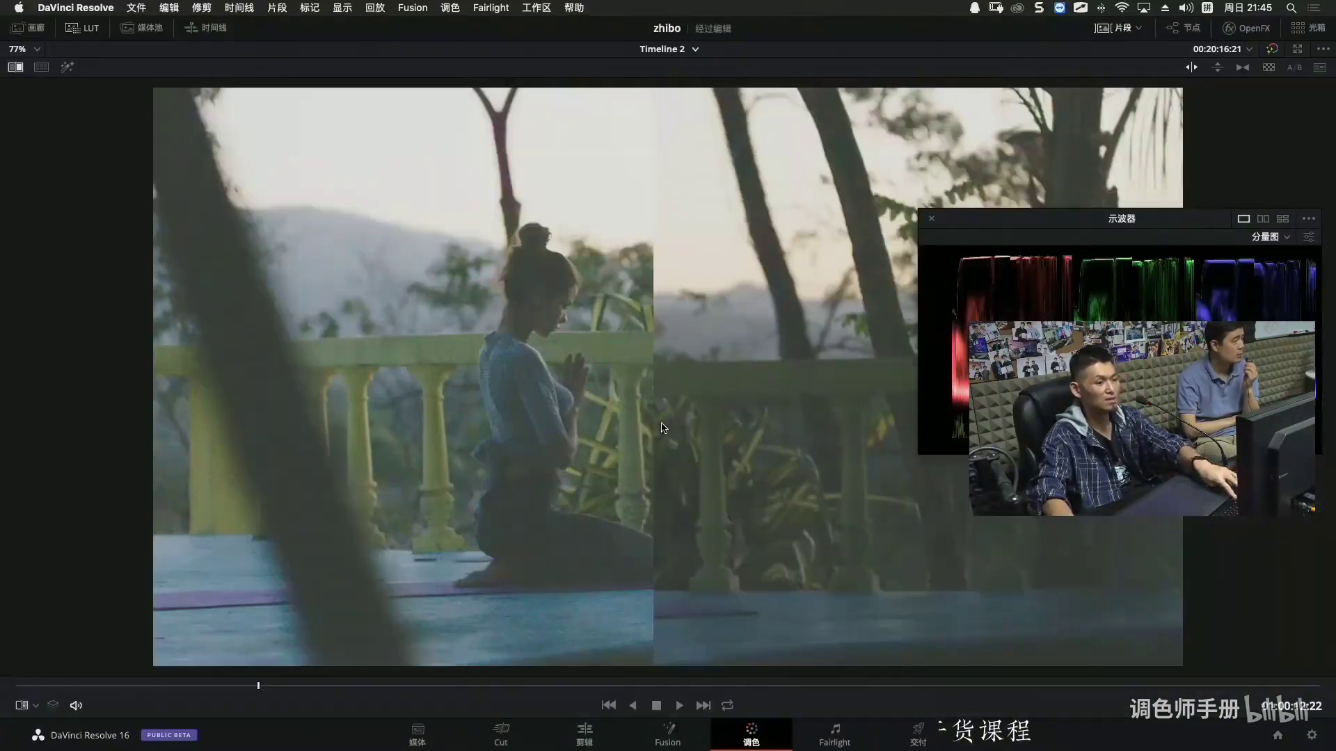
pyautogui.moveTo(671, 374); pyautogui.dragTo(380, 360)
# Move the wipe line right past the woman and circle her head and two railing posts.
pyautogui.moveTo(470, 358); pyautogui.dragTo(588, 357)
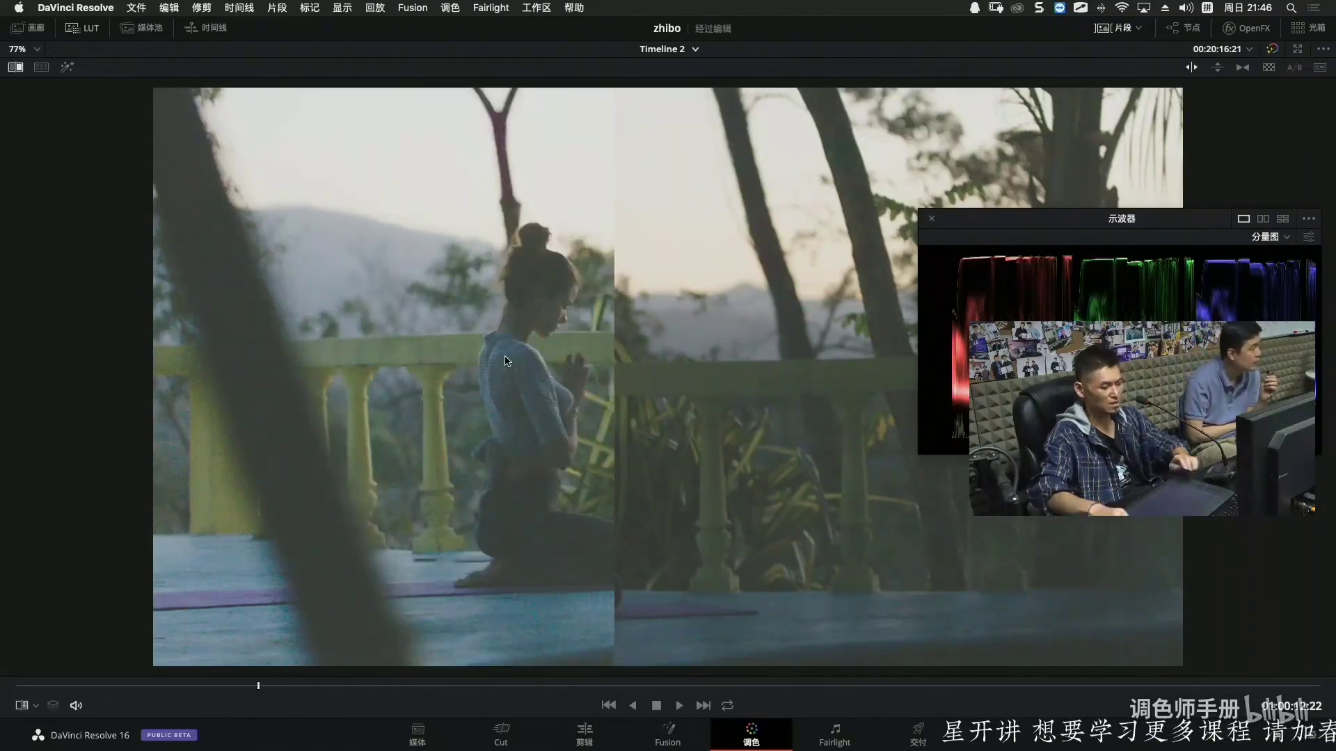
pyautogui.press('super+shift+w')
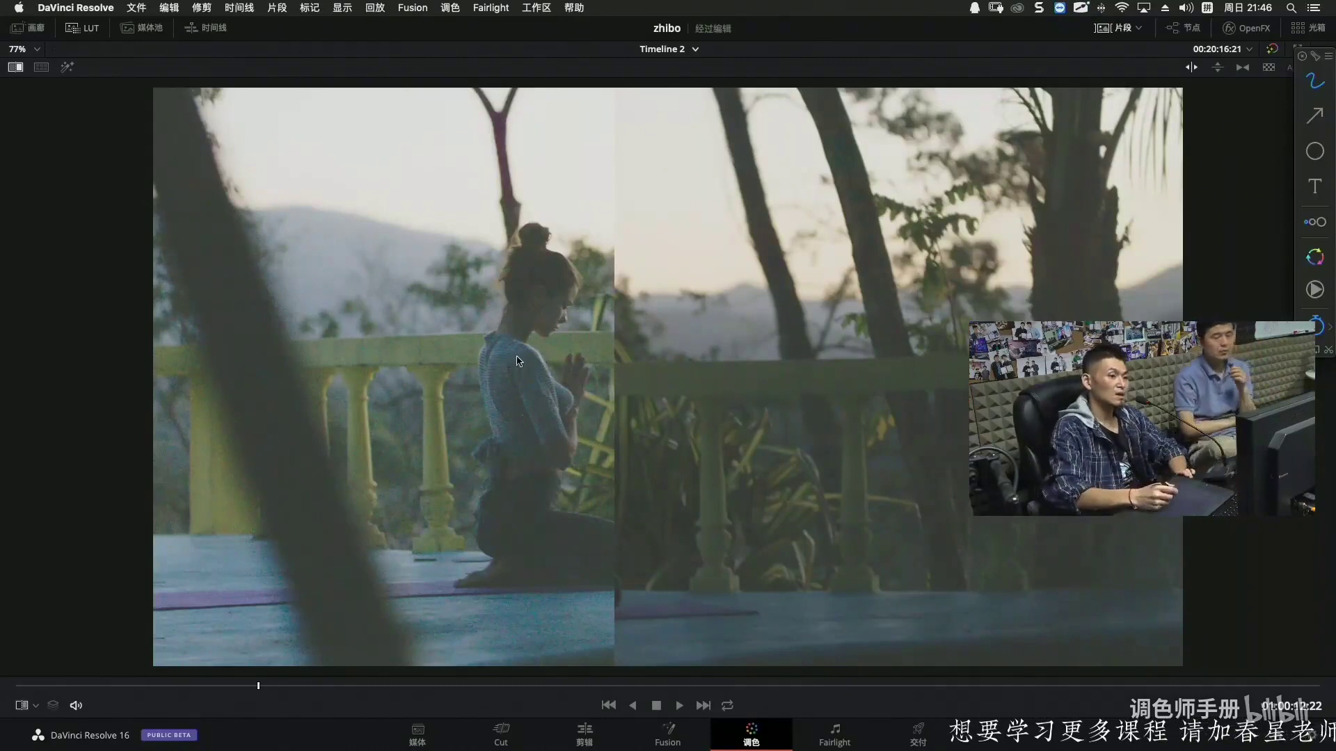
pyautogui.moveTo(434, 363); pyautogui.dragTo(448, 368)
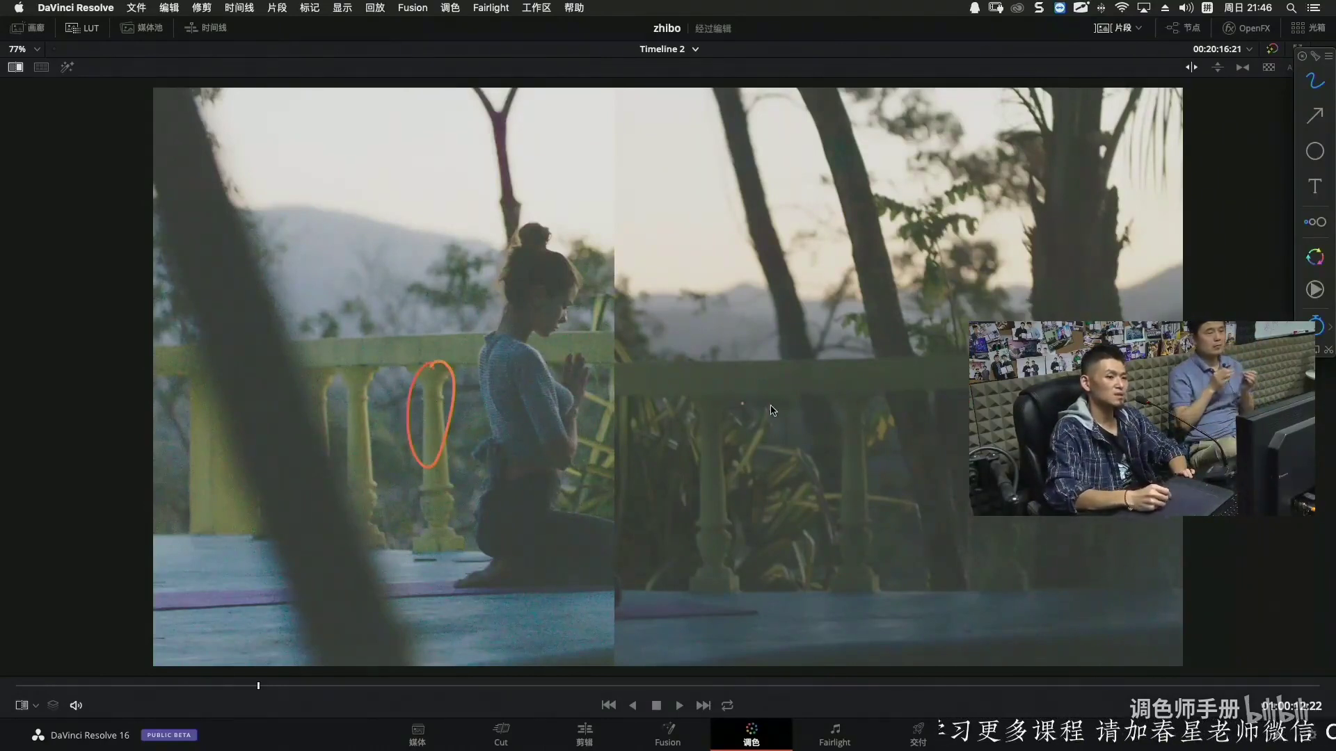
pyautogui.moveTo(863, 394)
pyautogui.mouseDown()
pyautogui.moveTo(835, 463)
pyautogui.moveTo(852, 395)
pyautogui.mouseUp()
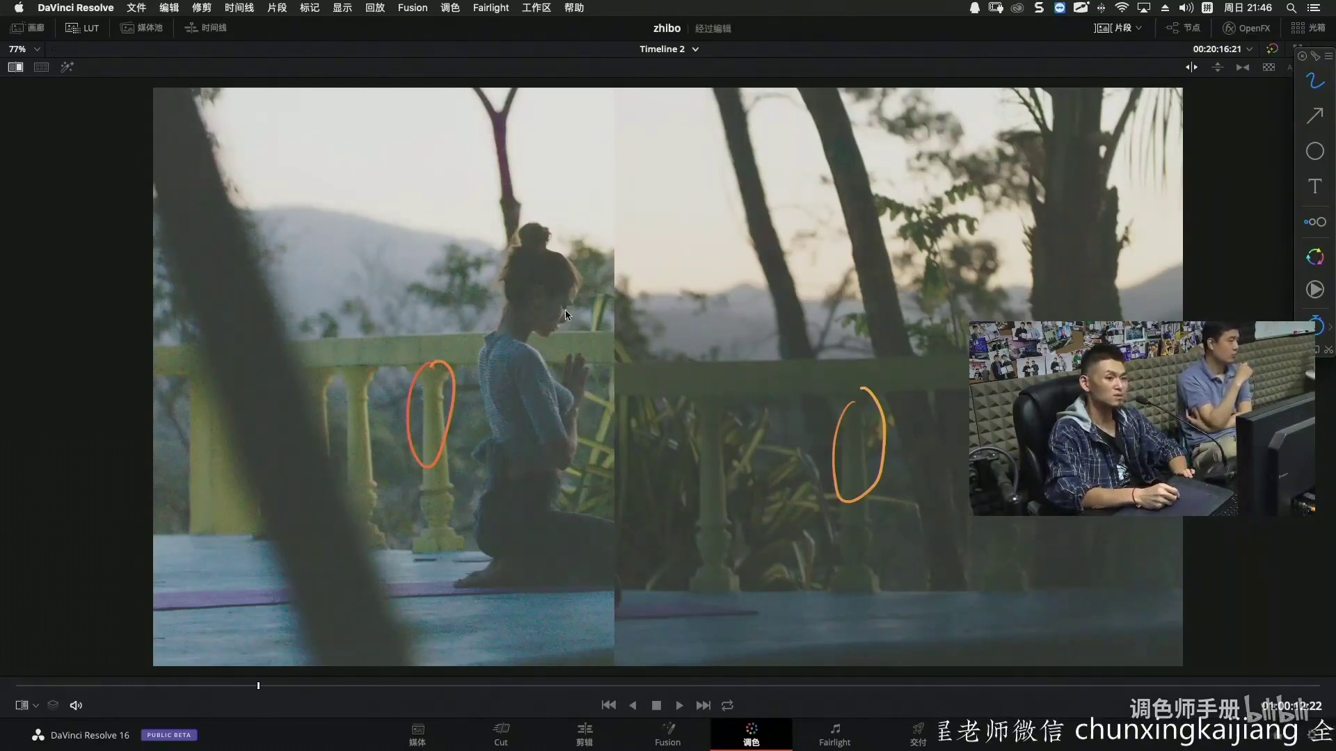
pyautogui.moveTo(557, 256); pyautogui.dragTo(583, 262)
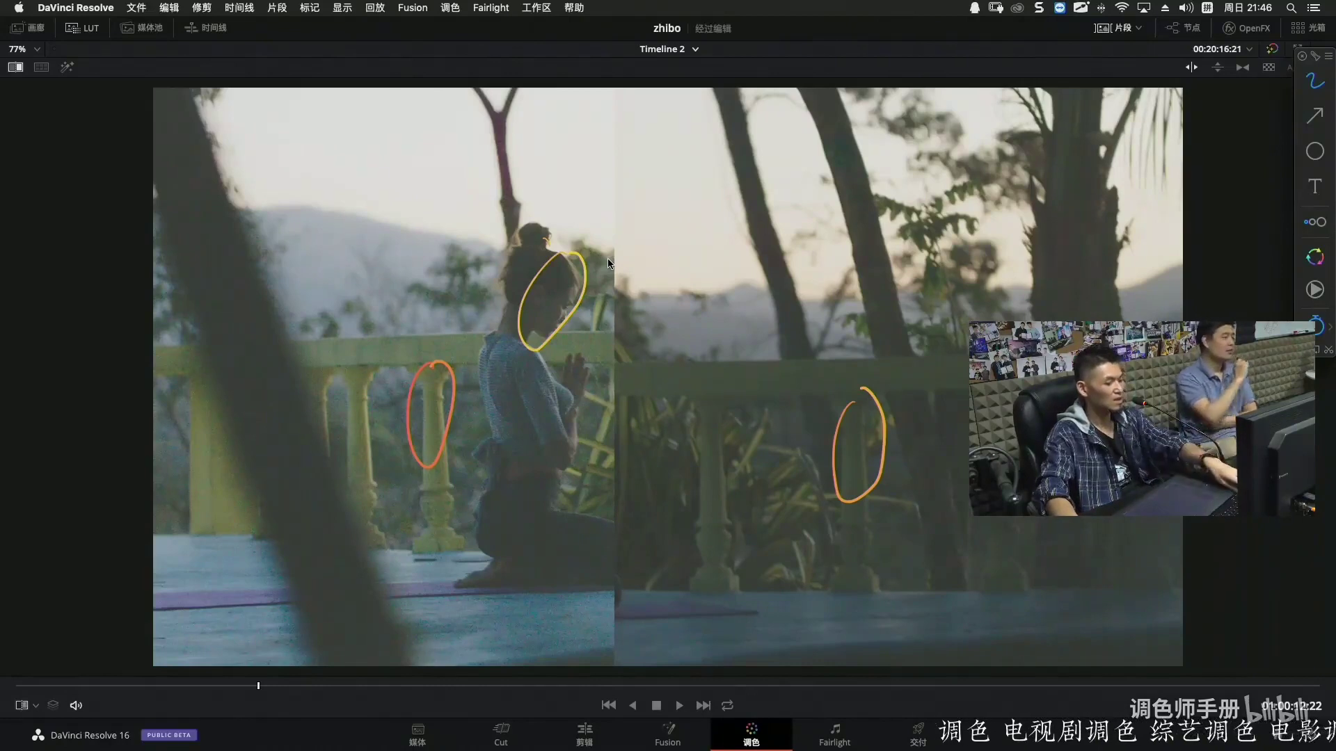
# Clear the annotations, restore the scopes and nudge the wipe line slightly right.
pyautogui.press('Escape')
pyautogui.press('super+shift+w')
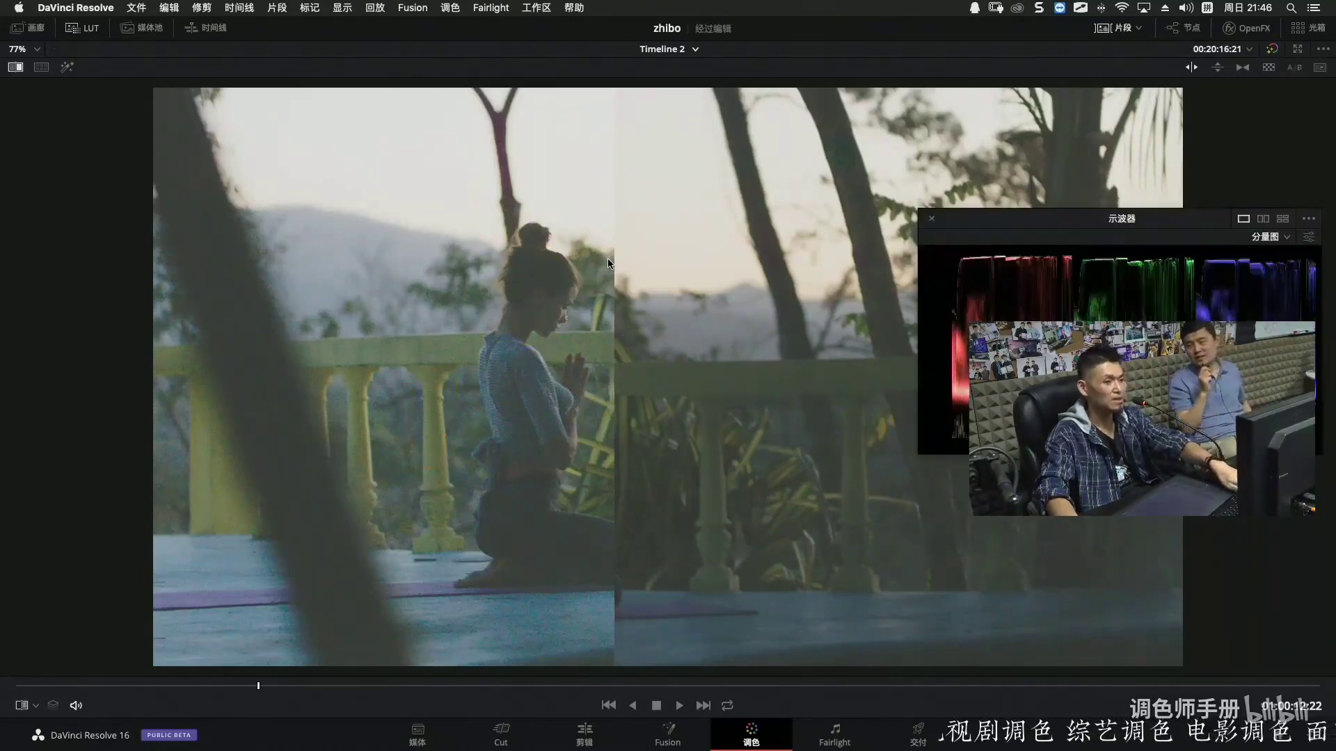
pyautogui.moveTo(617, 291)
pyautogui.mouseDown()
pyautogui.moveTo(660, 290)
pyautogui.moveTo(480, 270)
pyautogui.moveTo(669, 264)
pyautogui.moveTo(498, 274)
pyautogui.moveTo(686, 250)
pyautogui.moveTo(431, 260)
pyautogui.moveTo(733, 252)
pyautogui.moveTo(402, 275)
pyautogui.moveTo(620, 278)
pyautogui.mouseUp()
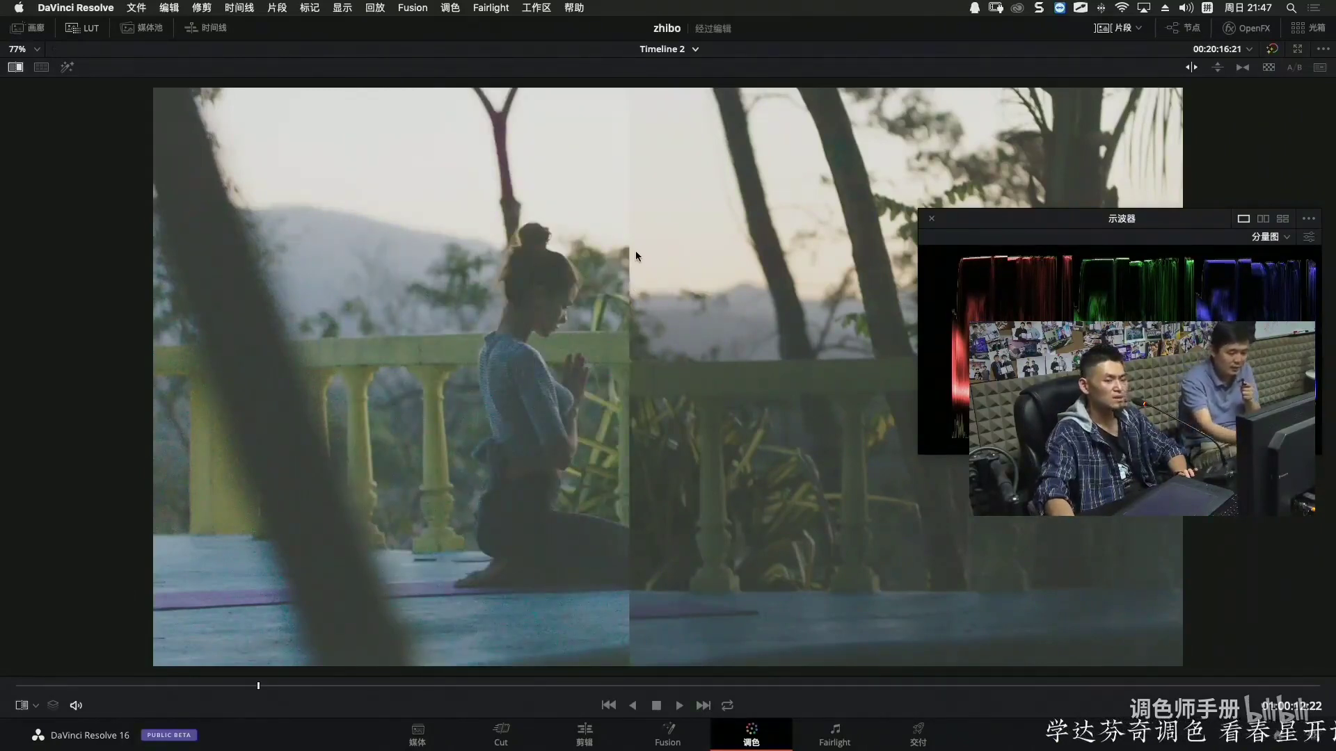
# Sweep the wipe line back and forth across the woman, then exit the enhanced viewer.
pyautogui.moveTo(664, 252); pyautogui.dragTo(534, 240)
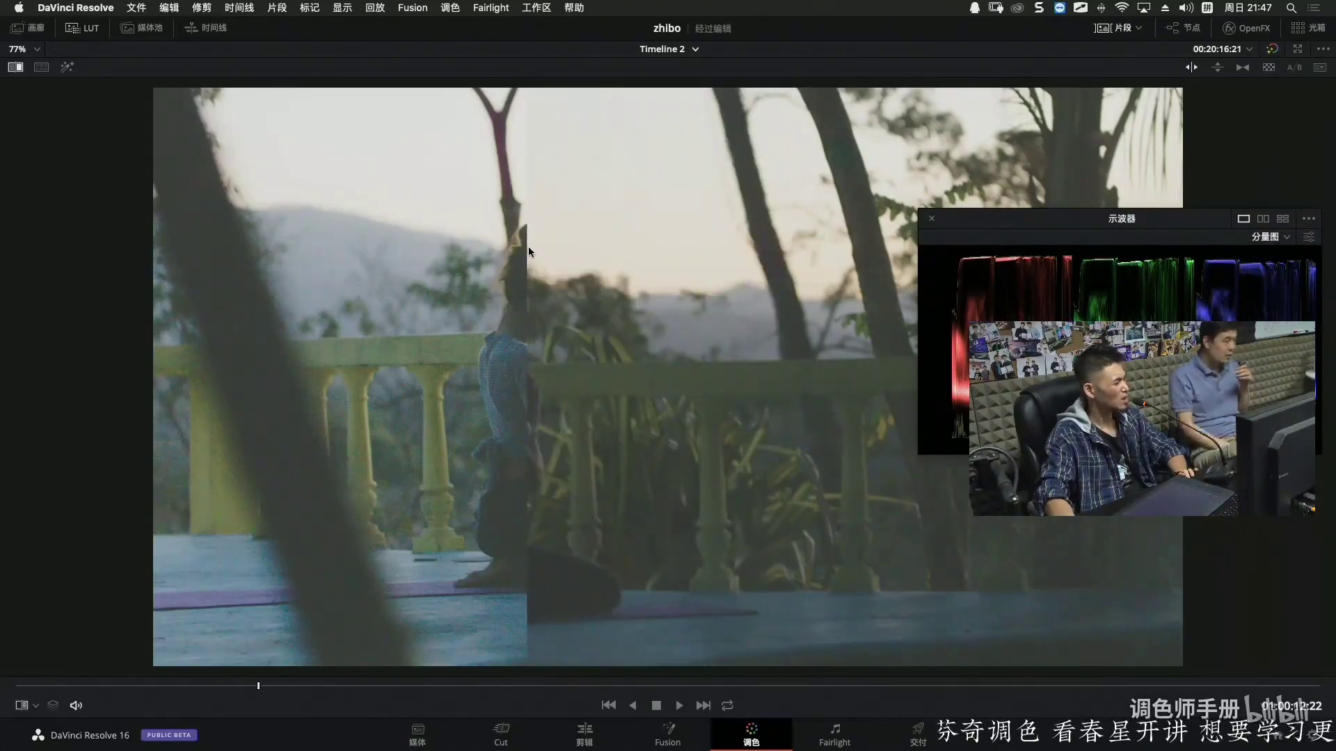
pyautogui.moveTo(529, 242); pyautogui.dragTo(569, 230)
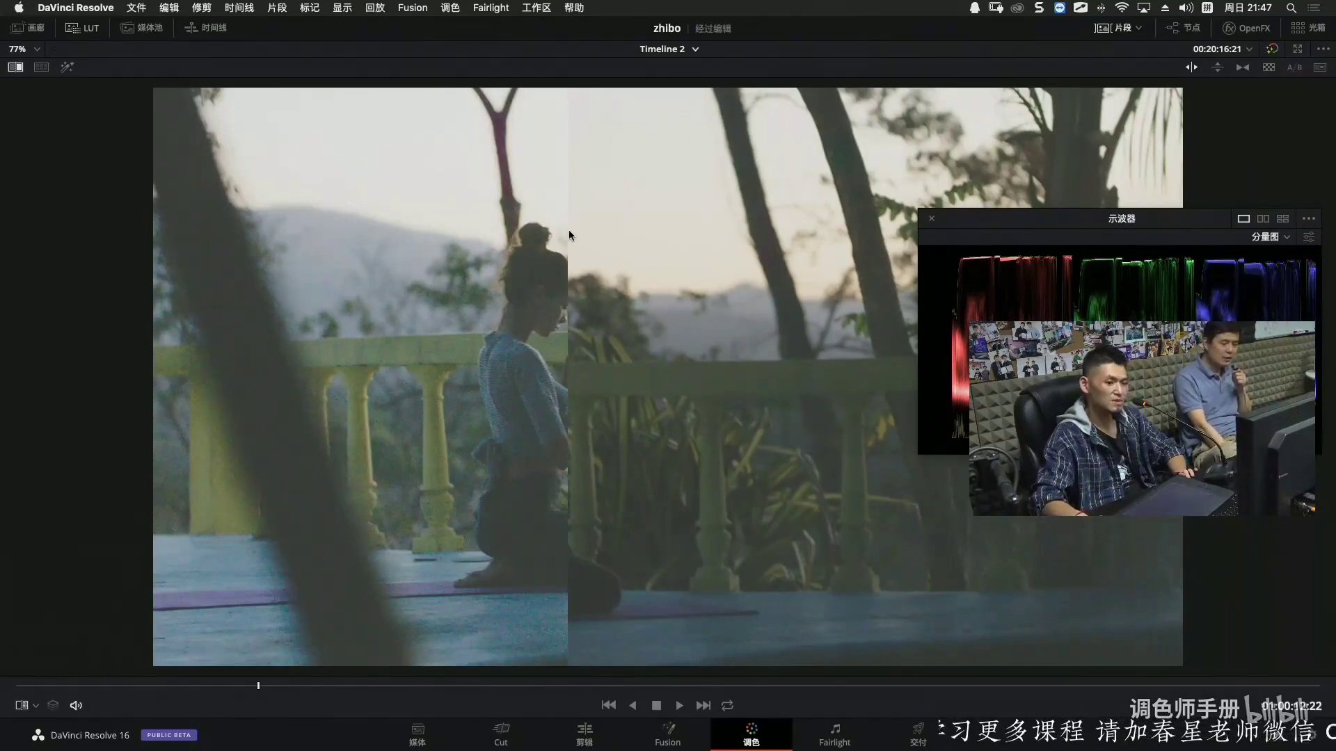
pyautogui.moveTo(570, 235)
pyautogui.mouseDown()
pyautogui.moveTo(657, 238)
pyautogui.moveTo(554, 246)
pyautogui.mouseUp()
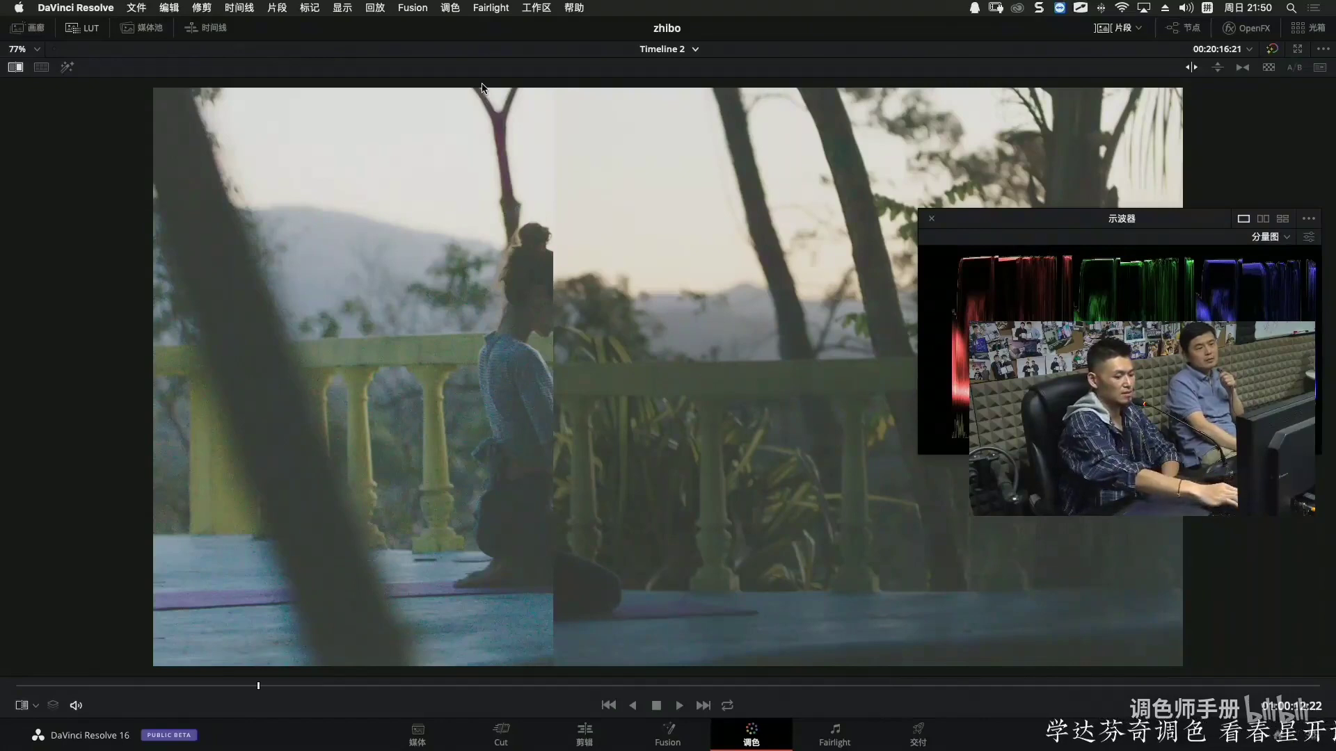
pyautogui.hotkey('alt', 'f')
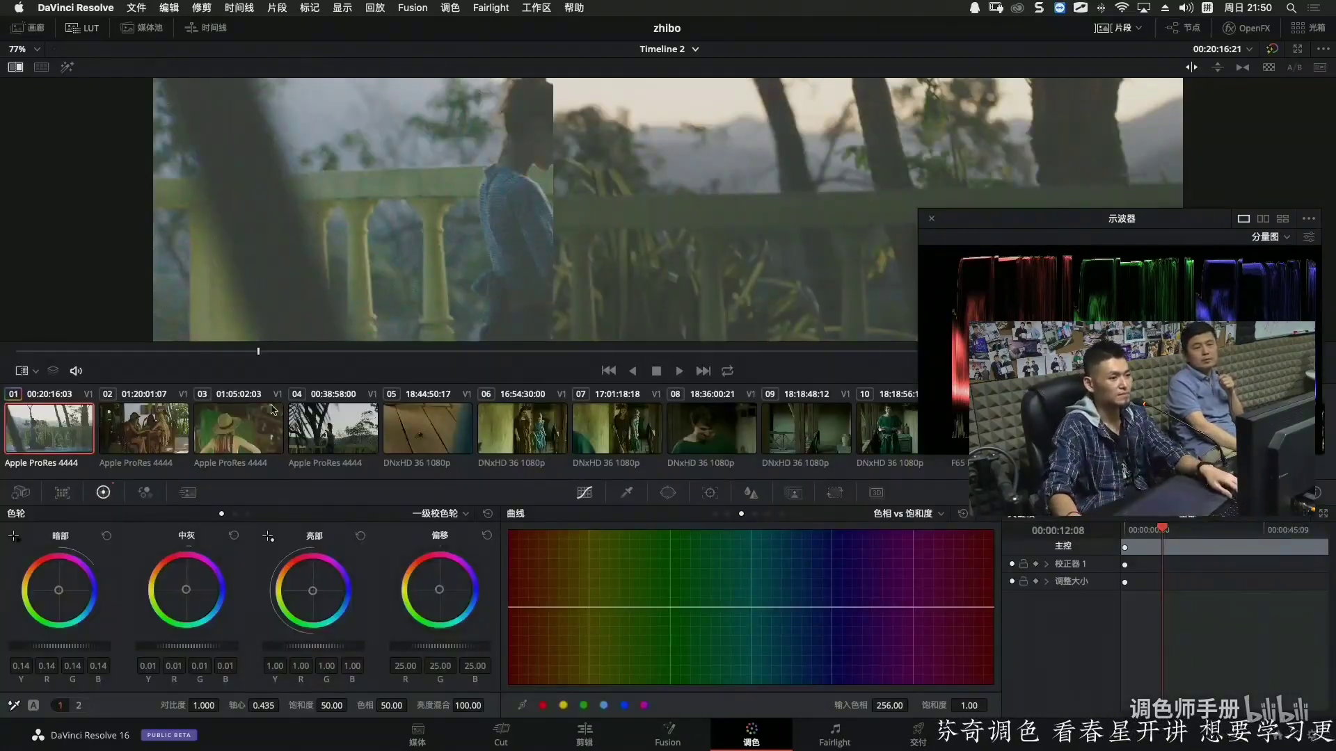
# Load clip 02 with the split-screen wipe turned off and the scope window moved aside.
pyautogui.click(145, 434)
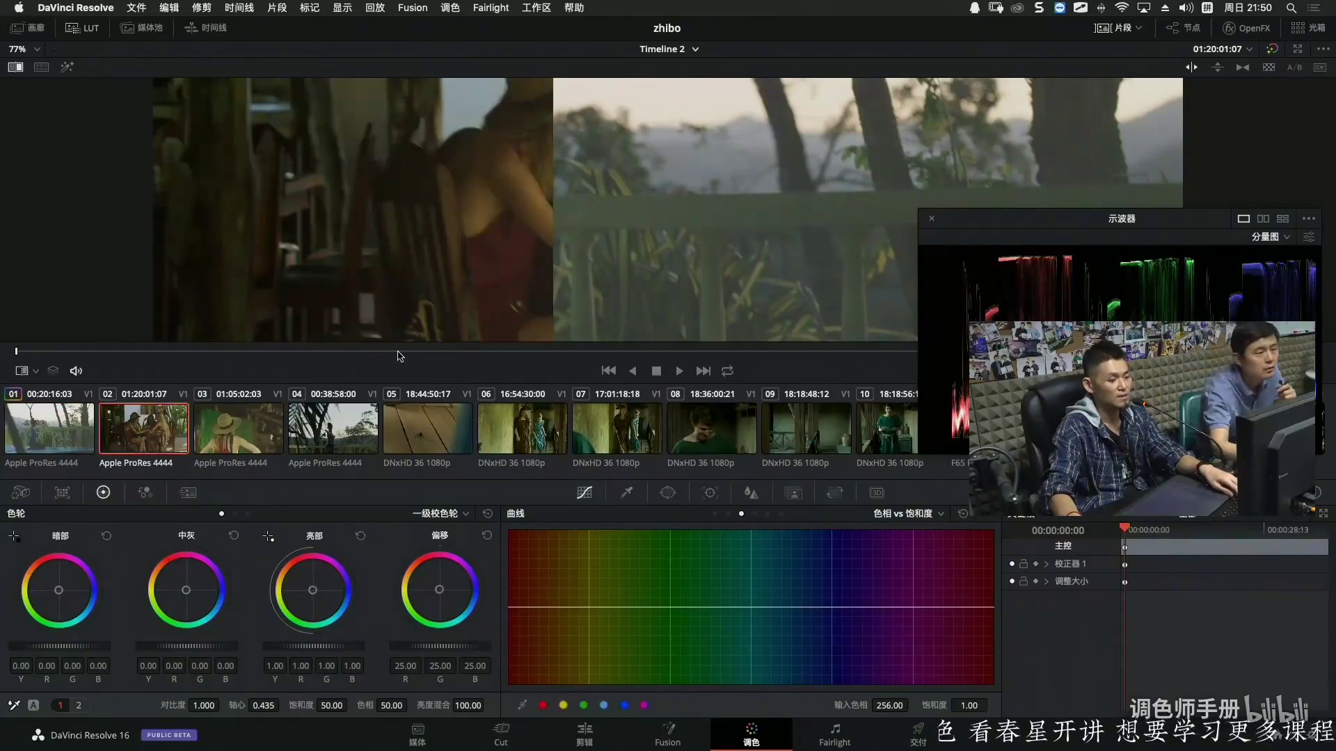
pyautogui.press('super+w')
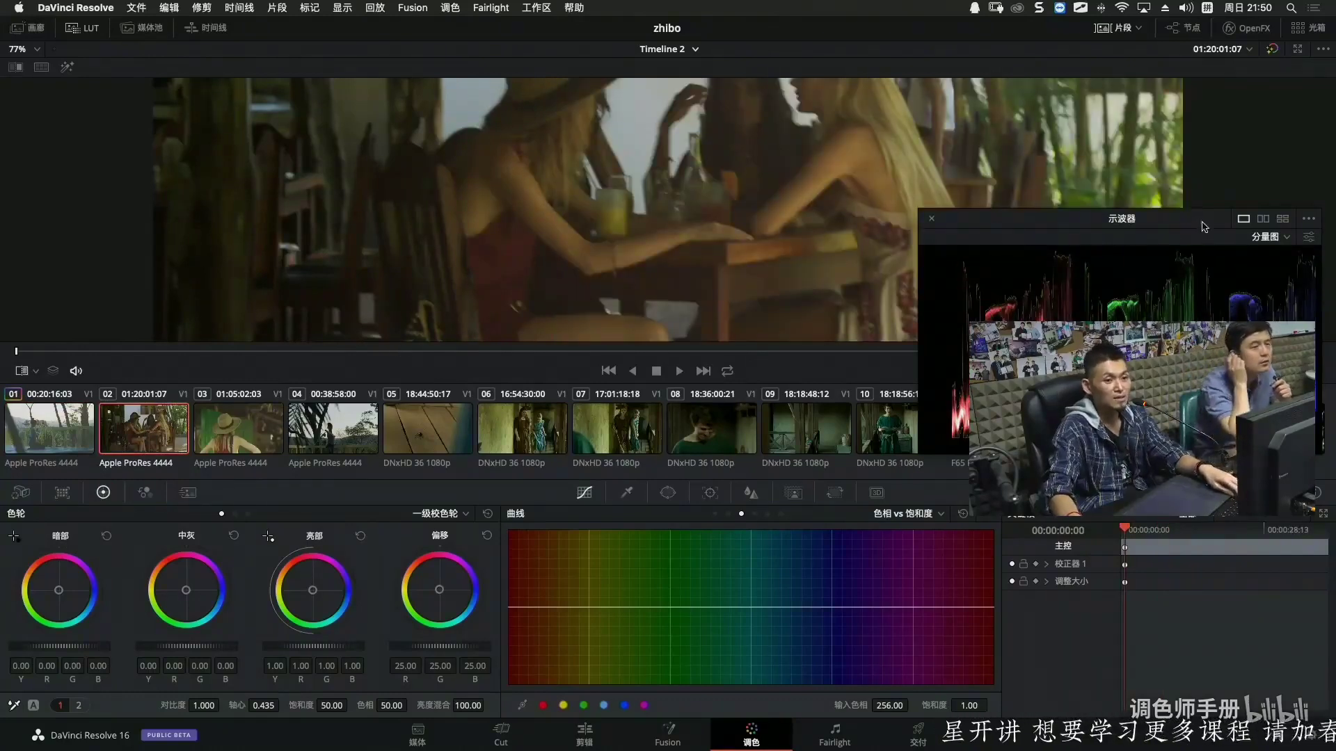
pyautogui.moveTo(1122, 218); pyautogui.dragTo(1073, 534)
pyautogui.scroll(-2, 762, 210)
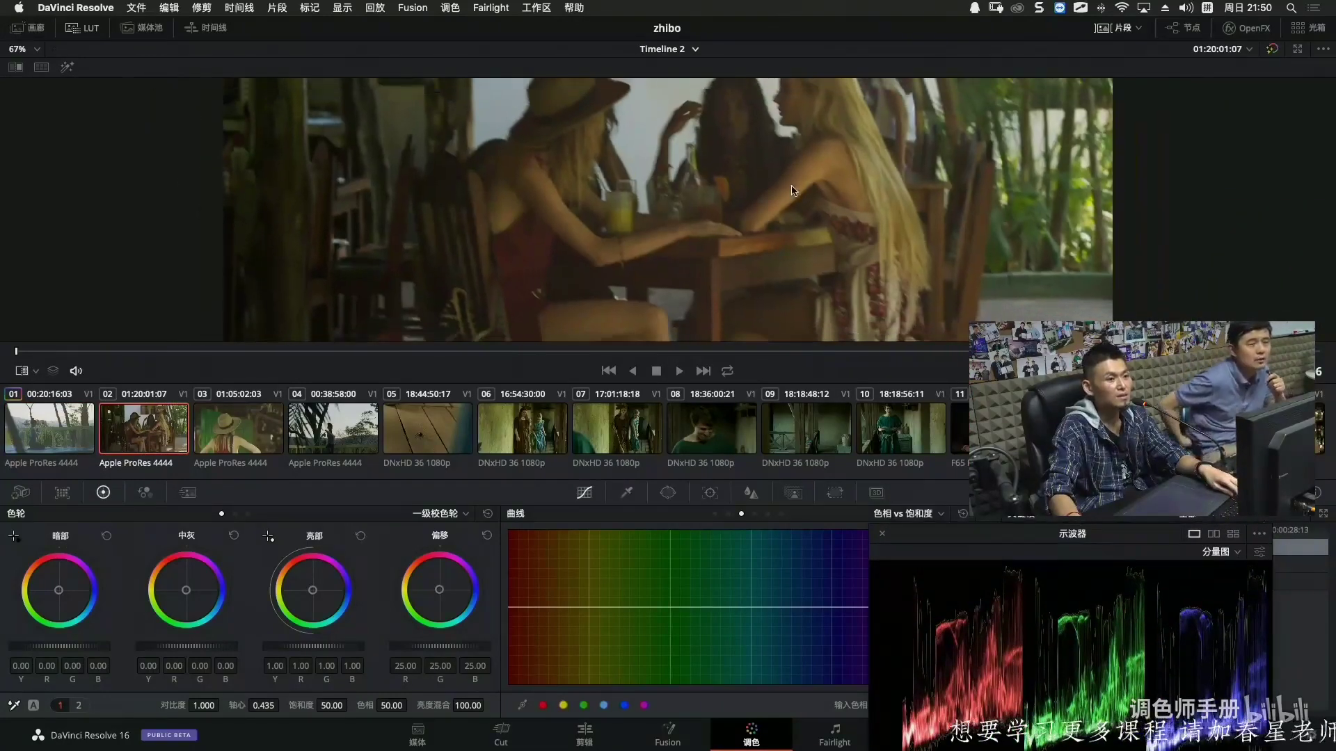
pyautogui.scroll(-1, 394, 317)
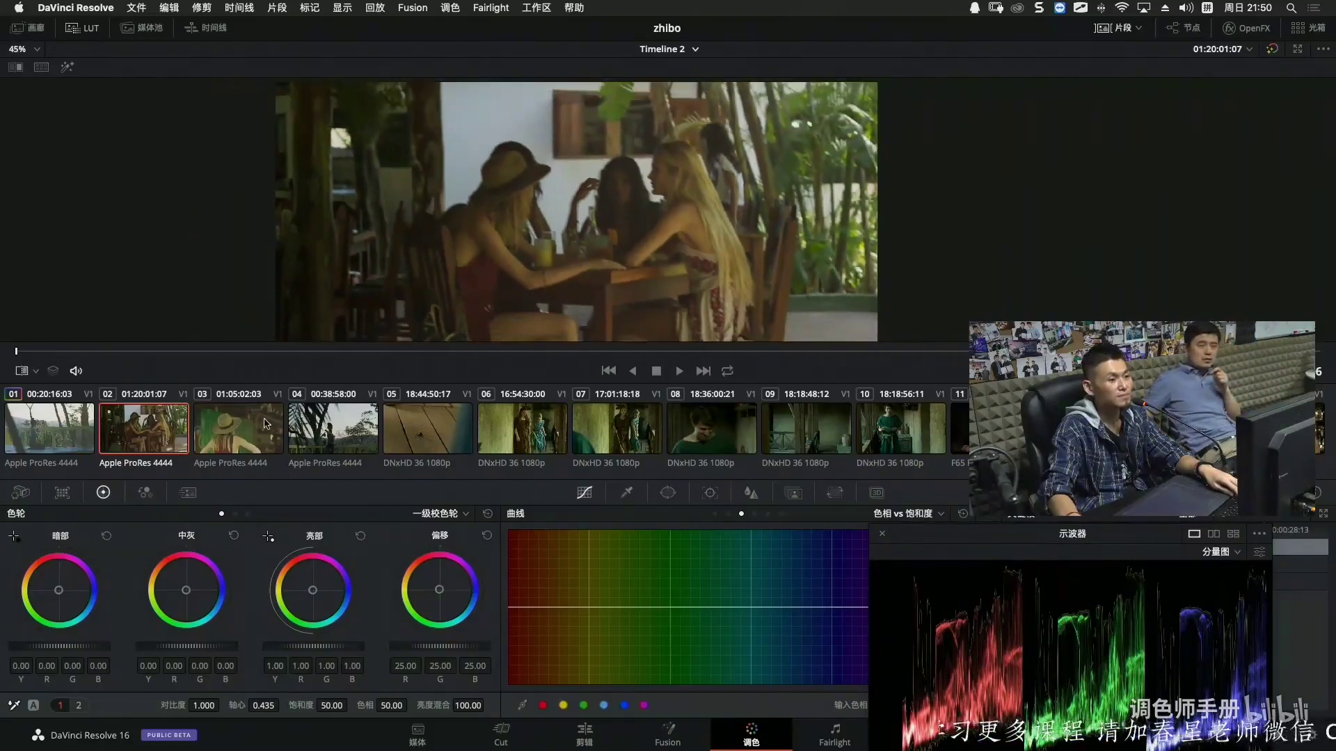
pyautogui.scroll(-1, 395, 316)
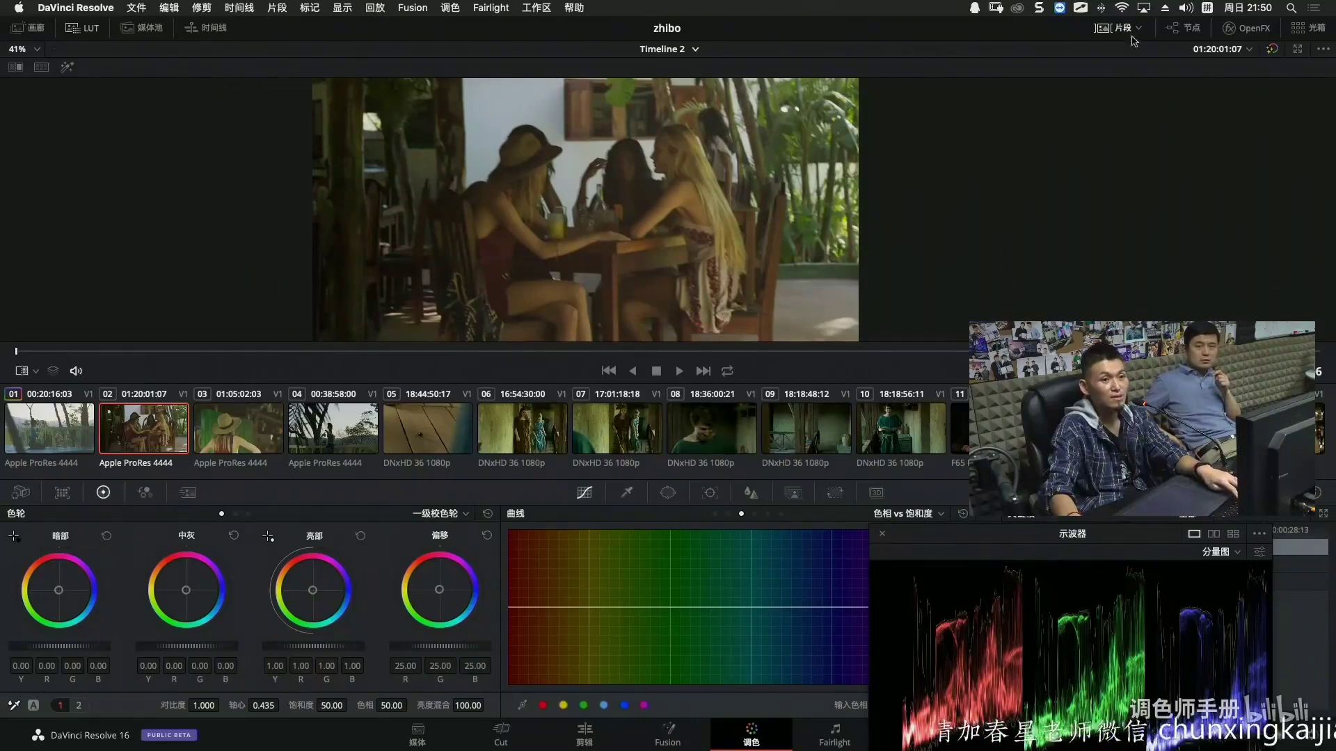
# Show clip 02's node graph and reposition node 01 in it.
pyautogui.click(1201, 31)
pyautogui.scroll(-2, 482, 250)
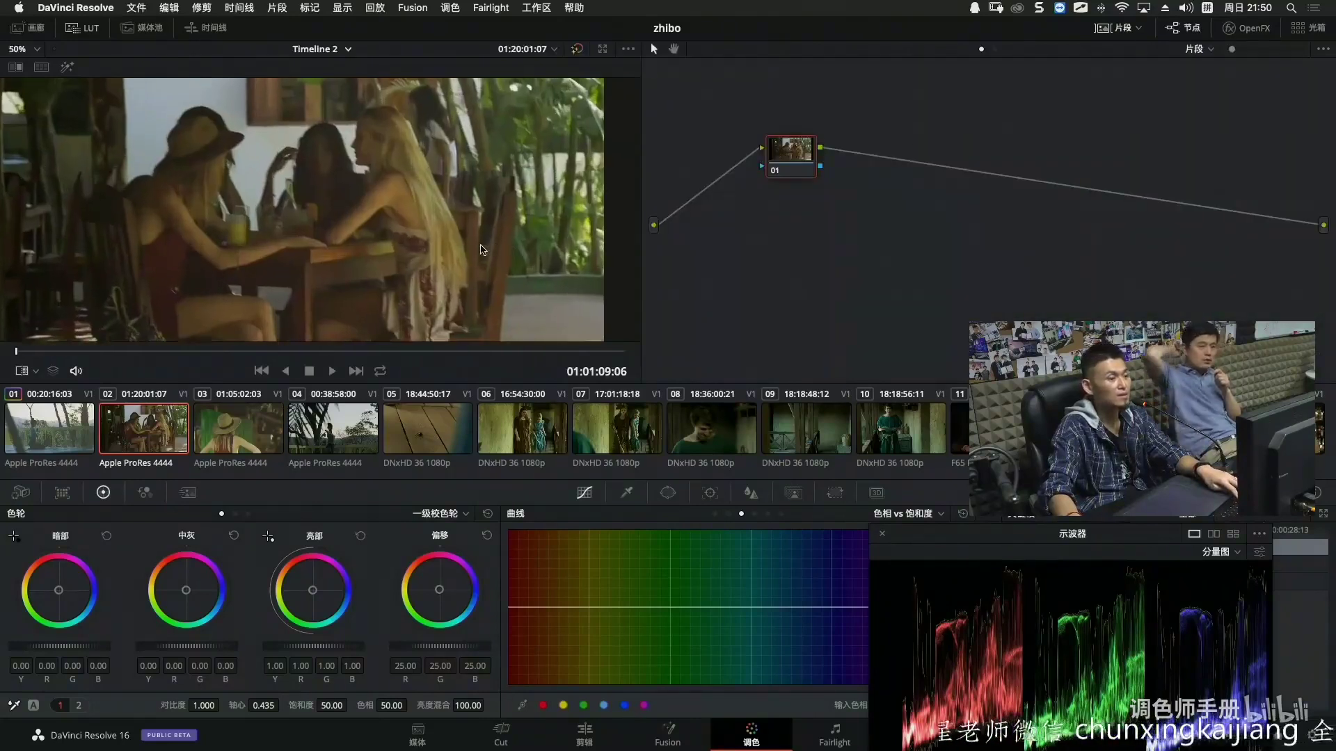
pyautogui.scroll(-1, 483, 249)
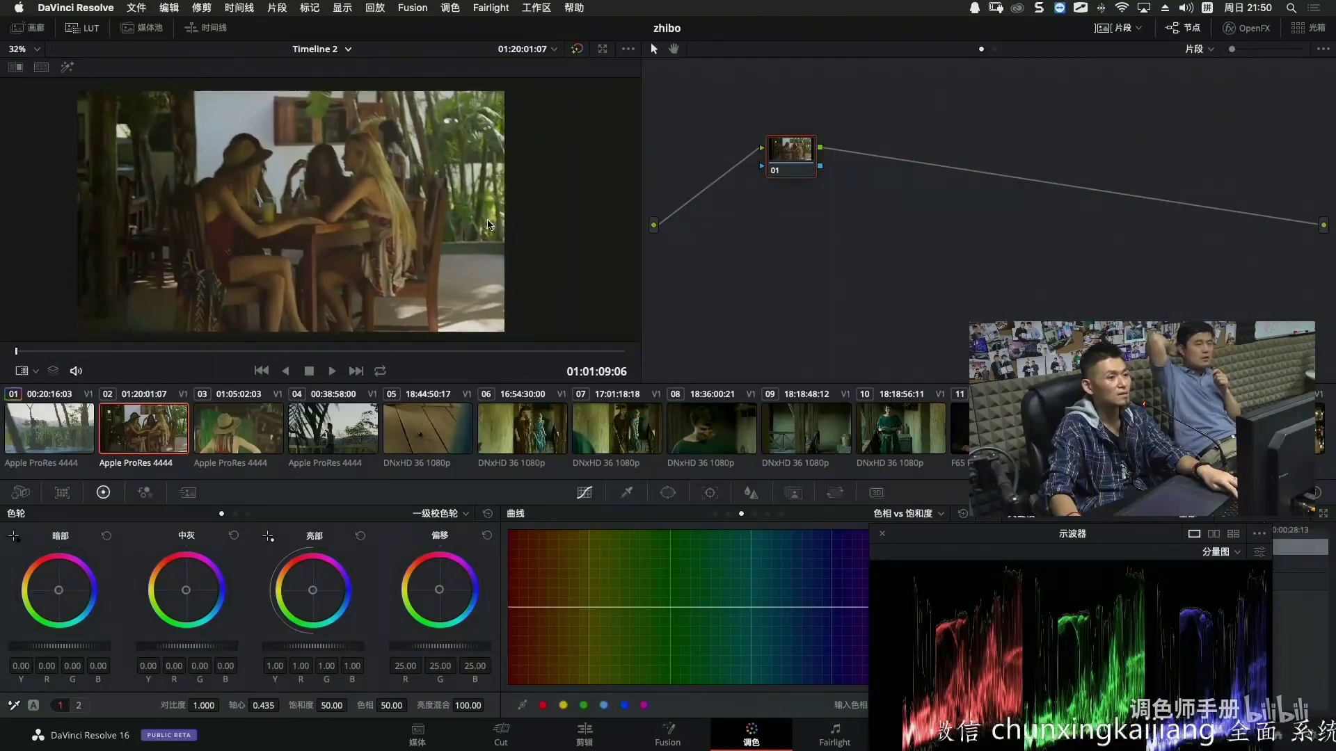
pyautogui.moveTo(824, 143); pyautogui.dragTo(811, 167)
# Show the 0–1023 reference levels on the waveform and reposition the scope window.
pyautogui.moveTo(1032, 534); pyautogui.dragTo(946, 386)
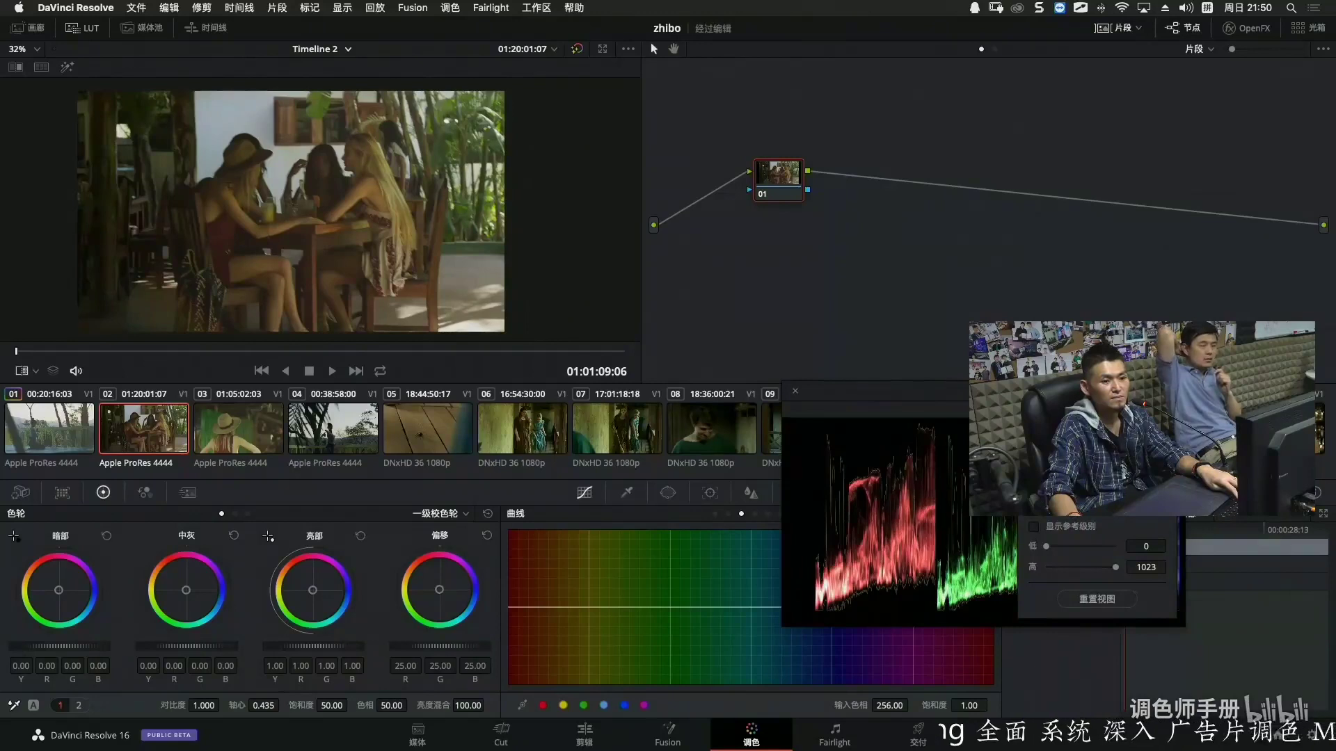
pyautogui.click(1034, 527)
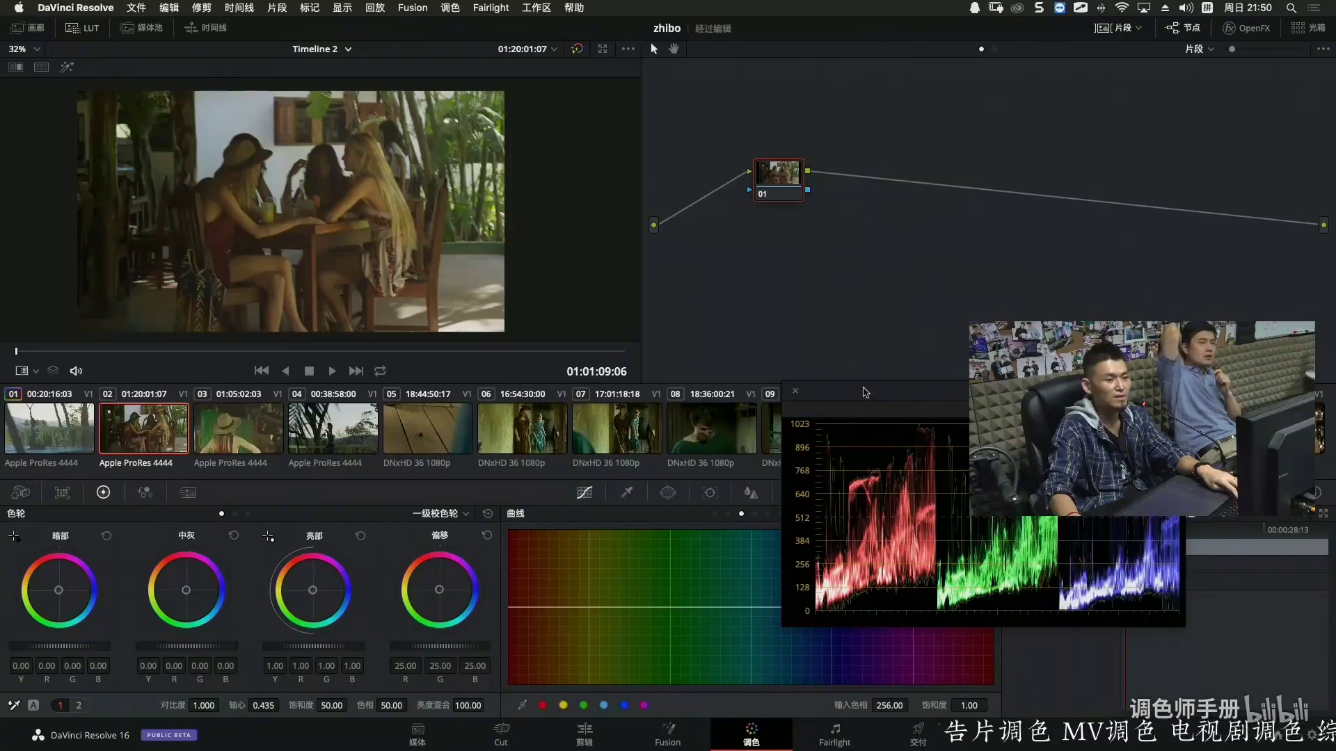
pyautogui.moveTo(875, 423); pyautogui.dragTo(855, 495)
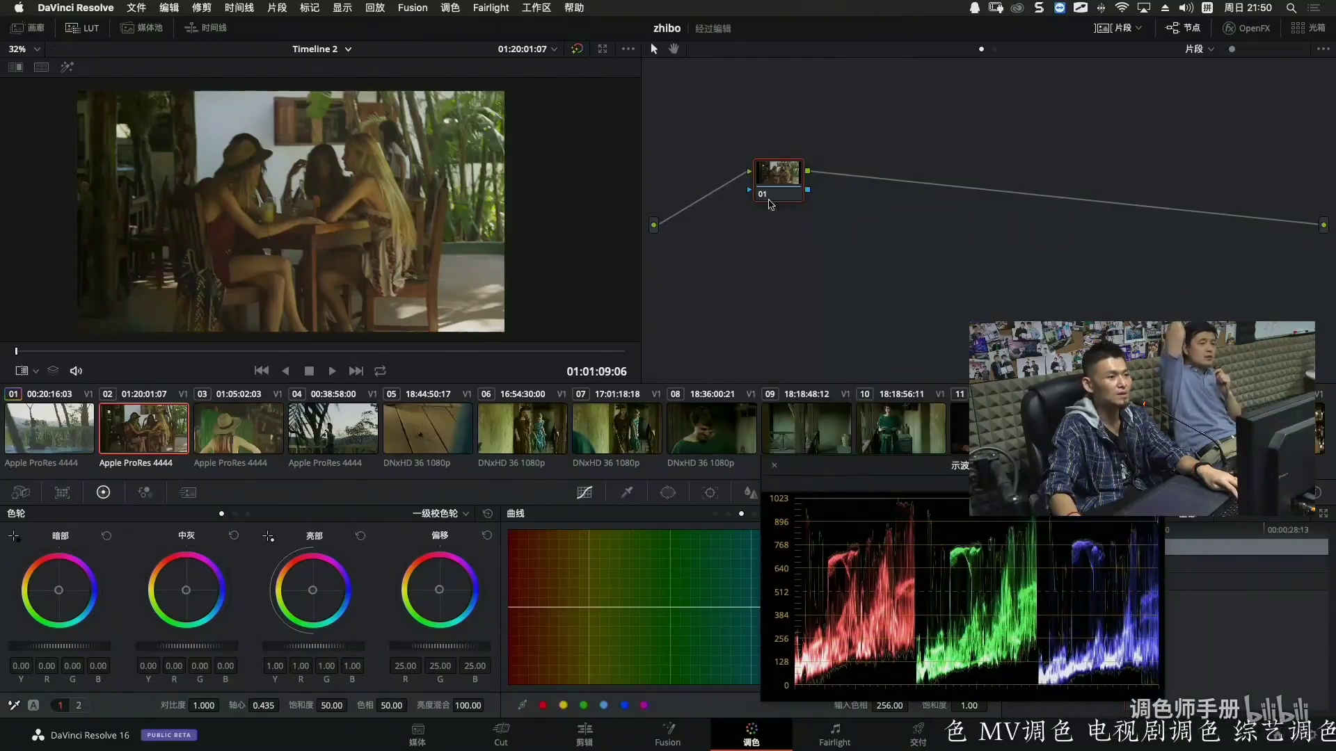
pyautogui.moveTo(779, 167); pyautogui.dragTo(769, 198)
# Darken clip 02's shadows and midtones slightly using the Lift and Gamma master wheels.
pyautogui.scroll(-1, 372, 246)
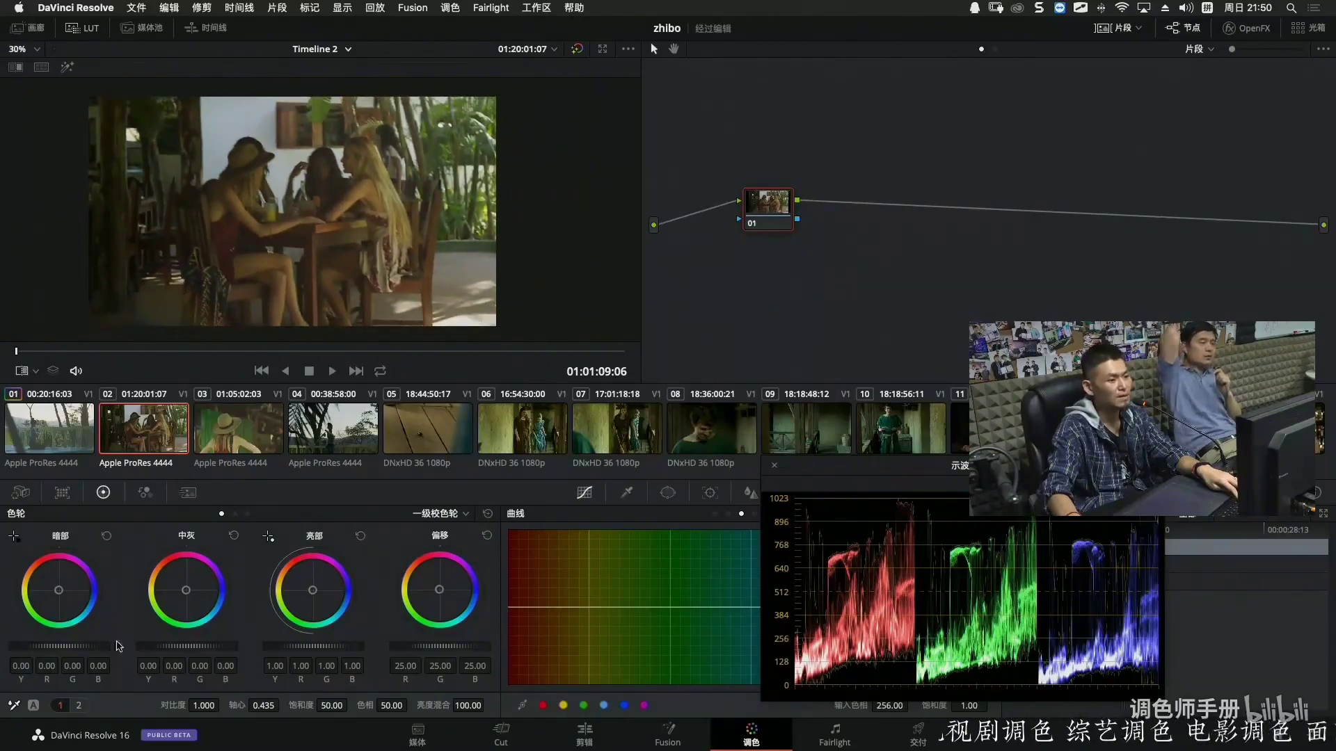
pyautogui.moveTo(77, 650); pyautogui.dragTo(104, 649)
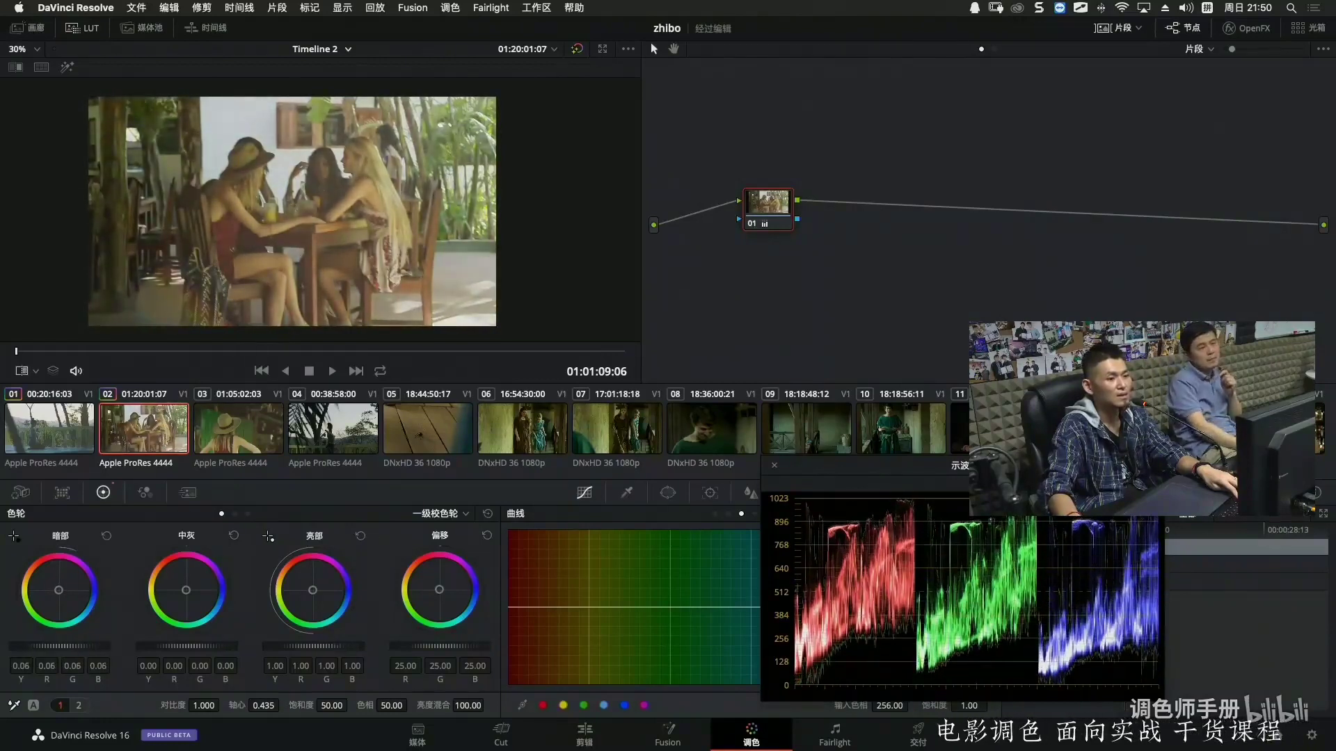
pyautogui.moveTo(335, 647); pyautogui.dragTo(306, 647)
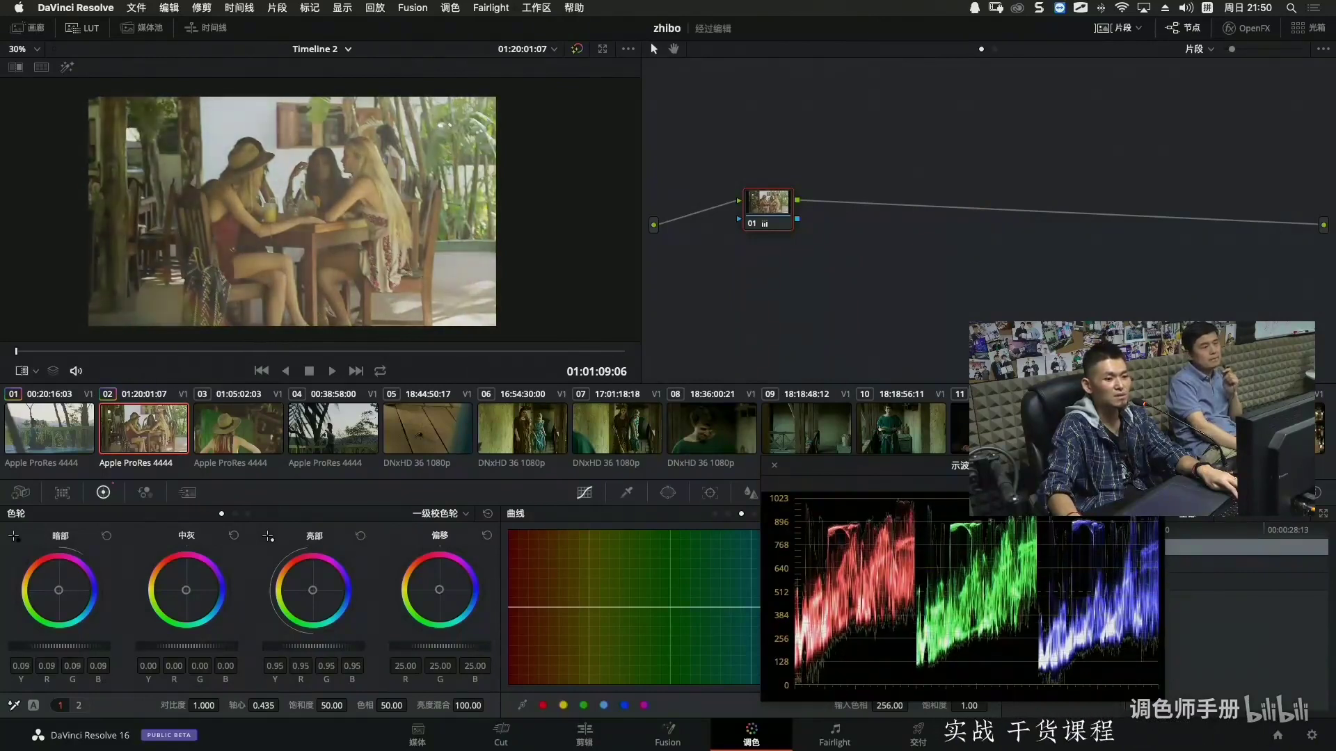
pyautogui.moveTo(111, 647); pyautogui.dragTo(104, 647)
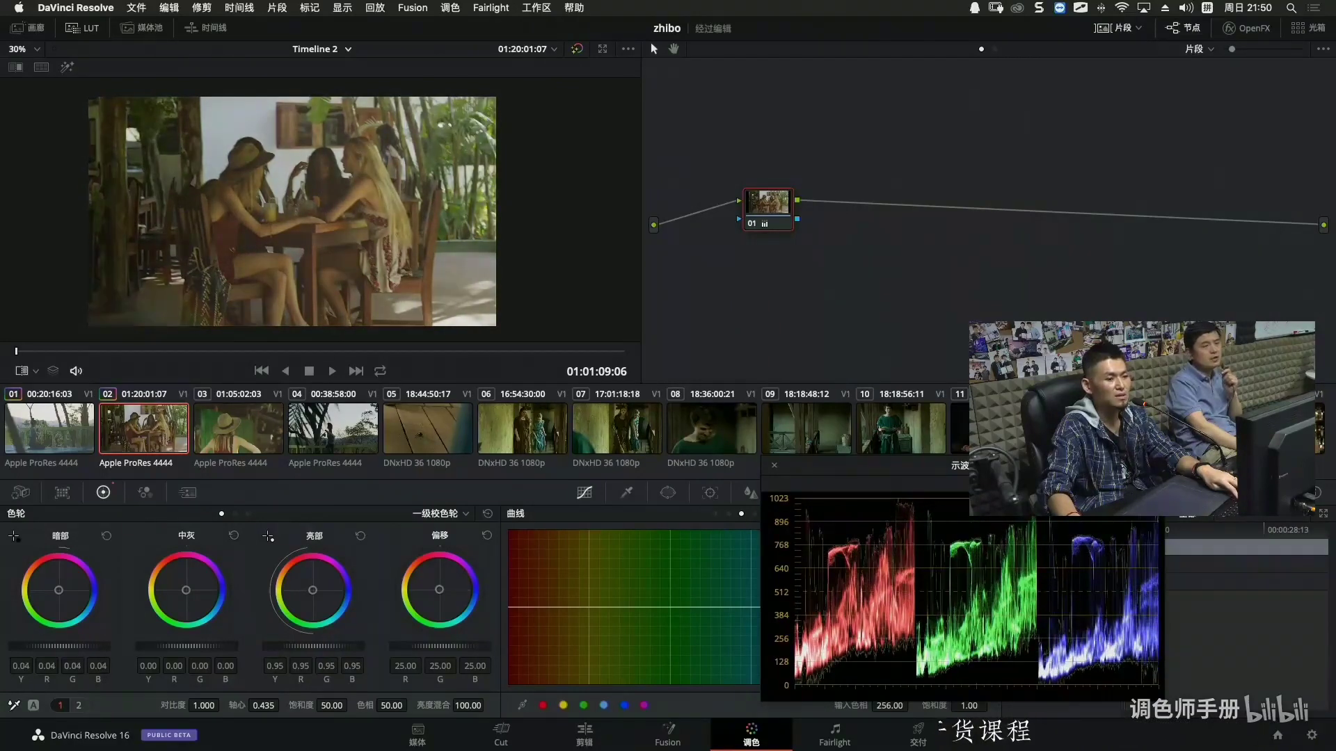
pyautogui.moveTo(191, 646); pyautogui.dragTo(189, 645)
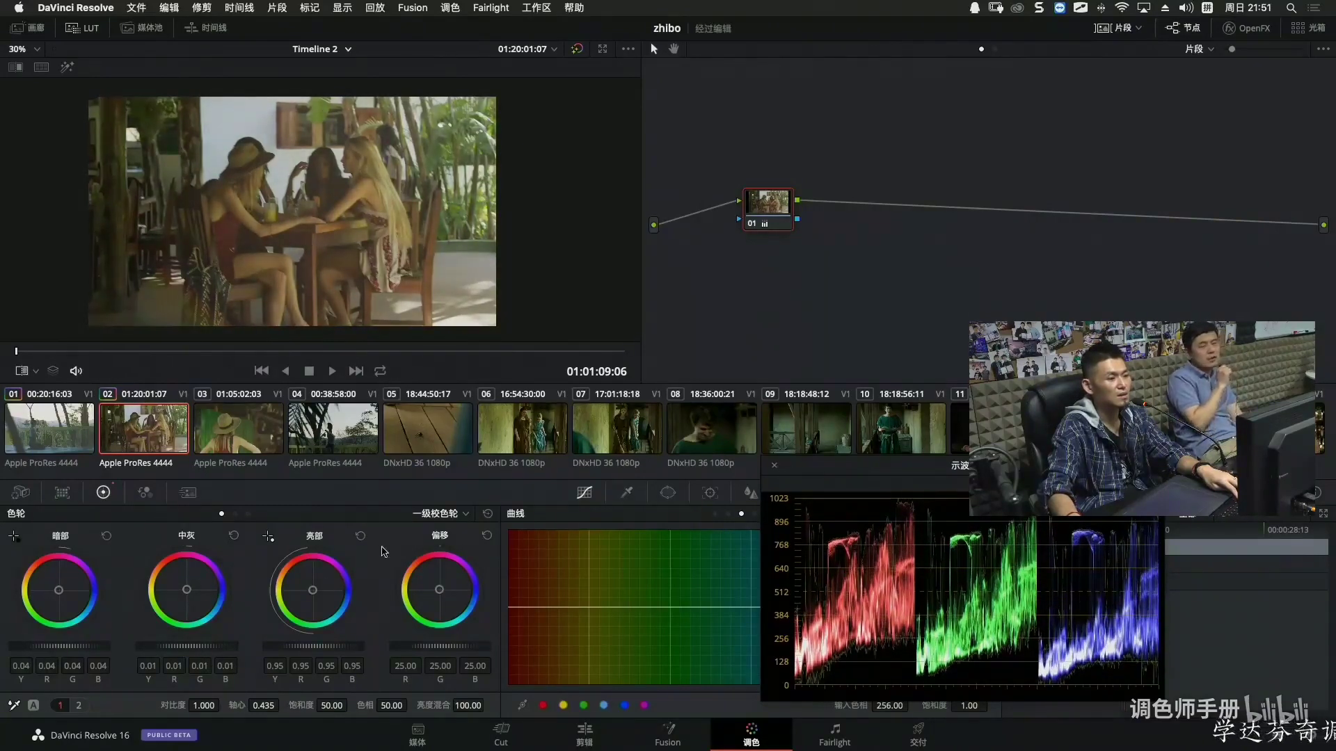
# Cool the colour temperature to -560 and check it in the full-screen viewer.
pyautogui.click(79, 705)
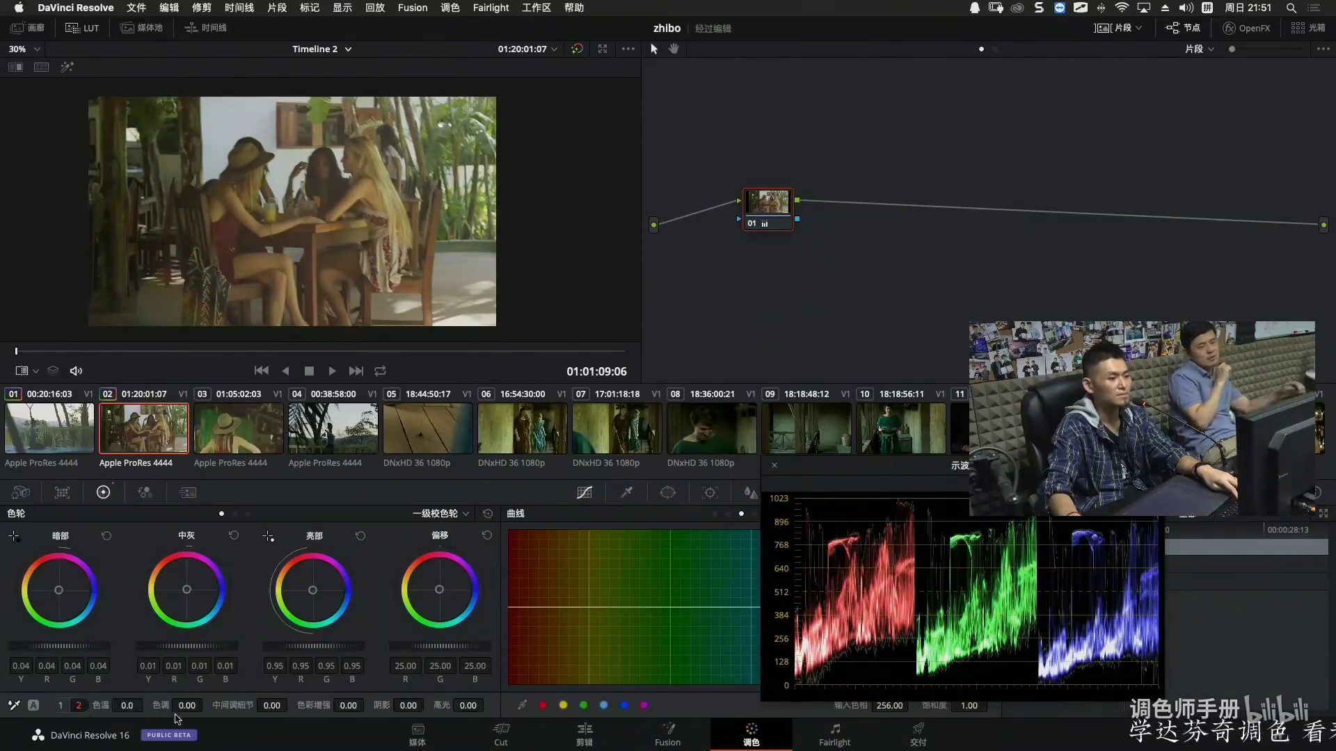
pyautogui.moveTo(126, 707); pyautogui.dragTo(97, 707)
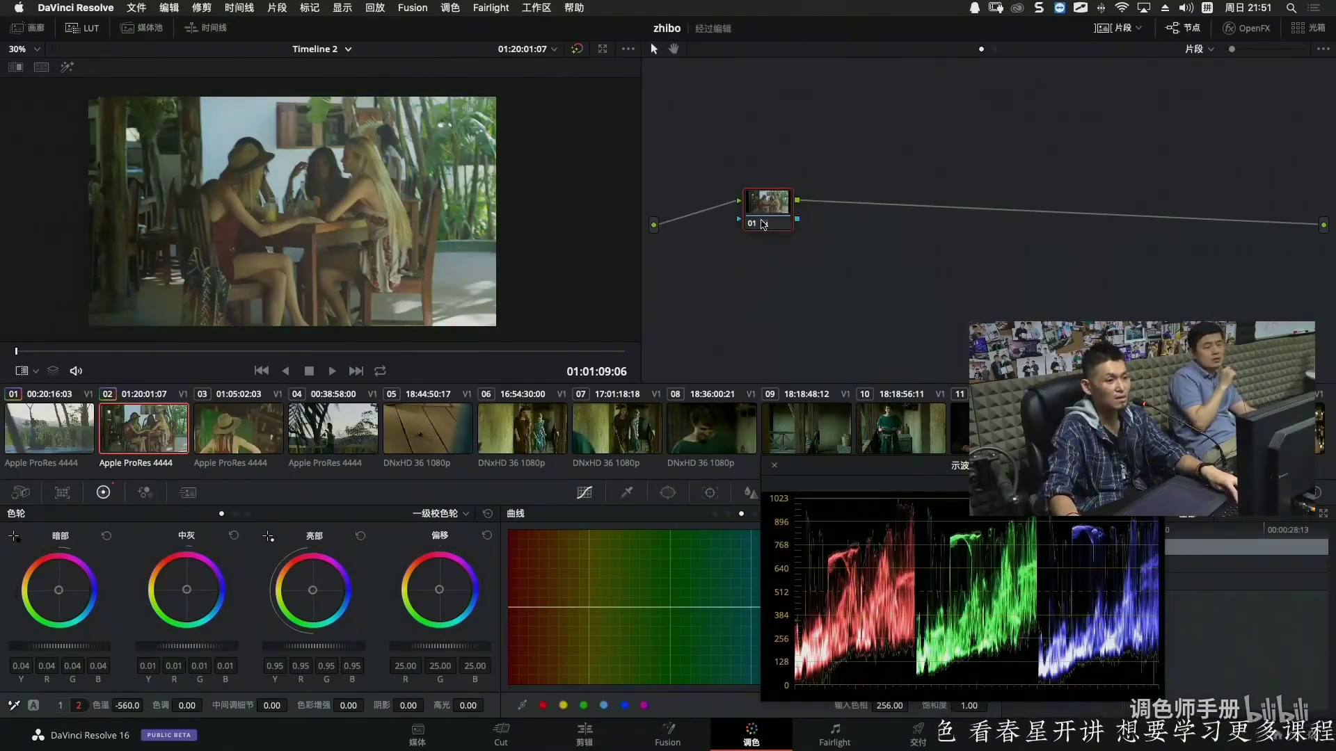
pyautogui.press('super+f')
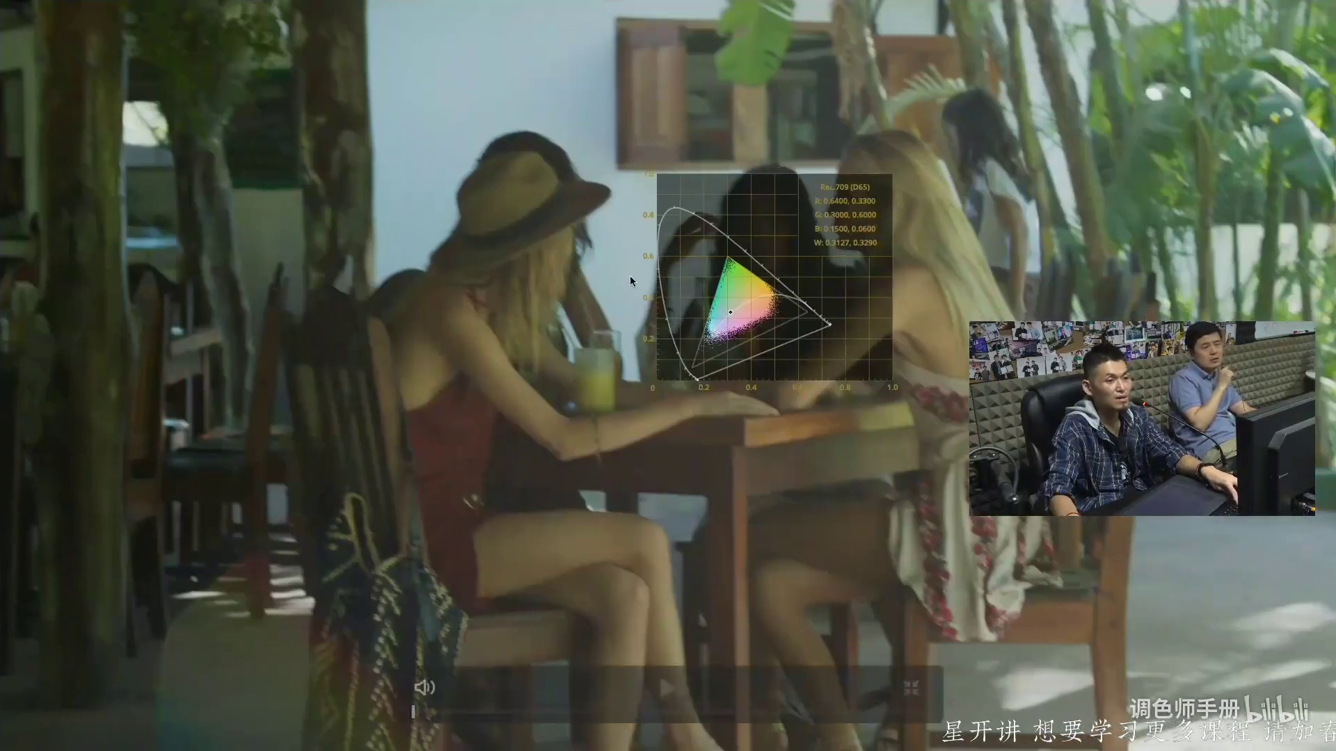
pyautogui.moveTo(664, 281); pyautogui.dragTo(959, 587)
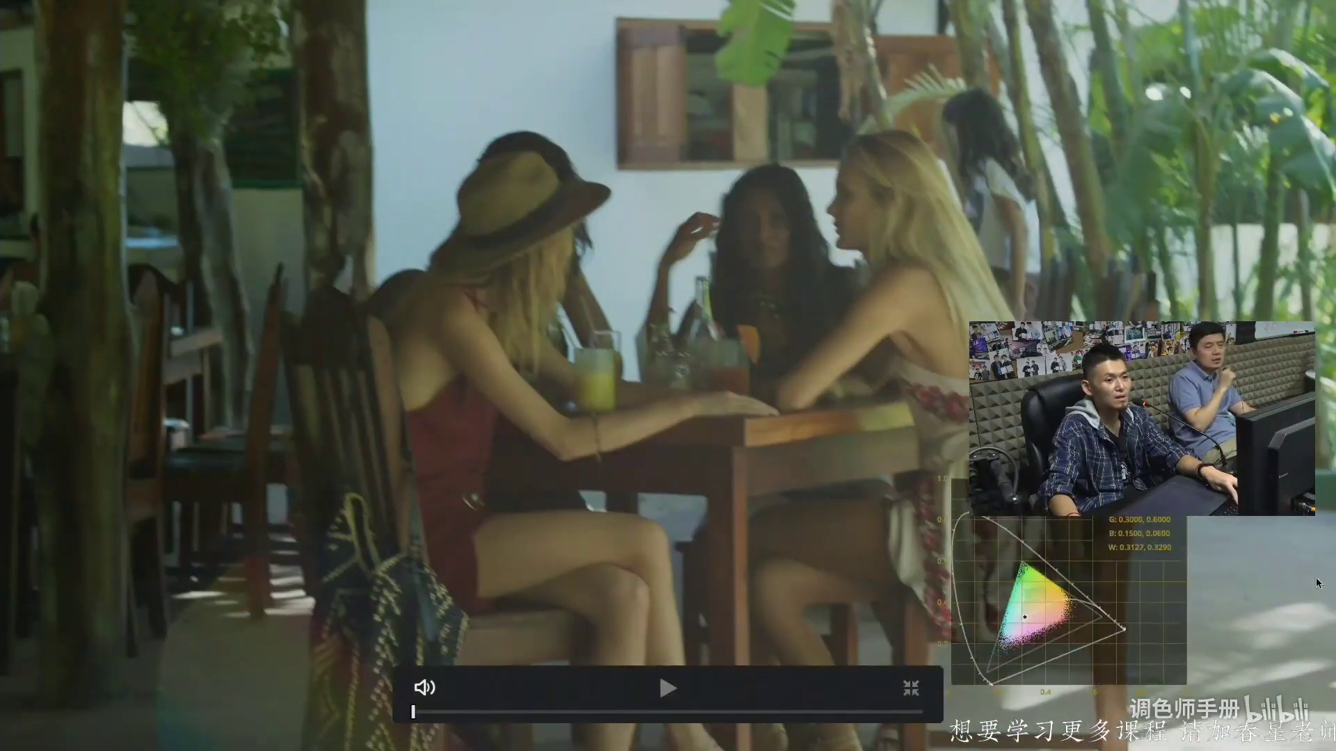
# Set node 01's Lift to 0.01 and Gain to 0.93, then add serial node 02.
pyautogui.press('super+f')
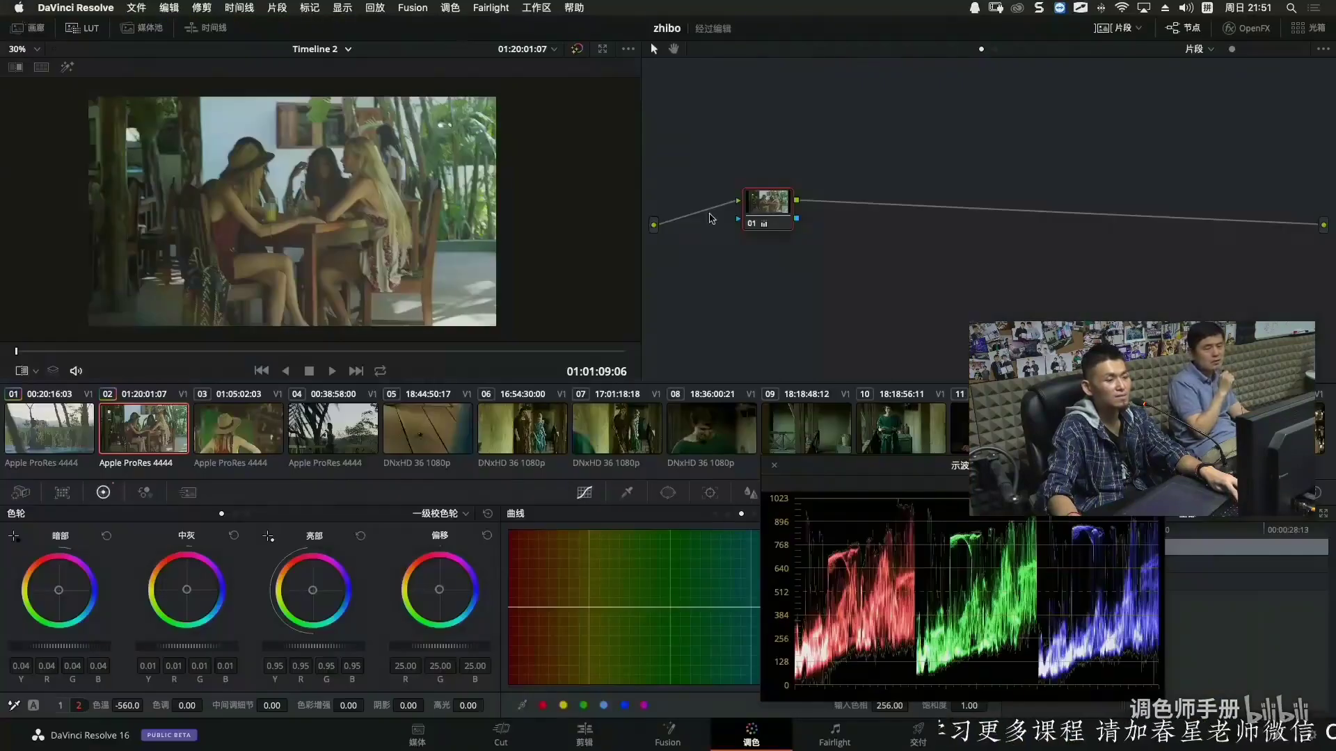
pyautogui.moveTo(765, 219); pyautogui.dragTo(754, 226)
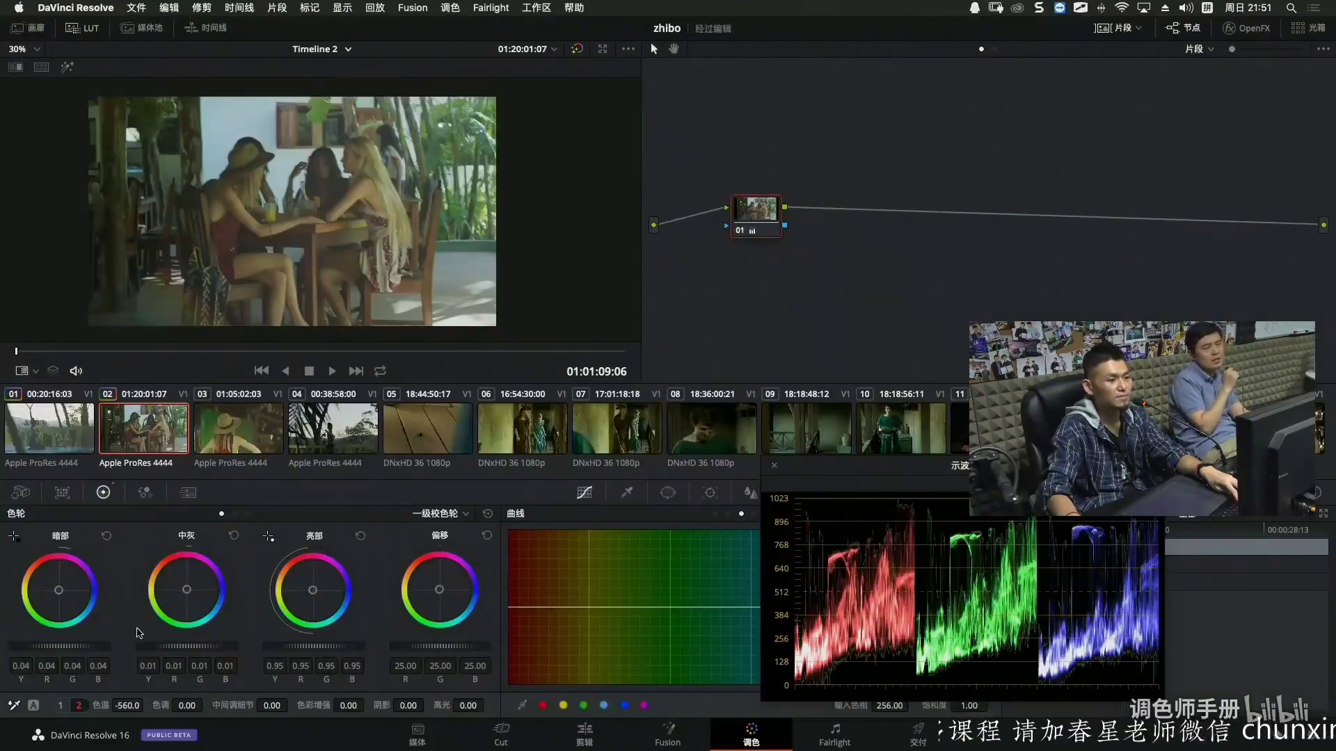
pyautogui.moveTo(94, 646); pyautogui.dragTo(73, 646)
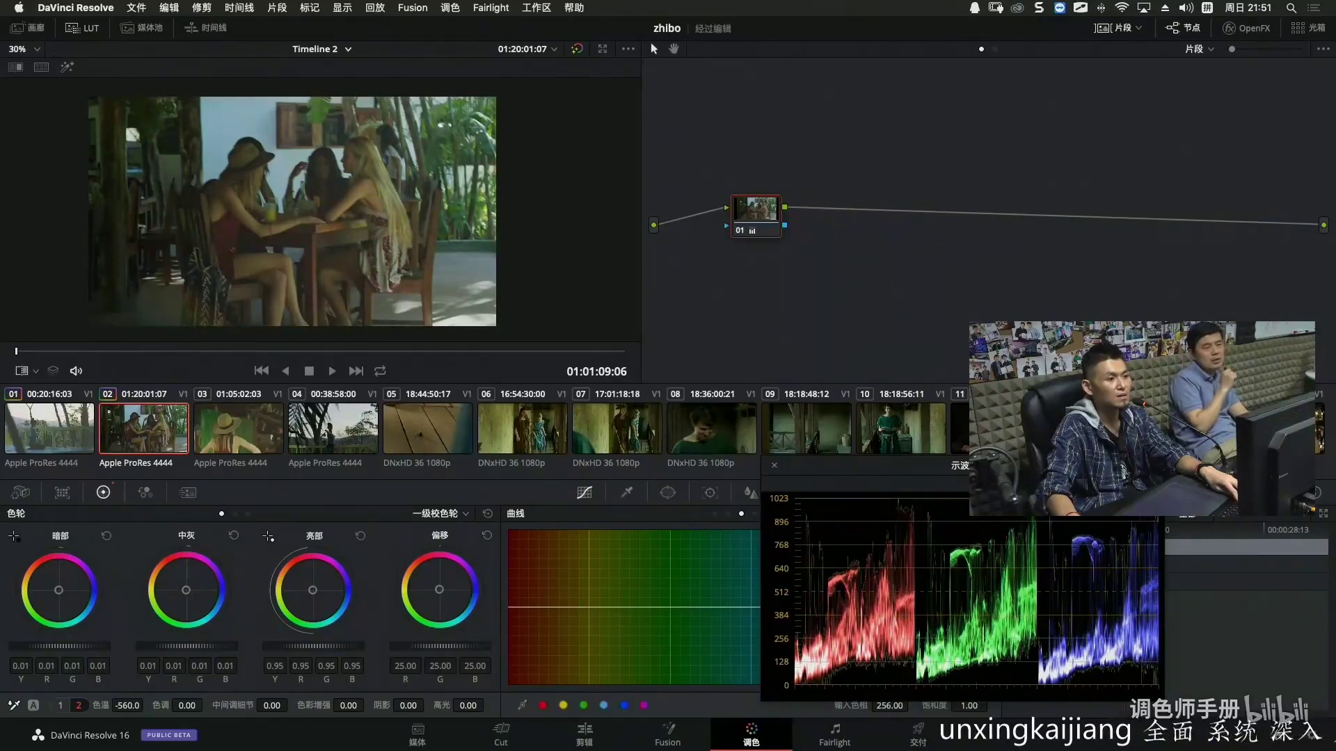
pyautogui.moveTo(299, 646); pyautogui.dragTo(293, 645)
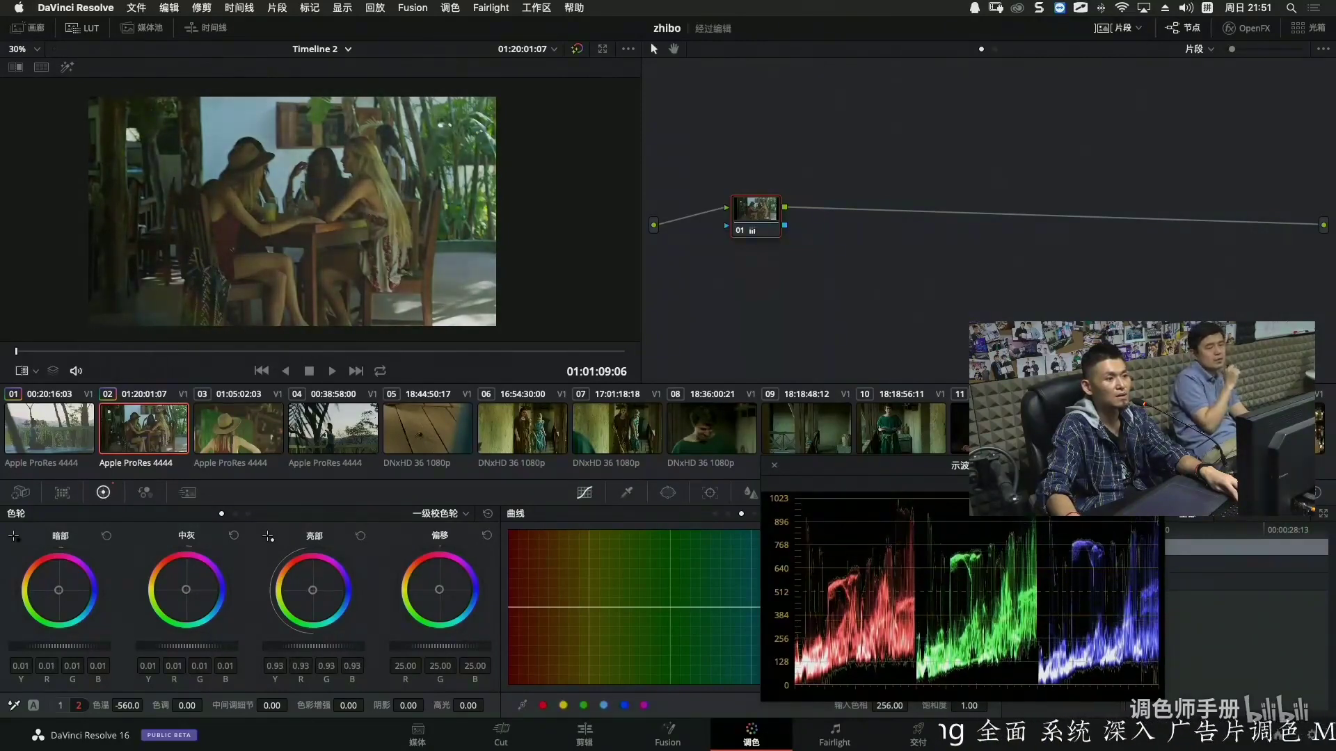
pyautogui.hotkey('alt', 's')
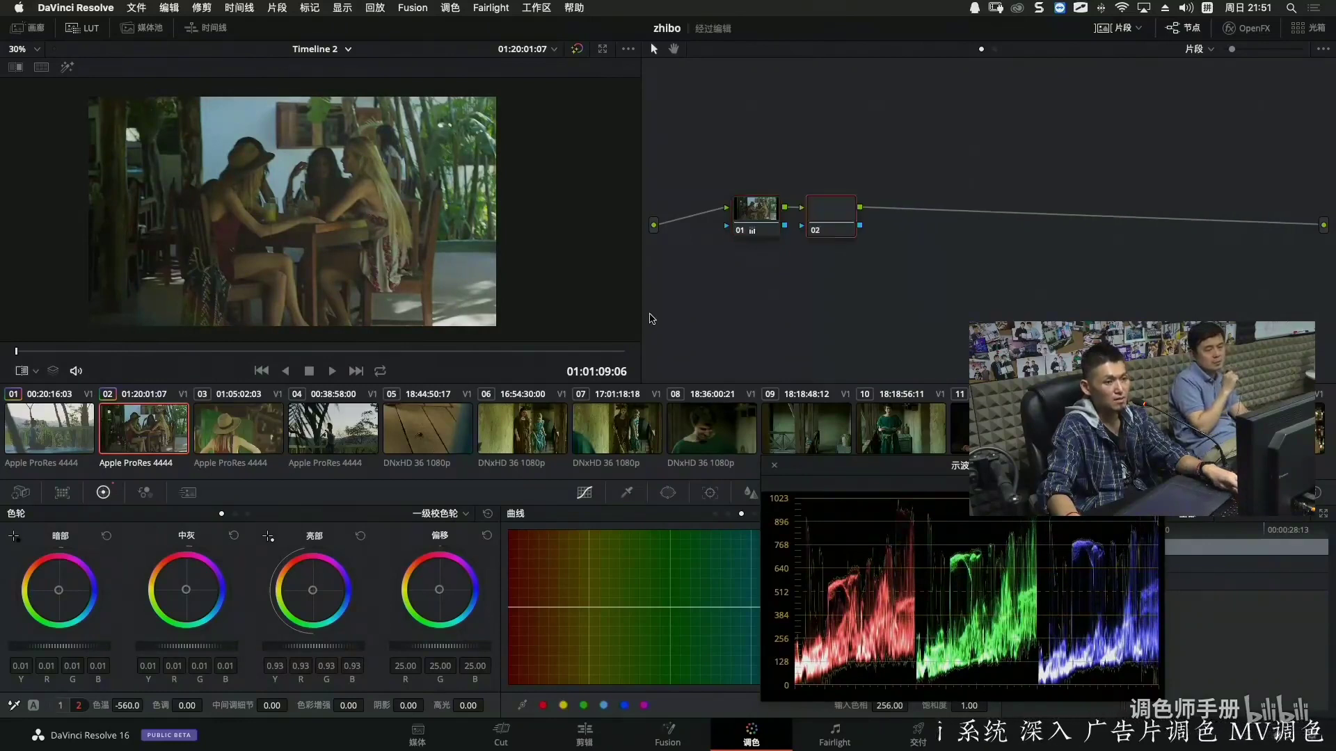
# Raise node 02's custom curve to brighten the shot and check it full screen.
pyautogui.click(716, 515)
pyautogui.moveTo(695, 611); pyautogui.dragTo(695, 596)
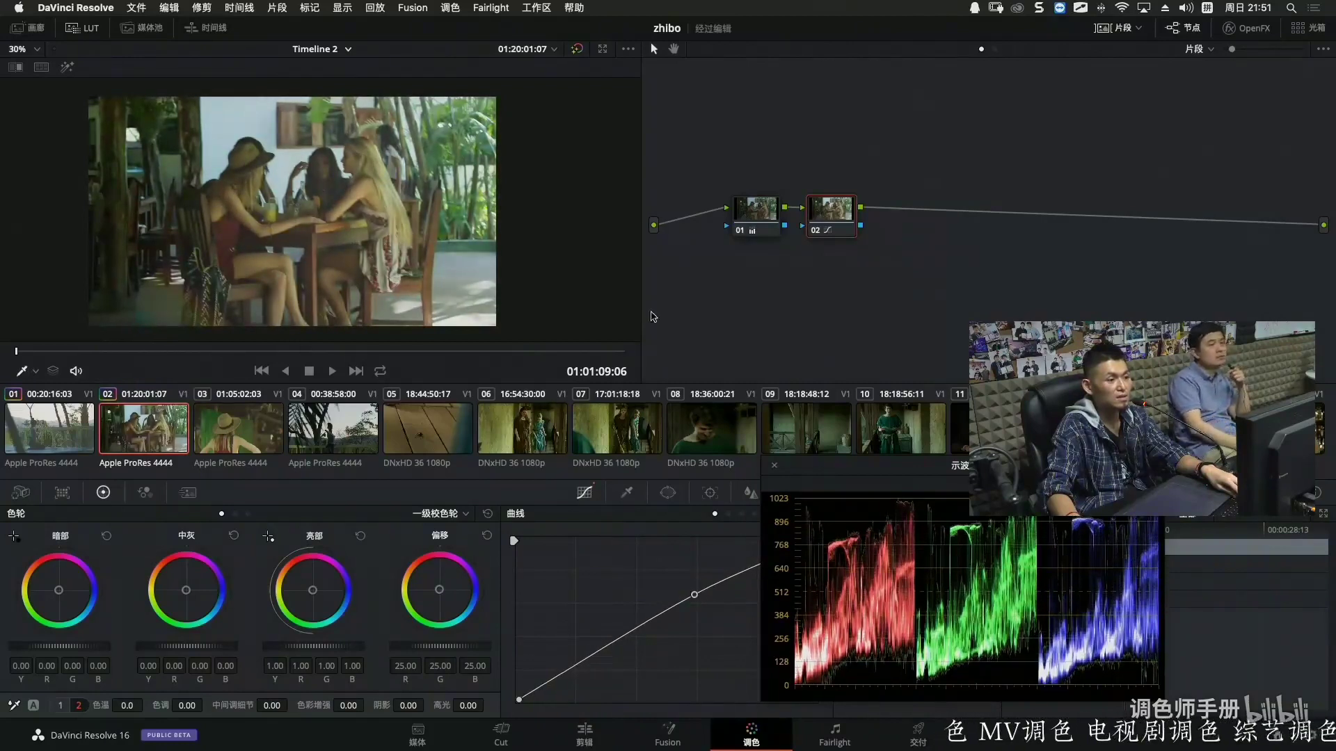
pyautogui.press('super+f')
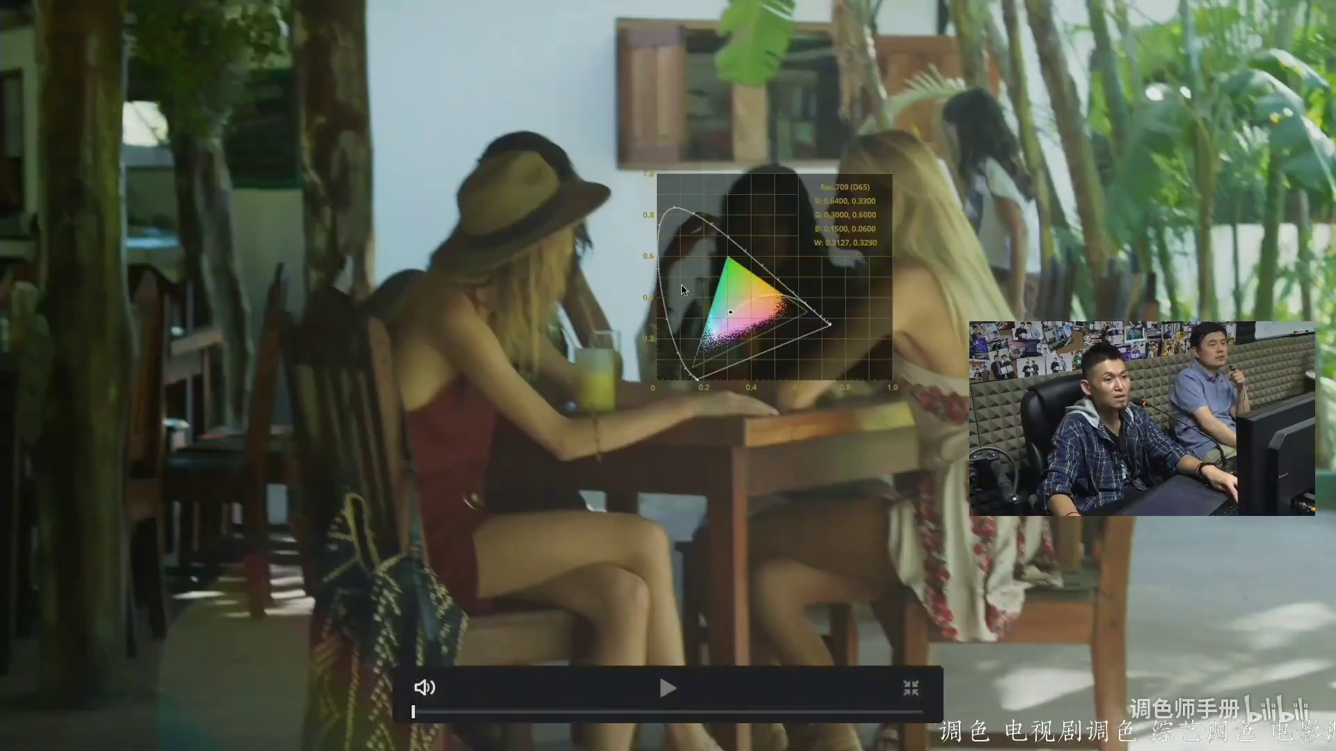
pyautogui.moveTo(682, 289); pyautogui.dragTo(184, 281)
pyautogui.press('Escape')
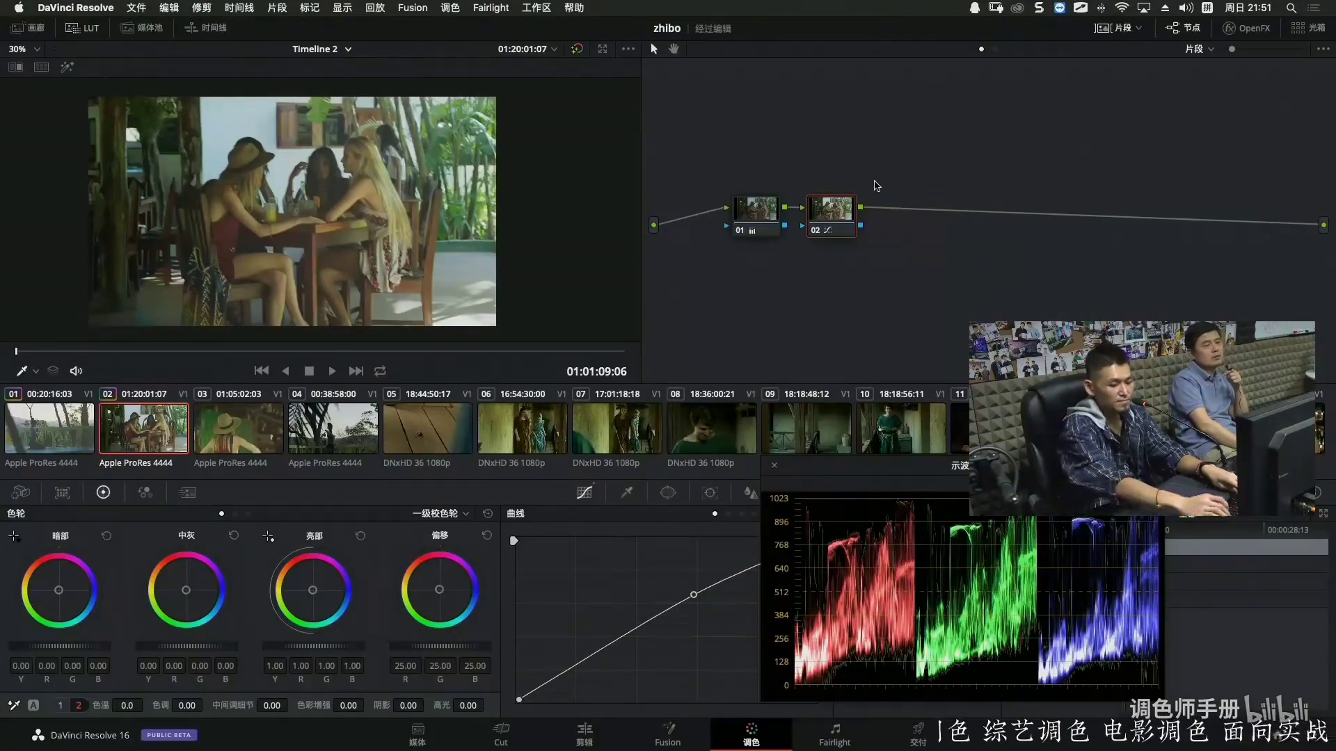
# Add parallel node 04 with a wide oval circle window around the seated women.
pyautogui.hotkey('alt', 'p')
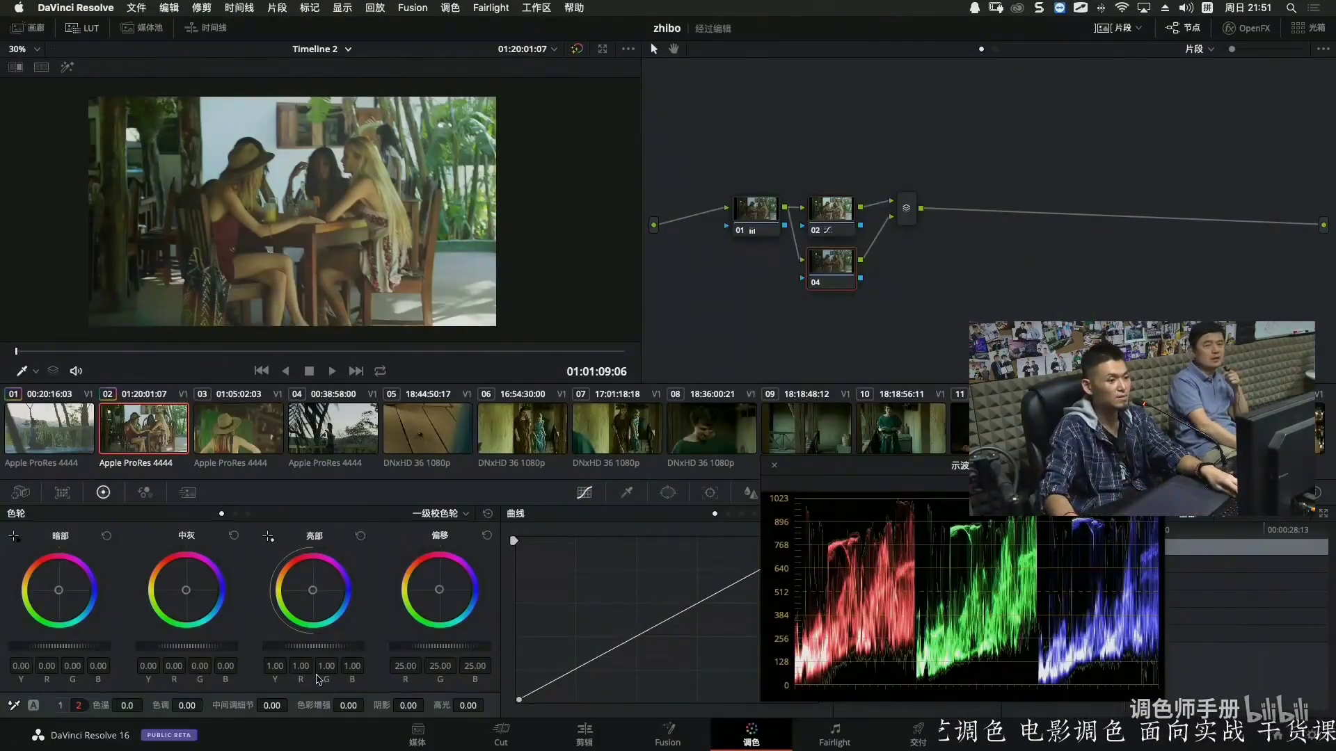
pyautogui.moveTo(869, 472); pyautogui.dragTo(1016, 452)
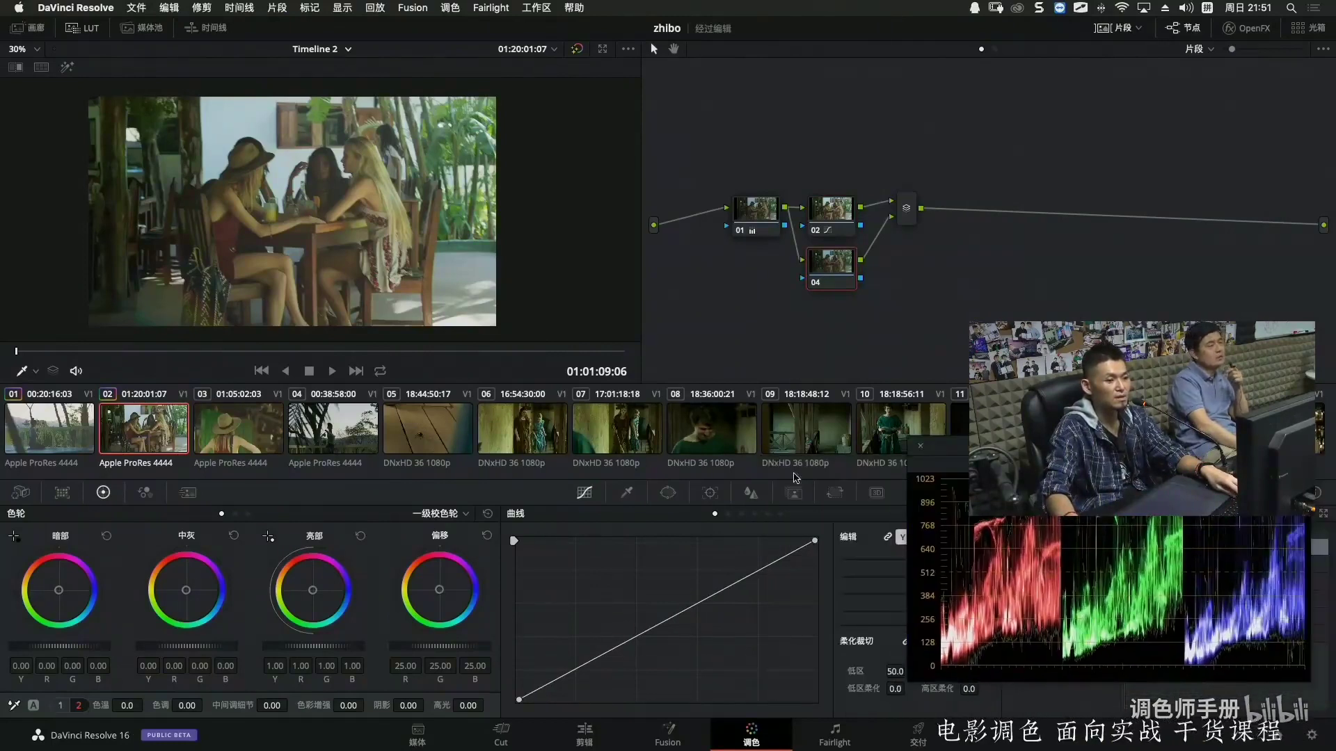
pyautogui.click(668, 493)
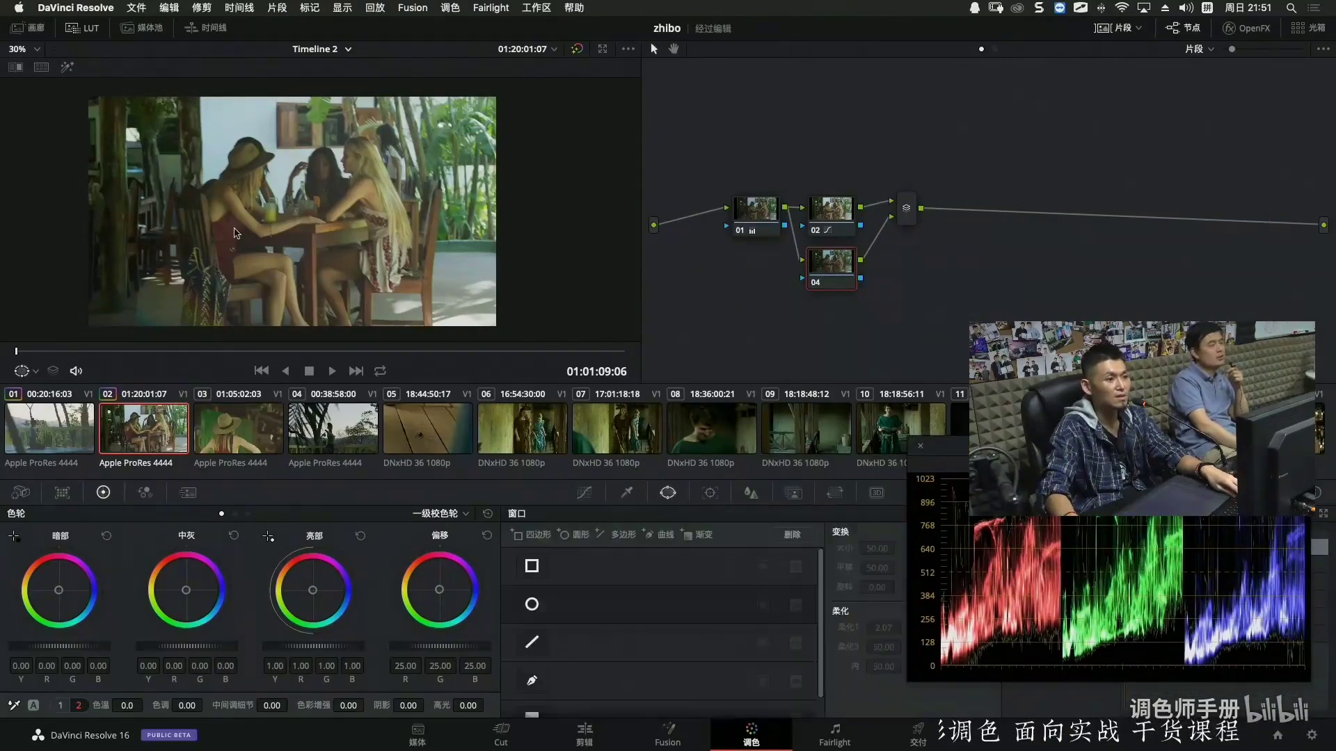
pyautogui.click(525, 605)
pyautogui.moveTo(347, 211); pyautogui.dragTo(408, 206)
pyautogui.moveTo(296, 265); pyautogui.dragTo(299, 299)
pyautogui.moveTo(426, 209); pyautogui.dragTo(471, 204)
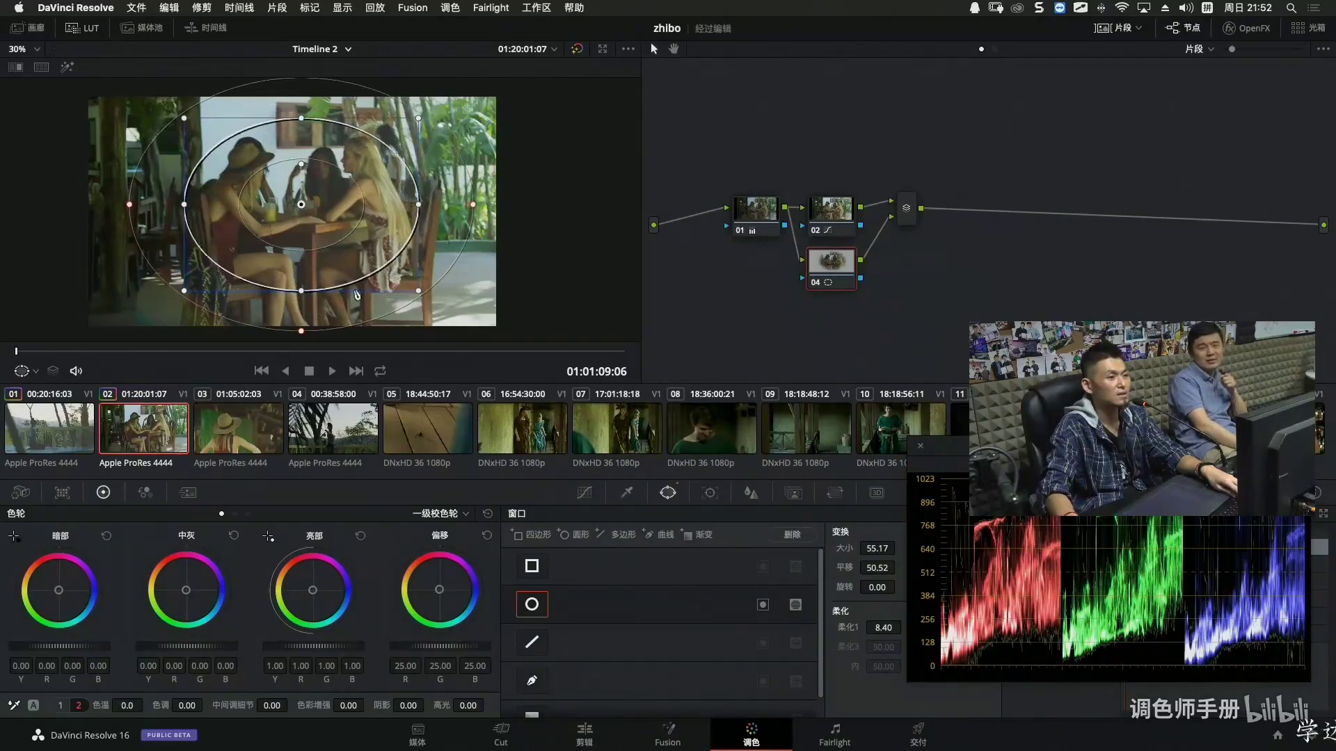
# Inside the oval, lower Lift slightly and raise Gain to 1.05, then add parallel node 05.
pyautogui.moveTo(83, 647)
pyautogui.mouseDown()
pyautogui.moveTo(55, 647)
pyautogui.moveTo(70, 647)
pyautogui.mouseUp()
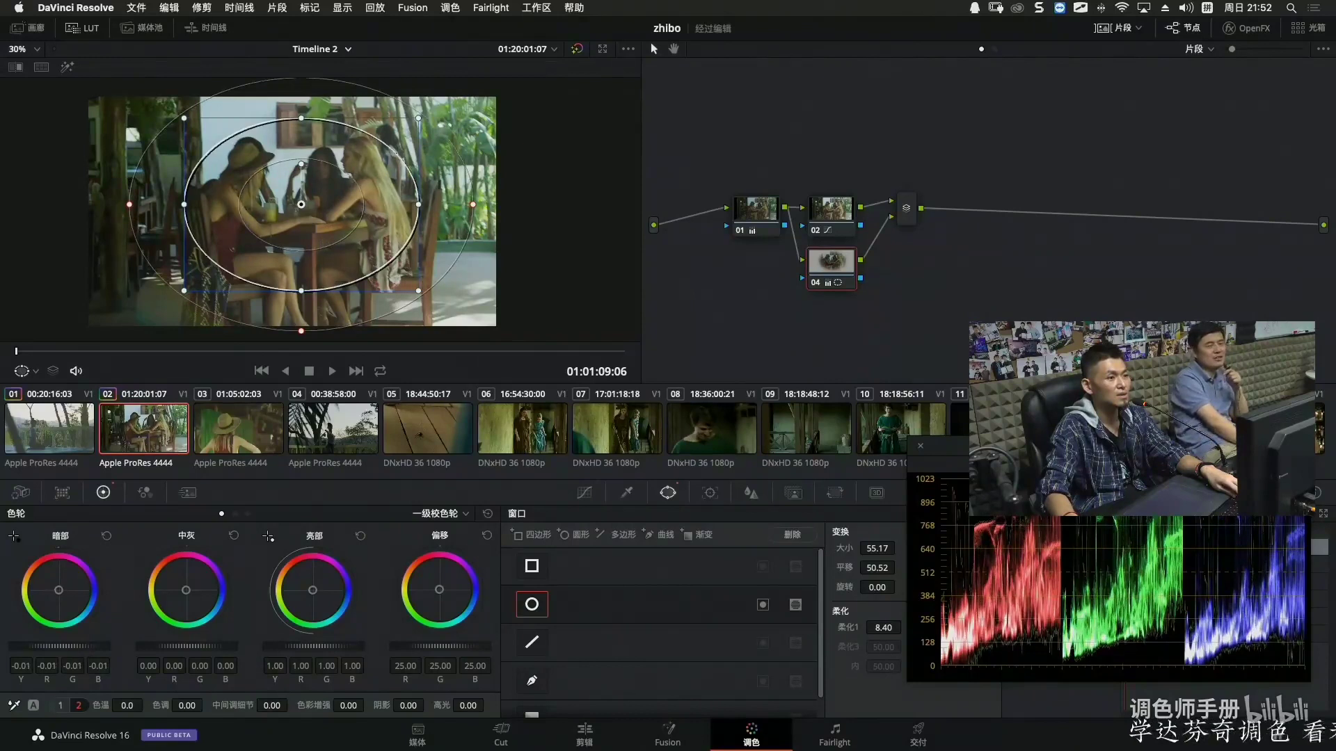
pyautogui.moveTo(313, 646); pyautogui.dragTo(327, 646)
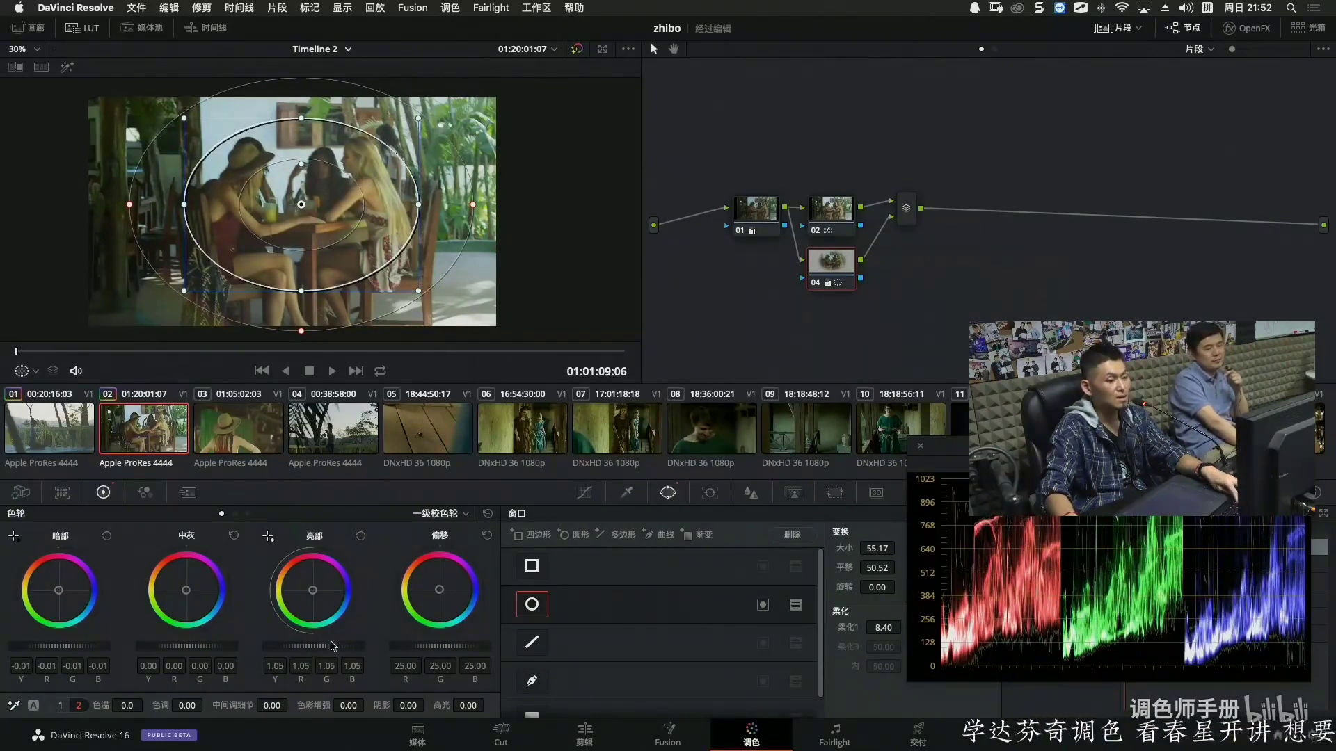
pyautogui.press('super+f')
pyautogui.press('super+f')
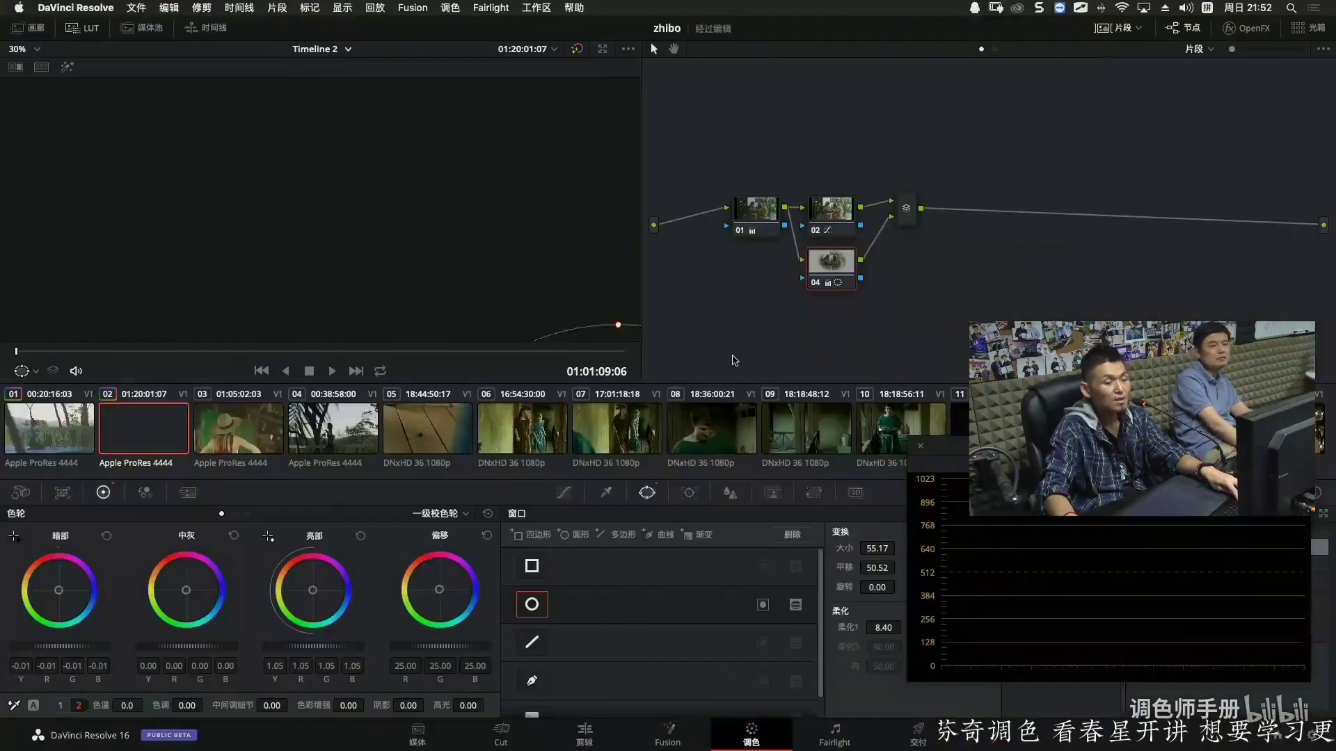
pyautogui.hotkey('alt', 'p')
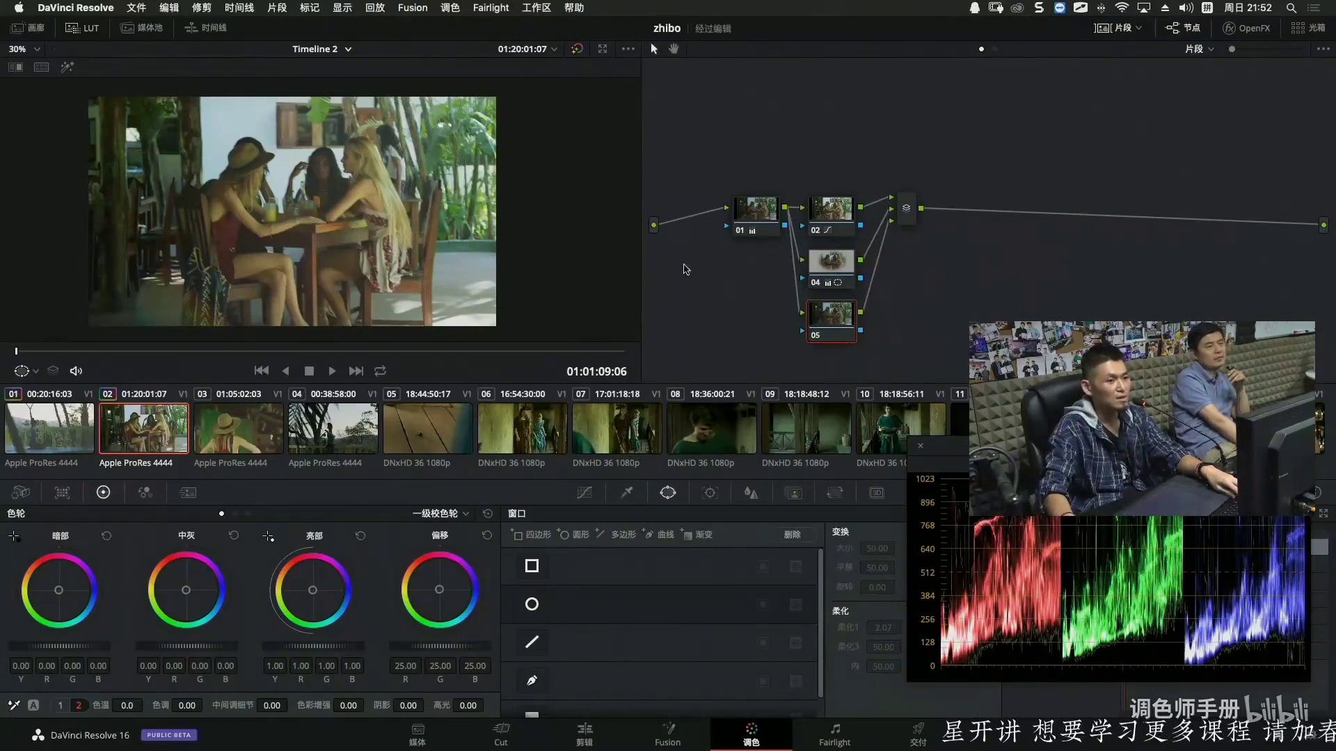
# Review node 01's primaries, then select node 05 and nudge its midtone balance.
pyautogui.click(745, 209)
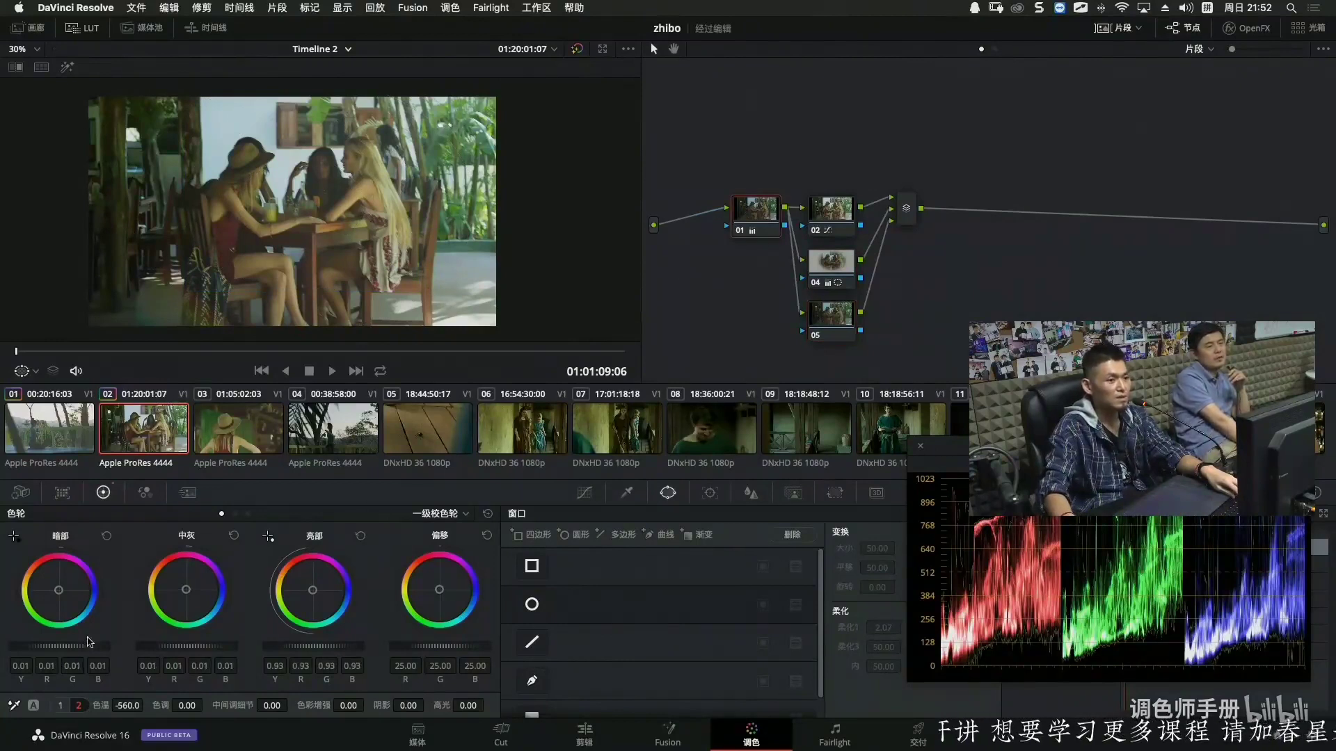
pyautogui.click(62, 705)
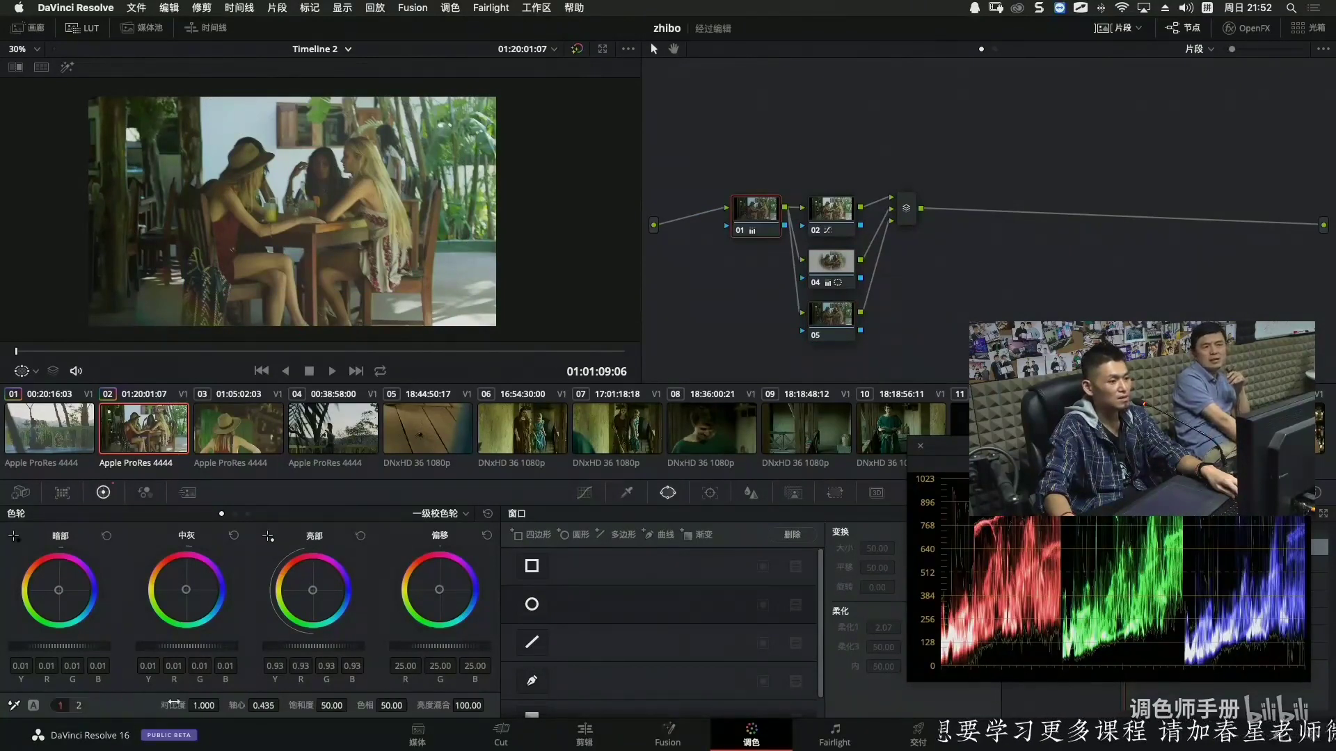
pyautogui.click(78, 706)
pyautogui.click(835, 317)
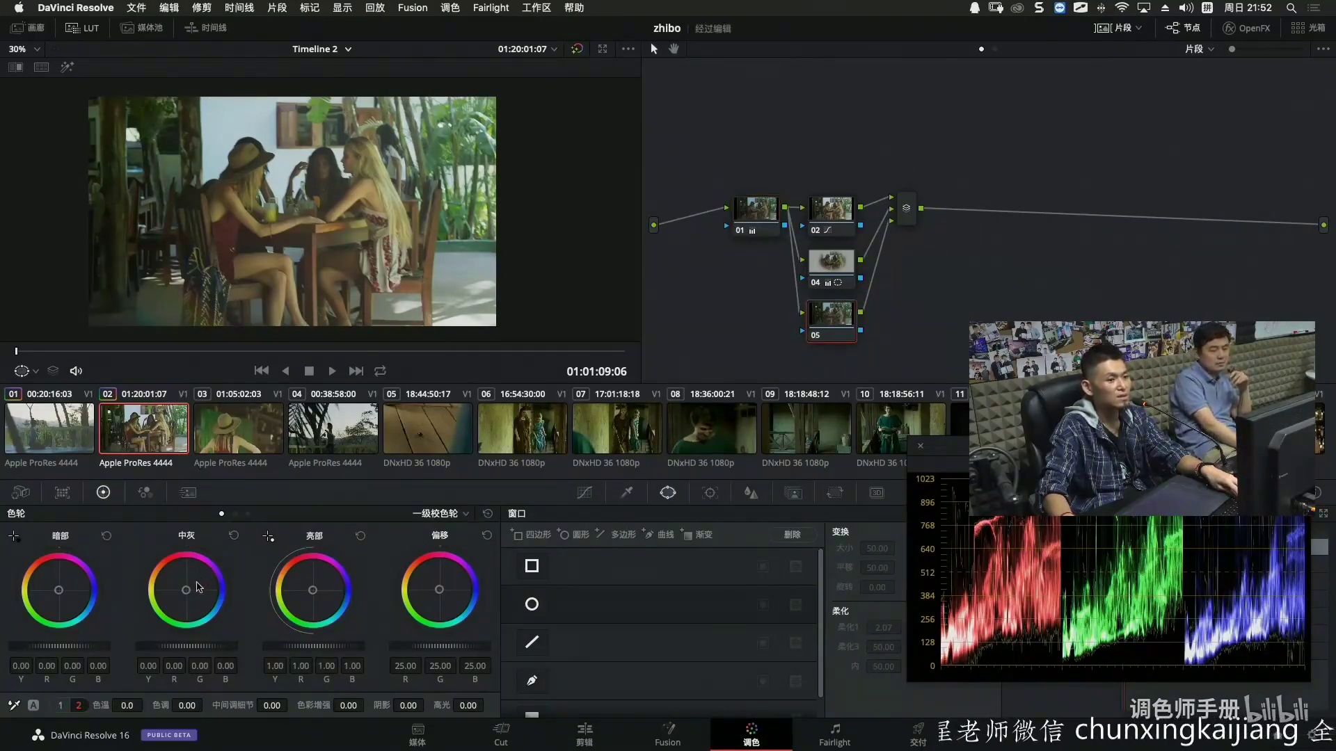
pyautogui.moveTo(186, 590); pyautogui.dragTo(187, 589)
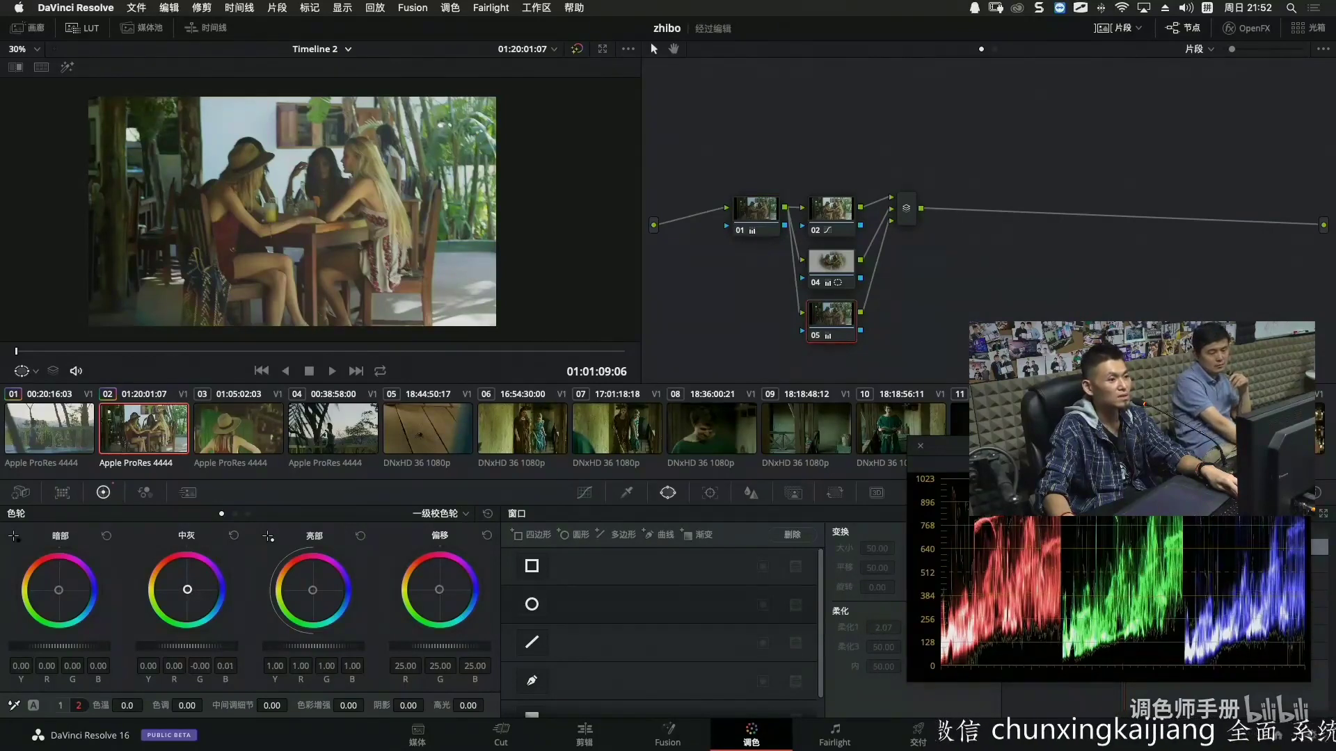
pyautogui.press('super+f')
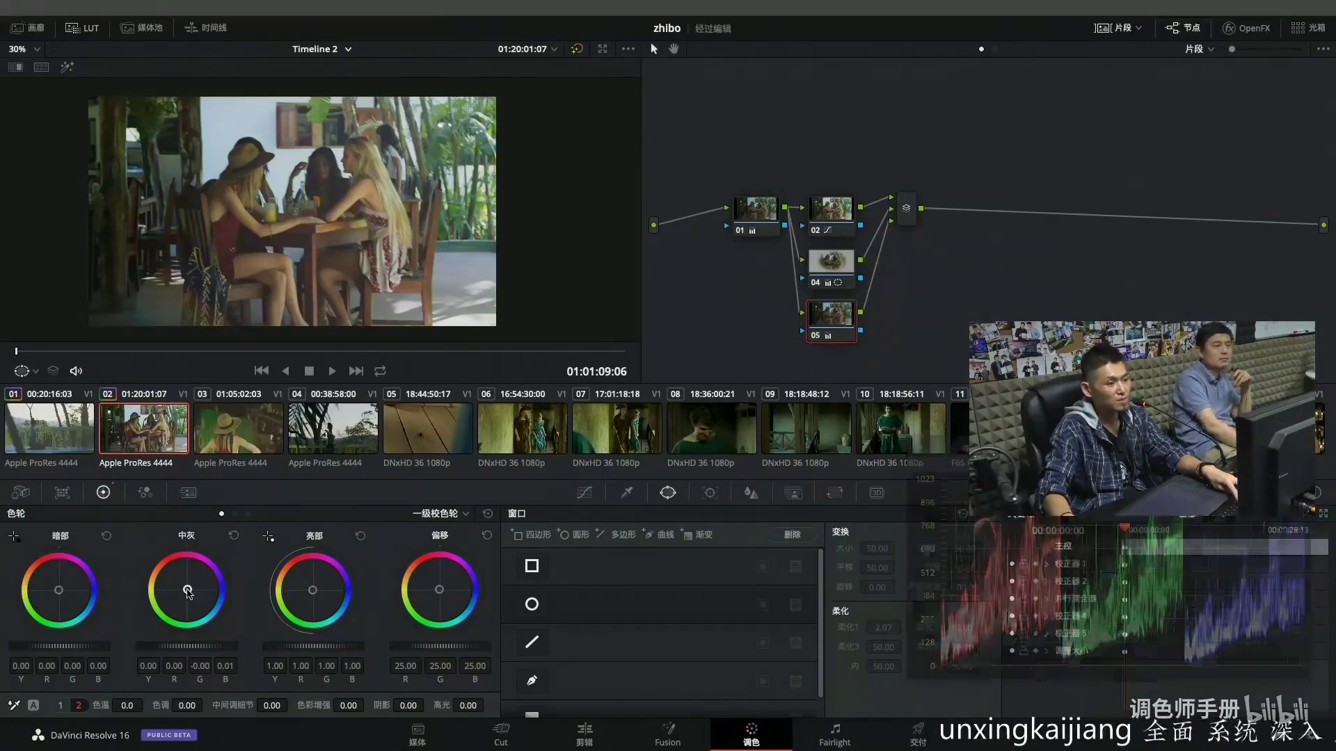
pyautogui.press('super+f')
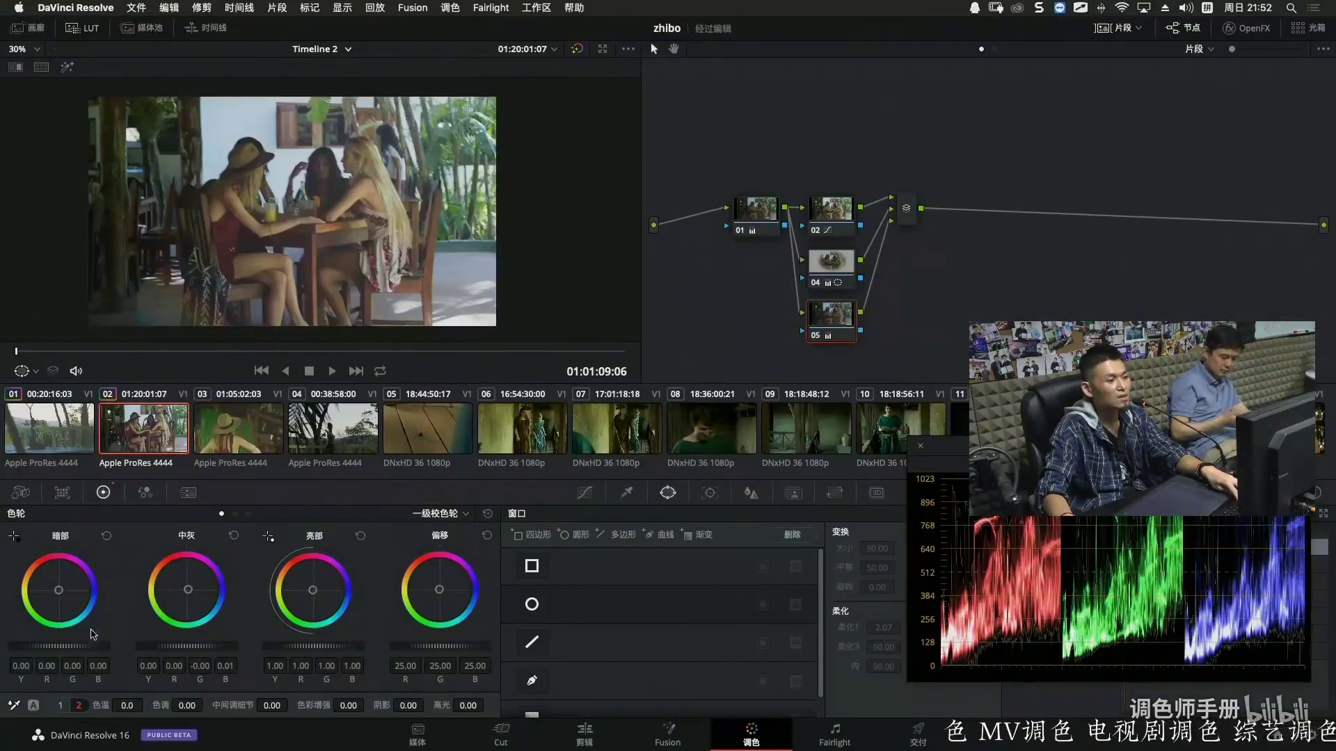
# Set node 05's shadows to -0.01 and highlights to 0.97, preview full screen, then select node 04.
pyautogui.moveTo(60, 646); pyautogui.dragTo(56, 645)
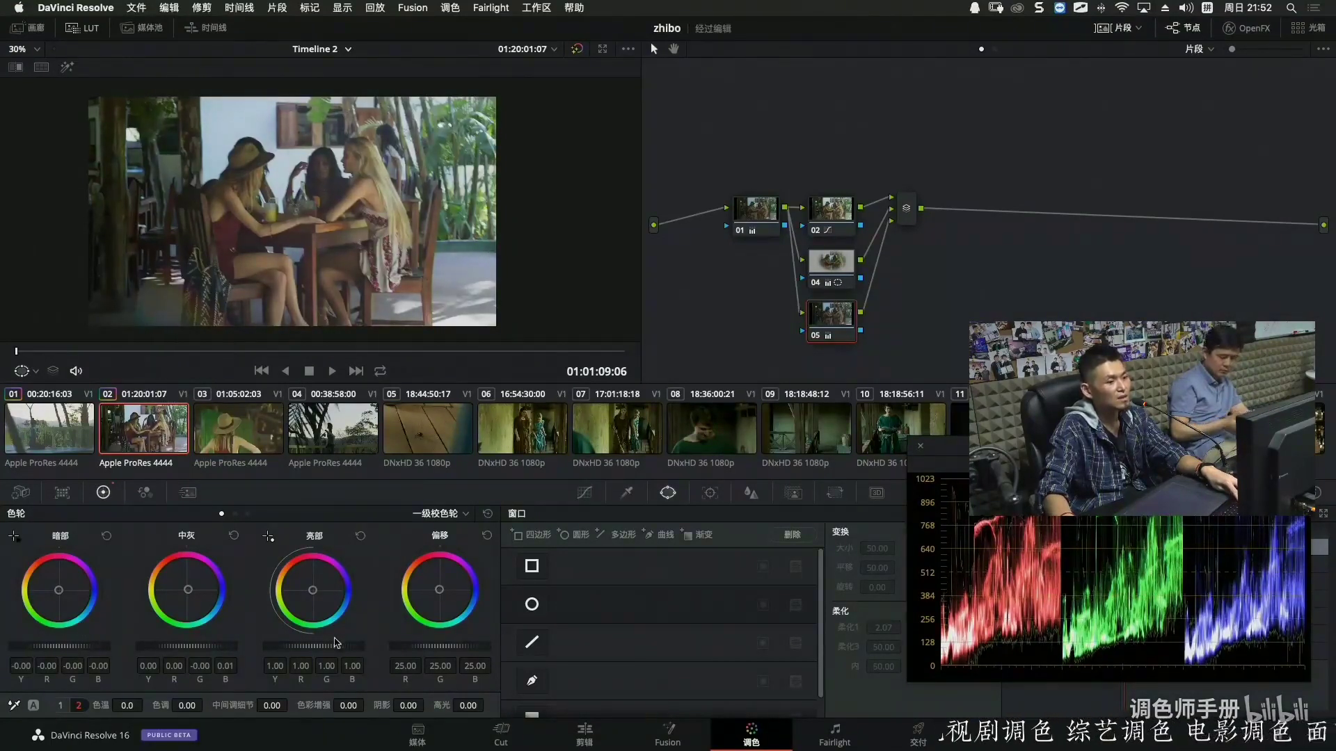
pyautogui.moveTo(314, 646); pyautogui.dragTo(310, 645)
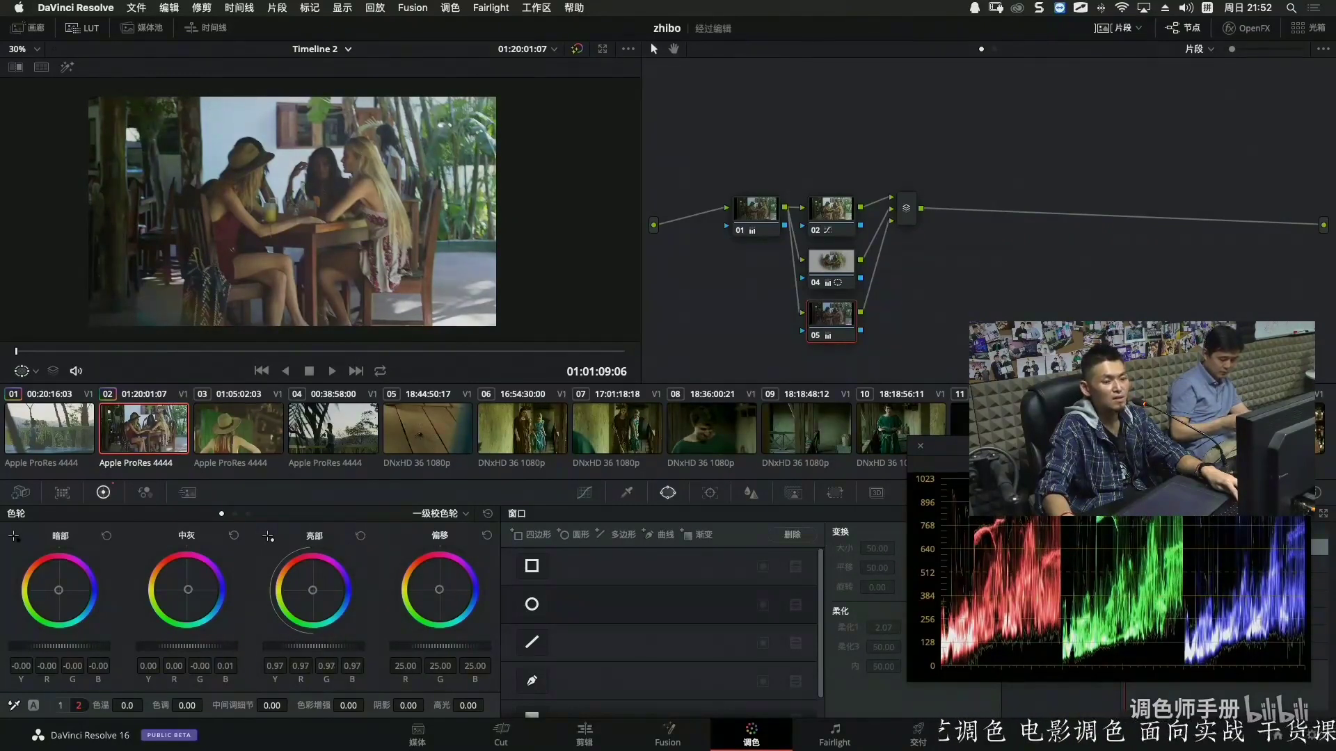
pyautogui.hotkey('ctrl', 'f')
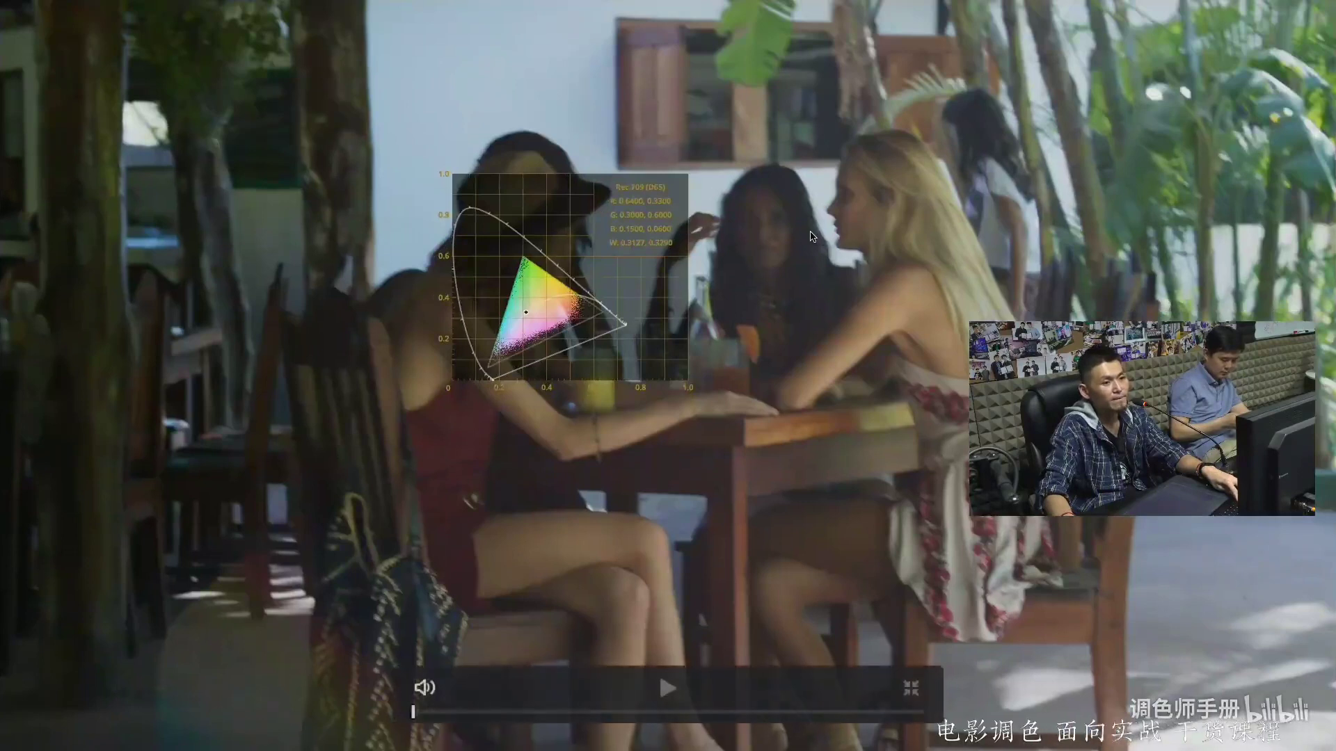
pyautogui.press('Escape')
pyautogui.click(807, 264)
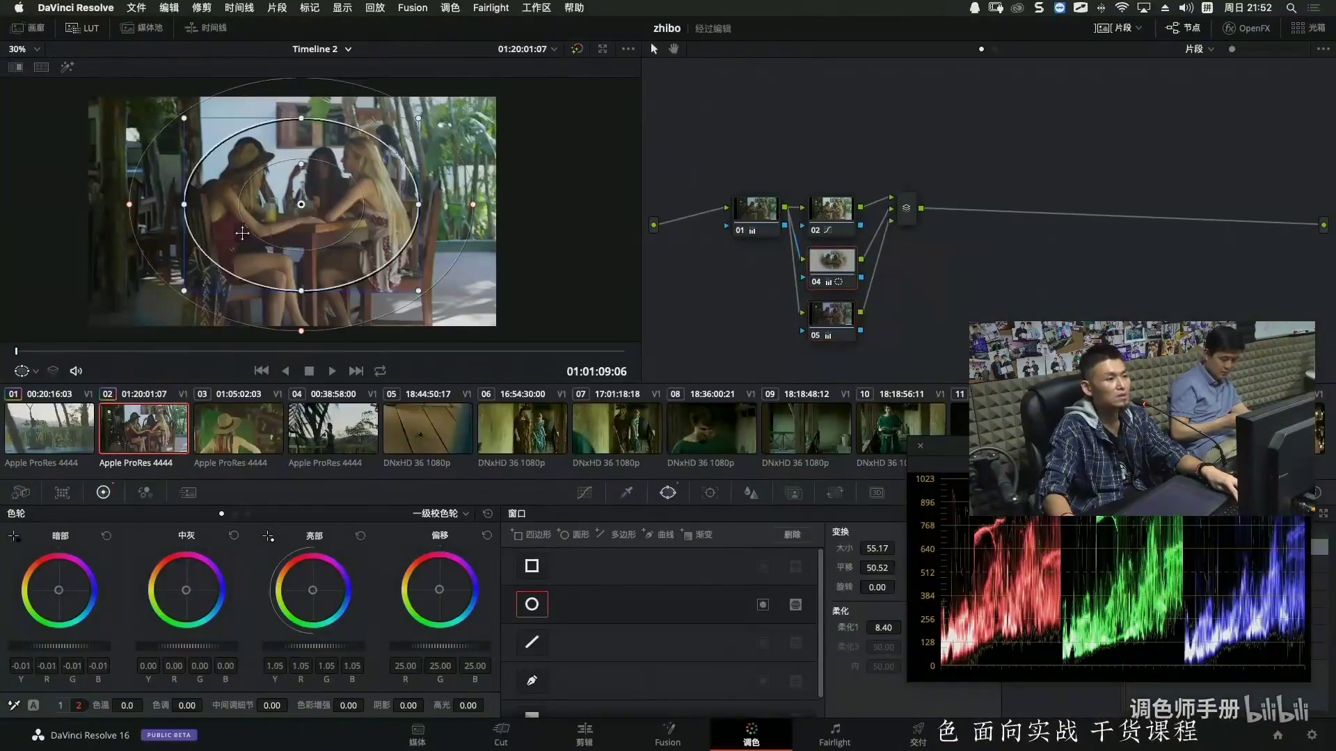
# Enlarge node 04's oval window to size 58.44 and nudge its midtone balance.
pyautogui.moveTo(306, 297); pyautogui.dragTo(302, 322)
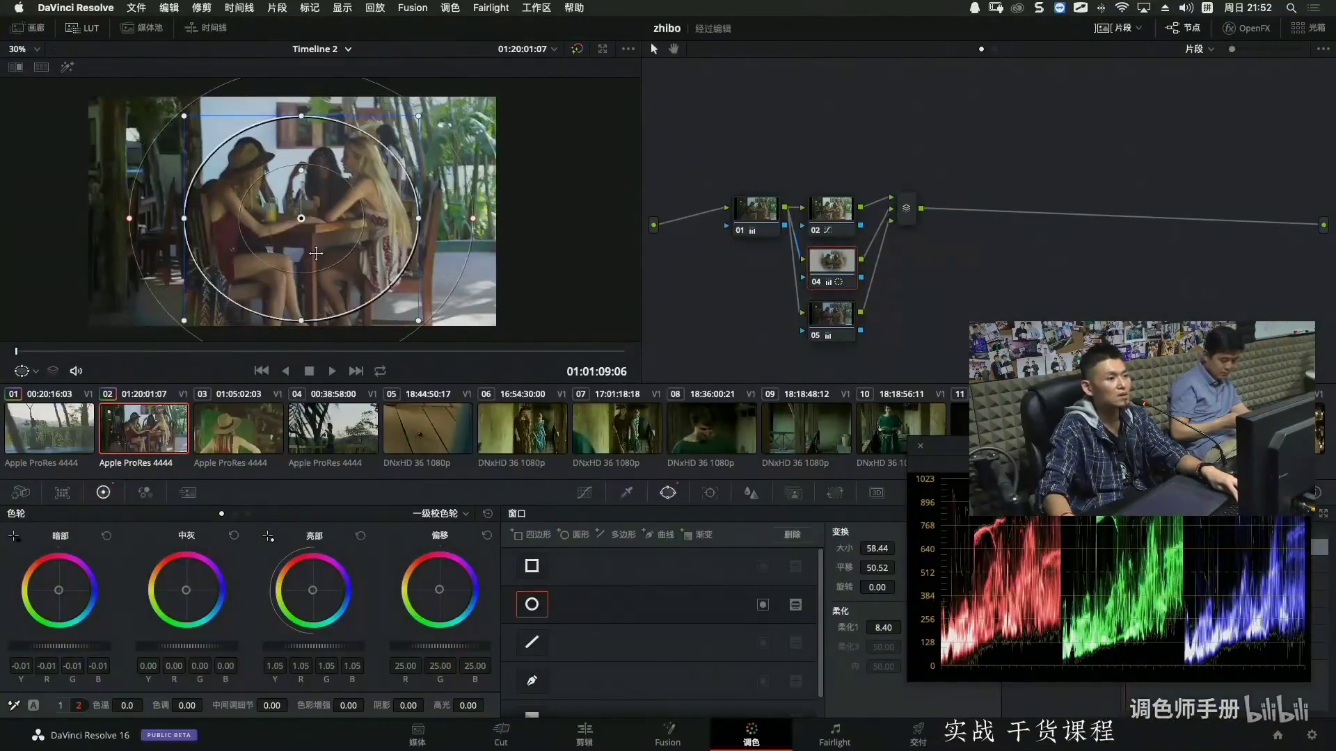
pyautogui.moveTo(202, 585); pyautogui.dragTo(204, 586)
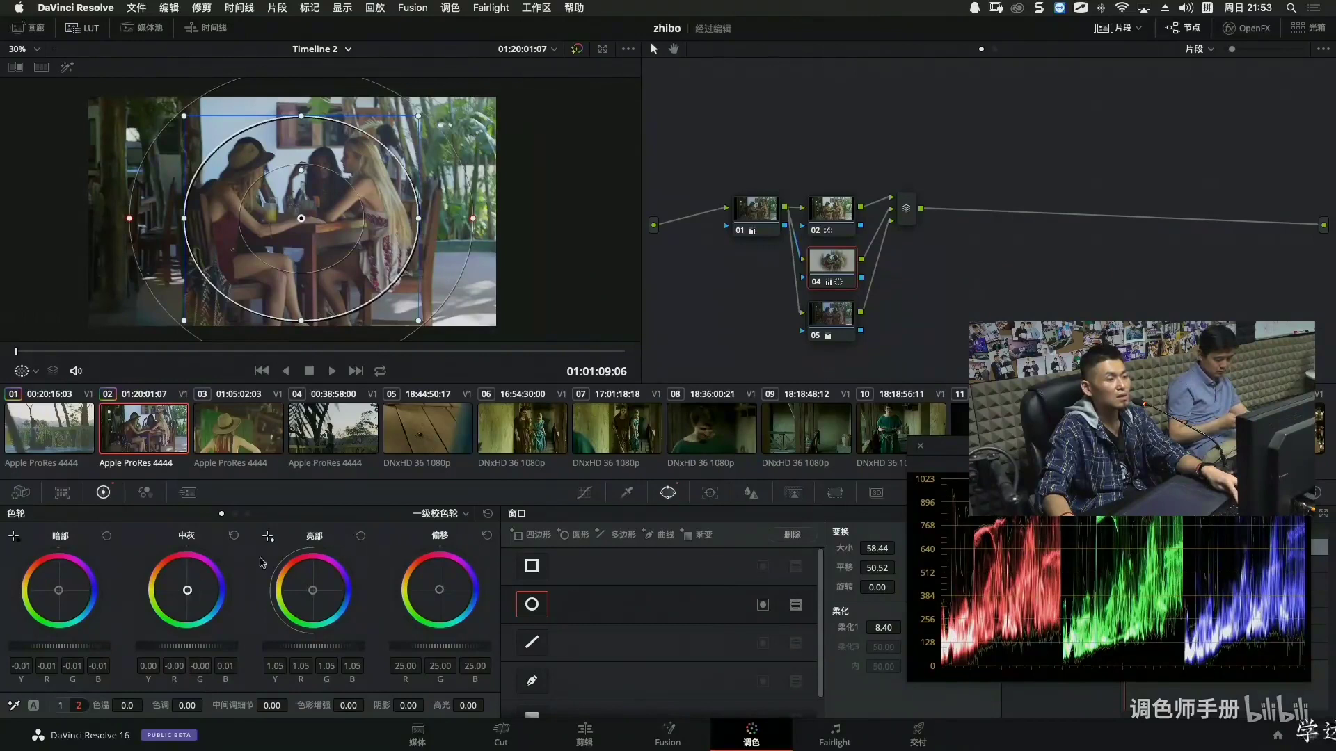
pyautogui.press('super+f')
pyautogui.press('super+f')
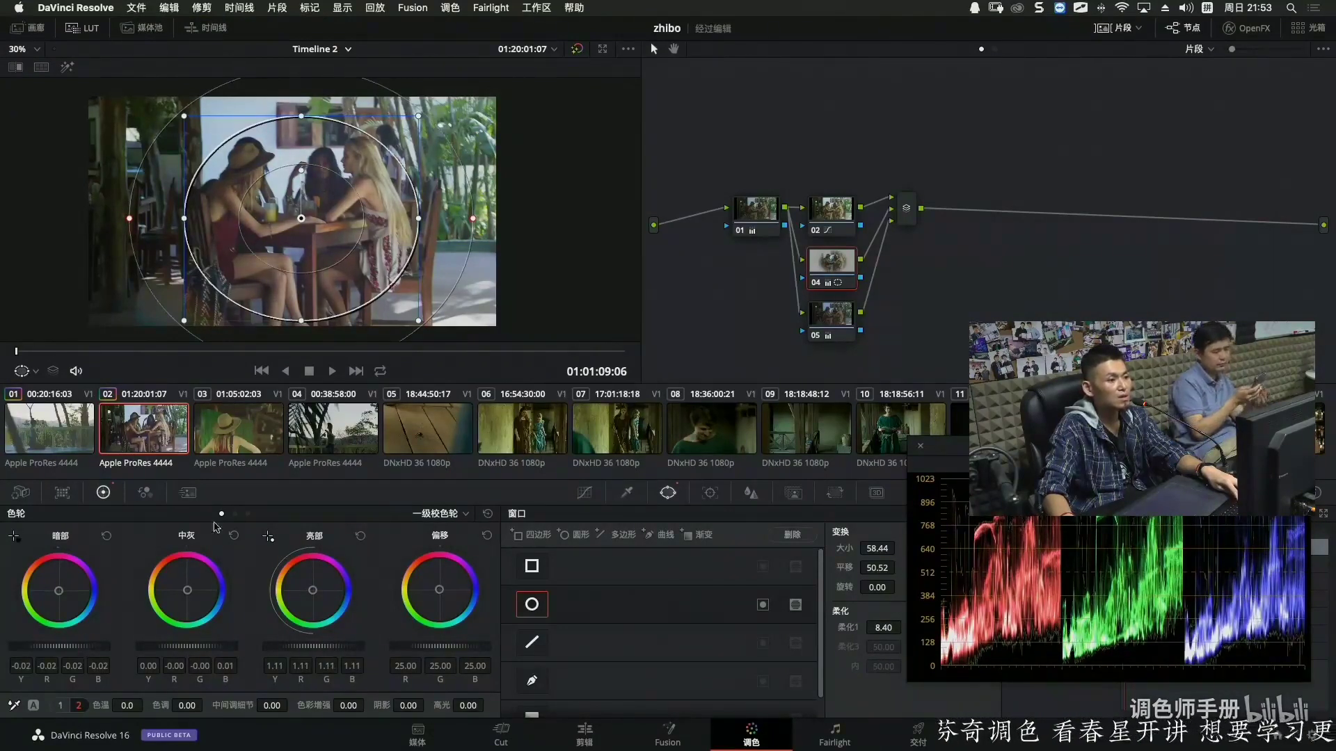
# Darken node 04's Log shadows to -0.21, reviewing the result full screen.
pyautogui.click(248, 513)
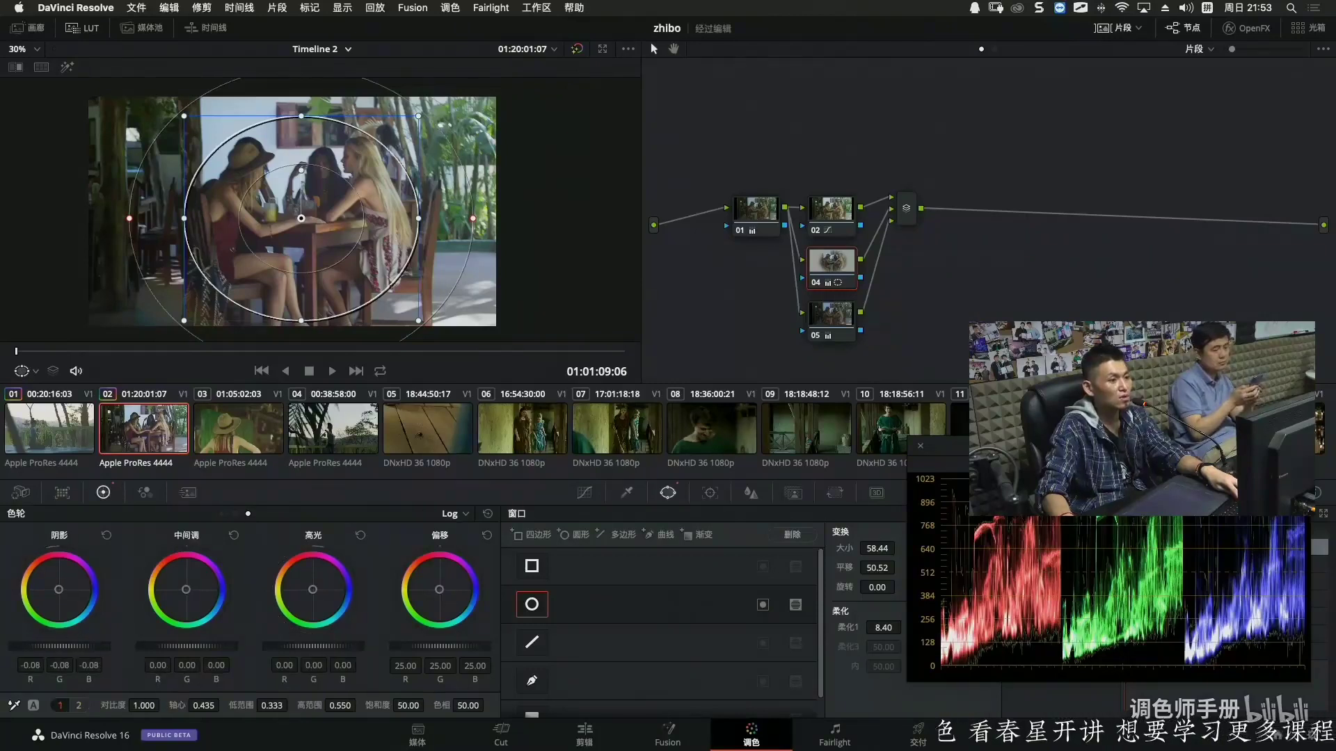
pyautogui.press('super+f')
pyautogui.press('super+f')
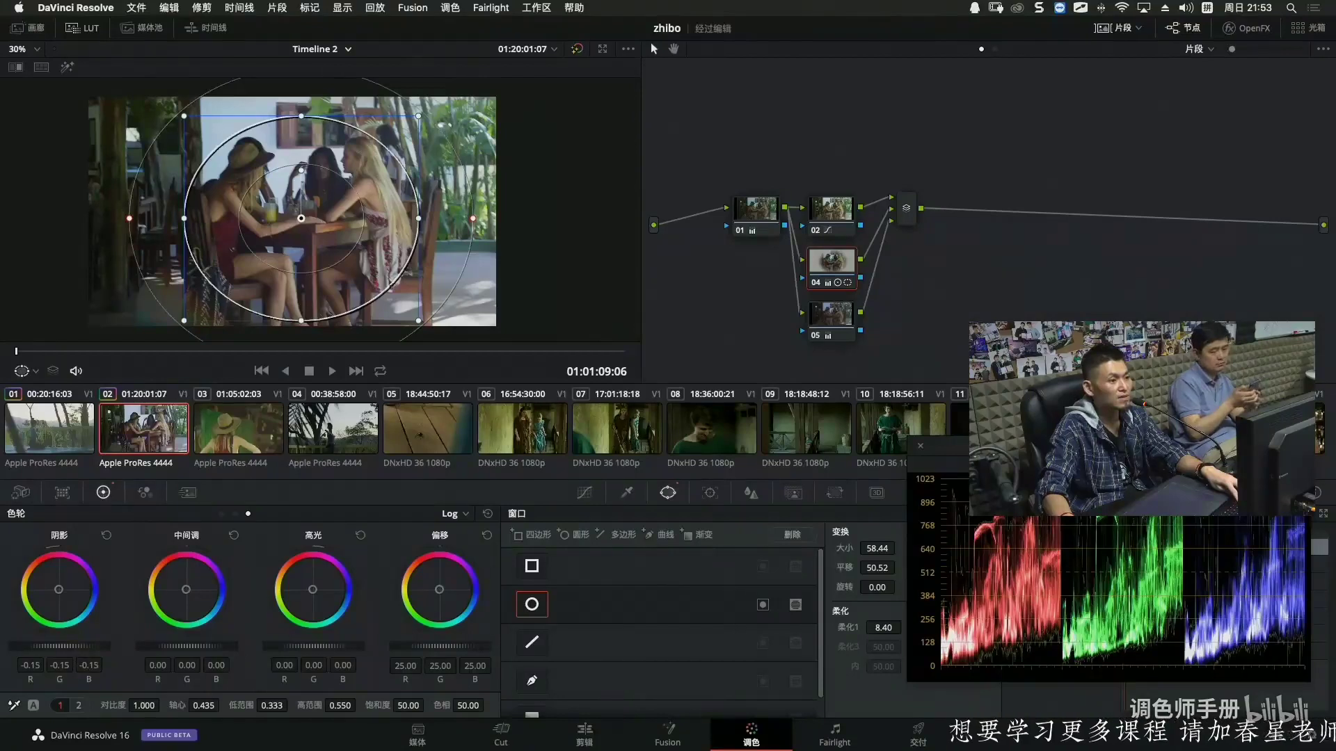
pyautogui.press('super+f')
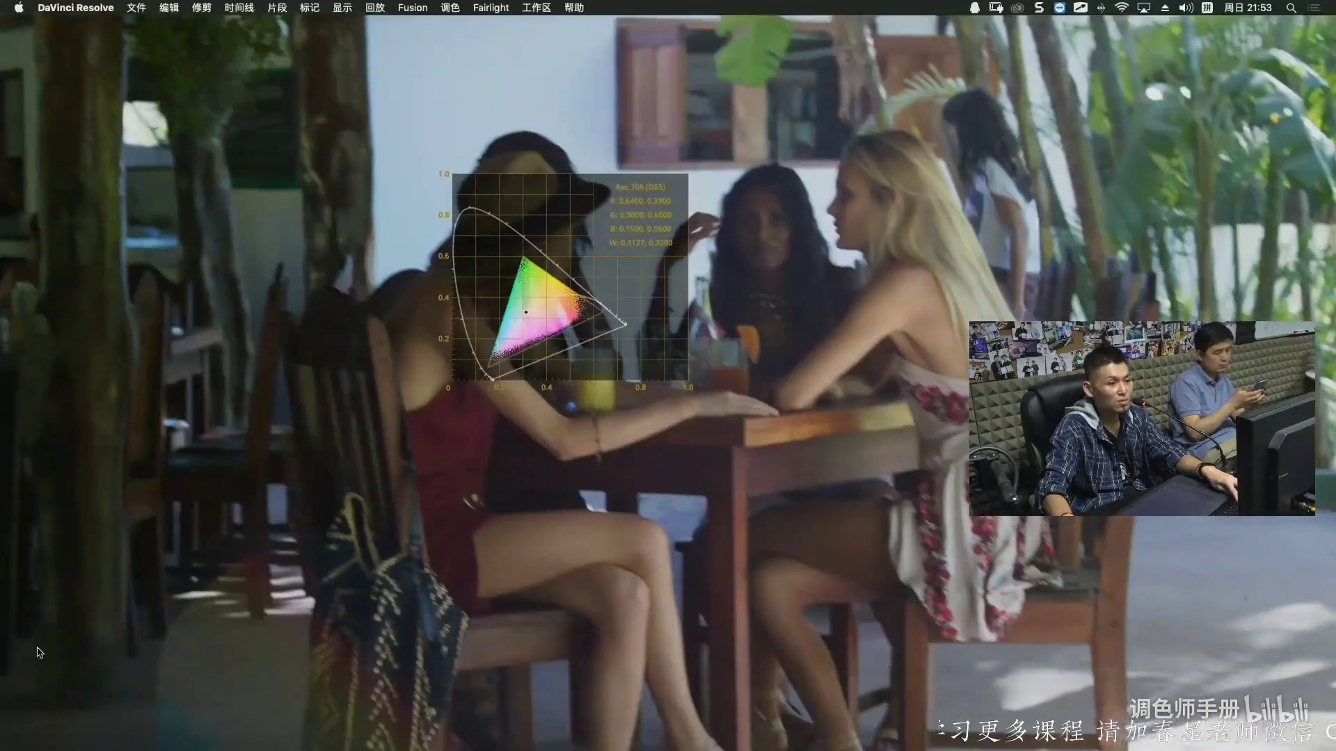
pyautogui.press('super+f')
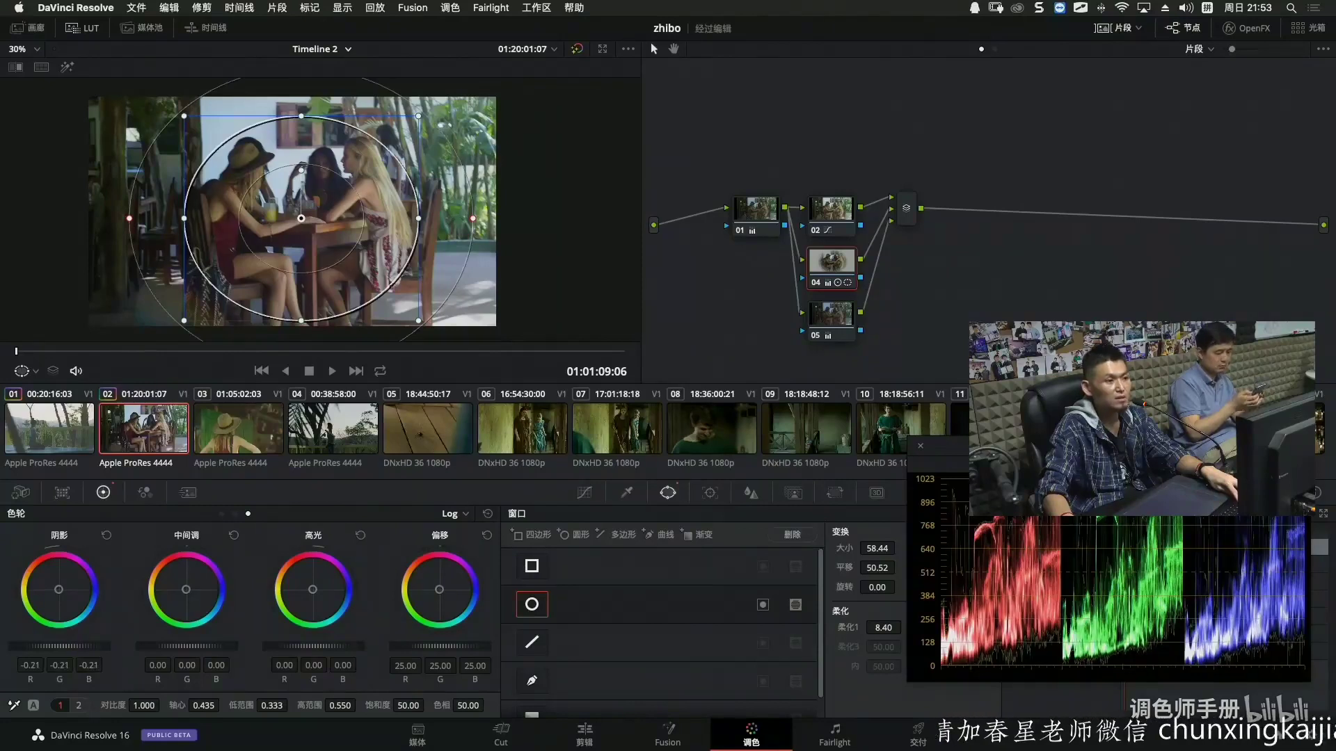
pyautogui.press('super+f')
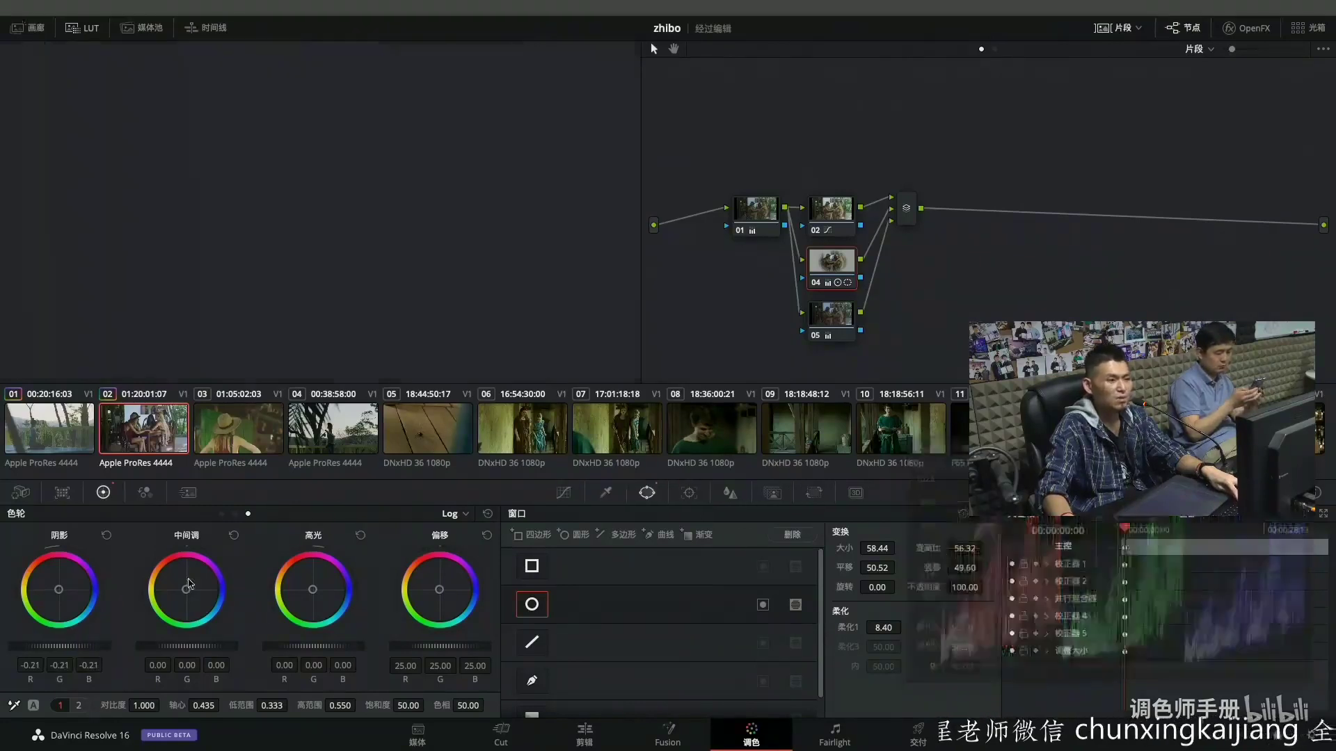
pyautogui.moveTo(604, 200); pyautogui.dragTo(295, 81)
pyautogui.press('super+f')
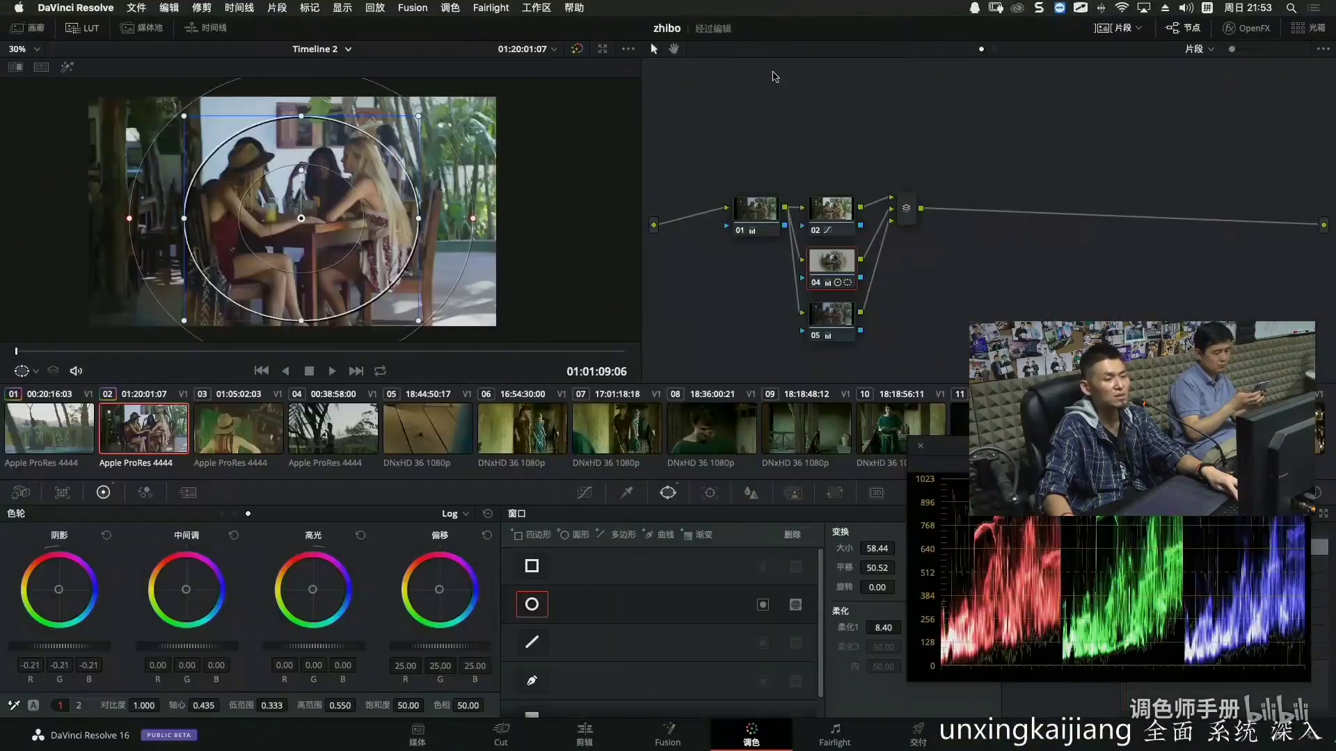
pyautogui.click(841, 317)
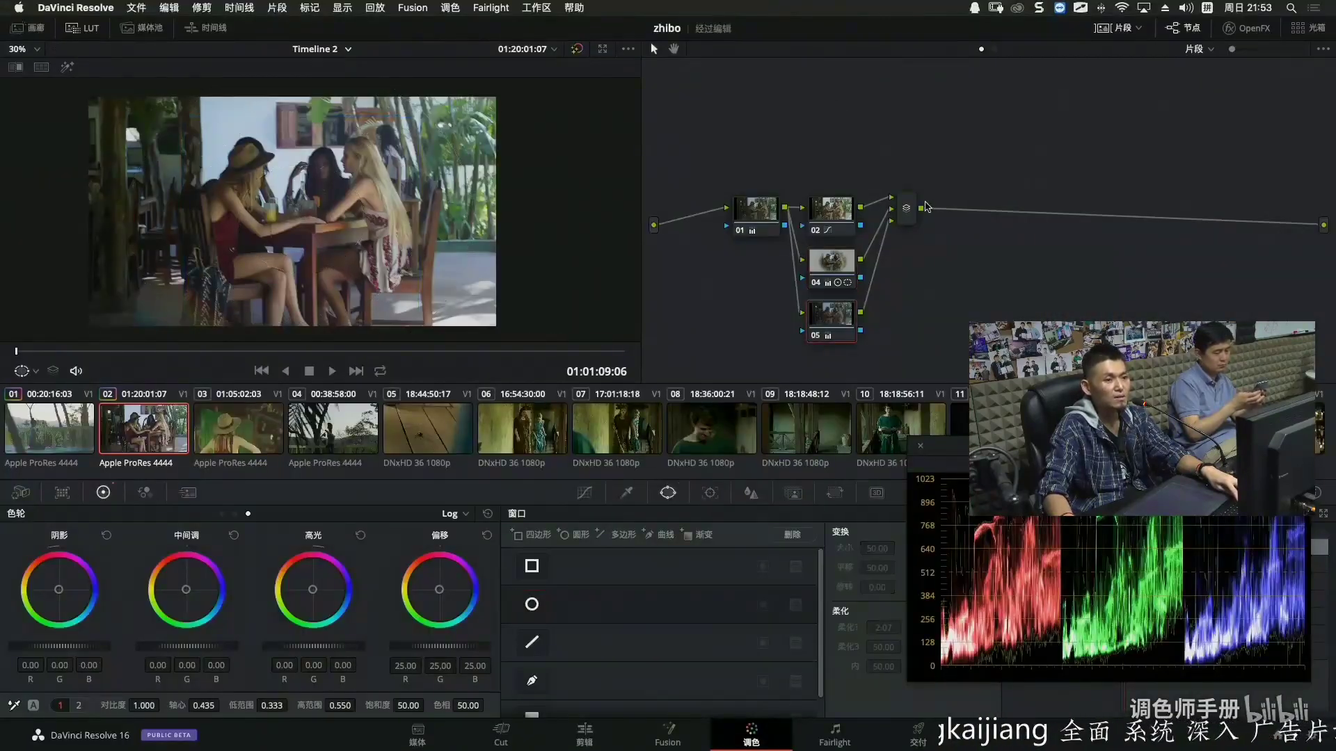
# Add serial node 06 after the mixer and parallel node 08, with its mixer set to Overlay.
pyautogui.click(910, 207)
pyautogui.hotkey('alt', 's')
pyautogui.moveTo(976, 209); pyautogui.dragTo(972, 213)
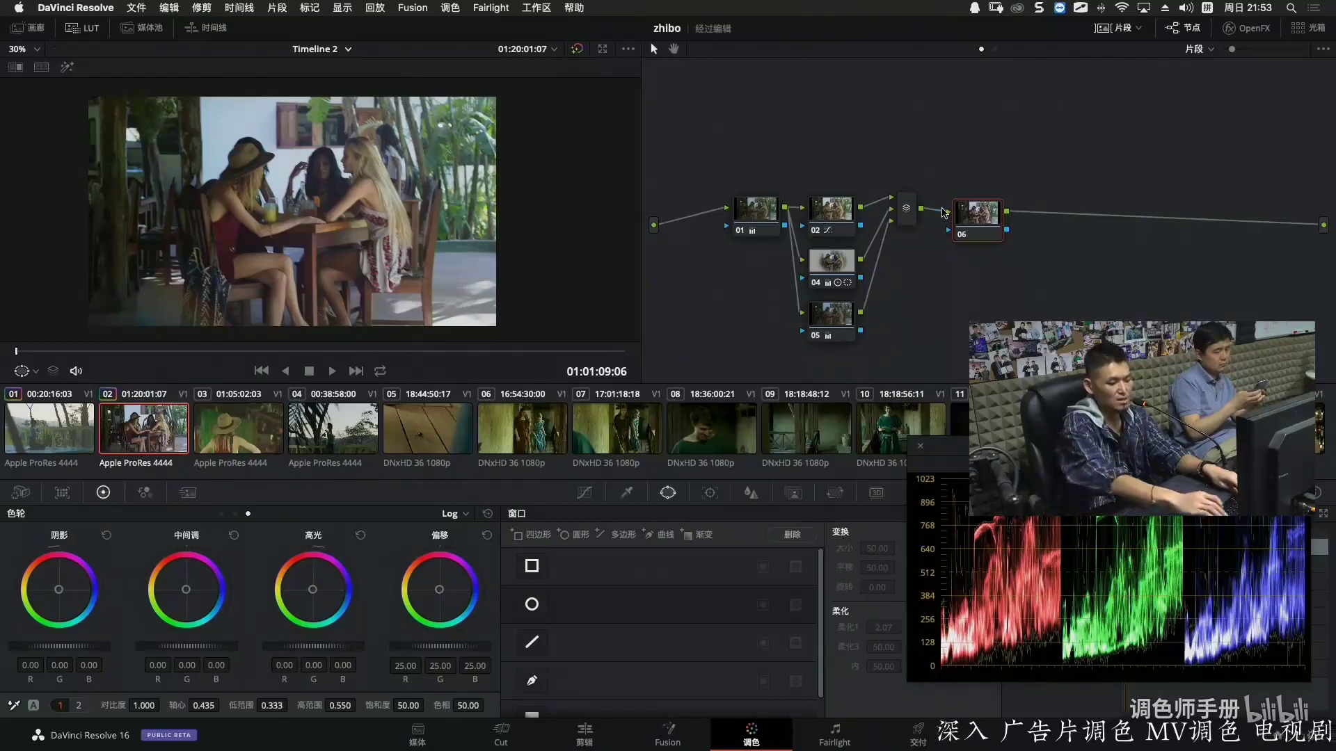
pyautogui.hotkey('alt', 'p')
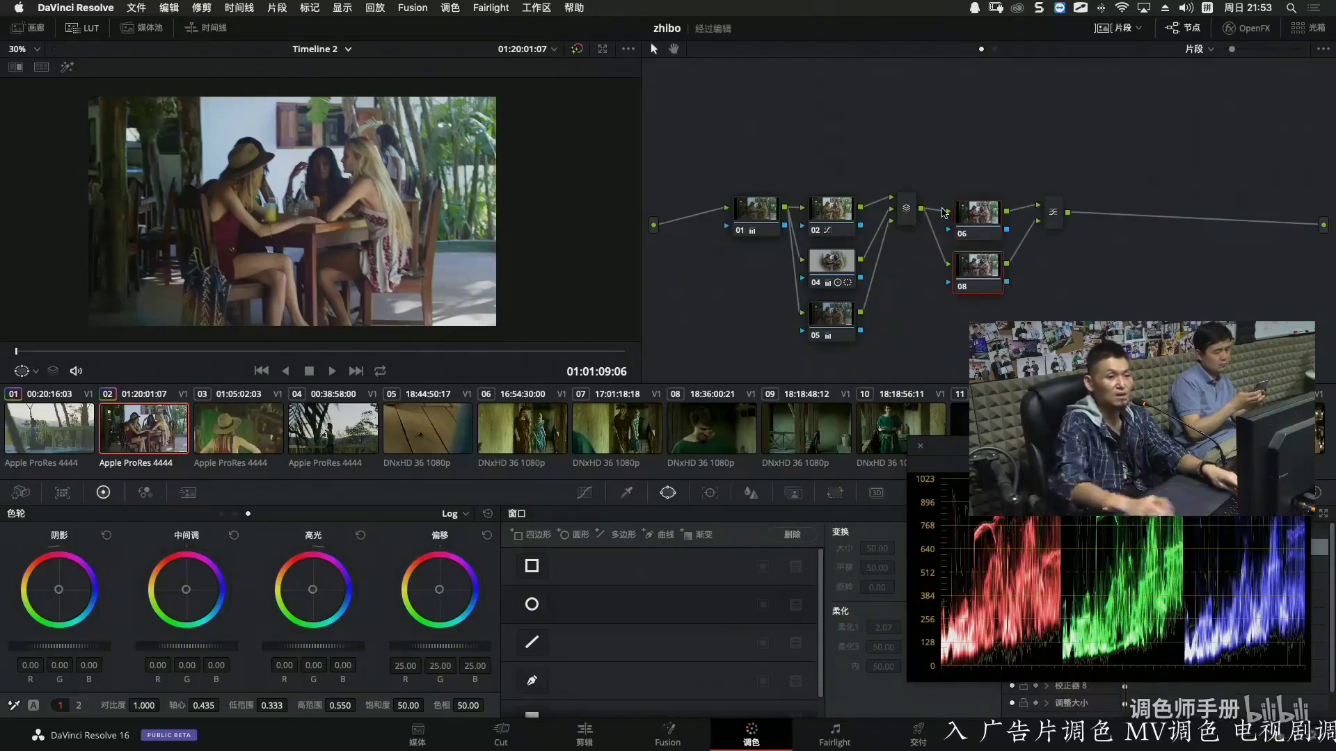
pyautogui.rightClick(1058, 215)
pyautogui.moveTo(1113, 307)
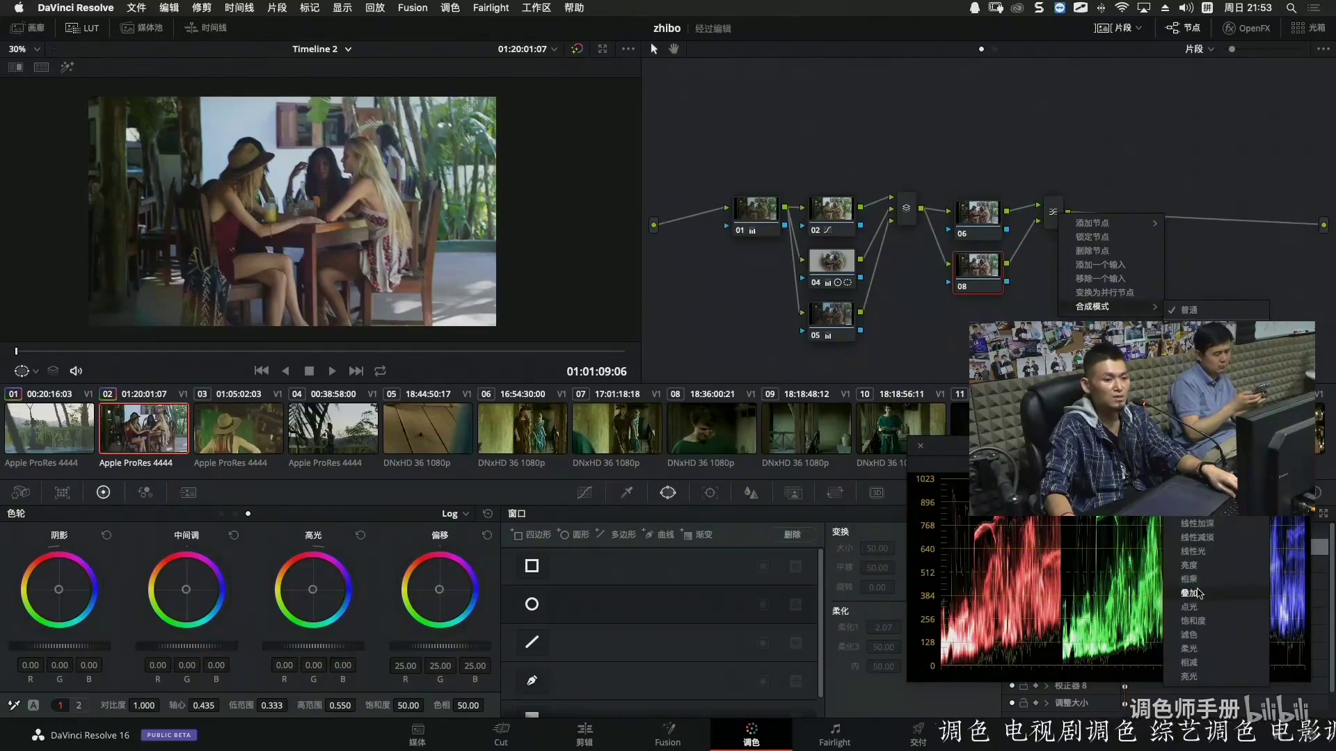
pyautogui.click(1190, 593)
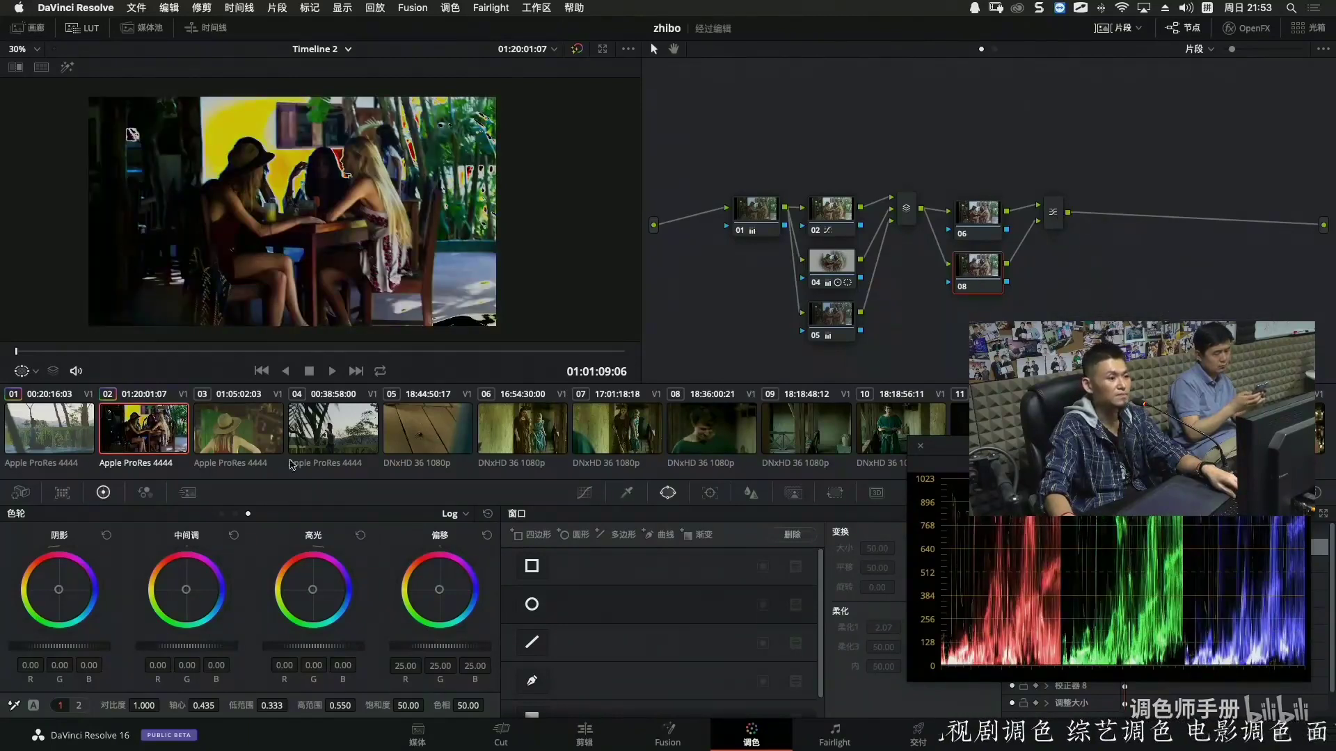
# Invert node 08's custom curve, bend it with two control points, and preview full screen.
pyautogui.click(584, 492)
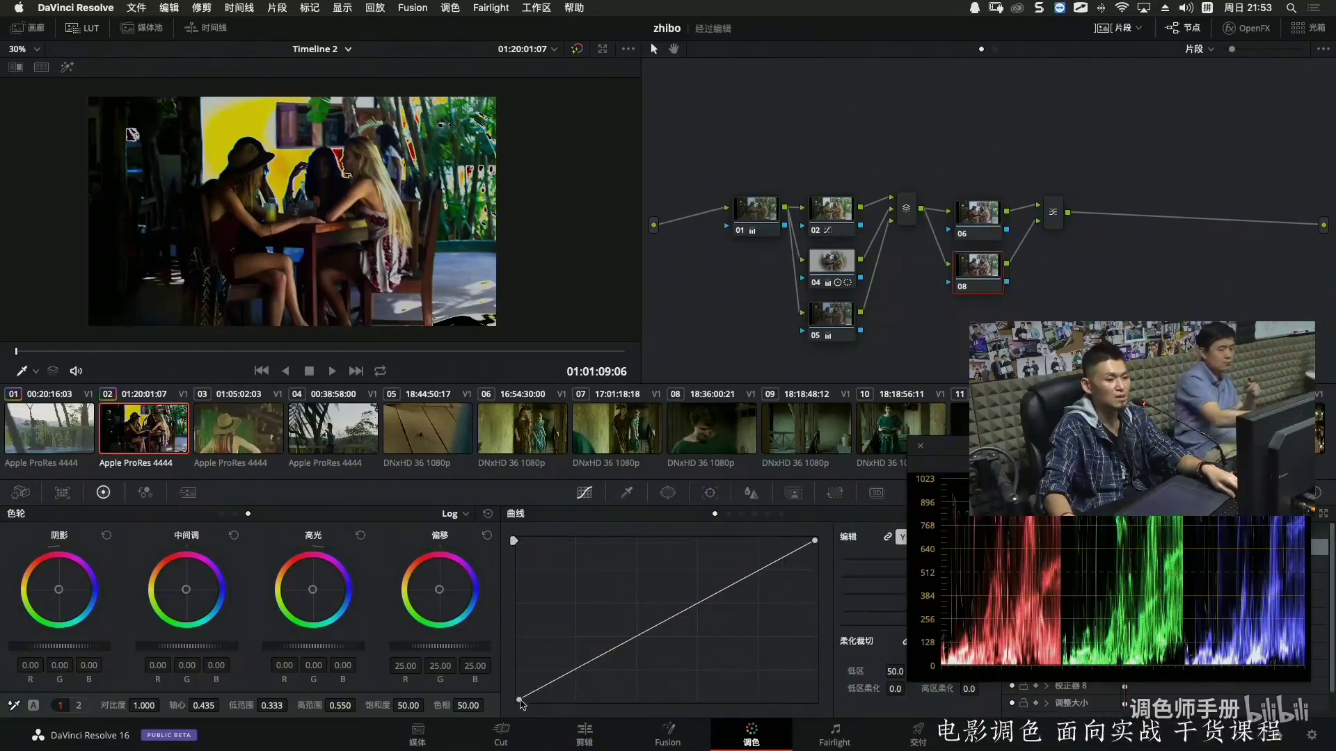
pyautogui.moveTo(519, 699); pyautogui.dragTo(515, 541)
pyautogui.moveTo(815, 540); pyautogui.dragTo(815, 699)
pyautogui.moveTo(570, 572); pyautogui.dragTo(572, 605)
pyautogui.moveTo(688, 648); pyautogui.dragTo(732, 636)
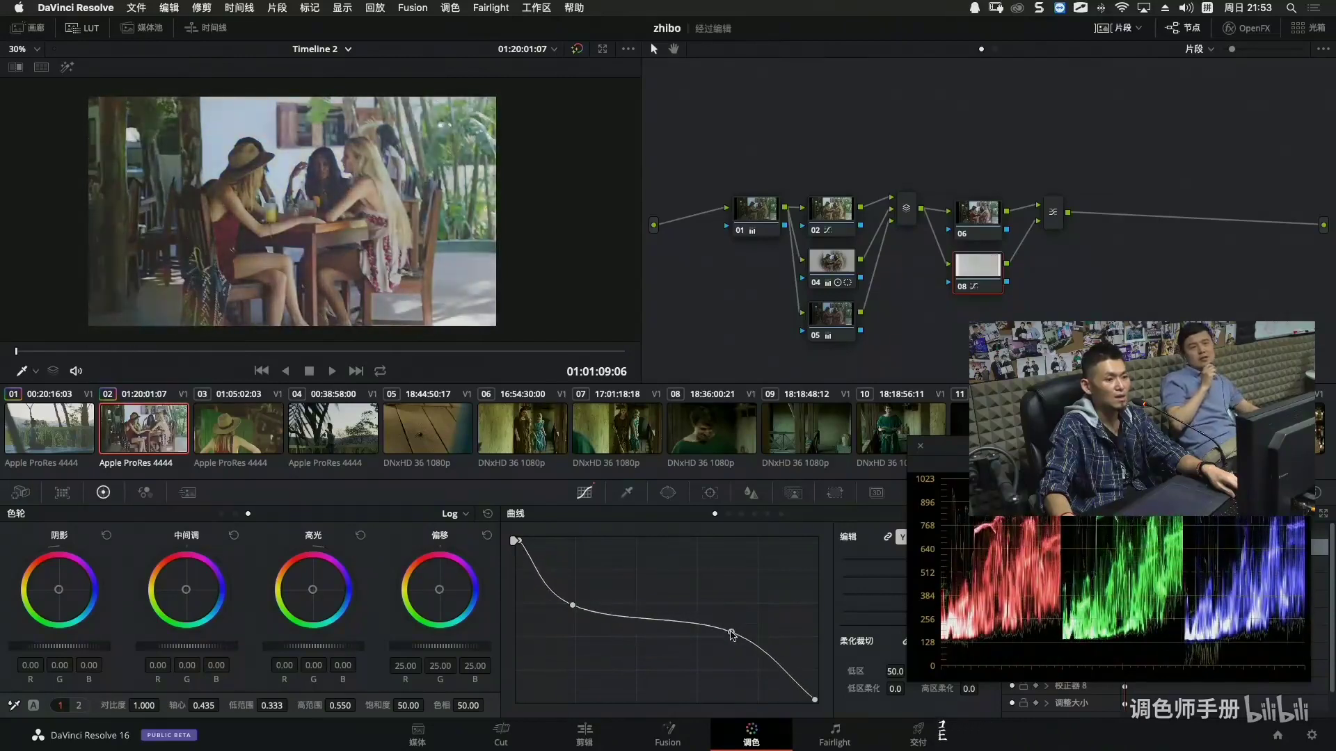
pyautogui.moveTo(572, 606); pyautogui.dragTo(576, 610)
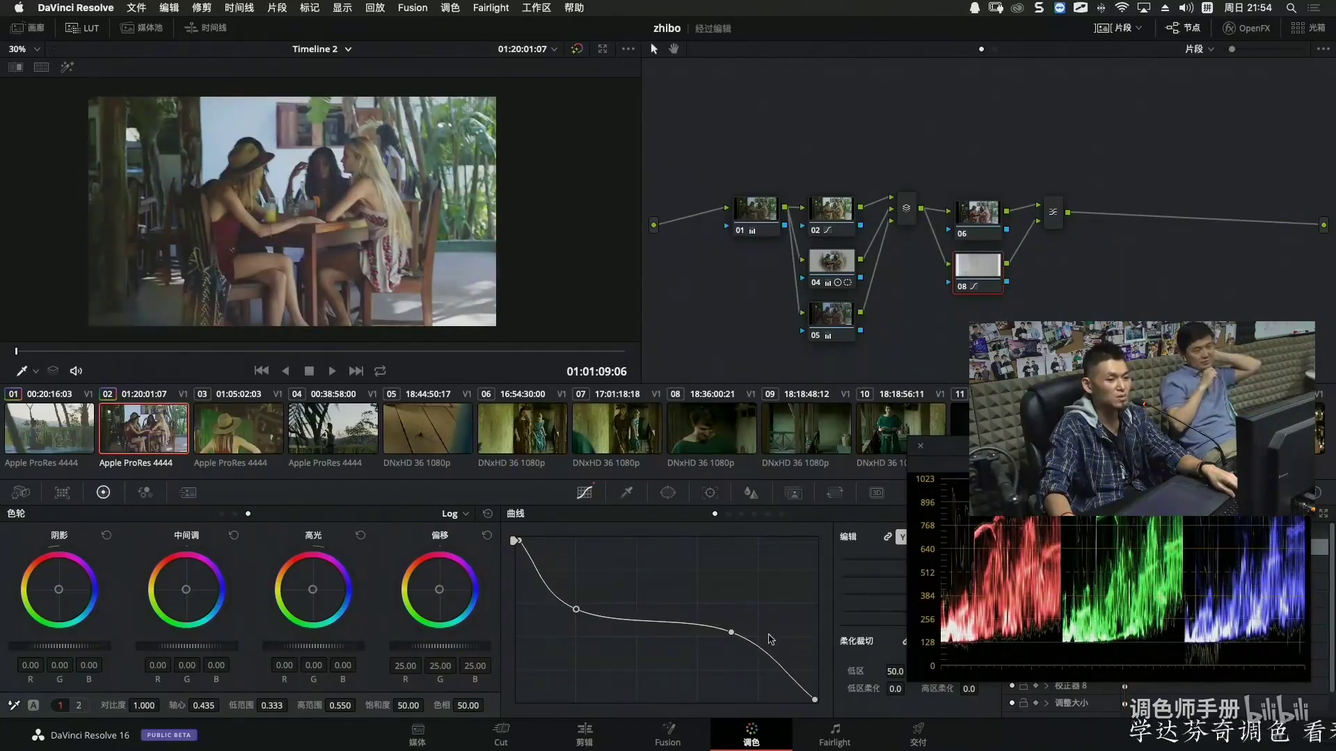
pyautogui.moveTo(728, 636); pyautogui.dragTo(738, 640)
pyautogui.press('super+f')
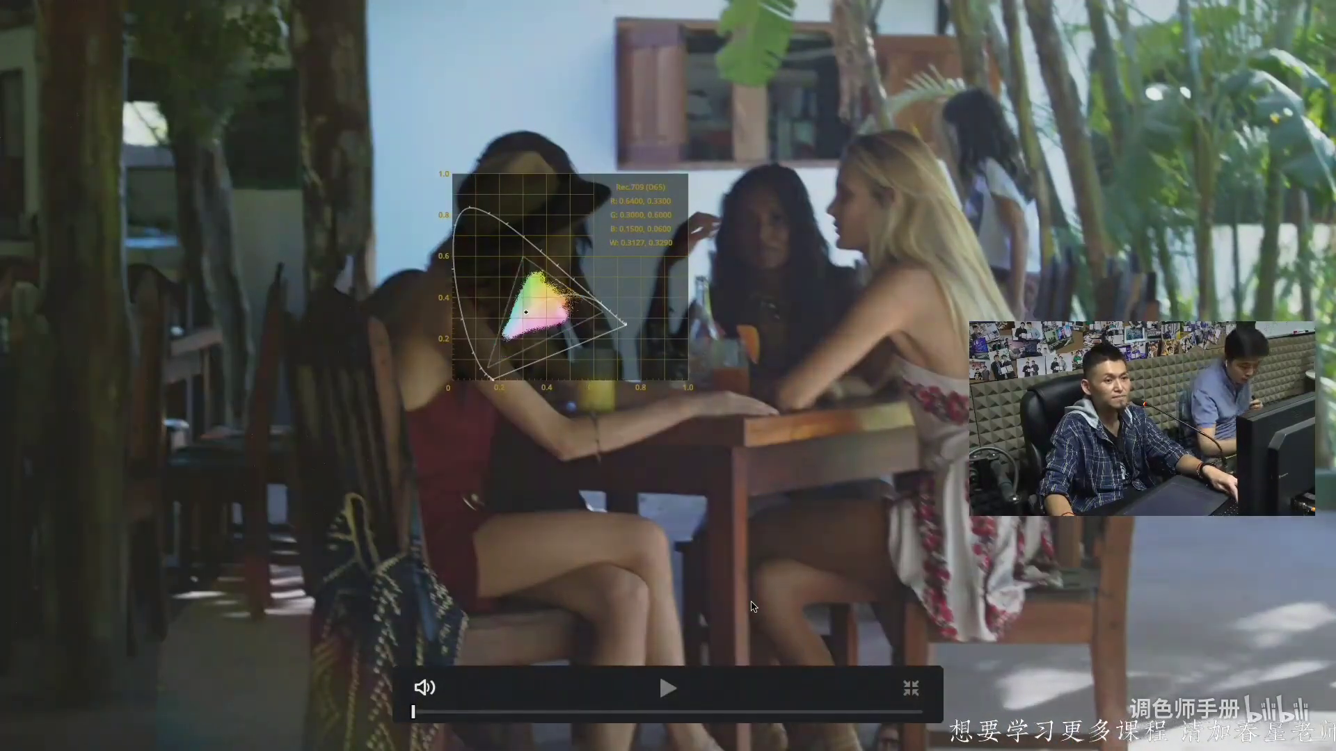
pyautogui.press('super+f')
# Lower node 06's Log shadows to -0.06 and preview full screen.
pyautogui.click(981, 229)
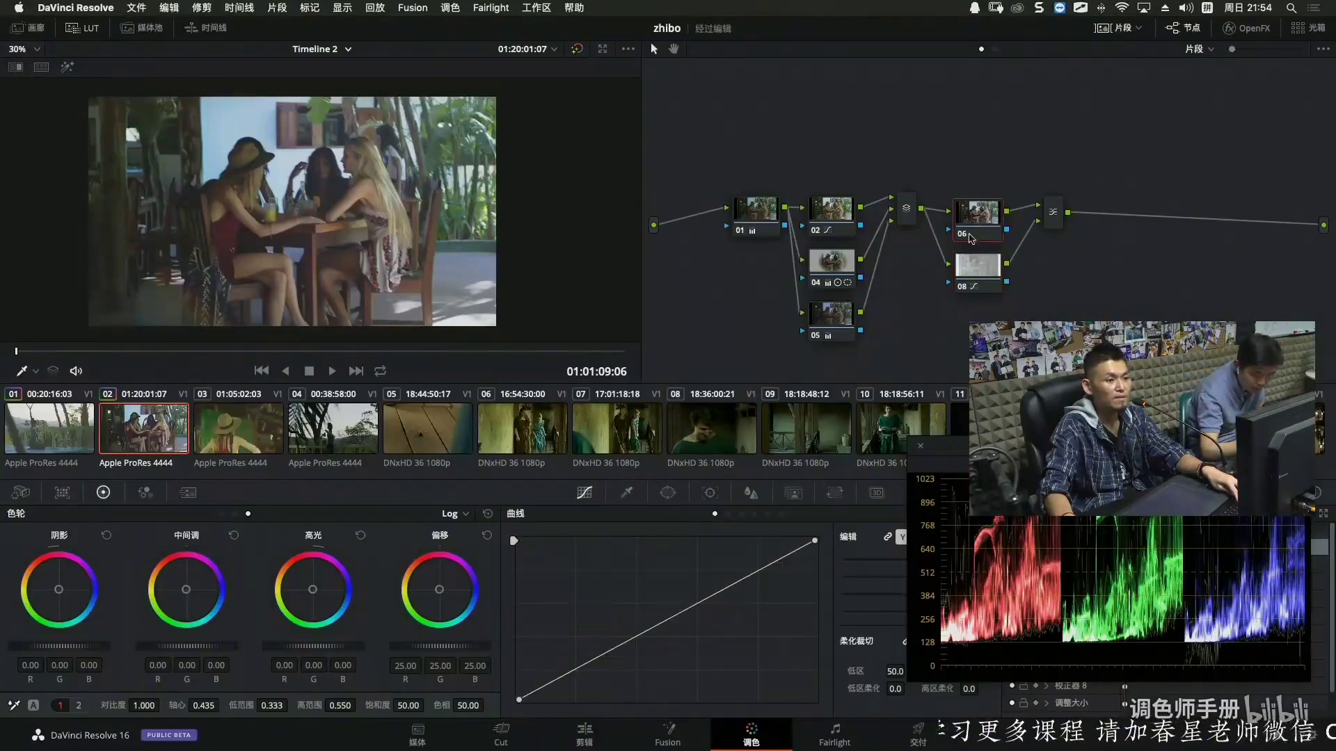
pyautogui.moveTo(61, 649); pyautogui.dragTo(45, 648)
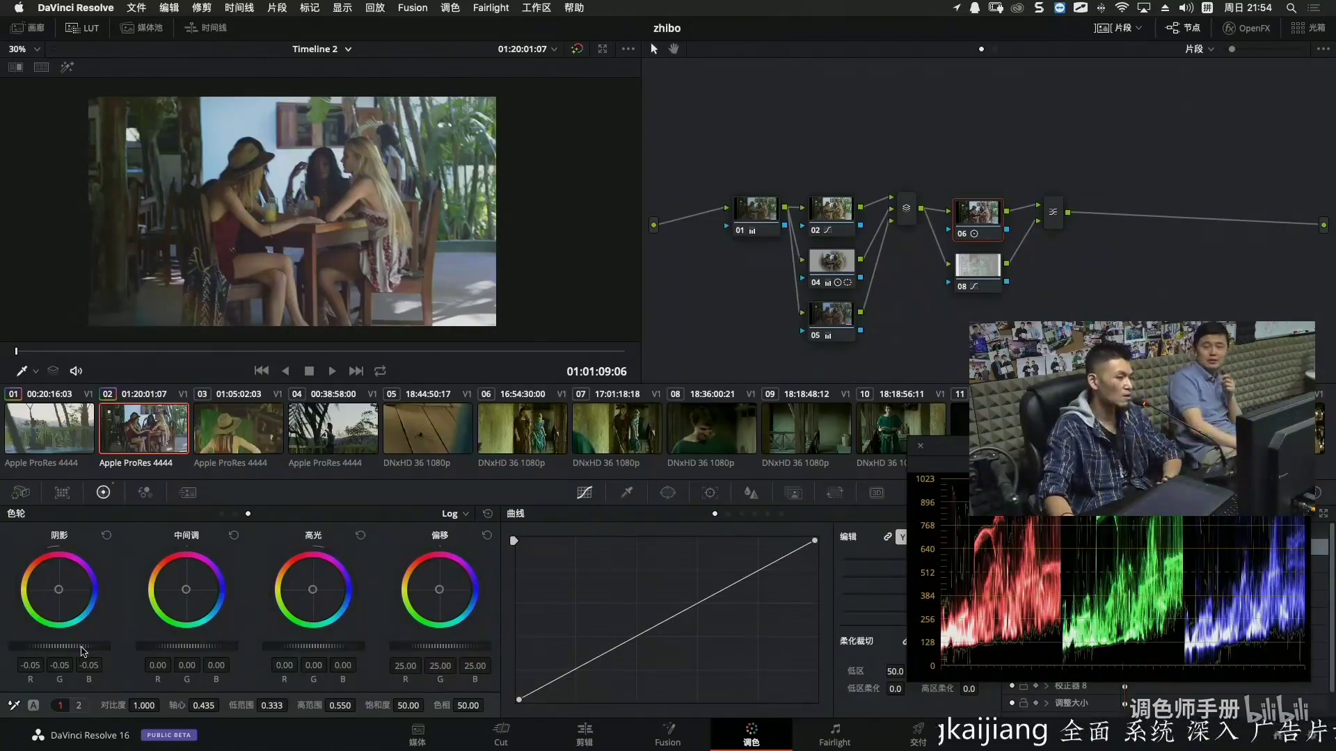
pyautogui.moveTo(45, 649); pyautogui.dragTo(41, 649)
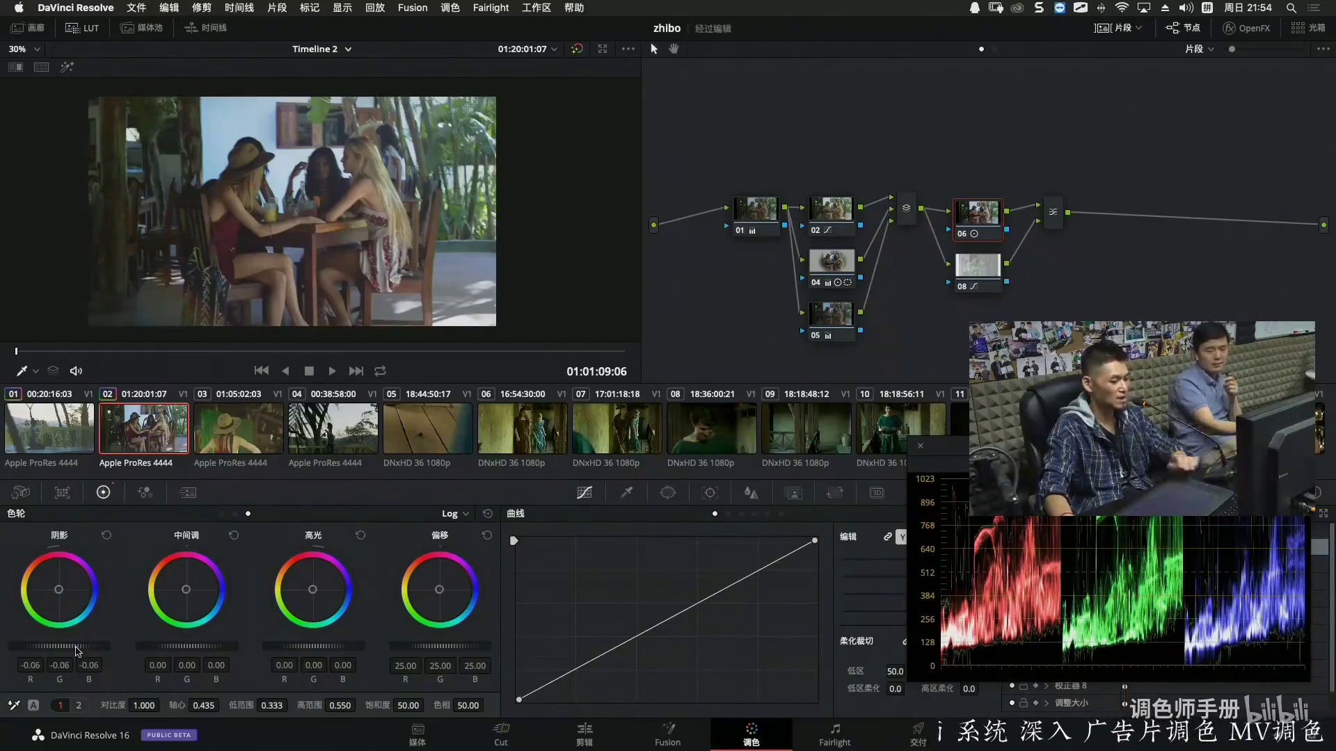
pyautogui.press('super+f')
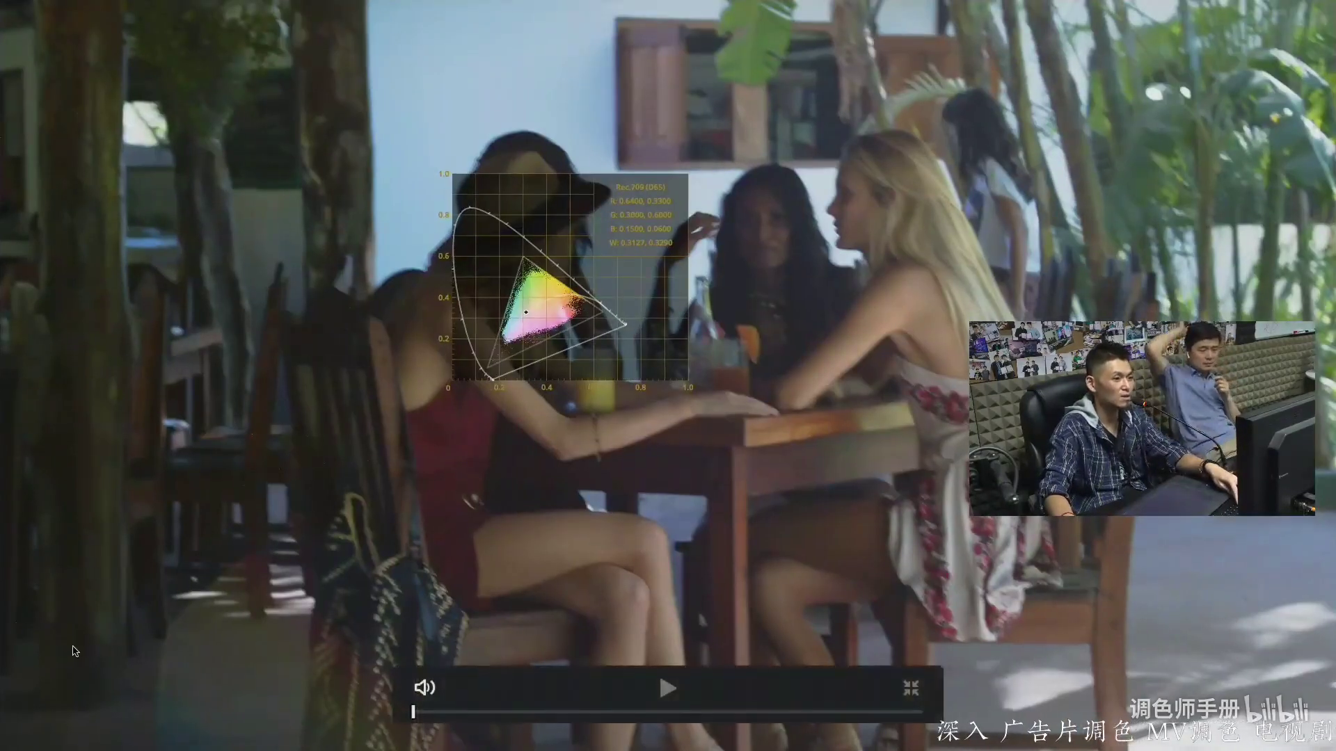
pyautogui.press('super+f')
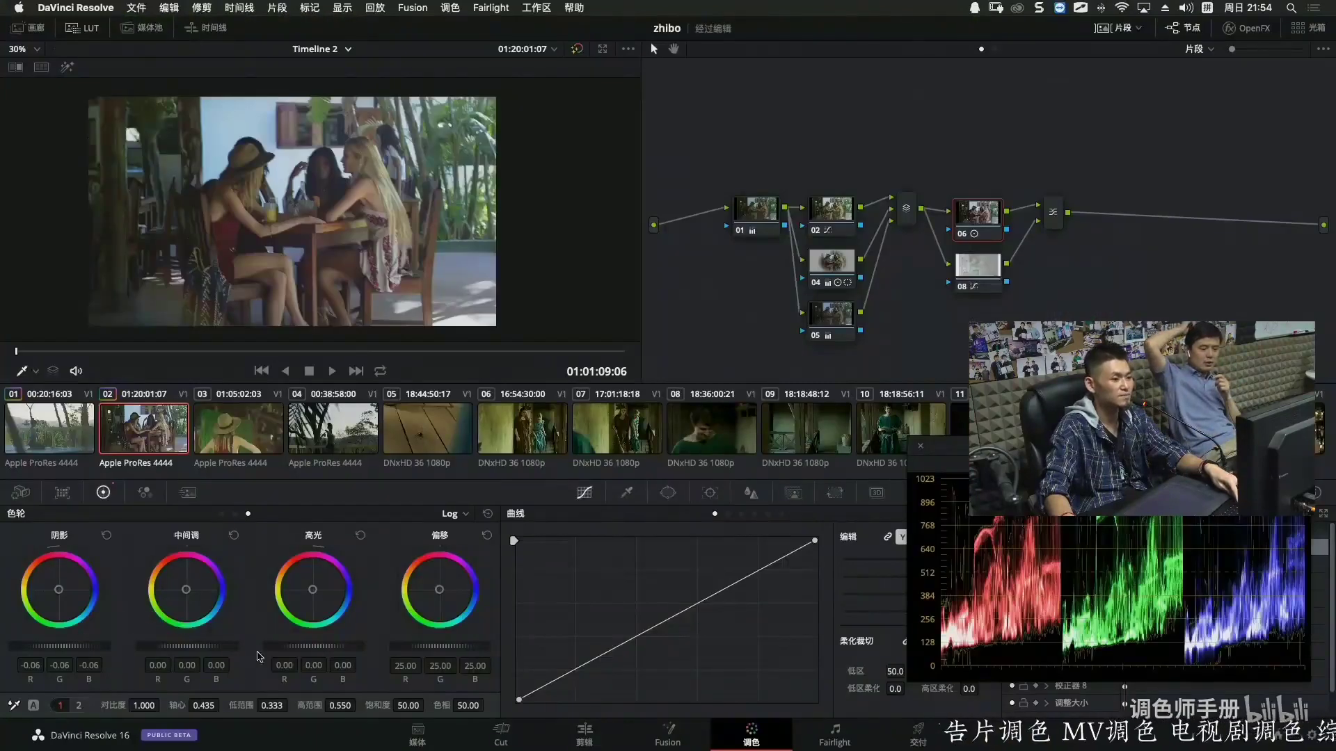
# Pull node 06's Log highlights down to -0.24 and review the clip full screen.
pyautogui.moveTo(296, 652); pyautogui.dragTo(270, 652)
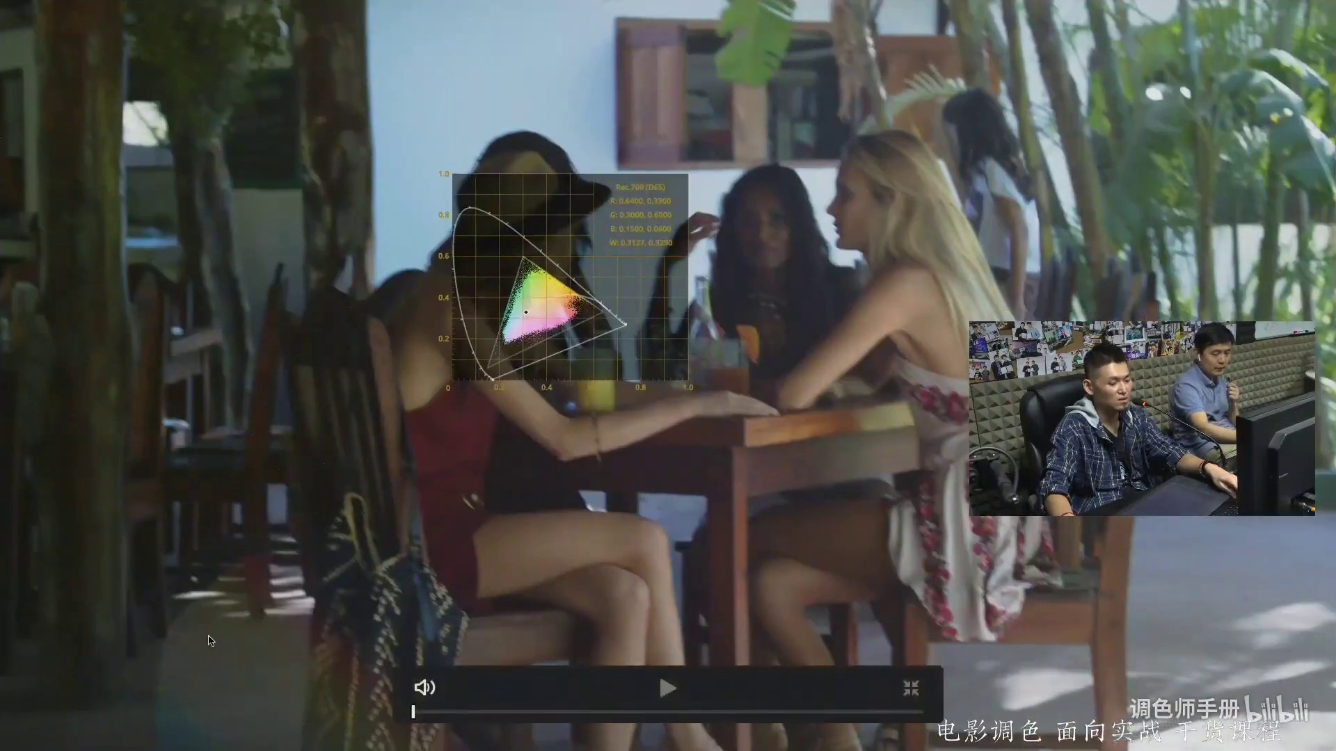
pyautogui.press('Escape')
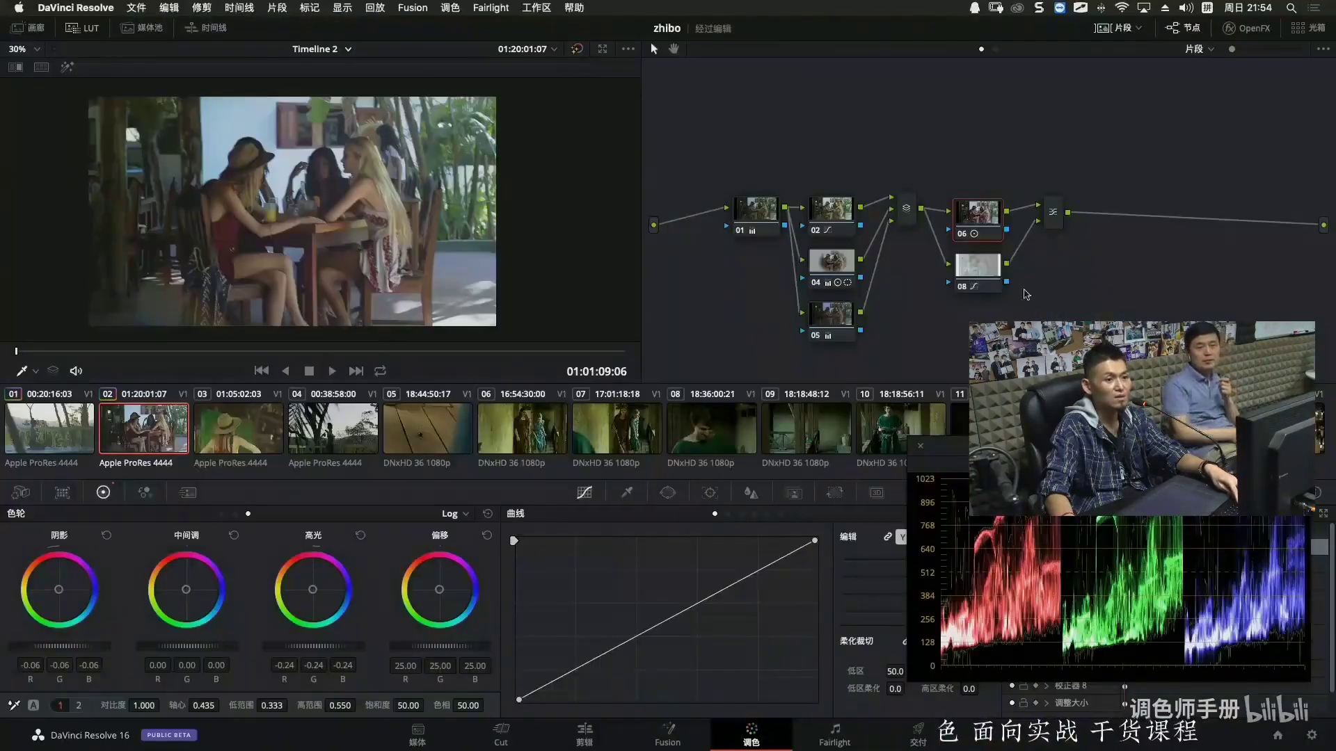
pyautogui.press('super+f')
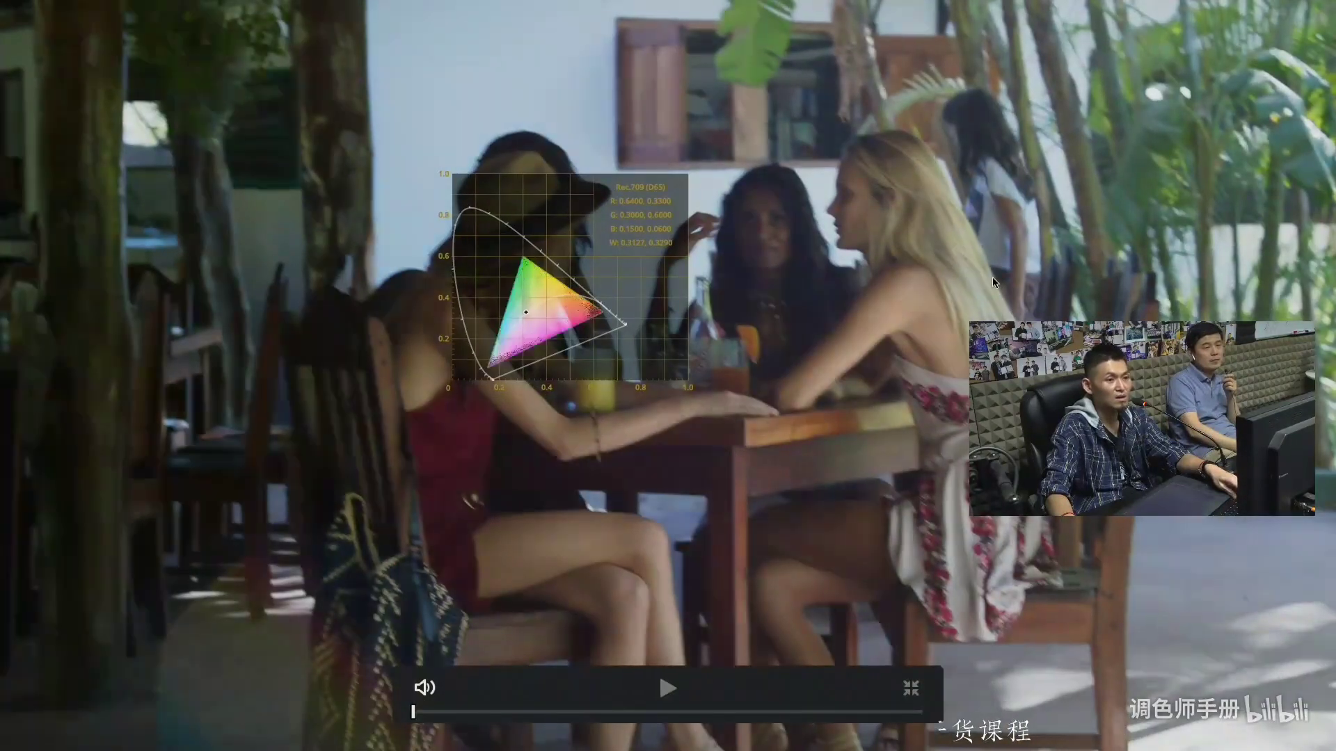
pyautogui.press('Escape')
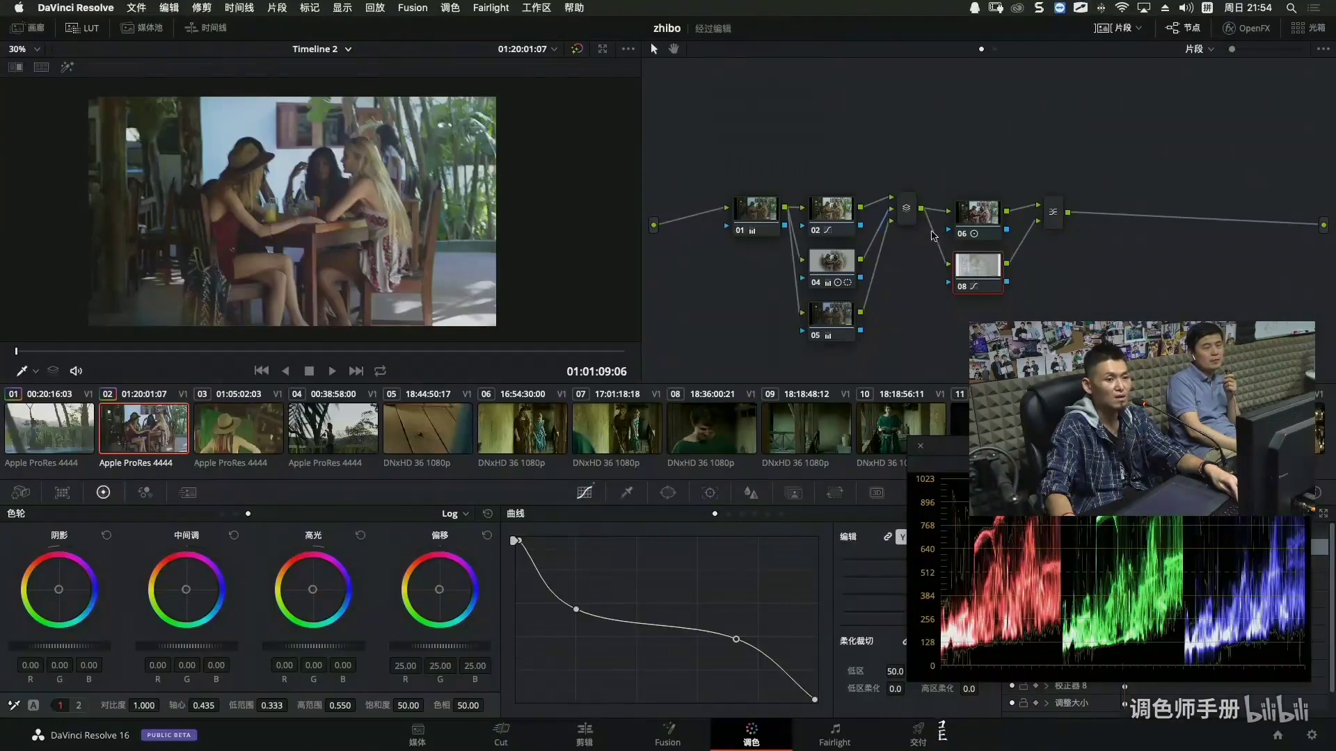
# Reset node 01's Lift to 0.00, then compare node 08's curve with node 06's.
pyautogui.click(748, 217)
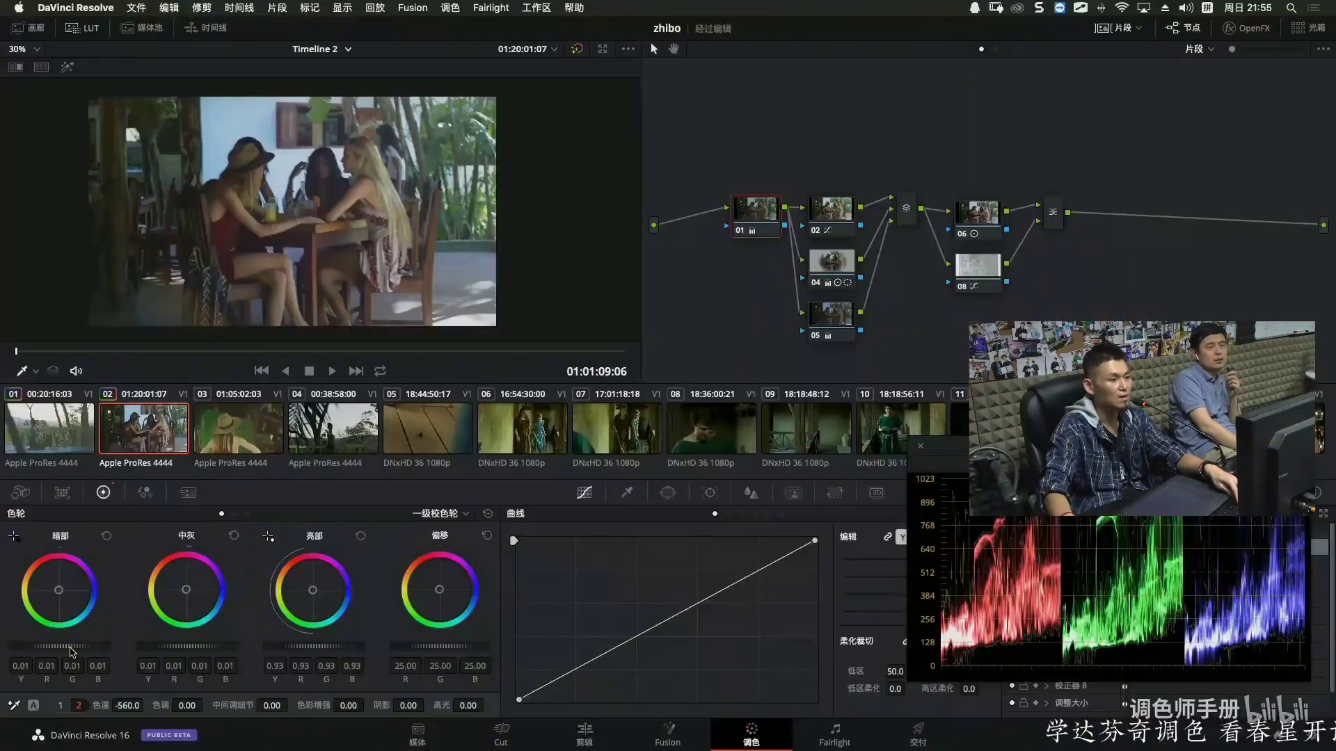
pyautogui.moveTo(70, 651); pyautogui.dragTo(66, 651)
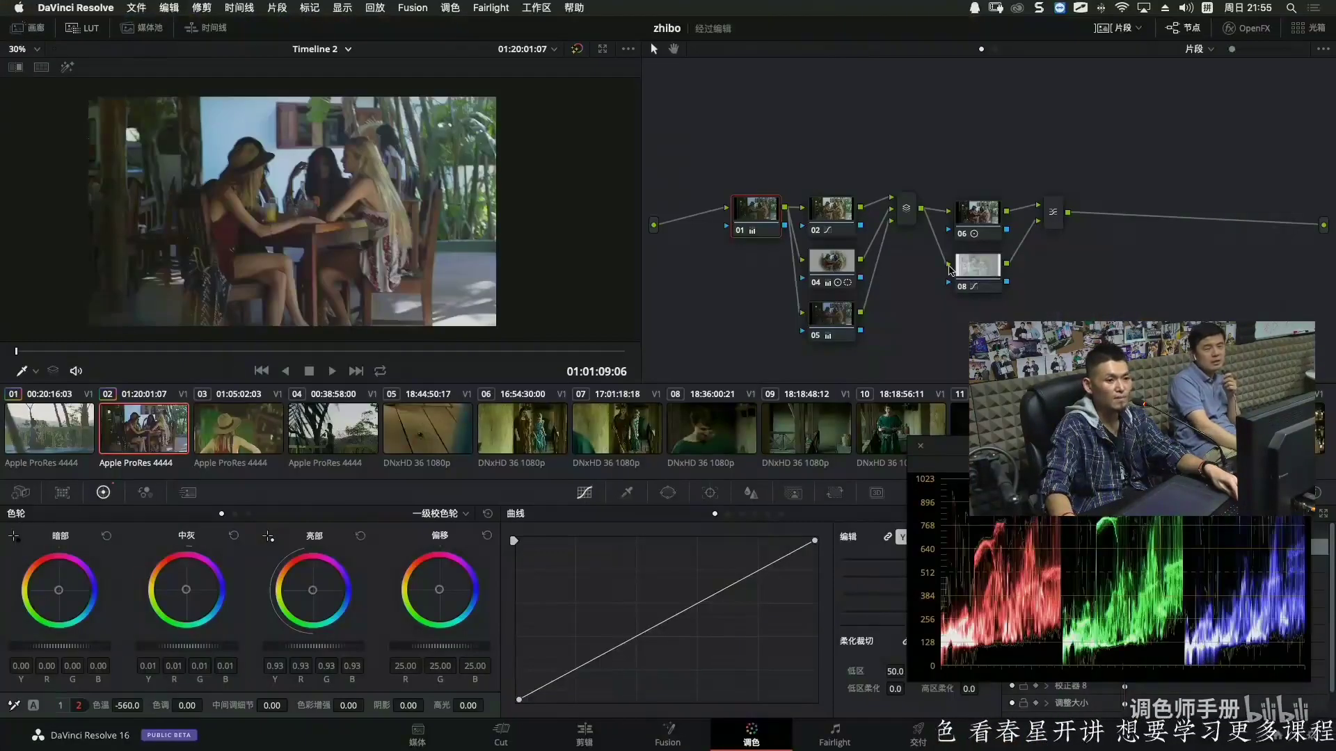
pyautogui.click(966, 271)
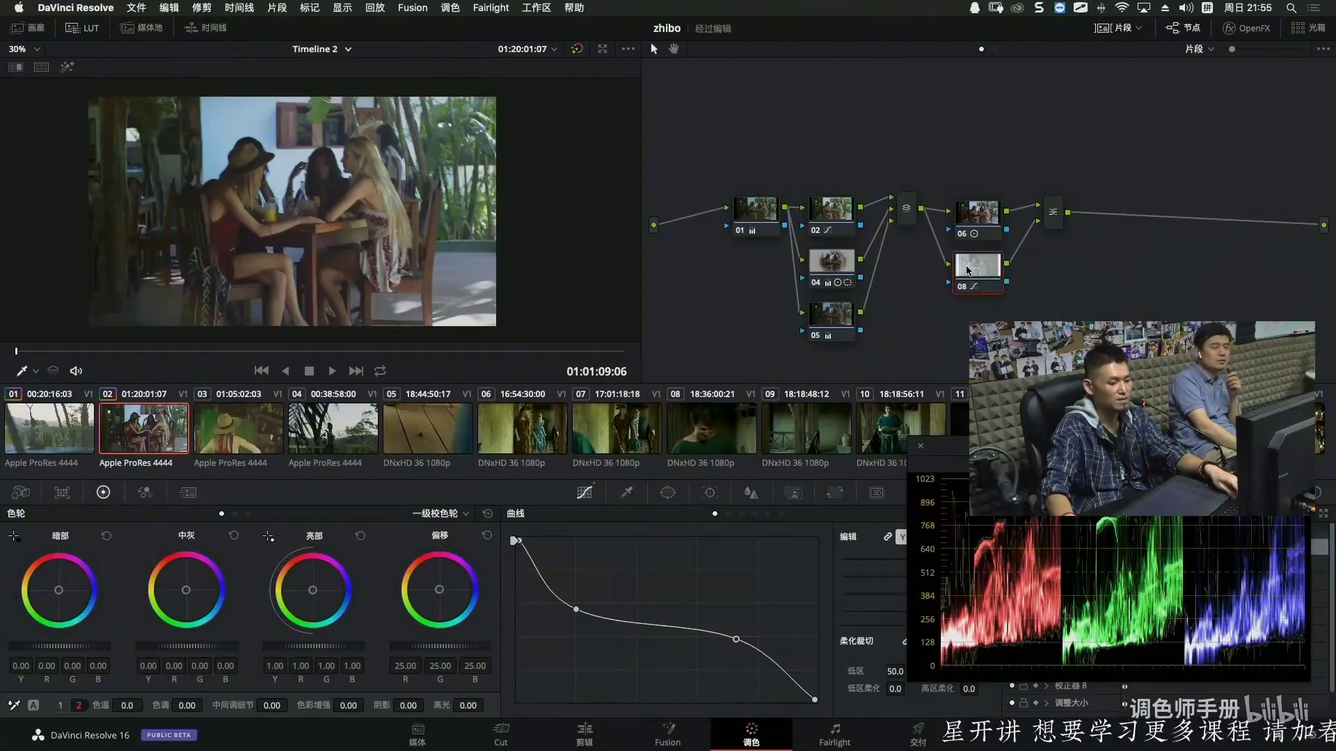
pyautogui.click(974, 226)
pyautogui.click(990, 278)
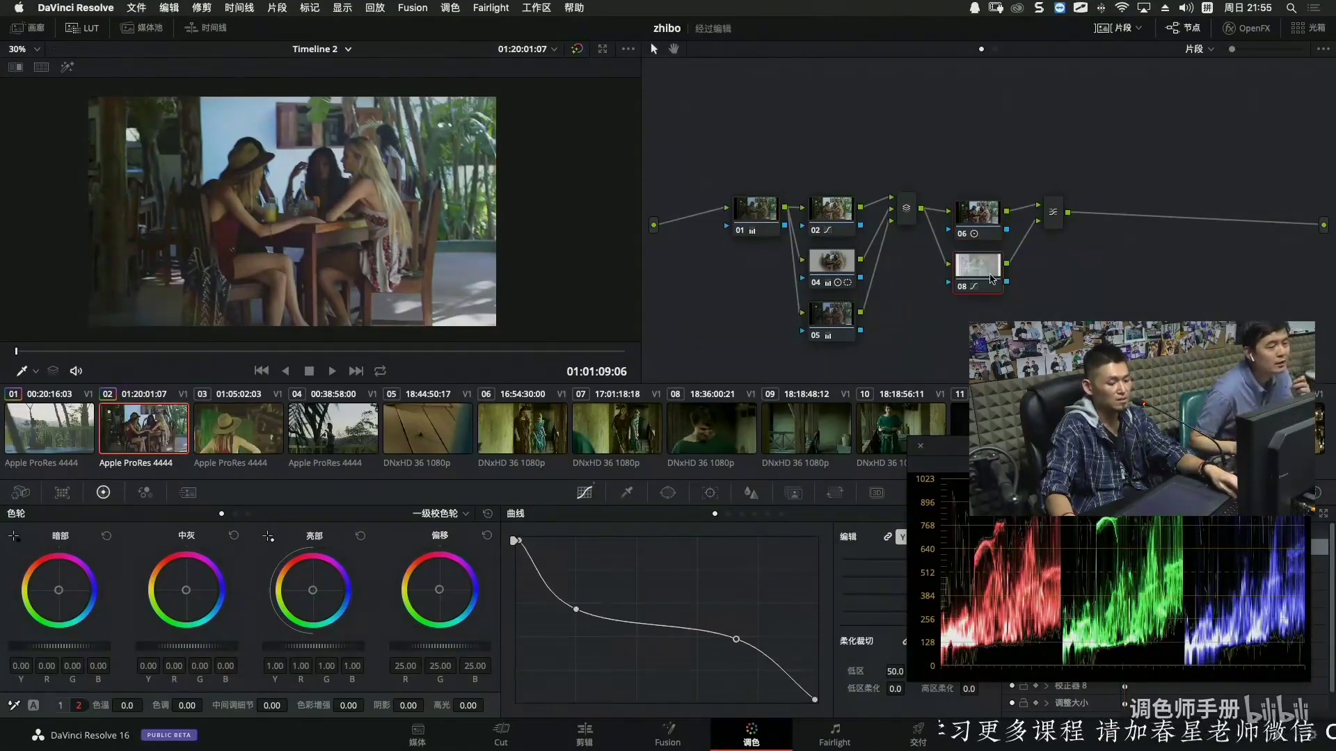
# Enlarge and zoom the viewer, preview the café clip in full-screen cinema mode, then restore the normal layout.
pyautogui.hotkey('alt', 'f')
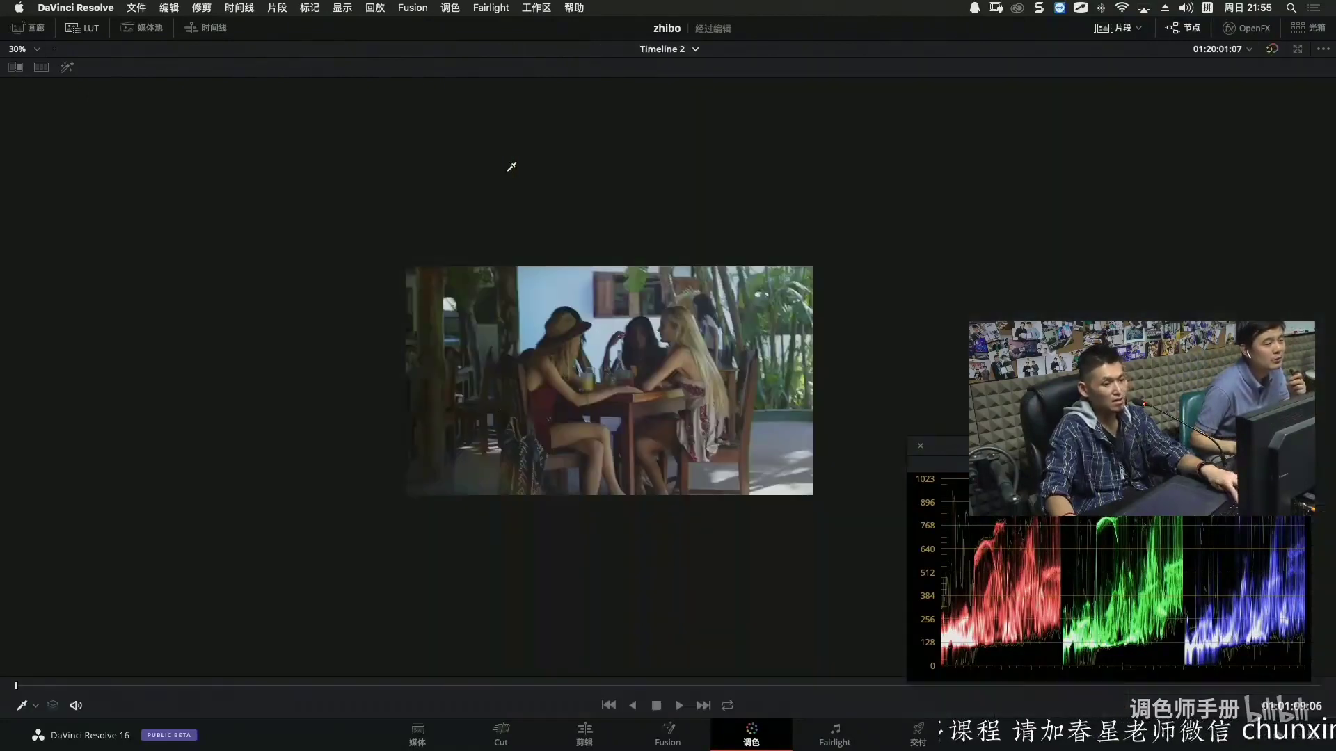
pyautogui.scroll(3, 947, 309)
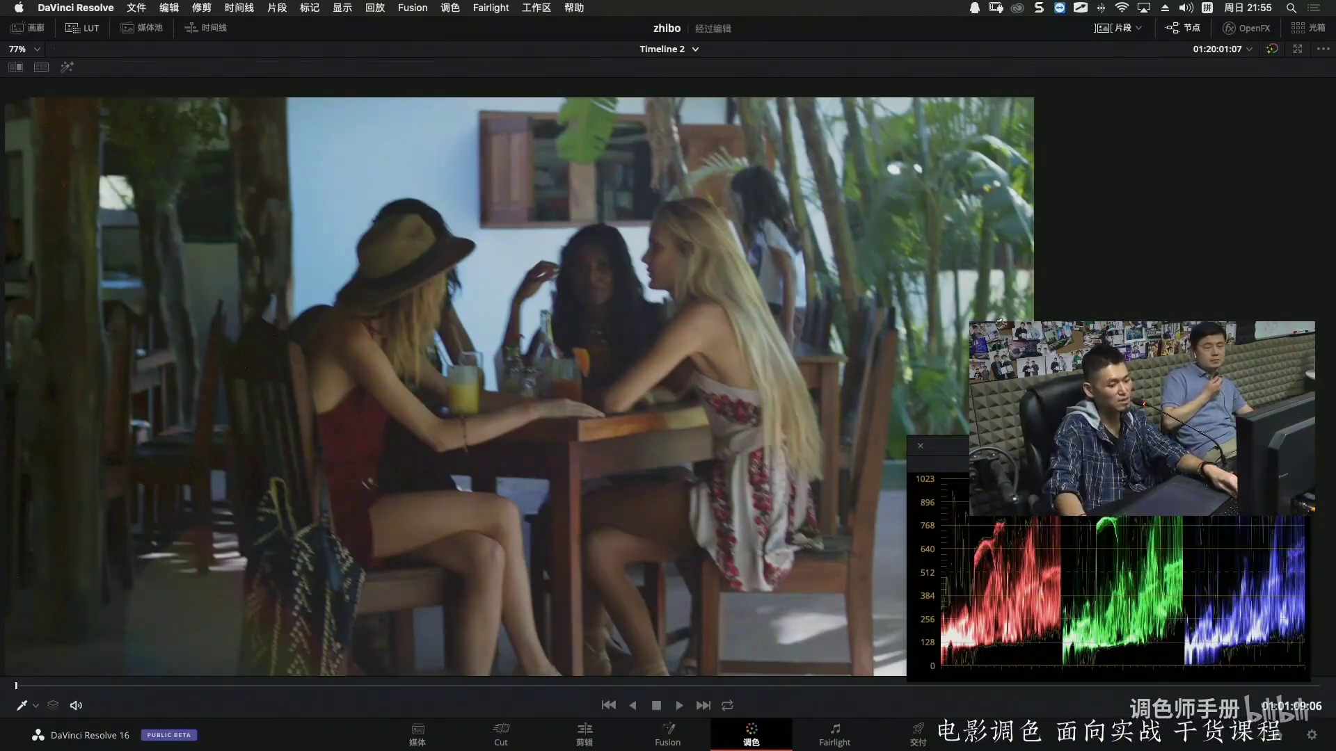
pyautogui.hotkey('ctrl', 'f')
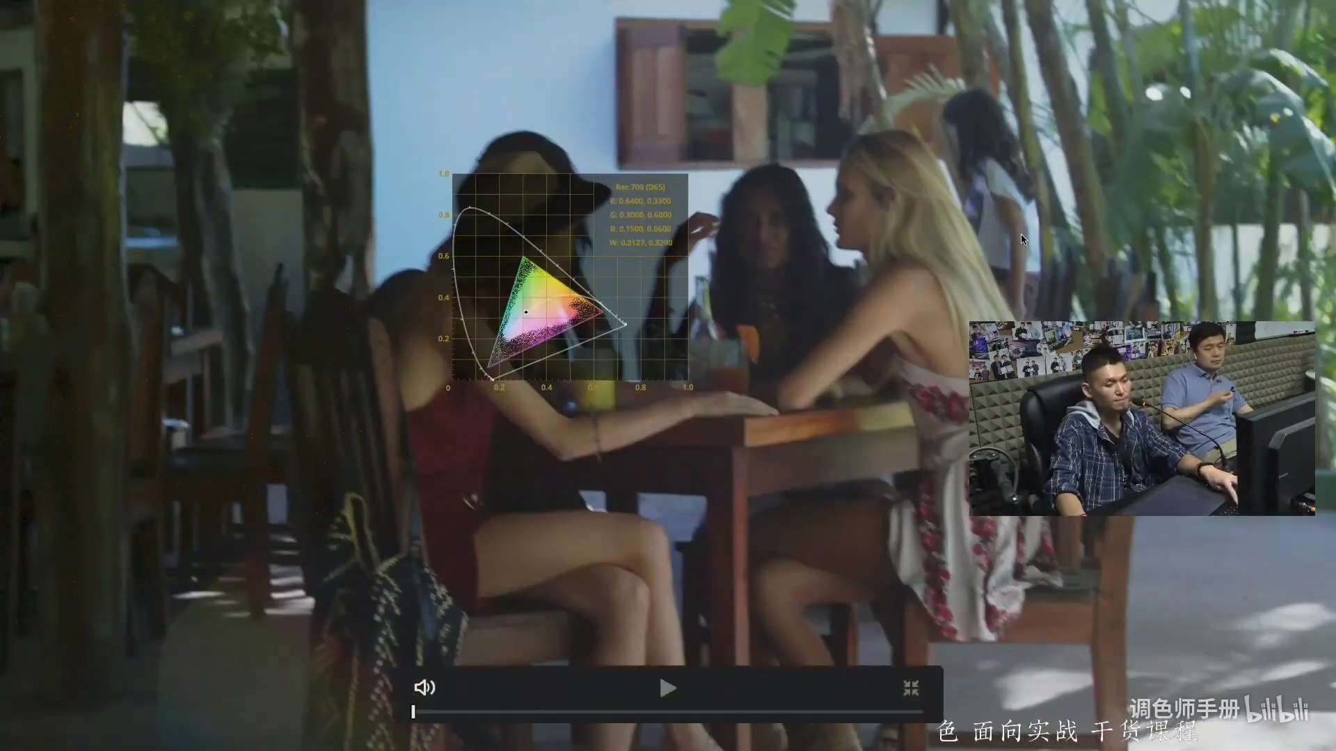
pyautogui.hotkey('ctrl', 'f')
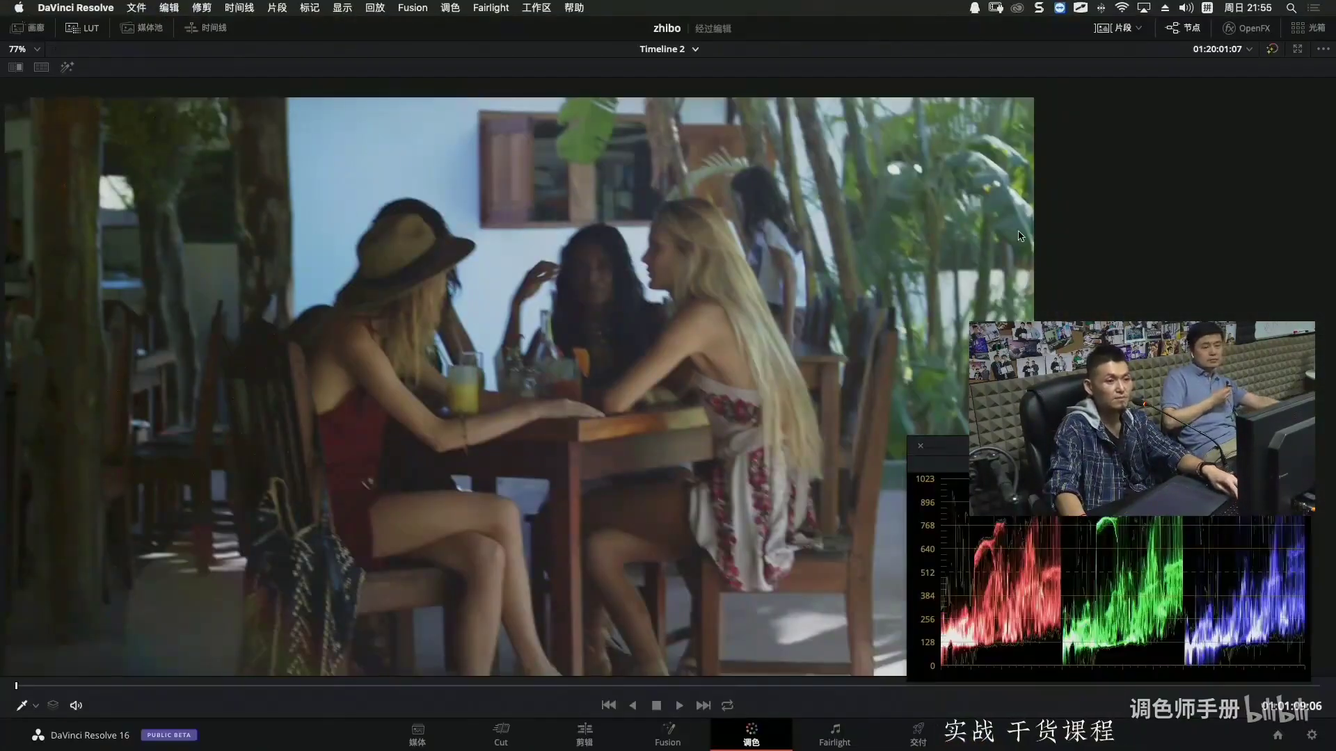
pyautogui.hotkey('alt', 'f')
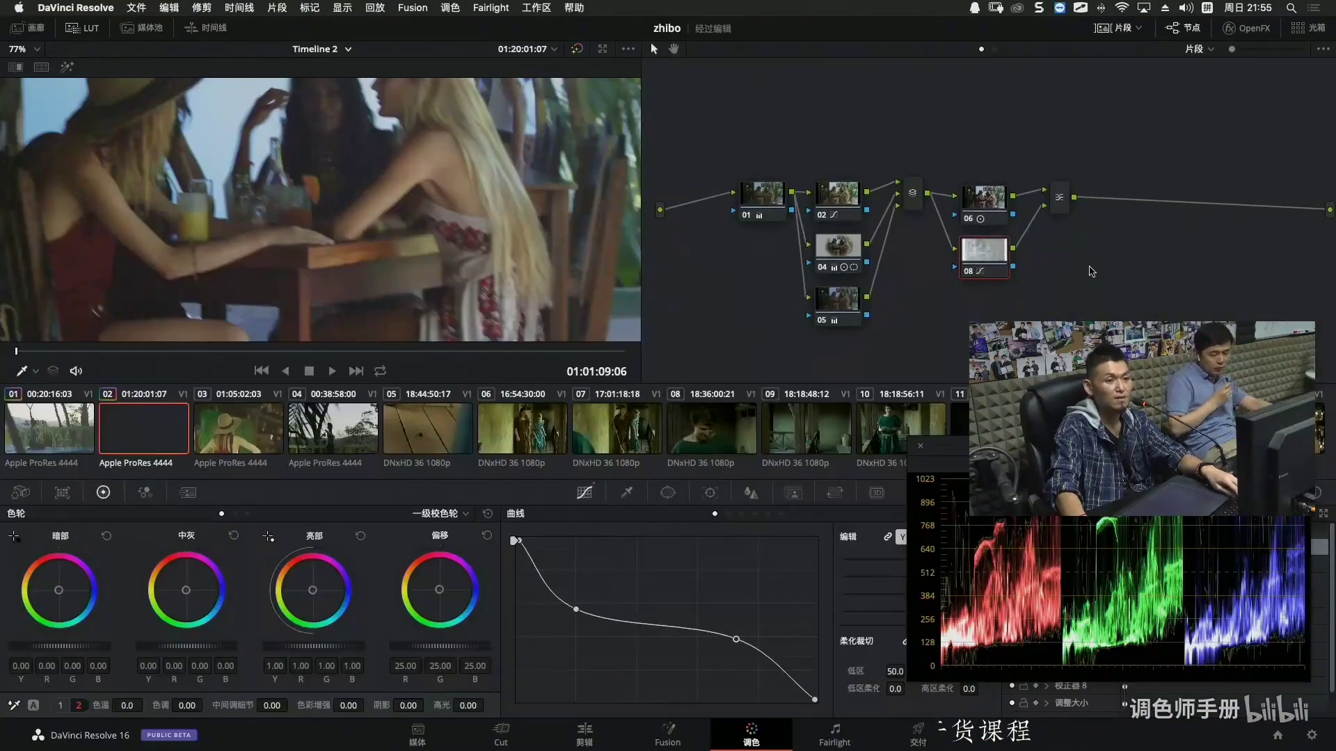
# Add serial node 09 after the mixer and tint its shadows and highlights slightly toward blue.
pyautogui.click(988, 199)
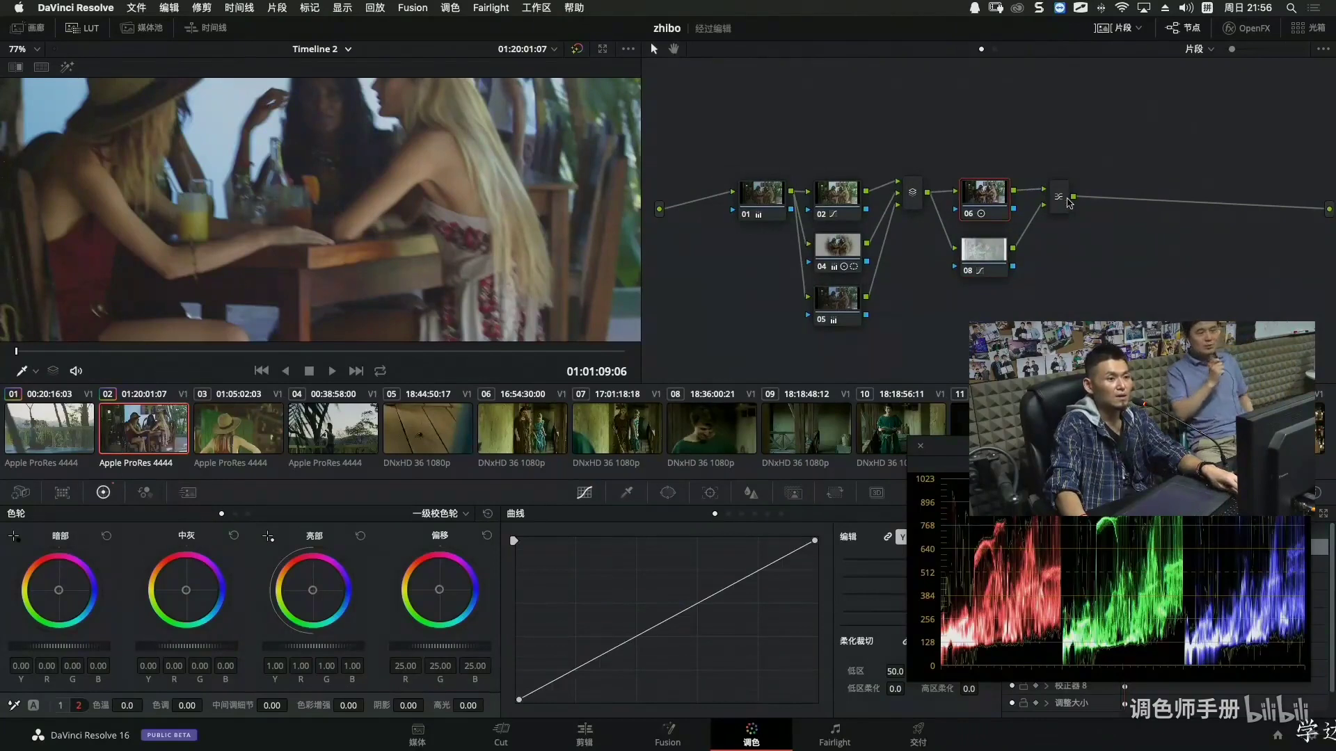
pyautogui.click(1068, 204)
pyautogui.hotkey('alt', 's')
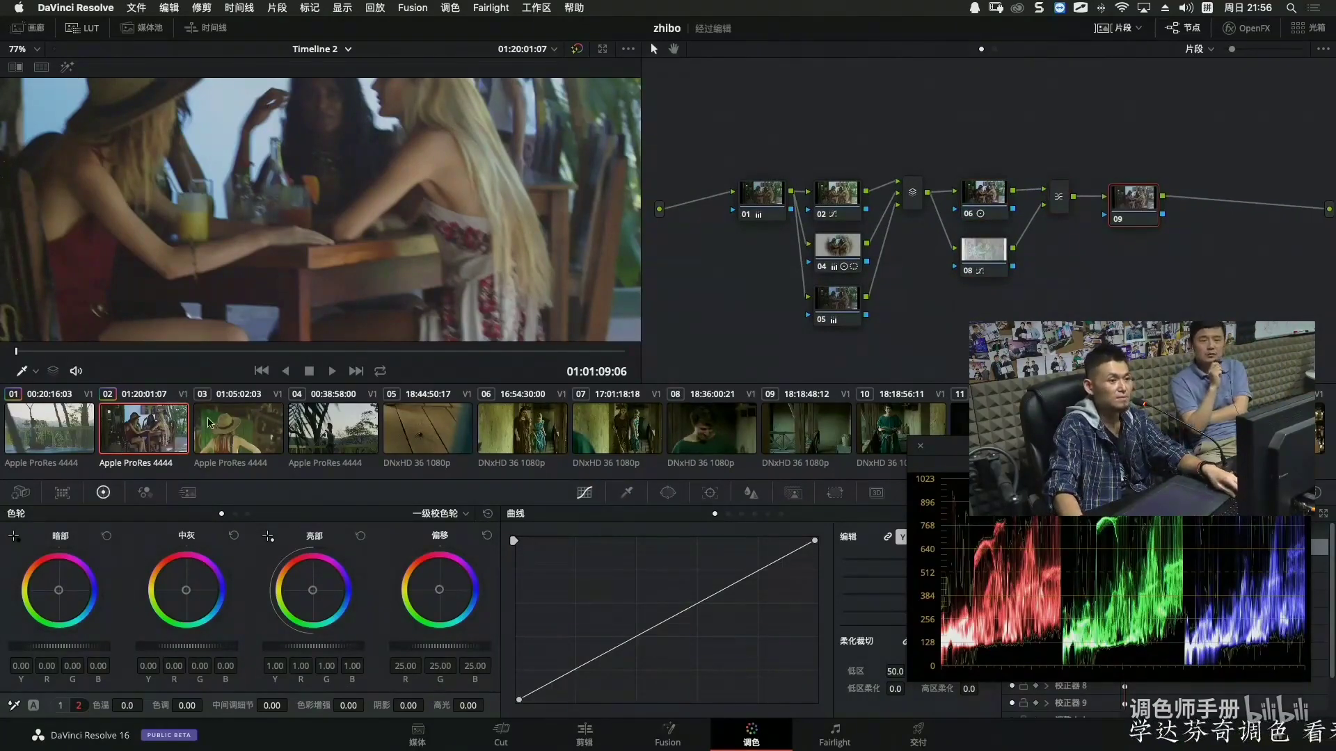
pyautogui.moveTo(57, 593); pyautogui.dragTo(59, 591)
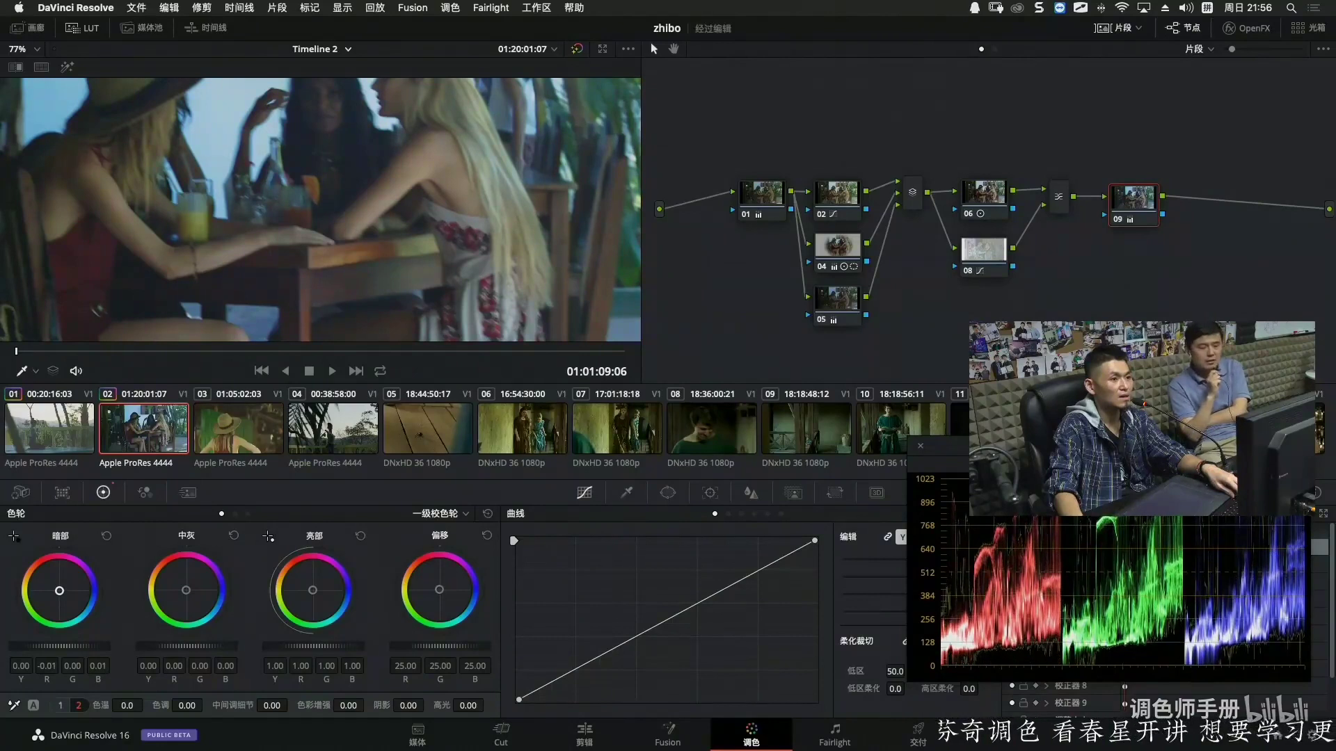
pyautogui.moveTo(315, 593)
pyautogui.mouseDown()
pyautogui.moveTo(301, 597)
pyautogui.moveTo(321, 593)
pyautogui.mouseUp()
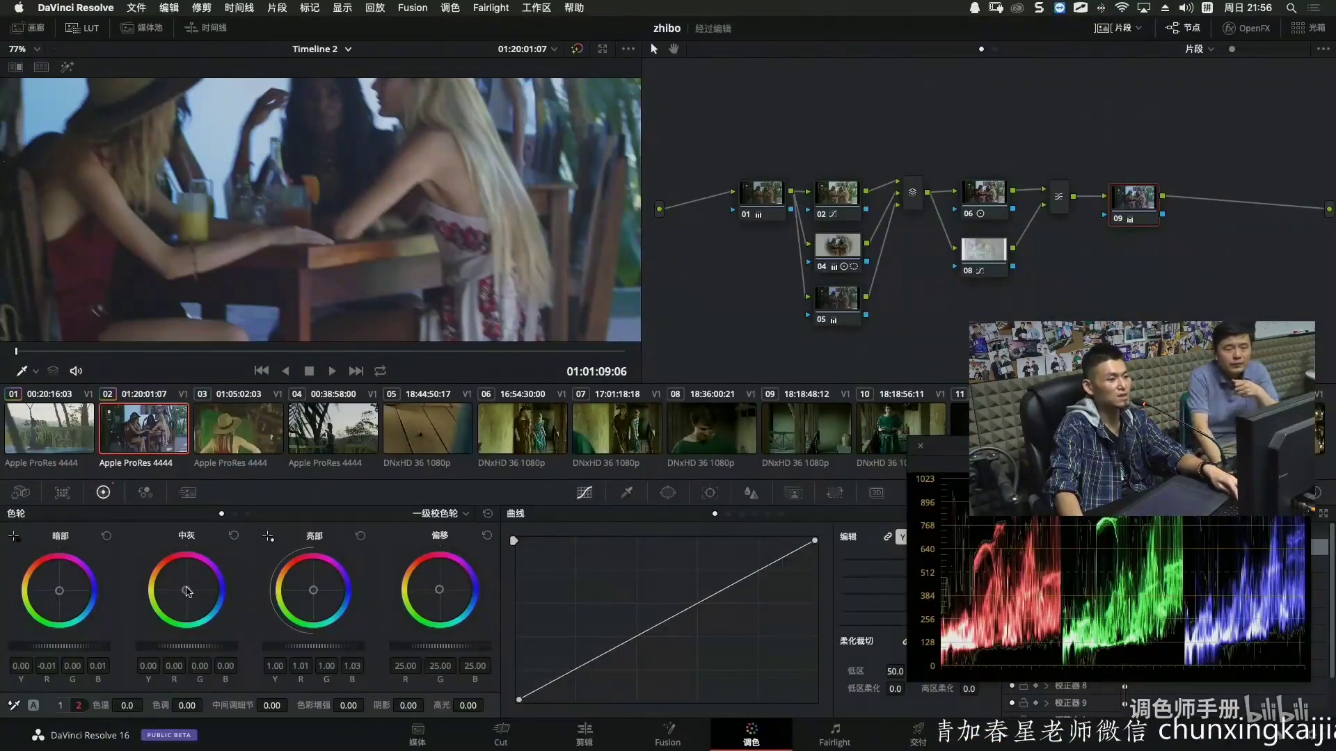
pyautogui.moveTo(187, 591); pyautogui.dragTo(186, 589)
# Darken node 09's shadows slightly, brighten its highlights to 1.02, and switch to the Primaries Bars view.
pyautogui.moveTo(198, 646); pyautogui.dragTo(203, 646)
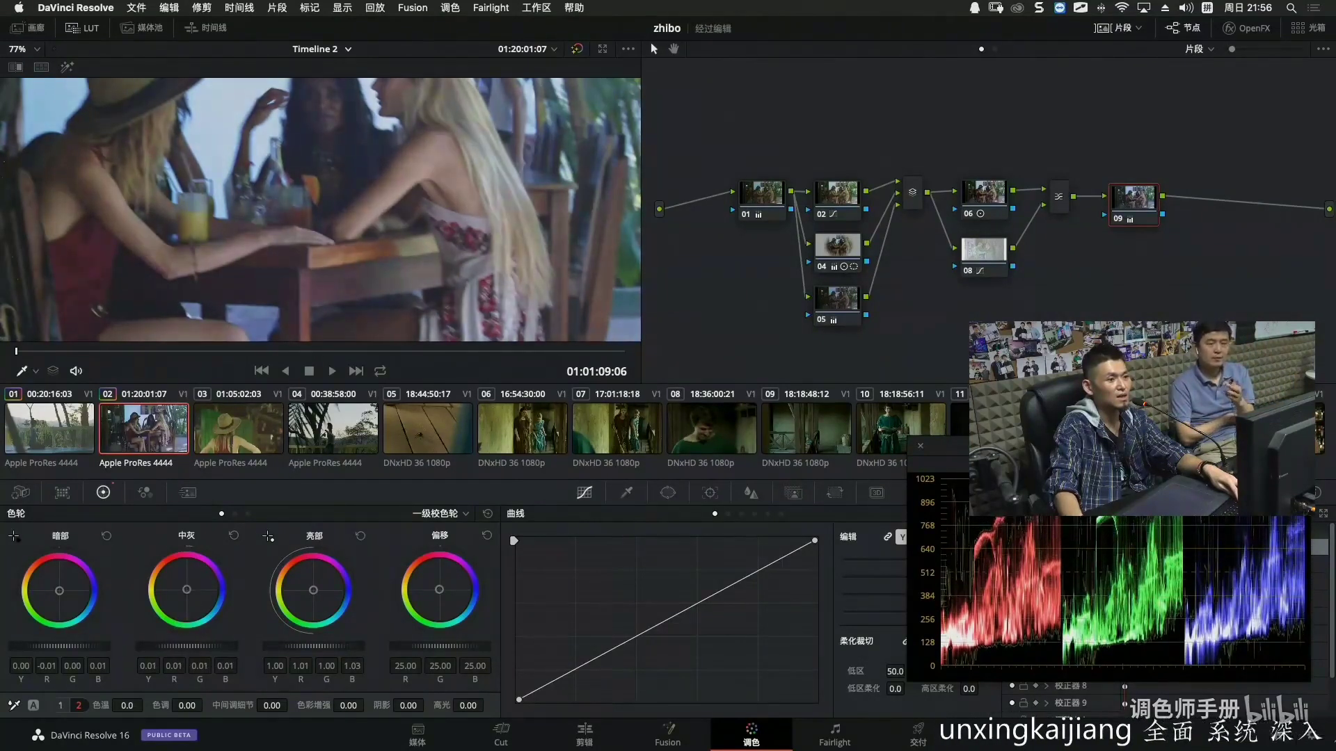
pyautogui.moveTo(66, 645); pyautogui.dragTo(59, 646)
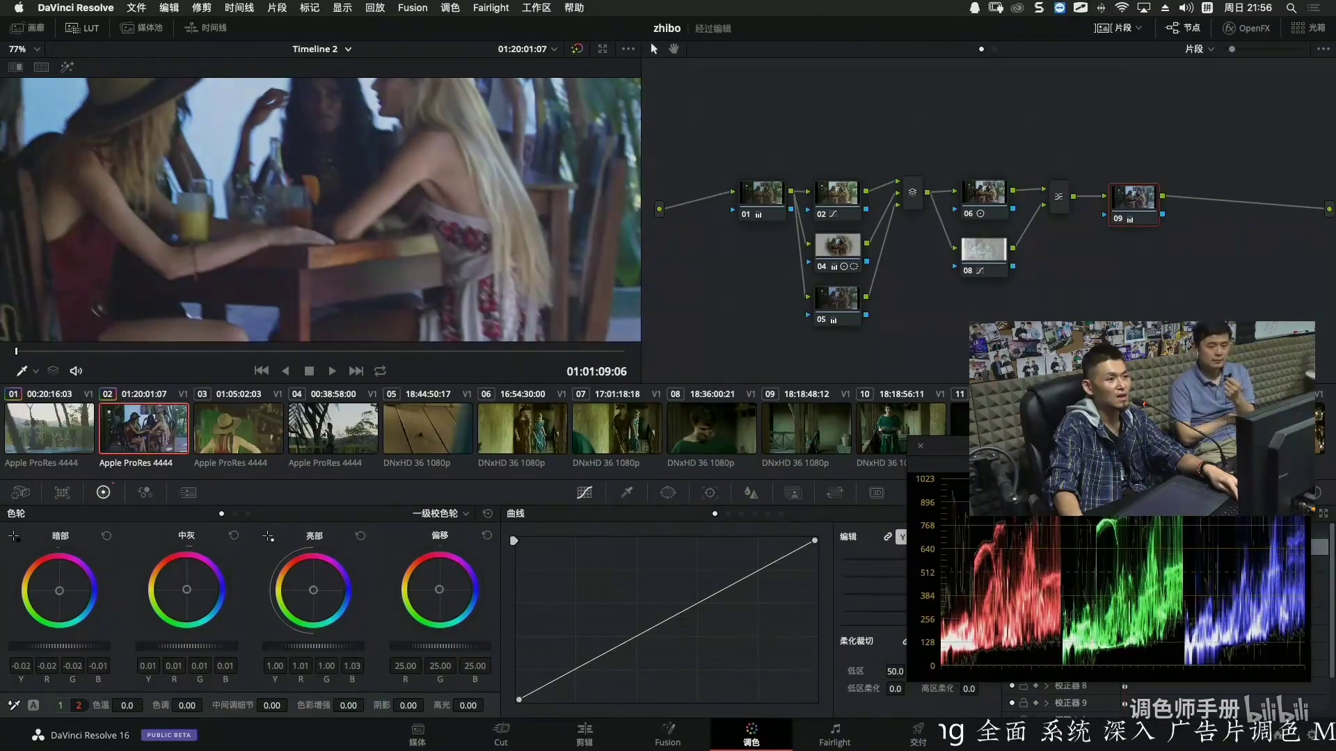
pyautogui.moveTo(59, 645); pyautogui.dragTo(61, 646)
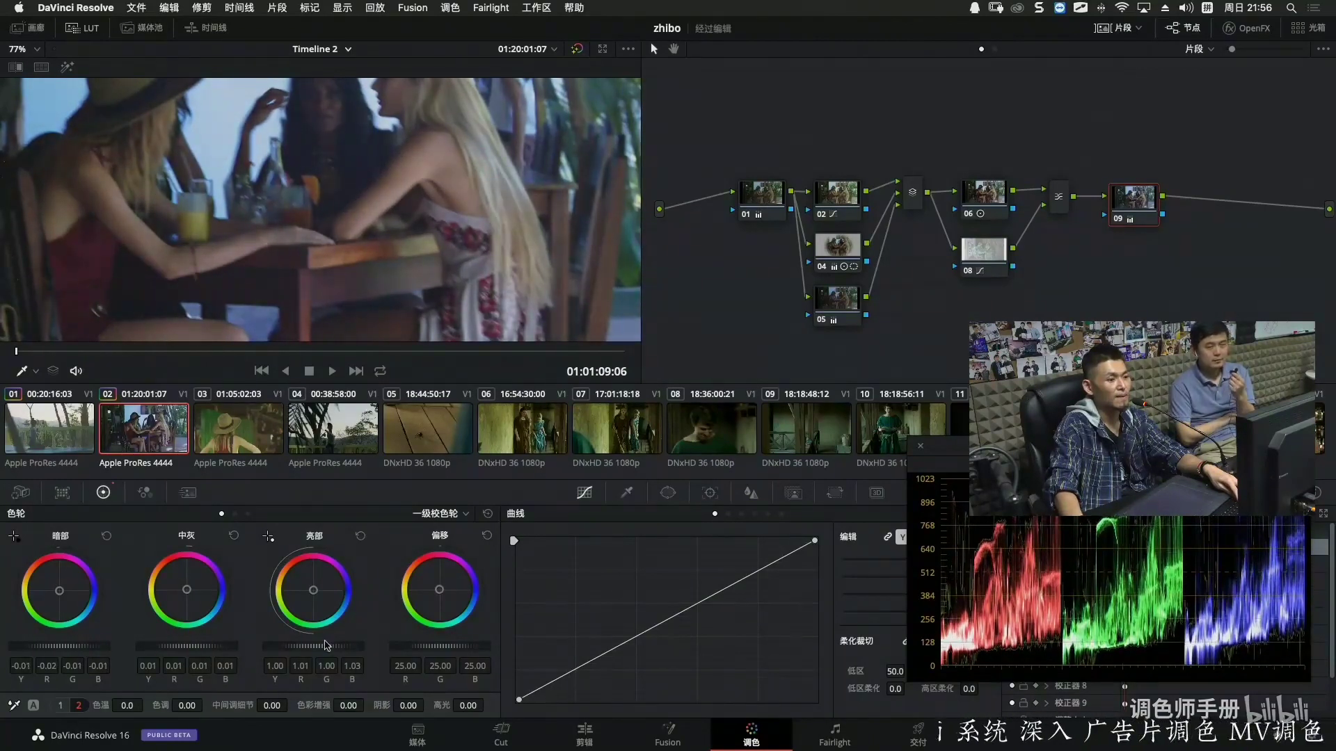
pyautogui.moveTo(322, 647); pyautogui.dragTo(324, 648)
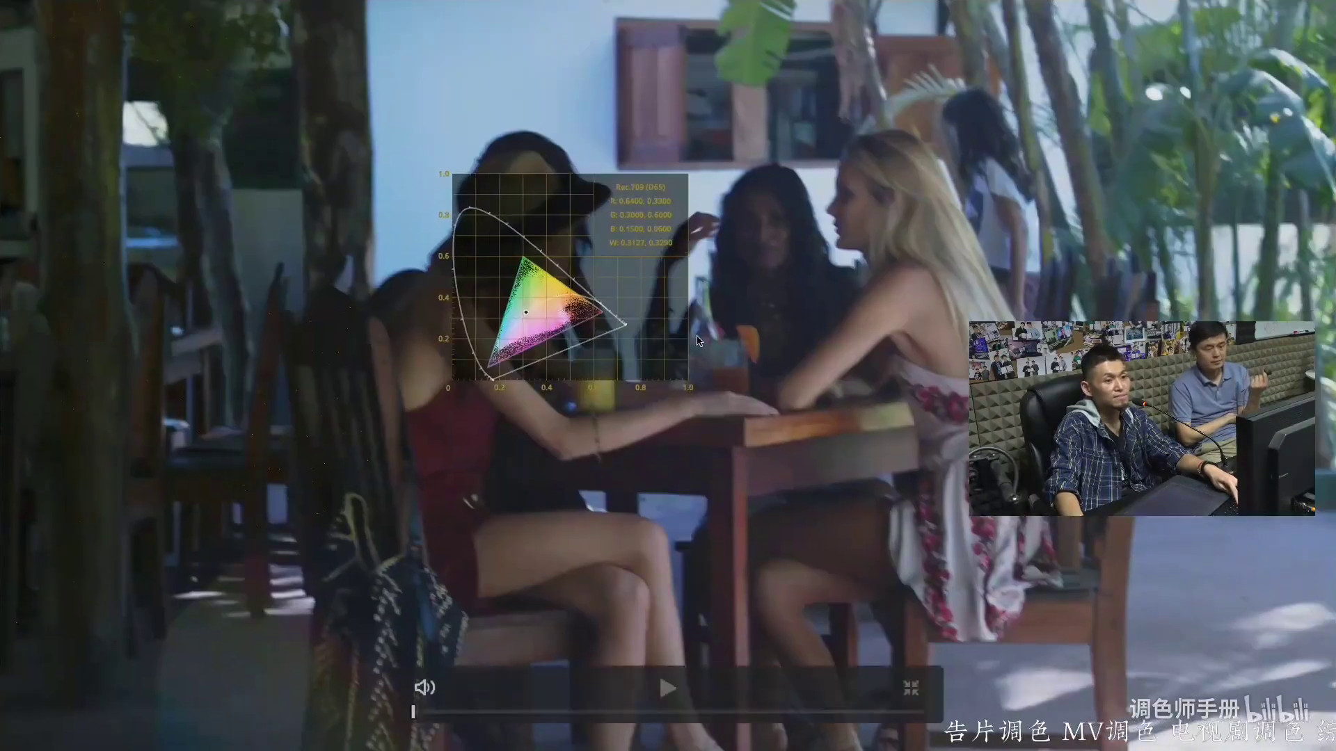
pyautogui.press('Escape')
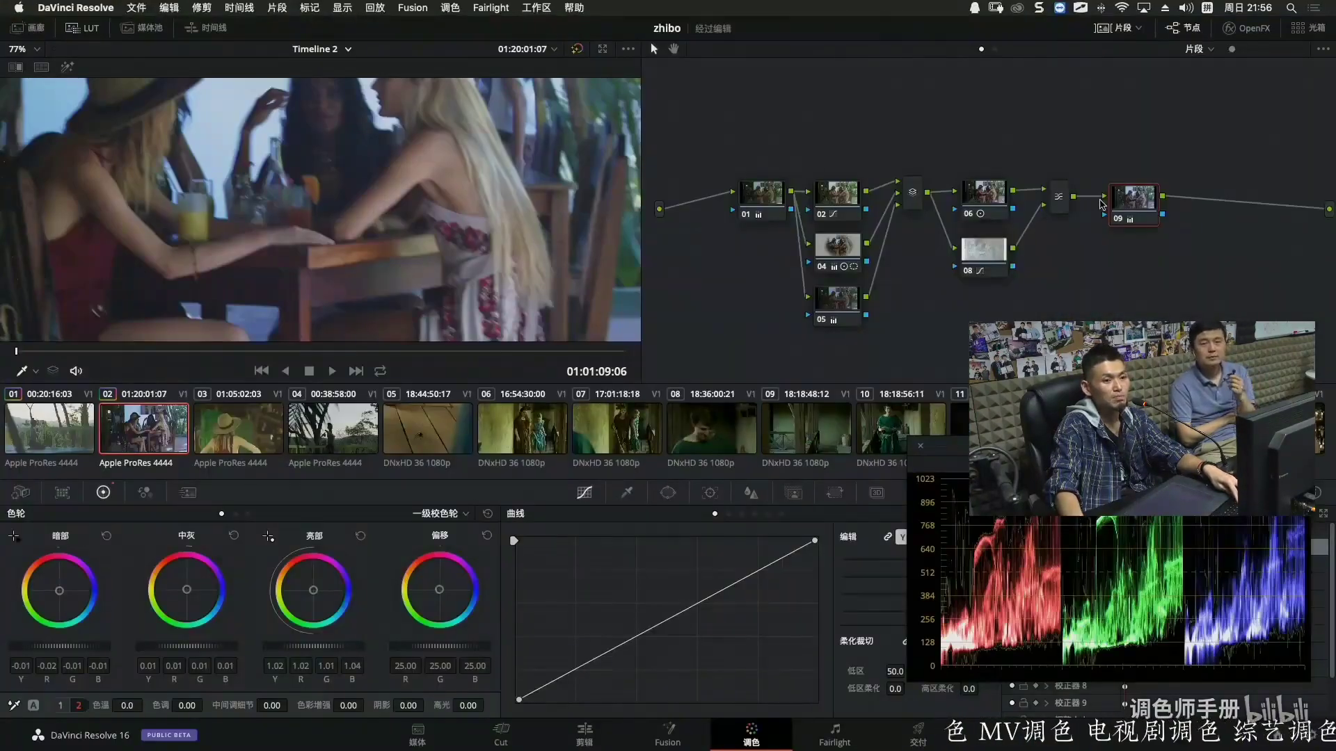
pyautogui.click(234, 514)
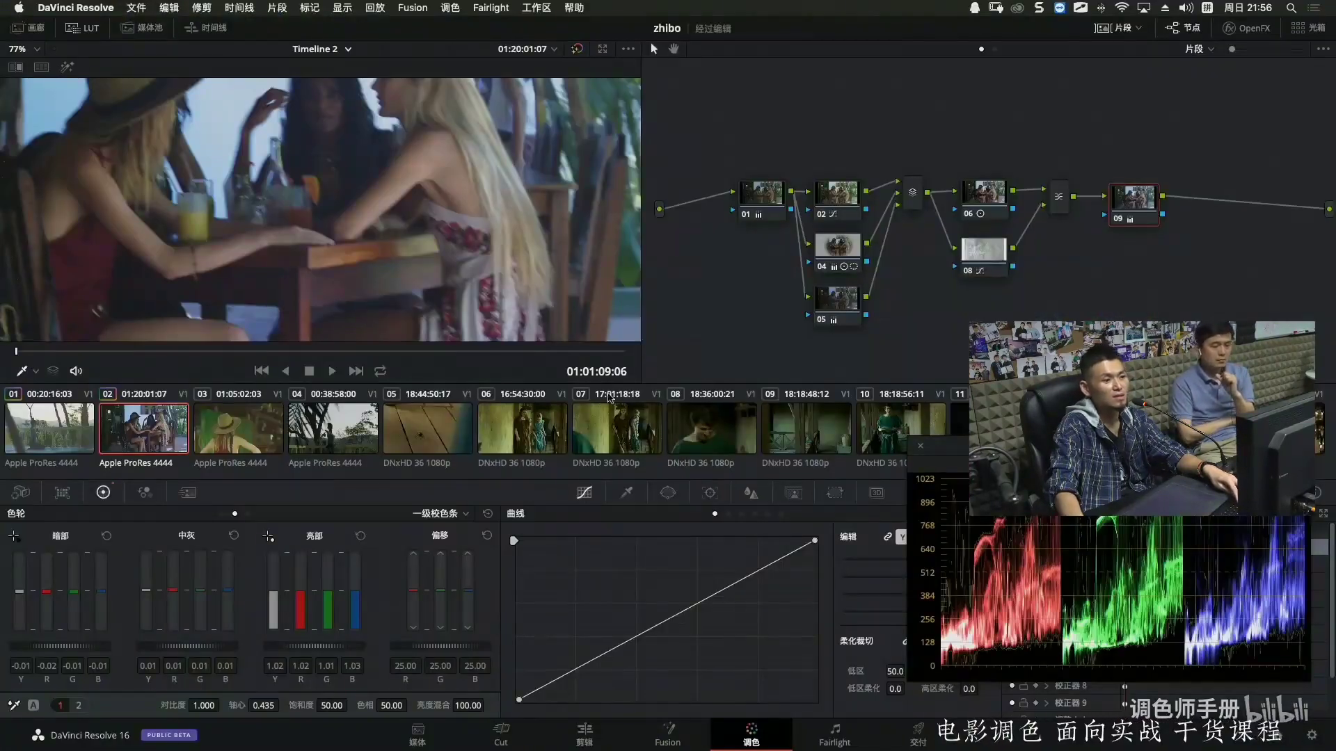
pyautogui.scroll(-1, 231, 595)
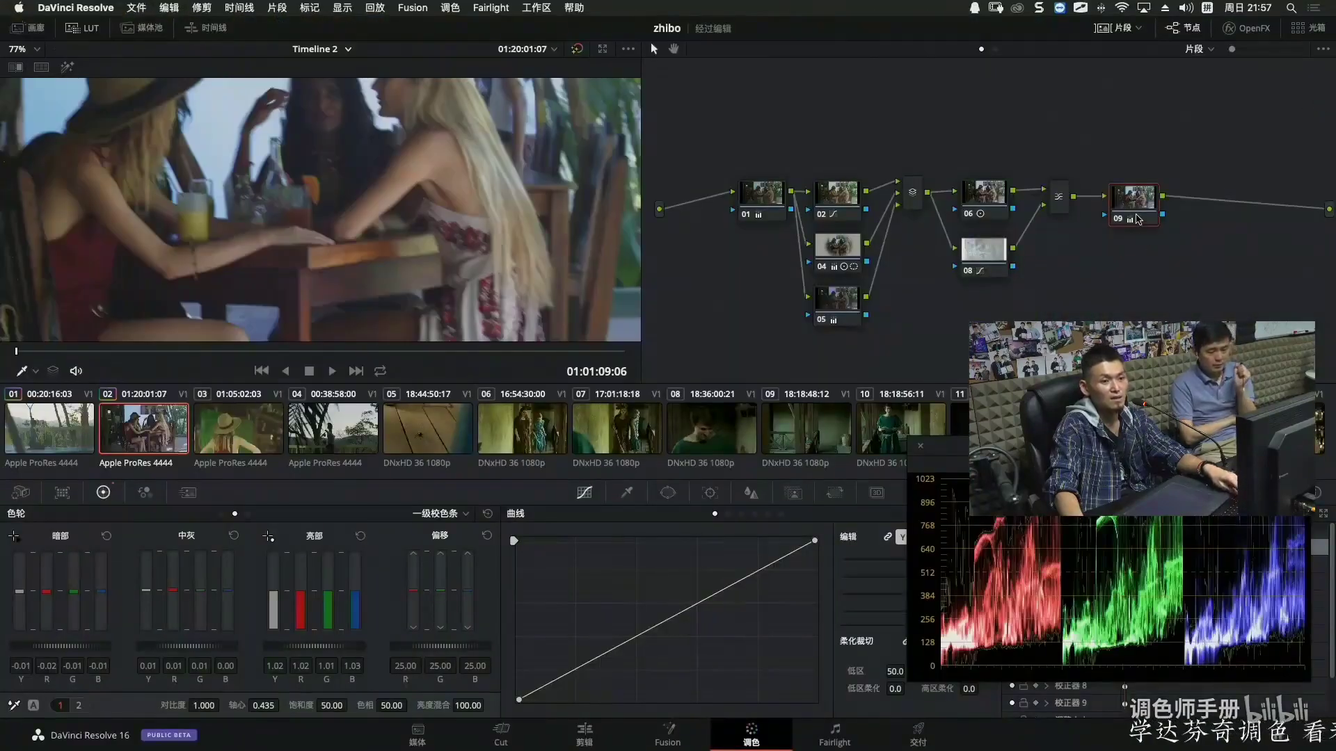
# Add node 10 with a wide, heavily softened, inverted oval window and darken the midtones outside it to -0.06.
pyautogui.hotkey('alt', 'c')
pyautogui.scroll(-5, 335, 196)
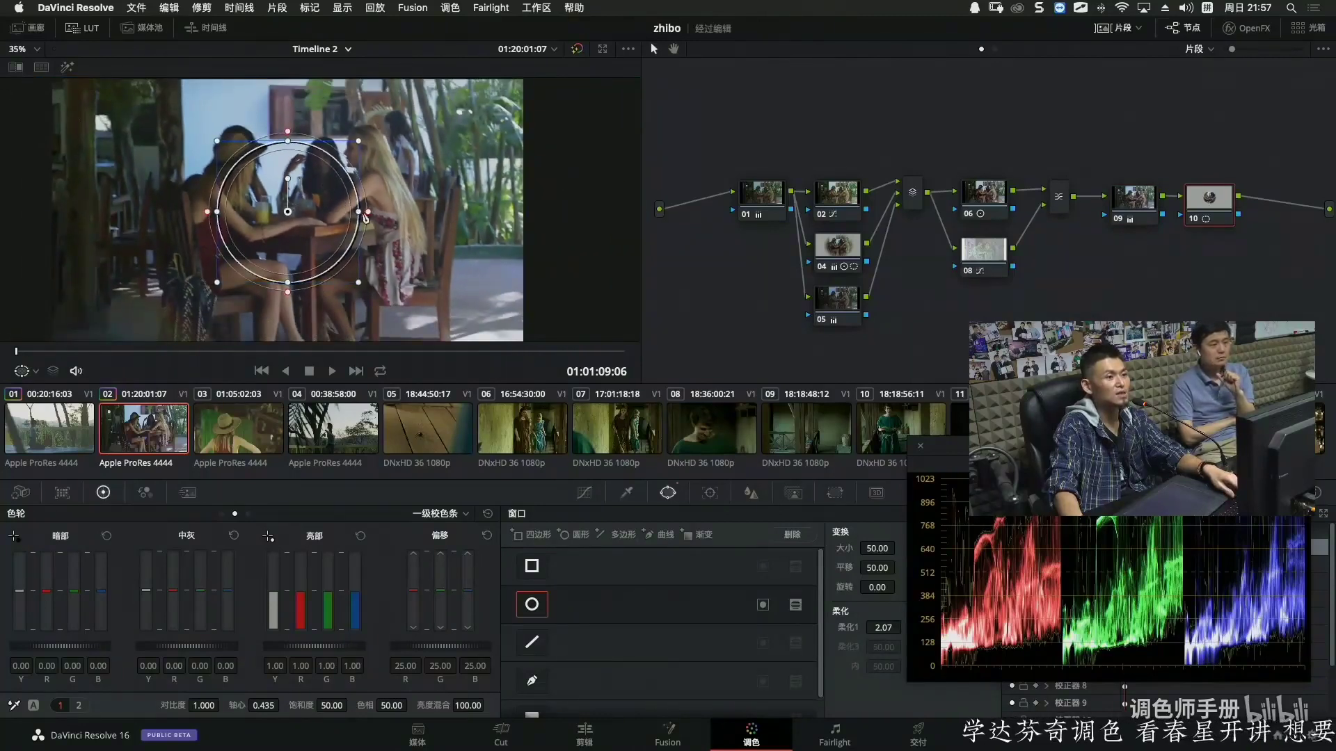
pyautogui.moveTo(359, 212); pyautogui.dragTo(527, 209)
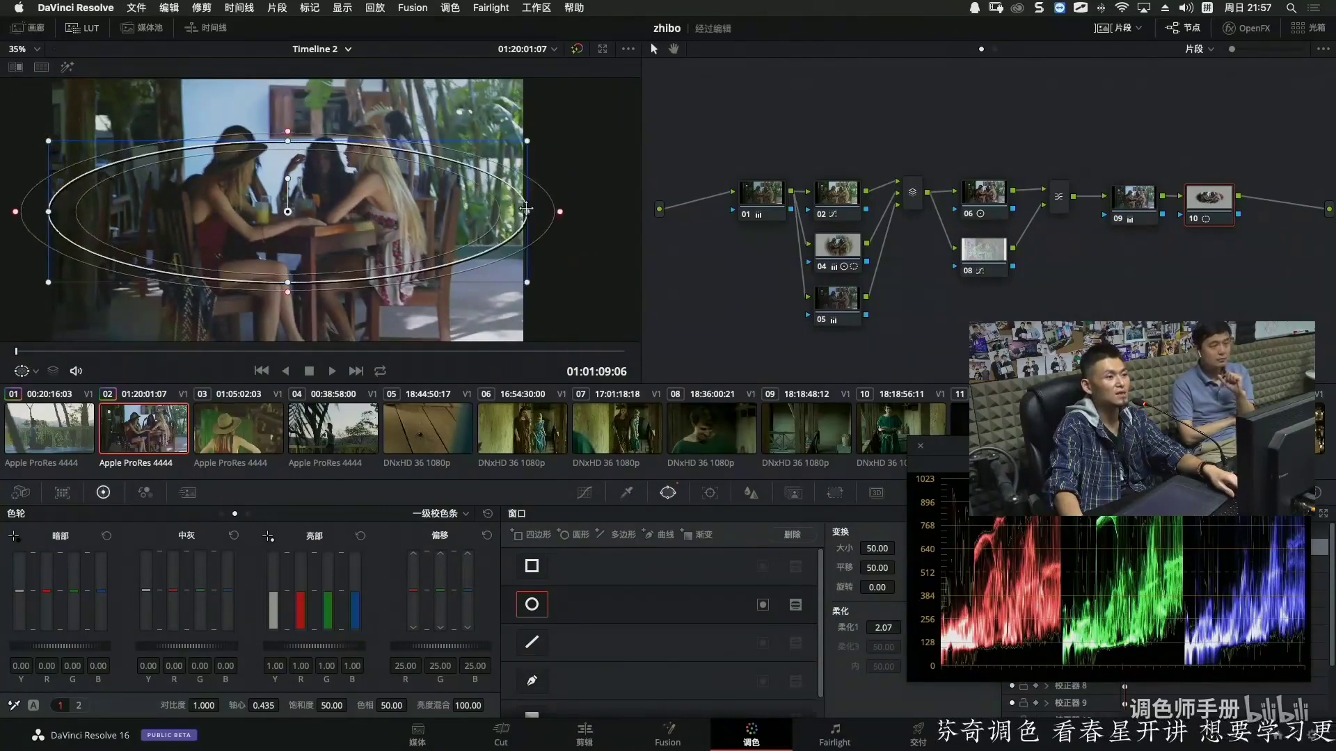
pyautogui.moveTo(294, 281); pyautogui.dragTo(296, 333)
pyautogui.scroll(-2, 319, 311)
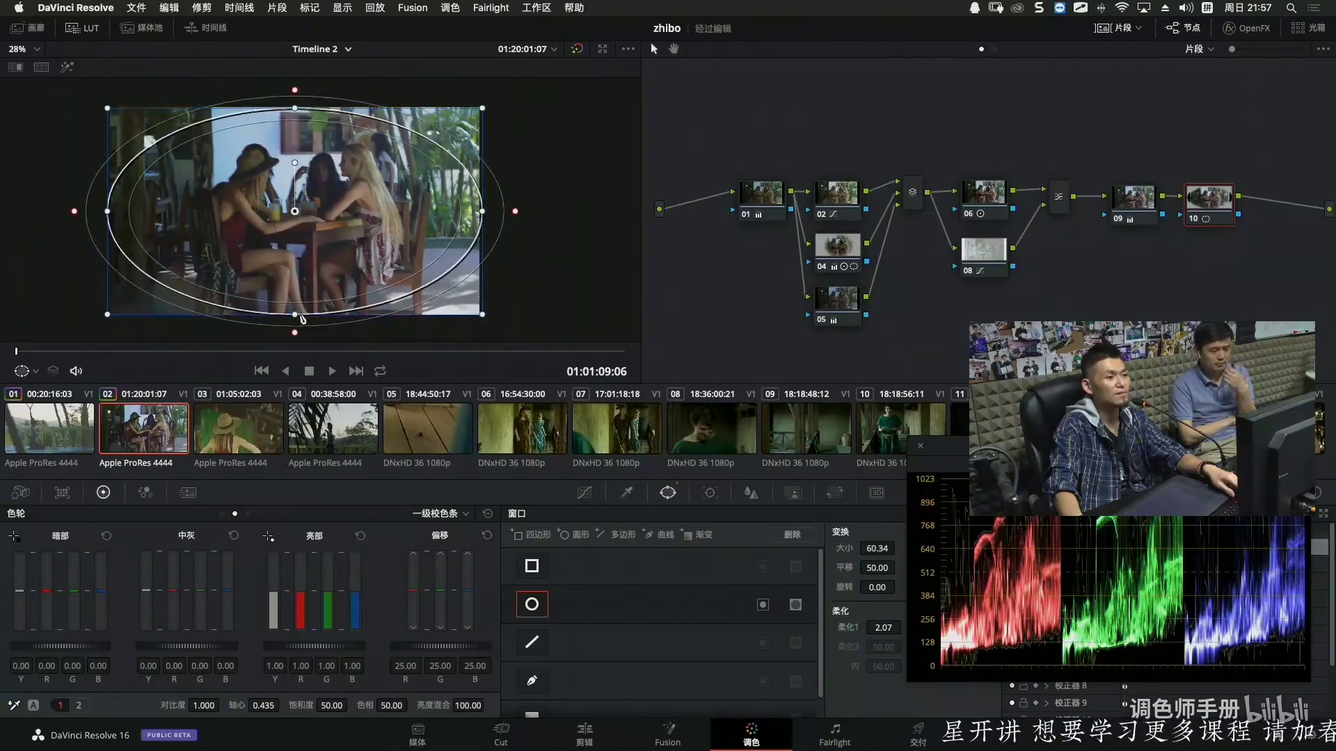
pyautogui.moveTo(516, 211); pyautogui.dragTo(578, 198)
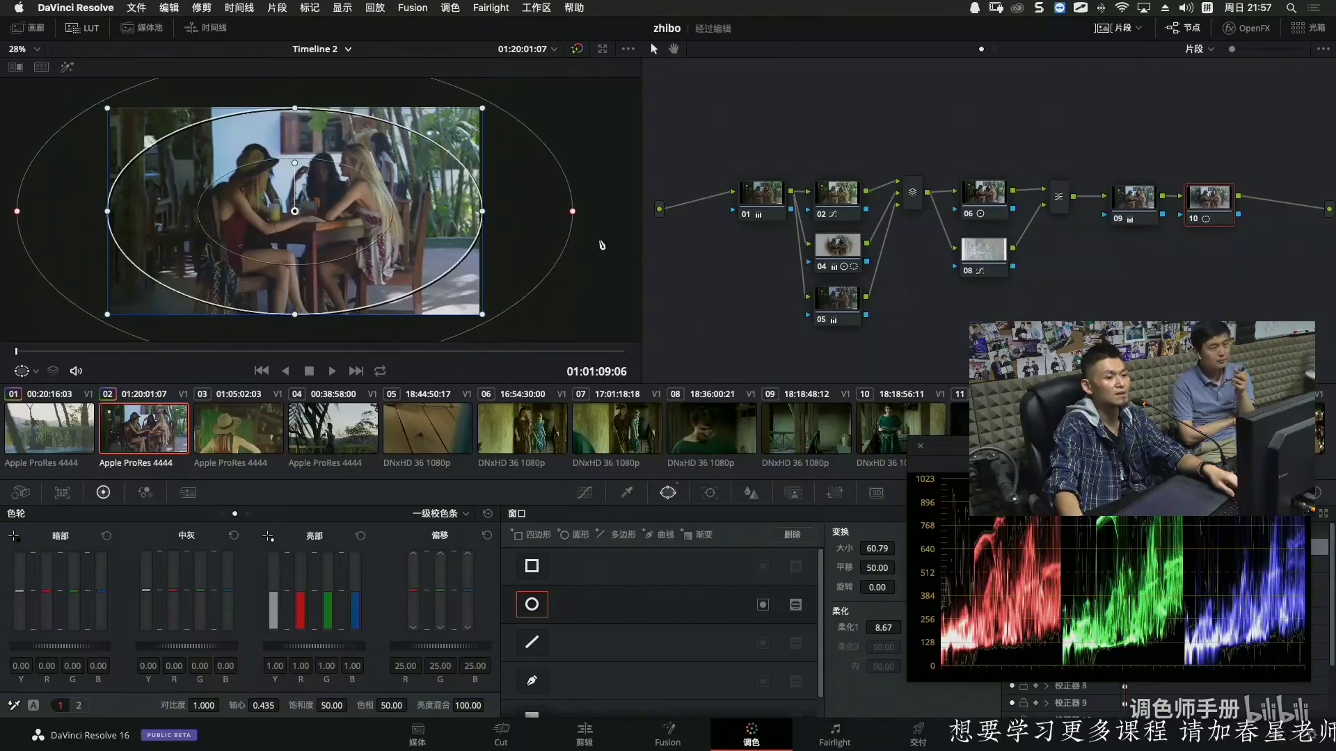
pyautogui.click(763, 605)
pyautogui.moveTo(228, 646); pyautogui.dragTo(307, 647)
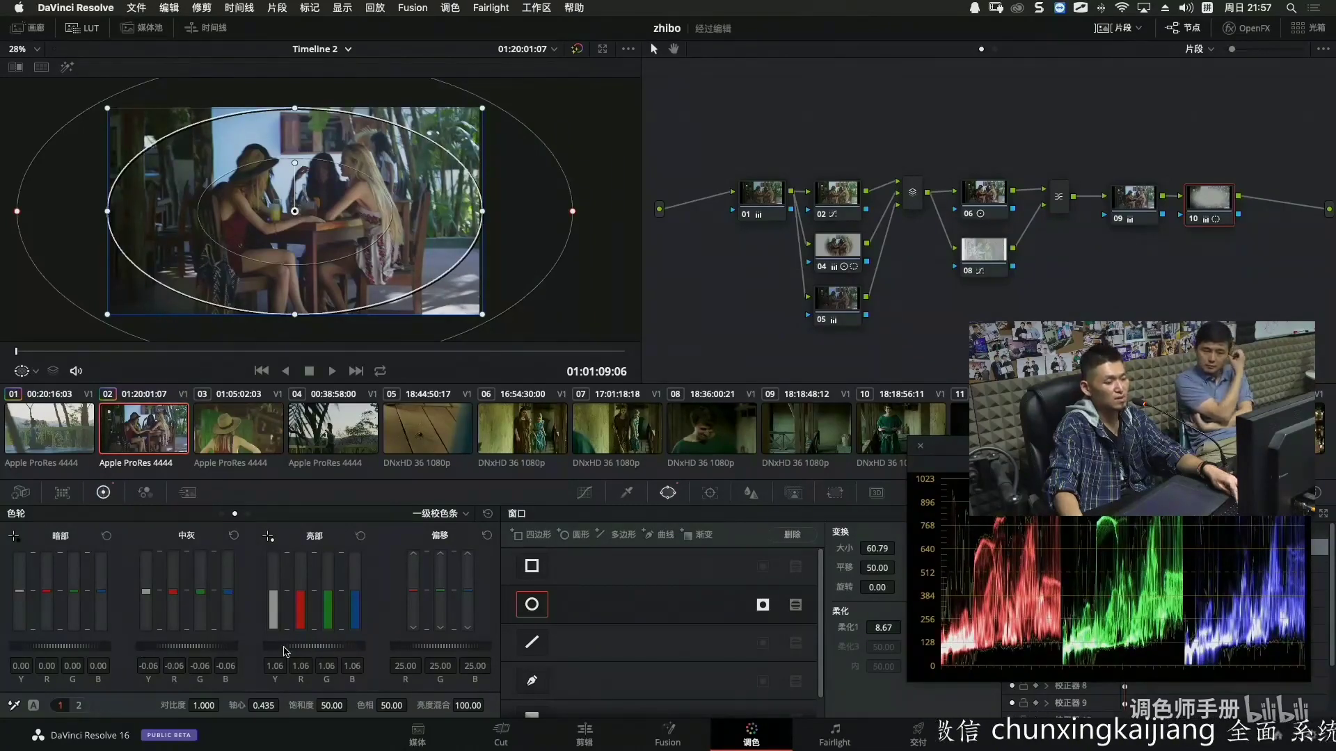
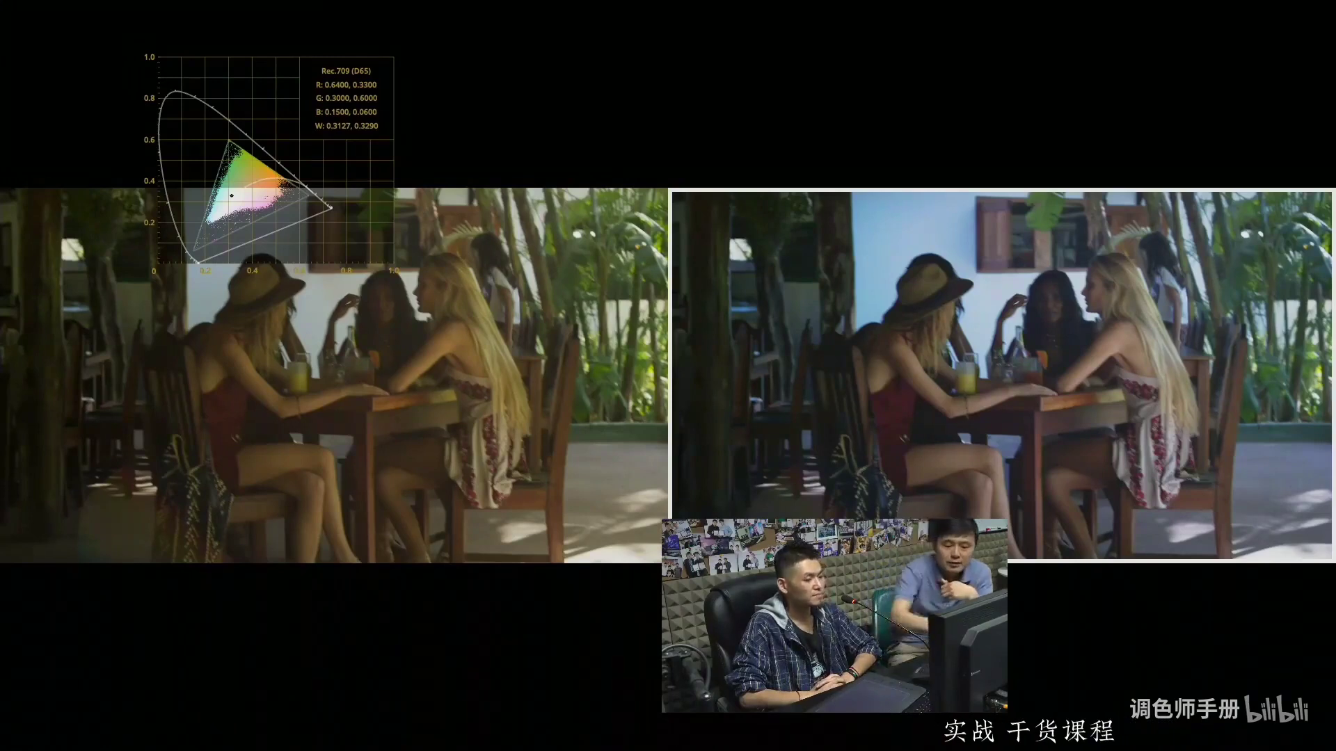
# Exit the full-screen split comparison of the two cafe grades and bring up the app switcher.
pyautogui.press('Escape')
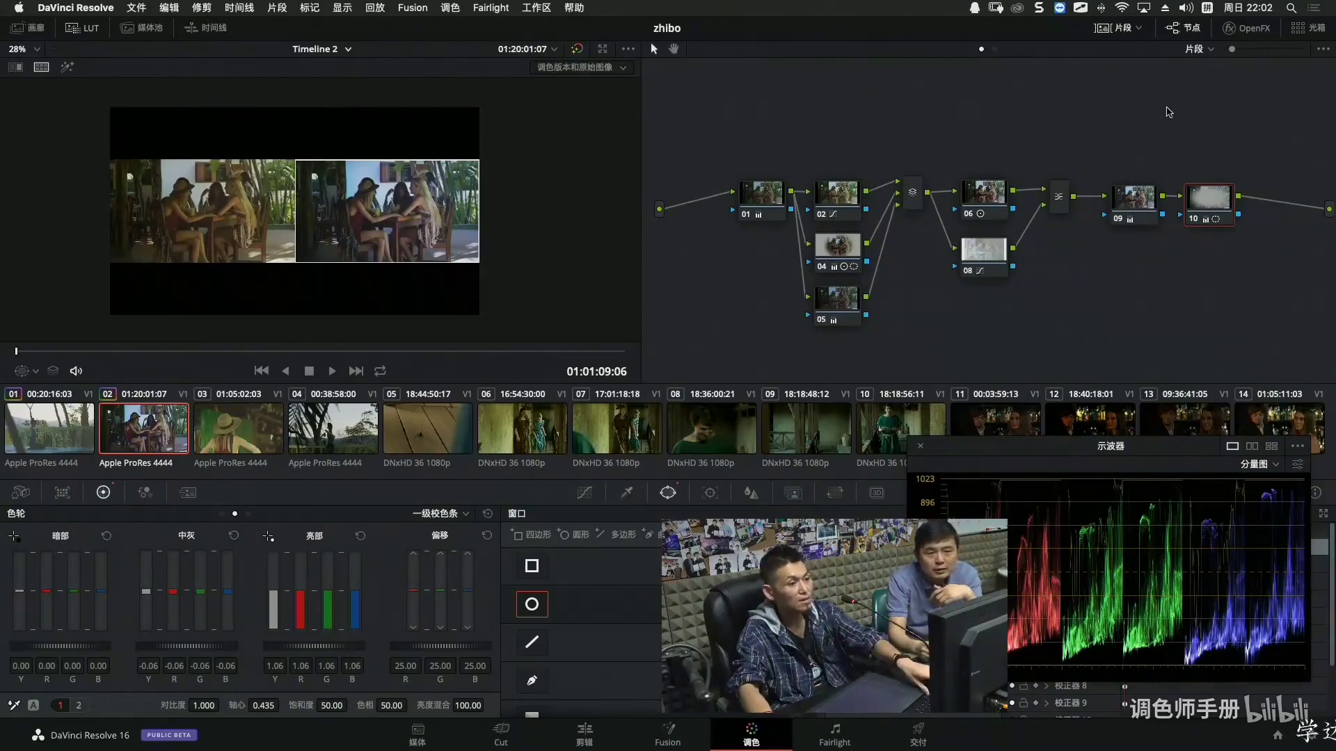
pyautogui.press('super+Tab')
pyautogui.press('super+Tab')
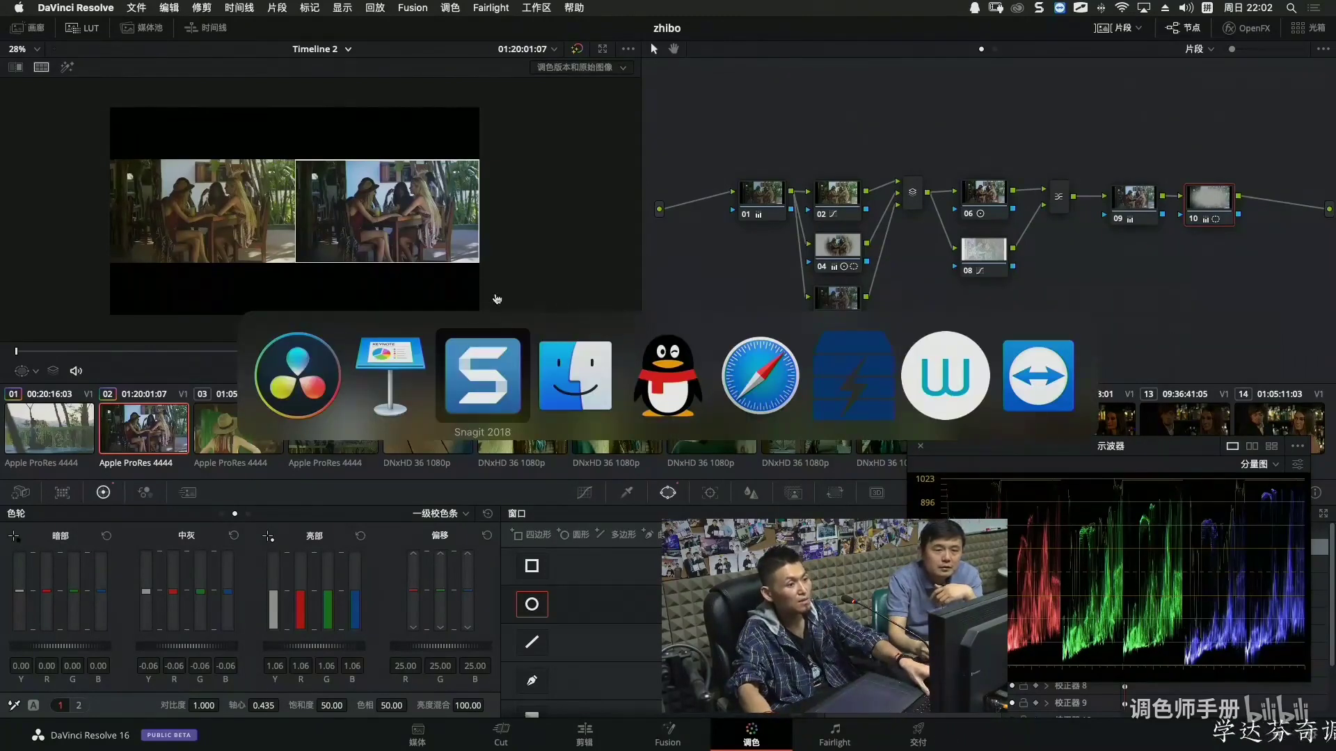
# Switch to Keynote, move to the 难题02 slide, and play it full screen.
pyautogui.click(435, 342)
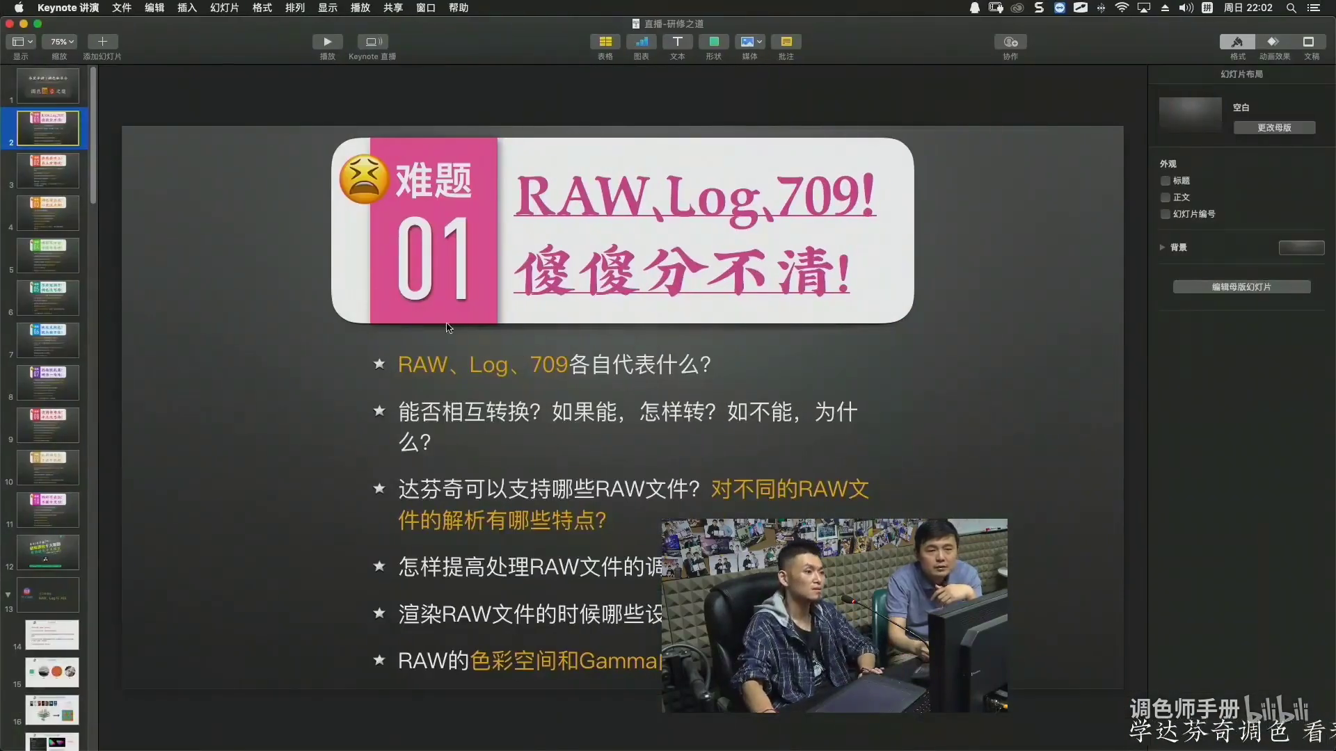
pyautogui.press('Down')
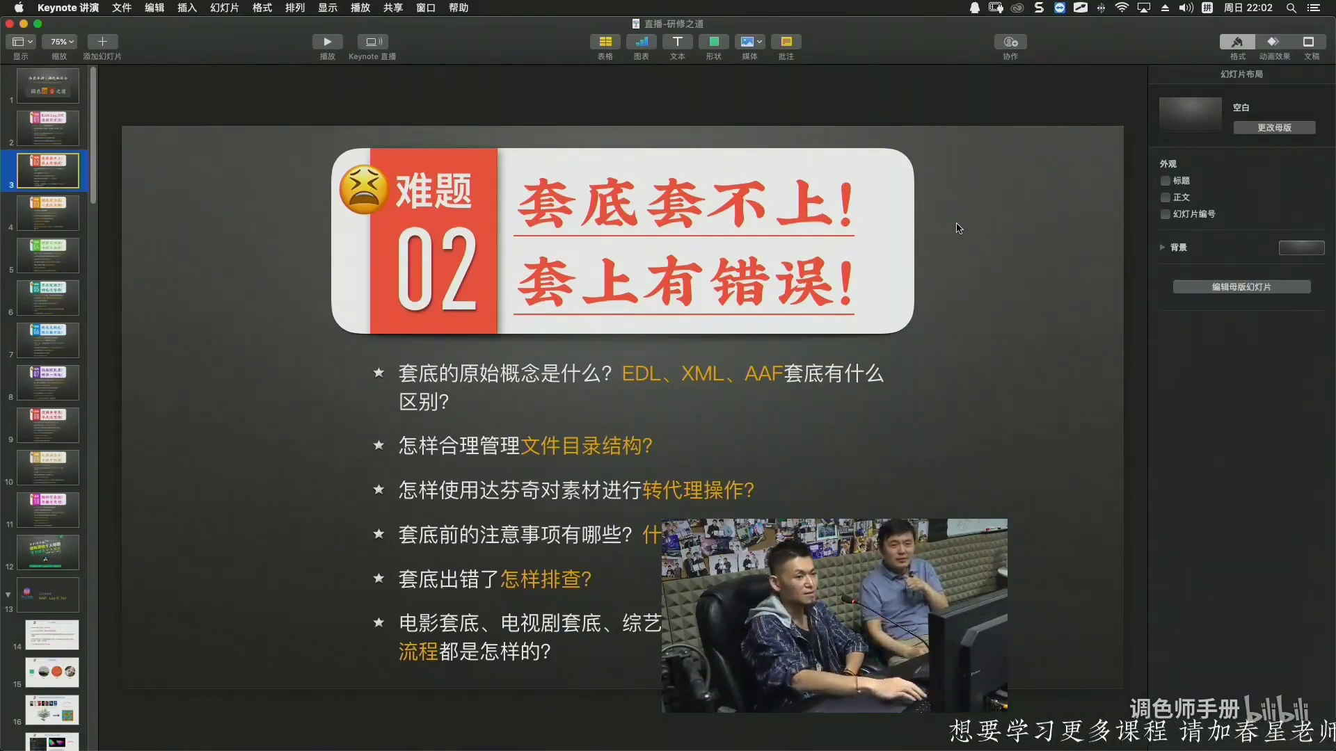
pyautogui.click(328, 42)
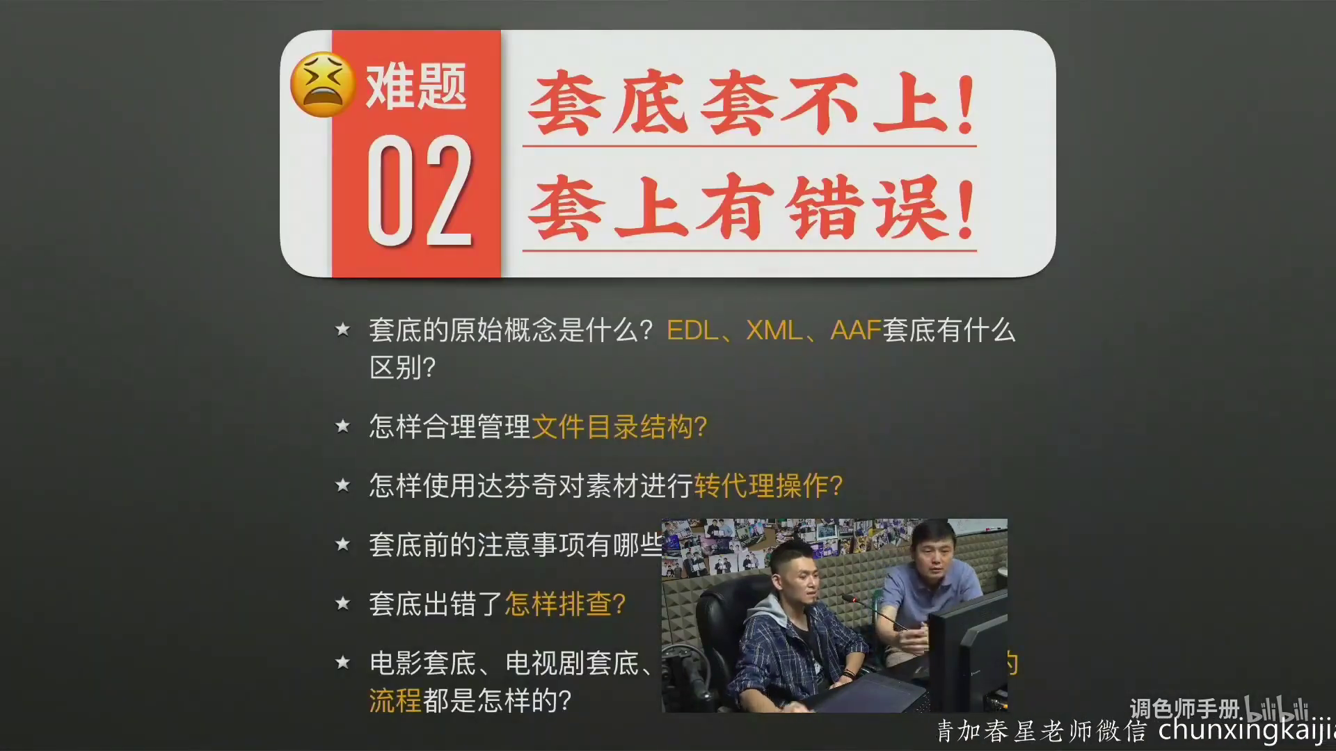